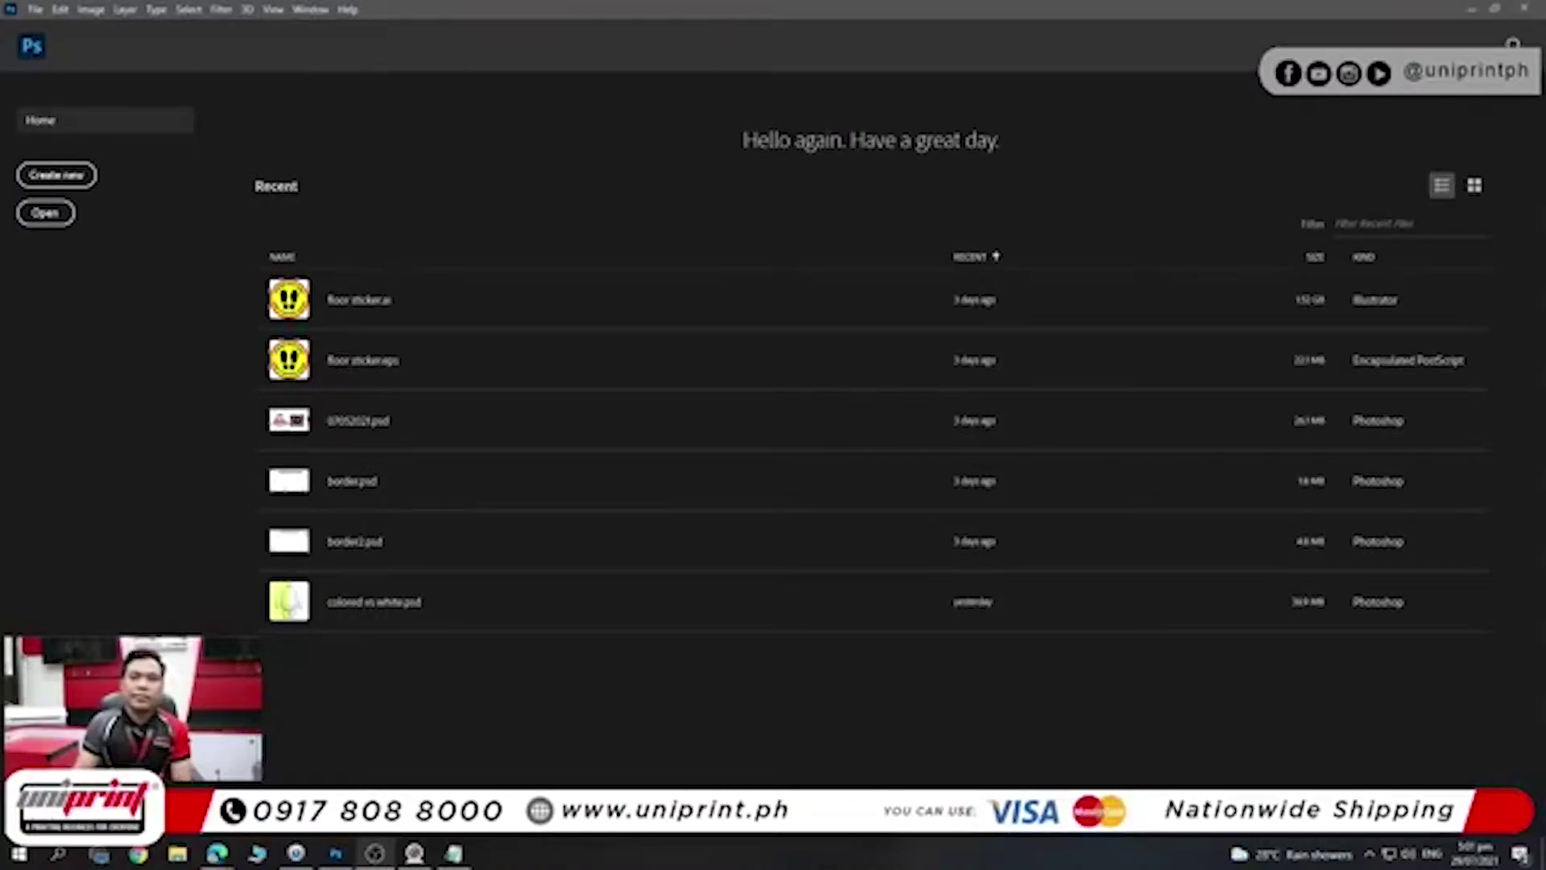
- Start a new blank document from the File menu on the home screen
{"action": "left_click", "coordinate": [37, 10]}
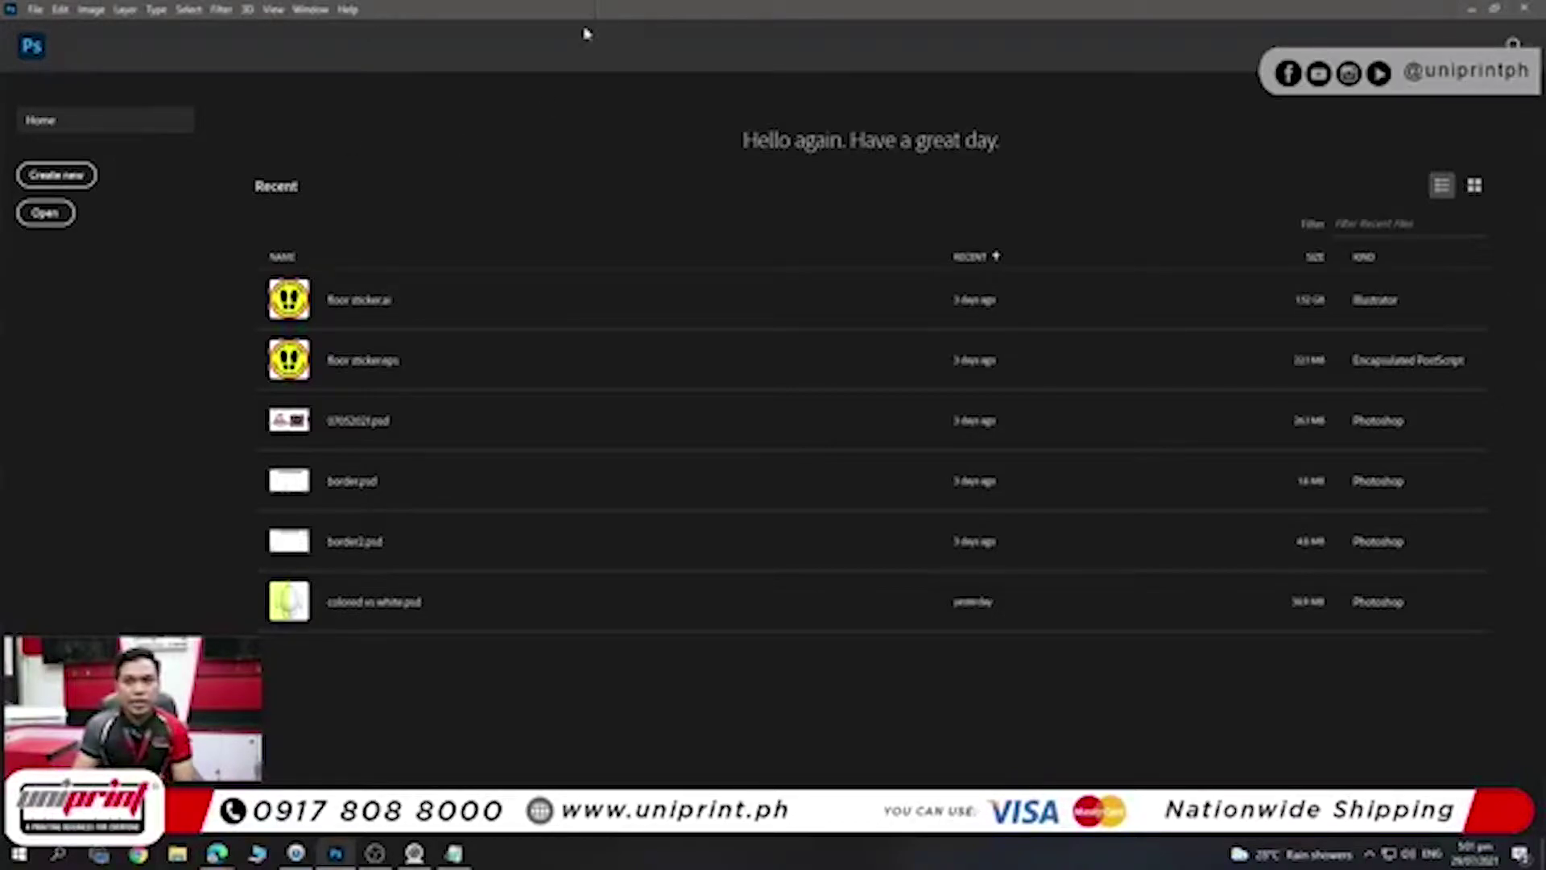
{"action": "left_click", "coordinate": [37, 10]}
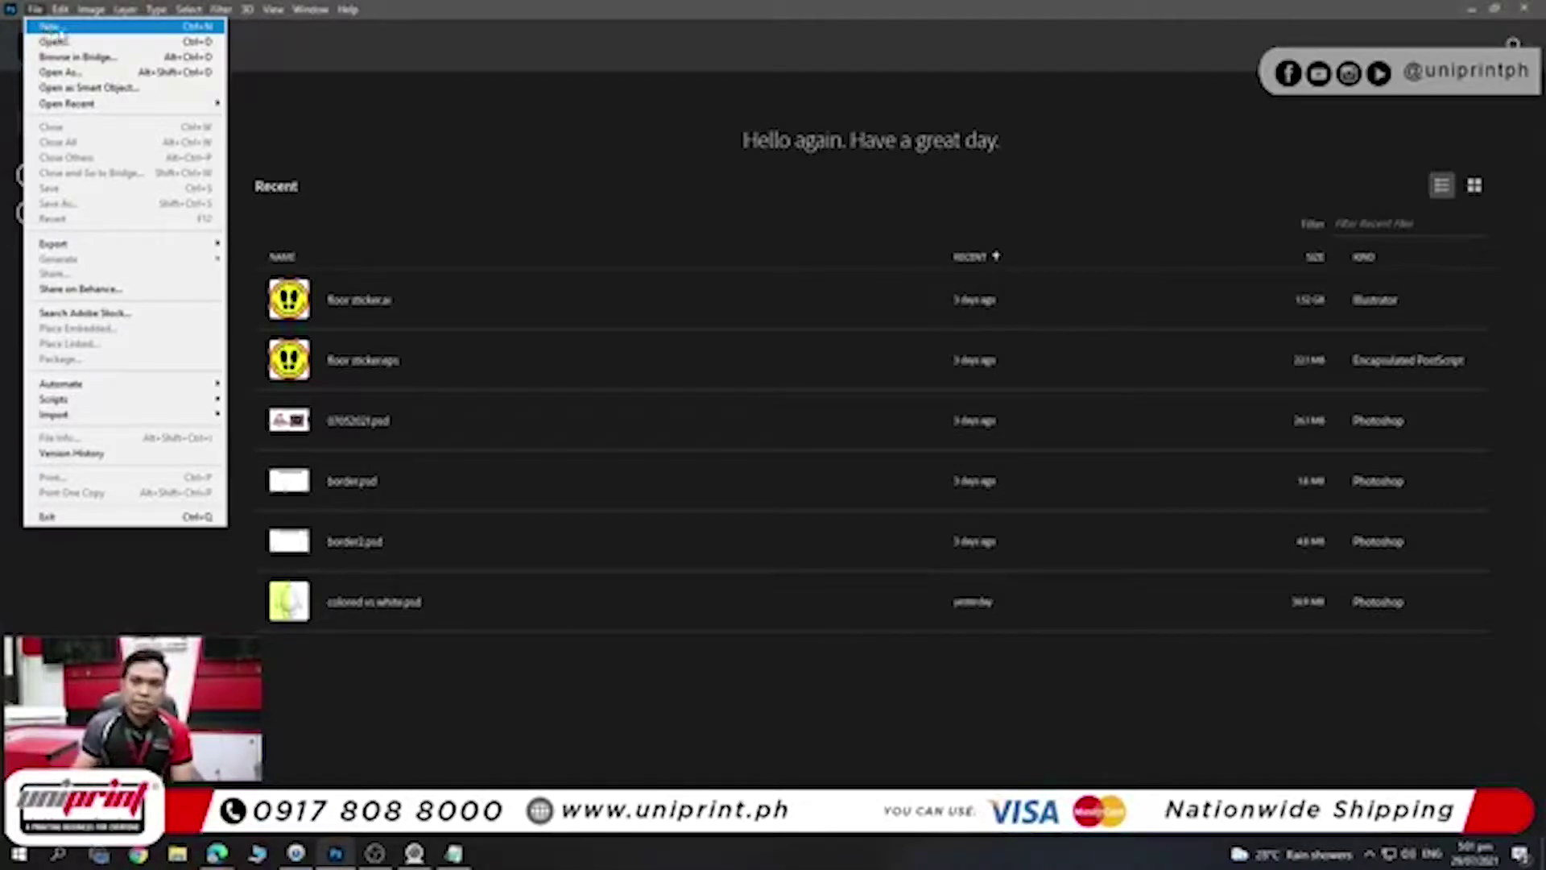
{"action": "left_click", "coordinate": [60, 31]}
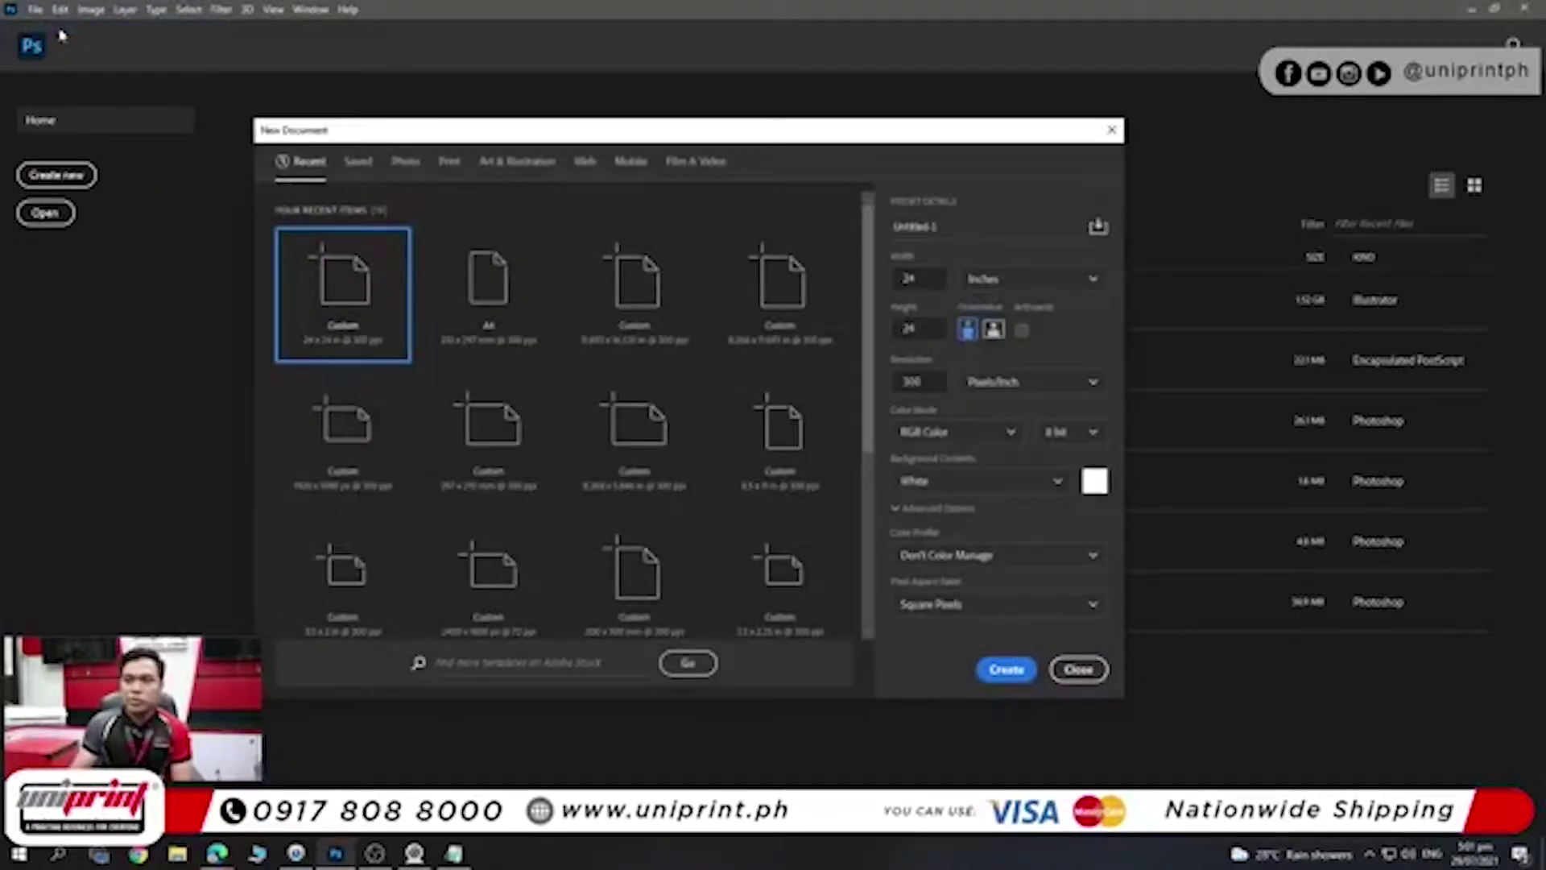
- Move the New Document dialog aside and select its Width value for editing
{"action": "left_click_drag", "start_coordinate": [998, 133], "coordinate": [988, 118]}
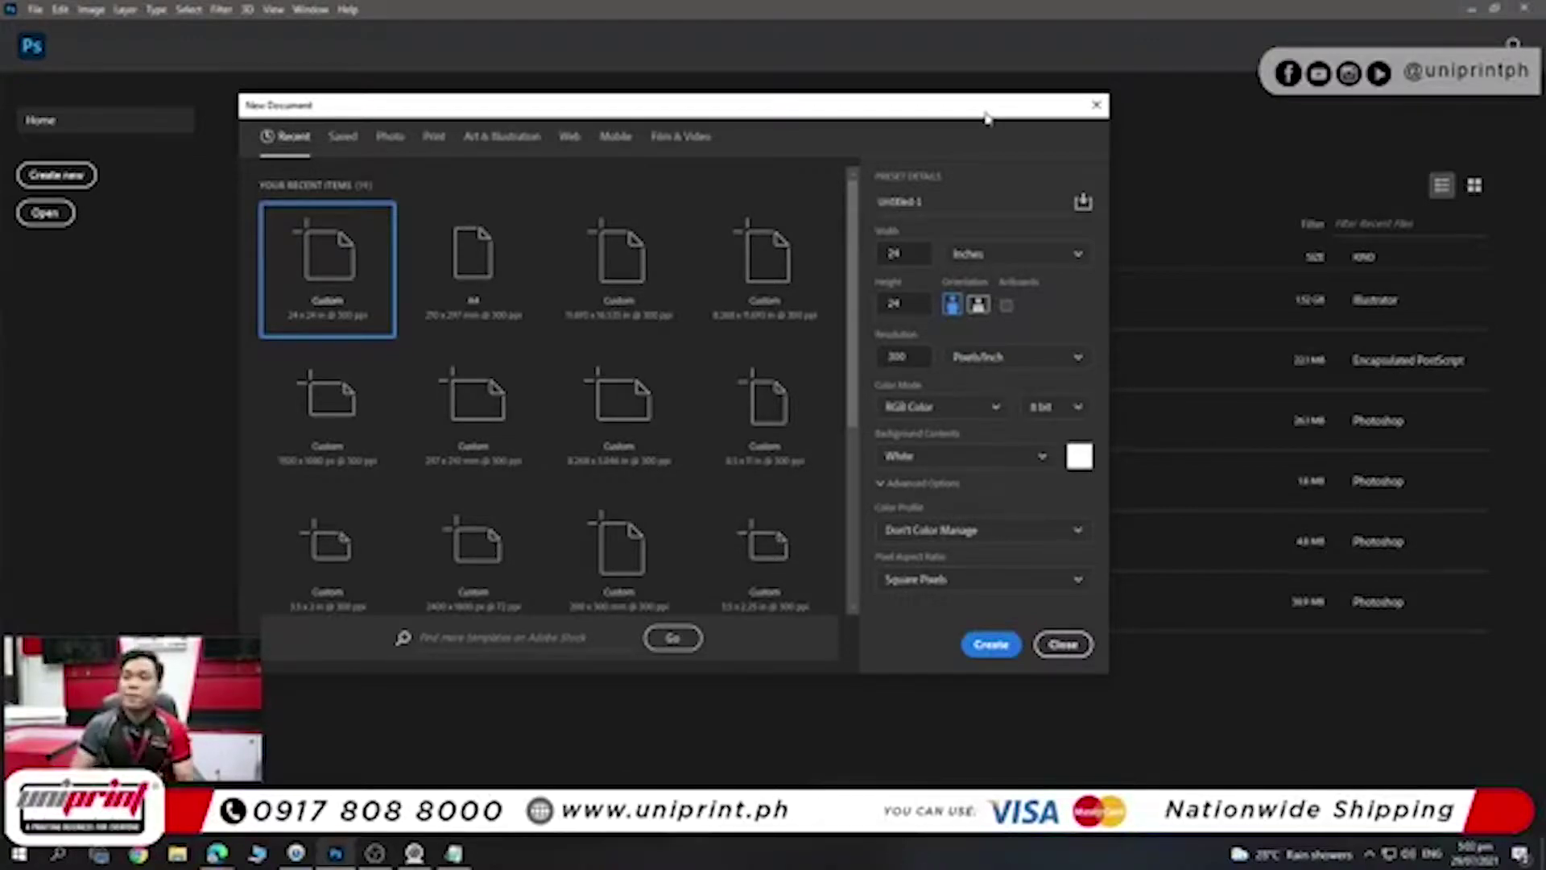
{"action": "left_click", "coordinate": [894, 253]}
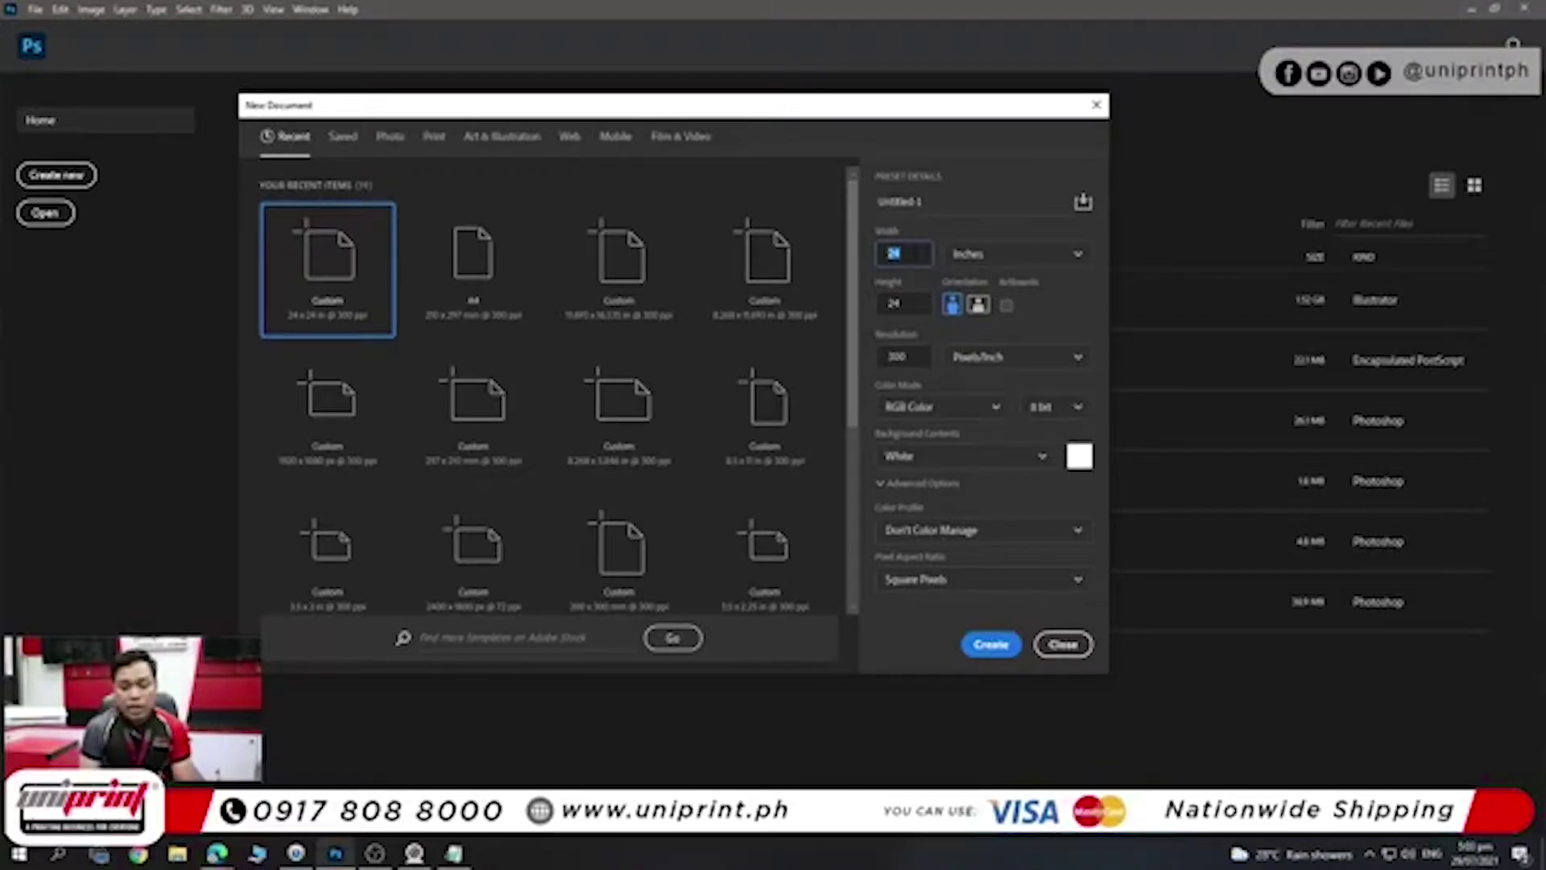
- Set the new document to 24 x 36 inches, portrait, at 72 pixels/inch
{"action": "type", "text": "2"}
{"action": "key", "text": "Tab"}
{"action": "type", "text": "3"}
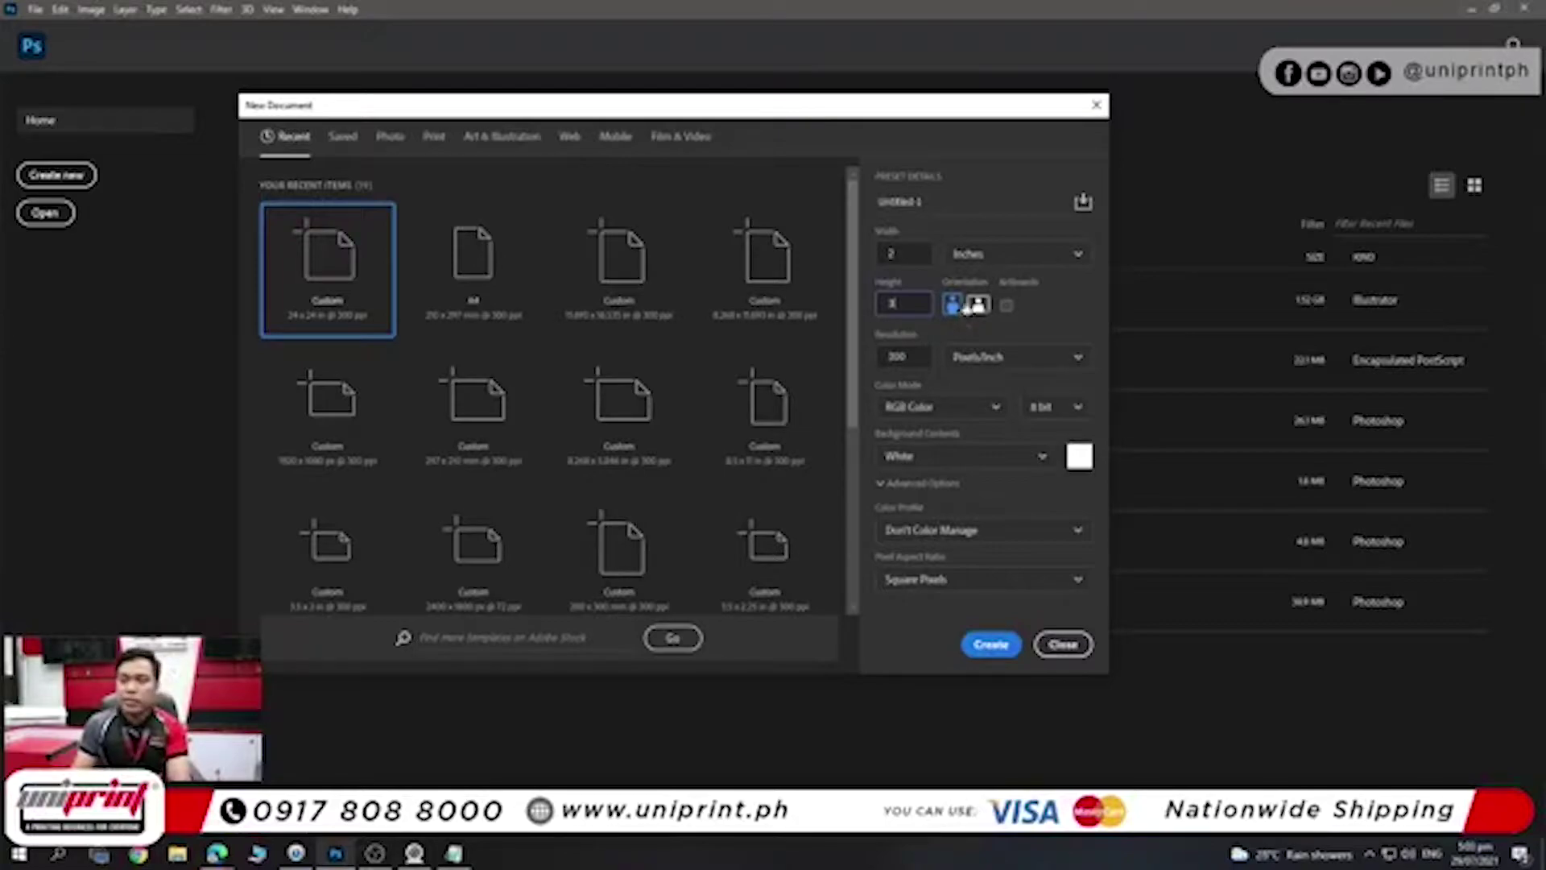
{"action": "type", "text": "4"}
{"action": "key", "text": "Tab"}
{"action": "type", "text": "36"}
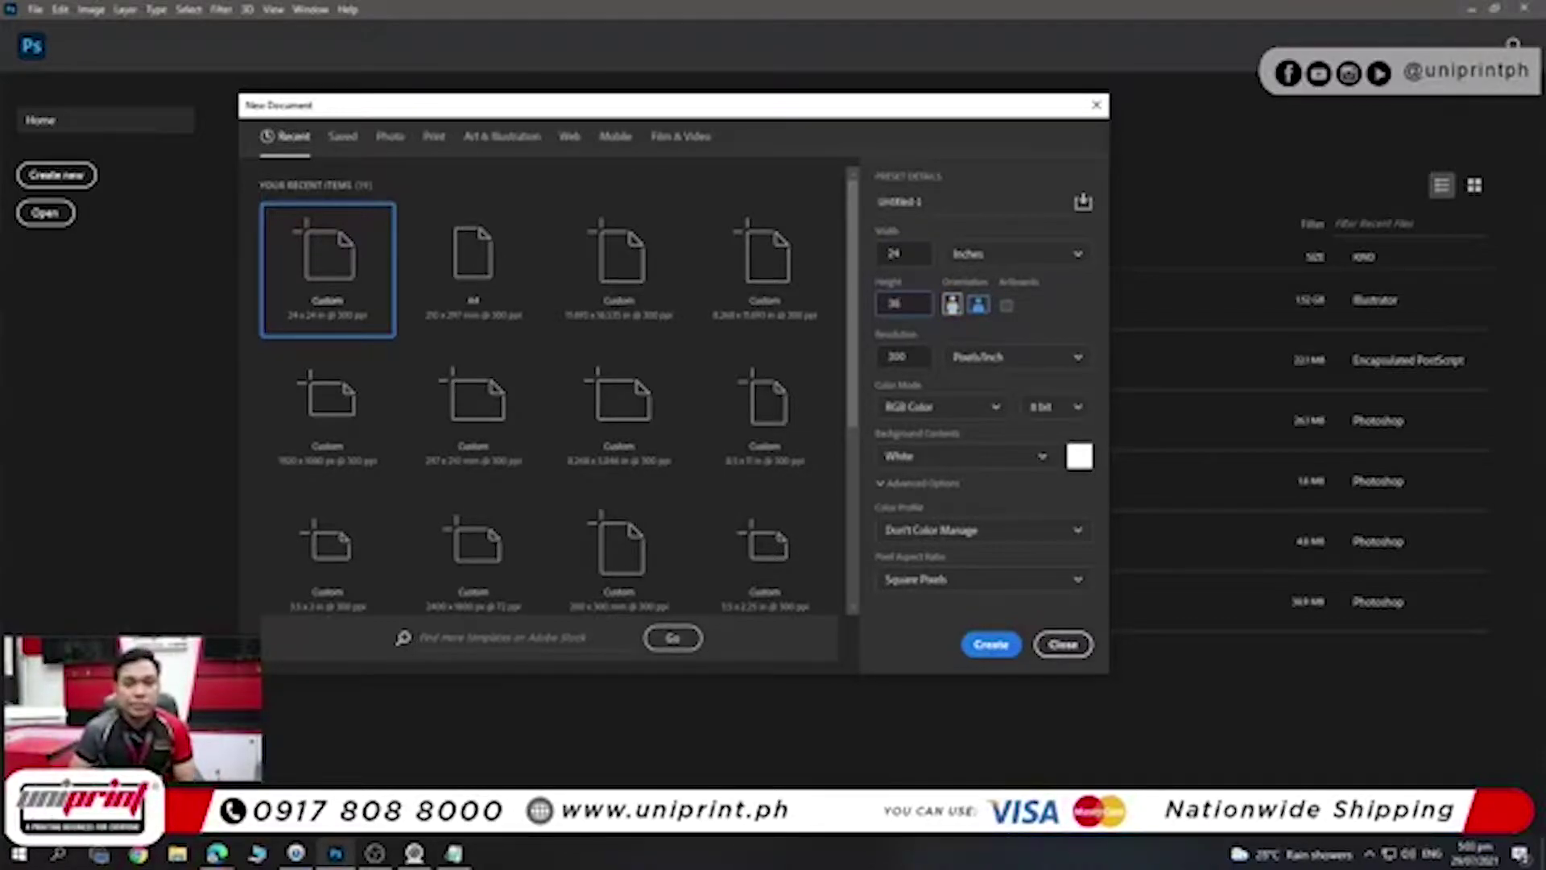
{"action": "key", "text": "Tab"}
{"action": "type", "text": "72"}
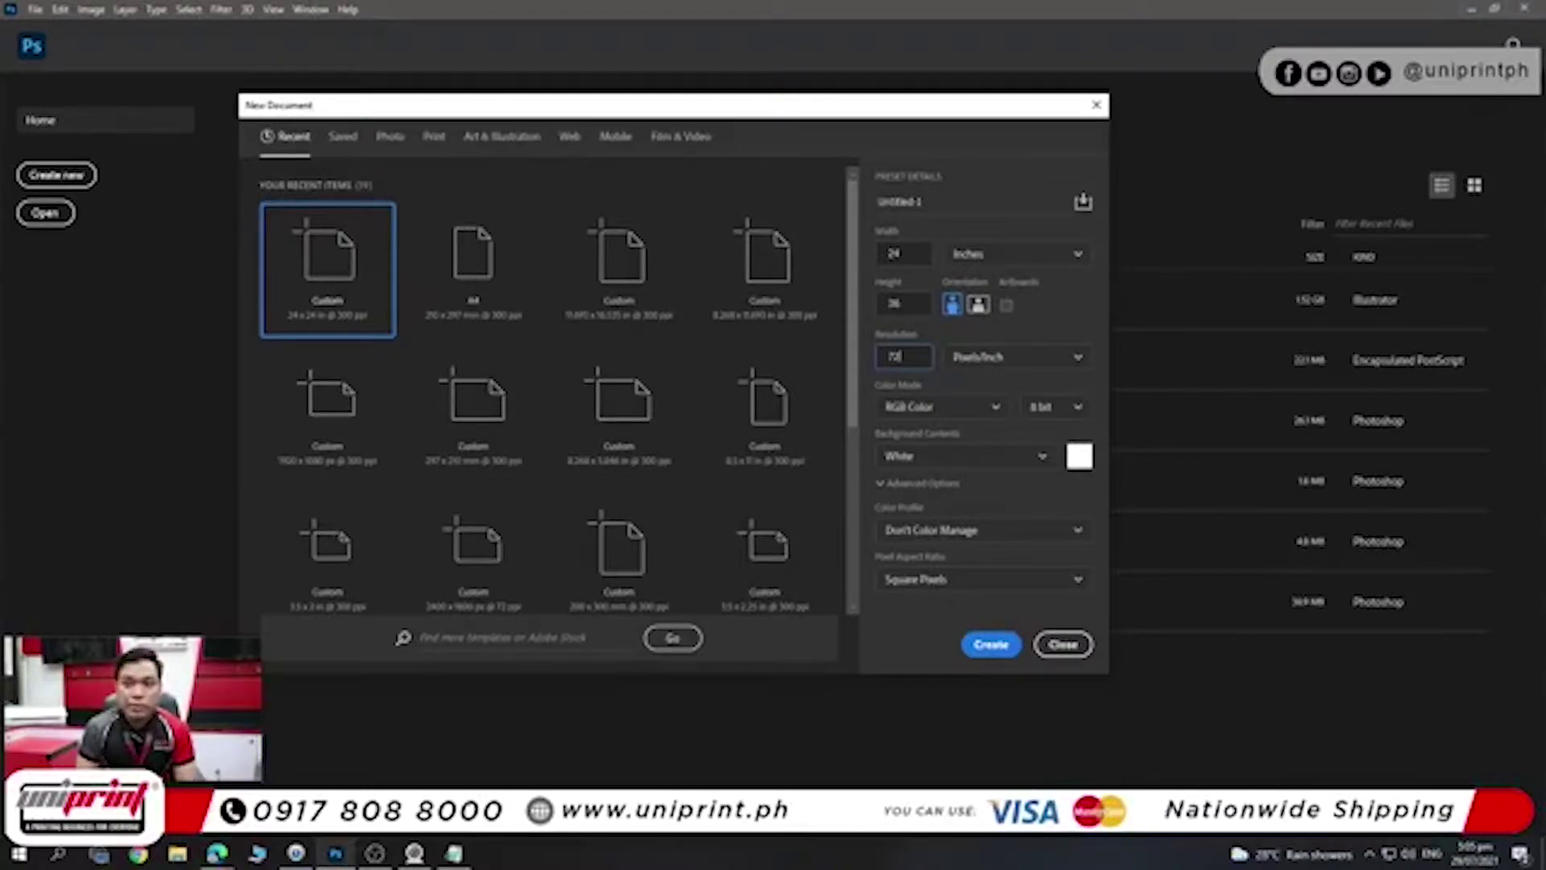
{"action": "key", "text": "alt+Tab"}
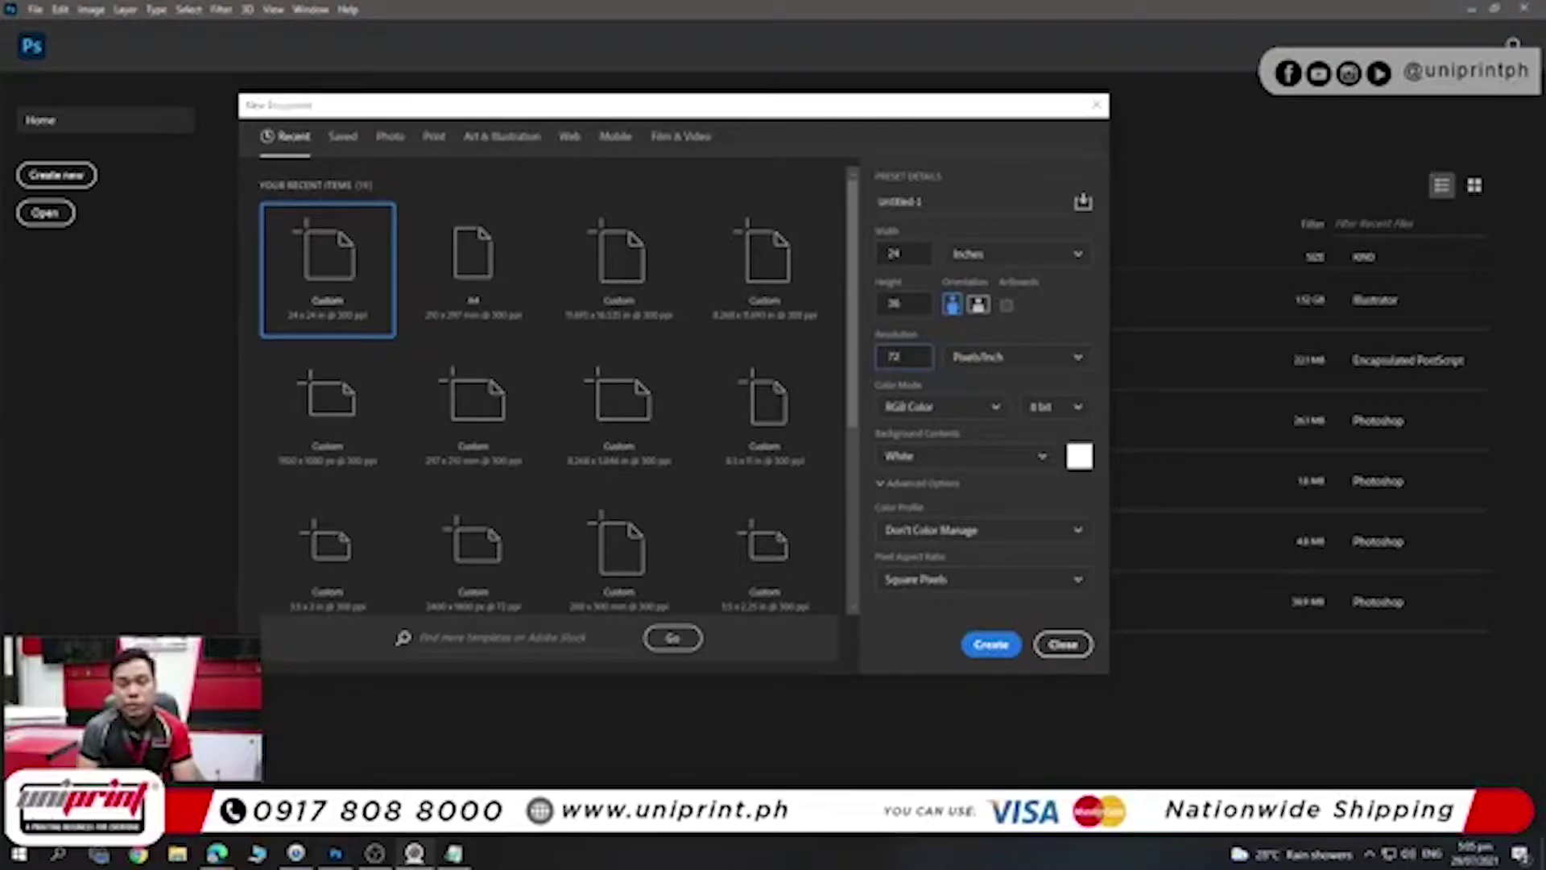
{"action": "key", "text": "alt+Tab"}
{"action": "left_click", "coordinate": [103, 570]}
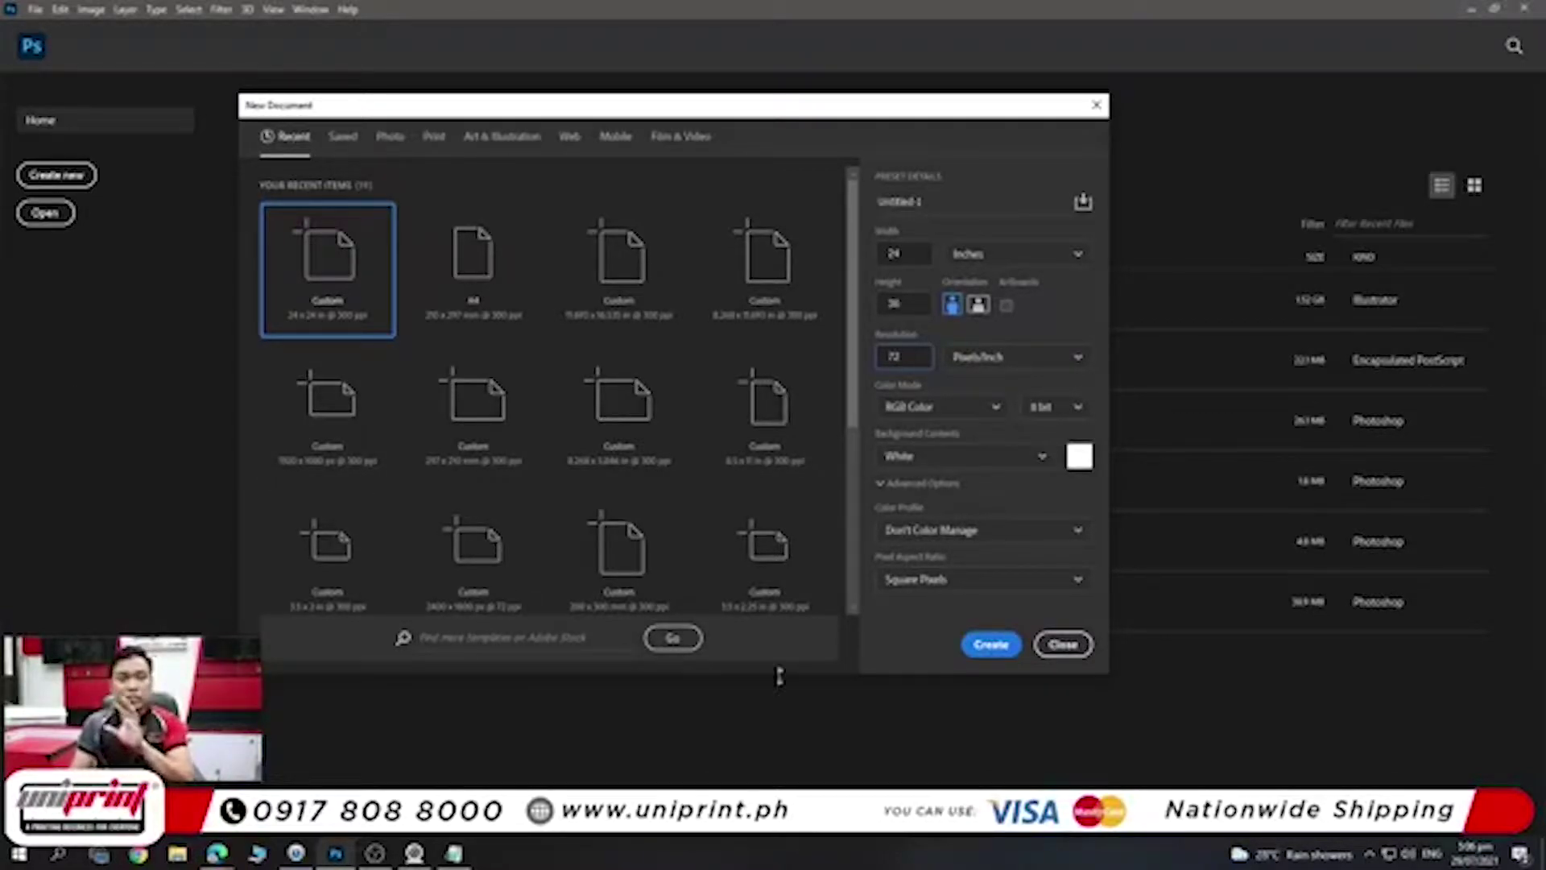
- Create the white 24 x 36 inch, 72 ppi RGB document Untitled-1
{"action": "left_click", "coordinate": [991, 641]}
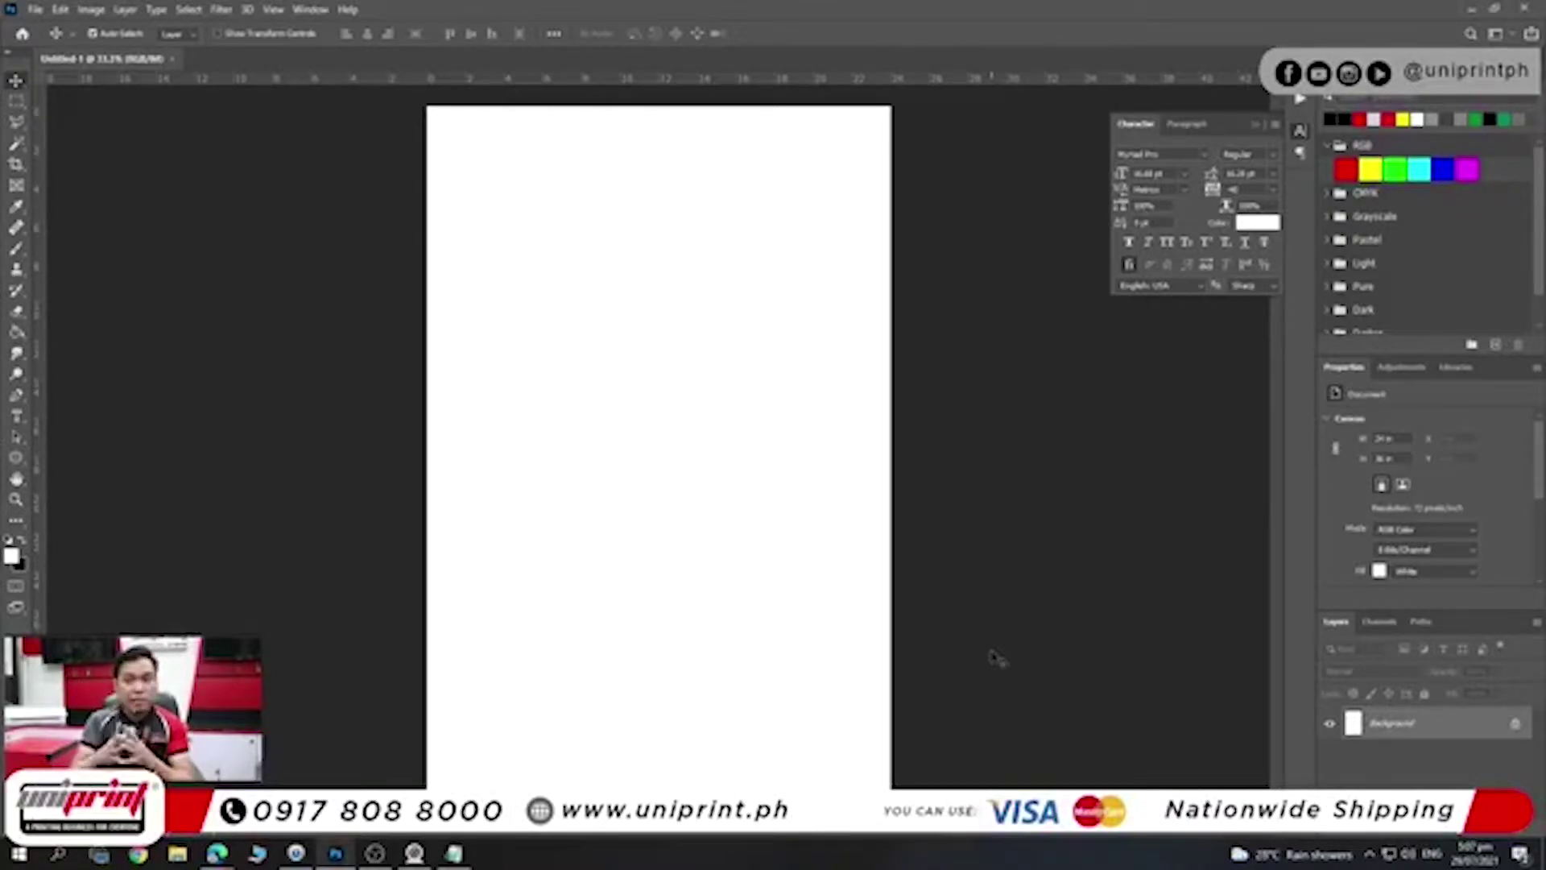
- Draw a tall filled rectangle shape on the left of the page and fill it blue
{"action": "left_click", "coordinate": [17, 456]}
{"action": "left_click", "coordinate": [85, 457]}
{"action": "mouse_move", "coordinate": [489, 198]}
{"action": "left_mouse_down"}
{"action": "mouse_move", "coordinate": [785, 684]}
{"action": "mouse_move", "coordinate": [809, 660]}
{"action": "left_mouse_up"}
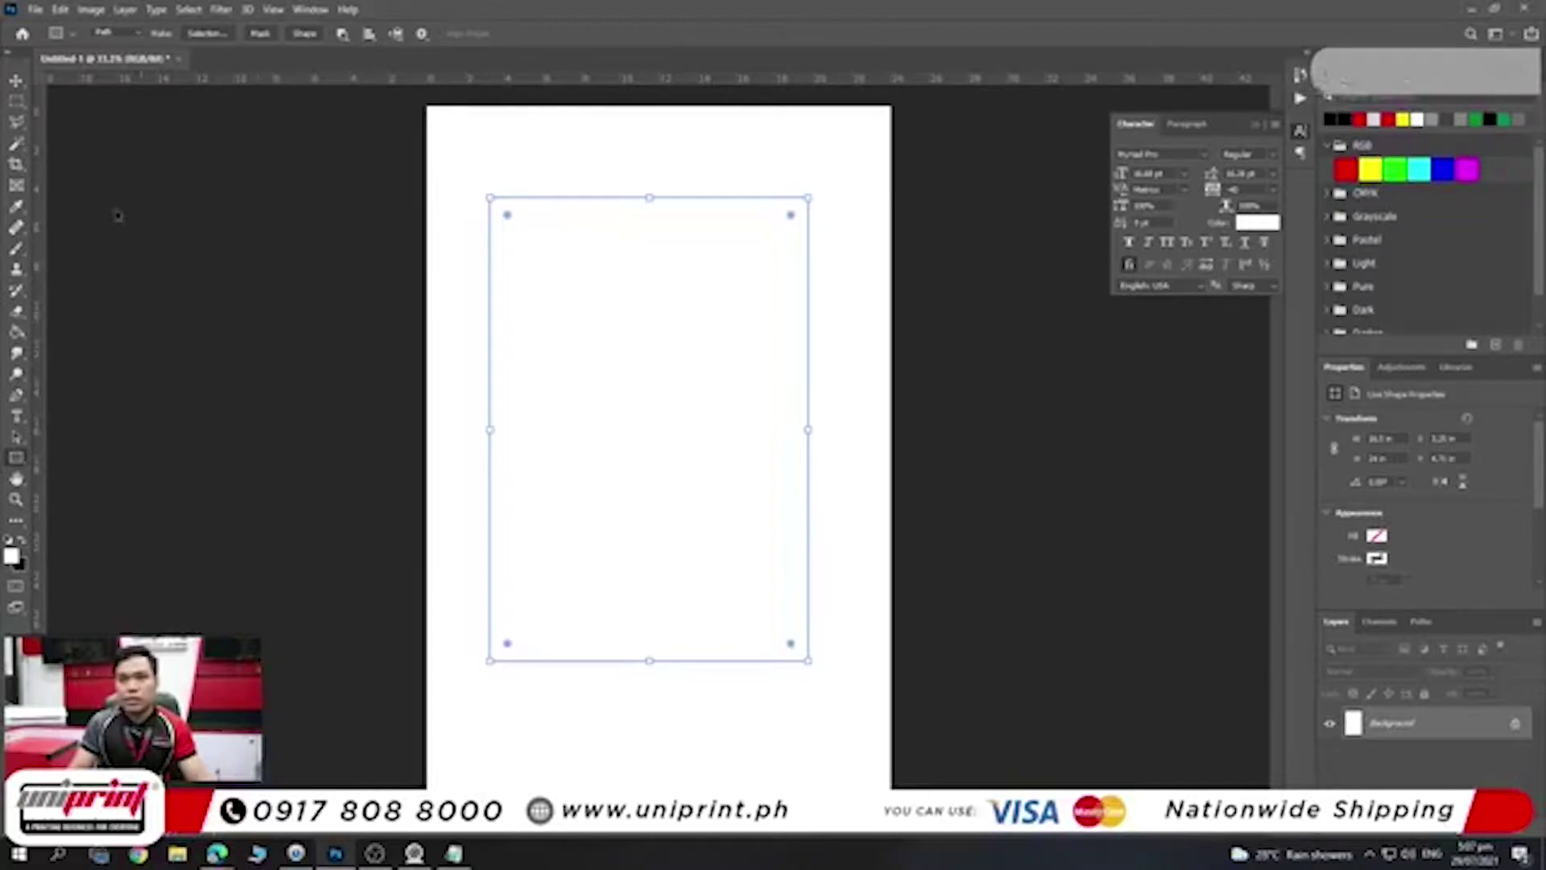
{"action": "key", "text": "Escape"}
{"action": "left_click", "coordinate": [125, 32]}
{"action": "left_click_drag", "start_coordinate": [451, 243], "coordinate": [686, 675]}
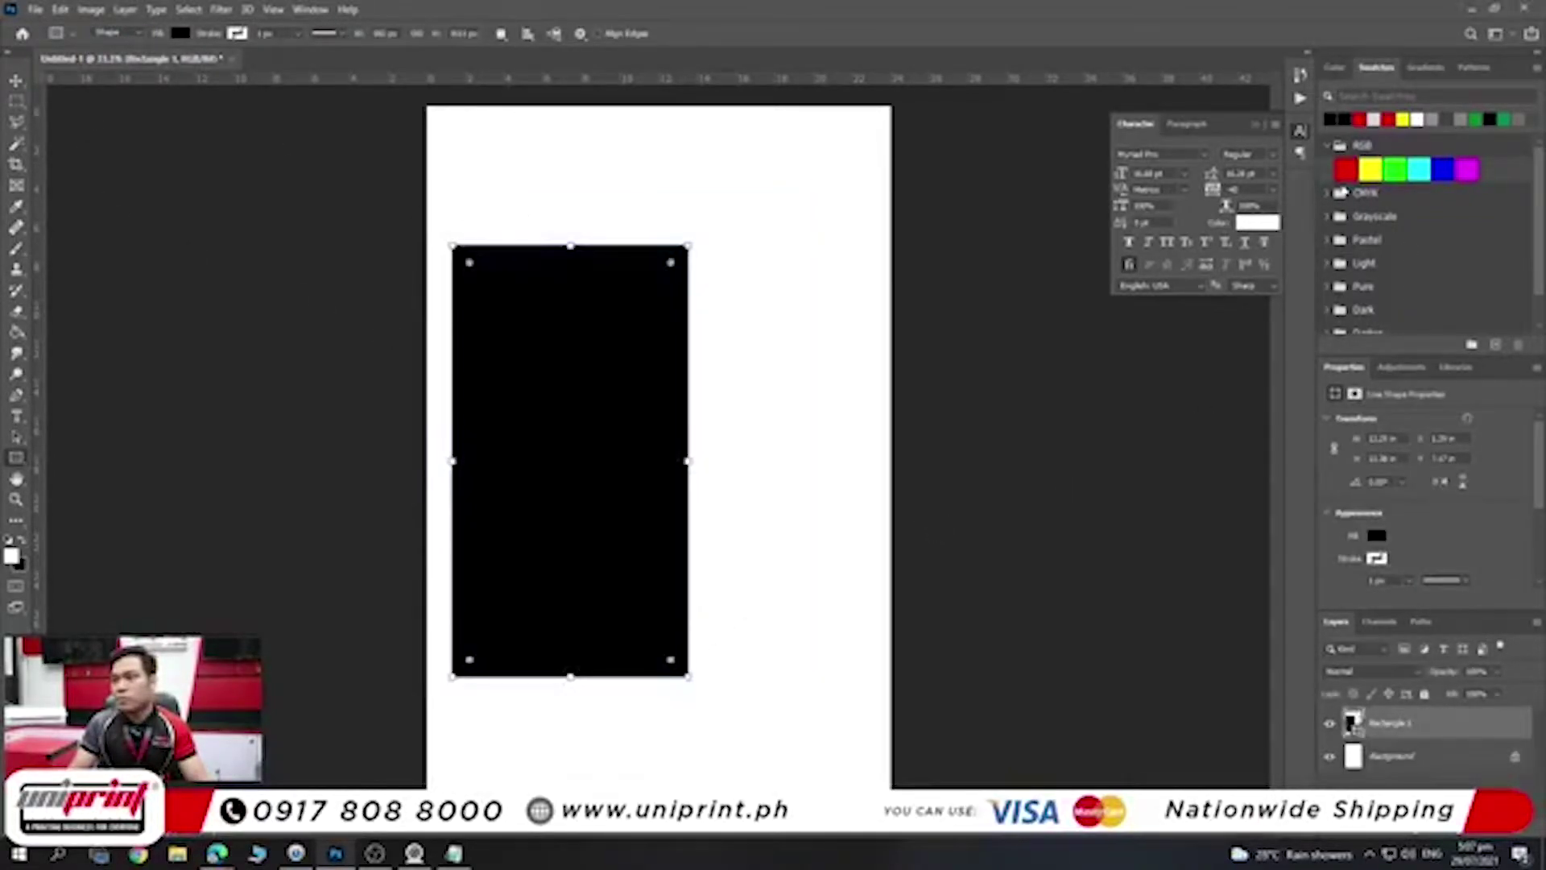
{"action": "left_click", "coordinate": [1443, 169]}
- Alt-drag a copy of the rectangle down and right, overlapping, and fill it magenta
{"action": "key", "text": "alt+BackSpace"}
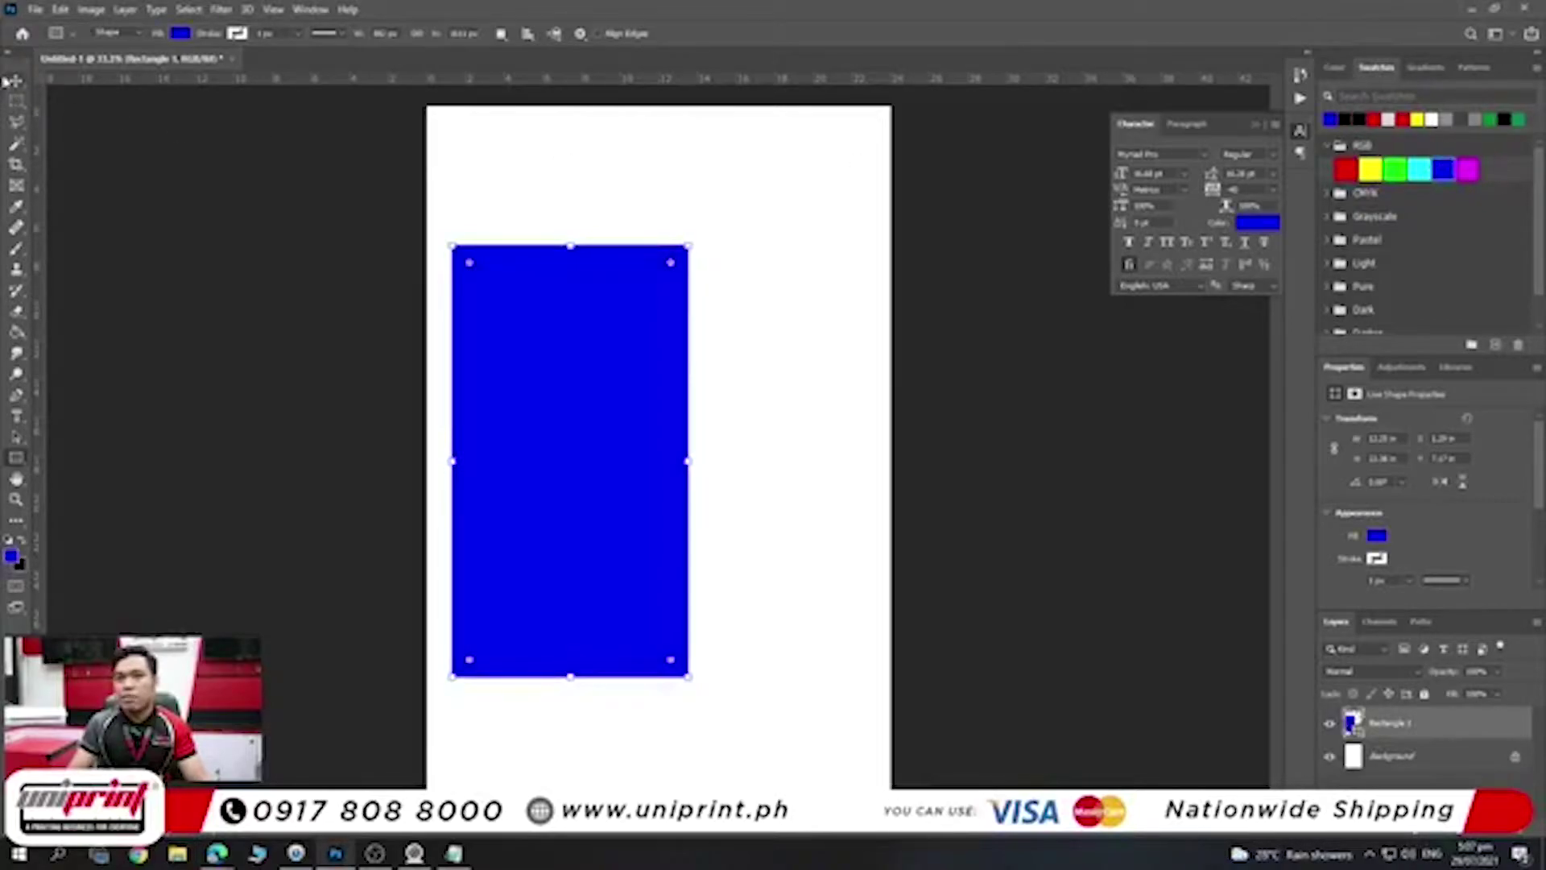
{"action": "left_click", "coordinate": [16, 80]}
{"action": "left_click_drag", "start_coordinate": [602, 436], "coordinate": [753, 542]}
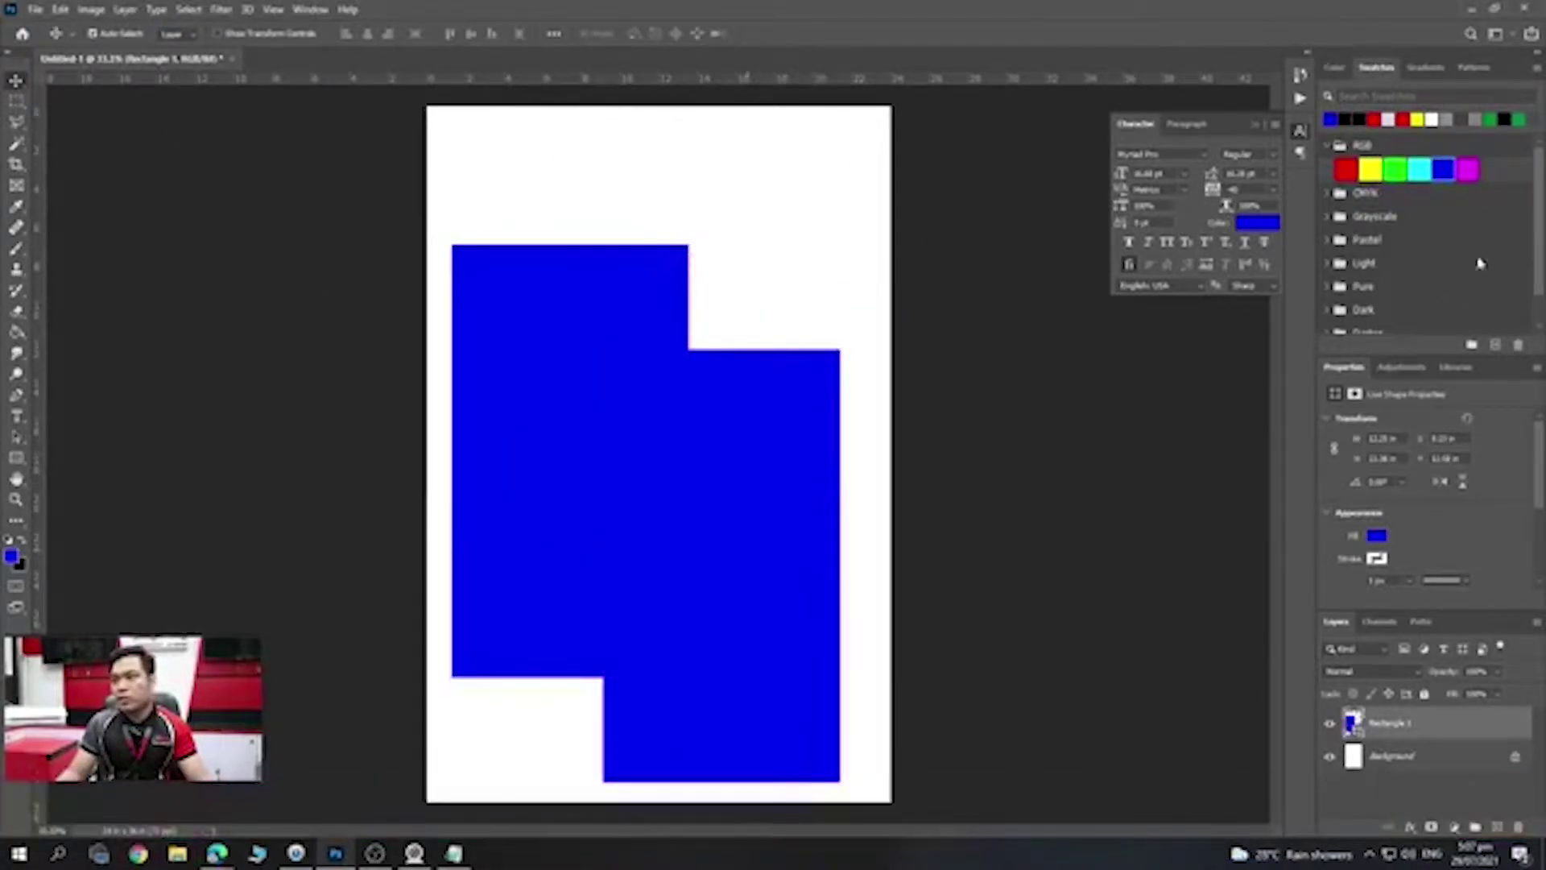
{"action": "left_click", "coordinate": [1468, 169]}
{"action": "key", "text": "alt+BackSpace"}
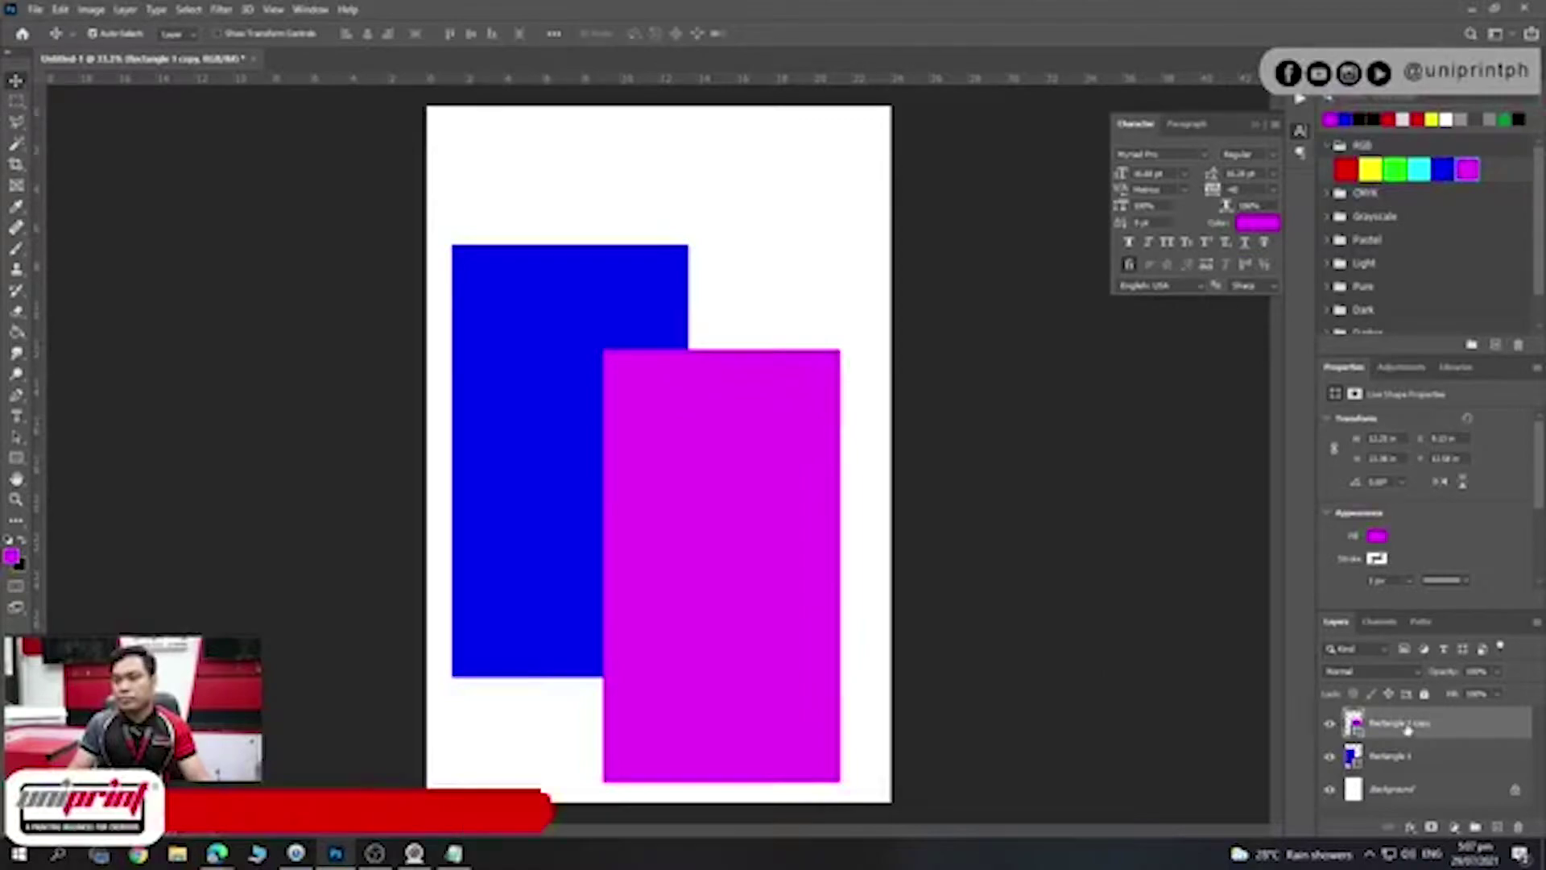
{"action": "double_click", "coordinate": [1355, 723]}
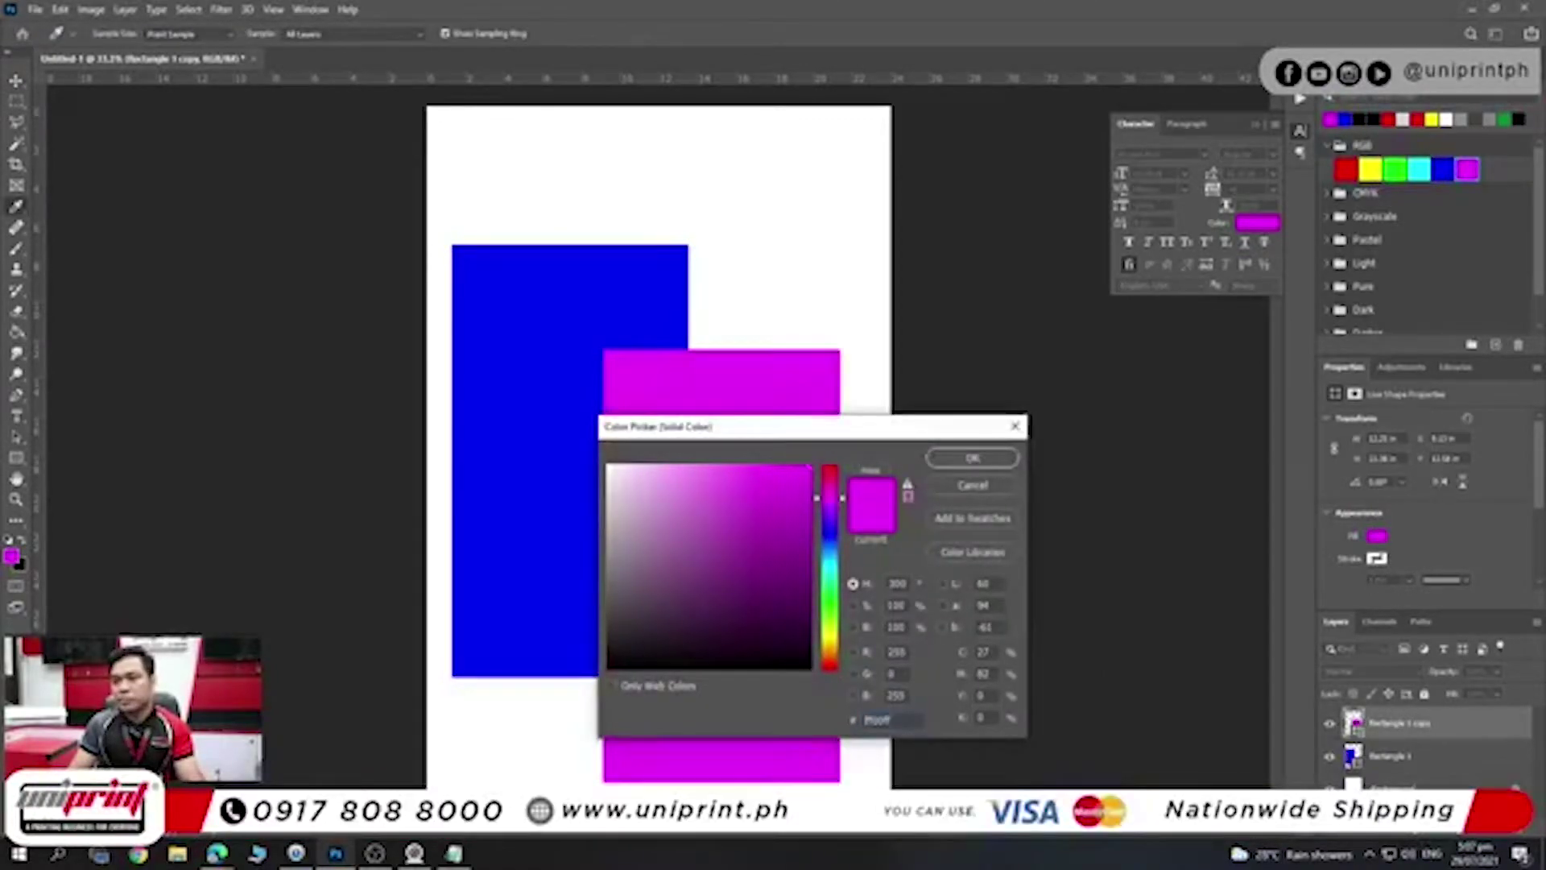
- Deepen the copy to pink-magenta, convert to CMYK without flattening, and shift it up-right
{"action": "left_click_drag", "start_coordinate": [839, 497], "coordinate": [839, 503]}
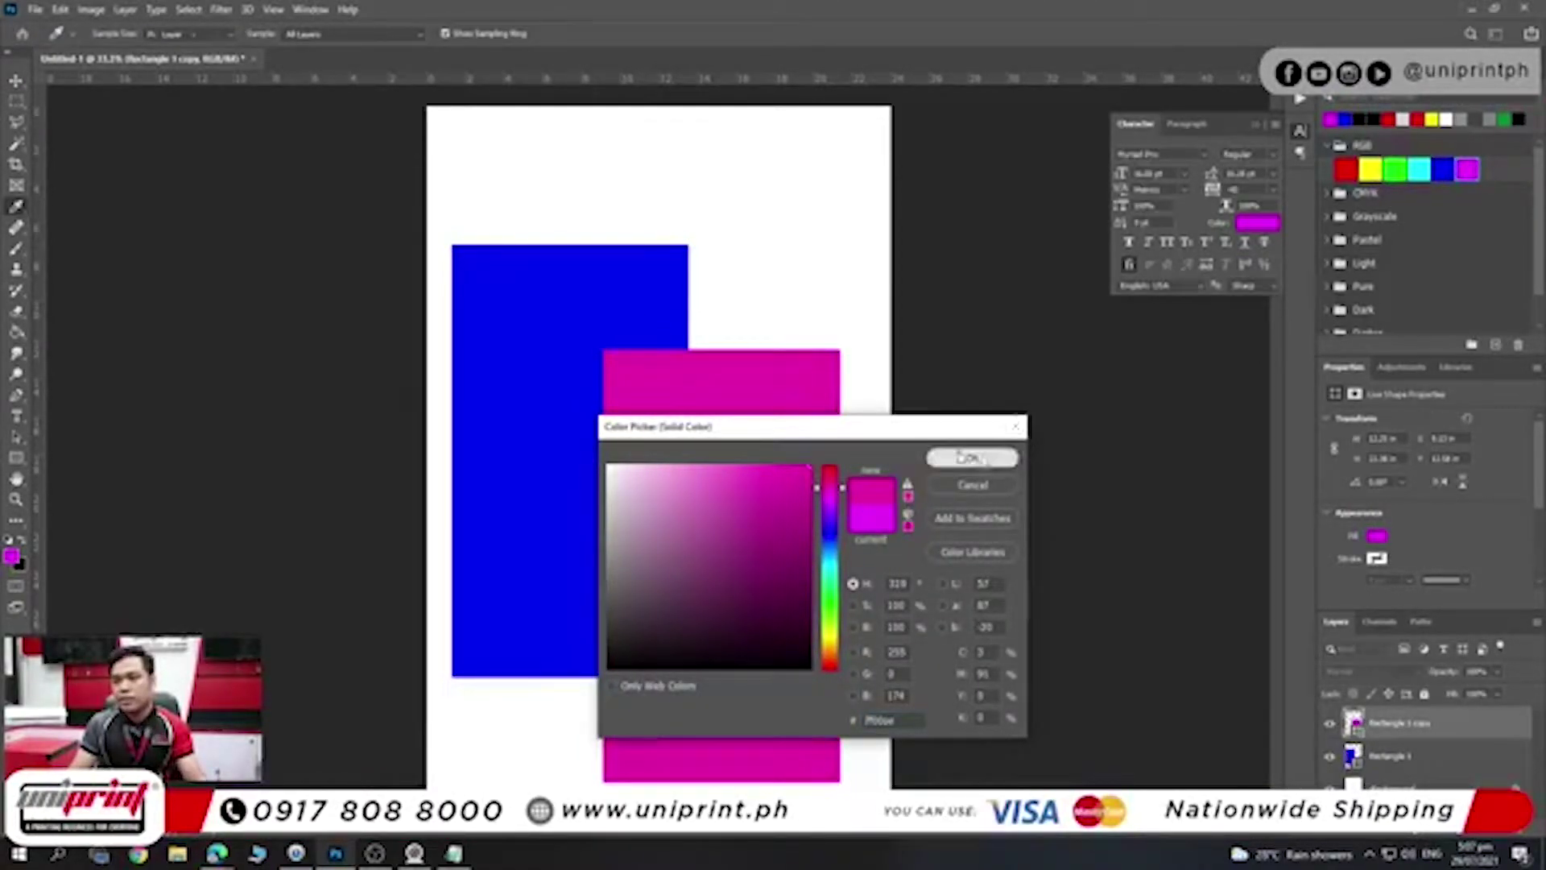
{"action": "left_click", "coordinate": [976, 456]}
{"action": "left_click", "coordinate": [97, 11]}
{"action": "mouse_move", "coordinate": [290, 103]}
{"action": "left_click", "coordinate": [272, 104]}
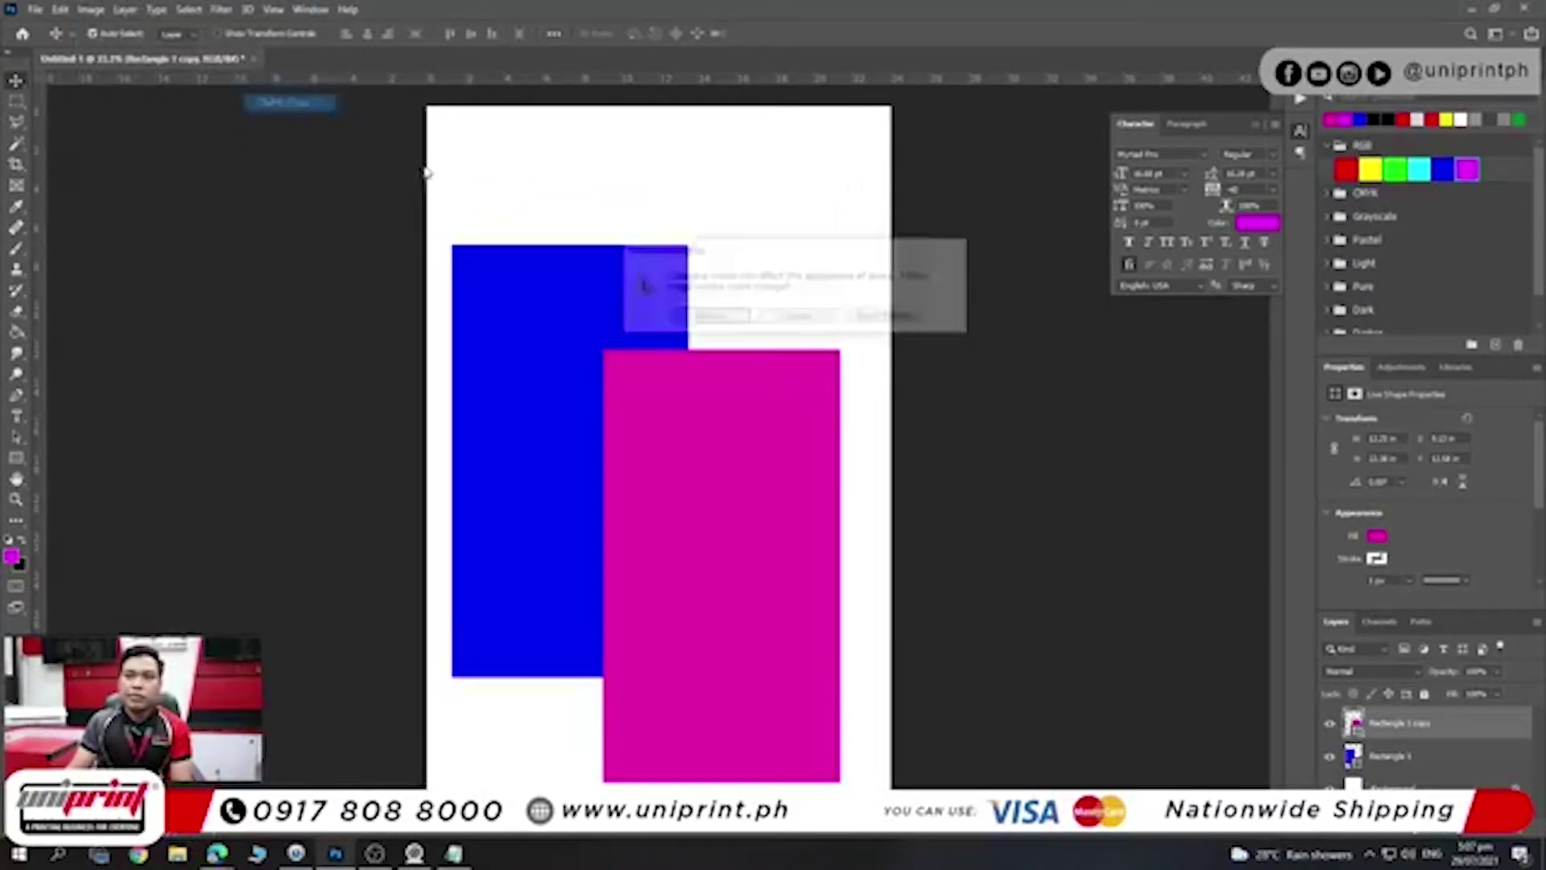
{"action": "left_click", "coordinate": [888, 318]}
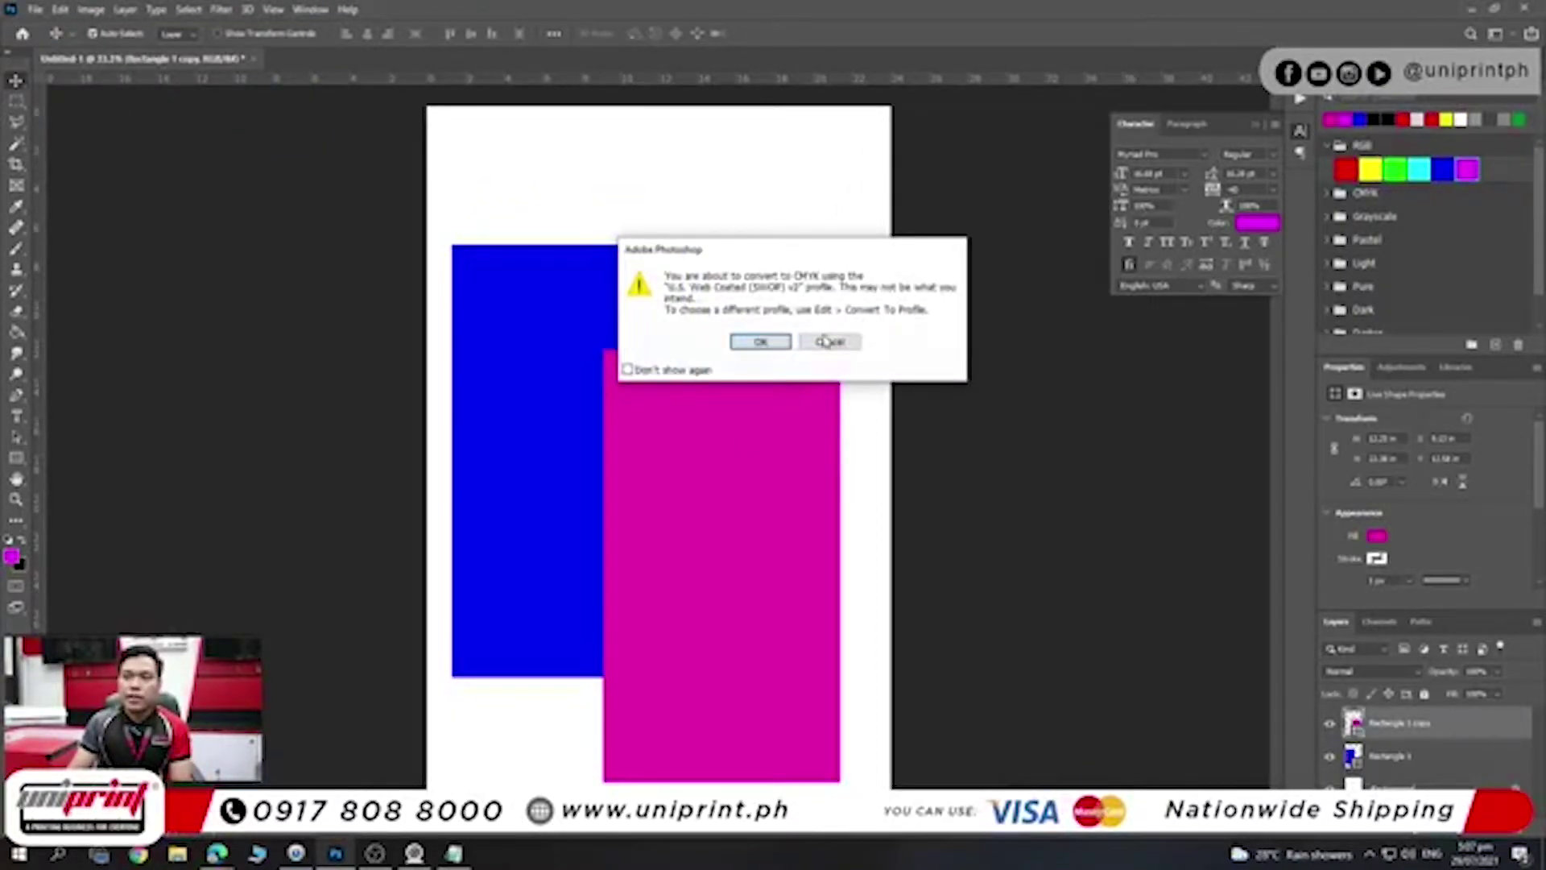
{"action": "left_click", "coordinate": [782, 345]}
{"action": "left_click_drag", "start_coordinate": [746, 614], "coordinate": [765, 572]}
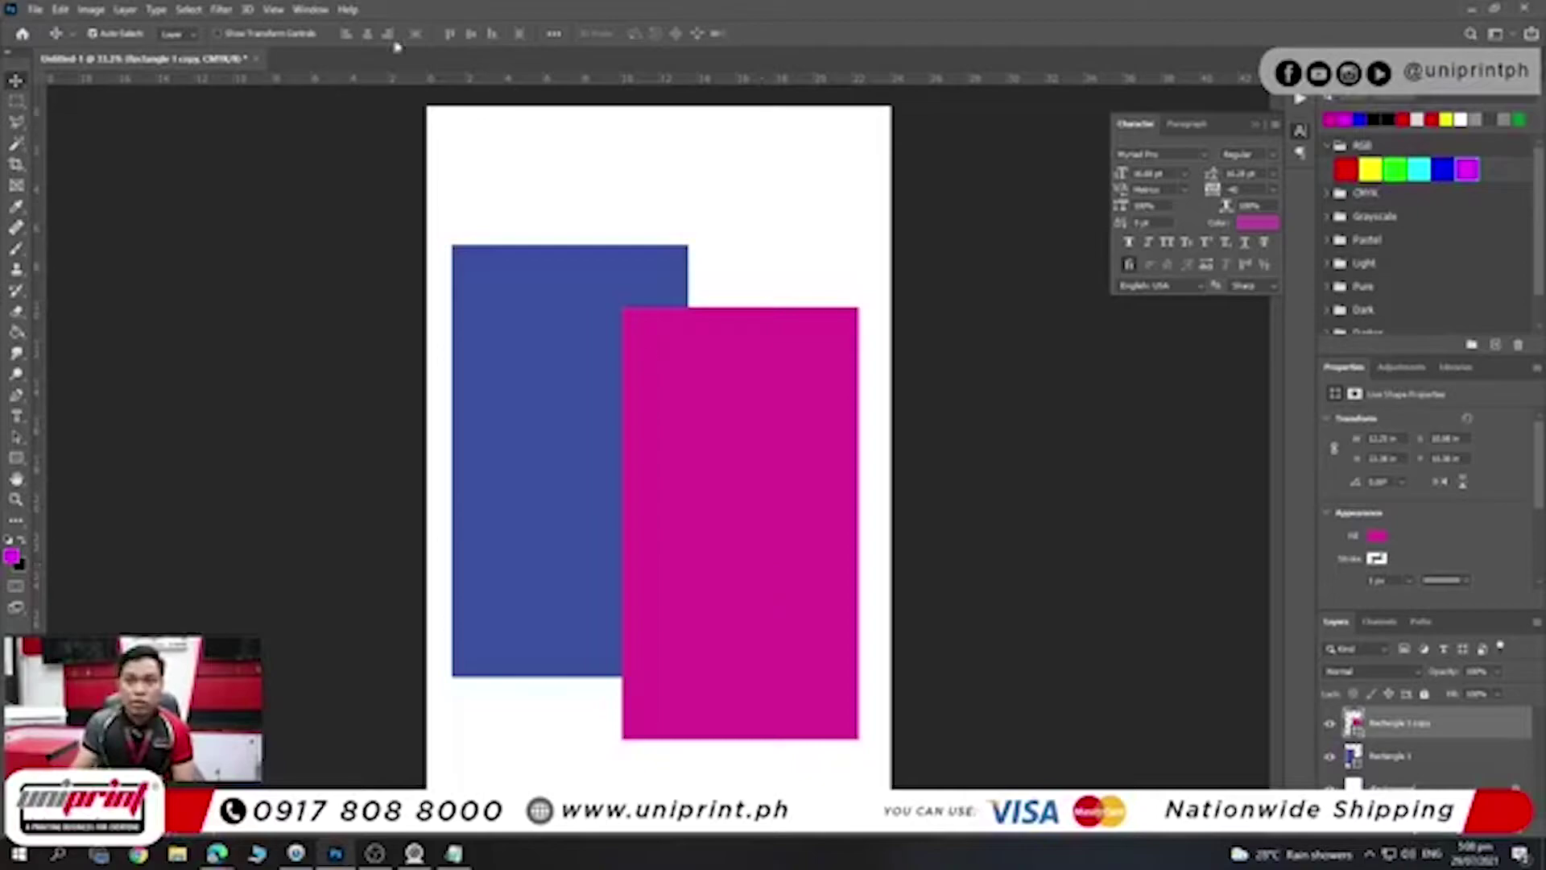
{"action": "left_click", "coordinate": [91, 9]}
{"action": "mouse_move", "coordinate": [114, 26]}
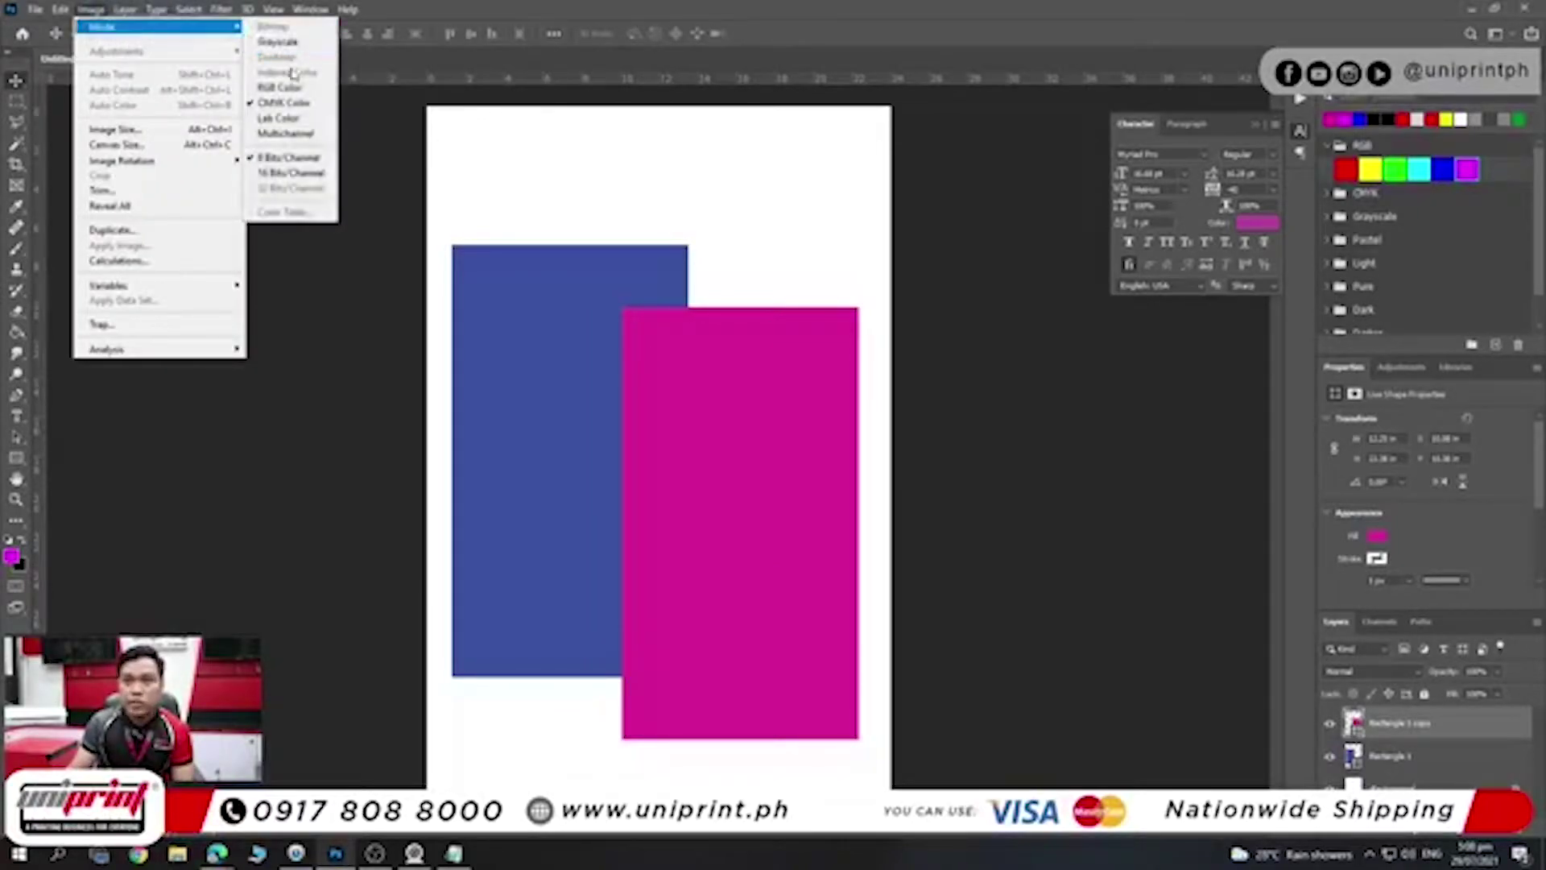
- Return the document to RGB without flattening and move the blue rectangle up slightly right
{"action": "left_click", "coordinate": [290, 92]}
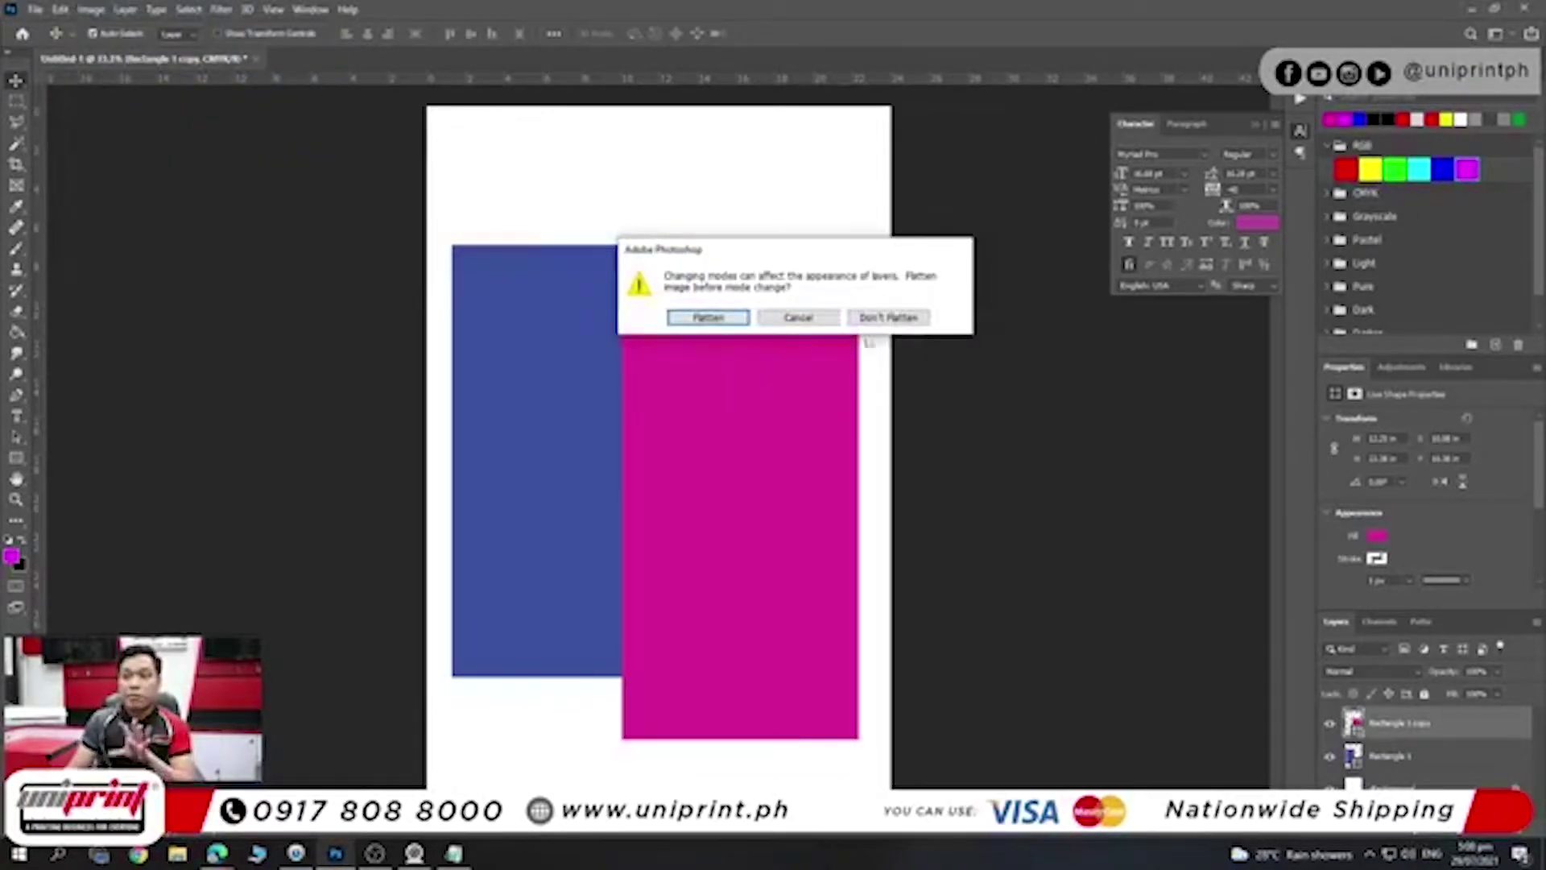
{"action": "left_click", "coordinate": [888, 318]}
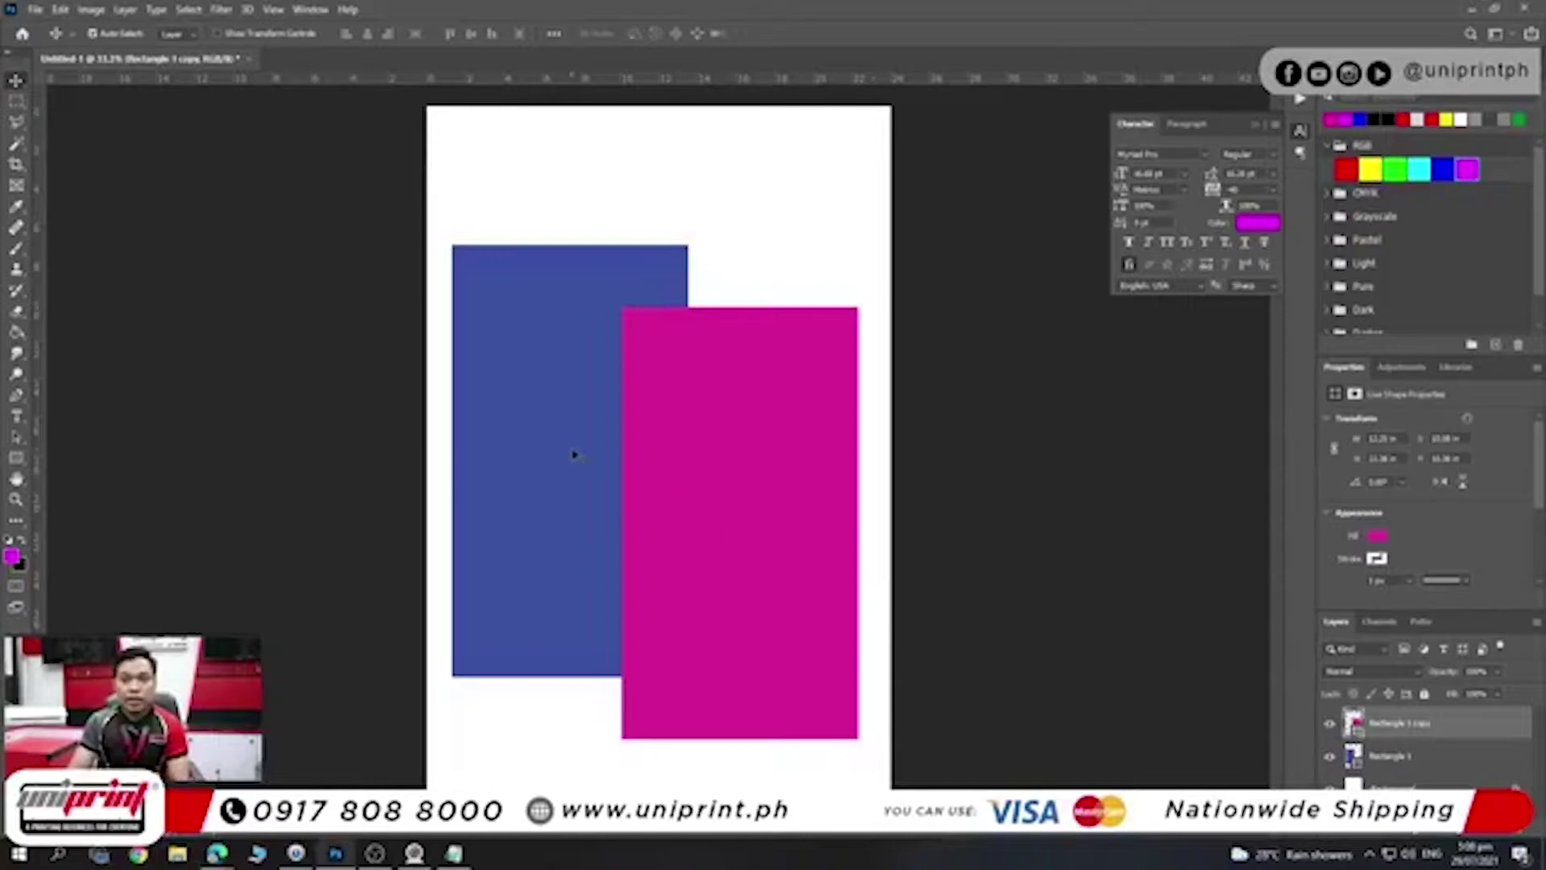
{"action": "left_click_drag", "start_coordinate": [578, 468], "coordinate": [597, 403]}
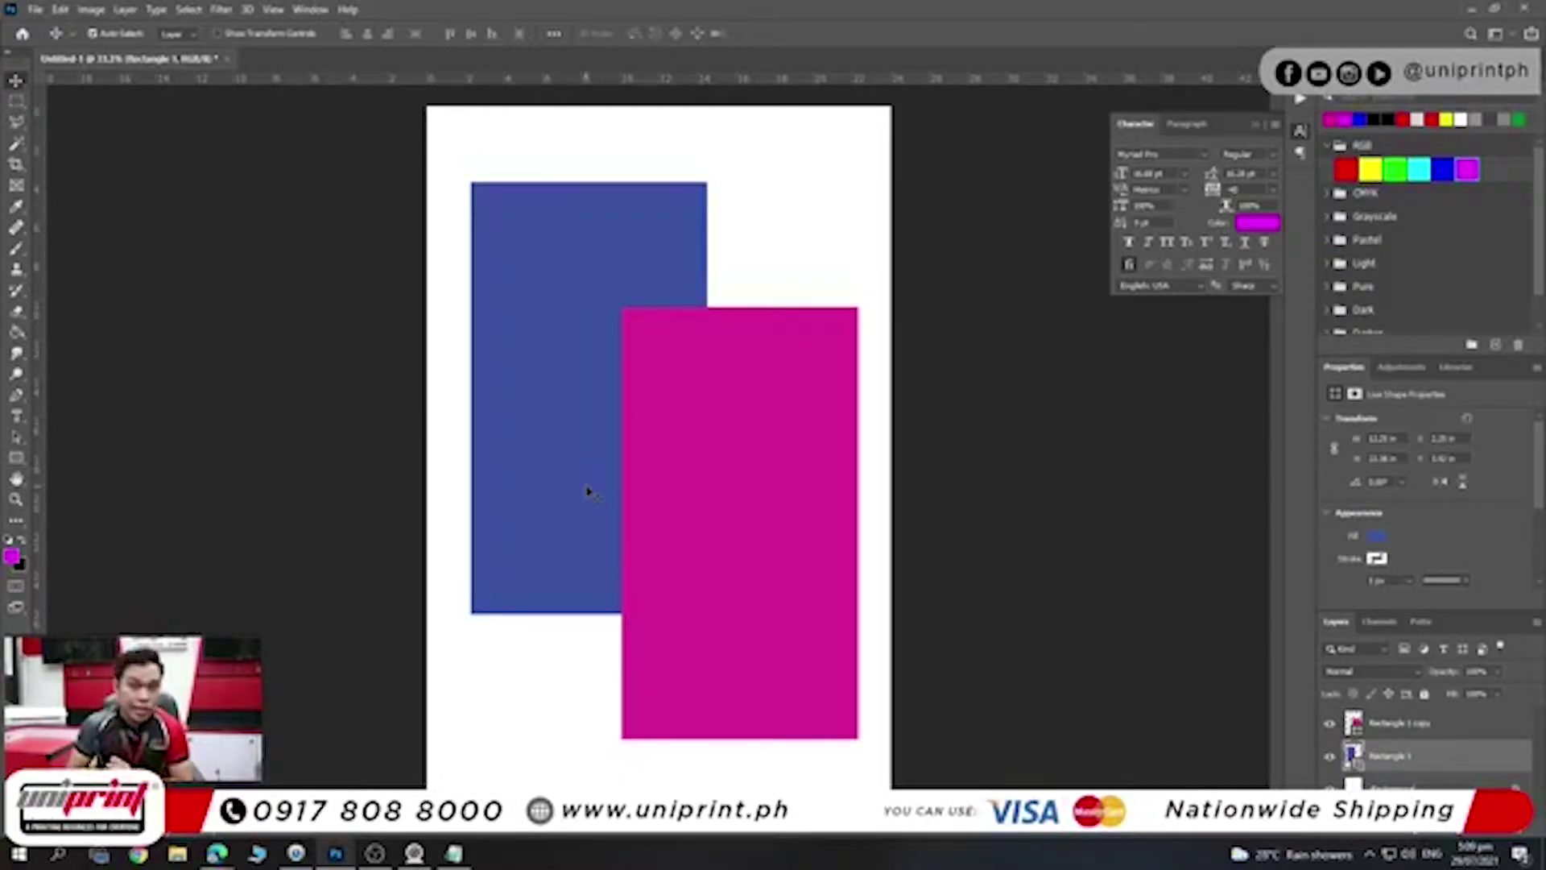
- Convert the document to CMYK Color again, choosing Don't Flatten
{"action": "left_click", "coordinate": [92, 9]}
{"action": "mouse_move", "coordinate": [103, 26]}
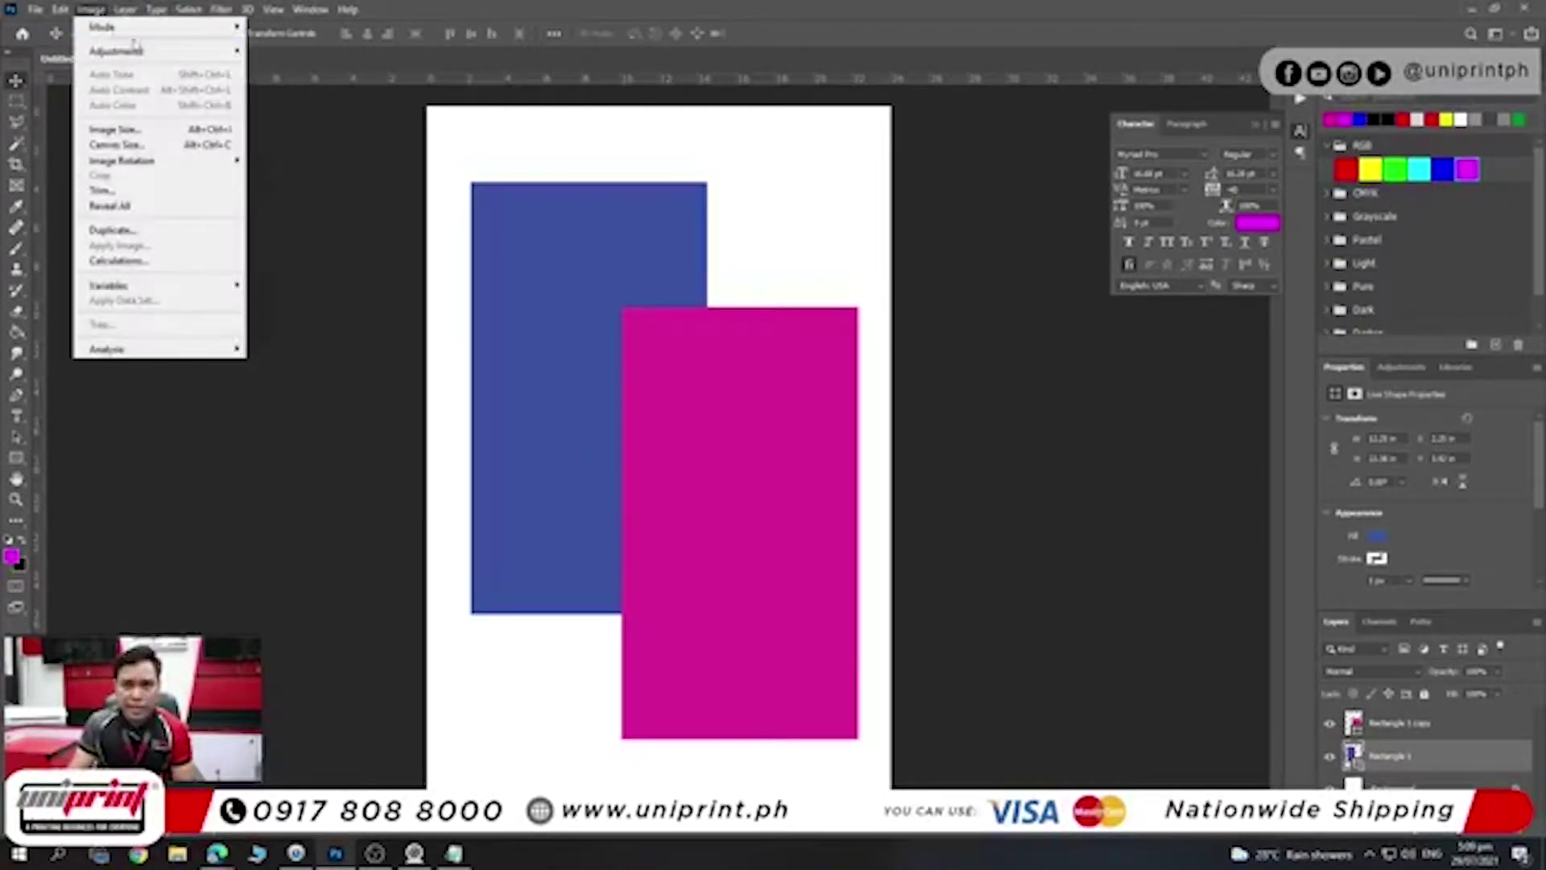
{"action": "left_click", "coordinate": [304, 105]}
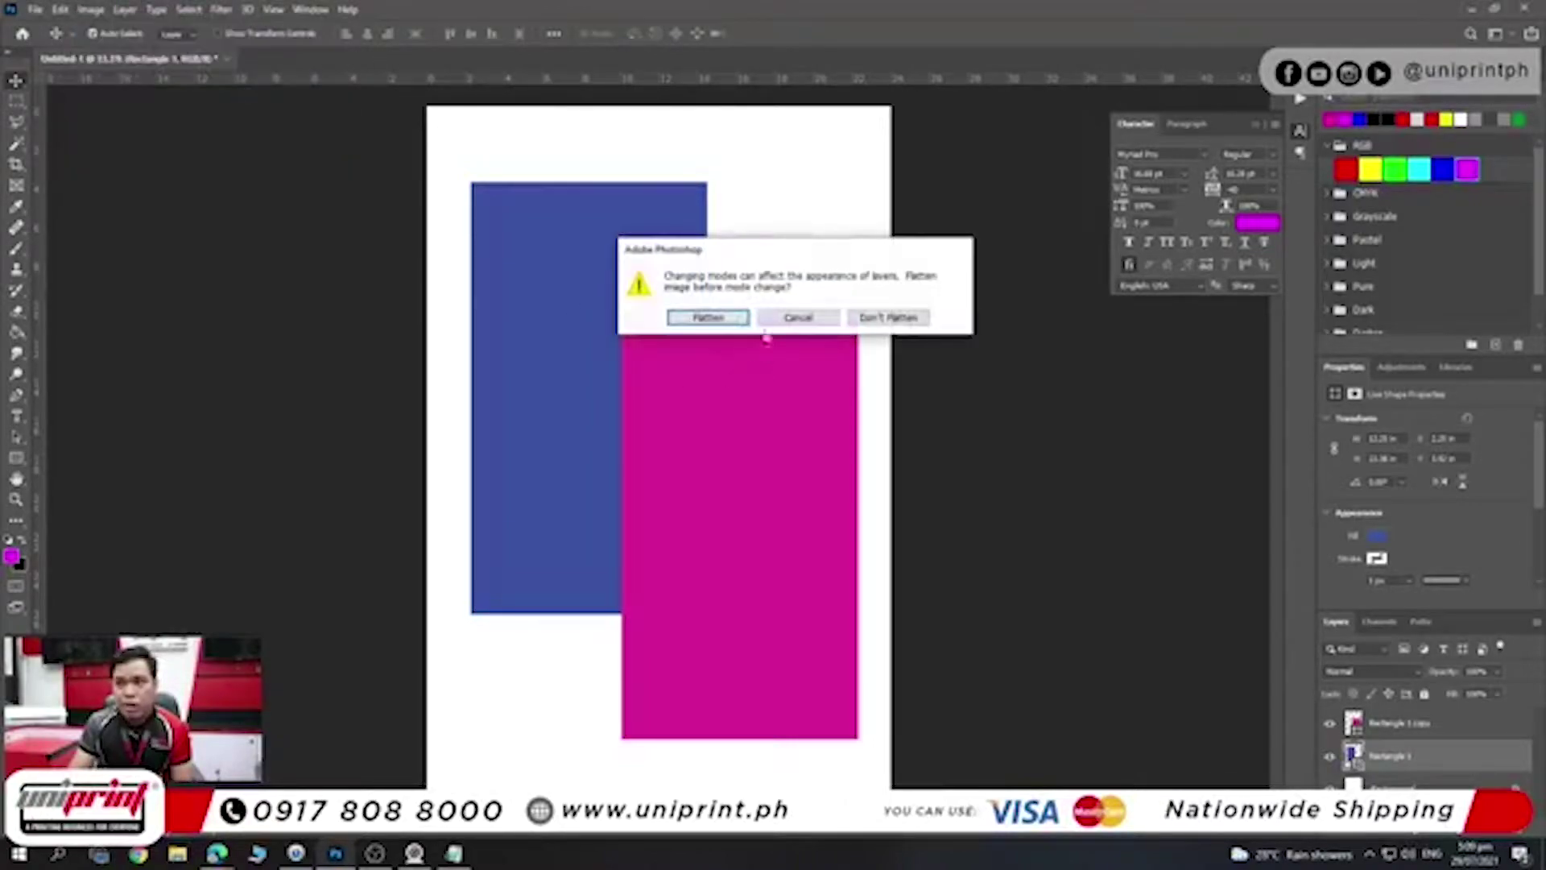
{"action": "left_click", "coordinate": [881, 326]}
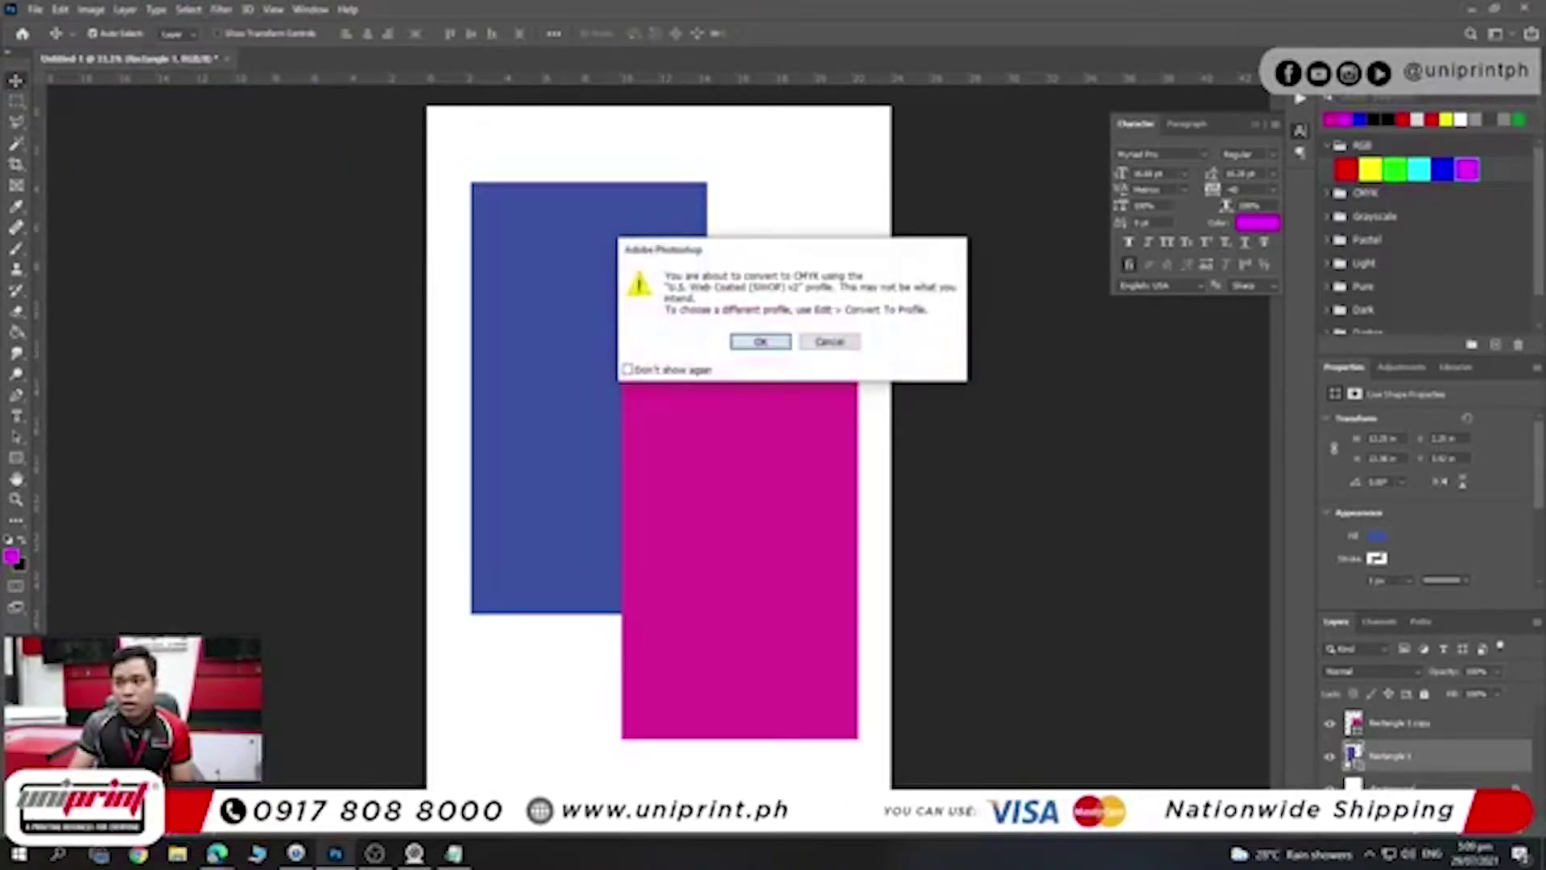
{"action": "left_click", "coordinate": [760, 342]}
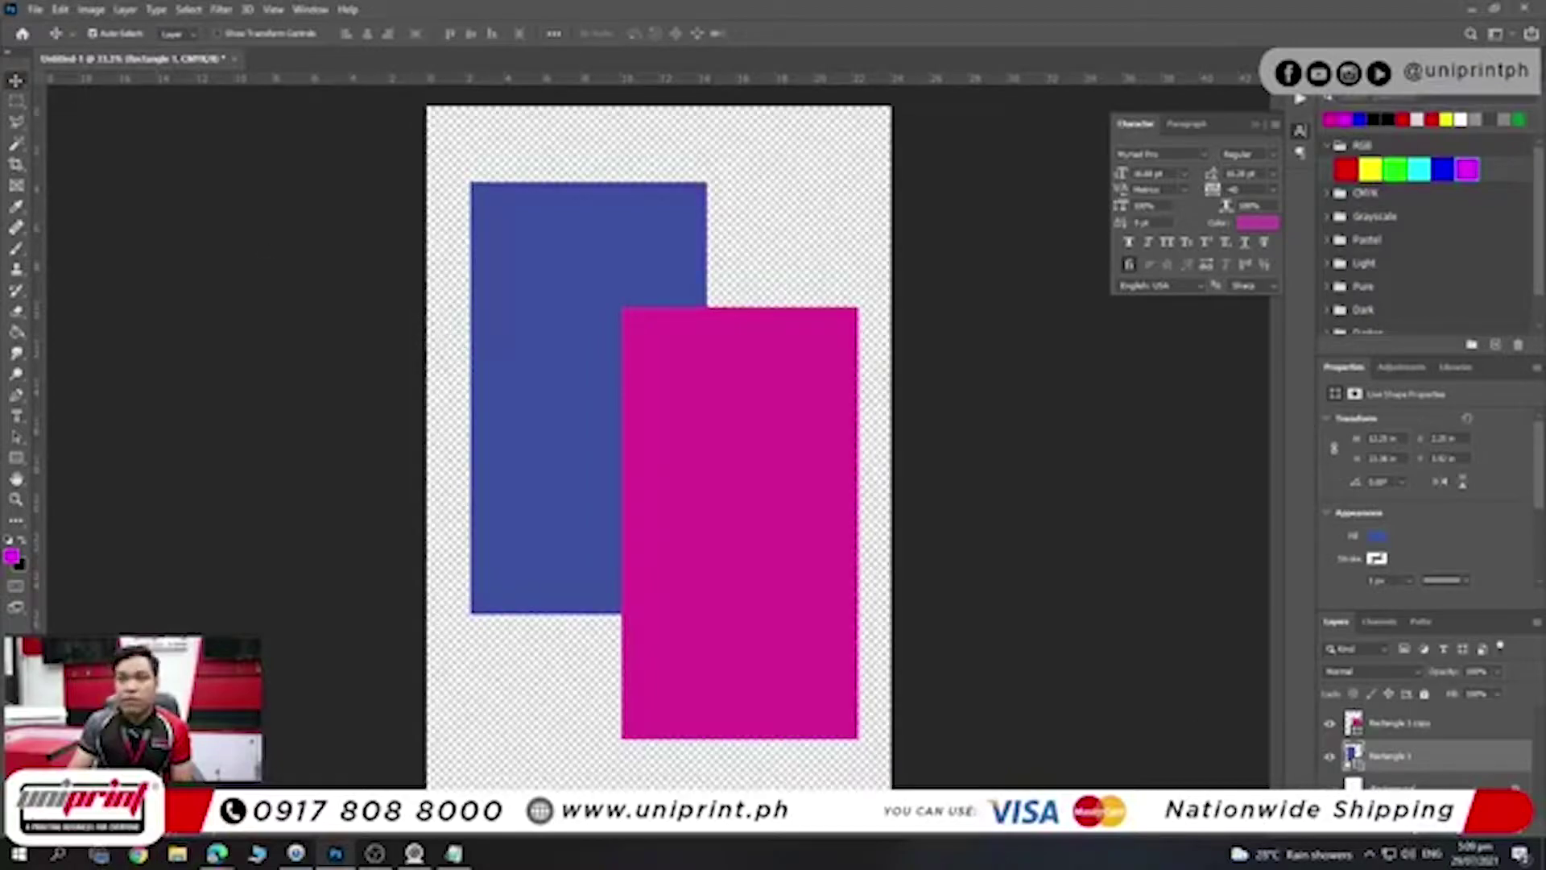
- Open Save As for the untitled poster and expand the file-format list
{"action": "left_click", "coordinate": [35, 10]}
{"action": "left_click", "coordinate": [67, 206]}
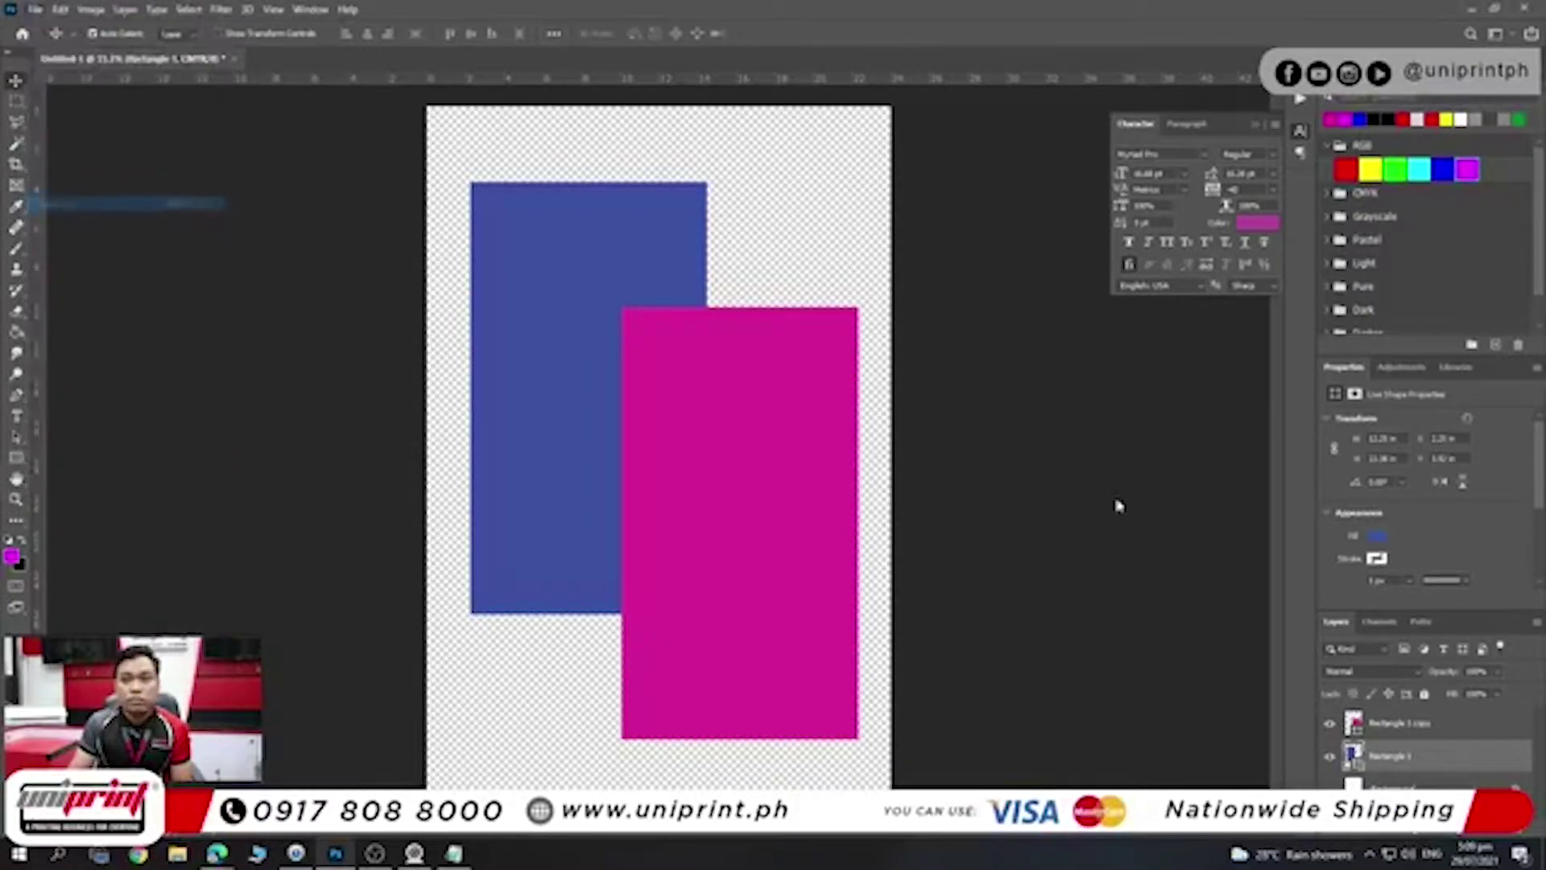
{"action": "left_click", "coordinate": [282, 475]}
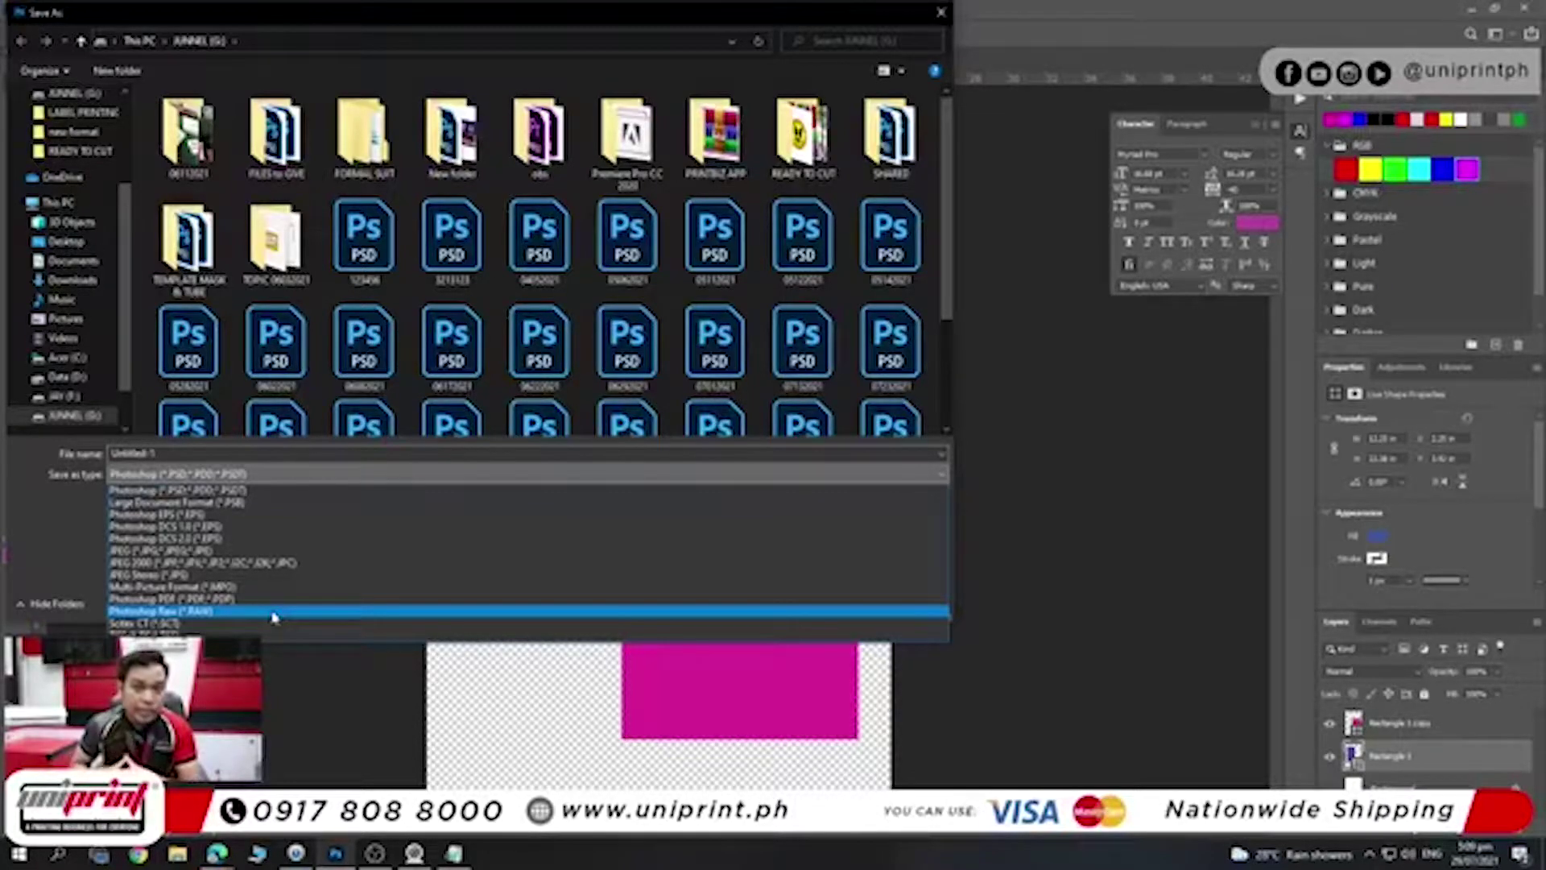
- Leave the format as PSD and close the Save As dialog without saving
{"action": "left_click", "coordinate": [149, 8]}
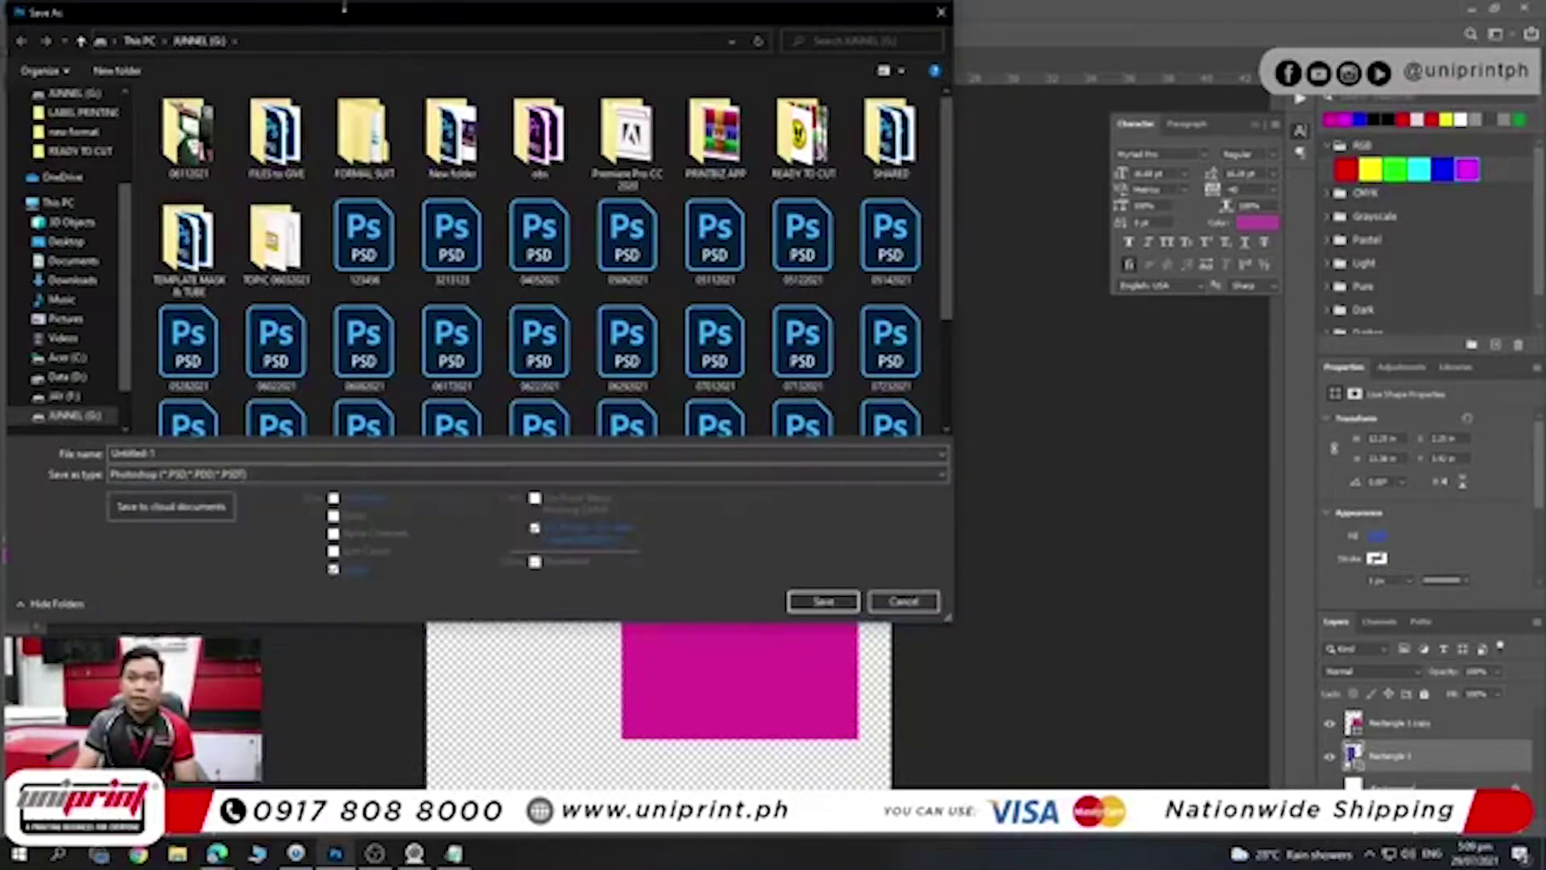
{"action": "left_click_drag", "start_coordinate": [344, 10], "coordinate": [707, 21]}
{"action": "left_click", "coordinate": [588, 484]}
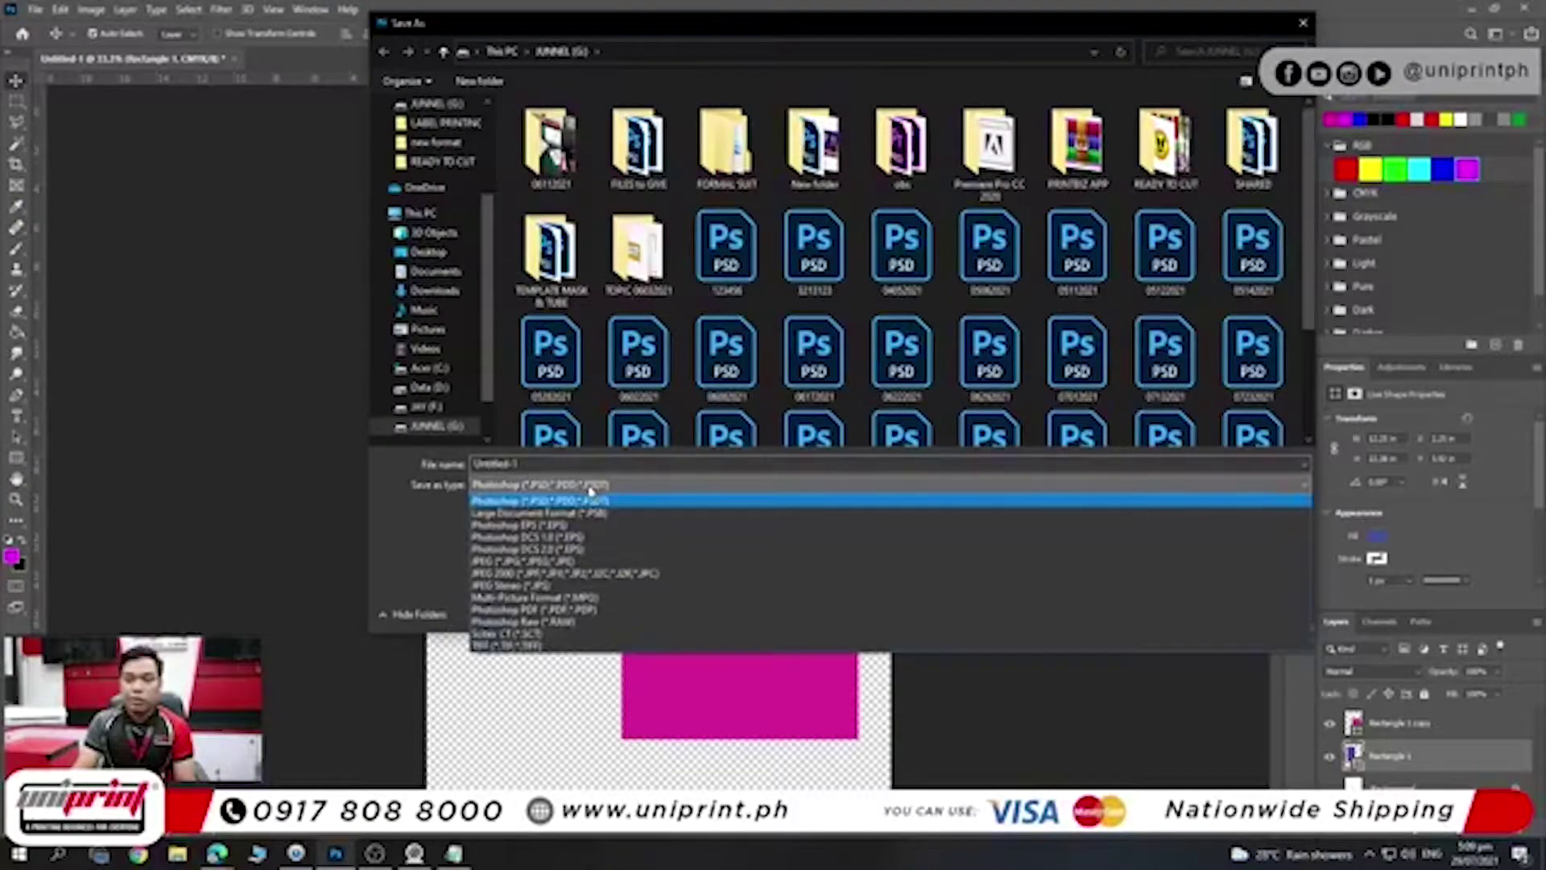
{"action": "left_click", "coordinate": [1298, 25]}
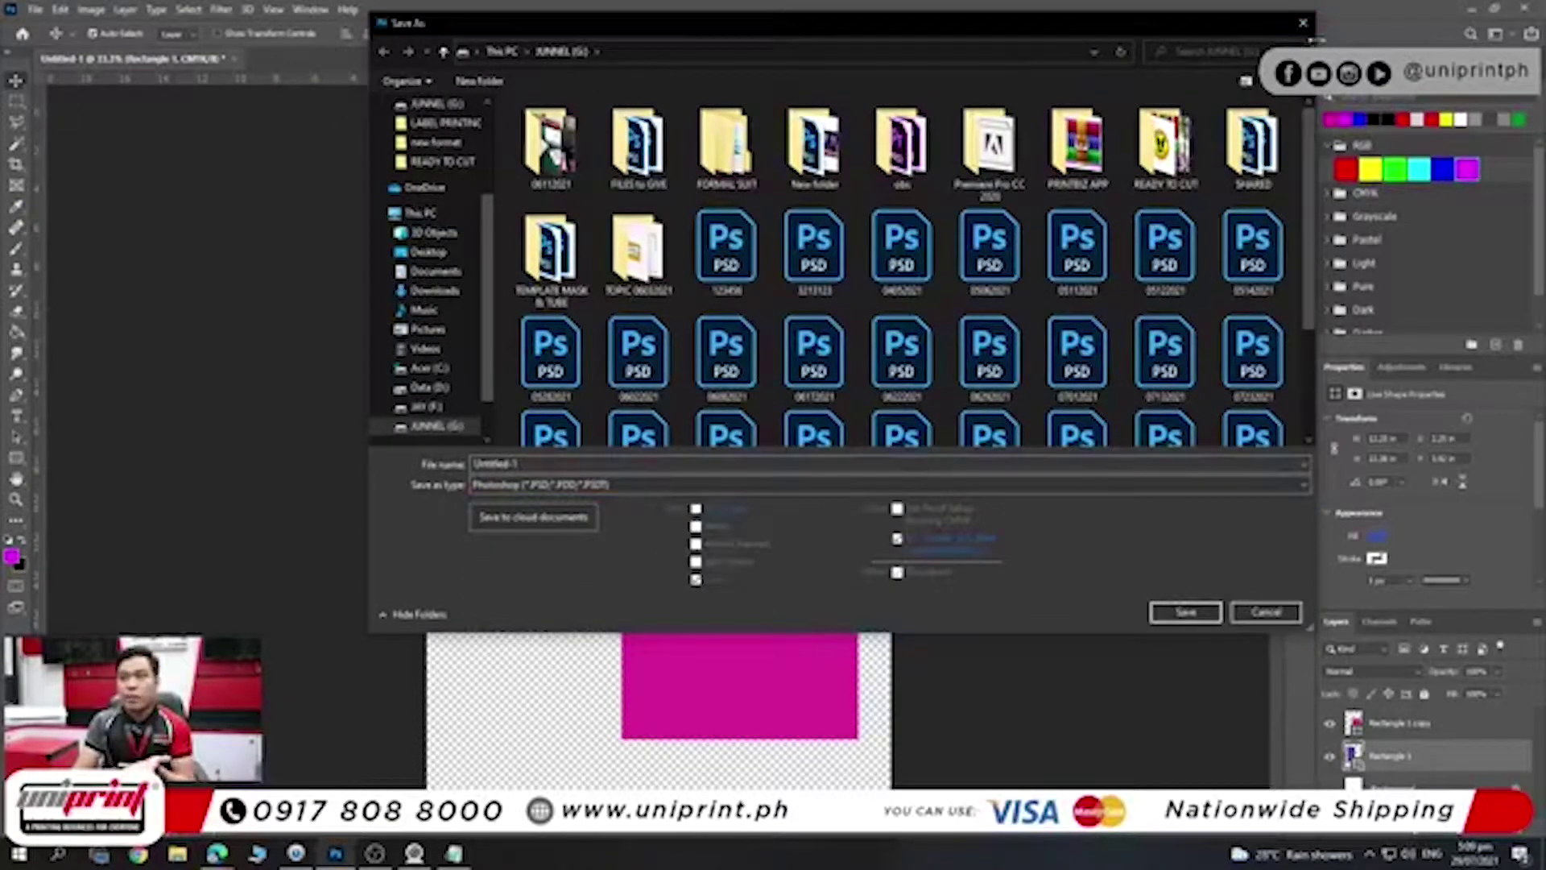
{"action": "left_click", "coordinate": [1304, 24]}
- Delete both rectangle layers, leaving only the white Background layer
{"action": "left_click", "coordinate": [222, 10]}
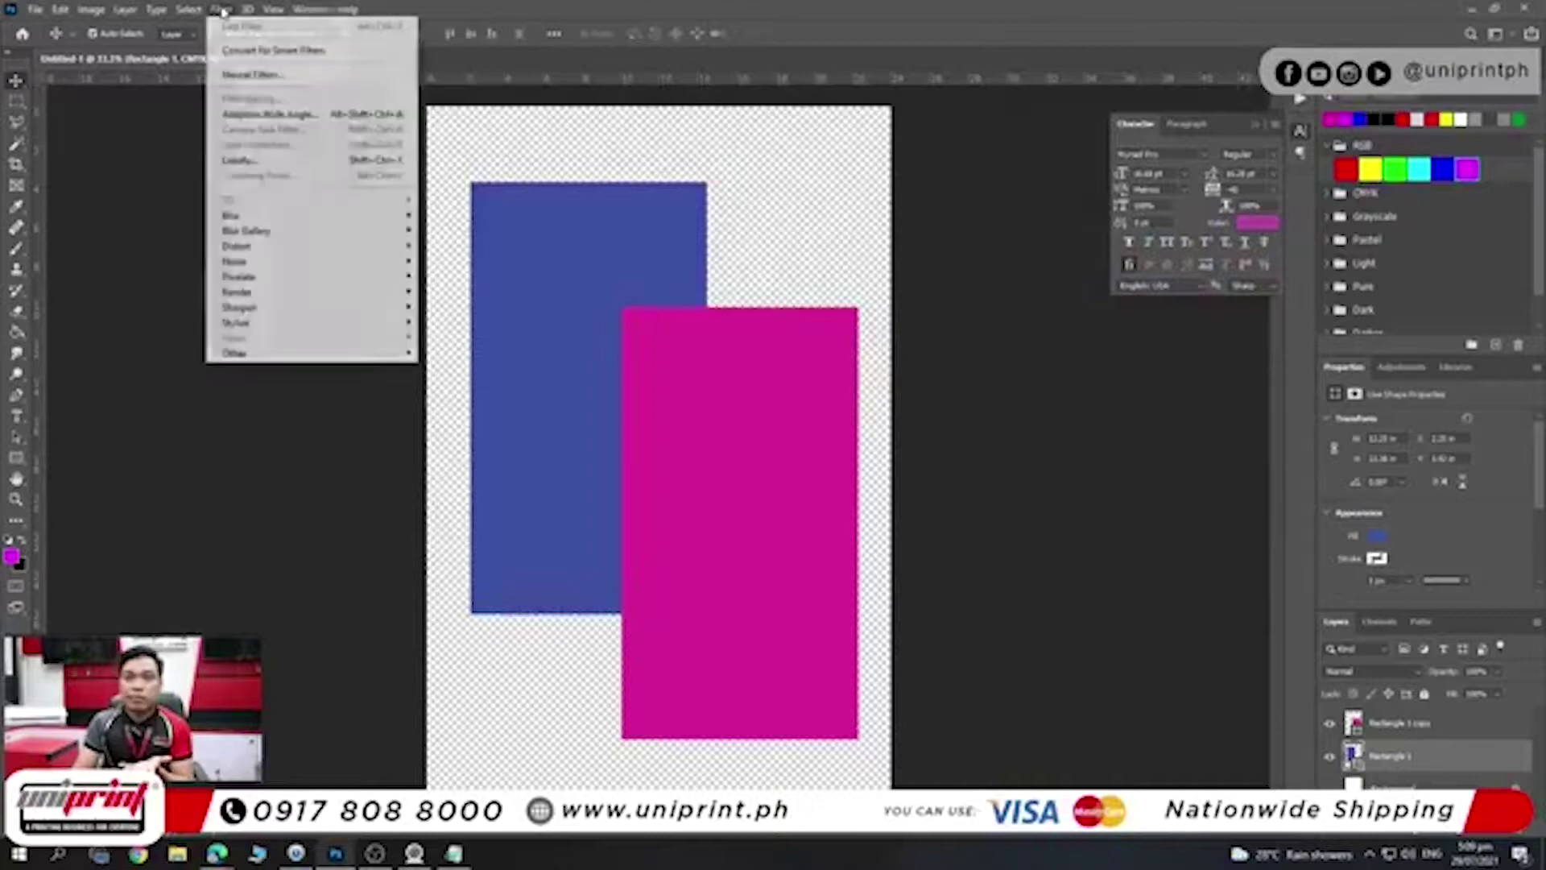
{"action": "left_click", "coordinate": [759, 214]}
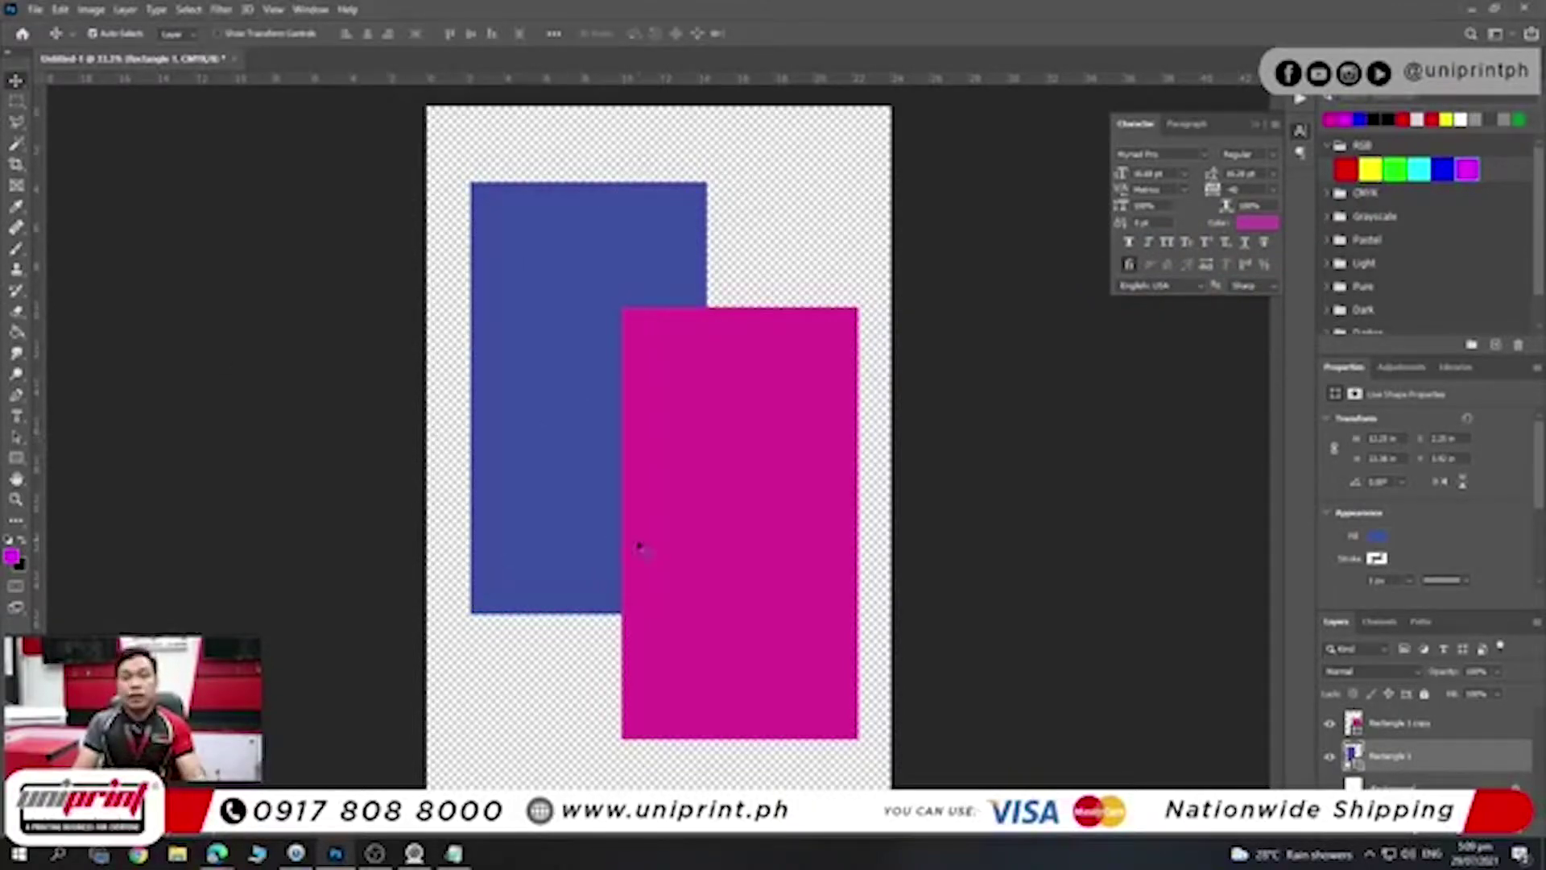
{"action": "key", "text": "Delete"}
{"action": "key", "text": "Delete"}
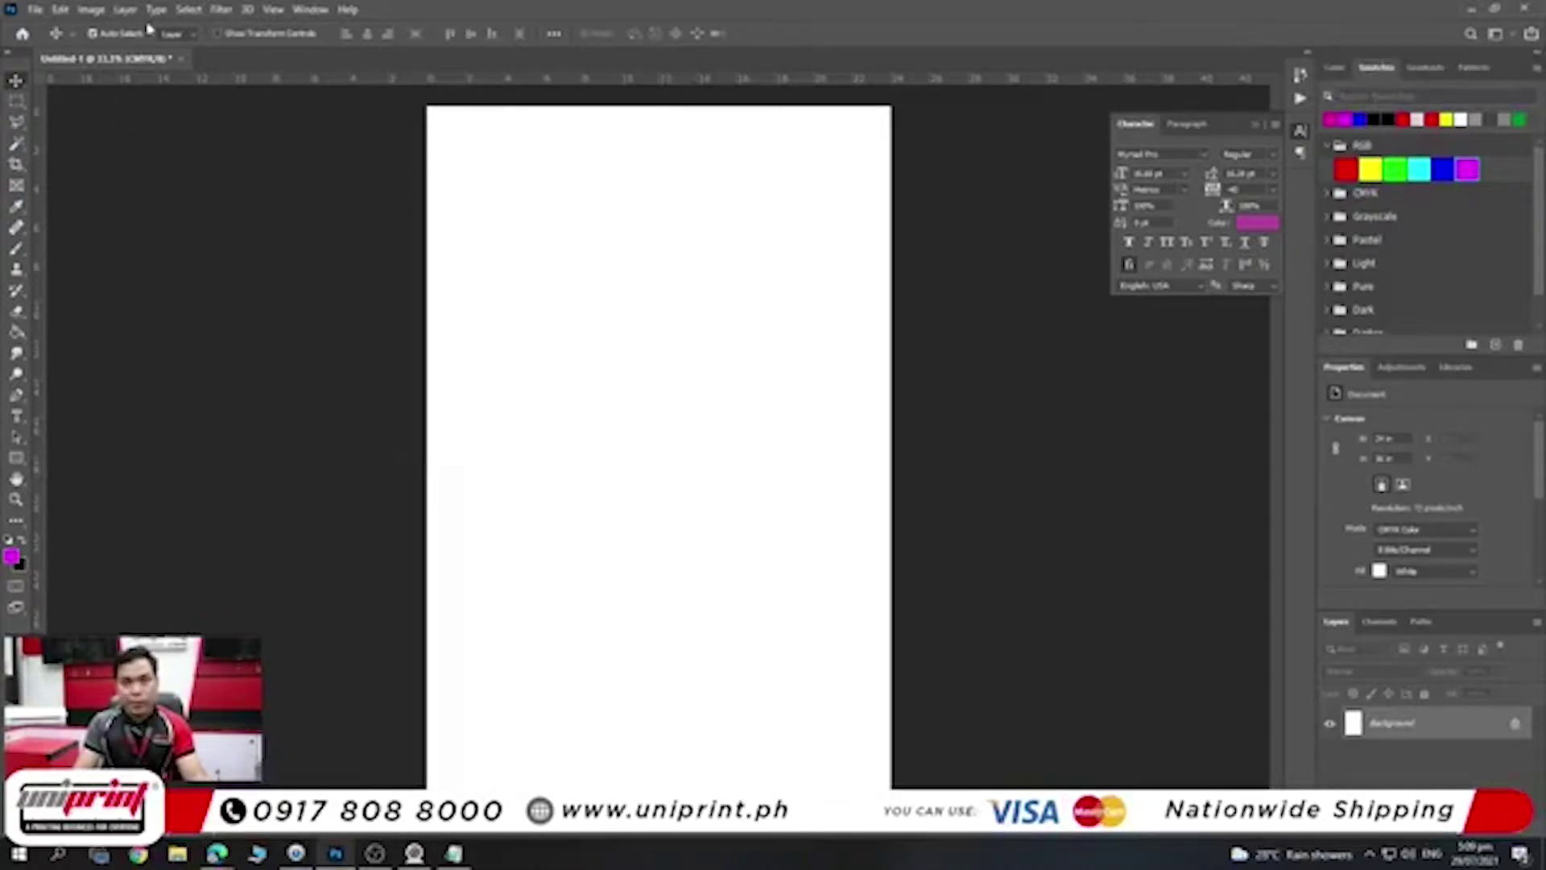
{"action": "left_click", "coordinate": [221, 9]}
{"action": "left_click", "coordinate": [745, 278]}
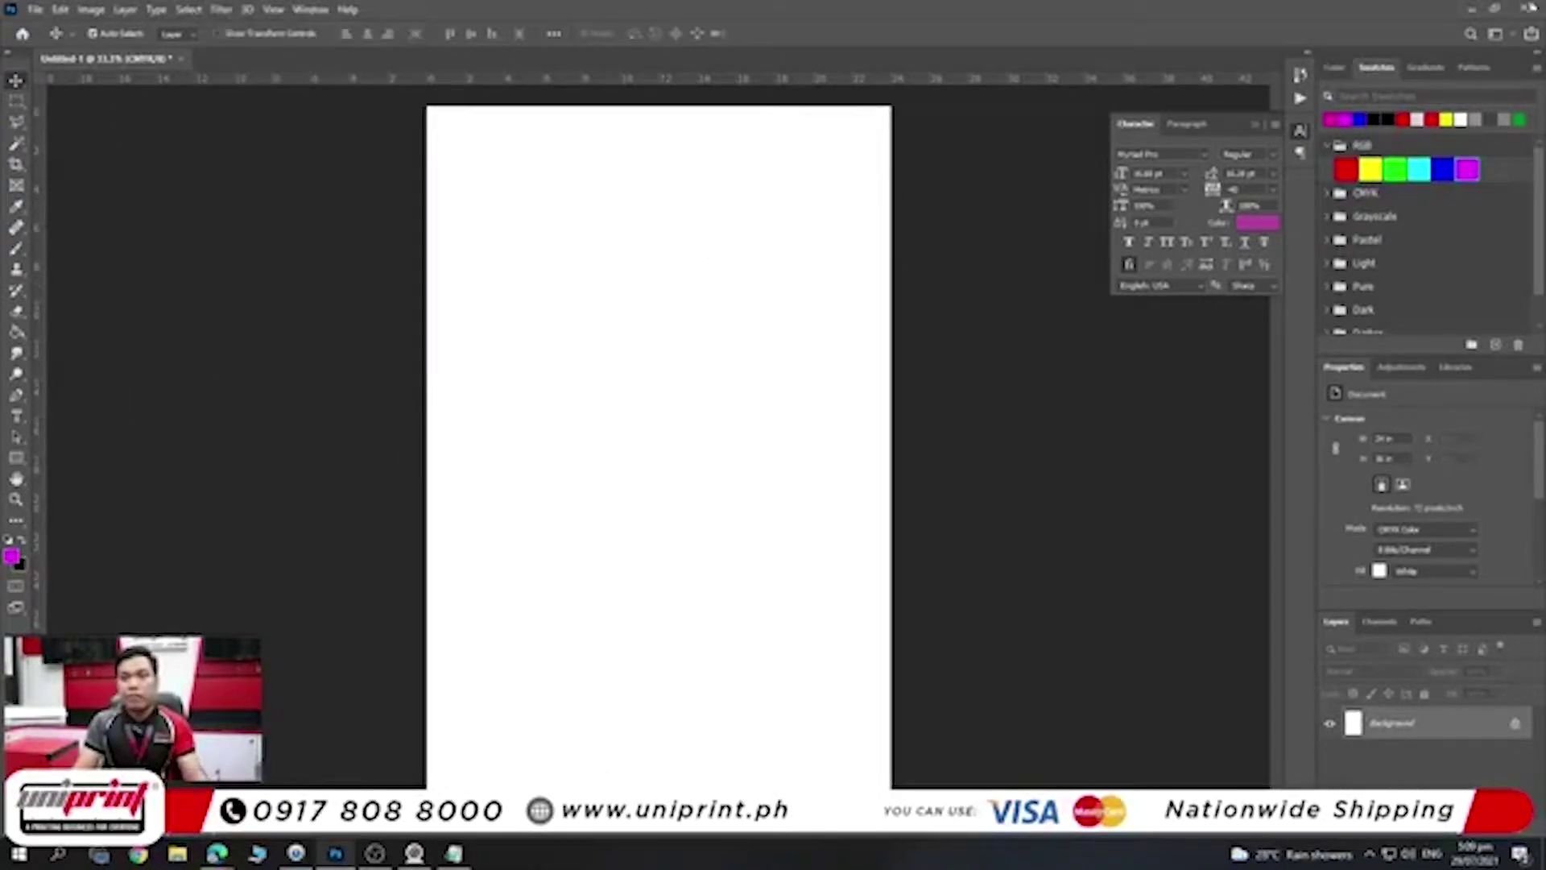
- Place the laptop-holding man banner from the desktop onto the canvas, centred horizontally
{"action": "left_click", "coordinate": [1473, 9]}
{"action": "left_click_drag", "start_coordinate": [220, 103], "coordinate": [337, 849]}
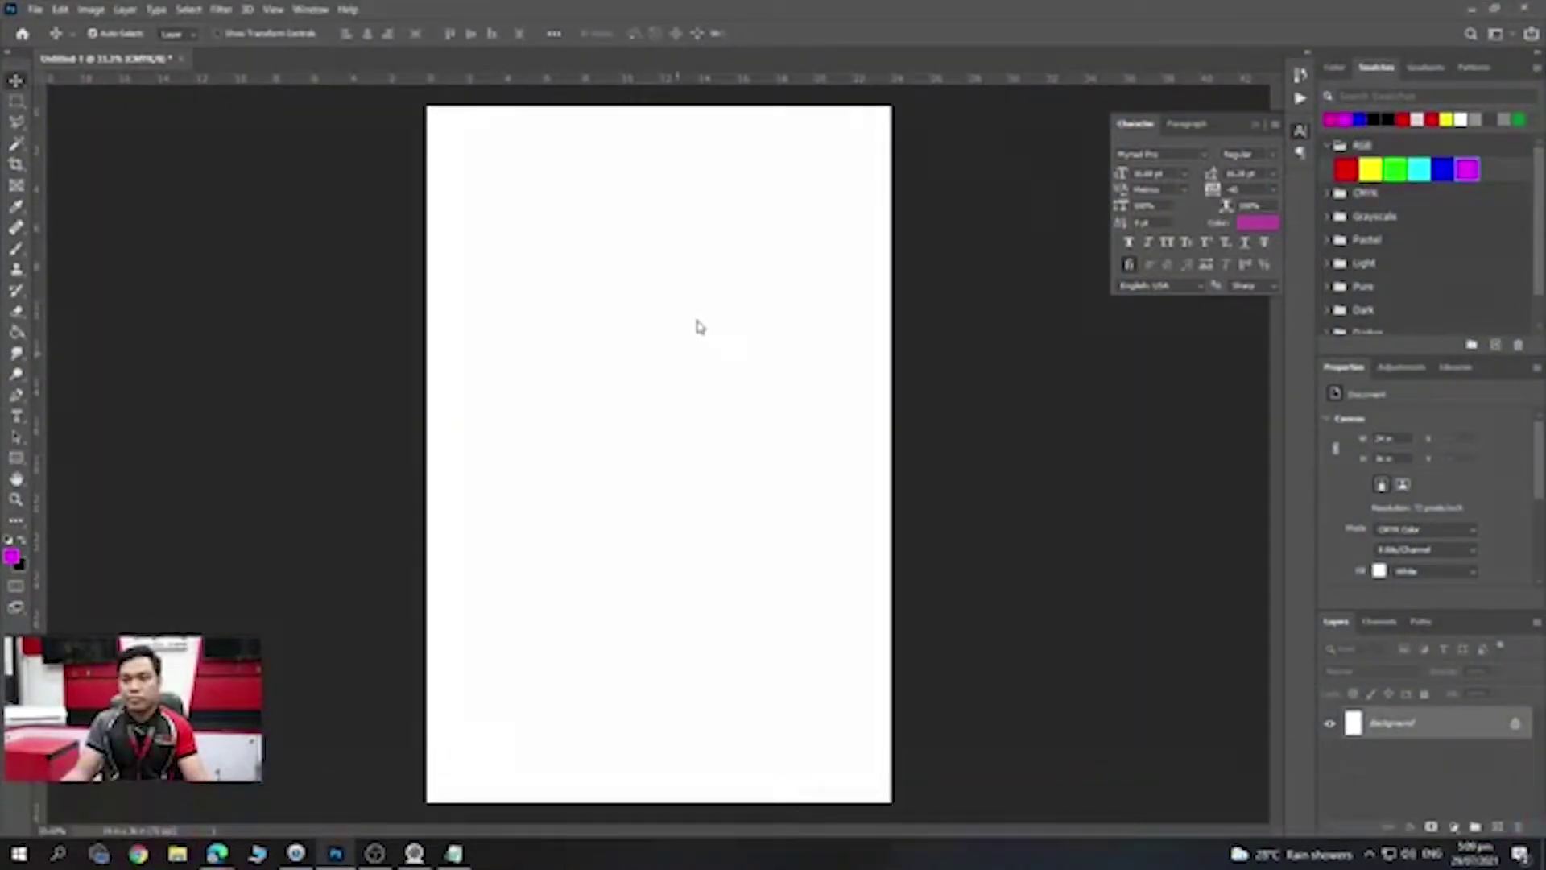
{"action": "left_click_drag", "start_coordinate": [337, 849], "coordinate": [698, 335]}
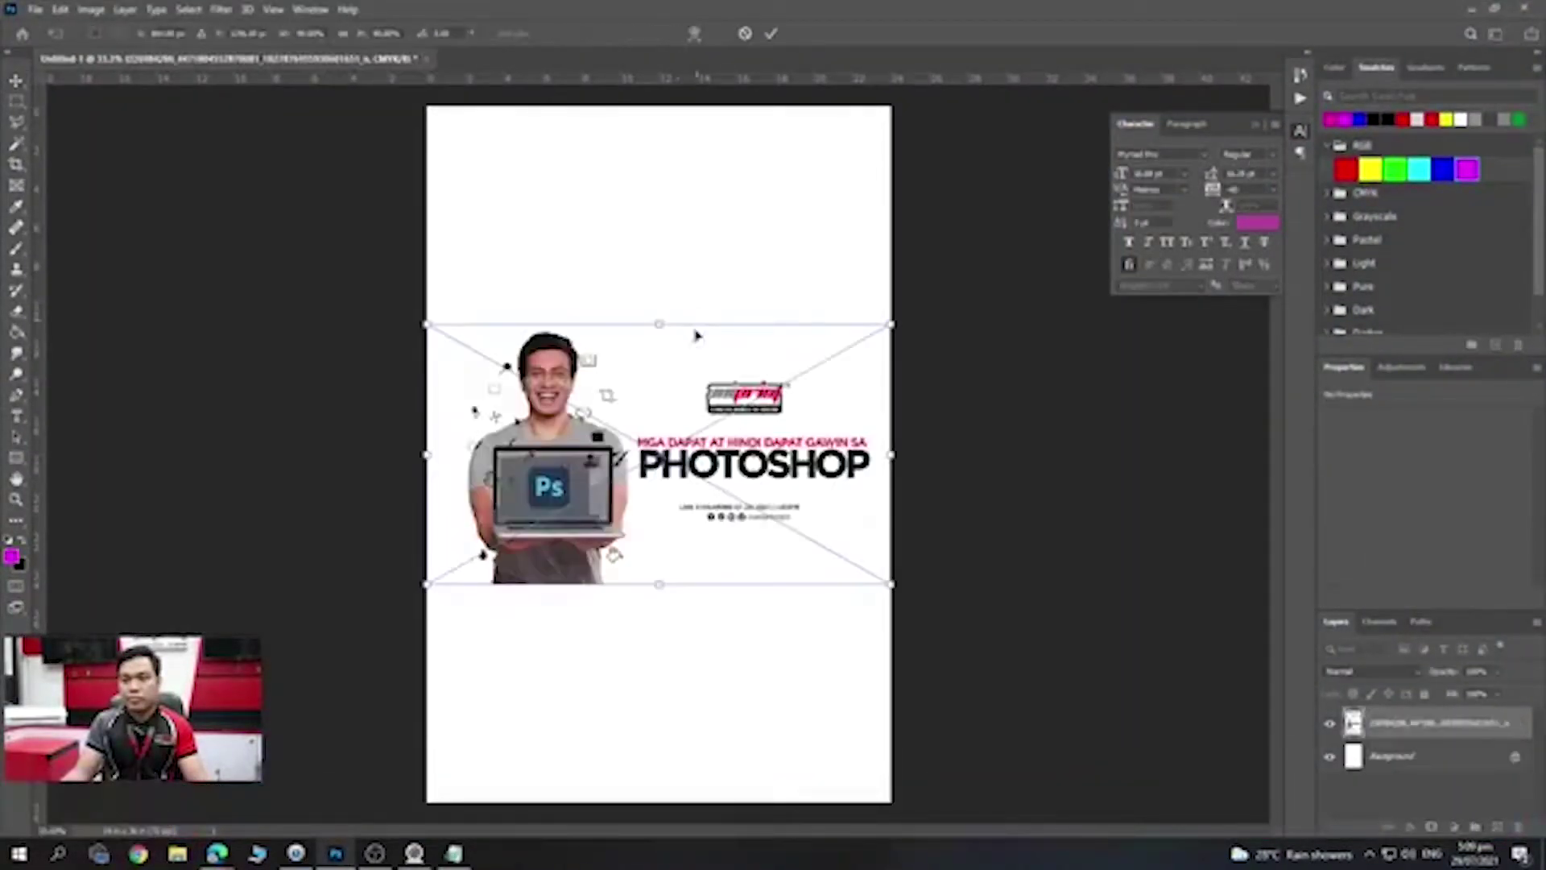
{"action": "key", "text": "Return"}
{"action": "mouse_move", "coordinate": [564, 493]}
{"action": "left_mouse_down"}
{"action": "mouse_move", "coordinate": [648, 408]}
{"action": "mouse_move", "coordinate": [609, 400]}
{"action": "left_mouse_up"}
{"action": "left_click", "coordinate": [221, 8]}
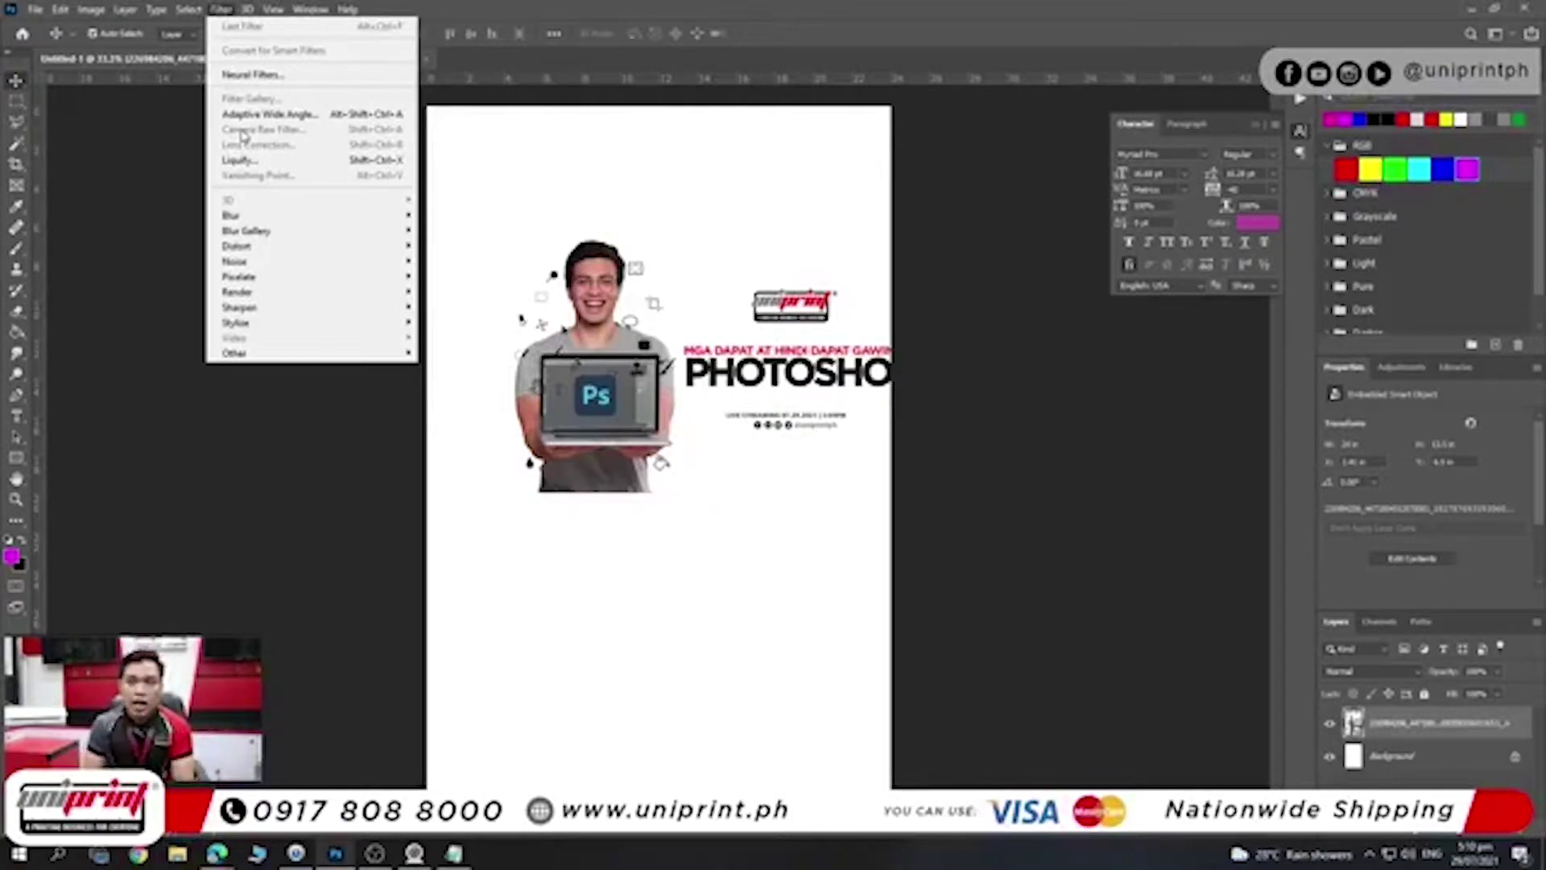
{"action": "key", "text": "Escape"}
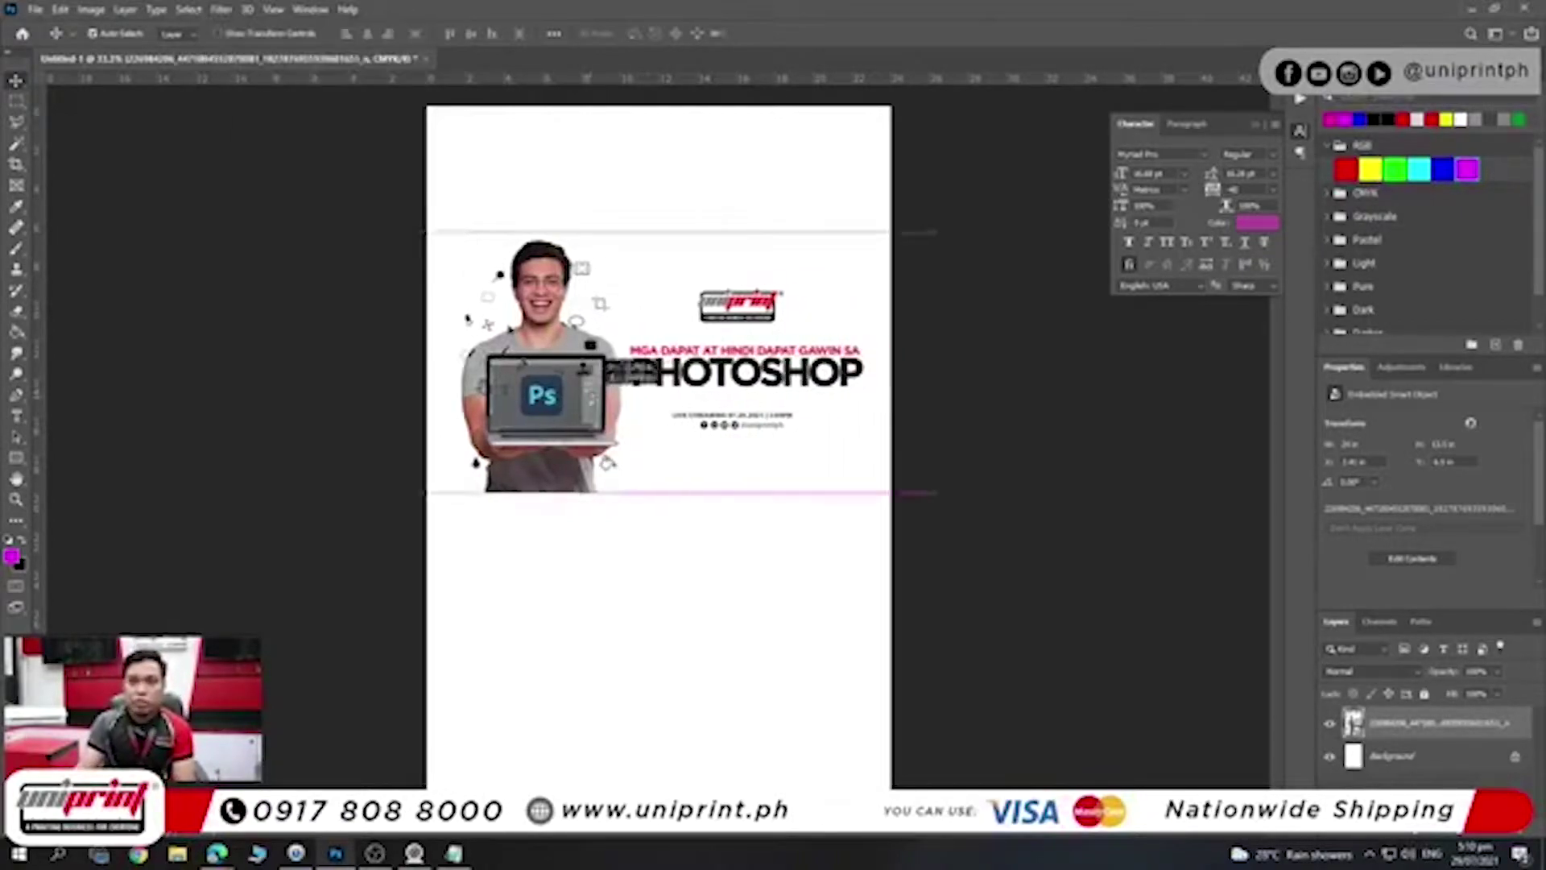
- Convert the document to RGB Color without flattening layers or rasterizing the banner smart object
{"action": "left_click", "coordinate": [91, 9]}
{"action": "left_click", "coordinate": [269, 83]}
{"action": "left_click", "coordinate": [882, 318]}
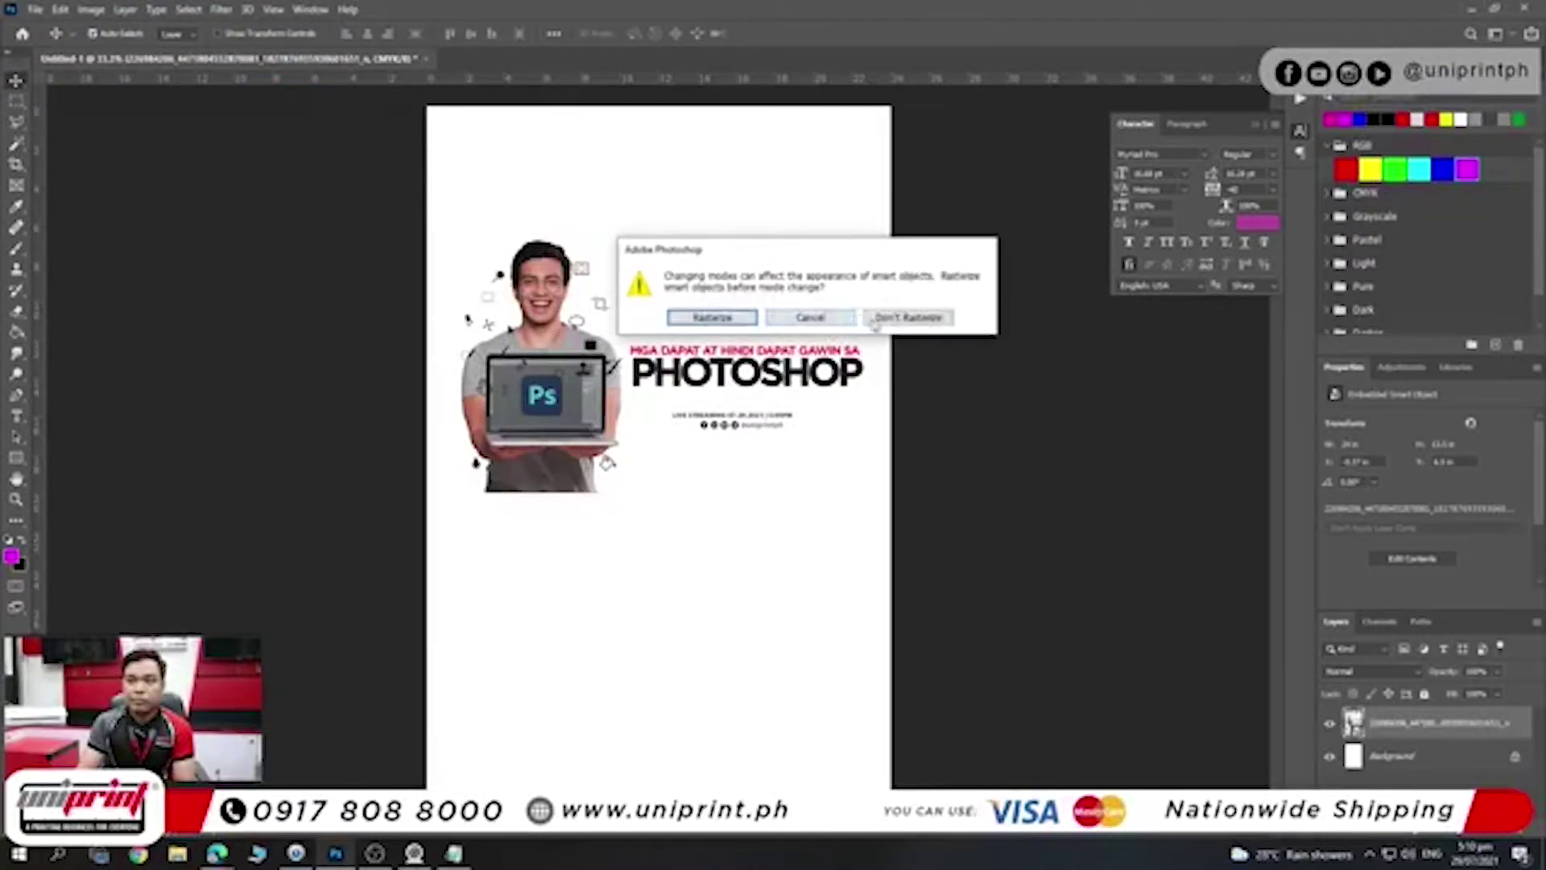
{"action": "left_click", "coordinate": [895, 319]}
{"action": "left_click", "coordinate": [221, 8]}
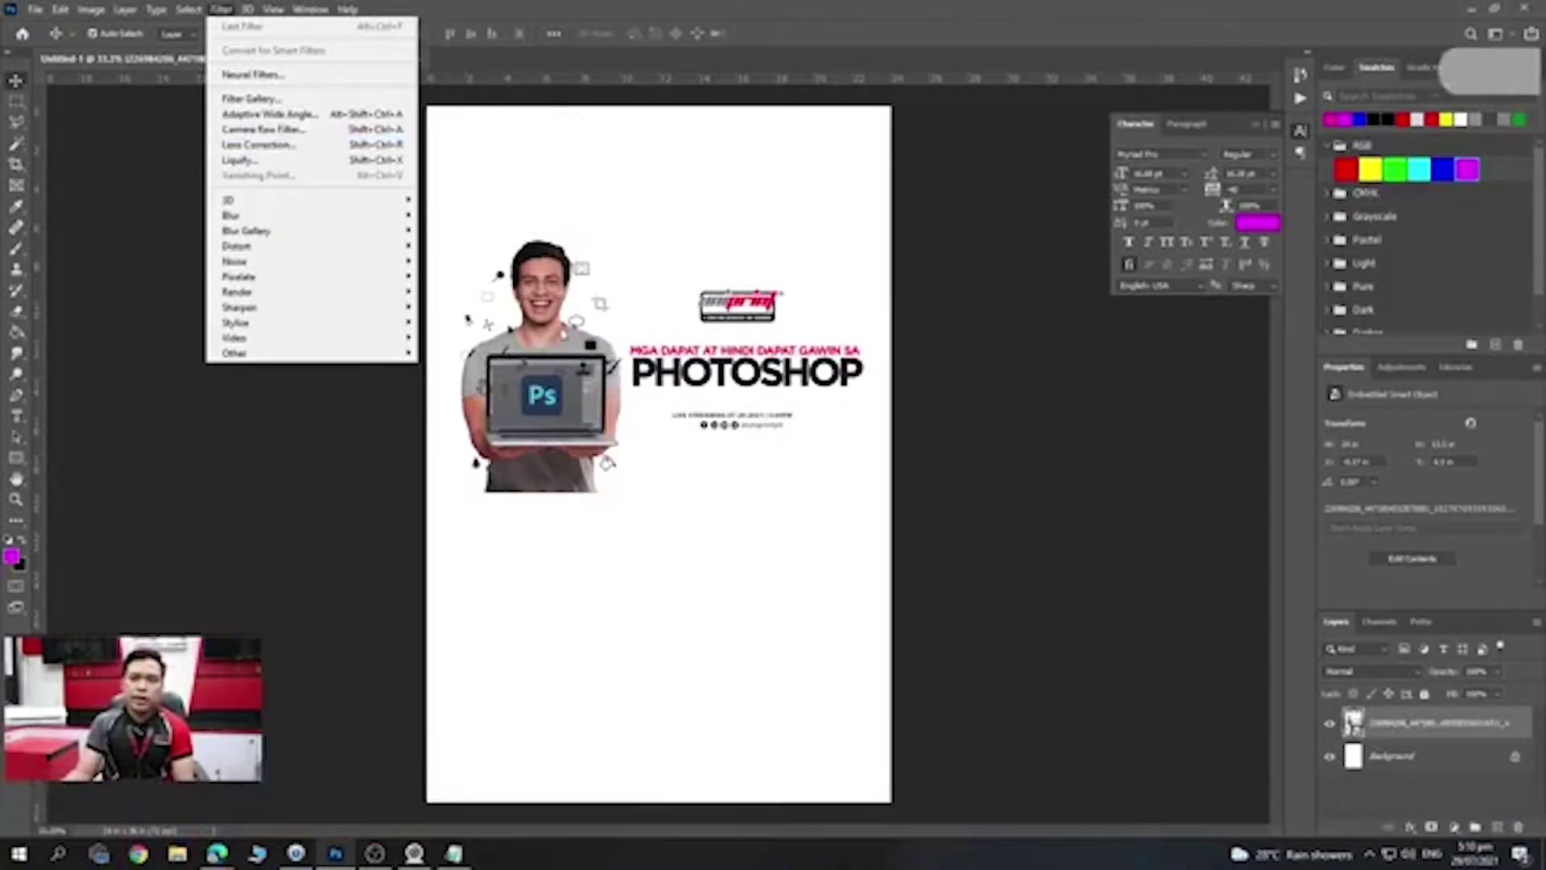
- Drag the banner smart object around the canvas, then delete the banner layer
{"action": "left_click_drag", "start_coordinate": [560, 334], "coordinate": [576, 340]}
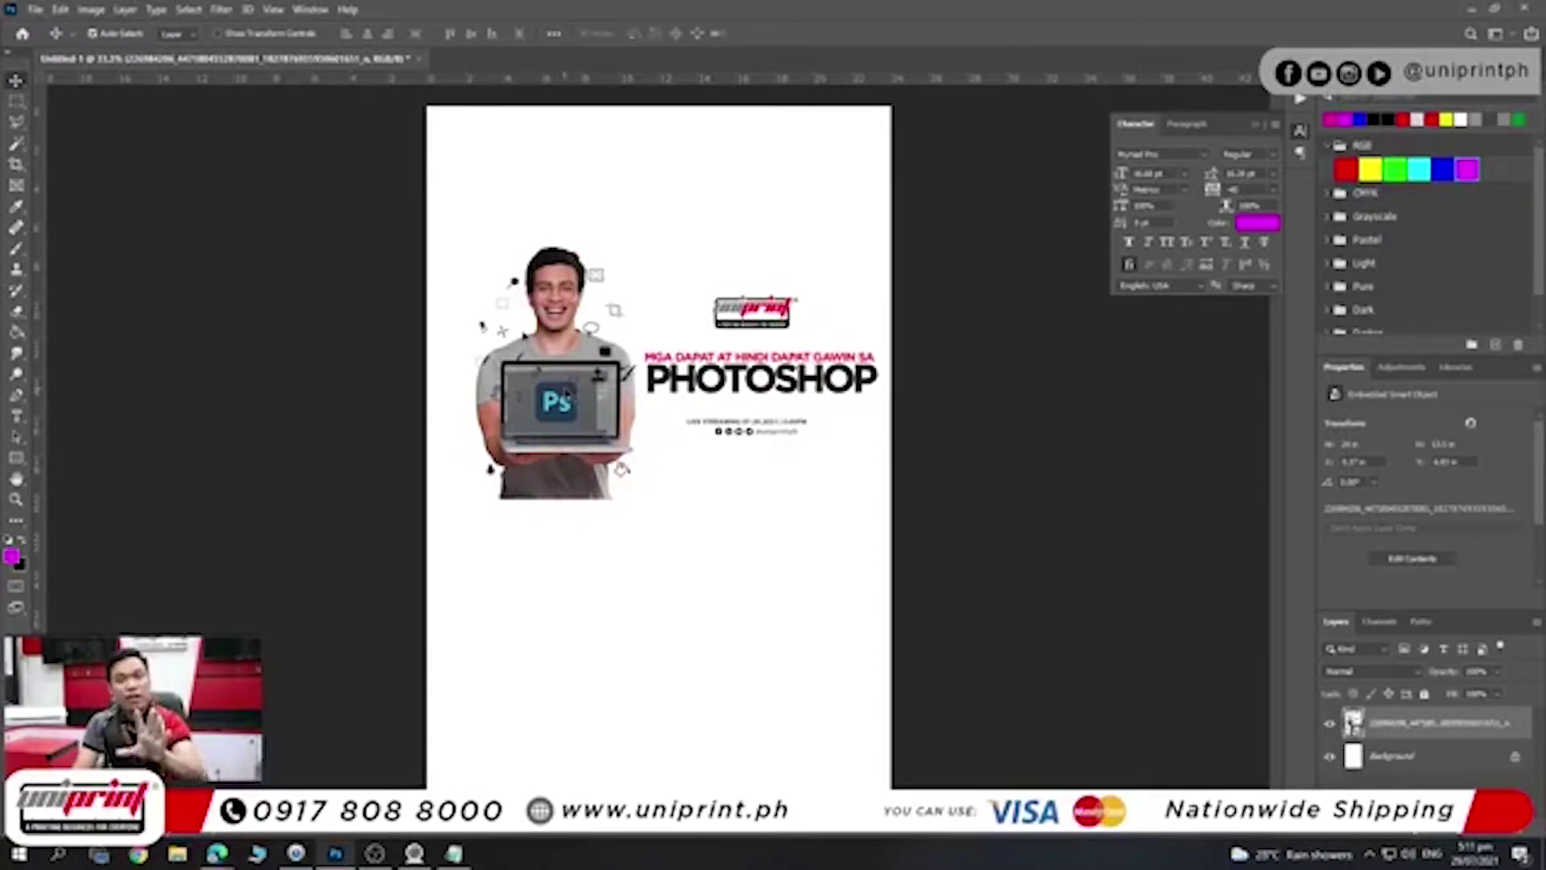
{"action": "left_click_drag", "start_coordinate": [580, 359], "coordinate": [573, 414]}
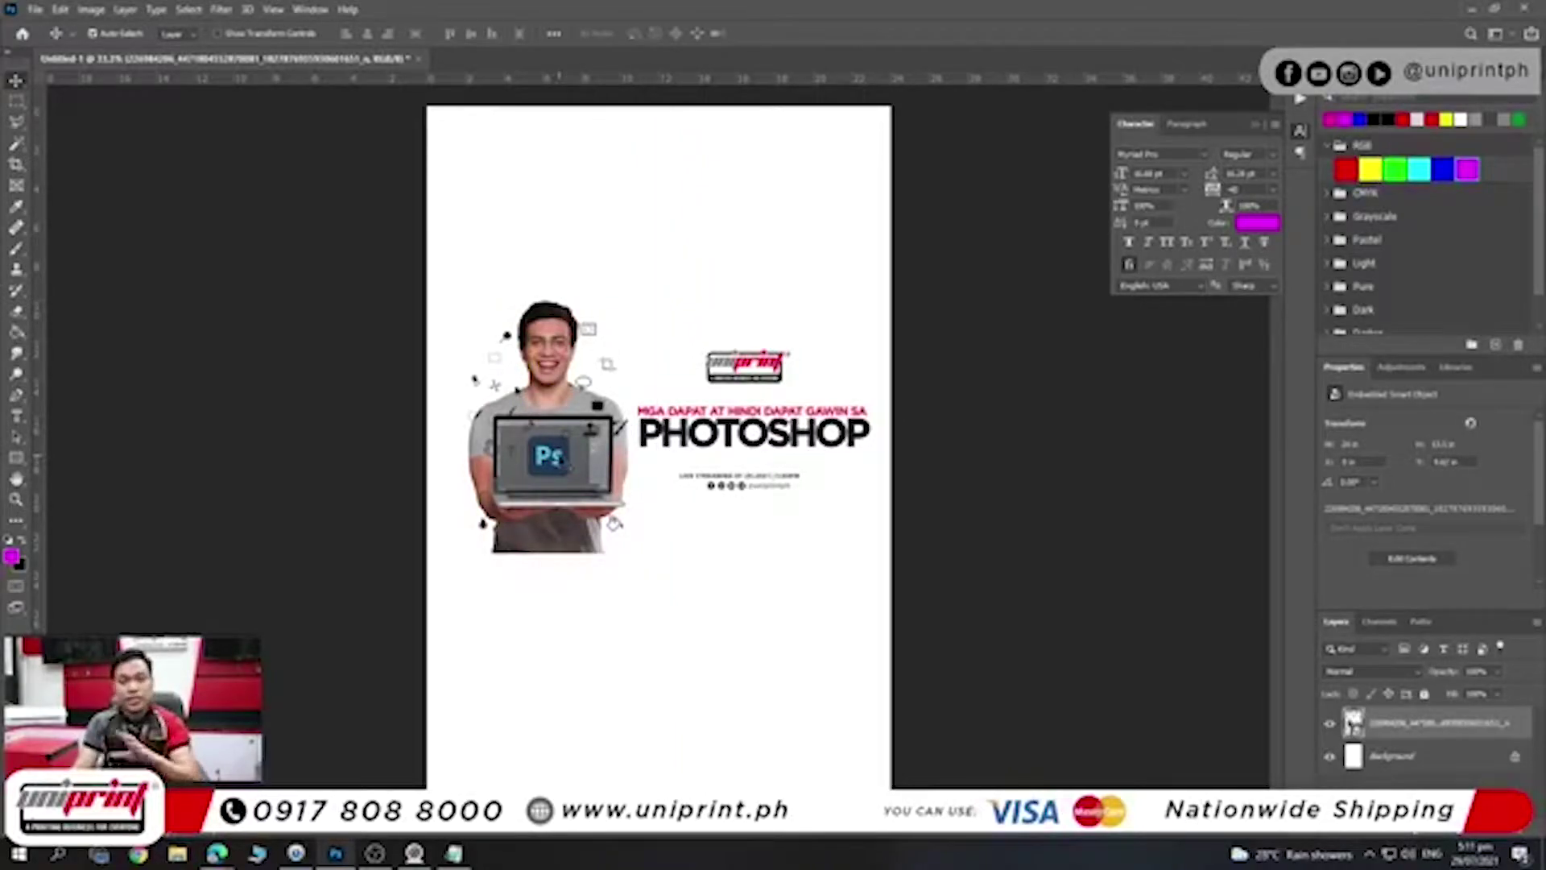
{"action": "left_click_drag", "start_coordinate": [587, 578], "coordinate": [586, 486]}
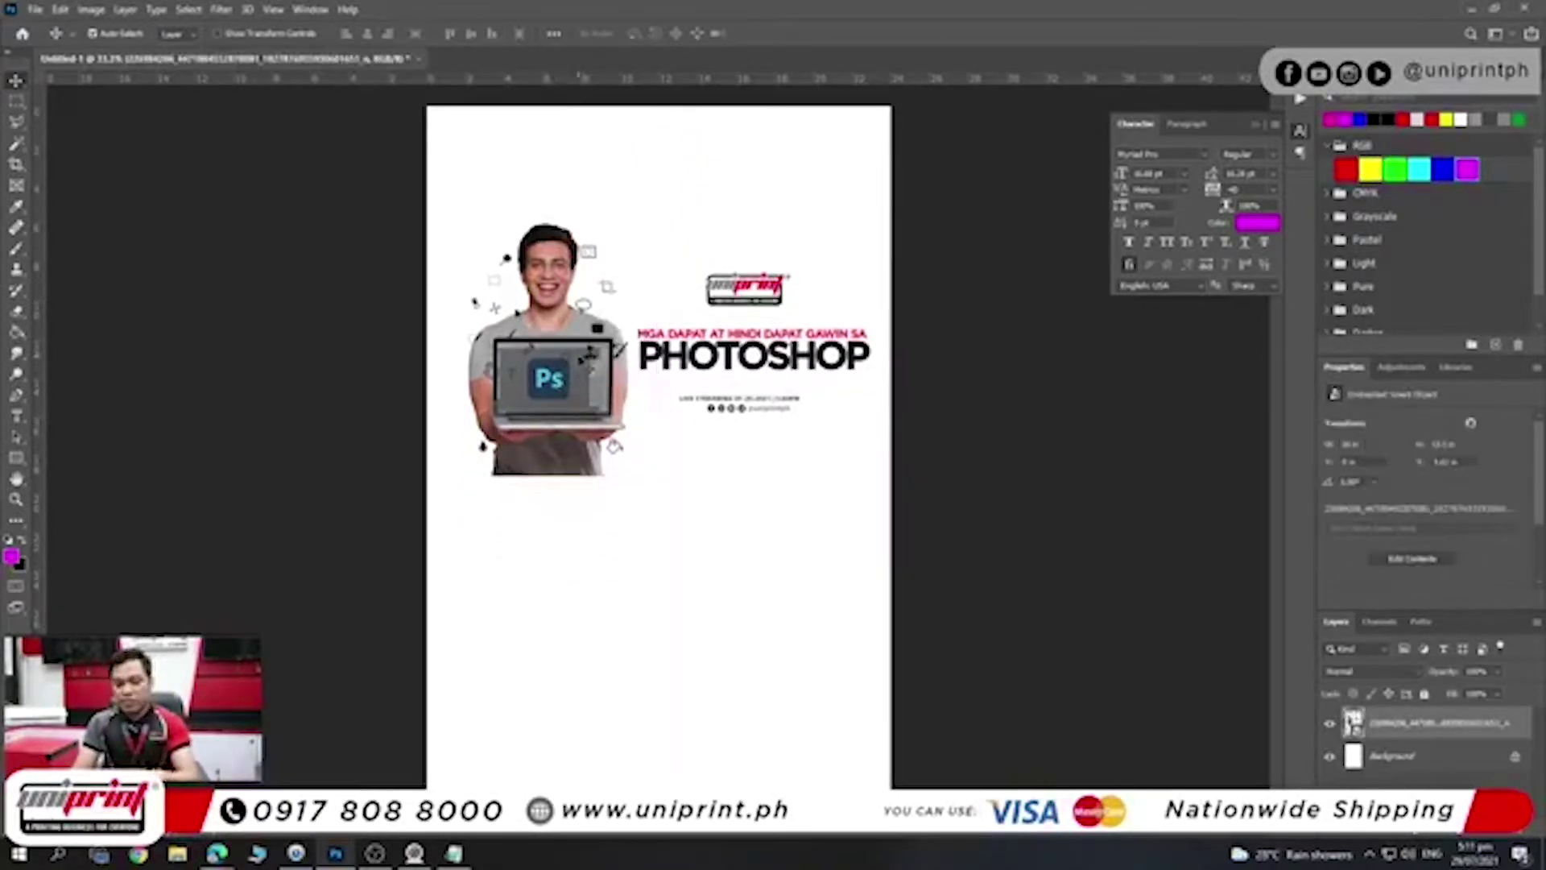
{"action": "key", "text": "Delete"}
{"action": "scroll", "coordinate": [541, 414], "scroll_direction": "up", "scroll_amount": 1}
{"action": "scroll", "coordinate": [550, 414], "scroll_direction": "down", "scroll_amount": 2}
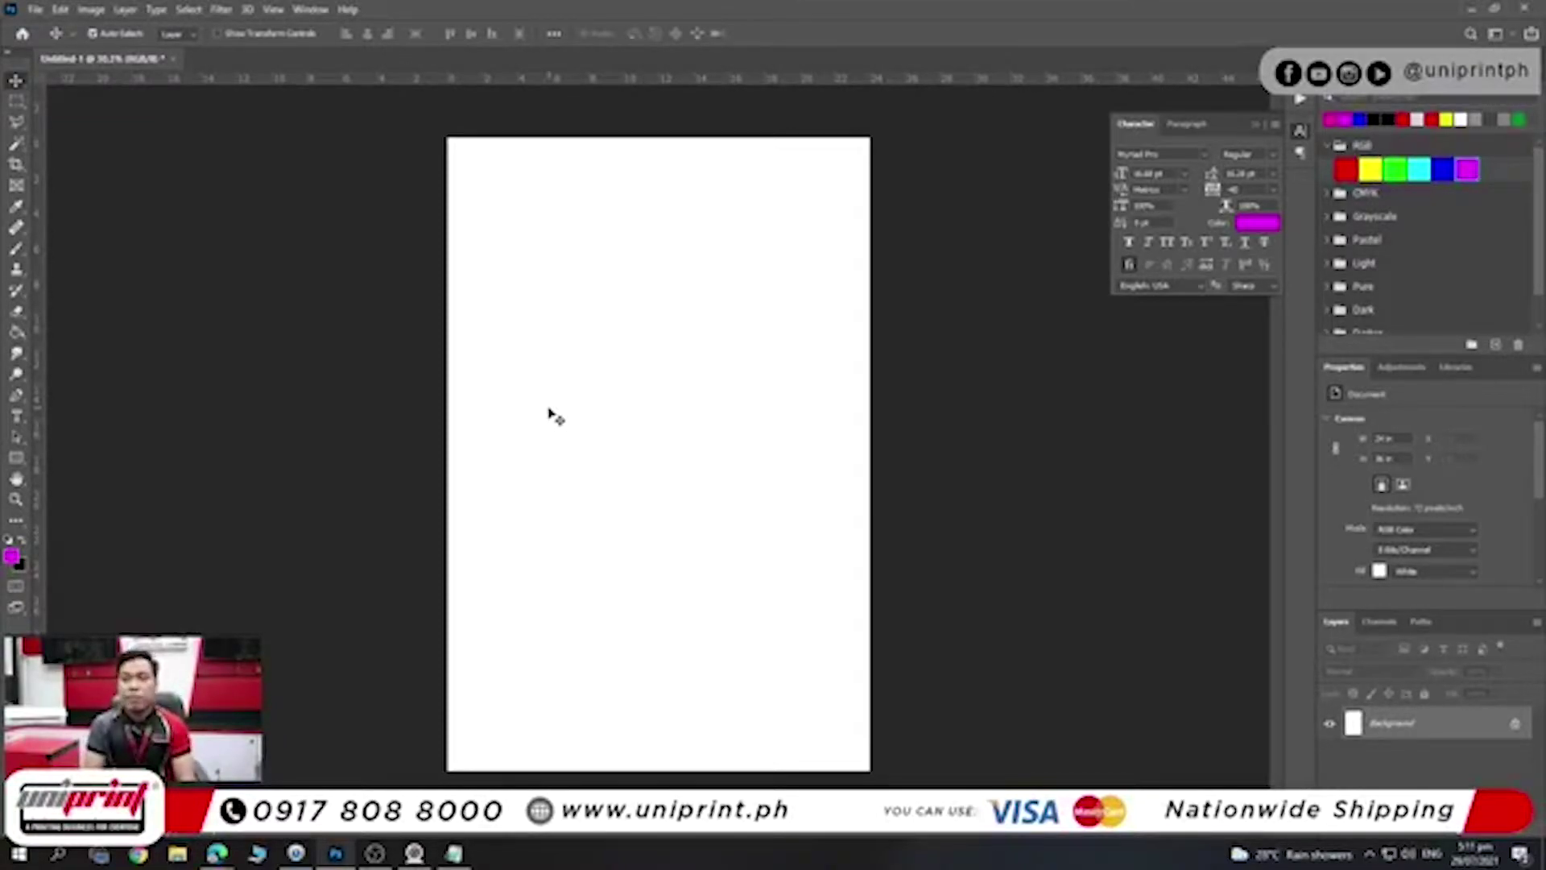
- Zoom the blank canvas in and out, then select the Horizontal Type tool
{"action": "scroll", "coordinate": [621, 293], "scroll_direction": "up", "scroll_amount": 2}
{"action": "scroll", "coordinate": [625, 328], "scroll_direction": "down", "scroll_amount": 3}
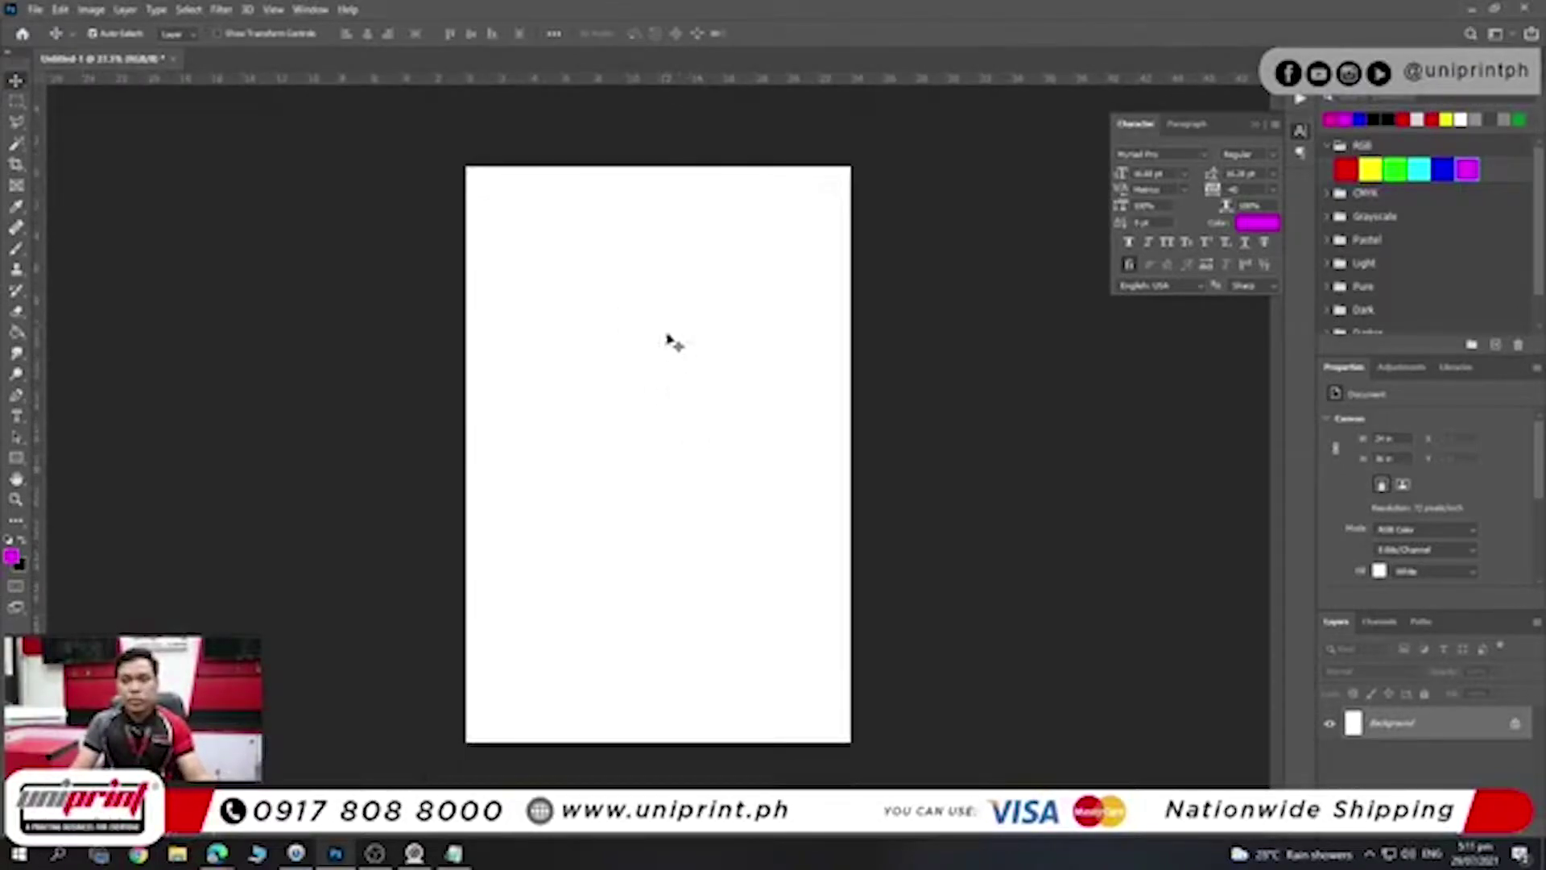
{"action": "scroll", "coordinate": [673, 352], "scroll_direction": "up", "scroll_amount": 2}
{"action": "scroll", "coordinate": [669, 322], "scroll_direction": "down", "scroll_amount": 2}
{"action": "scroll", "coordinate": [674, 338], "scroll_direction": "down", "scroll_amount": 1}
{"action": "scroll", "coordinate": [675, 341], "scroll_direction": "up", "scroll_amount": 1}
{"action": "scroll", "coordinate": [675, 344], "scroll_direction": "down", "scroll_amount": 1}
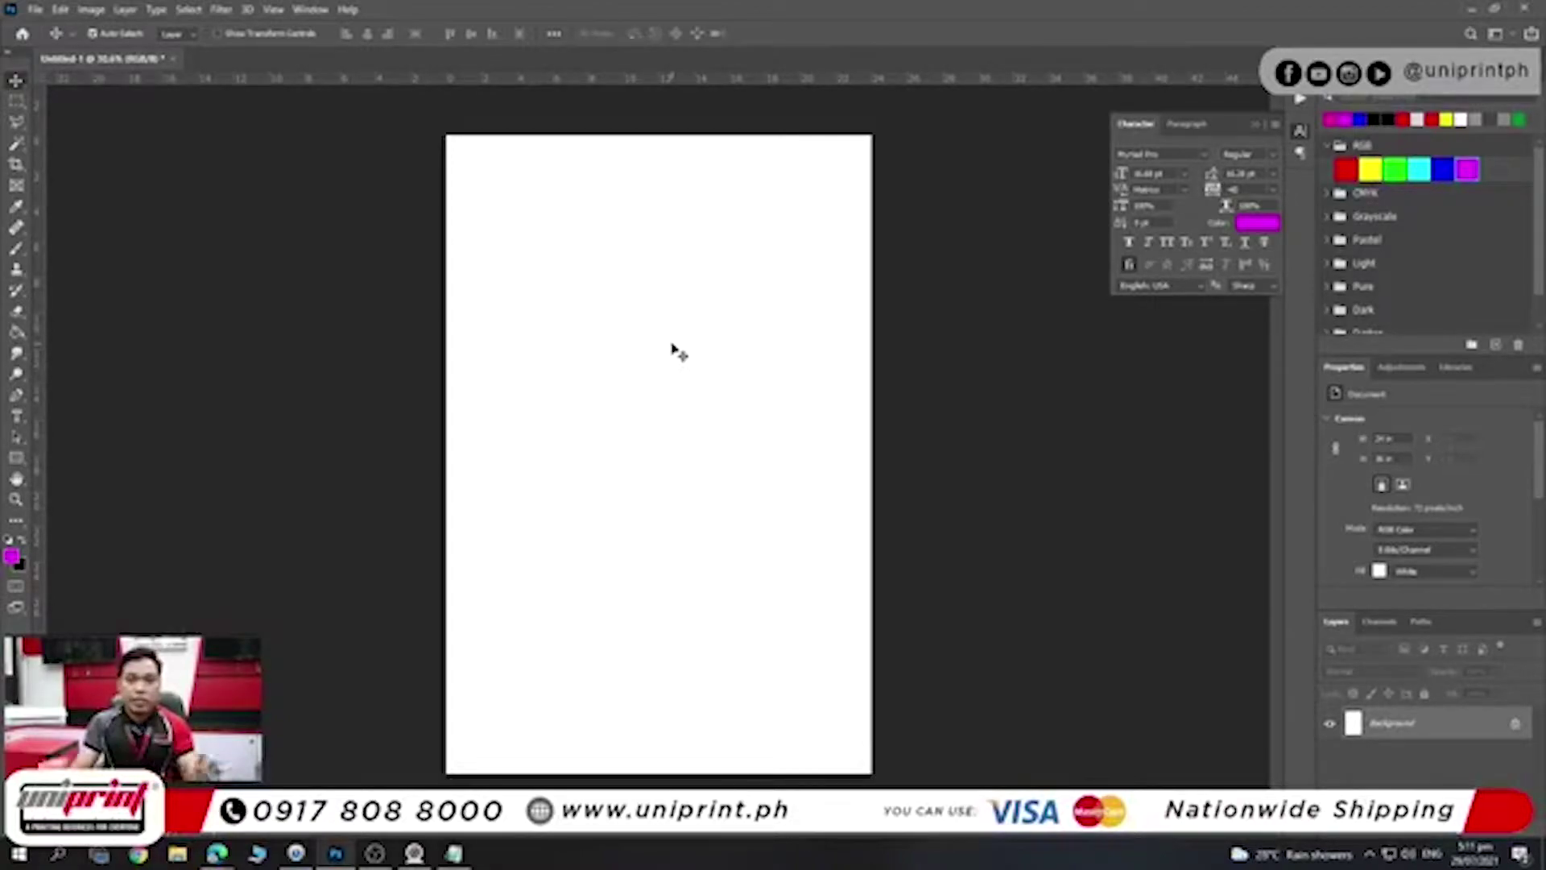
{"action": "left_click", "coordinate": [16, 416]}
{"action": "scroll", "coordinate": [528, 244], "scroll_direction": "up", "scroll_amount": 1}
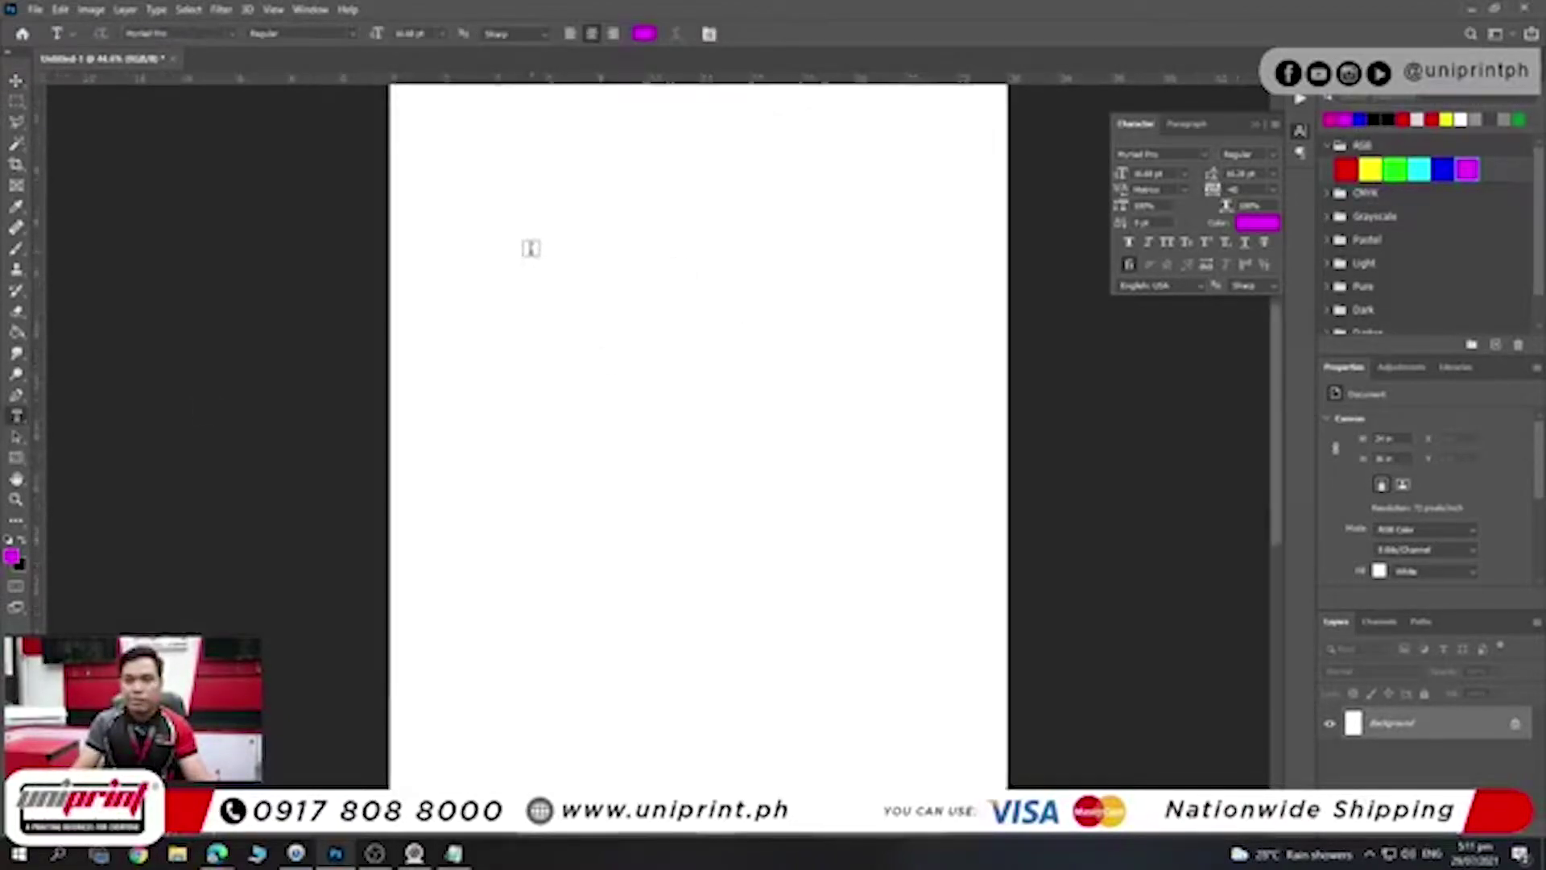
- Create a capitalised LIVESTREAM text box across the upper page at 72 pt
{"action": "scroll", "coordinate": [528, 279], "scroll_direction": "down", "scroll_amount": 1}
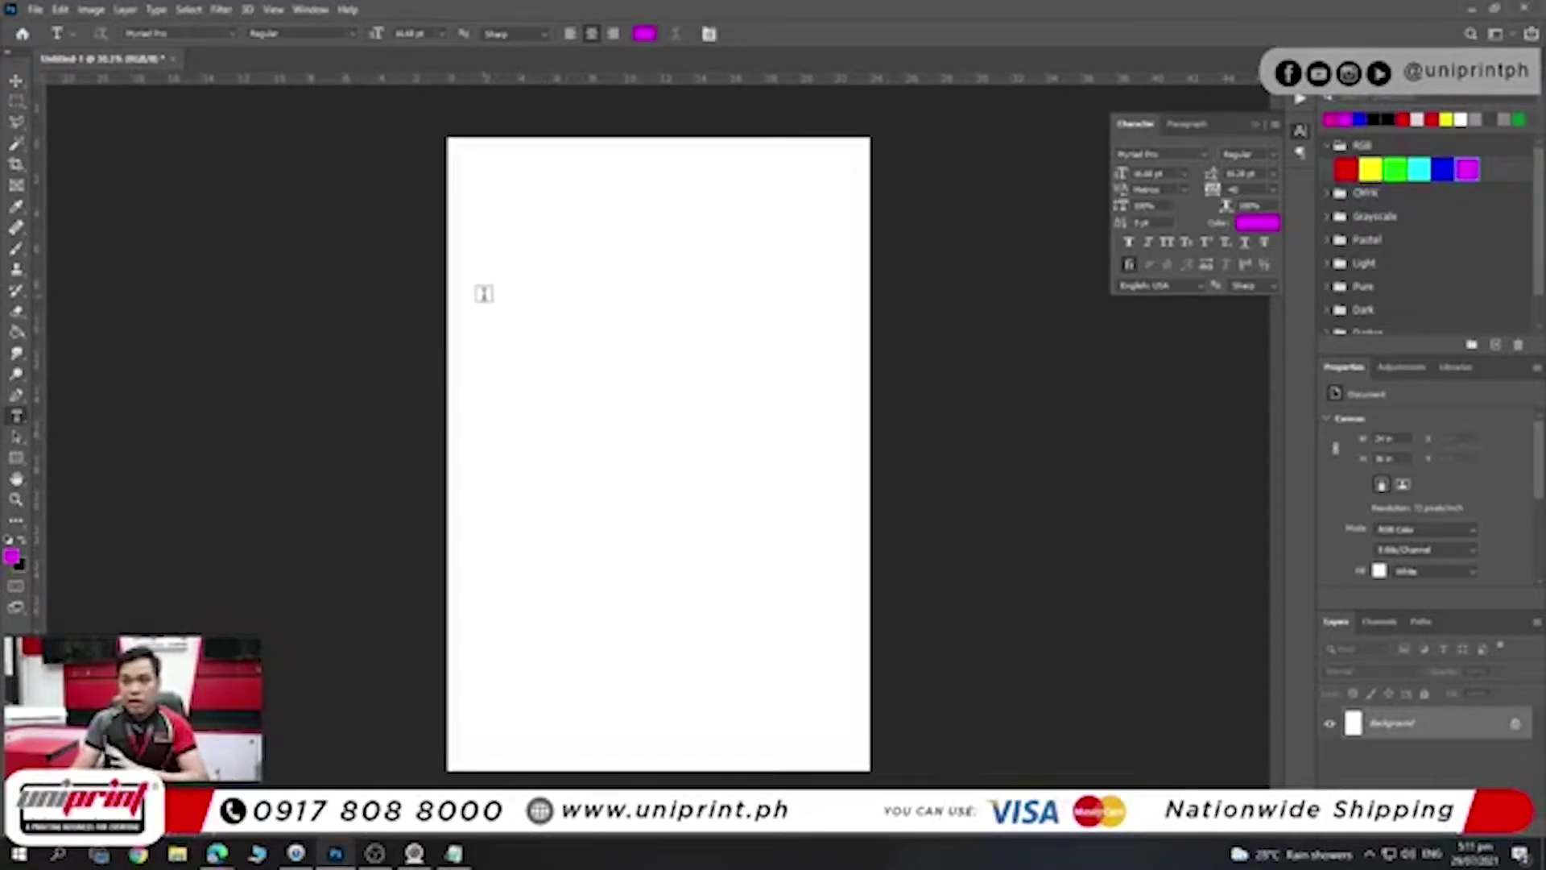
{"action": "left_click_drag", "start_coordinate": [475, 266], "coordinate": [735, 576]}
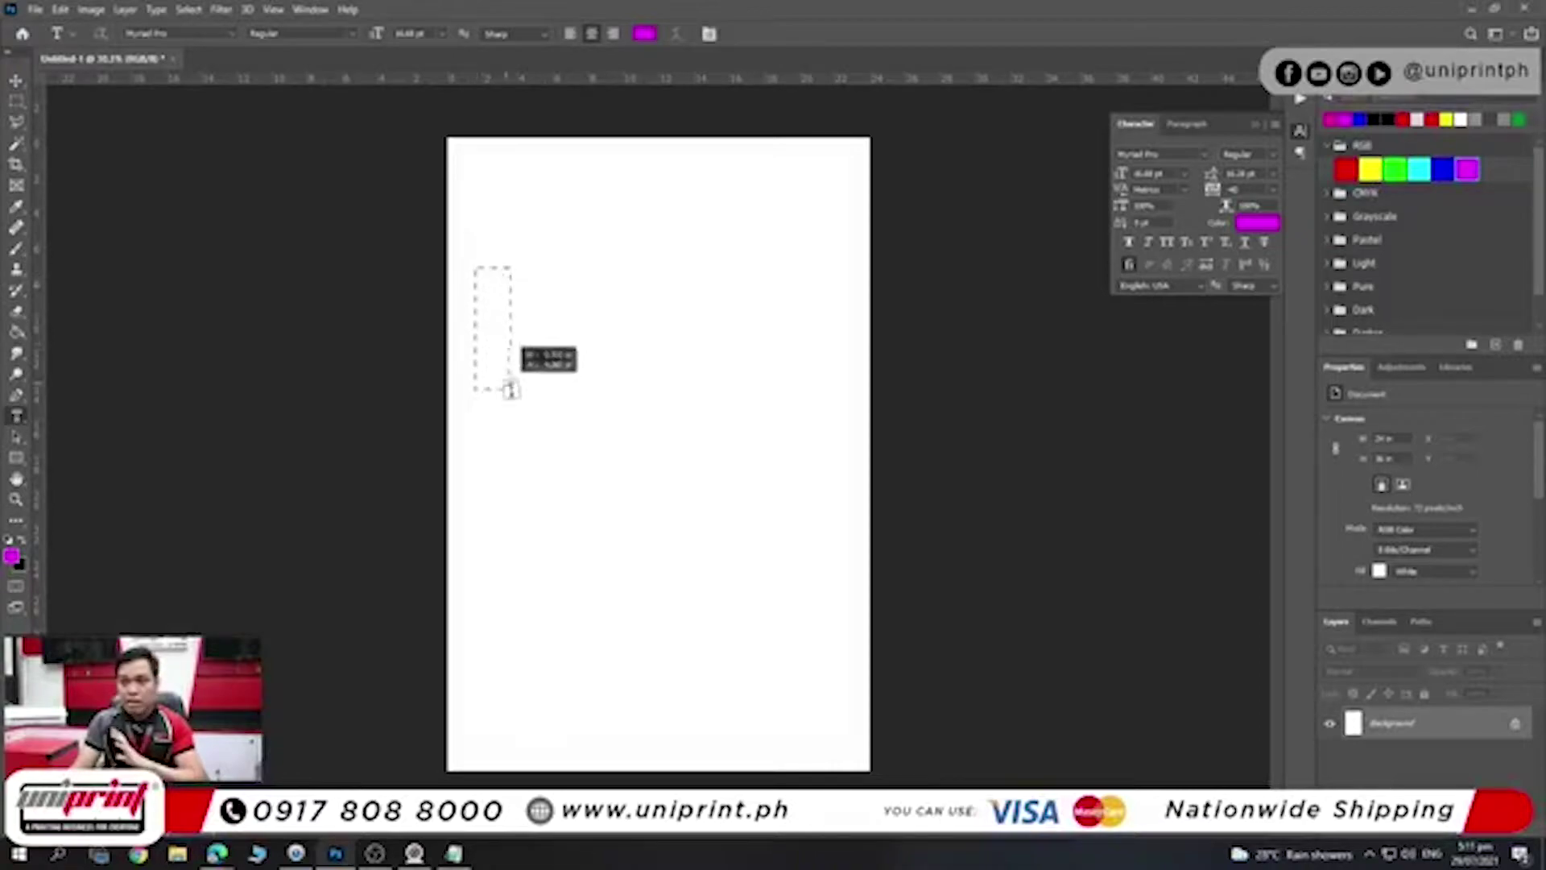
{"action": "left_click_drag", "start_coordinate": [735, 576], "coordinate": [830, 592]}
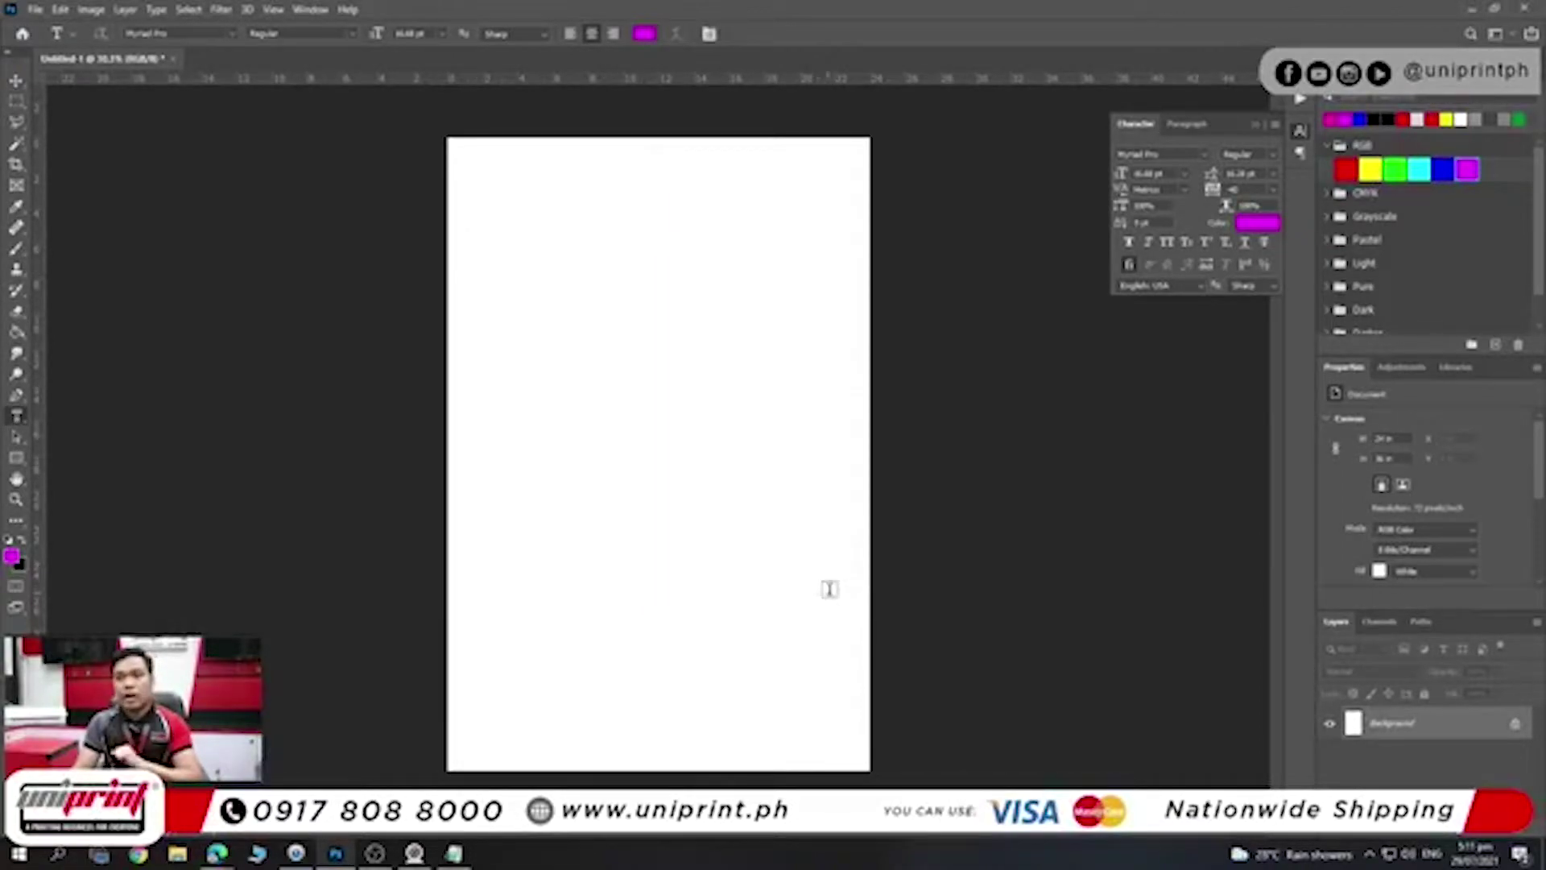
{"action": "key", "text": "Caps_Lock"}
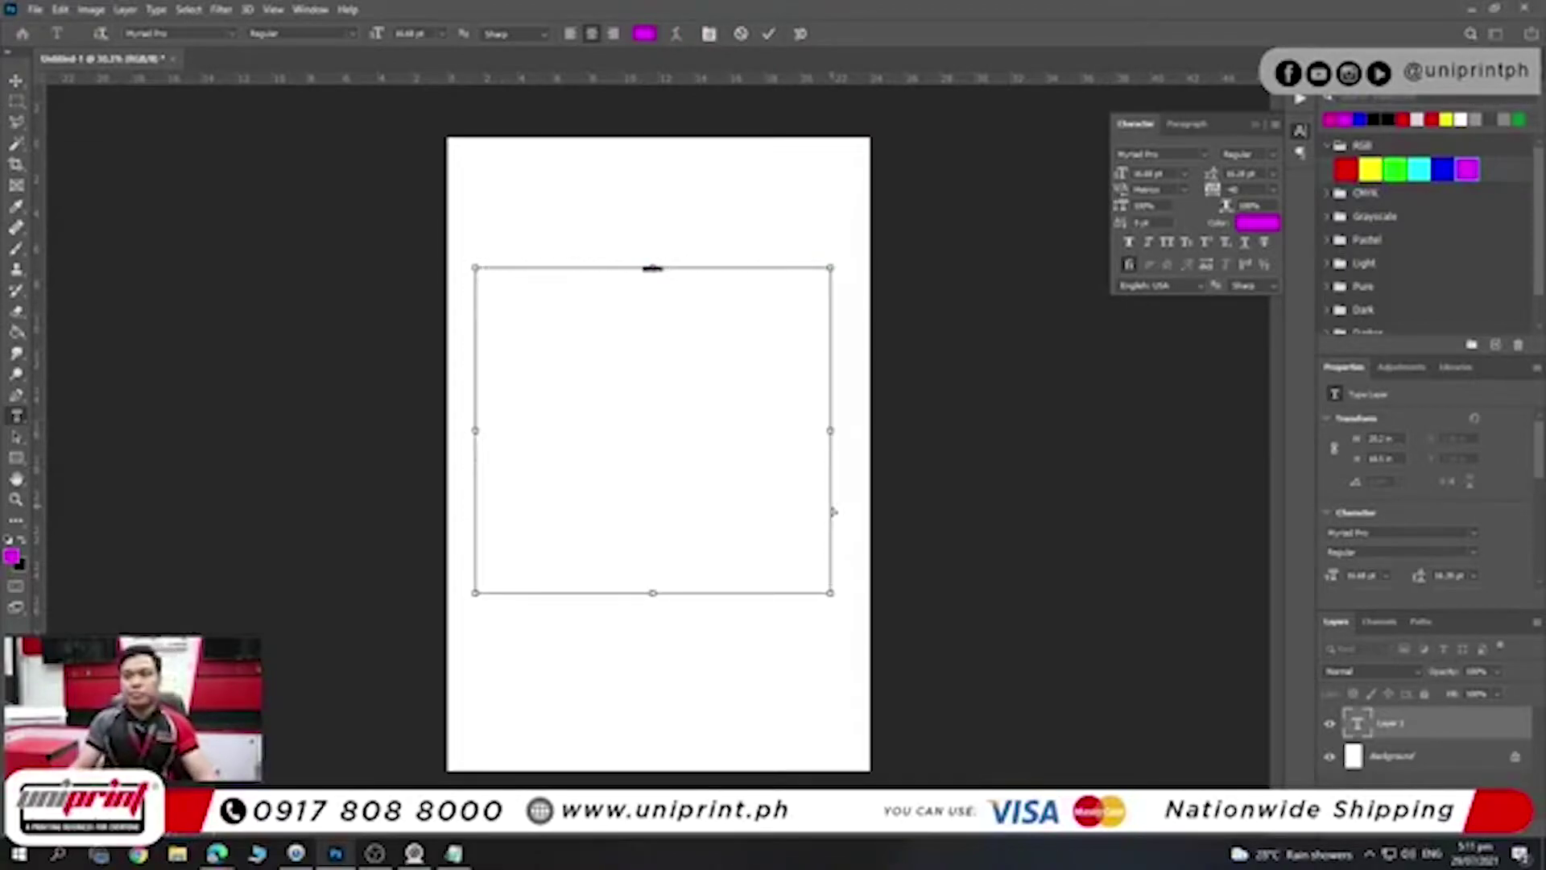
{"action": "left_click", "coordinate": [441, 34]}
{"action": "left_click", "coordinate": [419, 238]}
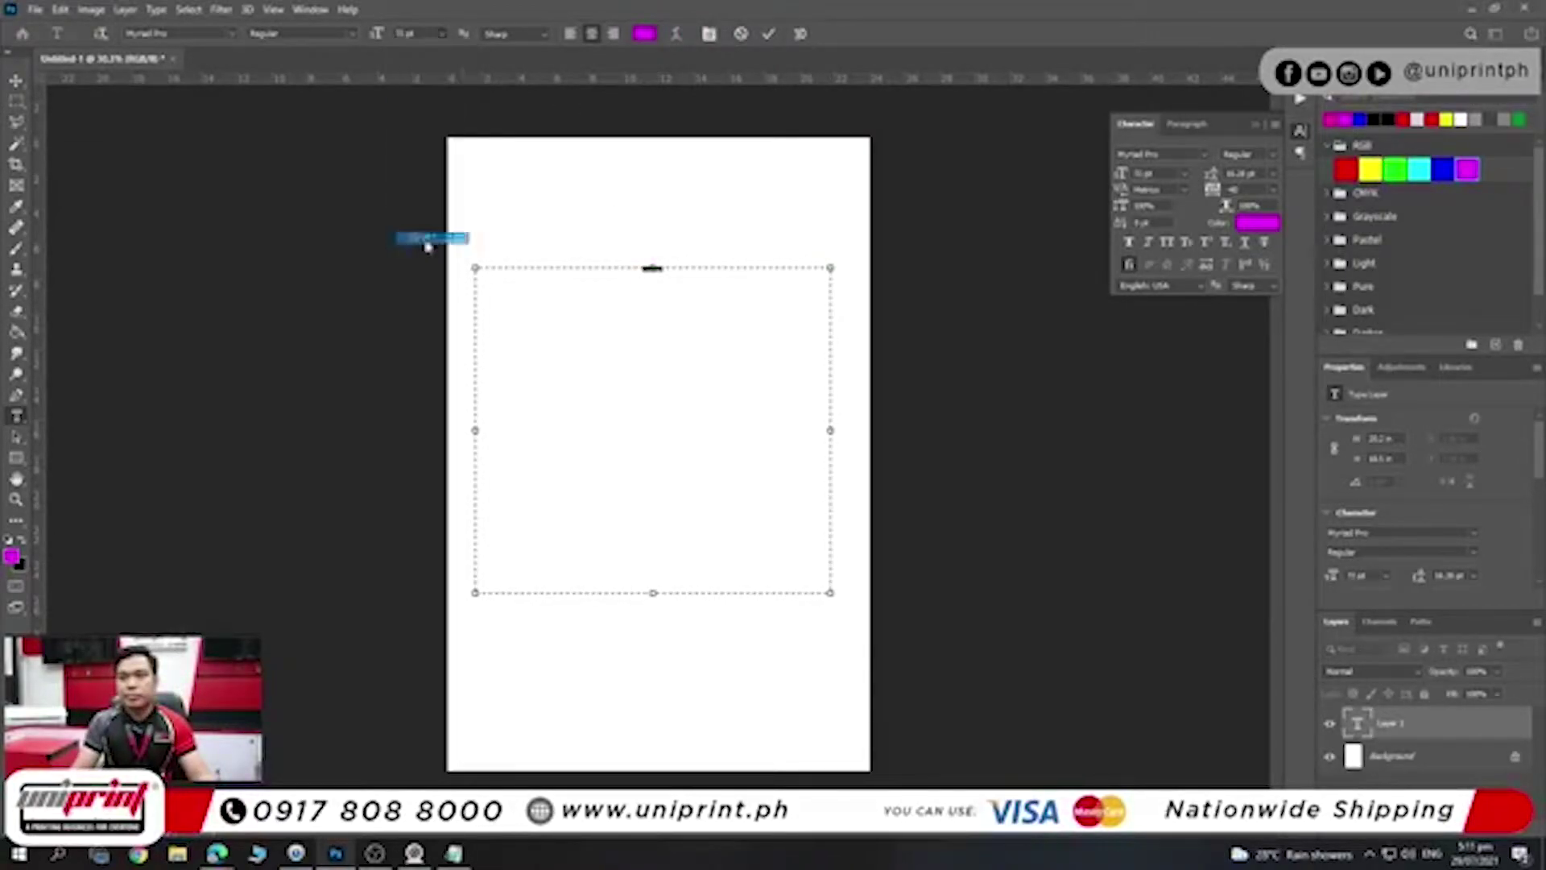
{"action": "type", "text": "LIVESTREAM"}
{"action": "left_click", "coordinate": [850, 467]}
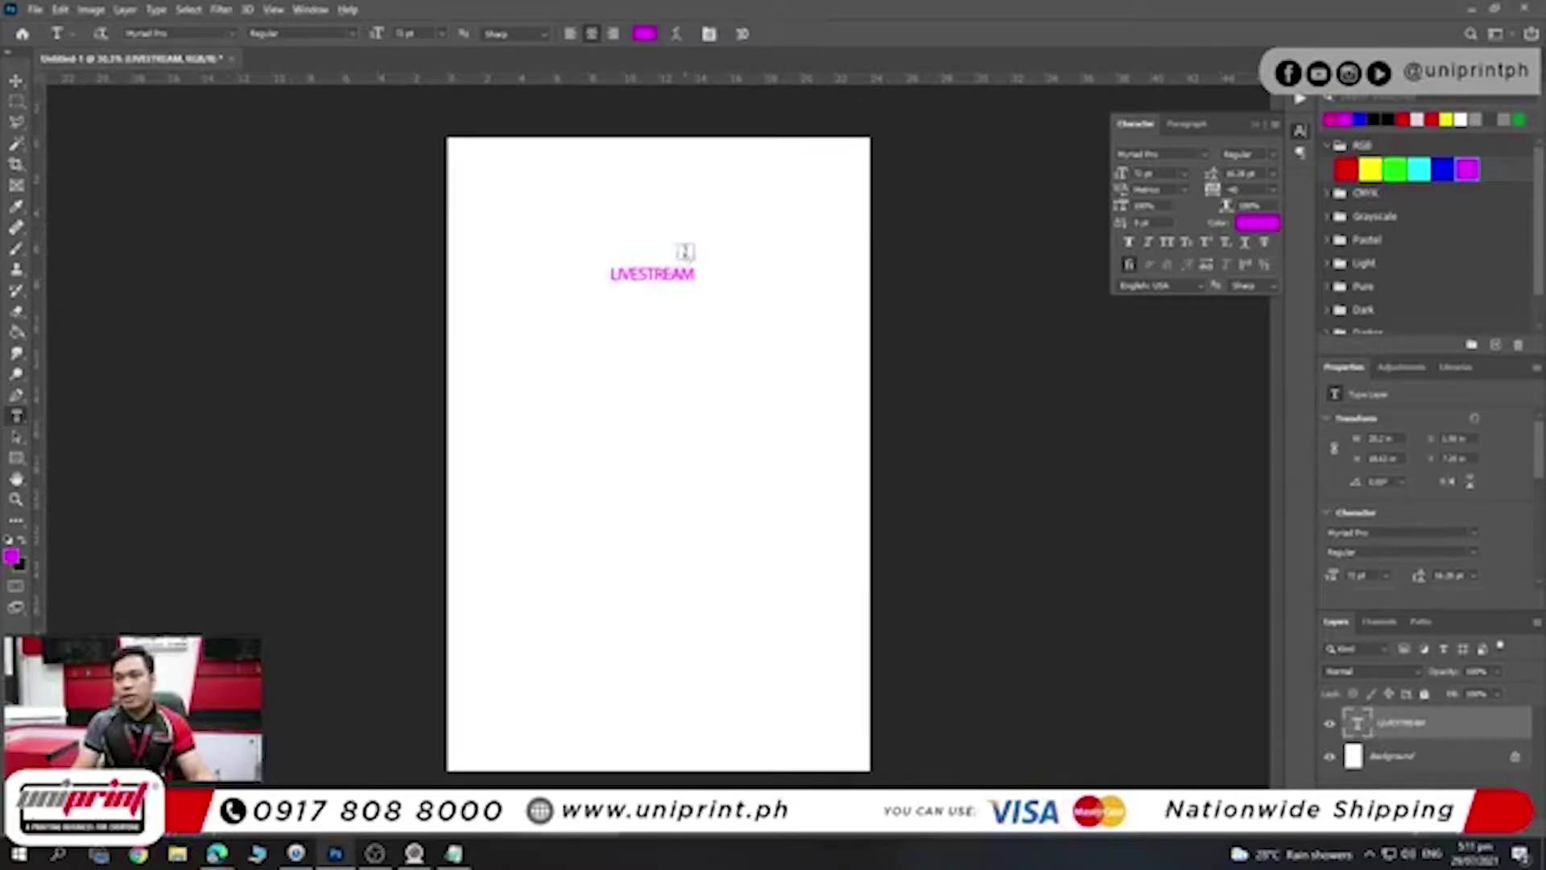
- Enlarge the LIVESTREAM text slightly around its centre with Free Transform
{"action": "scroll", "coordinate": [684, 252], "scroll_direction": "up", "scroll_amount": 2}
{"action": "scroll", "coordinate": [679, 275], "scroll_direction": "down", "scroll_amount": 2}
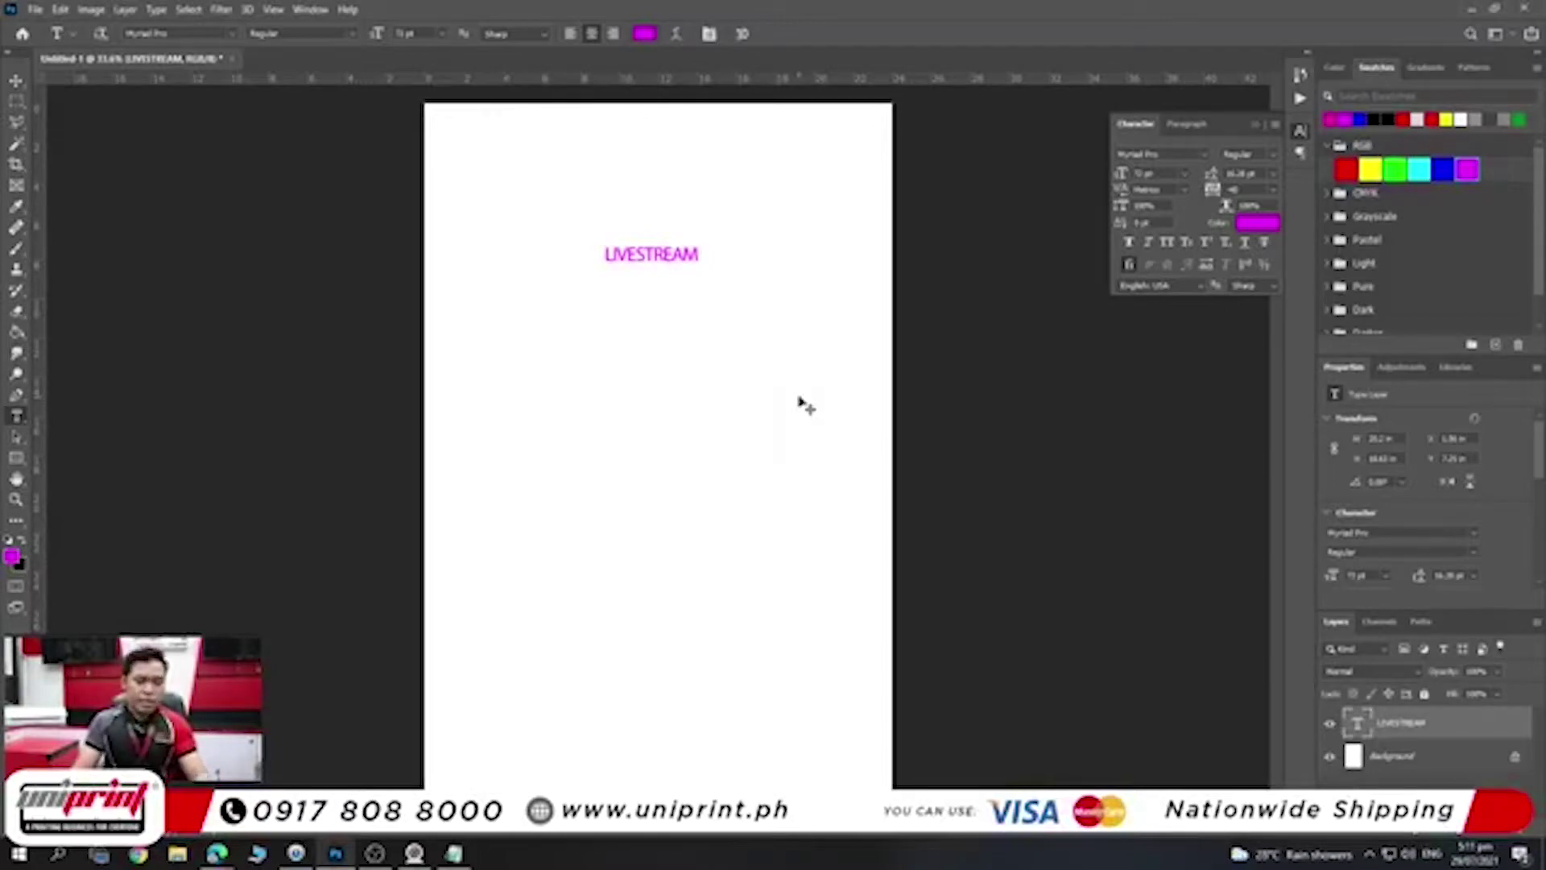
{"action": "key", "text": "ctrl+t"}
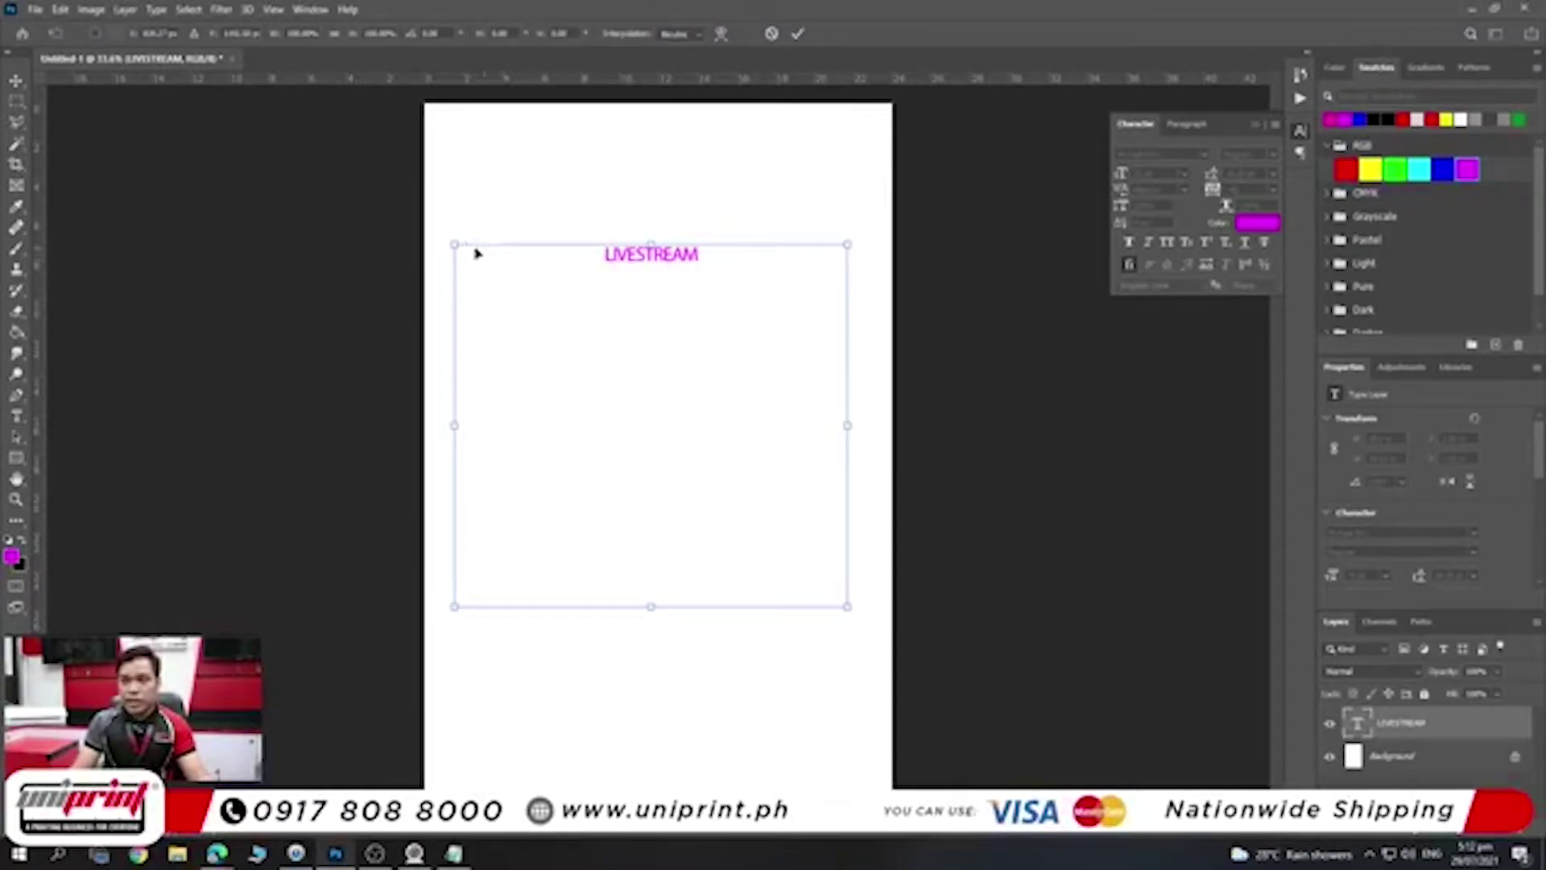
{"action": "mouse_move", "coordinate": [847, 244]}
{"action": "left_mouse_down"}
{"action": "mouse_move", "coordinate": [952, 236]}
{"action": "mouse_move", "coordinate": [865, 292]}
{"action": "left_mouse_up"}
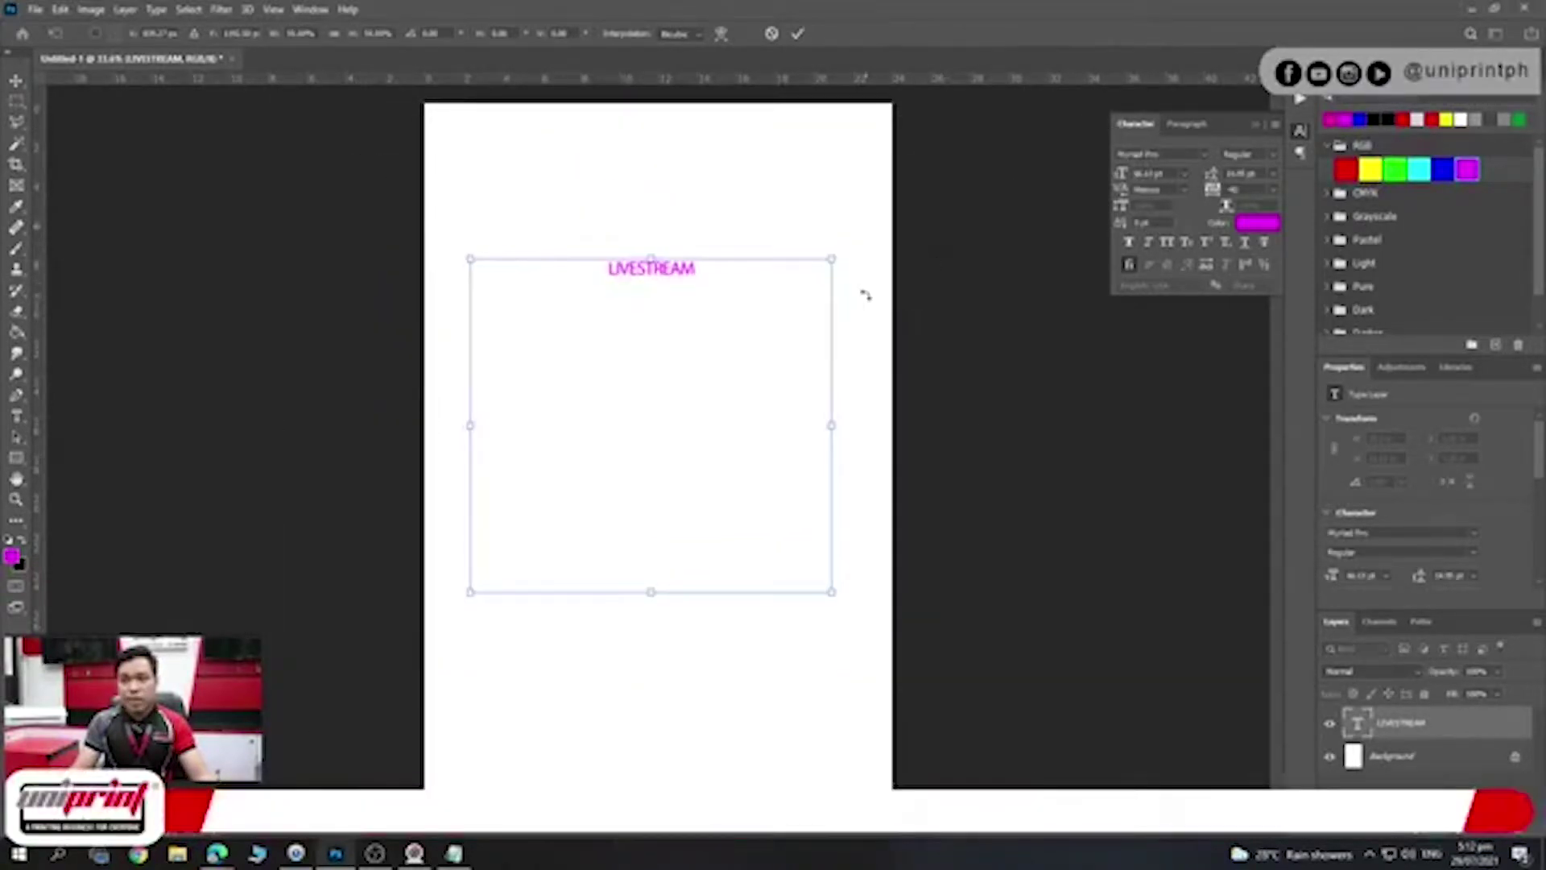
{"action": "key", "text": "Return"}
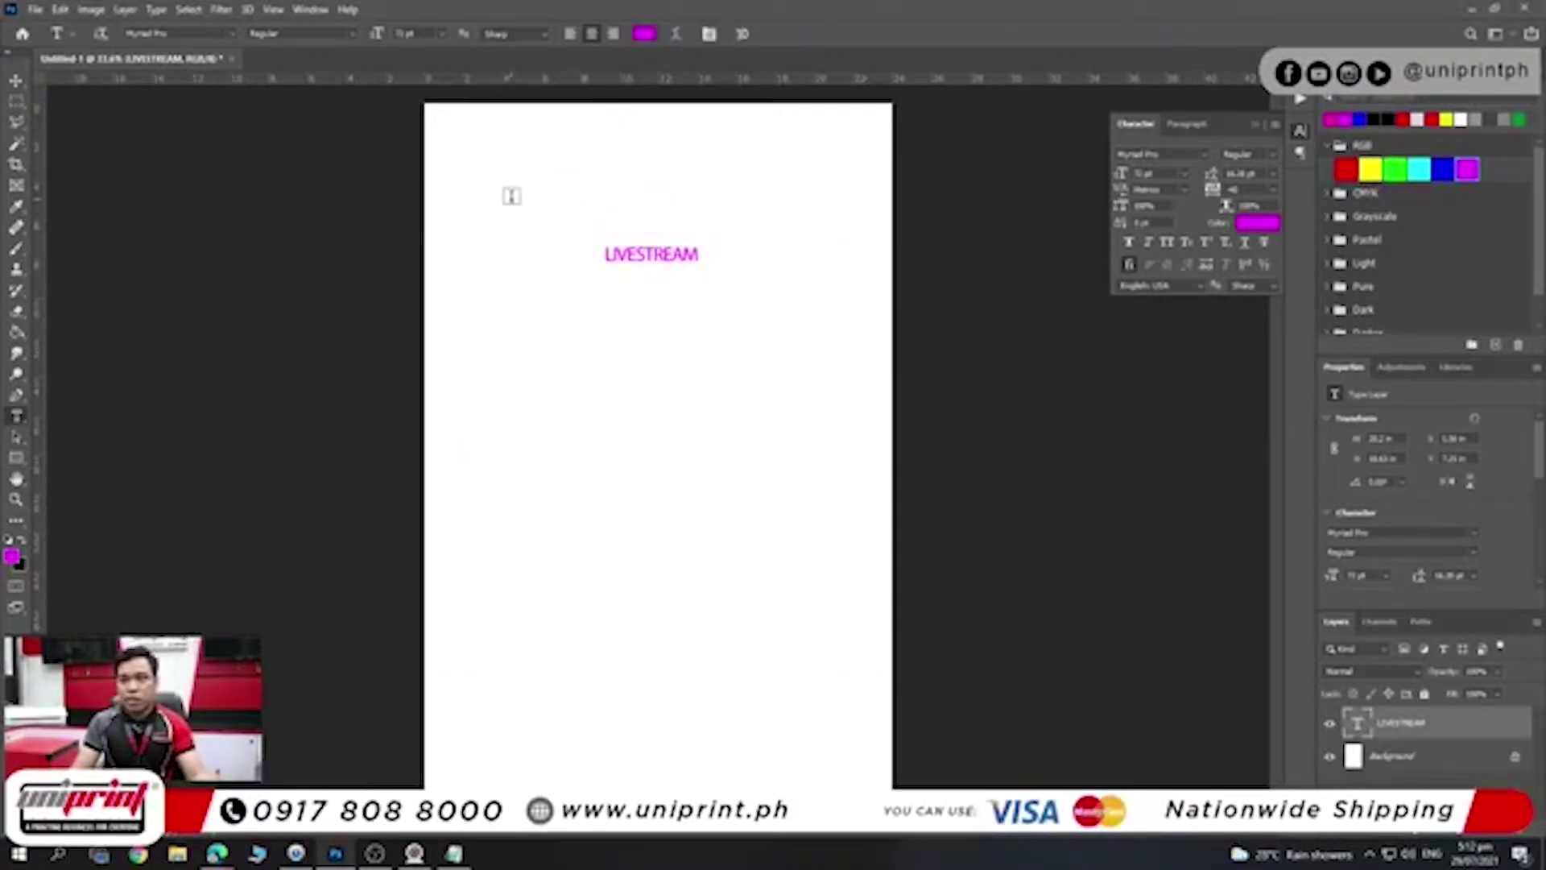
- Add a second LIVESTREAM text near the page's top-left corner
{"action": "left_click", "coordinate": [512, 196]}
{"action": "key", "text": "Caps_Lock"}
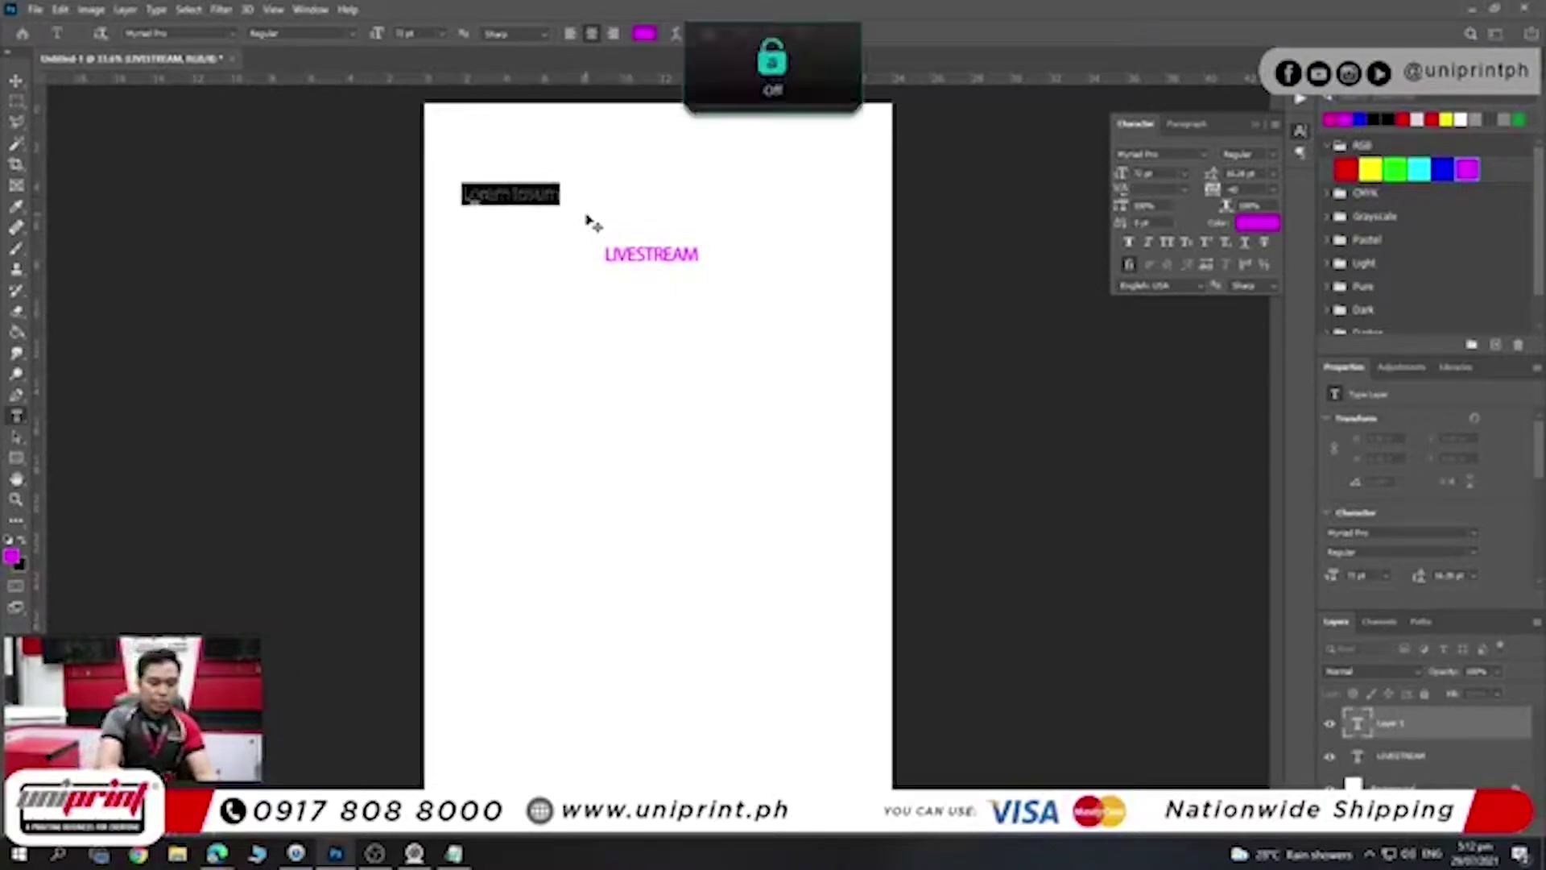
{"action": "key", "text": "BackSpace"}
{"action": "type", "text": "B"}
{"action": "key", "text": "BackSpace"}
{"action": "key", "text": "Caps_Lock"}
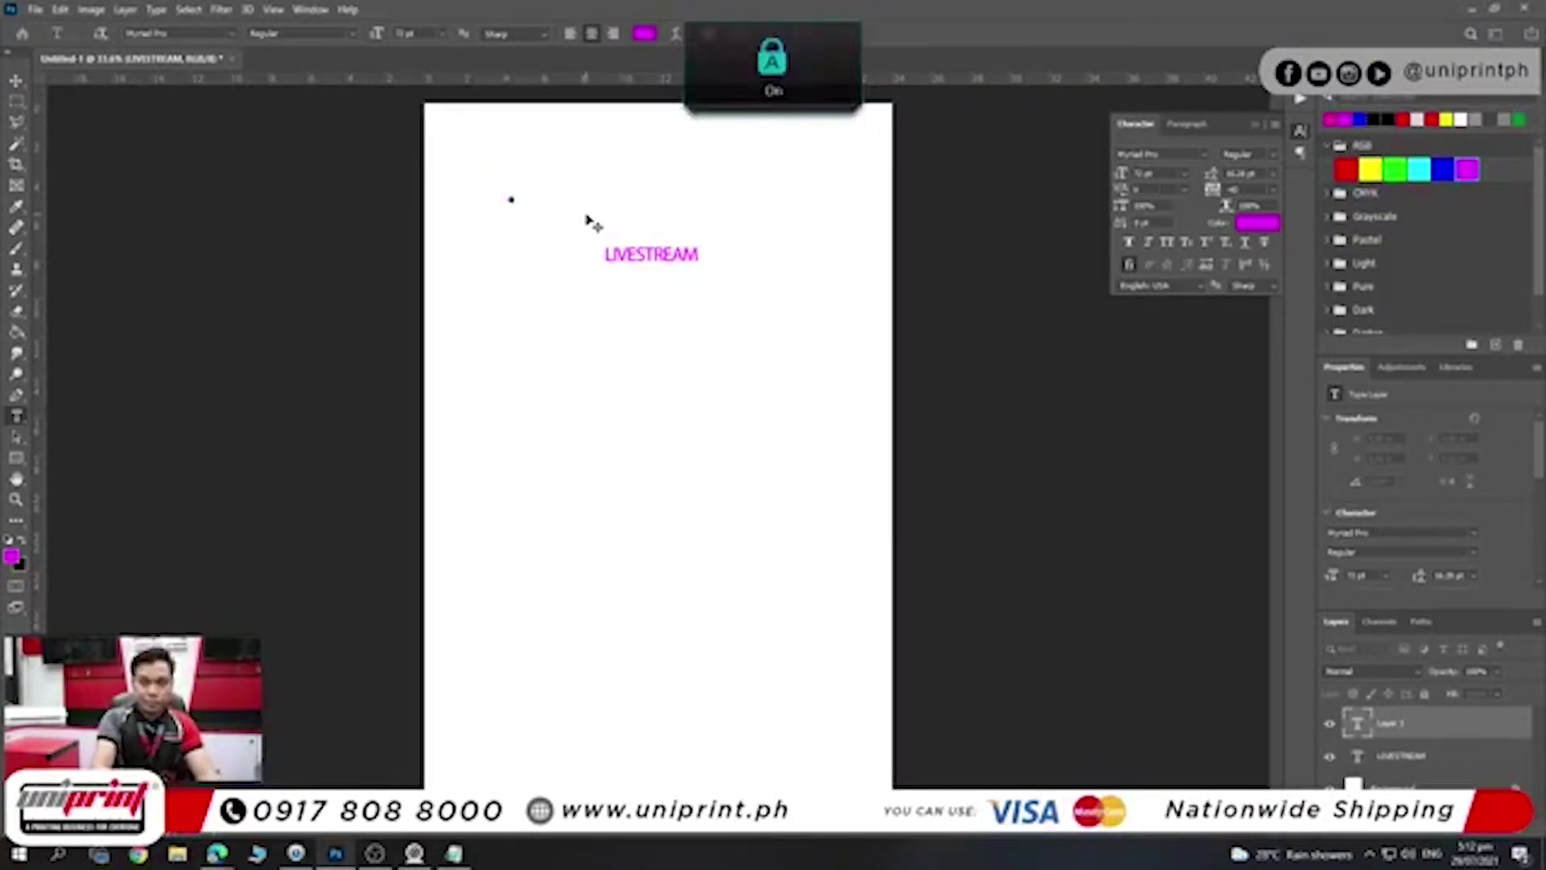
{"action": "type", "text": "LIVESTREAM"}
{"action": "key", "text": "ctrl+Return"}
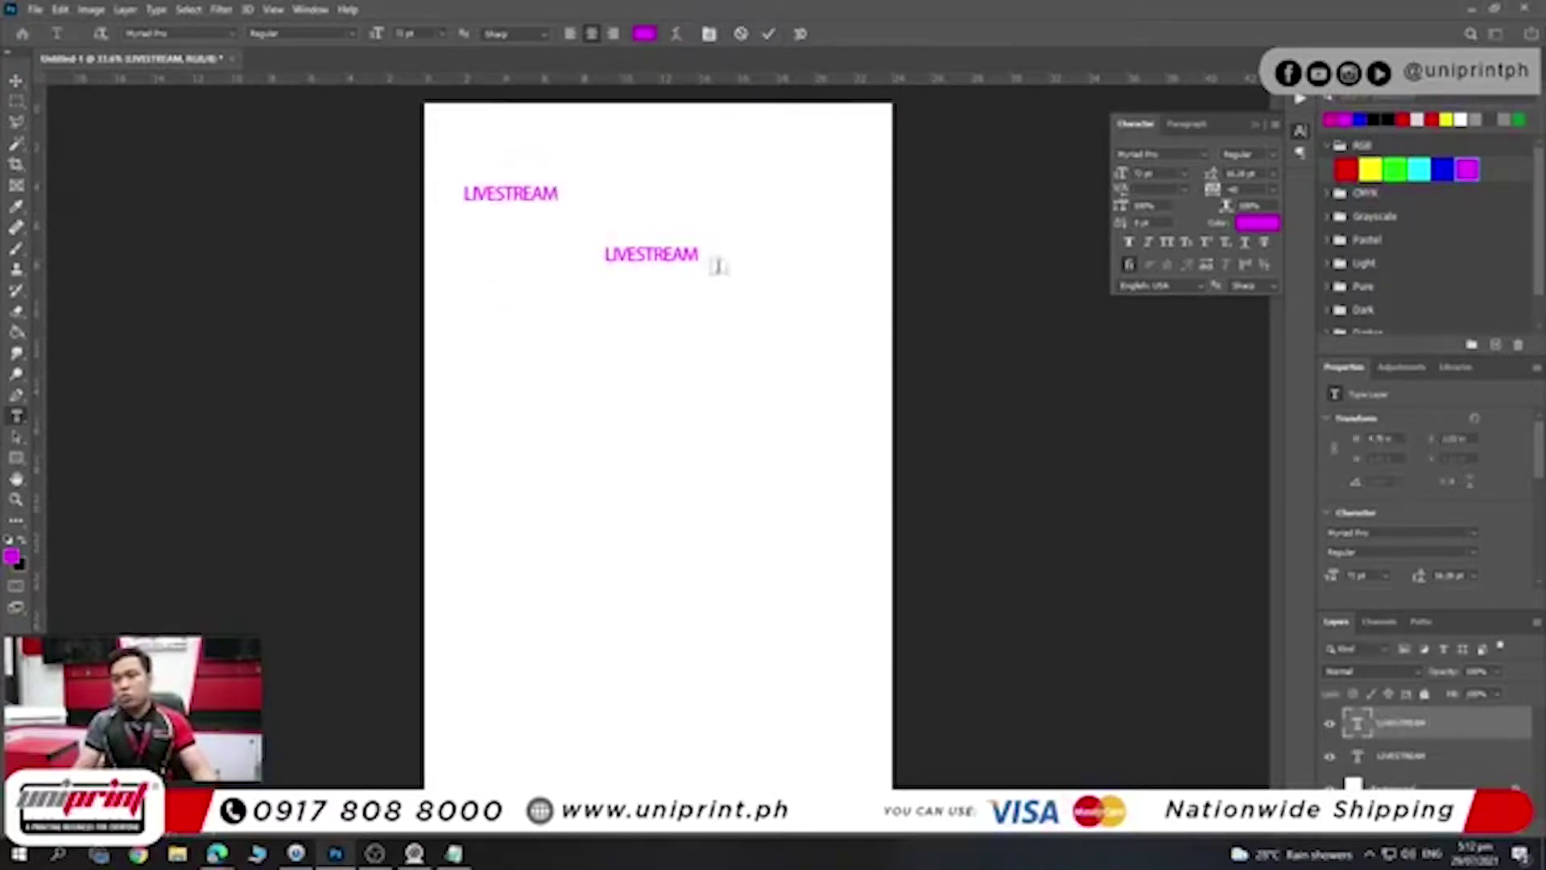
- Enlarge the new LIVESTREAM text to span the top of the page
{"action": "key", "text": "ctrl+t"}
{"action": "left_click_drag", "start_coordinate": [567, 184], "coordinate": [845, 149]}
{"action": "key", "text": "Return"}
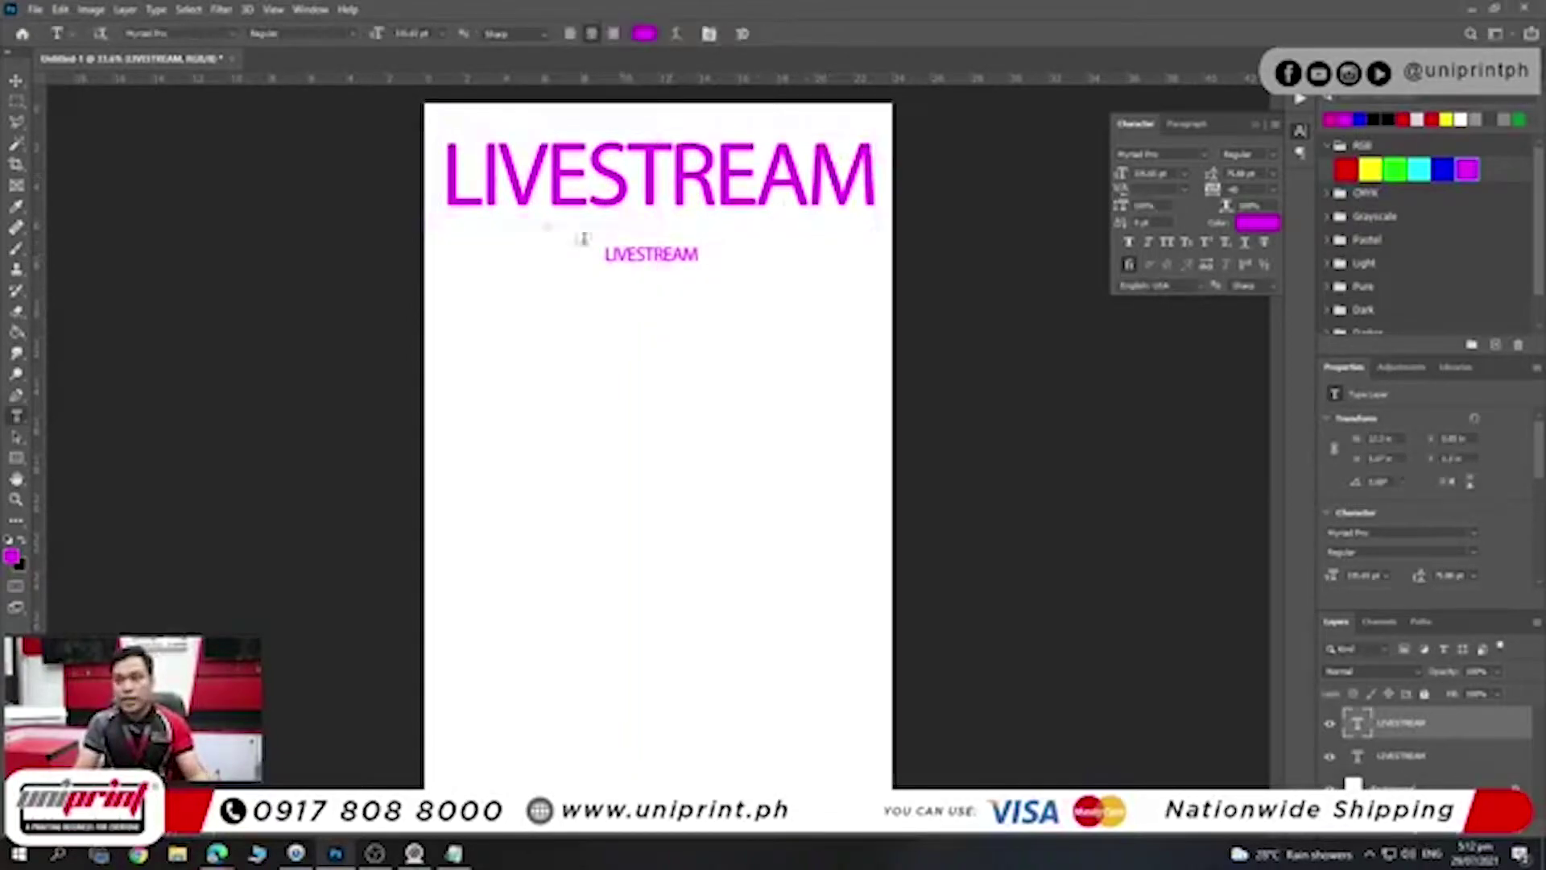
- Move and resize the small LIVESTREAM copy, then delete its layer
{"action": "left_click", "coordinate": [10, 84]}
{"action": "left_click_drag", "start_coordinate": [683, 256], "coordinate": [669, 296]}
{"action": "key", "text": "ctrl+t"}
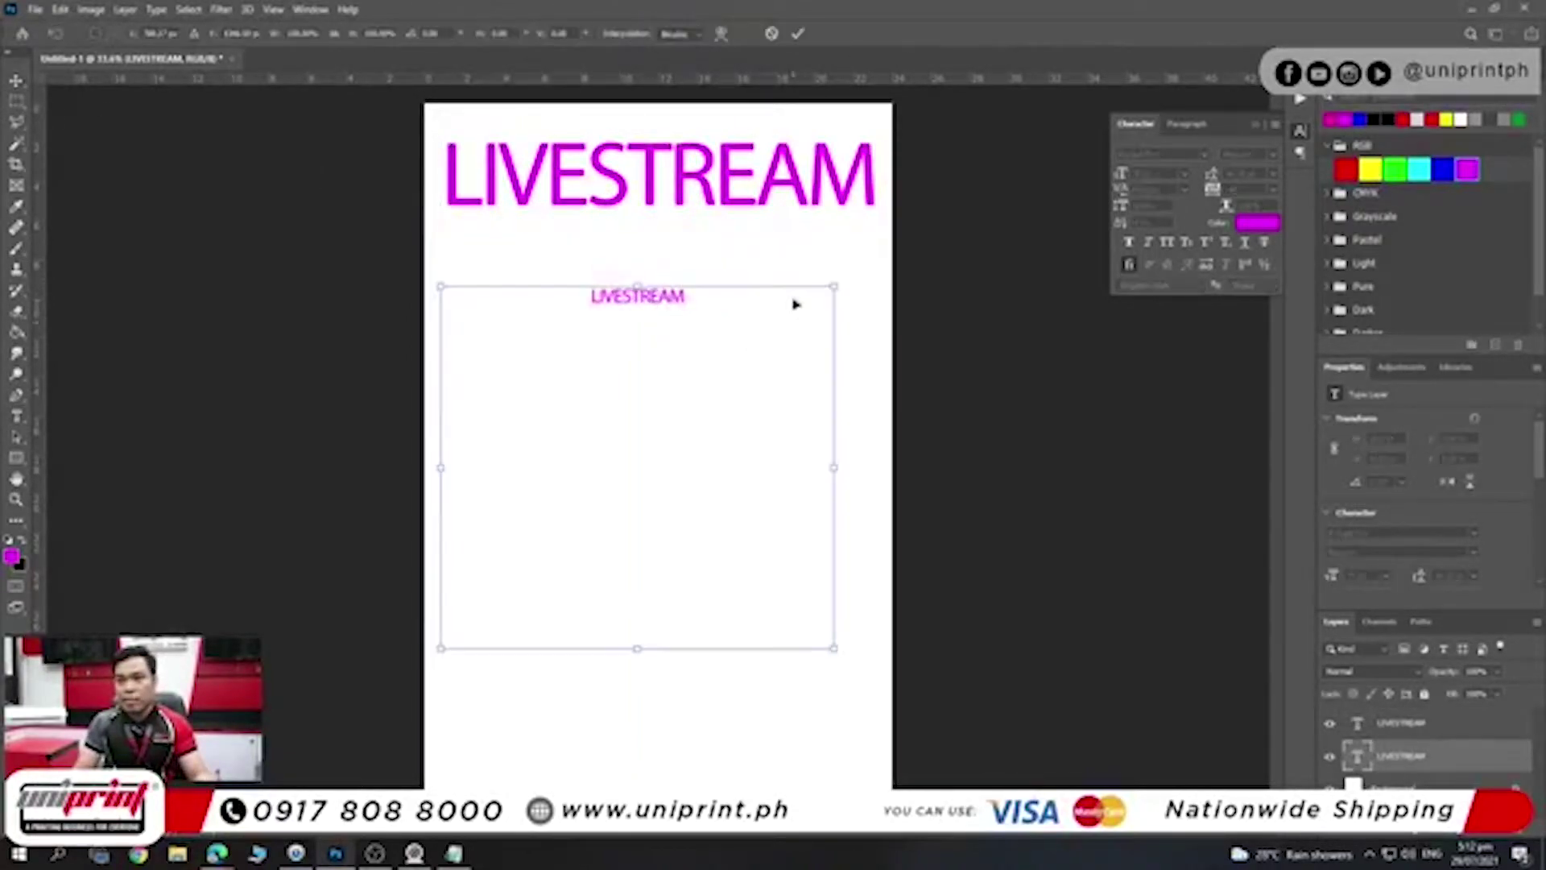
{"action": "left_click_drag", "start_coordinate": [836, 284], "coordinate": [892, 232]}
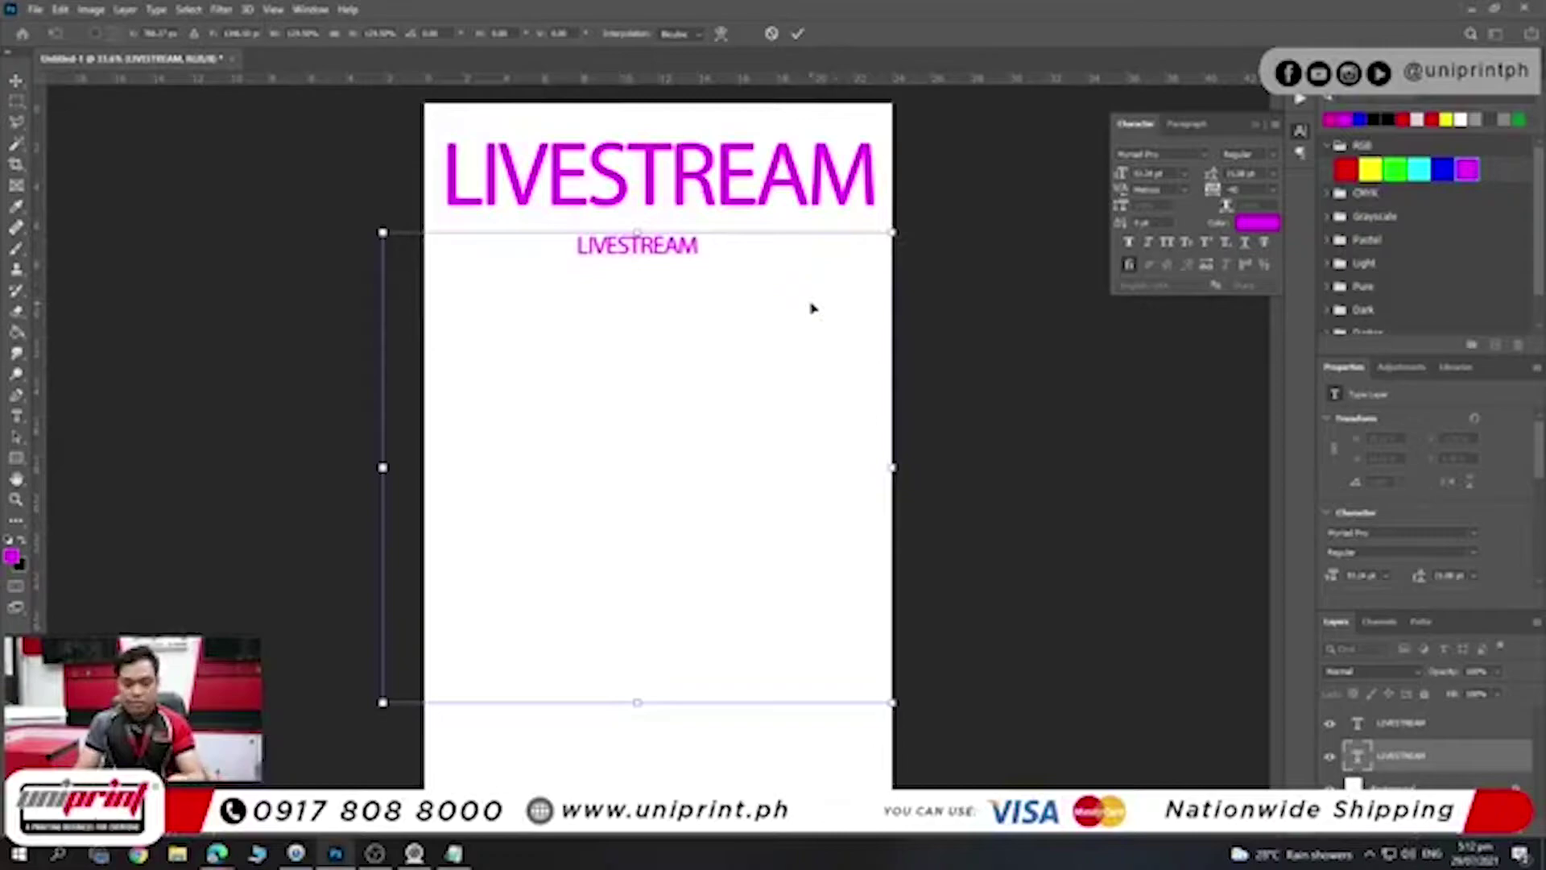
{"action": "key", "text": "Return"}
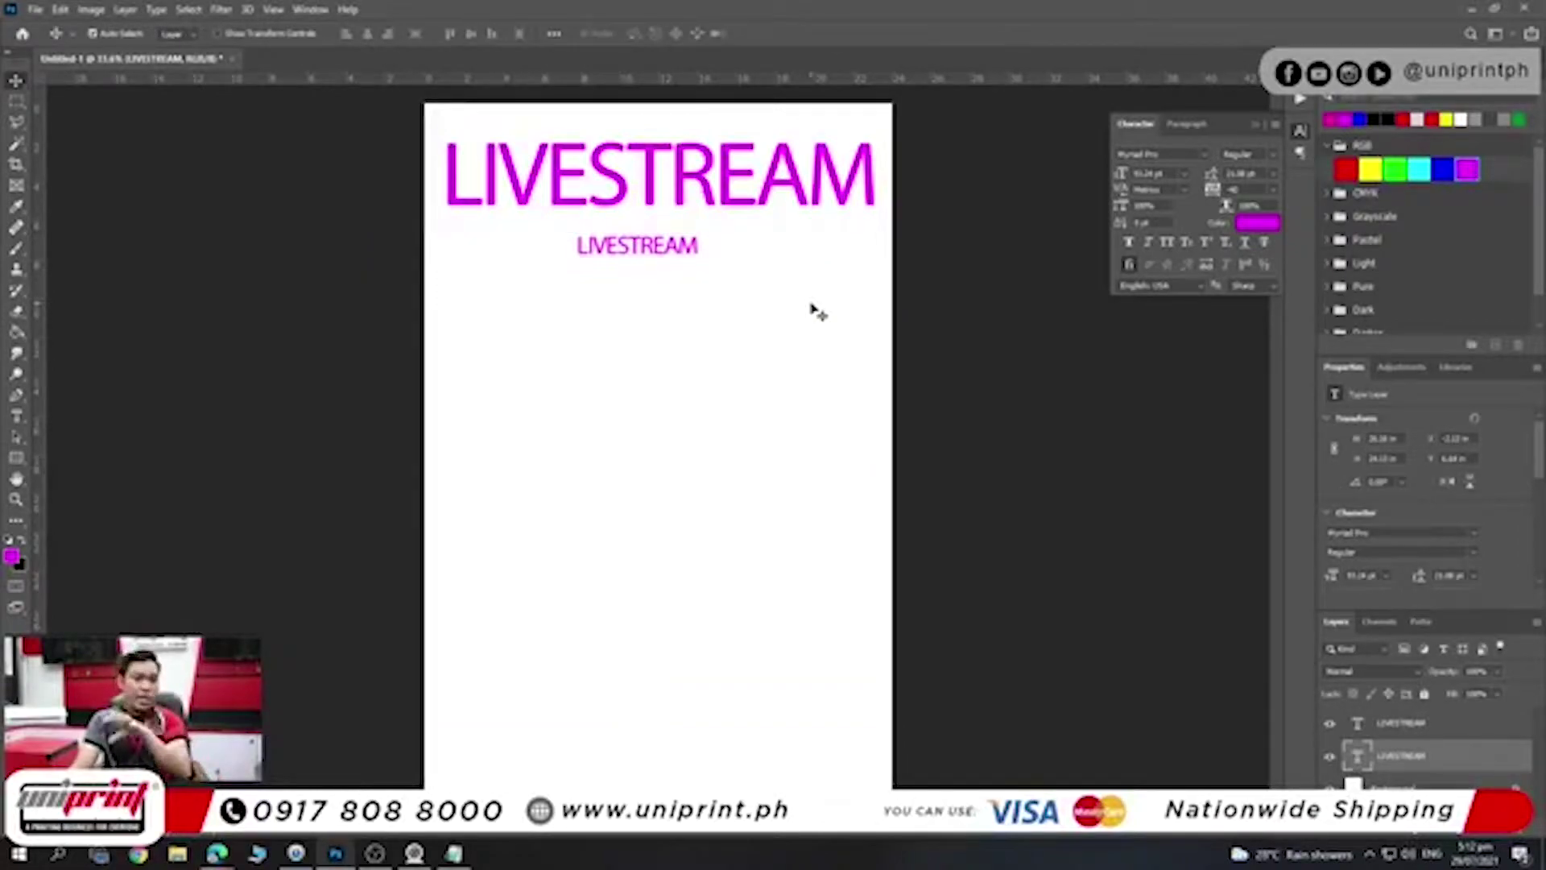
{"action": "key", "text": "Delete"}
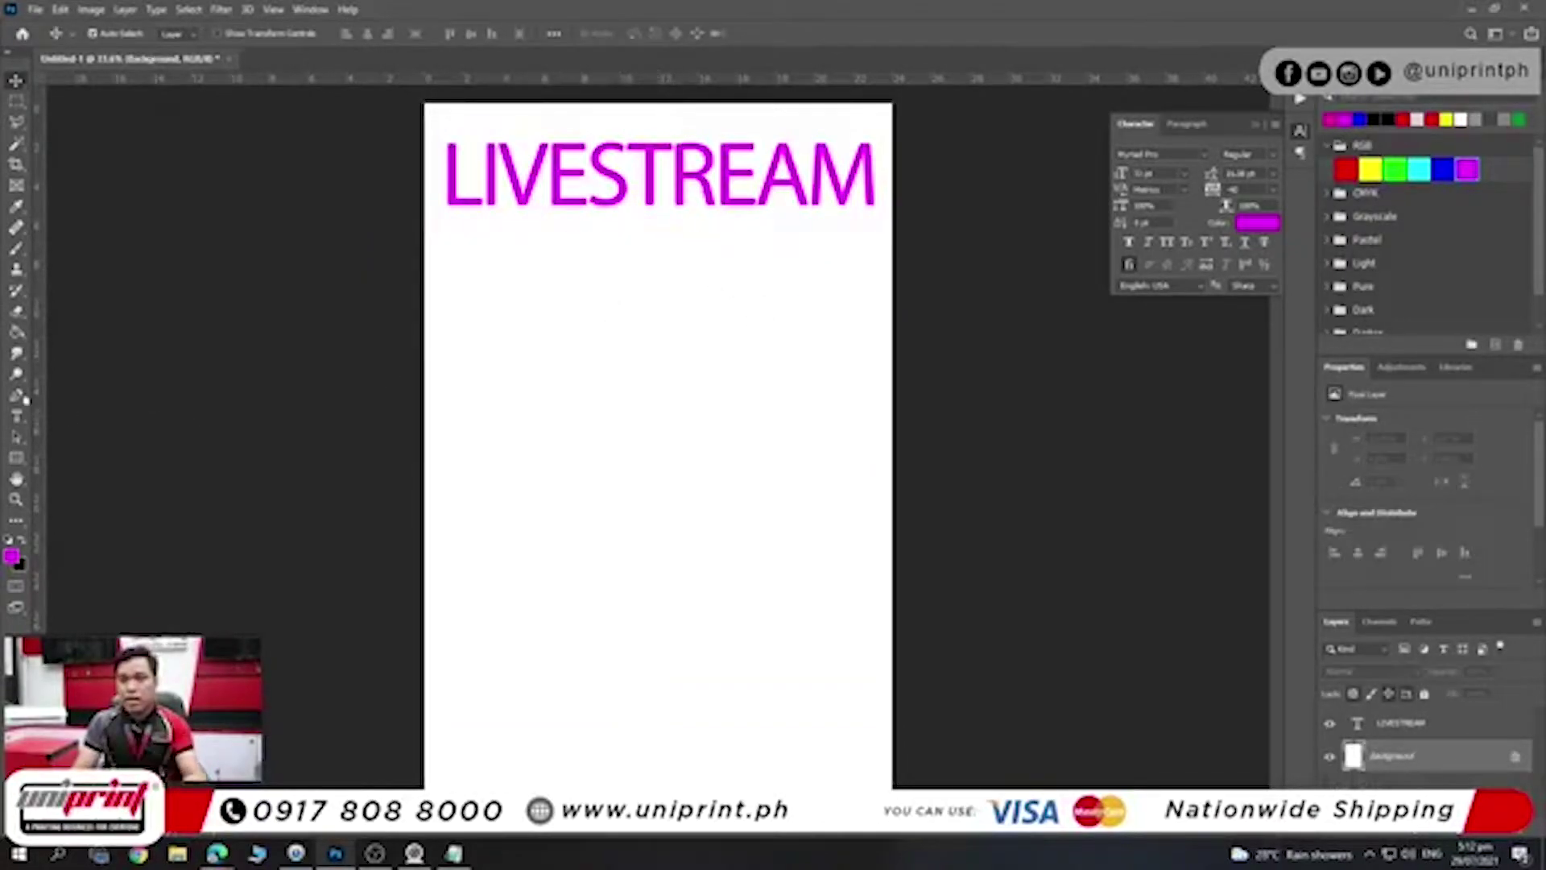
- Draw a trial placeholder paragraph box below the title, then delete it
{"action": "left_click", "coordinate": [16, 417]}
{"action": "left_click_drag", "start_coordinate": [461, 269], "coordinate": [791, 732]}
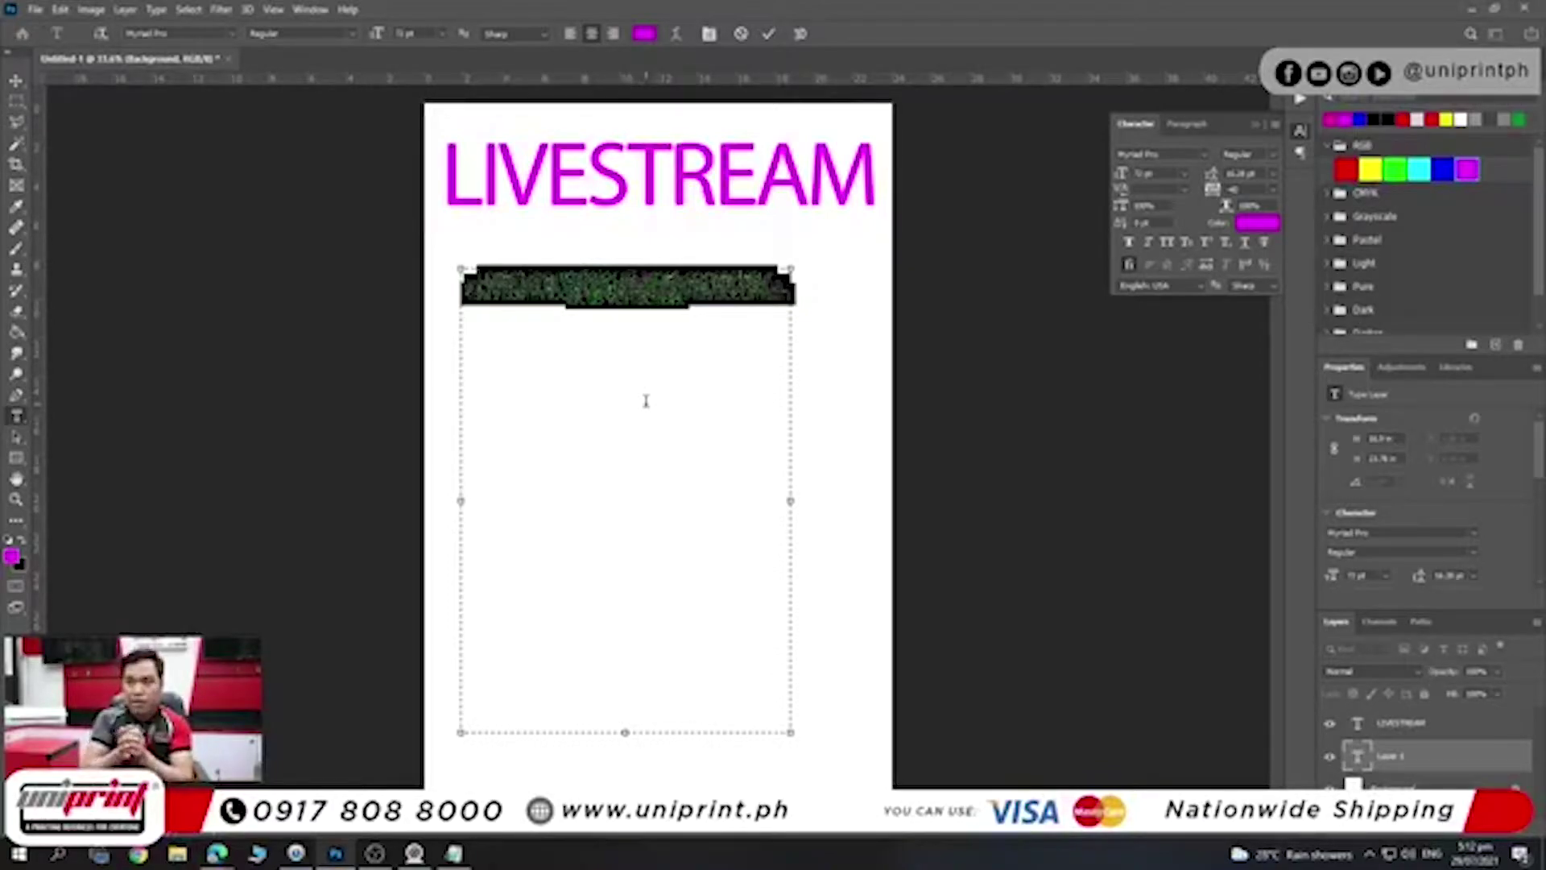
{"action": "key", "text": "ctrl+Return"}
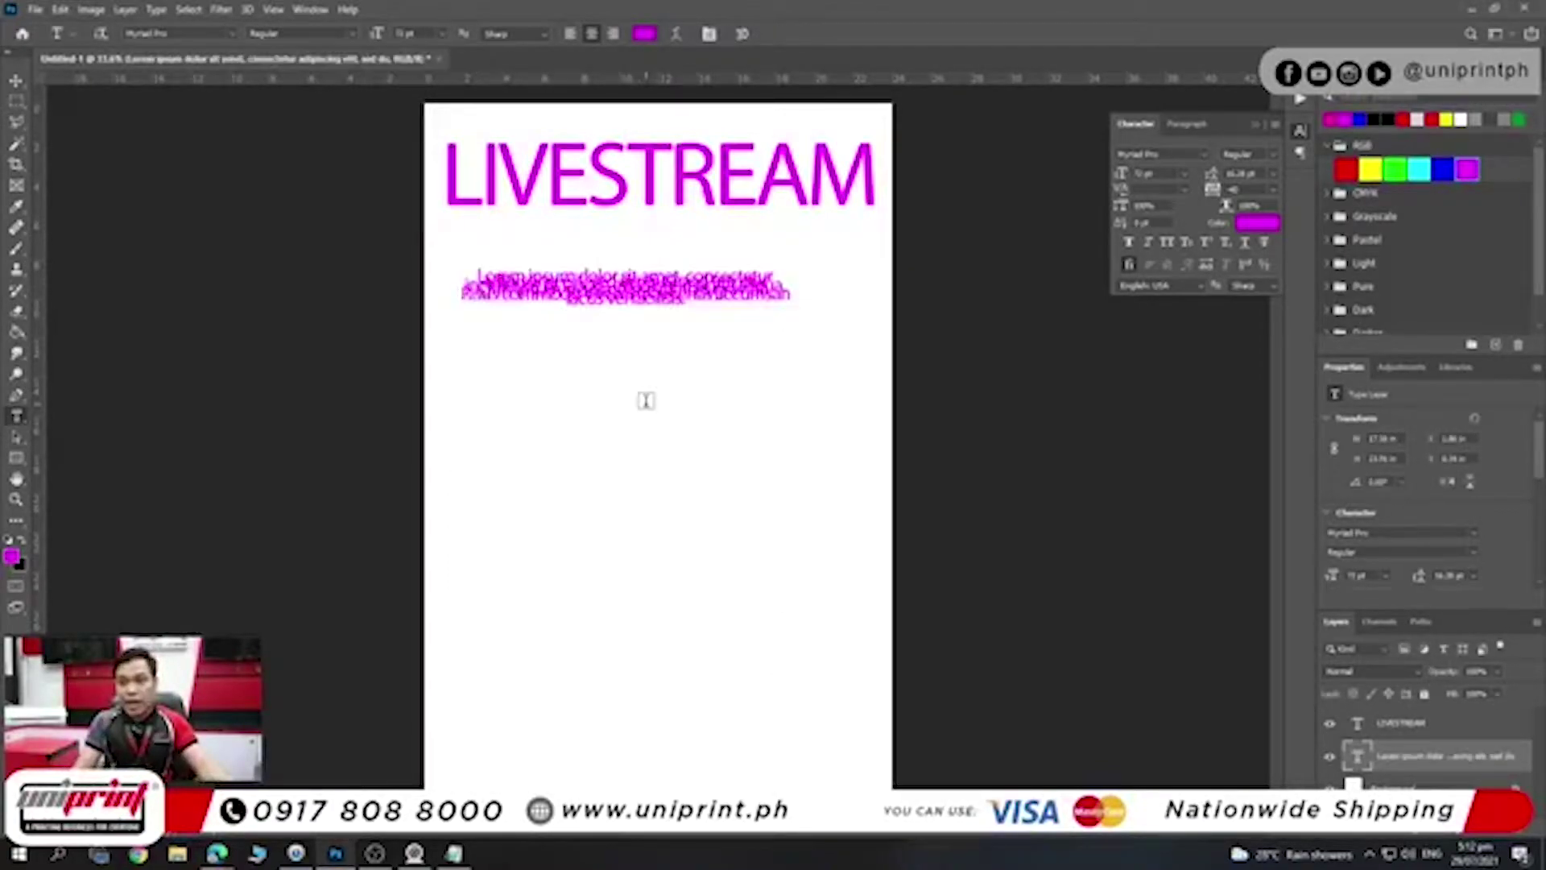
{"action": "key", "text": "Delete"}
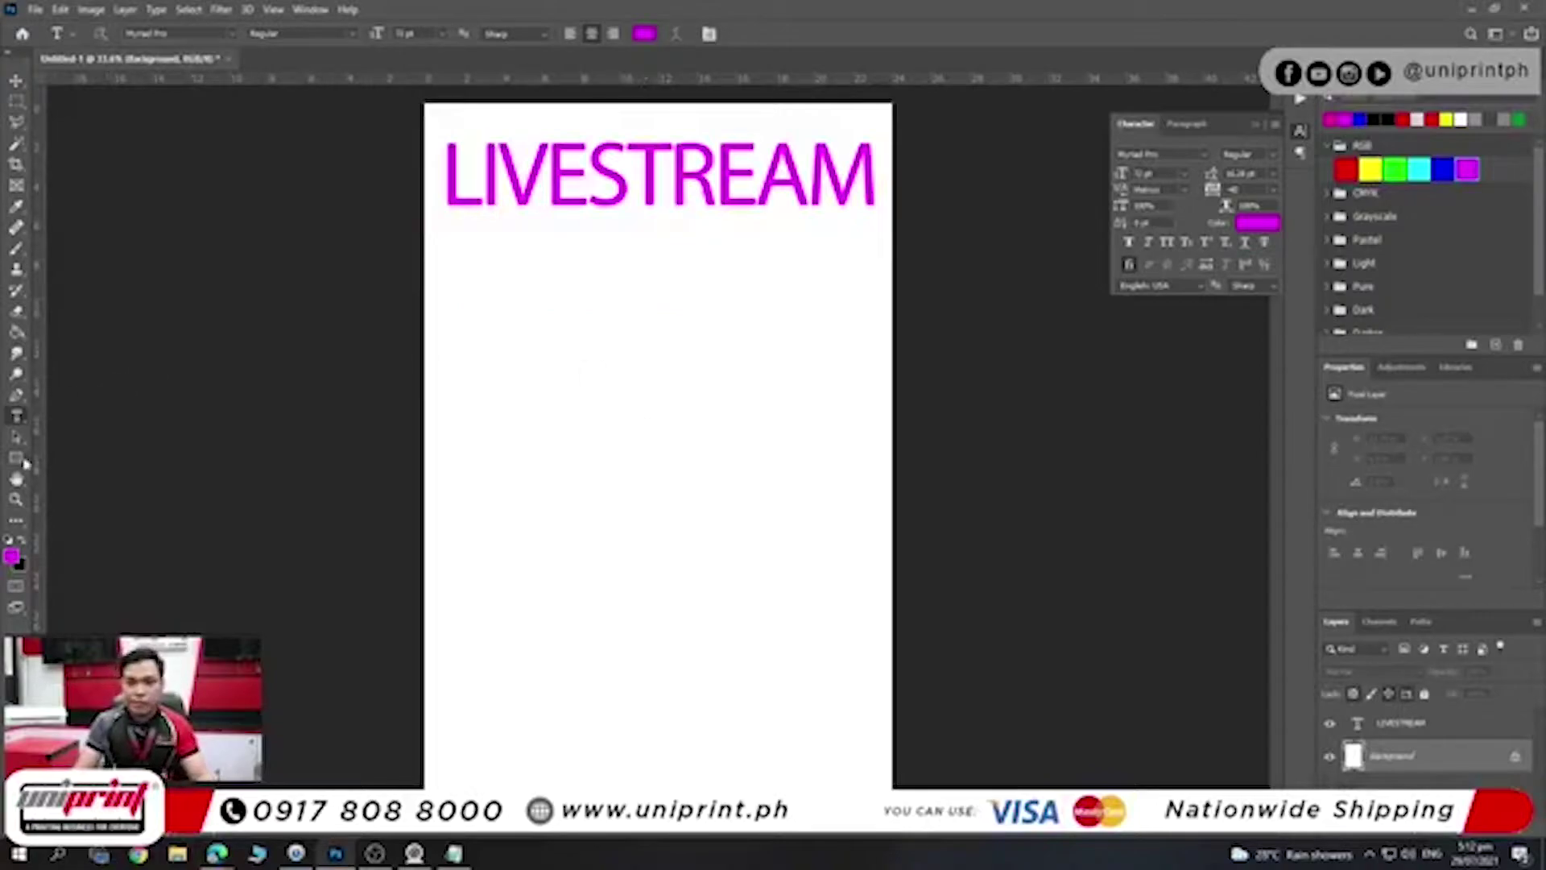
- Draw a tall blue rectangle beneath the magenta LIVESTREAM title
{"action": "left_click", "coordinate": [16, 458]}
{"action": "left_click_drag", "start_coordinate": [480, 278], "coordinate": [755, 741]}
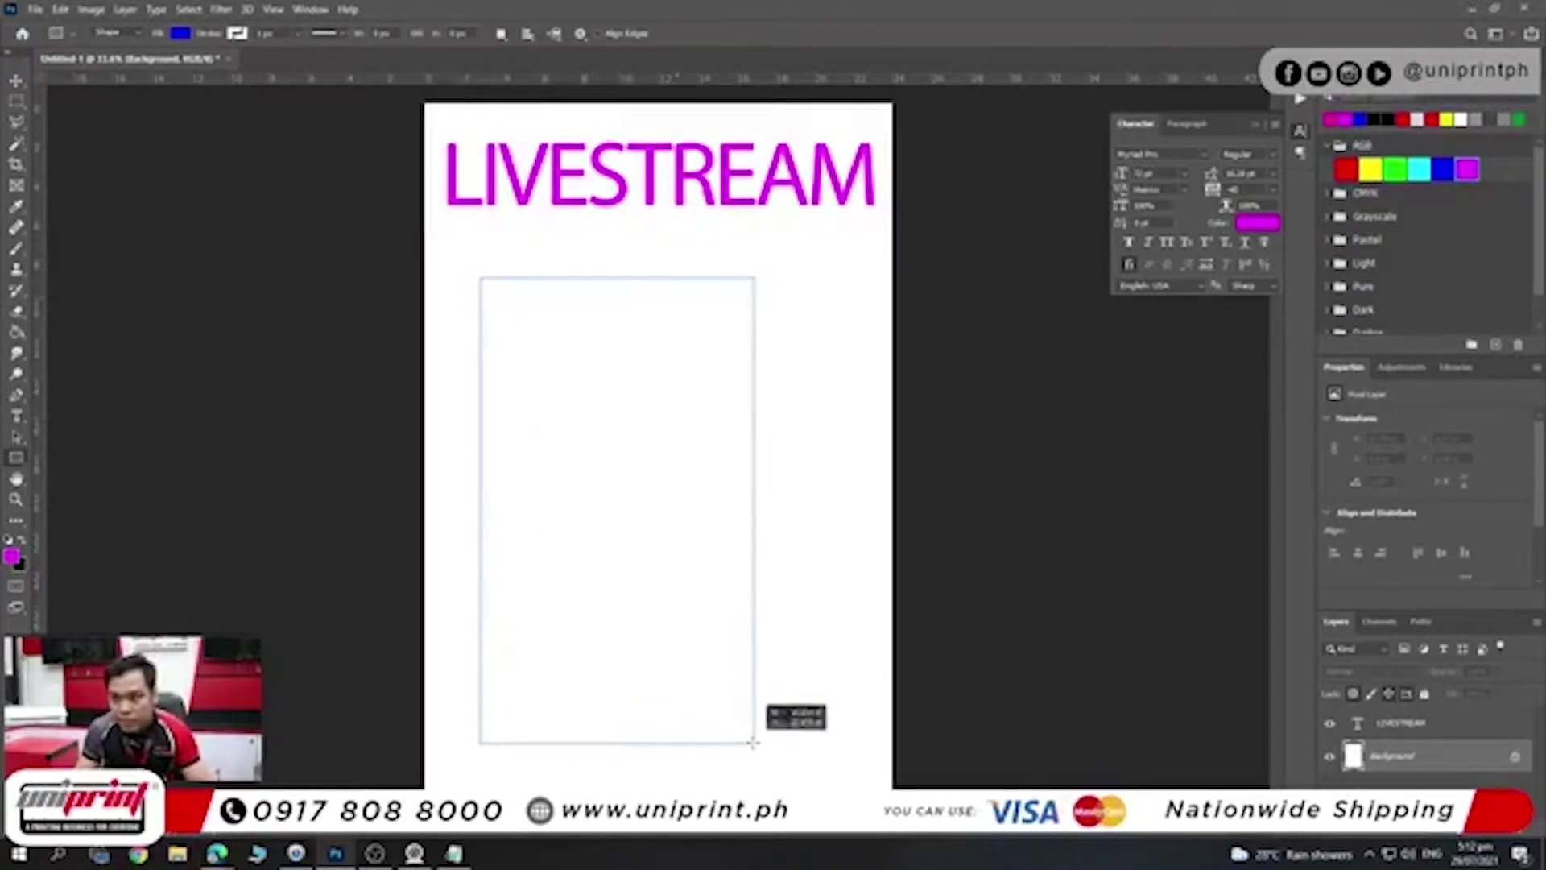
{"action": "key", "text": "v"}
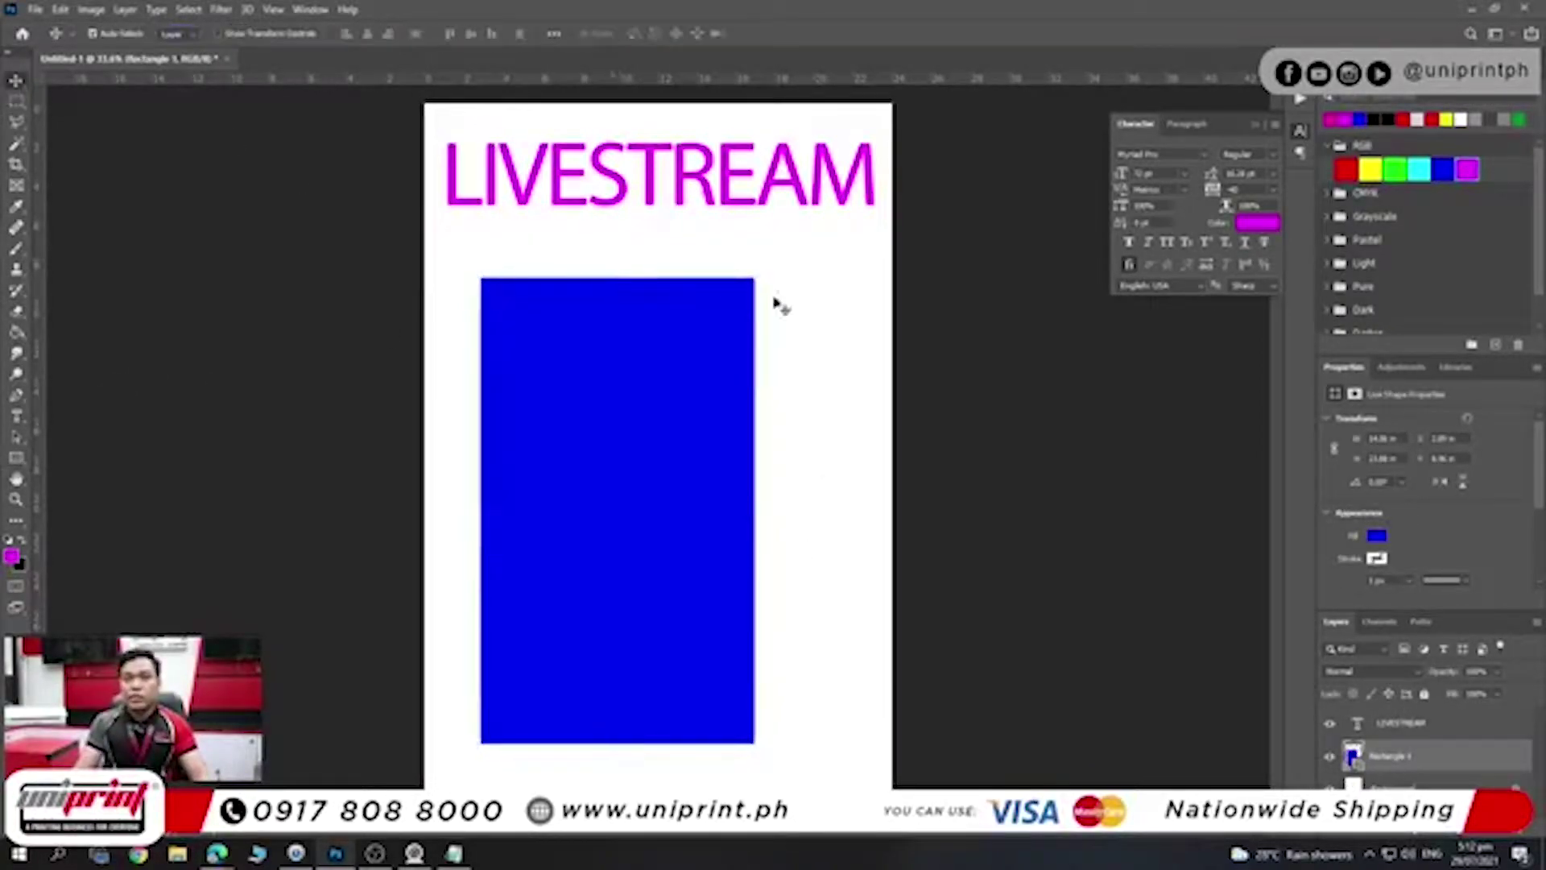
{"action": "scroll", "coordinate": [616, 274], "scroll_direction": "up", "scroll_amount": 3}
{"action": "scroll", "coordinate": [583, 300], "scroll_direction": "up", "scroll_amount": 2}
{"action": "scroll", "coordinate": [604, 442], "scroll_direction": "down", "scroll_amount": 2}
{"action": "scroll", "coordinate": [612, 424], "scroll_direction": "down", "scroll_amount": 4}
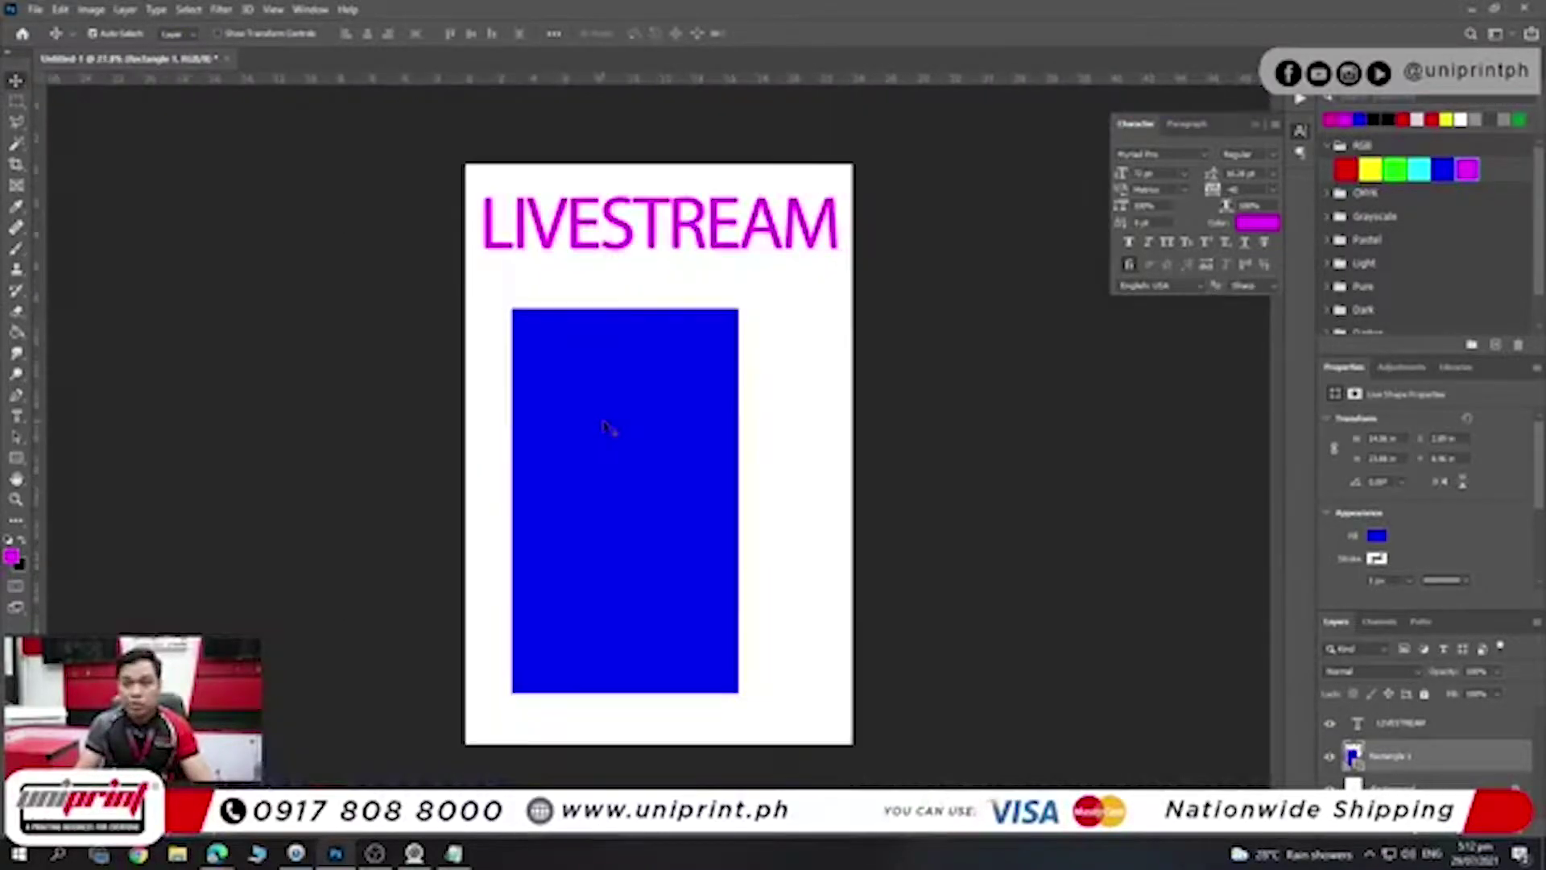
{"action": "left_click", "coordinate": [16, 416]}
- Draw a paragraph text box with Auto leading and 0 tracking
{"action": "mouse_move", "coordinate": [600, 278]}
{"action": "left_mouse_down"}
{"action": "mouse_move", "coordinate": [637, 415]}
{"action": "mouse_move", "coordinate": [806, 620]}
{"action": "left_mouse_up"}
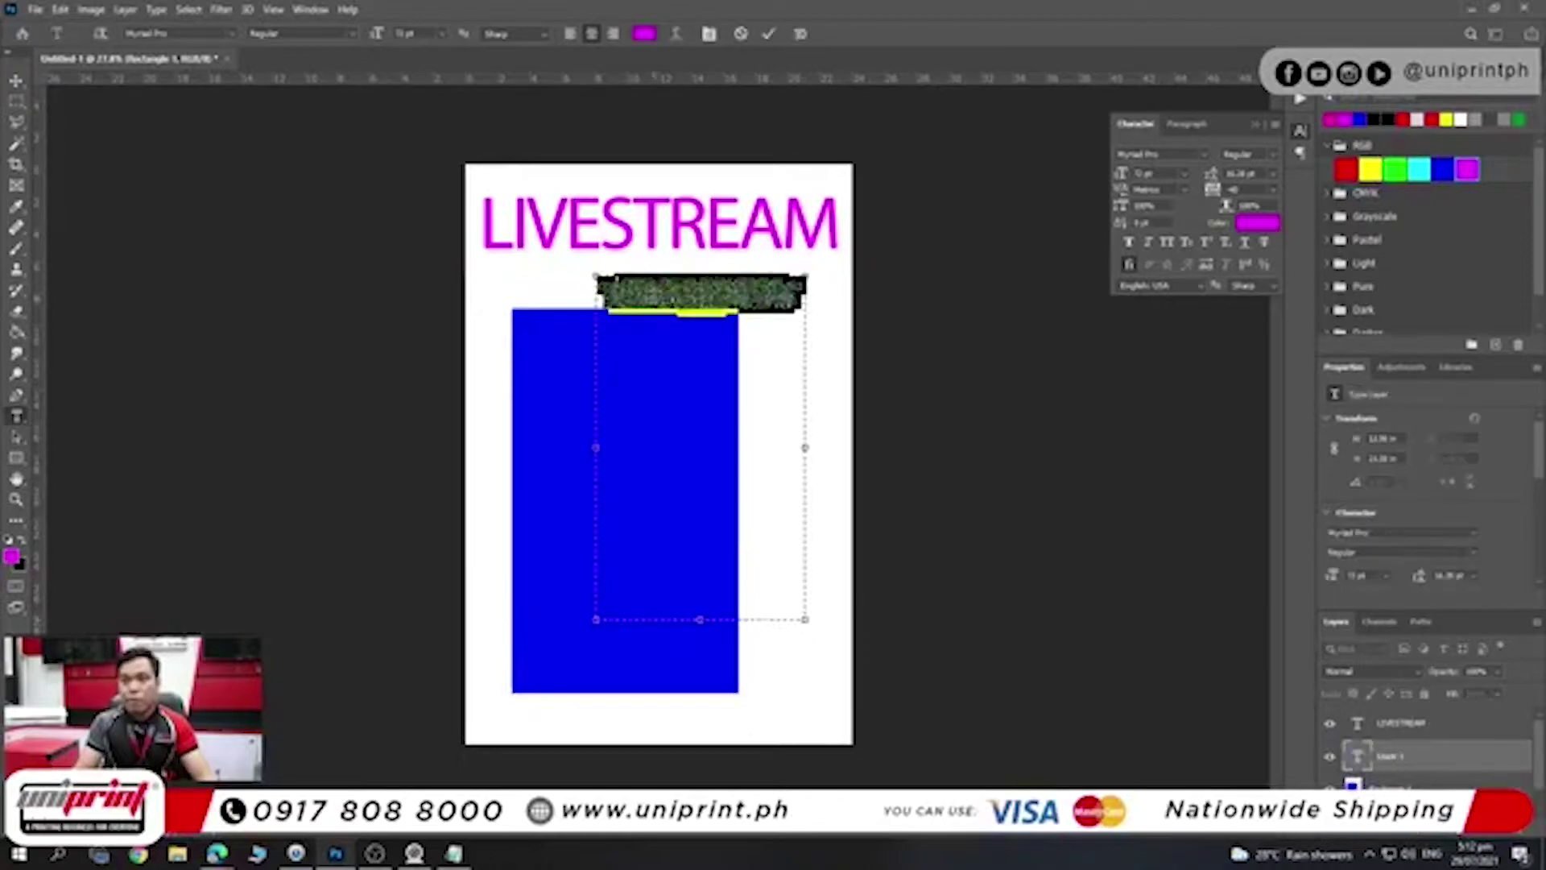
{"action": "left_click", "coordinate": [1273, 174]}
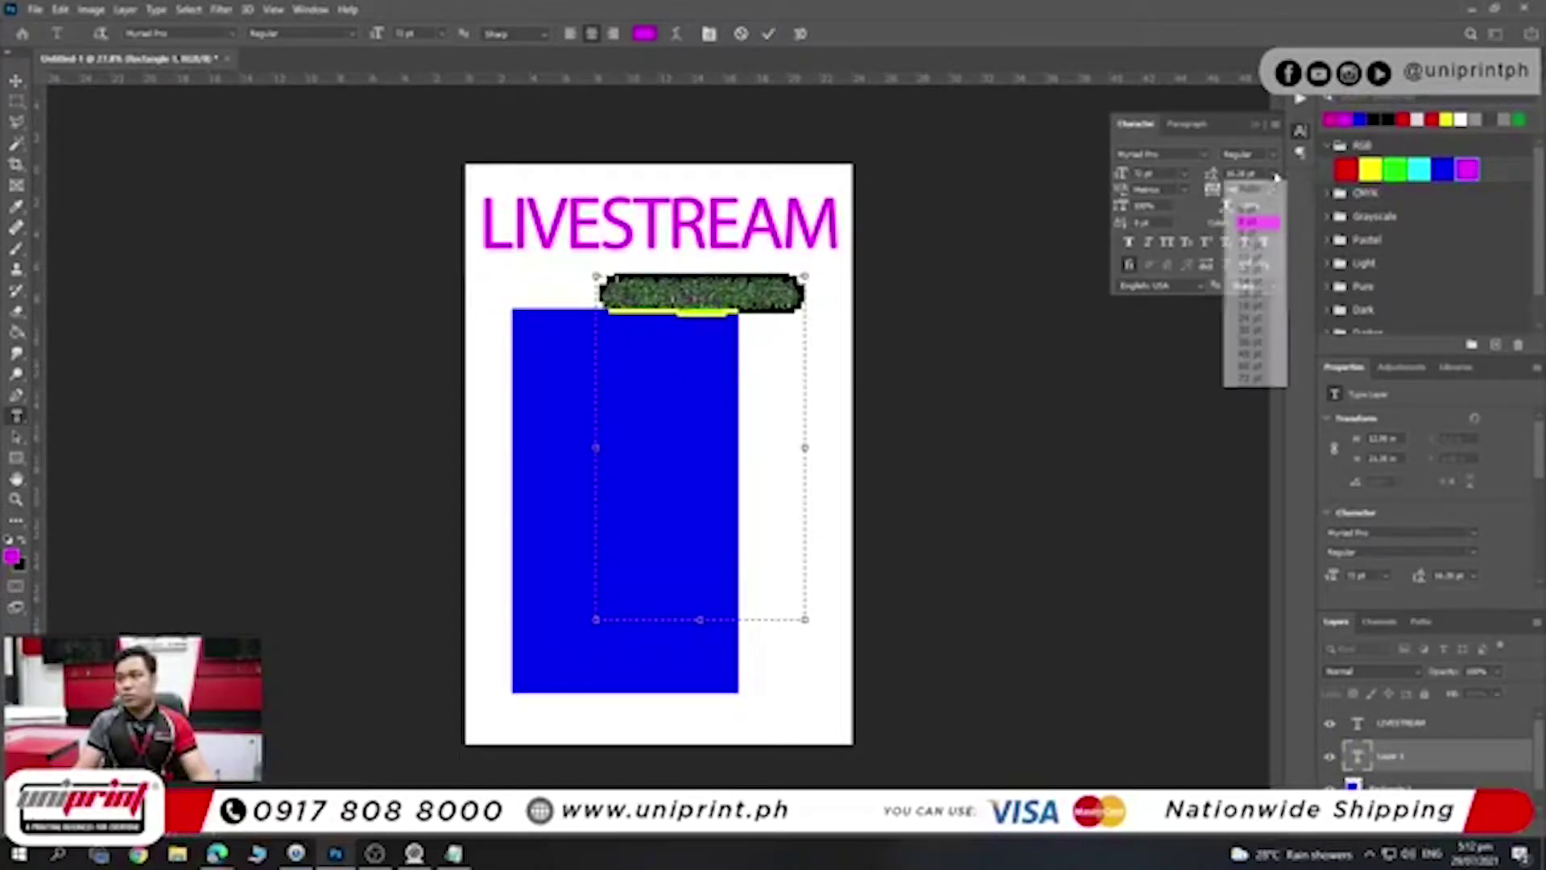
{"action": "left_click", "coordinate": [1250, 181]}
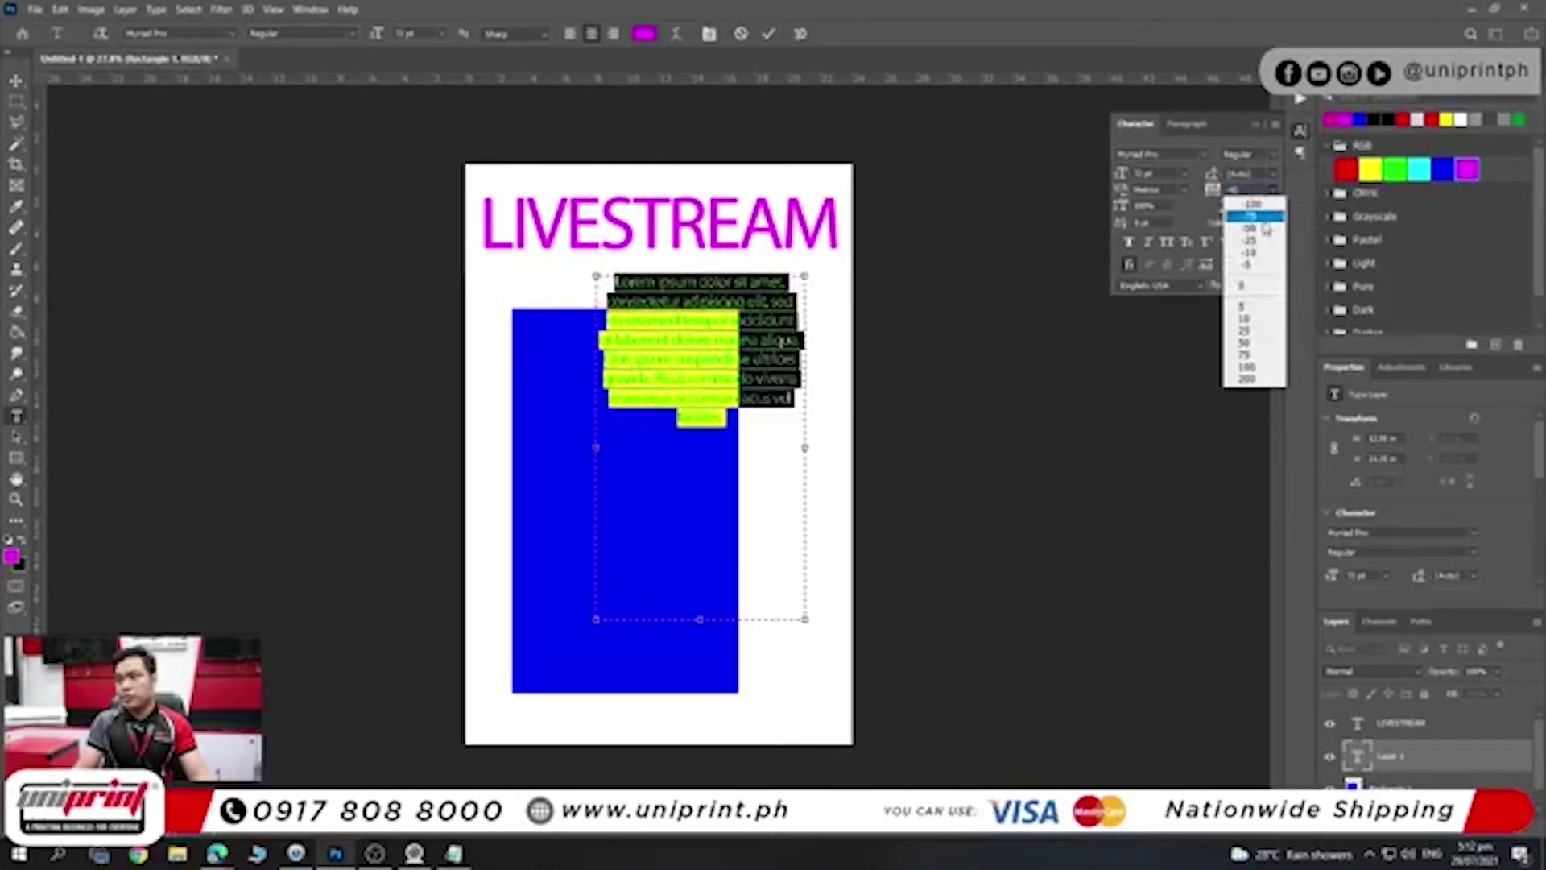
{"action": "left_click", "coordinate": [1253, 283]}
- Fit the paragraph box onto the upper part of the blue rectangle
{"action": "left_click_drag", "start_coordinate": [789, 258], "coordinate": [715, 306]}
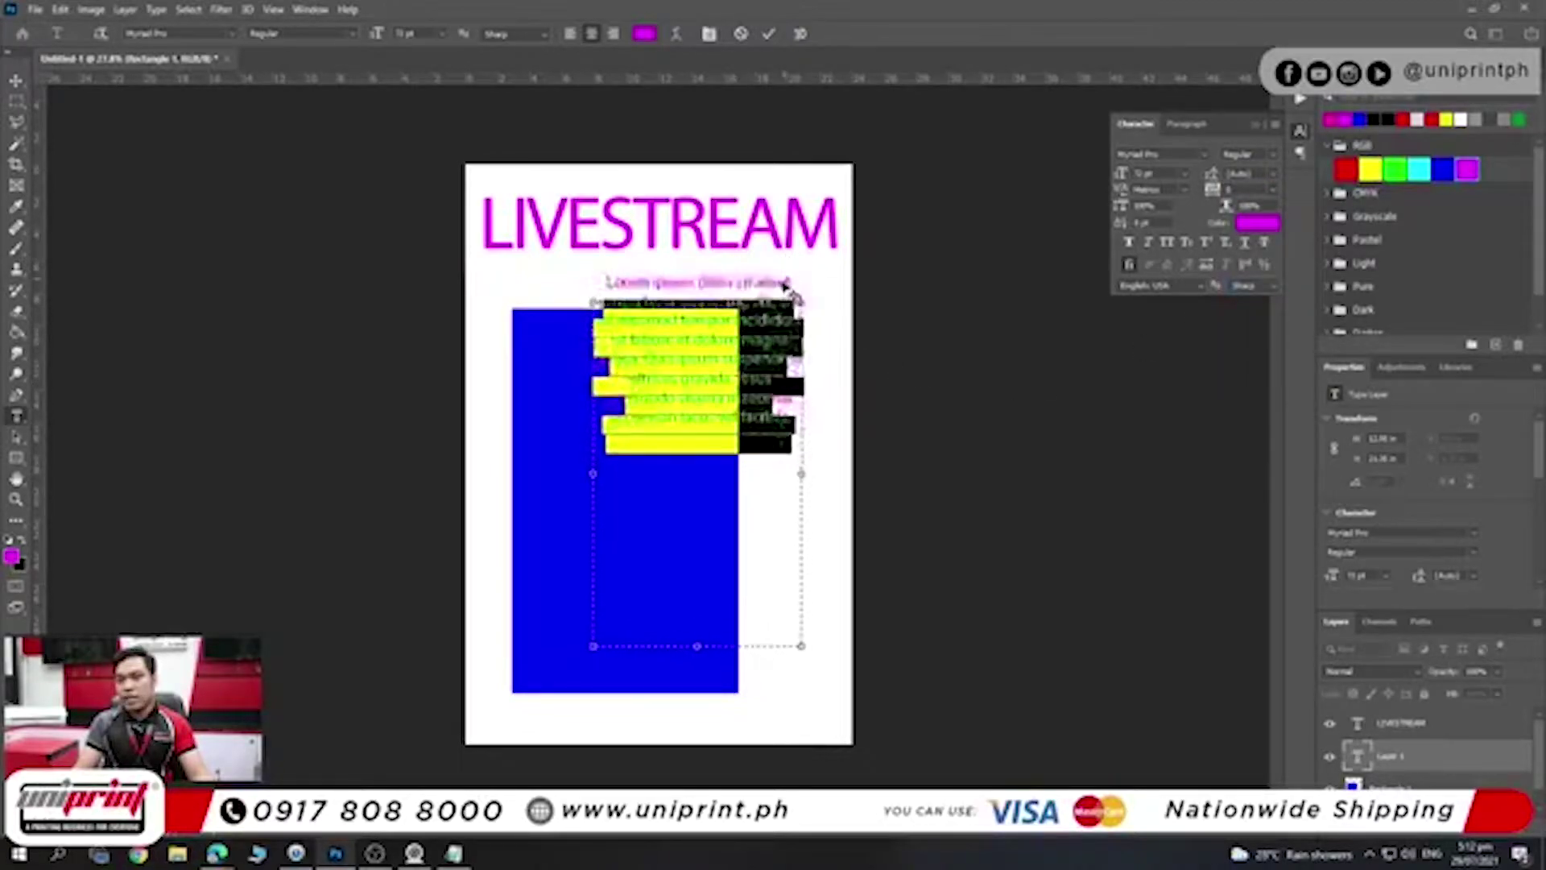
{"action": "left_click_drag", "start_coordinate": [741, 513], "coordinate": [725, 507]}
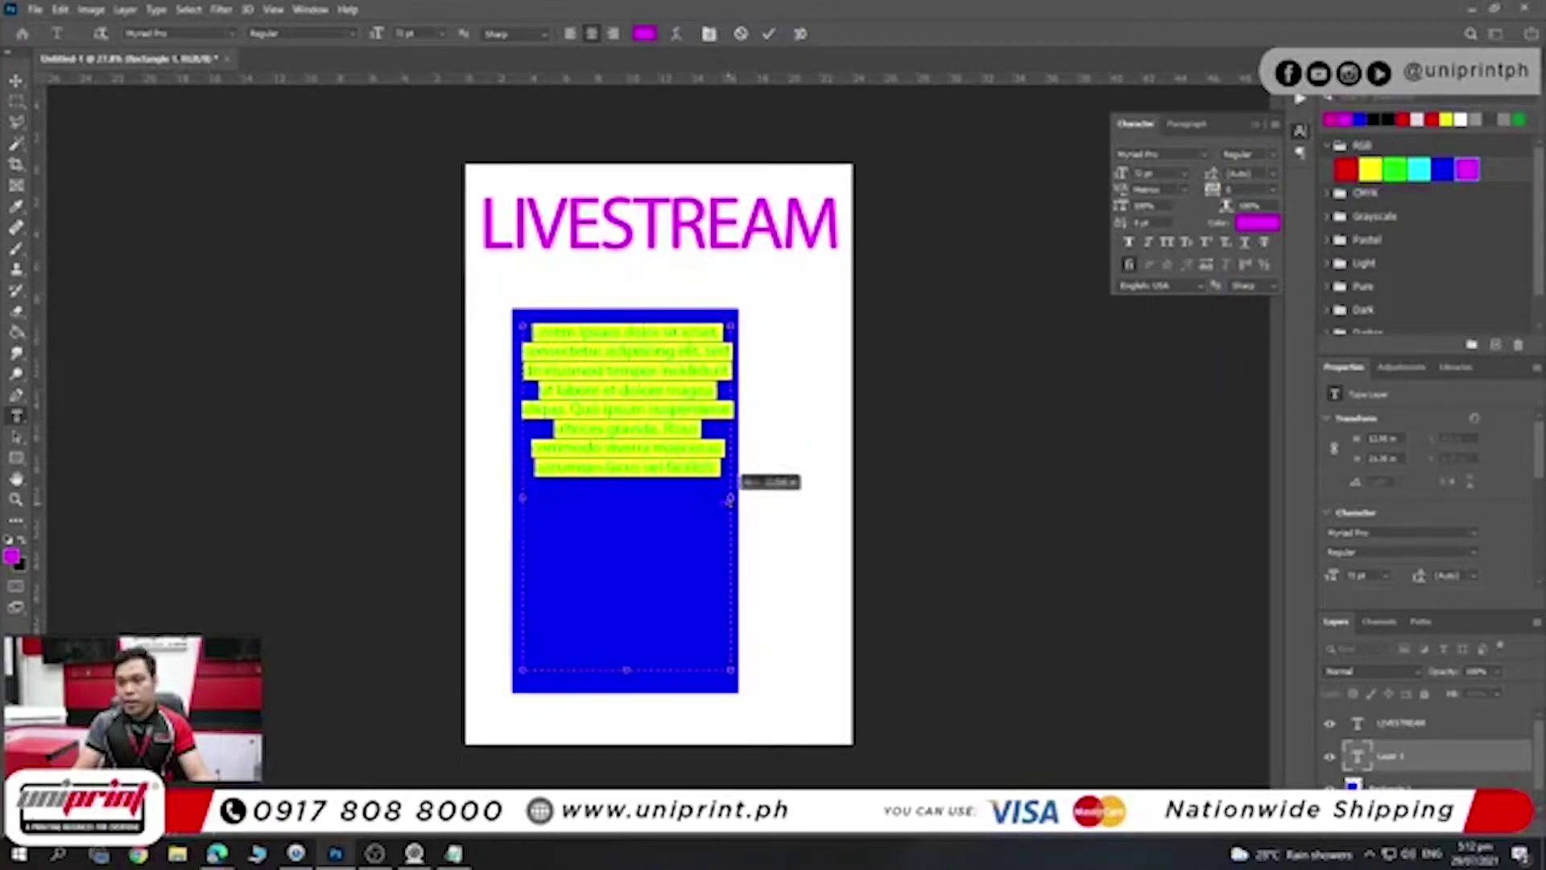
{"action": "left_click_drag", "start_coordinate": [522, 497], "coordinate": [528, 498]}
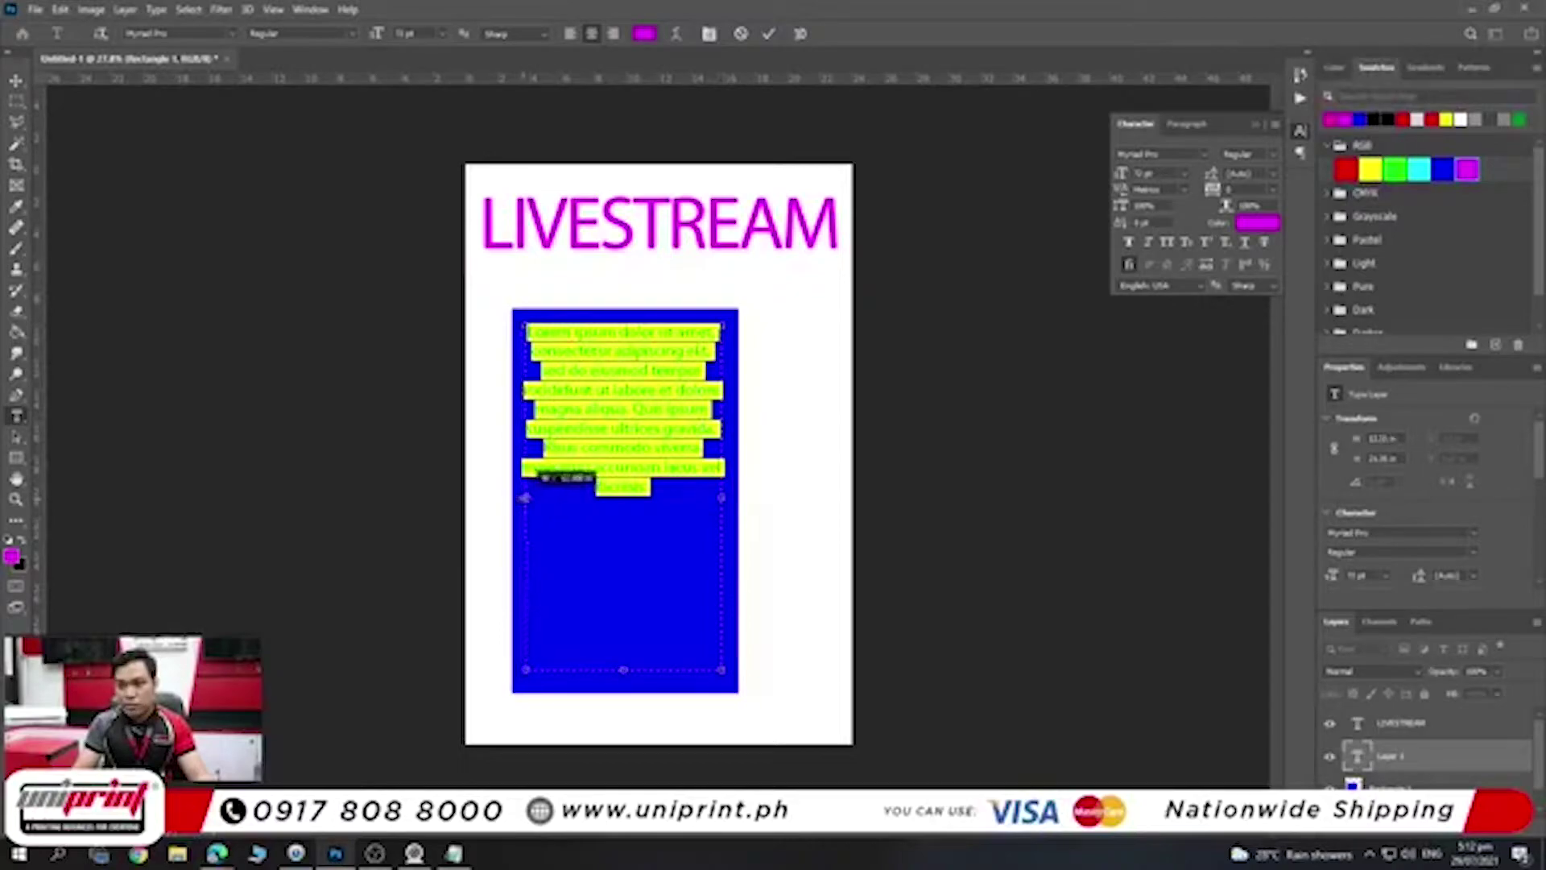
{"action": "left_click_drag", "start_coordinate": [625, 670], "coordinate": [624, 500]}
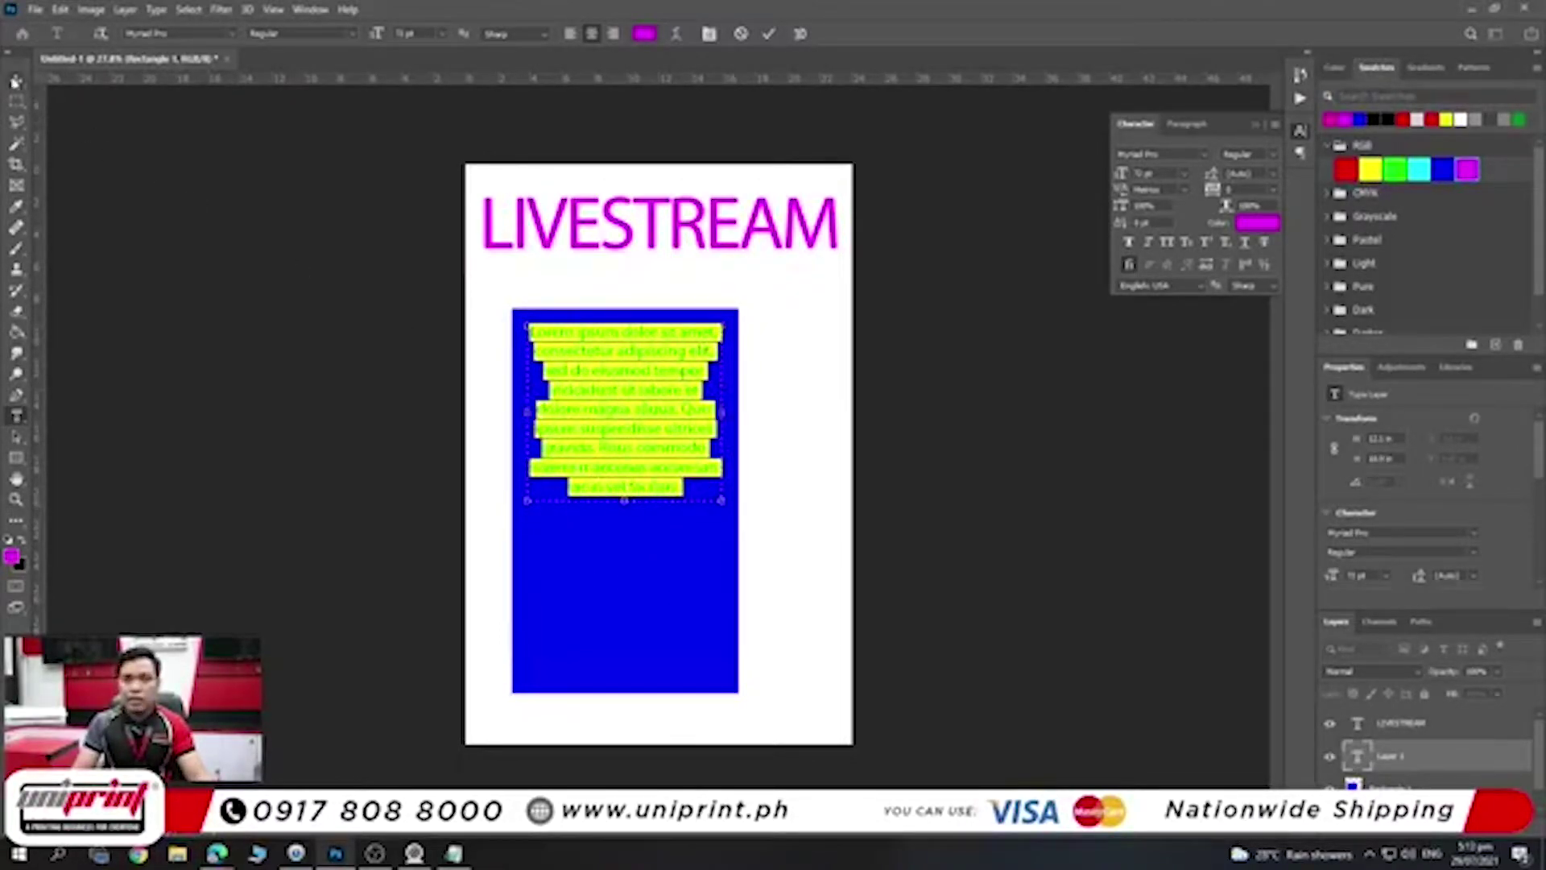
{"action": "left_click", "coordinate": [16, 81]}
{"action": "left_click_drag", "start_coordinate": [684, 359], "coordinate": [680, 369]}
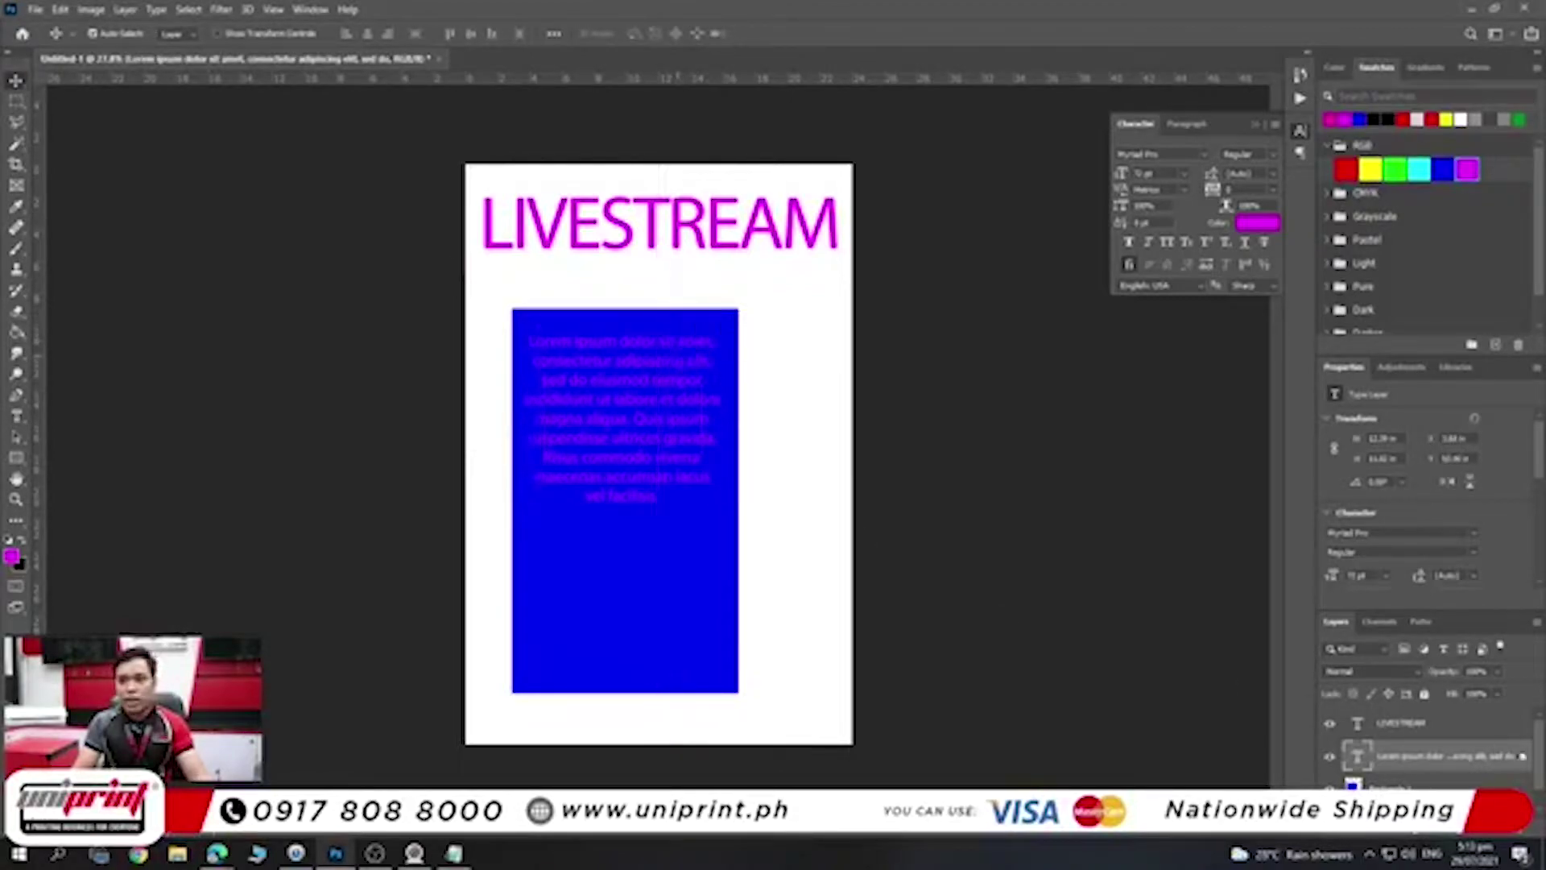
- Make the paragraph text white and nudge the LIVESTREAM title up and right
{"action": "double_click", "coordinate": [1357, 756]}
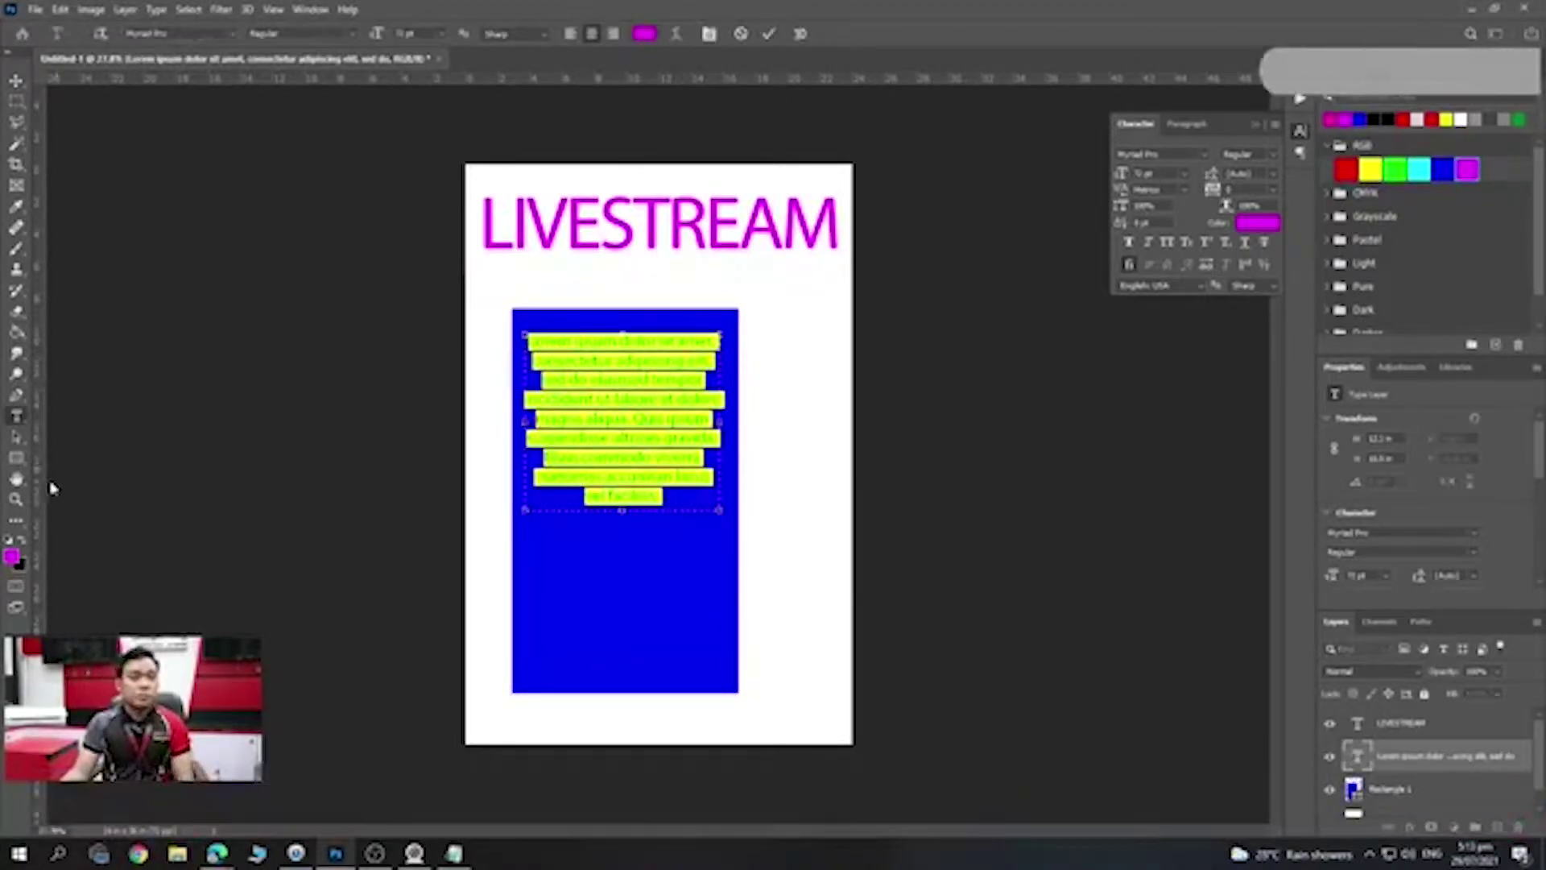
{"action": "left_click", "coordinate": [12, 541]}
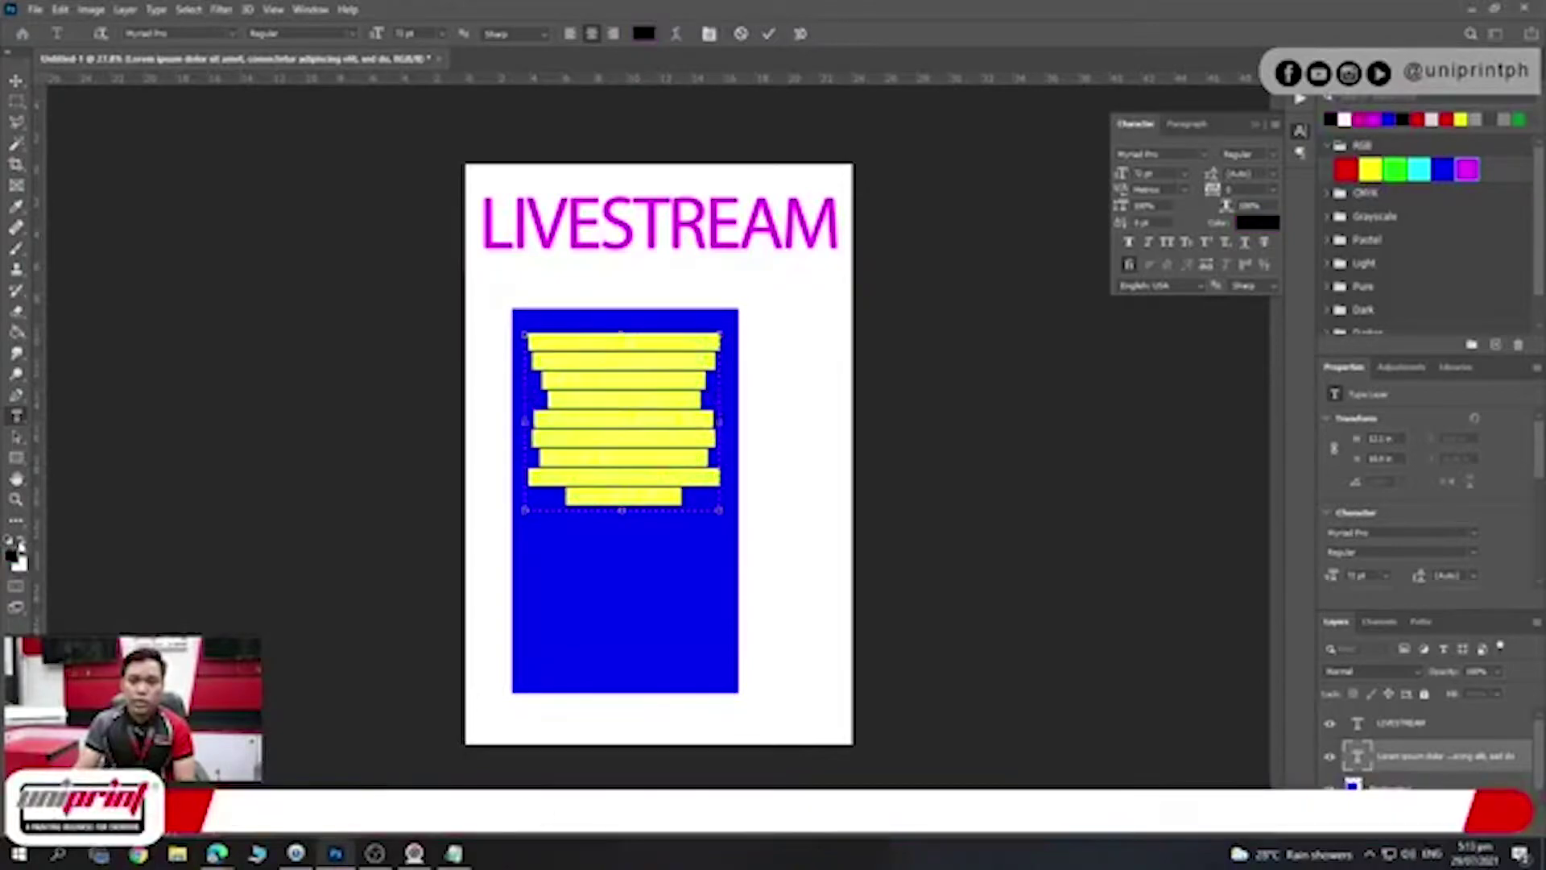
{"action": "left_click", "coordinate": [1370, 769]}
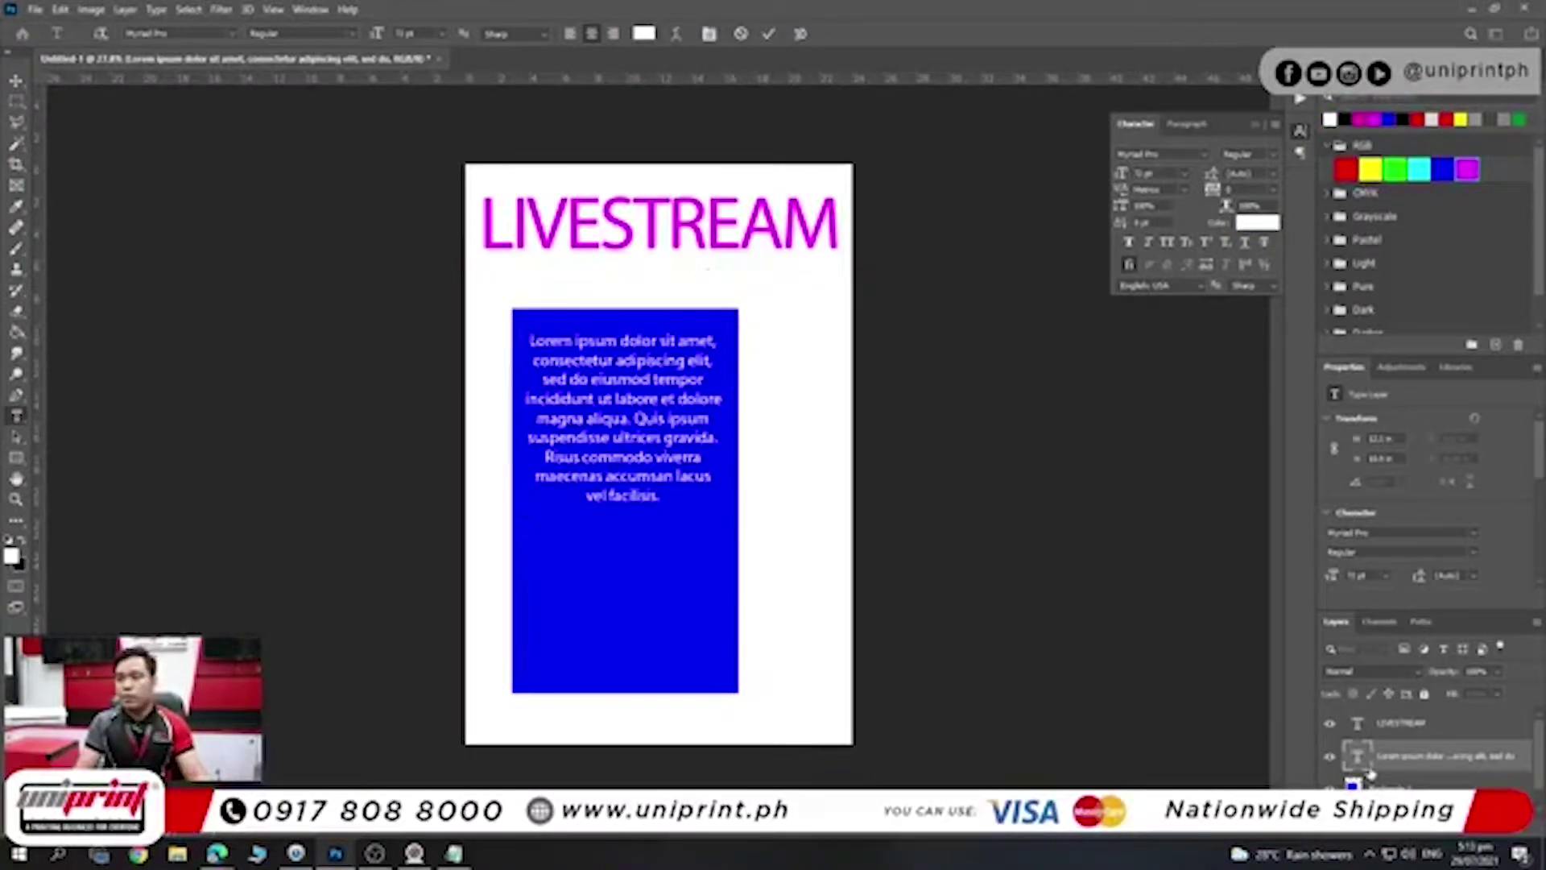
{"action": "key", "text": "v"}
{"action": "left_click_drag", "start_coordinate": [755, 215], "coordinate": [772, 190]}
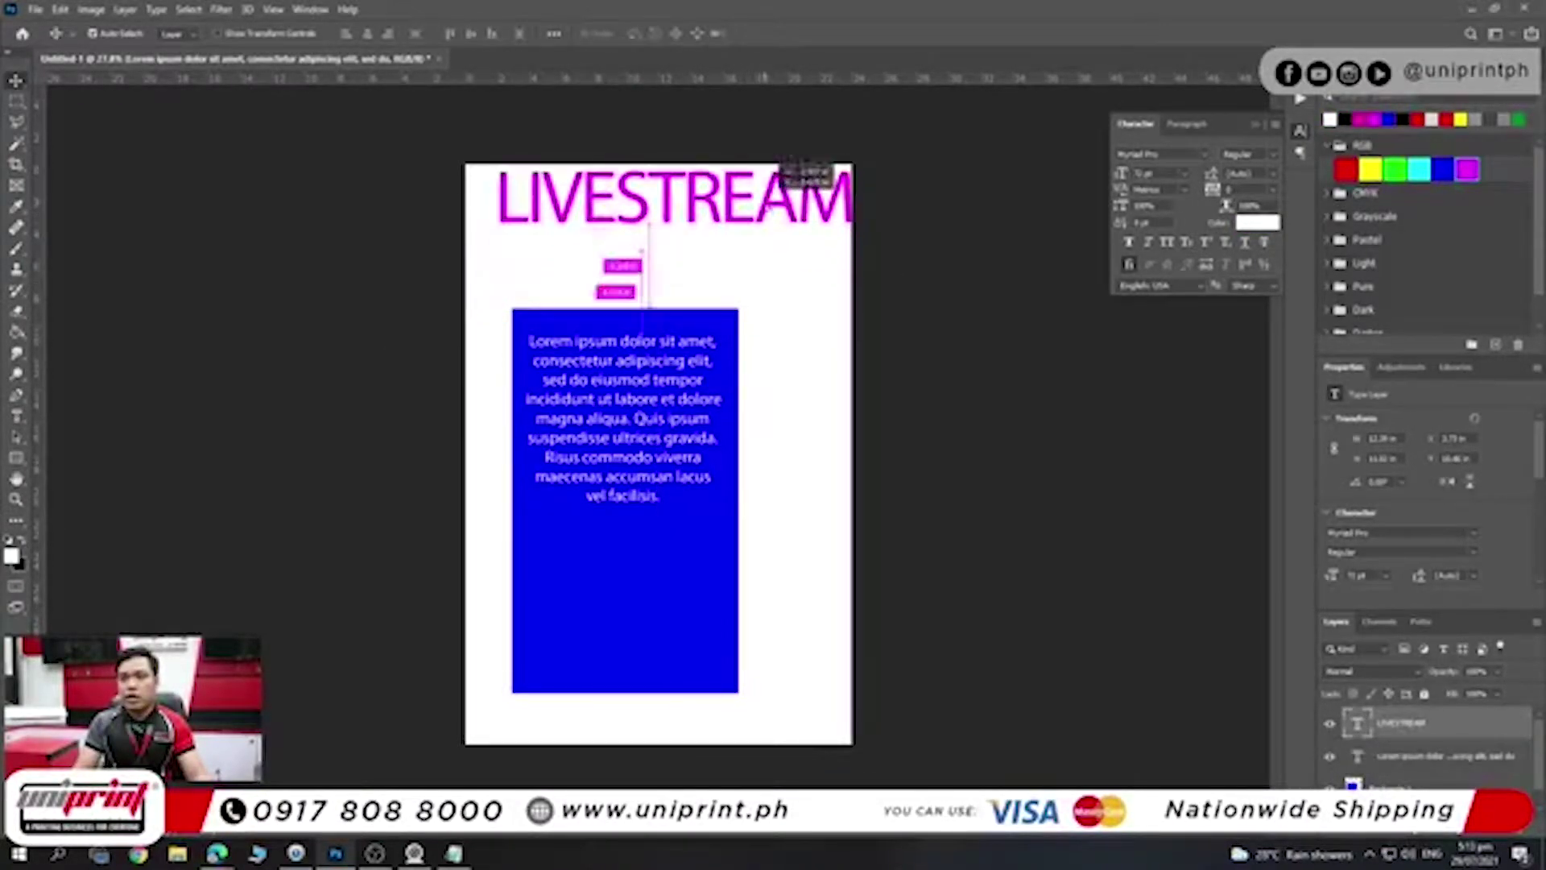
- Shrink LIVESTREAM to fit the page and move the blue box lower
{"action": "key", "text": "ctrl+t"}
{"action": "left_click_drag", "start_coordinate": [853, 256], "coordinate": [840, 248]}
{"action": "key", "text": "Return"}
{"action": "left_click_drag", "start_coordinate": [629, 444], "coordinate": [603, 560]}
{"action": "left_click", "coordinate": [603, 564]}
- Add a black 'SALE' subtitle line centred beneath LIVESTREAM
{"action": "left_click", "coordinate": [18, 413]}
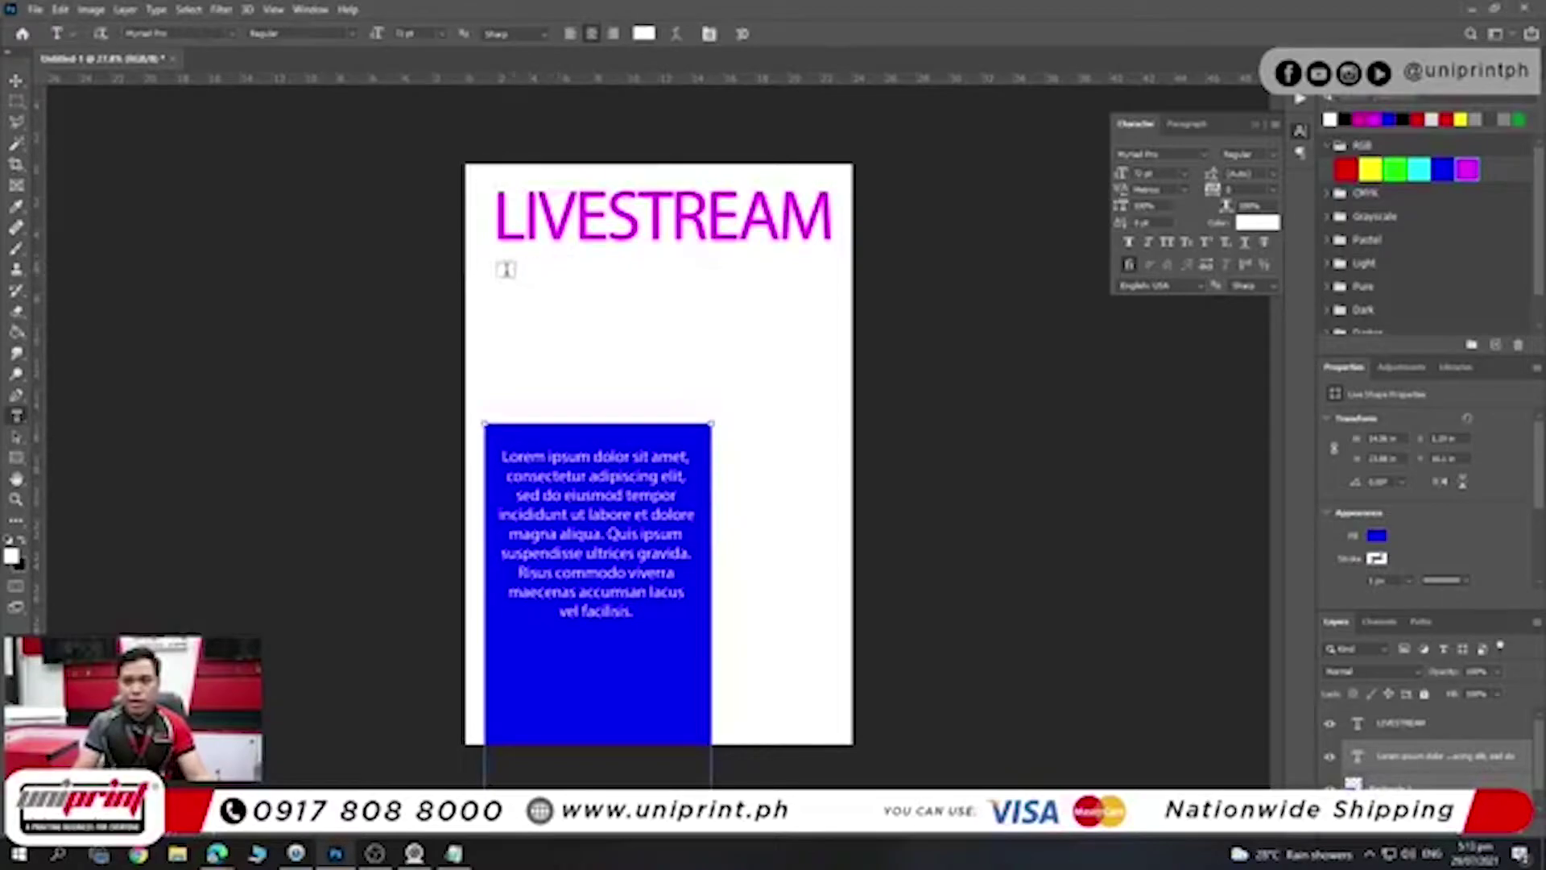
{"action": "left_click", "coordinate": [504, 267]}
{"action": "type", "text": "SALE"}
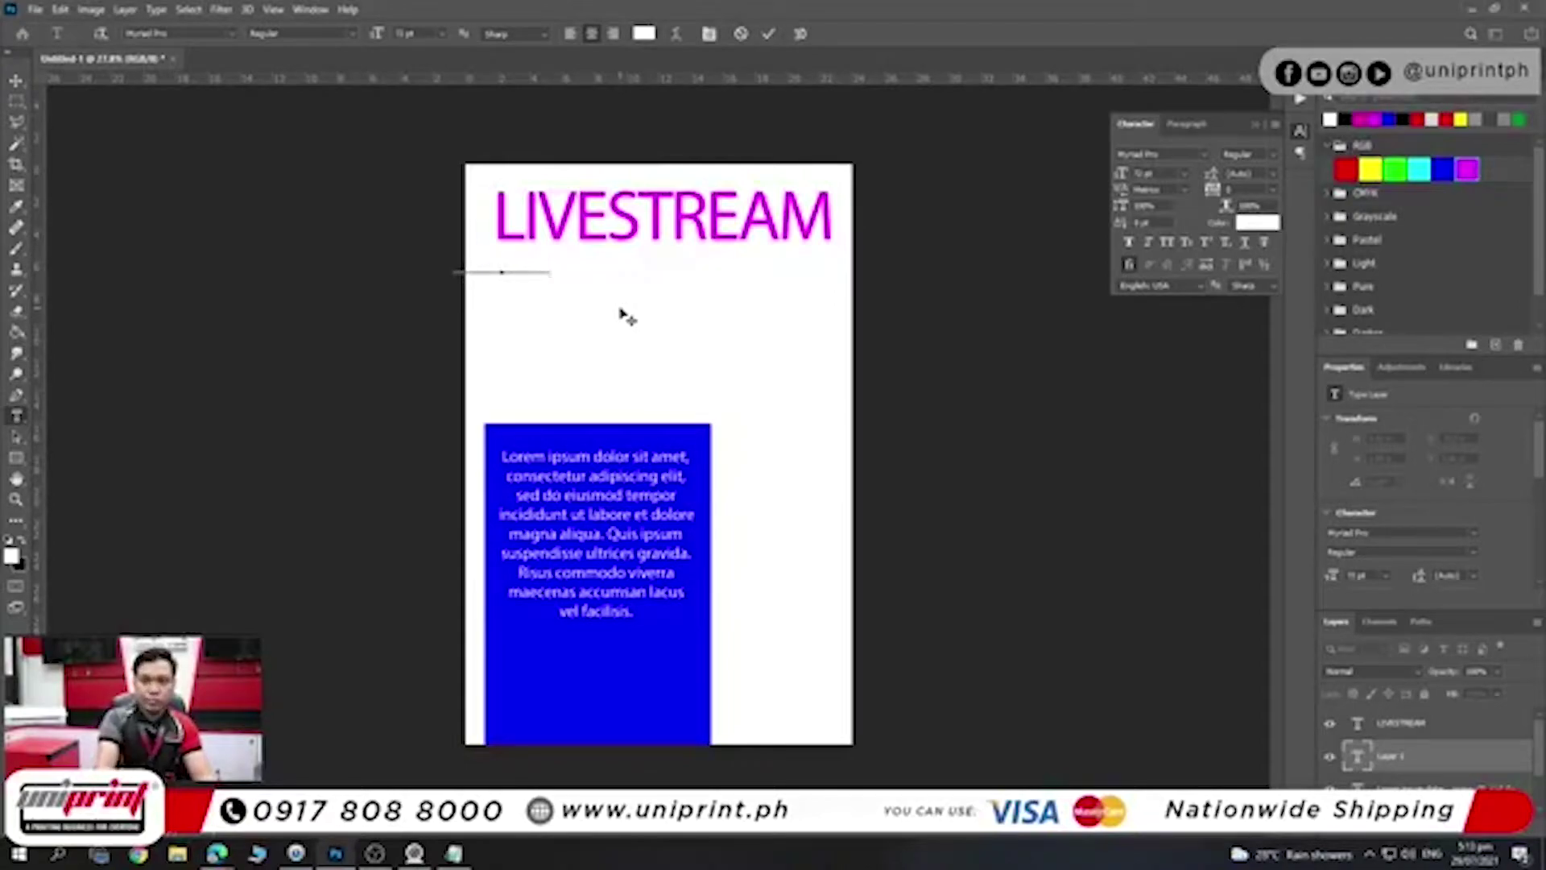
{"action": "key", "text": "ctrl+a"}
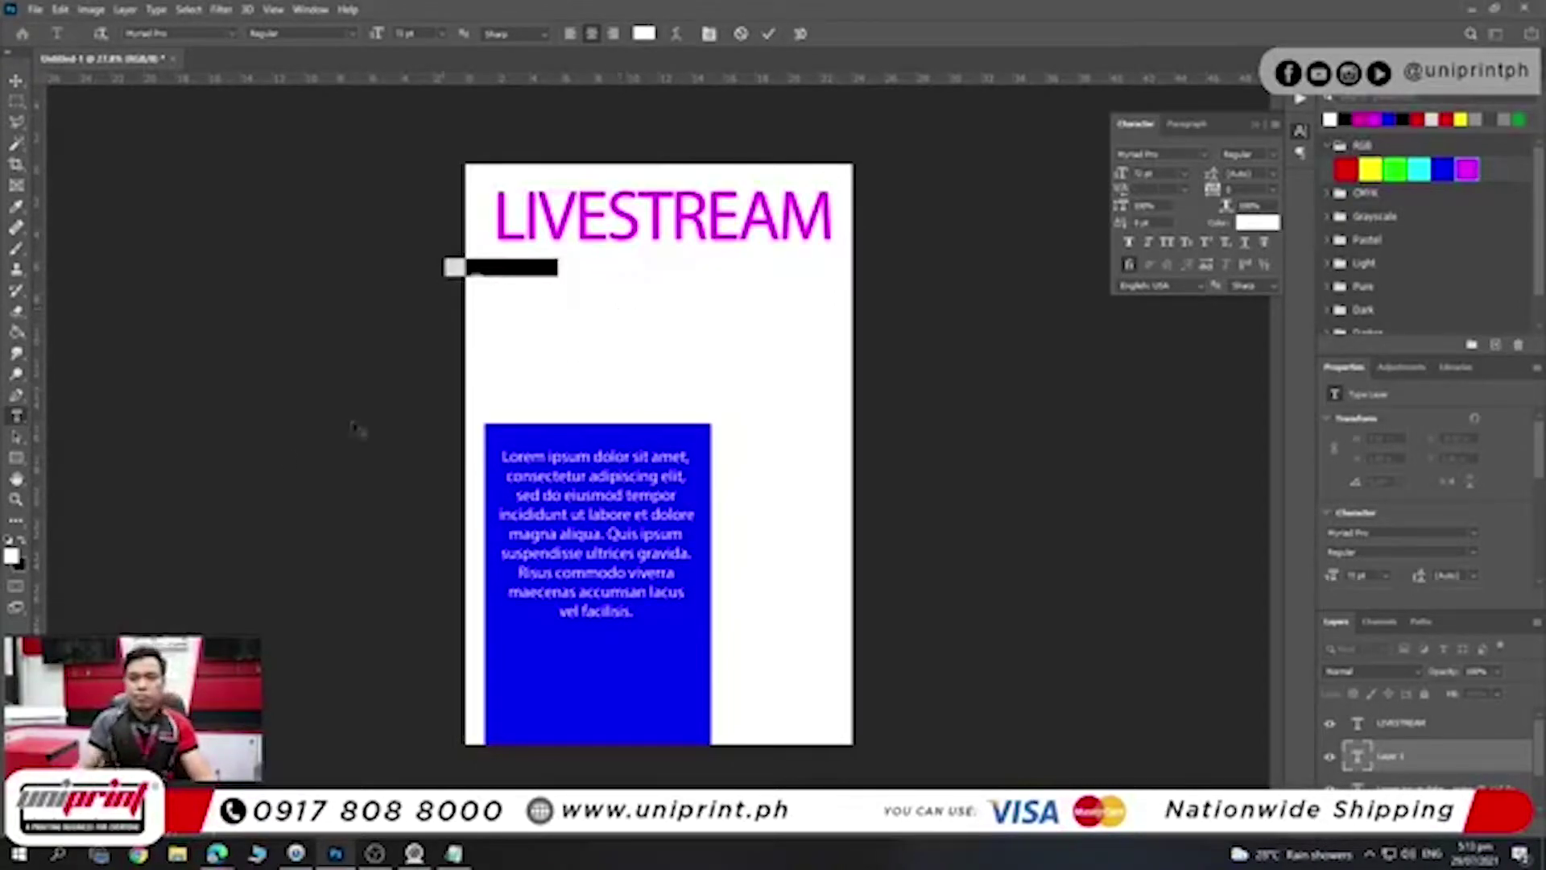
{"action": "left_click", "coordinate": [22, 542]}
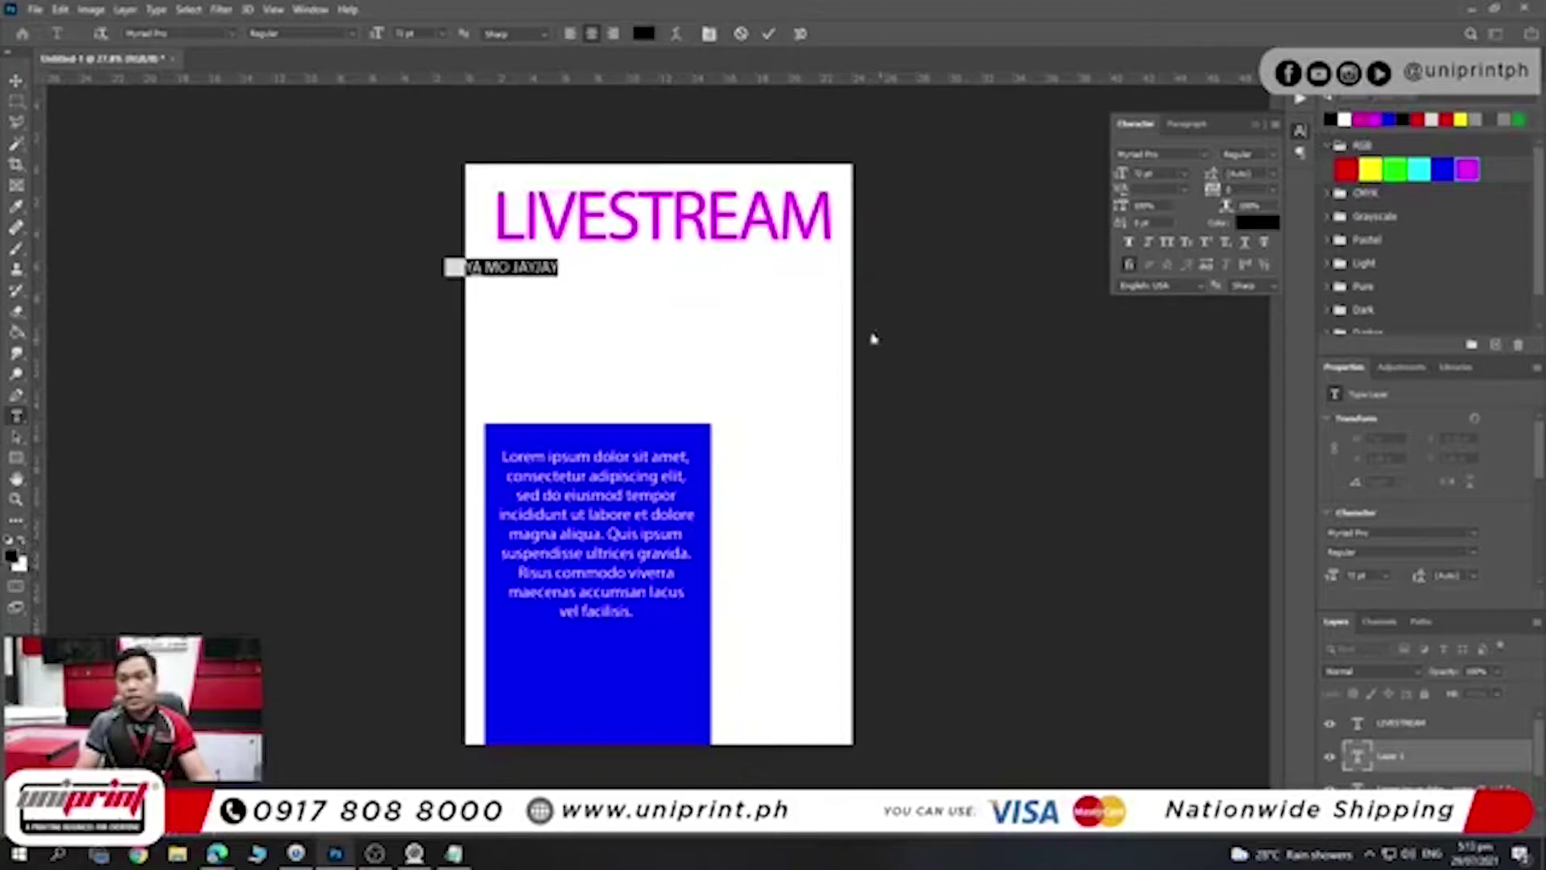
{"action": "key", "text": "ctrl+t"}
{"action": "left_click_drag", "start_coordinate": [525, 269], "coordinate": [689, 268]}
{"action": "key", "text": "Return"}
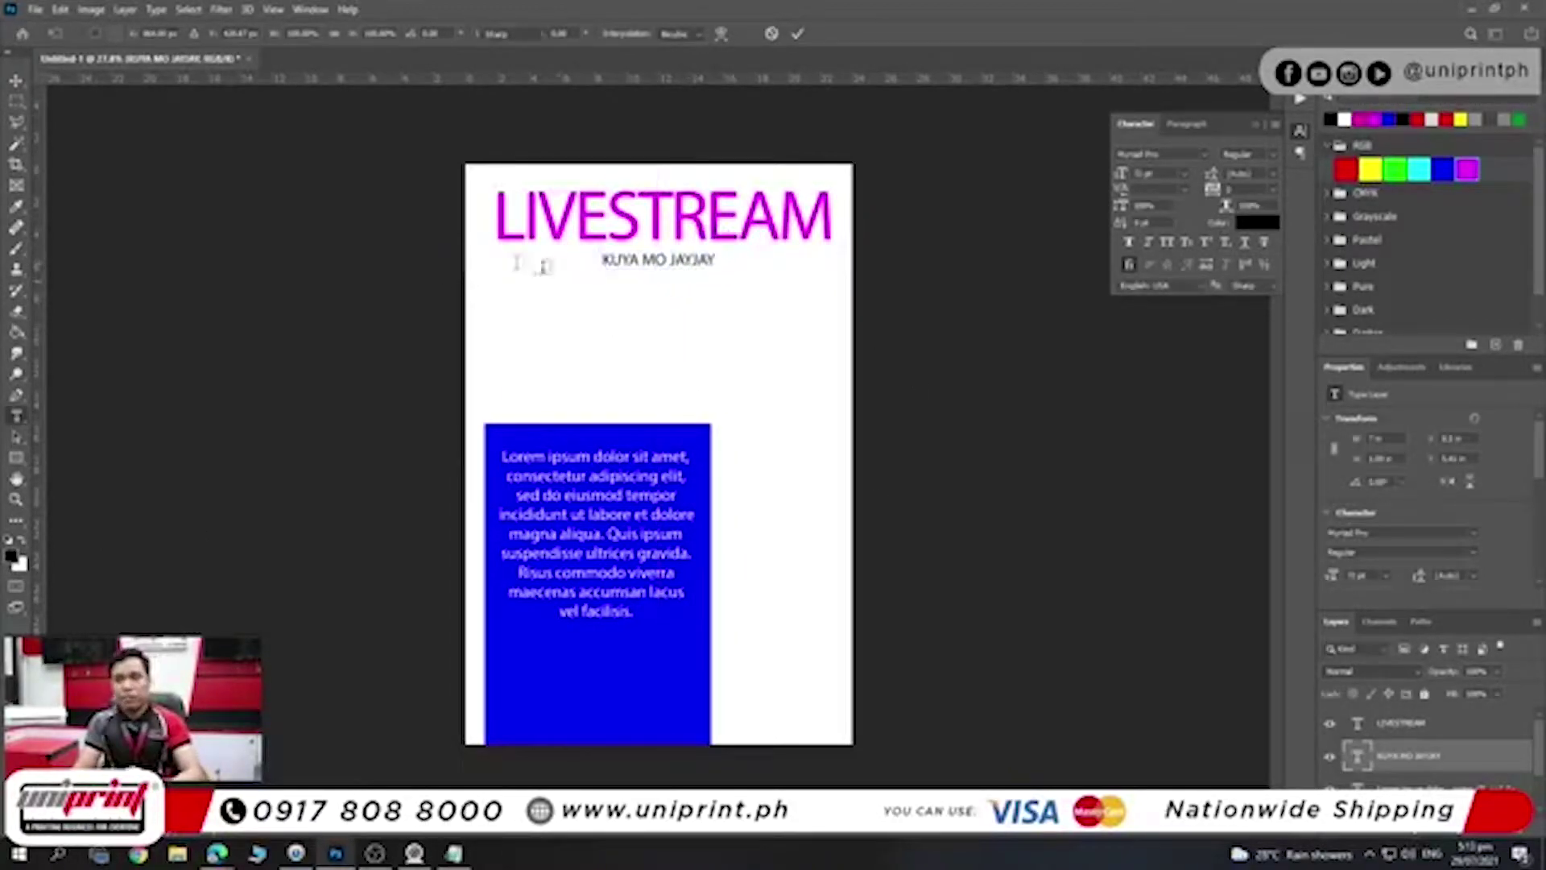
{"action": "left_click", "coordinate": [16, 80]}
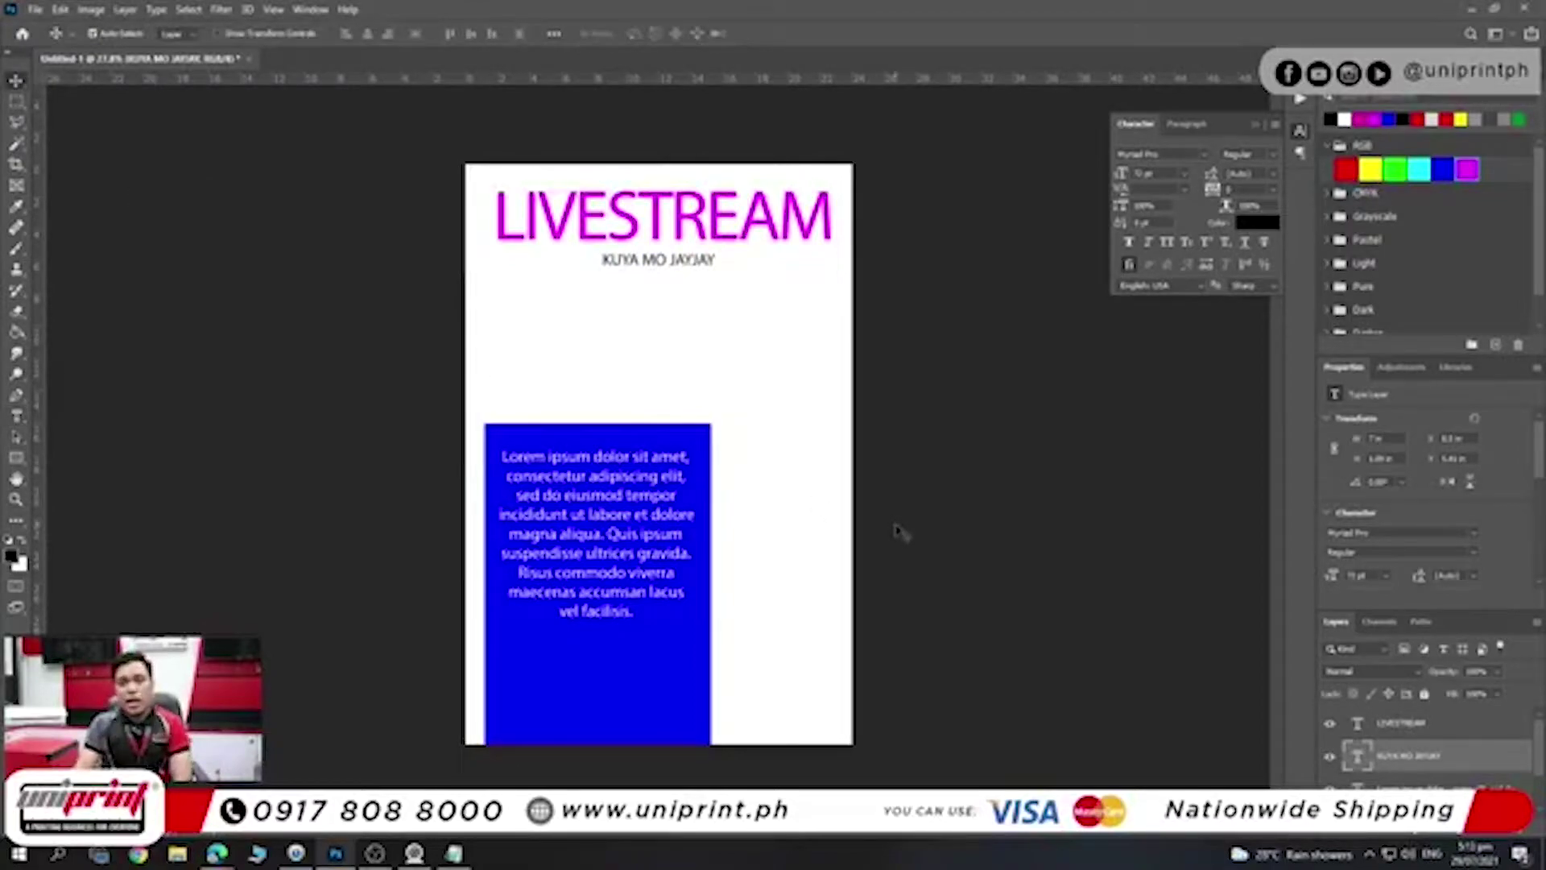
- Shift the blue box and Lorem ipsum text, then delete the Lorem ipsum layer
{"action": "mouse_move", "coordinate": [604, 592]}
{"action": "left_mouse_down"}
{"action": "mouse_move", "coordinate": [619, 479]}
{"action": "mouse_move", "coordinate": [606, 504]}
{"action": "left_mouse_up"}
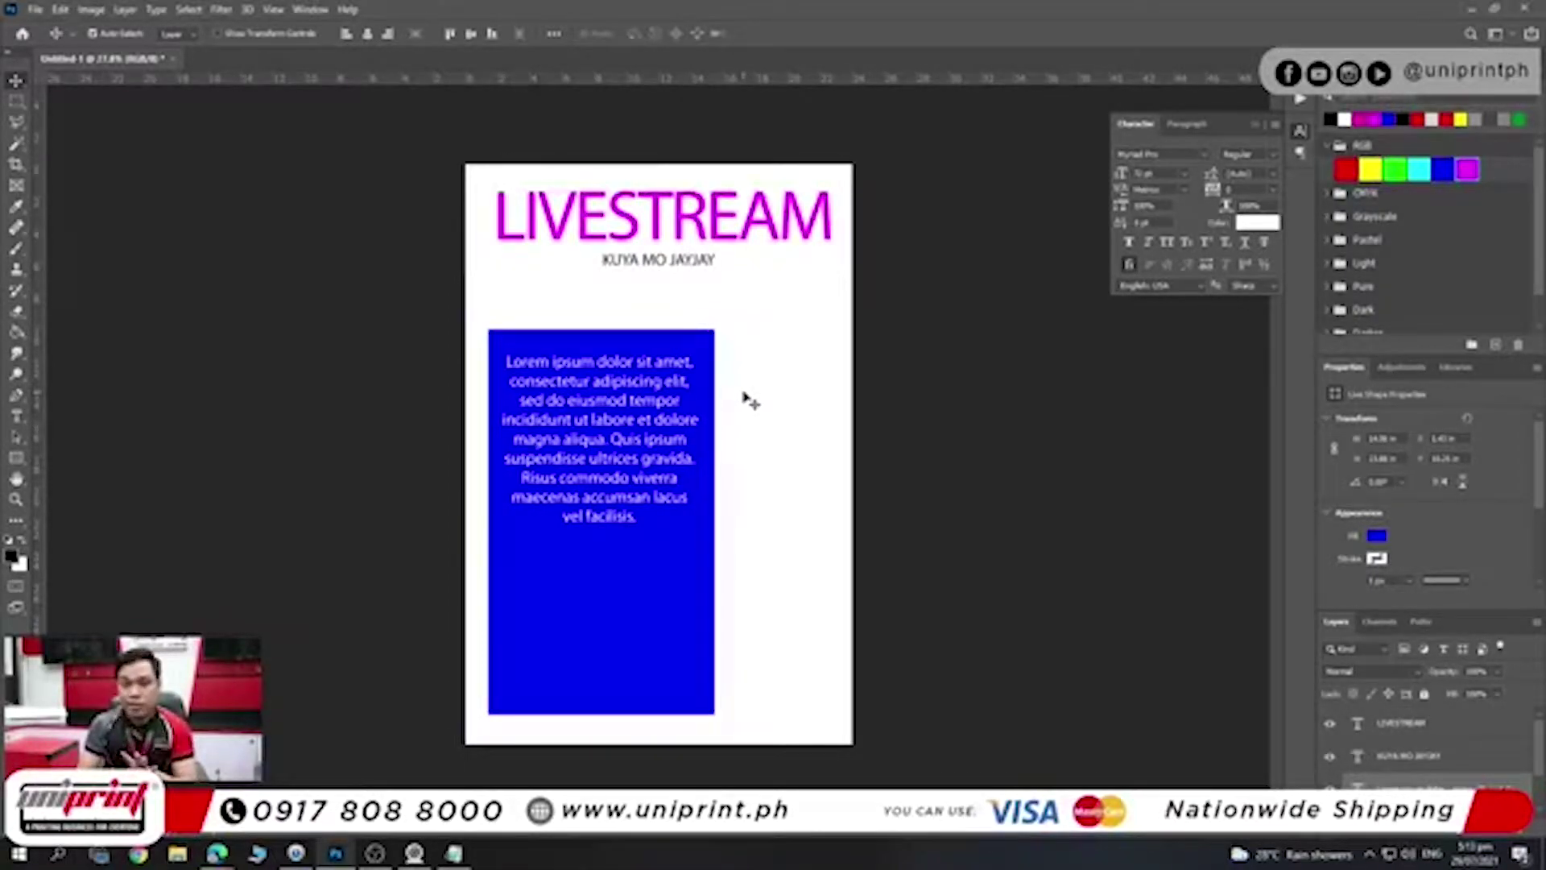
{"action": "mouse_move", "coordinate": [649, 416]}
{"action": "left_mouse_down"}
{"action": "mouse_move", "coordinate": [652, 389]}
{"action": "mouse_move", "coordinate": [672, 393]}
{"action": "left_mouse_up"}
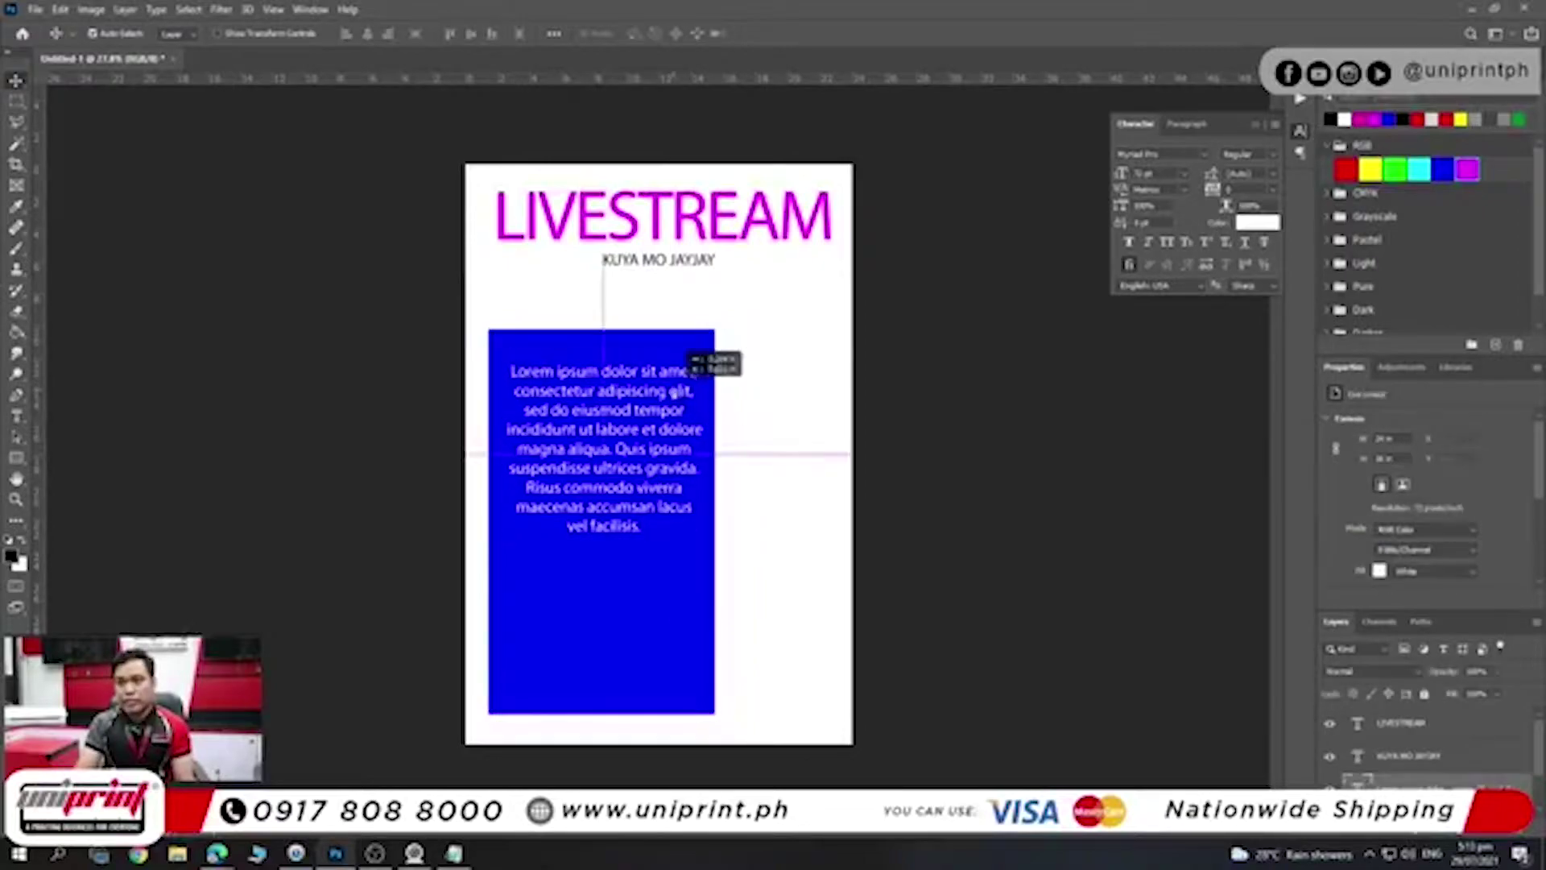
{"action": "key", "text": "Delete"}
- Move the subtitle lower and apply a Free Transform to it
{"action": "scroll", "coordinate": [662, 274], "scroll_direction": "up", "scroll_amount": 2}
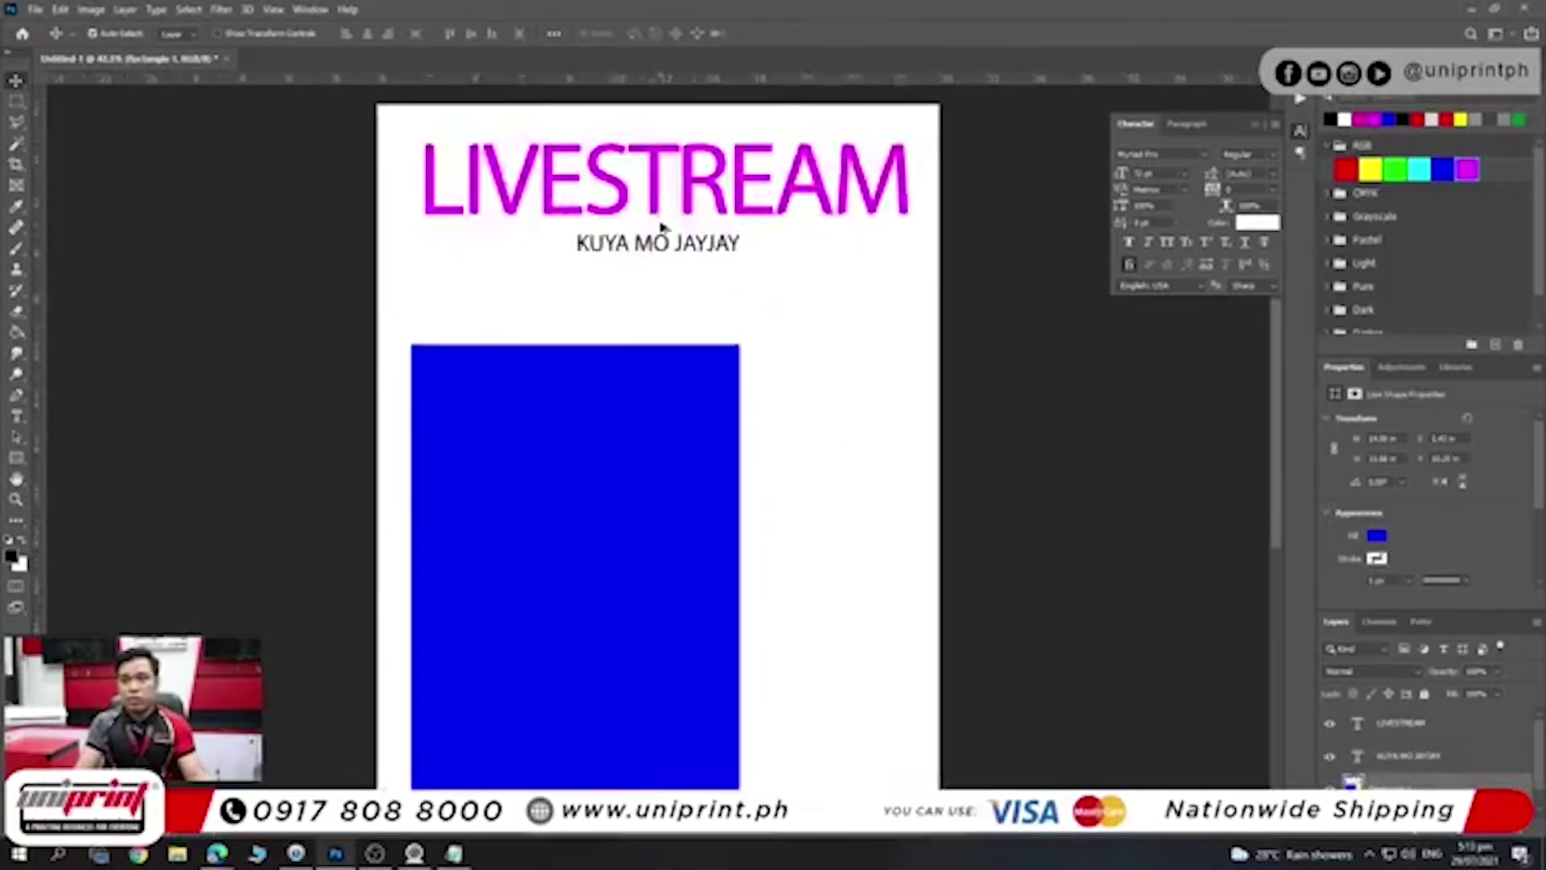
{"action": "scroll", "coordinate": [662, 227], "scroll_direction": "up", "scroll_amount": 2}
{"action": "scroll", "coordinate": [621, 335], "scroll_direction": "down", "scroll_amount": 3}
{"action": "mouse_move", "coordinate": [622, 318]}
{"action": "left_mouse_down"}
{"action": "mouse_move", "coordinate": [614, 363]}
{"action": "mouse_move", "coordinate": [625, 352]}
{"action": "left_mouse_up"}
{"action": "key", "text": "ctrl+t"}
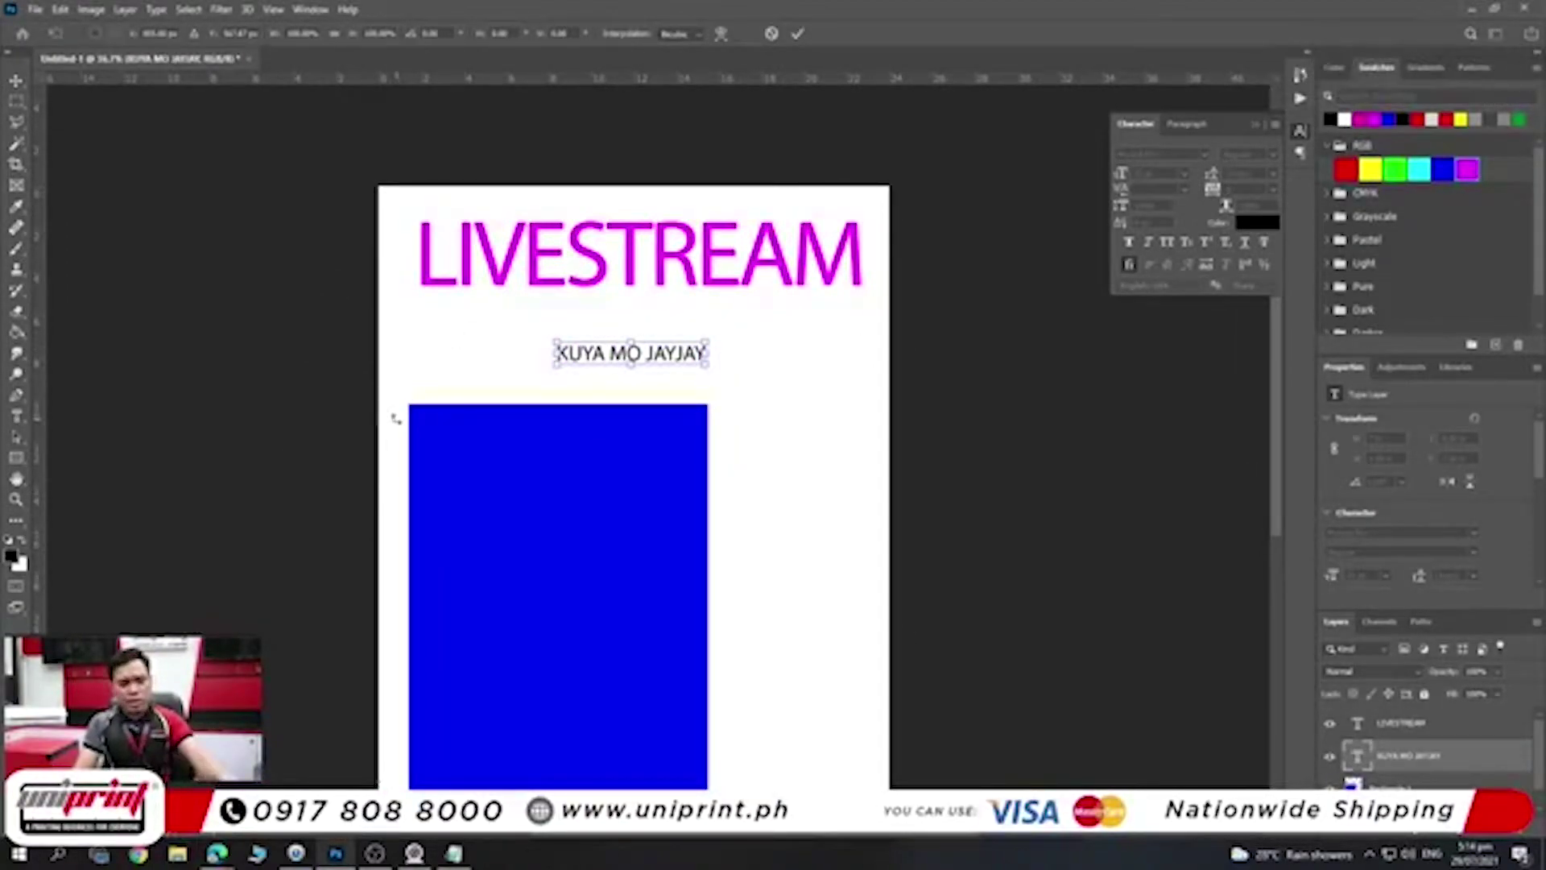
{"action": "key", "text": "Return"}
- Select the blue rectangle and delete it
{"action": "left_click", "coordinate": [597, 439]}
{"action": "left_click_drag", "start_coordinate": [604, 507], "coordinate": [642, 392]}
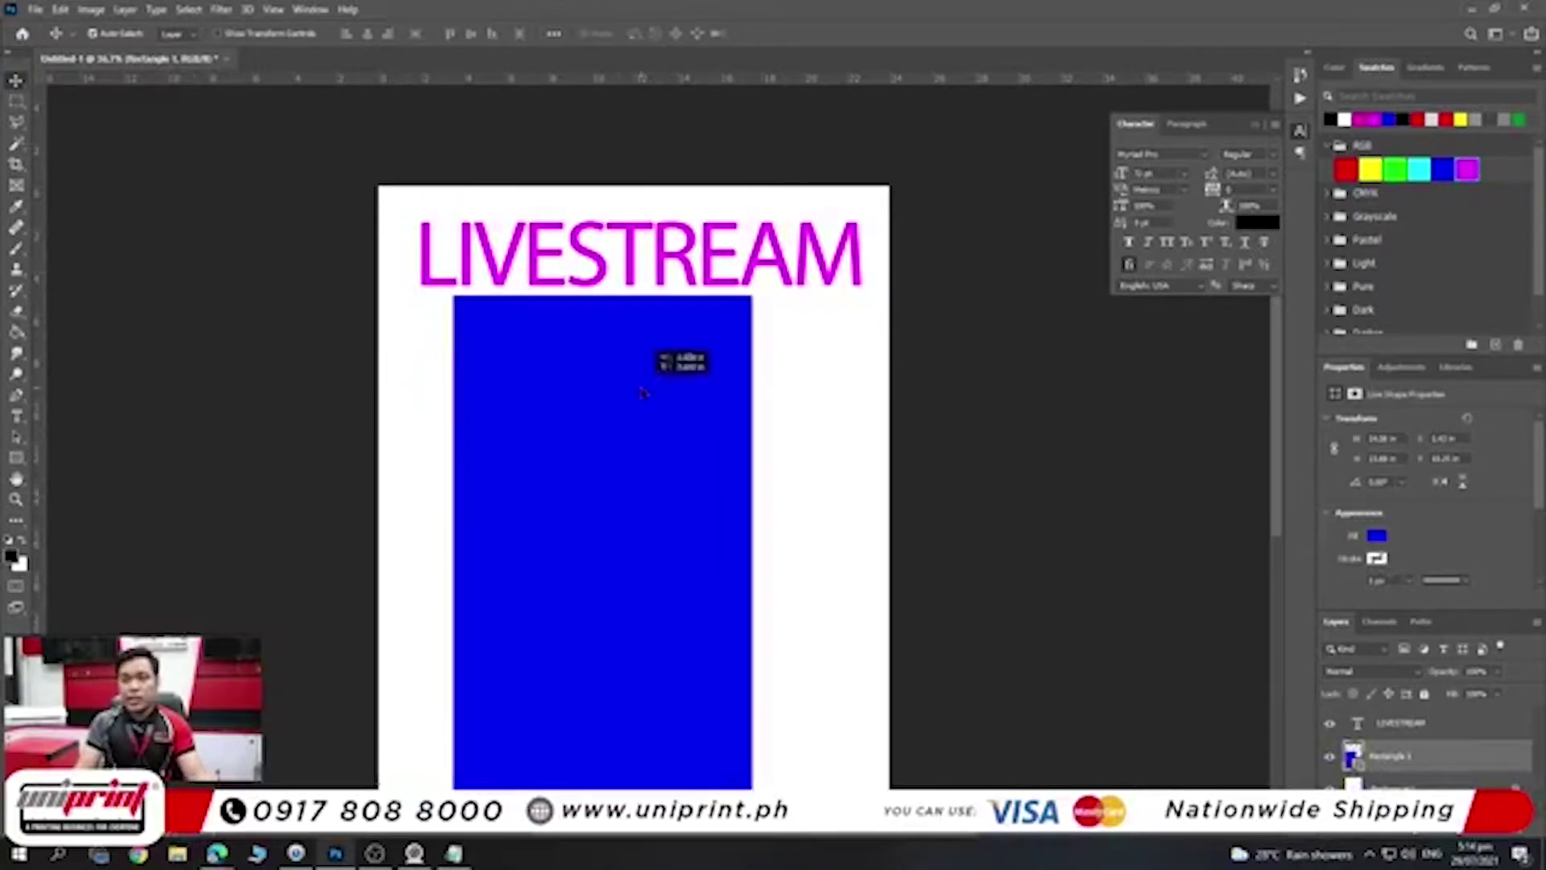
{"action": "key", "text": "Delete"}
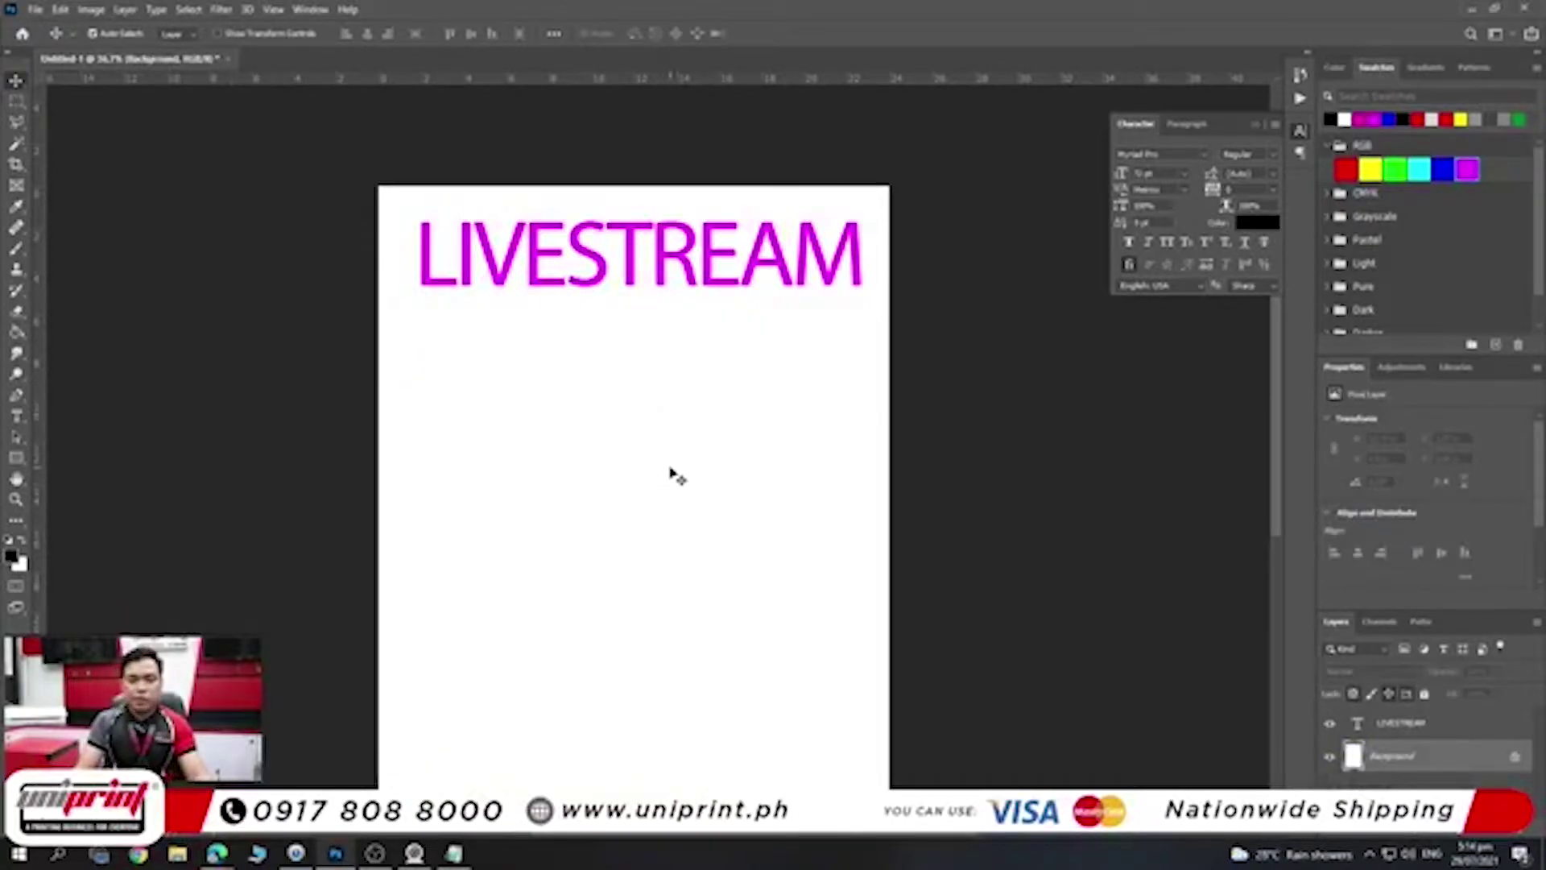
{"action": "key", "text": "ctrl+minus"}
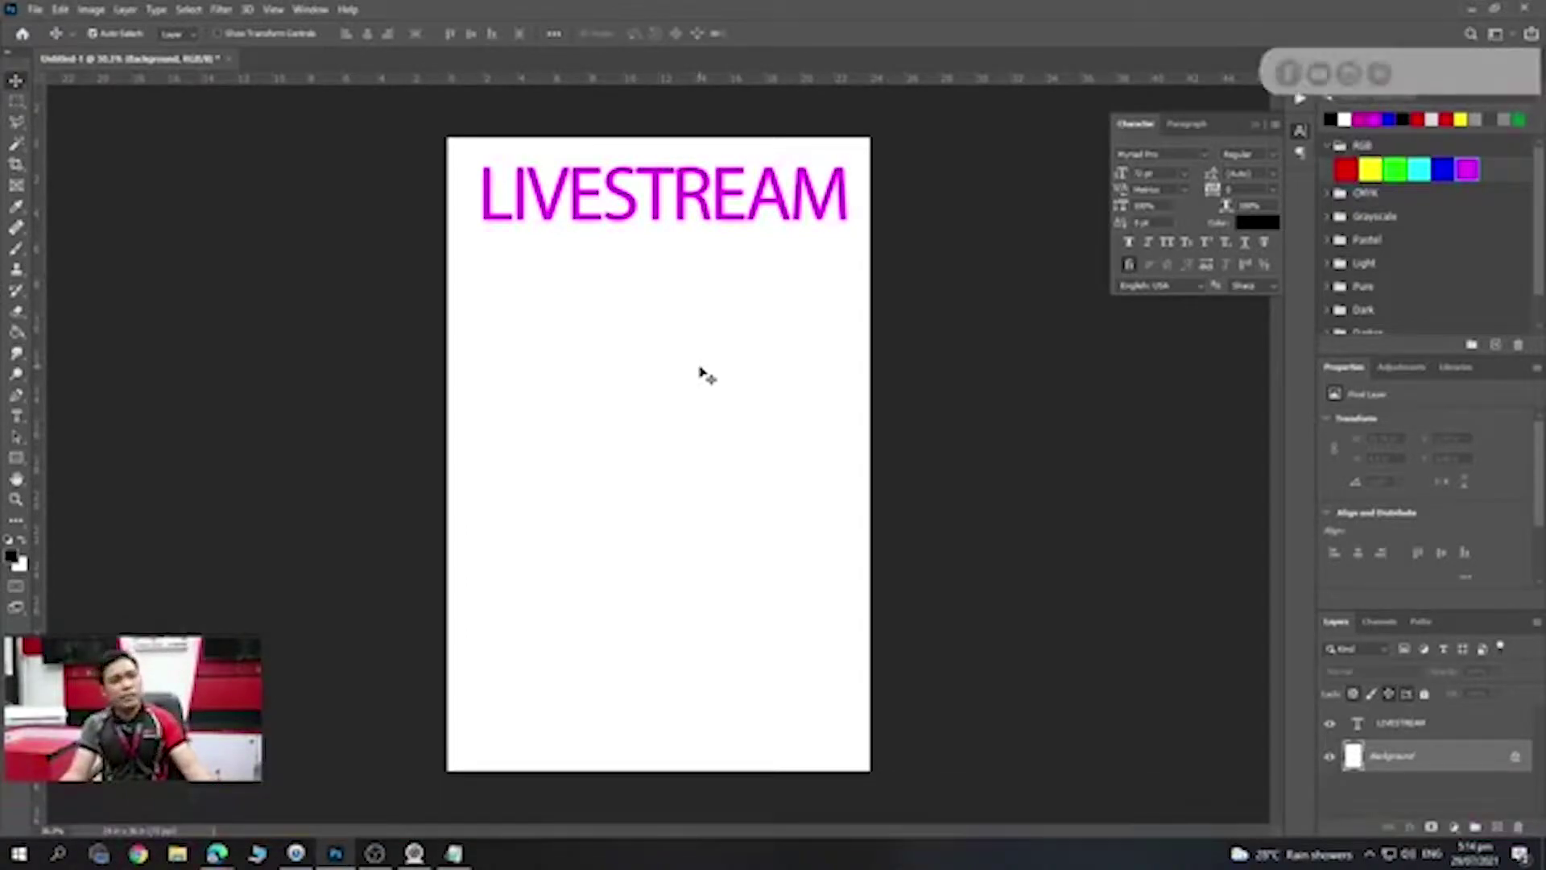
{"action": "scroll", "coordinate": [716, 371], "scroll_direction": "up", "scroll_amount": 2}
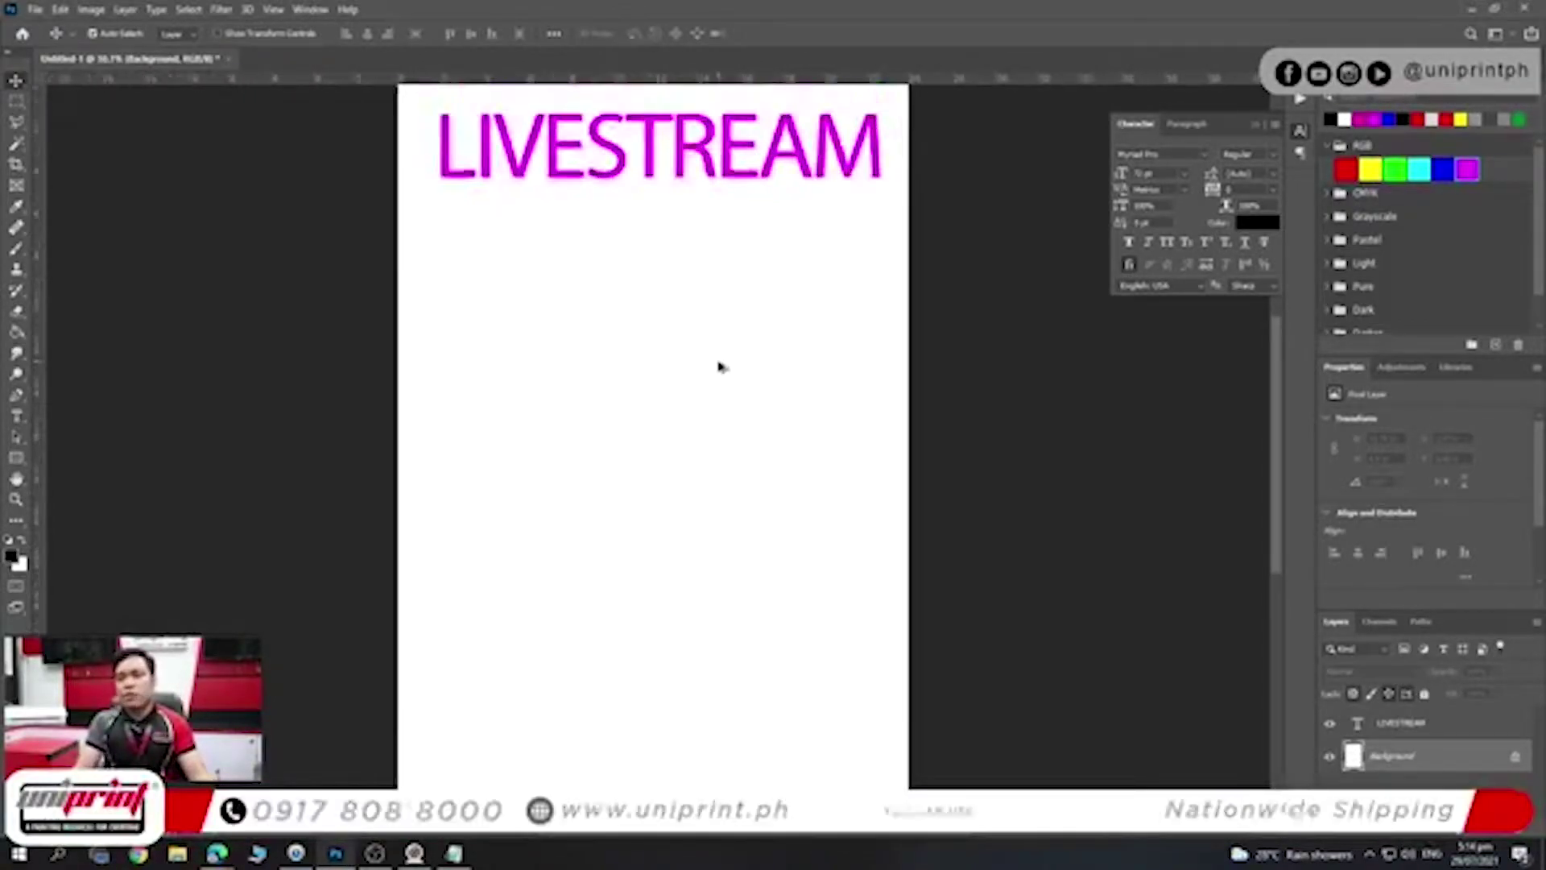
{"action": "scroll", "coordinate": [719, 367], "scroll_direction": "down", "scroll_amount": 1}
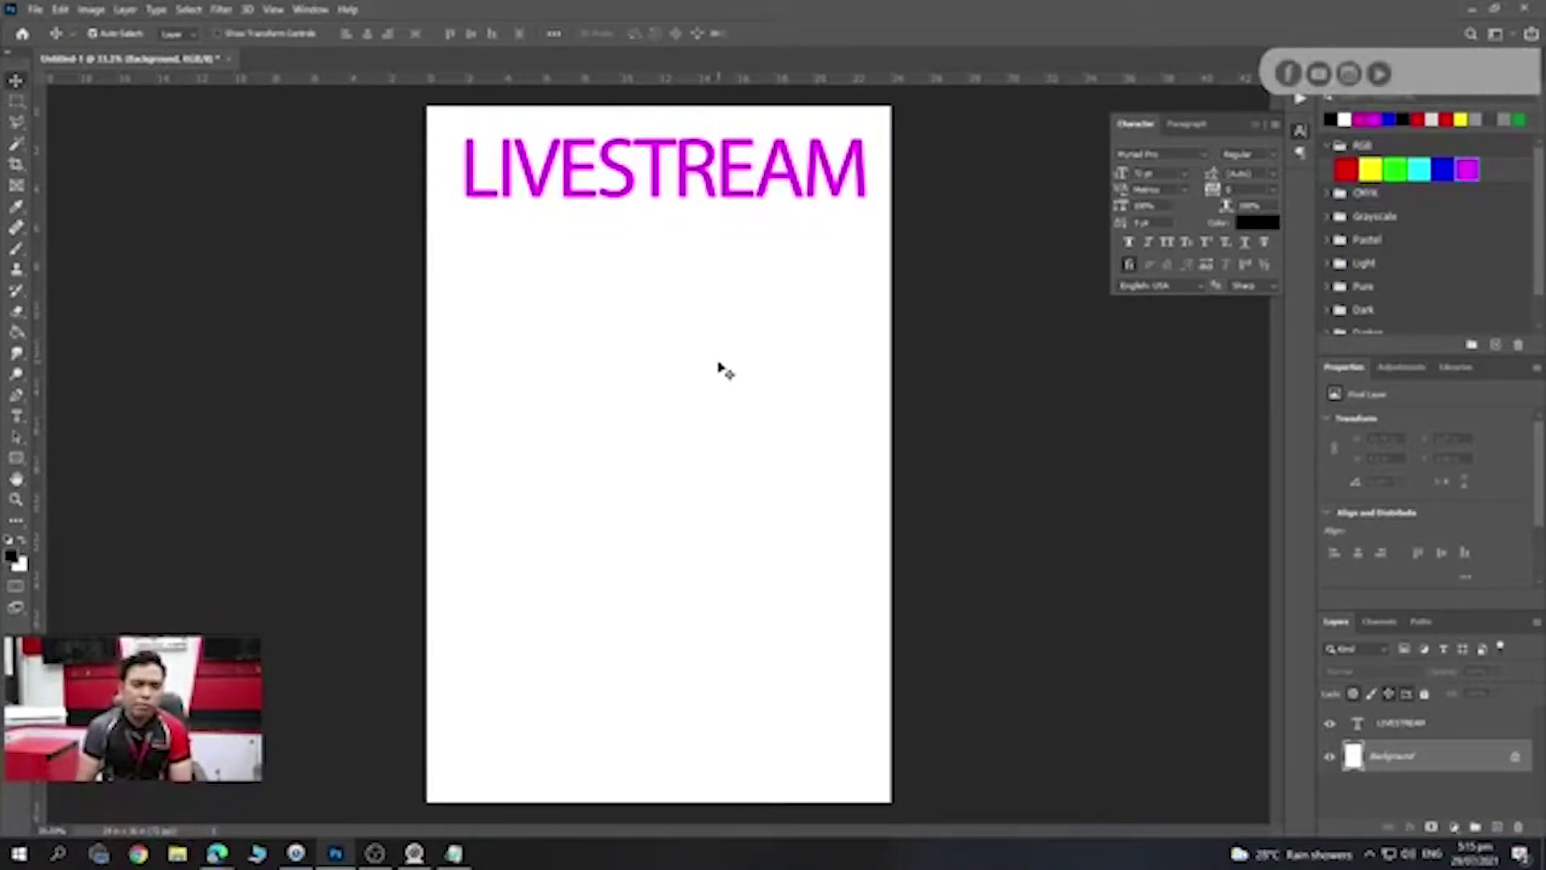
- Squash LIVESTREAM vertically and return it to the top of the page
{"action": "mouse_move", "coordinate": [551, 187]}
{"action": "left_mouse_down"}
{"action": "mouse_move", "coordinate": [541, 415]}
{"action": "mouse_move", "coordinate": [541, 205]}
{"action": "left_mouse_up"}
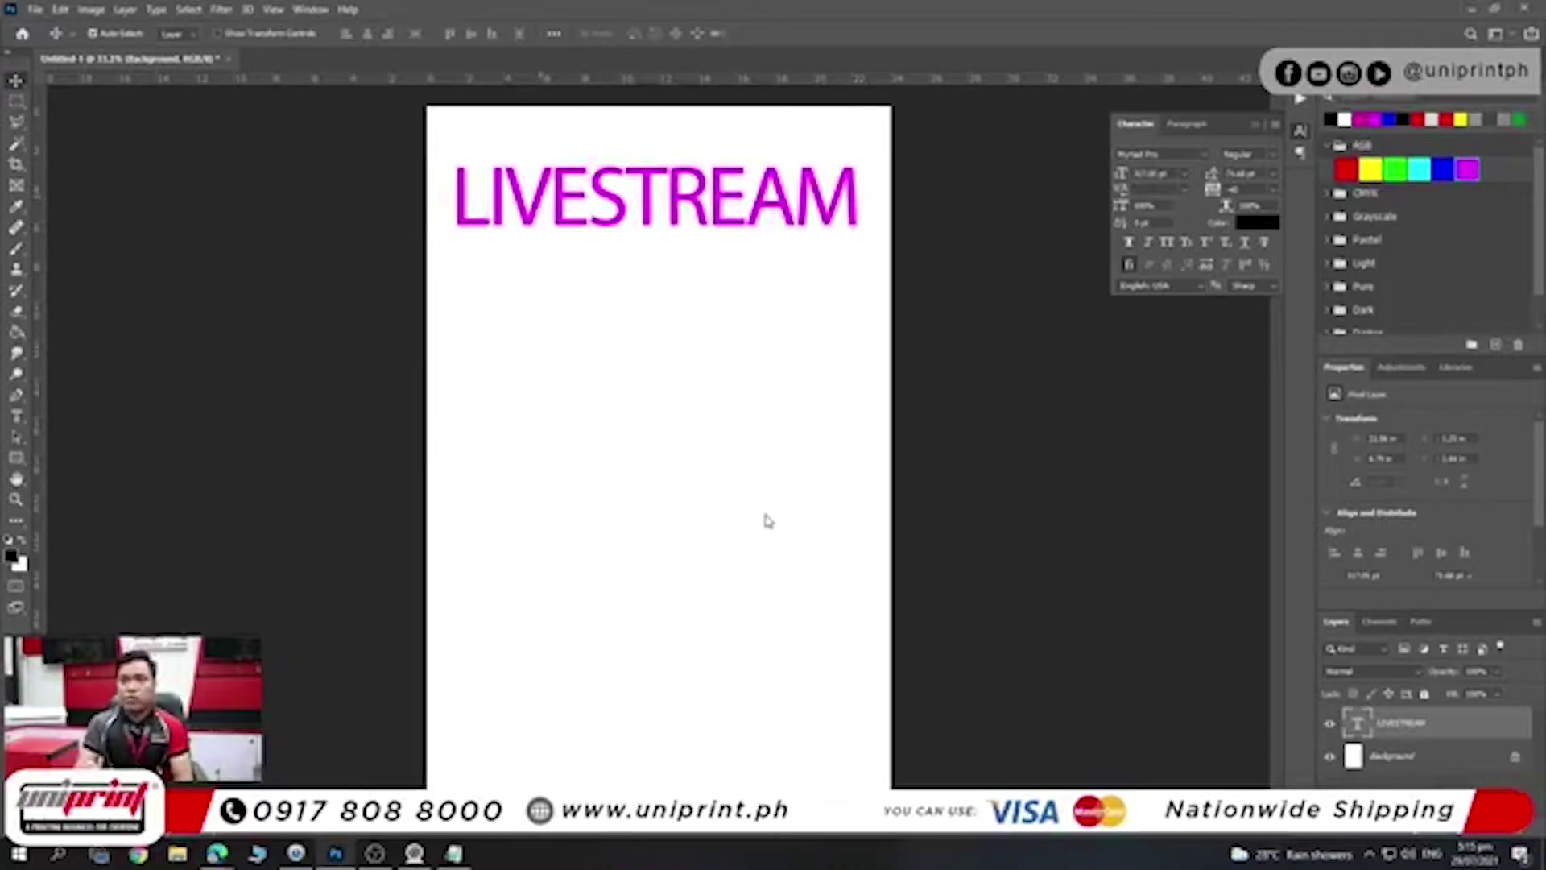
{"action": "key", "text": "ctrl+t"}
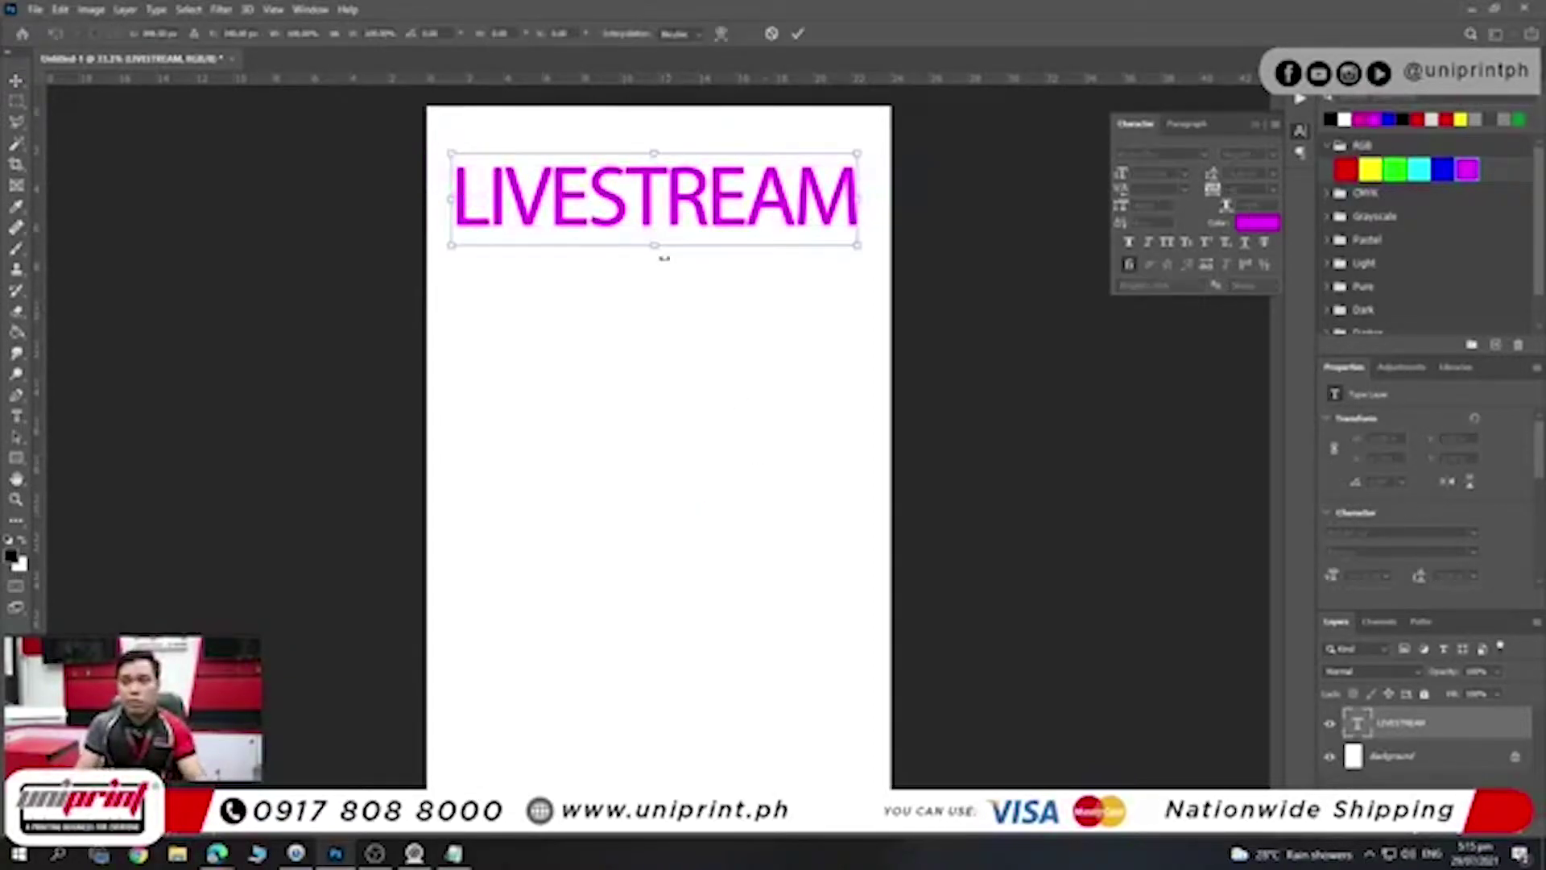
{"action": "mouse_move", "coordinate": [654, 244]}
{"action": "left_mouse_down"}
{"action": "mouse_move", "coordinate": [654, 207]}
{"action": "mouse_move", "coordinate": [689, 415]}
{"action": "left_mouse_up"}
{"action": "key", "text": "Return"}
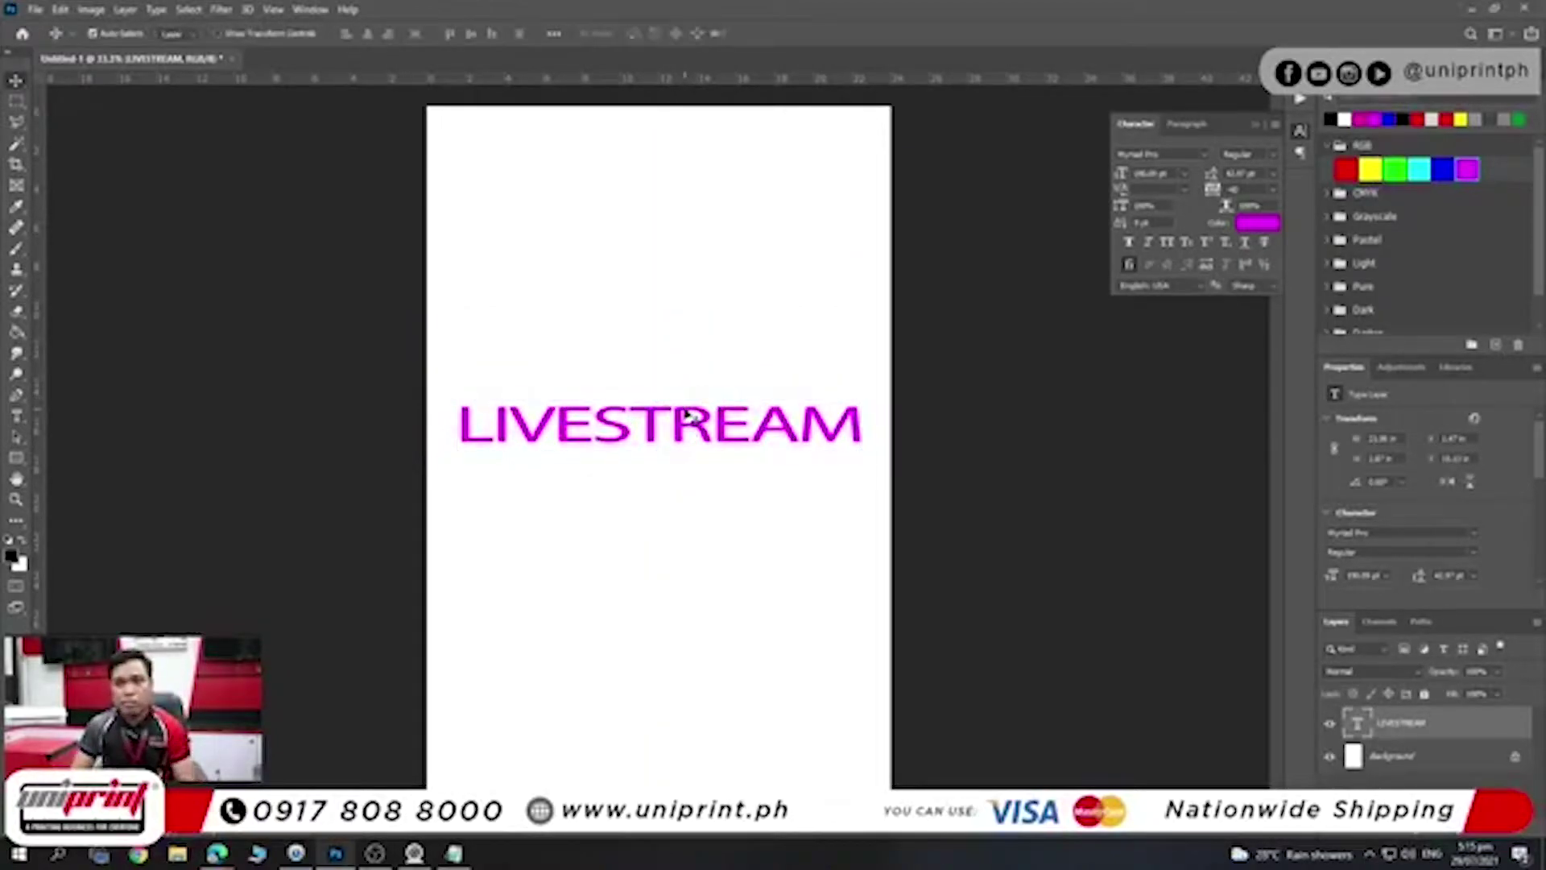
{"action": "mouse_move", "coordinate": [689, 415]}
{"action": "left_mouse_down"}
{"action": "mouse_move", "coordinate": [689, 153]}
{"action": "mouse_move", "coordinate": [660, 179]}
{"action": "left_mouse_up"}
{"action": "key", "text": "ctrl+t"}
{"action": "key", "text": "Return"}
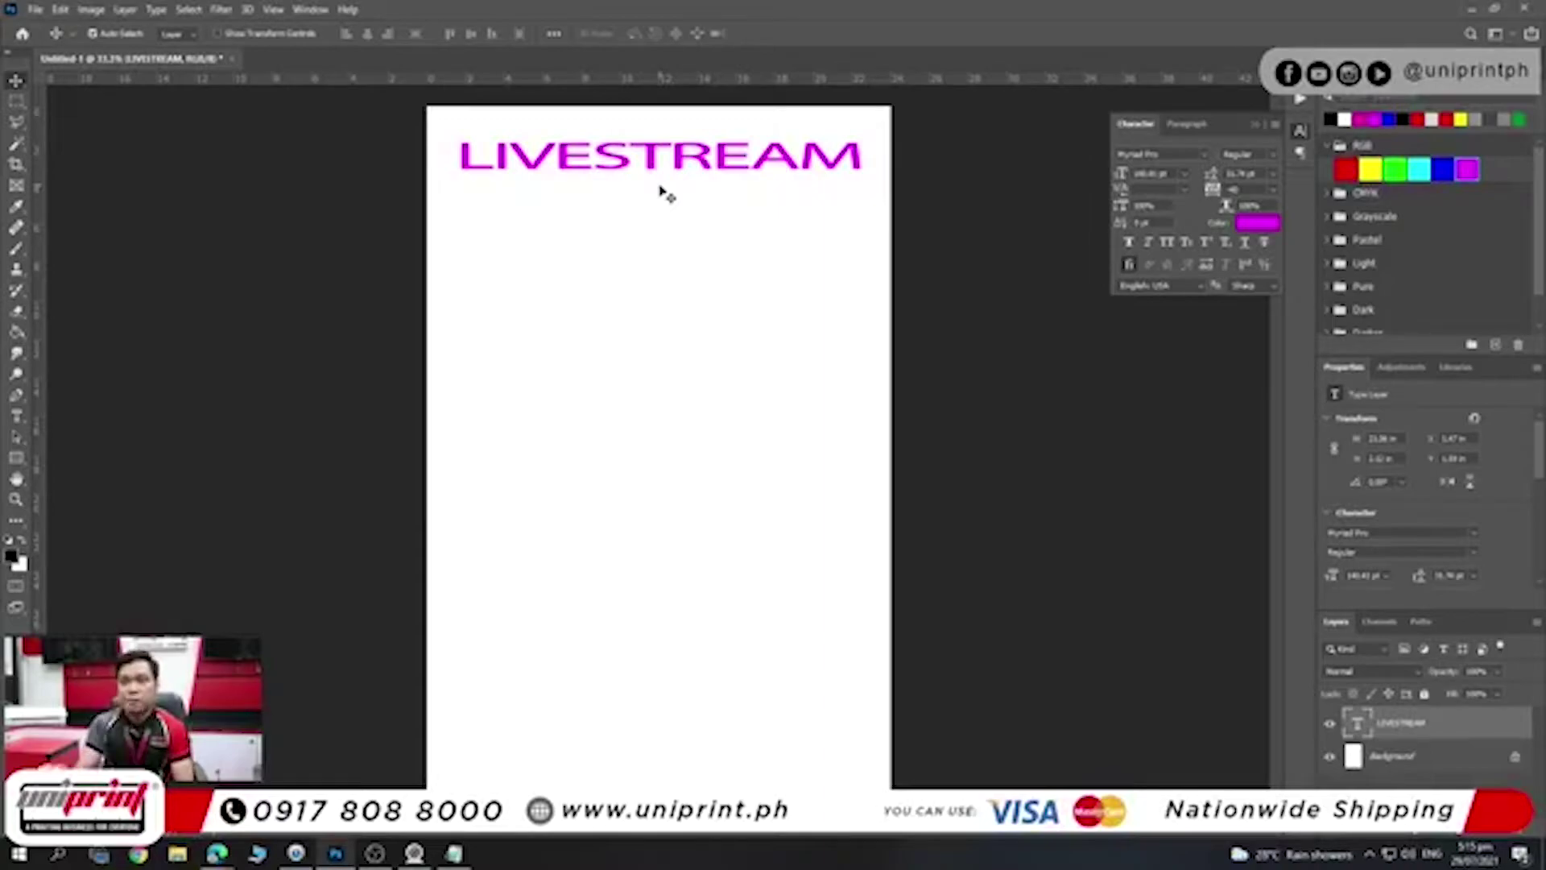
- Scale LIVESTREAM to span nearly the full page width at the top
{"action": "mouse_move", "coordinate": [707, 208]}
{"action": "left_mouse_down"}
{"action": "mouse_move", "coordinate": [745, 516]}
{"action": "mouse_move", "coordinate": [736, 408]}
{"action": "left_mouse_up"}
{"action": "key", "text": "ctrl+t"}
{"action": "left_click_drag", "start_coordinate": [866, 234], "coordinate": [832, 269]}
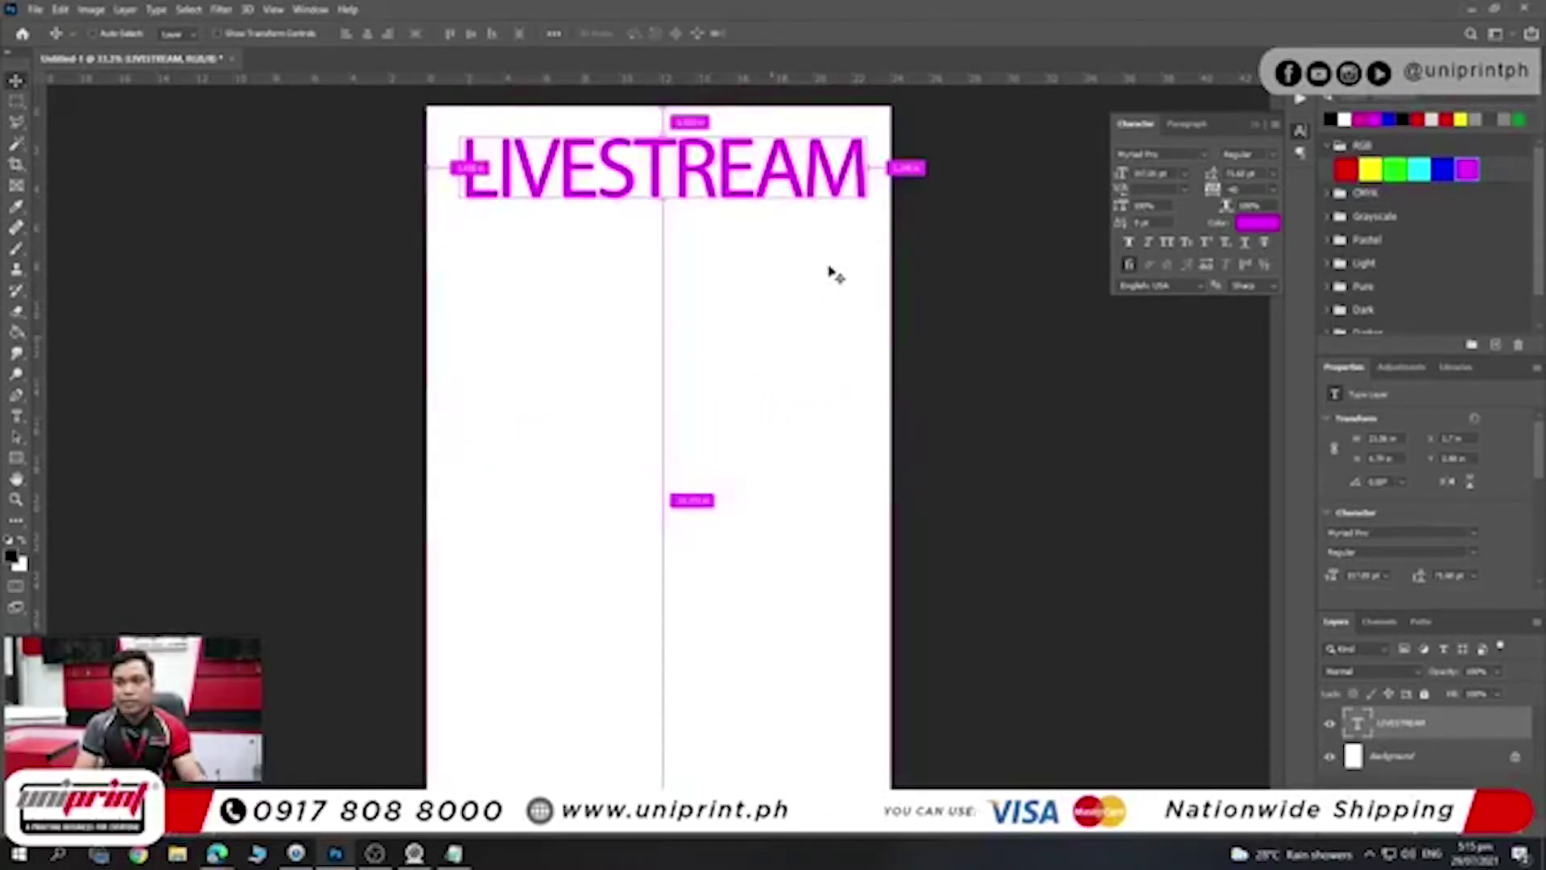
{"action": "mouse_move", "coordinate": [803, 186]}
{"action": "left_mouse_down"}
{"action": "mouse_move", "coordinate": [644, 403]}
{"action": "mouse_move", "coordinate": [812, 494]}
{"action": "mouse_move", "coordinate": [552, 403]}
{"action": "mouse_move", "coordinate": [620, 287]}
{"action": "mouse_move", "coordinate": [745, 190]}
{"action": "mouse_move", "coordinate": [941, 243]}
{"action": "left_mouse_up"}
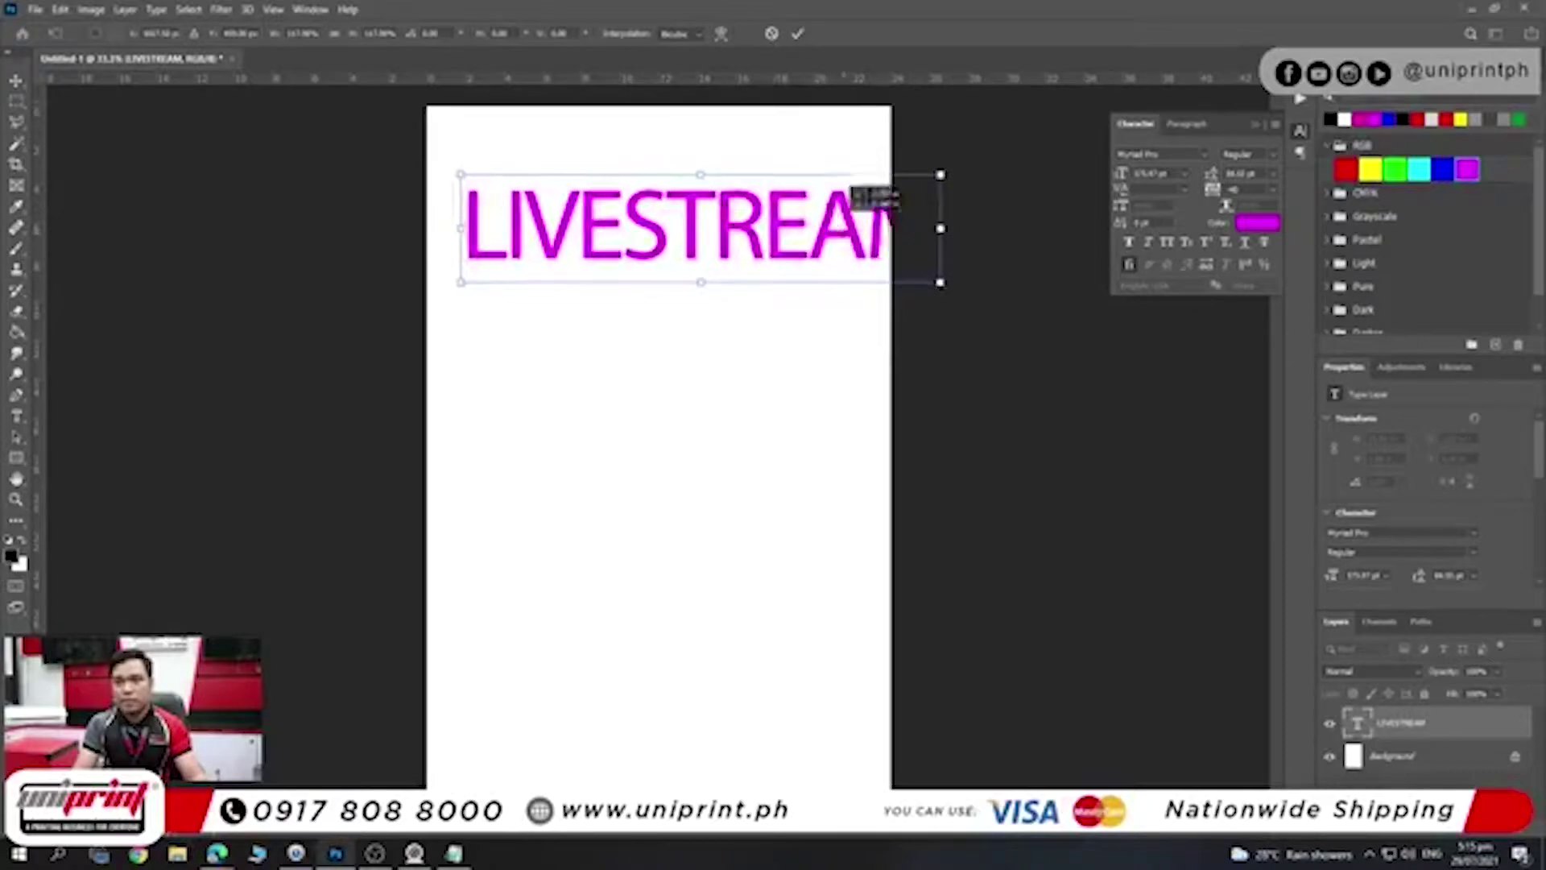
{"action": "left_click_drag", "start_coordinate": [940, 243], "coordinate": [889, 211]}
{"action": "key", "text": "Return"}
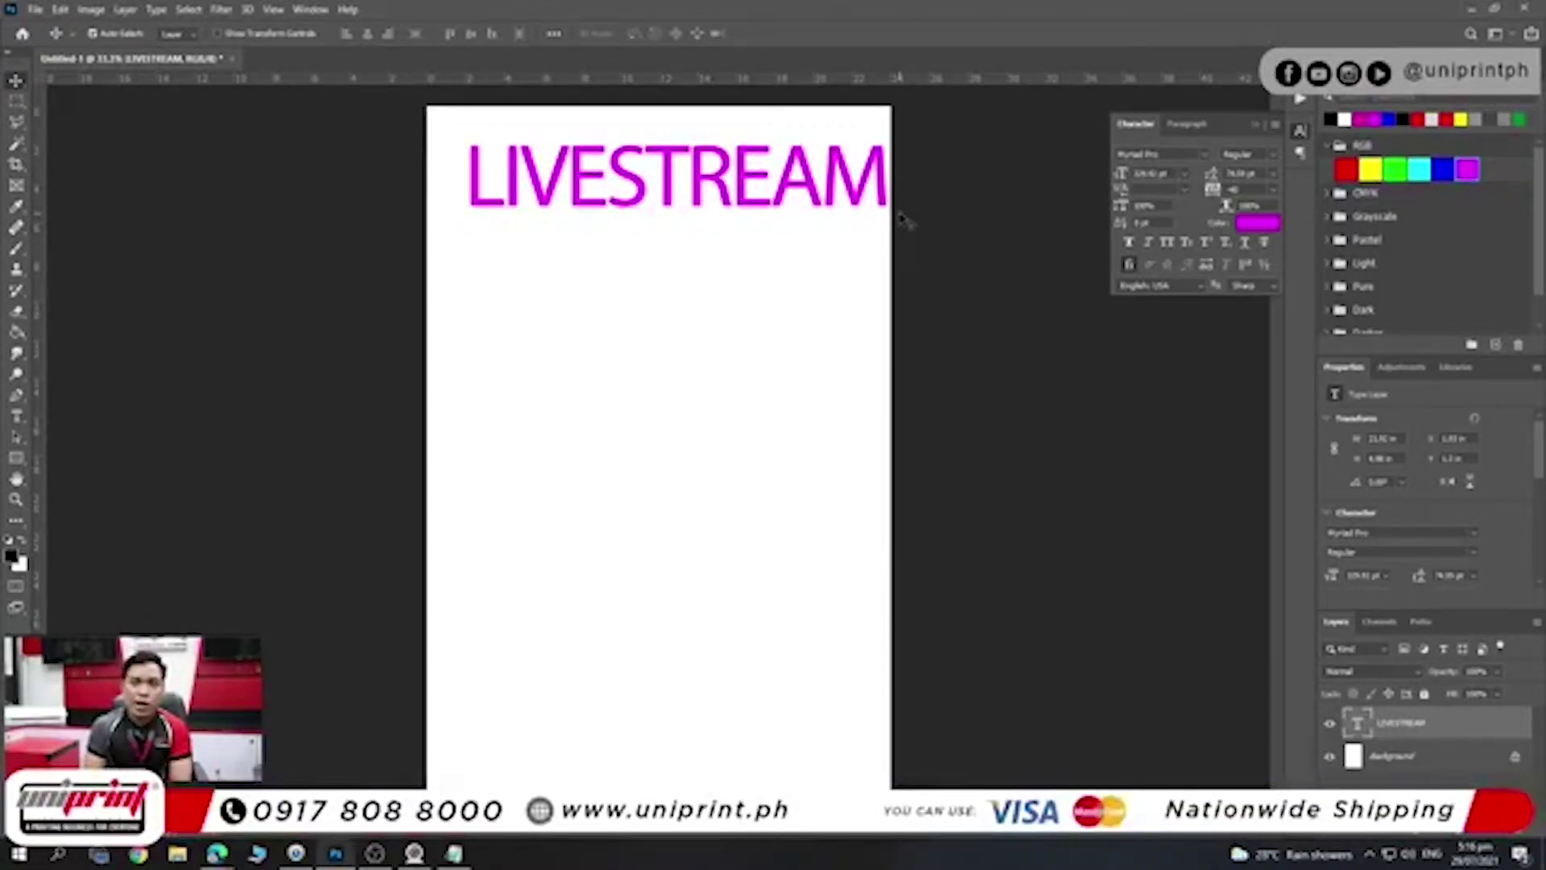
- Add a new text line reading COOPER BLACK below the LIVESTREAM title
{"action": "left_click", "coordinate": [16, 415]}
{"action": "left_click", "coordinate": [523, 351]}
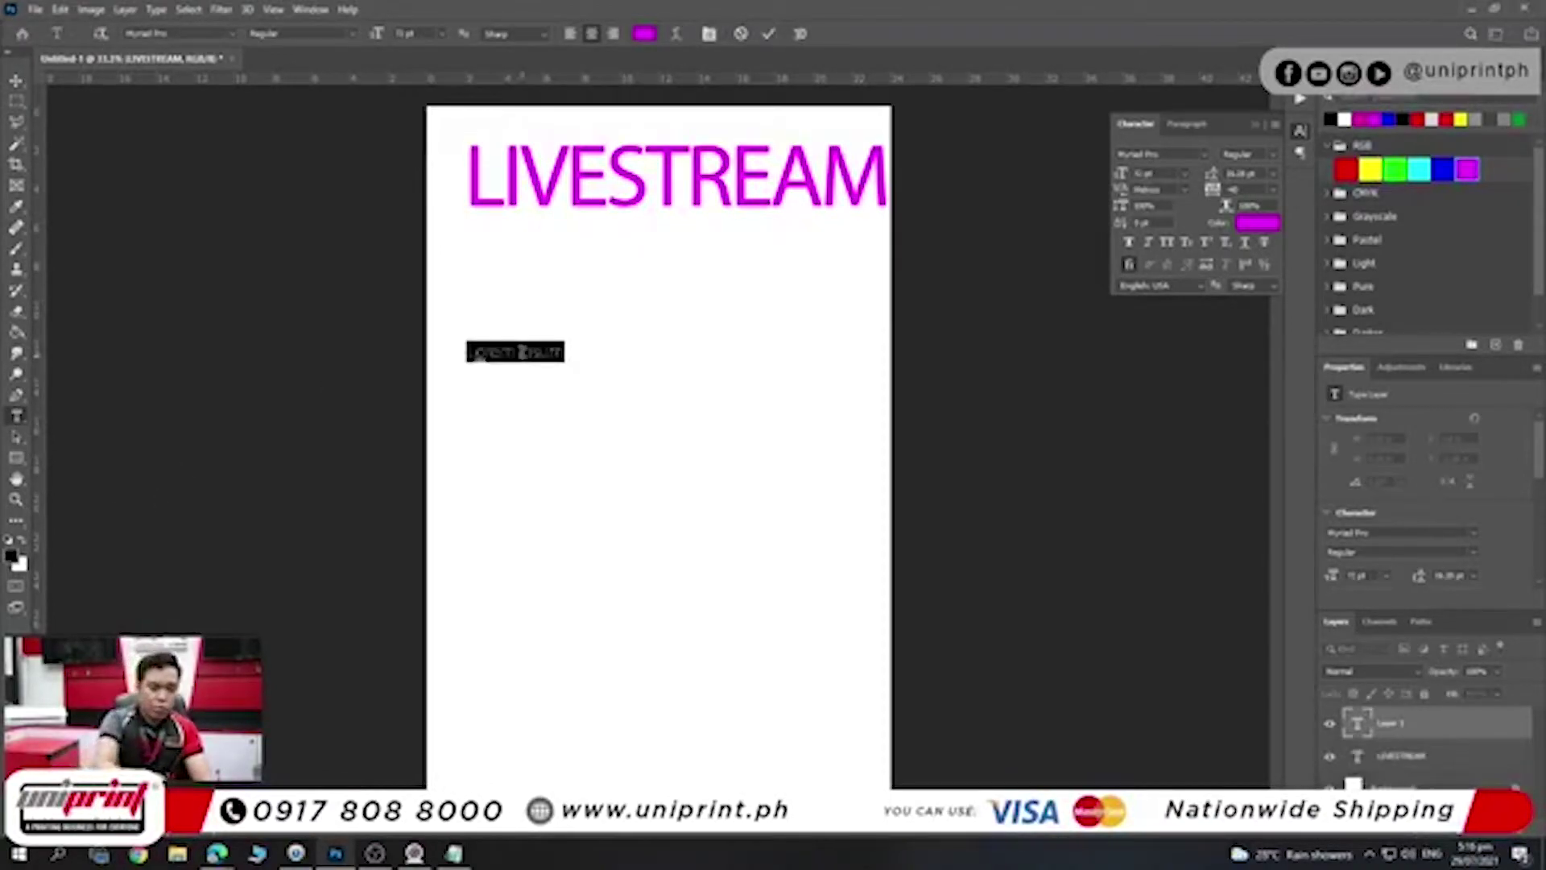
{"action": "type", "text": "Conta"}
{"action": "key", "text": "BackSpace"}
{"action": "key", "text": "BackSpace"}
{"action": "key", "text": "BackSpace"}
{"action": "type", "text": "OPER B"}
{"action": "type", "text": "LACK"}
- Set the new text in the Cooper Black font and scale it up greatly
{"action": "key", "text": "ctrl+a"}
{"action": "left_click", "coordinate": [195, 33]}
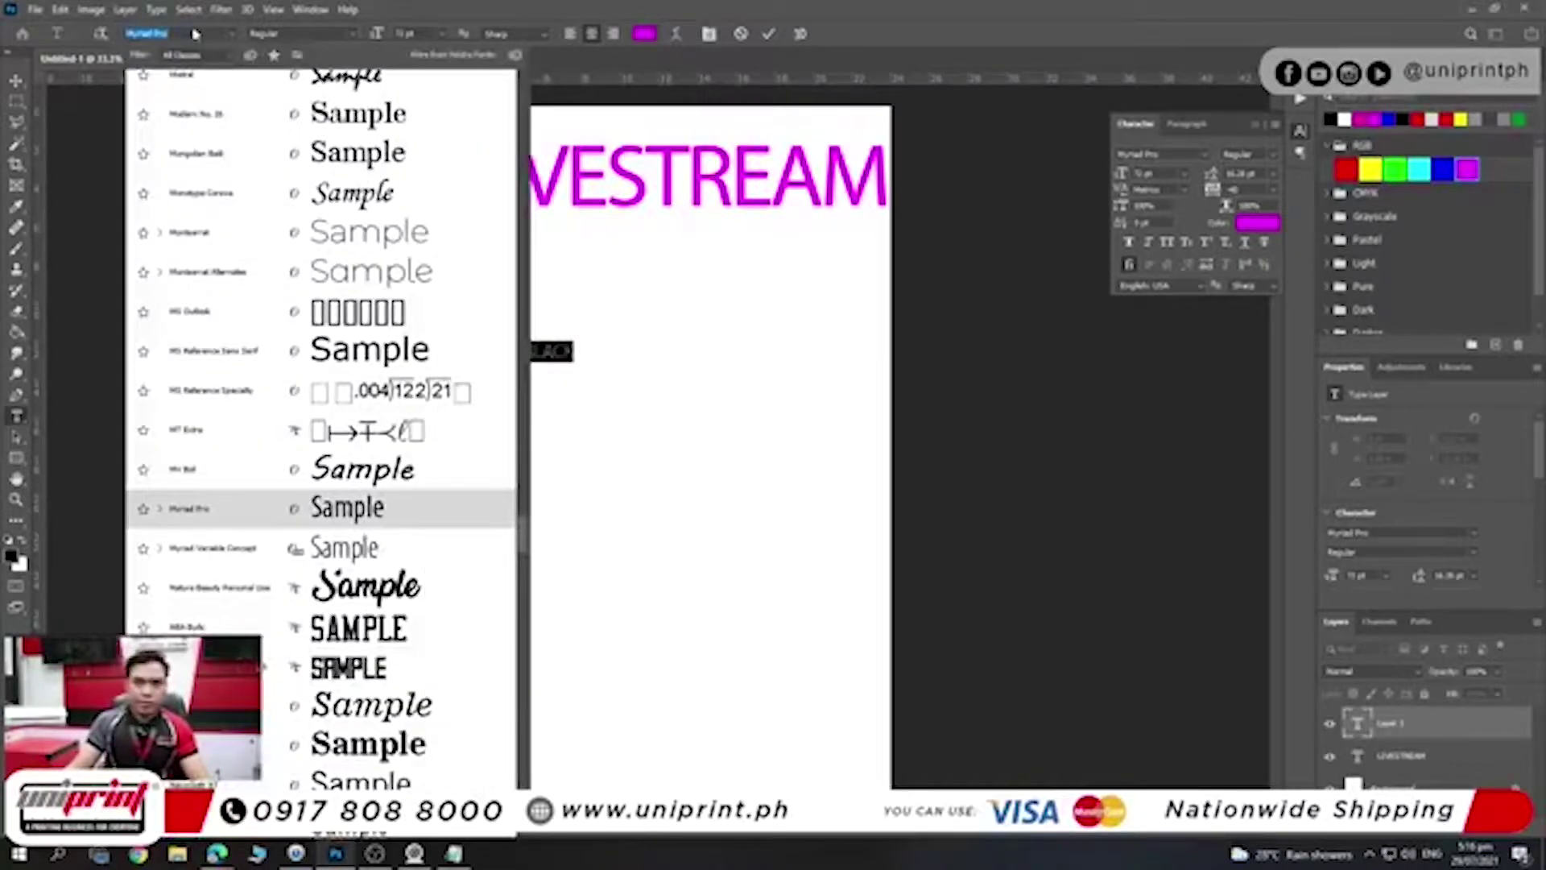
{"action": "type", "text": "coo"}
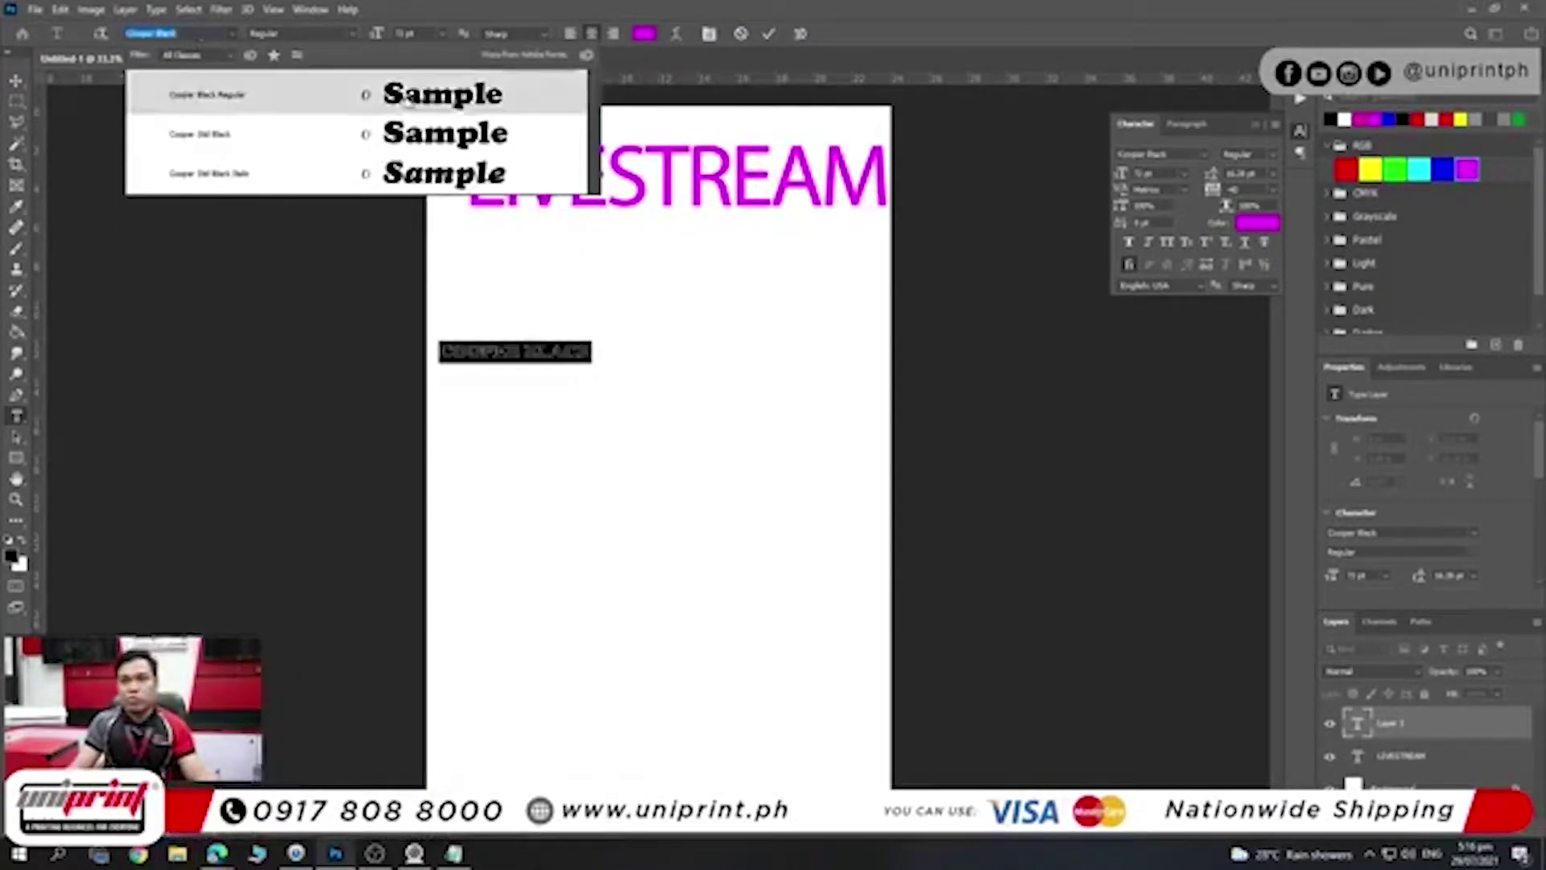
{"action": "key", "text": "Return"}
{"action": "key", "text": "ctrl+Return"}
{"action": "key", "text": "ctrl+t"}
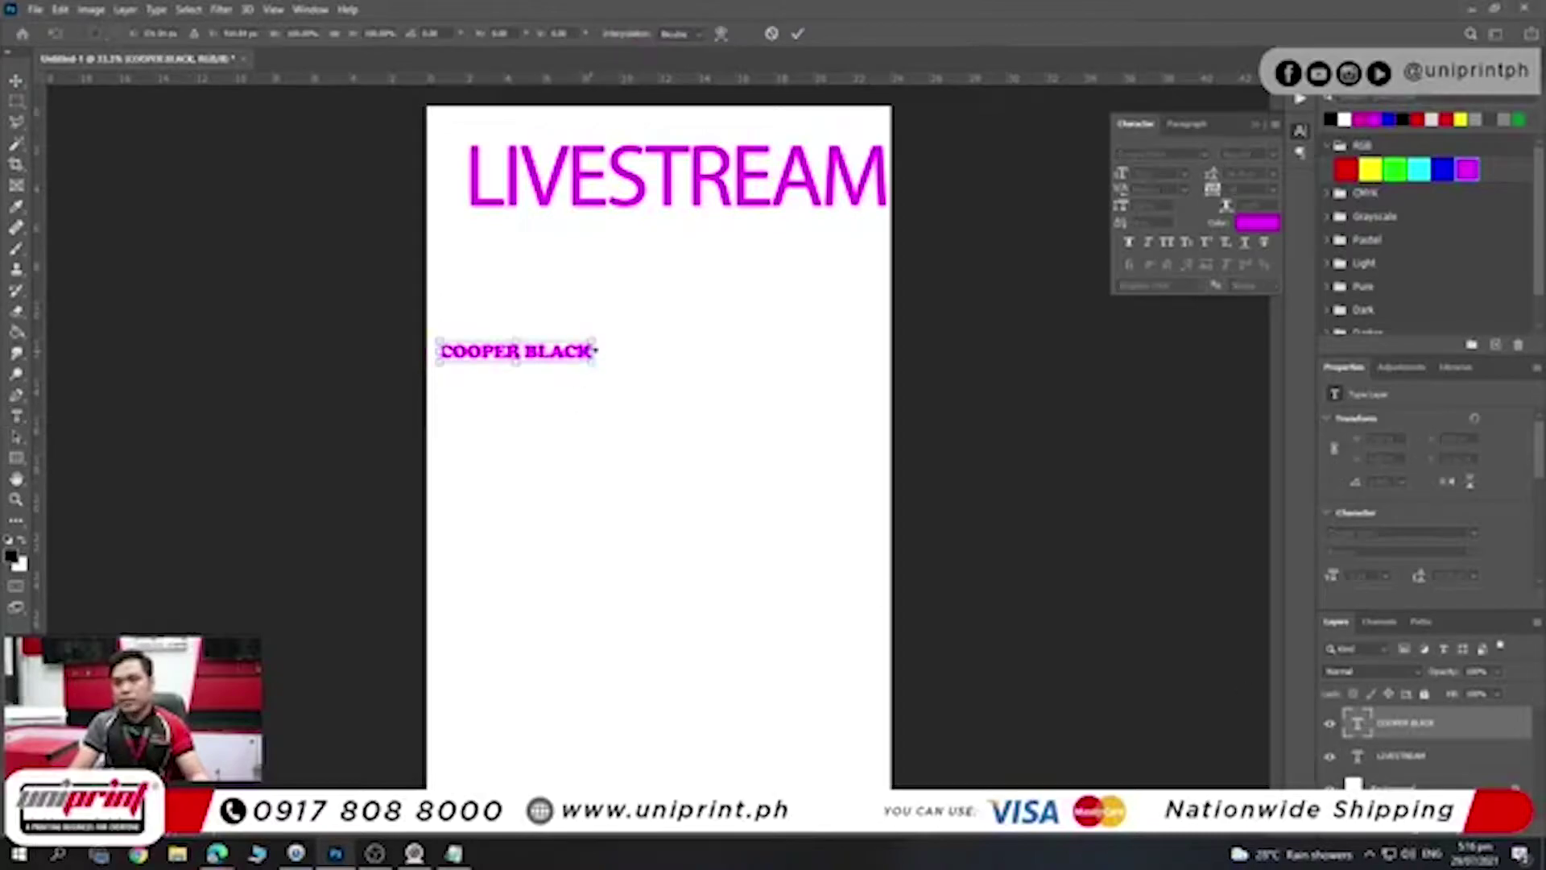
{"action": "left_click_drag", "start_coordinate": [593, 342], "coordinate": [838, 241]}
- Confirm the enlarged text and swap the positions of COOPER BLACK and LIVESTREAM
{"action": "key", "text": "Return"}
{"action": "left_click", "coordinate": [16, 82]}
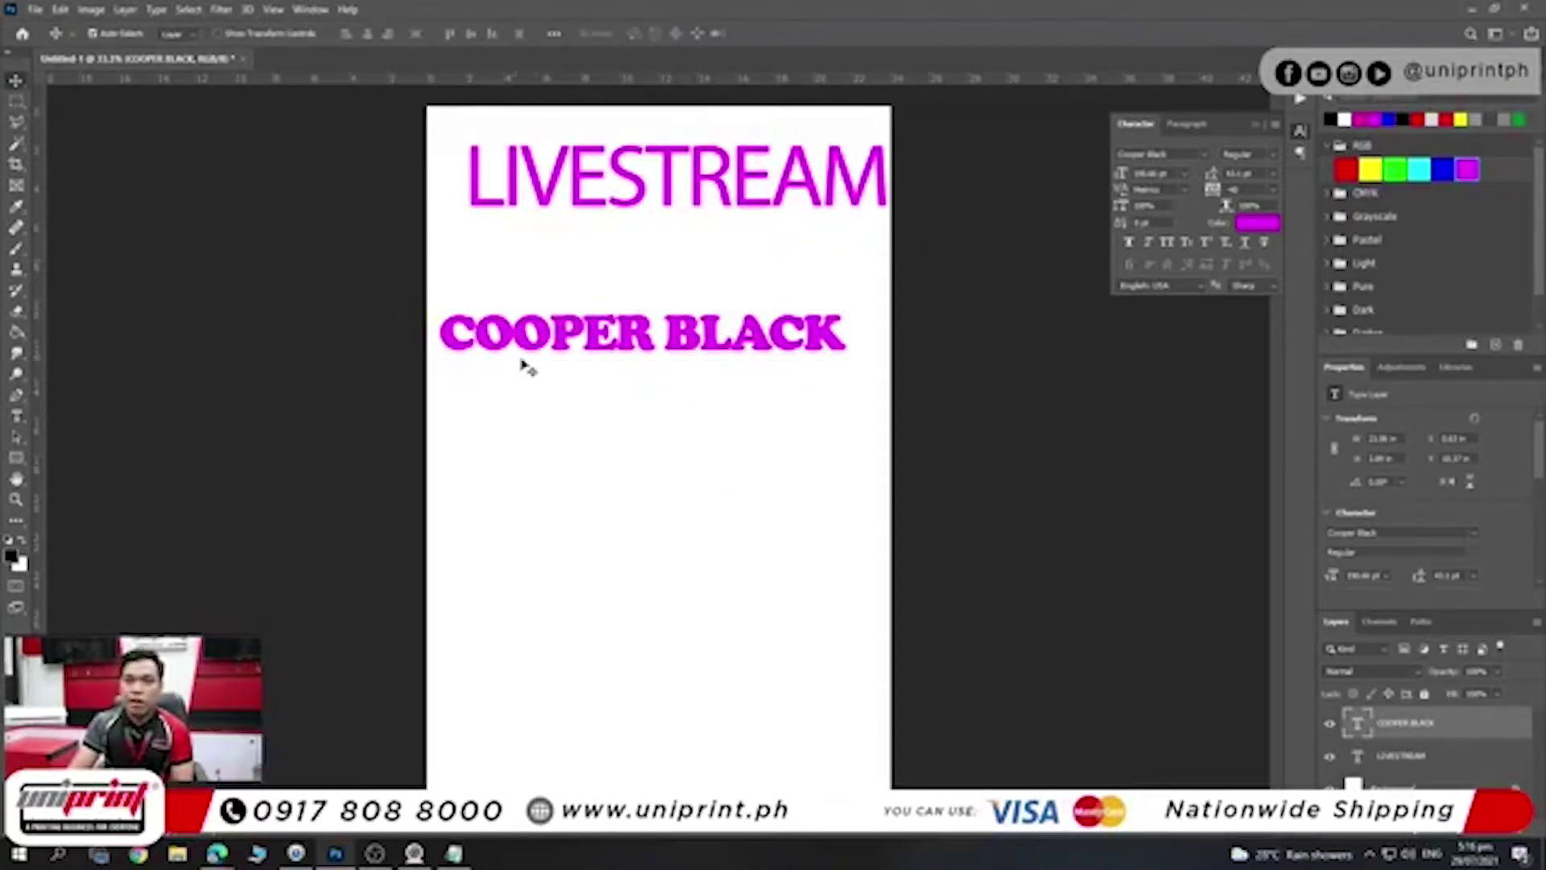
{"action": "left_click_drag", "start_coordinate": [557, 335], "coordinate": [574, 396]}
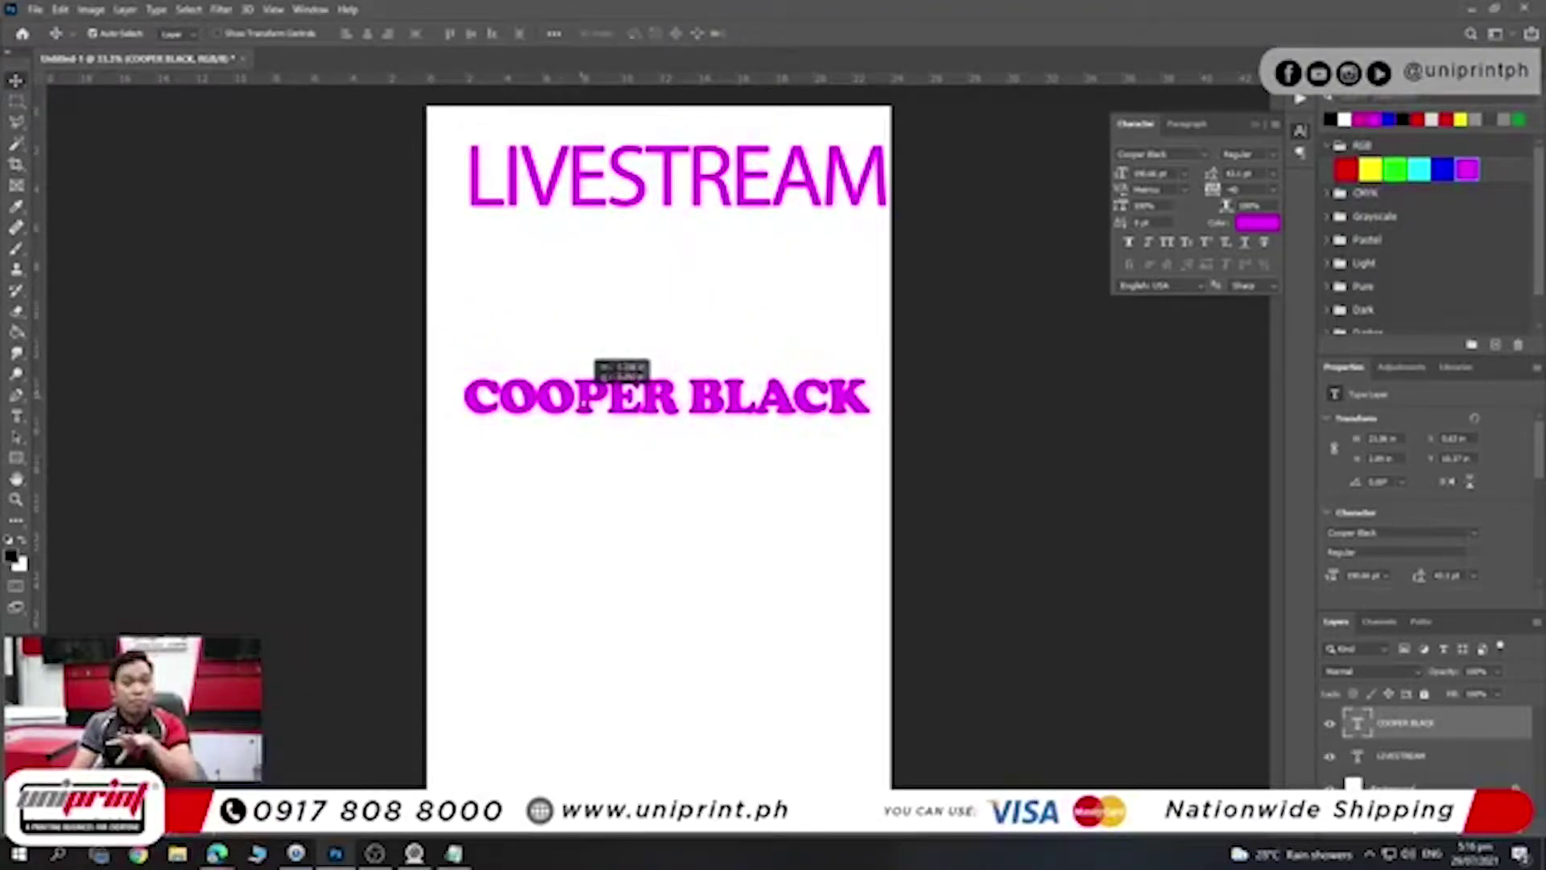
{"action": "left_click_drag", "start_coordinate": [577, 396], "coordinate": [588, 408]}
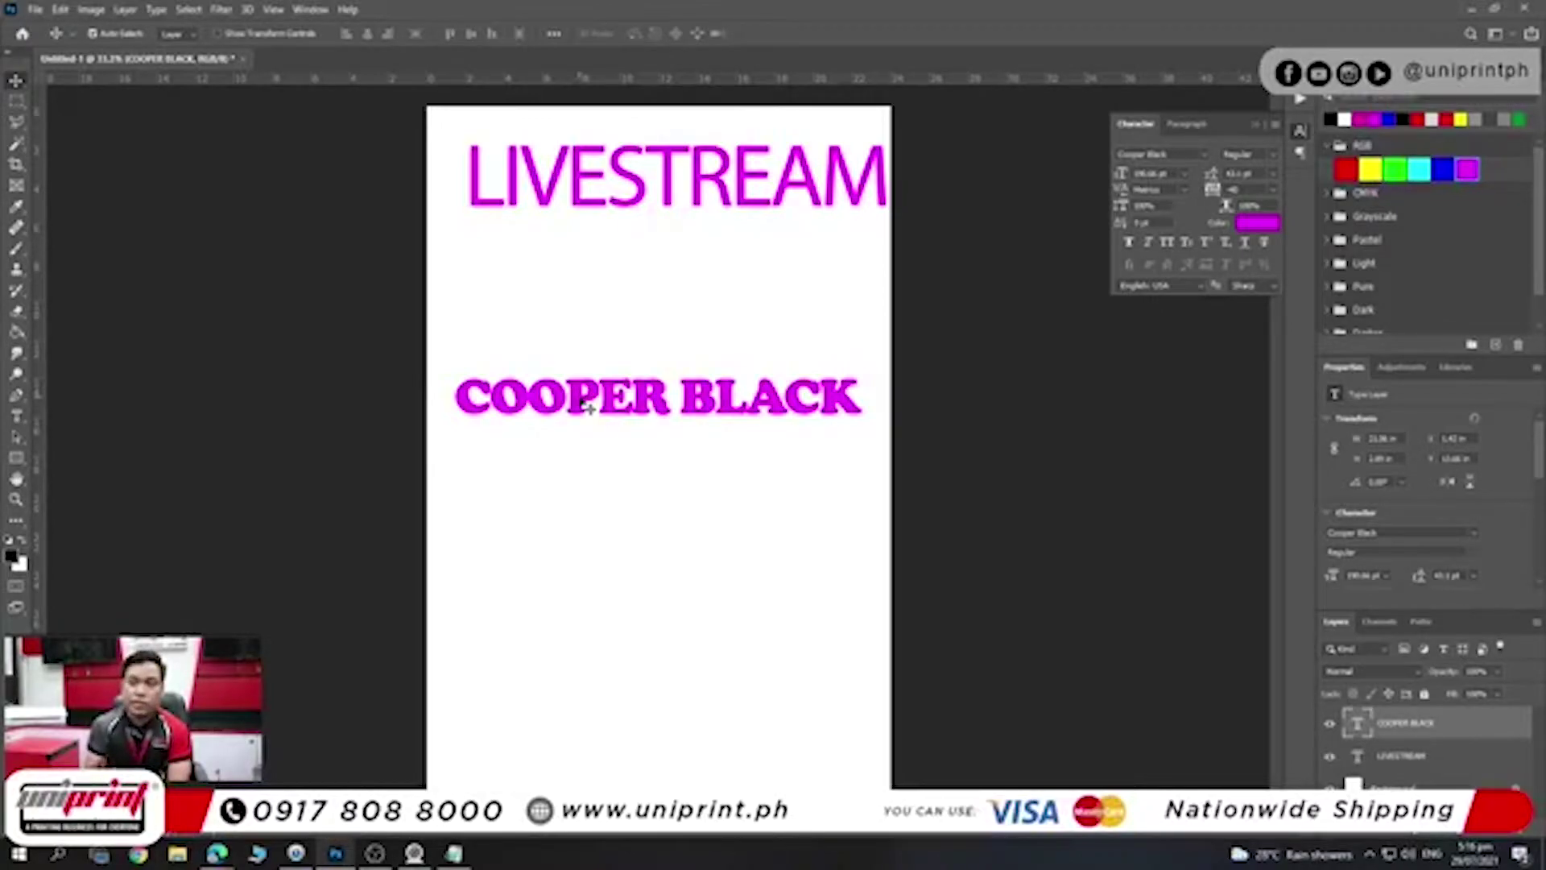
{"action": "left_click_drag", "start_coordinate": [588, 408], "coordinate": [588, 303]}
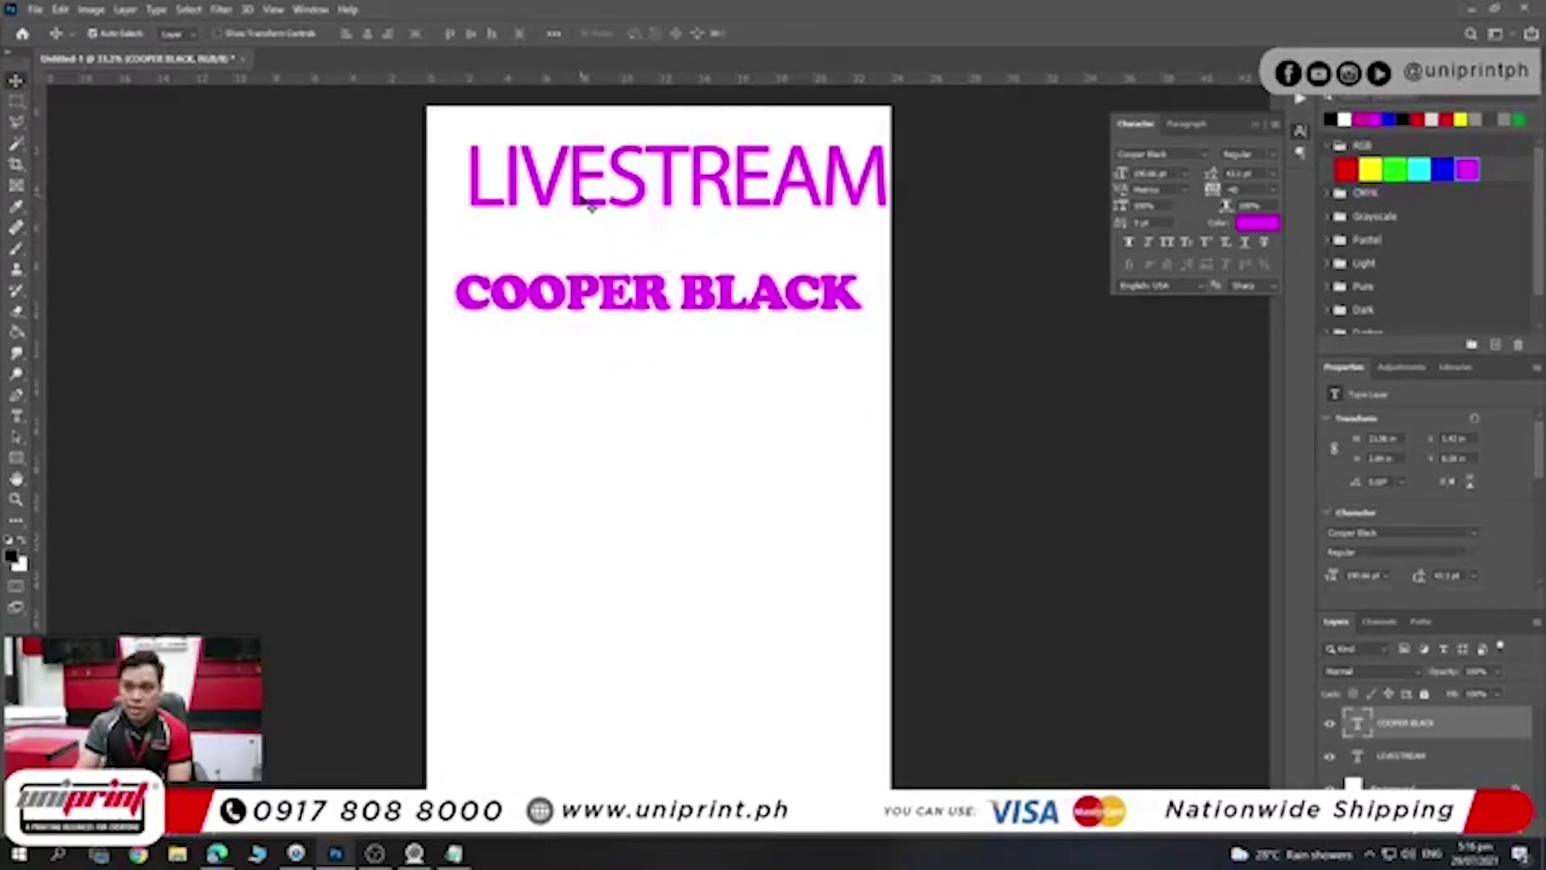
{"action": "left_click_drag", "start_coordinate": [580, 197], "coordinate": [560, 431]}
- Move COOPER BLACK near the page top, then delete the LIVESTREAM text layer
{"action": "left_click", "coordinate": [573, 430]}
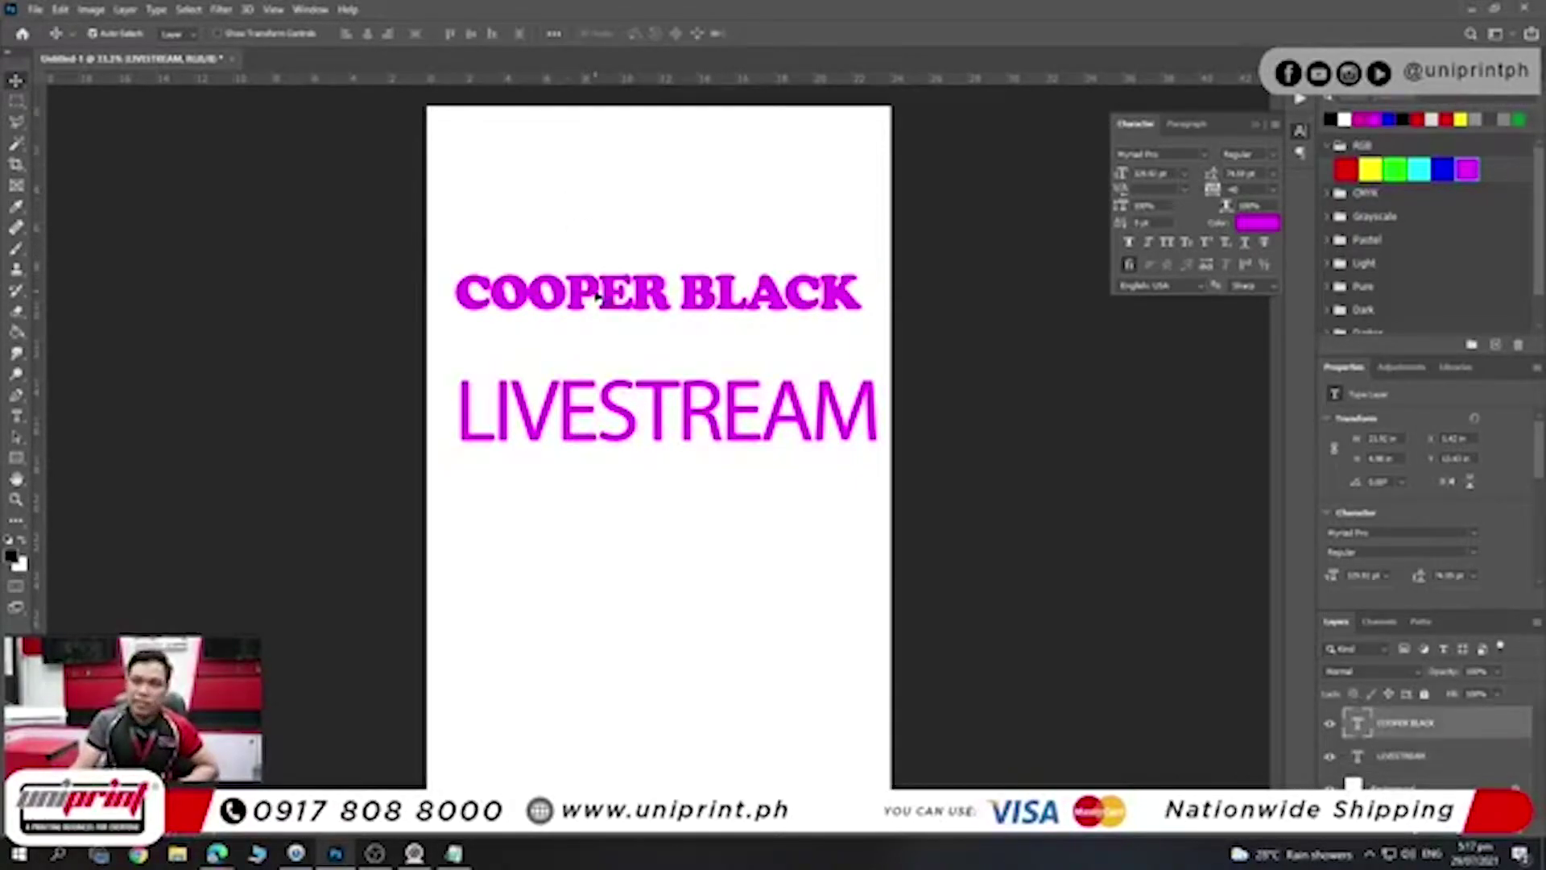
{"action": "left_click_drag", "start_coordinate": [596, 294], "coordinate": [604, 213]}
{"action": "left_click_drag", "start_coordinate": [588, 380], "coordinate": [585, 288]}
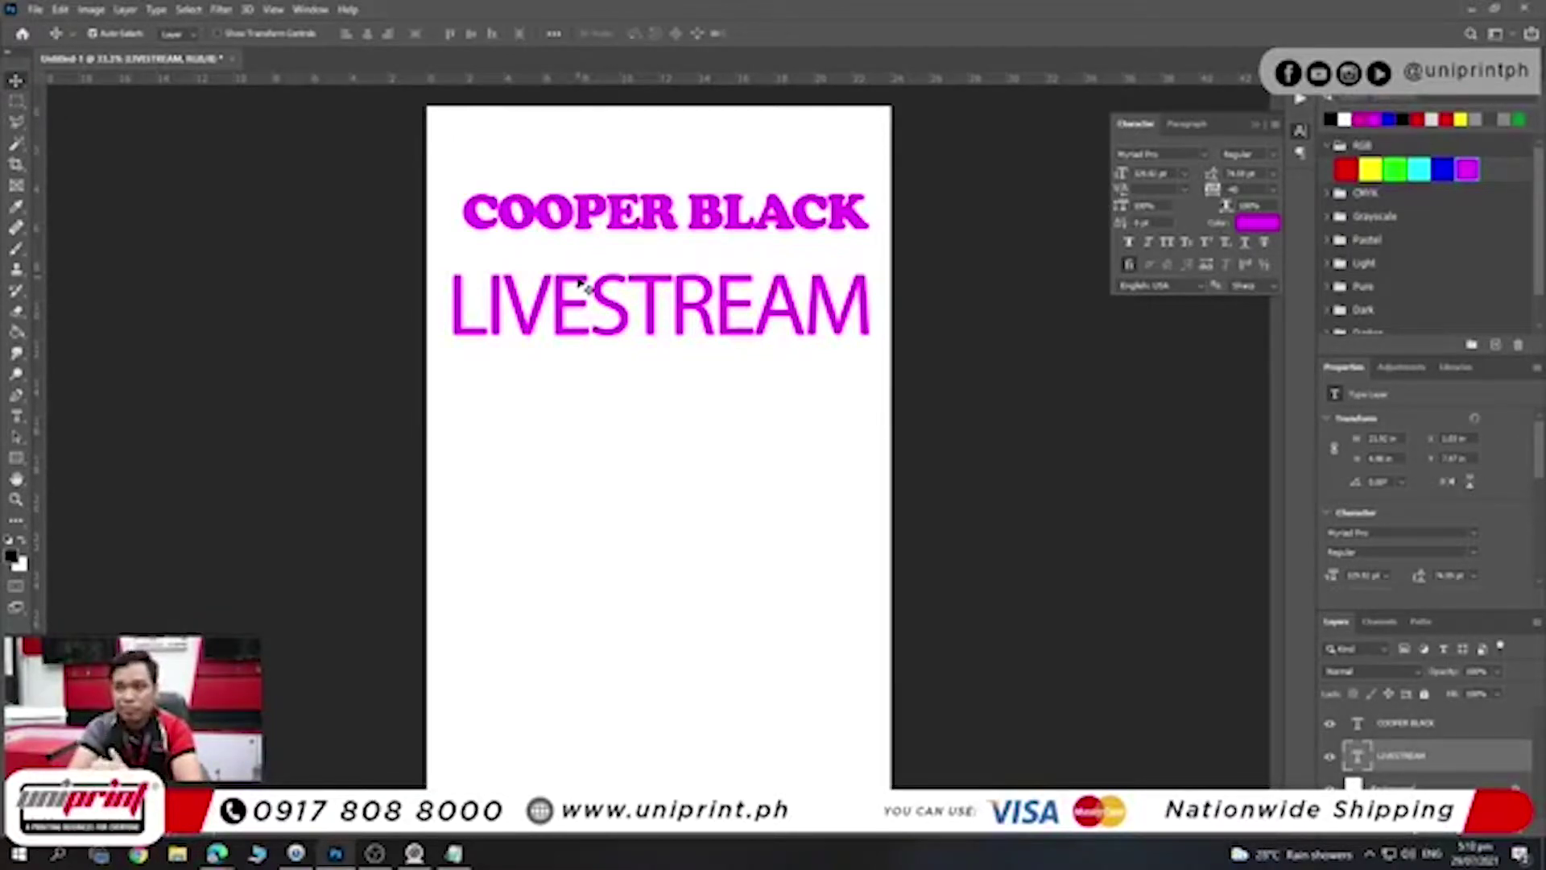
{"action": "left_click_drag", "start_coordinate": [586, 286], "coordinate": [605, 306]}
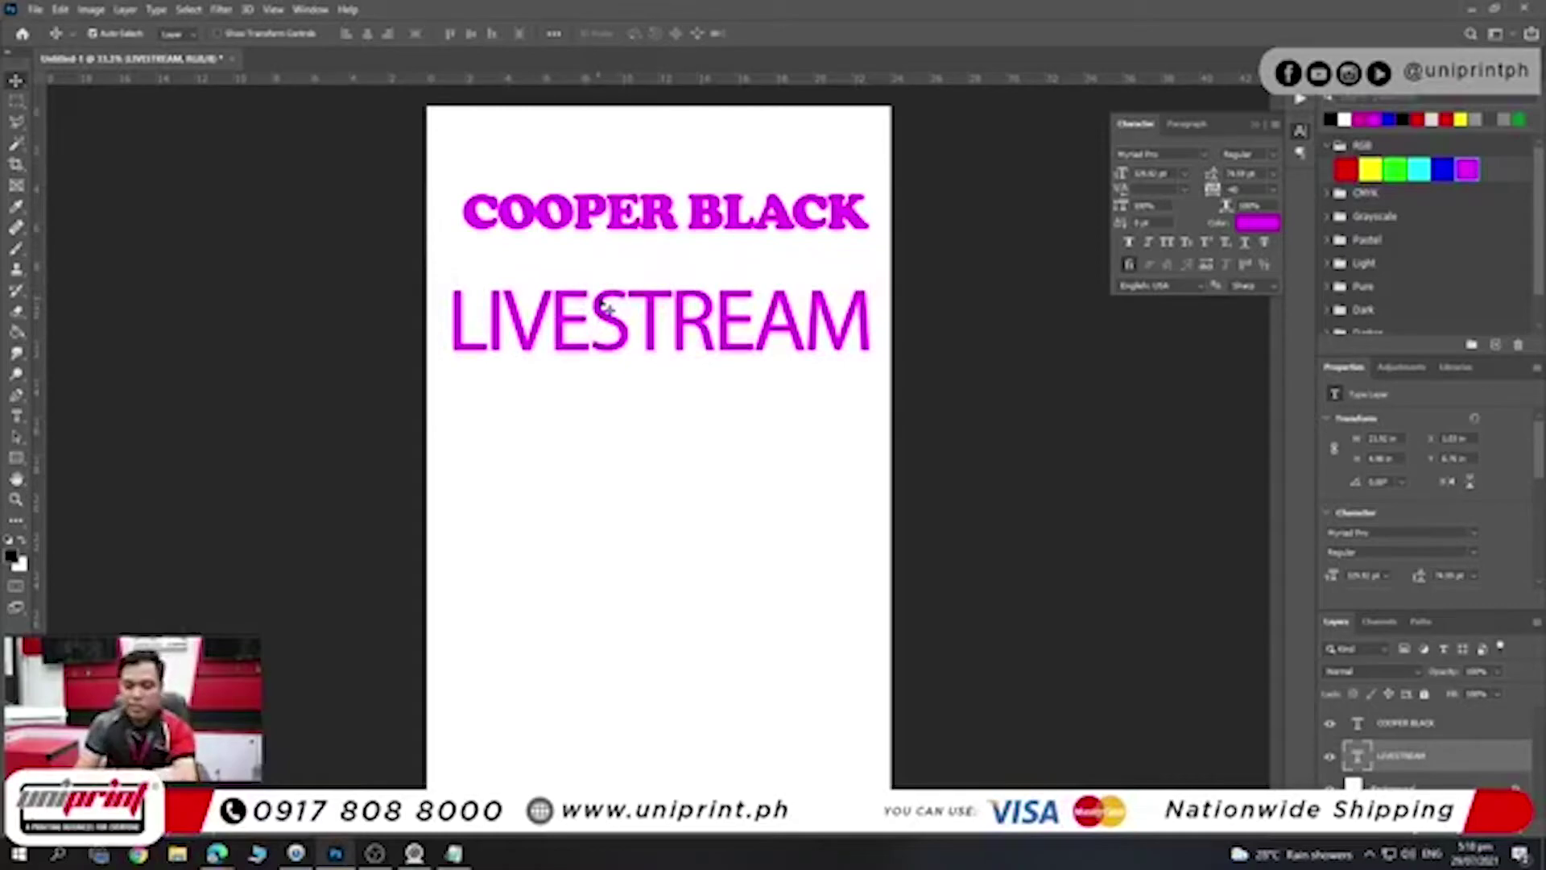
{"action": "key", "text": "Delete"}
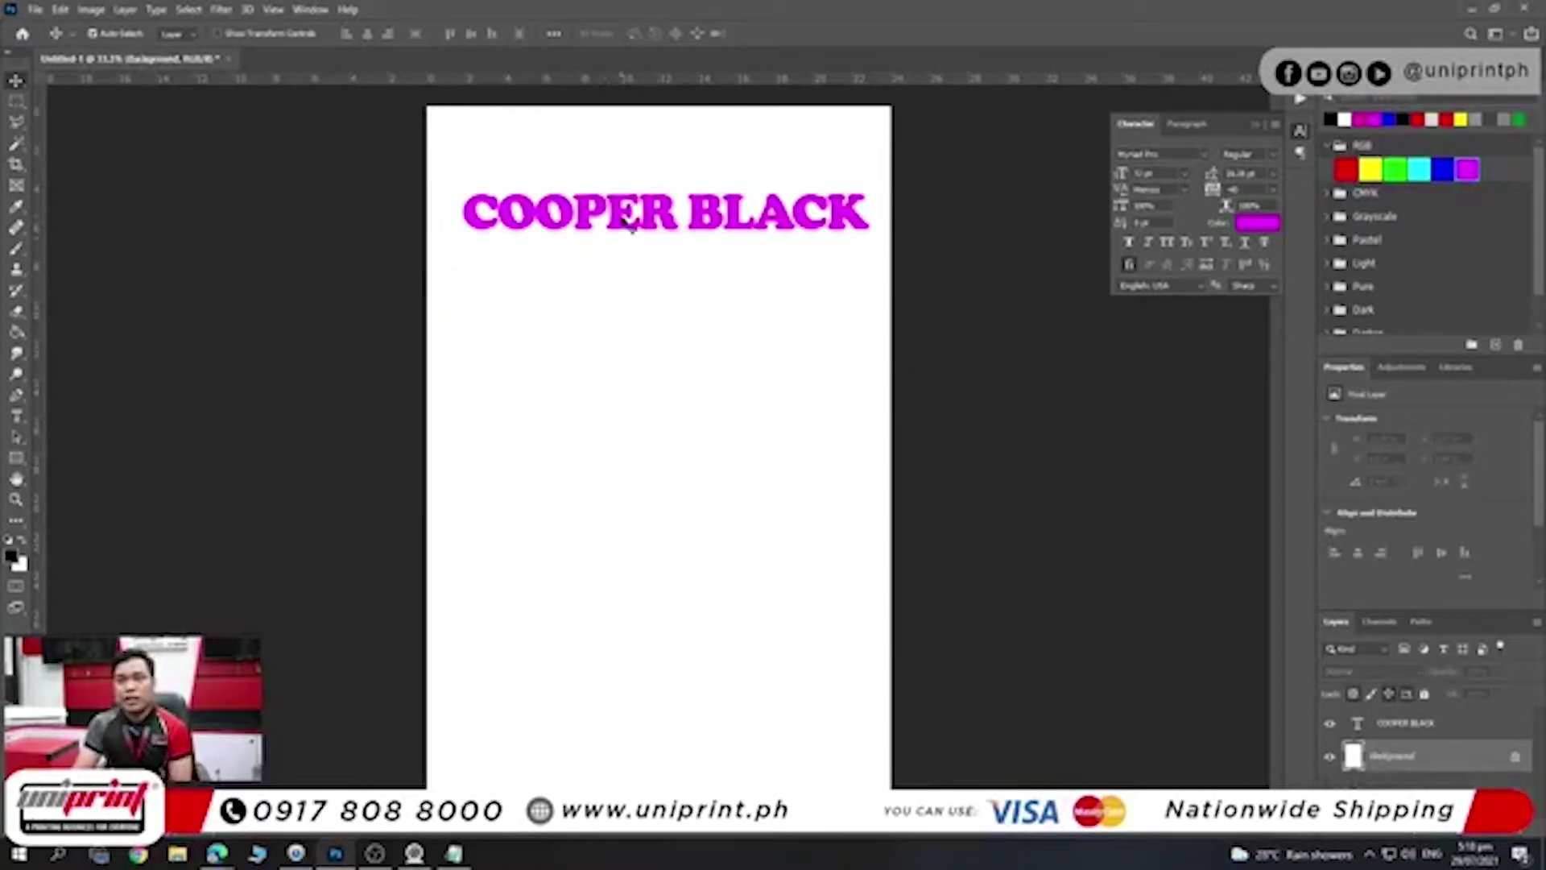
- Centre the COOPER BLACK title, stretch it much taller, then minimize Photoshop
{"action": "left_click_drag", "start_coordinate": [629, 224], "coordinate": [621, 272]}
{"action": "key", "text": "ctrl+t"}
{"action": "left_click_drag", "start_coordinate": [654, 306], "coordinate": [646, 431]}
{"action": "key", "text": "Return"}
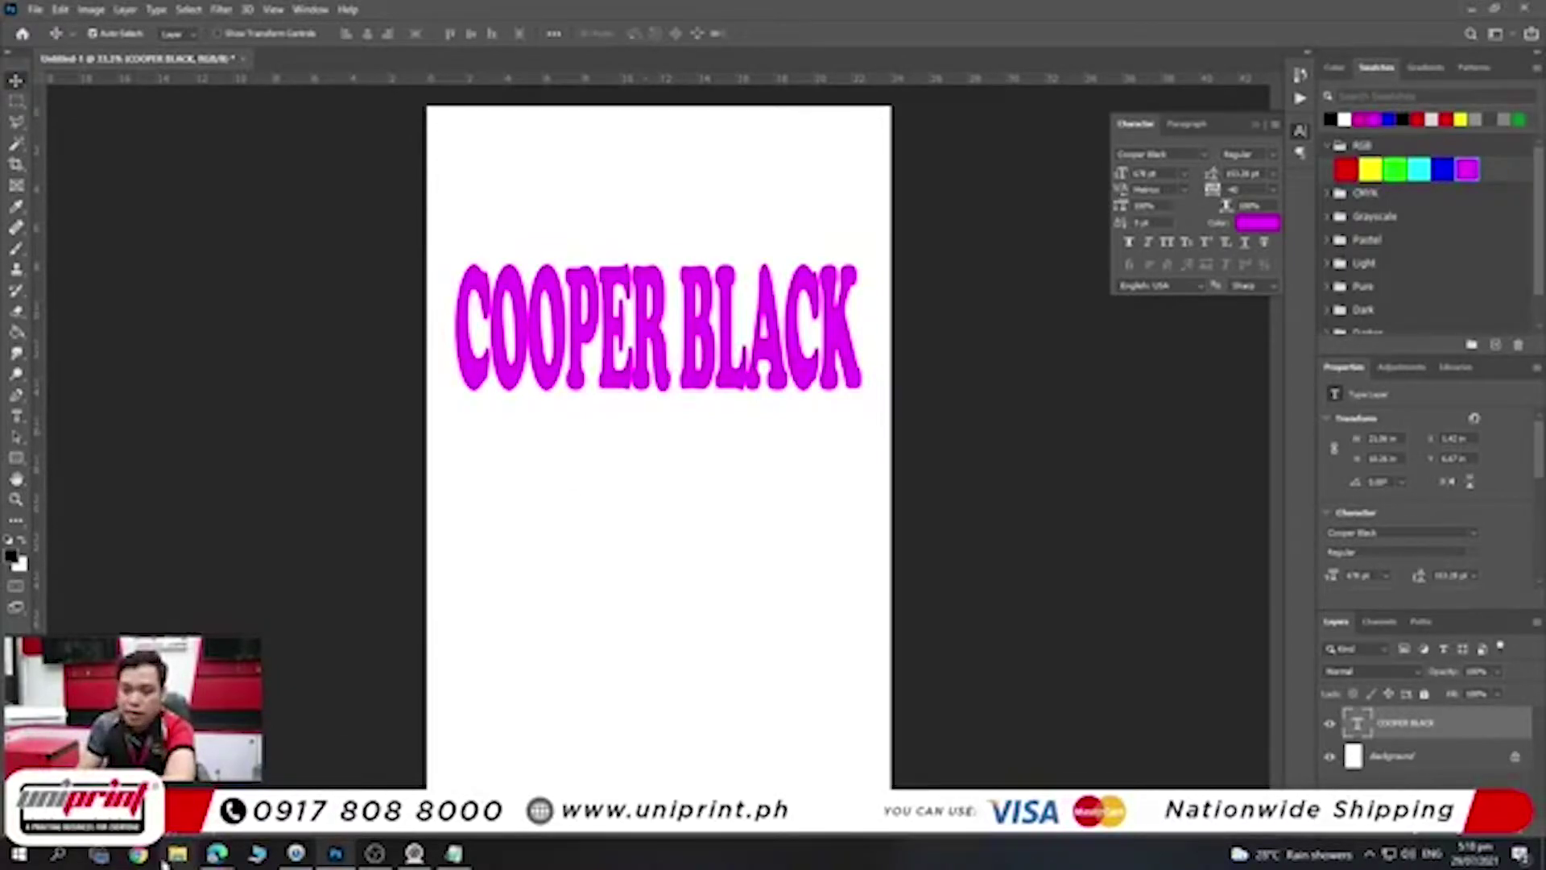
{"action": "left_click", "coordinate": [1471, 9]}
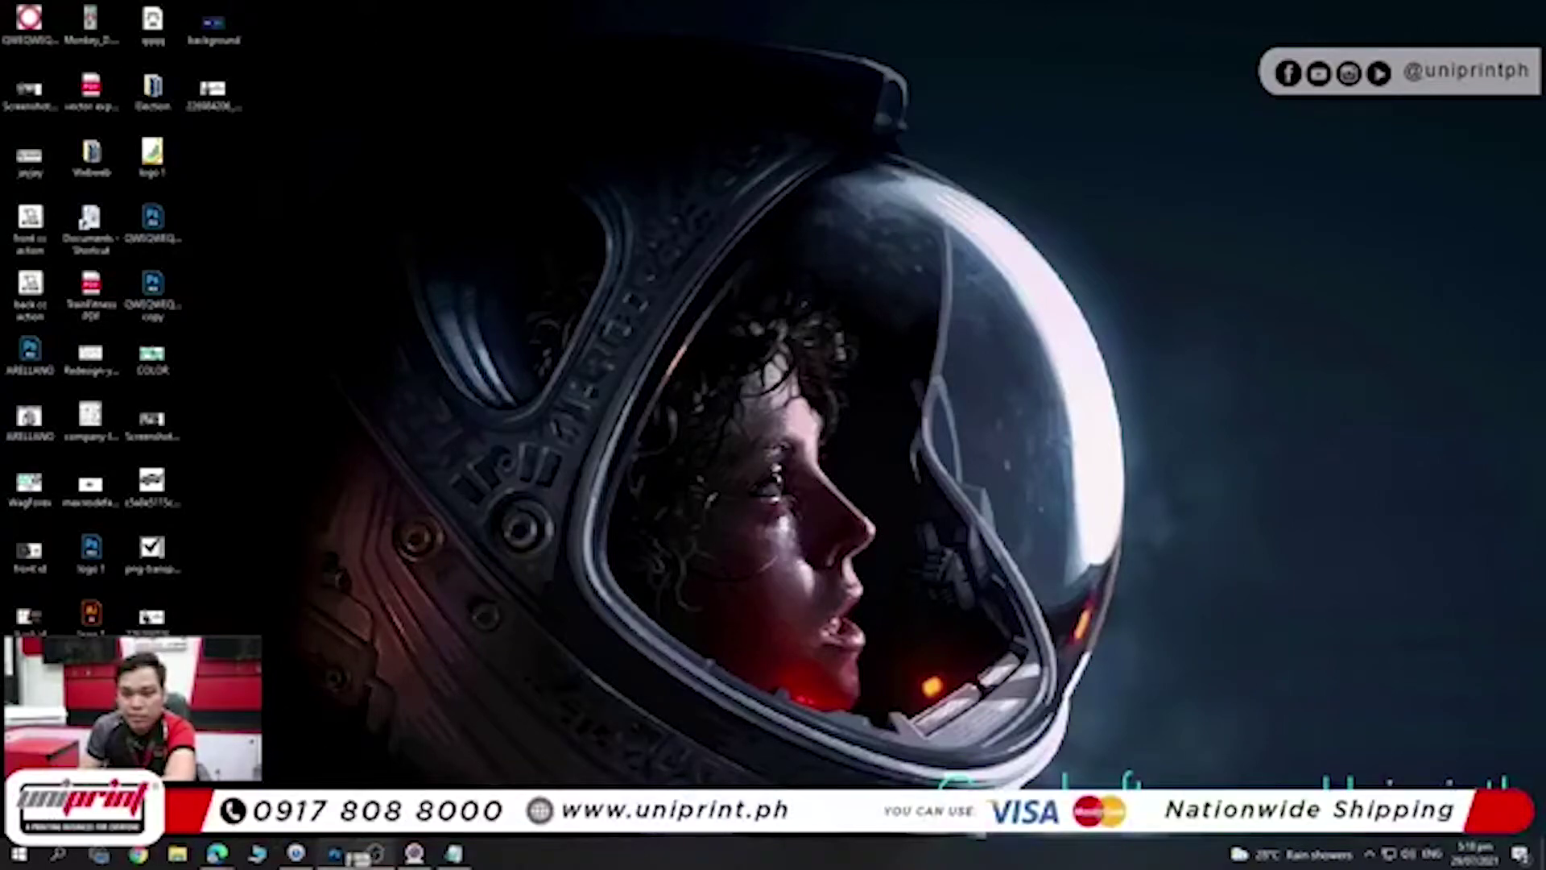
- Float the banner document and erase its white background with the Magic Eraser
{"action": "left_click", "coordinate": [347, 856]}
{"action": "left_click", "coordinate": [411, 59]}
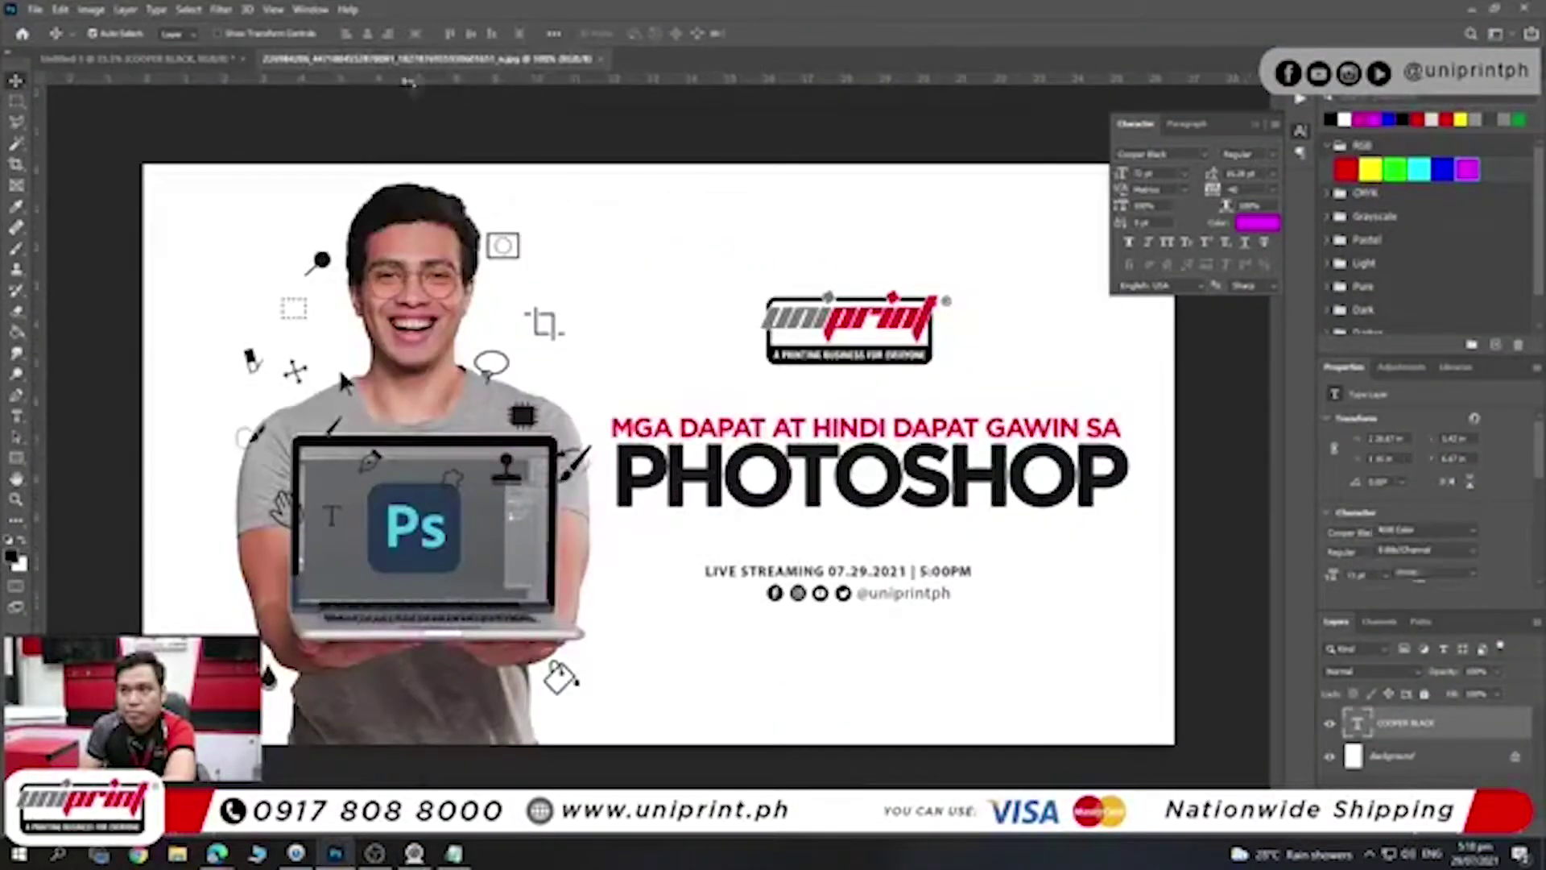
{"action": "left_click_drag", "start_coordinate": [411, 59], "coordinate": [645, 138]}
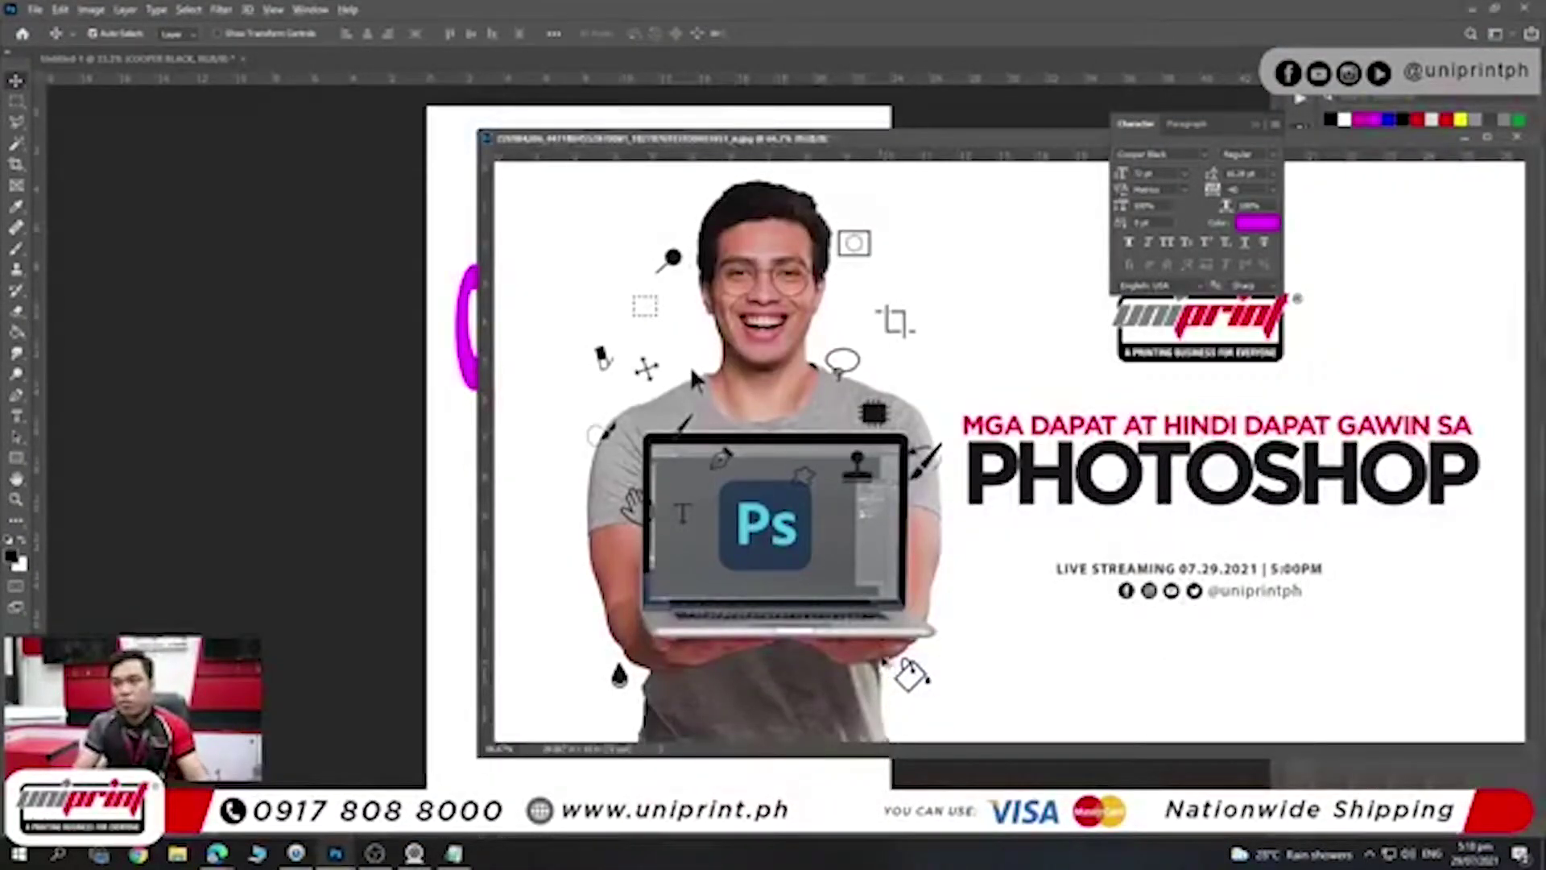
{"action": "key", "text": "ctrl+minus"}
{"action": "left_click", "coordinate": [15, 120]}
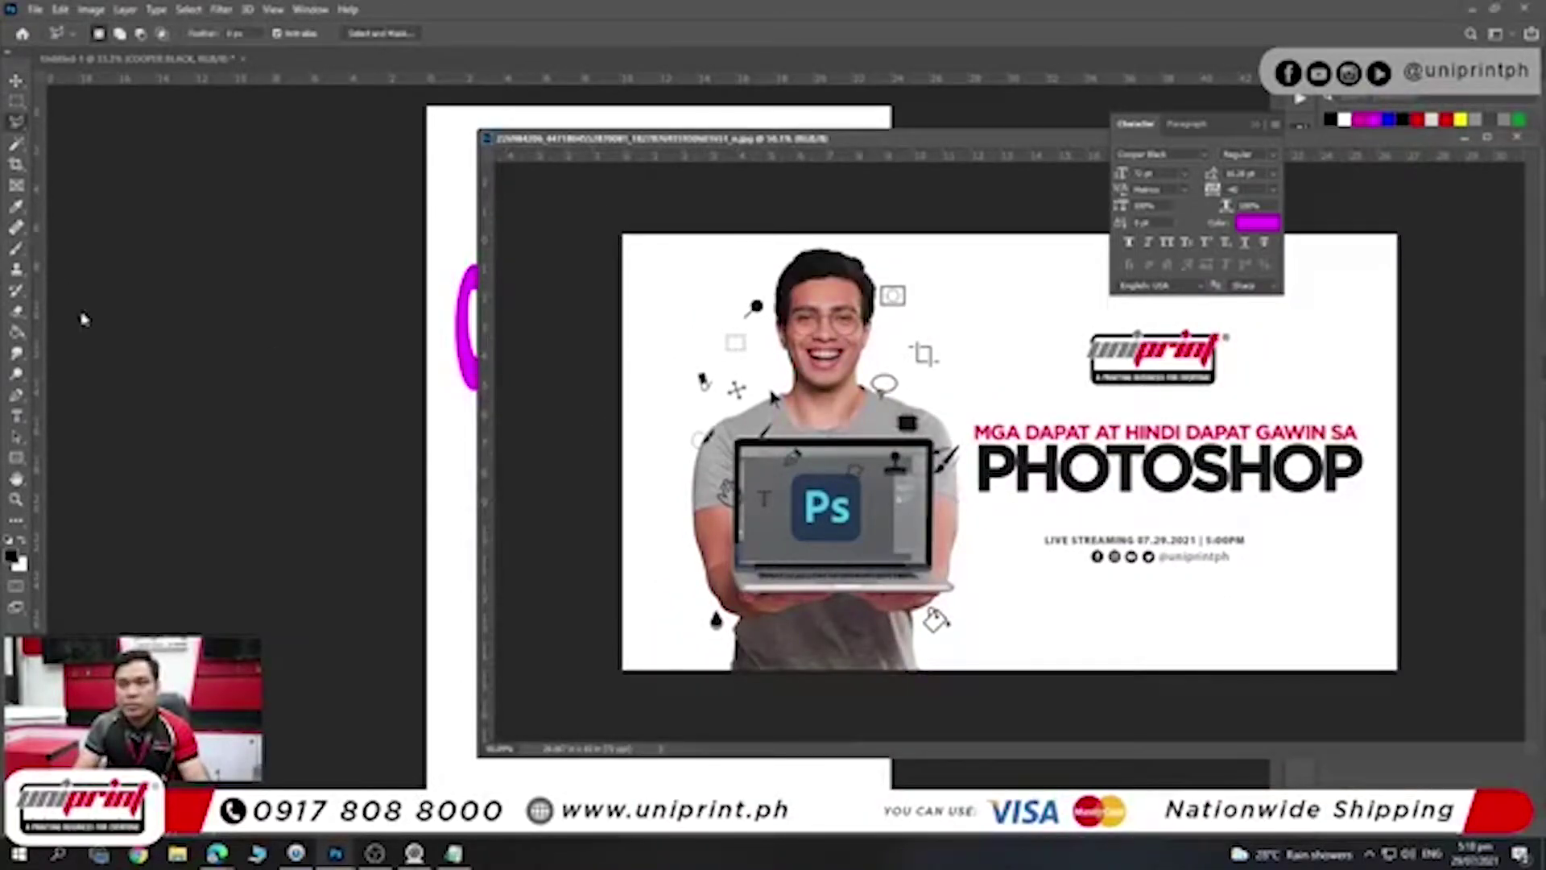
{"action": "right_click", "coordinate": [17, 310]}
{"action": "left_click", "coordinate": [80, 347]}
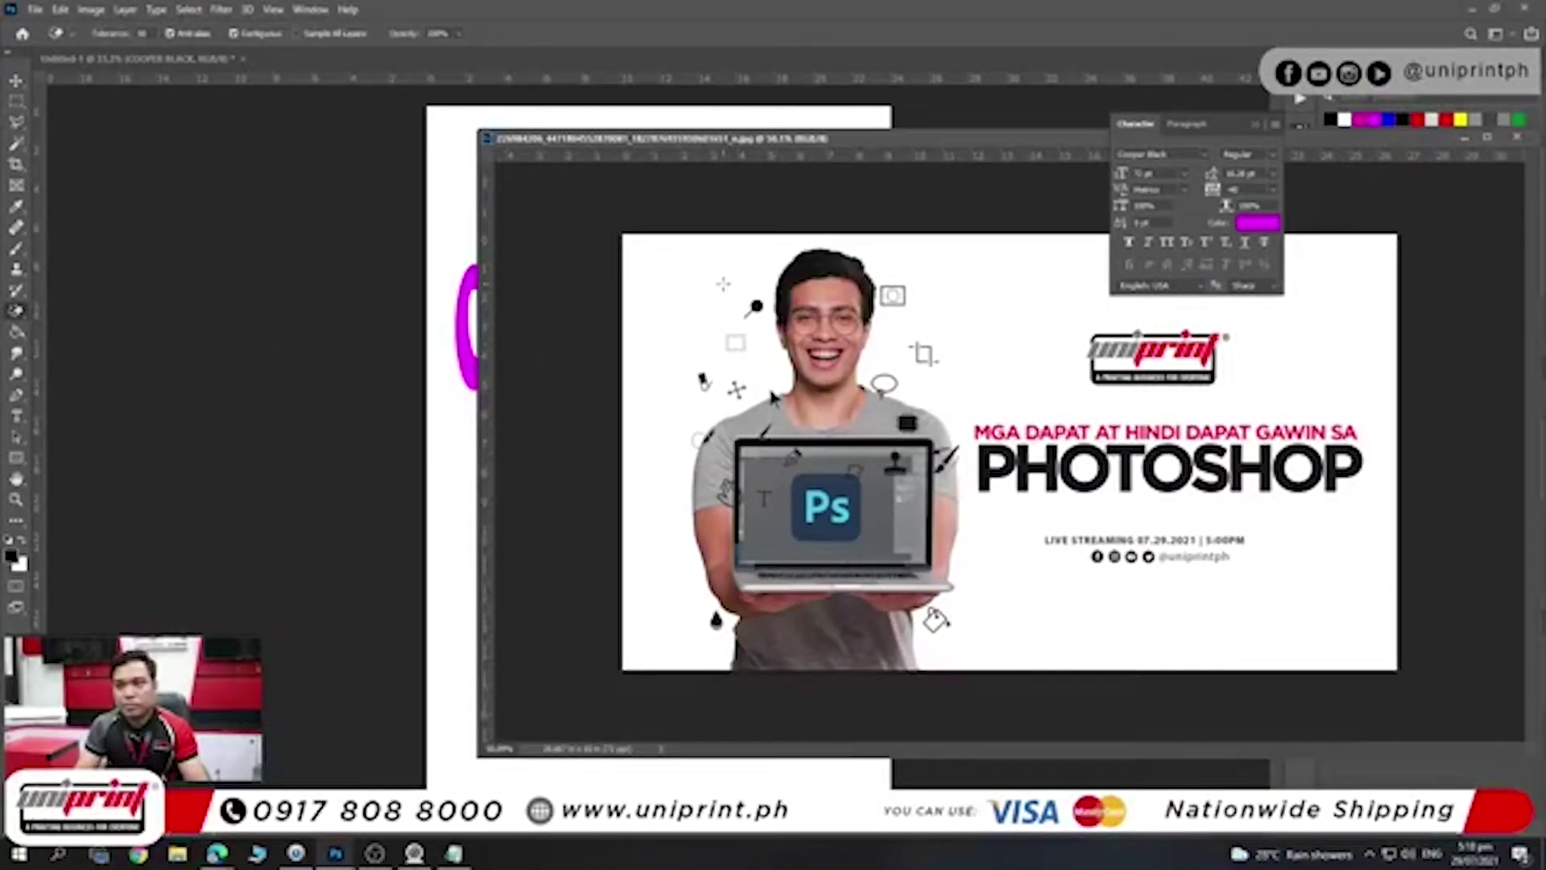
{"action": "left_click", "coordinate": [660, 282]}
- Lasso the man with the laptop, drag him into the poster, and close the banner
{"action": "left_click", "coordinate": [16, 121]}
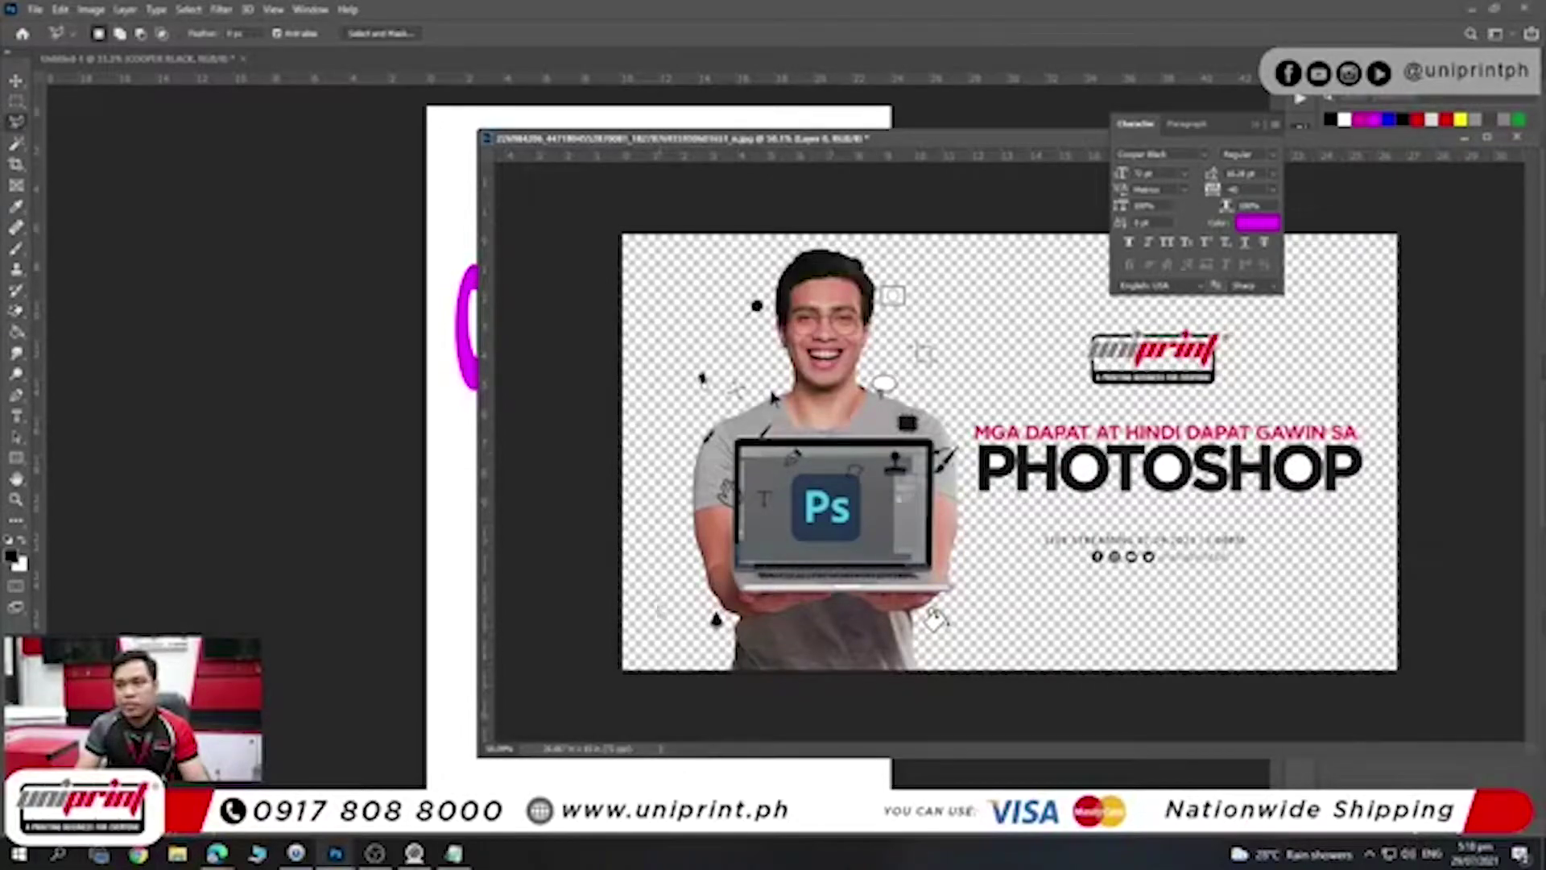
{"action": "mouse_move", "coordinate": [677, 673]}
{"action": "left_mouse_down"}
{"action": "mouse_move", "coordinate": [654, 358]}
{"action": "mouse_move", "coordinate": [788, 184]}
{"action": "mouse_move", "coordinate": [952, 322]}
{"action": "mouse_move", "coordinate": [983, 685]}
{"action": "left_mouse_up"}
{"action": "key", "text": "v"}
{"action": "left_click_drag", "start_coordinate": [839, 500], "coordinate": [459, 451]}
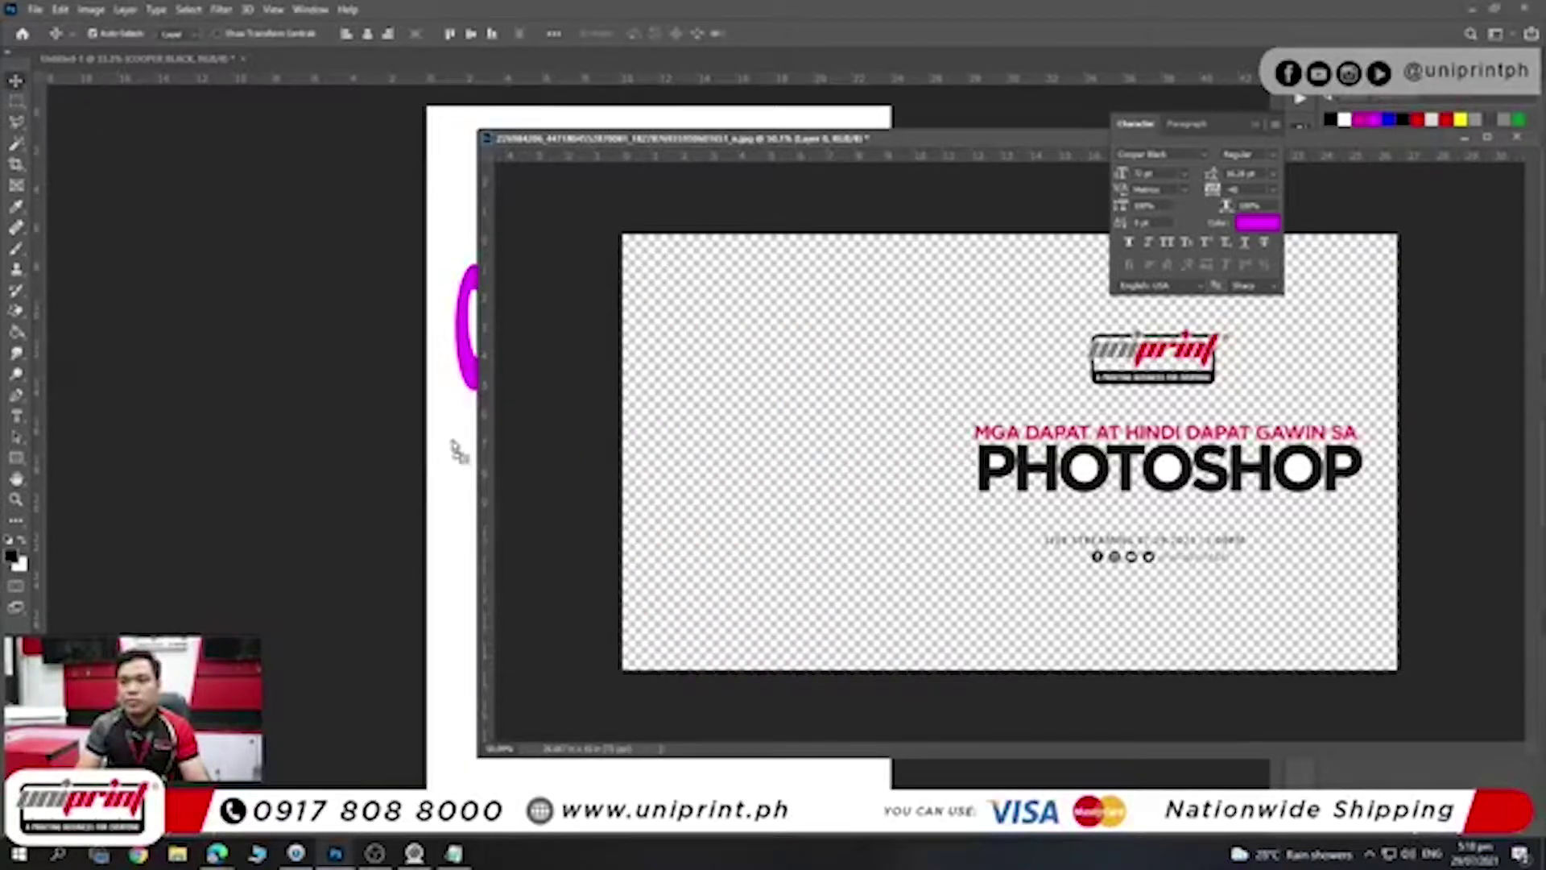
{"action": "mouse_move", "coordinate": [806, 139]}
{"action": "left_mouse_down"}
{"action": "mouse_move", "coordinate": [539, 207]}
{"action": "mouse_move", "coordinate": [234, 211]}
{"action": "left_mouse_up"}
{"action": "left_click", "coordinate": [945, 211]}
{"action": "left_click", "coordinate": [765, 329]}
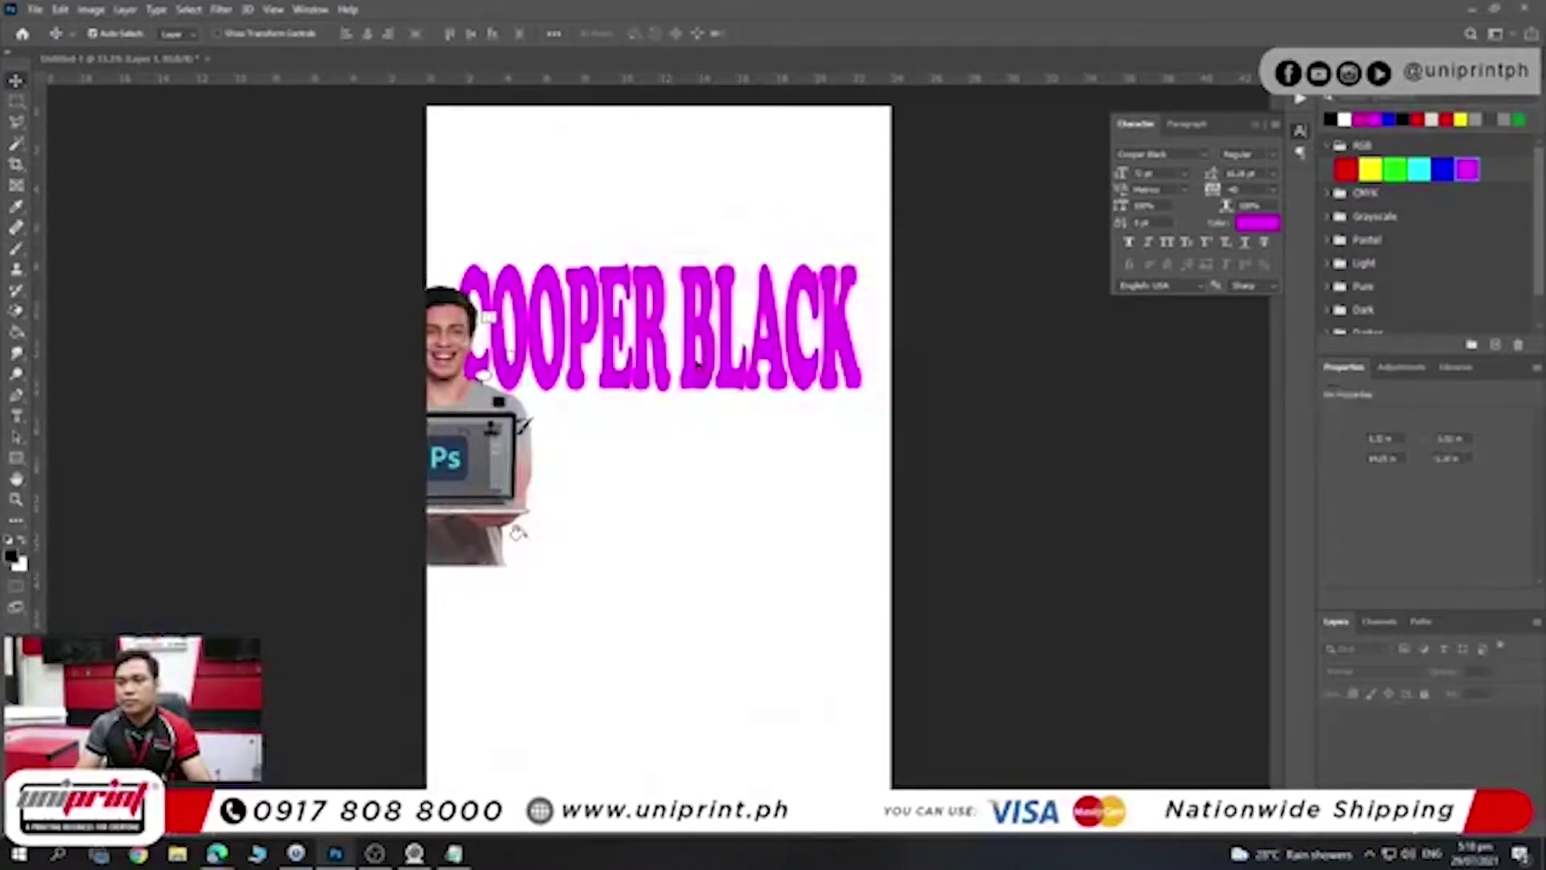
- Position the pasted man below the title, low on the page
{"action": "key", "text": "ctrl+t"}
{"action": "mouse_move", "coordinate": [475, 451]}
{"action": "left_mouse_down"}
{"action": "mouse_move", "coordinate": [643, 596]}
{"action": "mouse_move", "coordinate": [591, 602]}
{"action": "left_mouse_up"}
{"action": "key", "text": "Return"}
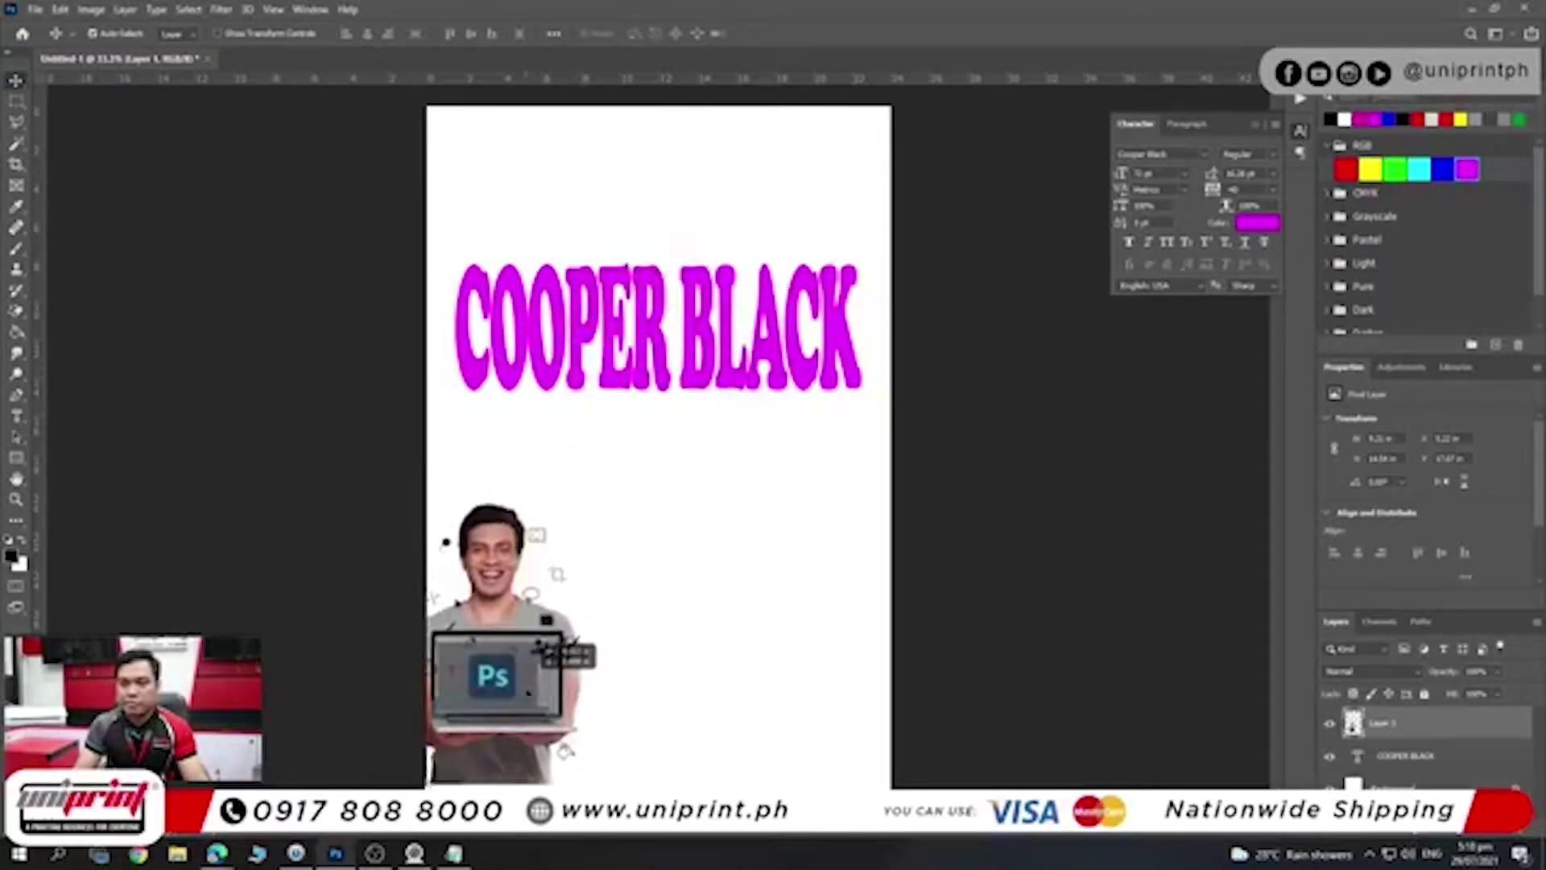
{"action": "left_click_drag", "start_coordinate": [577, 644], "coordinate": [642, 682]}
- Enlarge the man so his head overlaps the title, then narrow him slightly
{"action": "key", "text": "ctrl+t"}
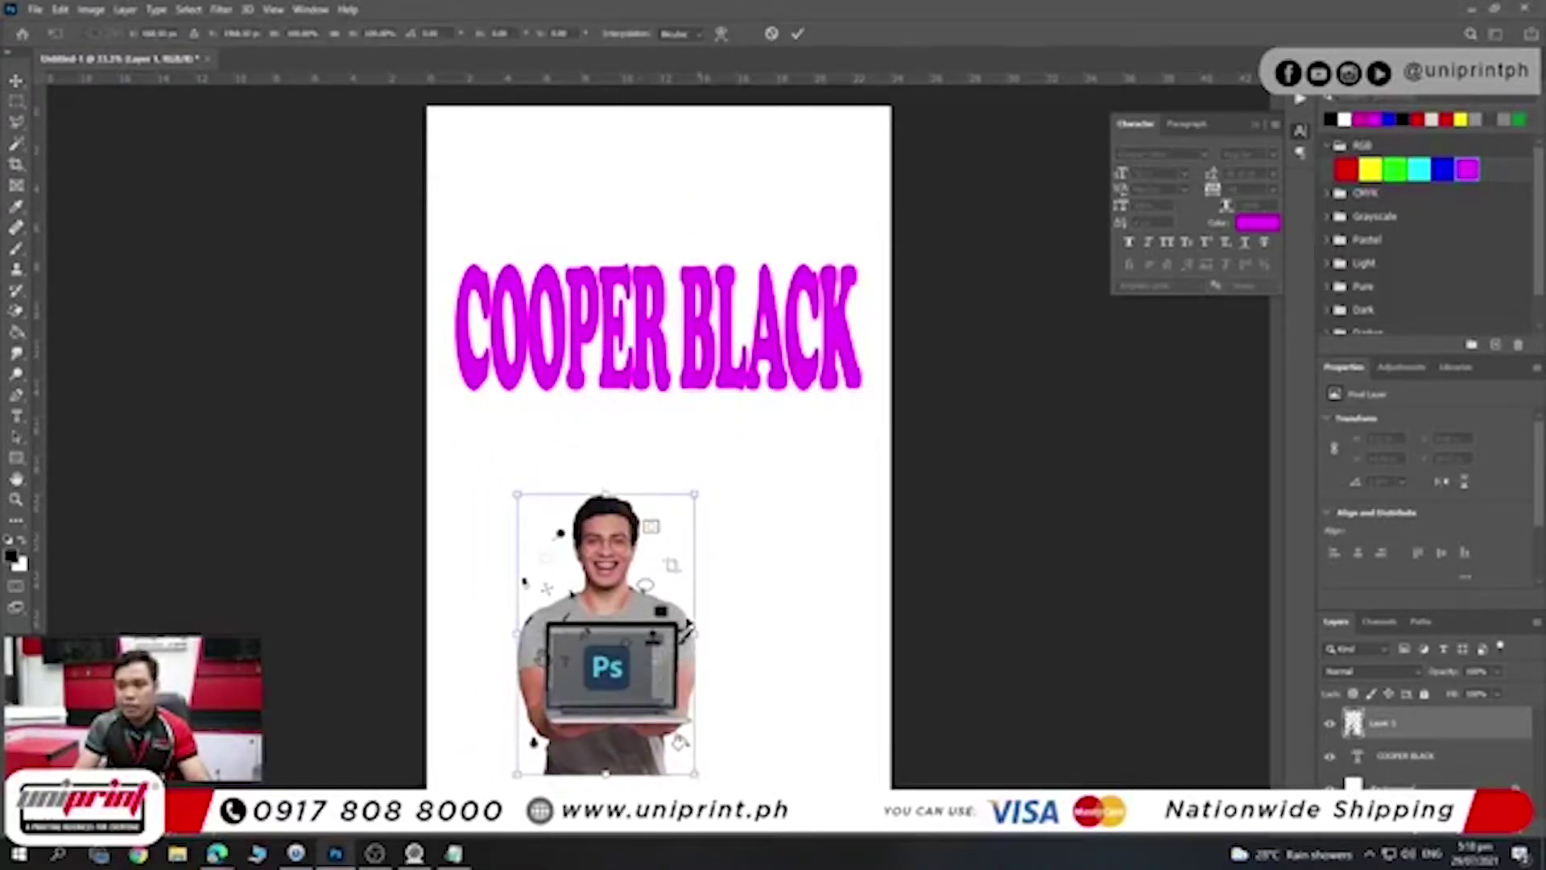
{"action": "left_click_drag", "start_coordinate": [615, 486], "coordinate": [605, 134]}
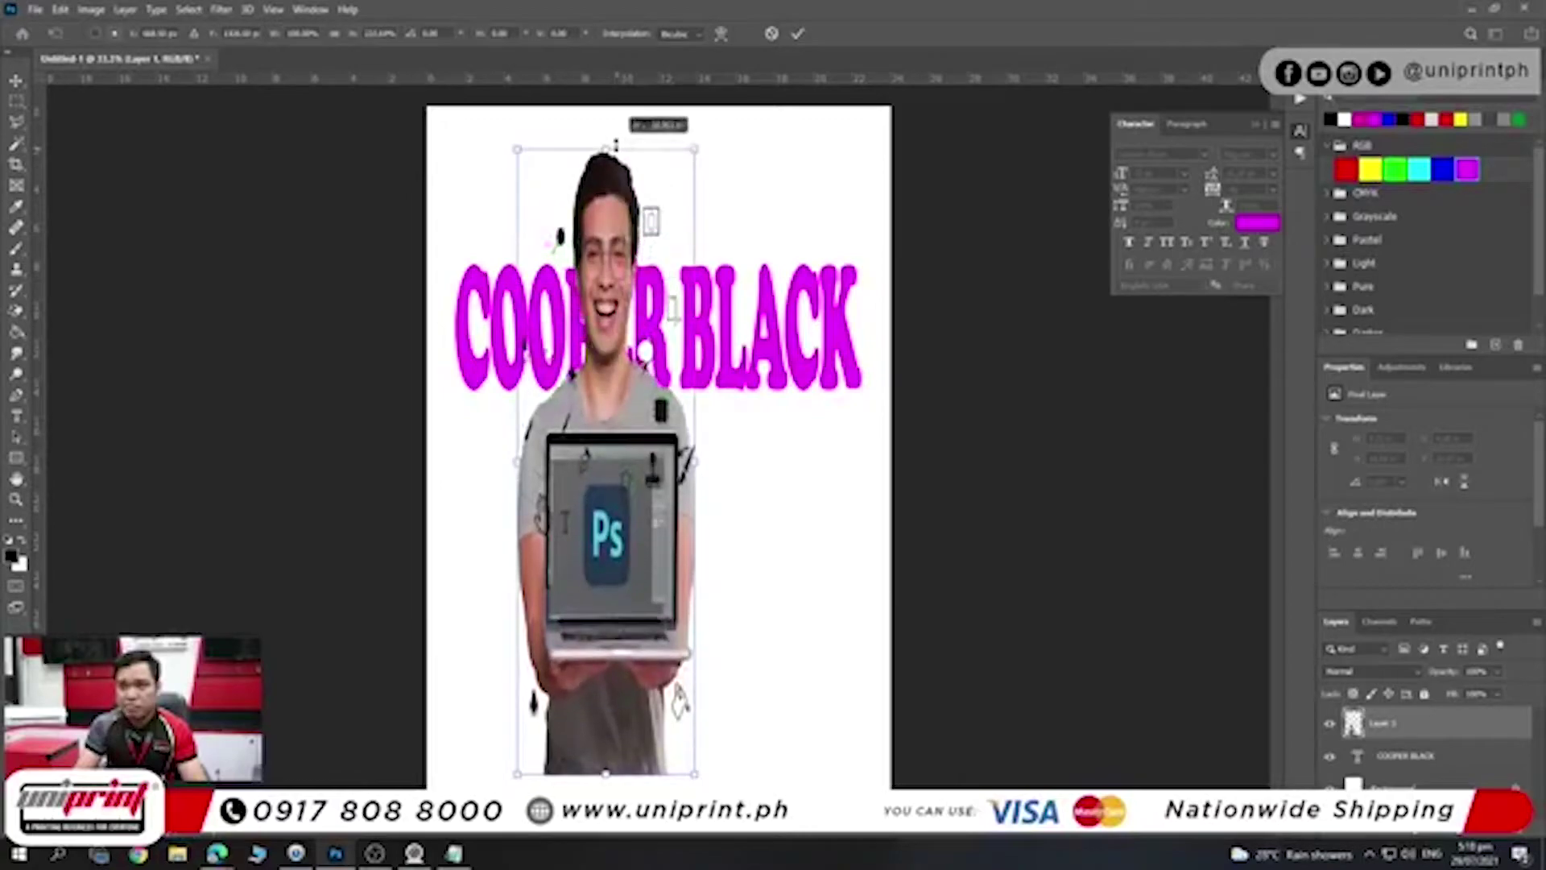
{"action": "mouse_move", "coordinate": [691, 455]}
{"action": "left_mouse_down"}
{"action": "mouse_move", "coordinate": [616, 456]}
{"action": "mouse_move", "coordinate": [640, 461]}
{"action": "left_mouse_up"}
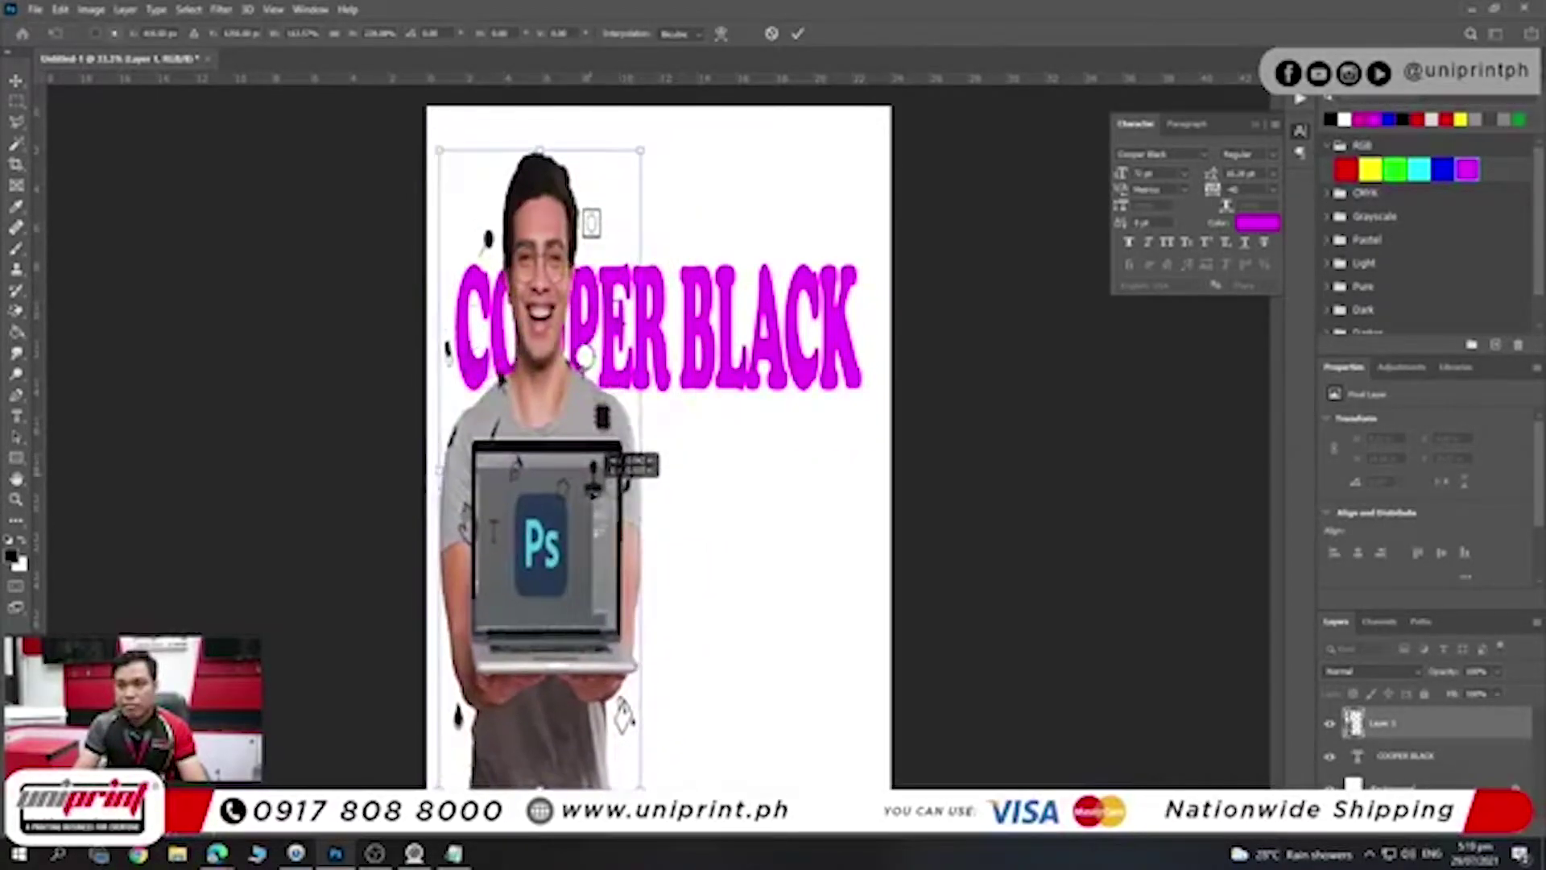
{"action": "key", "text": "ctrl+z"}
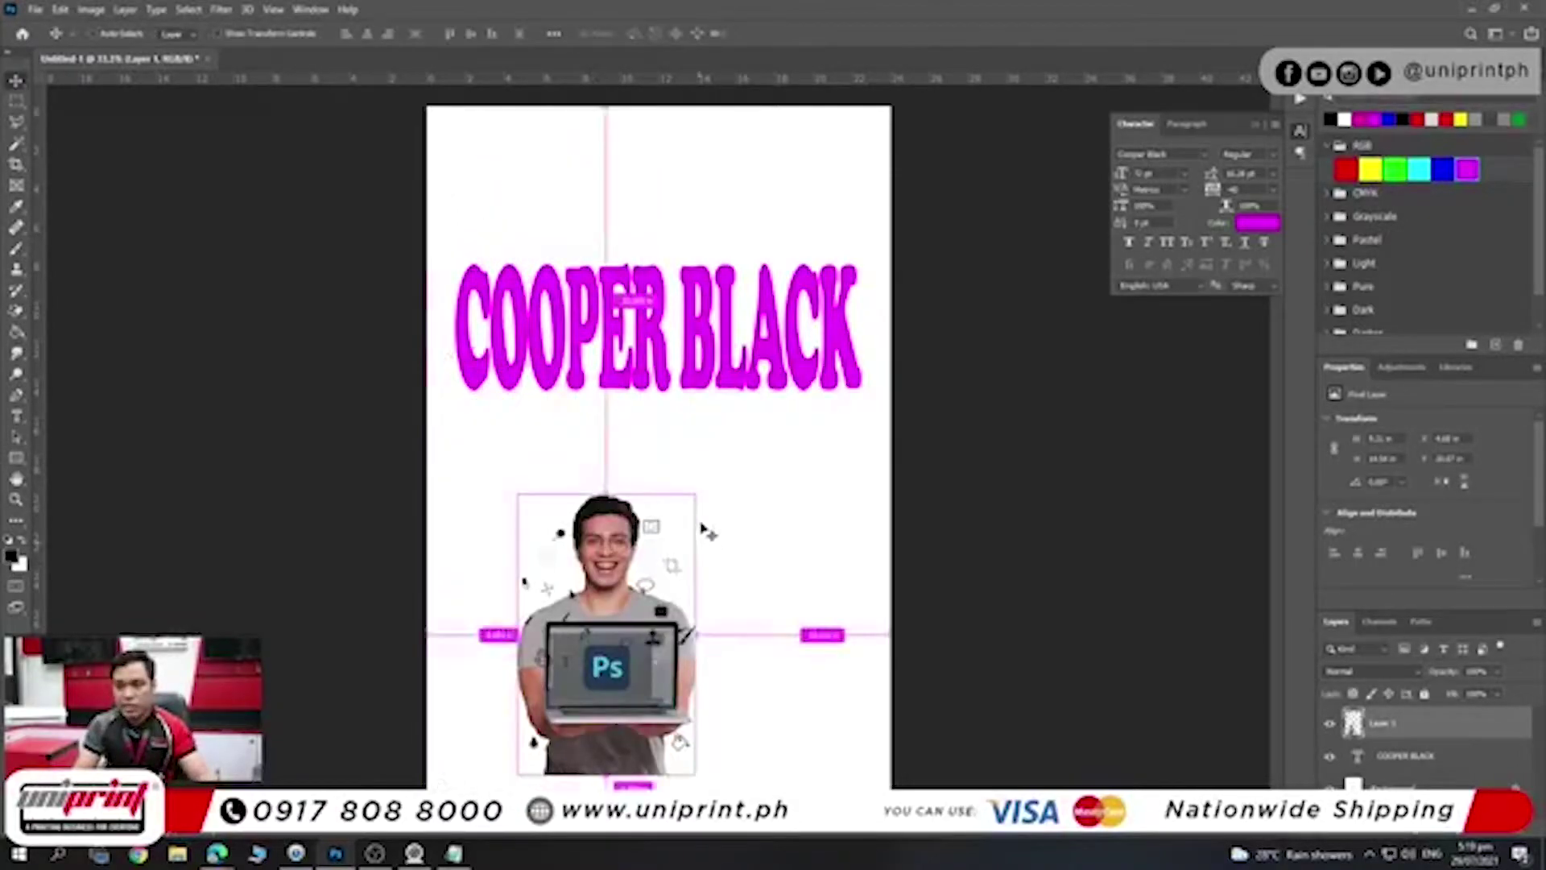
{"action": "left_click_drag", "start_coordinate": [696, 491], "coordinate": [817, 321]}
{"action": "key", "text": "Return"}
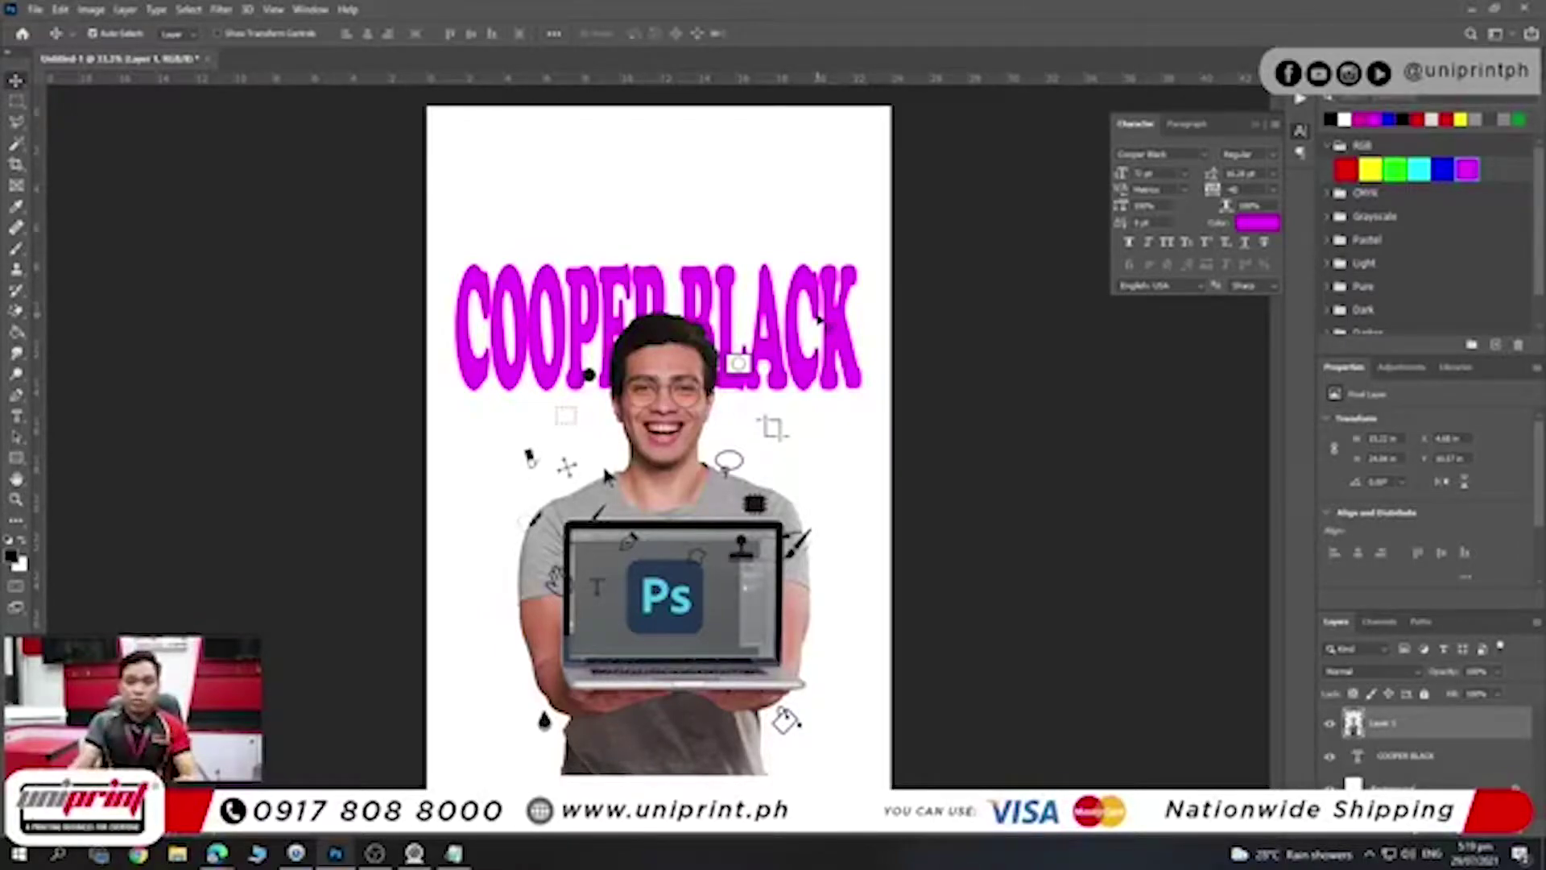
{"action": "key", "text": "ctrl+t"}
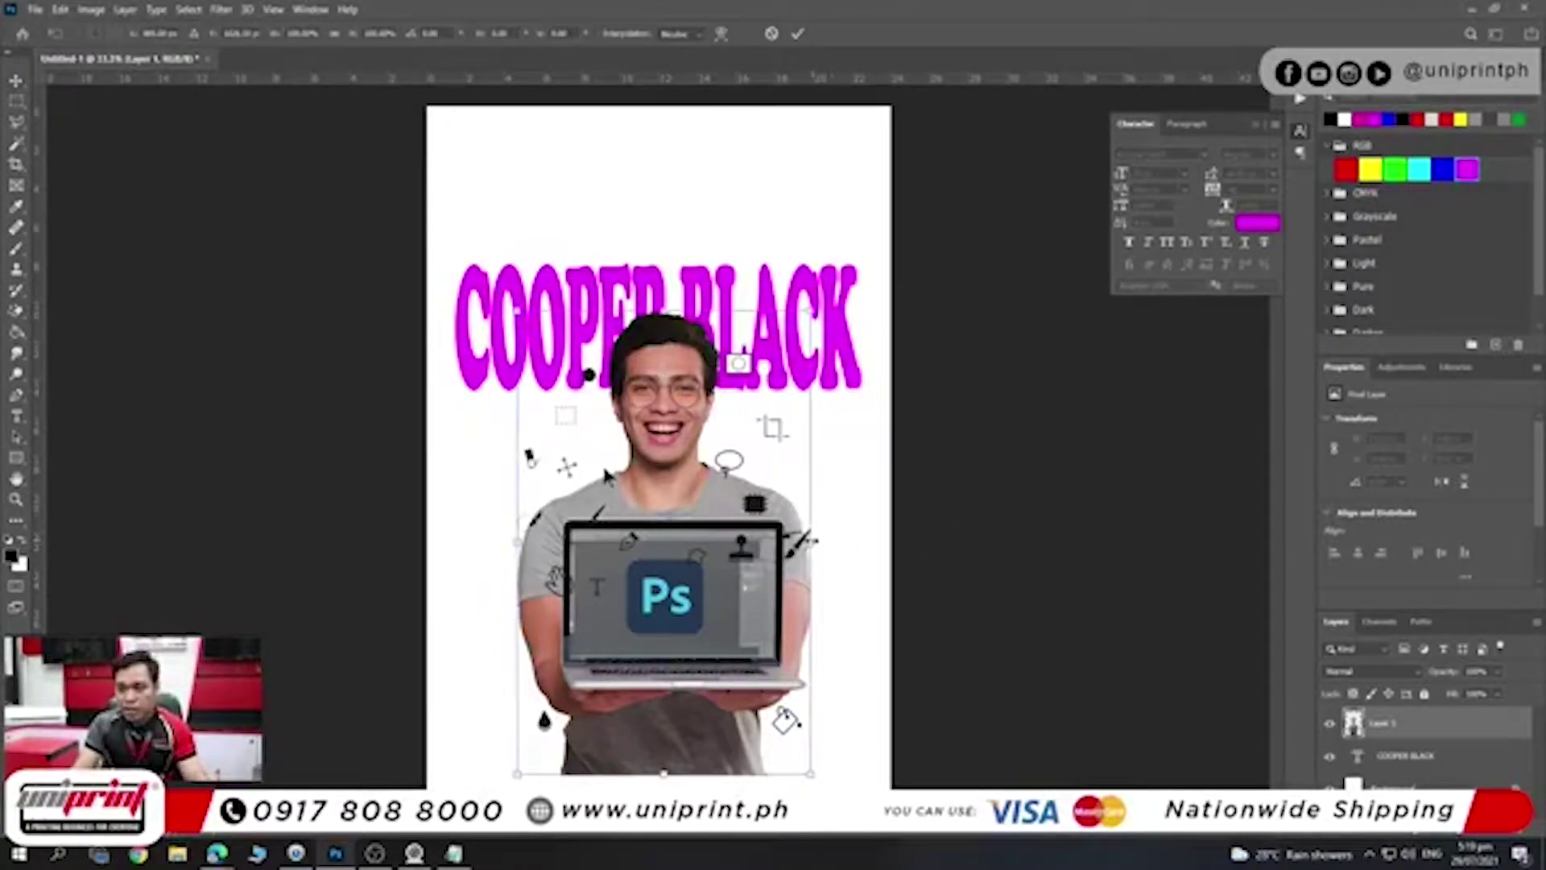
{"action": "left_click_drag", "start_coordinate": [811, 541], "coordinate": [698, 528]}
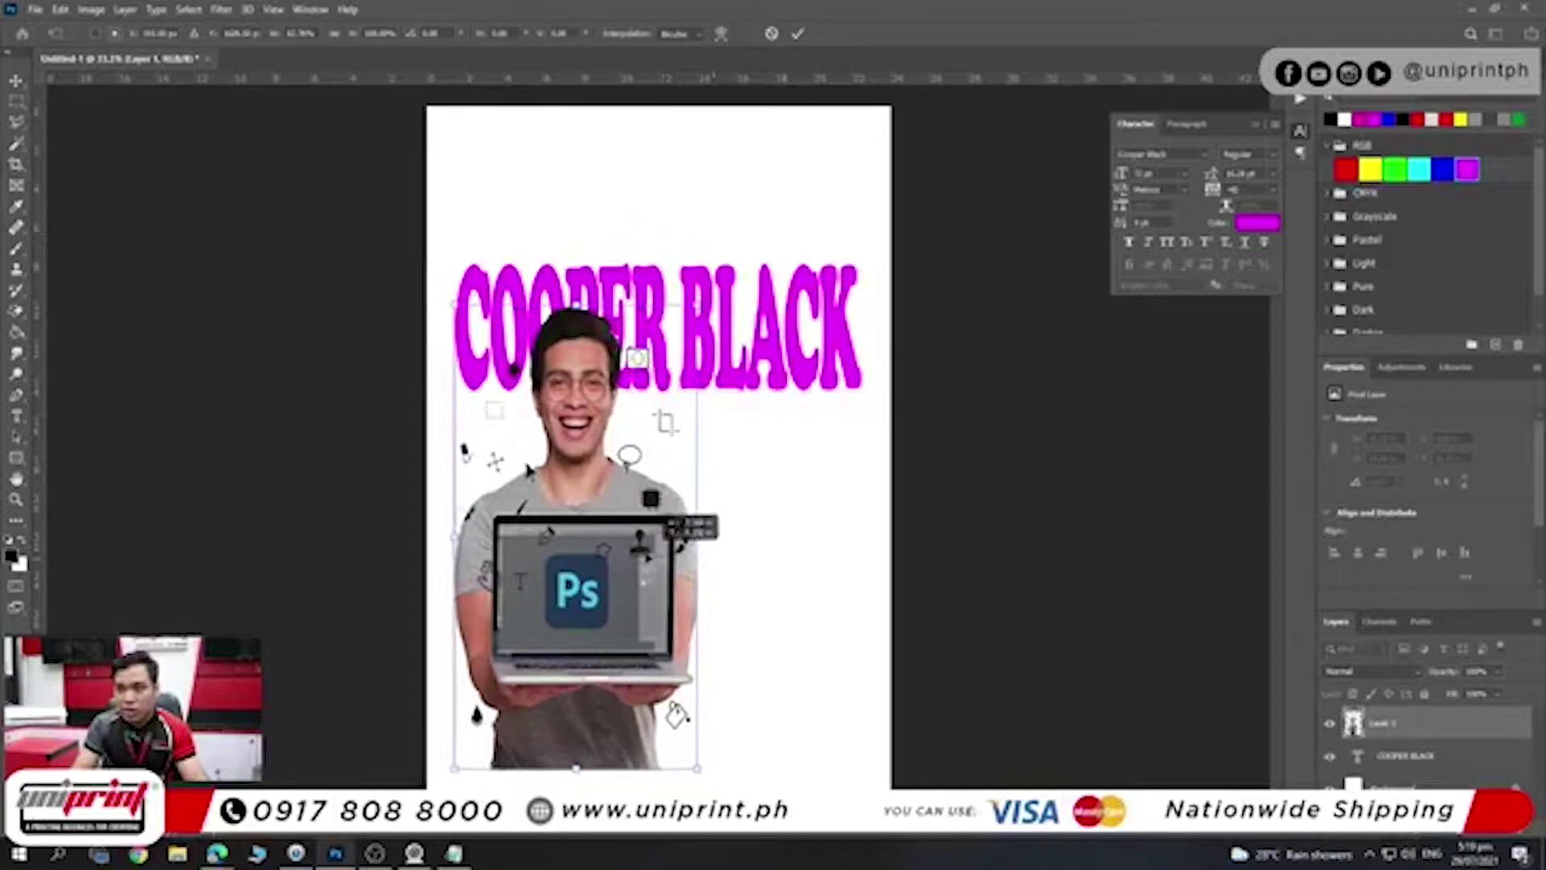
{"action": "key", "text": "Return"}
{"action": "scroll", "coordinate": [580, 410], "scroll_direction": "up", "scroll_amount": 3}
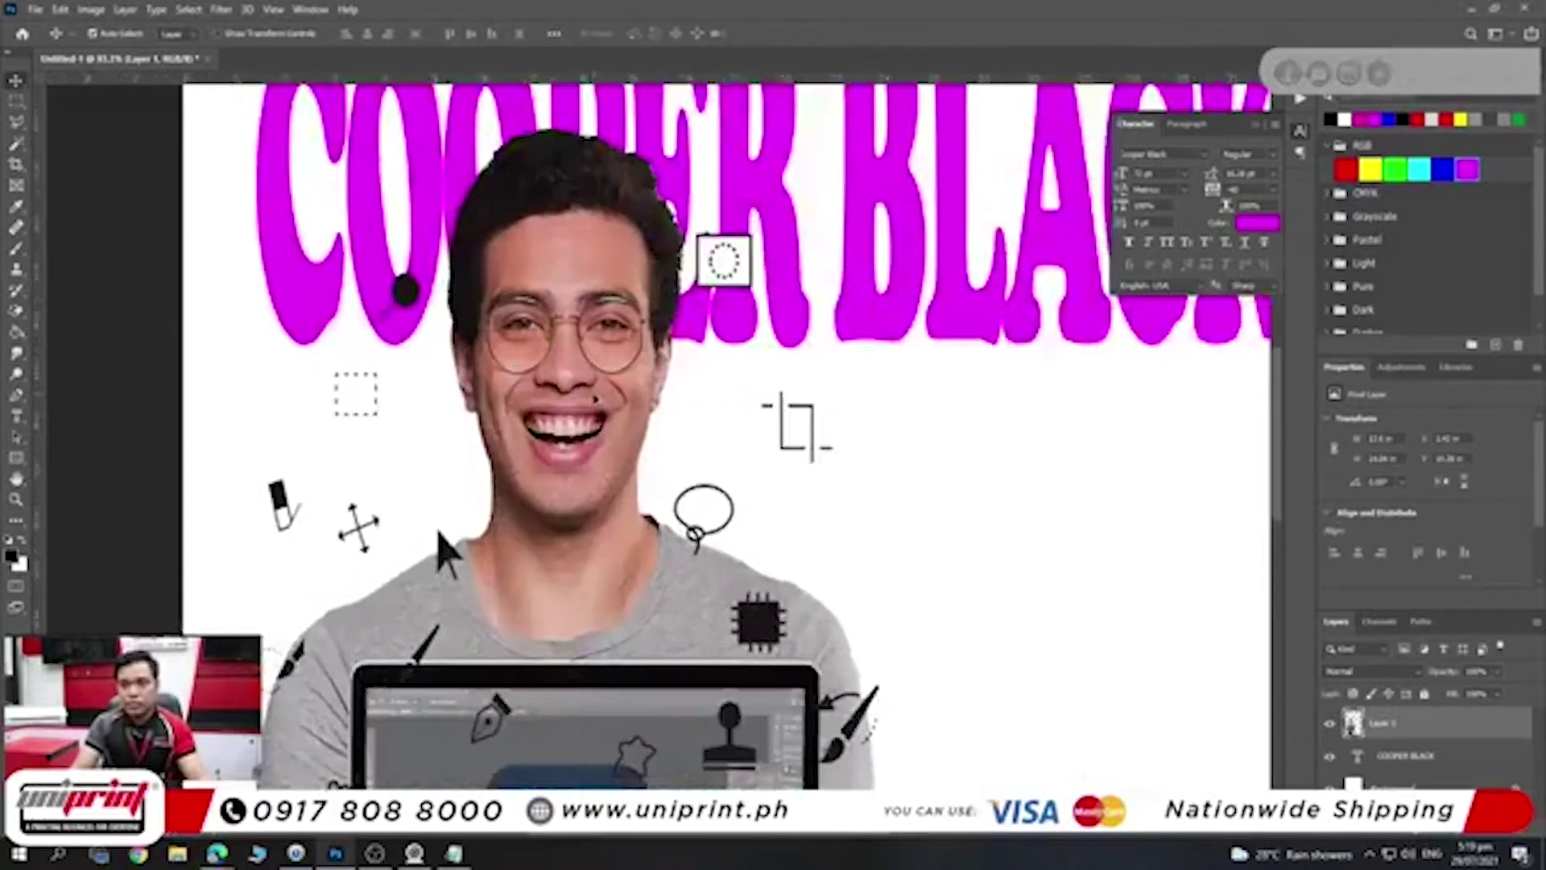
- Shift the man slightly right and widen him from his right side
{"action": "scroll", "coordinate": [579, 410], "scroll_direction": "down", "scroll_amount": 1}
{"action": "scroll", "coordinate": [579, 409], "scroll_direction": "down", "scroll_amount": 1}
{"action": "scroll", "coordinate": [579, 410], "scroll_direction": "down", "scroll_amount": 1}
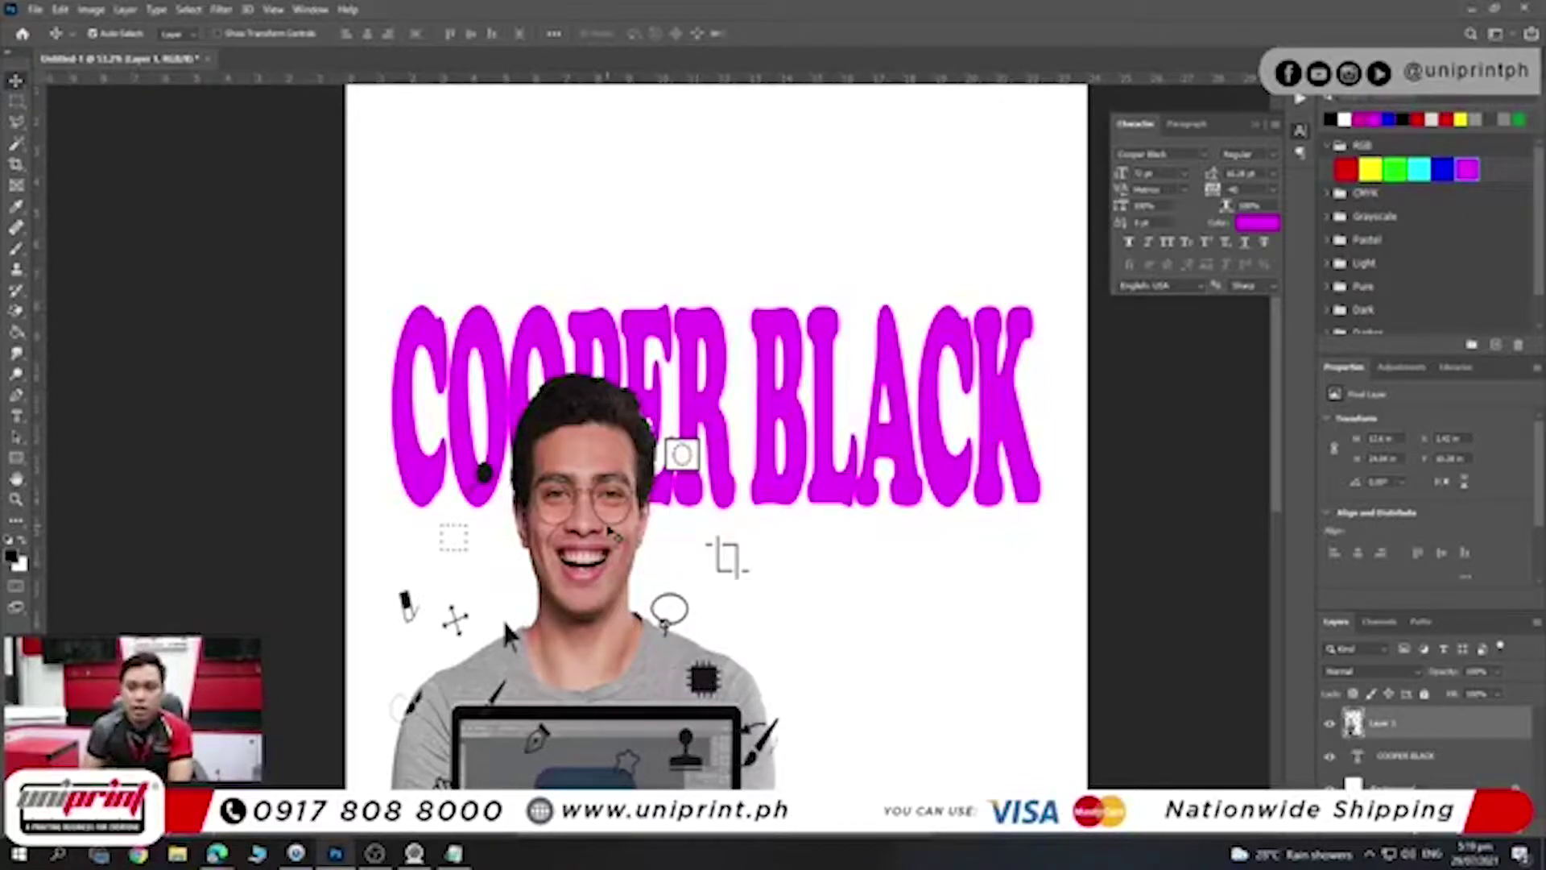
{"action": "scroll", "coordinate": [611, 534], "scroll_direction": "down", "scroll_amount": 1}
{"action": "scroll", "coordinate": [611, 534], "scroll_direction": "up", "scroll_amount": 1}
{"action": "scroll", "coordinate": [611, 534], "scroll_direction": "up", "scroll_amount": 2}
{"action": "scroll", "coordinate": [813, 435], "scroll_direction": "down", "scroll_amount": 1}
{"action": "scroll", "coordinate": [814, 435], "scroll_direction": "down", "scroll_amount": 1}
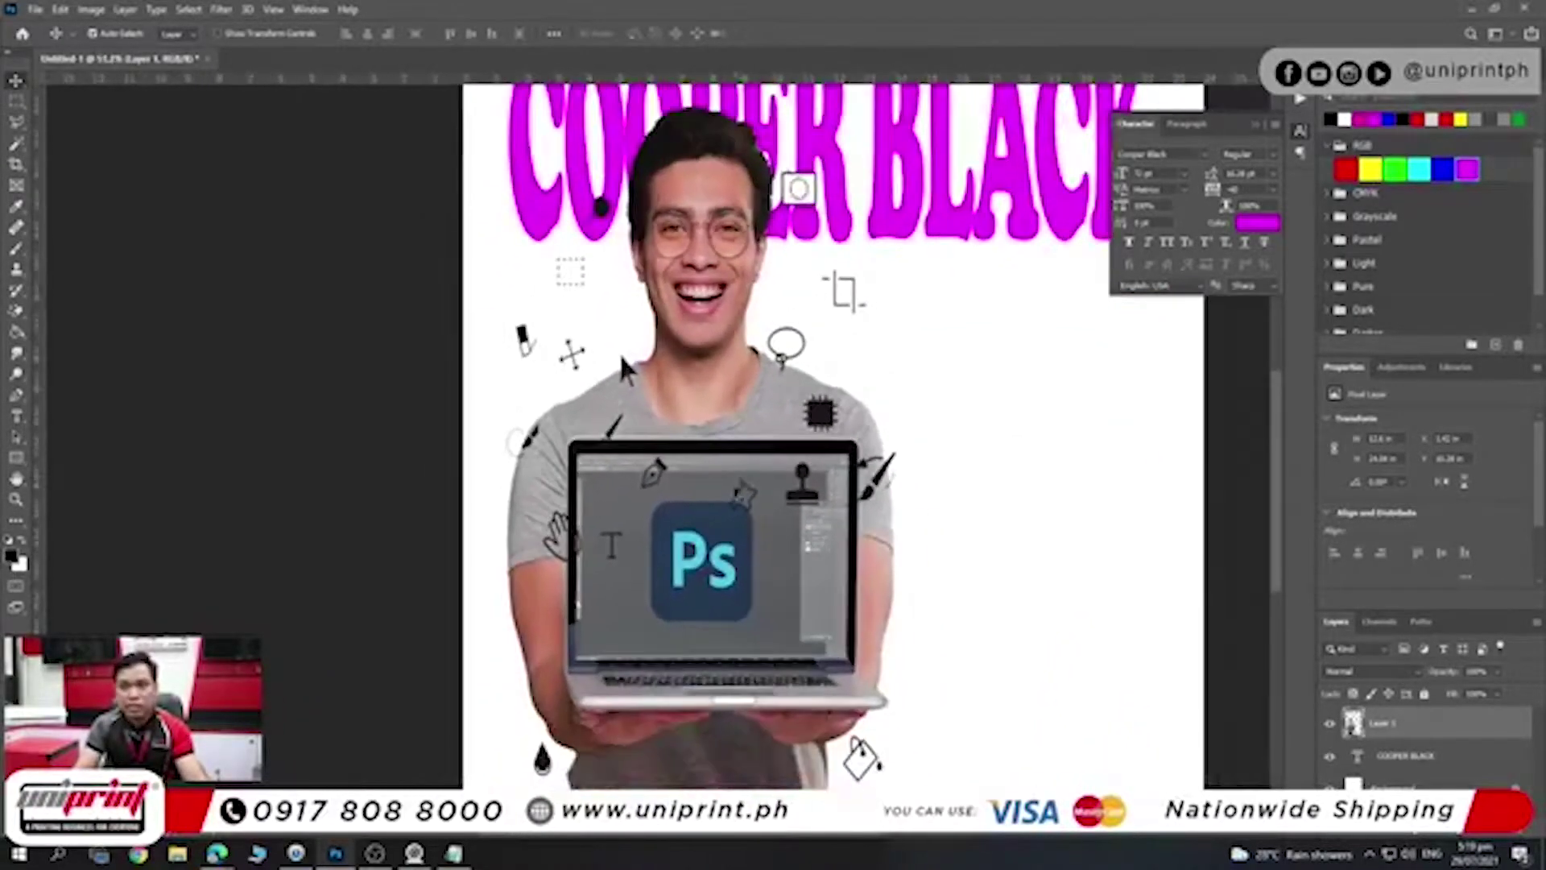
{"action": "scroll", "coordinate": [813, 435], "scroll_direction": "down", "scroll_amount": 1}
{"action": "scroll", "coordinate": [732, 622], "scroll_direction": "down", "scroll_amount": 1}
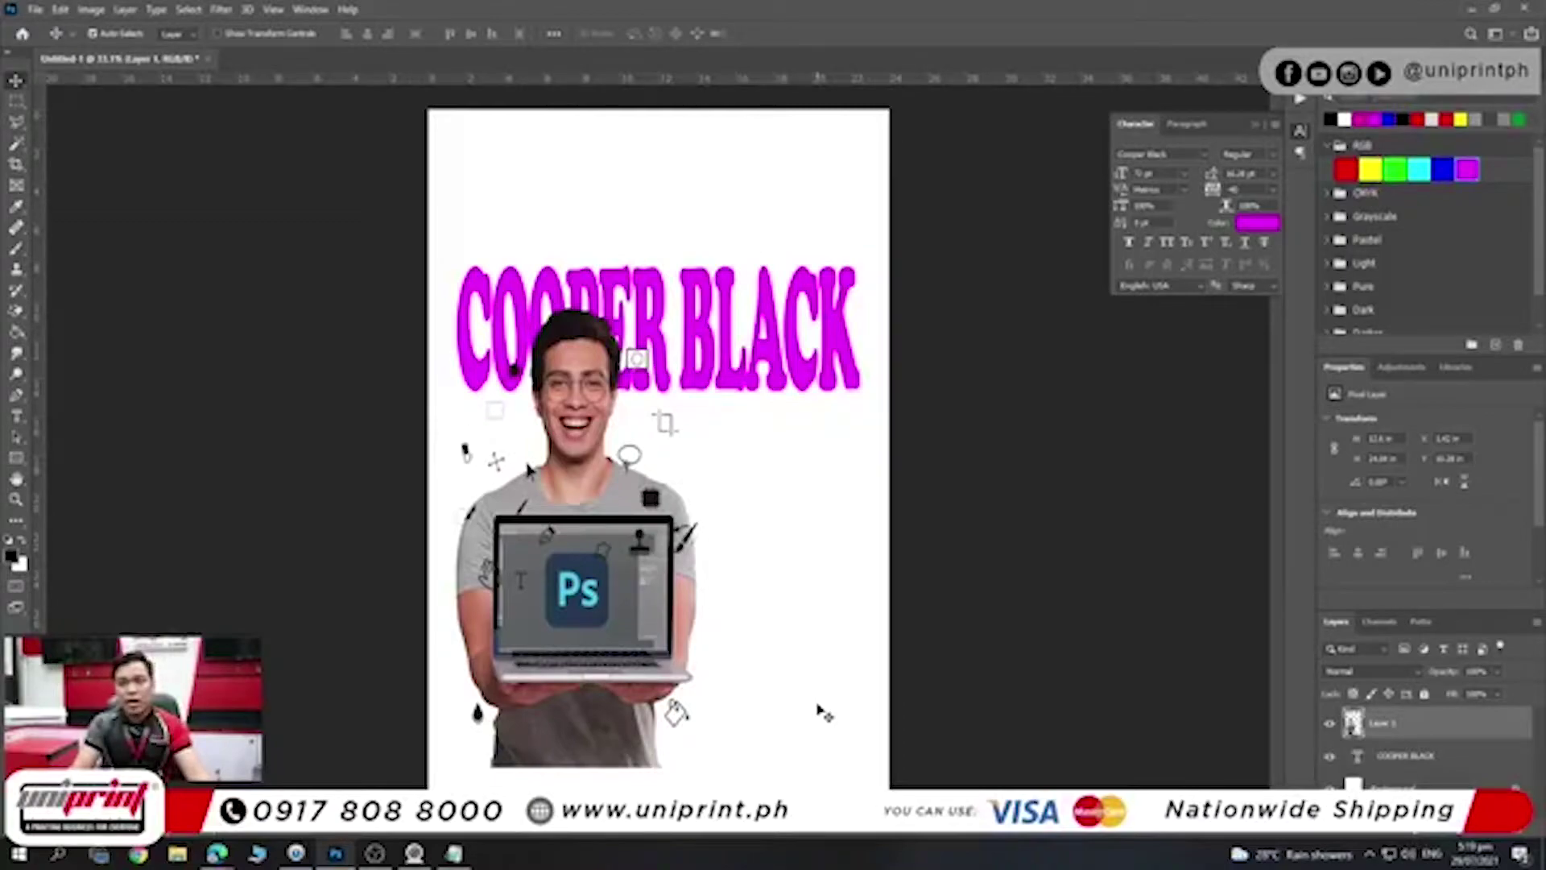
{"action": "left_click_drag", "start_coordinate": [626, 609], "coordinate": [643, 612]}
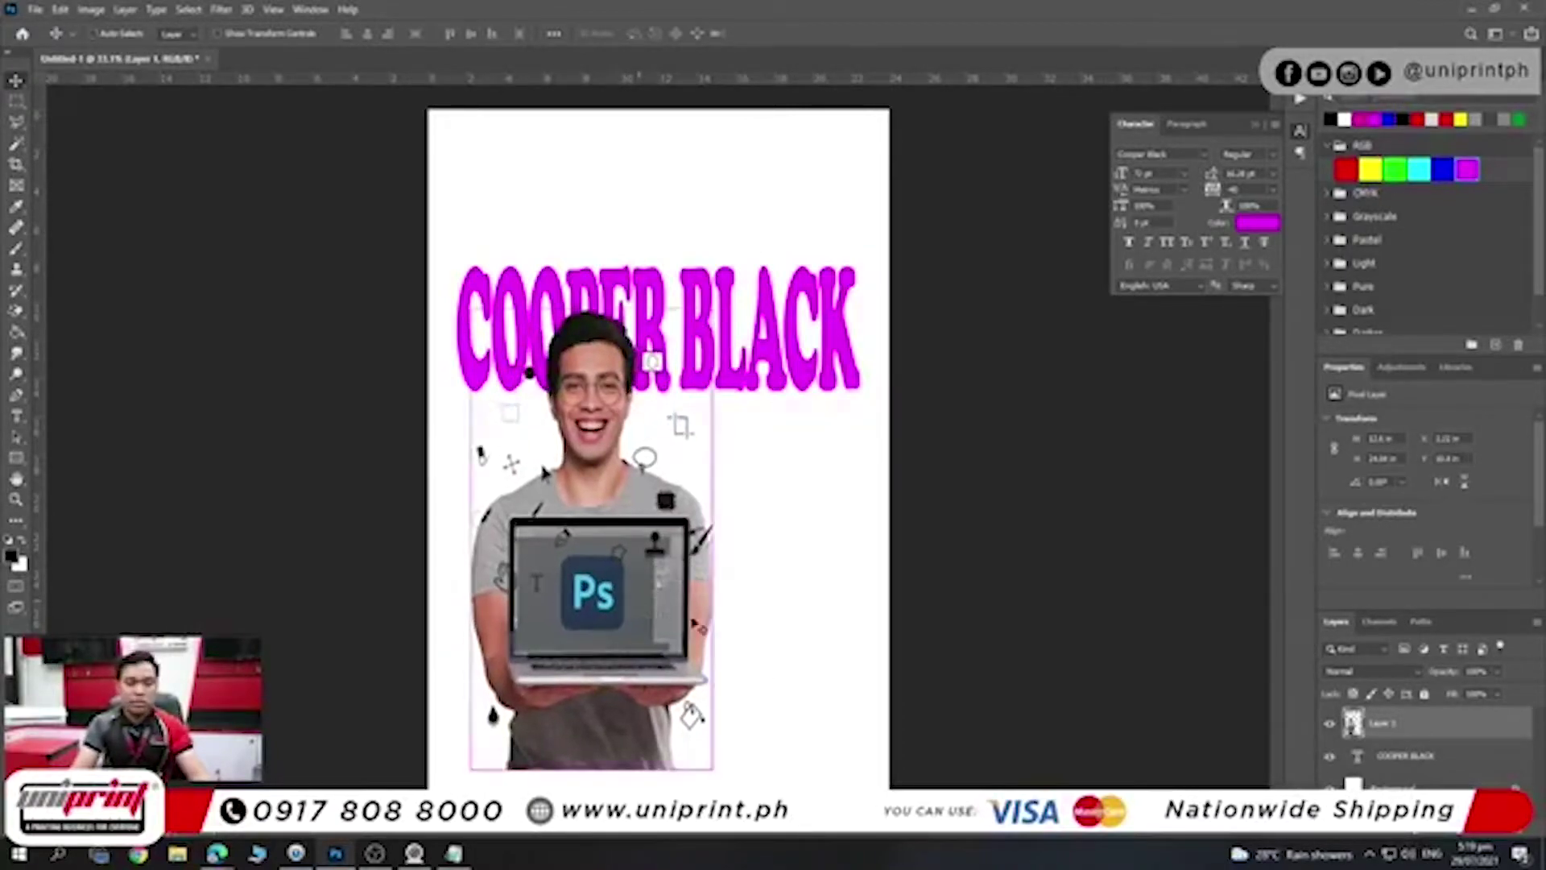
{"action": "key", "text": "ctrl+t"}
{"action": "left_click_drag", "start_coordinate": [713, 538], "coordinate": [757, 538]}
{"action": "key", "text": "Return"}
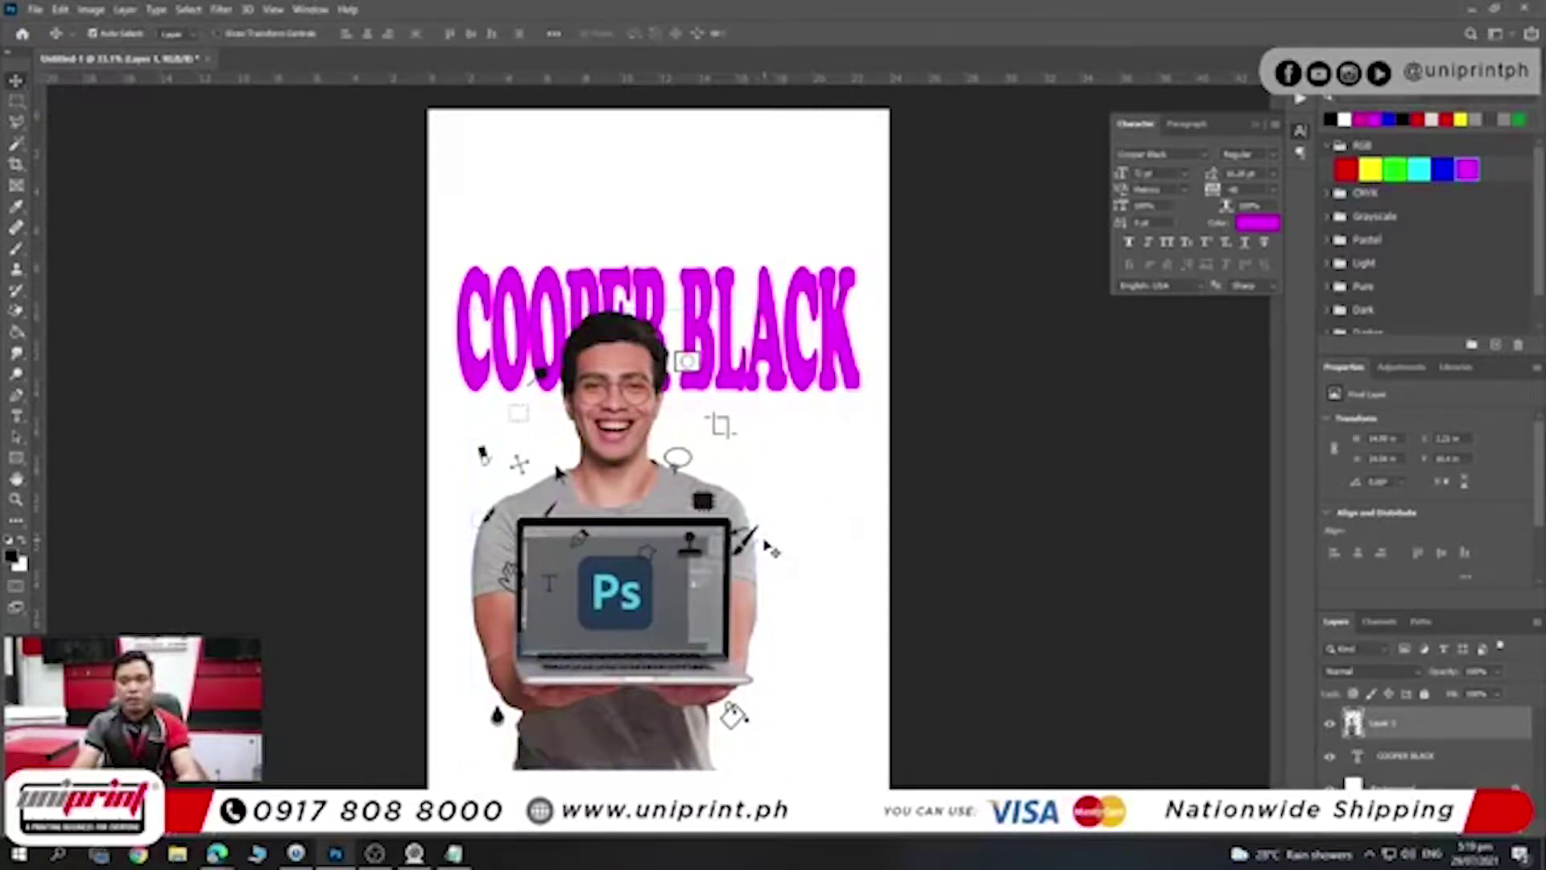
- Readjust the man photo's width twice with Free Transform
{"action": "key", "text": "ctrl+t"}
{"action": "left_click_drag", "start_coordinate": [757, 538], "coordinate": [624, 532]}
{"action": "key", "text": "Return"}
{"action": "key", "text": "ctrl+t"}
{"action": "left_click_drag", "start_coordinate": [626, 533], "coordinate": [751, 538]}
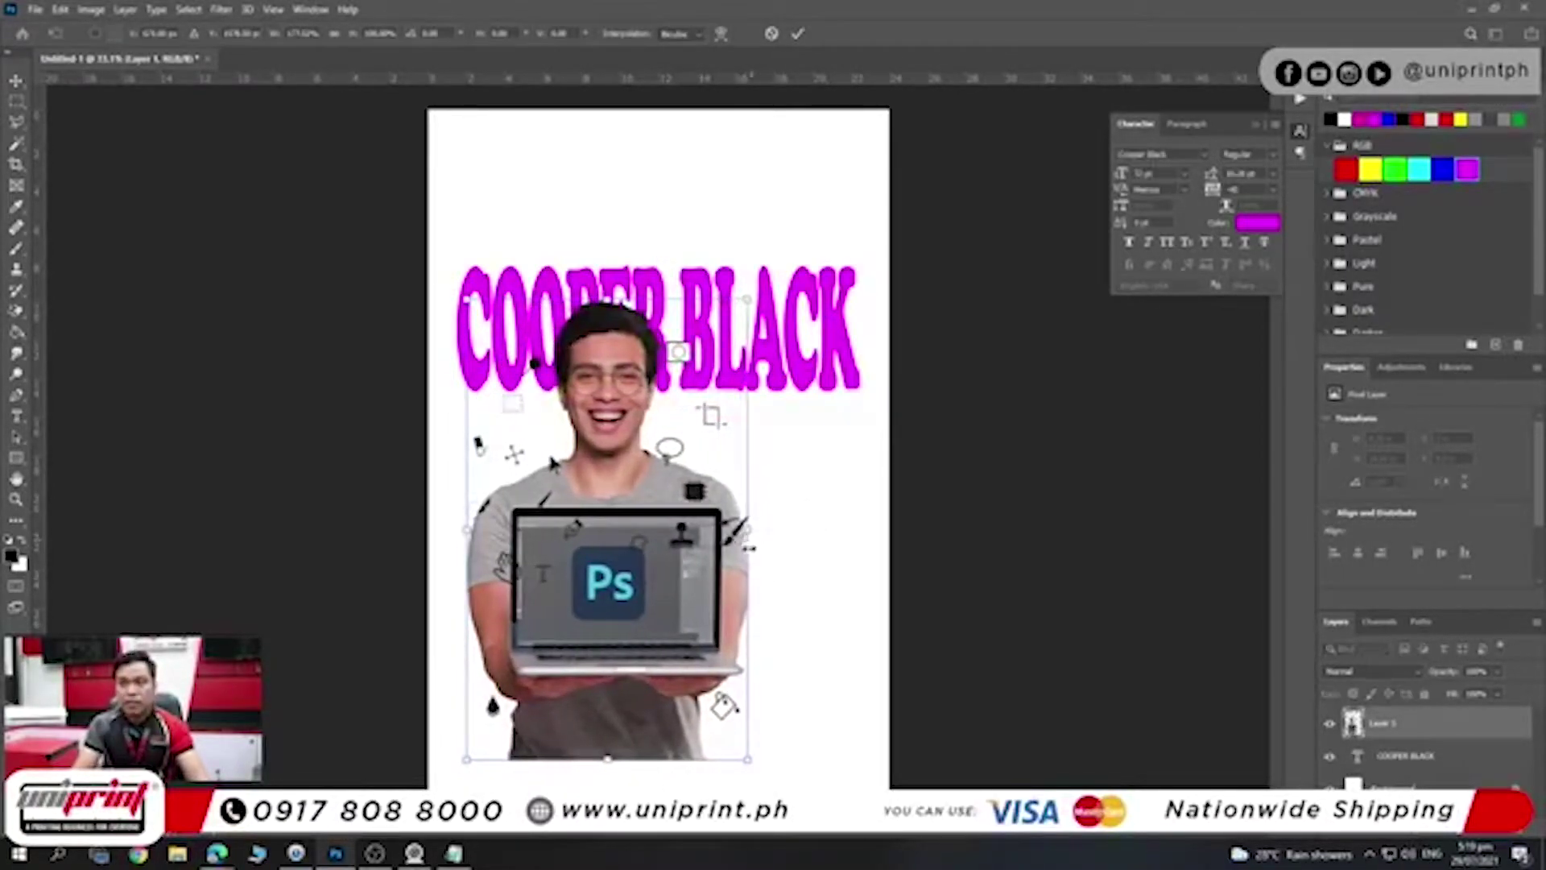
{"action": "key", "text": "Return"}
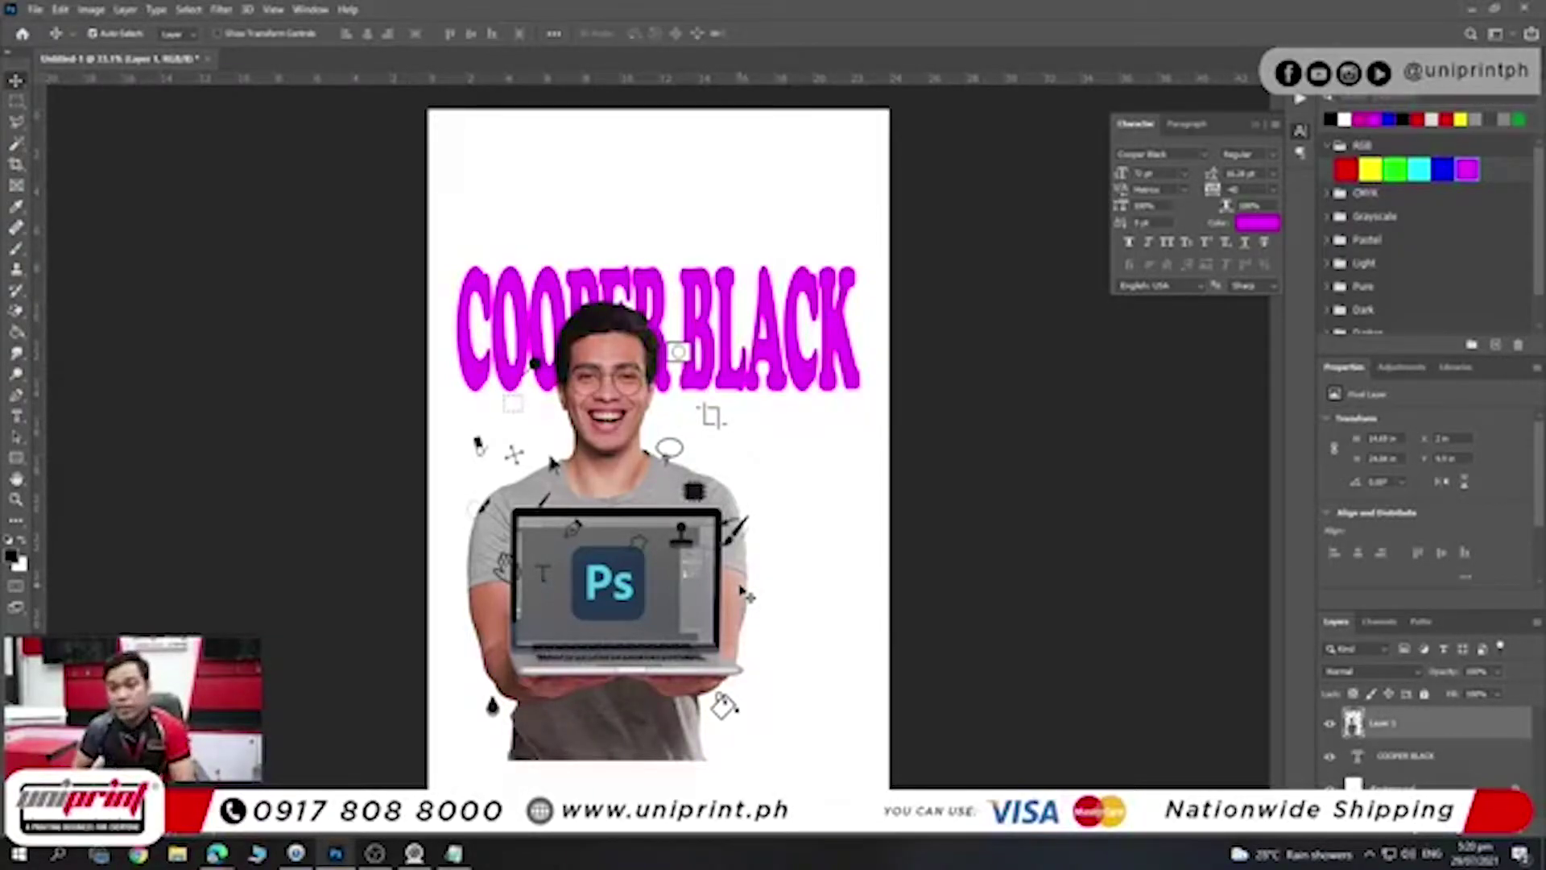
- Fit the whole poster in view and move the man photo down beneath the title
{"action": "scroll", "coordinate": [664, 520], "scroll_direction": "up", "scroll_amount": 3}
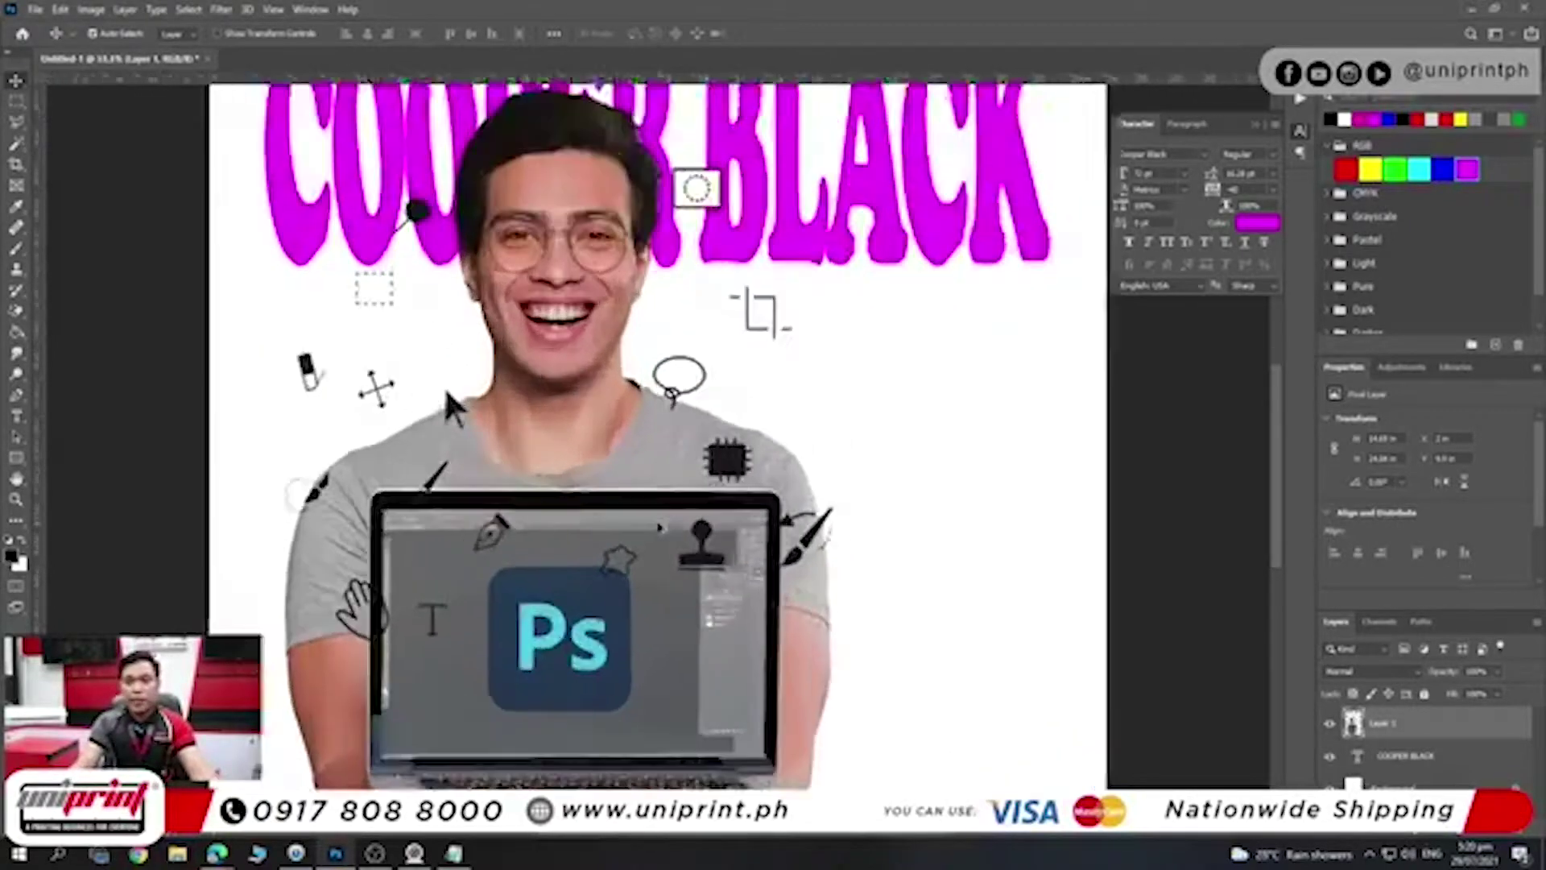
{"action": "scroll", "coordinate": [499, 430], "scroll_direction": "up", "scroll_amount": 5}
{"action": "key", "text": "ctrl+0"}
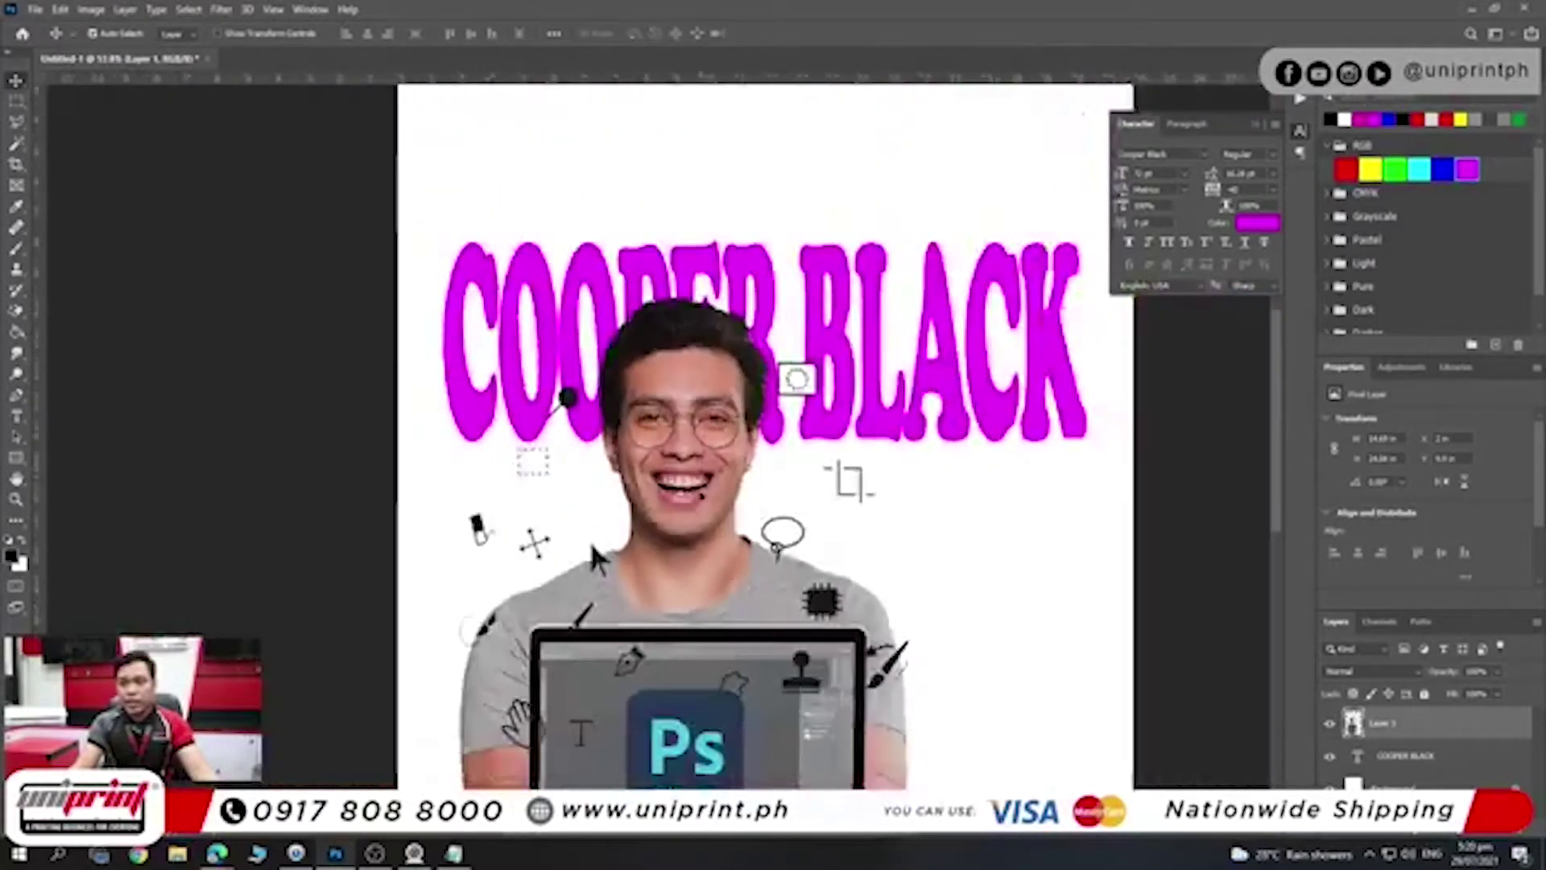
{"action": "mouse_move", "coordinate": [773, 509]}
{"action": "left_mouse_down"}
{"action": "mouse_move", "coordinate": [745, 490]}
{"action": "mouse_move", "coordinate": [745, 612]}
{"action": "left_mouse_up"}
{"action": "scroll", "coordinate": [707, 583], "scroll_direction": "down", "scroll_amount": 1}
{"action": "scroll", "coordinate": [707, 582], "scroll_direction": "up", "scroll_amount": 3}
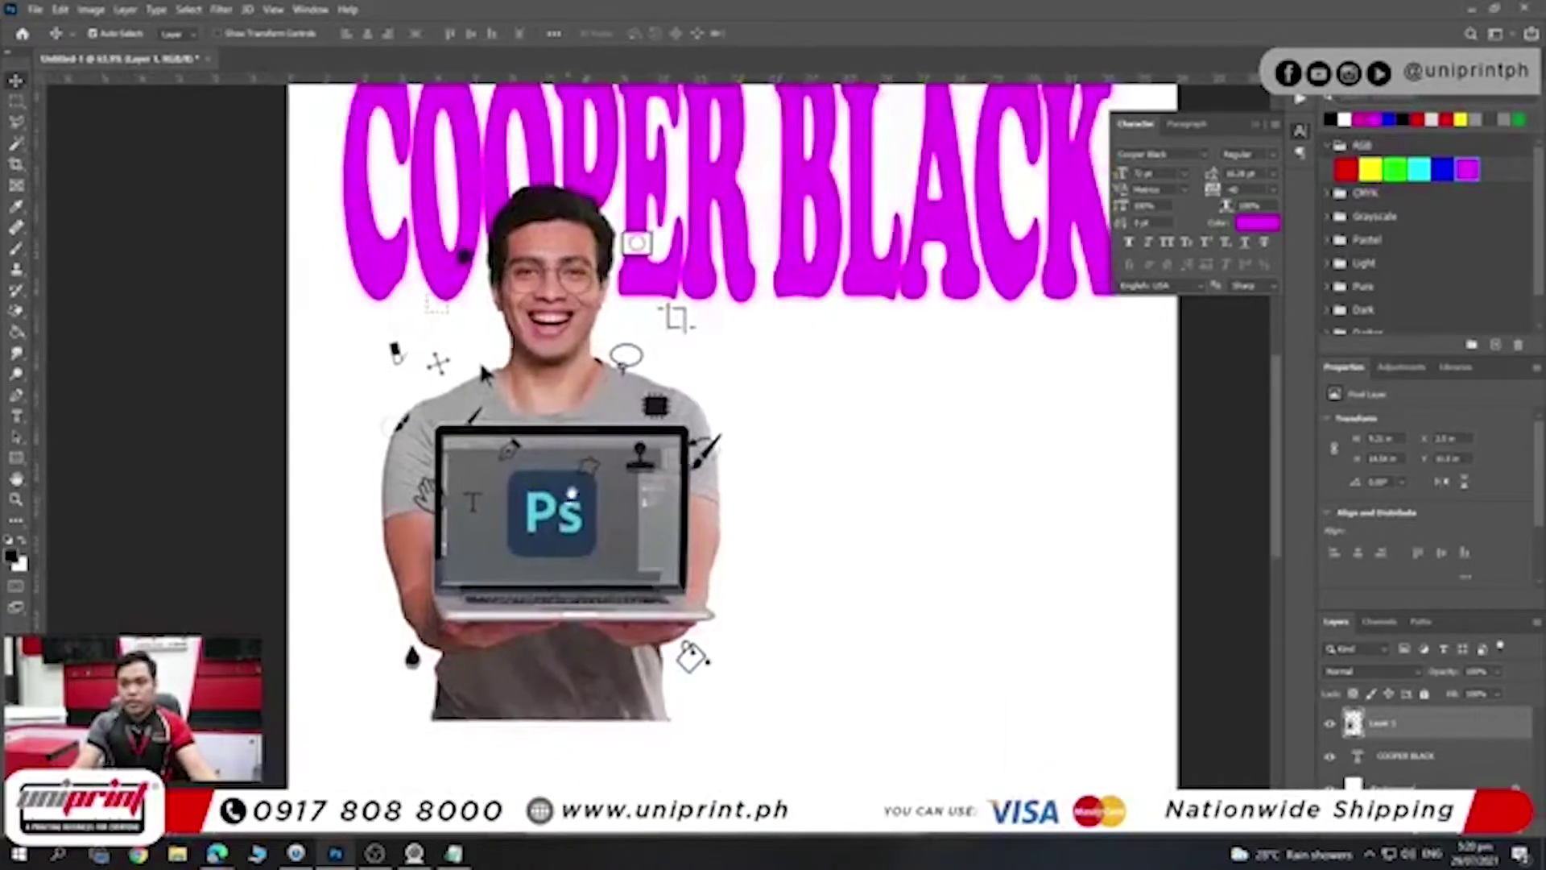
{"action": "left_click_drag", "start_coordinate": [547, 419], "coordinate": [547, 564]}
{"action": "scroll", "coordinate": [548, 579], "scroll_direction": "up", "scroll_amount": 3}
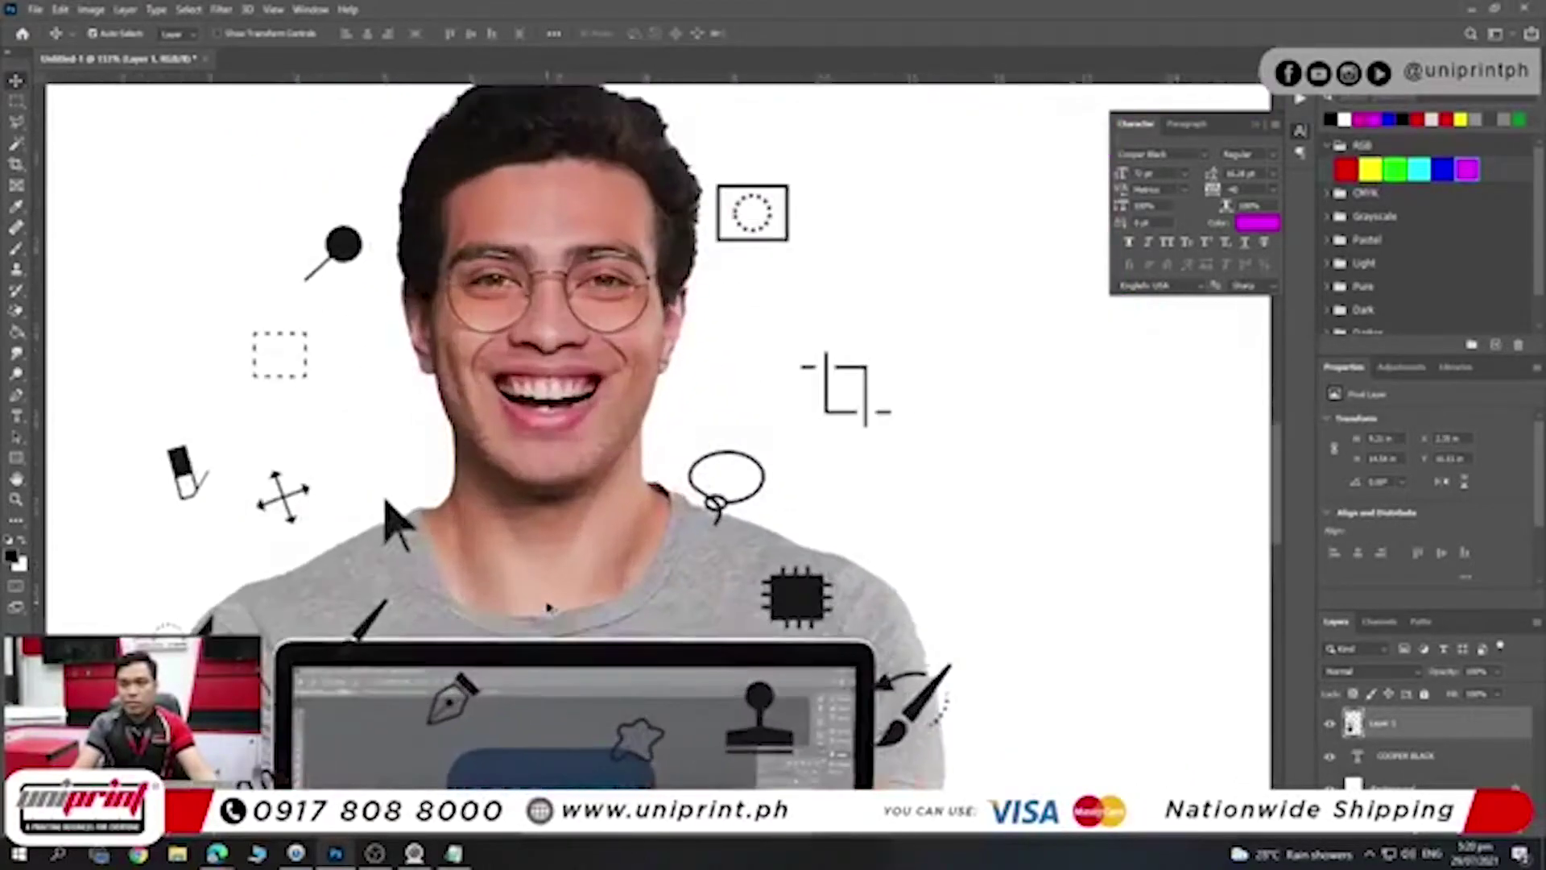
{"action": "scroll", "coordinate": [548, 596], "scroll_direction": "down", "scroll_amount": 2}
{"action": "scroll", "coordinate": [548, 580], "scroll_direction": "down", "scroll_amount": 1}
{"action": "scroll", "coordinate": [548, 564], "scroll_direction": "down", "scroll_amount": 1}
{"action": "scroll", "coordinate": [544, 556], "scroll_direction": "up", "scroll_amount": 1}
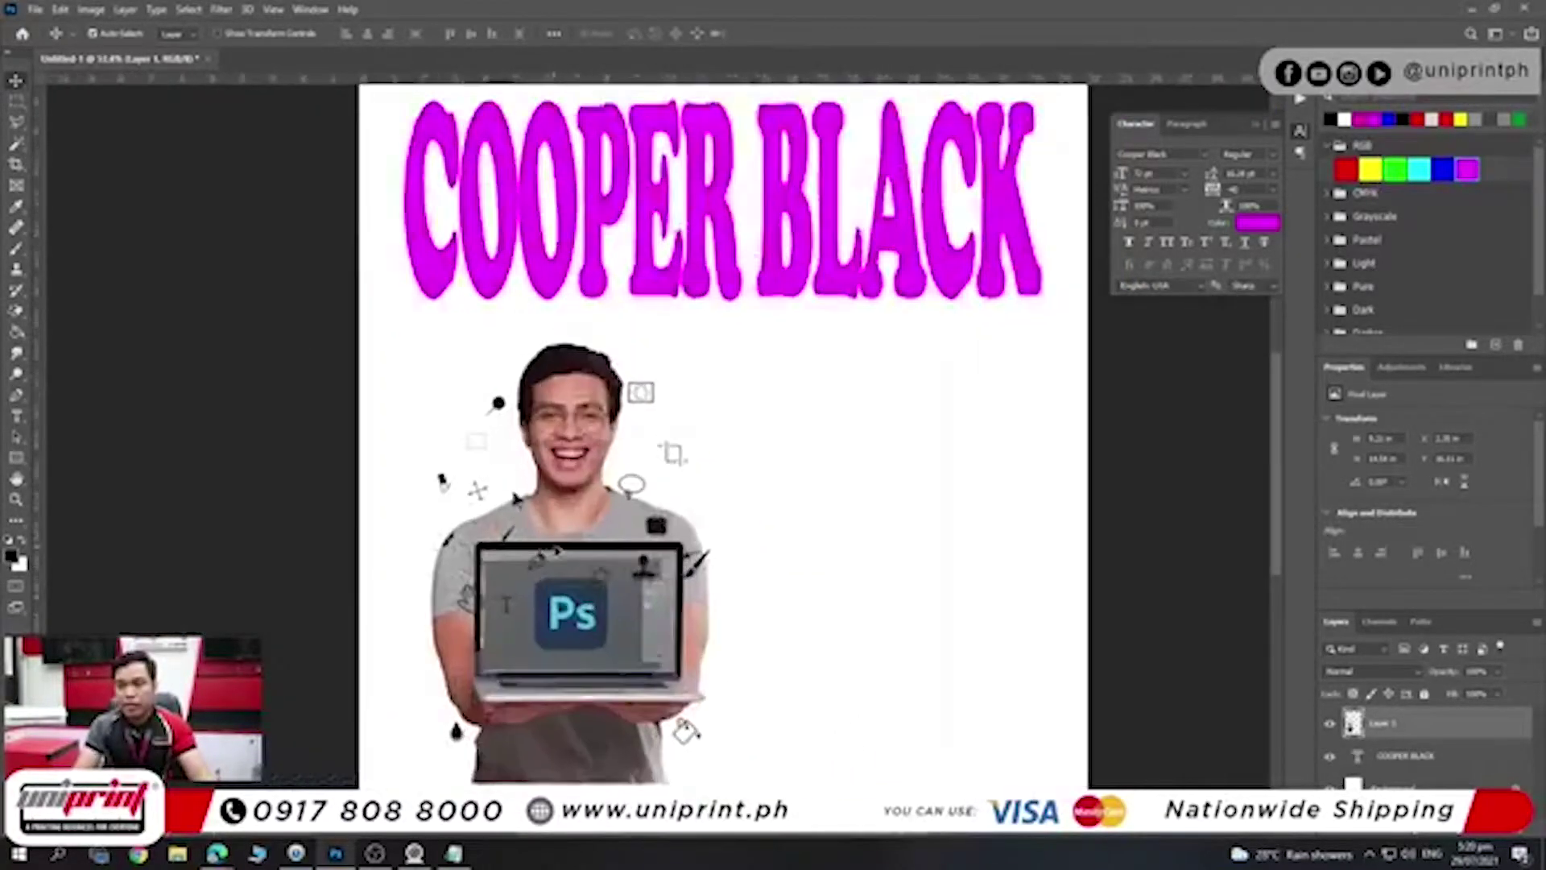
{"action": "scroll", "coordinate": [547, 543], "scroll_direction": "up", "scroll_amount": 3}
{"action": "scroll", "coordinate": [546, 544], "scroll_direction": "up", "scroll_amount": 2}
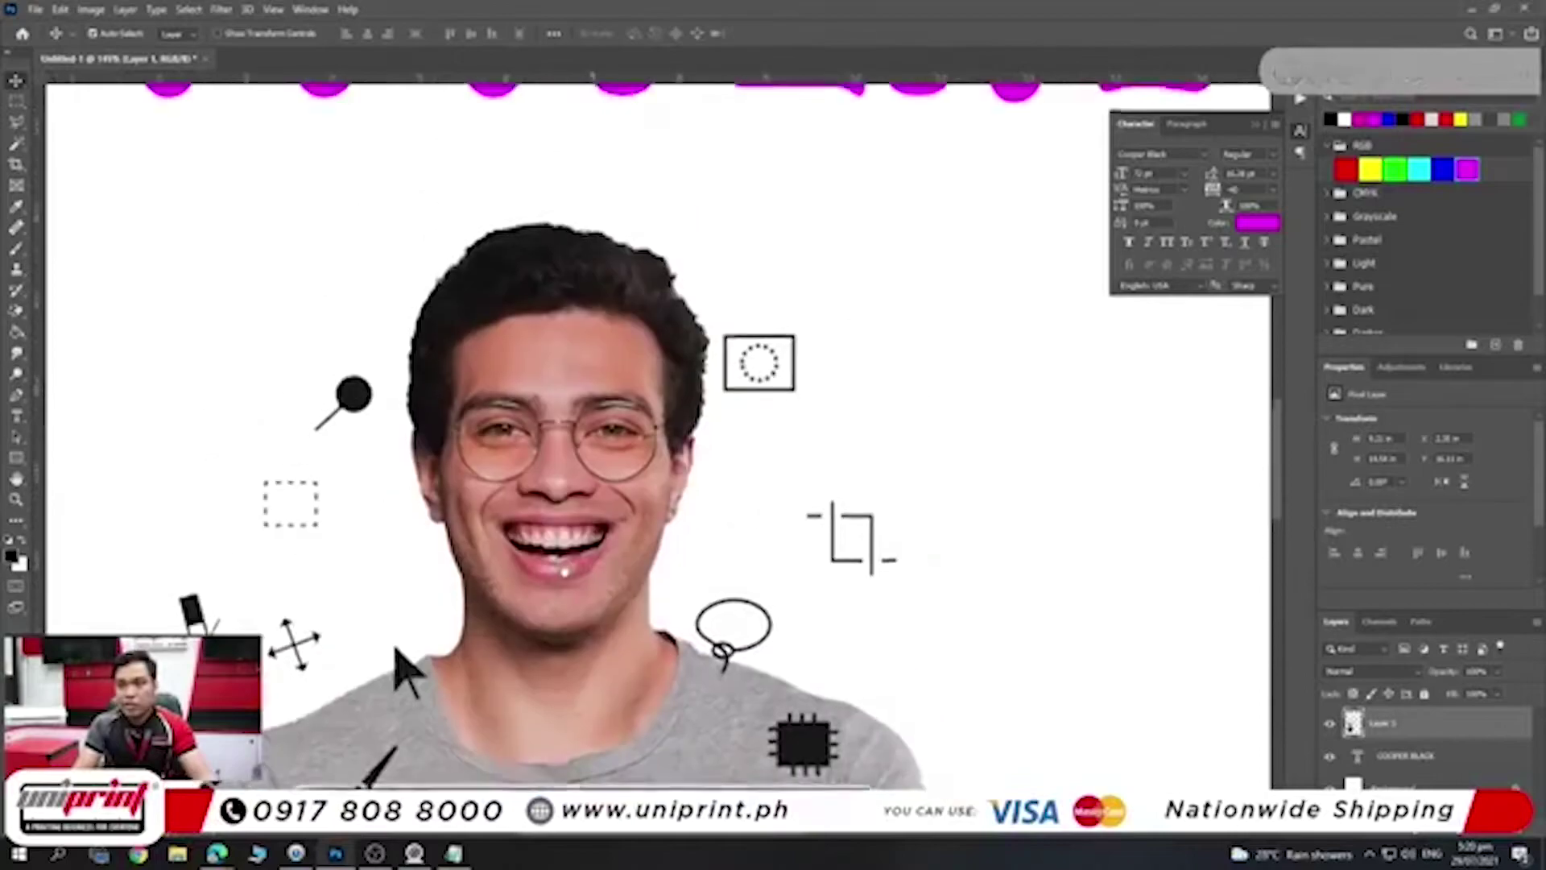
- Duplicate the man photo to its right and convert the copy to a smart object
{"action": "scroll", "coordinate": [398, 651], "scroll_direction": "down", "scroll_amount": 4}
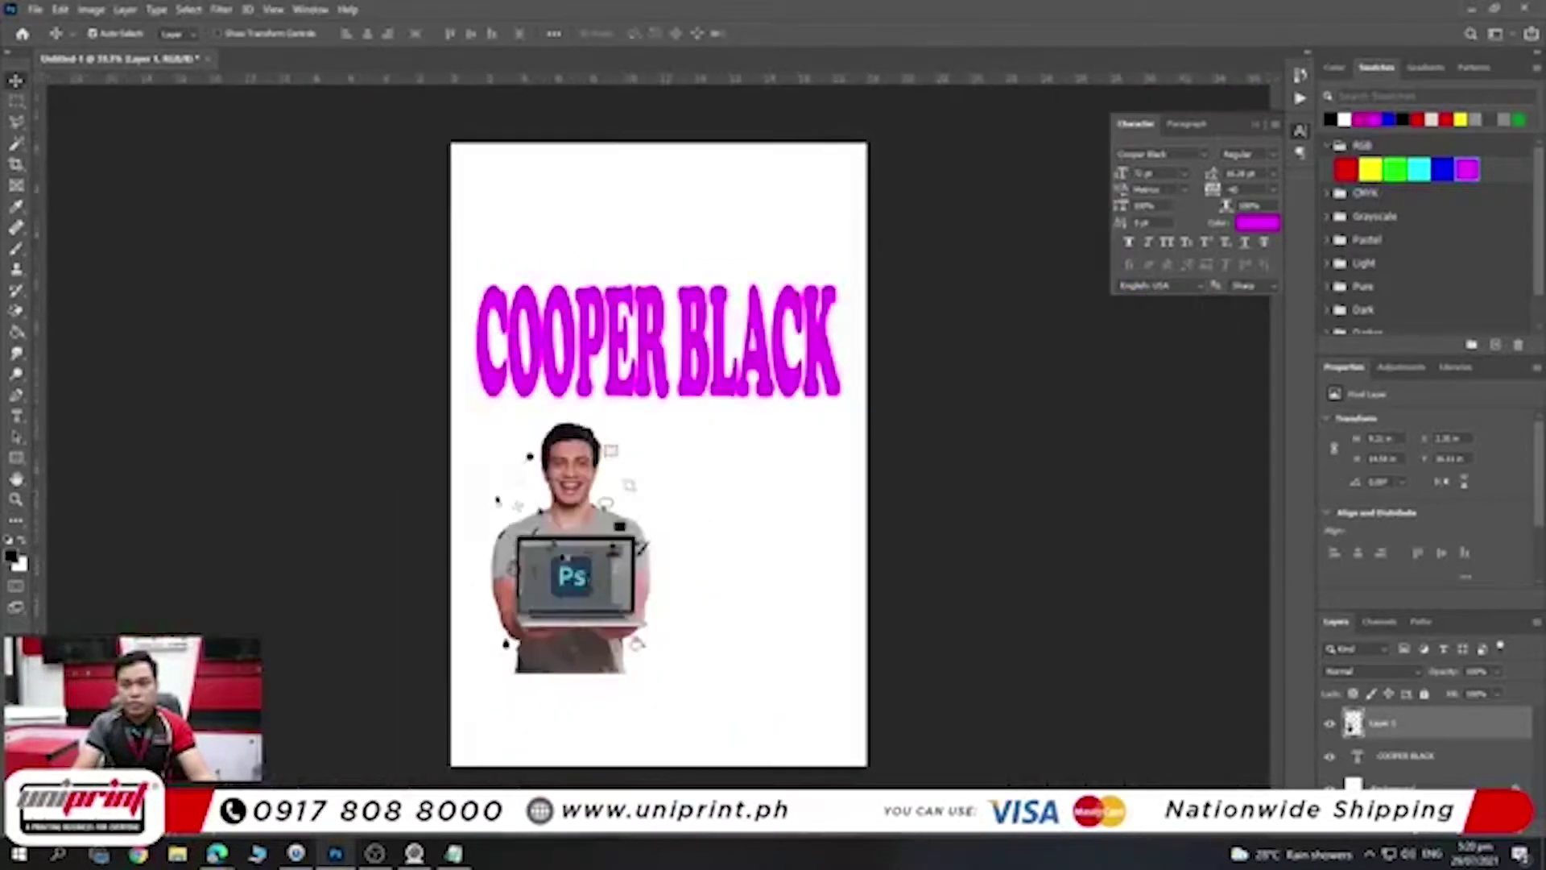
{"action": "left_click_drag", "start_coordinate": [576, 556], "coordinate": [757, 556]}
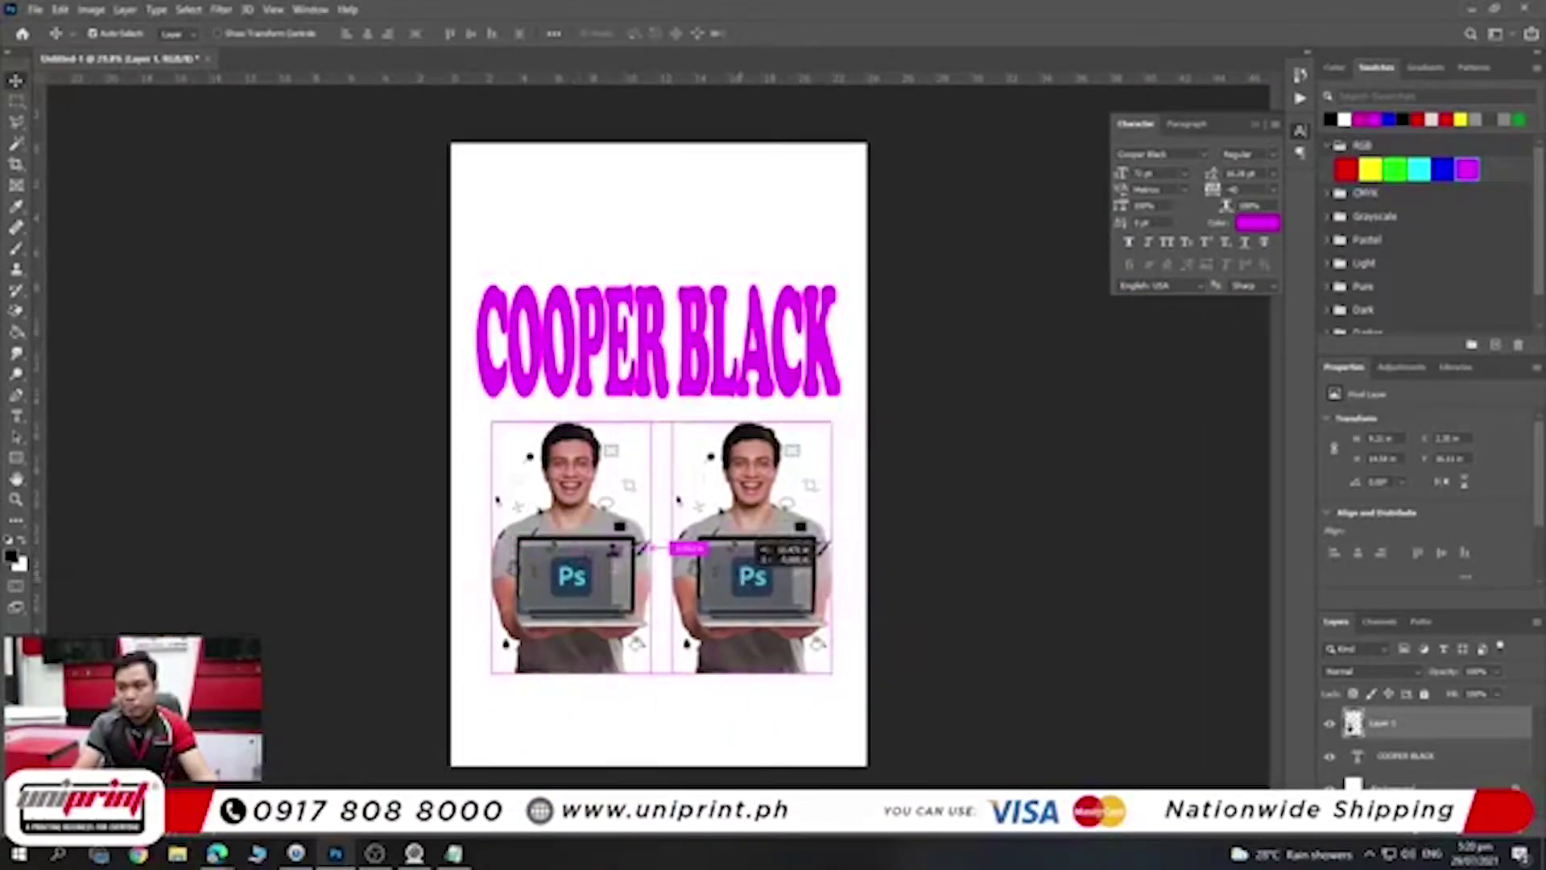
{"action": "right_click", "coordinate": [1462, 763]}
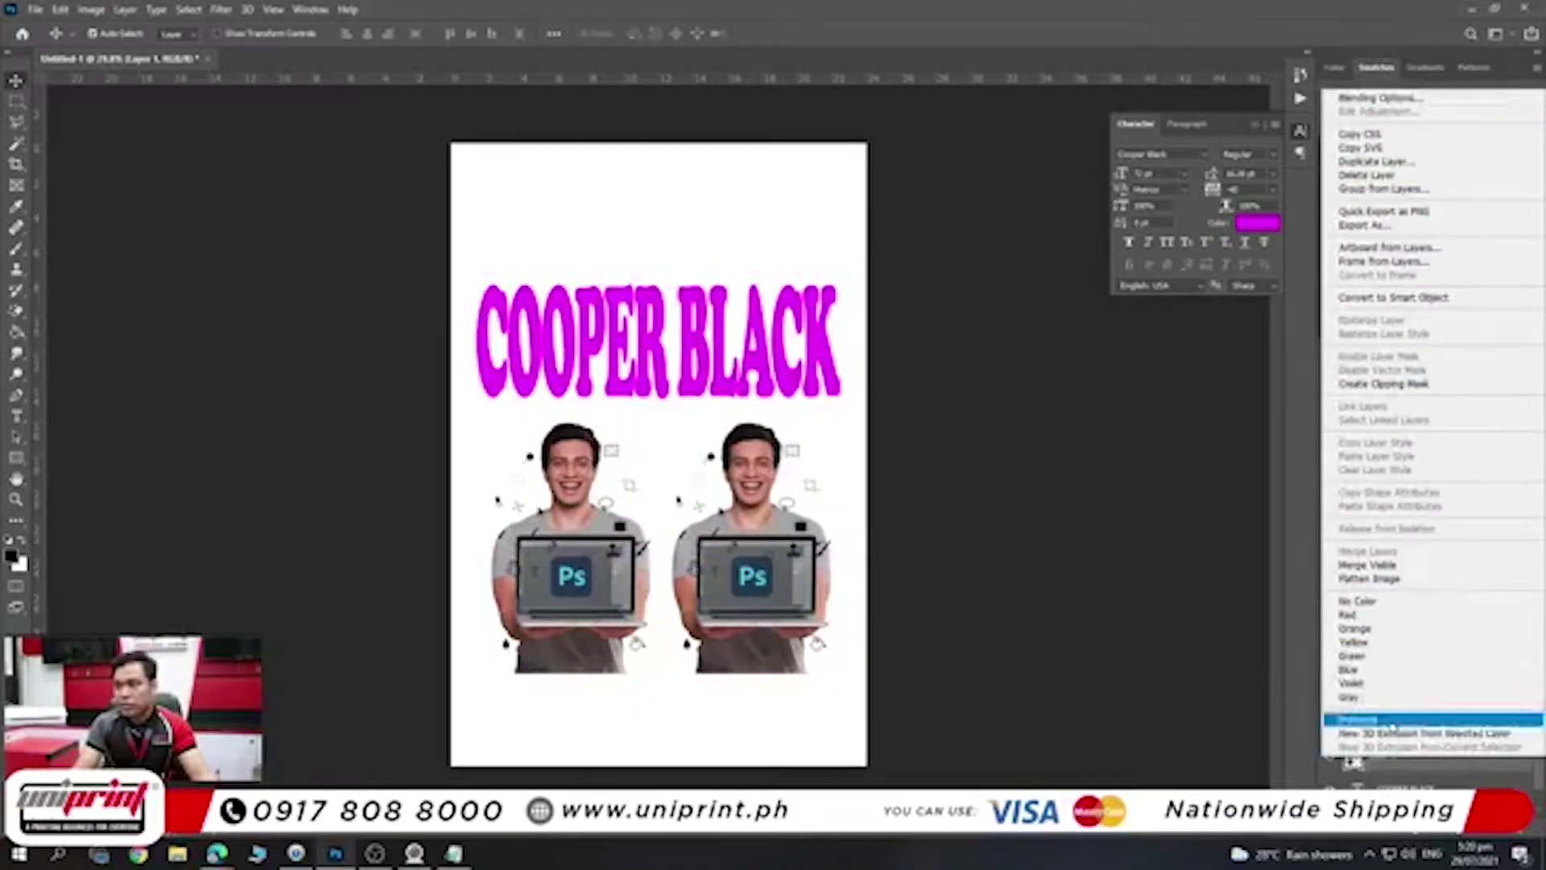
{"action": "left_click", "coordinate": [1393, 305]}
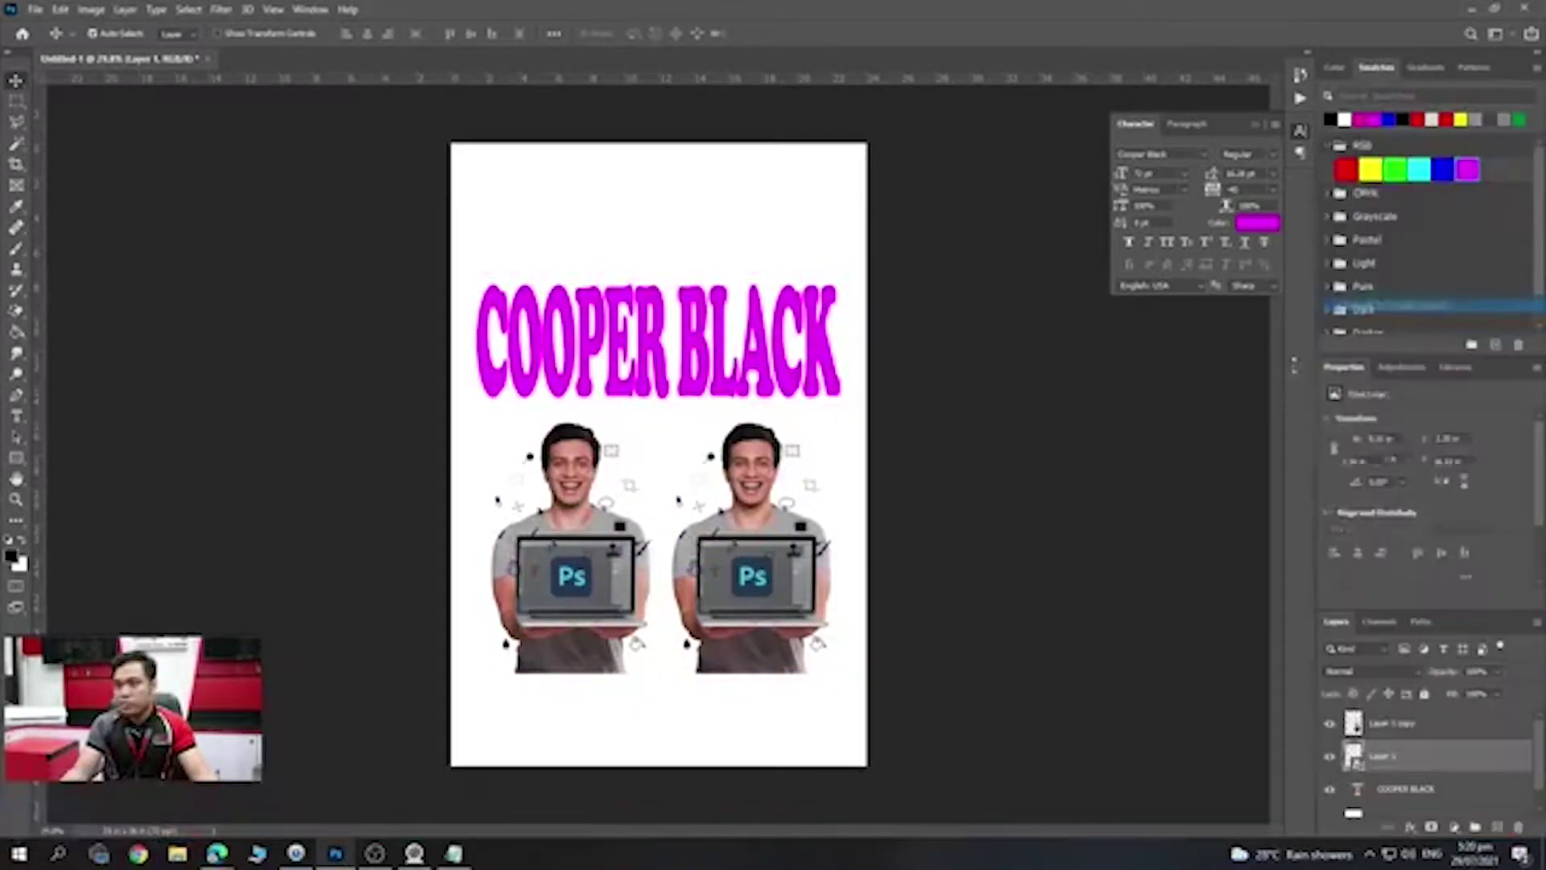
- Nudge the two copies apart and marquee-select both photos
{"action": "scroll", "coordinate": [668, 534], "scroll_direction": "up", "scroll_amount": 3}
{"action": "left_click_drag", "start_coordinate": [438, 581], "coordinate": [424, 581]}
{"action": "left_click_drag", "start_coordinate": [892, 620], "coordinate": [906, 620]}
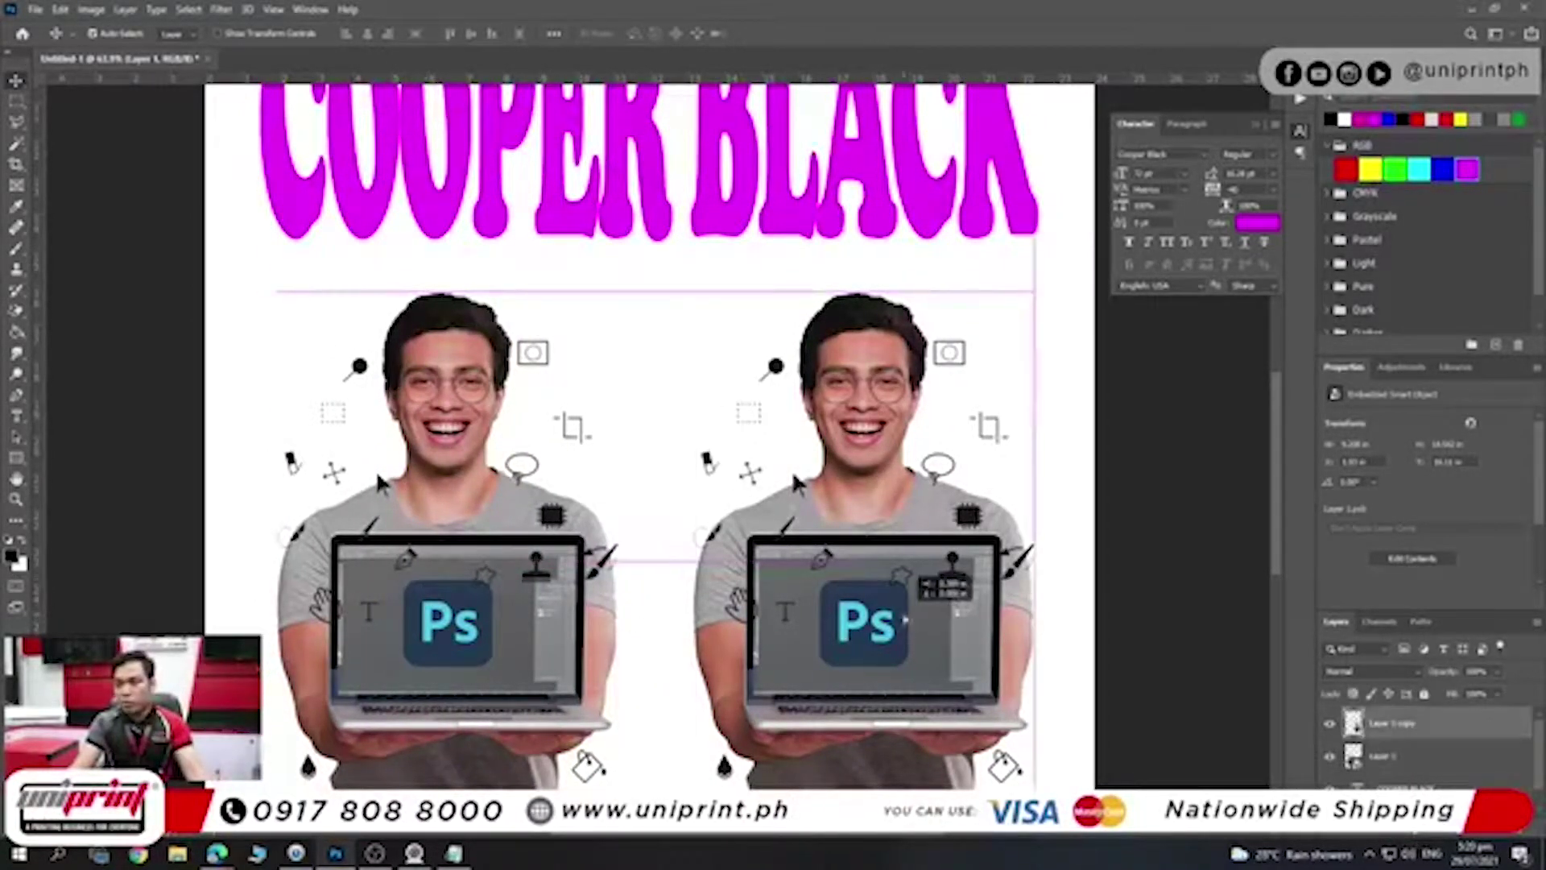
{"action": "scroll", "coordinate": [889, 627], "scroll_direction": "down", "scroll_amount": 2}
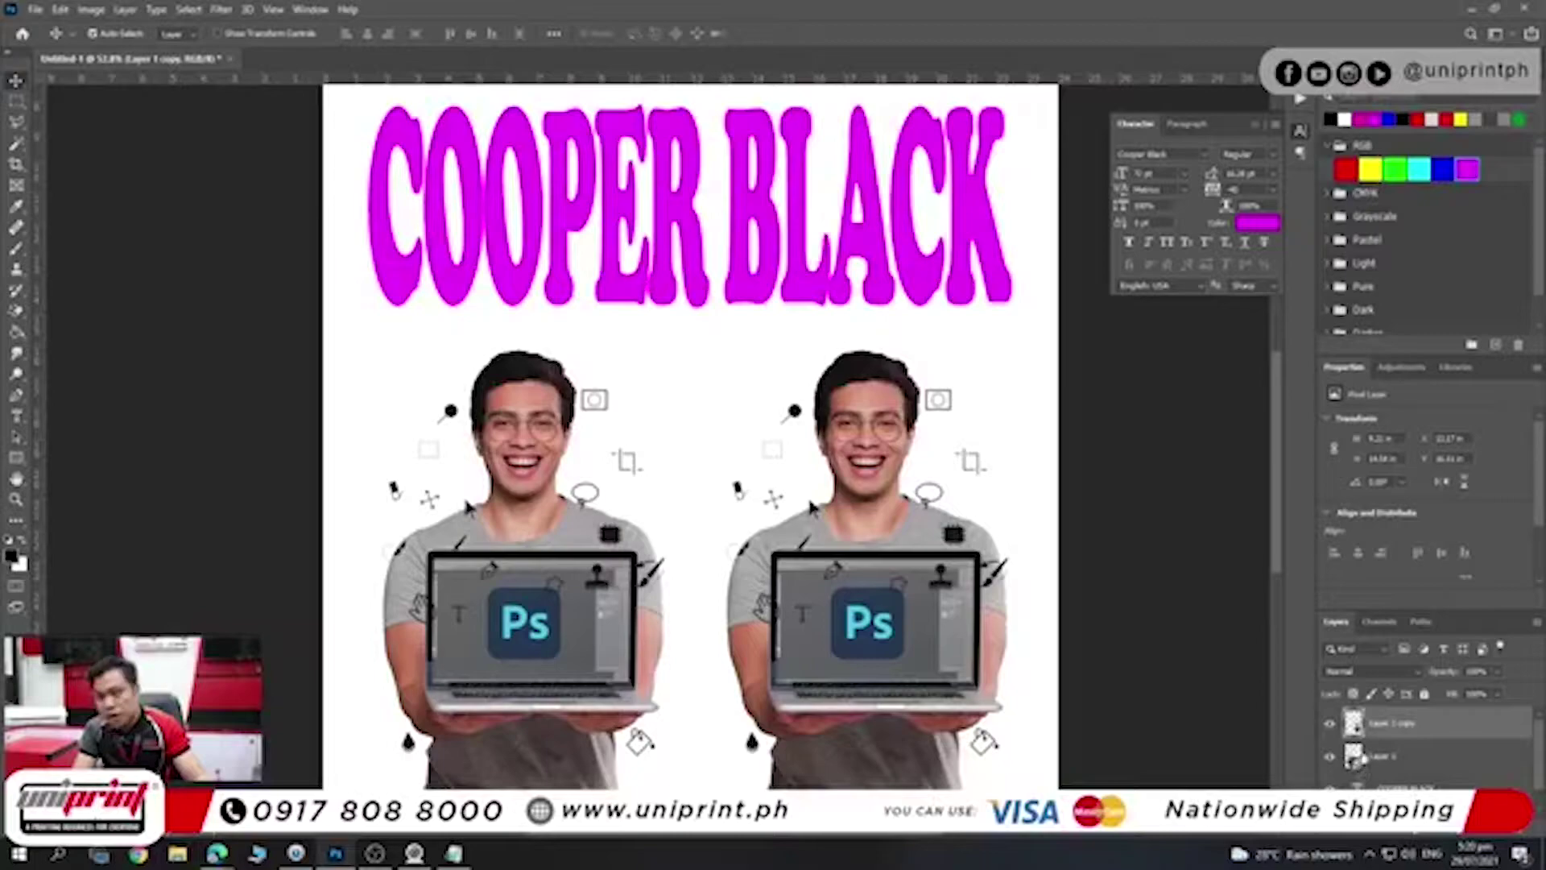
{"action": "scroll", "coordinate": [597, 512], "scroll_direction": "down", "scroll_amount": 1}
{"action": "scroll", "coordinate": [597, 512], "scroll_direction": "down", "scroll_amount": 1}
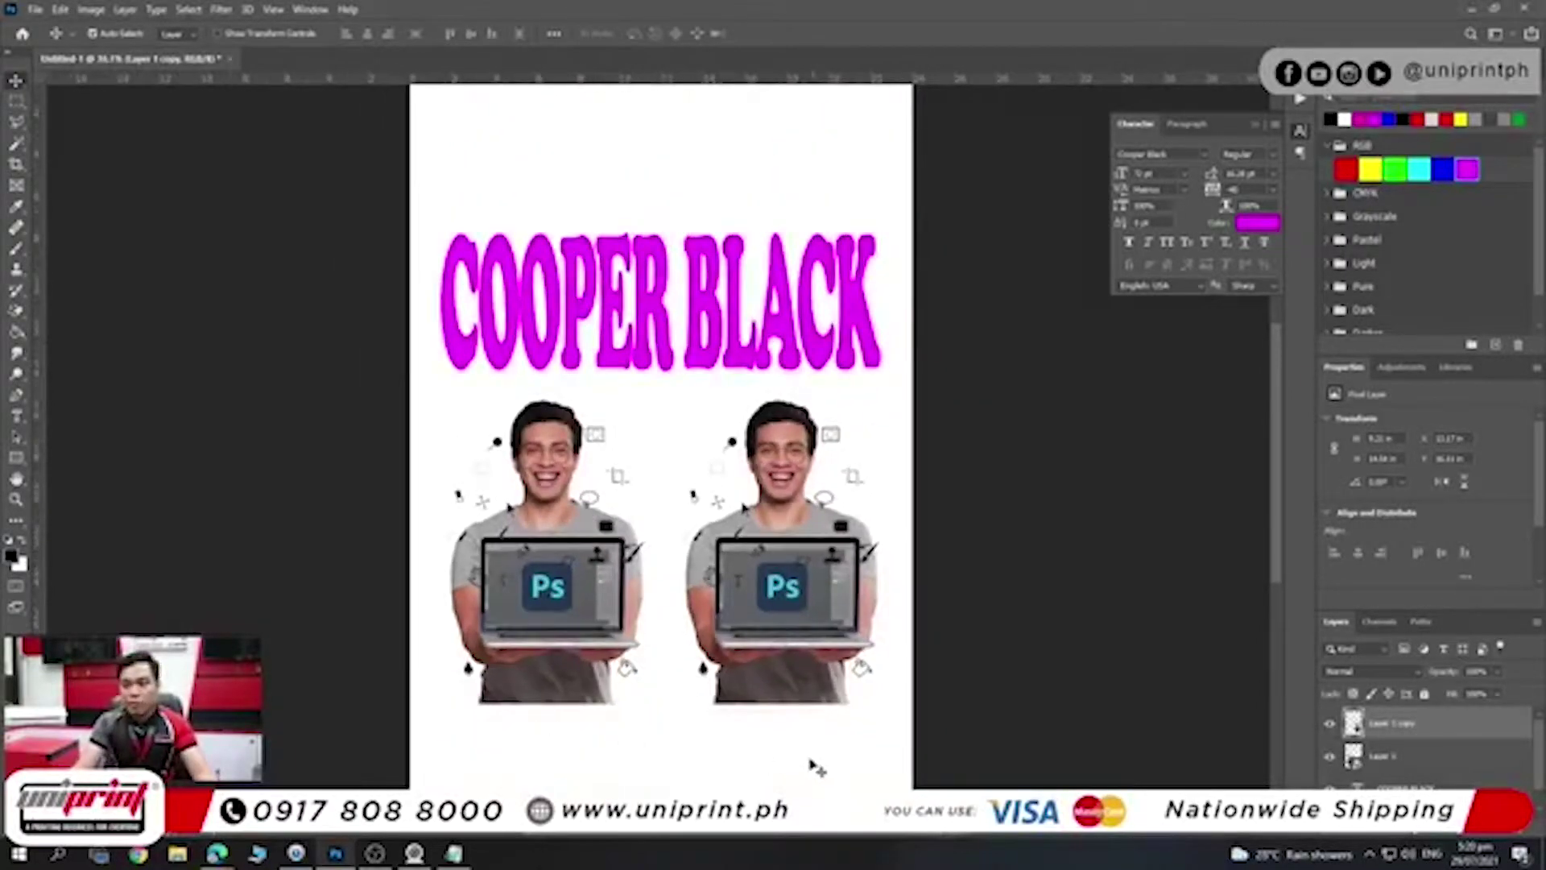
{"action": "left_click_drag", "start_coordinate": [813, 765], "coordinate": [494, 789]}
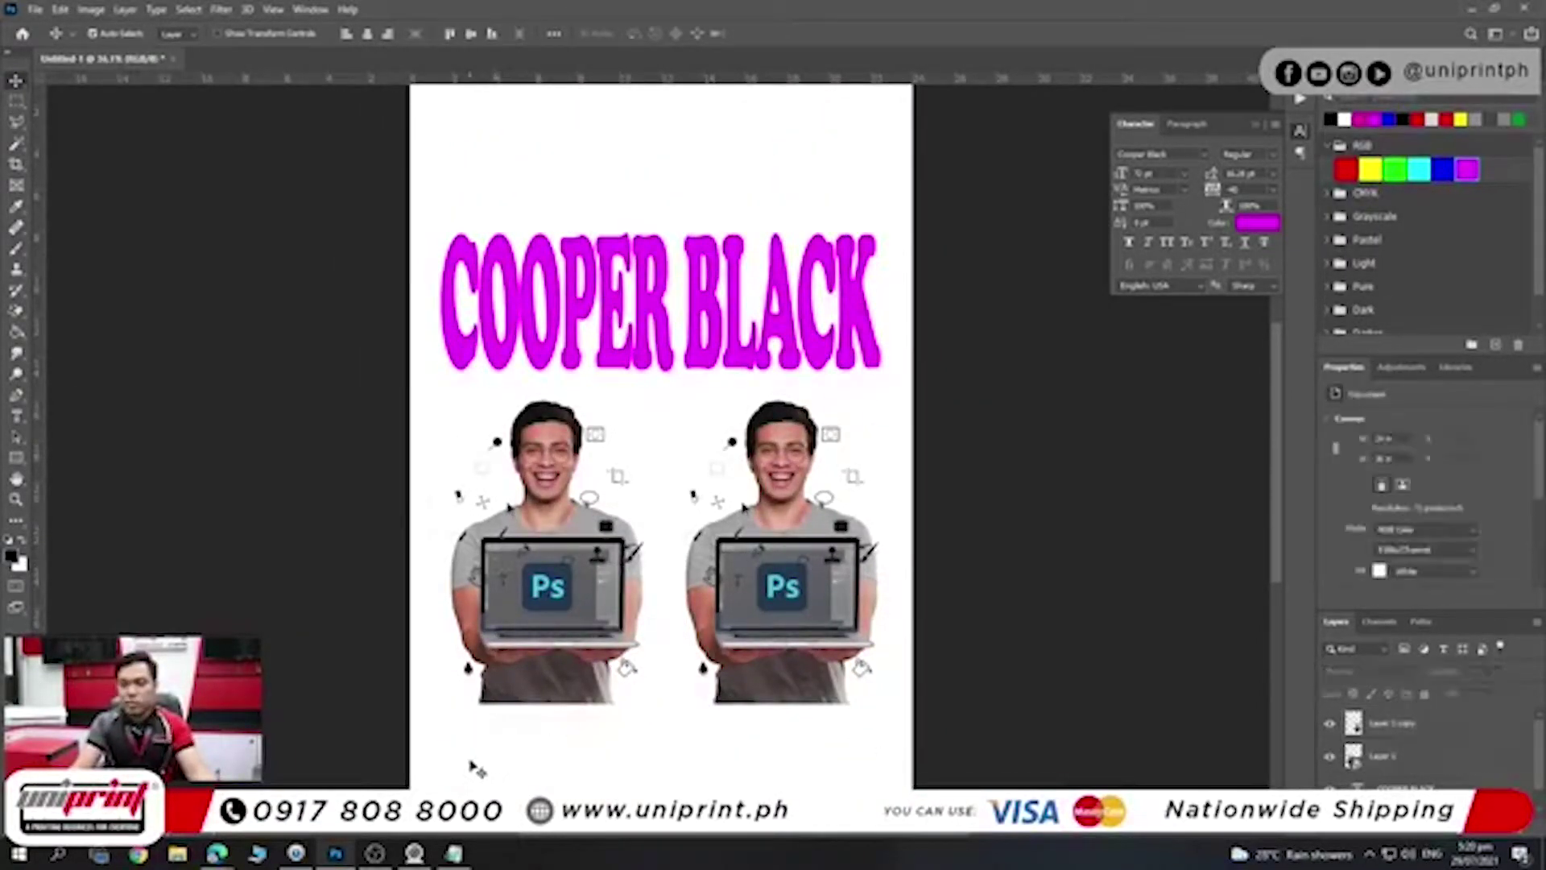
- Shrink both photos together, then enlarge them back to roughly their former size
{"action": "key", "text": "ctrl+t"}
{"action": "left_click_drag", "start_coordinate": [869, 409], "coordinate": [694, 530]}
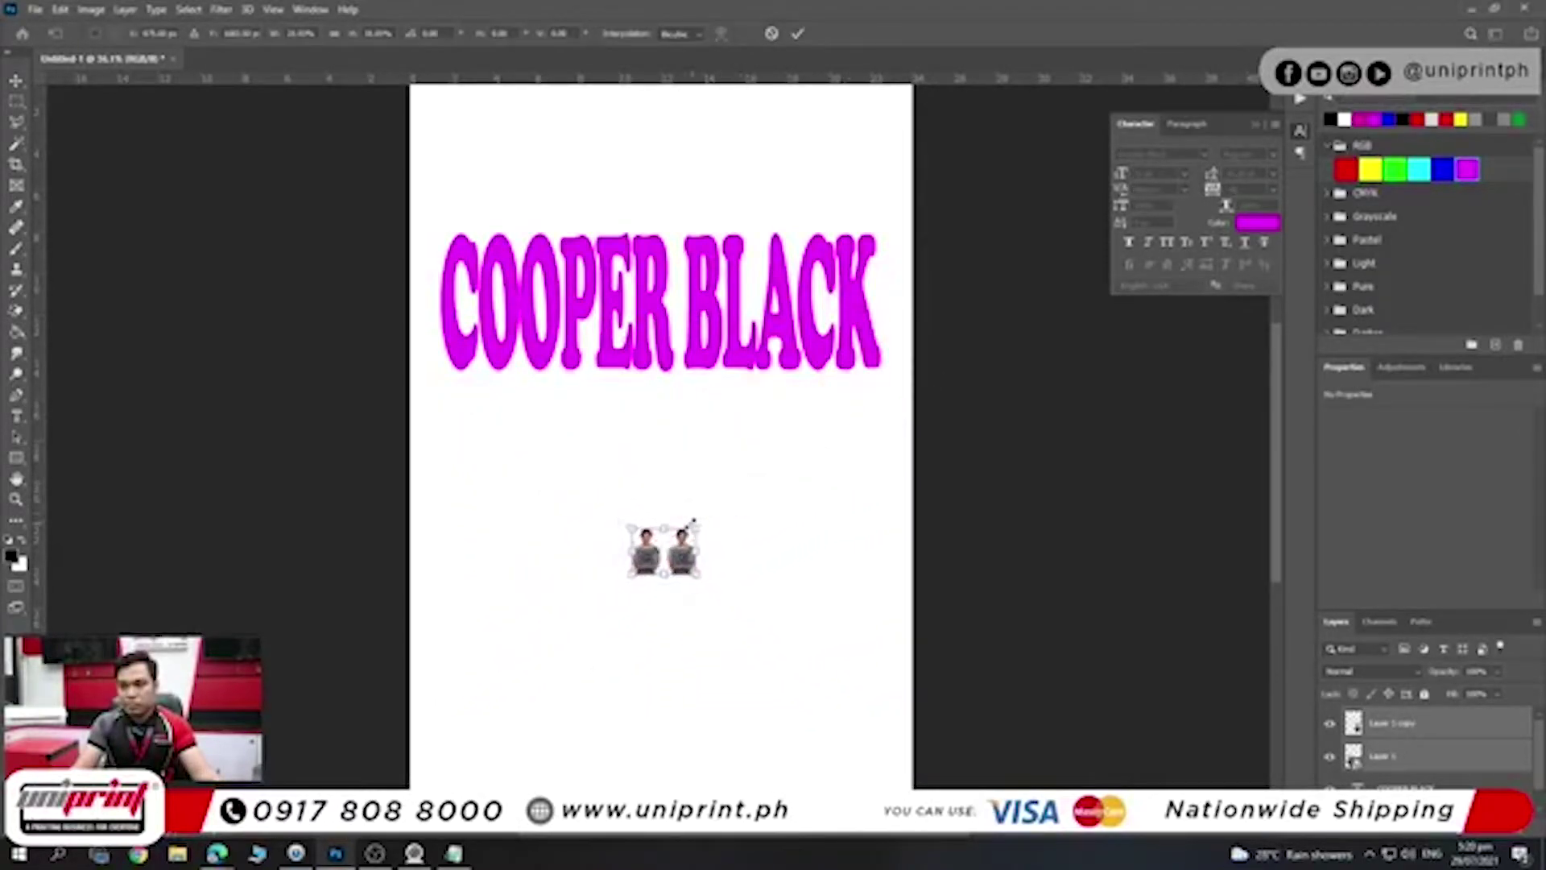
{"action": "key", "text": "Return"}
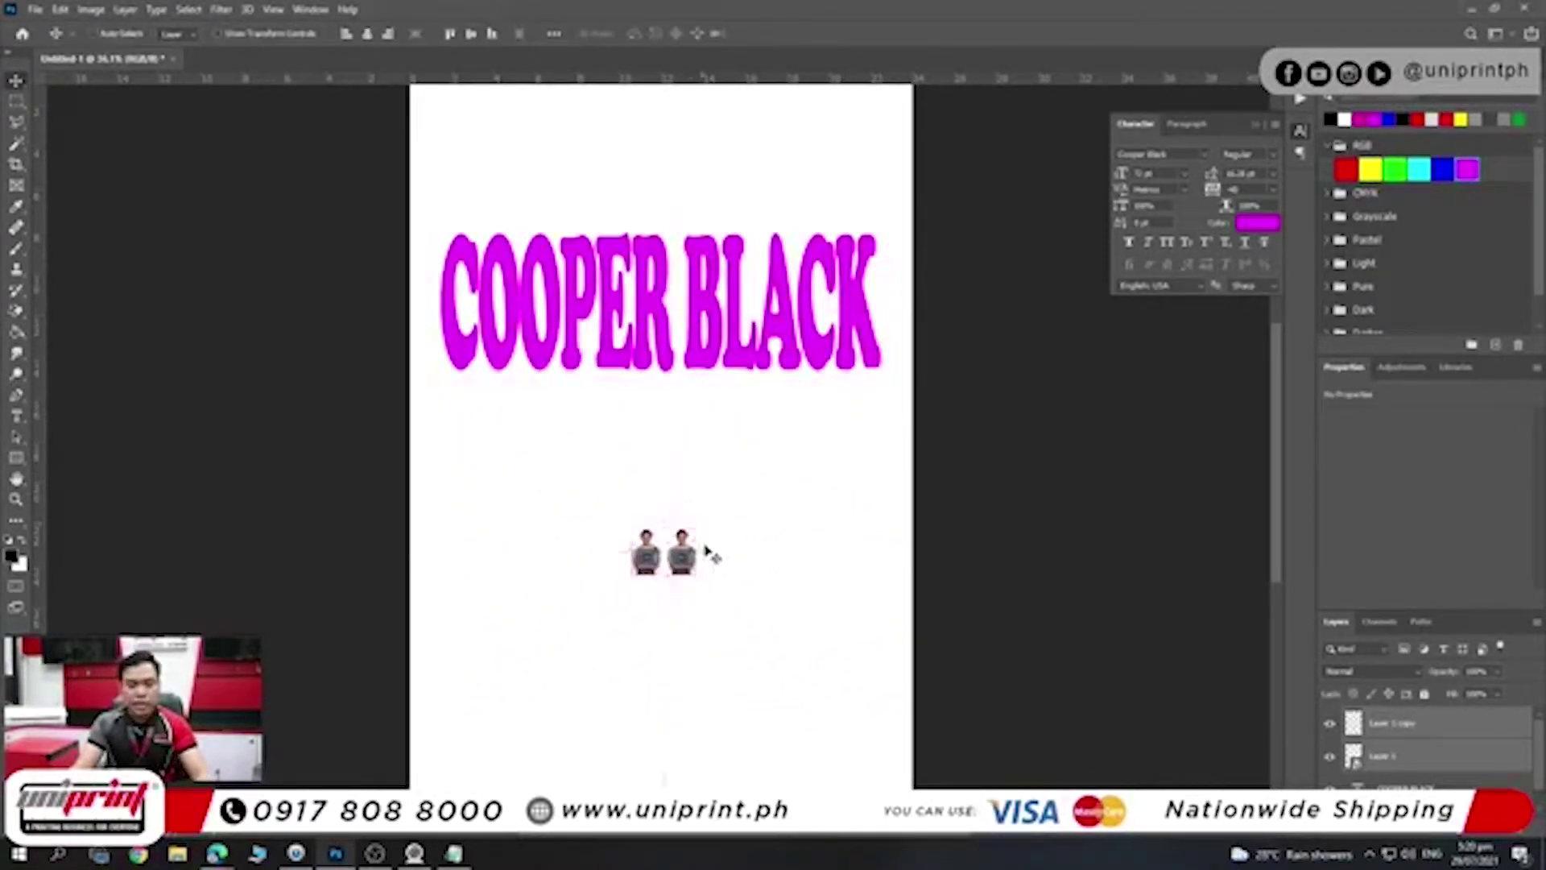
{"action": "key", "text": "ctrl+t"}
{"action": "left_click_drag", "start_coordinate": [697, 529], "coordinate": [899, 403]}
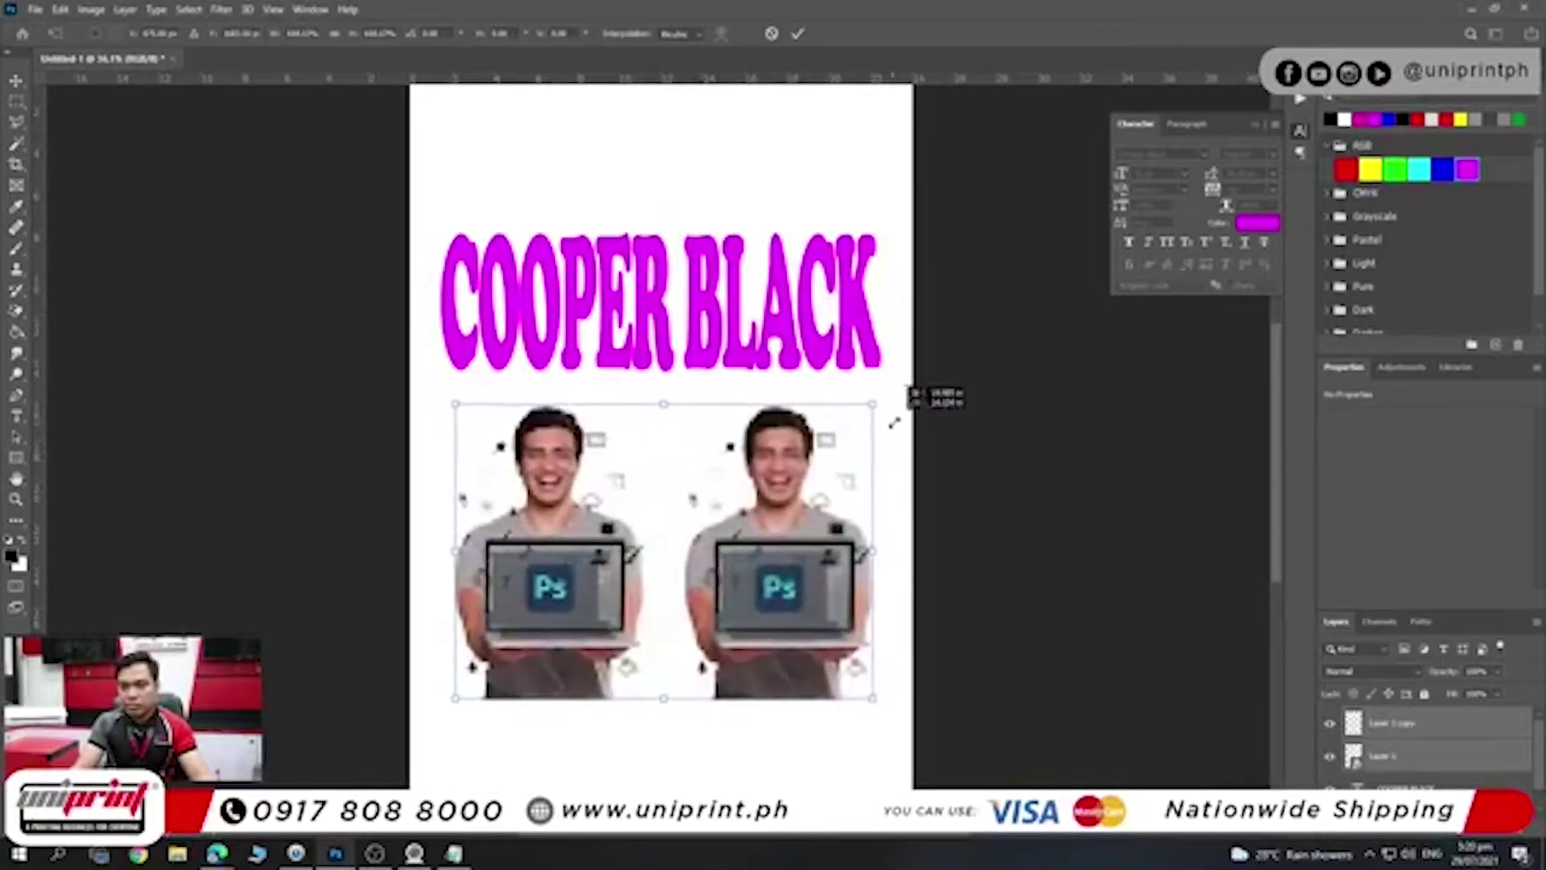
{"action": "key", "text": "Return"}
- Scroll to review the resized photos and select the left photo
{"action": "scroll", "coordinate": [745, 594], "scroll_direction": "up", "scroll_amount": 3}
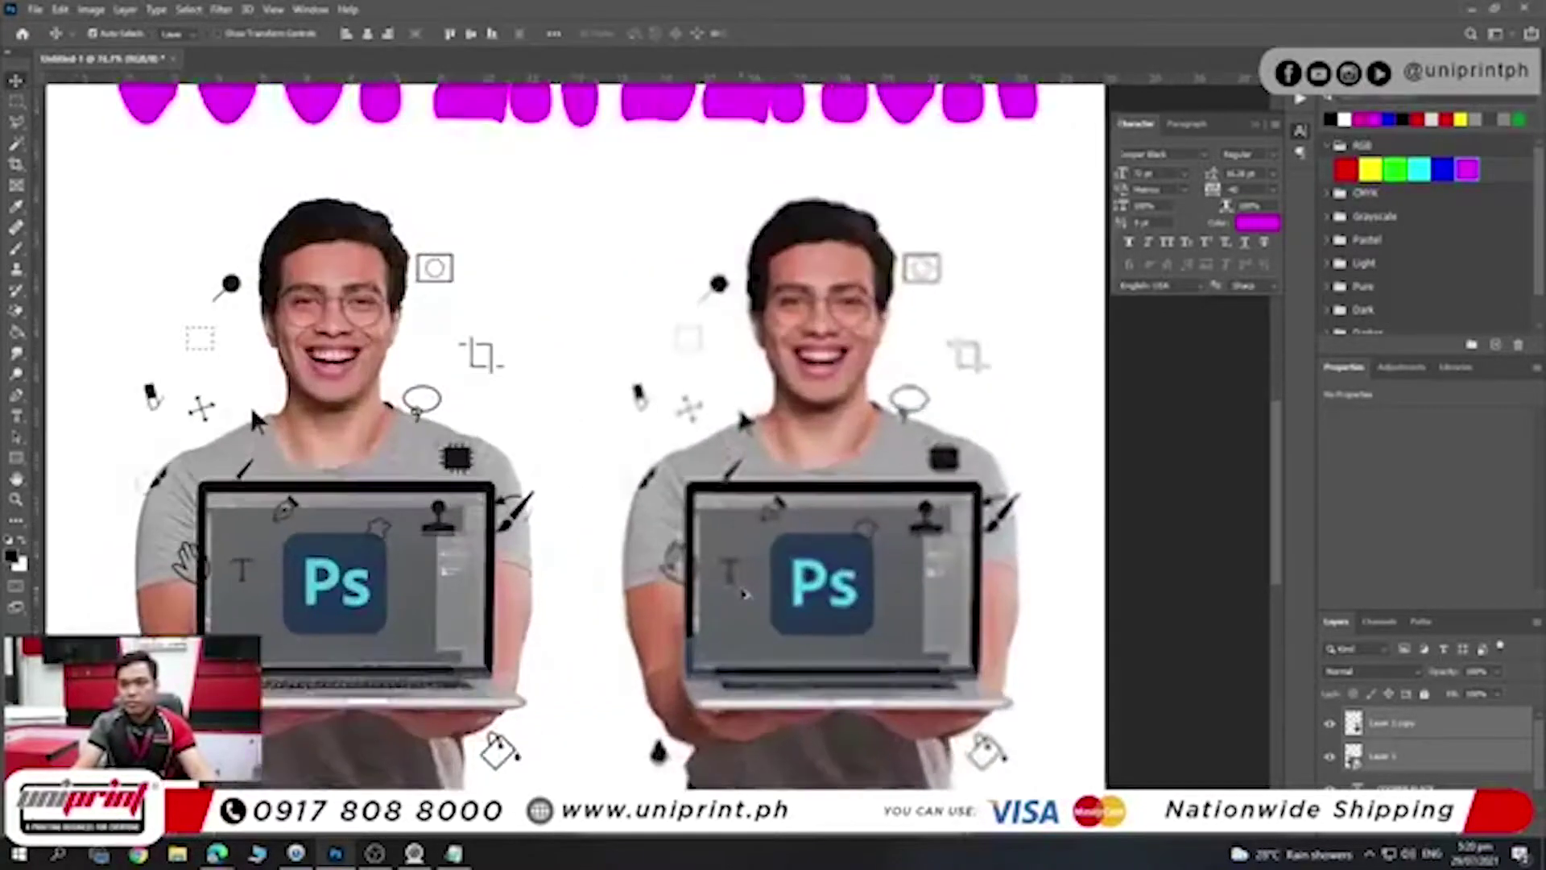
{"action": "scroll", "coordinate": [745, 595], "scroll_direction": "up", "scroll_amount": 2}
{"action": "scroll", "coordinate": [741, 588], "scroll_direction": "up", "scroll_amount": 2}
{"action": "scroll", "coordinate": [821, 692], "scroll_direction": "down", "scroll_amount": 2}
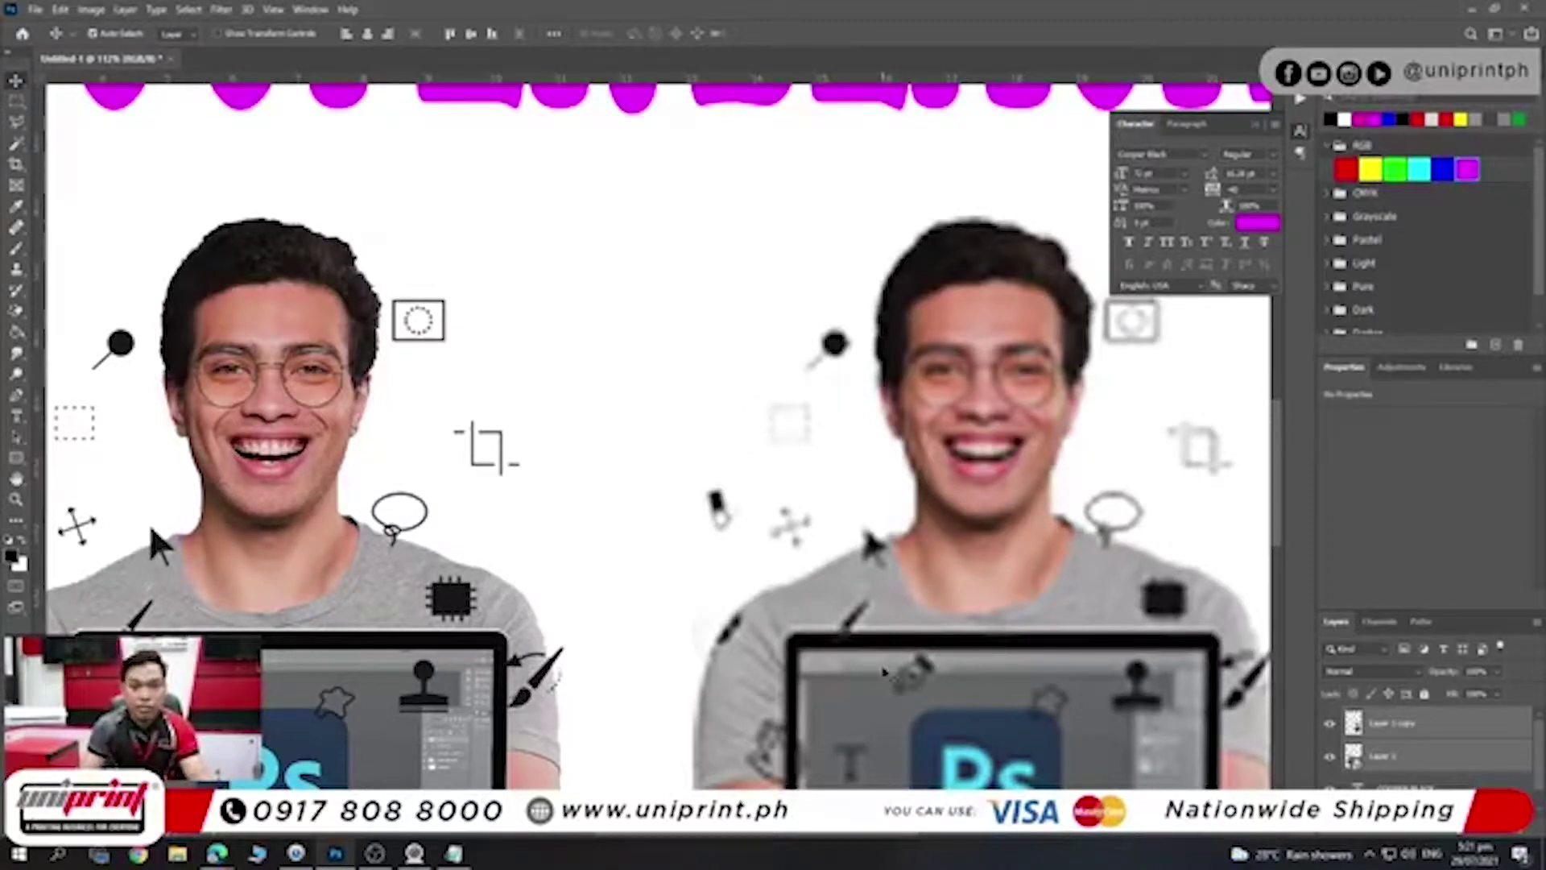
{"action": "scroll", "coordinate": [149, 523], "scroll_direction": "down", "scroll_amount": 2}
{"action": "scroll", "coordinate": [148, 524], "scroll_direction": "down", "scroll_amount": 1}
{"action": "scroll", "coordinate": [148, 524], "scroll_direction": "down", "scroll_amount": 1}
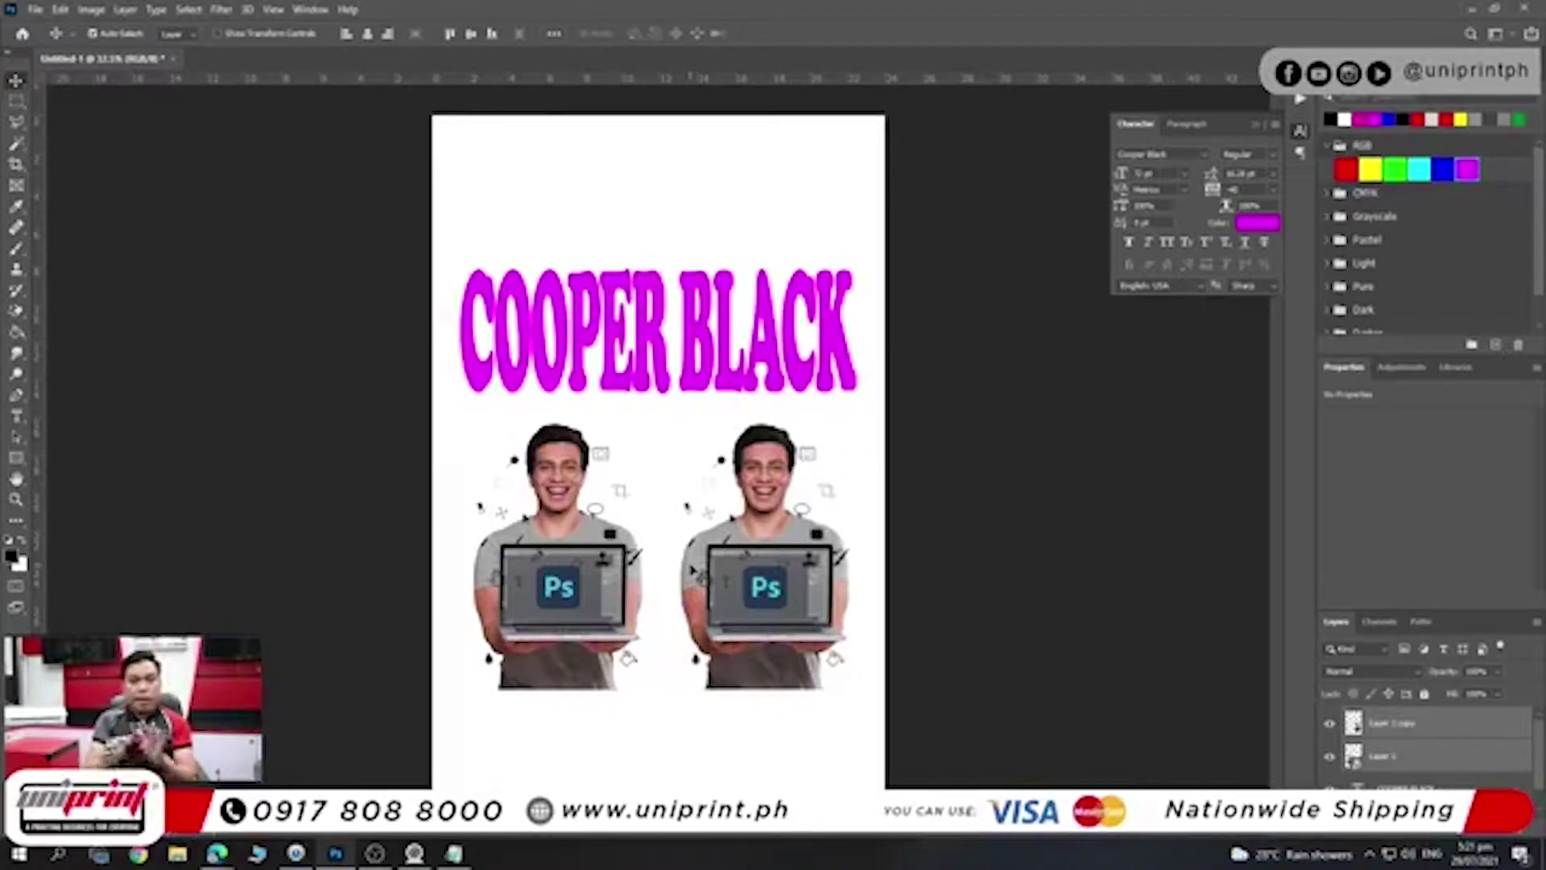
{"action": "left_click", "coordinate": [556, 580]}
{"action": "key", "text": "ctrl+t"}
{"action": "left_click_drag", "start_coordinate": [644, 421], "coordinate": [625, 499]}
{"action": "key", "text": "Return"}
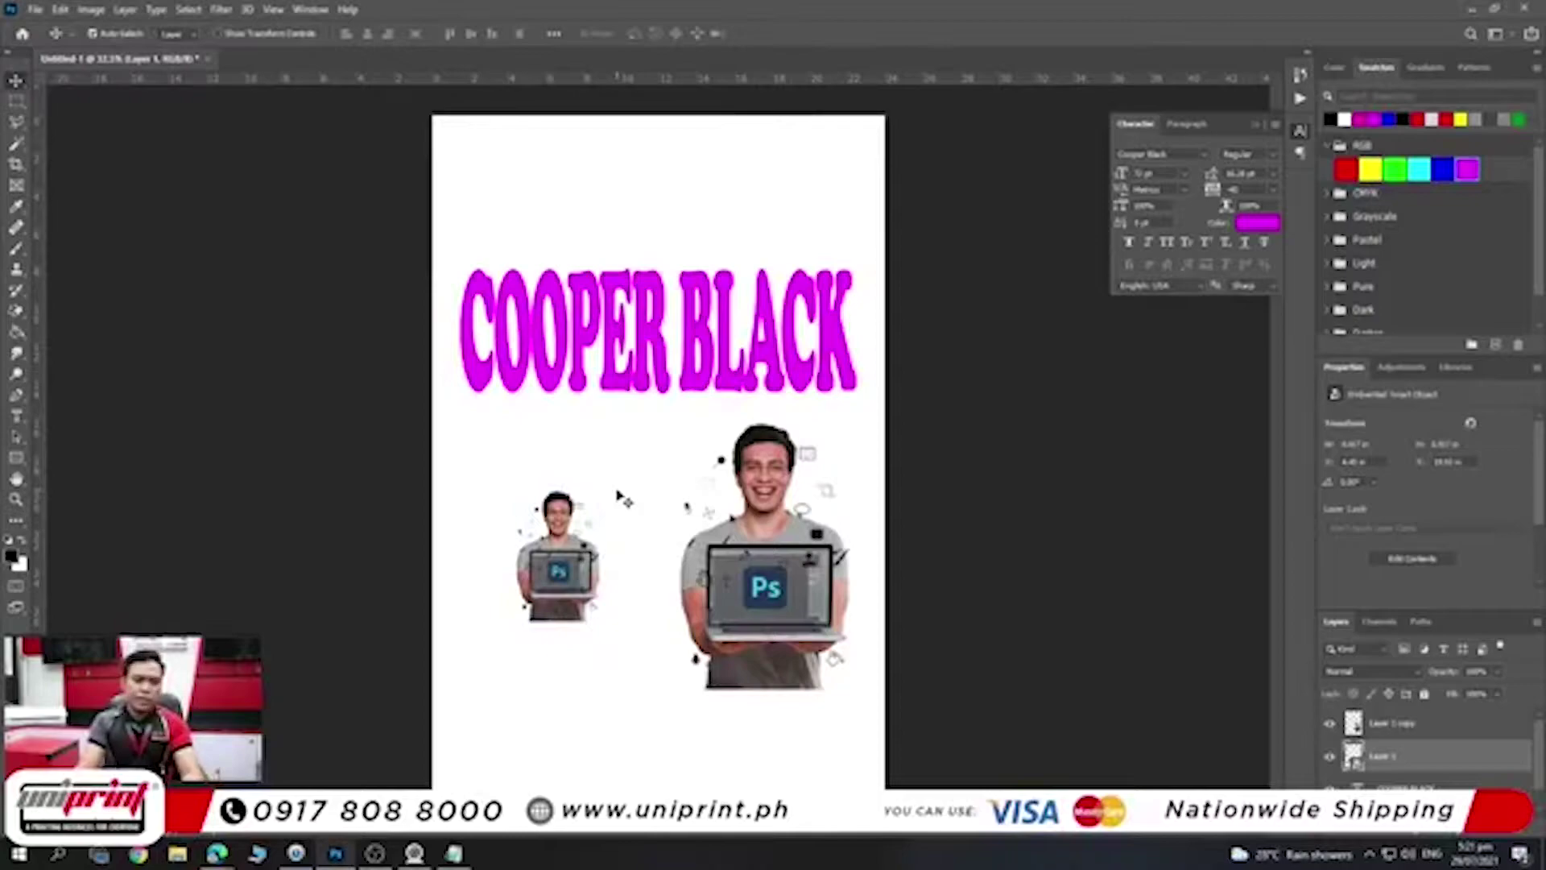
{"action": "key", "text": "ctrl+t"}
{"action": "left_click_drag", "start_coordinate": [603, 483], "coordinate": [679, 417]}
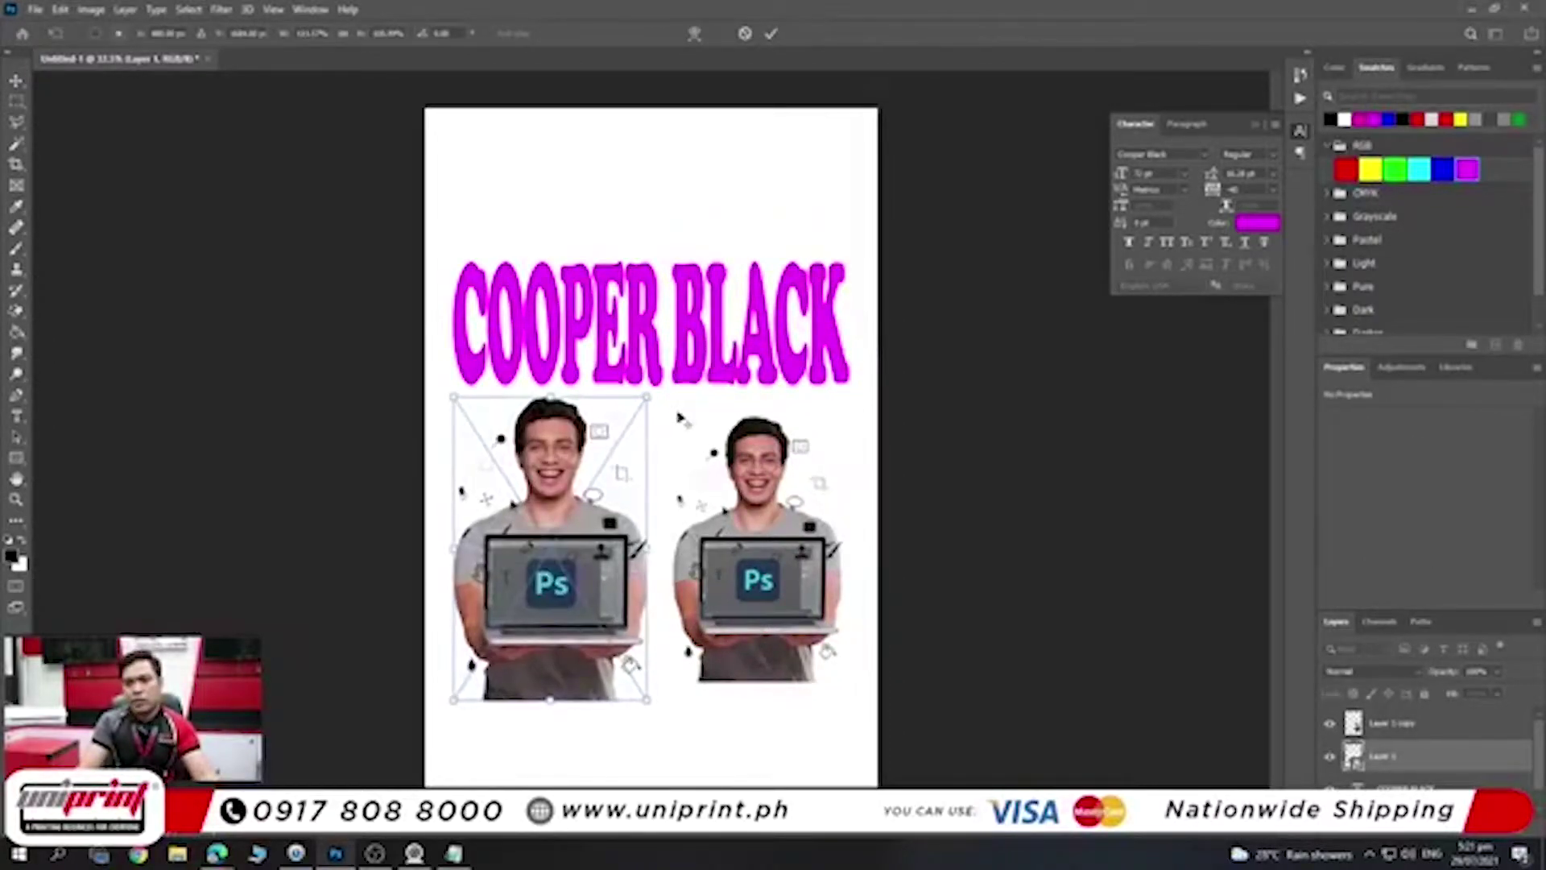
{"action": "key", "text": "Return"}
{"action": "scroll", "coordinate": [602, 492], "scroll_direction": "up", "scroll_amount": 2}
{"action": "scroll", "coordinate": [602, 493], "scroll_direction": "up", "scroll_amount": 2}
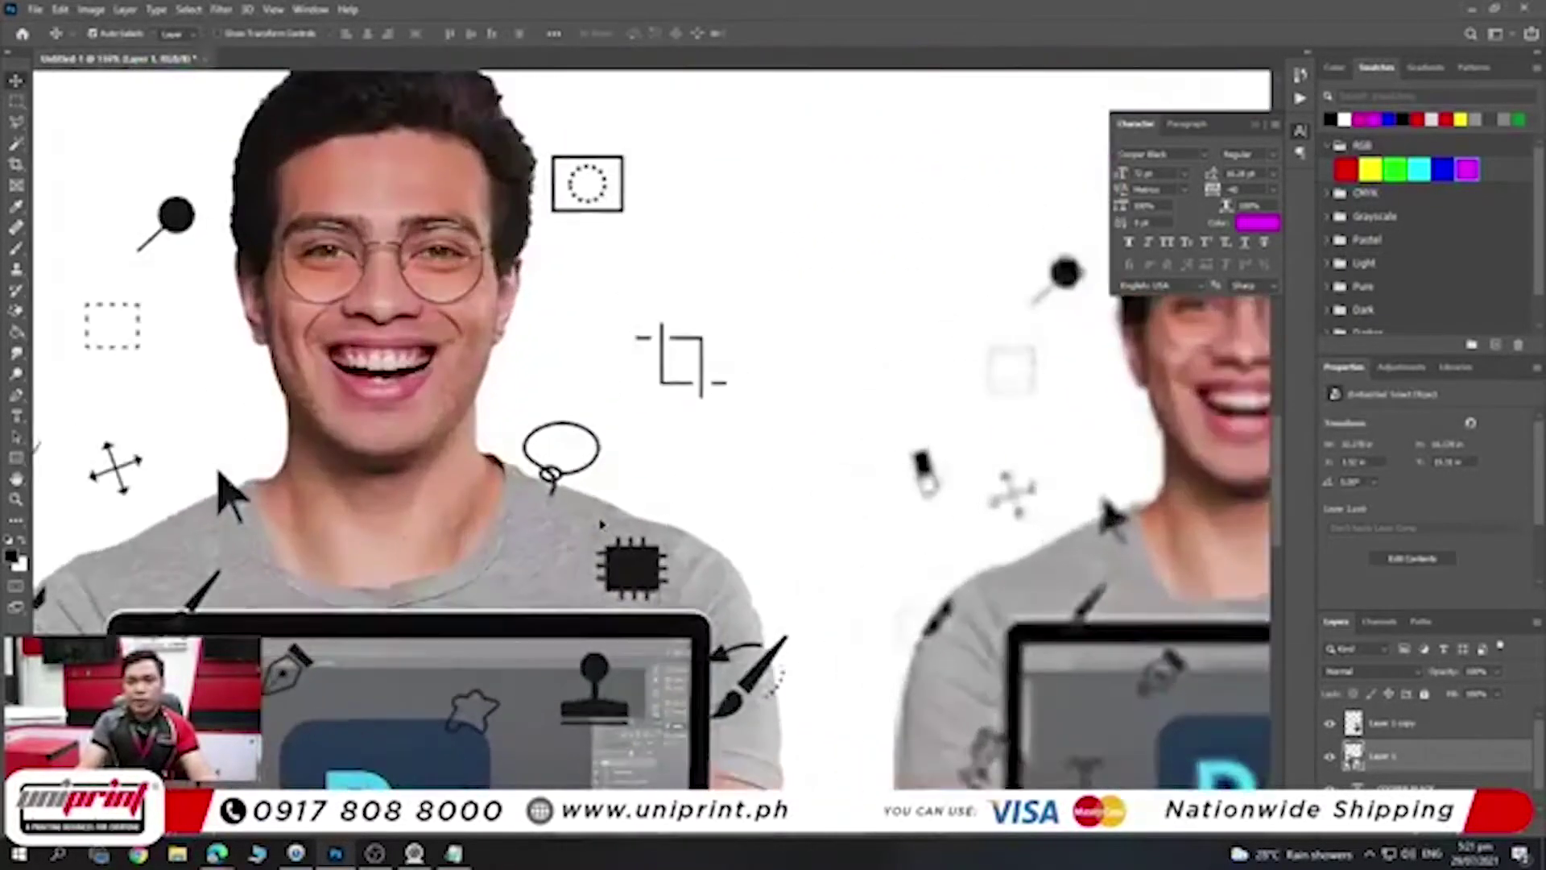
{"action": "scroll", "coordinate": [602, 492], "scroll_direction": "up", "scroll_amount": 1}
{"action": "scroll", "coordinate": [603, 525], "scroll_direction": "down", "scroll_amount": 2}
{"action": "scroll", "coordinate": [838, 487], "scroll_direction": "up", "scroll_amount": 2}
{"action": "scroll", "coordinate": [838, 488], "scroll_direction": "up", "scroll_amount": 2}
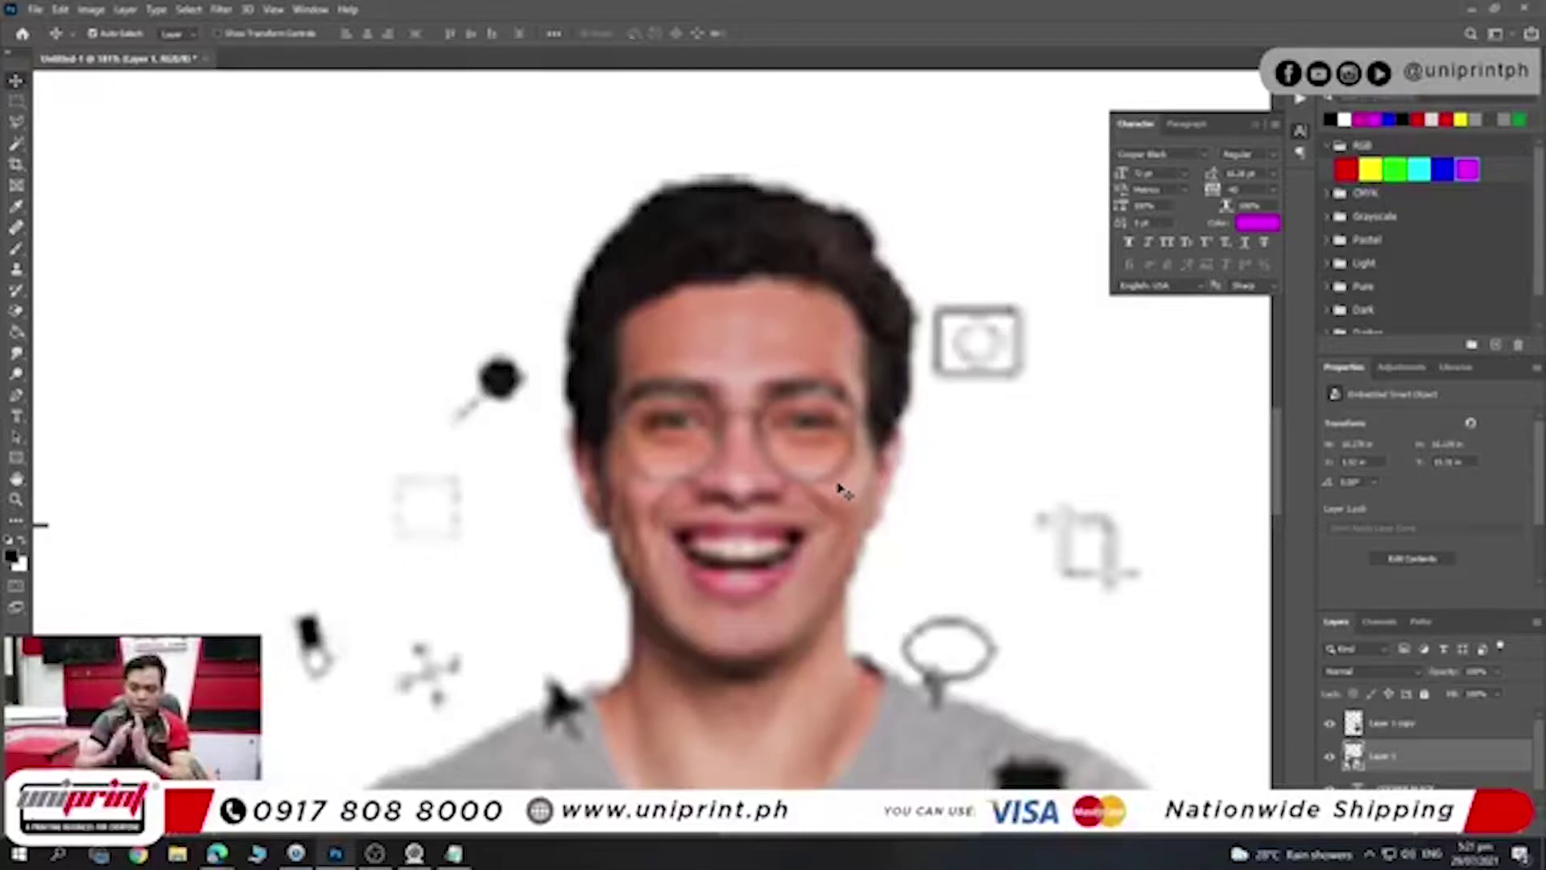
{"action": "scroll", "coordinate": [842, 491], "scroll_direction": "down", "scroll_amount": 1}
{"action": "scroll", "coordinate": [842, 492], "scroll_direction": "down", "scroll_amount": 2}
{"action": "key", "text": "ctrl+z"}
{"action": "key", "text": "z"}
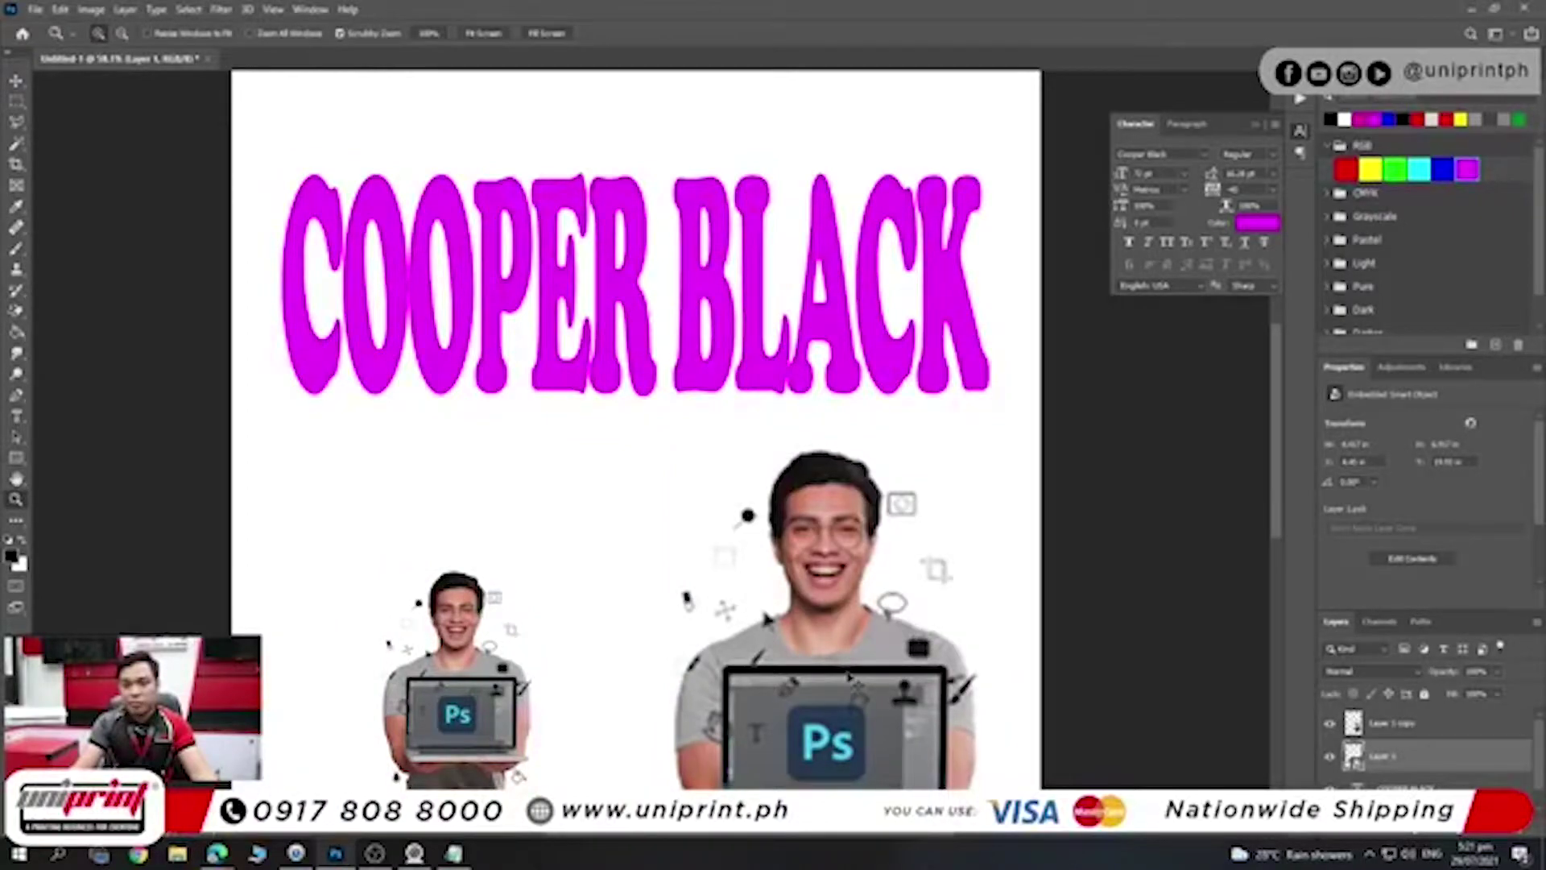
{"action": "scroll", "coordinate": [849, 678], "scroll_direction": "down", "scroll_amount": 1}
{"action": "key", "text": "ctrl+shift+z"}
{"action": "scroll", "coordinate": [797, 645], "scroll_direction": "up", "scroll_amount": 2}
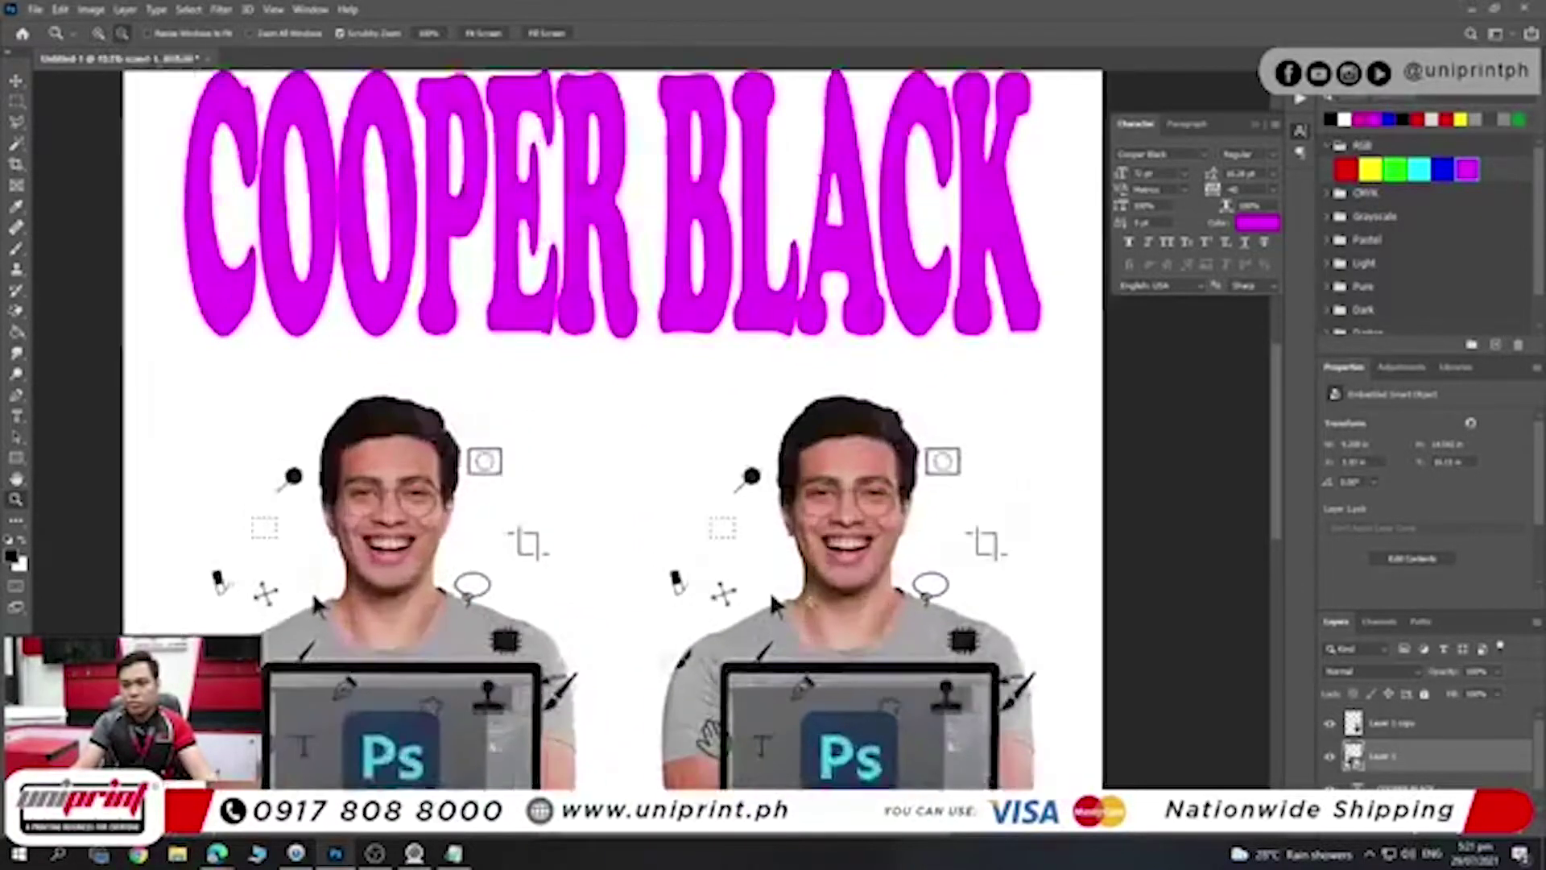
{"action": "scroll", "coordinate": [797, 644], "scroll_direction": "up", "scroll_amount": 2}
{"action": "scroll", "coordinate": [797, 644], "scroll_direction": "down", "scroll_amount": 2}
{"action": "scroll", "coordinate": [830, 564], "scroll_direction": "down", "scroll_amount": 2}
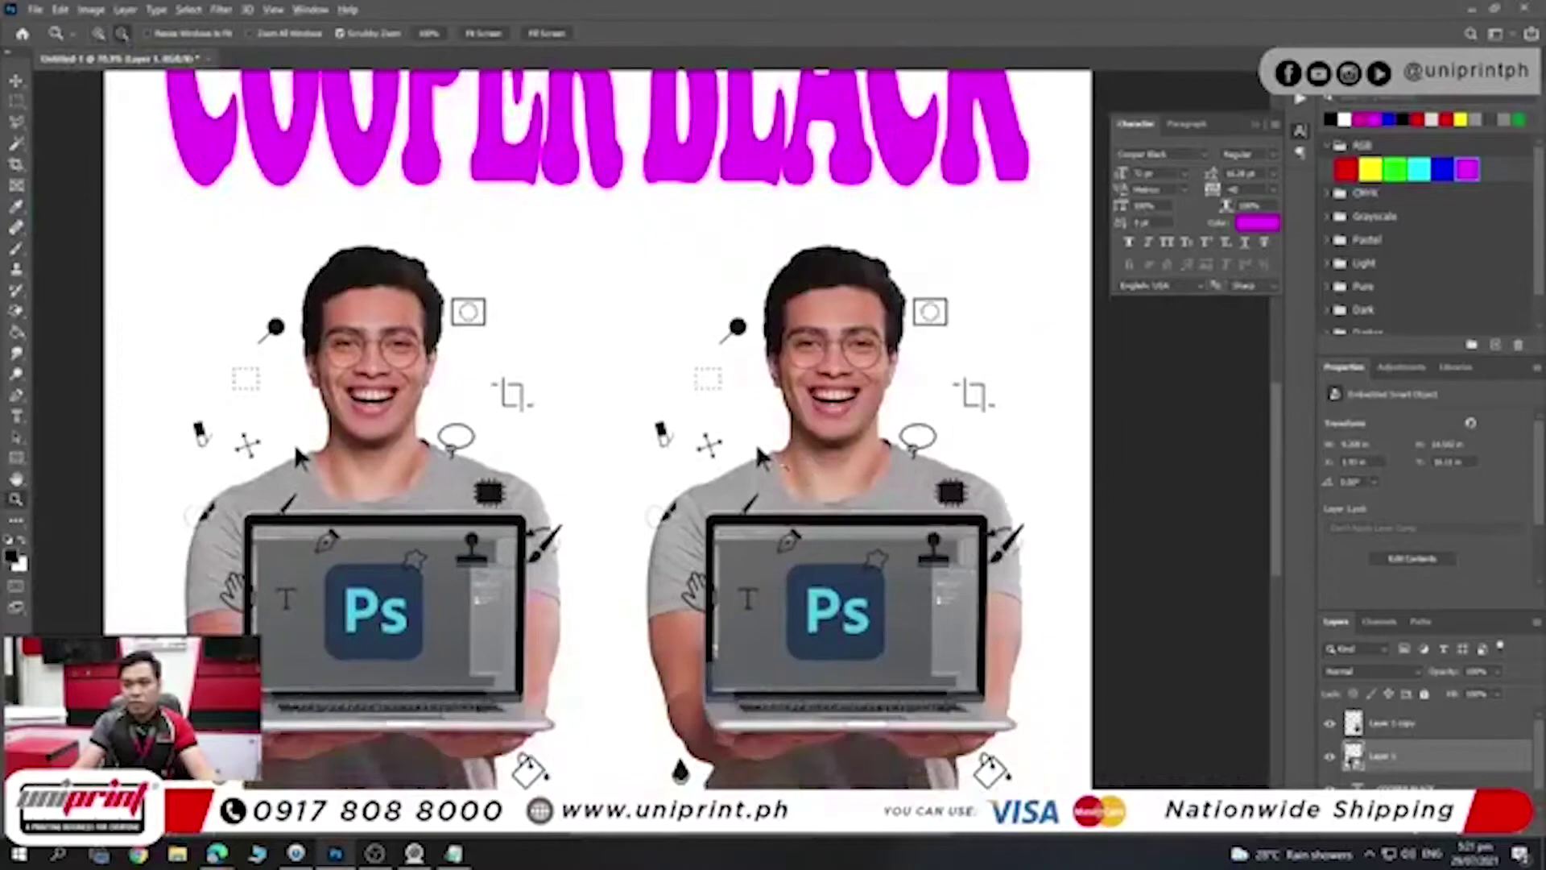
{"action": "scroll", "coordinate": [829, 563], "scroll_direction": "up", "scroll_amount": 3}
{"action": "scroll", "coordinate": [829, 563], "scroll_direction": "down", "scroll_amount": 1}
{"action": "scroll", "coordinate": [829, 564], "scroll_direction": "down", "scroll_amount": 2}
{"action": "scroll", "coordinate": [825, 582], "scroll_direction": "down", "scroll_amount": 2}
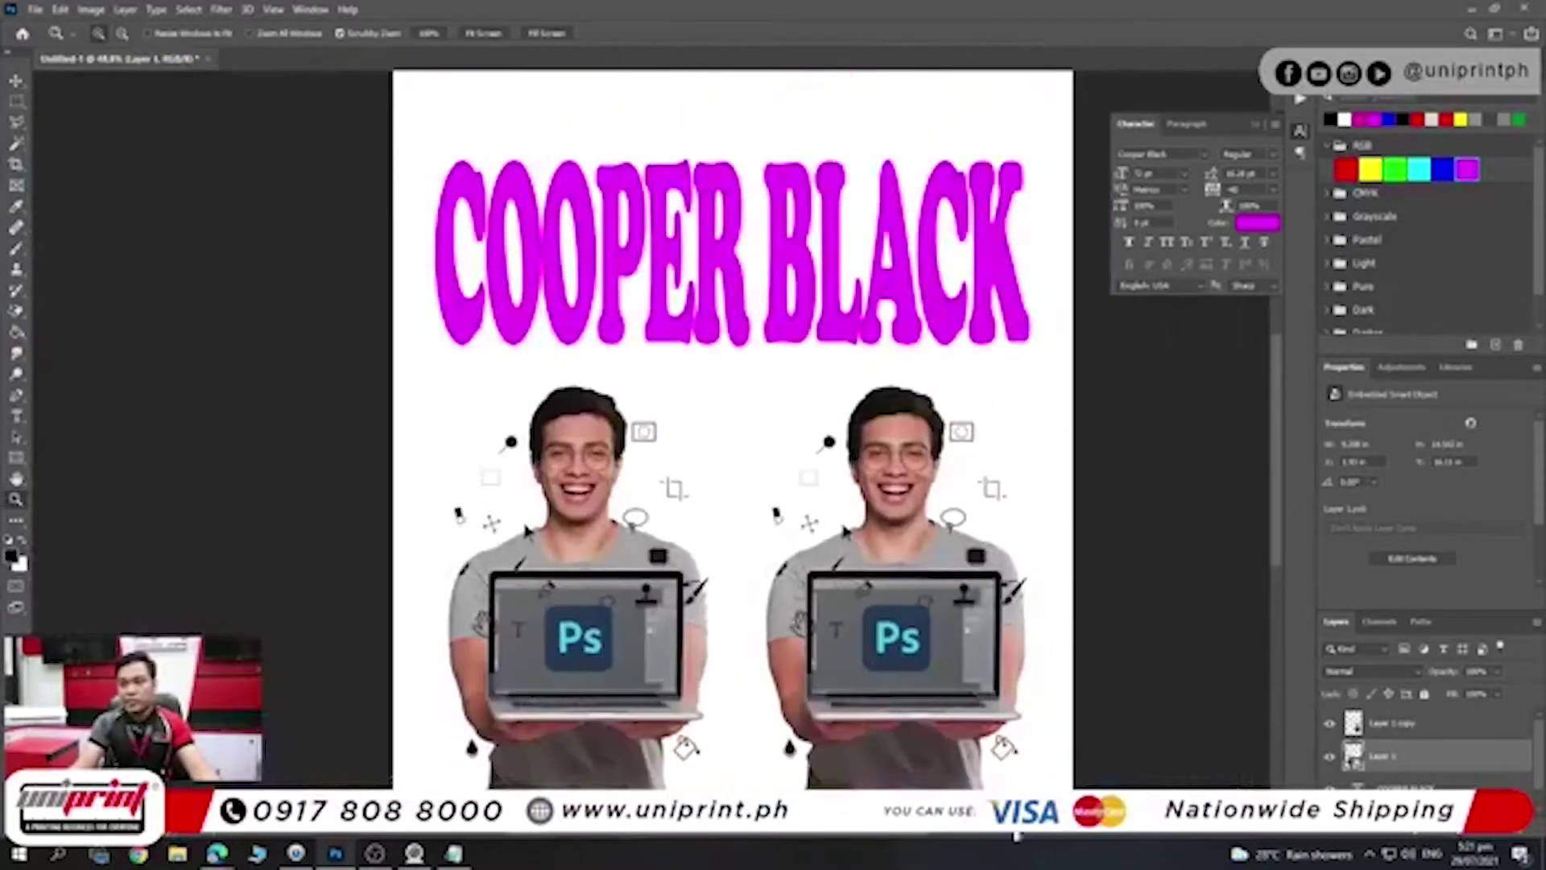
{"action": "scroll", "coordinate": [825, 583], "scroll_direction": "up", "scroll_amount": 1}
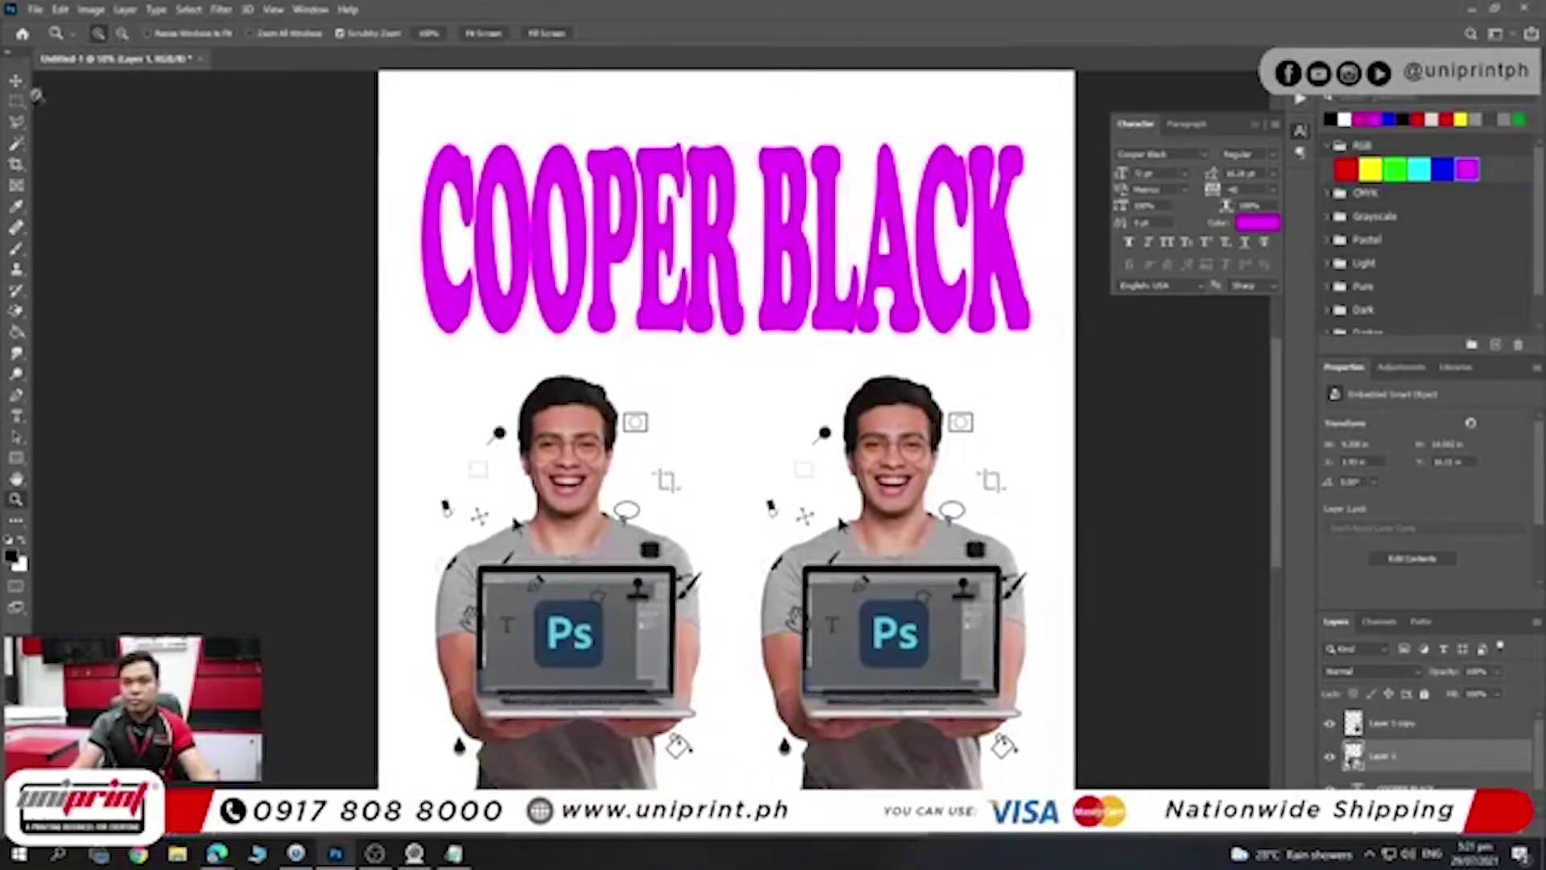
{"action": "scroll", "coordinate": [733, 588], "scroll_direction": "down", "scroll_amount": 1}
{"action": "left_click_drag", "start_coordinate": [822, 729], "coordinate": [488, 411]}
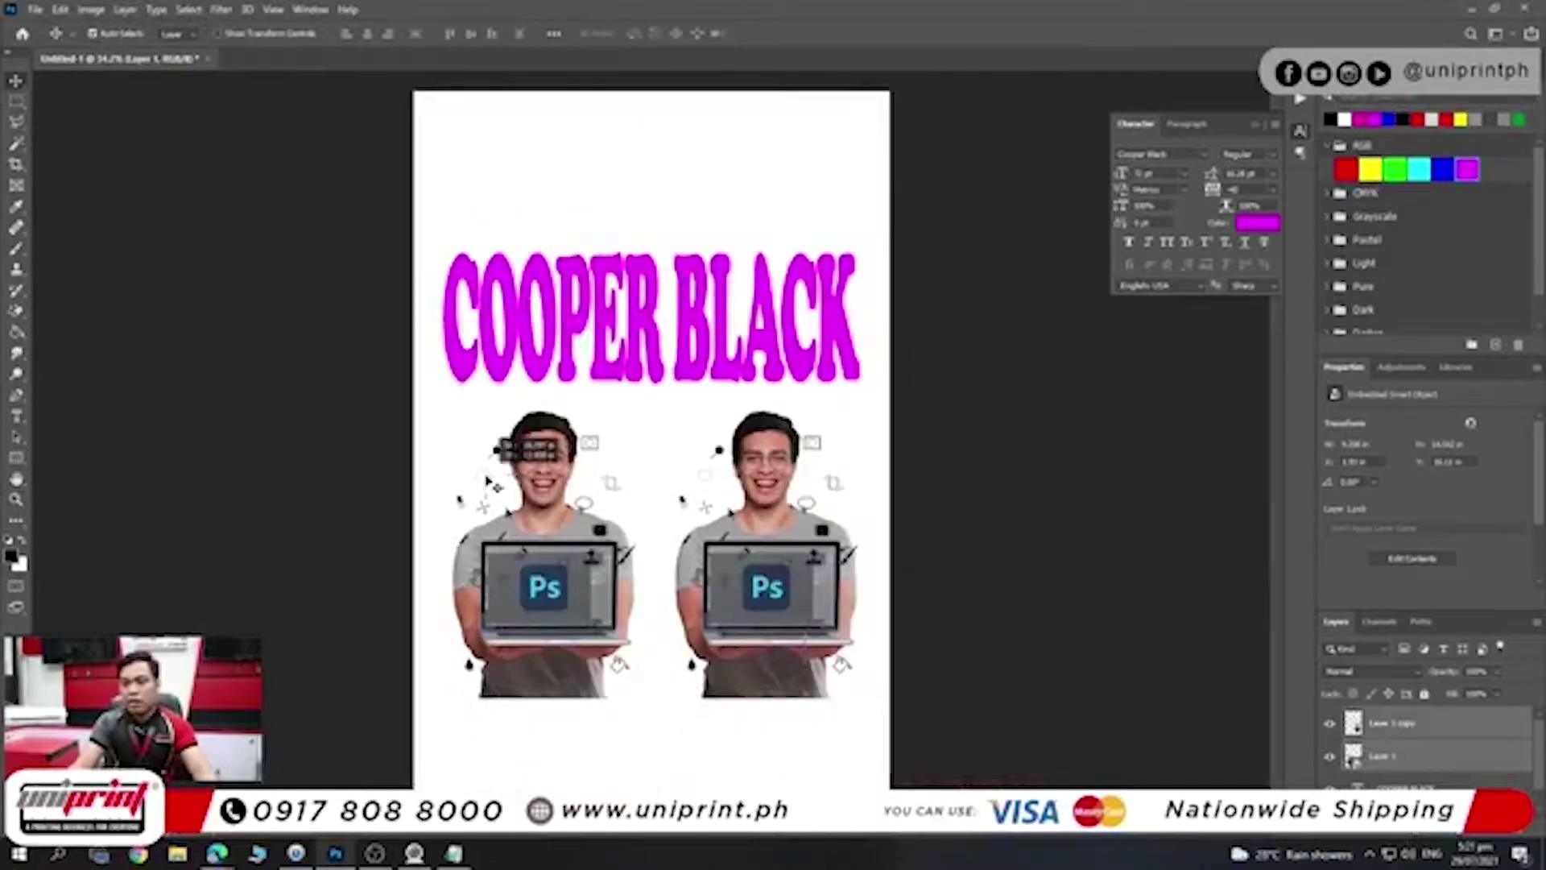
- Free Transform both man photos, trying a smaller and then a larger size
{"action": "key", "text": "ctrl+t"}
{"action": "left_click_drag", "start_coordinate": [855, 412], "coordinate": [733, 498]}
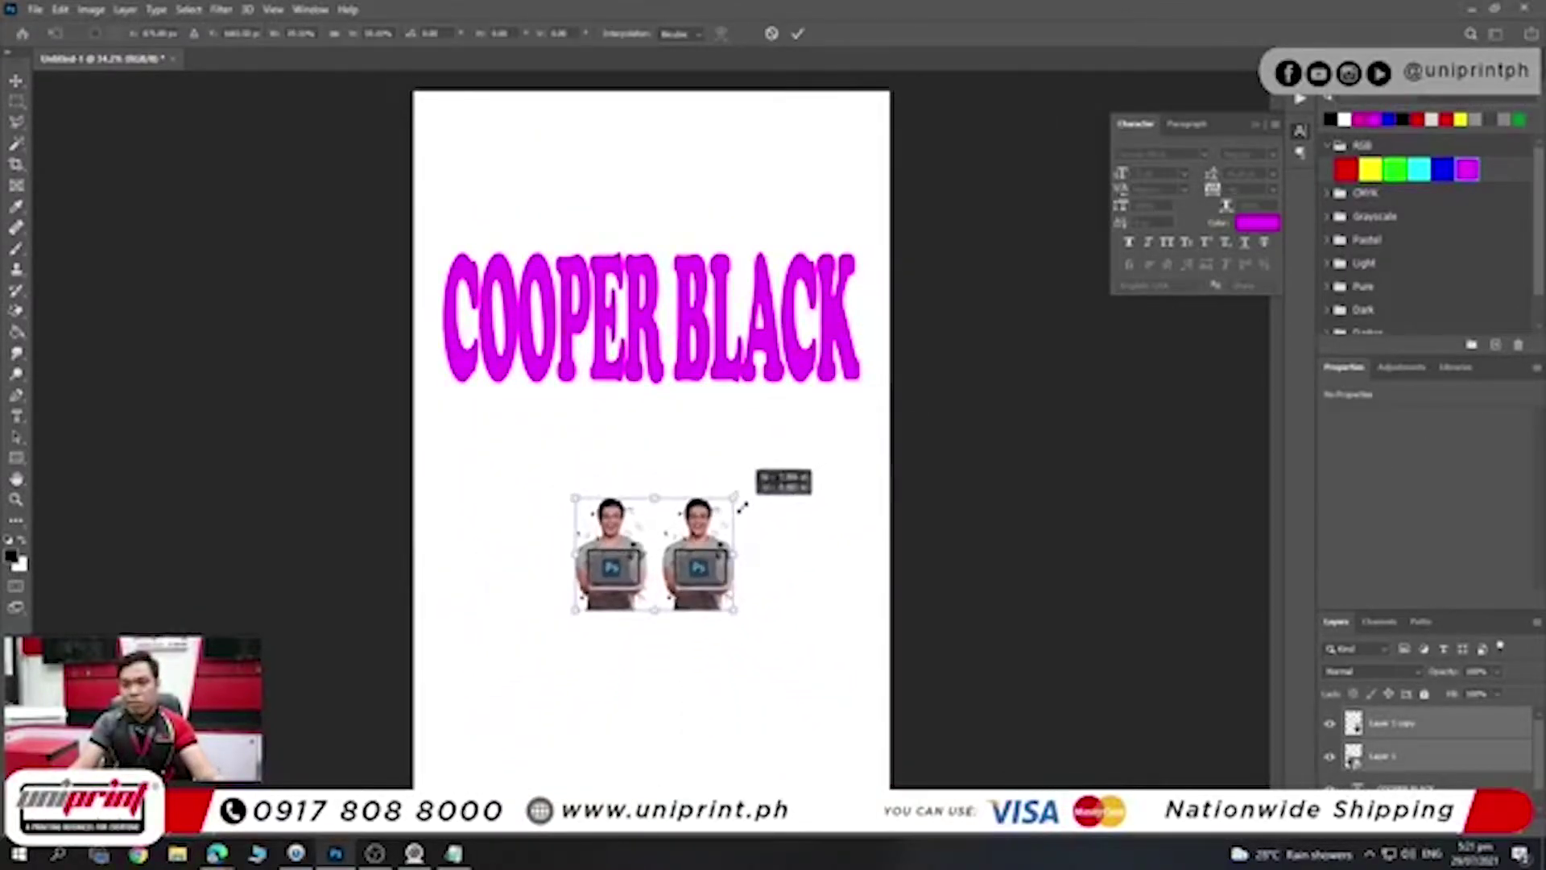
{"action": "key", "text": "Return"}
{"action": "key", "text": "ctrl+t"}
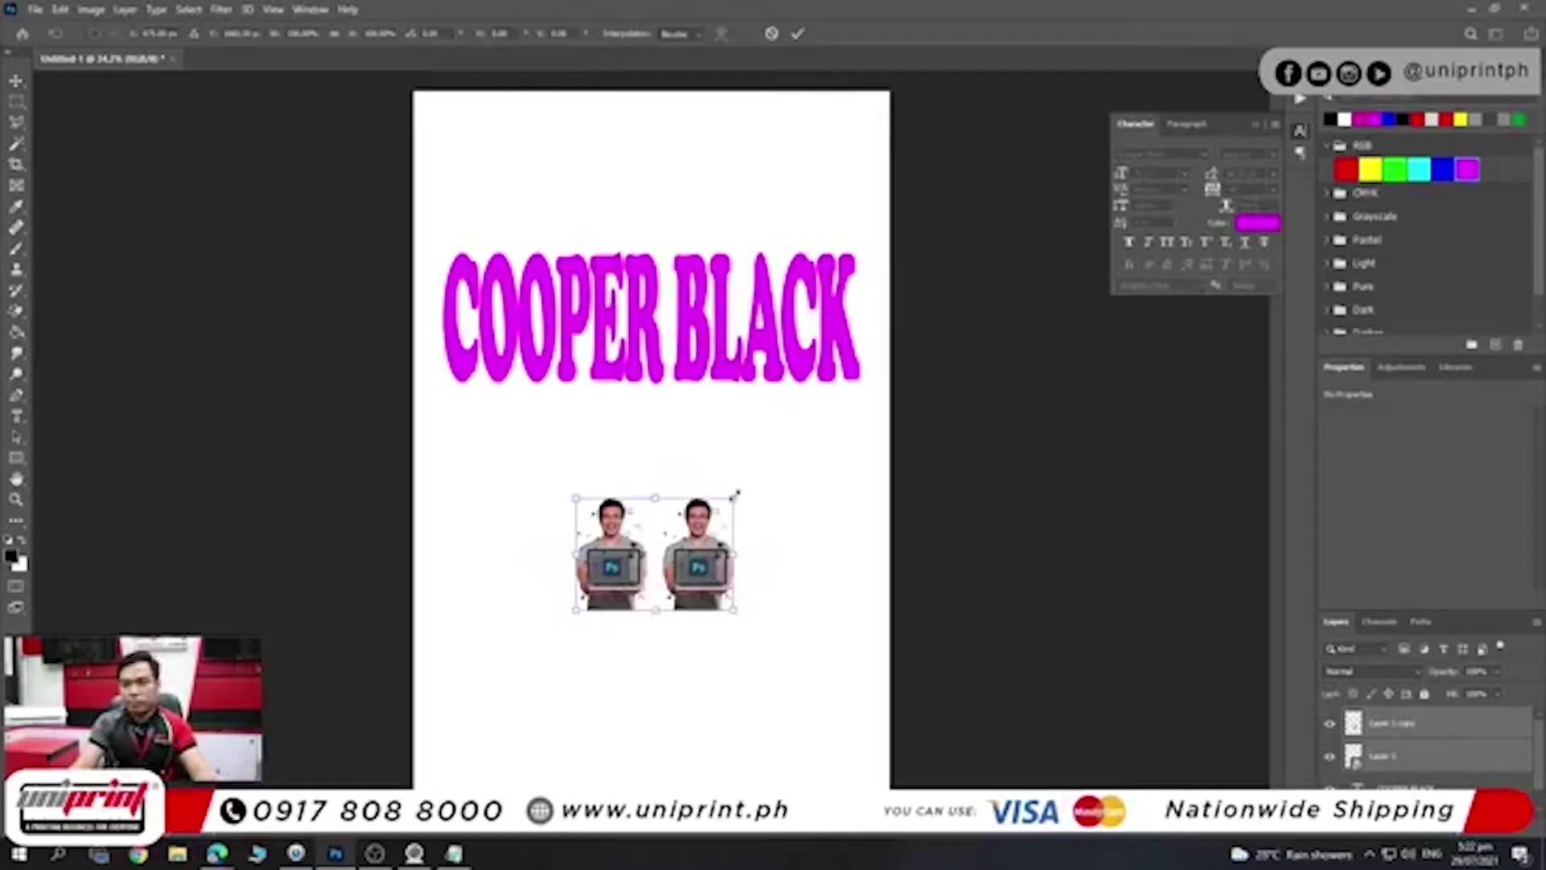
{"action": "left_click_drag", "start_coordinate": [737, 493], "coordinate": [846, 404]}
{"action": "key", "text": "Return"}
{"action": "scroll", "coordinate": [853, 414], "scroll_direction": "up", "scroll_amount": 1}
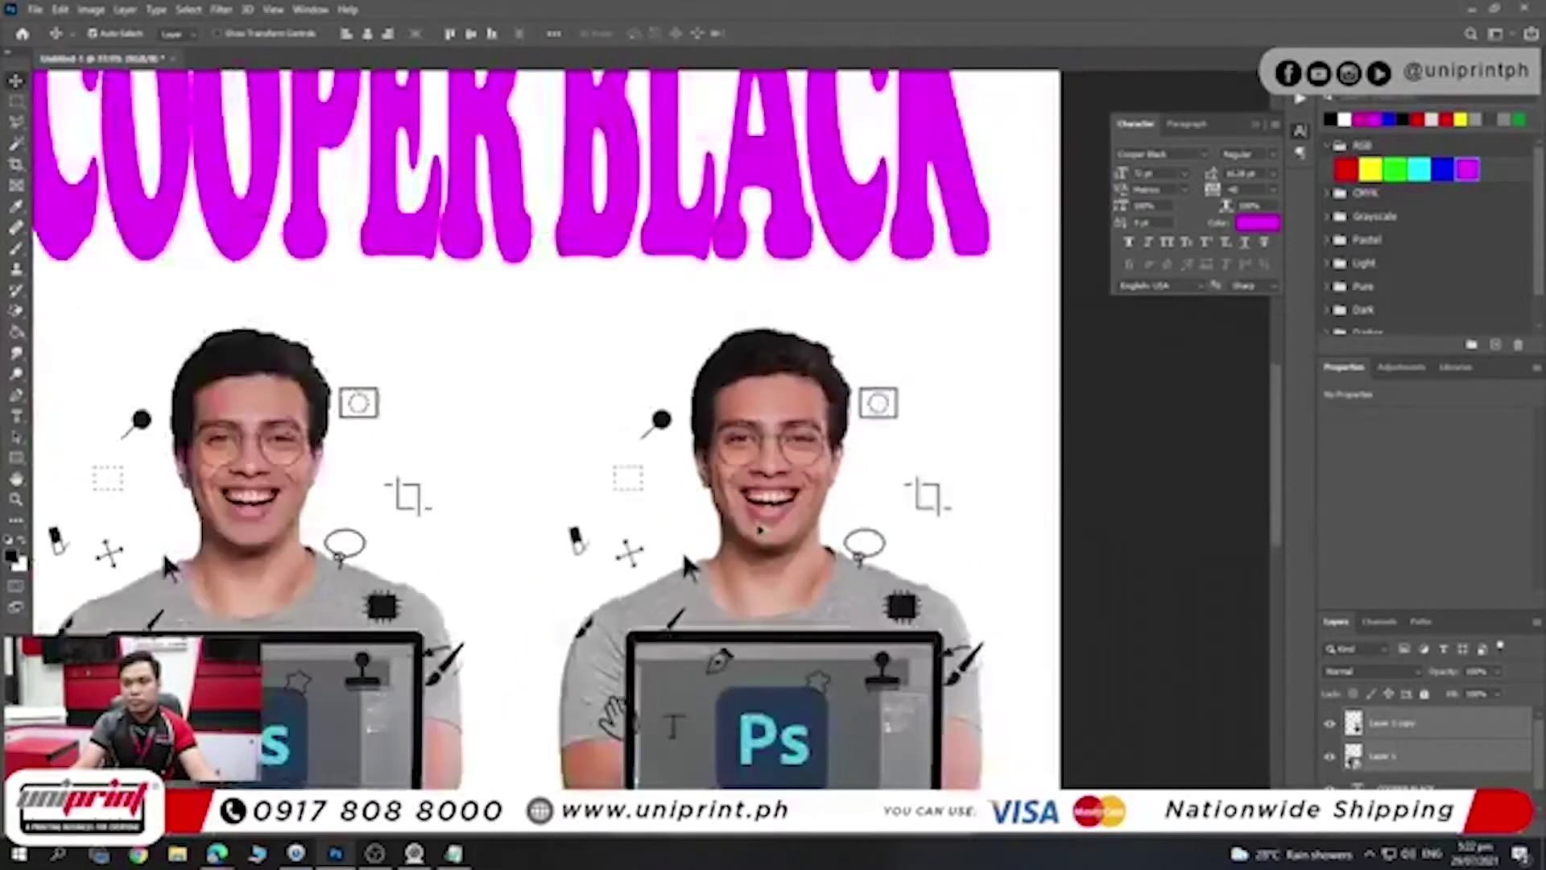
{"action": "scroll", "coordinate": [773, 563], "scroll_direction": "down", "scroll_amount": 3}
- Resize both man photos to span the page width and shift the pair left
{"action": "key", "text": "ctrl+t"}
{"action": "left_click_drag", "start_coordinate": [854, 408], "coordinate": [699, 533]}
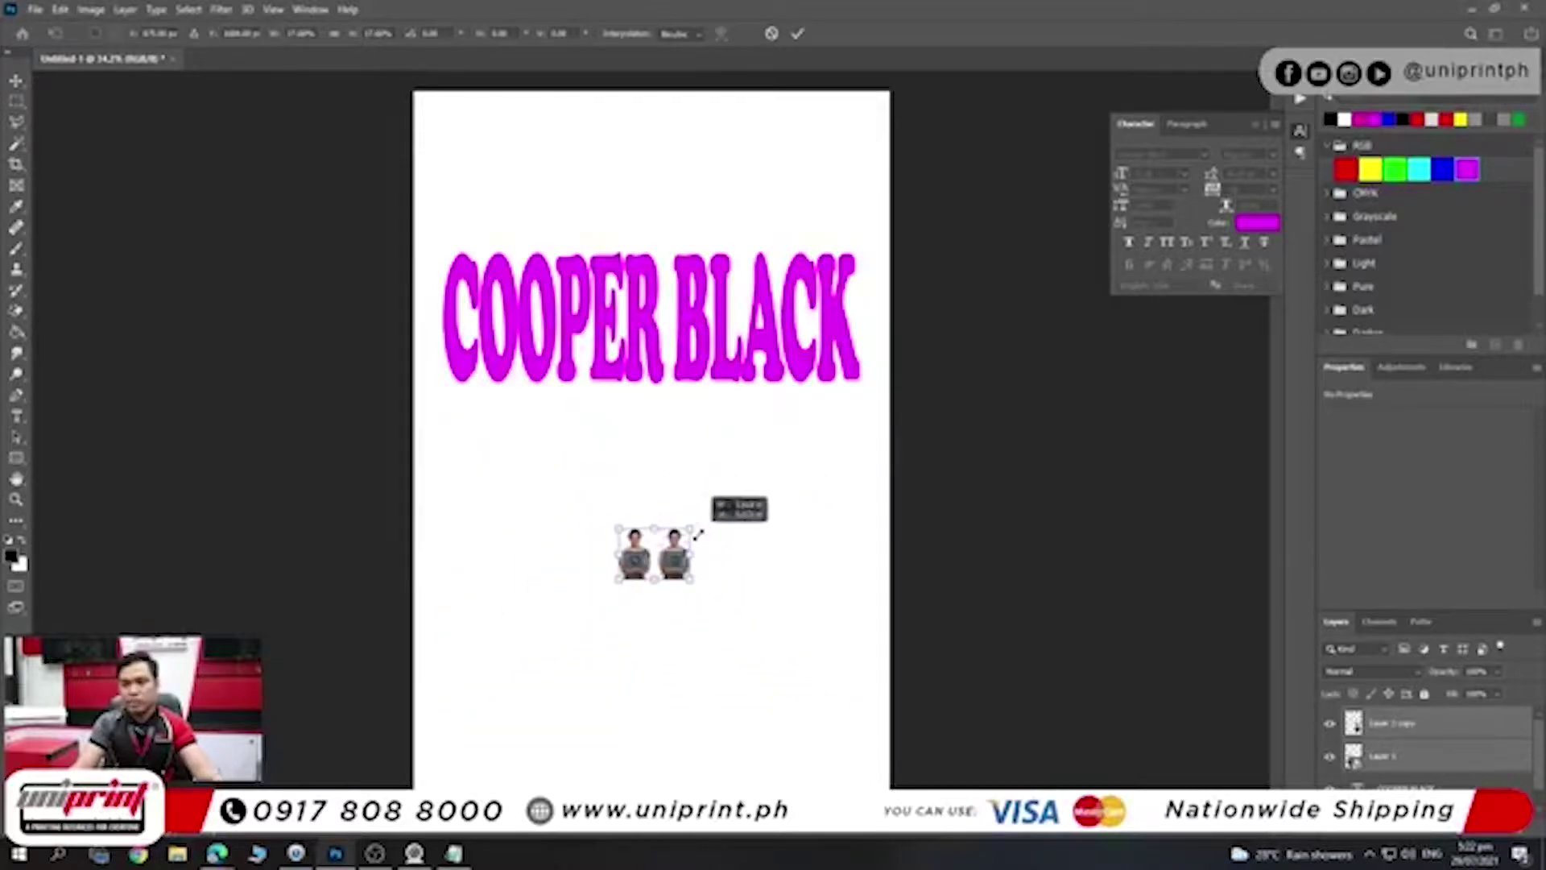
{"action": "key", "text": "Return"}
{"action": "key", "text": "ctrl+t"}
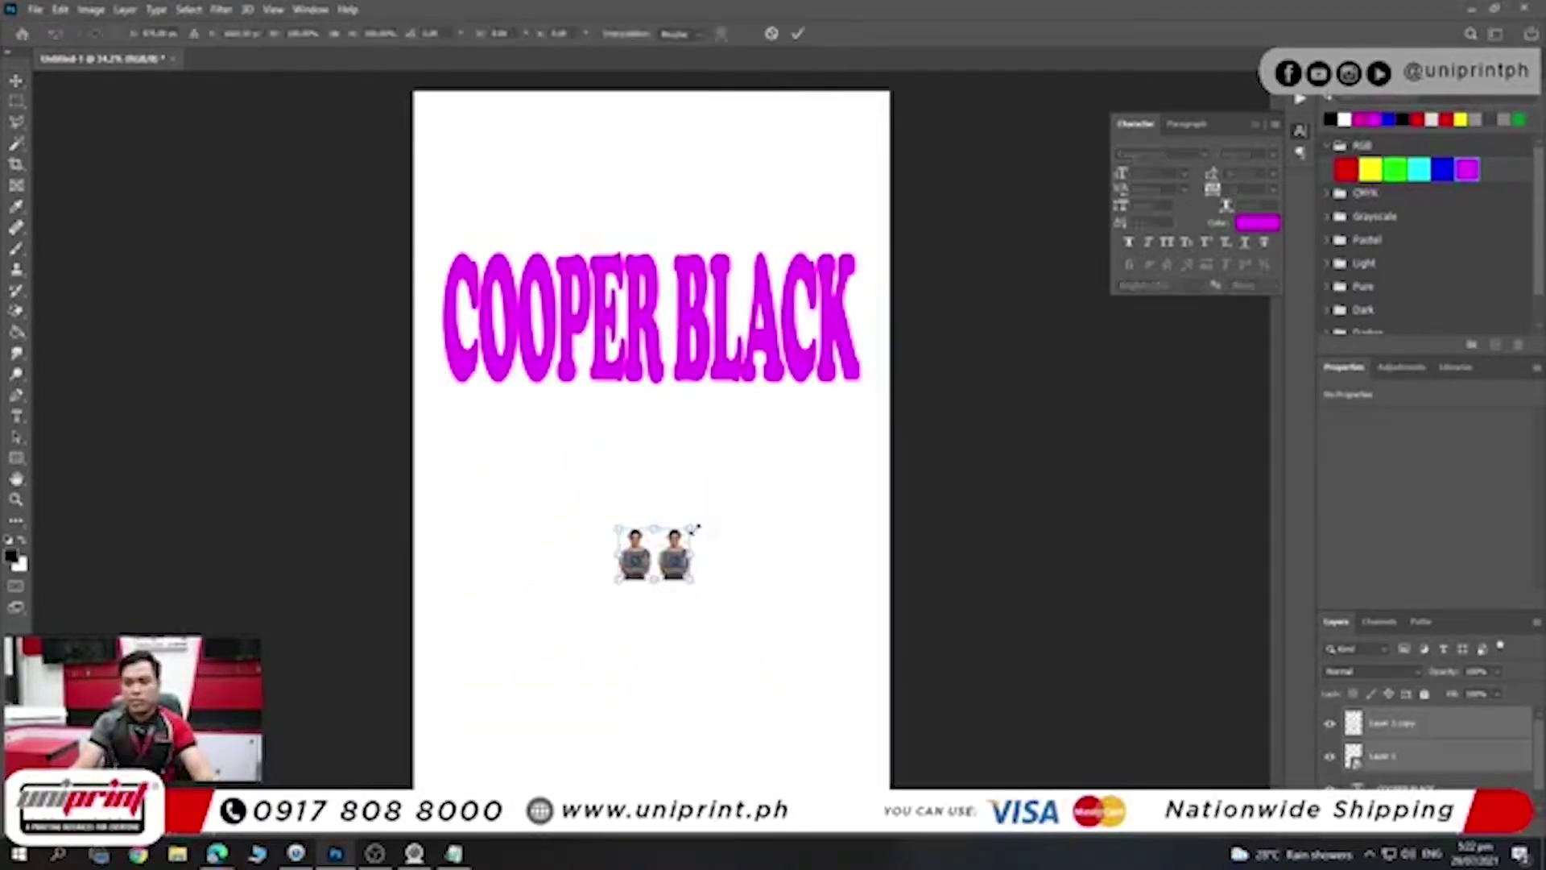
{"action": "left_click_drag", "start_coordinate": [691, 527], "coordinate": [890, 423]}
{"action": "key", "text": "Return"}
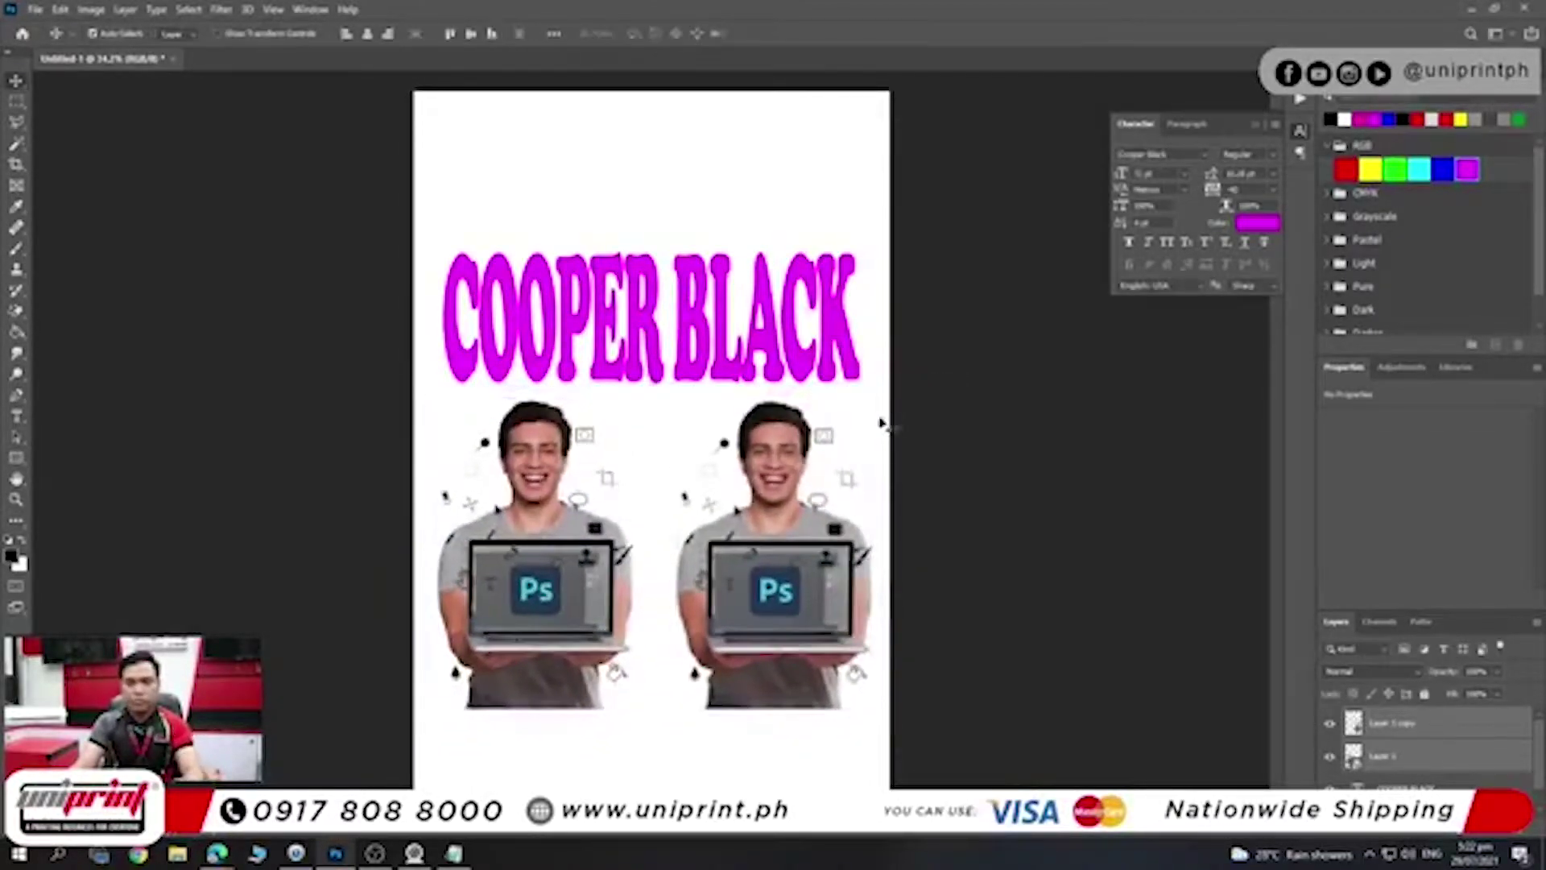
{"action": "scroll", "coordinate": [713, 596], "scroll_direction": "up", "scroll_amount": 3}
{"action": "mouse_move", "coordinate": [705, 516]}
{"action": "left_mouse_down"}
{"action": "mouse_move", "coordinate": [520, 531]}
{"action": "mouse_move", "coordinate": [749, 515]}
{"action": "mouse_move", "coordinate": [501, 498]}
{"action": "left_mouse_up"}
{"action": "scroll", "coordinate": [499, 497], "scroll_direction": "up", "scroll_amount": 2}
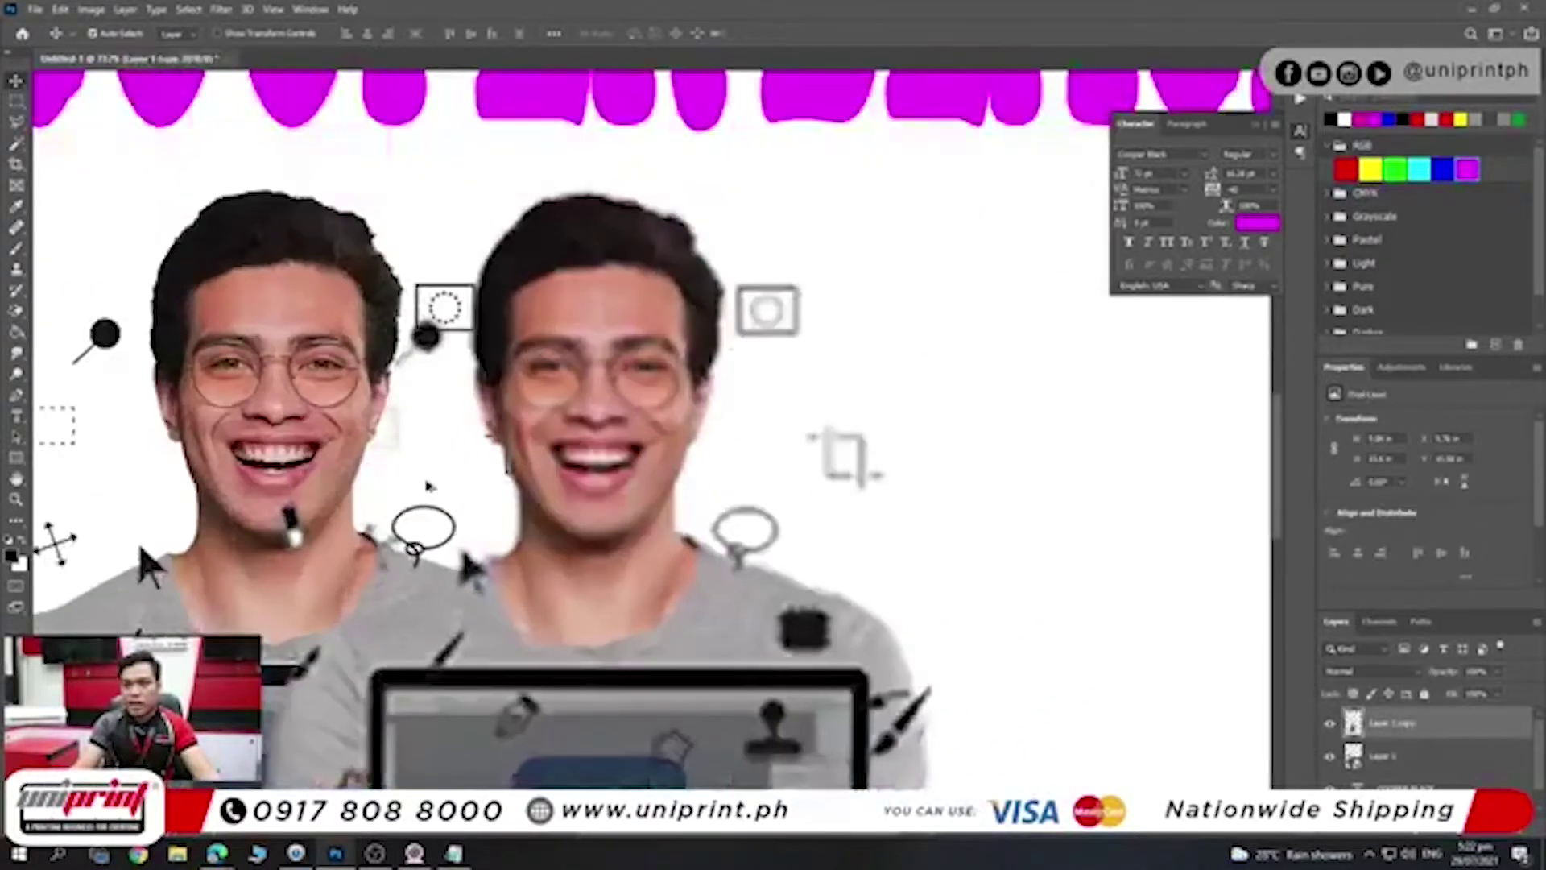
{"action": "scroll", "coordinate": [492, 493], "scroll_direction": "up", "scroll_amount": 2}
{"action": "scroll", "coordinate": [508, 493], "scroll_direction": "down", "scroll_amount": 2}
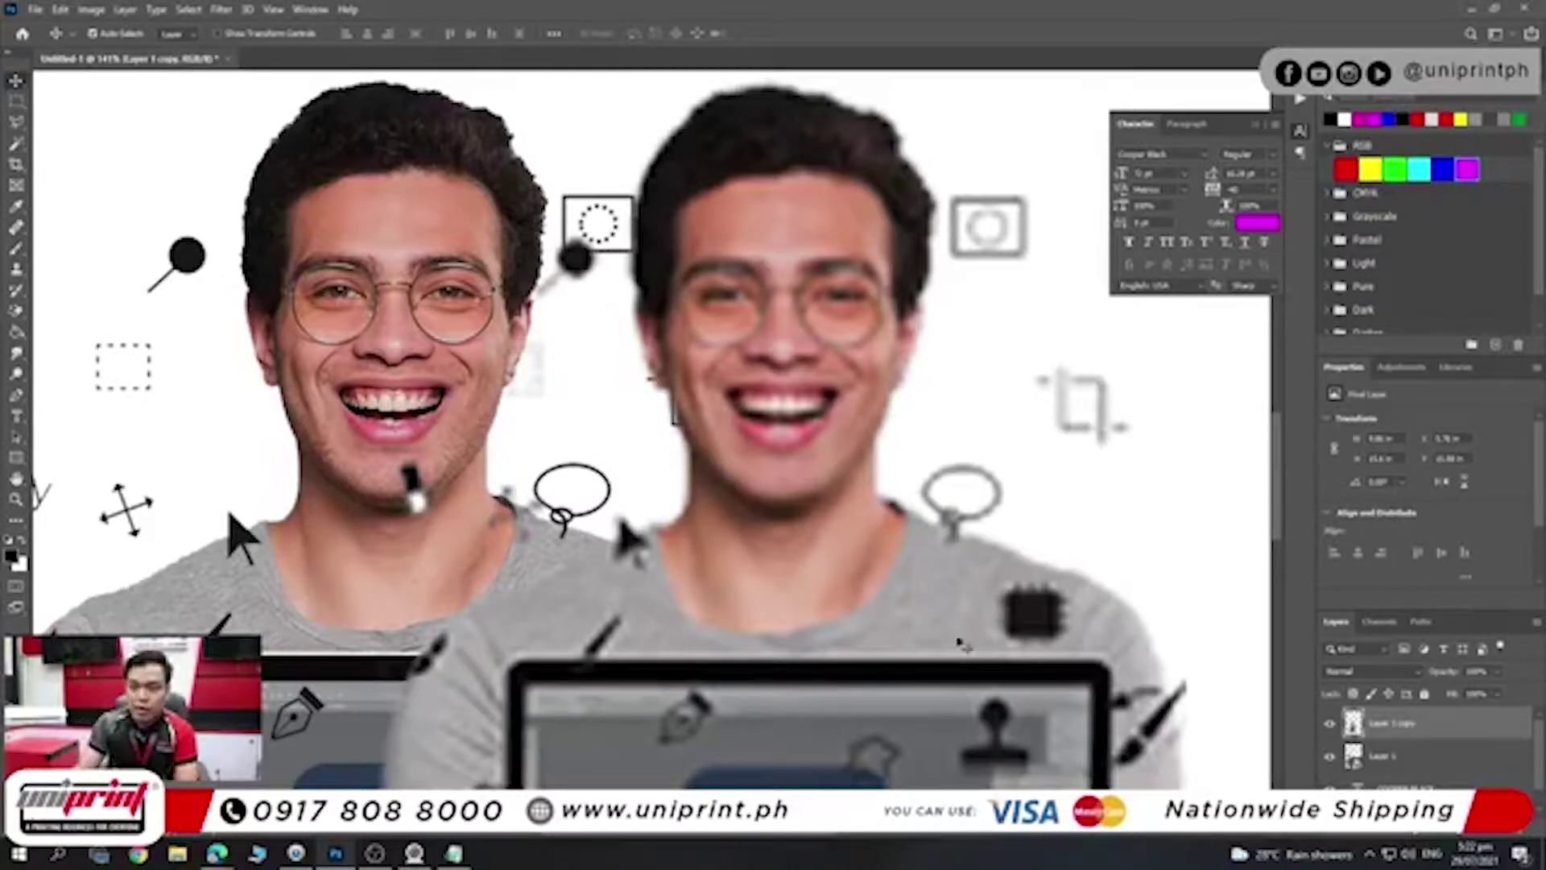
- Move the right photo copy further right, then open Layer 1's smart-object contents
{"action": "left_click", "coordinate": [1369, 761]}
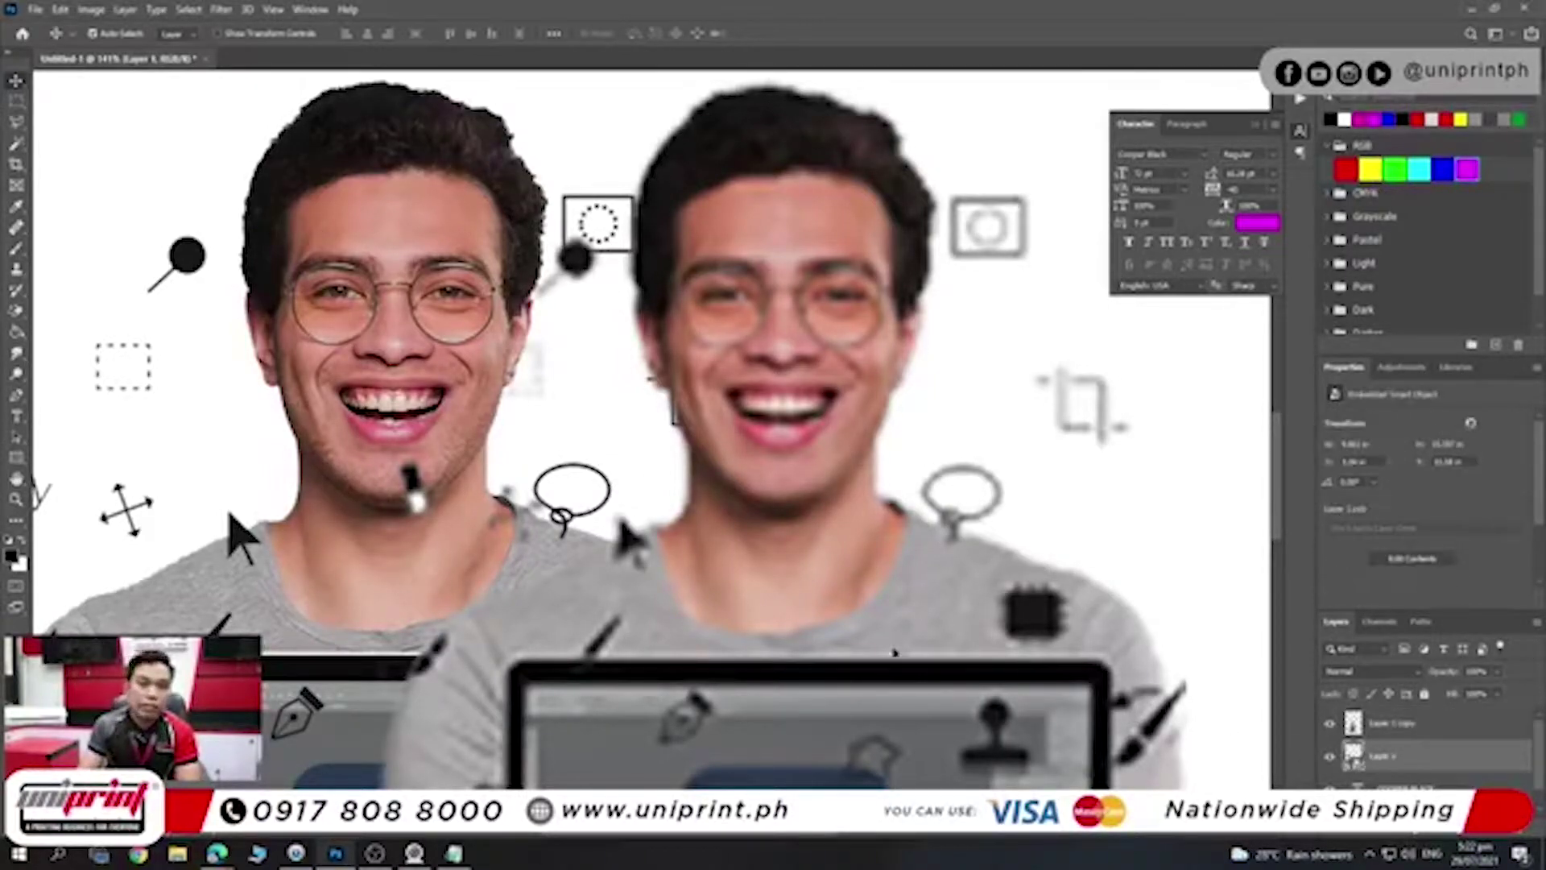
{"action": "left_click_drag", "start_coordinate": [766, 446], "coordinate": [903, 446]}
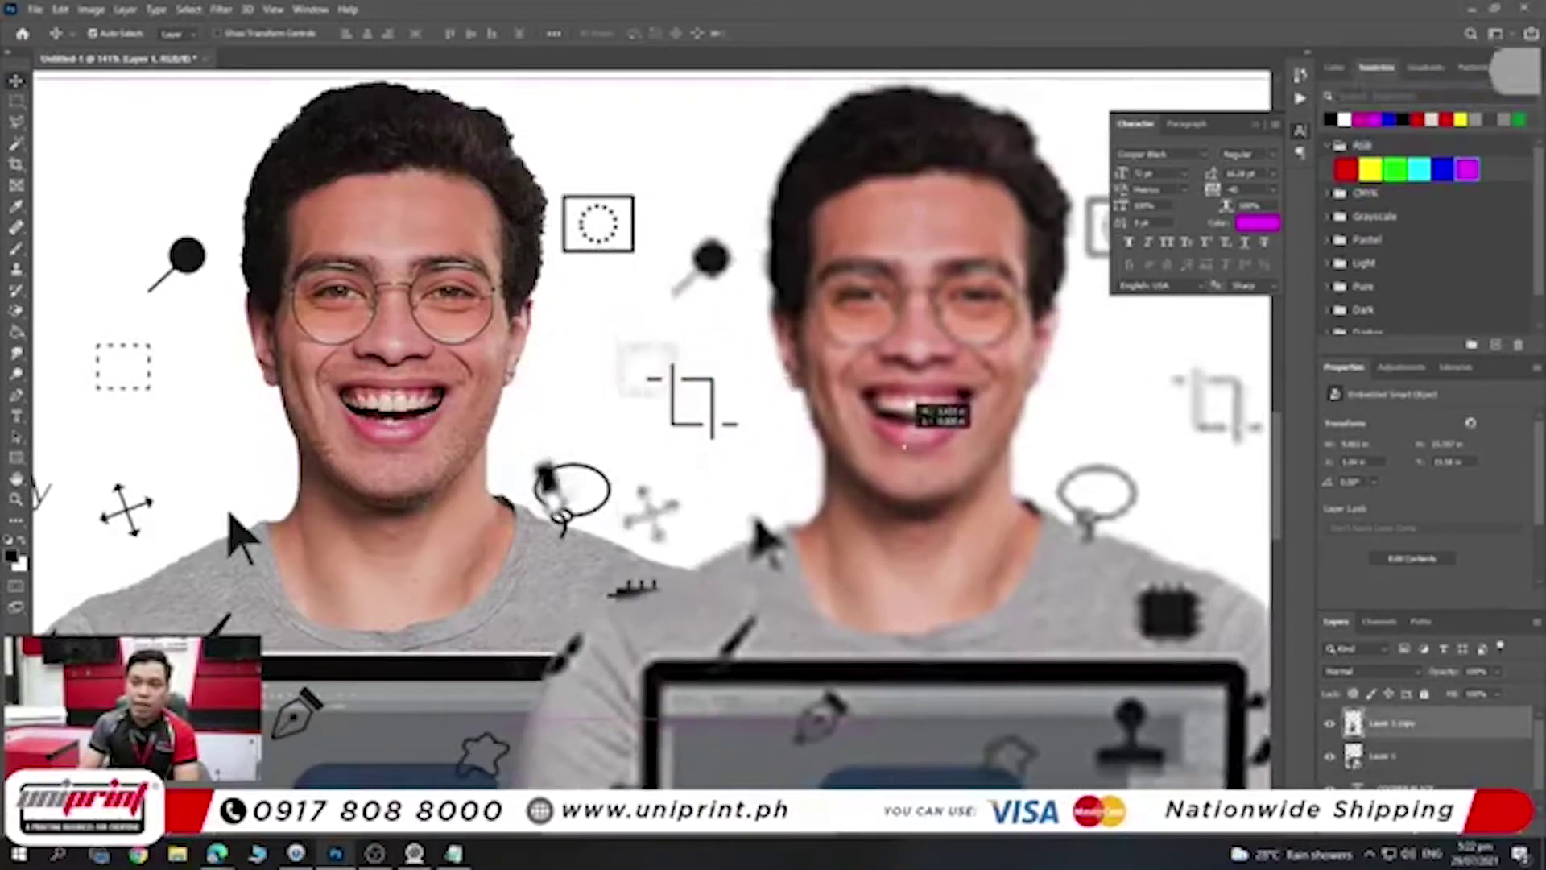
{"action": "scroll", "coordinate": [908, 451], "scroll_direction": "down", "scroll_amount": 3}
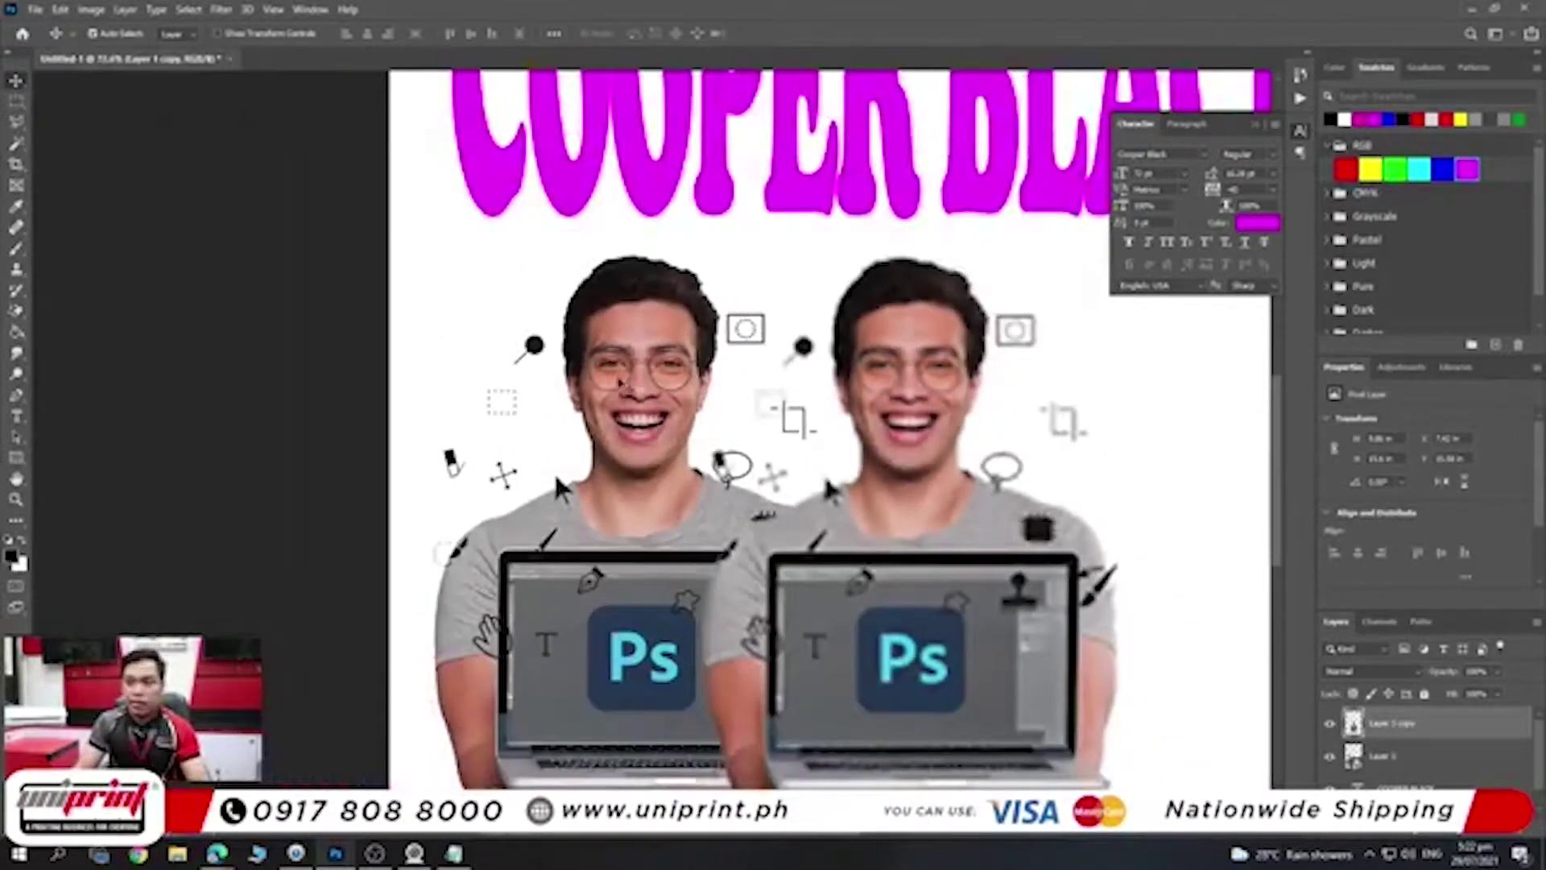
{"action": "left_click", "coordinate": [619, 383]}
{"action": "scroll", "coordinate": [628, 379], "scroll_direction": "up", "scroll_amount": 3}
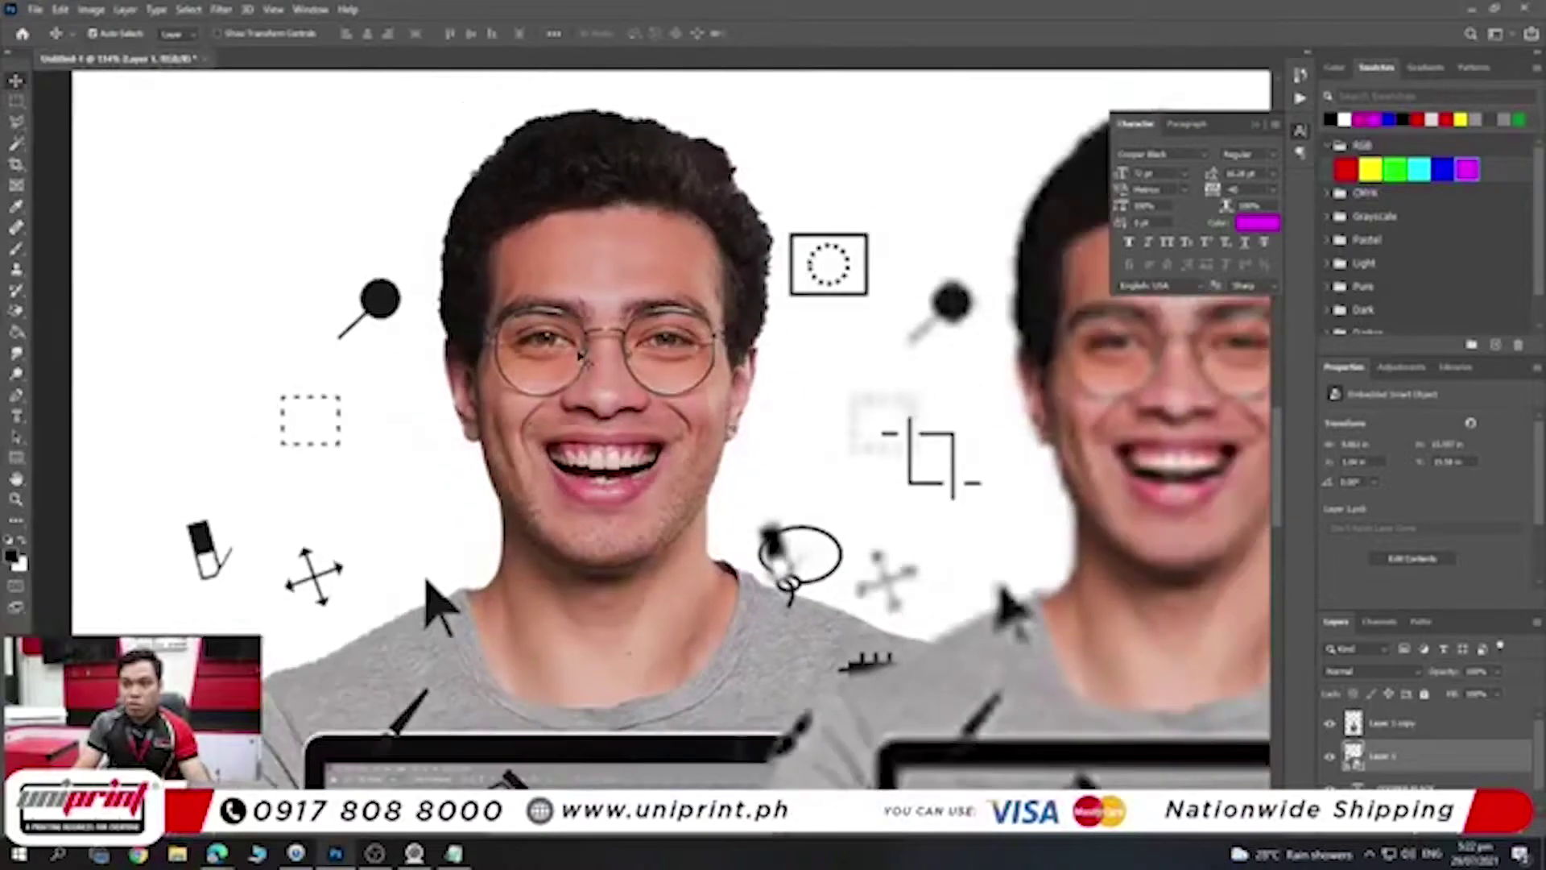
{"action": "scroll", "coordinate": [581, 354], "scroll_direction": "up", "scroll_amount": 2}
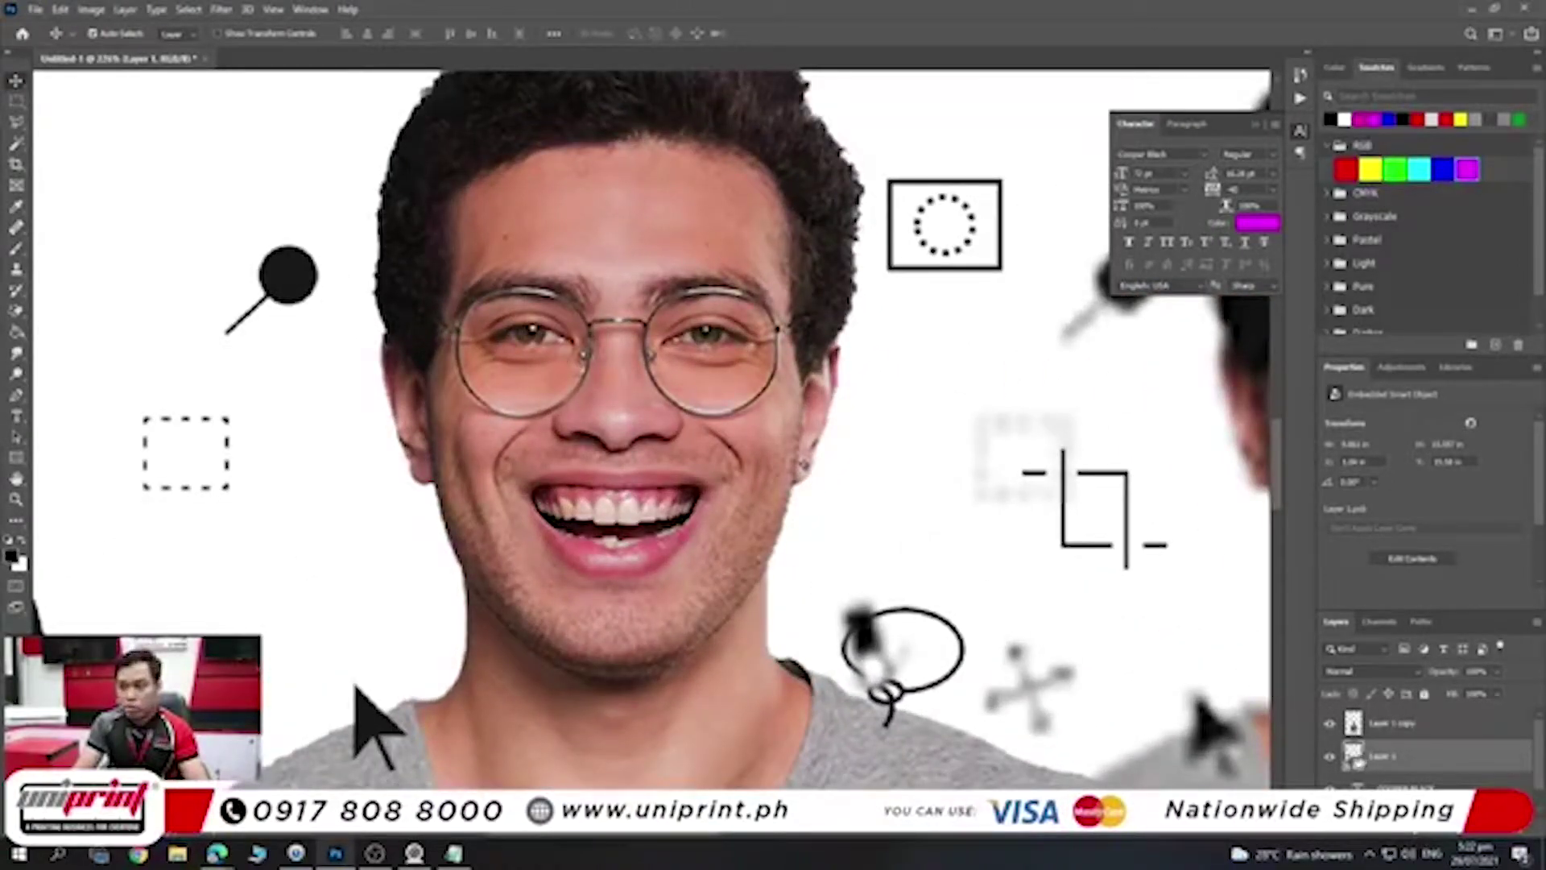
{"action": "double_click", "coordinate": [1353, 754]}
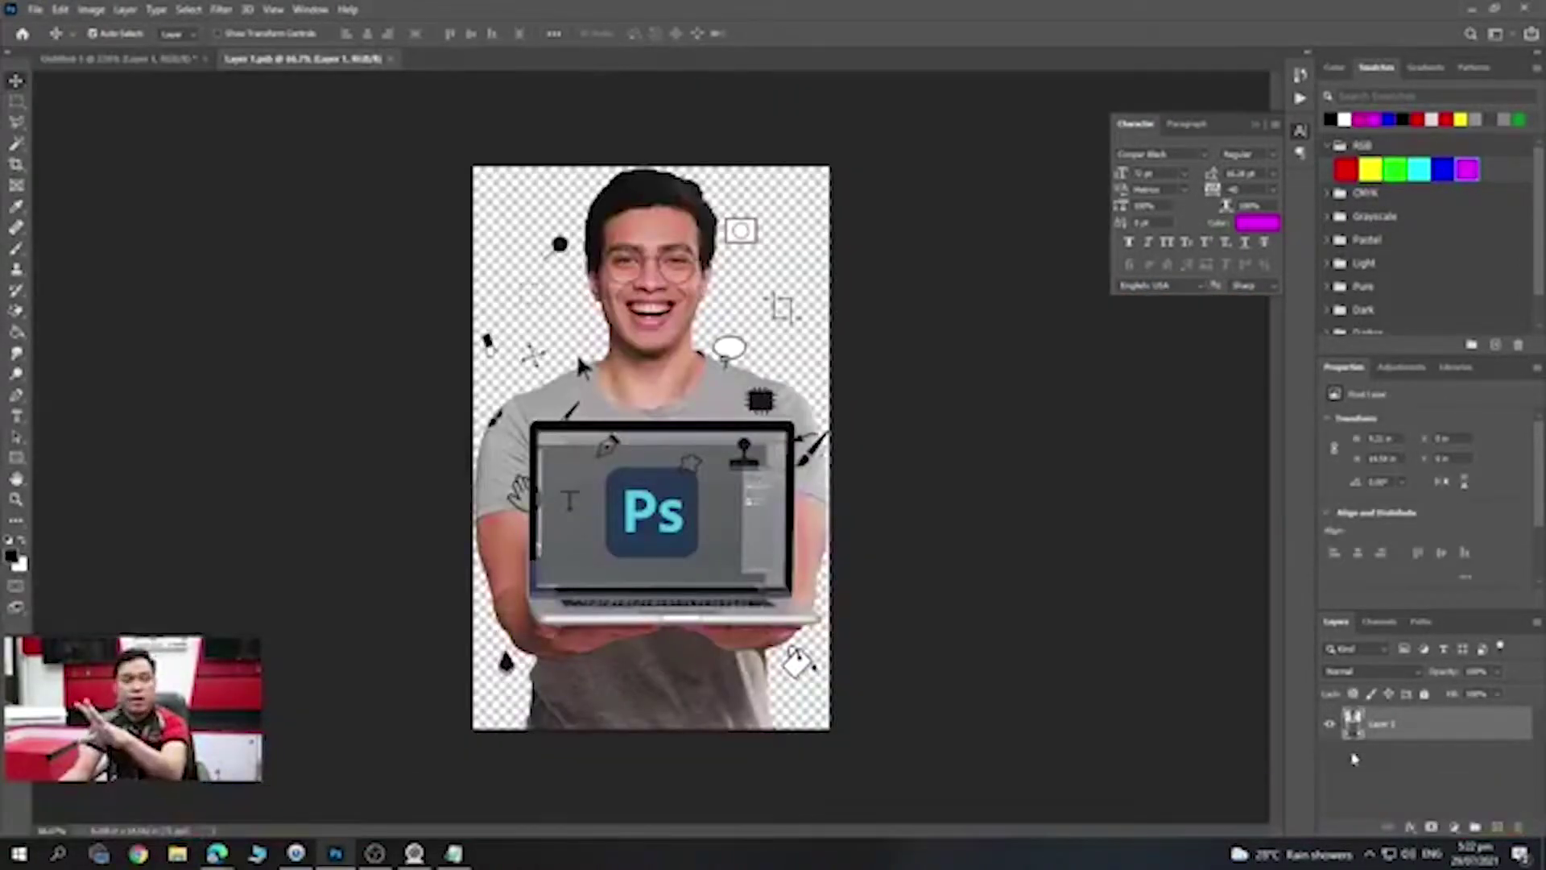
- Close the Layer 1.psb document and return to the poster
{"action": "scroll", "coordinate": [688, 393], "scroll_direction": "up", "scroll_amount": 3}
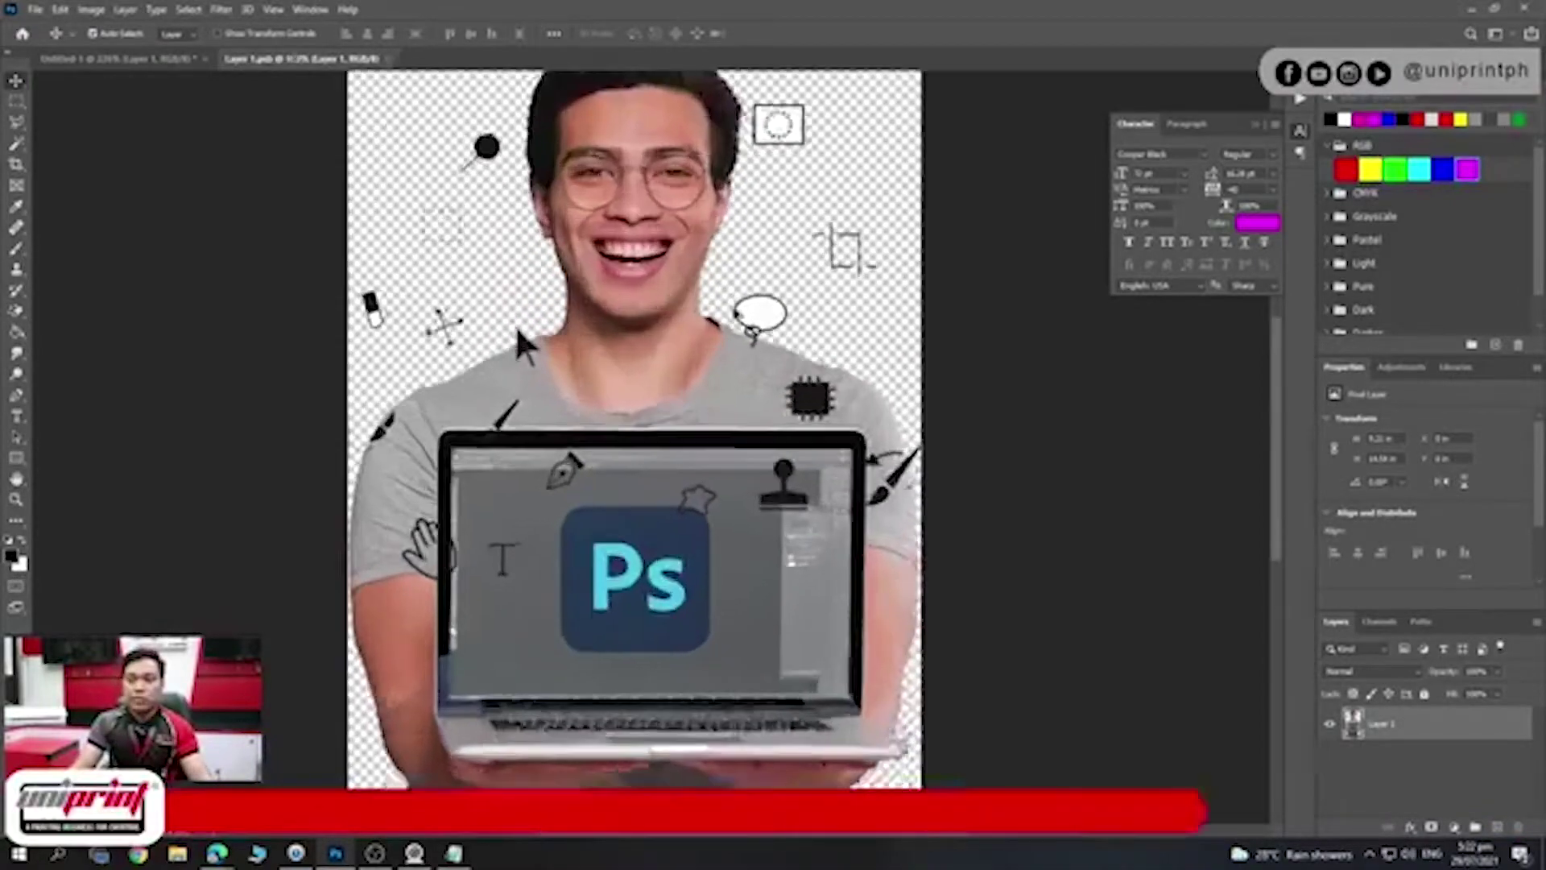
{"action": "scroll", "coordinate": [531, 318], "scroll_direction": "down", "scroll_amount": 1}
{"action": "scroll", "coordinate": [531, 317], "scroll_direction": "down", "scroll_amount": 1}
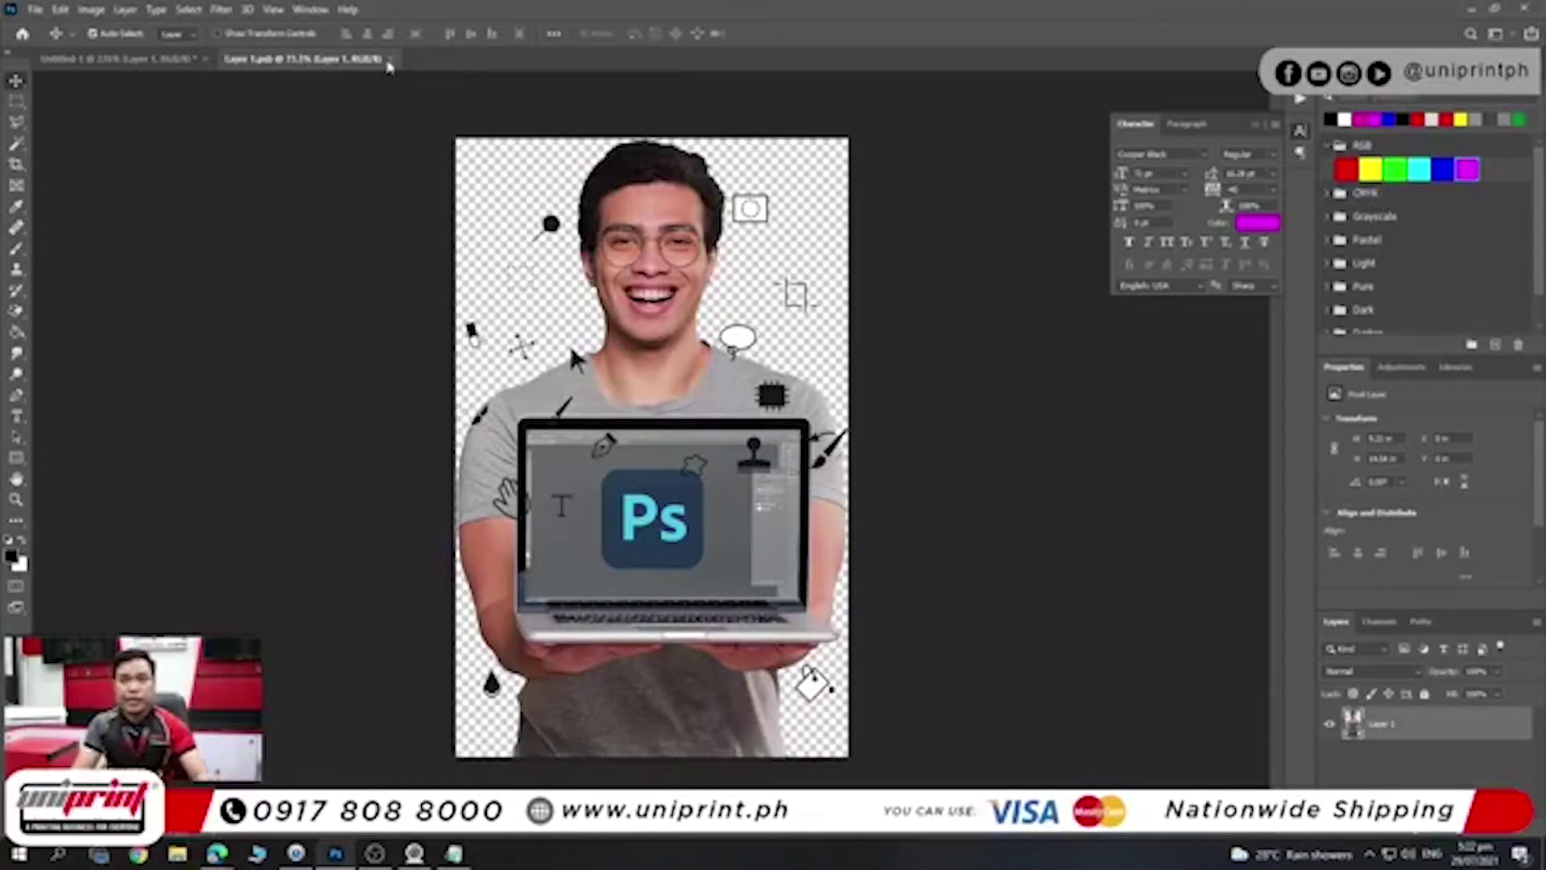
{"action": "left_click", "coordinate": [389, 61]}
{"action": "scroll", "coordinate": [764, 403], "scroll_direction": "down", "scroll_amount": 5}
{"action": "scroll", "coordinate": [641, 362], "scroll_direction": "down", "scroll_amount": 2}
{"action": "scroll", "coordinate": [640, 361], "scroll_direction": "down", "scroll_amount": 1}
{"action": "scroll", "coordinate": [641, 362], "scroll_direction": "up", "scroll_amount": 1}
{"action": "scroll", "coordinate": [640, 360], "scroll_direction": "up", "scroll_amount": 2}
{"action": "scroll", "coordinate": [644, 355], "scroll_direction": "down", "scroll_amount": 1}
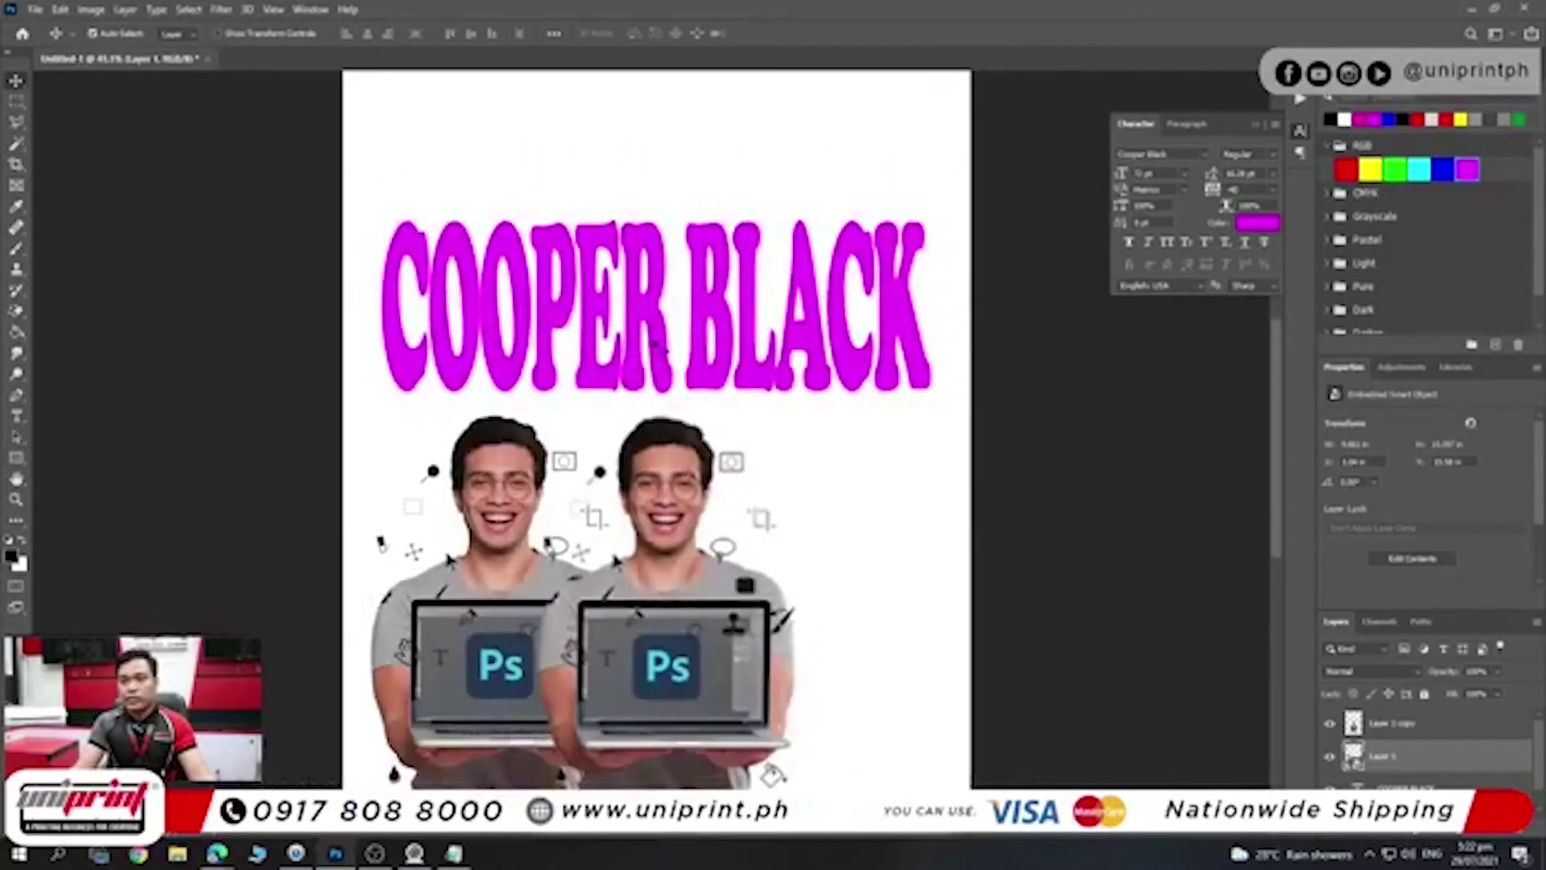
- Squash the COOPER BLACK title into a short wide line and Alt-drag a duplicate below it
{"action": "left_click", "coordinate": [666, 328]}
{"action": "key", "text": "ctrl+t"}
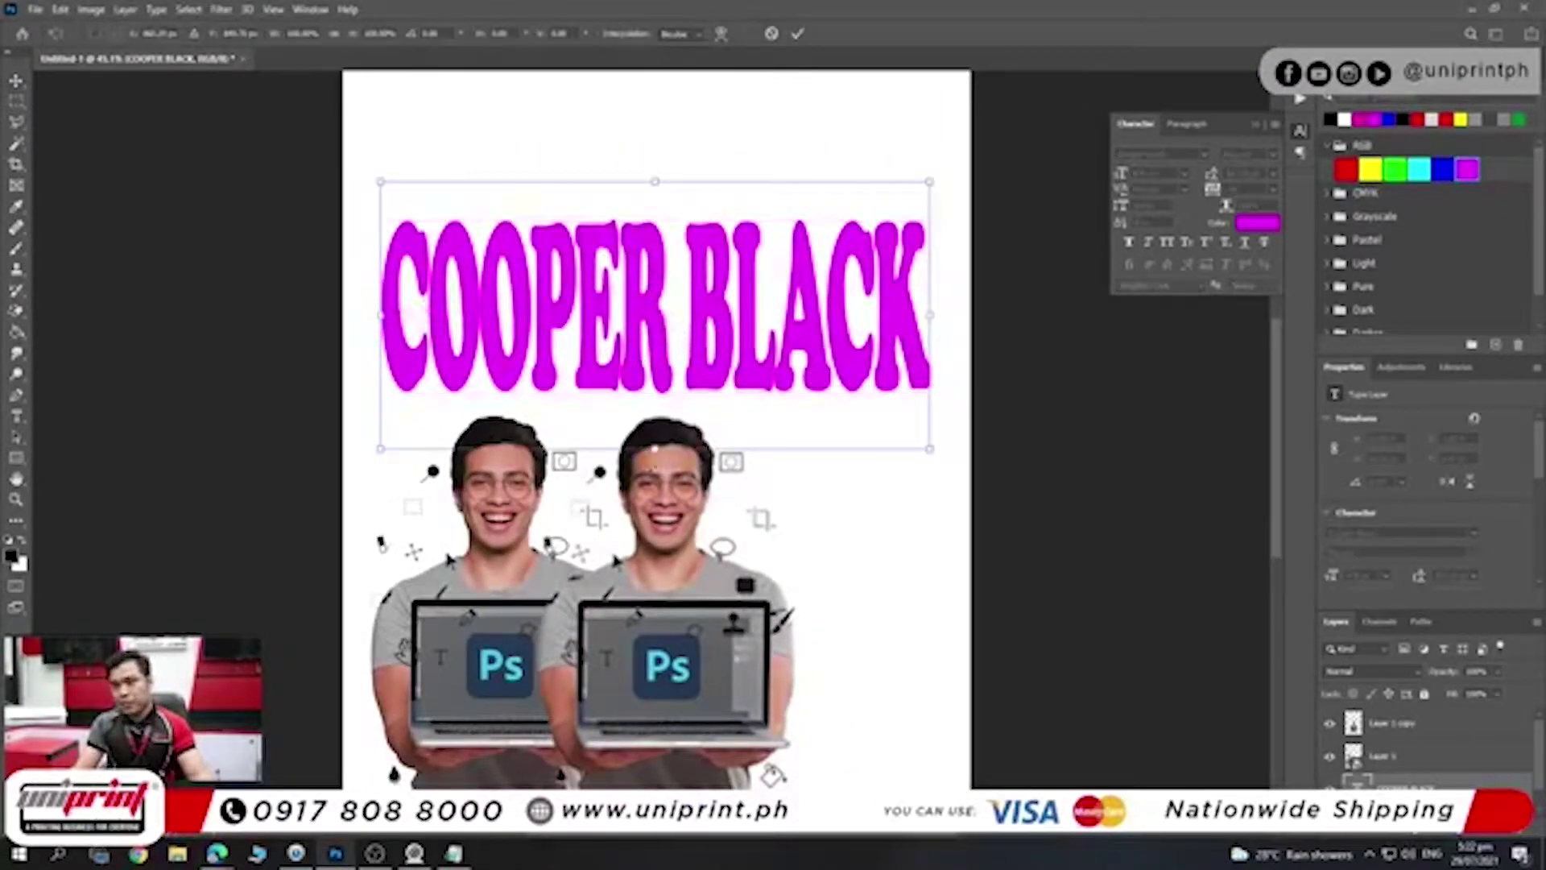
{"action": "left_click_drag", "start_coordinate": [654, 447], "coordinate": [650, 255]}
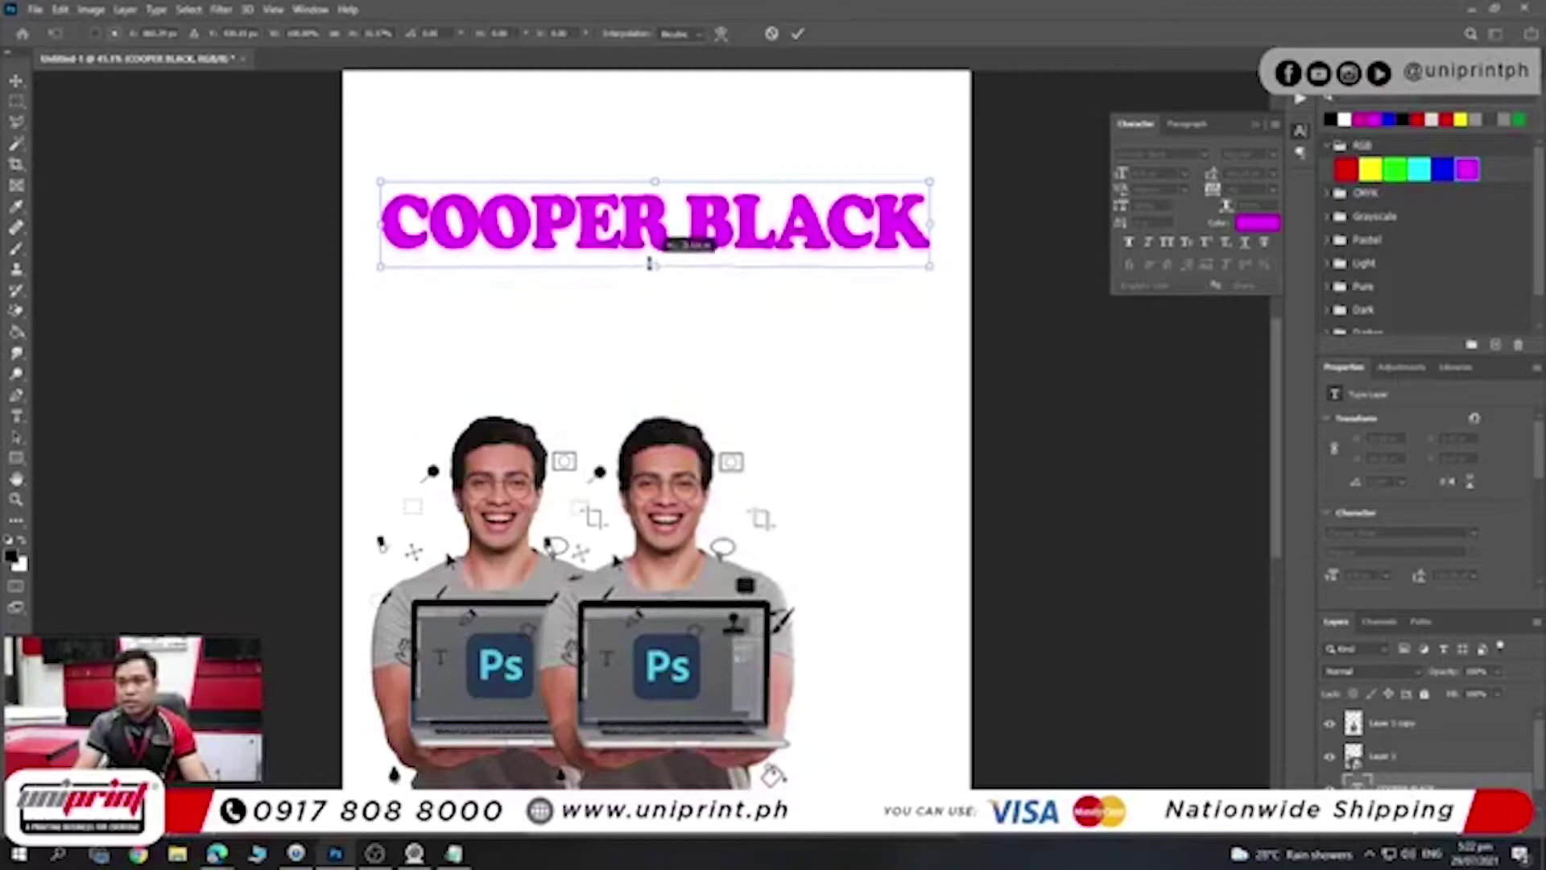
{"action": "key", "text": "Return"}
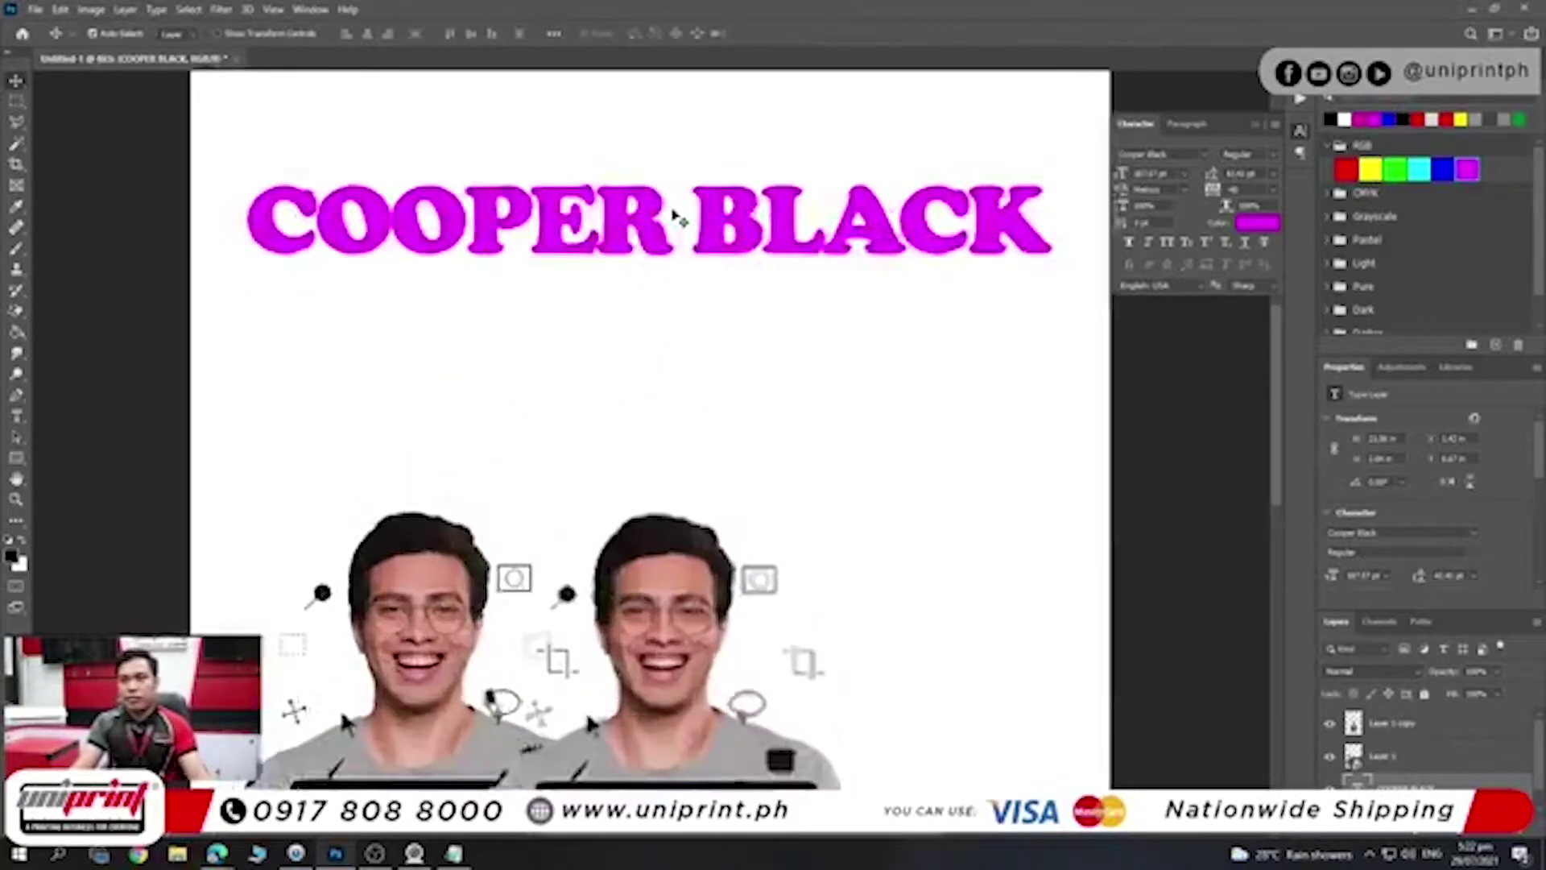
{"action": "scroll", "coordinate": [673, 218], "scroll_direction": "up", "scroll_amount": 2}
{"action": "scroll", "coordinate": [673, 290], "scroll_direction": "down", "scroll_amount": 1}
{"action": "left_click_drag", "start_coordinate": [677, 229], "coordinate": [675, 288]}
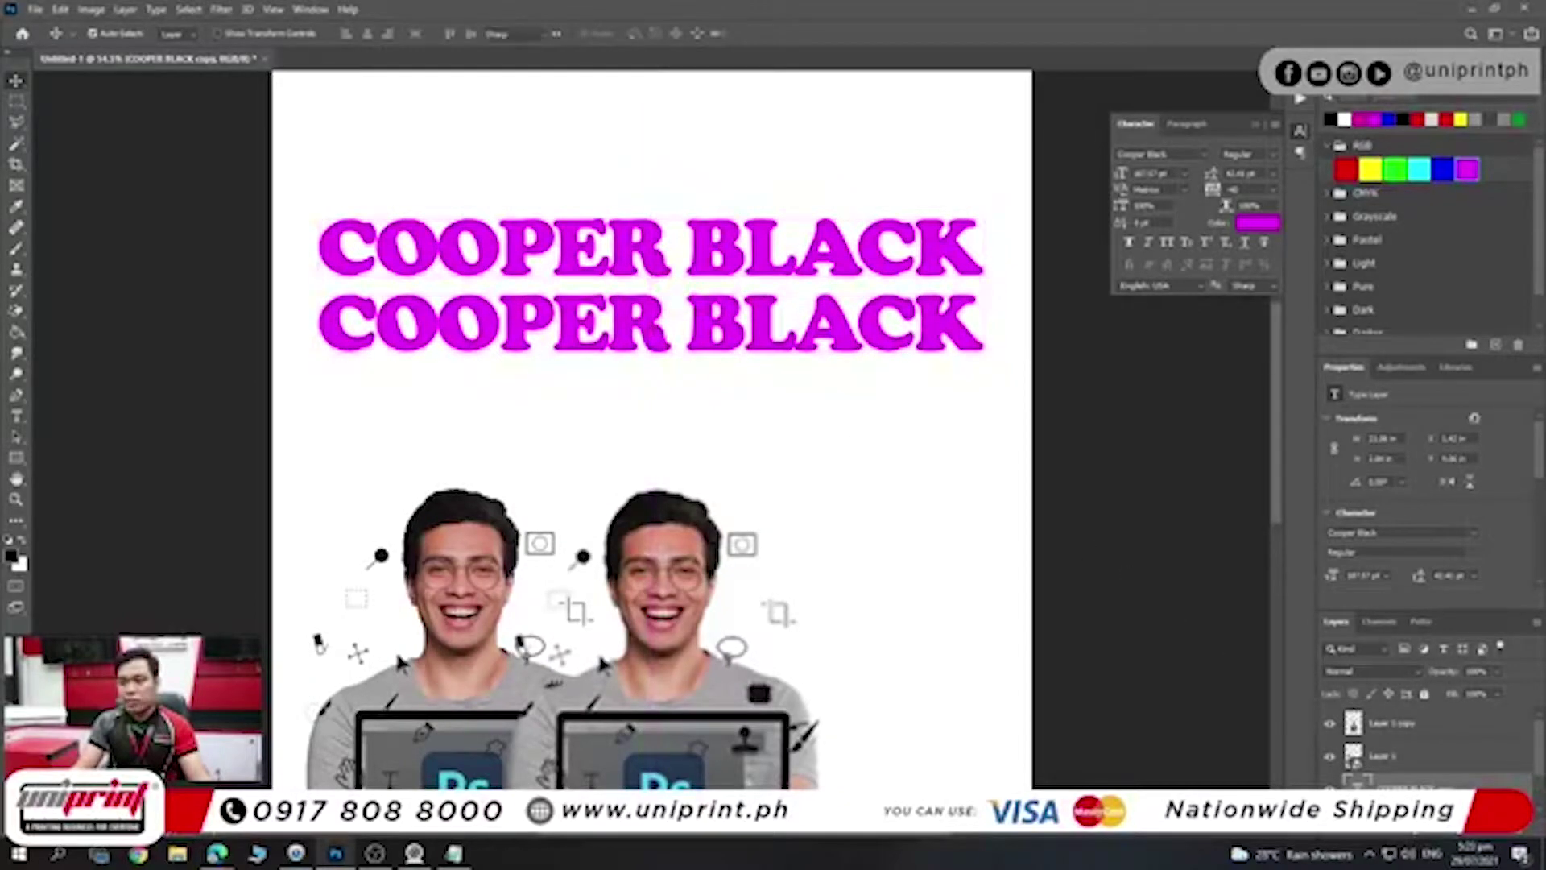
{"action": "key", "text": "Return"}
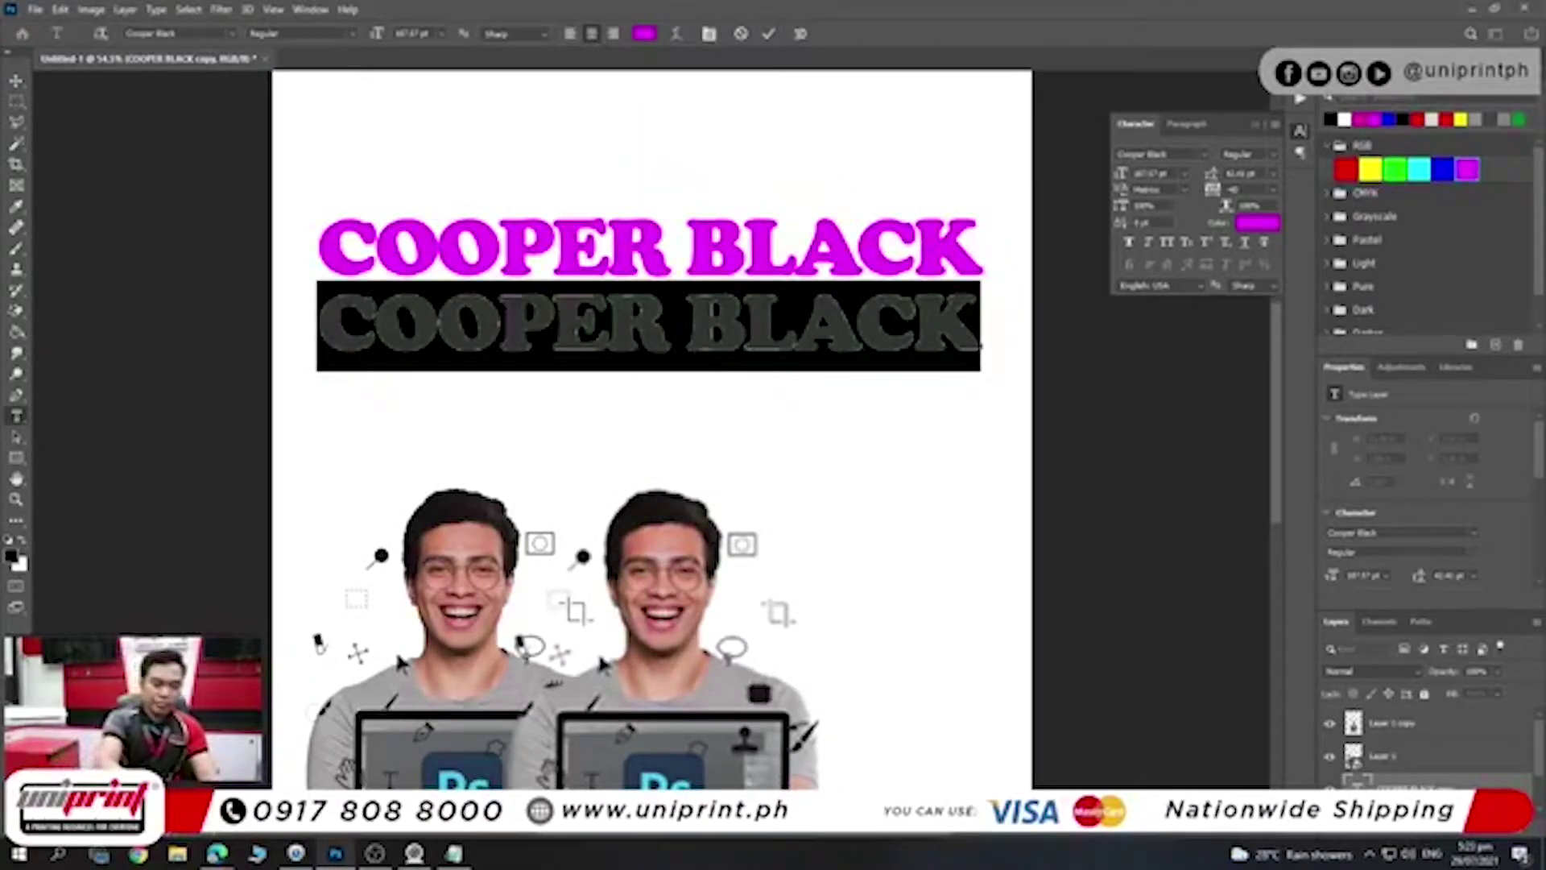
{"action": "type", "text": "SENTE"}
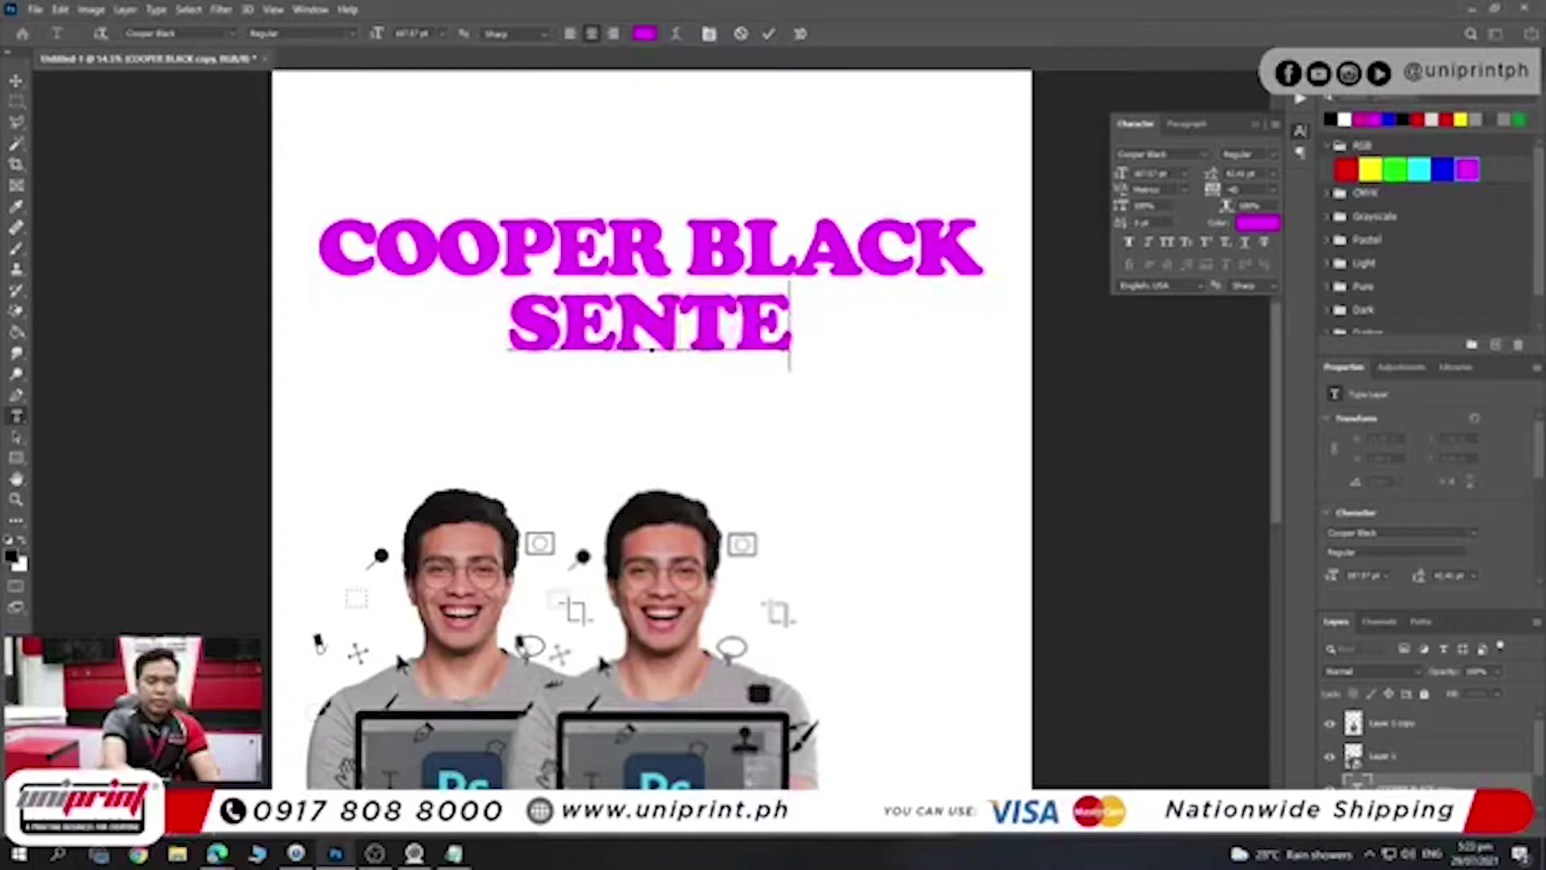
{"action": "type", "text": "NCE"}
{"action": "key", "text": "ctrl+Return"}
{"action": "key", "text": "ctrl+t"}
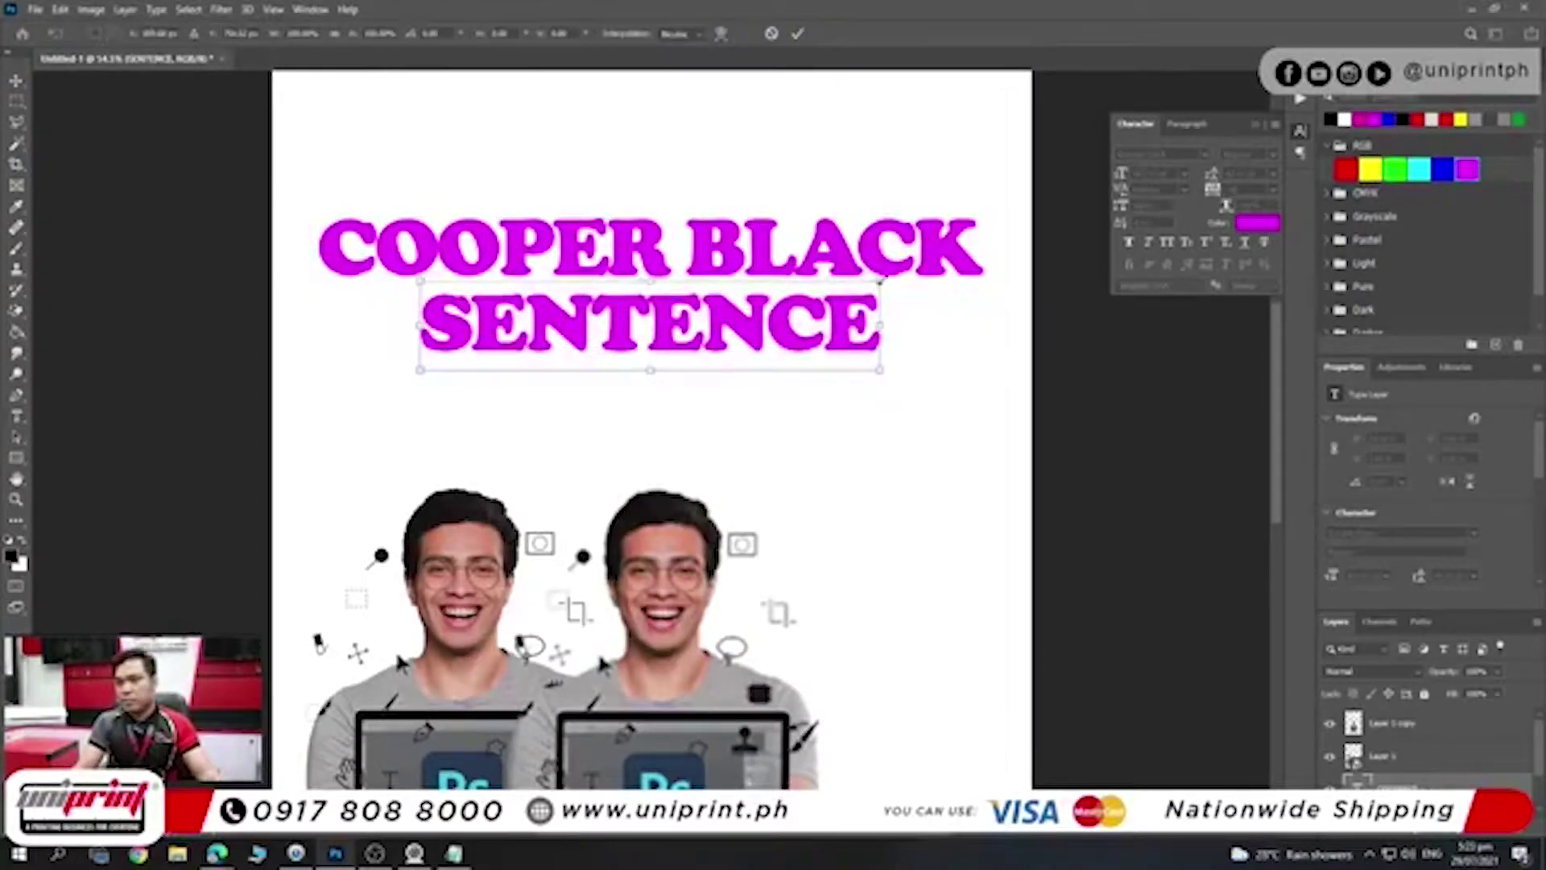
{"action": "left_click_drag", "start_coordinate": [884, 277], "coordinate": [725, 313]}
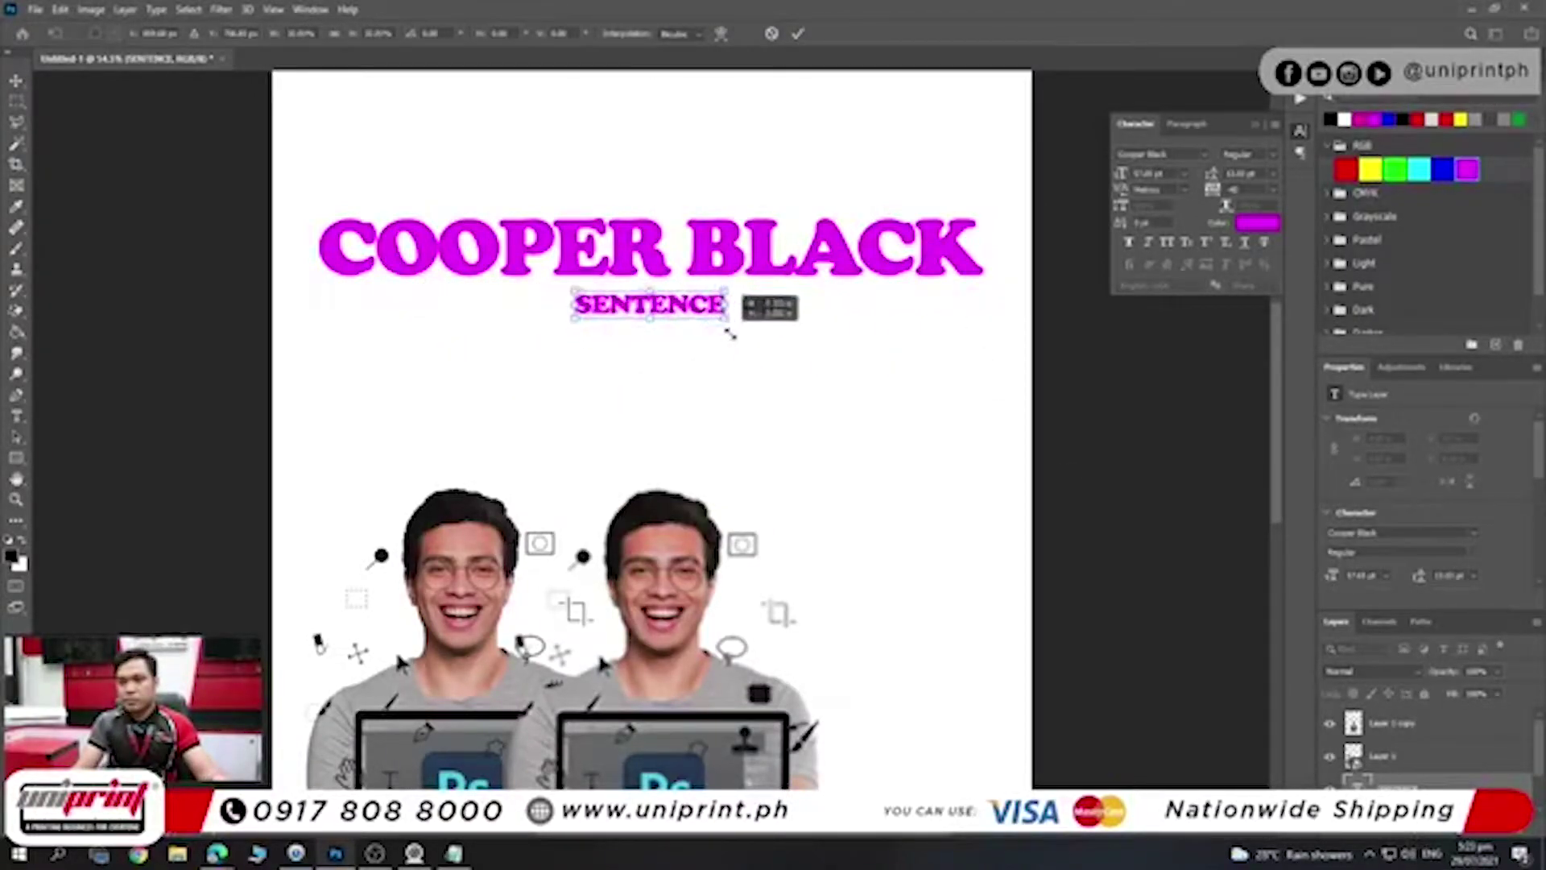
{"action": "left_click_drag", "start_coordinate": [725, 313], "coordinate": [771, 356]}
{"action": "key", "text": "Return"}
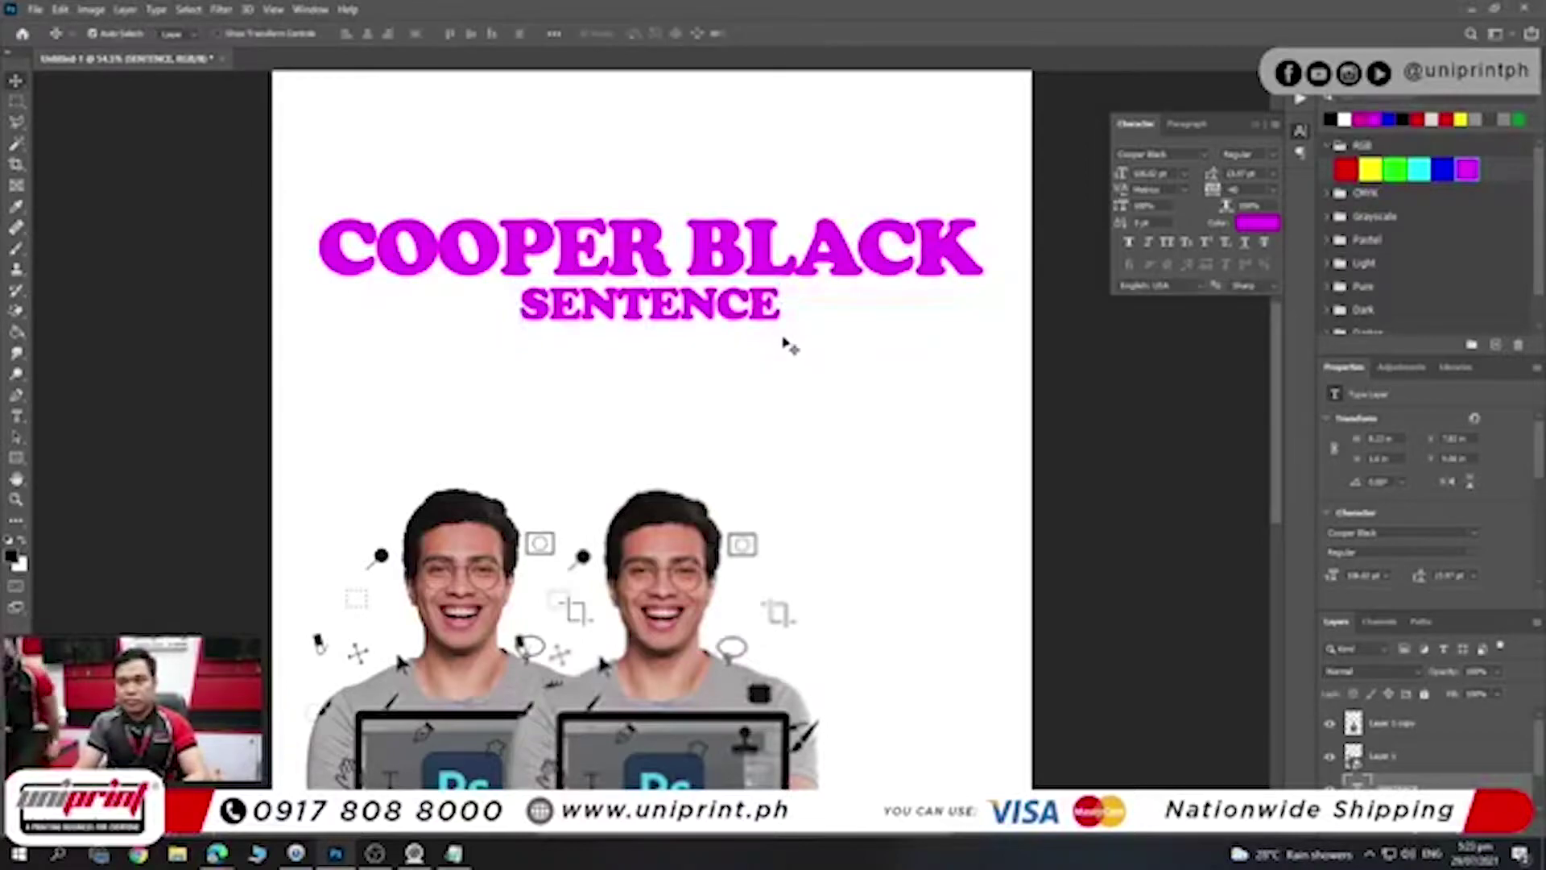
{"action": "scroll", "coordinate": [780, 326], "scroll_direction": "down", "scroll_amount": 1}
{"action": "scroll", "coordinate": [780, 331], "scroll_direction": "up", "scroll_amount": 1}
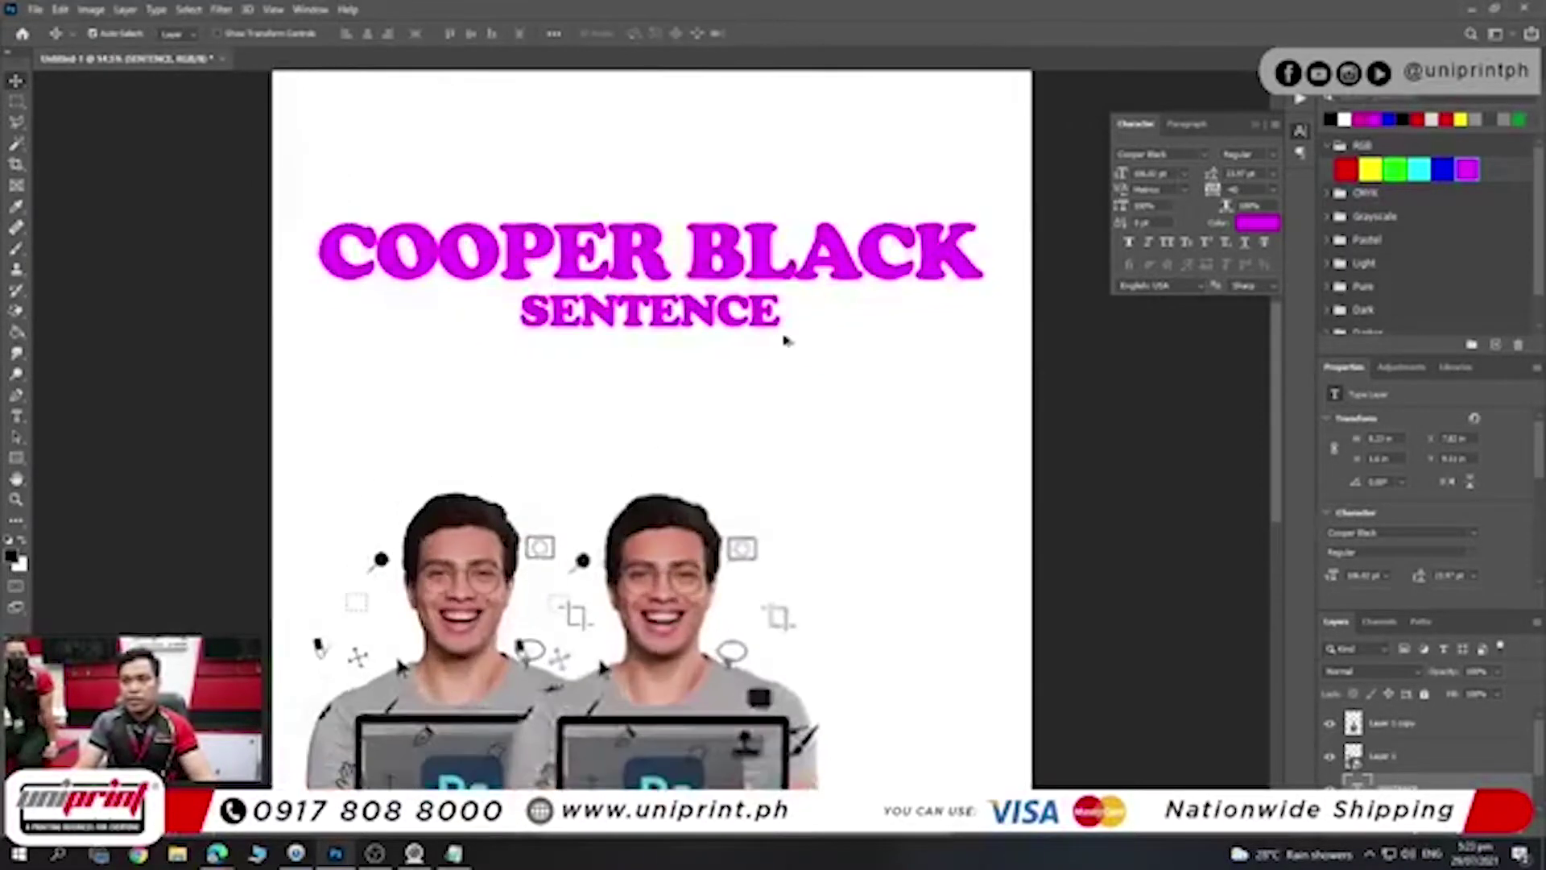
{"action": "scroll", "coordinate": [777, 335], "scroll_direction": "up", "scroll_amount": 1}
{"action": "scroll", "coordinate": [771, 340], "scroll_direction": "up", "scroll_amount": 1}
{"action": "scroll", "coordinate": [771, 335], "scroll_direction": "down", "scroll_amount": 1}
{"action": "scroll", "coordinate": [769, 329], "scroll_direction": "up", "scroll_amount": 2}
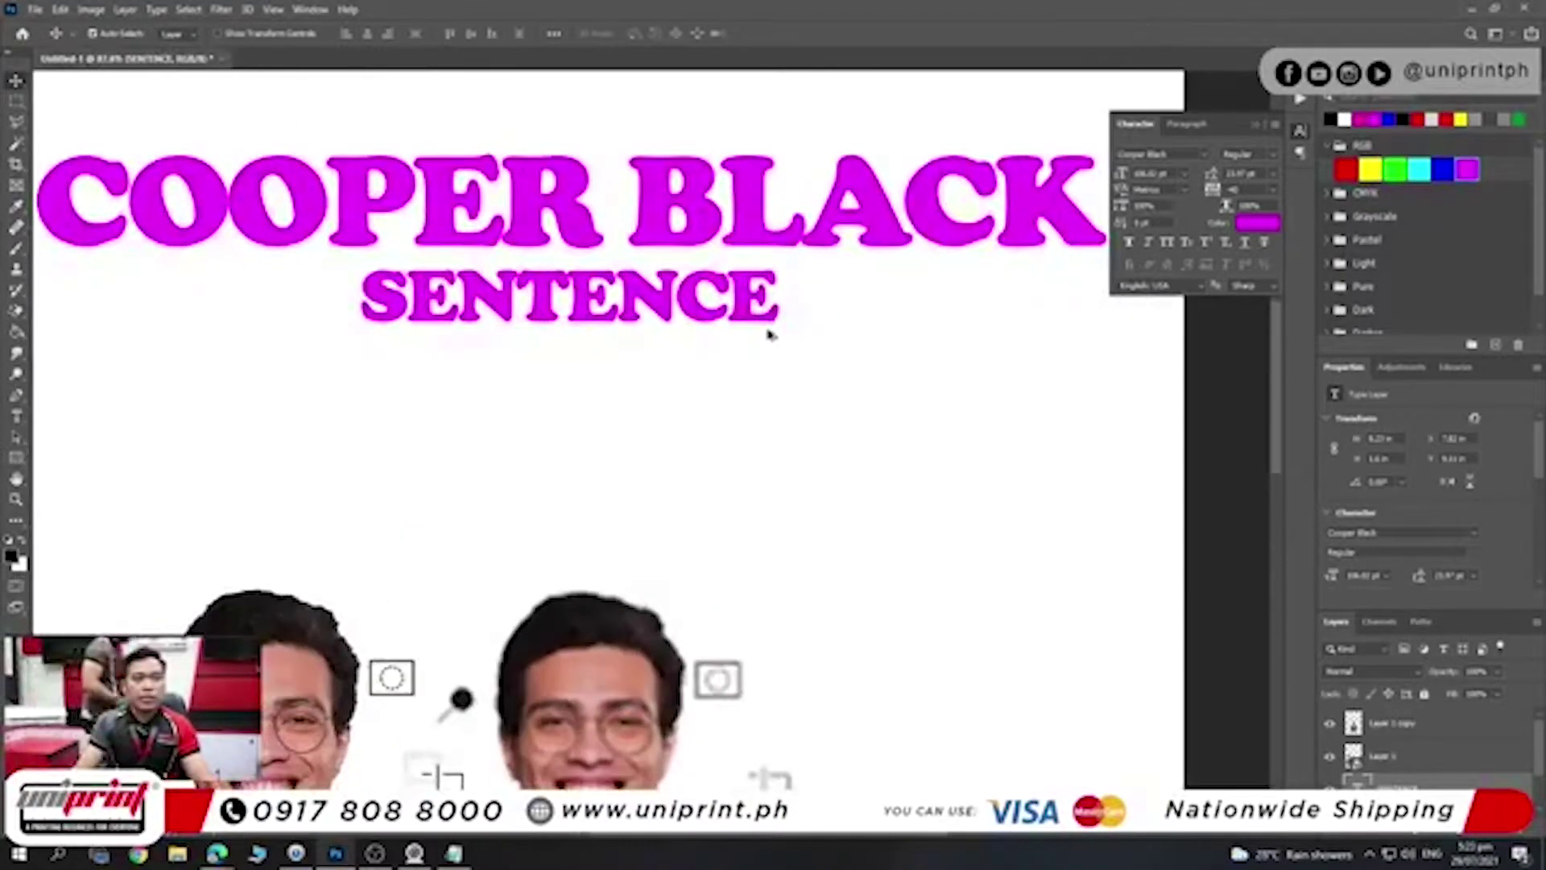
{"action": "scroll", "coordinate": [701, 300], "scroll_direction": "down", "scroll_amount": 1}
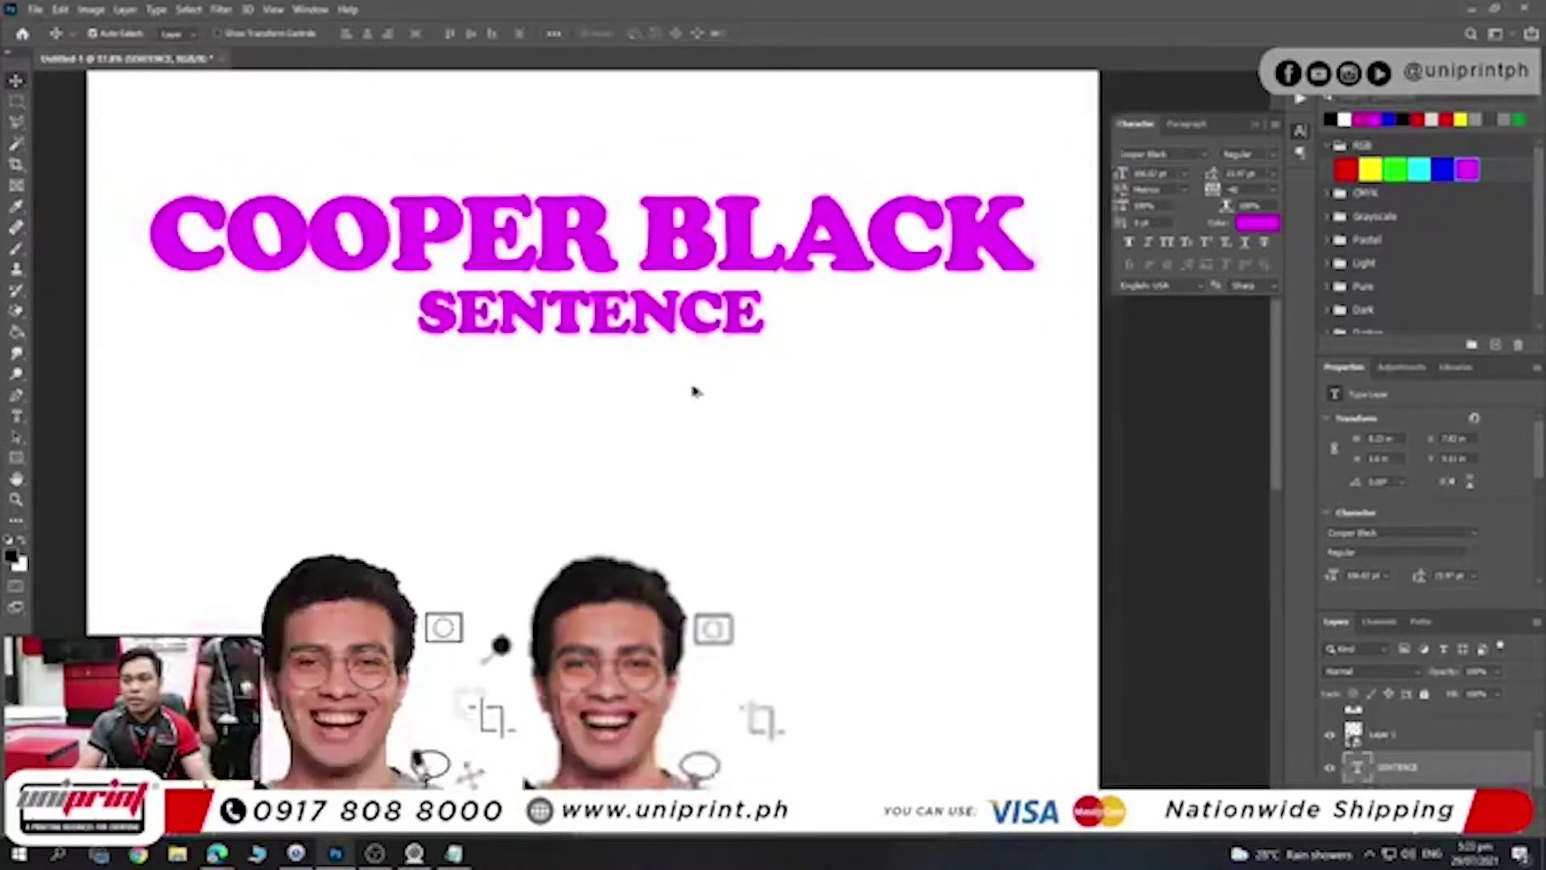
{"action": "scroll", "coordinate": [693, 330], "scroll_direction": "down", "scroll_amount": 1}
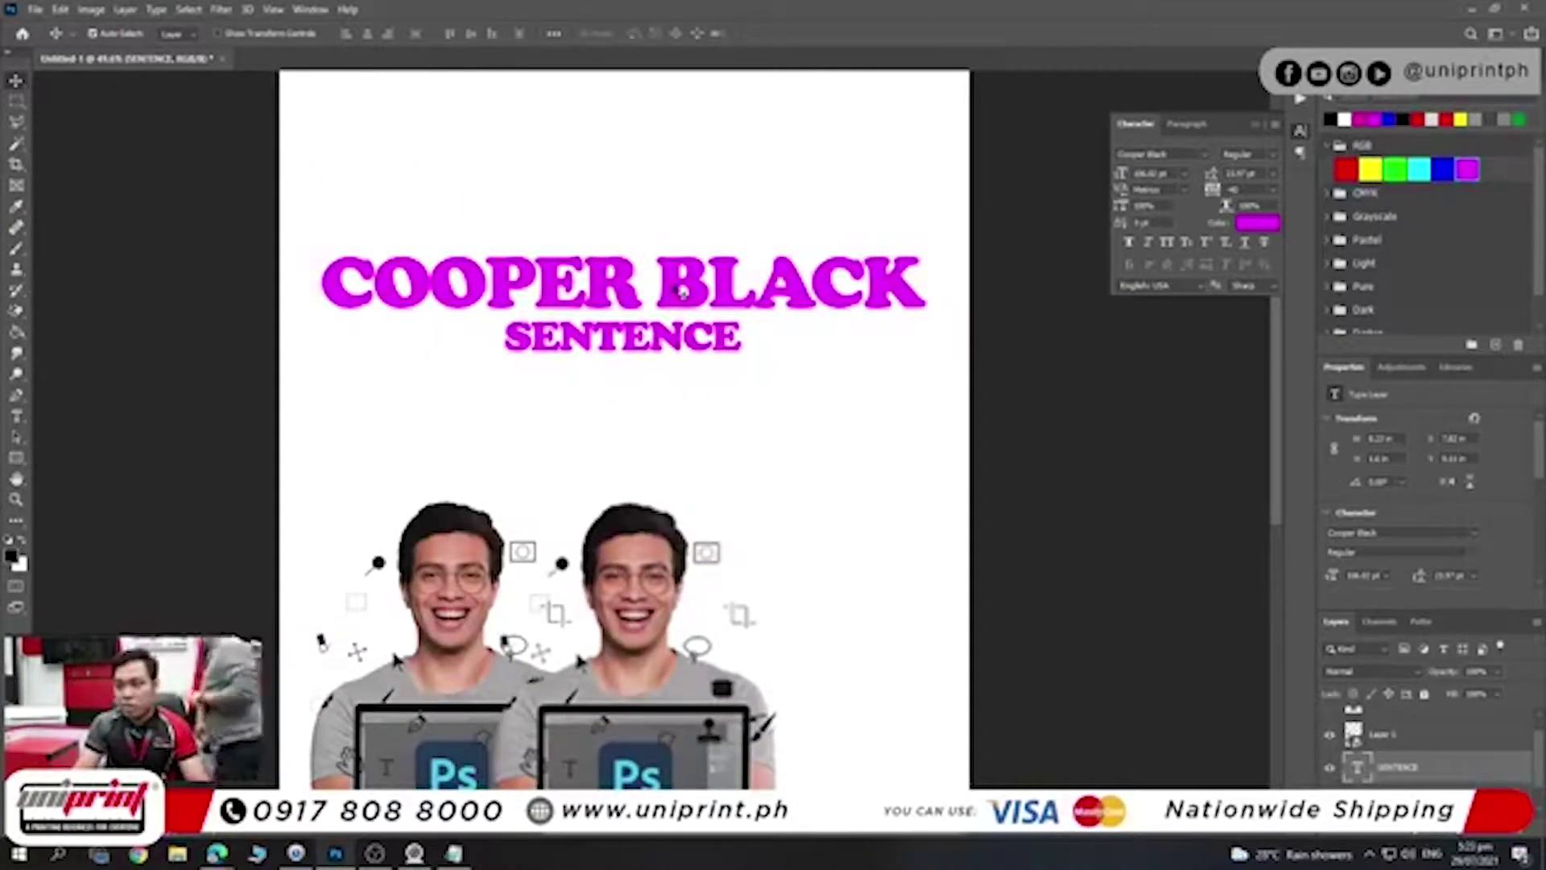
- Nudge the SENTENCE line, then Alt-drag two copies above the COOPER BLACK title
{"action": "left_click", "coordinate": [681, 345]}
{"action": "left_click_drag", "start_coordinate": [681, 345], "coordinate": [676, 342]}
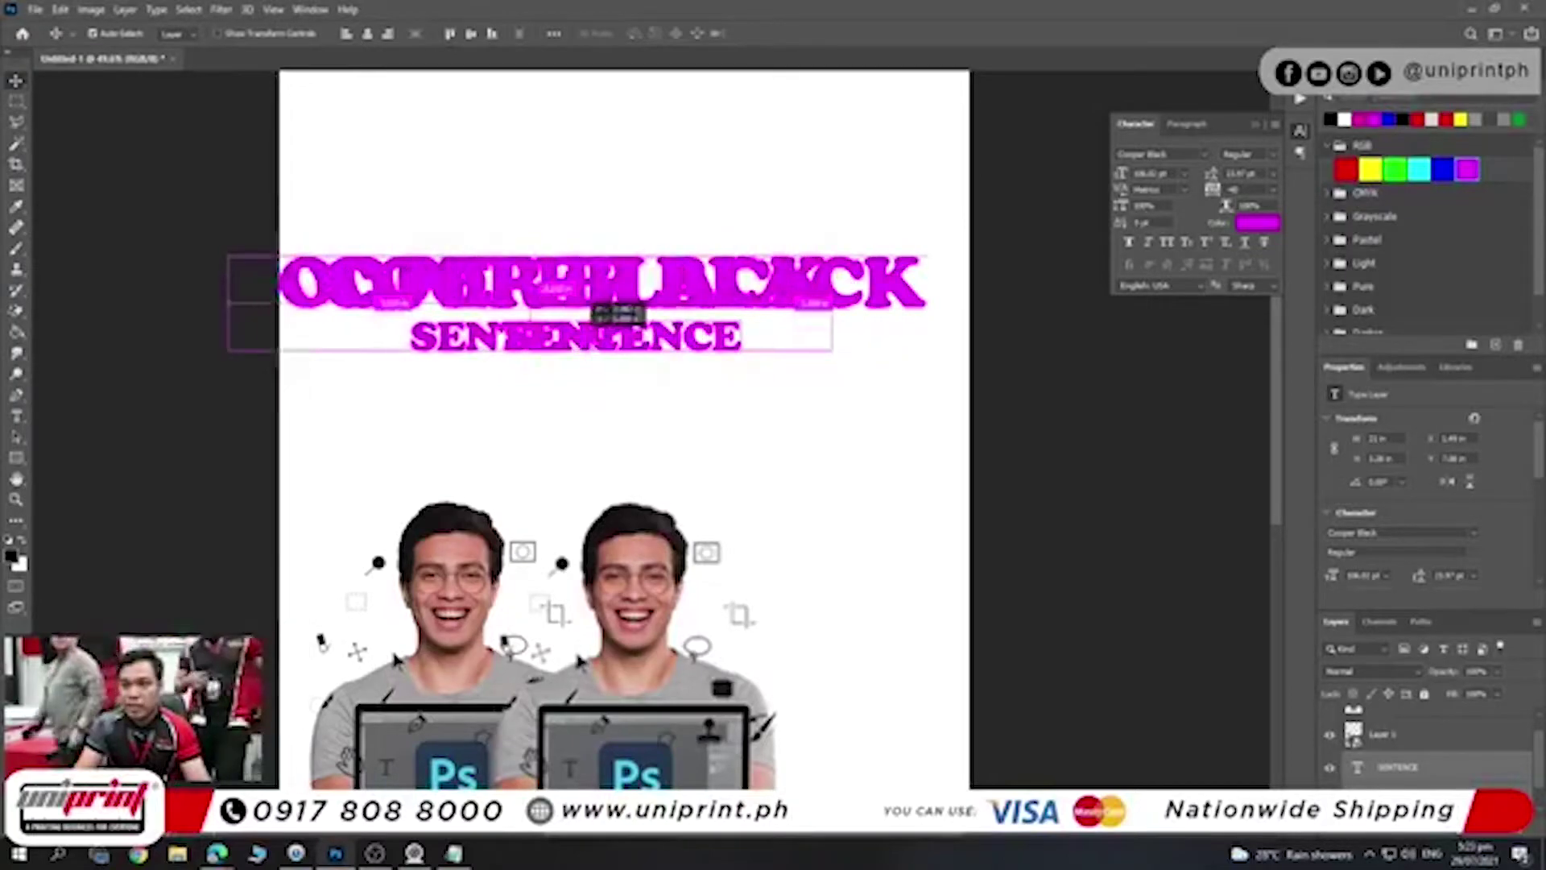
{"action": "left_click", "coordinate": [676, 342]}
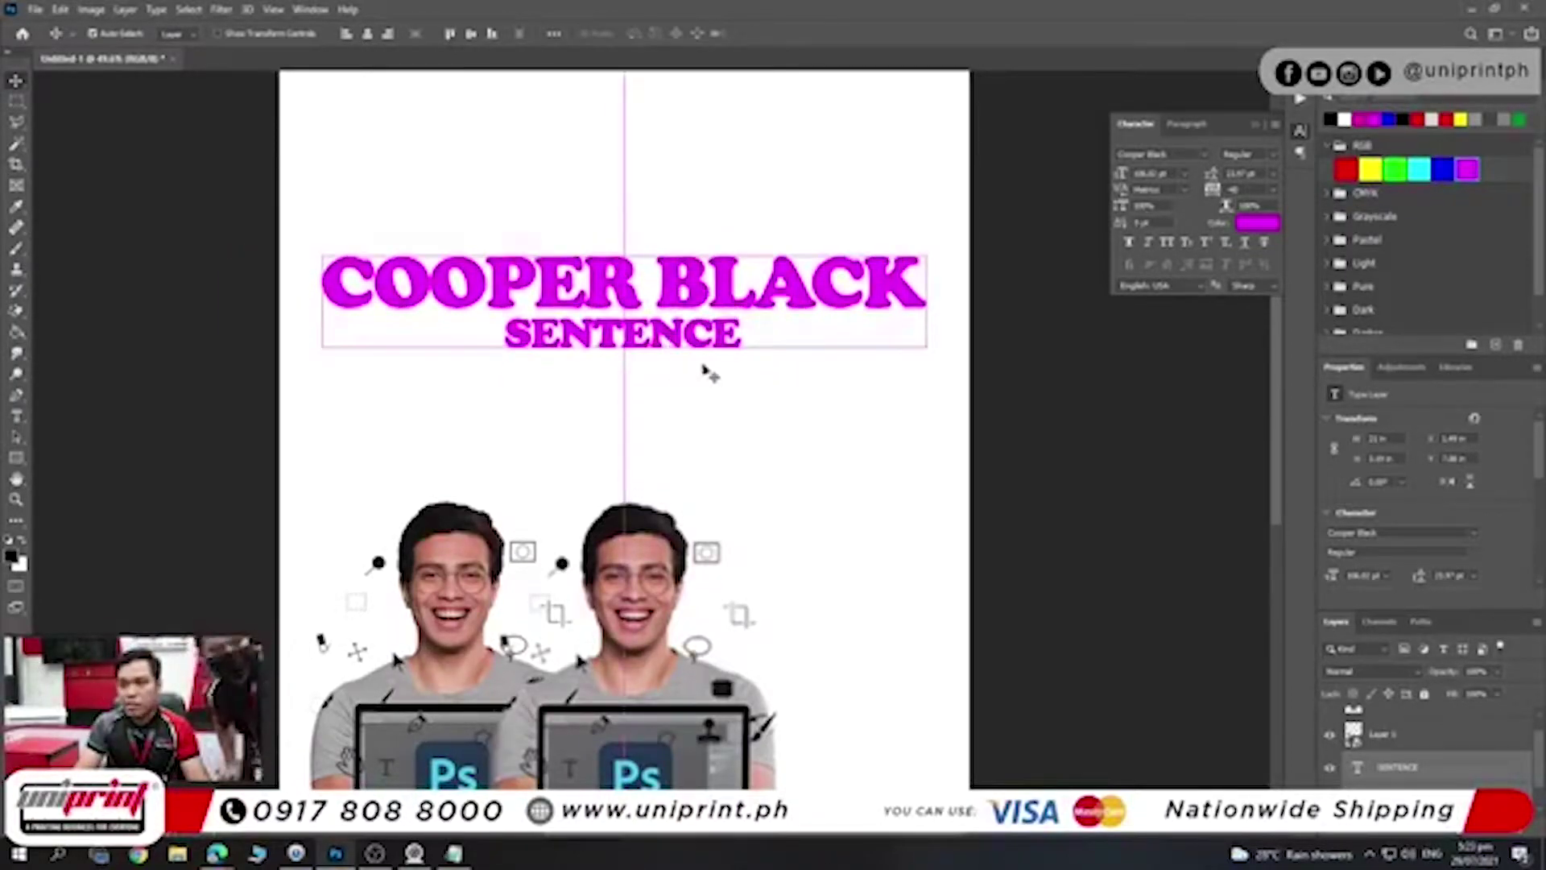
{"action": "left_click_drag", "start_coordinate": [681, 335], "coordinate": [677, 346]}
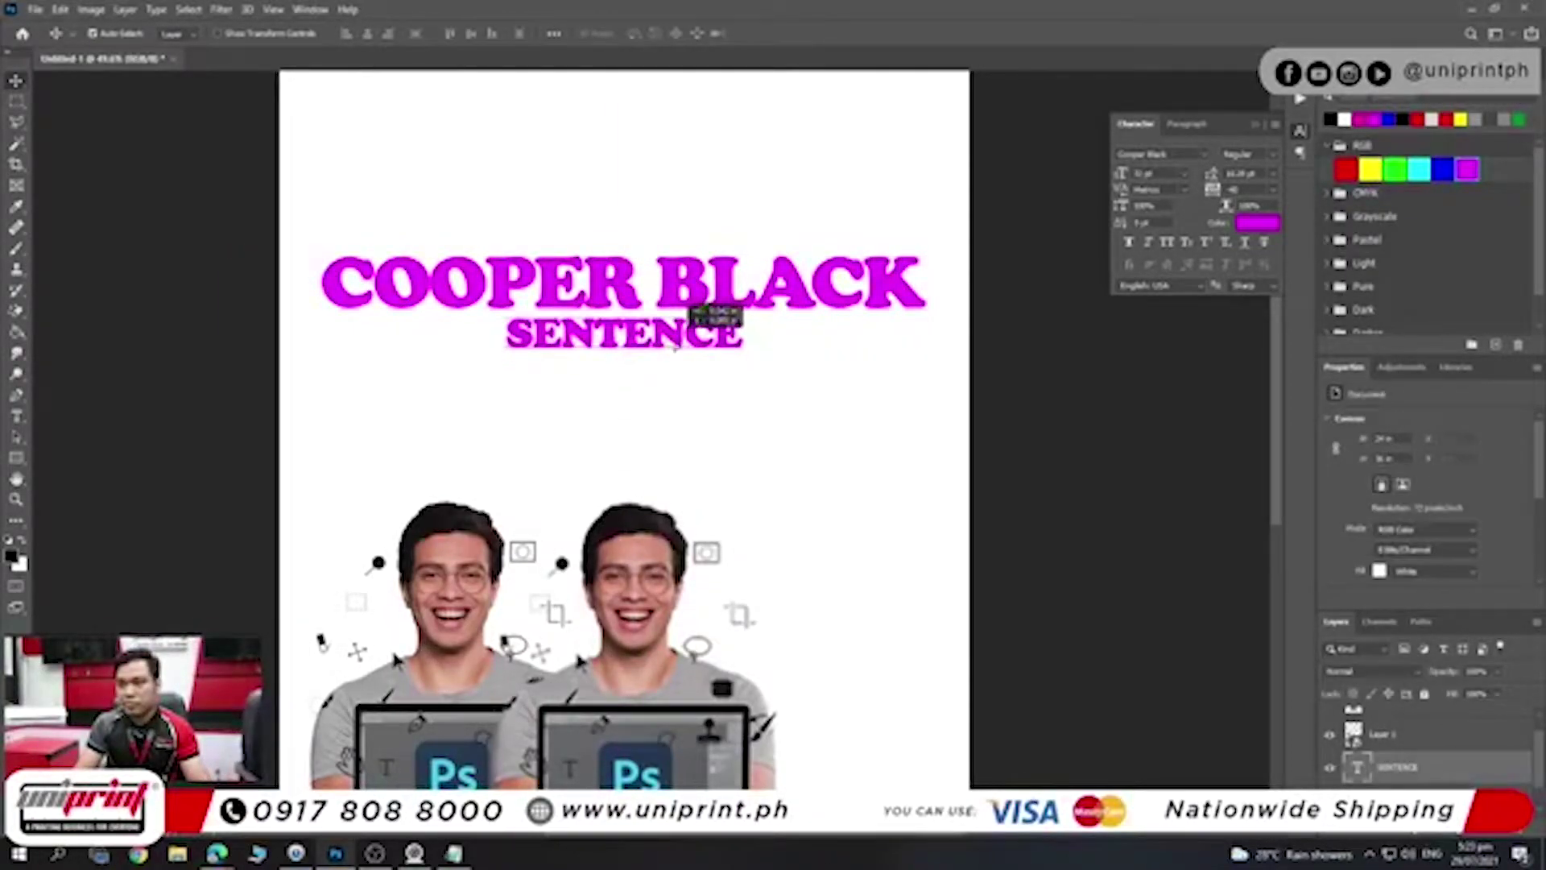
{"action": "left_click_drag", "start_coordinate": [676, 346], "coordinate": [677, 179]}
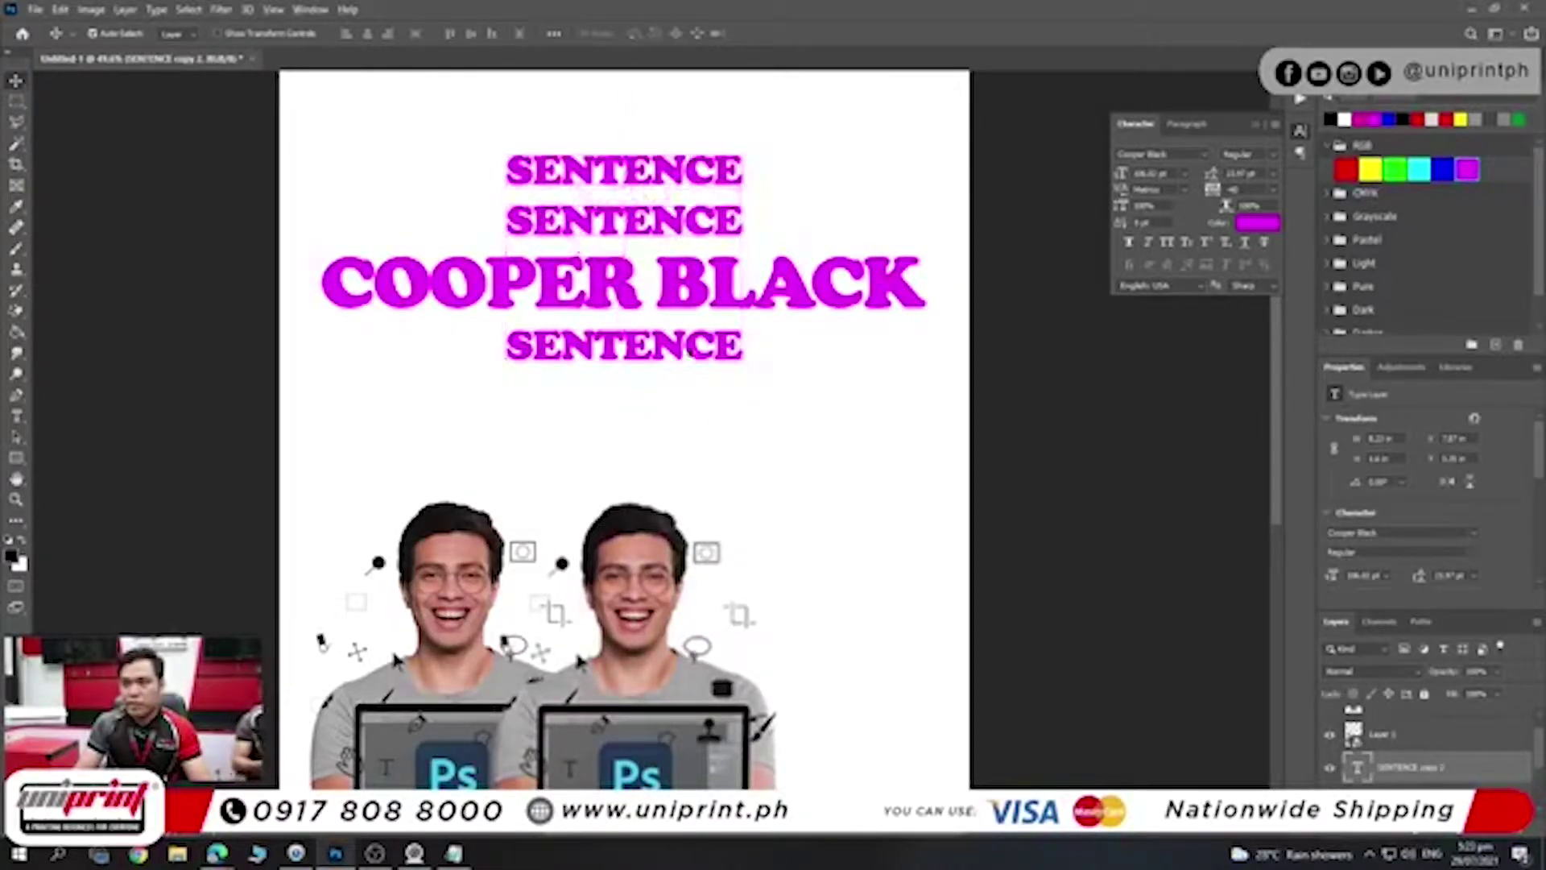
{"action": "key", "text": "ctrl+minus"}
- Select all the text lines and reposition the block centred near the poster's top
{"action": "left_click_drag", "start_coordinate": [840, 149], "coordinate": [444, 365]}
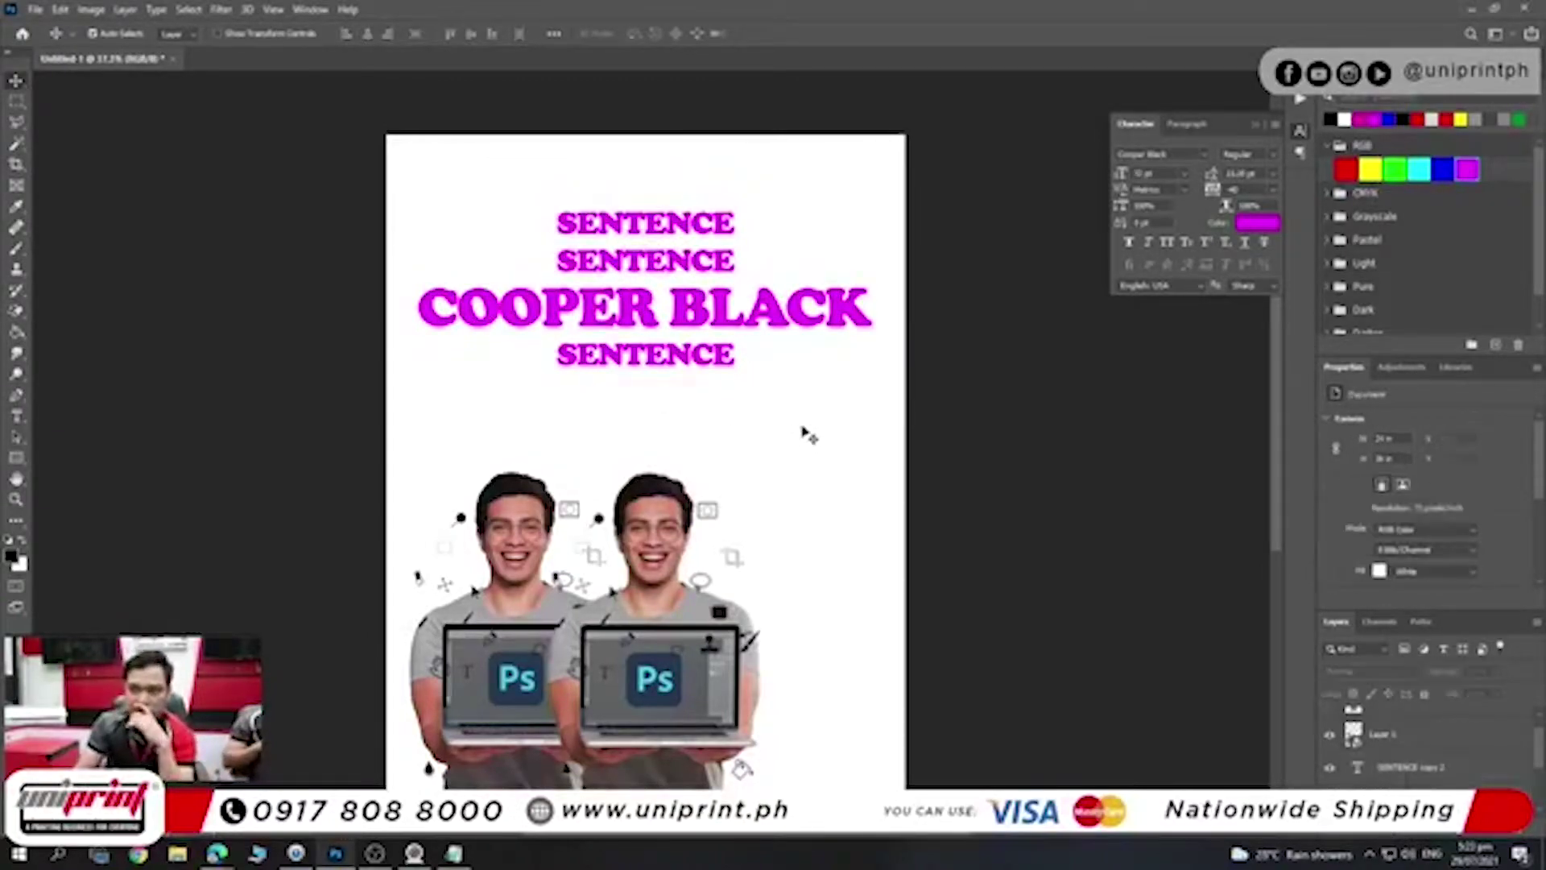
{"action": "left_click_drag", "start_coordinate": [753, 283], "coordinate": [747, 274]}
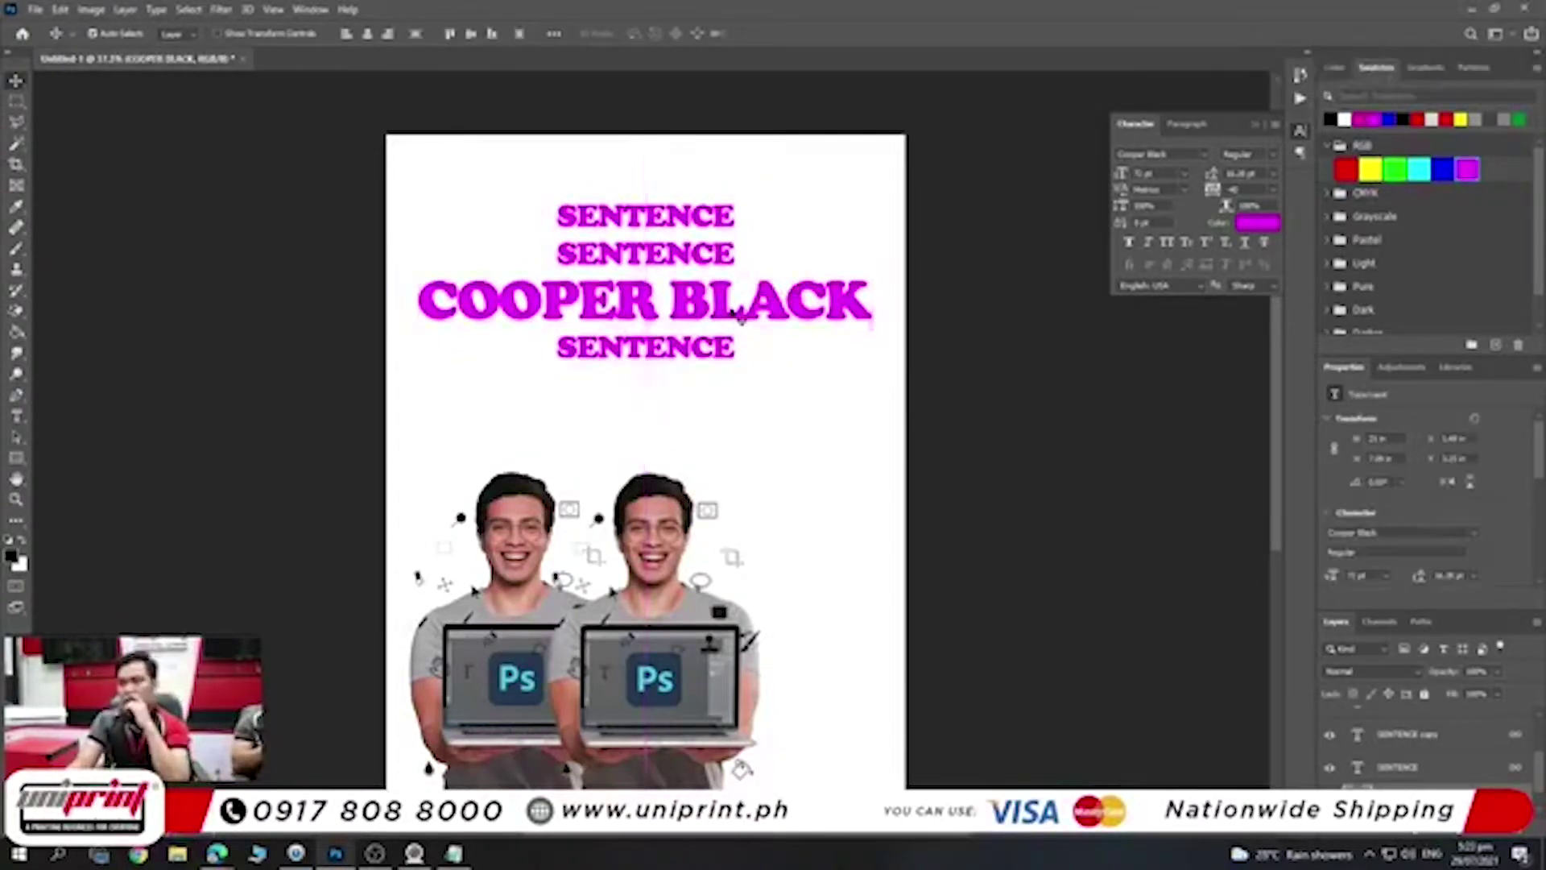
{"action": "left_click_drag", "start_coordinate": [746, 327], "coordinate": [737, 401]}
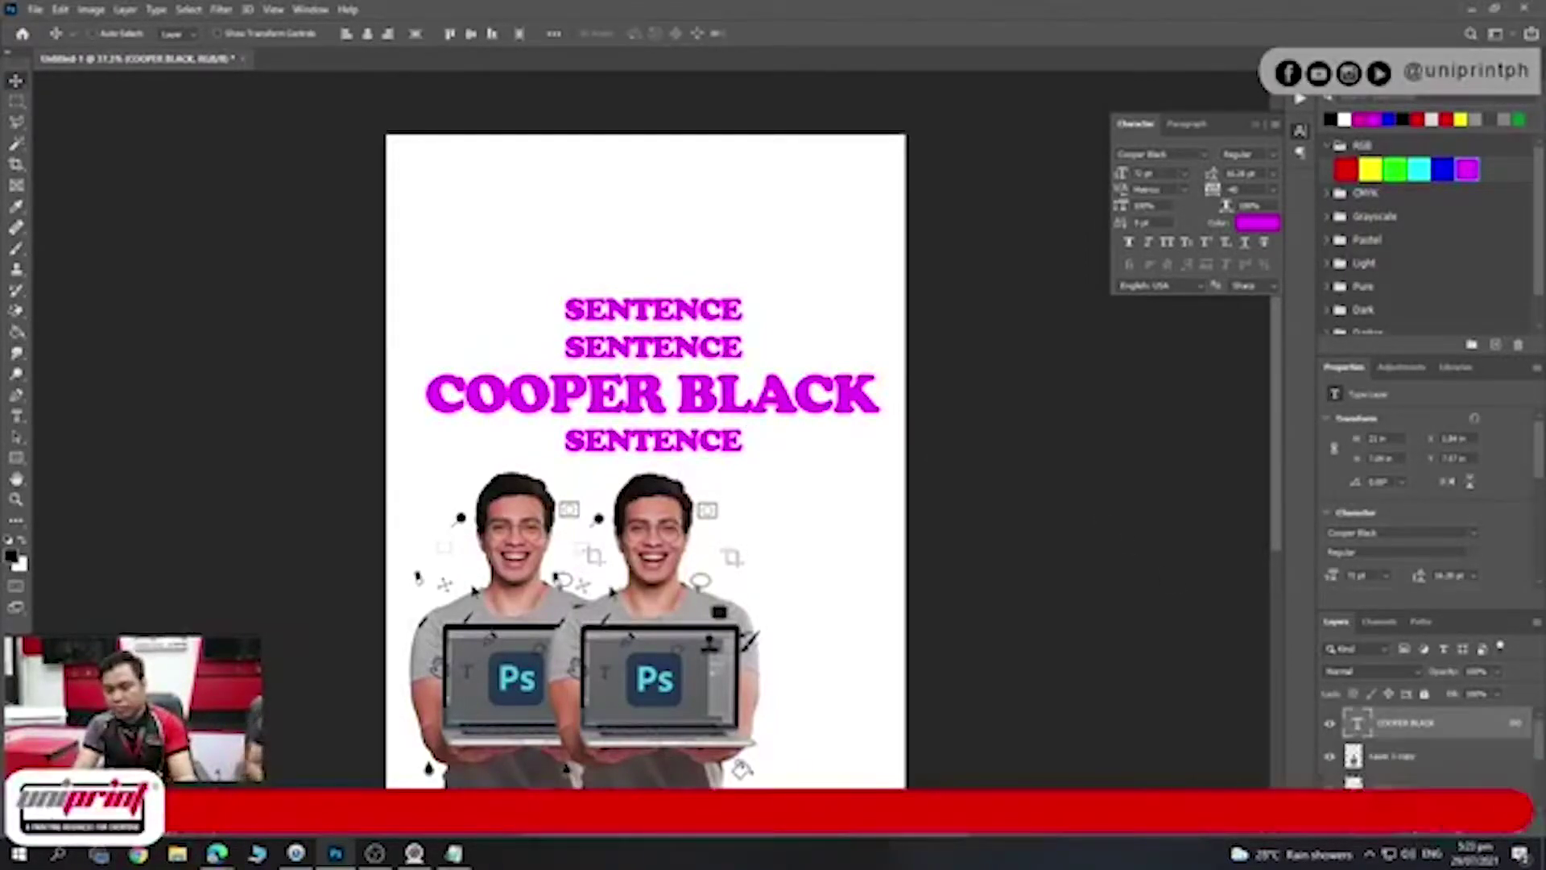
{"action": "scroll", "coordinate": [1480, 752], "scroll_direction": "up", "scroll_amount": 2}
{"action": "scroll", "coordinate": [1498, 769], "scroll_direction": "up", "scroll_amount": 1}
{"action": "scroll", "coordinate": [1498, 772], "scroll_direction": "up", "scroll_amount": 1}
{"action": "scroll", "coordinate": [1498, 772], "scroll_direction": "down", "scroll_amount": 1}
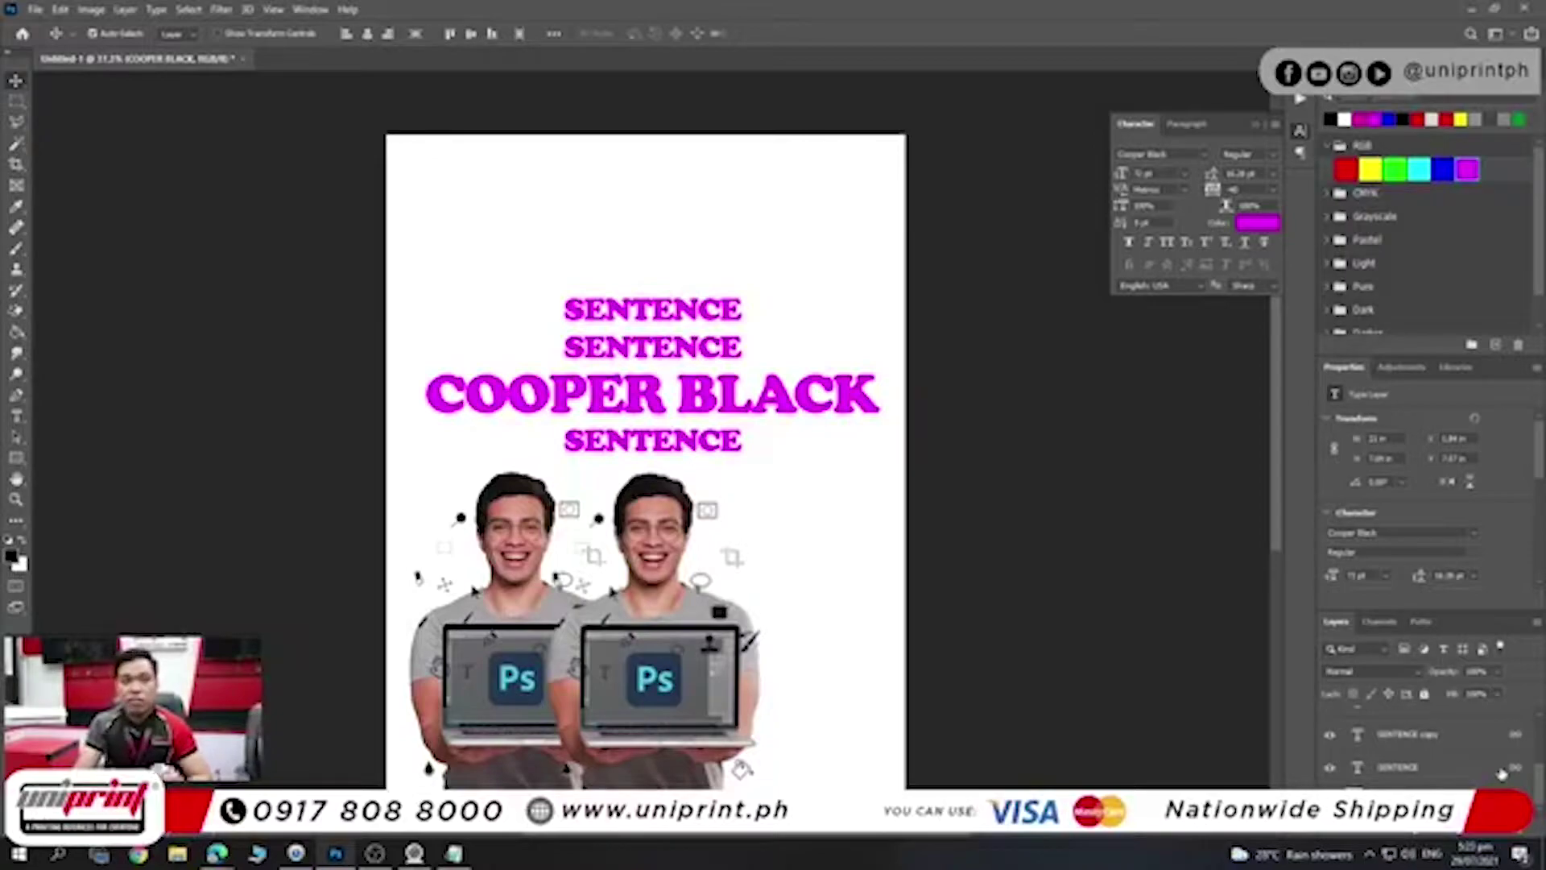
{"action": "scroll", "coordinate": [1503, 773], "scroll_direction": "down", "scroll_amount": 2}
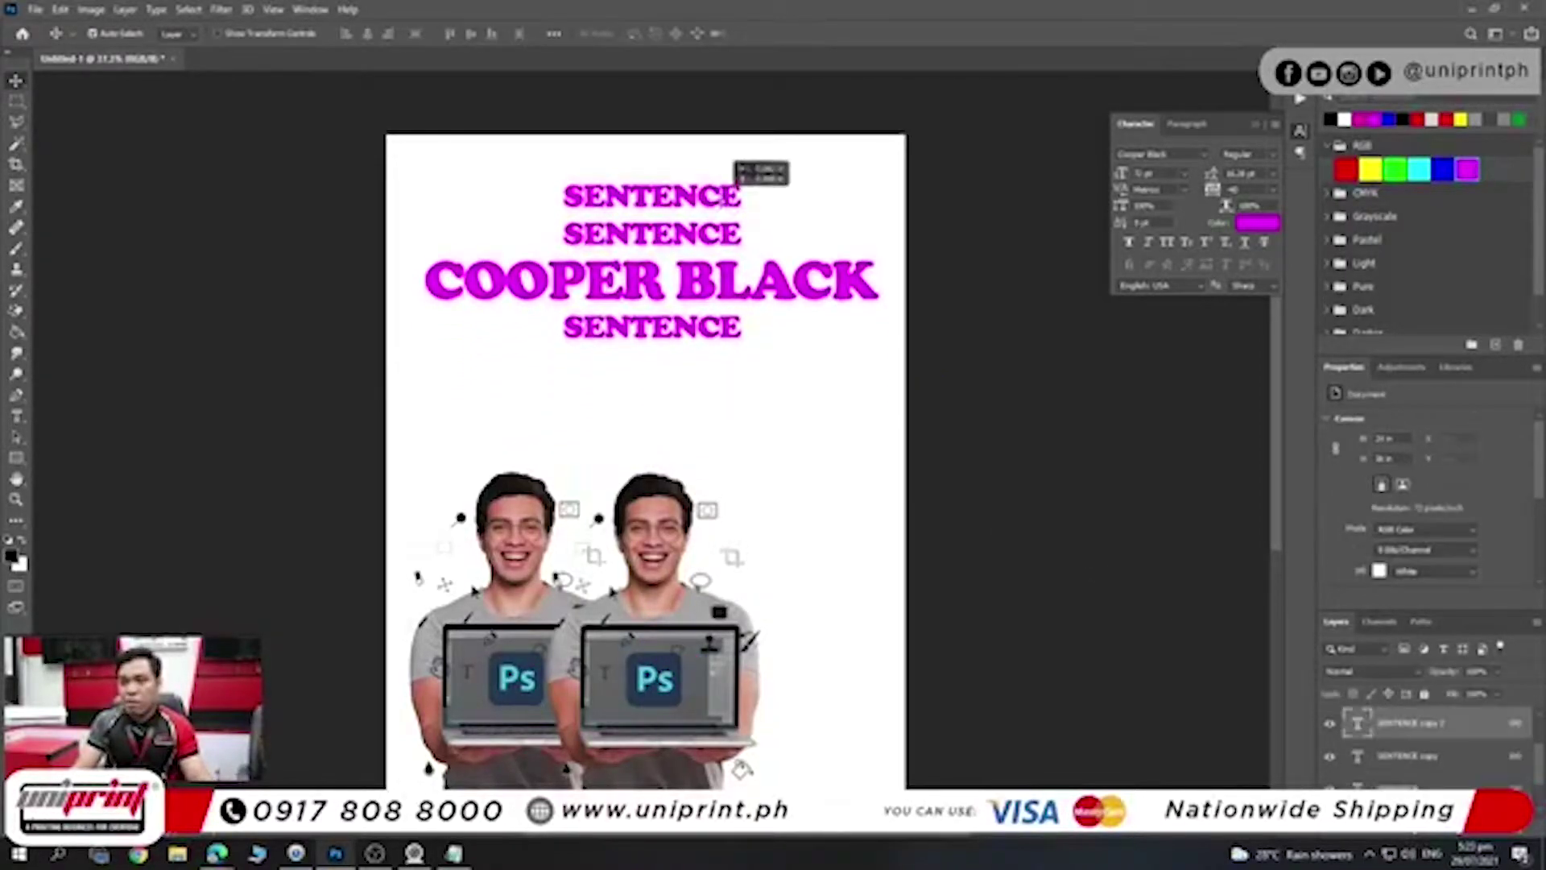
{"action": "left_click_drag", "start_coordinate": [804, 178], "coordinate": [632, 337]}
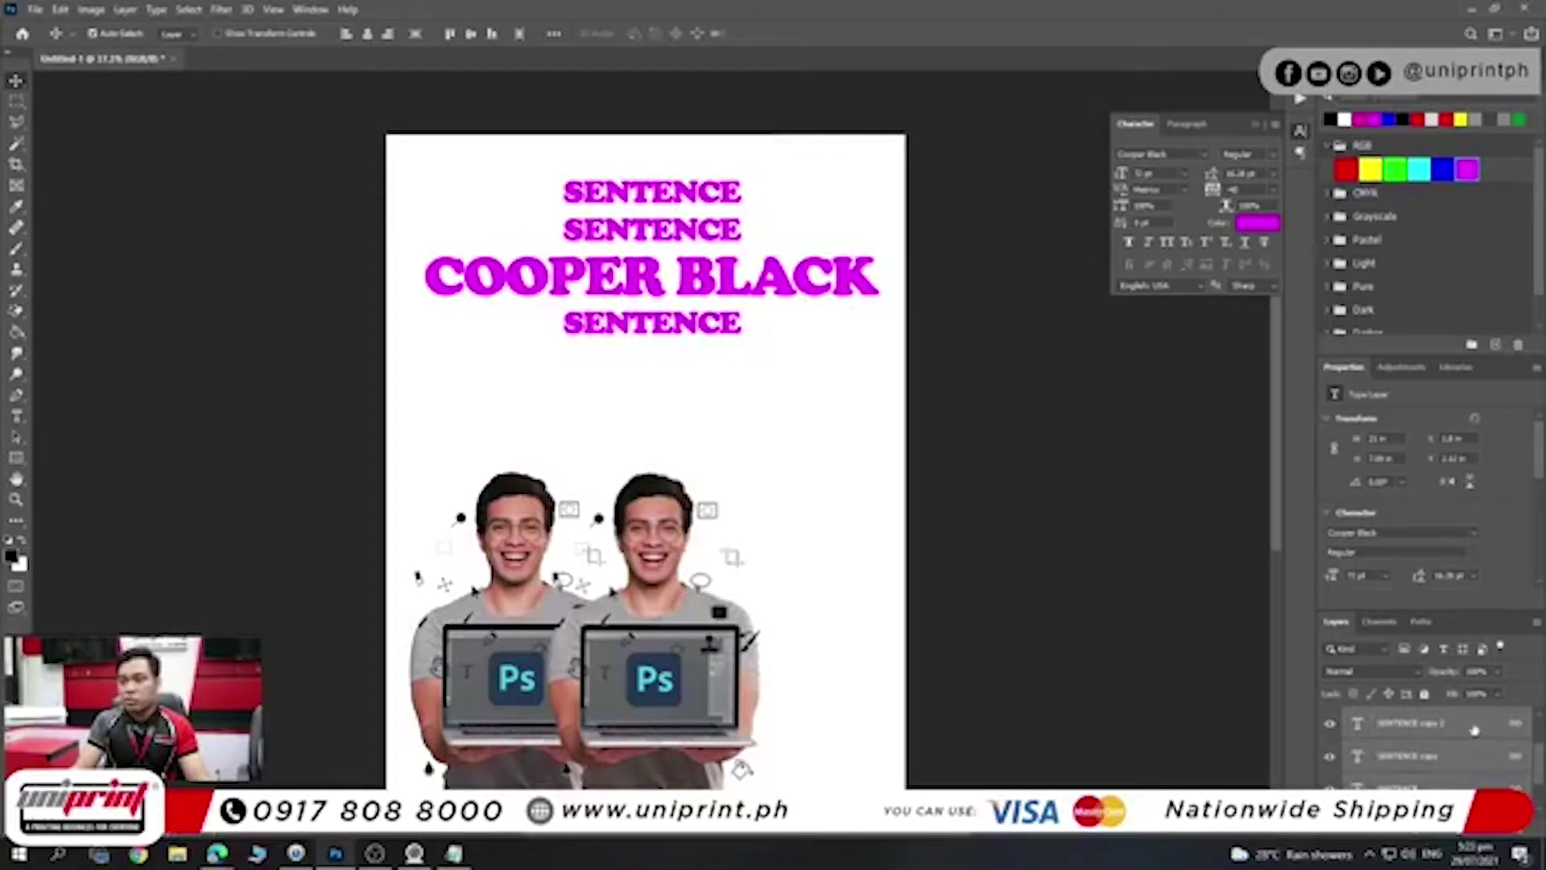
- Convert the selected text layers into one smart object and open its contents
{"action": "right_click", "coordinate": [1475, 730]}
{"action": "left_click", "coordinate": [1406, 192]}
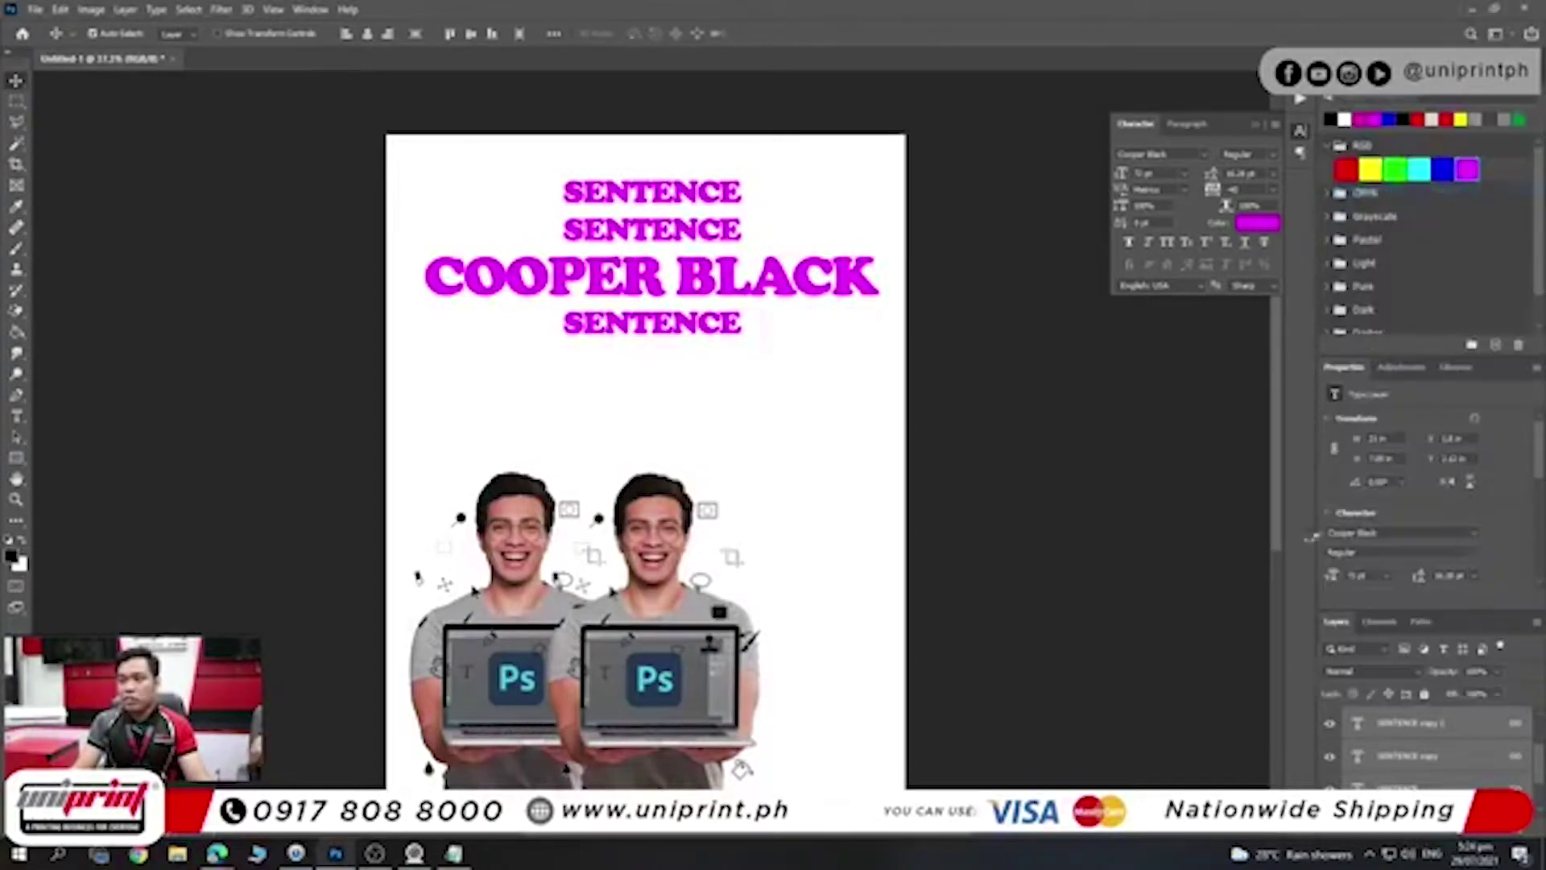
{"action": "left_click_drag", "start_coordinate": [686, 285], "coordinate": [682, 303]}
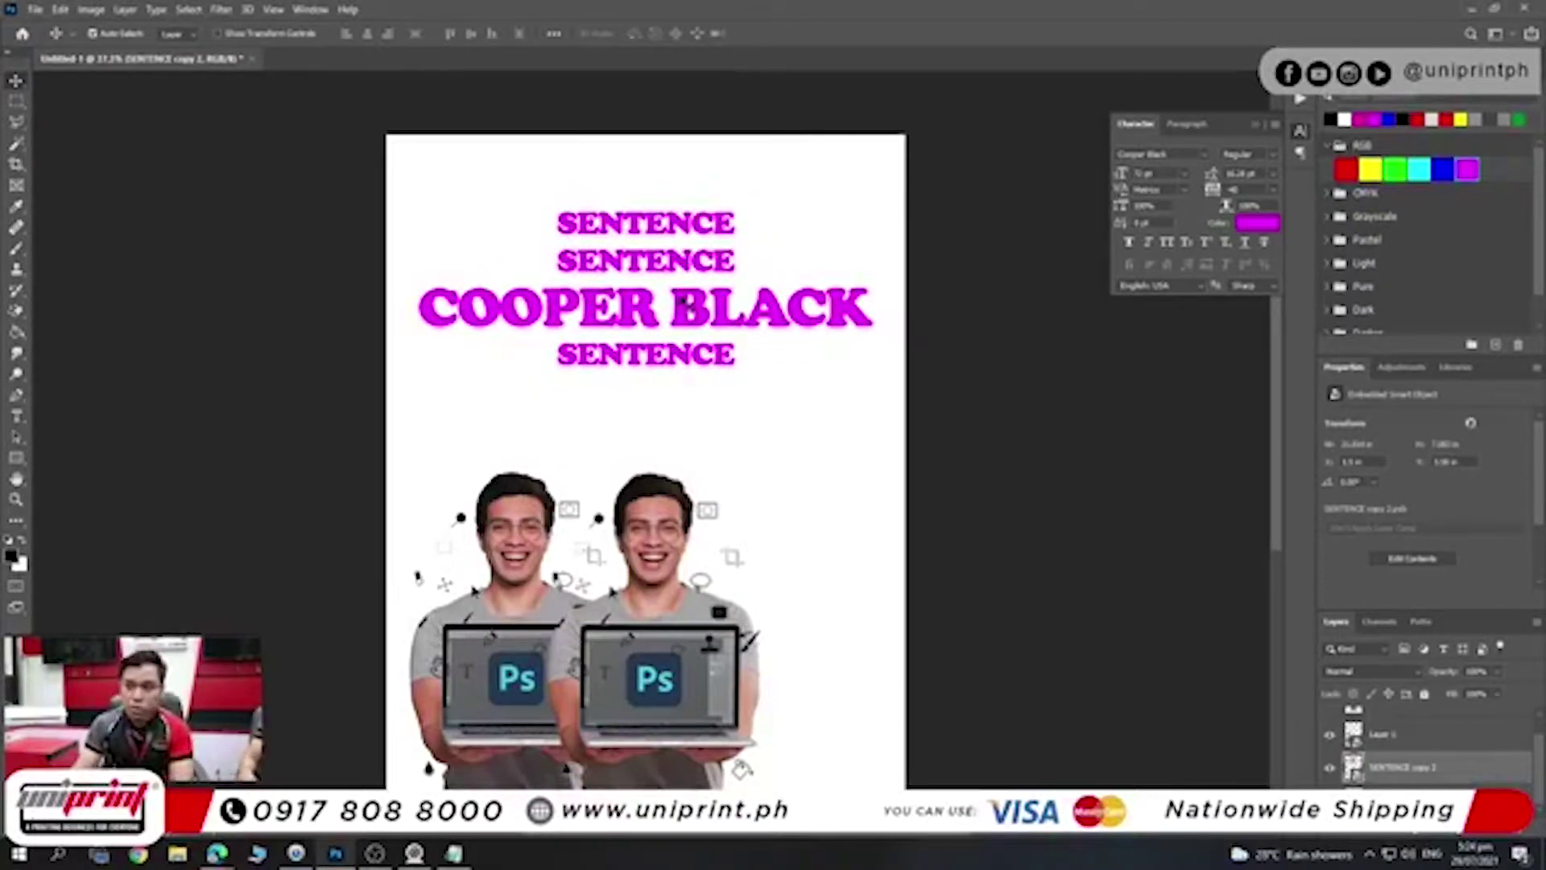
{"action": "left_click", "coordinate": [1329, 767]}
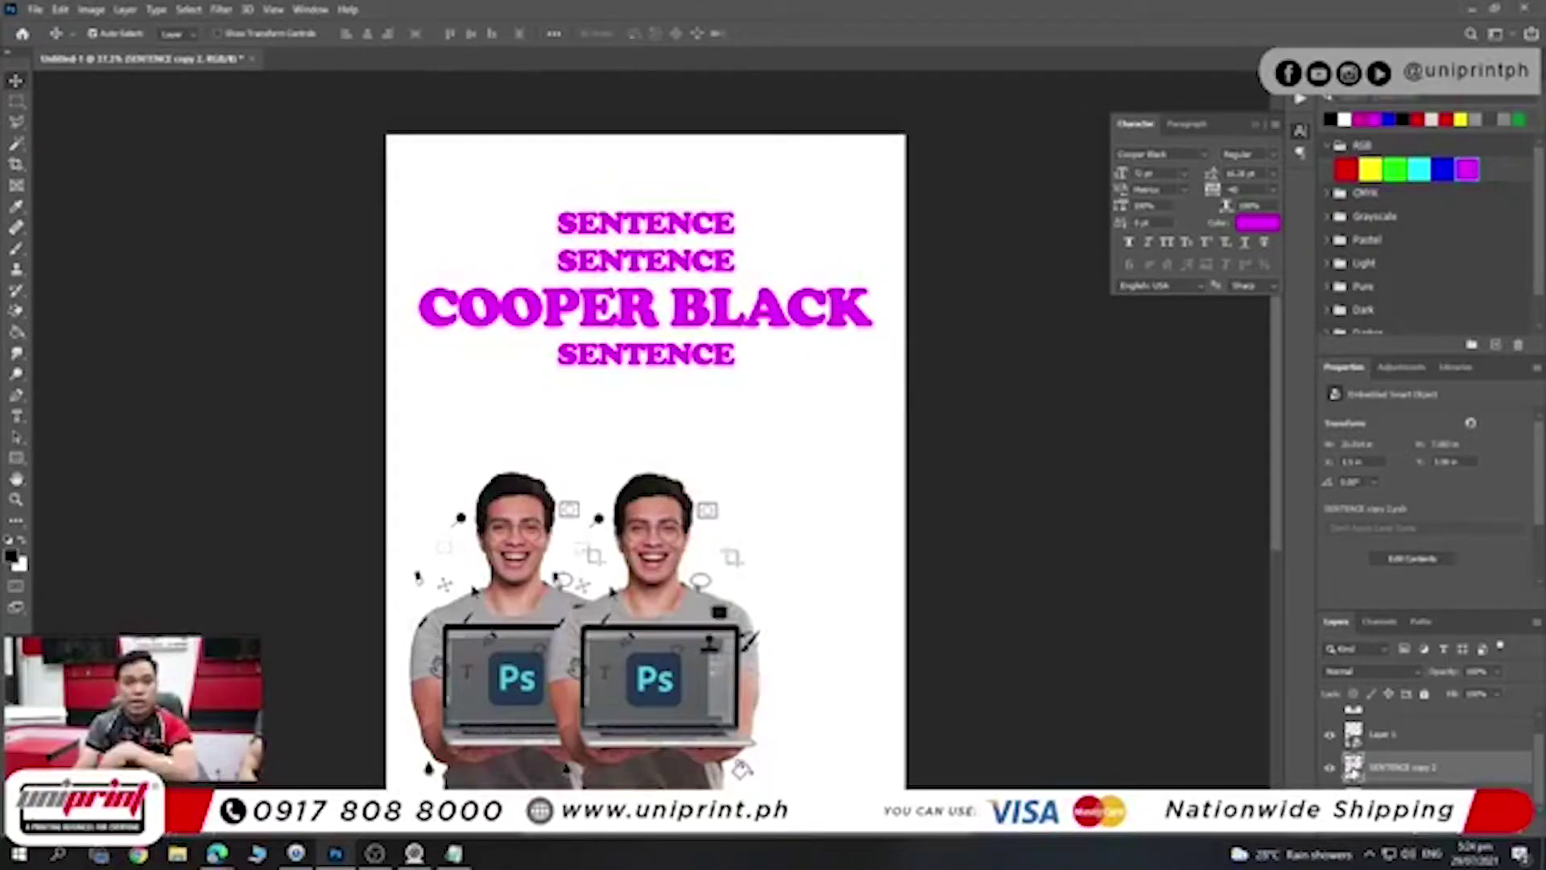
{"action": "double_click", "coordinate": [1354, 767]}
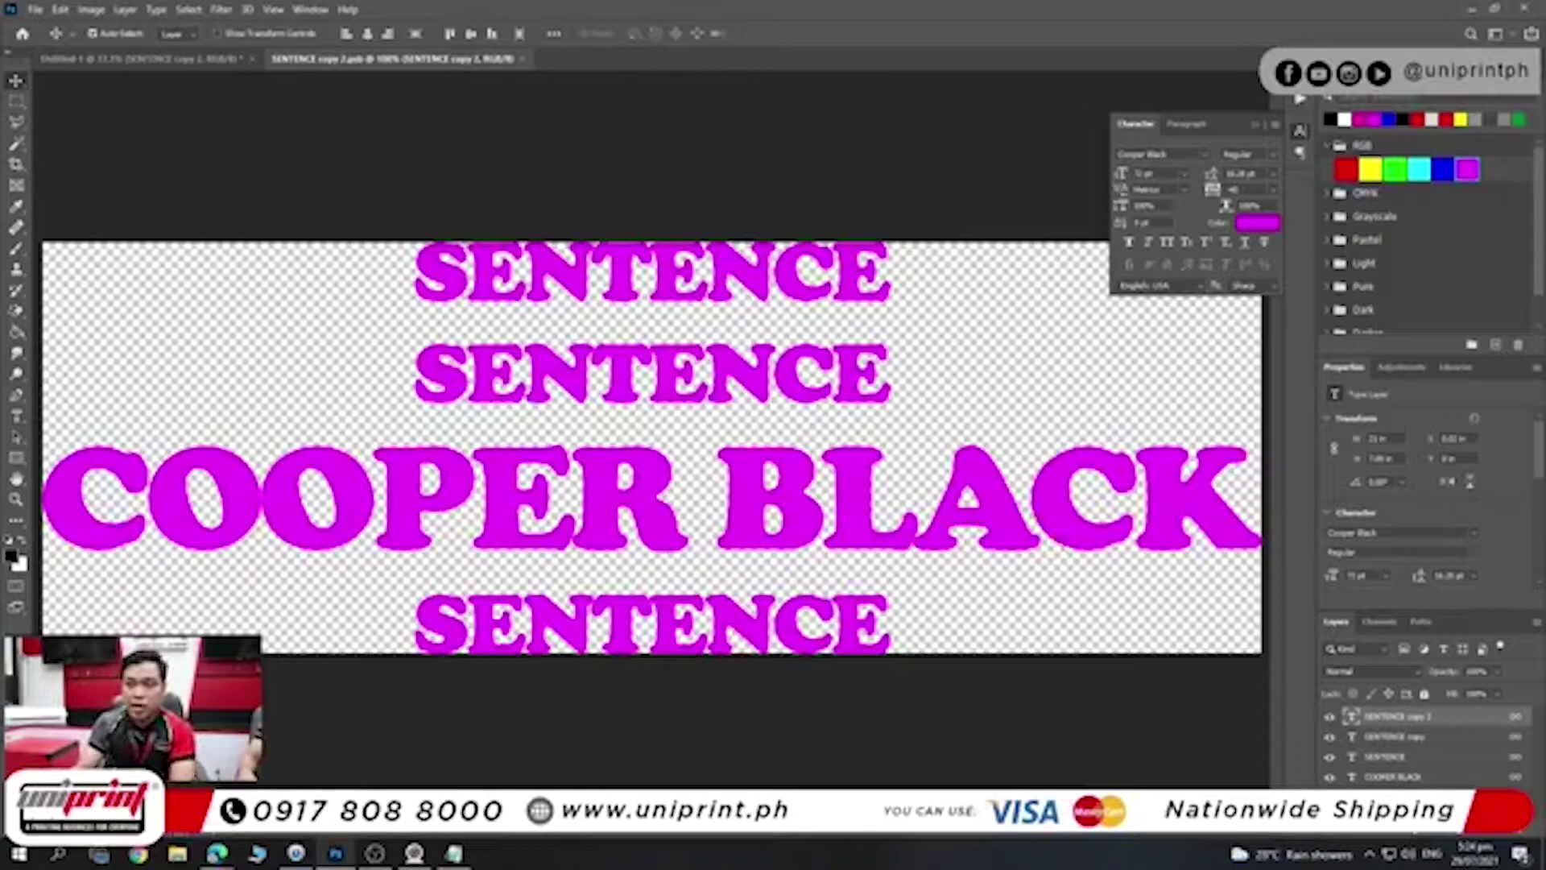
- Rearrange the lines: SENTENCE lines shifted right and left, COOPER BLACK and bottom SENTENCE raised
{"action": "left_click_drag", "start_coordinate": [890, 403], "coordinate": [826, 384]}
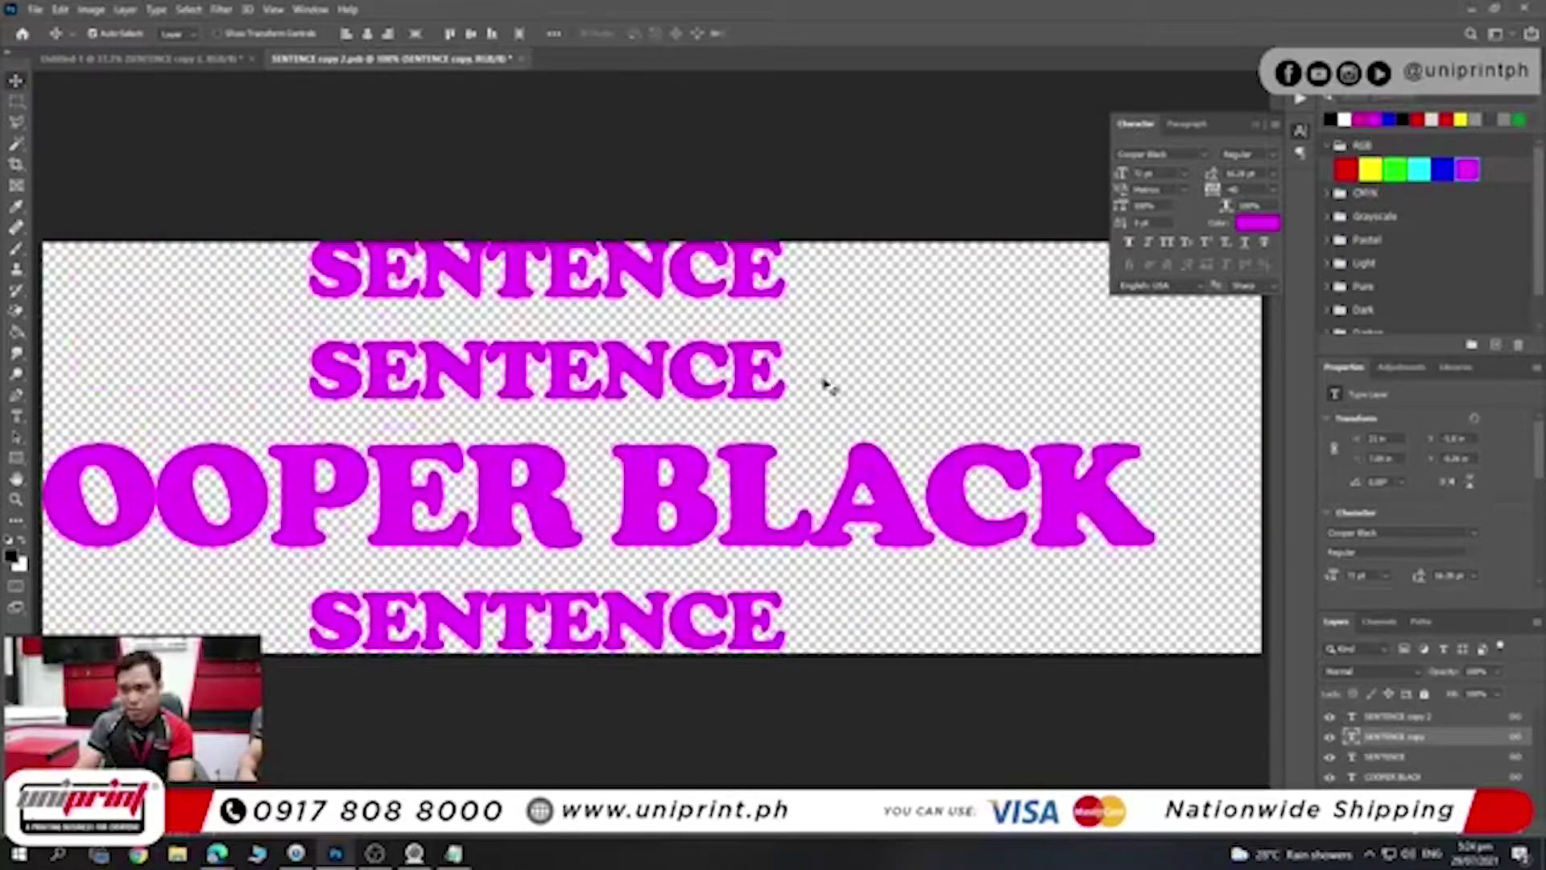
{"action": "left_click_drag", "start_coordinate": [828, 385], "coordinate": [848, 409]}
{"action": "left_click", "coordinate": [981, 407]}
{"action": "left_click", "coordinate": [1424, 776]}
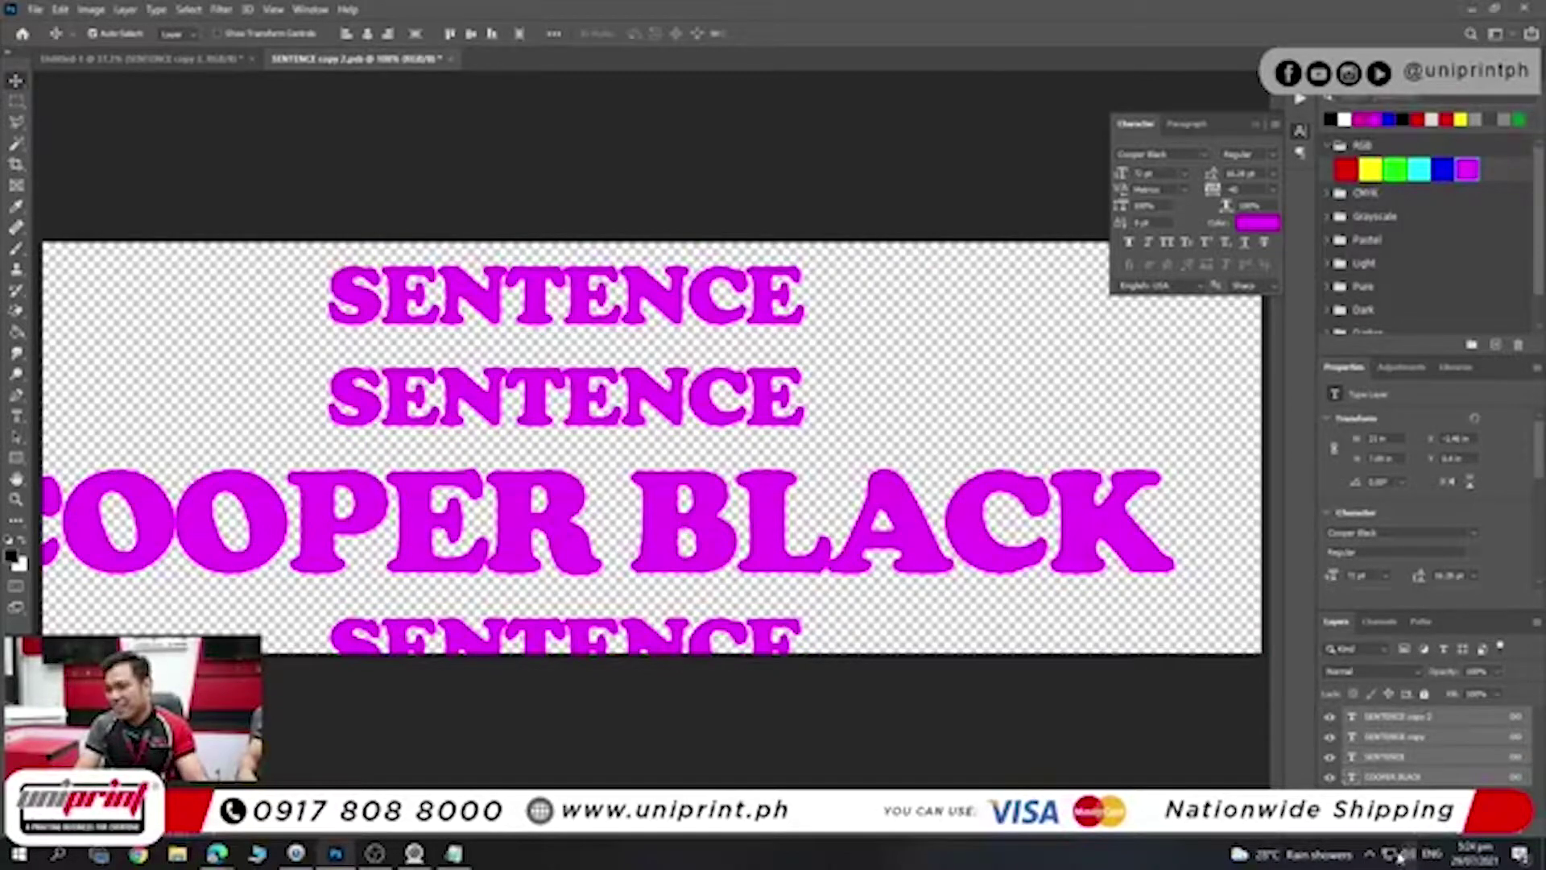
{"action": "left_click", "coordinate": [735, 422]}
{"action": "left_click_drag", "start_coordinate": [734, 423], "coordinate": [1007, 379]}
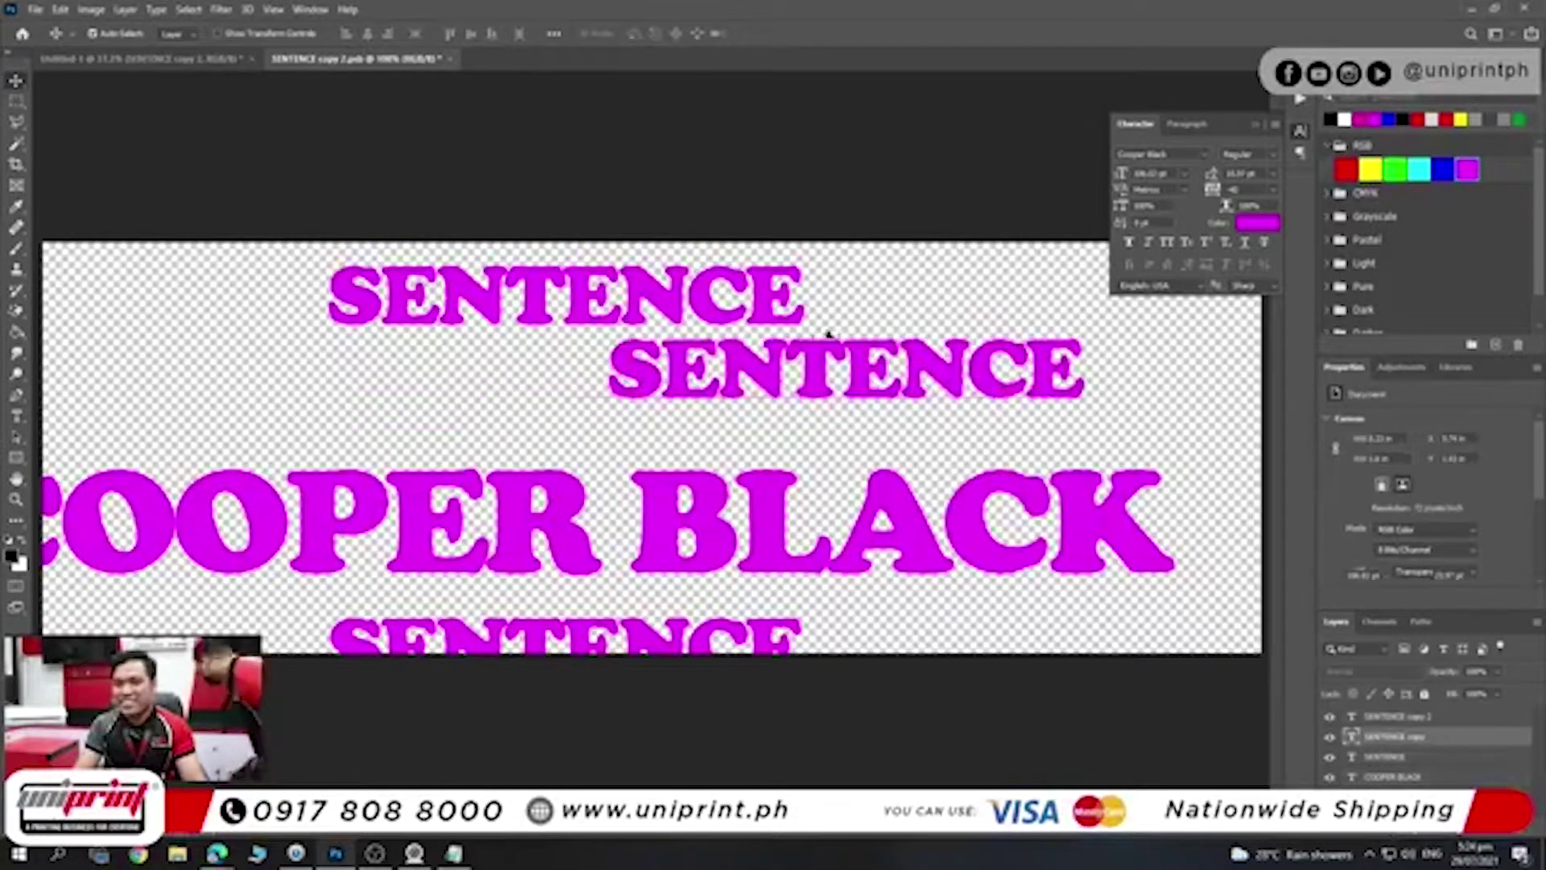
{"action": "left_click_drag", "start_coordinate": [645, 294], "coordinate": [443, 294]}
{"action": "left_click_drag", "start_coordinate": [806, 524], "coordinate": [886, 411]}
{"action": "left_click_drag", "start_coordinate": [697, 604], "coordinate": [758, 490]}
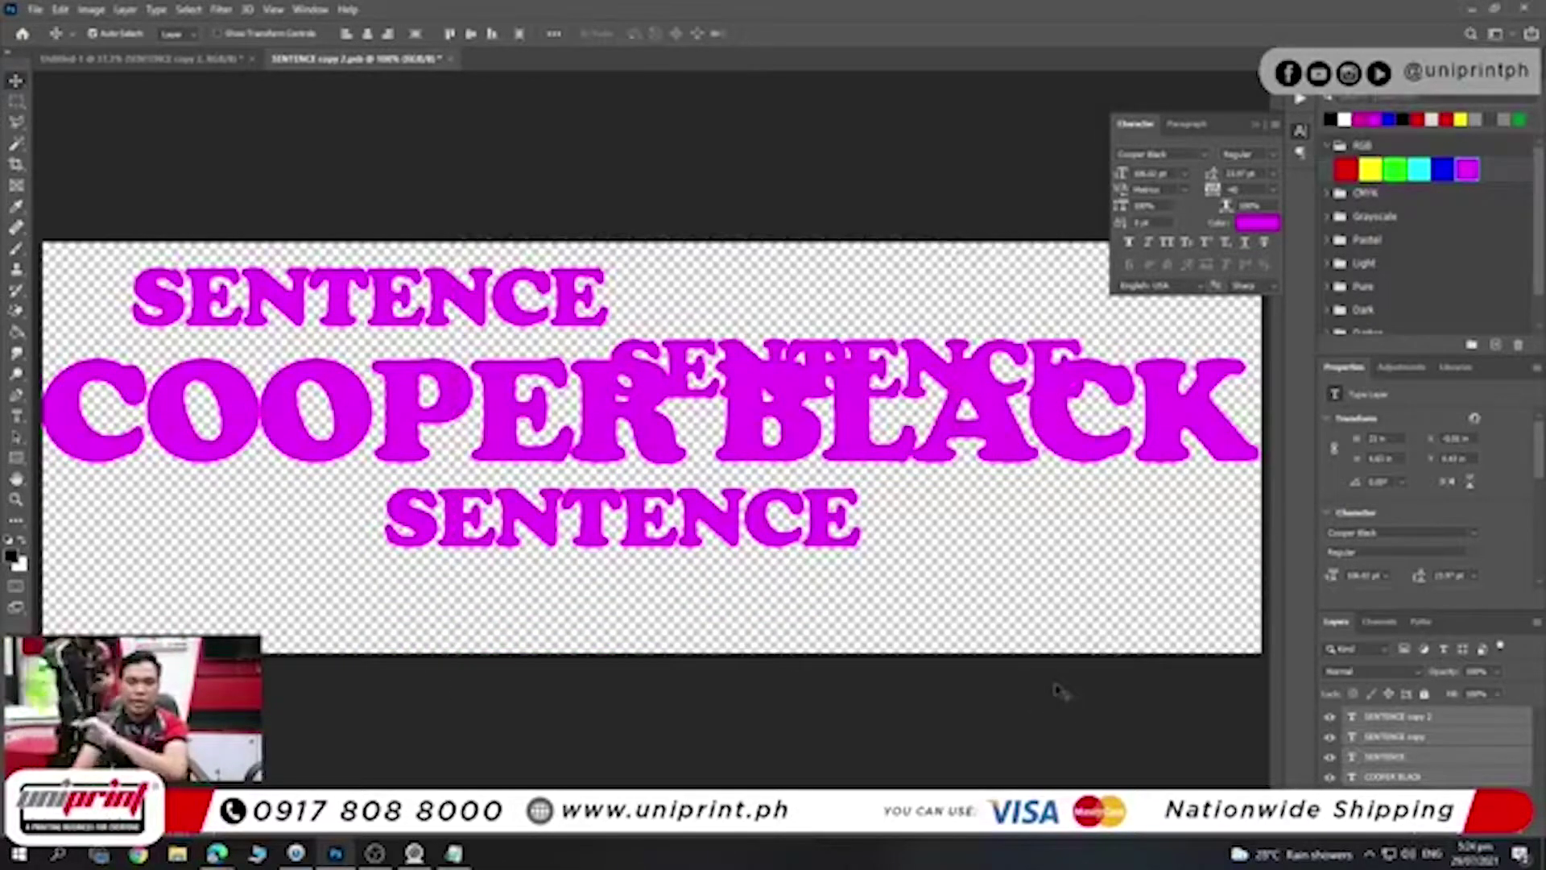
- Close the SENTENCE copy 2.psb contents, saving the changes back into the poster
{"action": "left_click", "coordinate": [1031, 564]}
{"action": "key", "text": "ctrl+w"}
{"action": "left_click", "coordinate": [717, 318]}
{"action": "scroll", "coordinate": [788, 588], "scroll_direction": "up", "scroll_amount": 2}
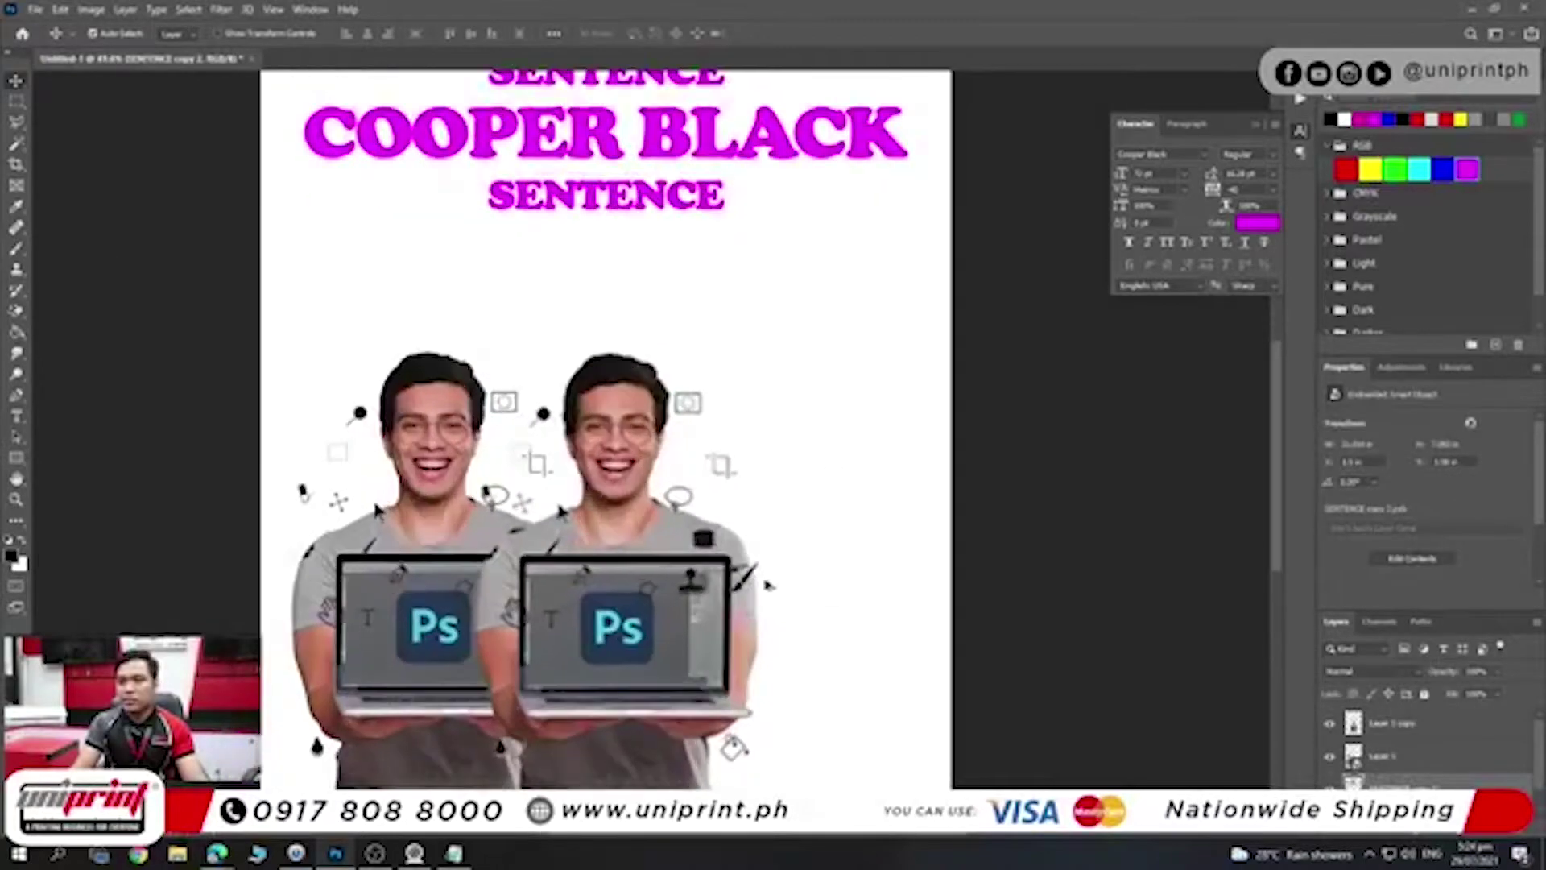
- Delete the duplicate right-hand man-with-laptop figure, Layer 1 copy
{"action": "left_click_drag", "start_coordinate": [625, 626], "coordinate": [770, 619]}
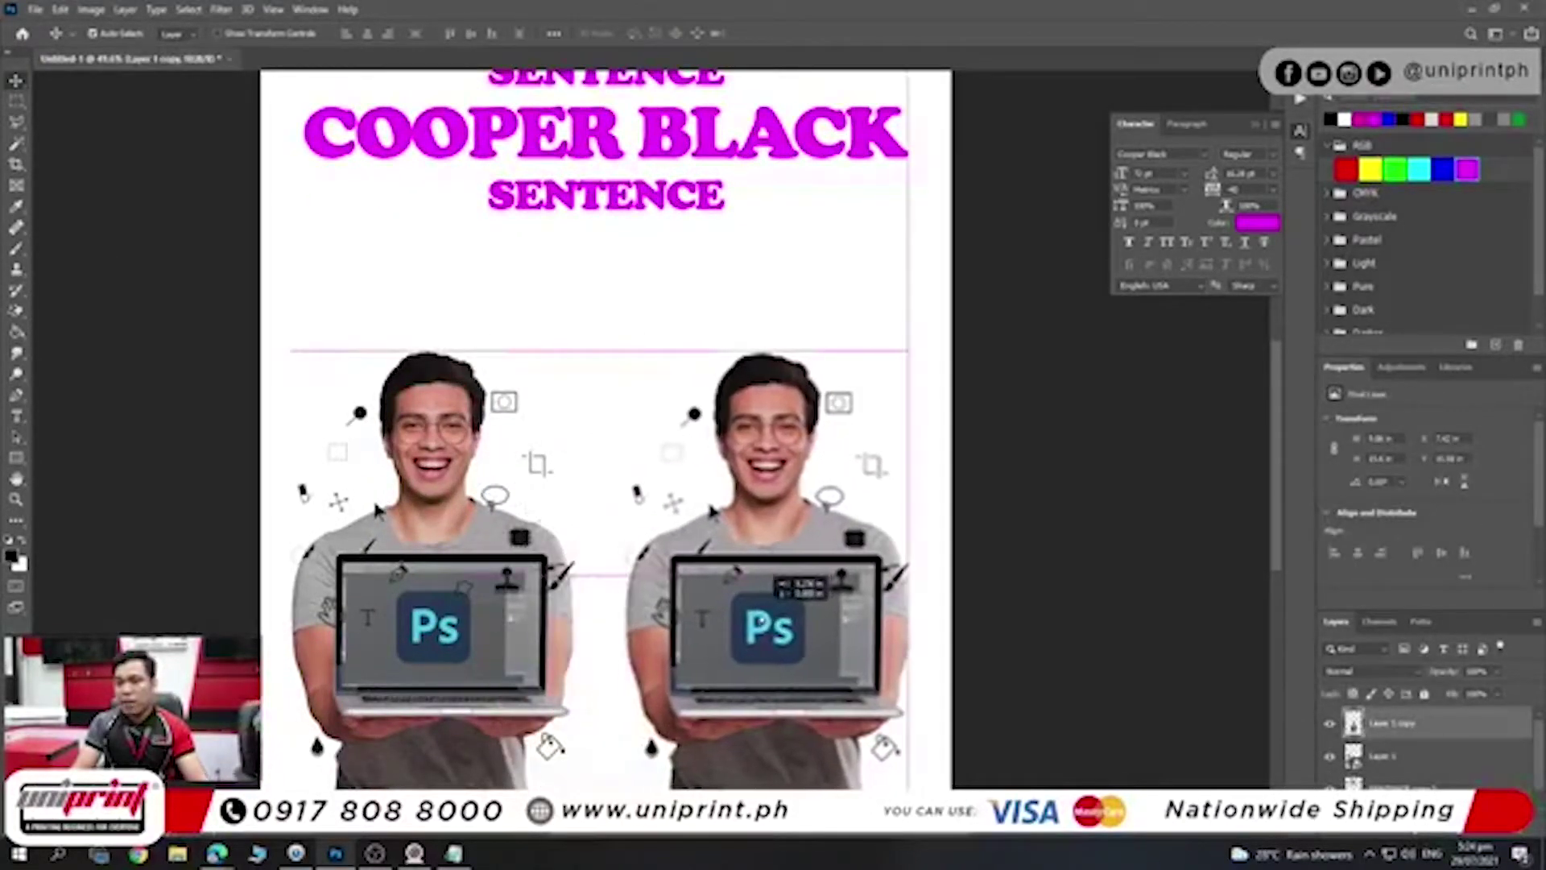
{"action": "key", "text": "Delete"}
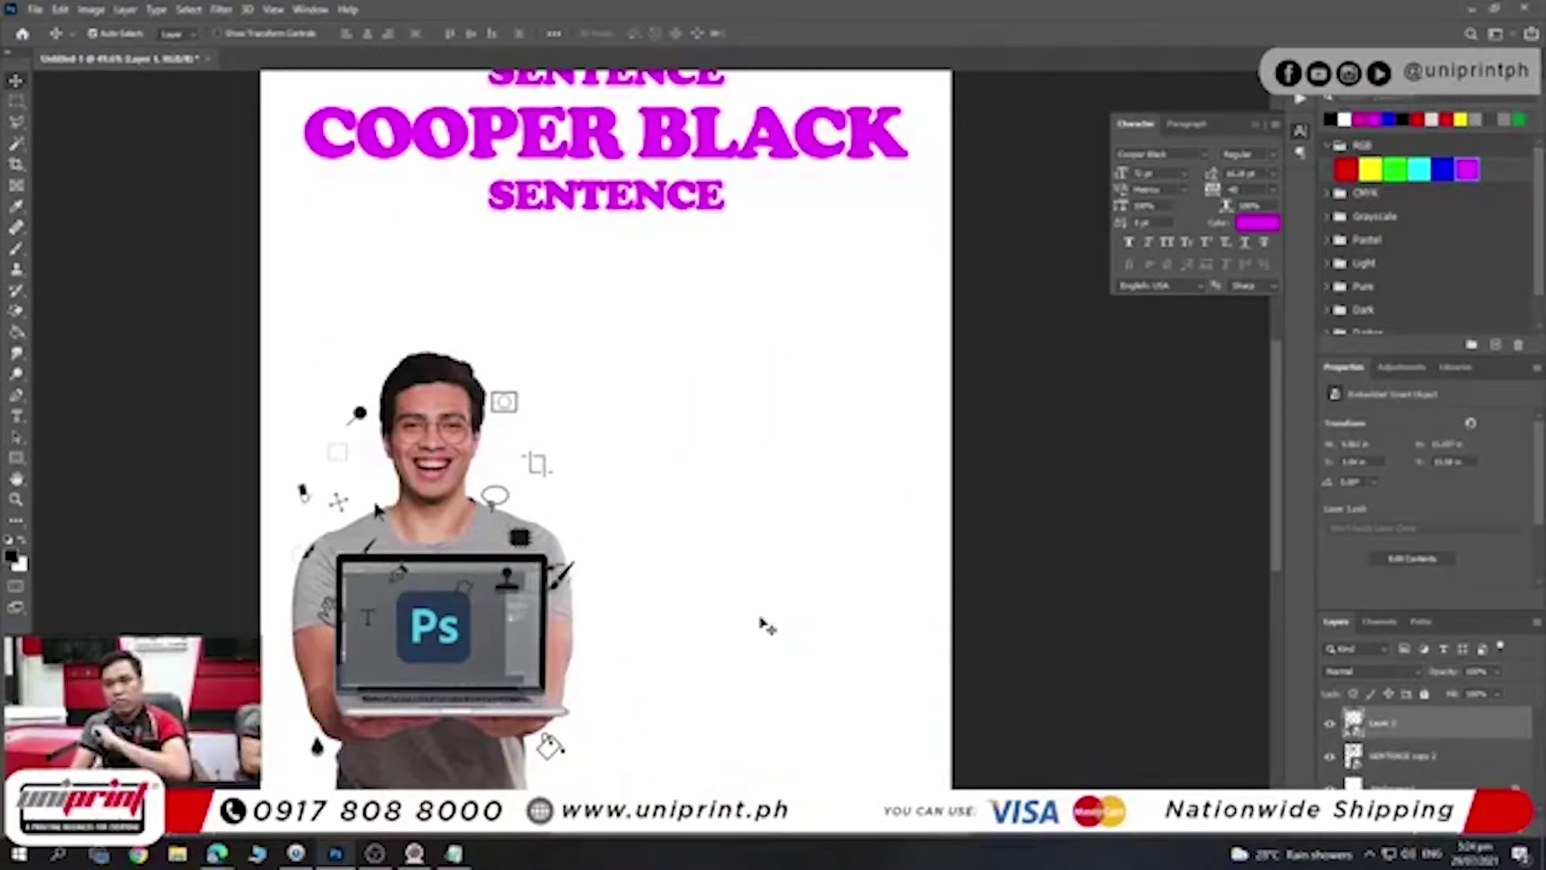
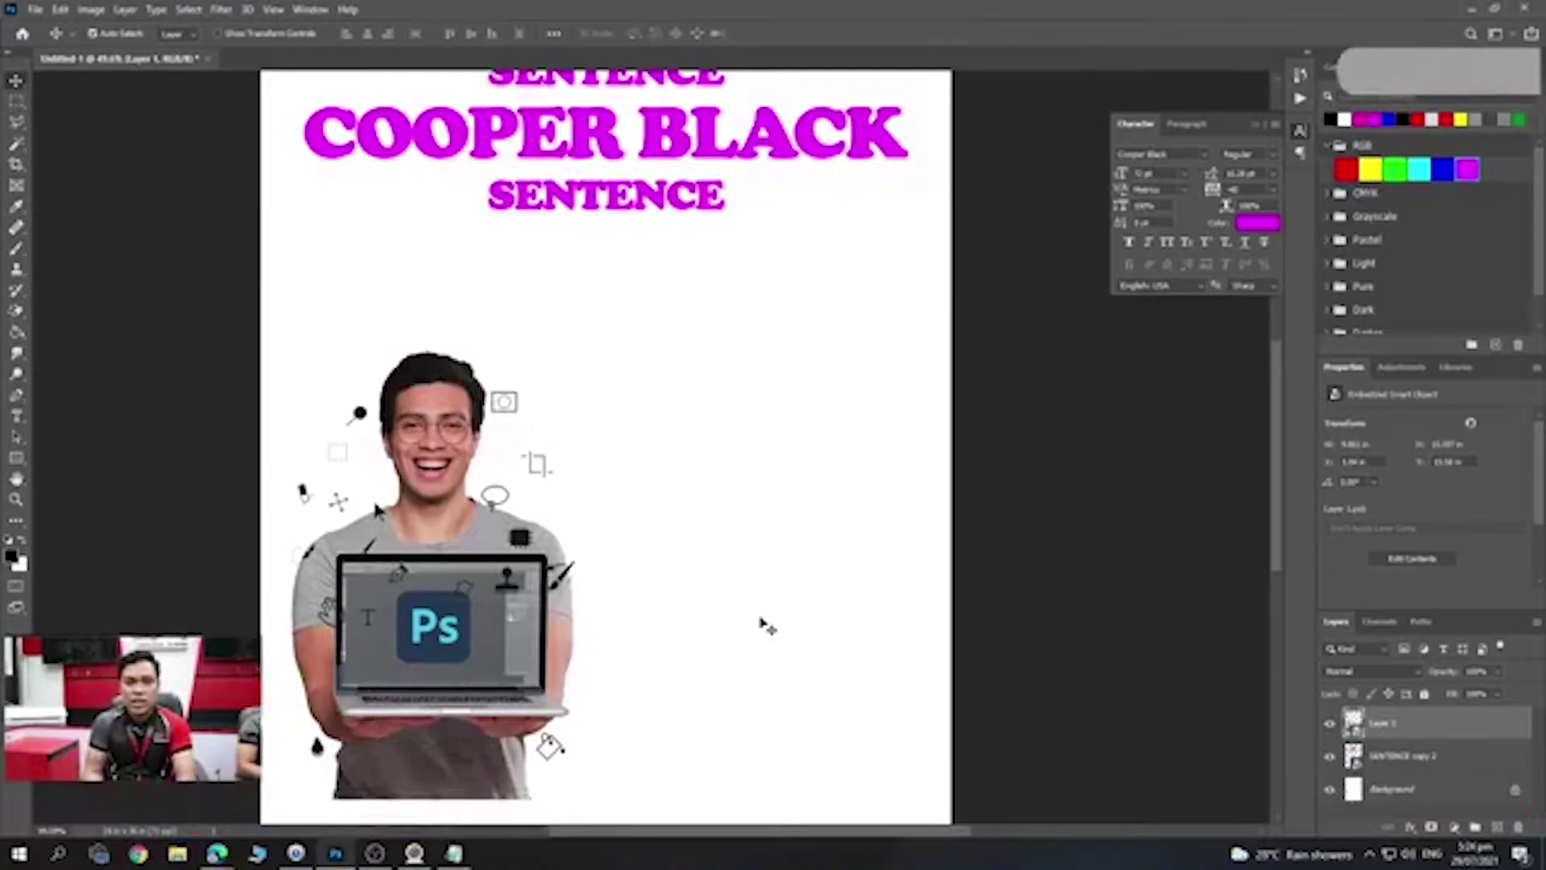
- Duplicate the face photo and place the copy beside the original
{"action": "scroll", "coordinate": [757, 620], "scroll_direction": "down", "scroll_amount": 2}
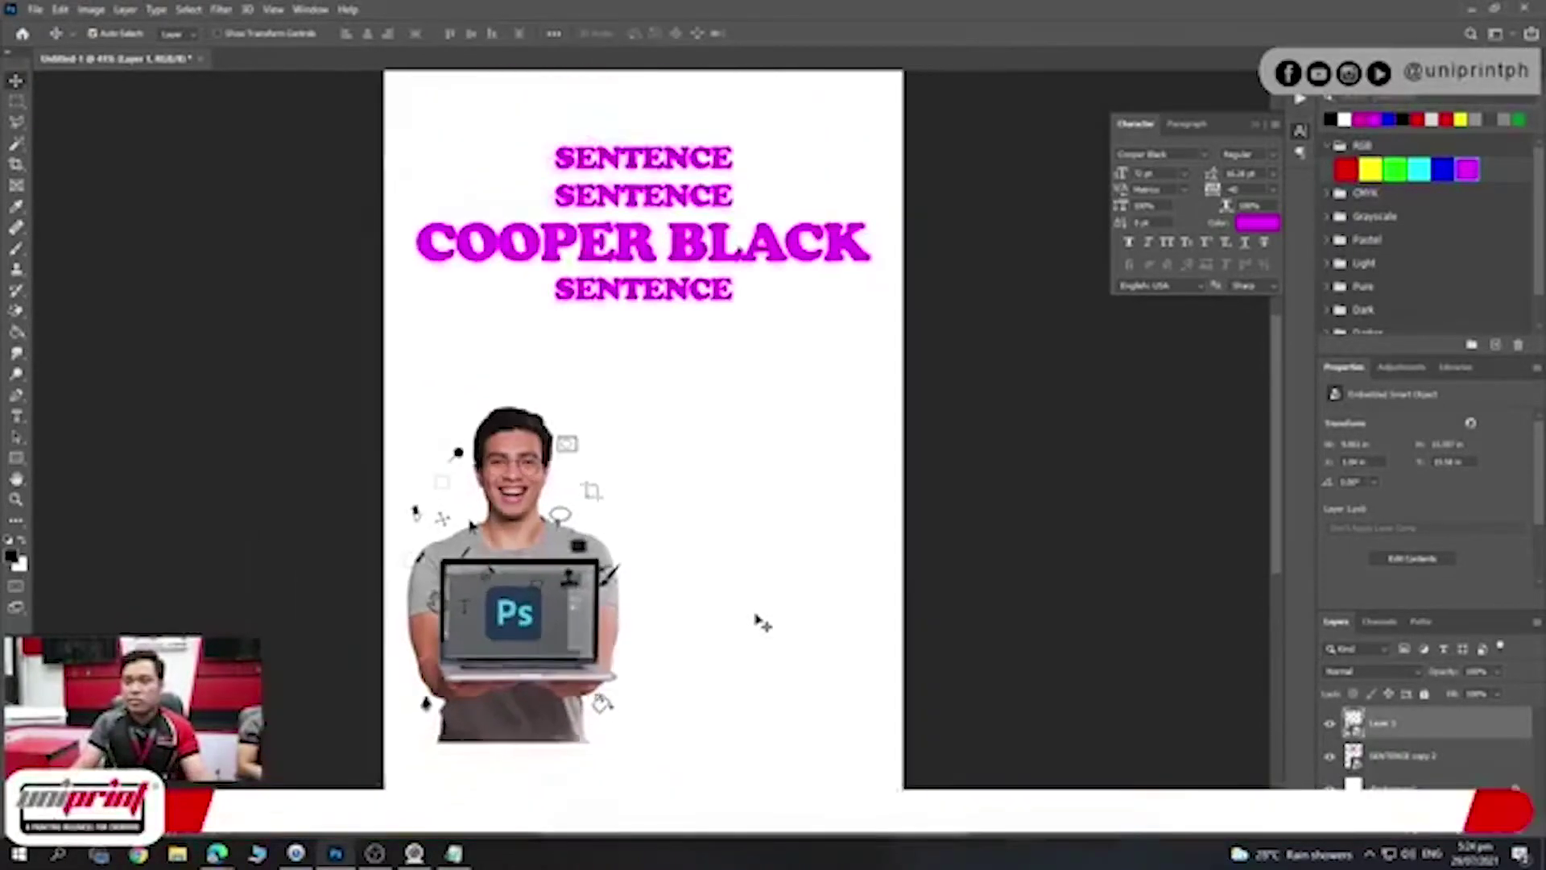
{"action": "scroll", "coordinate": [742, 614], "scroll_direction": "up", "scroll_amount": 1}
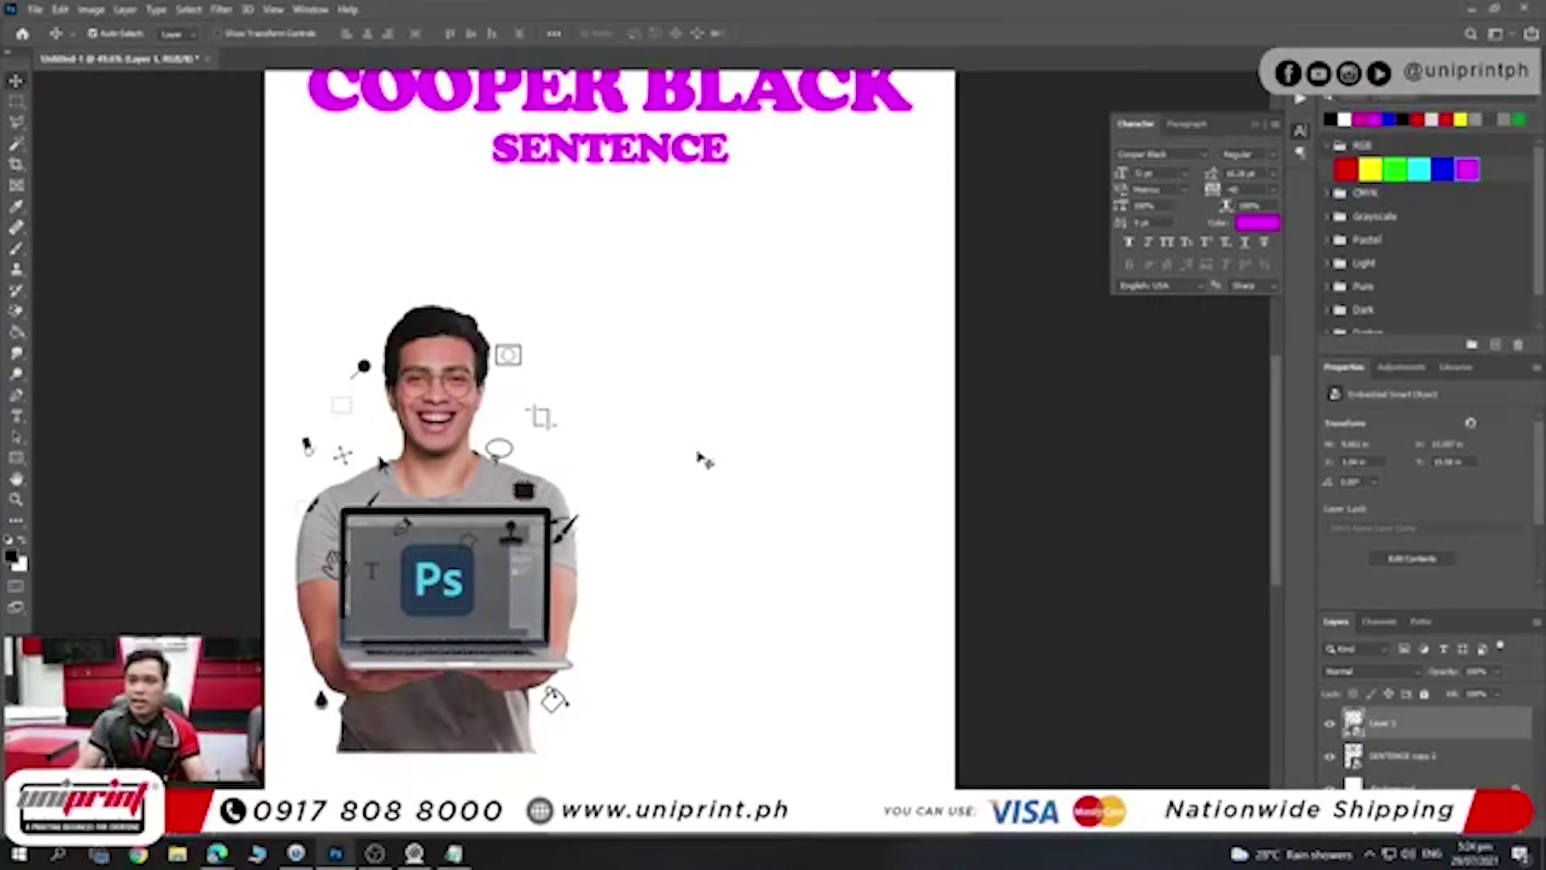
{"action": "scroll", "coordinate": [706, 459], "scroll_direction": "up", "scroll_amount": 1}
{"action": "scroll", "coordinate": [719, 473], "scroll_direction": "up", "scroll_amount": 2}
{"action": "scroll", "coordinate": [743, 523], "scroll_direction": "up", "scroll_amount": 1}
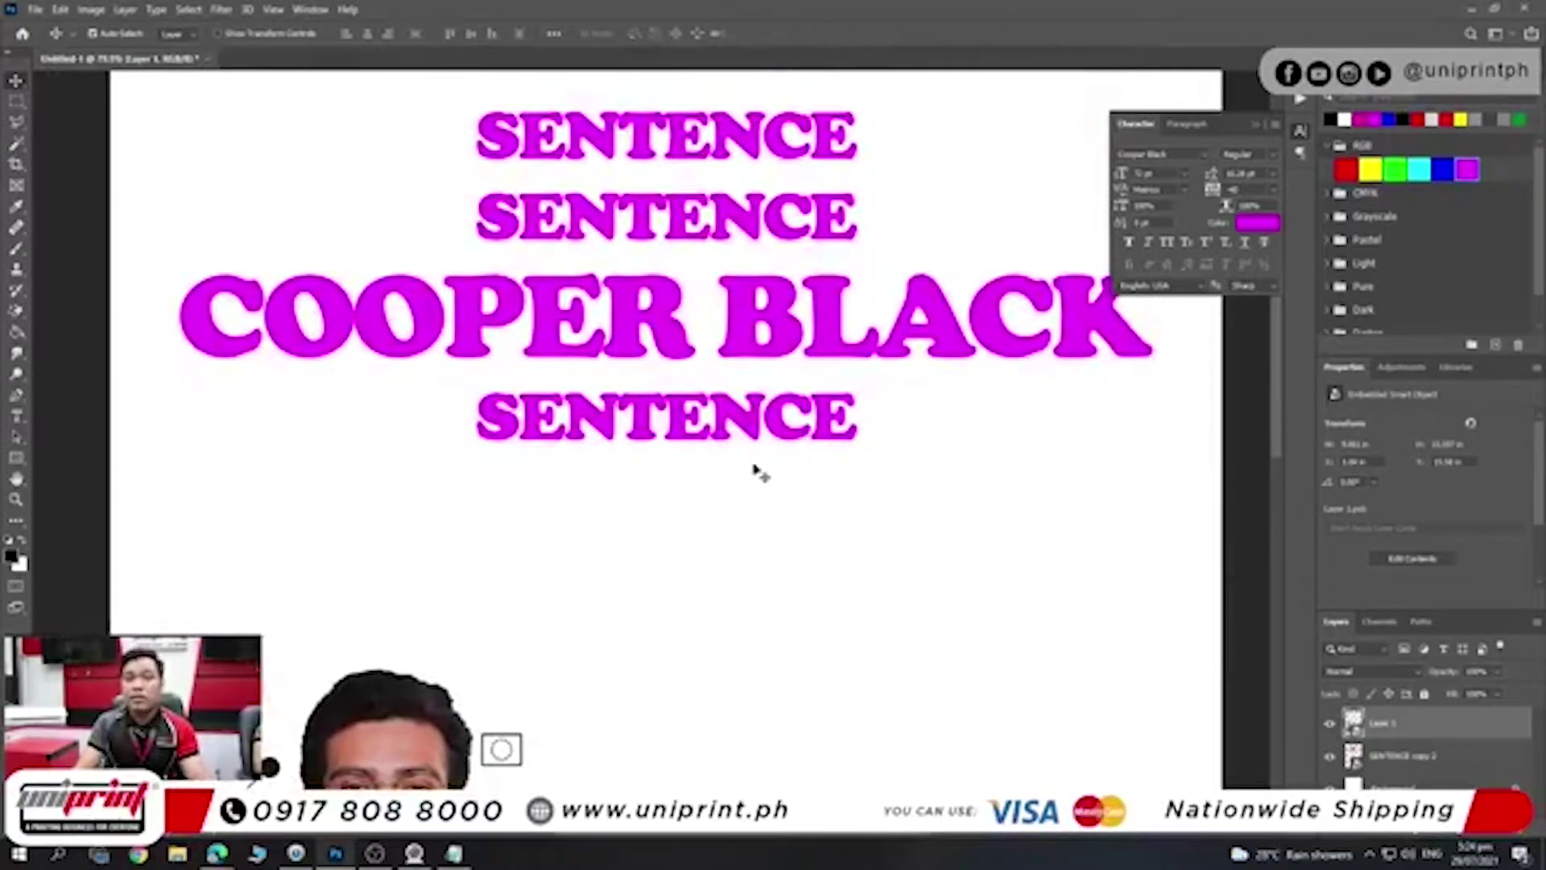
{"action": "left_click_drag", "start_coordinate": [535, 346], "coordinate": [829, 543]}
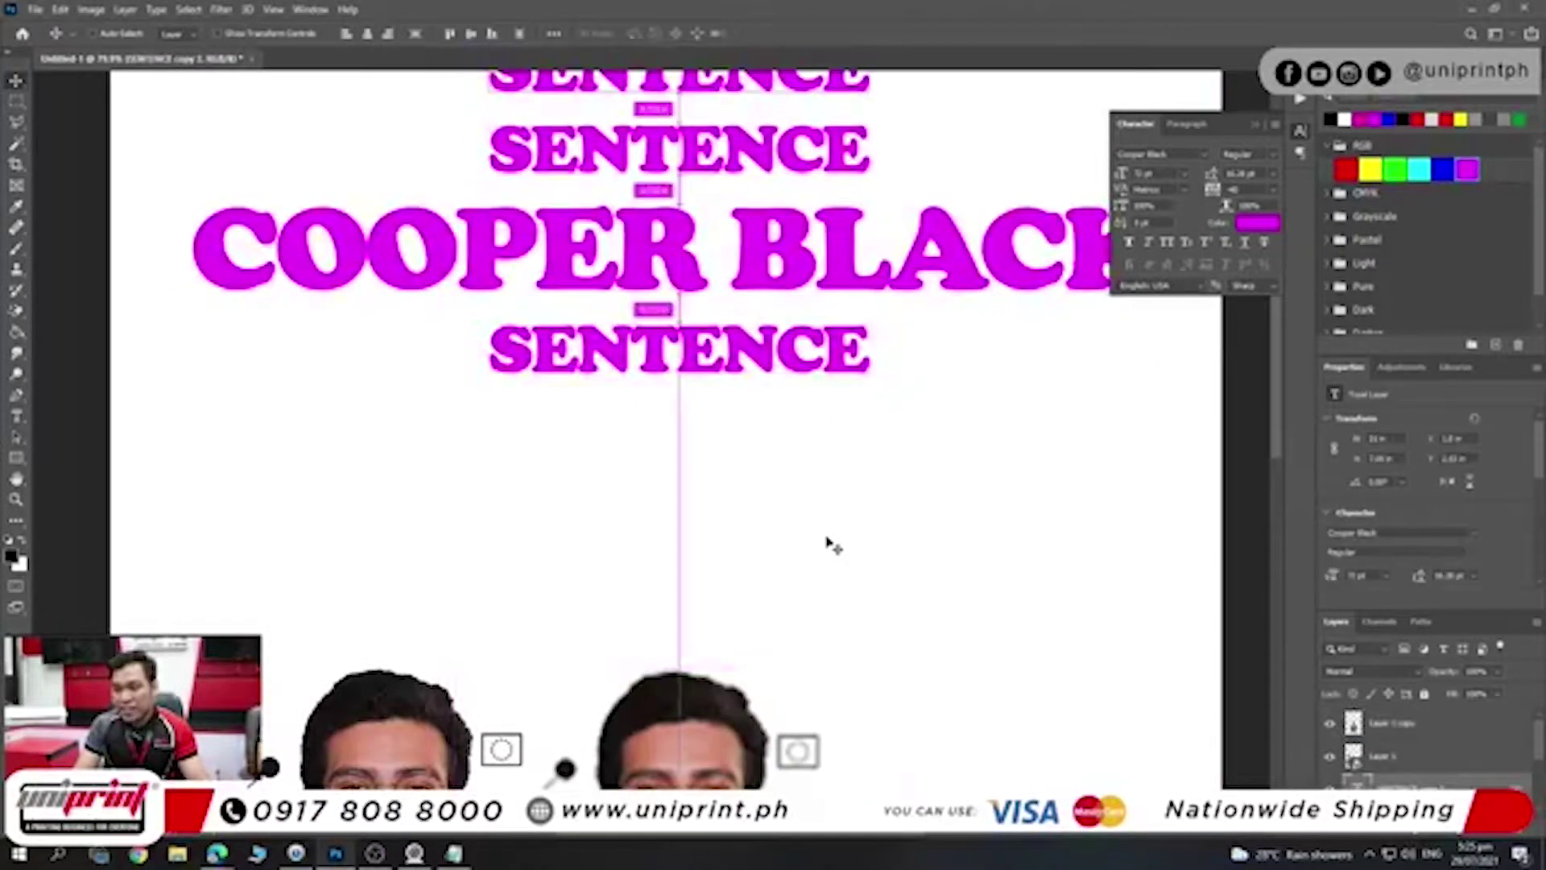
- Copy a SENTENCE line higher above the title block and select the SENTENCE copy 2 layer
{"action": "scroll", "coordinate": [805, 483], "scroll_direction": "up", "scroll_amount": 3}
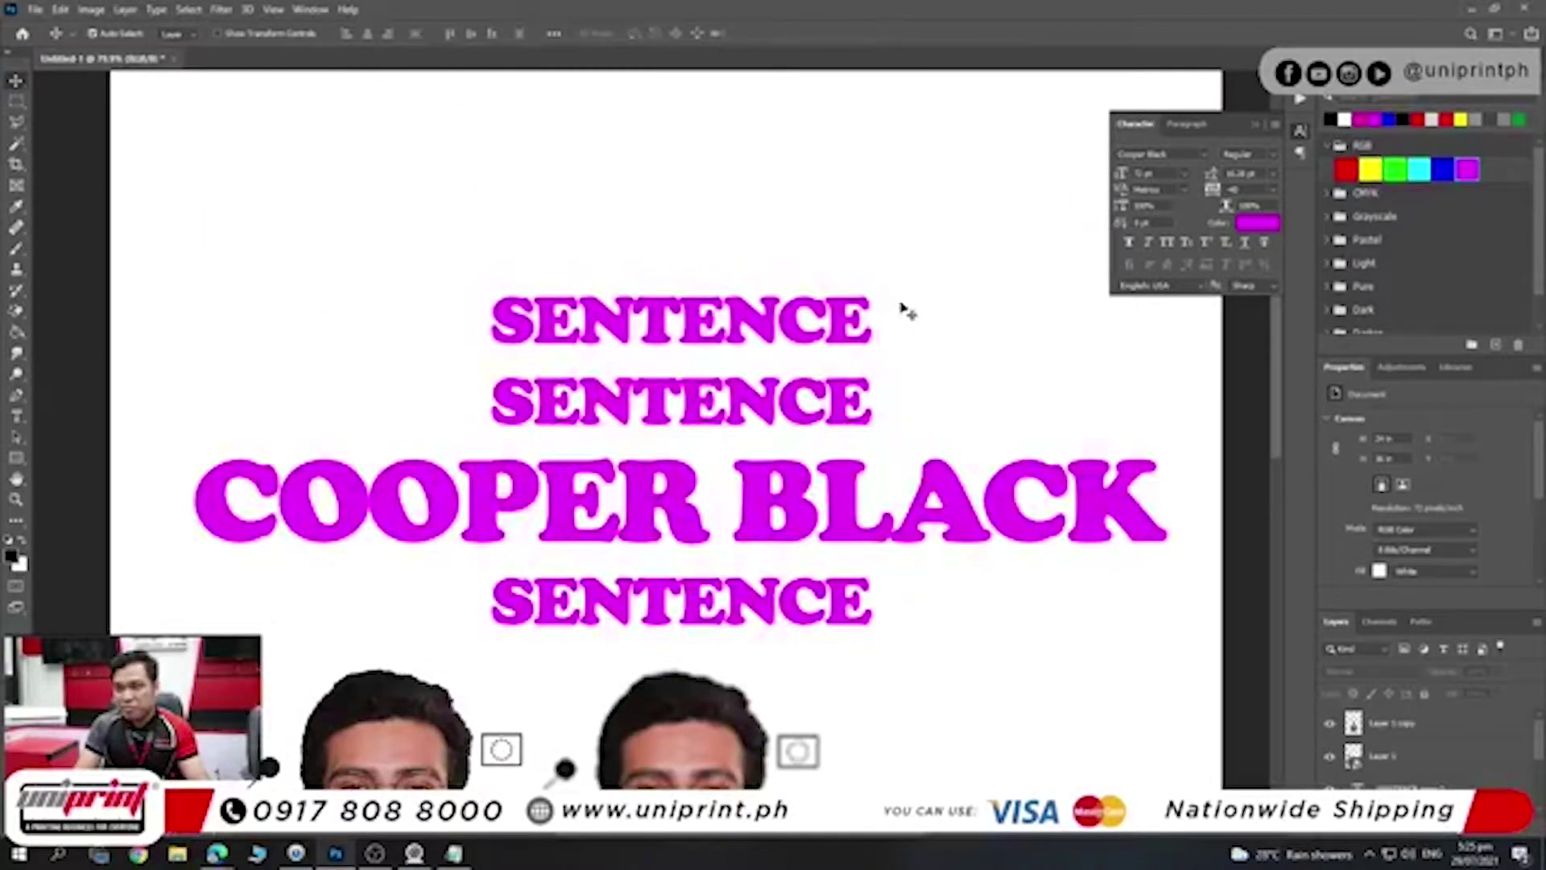
{"action": "left_click_drag", "start_coordinate": [903, 311], "coordinate": [845, 257]}
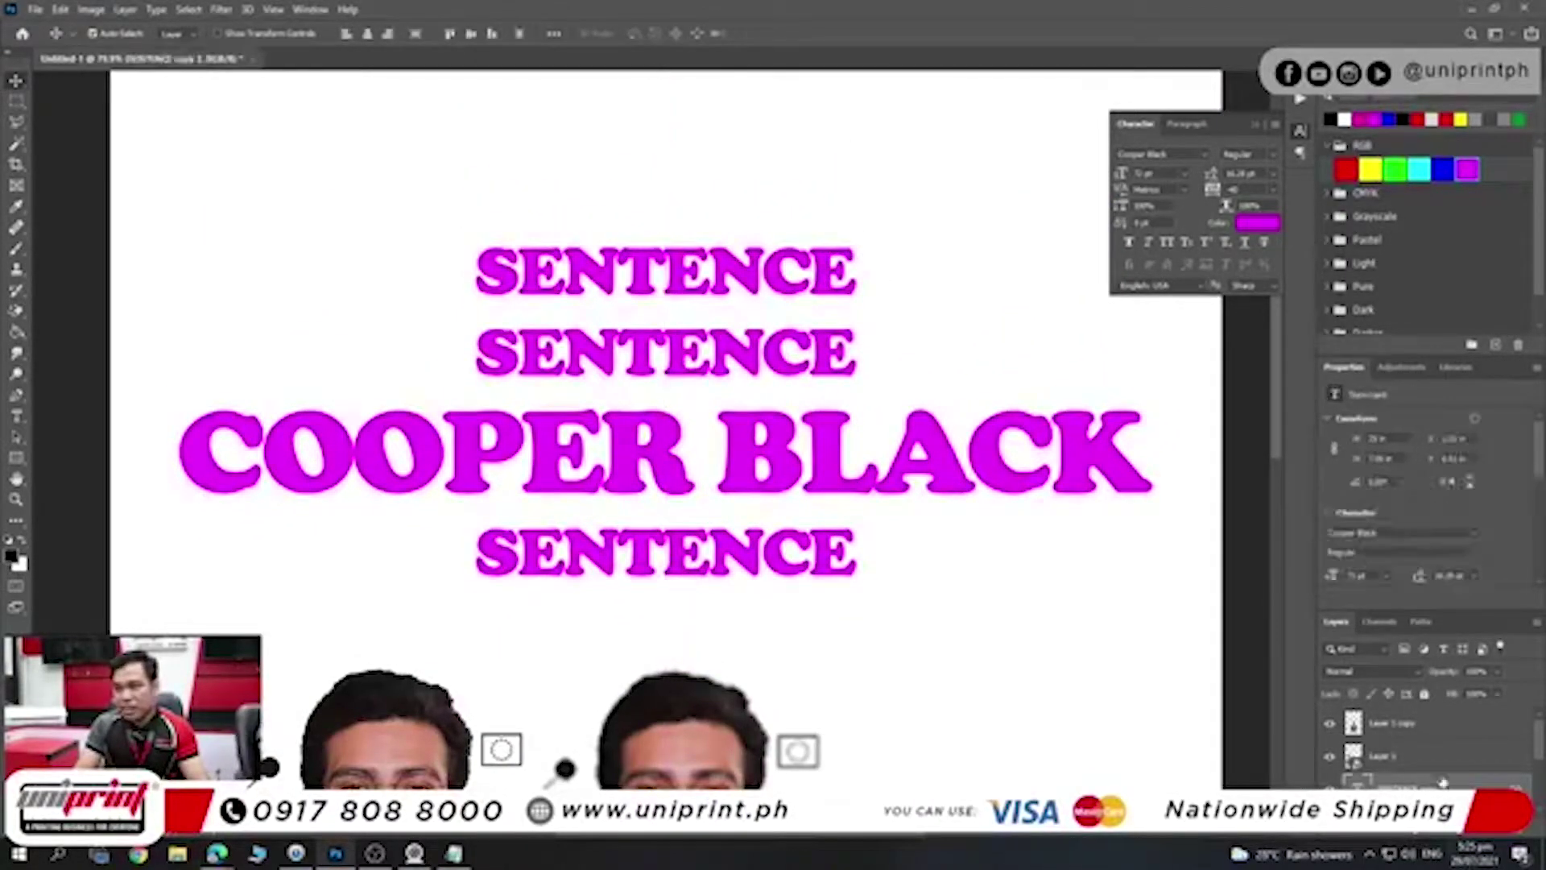
{"action": "scroll", "coordinate": [1443, 783], "scroll_direction": "down", "scroll_amount": 2}
{"action": "left_click", "coordinate": [1433, 771], "text": "shift"}
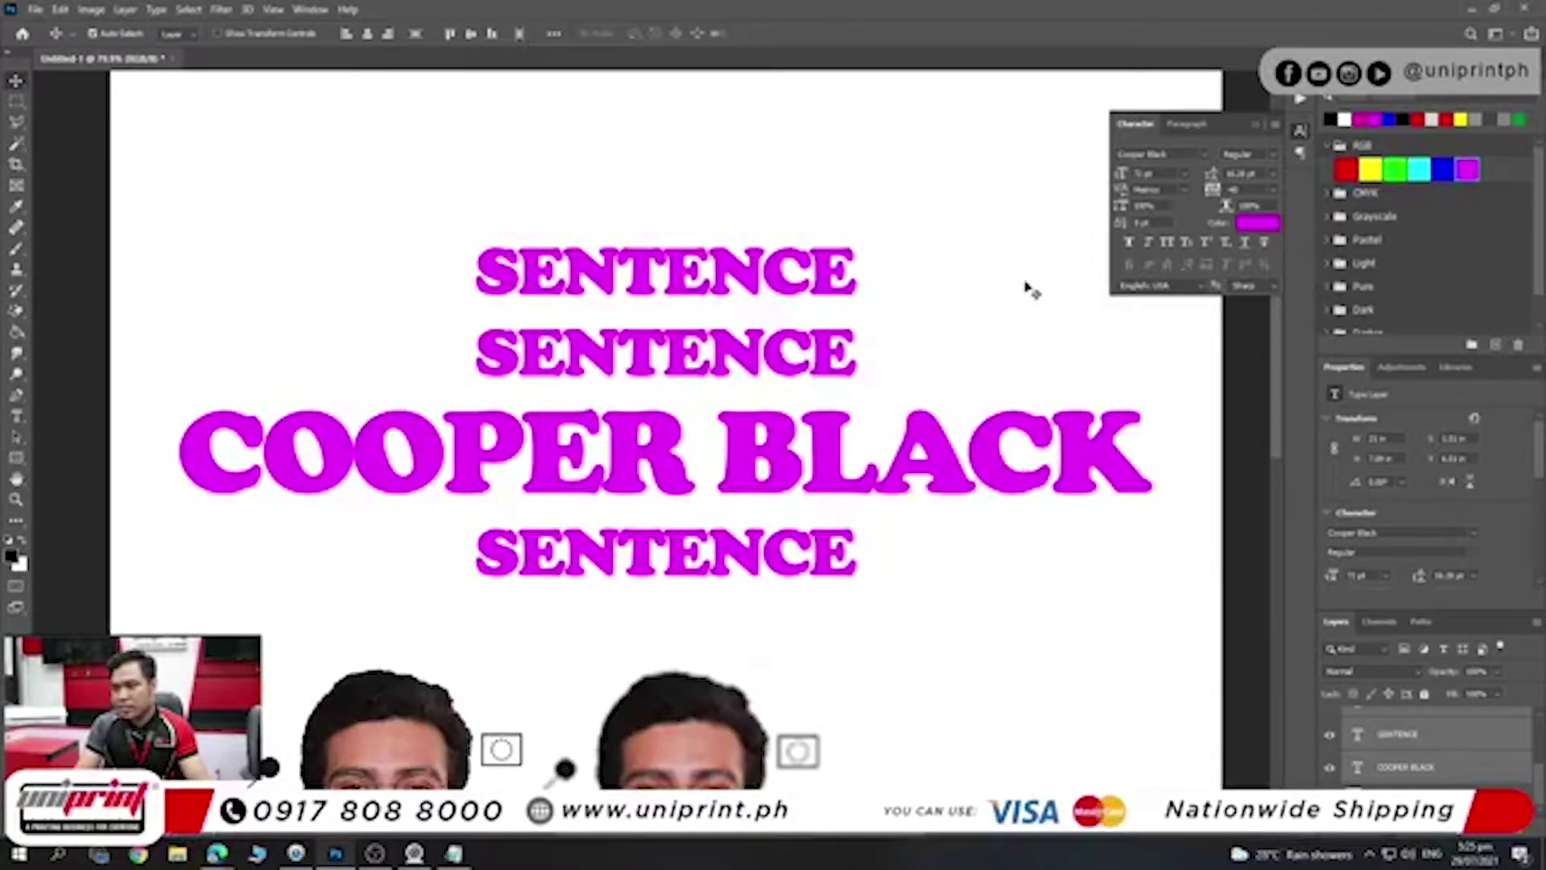
{"action": "left_click", "coordinate": [1379, 728]}
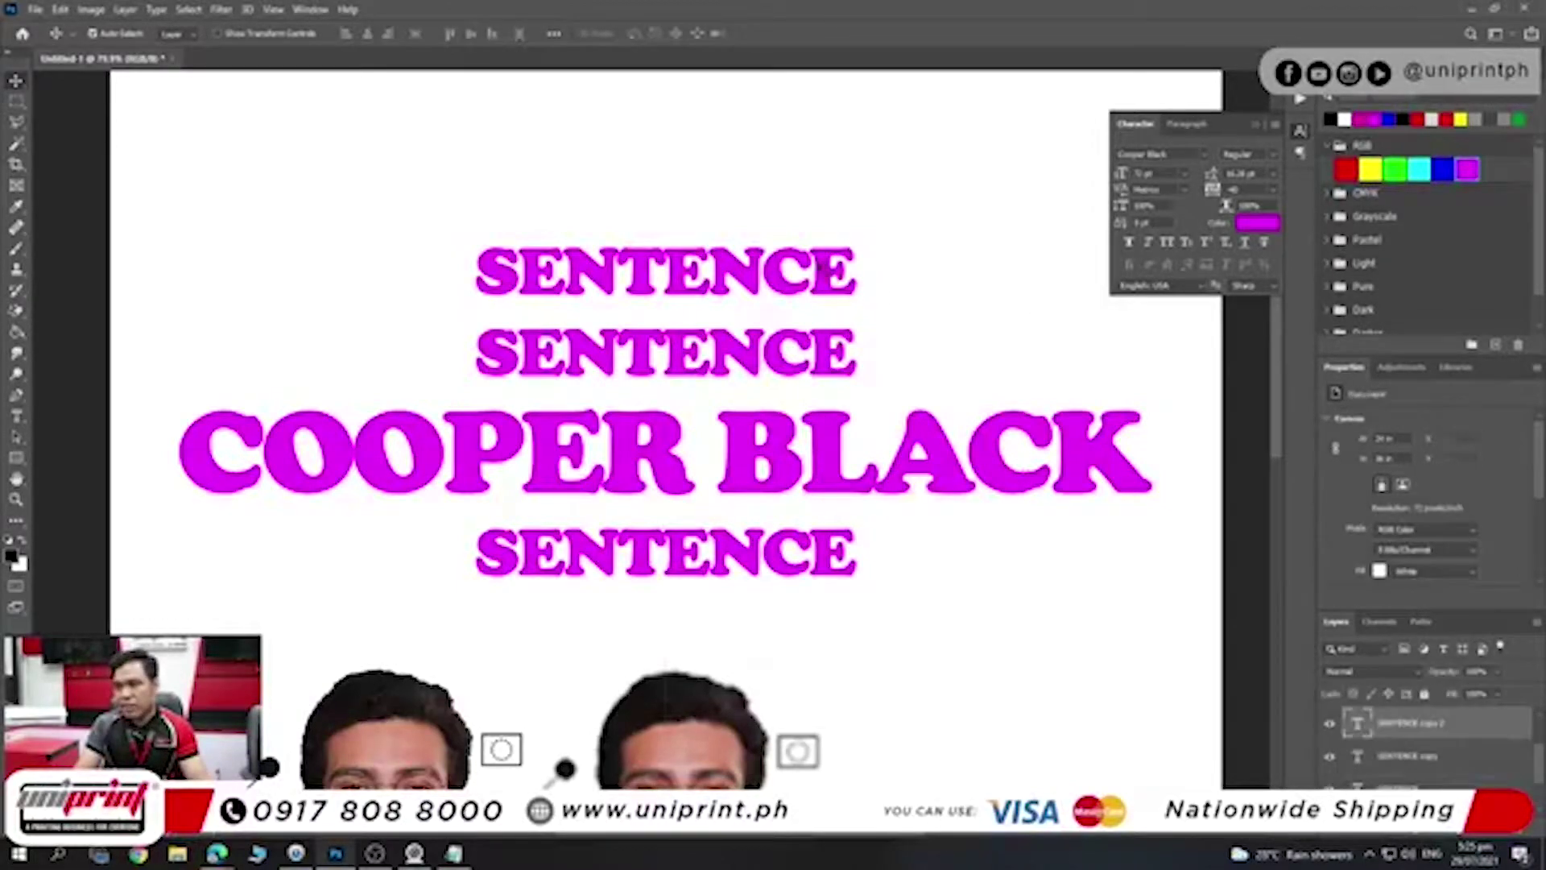
- Change the top SENTENCE copy to a widely spaced '1st 2nd 3rd 4th' and nudge it slightly down
{"action": "double_click", "coordinate": [1361, 725]}
{"action": "key", "text": "Caps_Lock"}
{"action": "type", "text": "1st 2nd "}
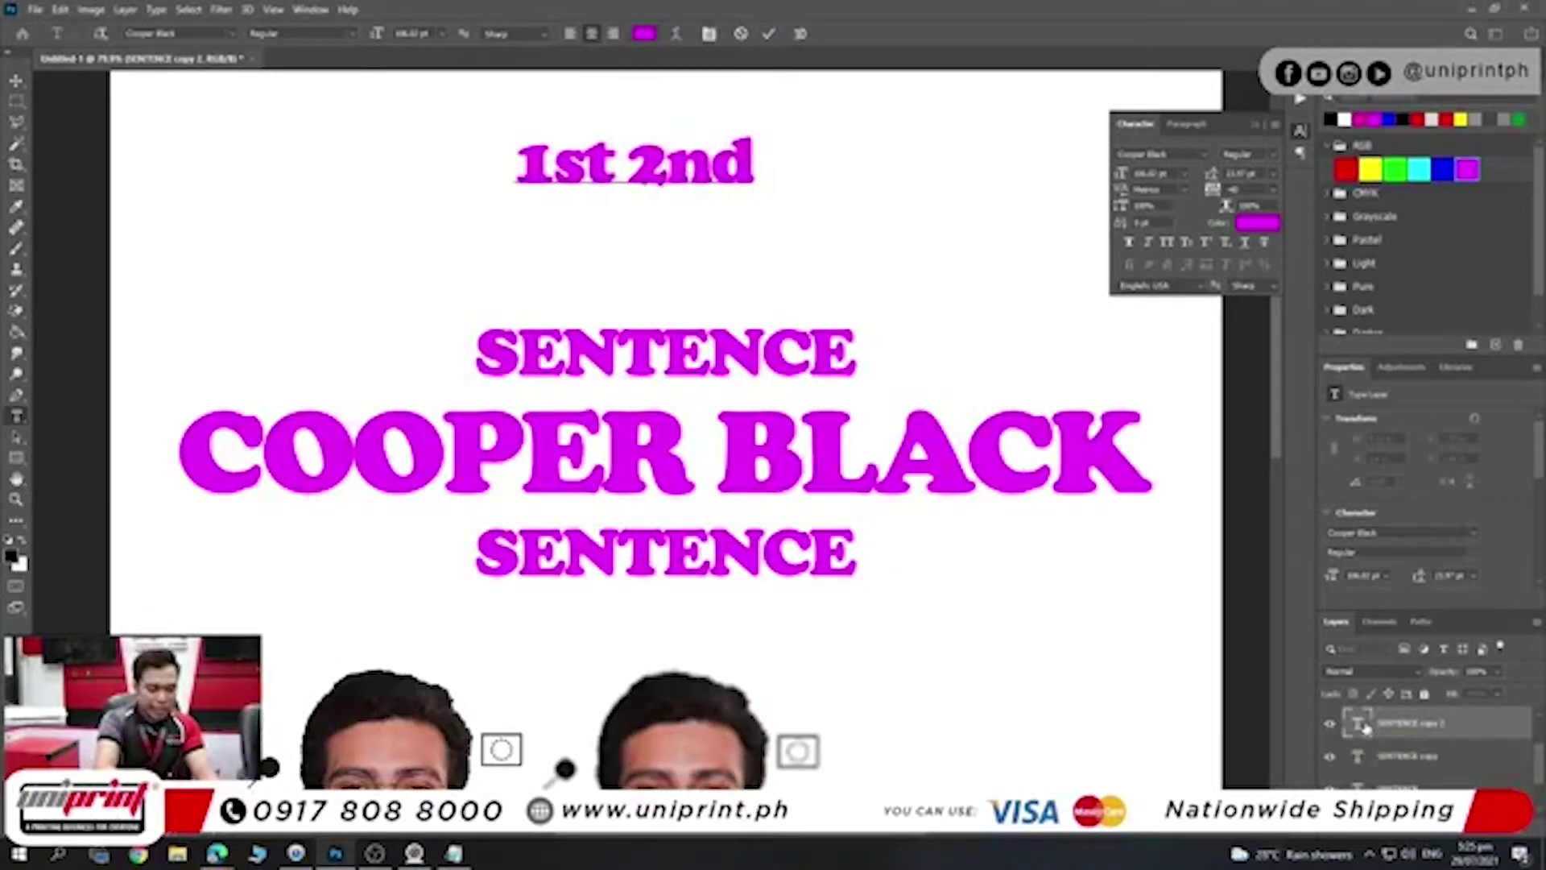
{"action": "type", "text": "3rd "}
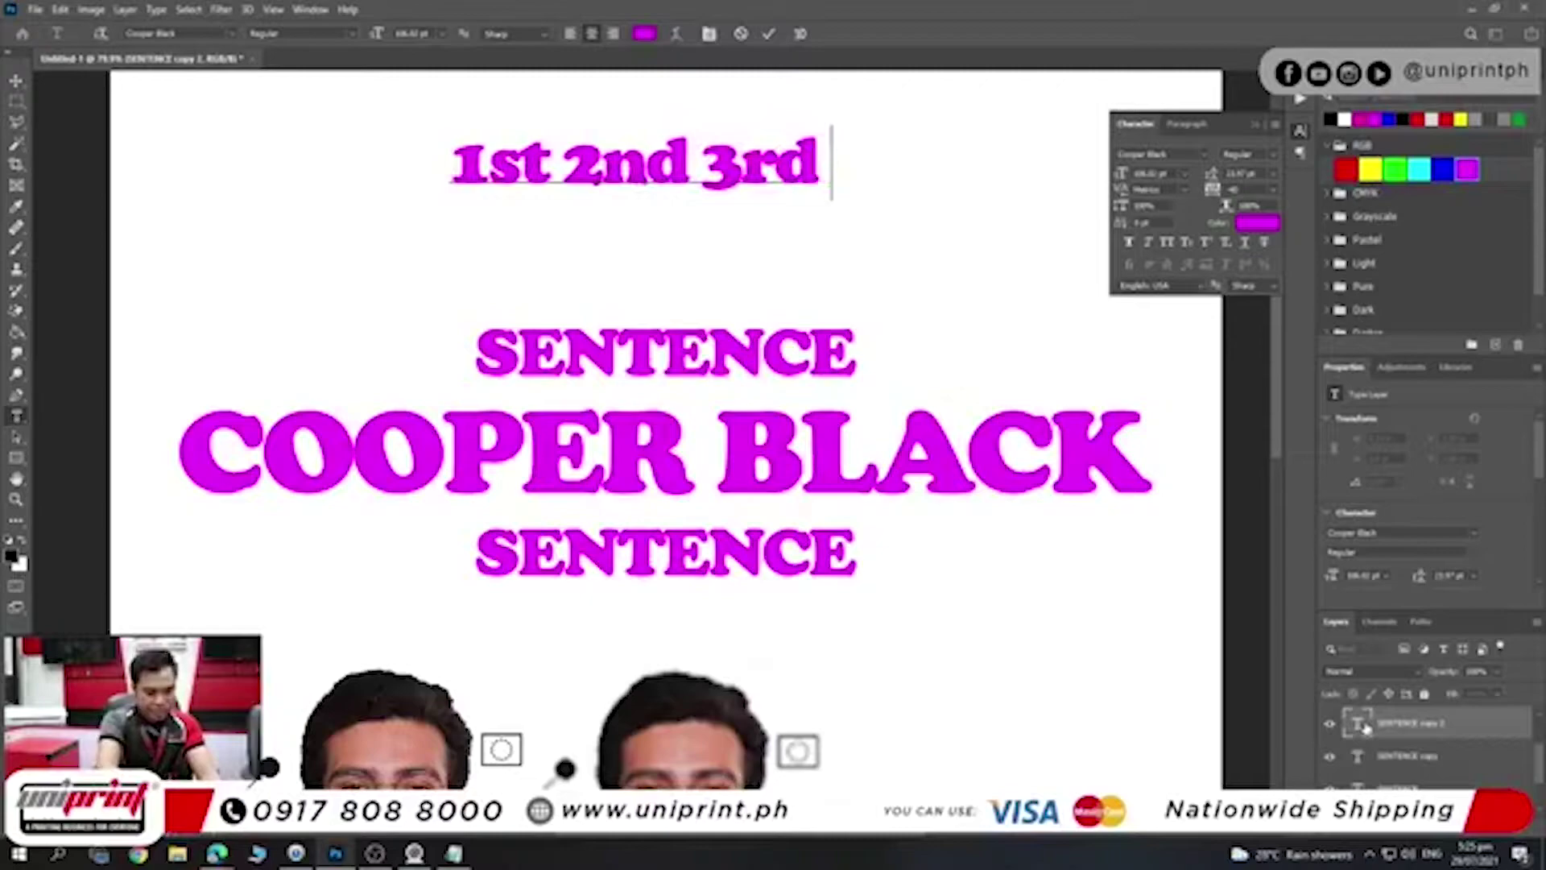
{"action": "type", "text": "4th"}
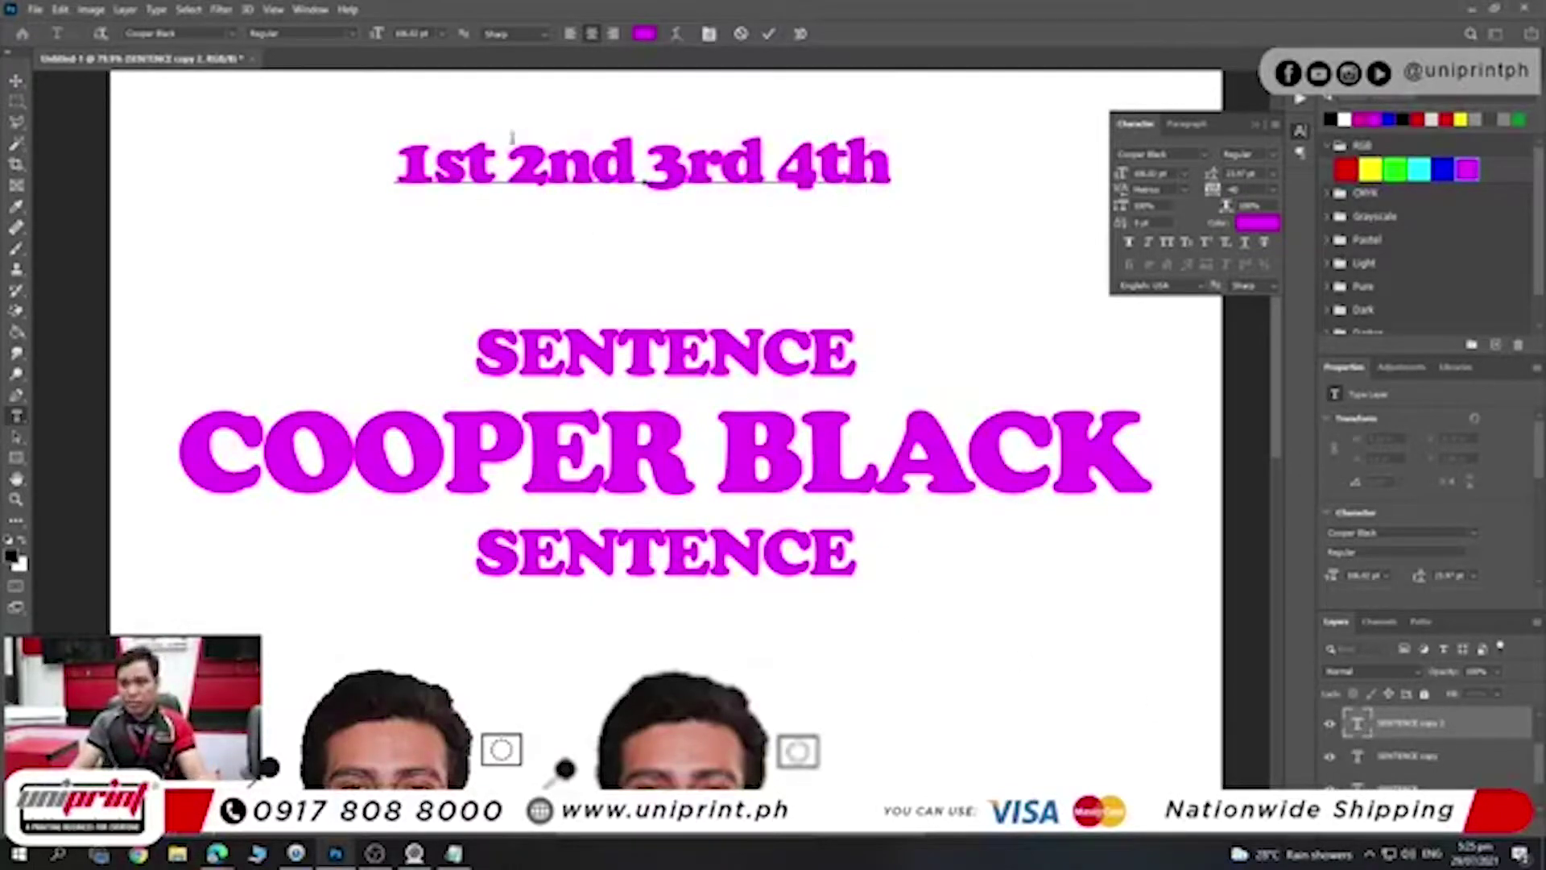
{"action": "key", "text": "ctrl+Right"}
{"action": "key", "text": "ctrl+Right"}
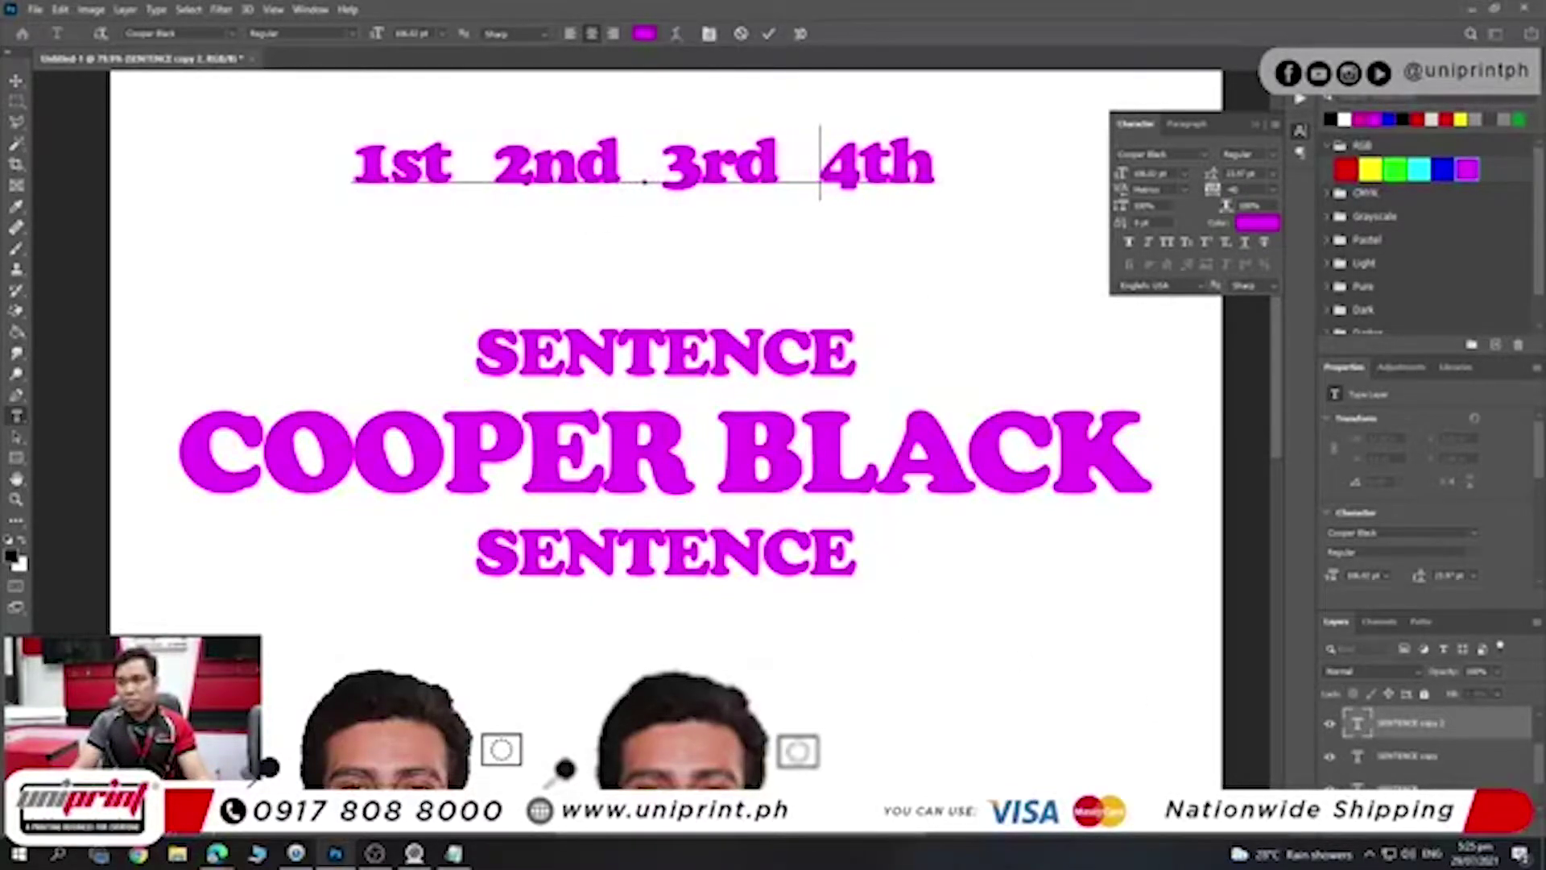
{"action": "key", "text": "ctrl+Return"}
{"action": "key", "text": "v"}
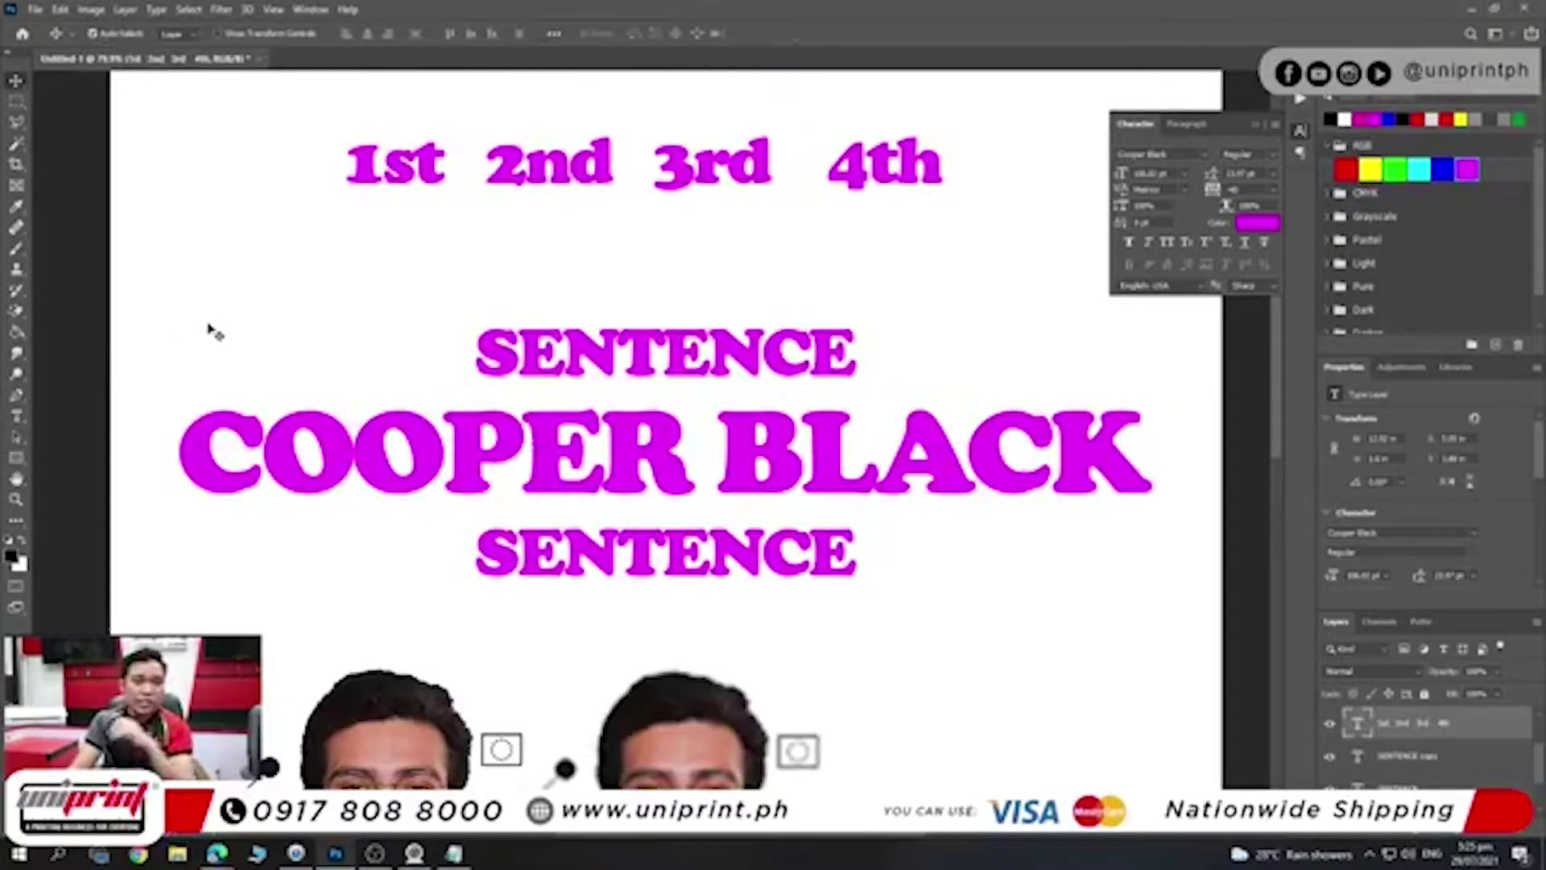
{"action": "left_click_drag", "start_coordinate": [429, 172], "coordinate": [430, 197]}
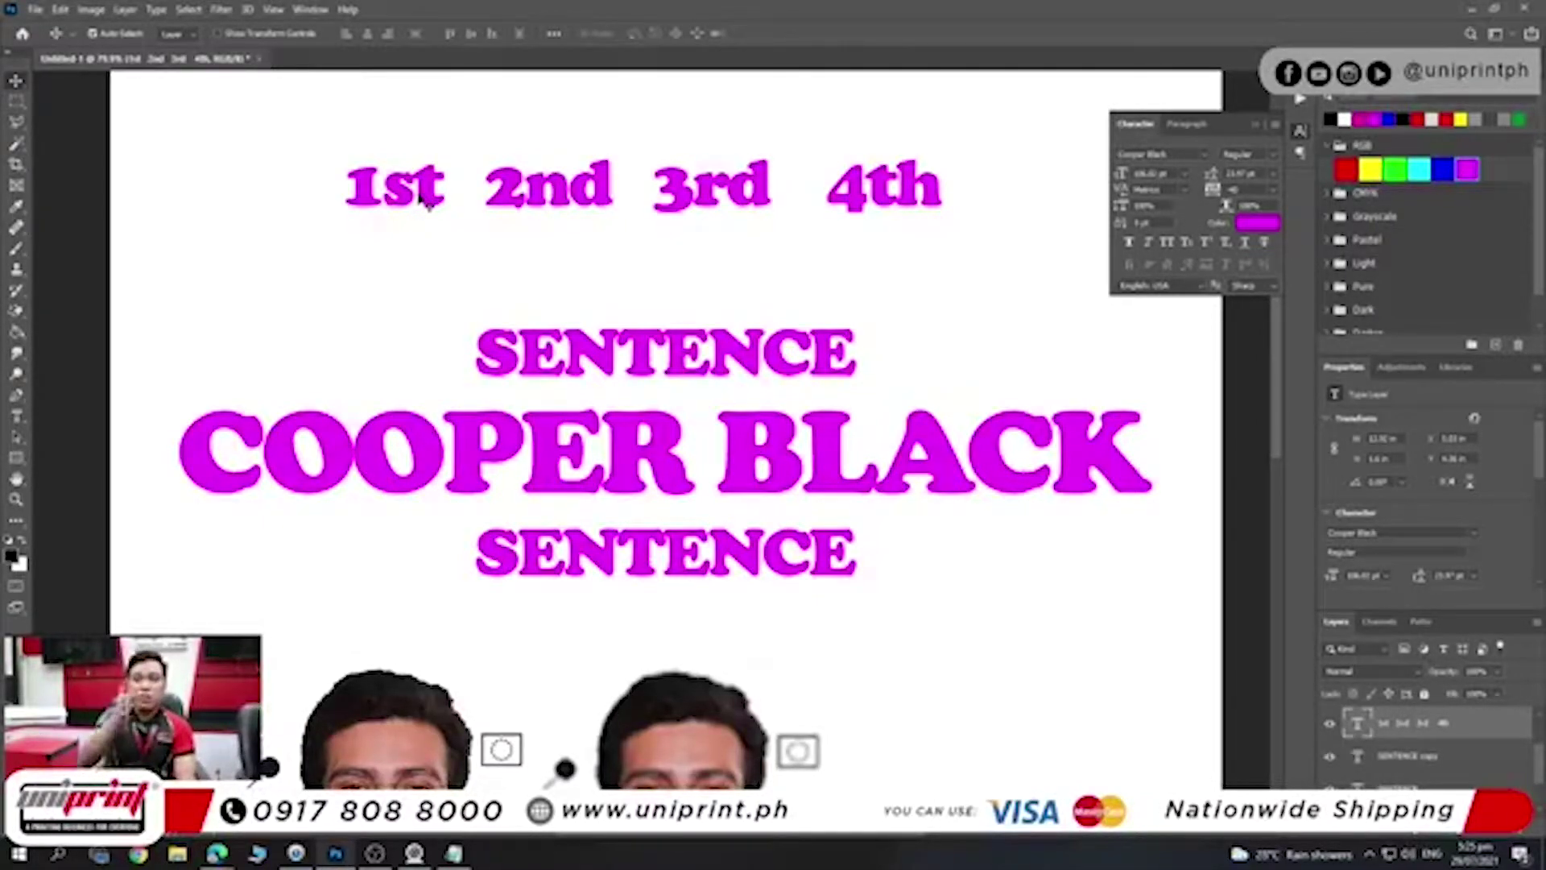
- Duplicate the ordinal line below the original and edit the copy to read '41th 32th 23th'
{"action": "mouse_move", "coordinate": [441, 187]}
{"action": "left_mouse_down"}
{"action": "mouse_move", "coordinate": [657, 133]}
{"action": "mouse_move", "coordinate": [656, 250]}
{"action": "left_mouse_up"}
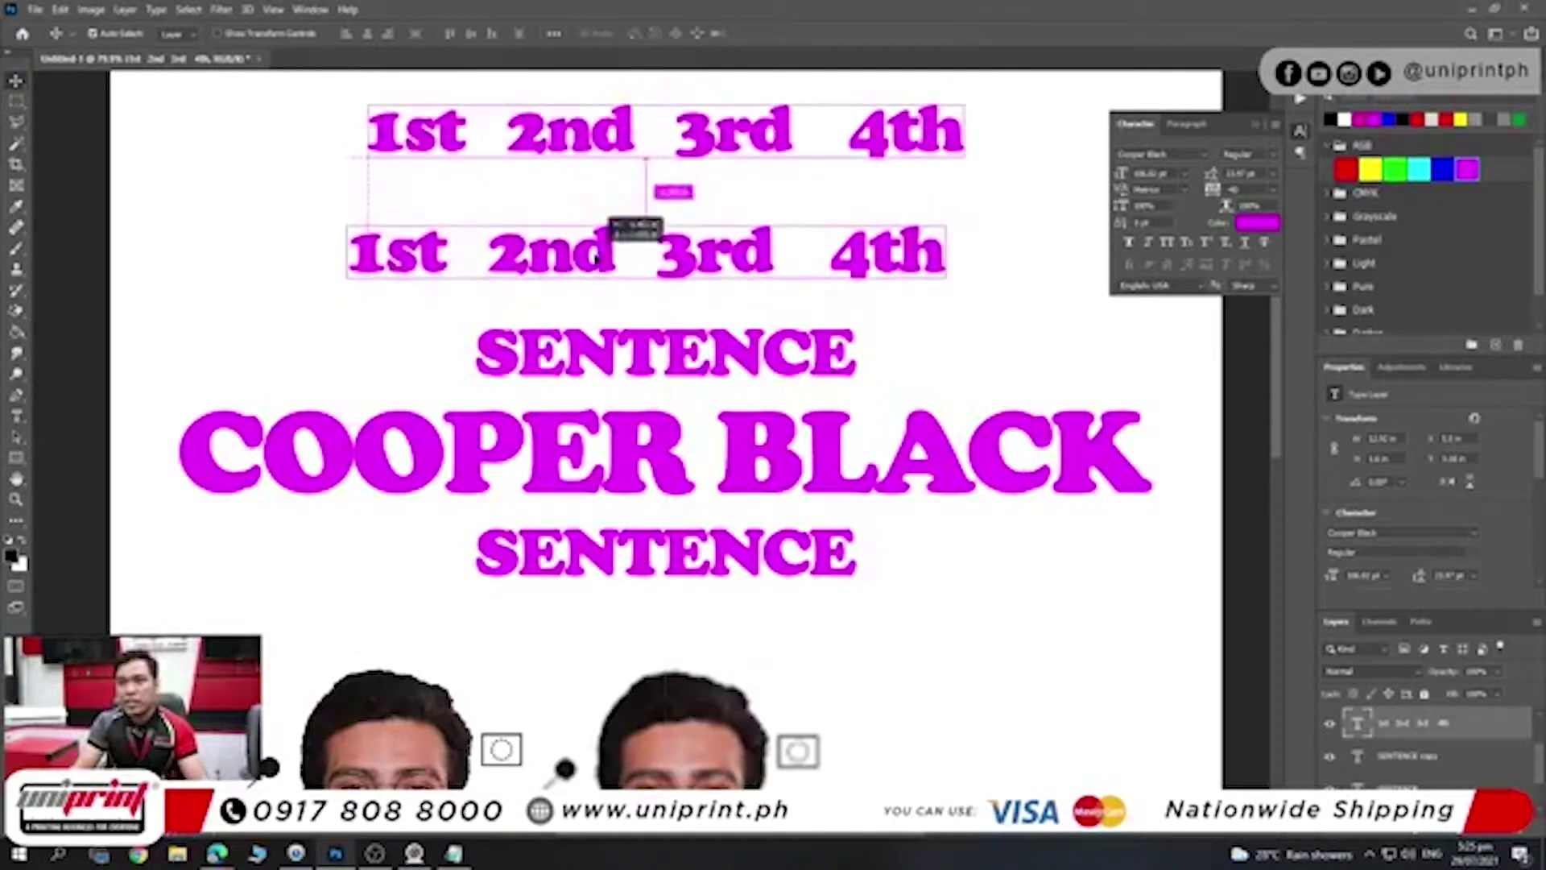
{"action": "double_click", "coordinate": [1357, 723]}
{"action": "left_click_drag", "start_coordinate": [387, 254], "coordinate": [1047, 254]}
{"action": "type", "text": "th"}
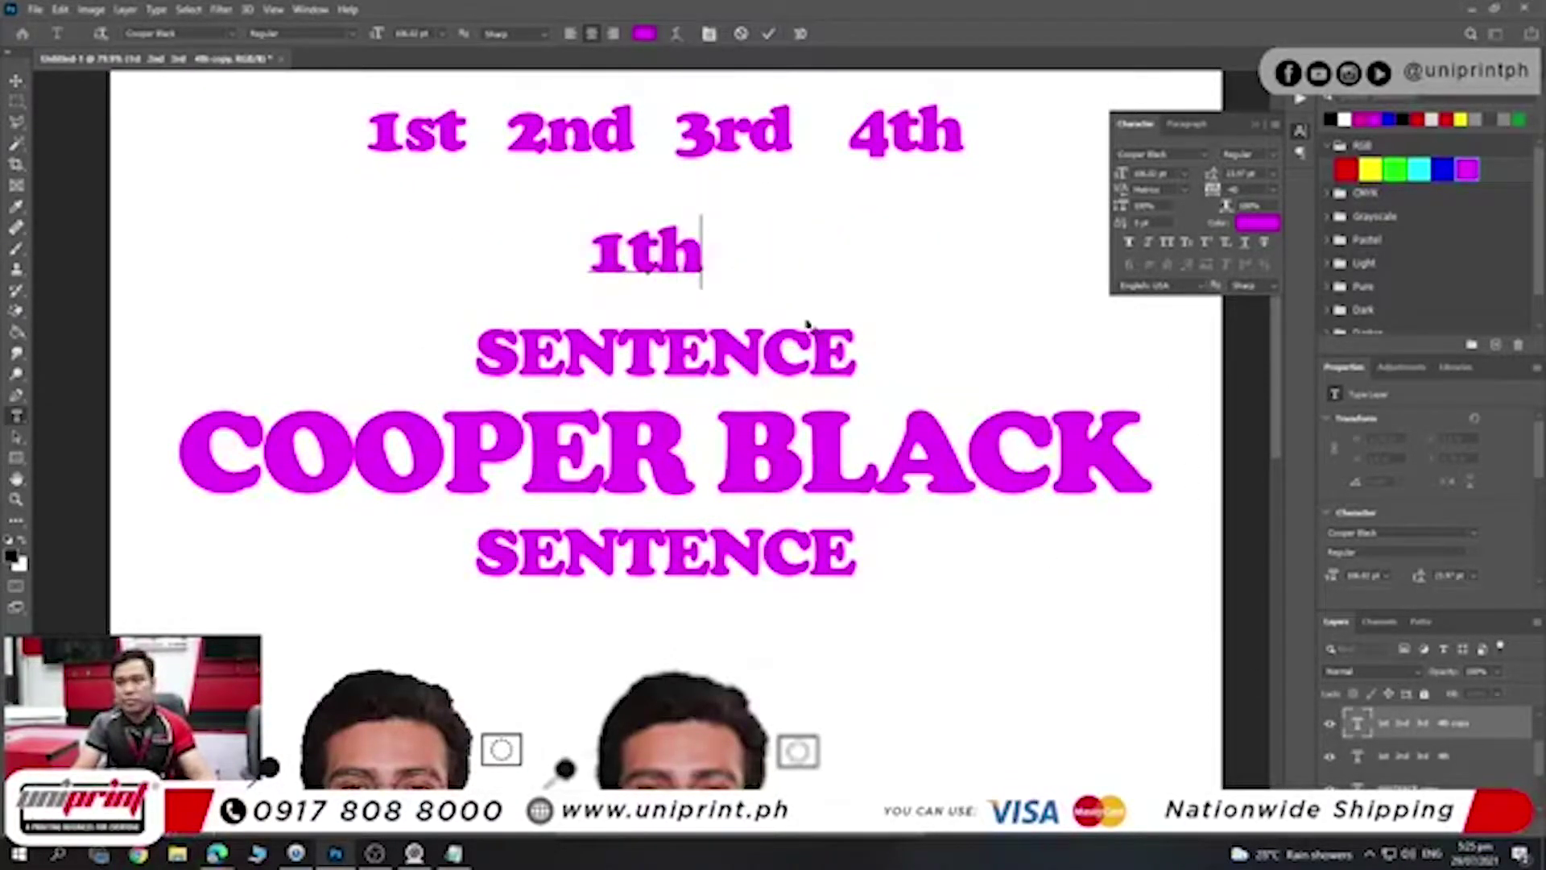
{"action": "type", "text": "   2th   "}
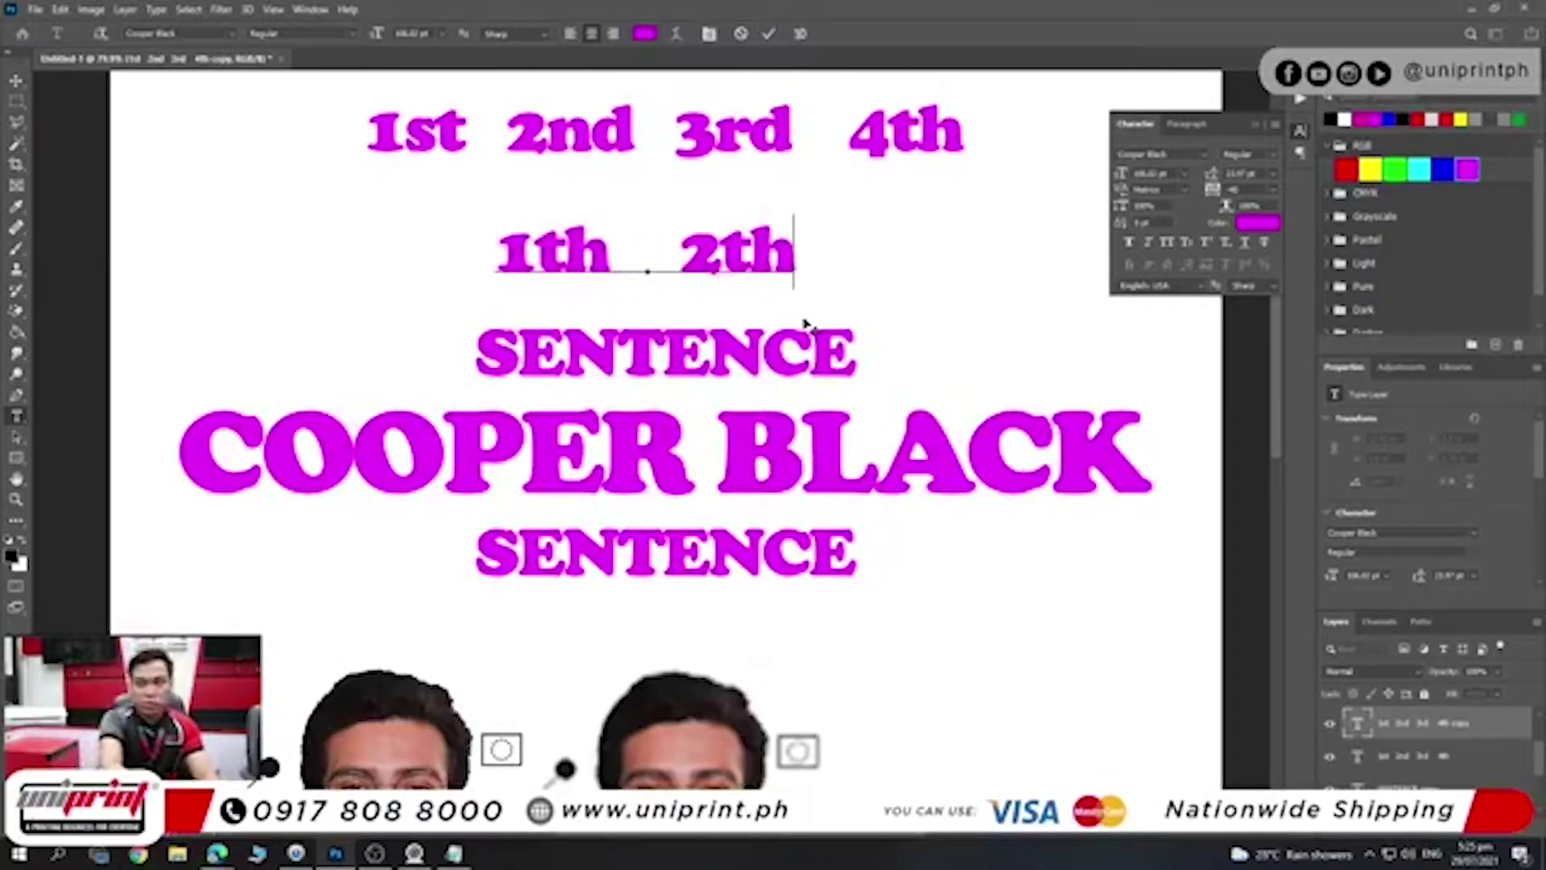
{"action": "type", "text": "3th"}
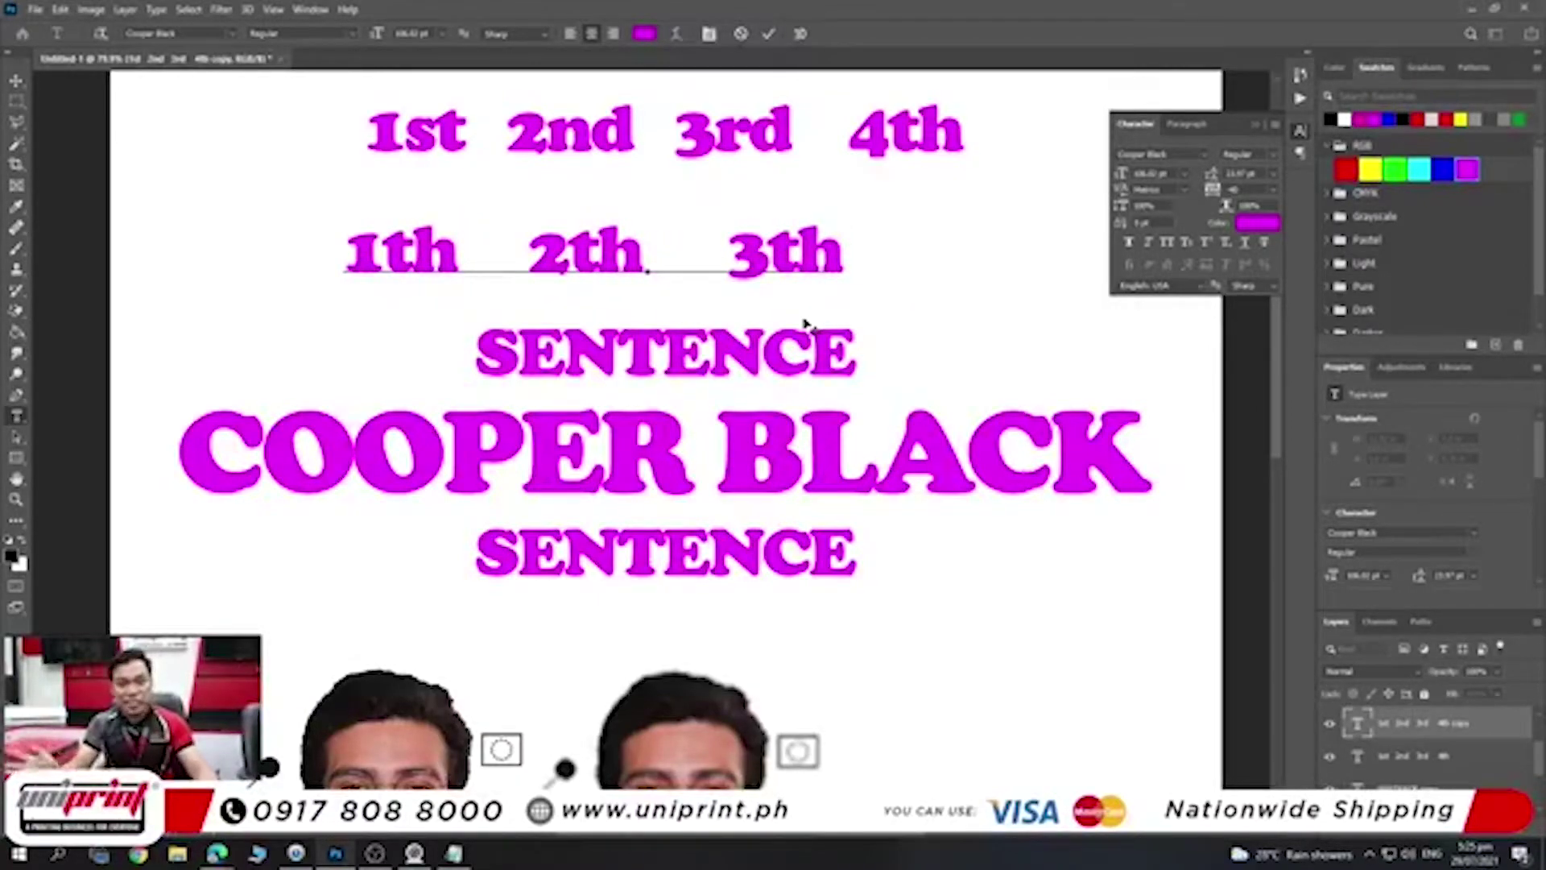
{"action": "key", "text": "BackSpace"}
{"action": "key", "text": "BackSpace"}
{"action": "key", "text": "BackSpace"}
{"action": "key", "text": "BackSpace"}
{"action": "left_click", "coordinate": [774, 252]}
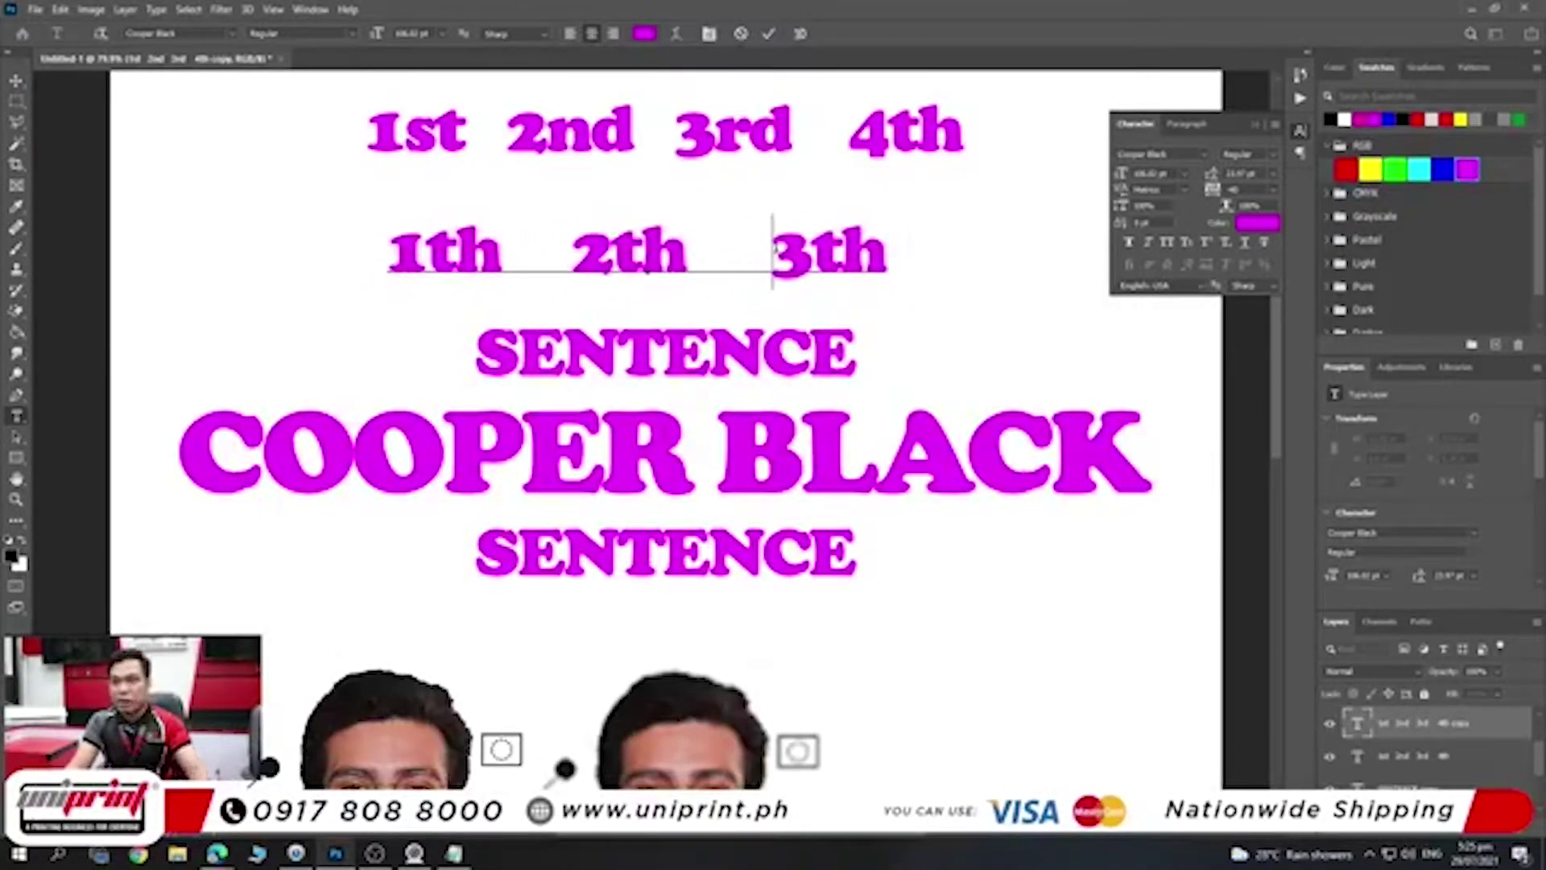
{"action": "type", "text": "2"}
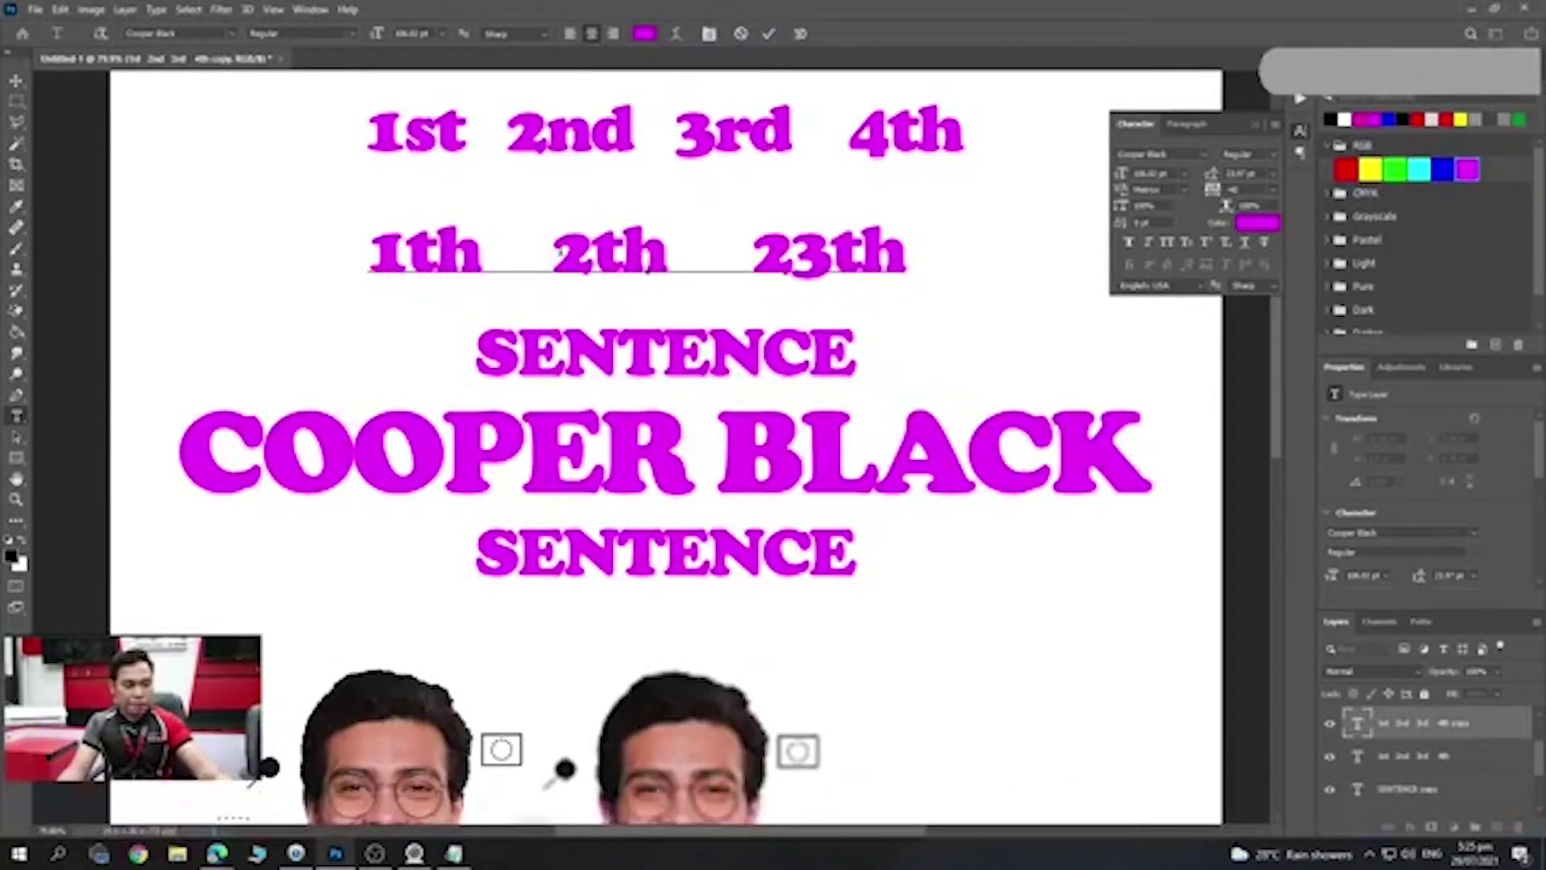
{"action": "type", "text": "3"}
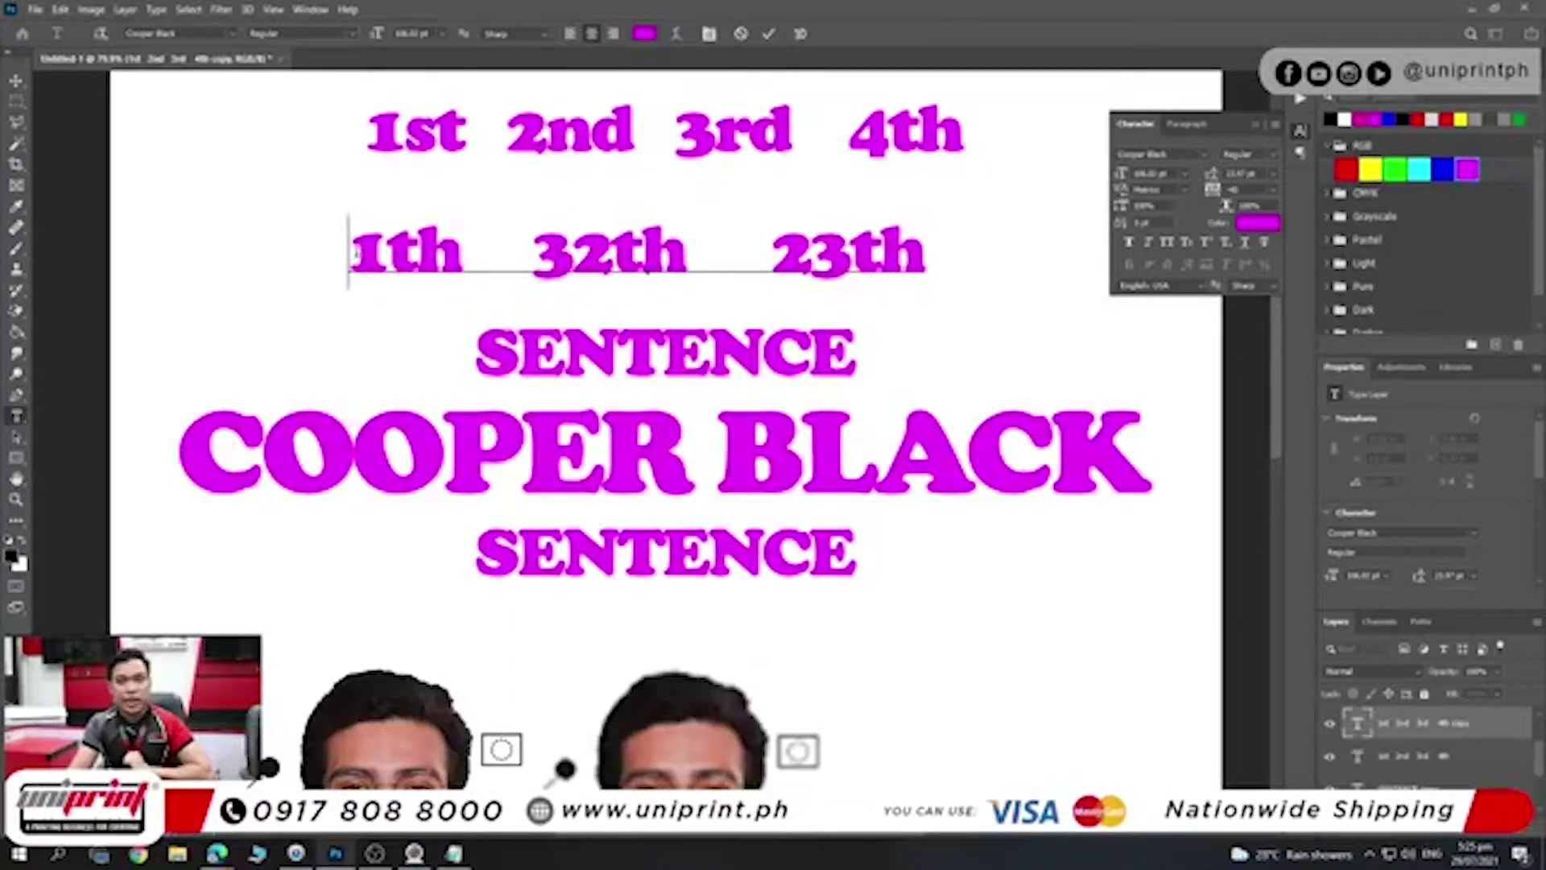
{"action": "type", "text": "4"}
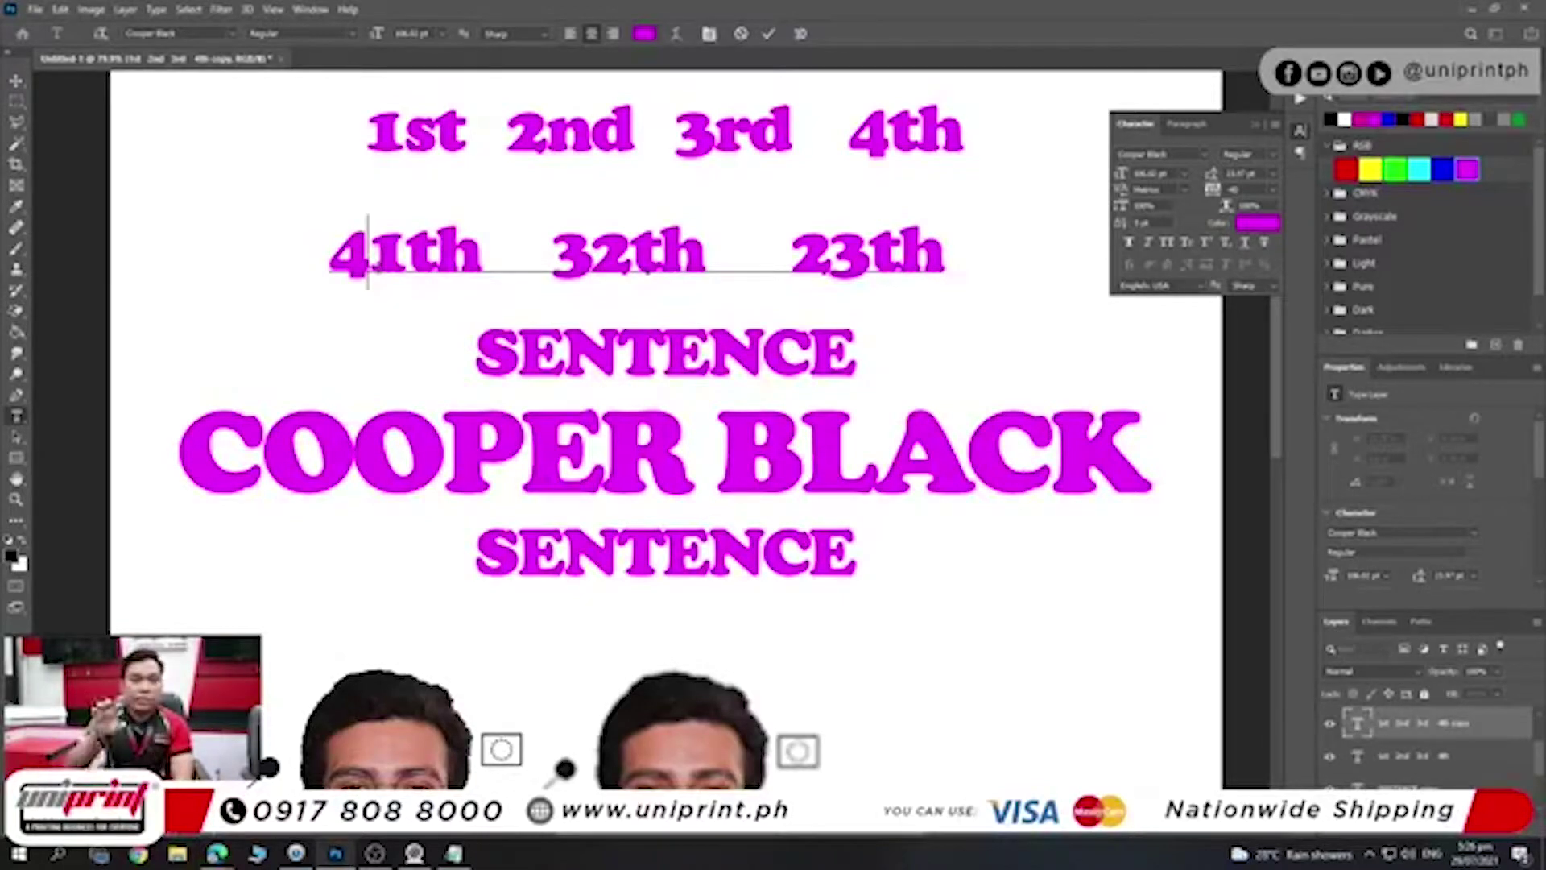
{"action": "key", "text": "ctrl+Return"}
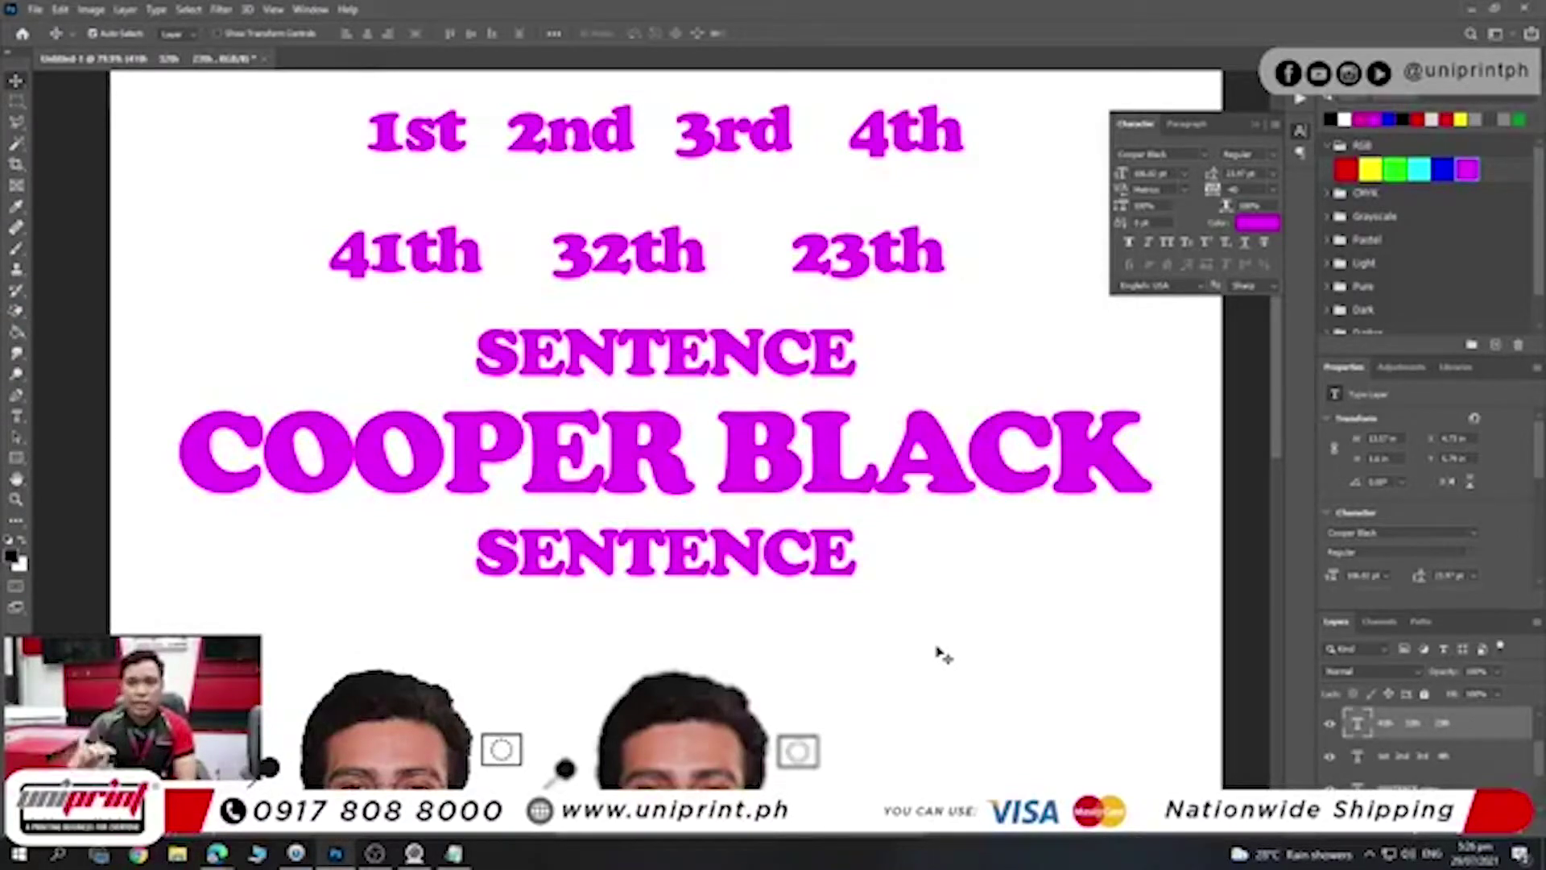
{"action": "left_click", "coordinate": [16, 413]}
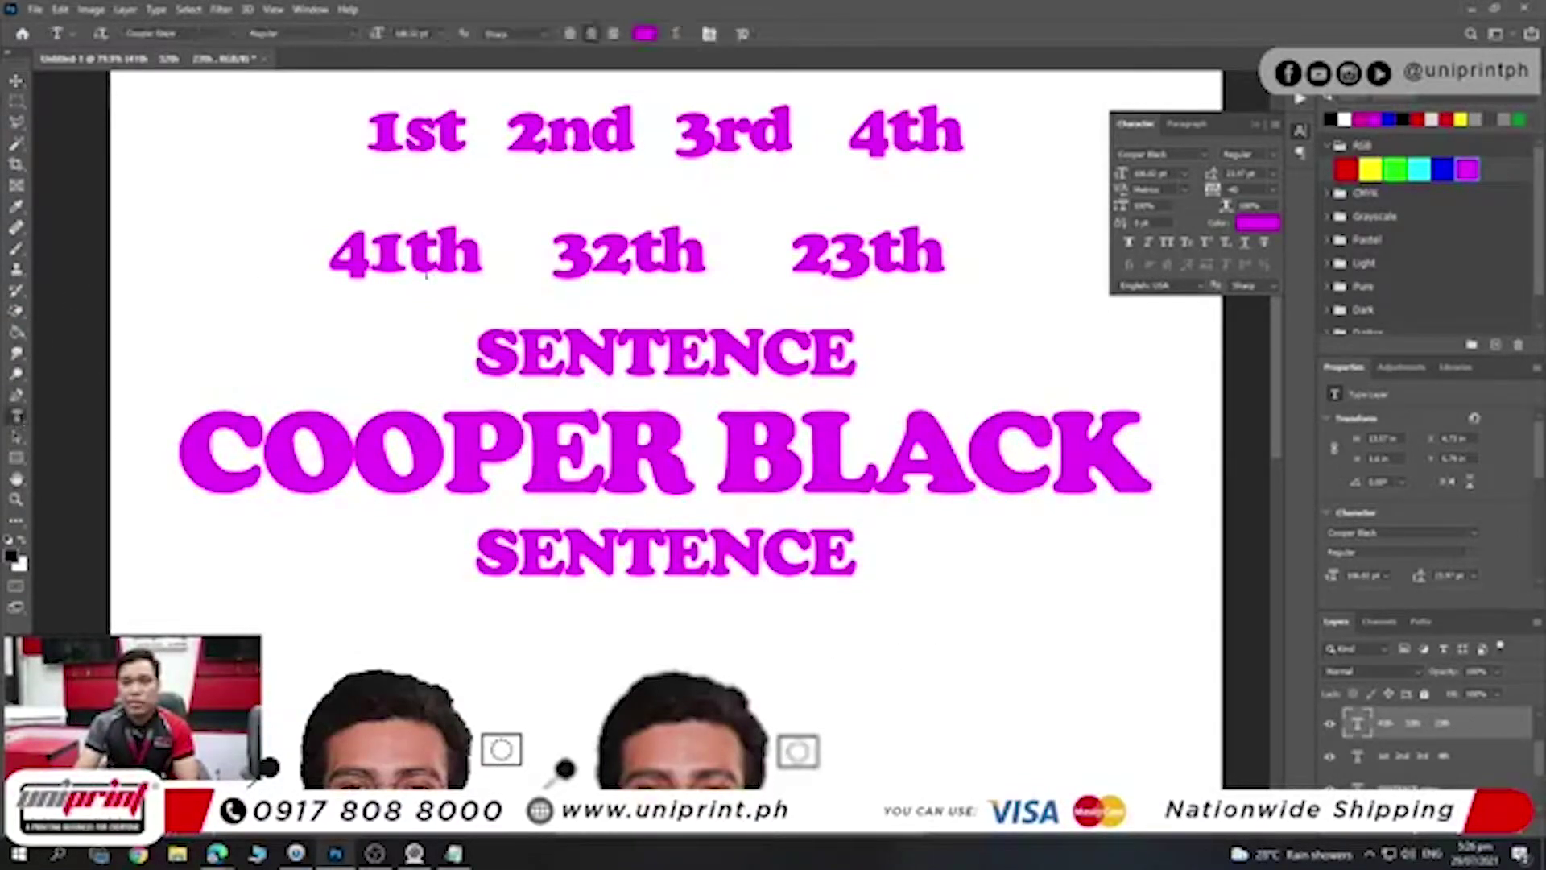
- Correct the second ordinal line's suffixes so it reads '41st 32nd 23rd'
{"action": "left_click_drag", "start_coordinate": [425, 254], "coordinate": [484, 254]}
{"action": "type", "text": "st"}
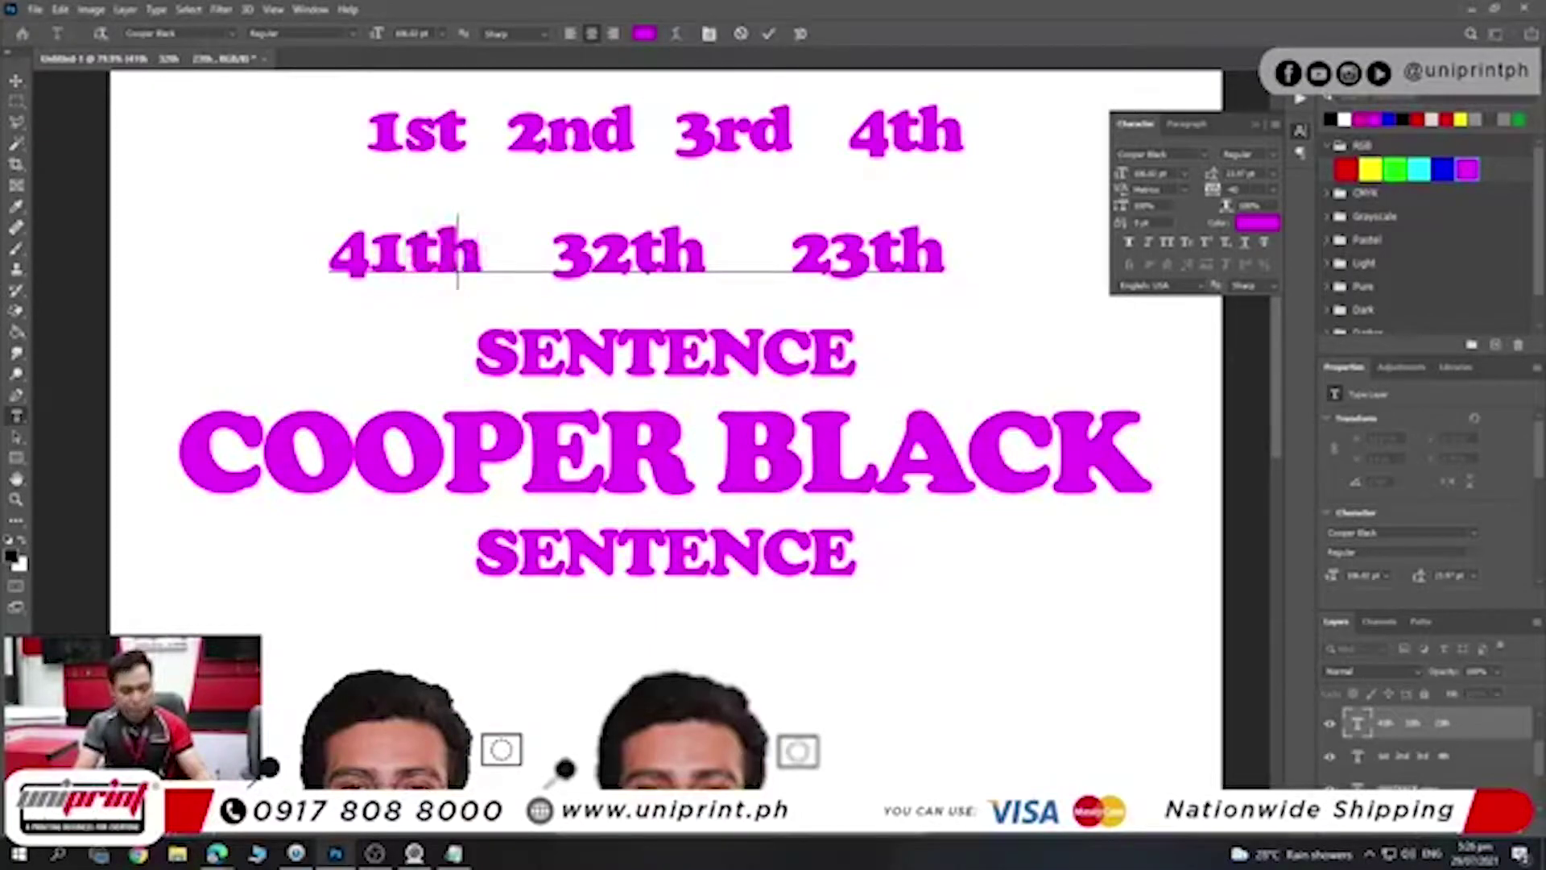
{"action": "left_click_drag", "start_coordinate": [625, 254], "coordinate": [700, 253]}
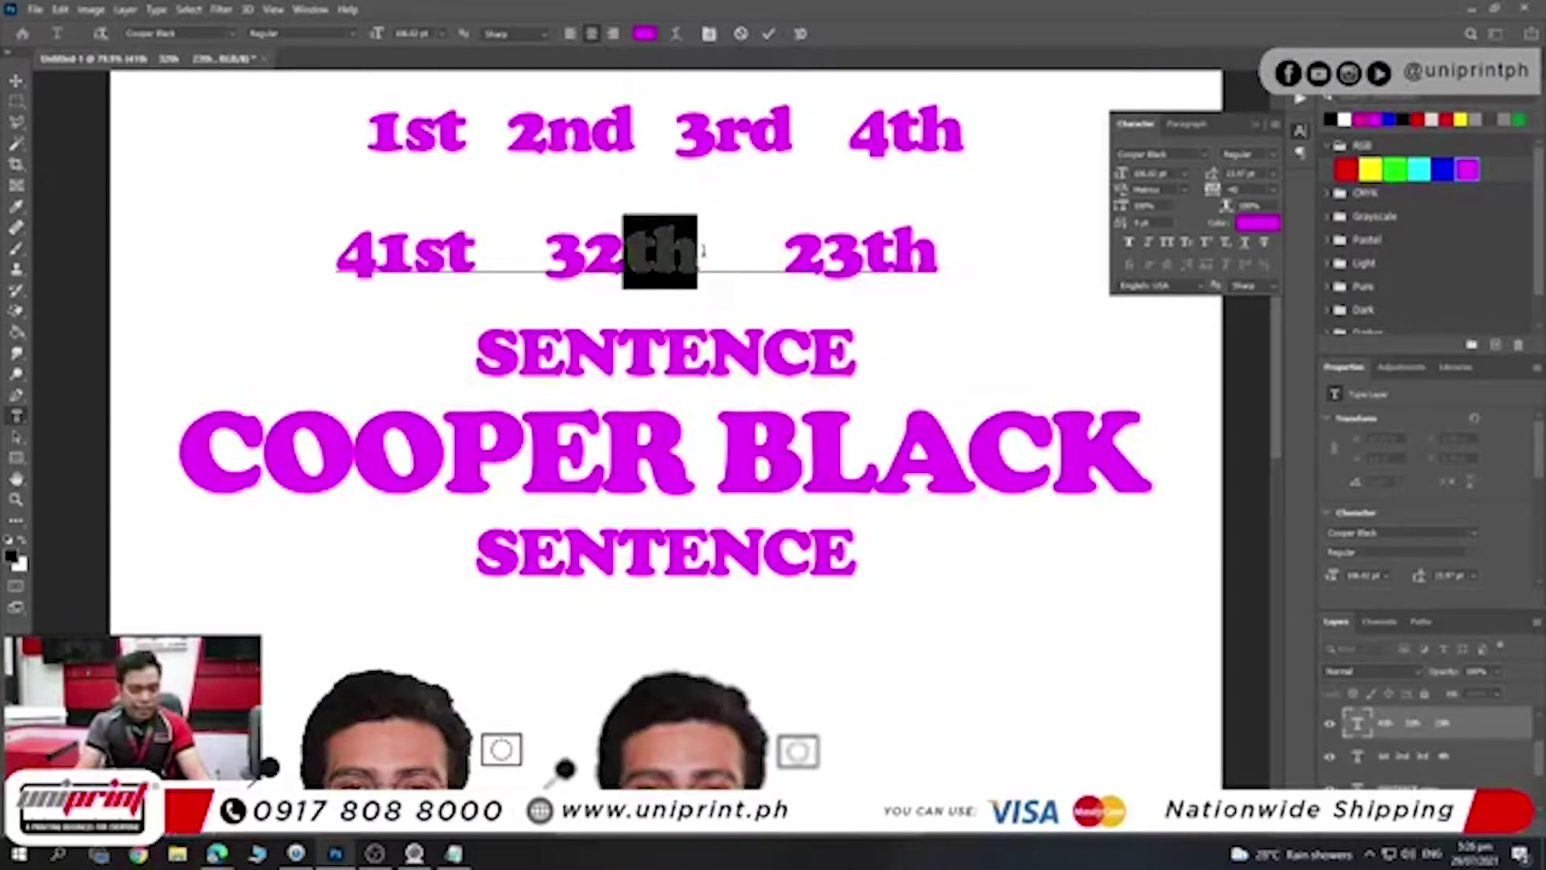
{"action": "type", "text": "nd"}
{"action": "left_click_drag", "start_coordinate": [868, 253], "coordinate": [957, 252]}
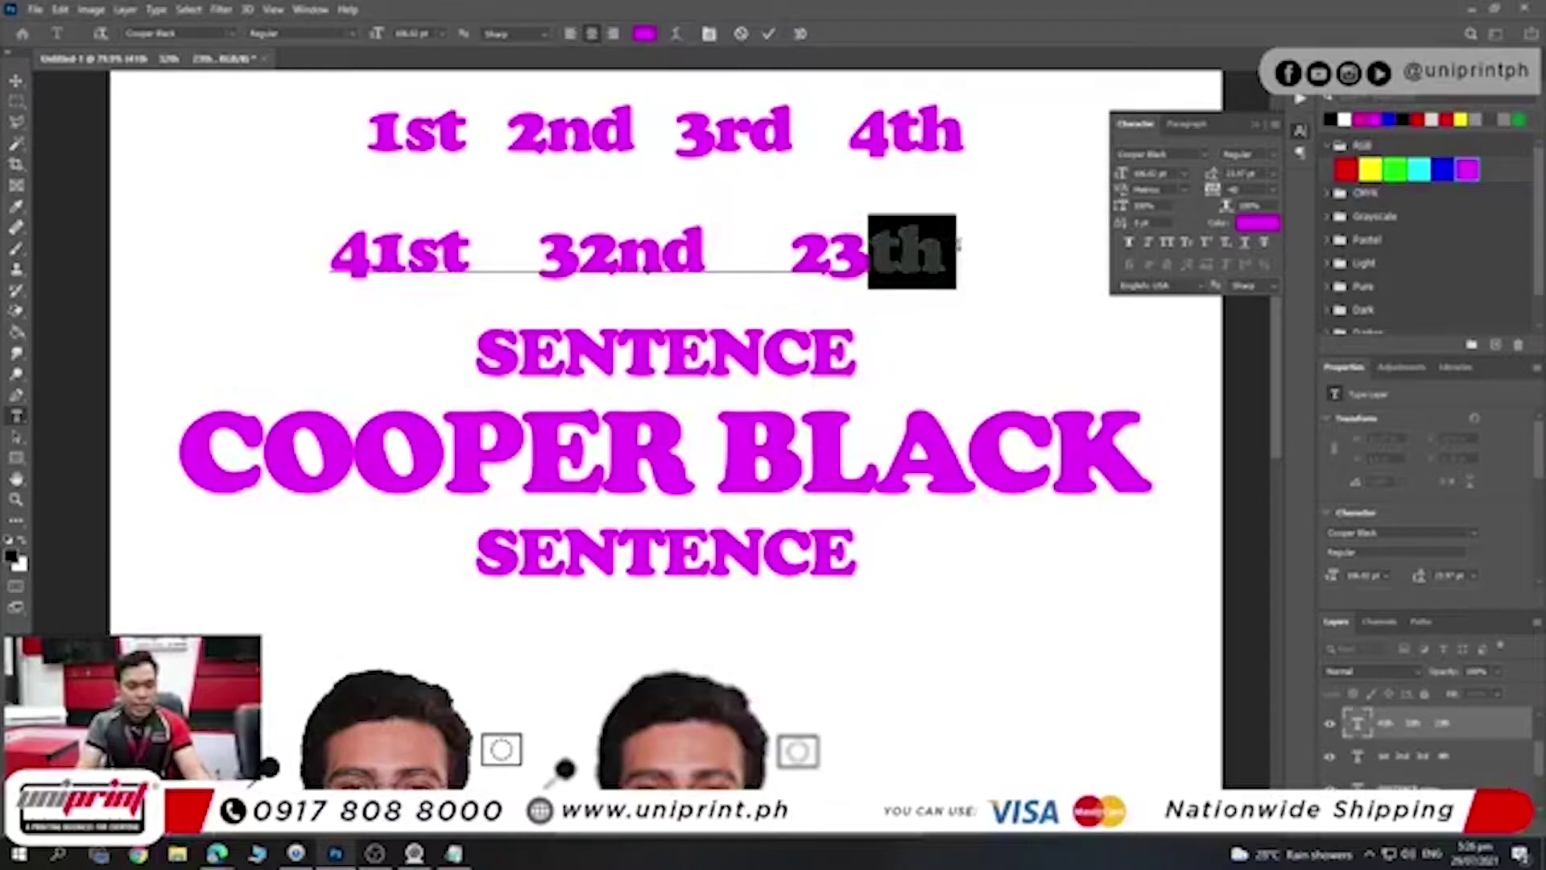
{"action": "type", "text": "rd"}
{"action": "key", "text": "ctrl+Return"}
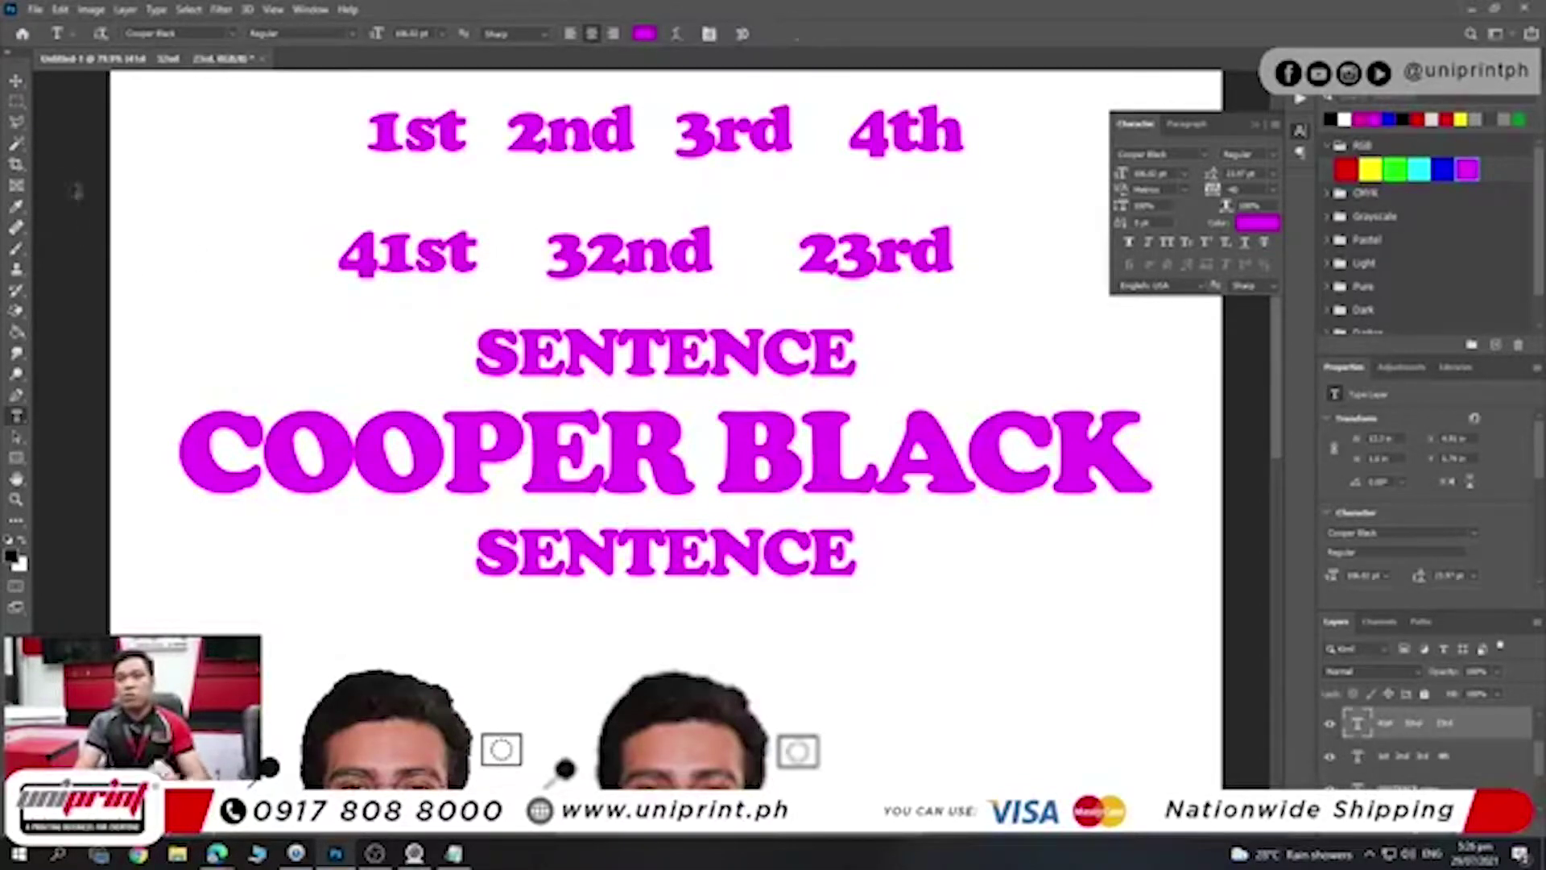
- Shift the ordinal line up and right, and duplicate the upper SENTENCE text slightly lower and right
{"action": "key", "text": "v"}
{"action": "left_click_drag", "start_coordinate": [571, 261], "coordinate": [585, 208]}
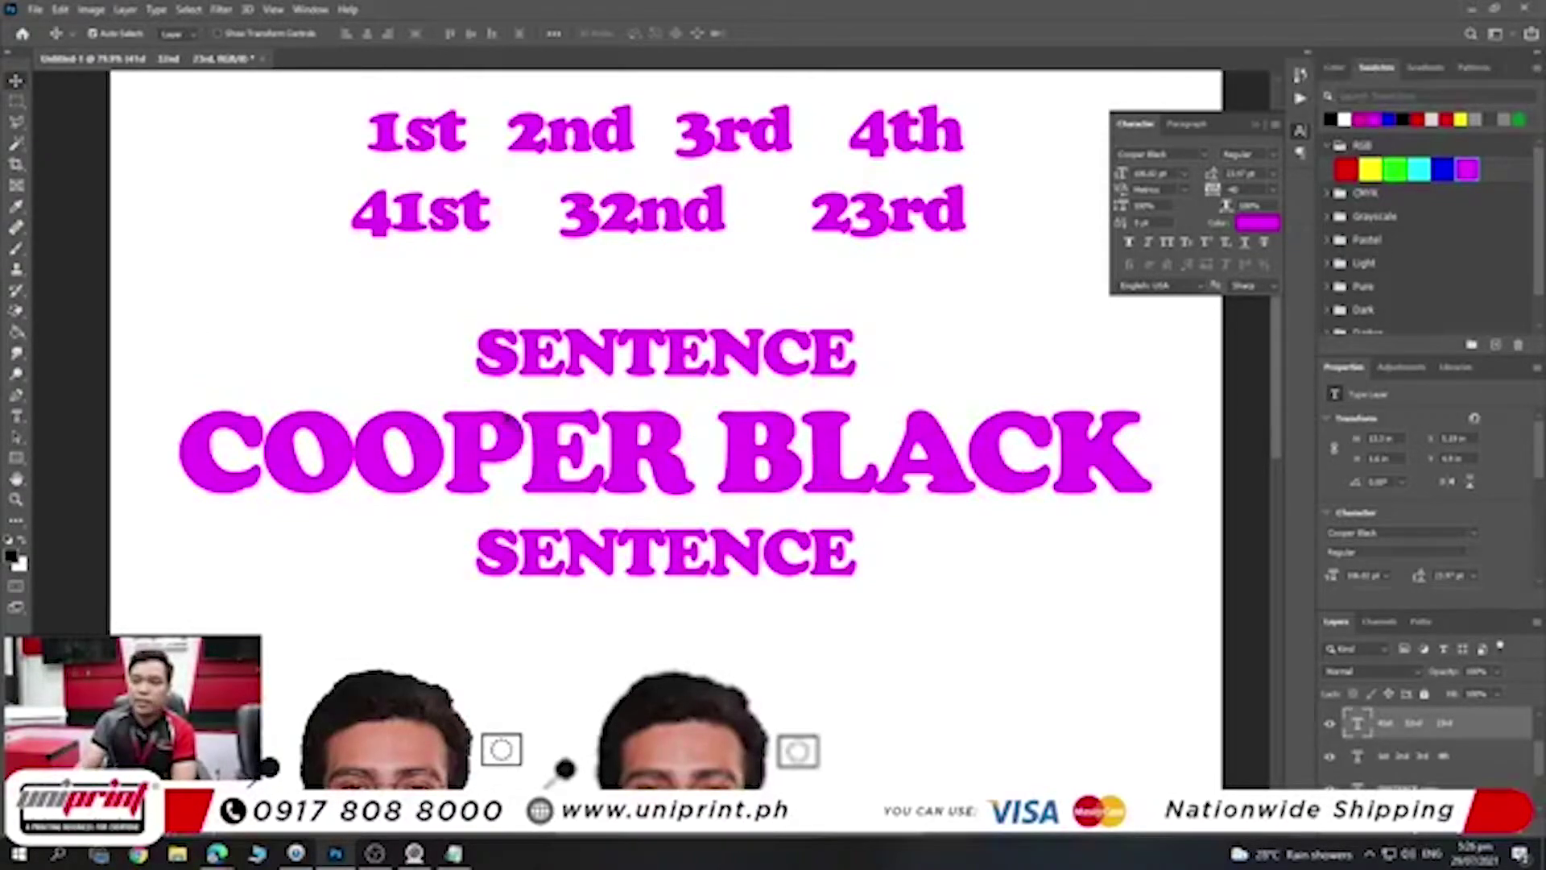
{"action": "left_click_drag", "start_coordinate": [635, 363], "coordinate": [645, 380]}
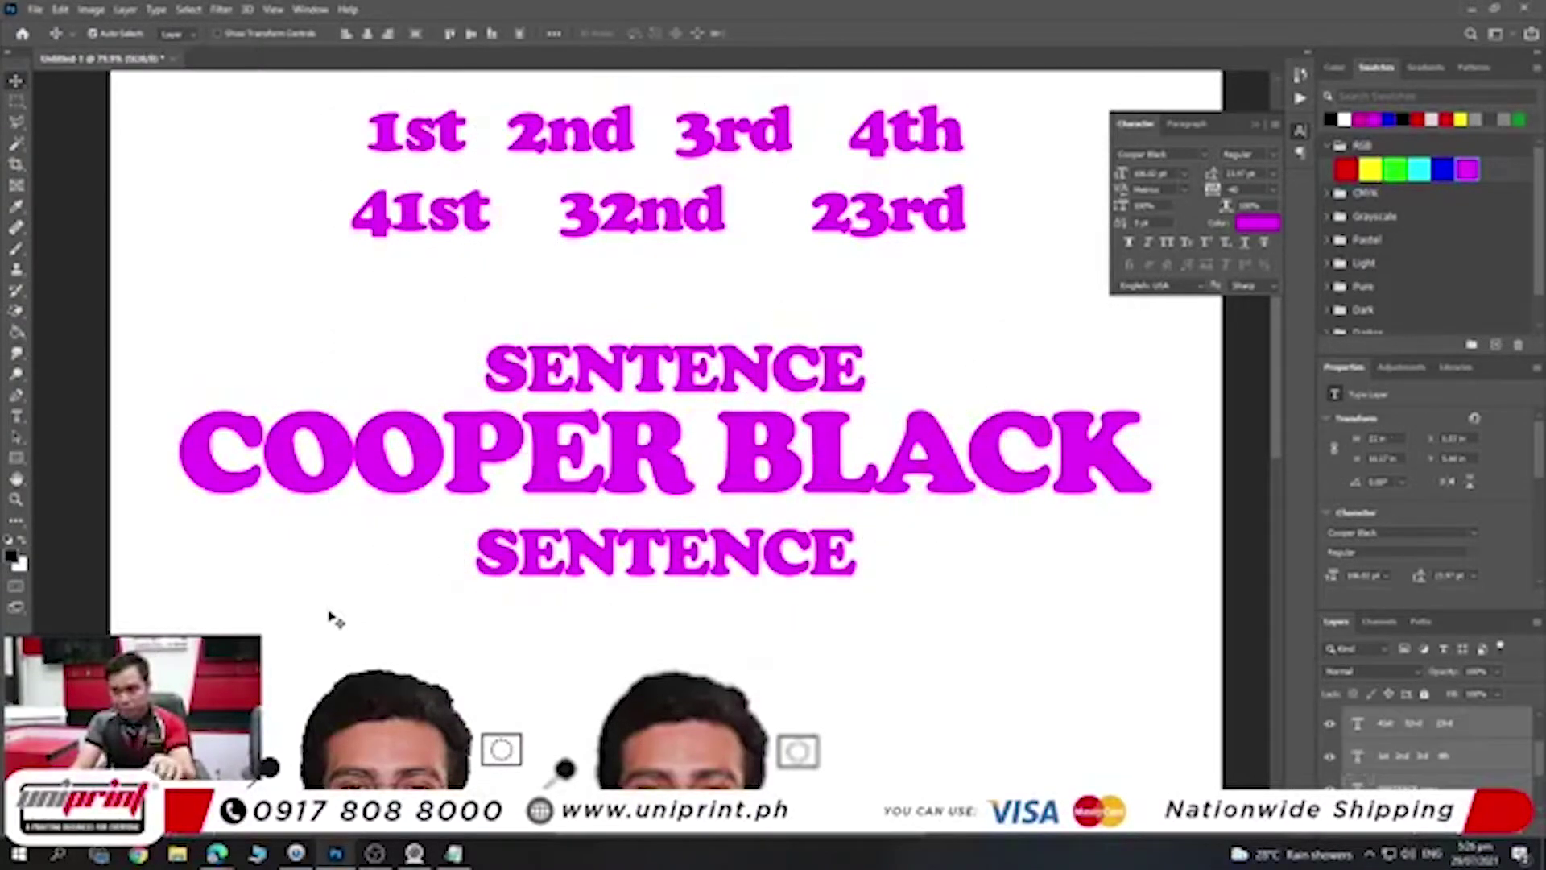
- Hide the magenta text layers, fit the document in the window, and move the portraits down
{"action": "key", "text": "Delete"}
{"action": "scroll", "coordinate": [745, 694], "scroll_direction": "down", "scroll_amount": 3}
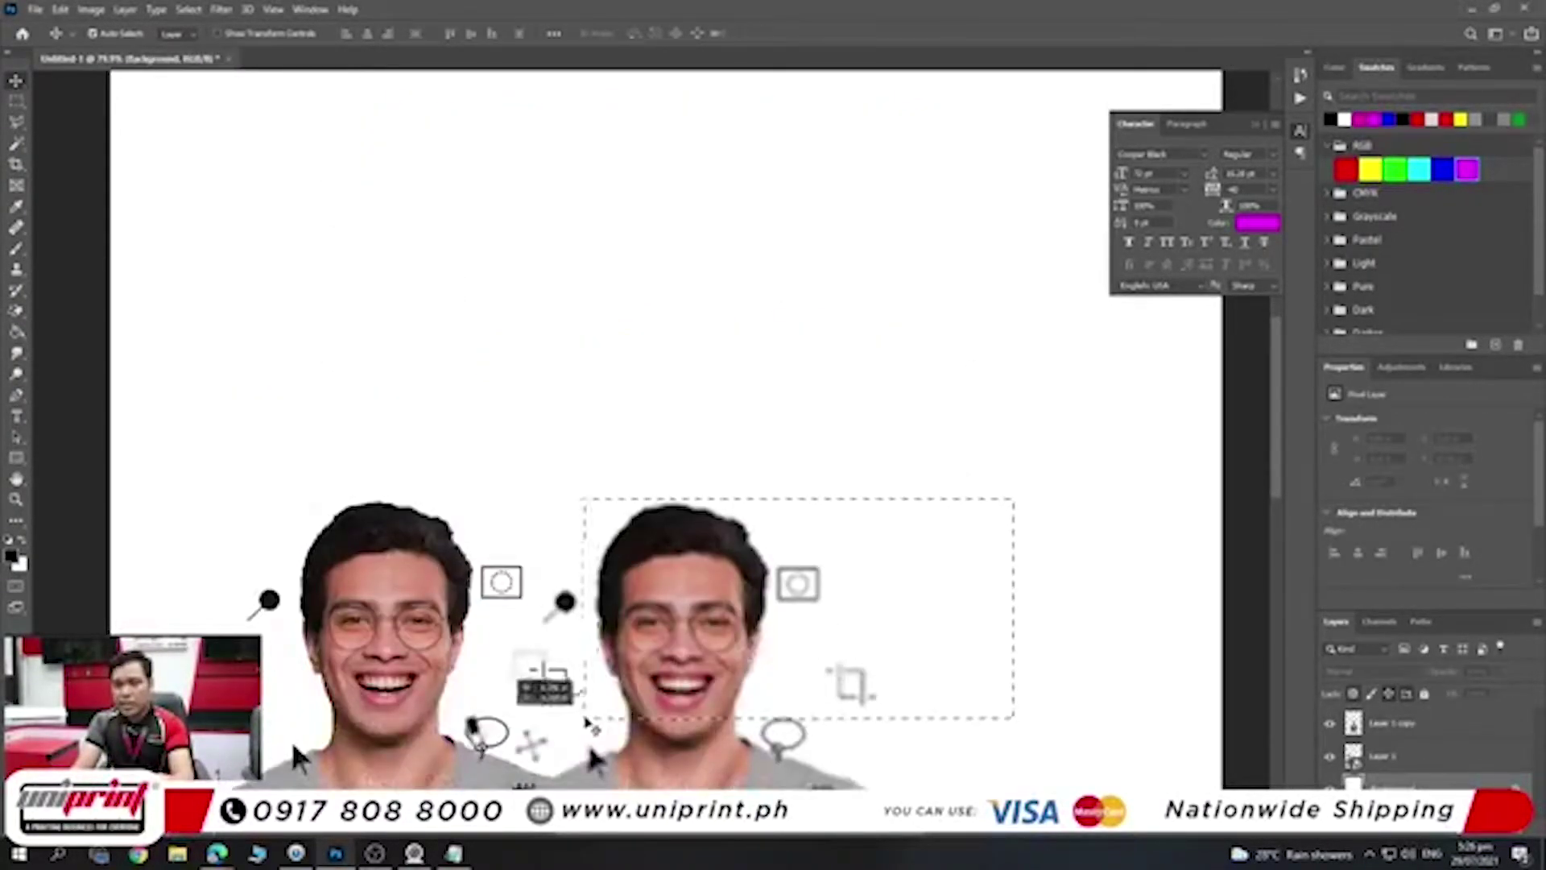
{"action": "key", "text": "ctrl+0"}
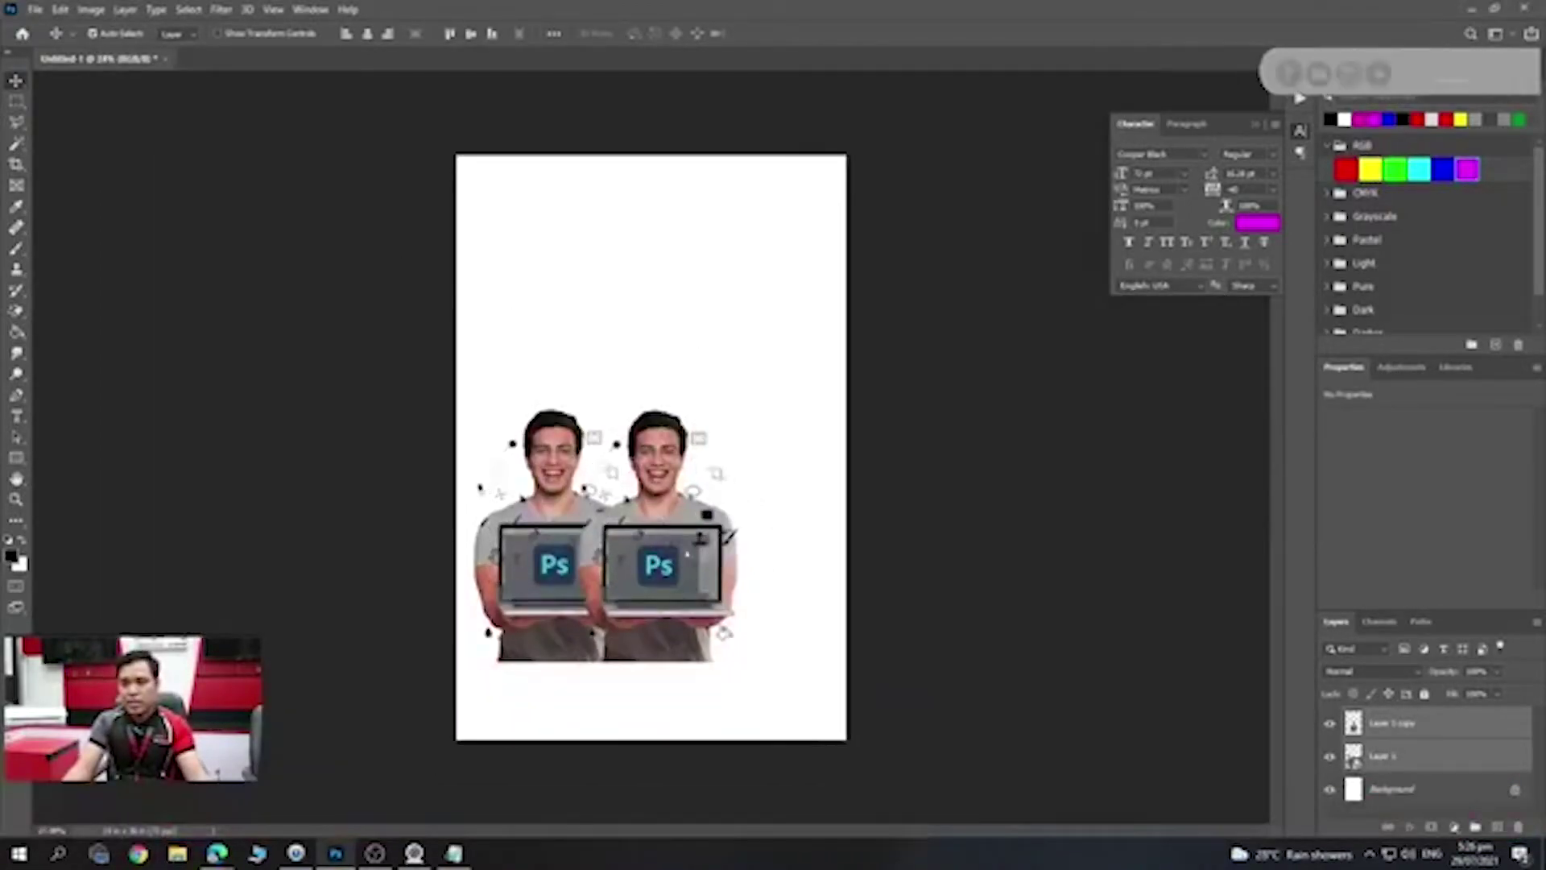
{"action": "left_click_drag", "start_coordinate": [493, 367], "coordinate": [493, 438]}
{"action": "scroll", "coordinate": [670, 302], "scroll_direction": "up", "scroll_amount": 3}
{"action": "scroll", "coordinate": [669, 303], "scroll_direction": "up", "scroll_amount": 1}
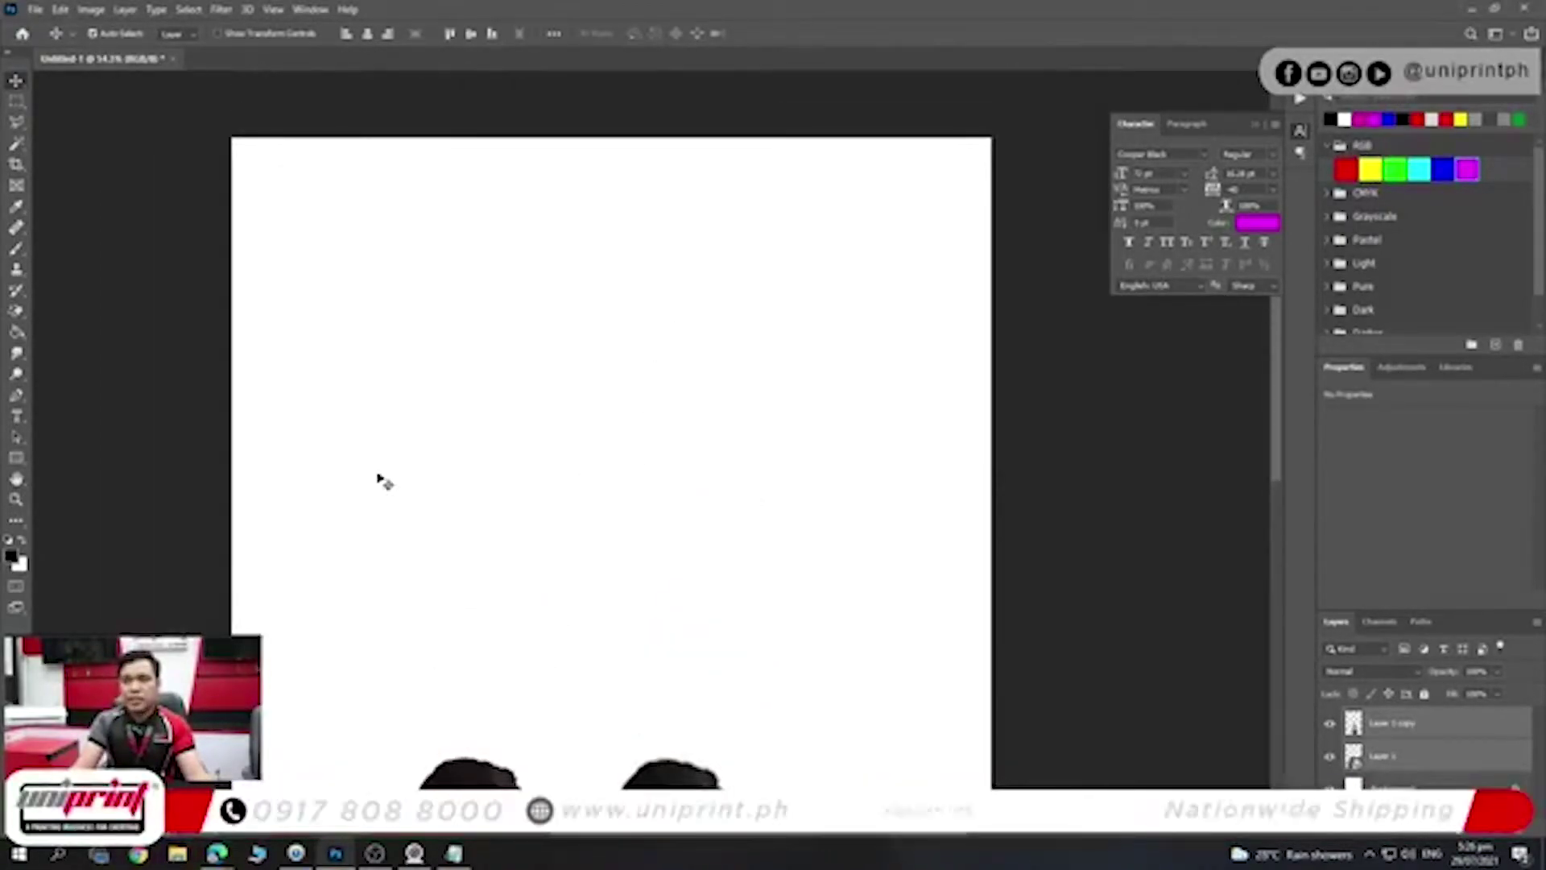
- Draw a large black circle near the top of the page and centre it
{"action": "right_click", "coordinate": [16, 457]}
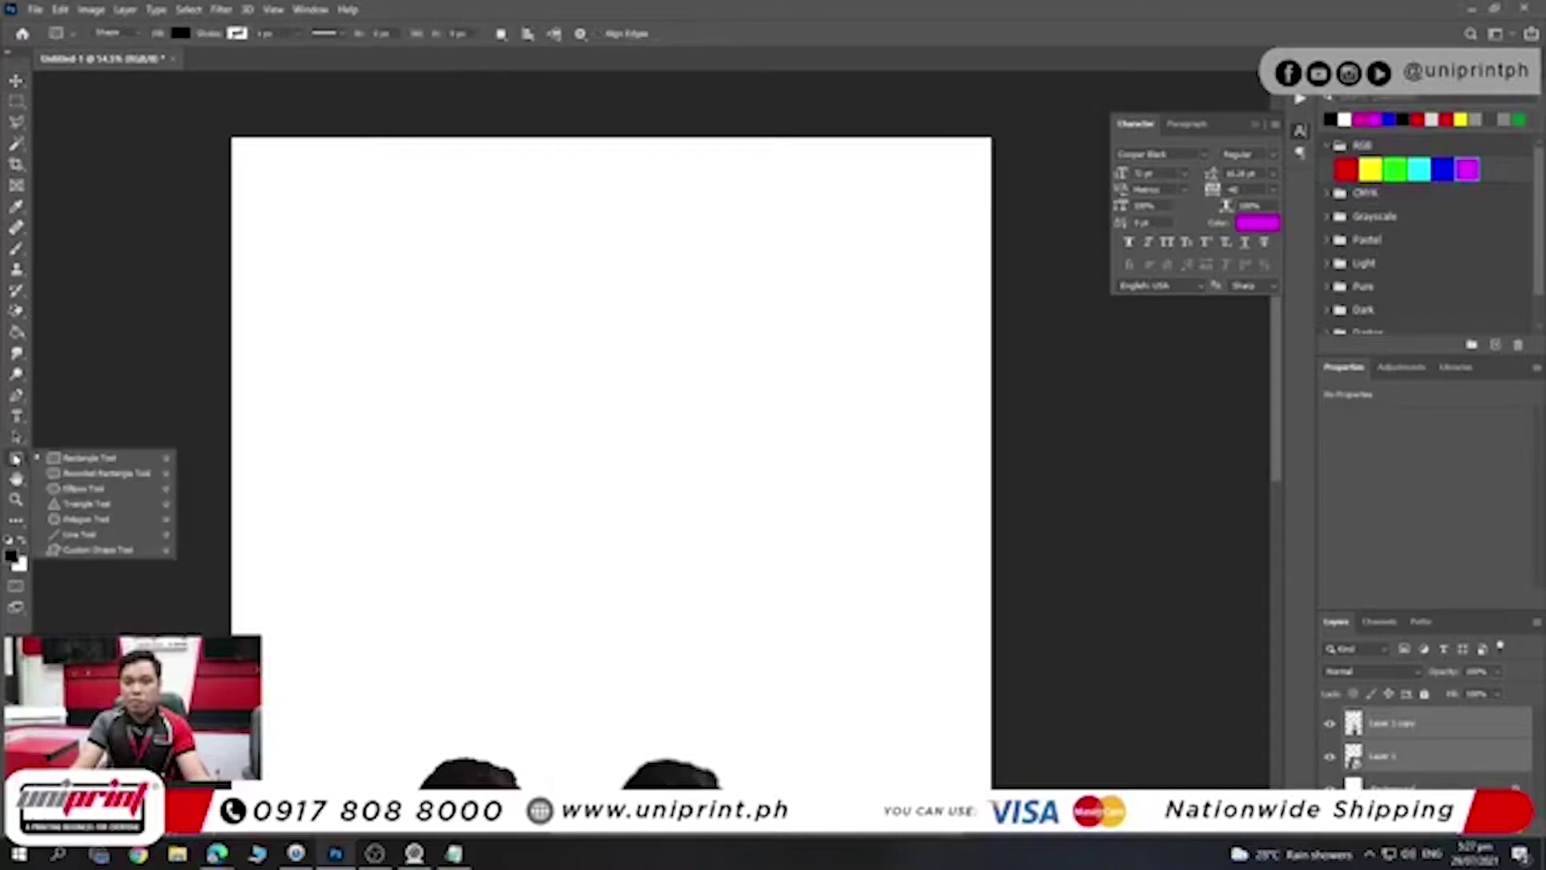
{"action": "left_click", "coordinate": [72, 479]}
{"action": "mouse_move", "coordinate": [342, 211]}
{"action": "left_mouse_down"}
{"action": "mouse_move", "coordinate": [818, 552]}
{"action": "mouse_move", "coordinate": [835, 699]}
{"action": "left_mouse_up"}
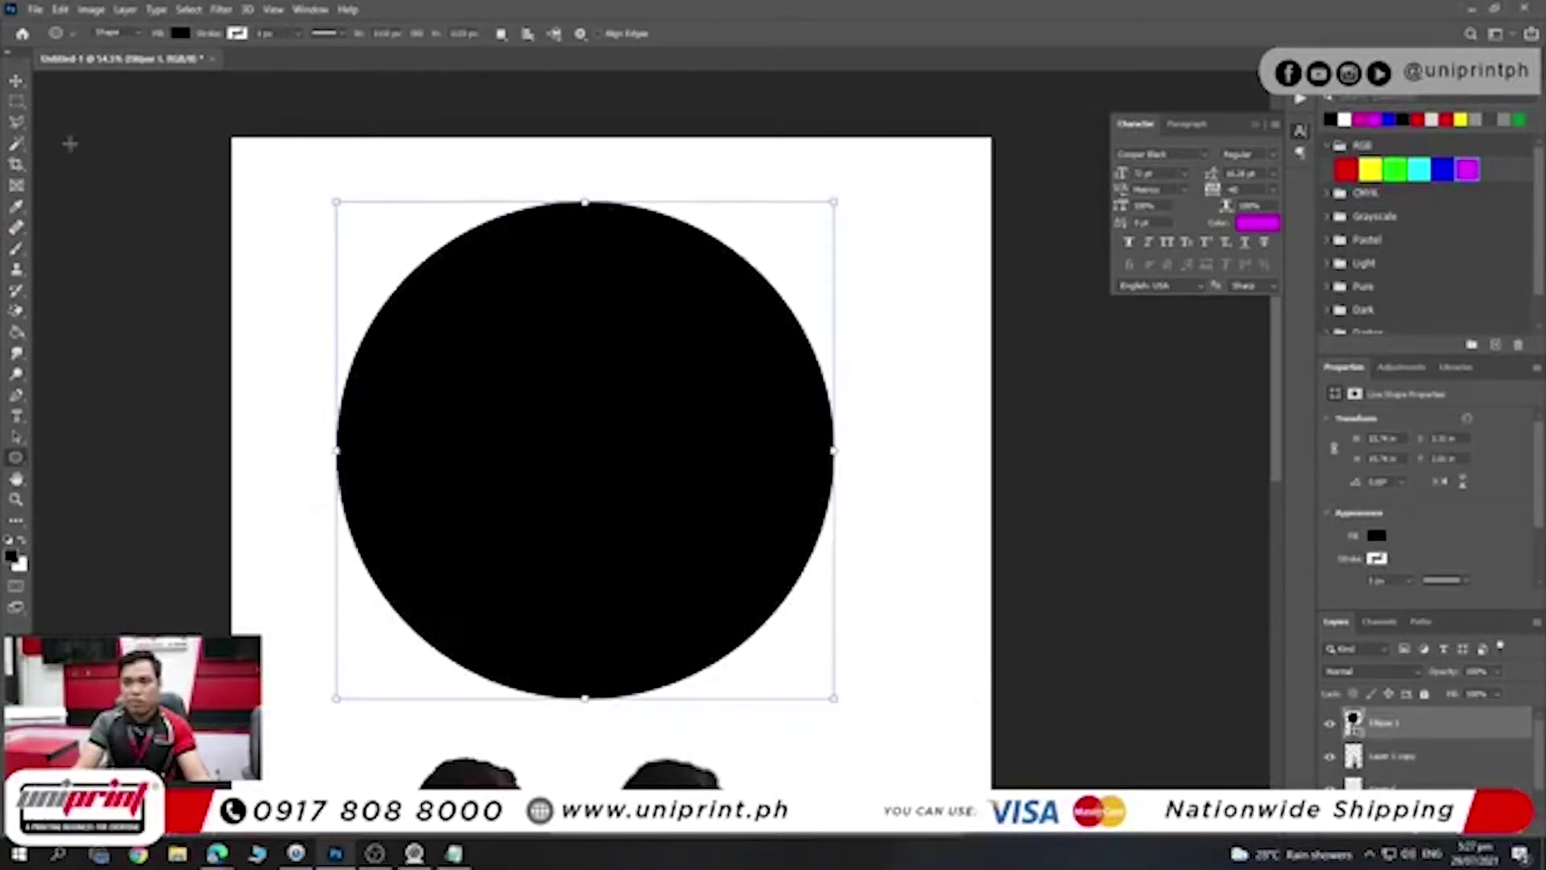
{"action": "left_click", "coordinate": [18, 82]}
{"action": "left_click_drag", "start_coordinate": [737, 366], "coordinate": [780, 374]}
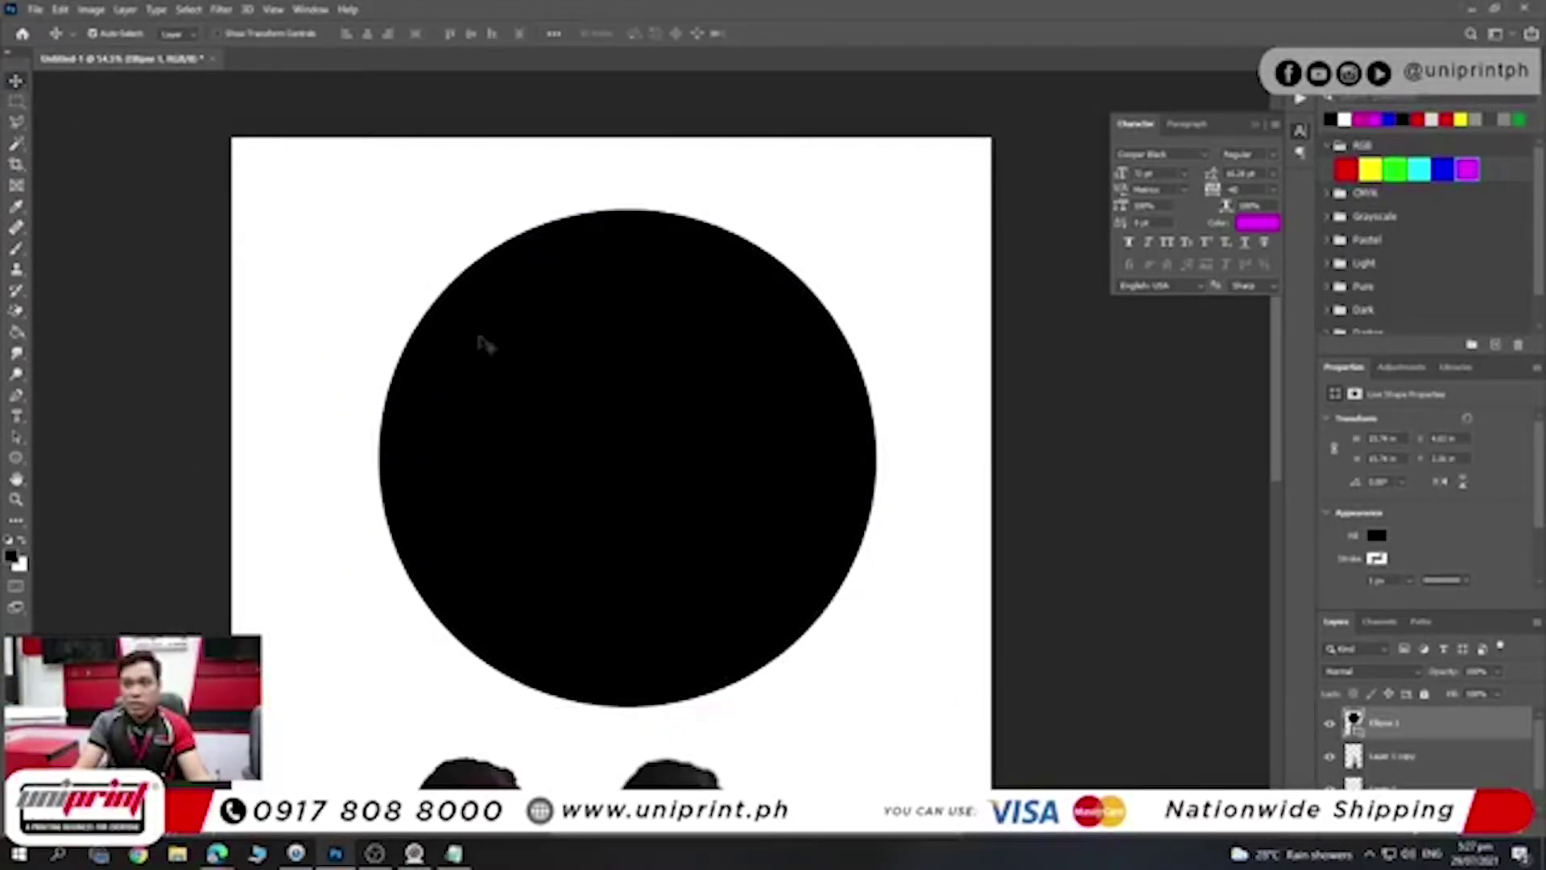
- Add white 'Lorem Ipsum' text, enlarge it, and centre it near the circle's top
{"action": "left_click", "coordinate": [16, 415]}
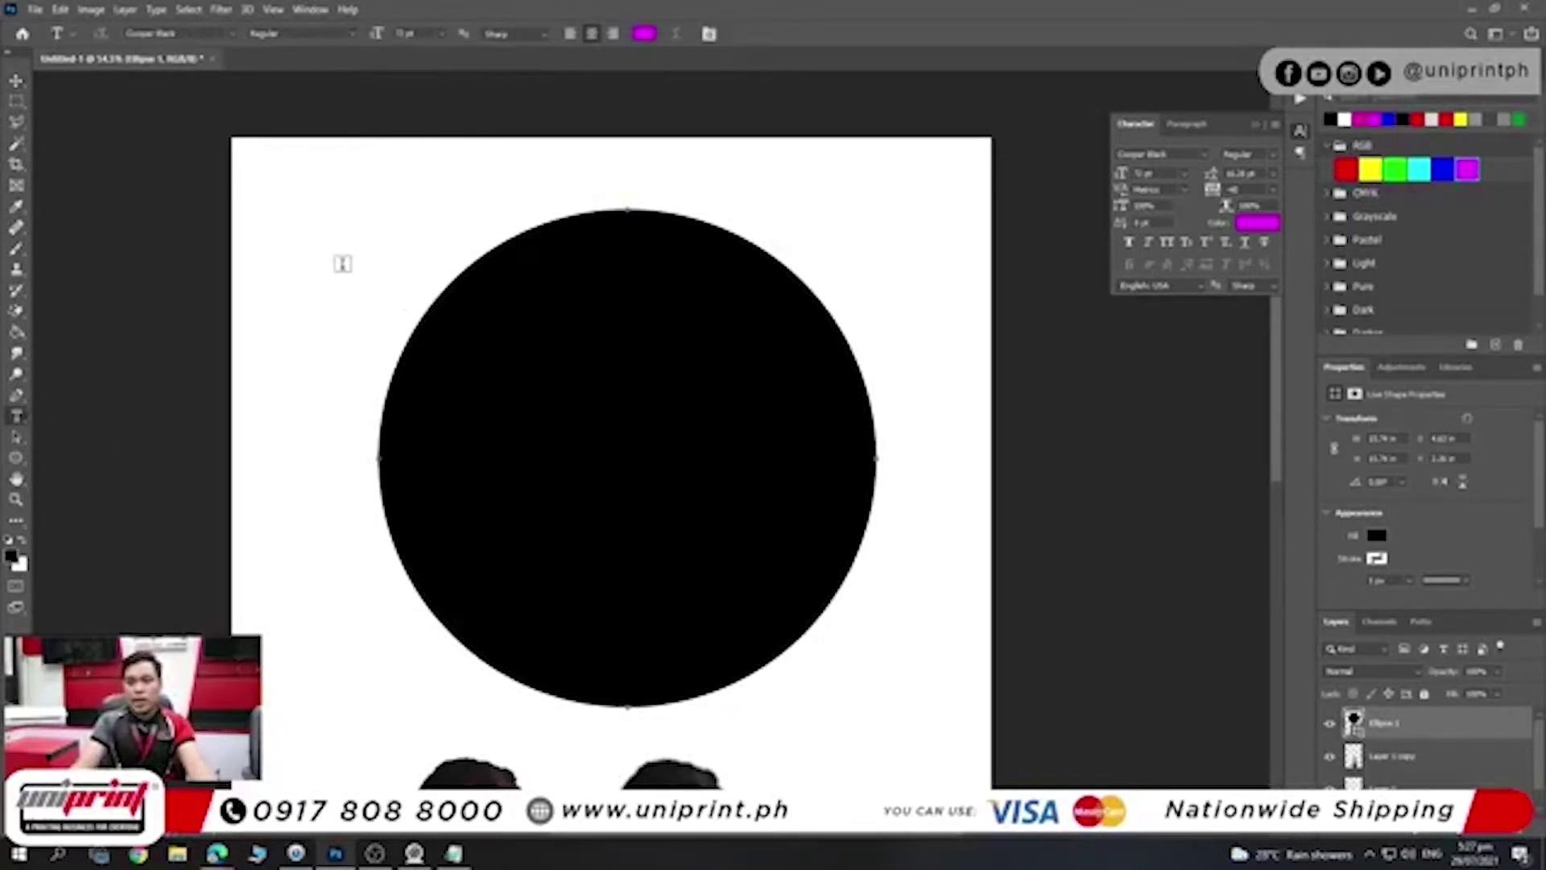
{"action": "left_click", "coordinate": [342, 263]}
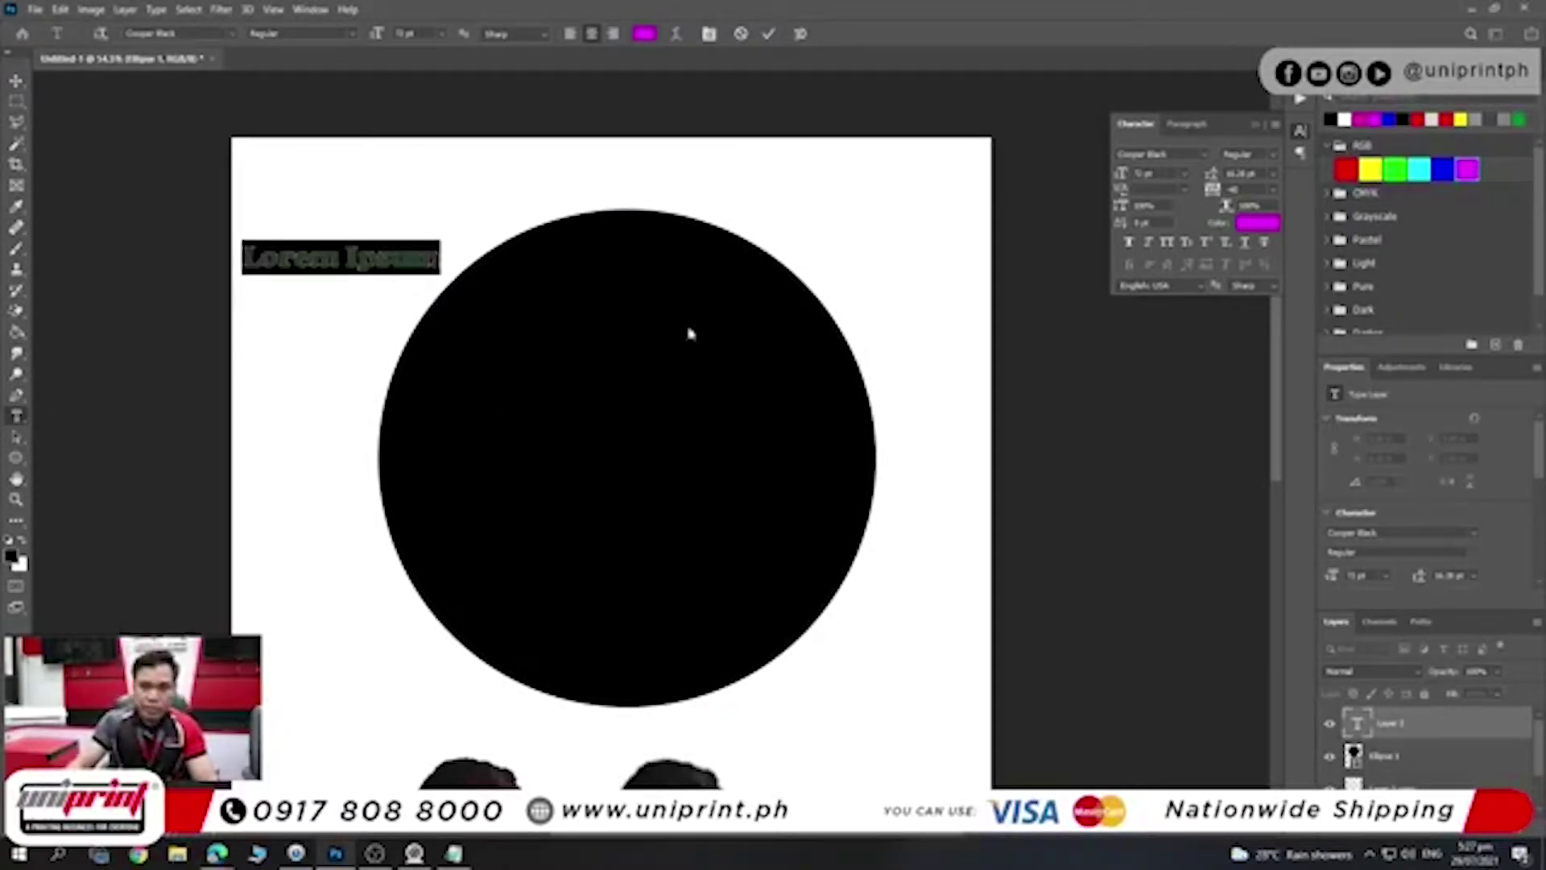
{"action": "key", "text": "alt+BackSpace"}
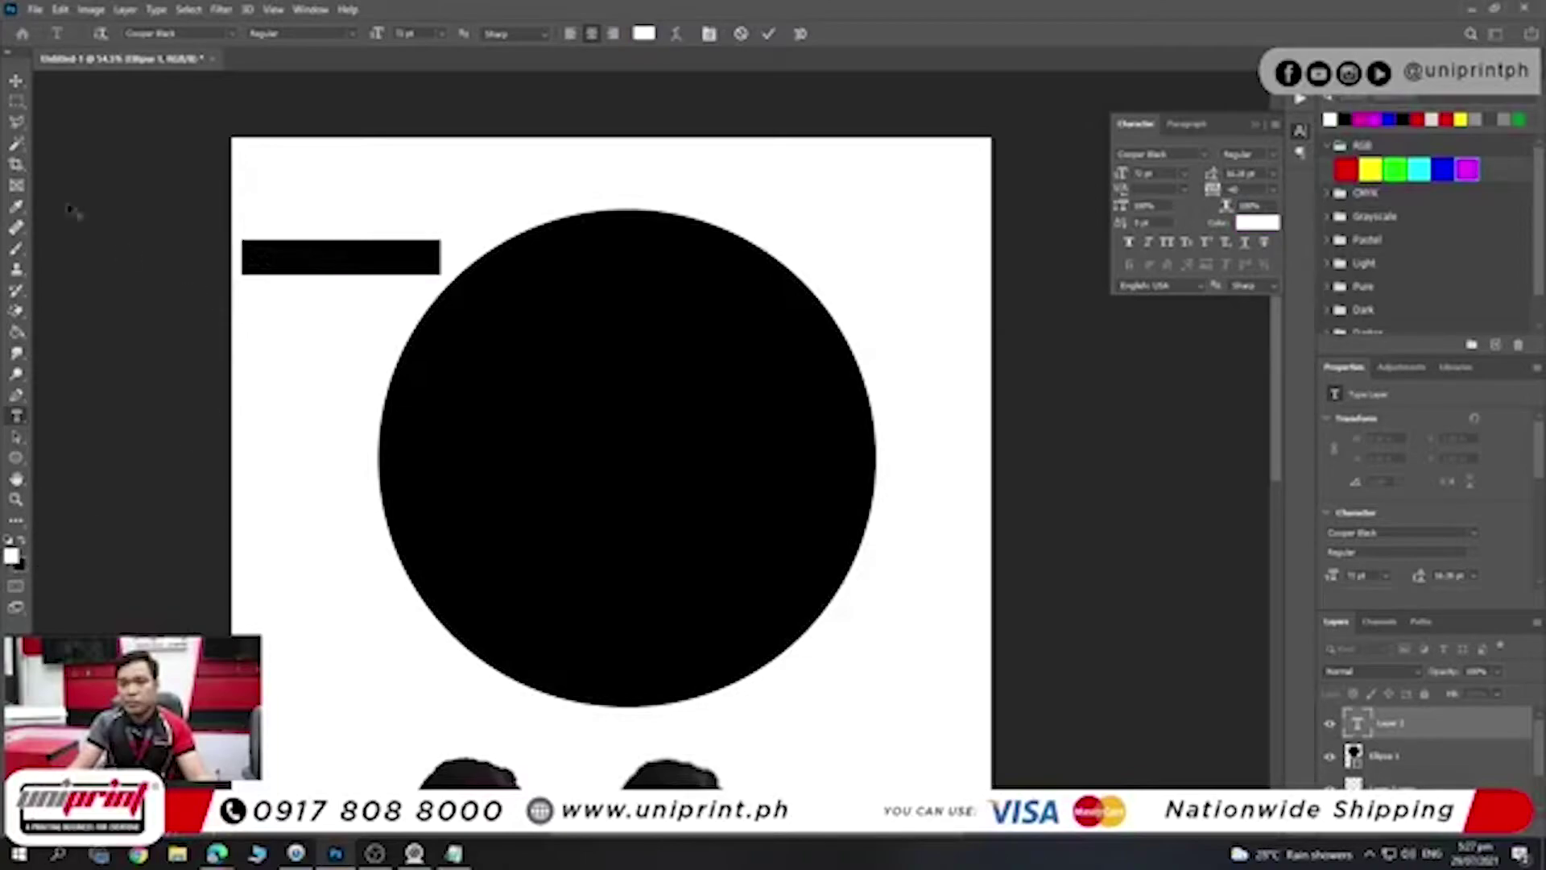
{"action": "key", "text": "ctrl+Return"}
{"action": "mouse_move", "coordinate": [379, 258]}
{"action": "left_mouse_down"}
{"action": "mouse_move", "coordinate": [750, 387]}
{"action": "mouse_move", "coordinate": [673, 406]}
{"action": "mouse_move", "coordinate": [778, 360]}
{"action": "left_mouse_up"}
{"action": "key", "text": "ctrl+t"}
{"action": "left_click_drag", "start_coordinate": [715, 410], "coordinate": [711, 364]}
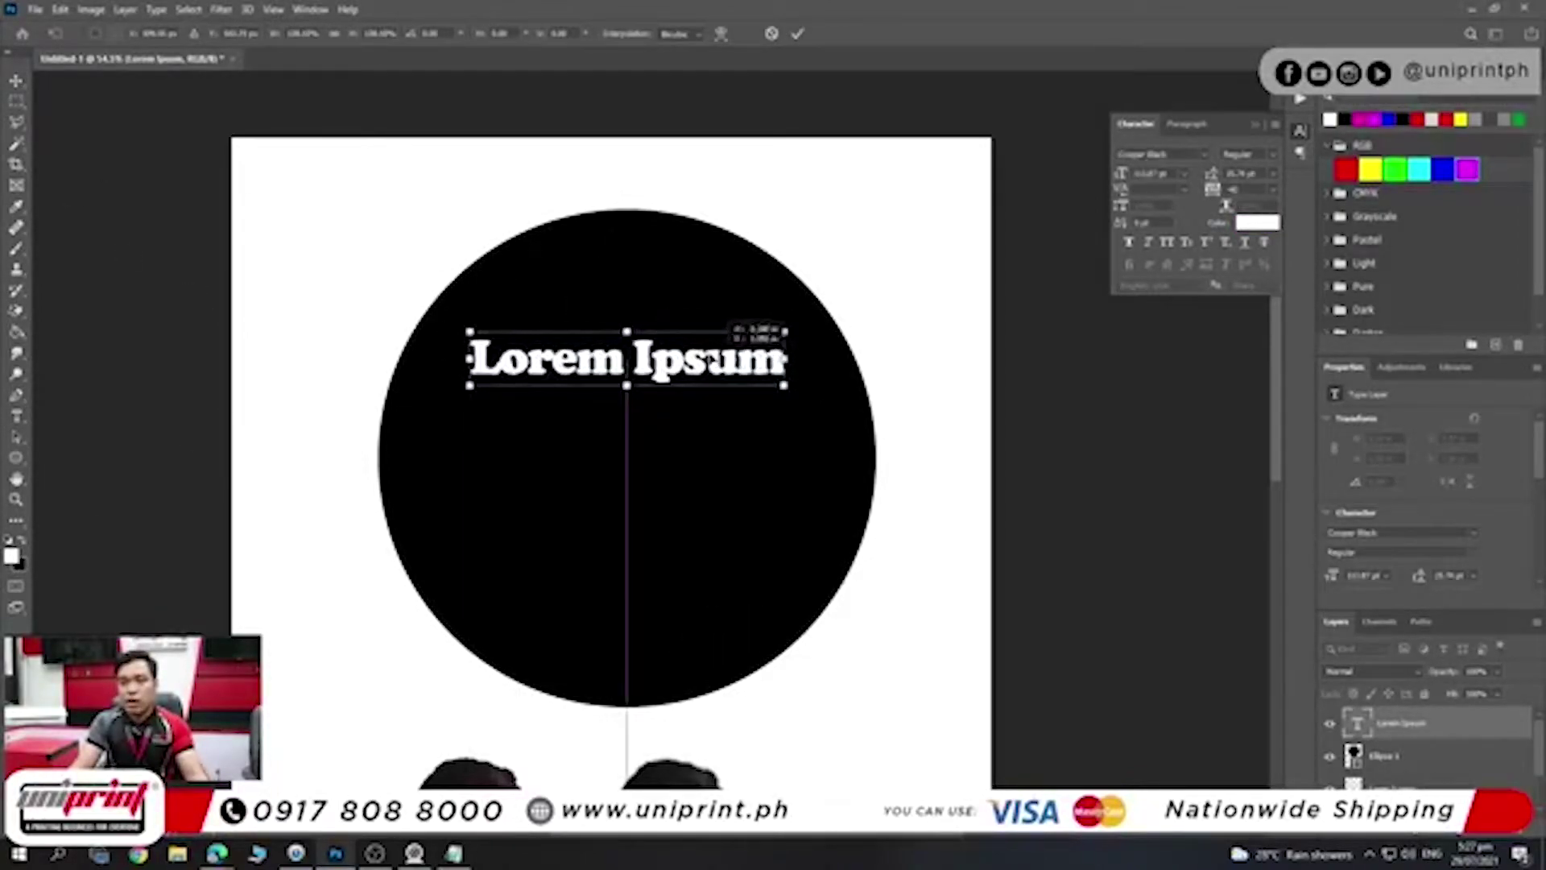
{"action": "key", "text": "Return"}
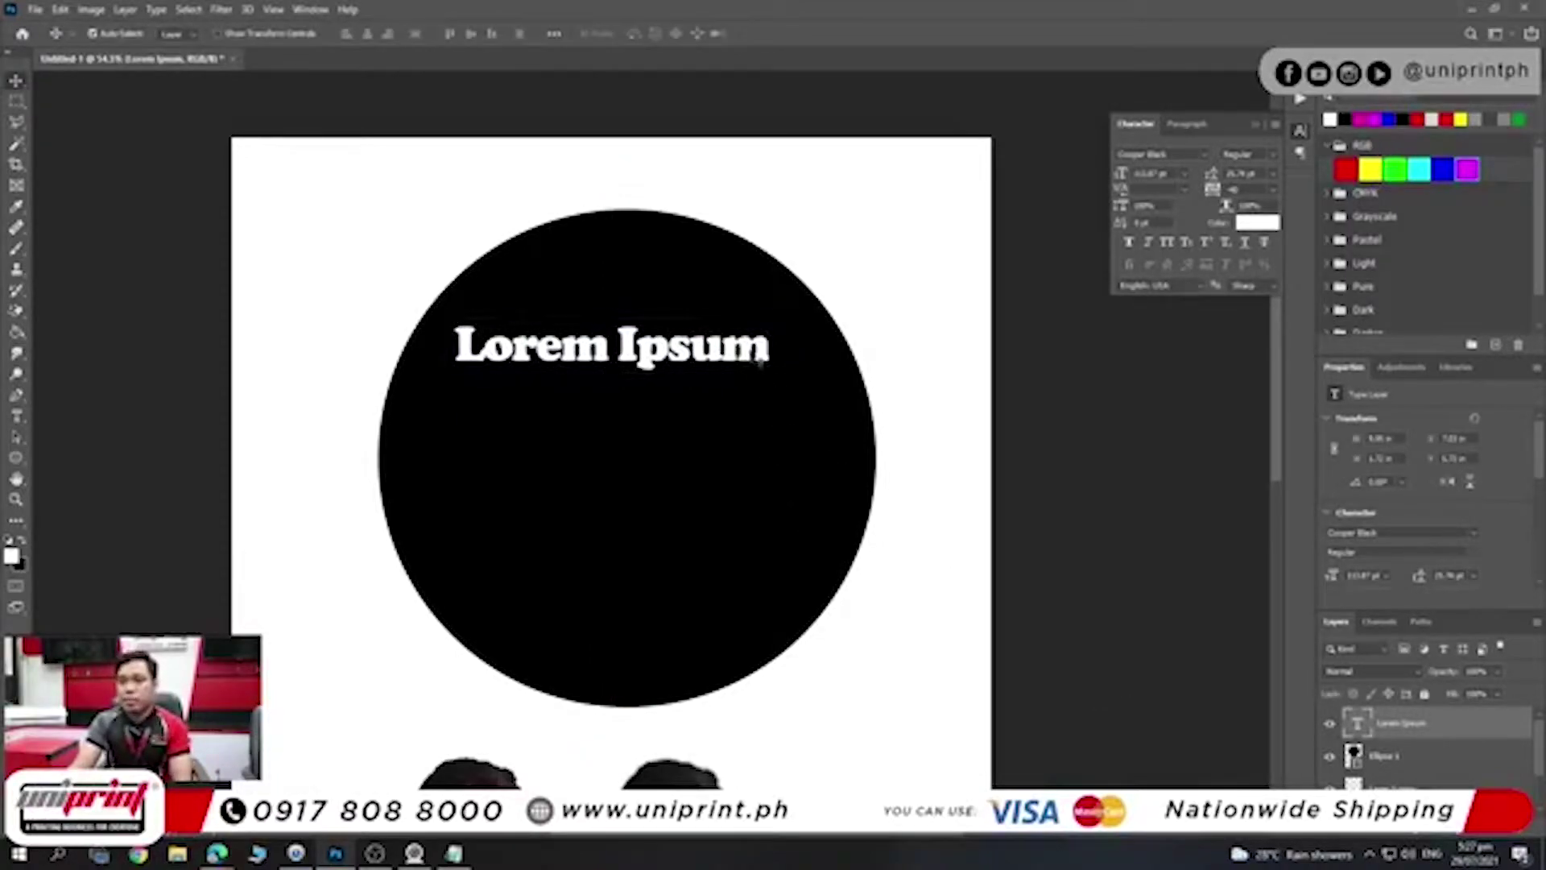
{"action": "left_click_drag", "start_coordinate": [766, 385], "coordinate": [781, 384]}
{"action": "double_click", "coordinate": [773, 348]}
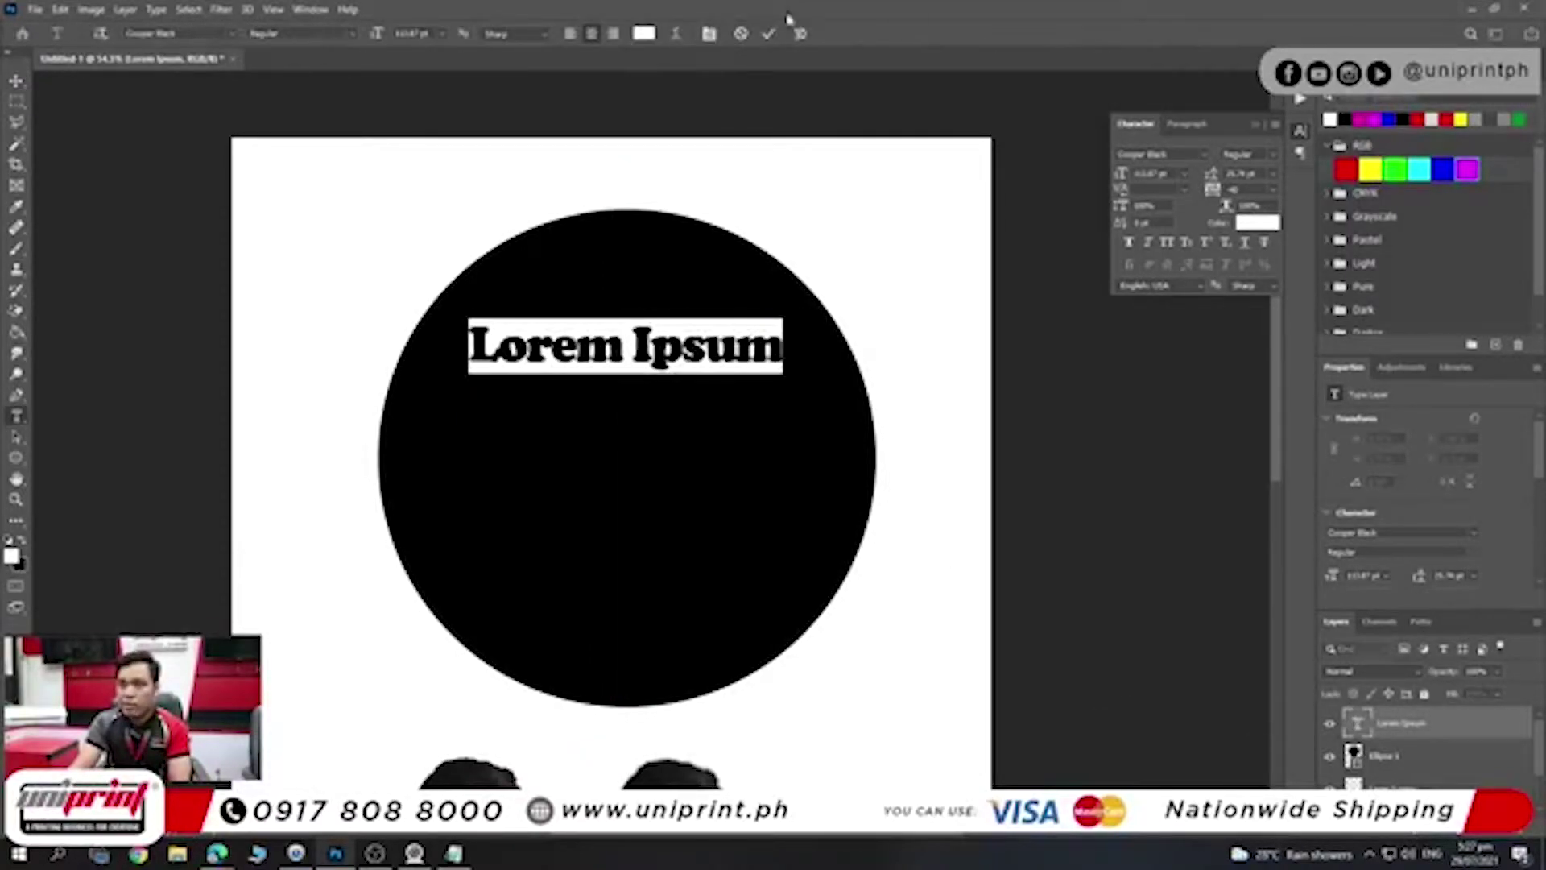
- Warp the Lorem Ipsum text with the Arc style and increased bend
{"action": "left_click", "coordinate": [678, 35]}
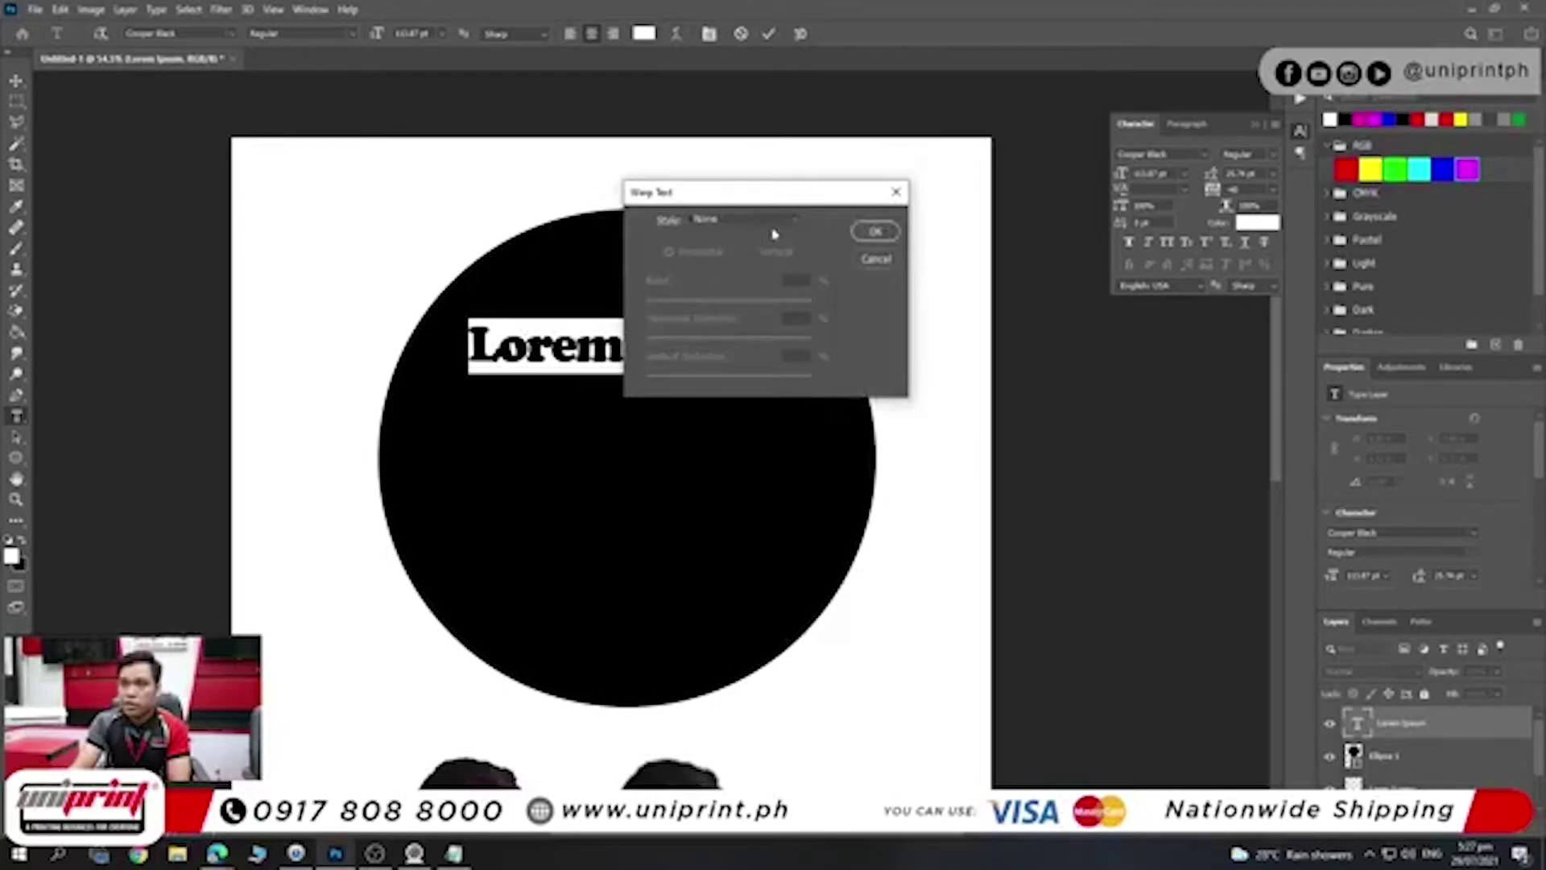
{"action": "left_click", "coordinate": [769, 219]}
{"action": "left_click", "coordinate": [749, 248]}
{"action": "left_click_drag", "start_coordinate": [770, 302], "coordinate": [809, 302]}
{"action": "left_click", "coordinate": [876, 232]}
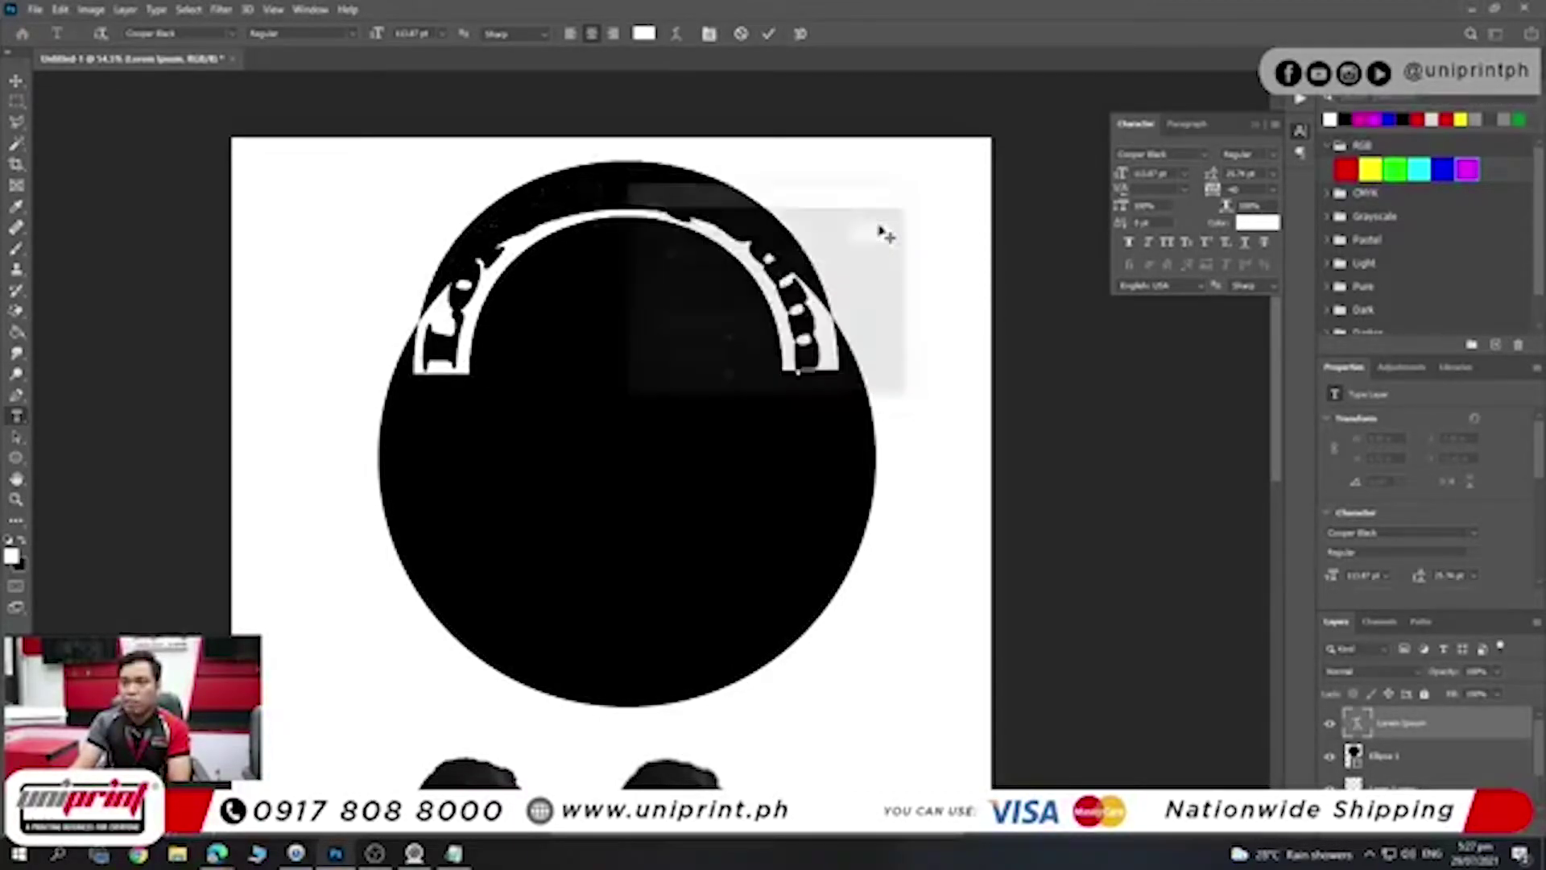
- Resize and position the arced text inside the circle, then delete it
{"action": "key", "text": "ctrl+t"}
{"action": "mouse_move", "coordinate": [808, 221]}
{"action": "left_mouse_down"}
{"action": "mouse_move", "coordinate": [808, 352]}
{"action": "mouse_move", "coordinate": [793, 328]}
{"action": "left_mouse_up"}
{"action": "left_click_drag", "start_coordinate": [838, 195], "coordinate": [867, 137]}
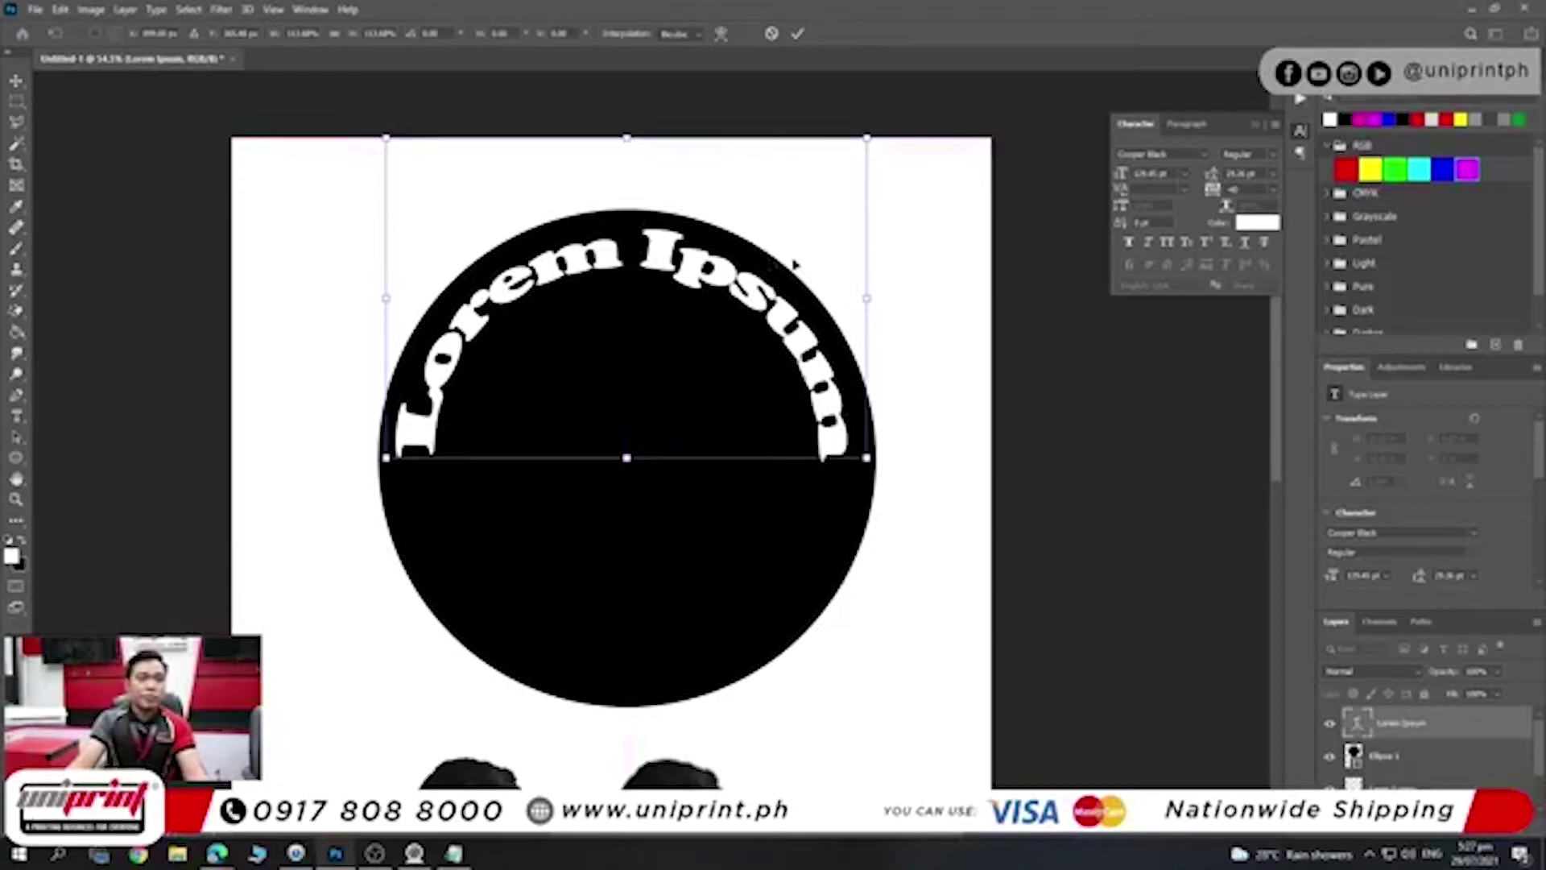
{"action": "left_click_drag", "start_coordinate": [866, 137], "coordinate": [822, 190]}
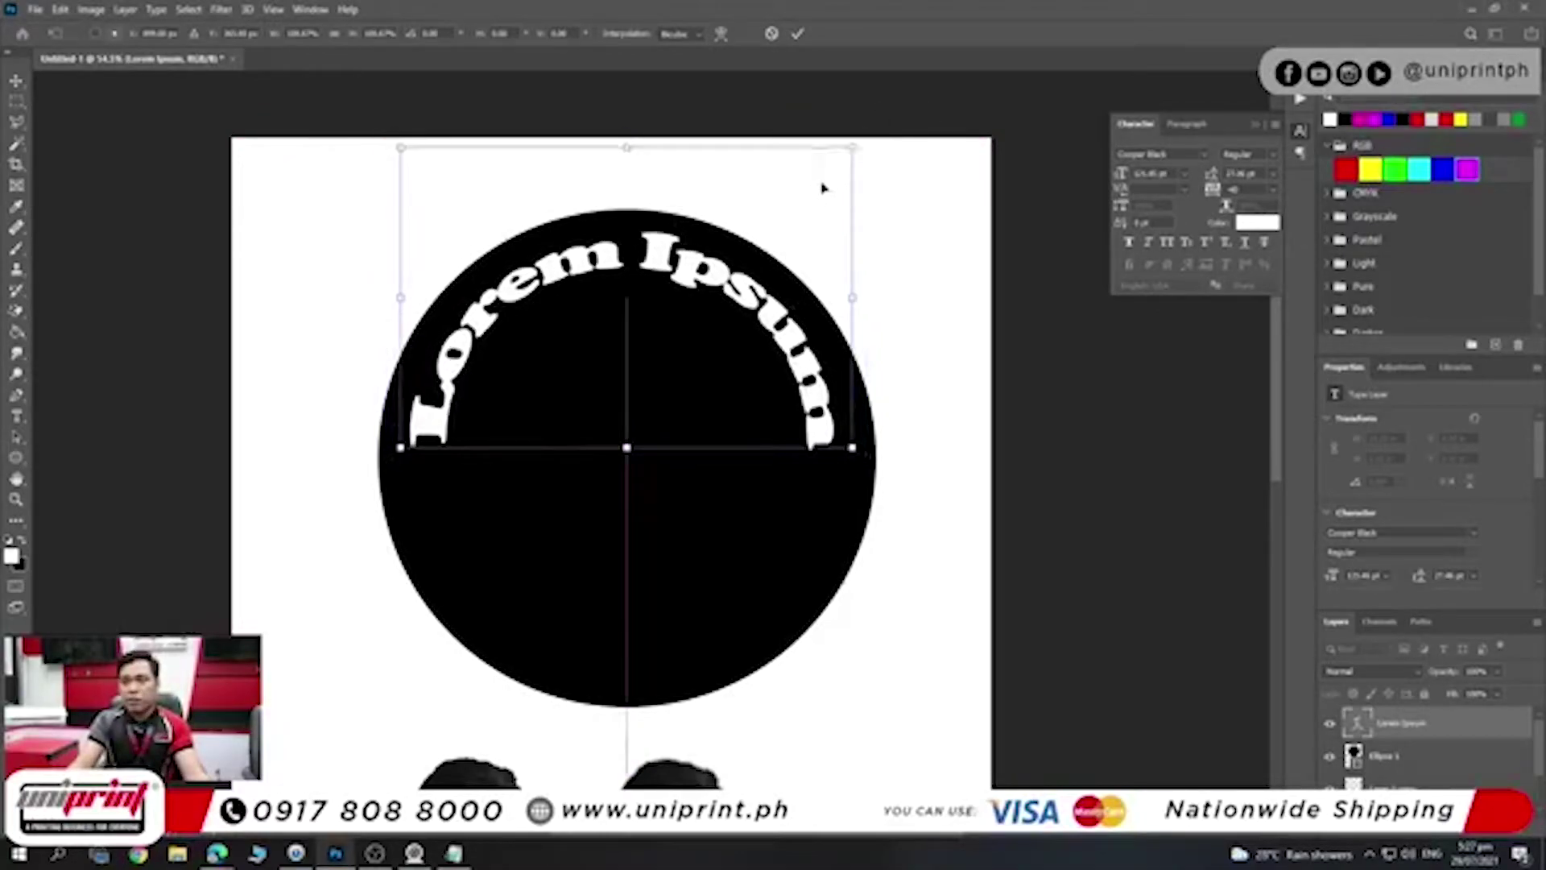
{"action": "key", "text": "Return"}
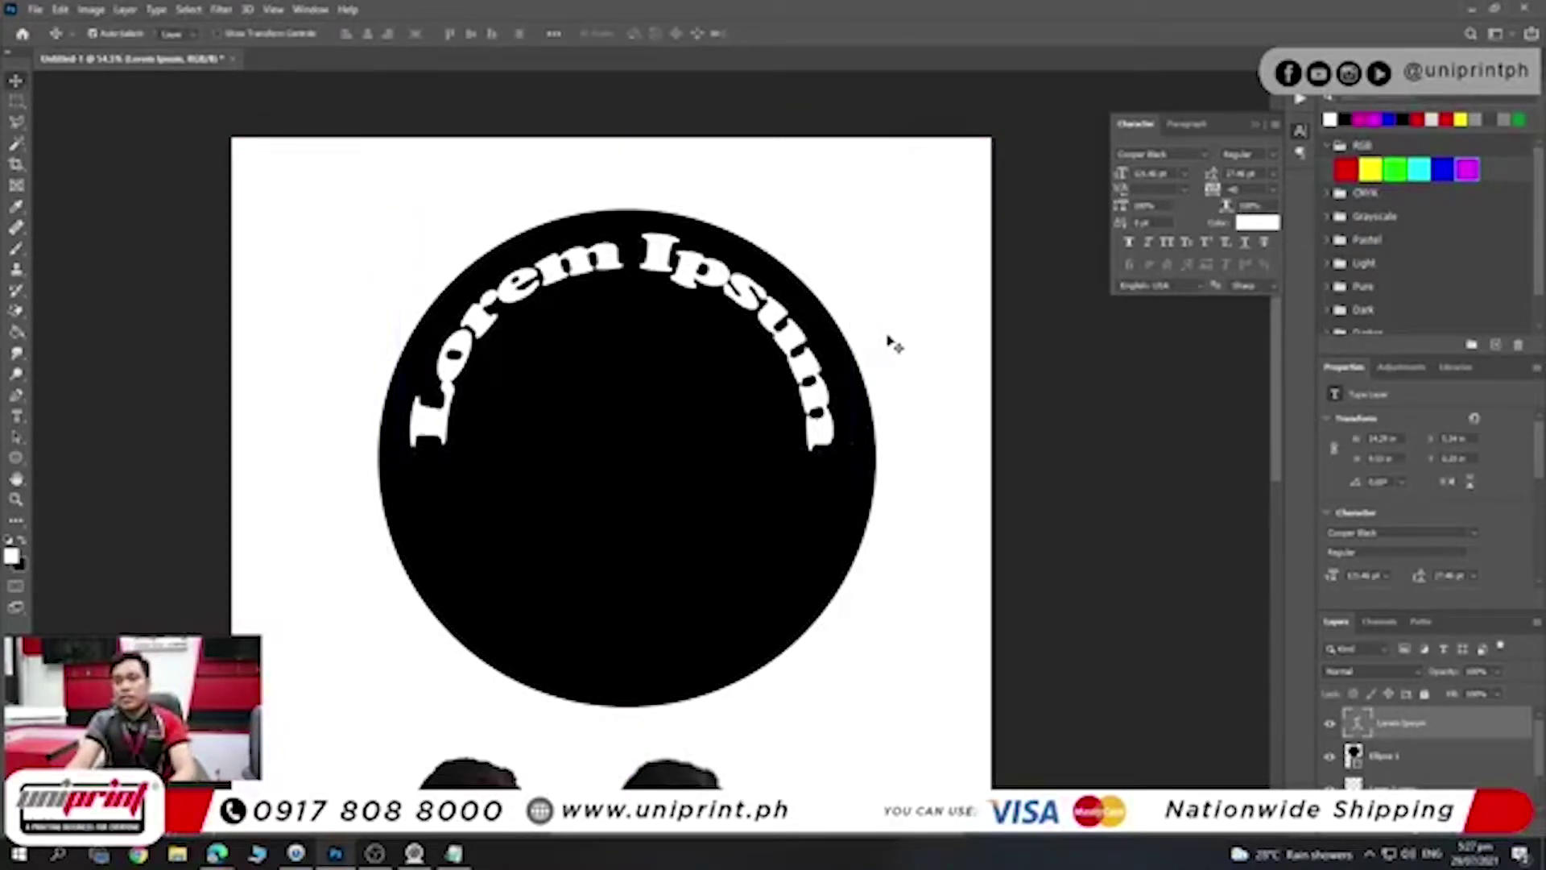
{"action": "key", "text": "Down"}
{"action": "key", "text": "Down"}
{"action": "key", "text": "Down"}
{"action": "key", "text": "Down"}
{"action": "key", "text": "Down"}
{"action": "key", "text": "Down"}
{"action": "key", "text": "Delete"}
- Reposition the black circle, then delete it
{"action": "scroll", "coordinate": [737, 410], "scroll_direction": "up", "scroll_amount": 1}
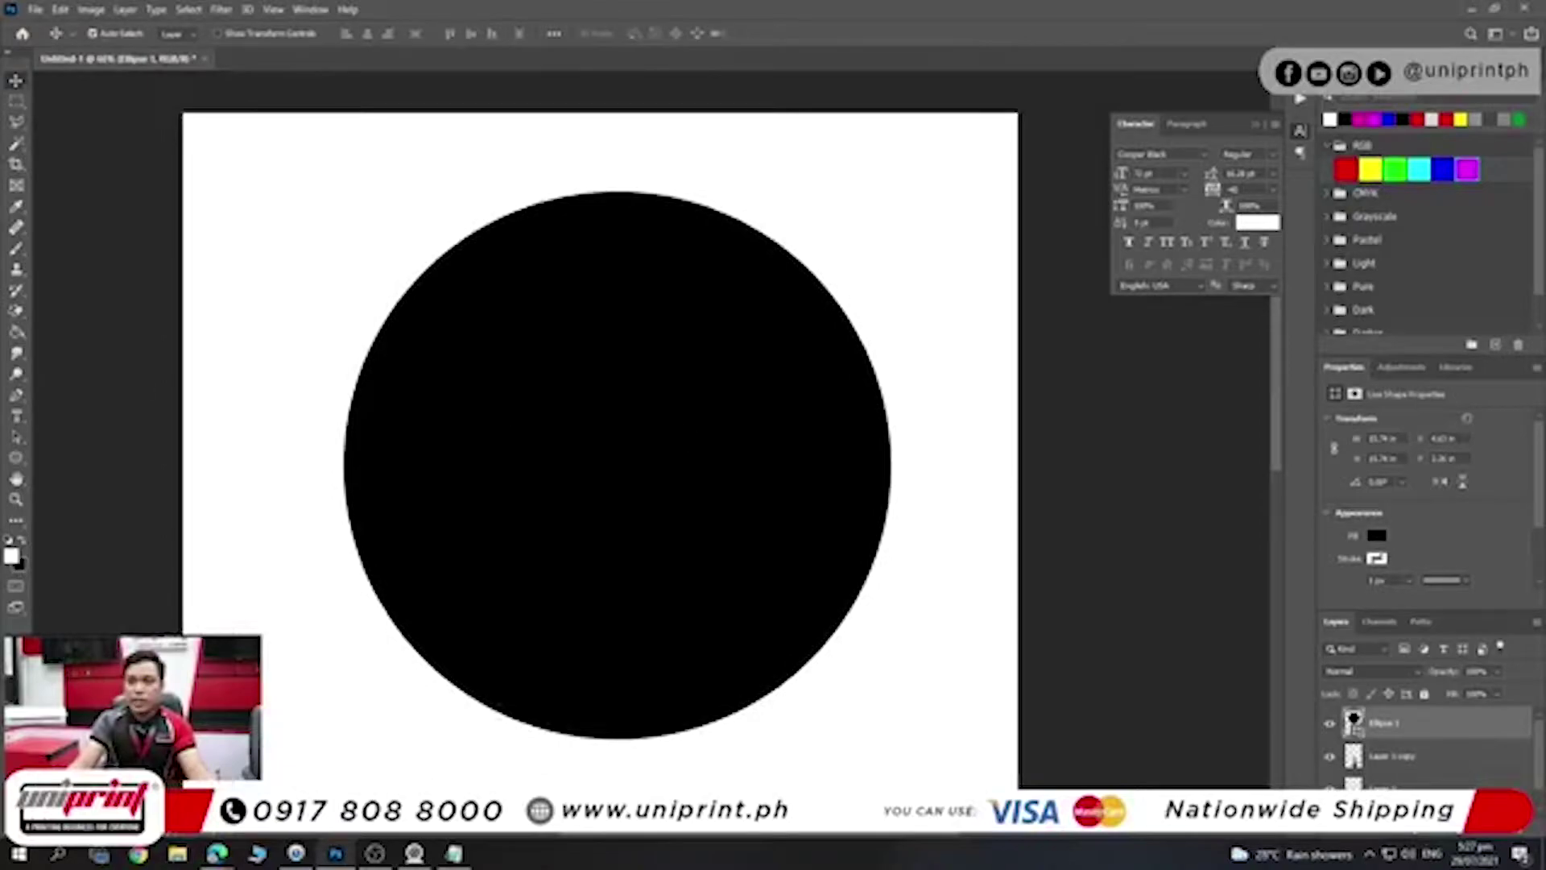
{"action": "left_click_drag", "start_coordinate": [686, 362], "coordinate": [680, 395]}
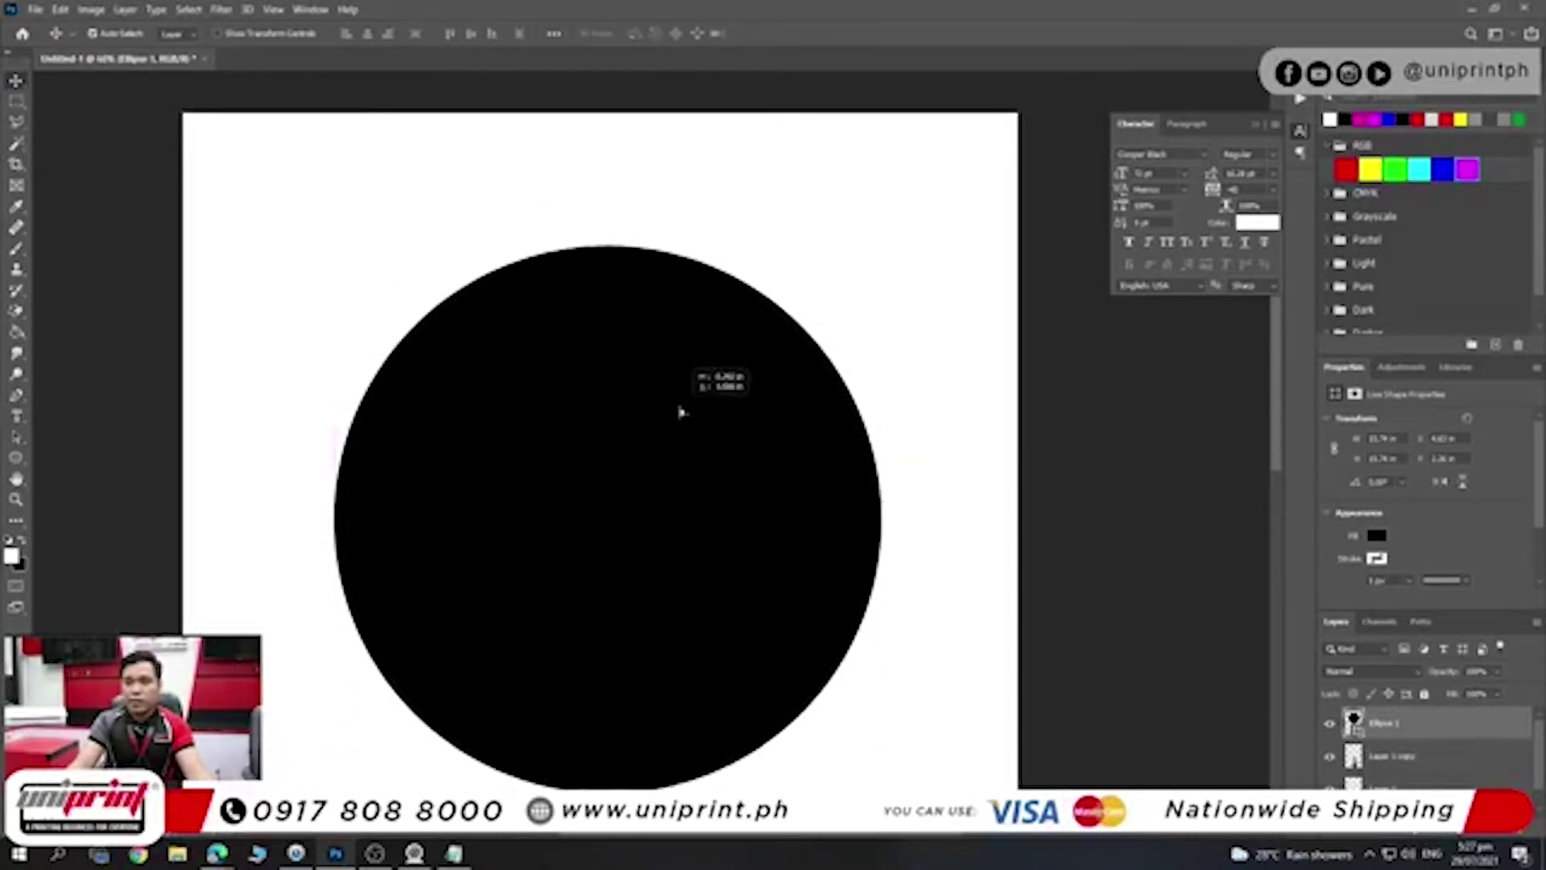
{"action": "left_click", "coordinate": [20, 417]}
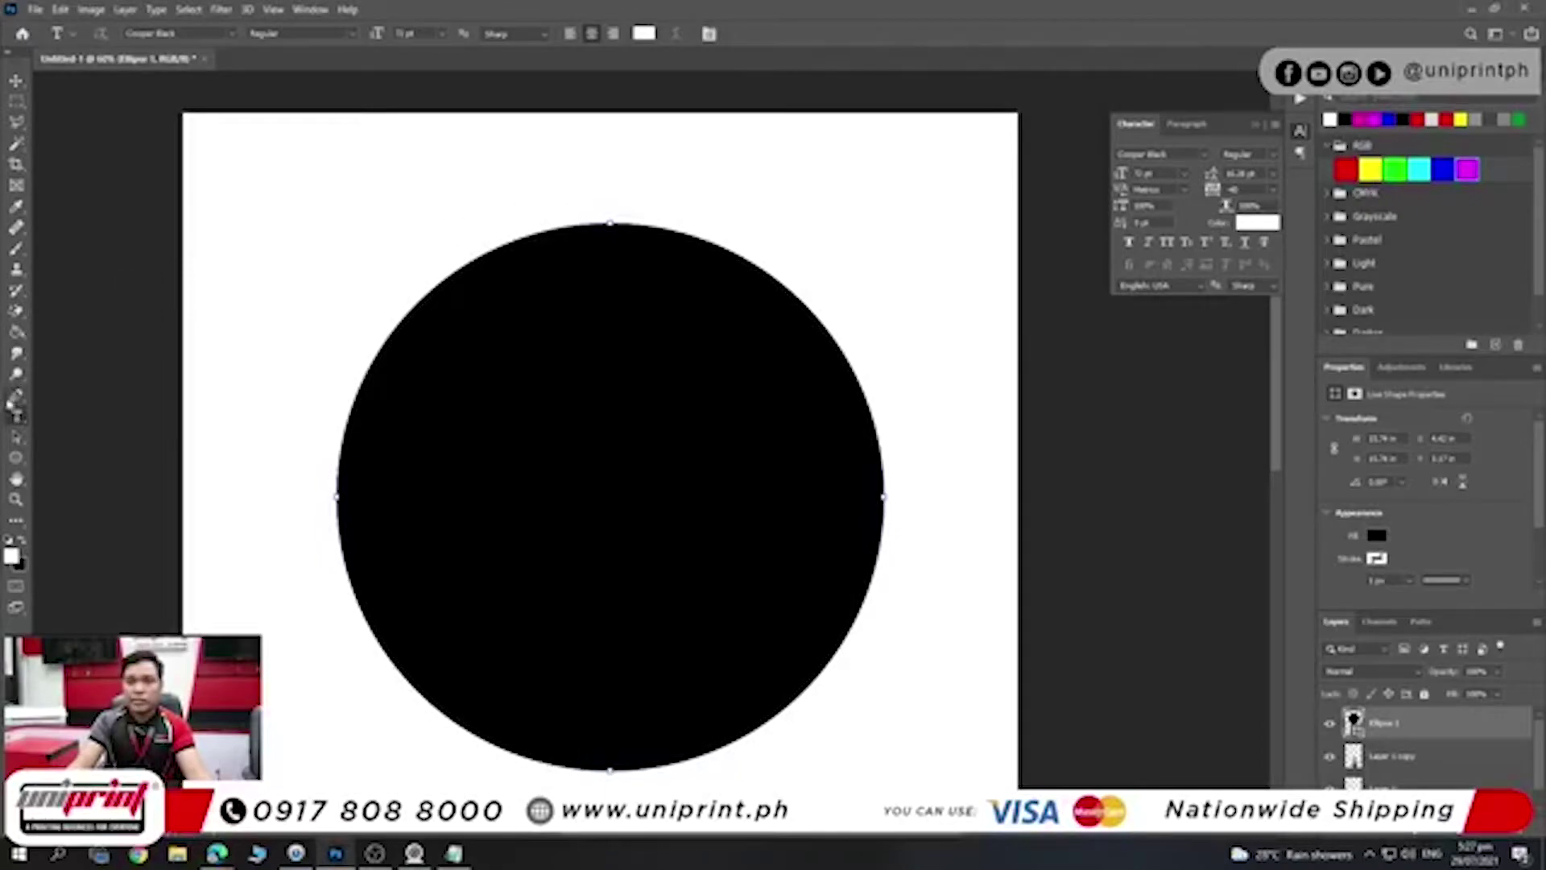
{"action": "scroll", "coordinate": [668, 202], "scroll_direction": "up", "scroll_amount": 1}
{"action": "scroll", "coordinate": [651, 292], "scroll_direction": "down", "scroll_amount": 2}
{"action": "scroll", "coordinate": [650, 293], "scroll_direction": "down", "scroll_amount": 1}
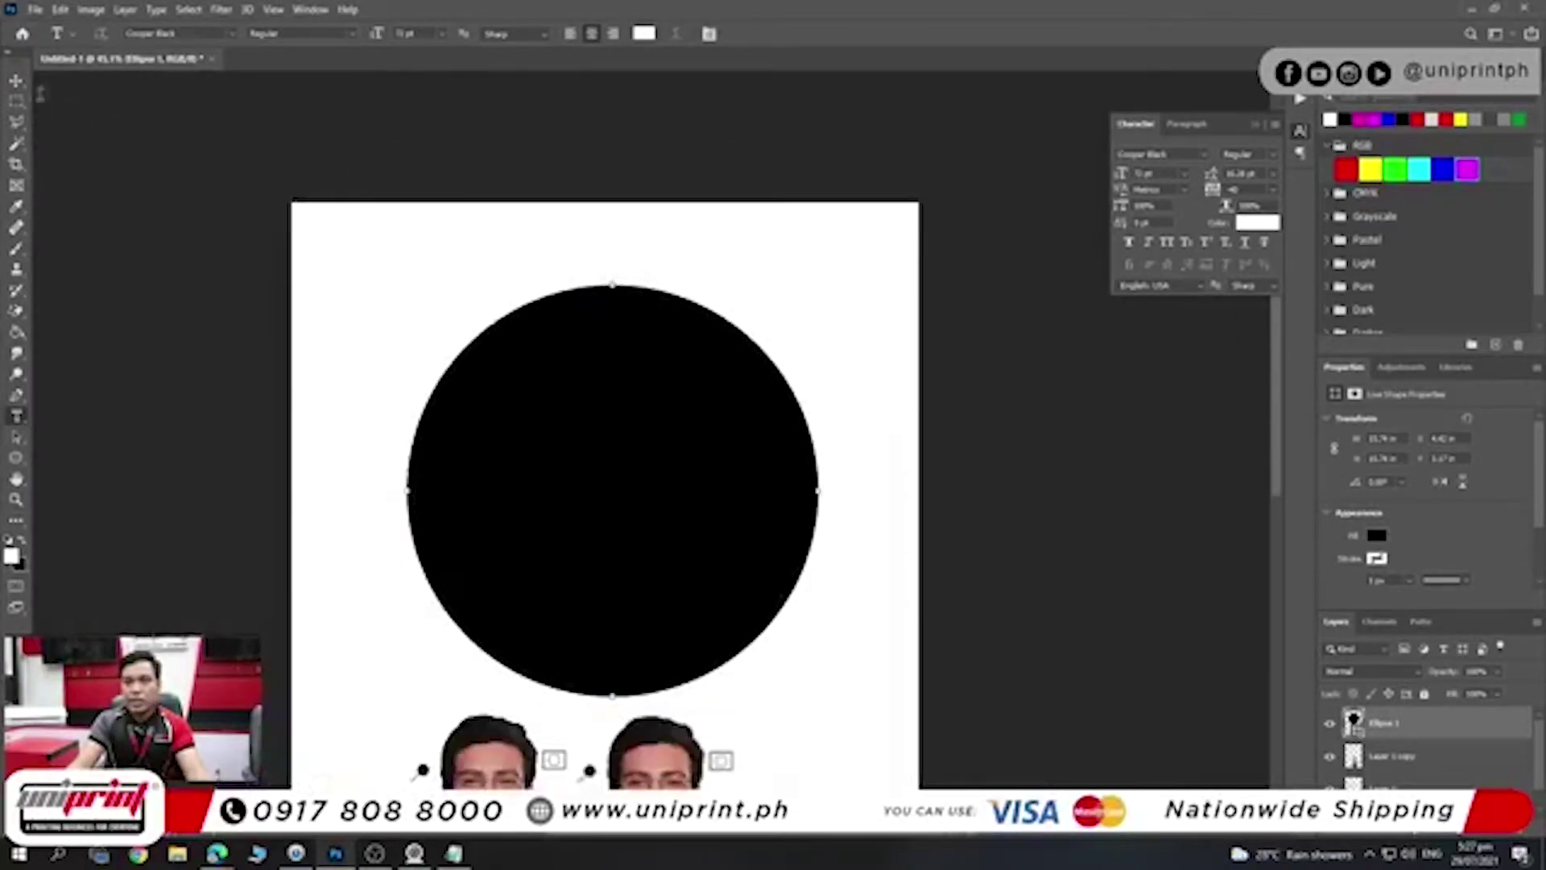
{"action": "left_click", "coordinate": [19, 83]}
{"action": "left_click_drag", "start_coordinate": [642, 415], "coordinate": [621, 407]}
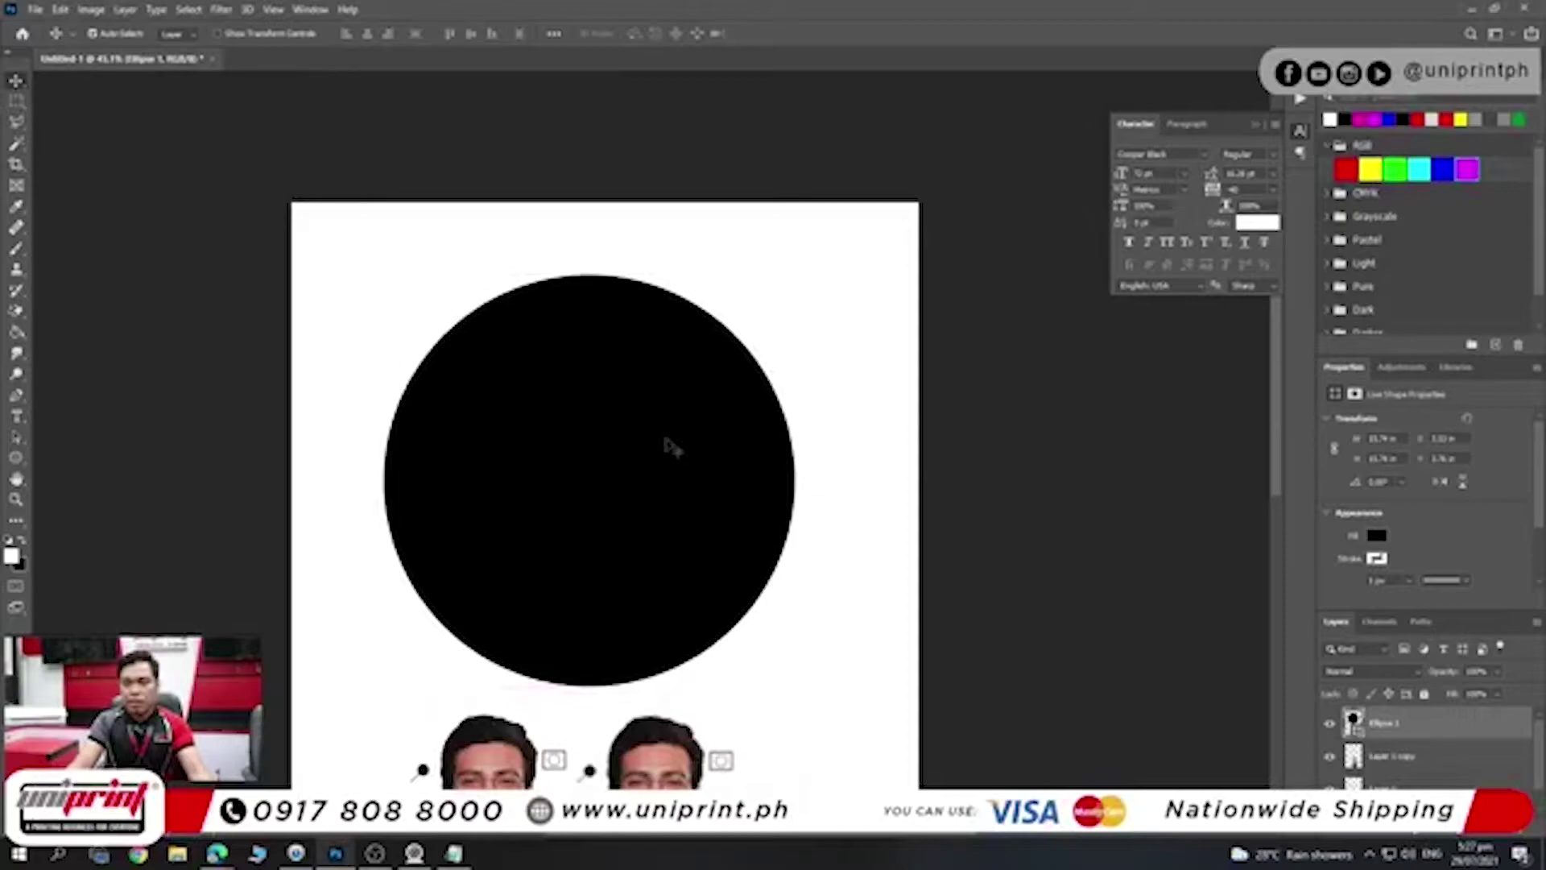
{"action": "key", "text": "Delete"}
- Draw a new circle in the upper middle of the page and open its fill colour
{"action": "left_click", "coordinate": [15, 458]}
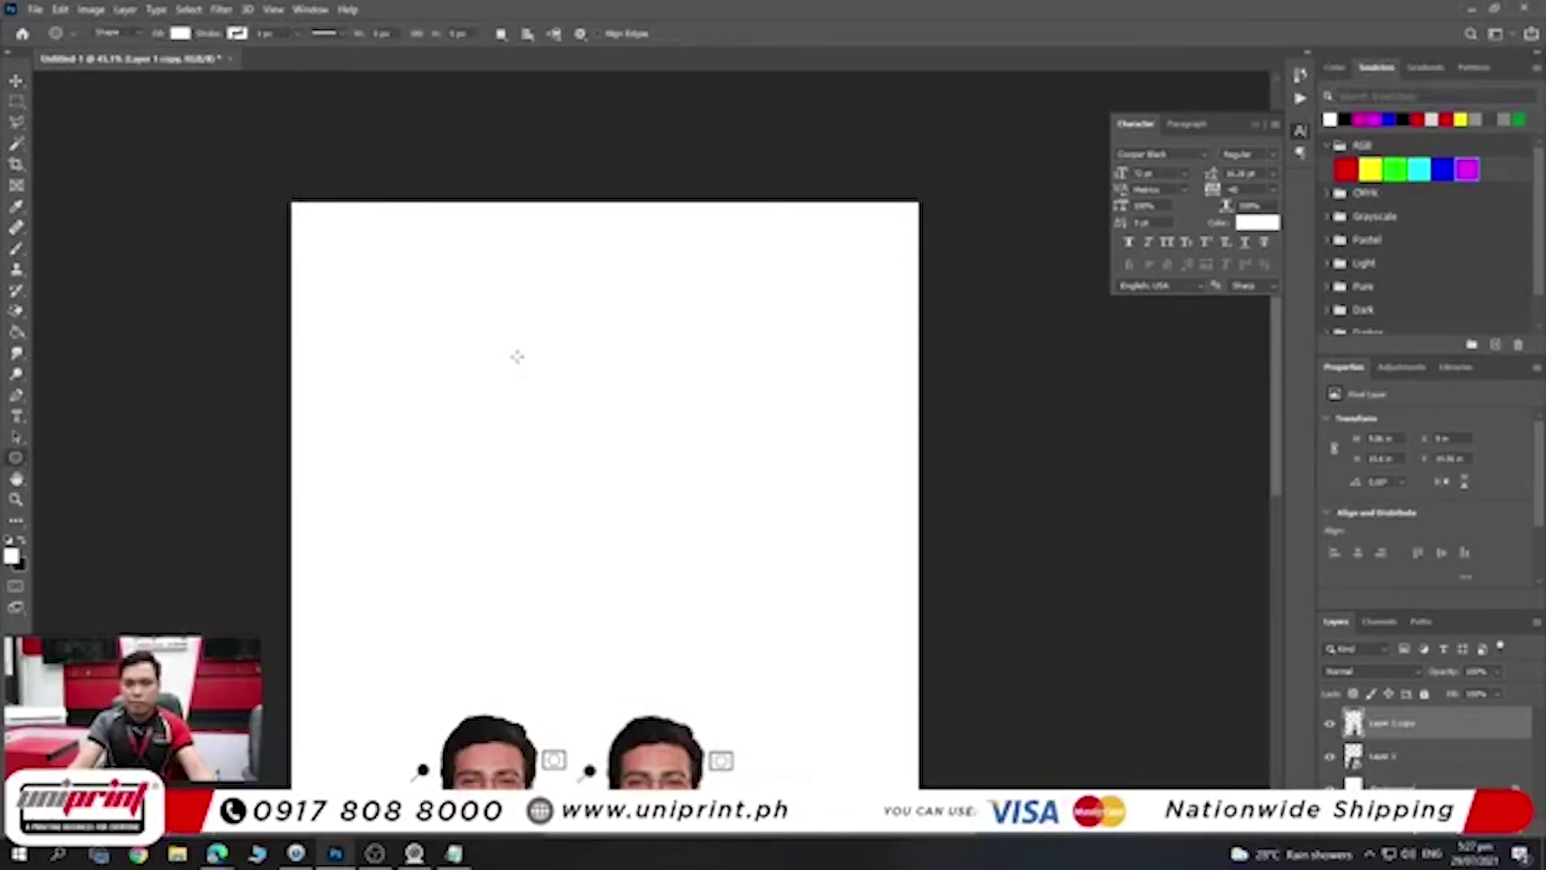
{"action": "mouse_move", "coordinate": [484, 352]}
{"action": "left_mouse_down"}
{"action": "mouse_move", "coordinate": [669, 537]}
{"action": "mouse_move", "coordinate": [790, 387]}
{"action": "mouse_move", "coordinate": [725, 511]}
{"action": "mouse_move", "coordinate": [760, 553]}
{"action": "mouse_move", "coordinate": [718, 545]}
{"action": "mouse_move", "coordinate": [562, 271]}
{"action": "mouse_move", "coordinate": [355, 473]}
{"action": "mouse_move", "coordinate": [668, 185]}
{"action": "mouse_move", "coordinate": [612, 499]}
{"action": "mouse_move", "coordinate": [757, 559]}
{"action": "mouse_move", "coordinate": [796, 662]}
{"action": "left_mouse_up"}
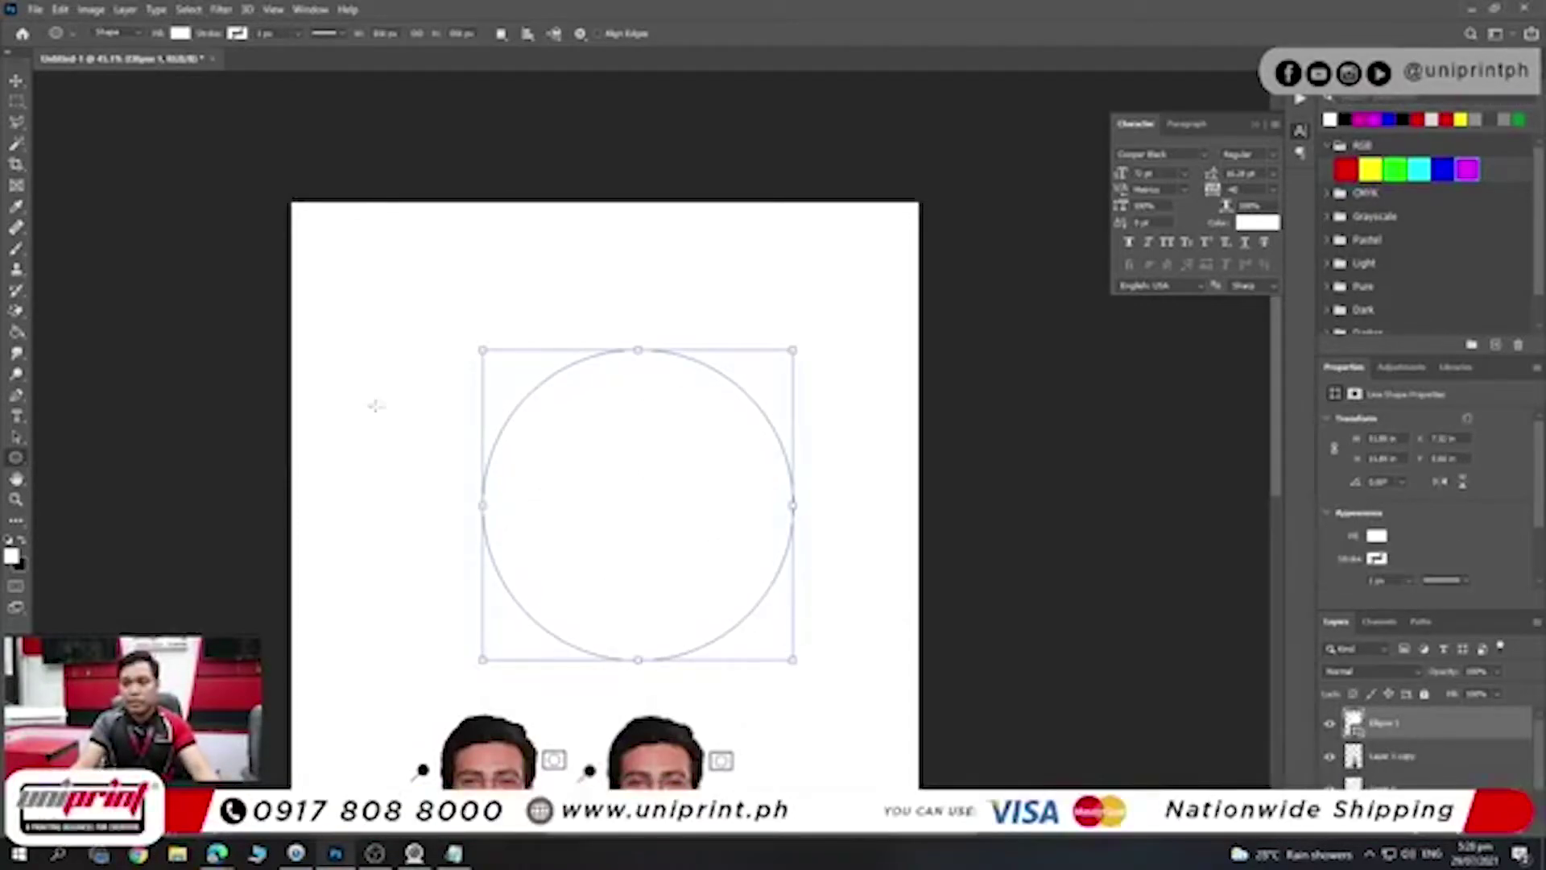
{"action": "left_click", "coordinate": [15, 83]}
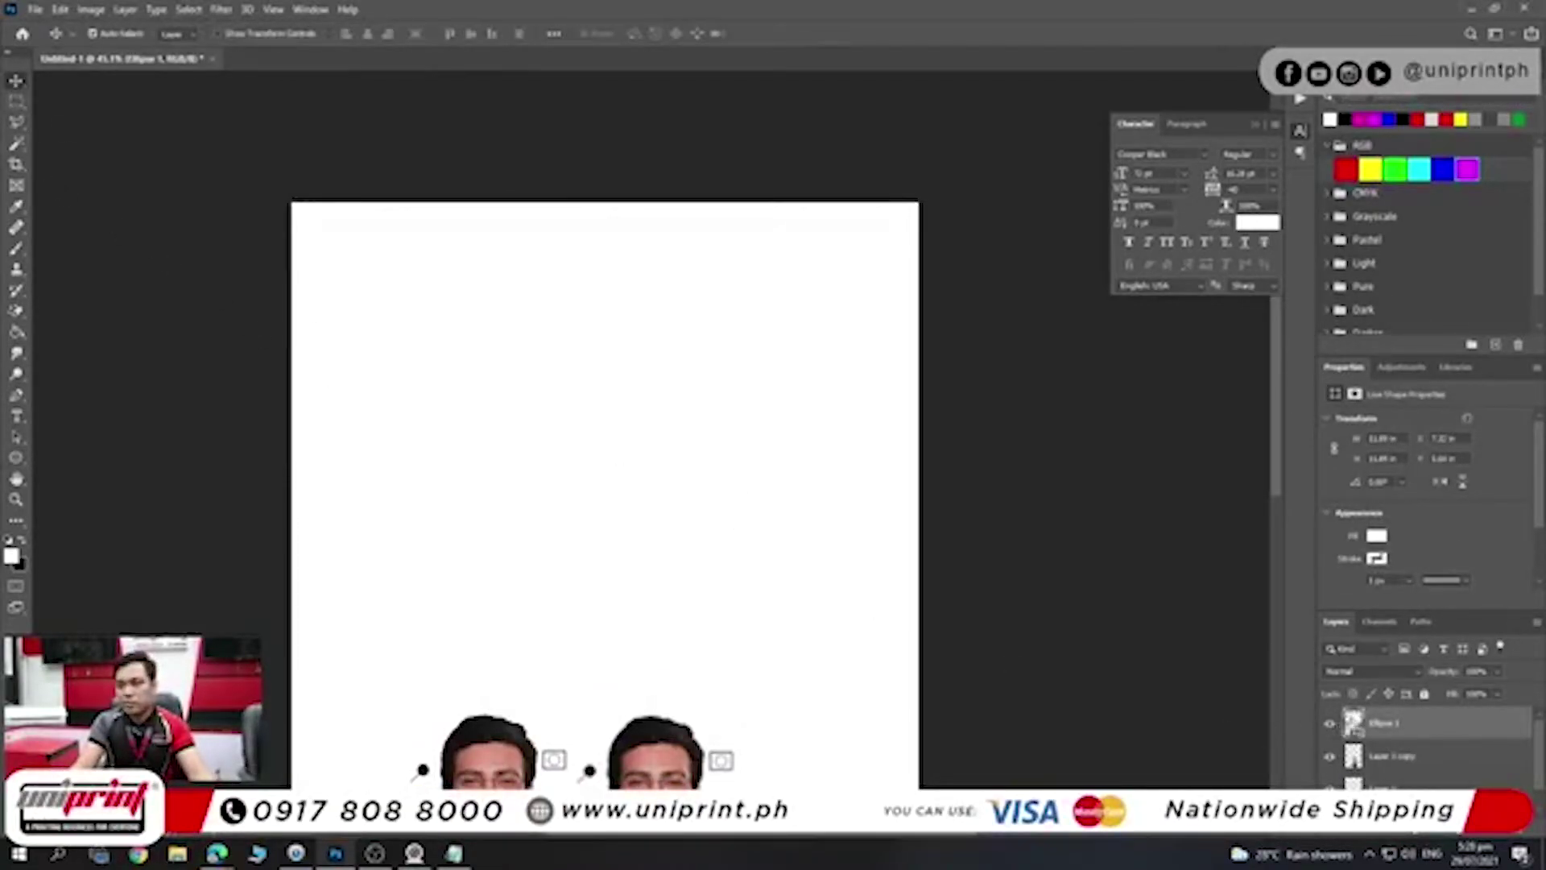
{"action": "double_click", "coordinate": [1354, 723]}
- Fill the circle red (ff0000), shift it up-left, and start a text layer on its edge
{"action": "type", "text": "ff0000"}
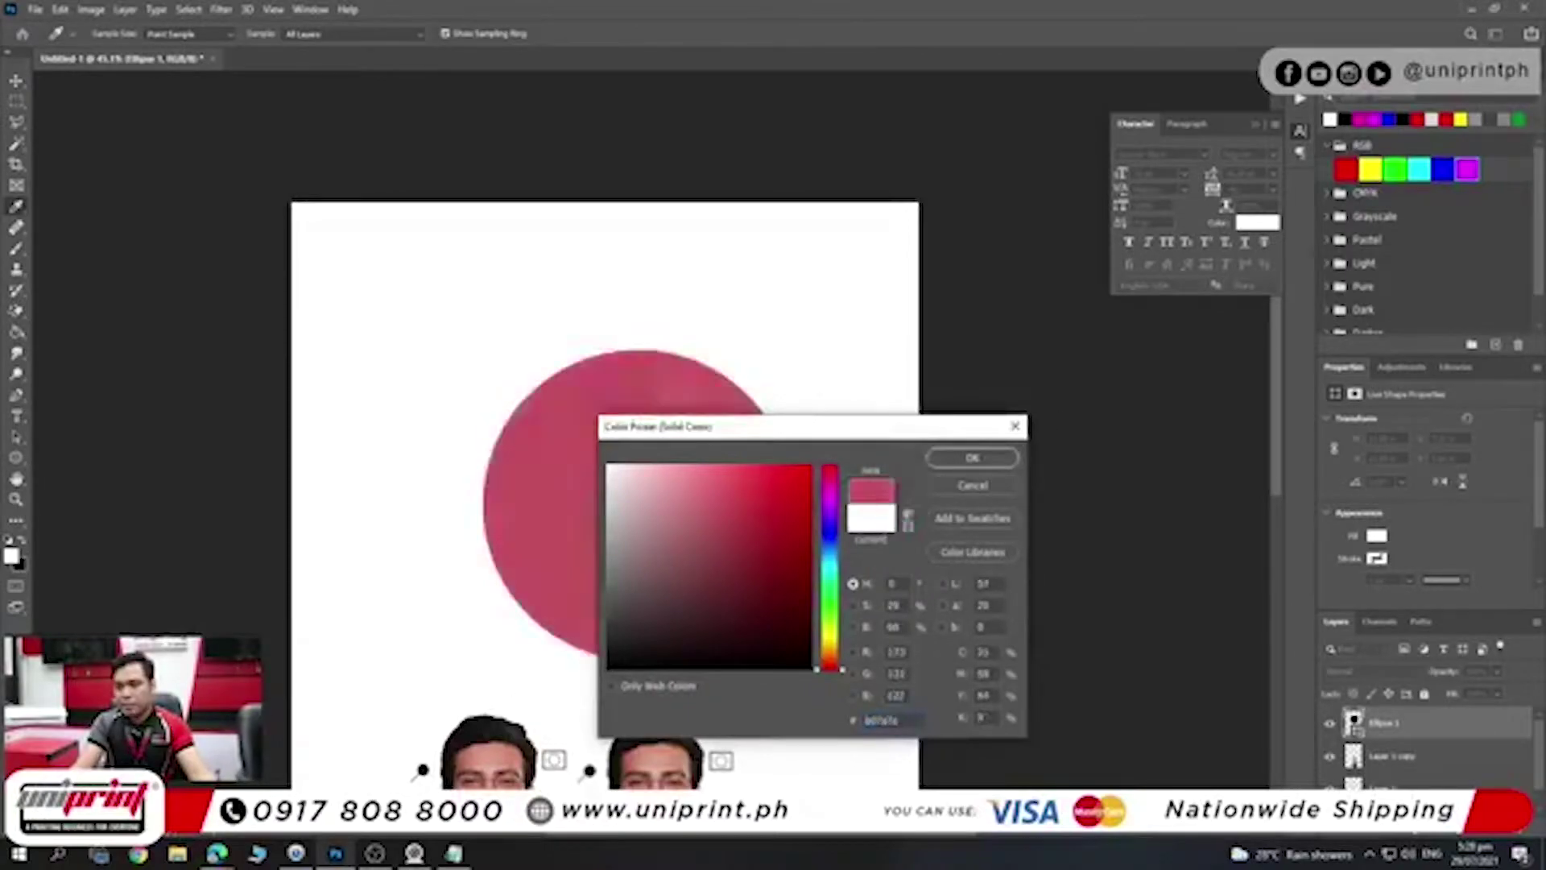
{"action": "left_click", "coordinate": [973, 458]}
{"action": "mouse_move", "coordinate": [622, 415]}
{"action": "left_mouse_down"}
{"action": "mouse_move", "coordinate": [571, 418]}
{"action": "mouse_move", "coordinate": [593, 413]}
{"action": "left_mouse_up"}
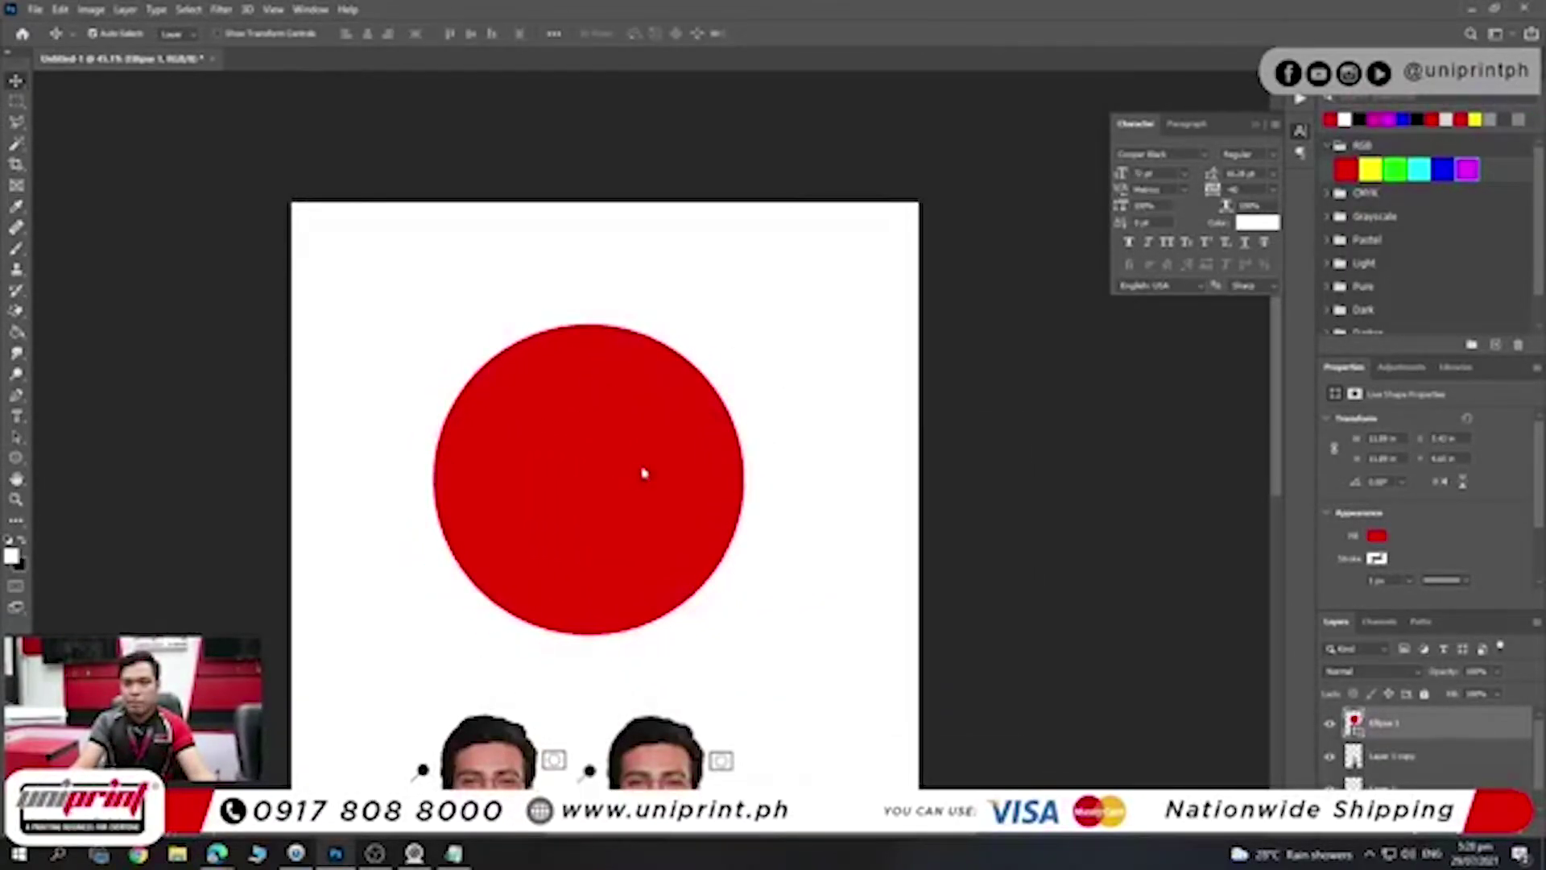
{"action": "scroll", "coordinate": [618, 392], "scroll_direction": "up", "scroll_amount": 2}
{"action": "scroll", "coordinate": [621, 397], "scroll_direction": "up", "scroll_amount": 1}
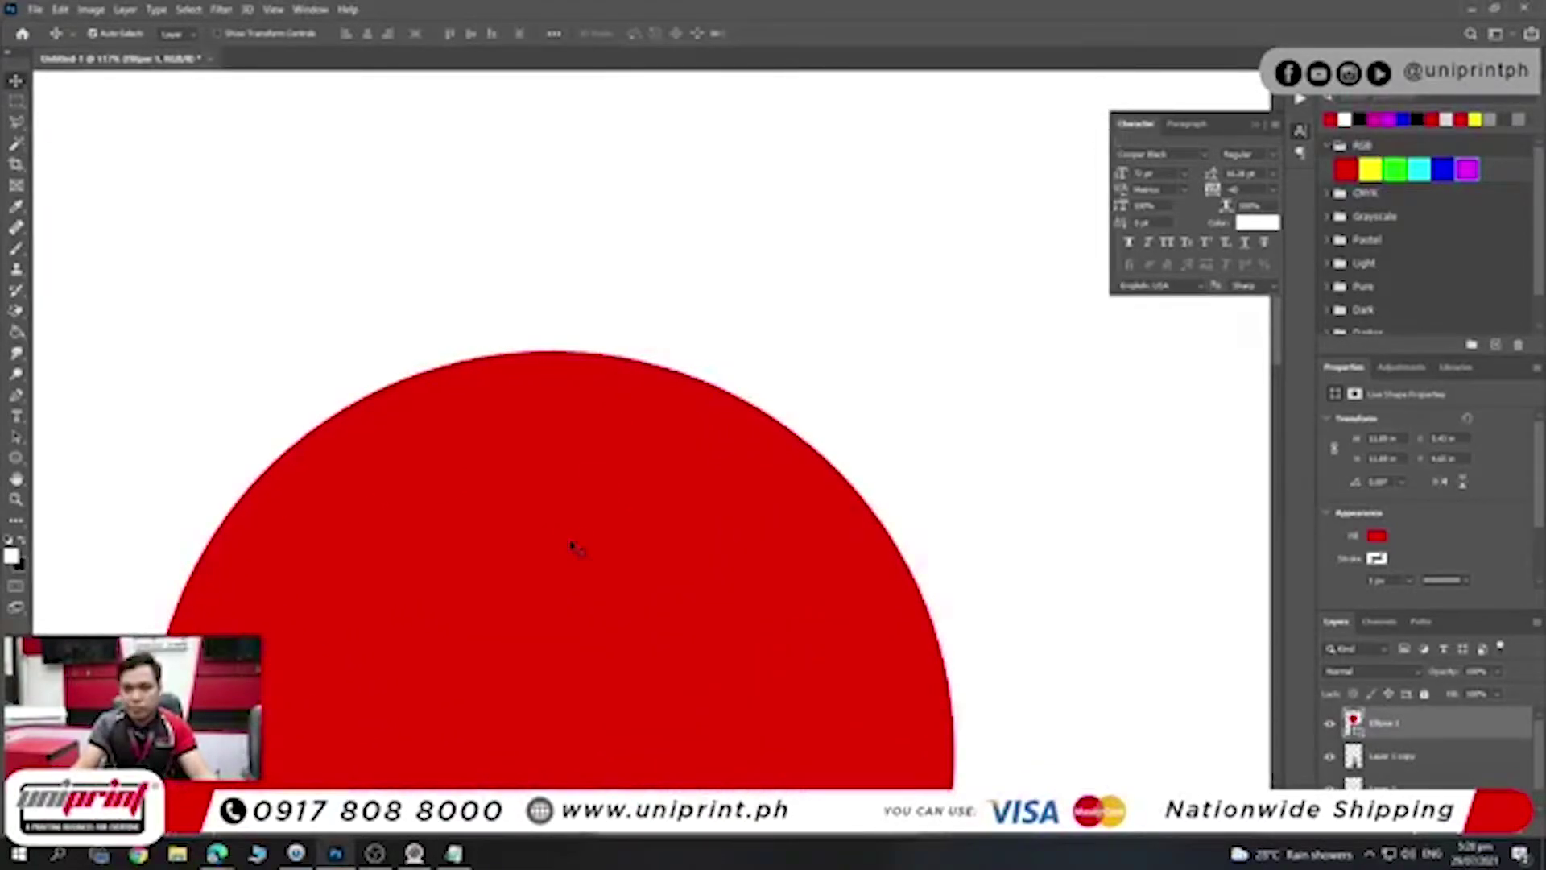
{"action": "scroll", "coordinate": [573, 541], "scroll_direction": "down", "scroll_amount": 1}
{"action": "left_click", "coordinate": [22, 416]}
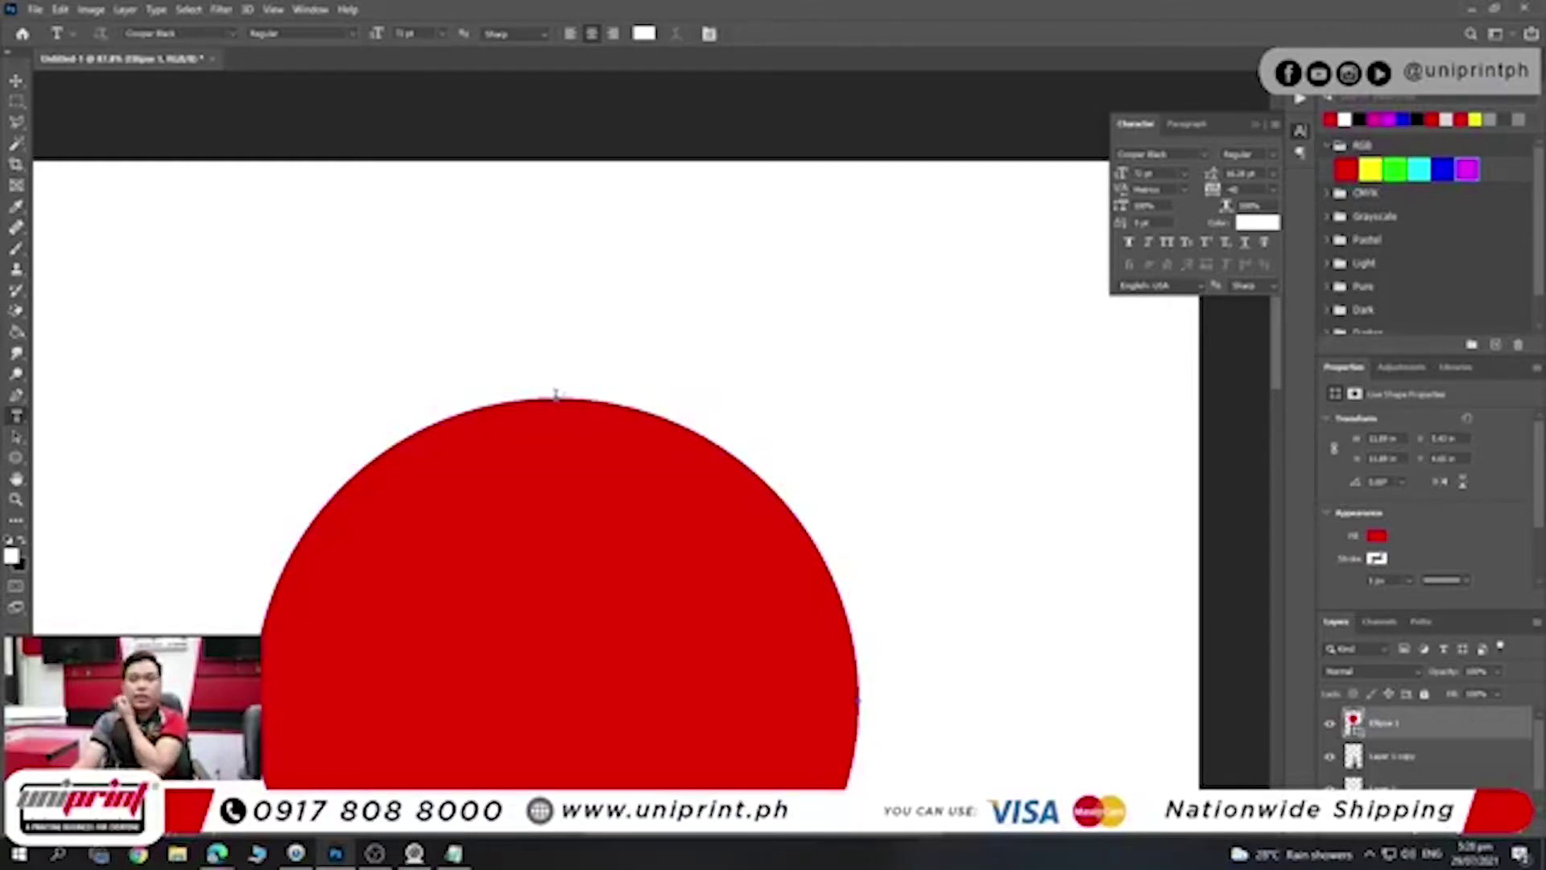
{"action": "left_click", "coordinate": [556, 396]}
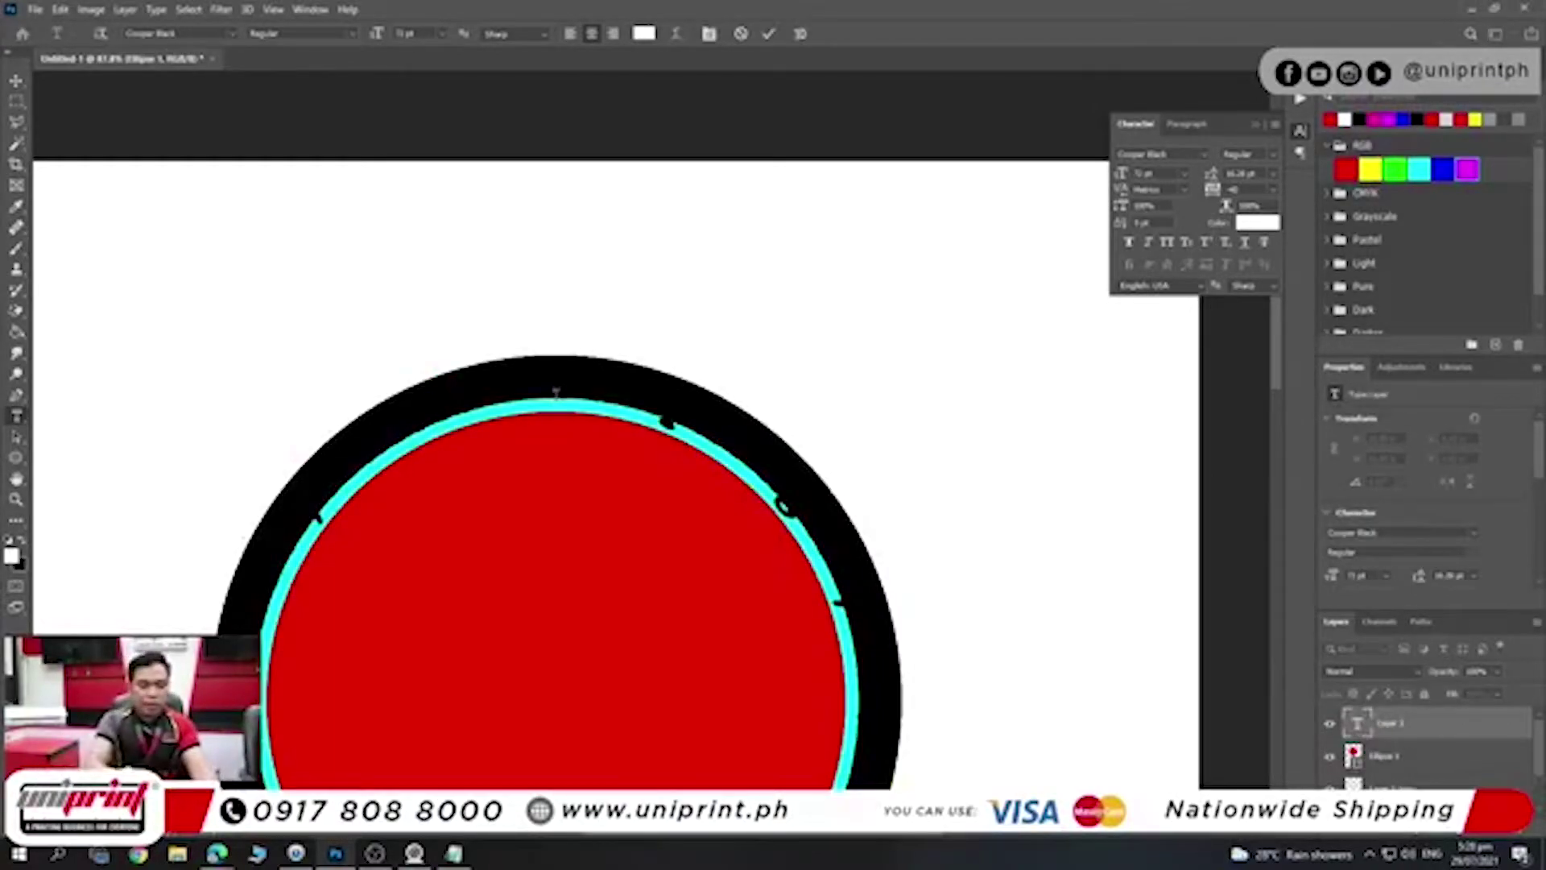
- Run LIVESTREAM three times along the circle's edge
{"action": "key", "text": "Caps_Lock"}
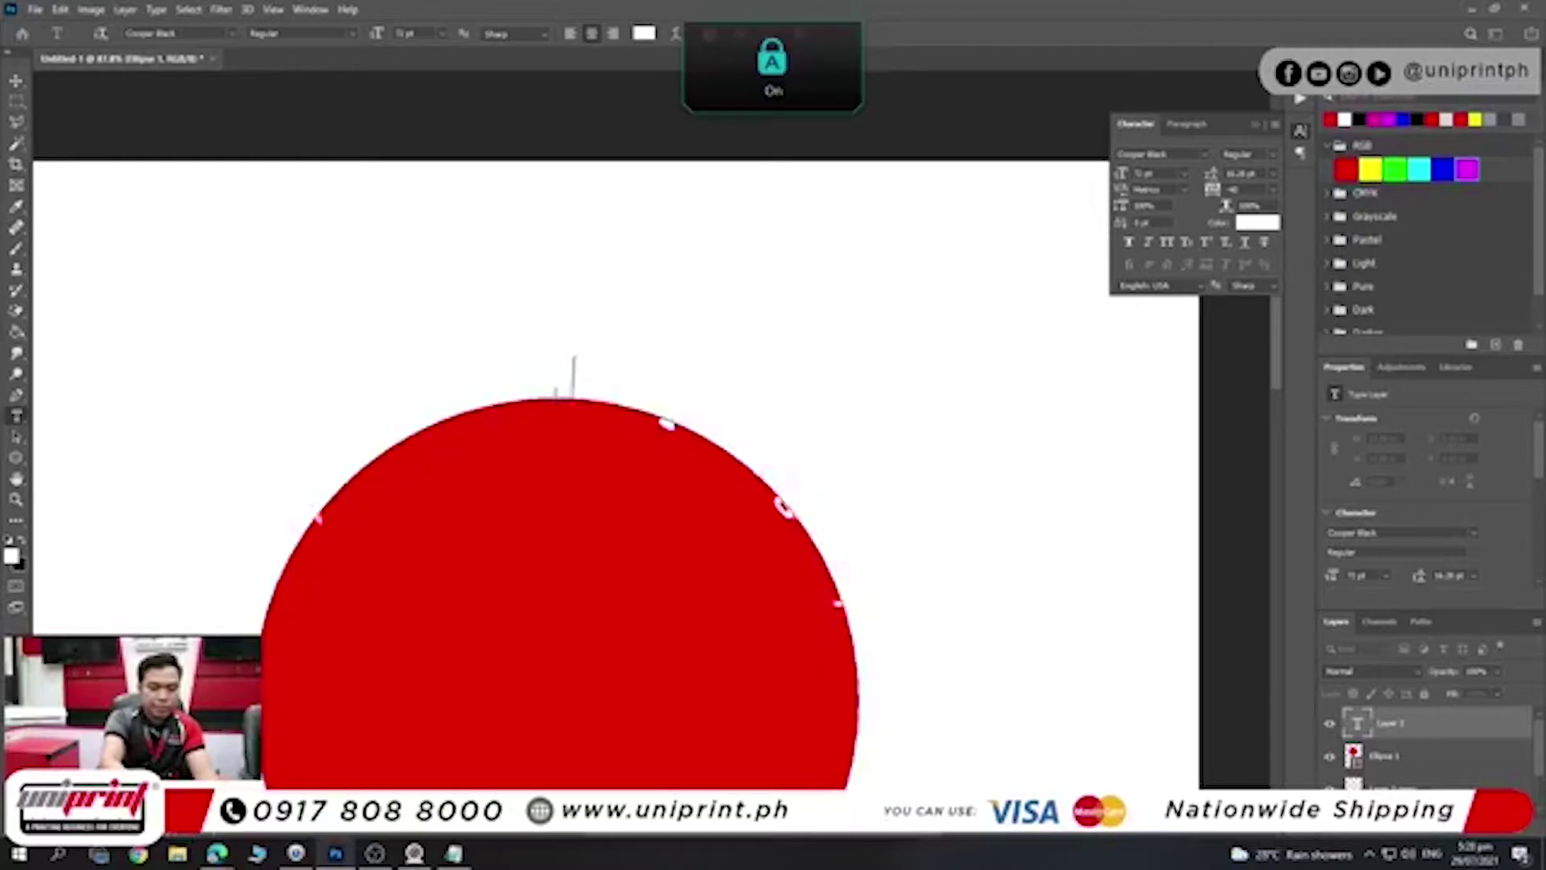
{"action": "key", "text": "ctrl+a"}
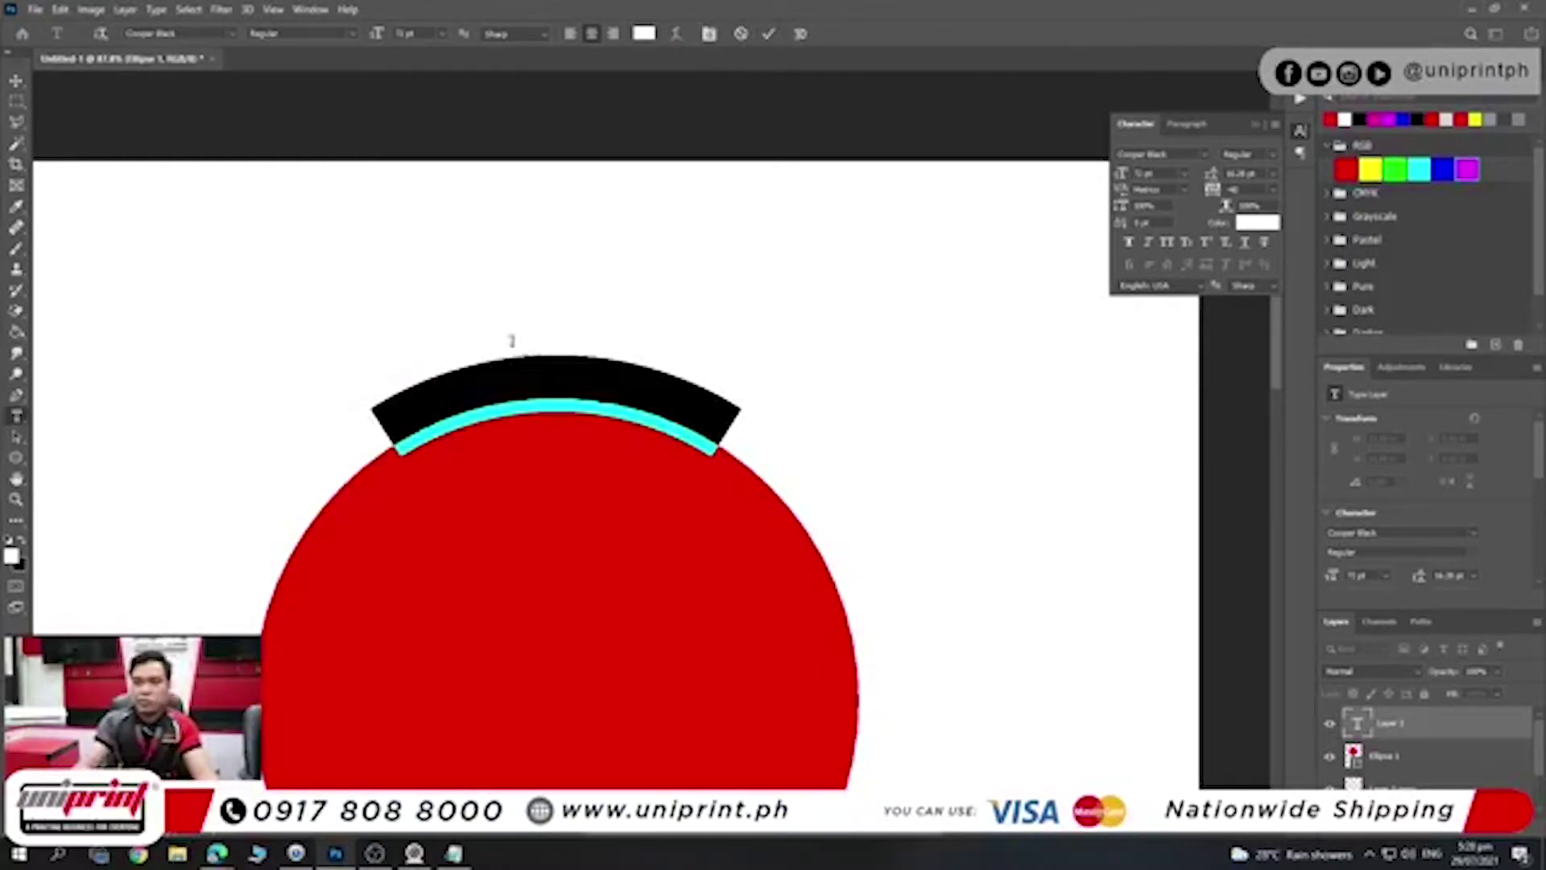
{"action": "left_click", "coordinate": [23, 544]}
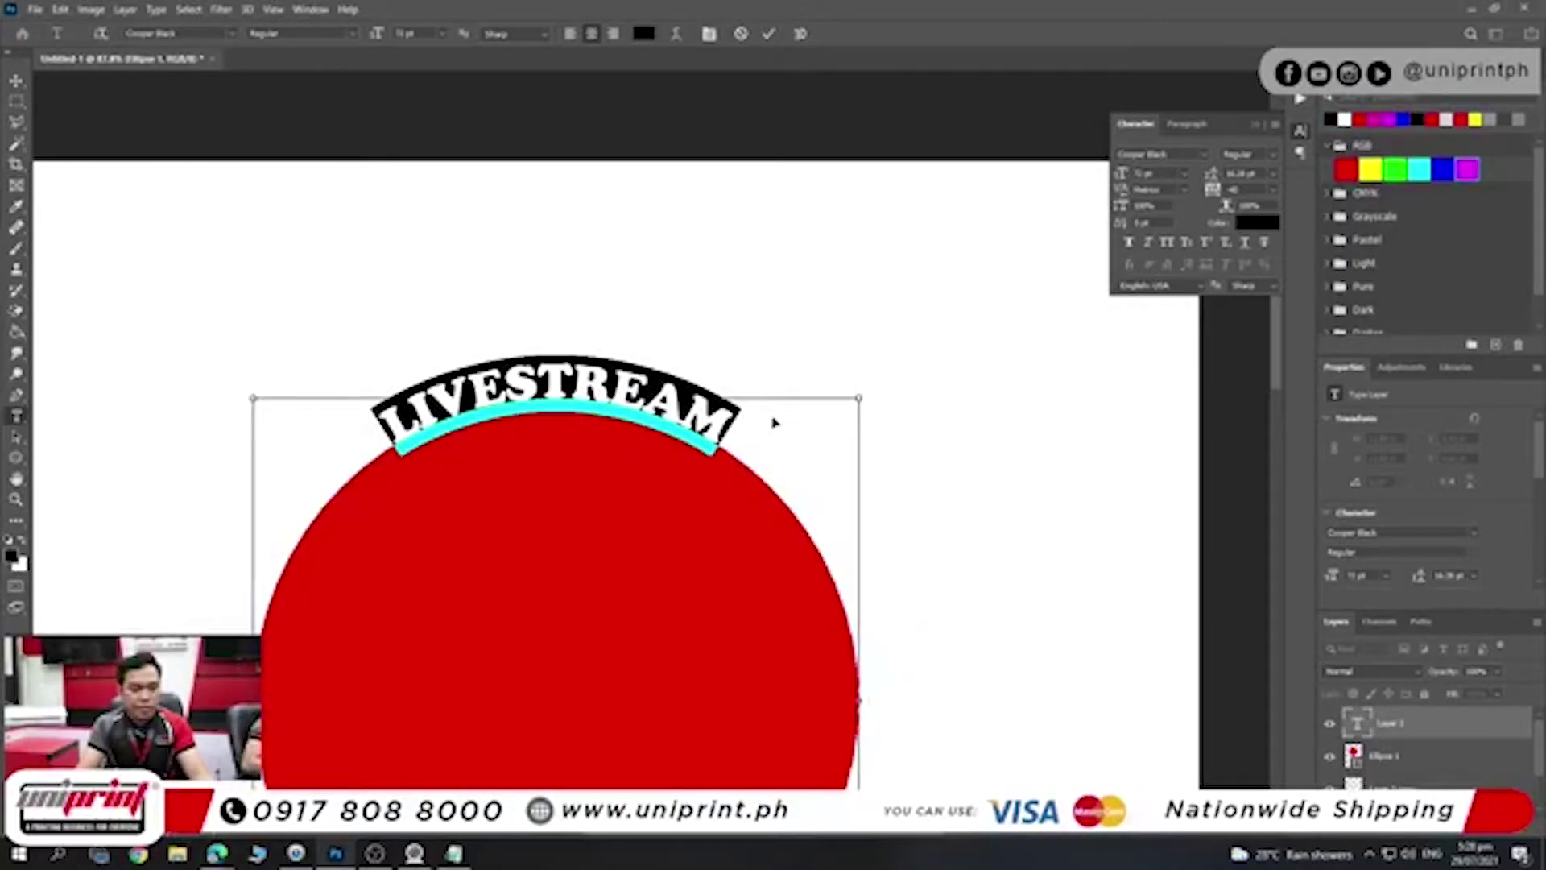
{"action": "key", "text": "Right"}
{"action": "type", "text": "LIVESTREAM"}
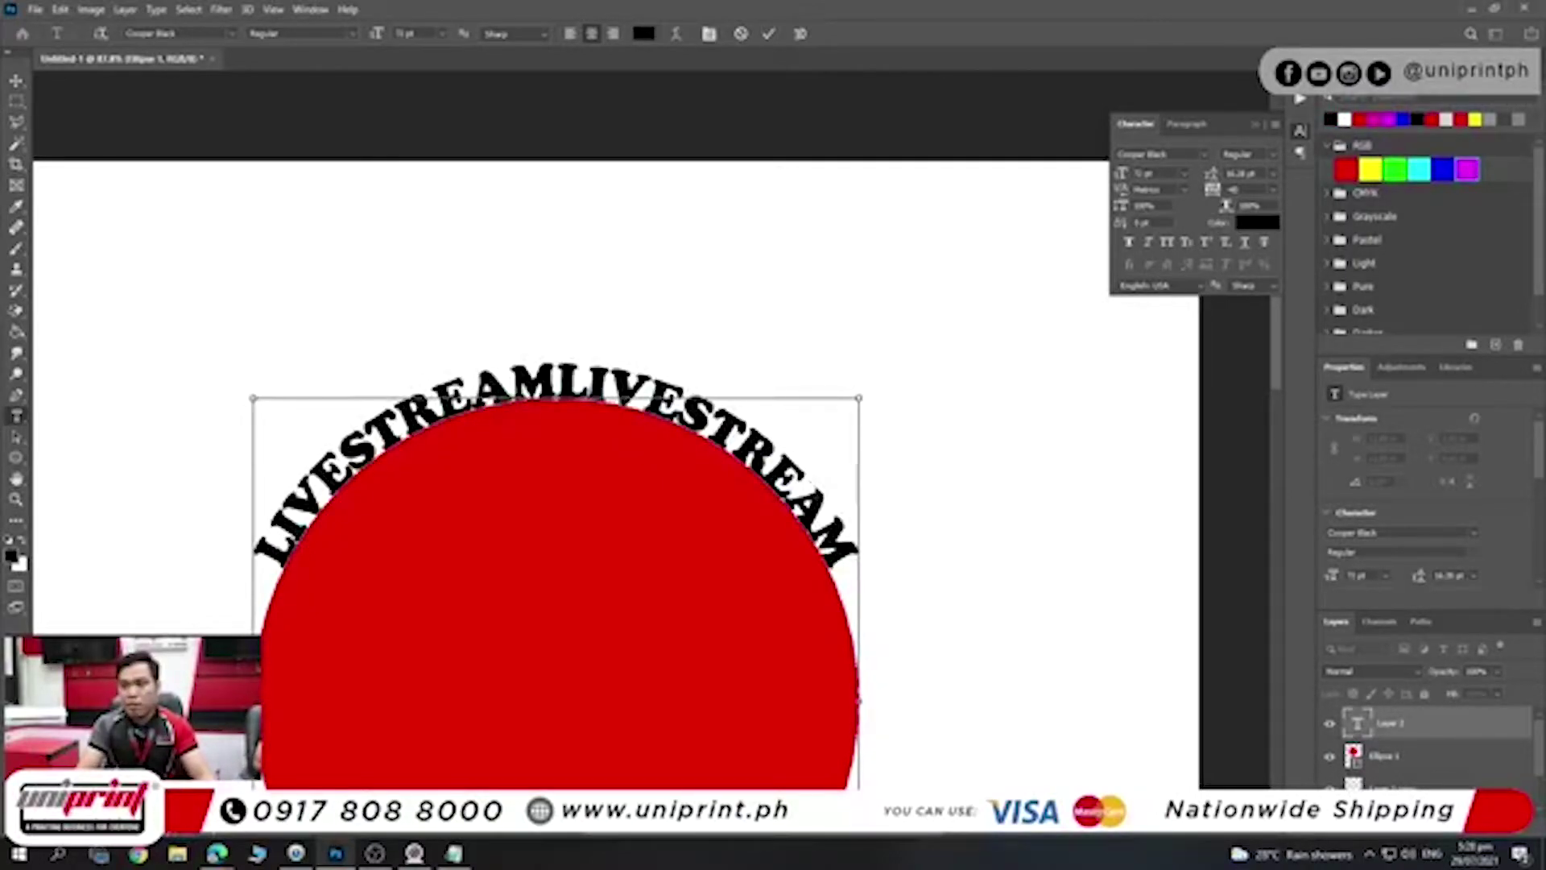
{"action": "type", "text": "LIVESTREAM"}
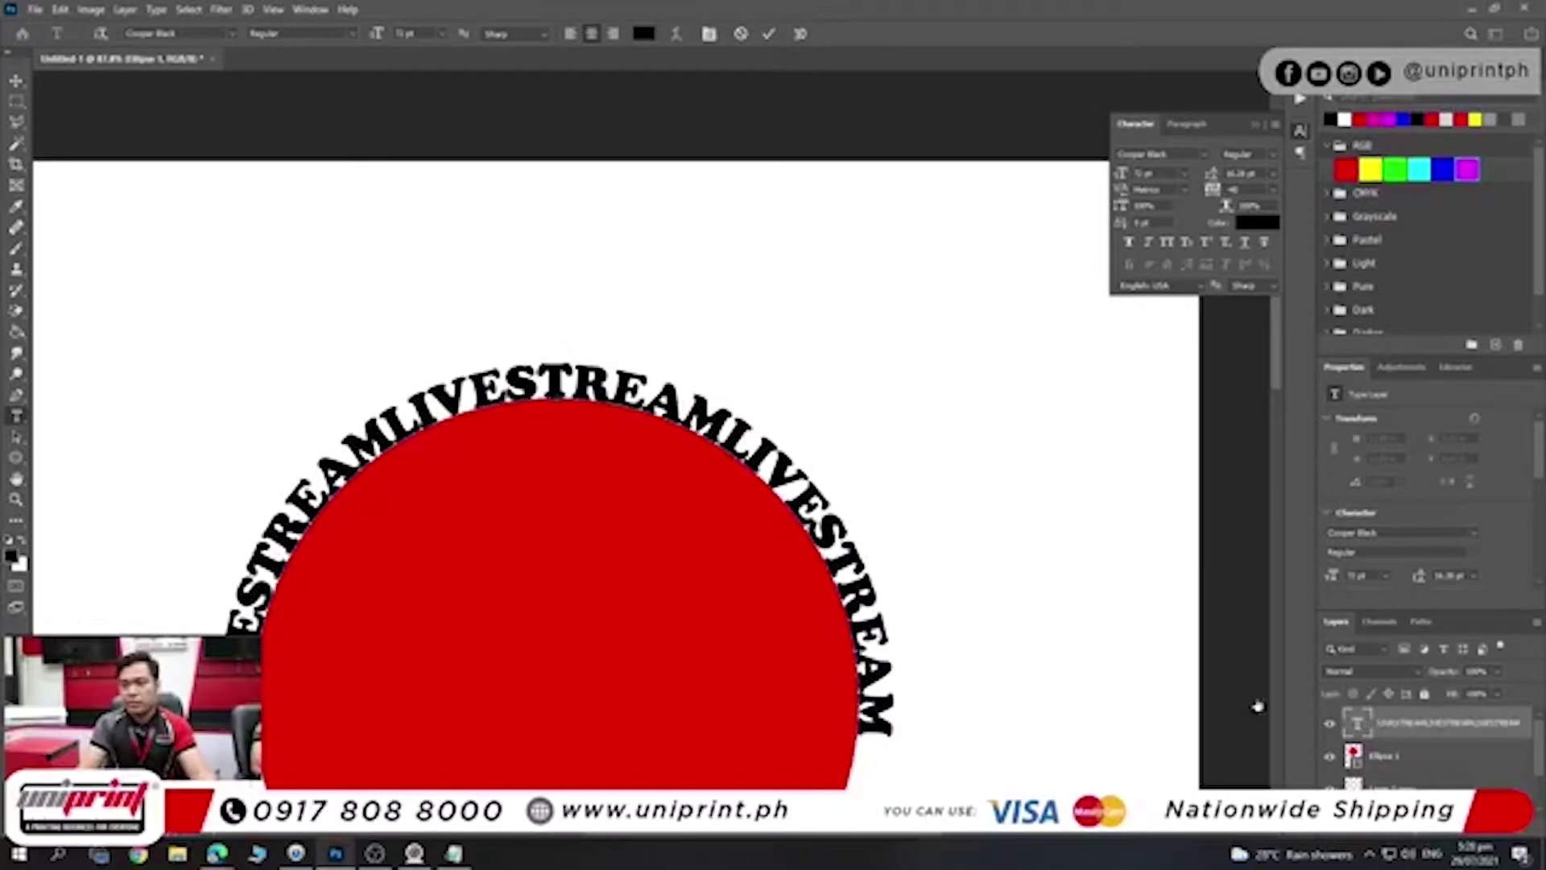
{"action": "key", "text": "ctrl+Return"}
- Add spaces between the repeated words and shrink the ring text to fit inside the circle
{"action": "left_click", "coordinate": [735, 395]}
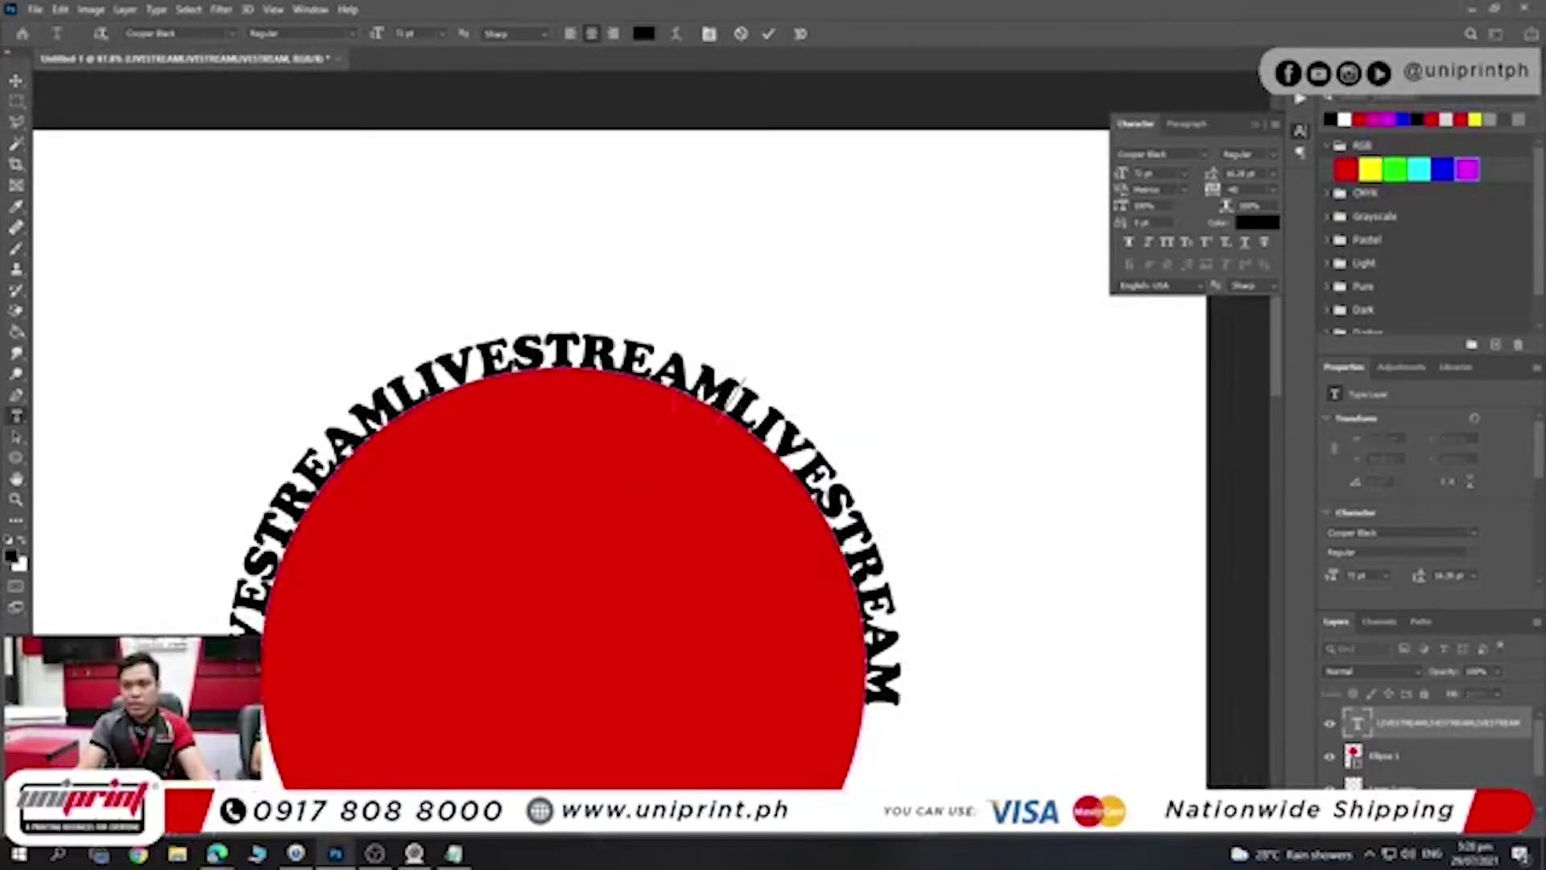
{"action": "left_click", "coordinate": [380, 387]}
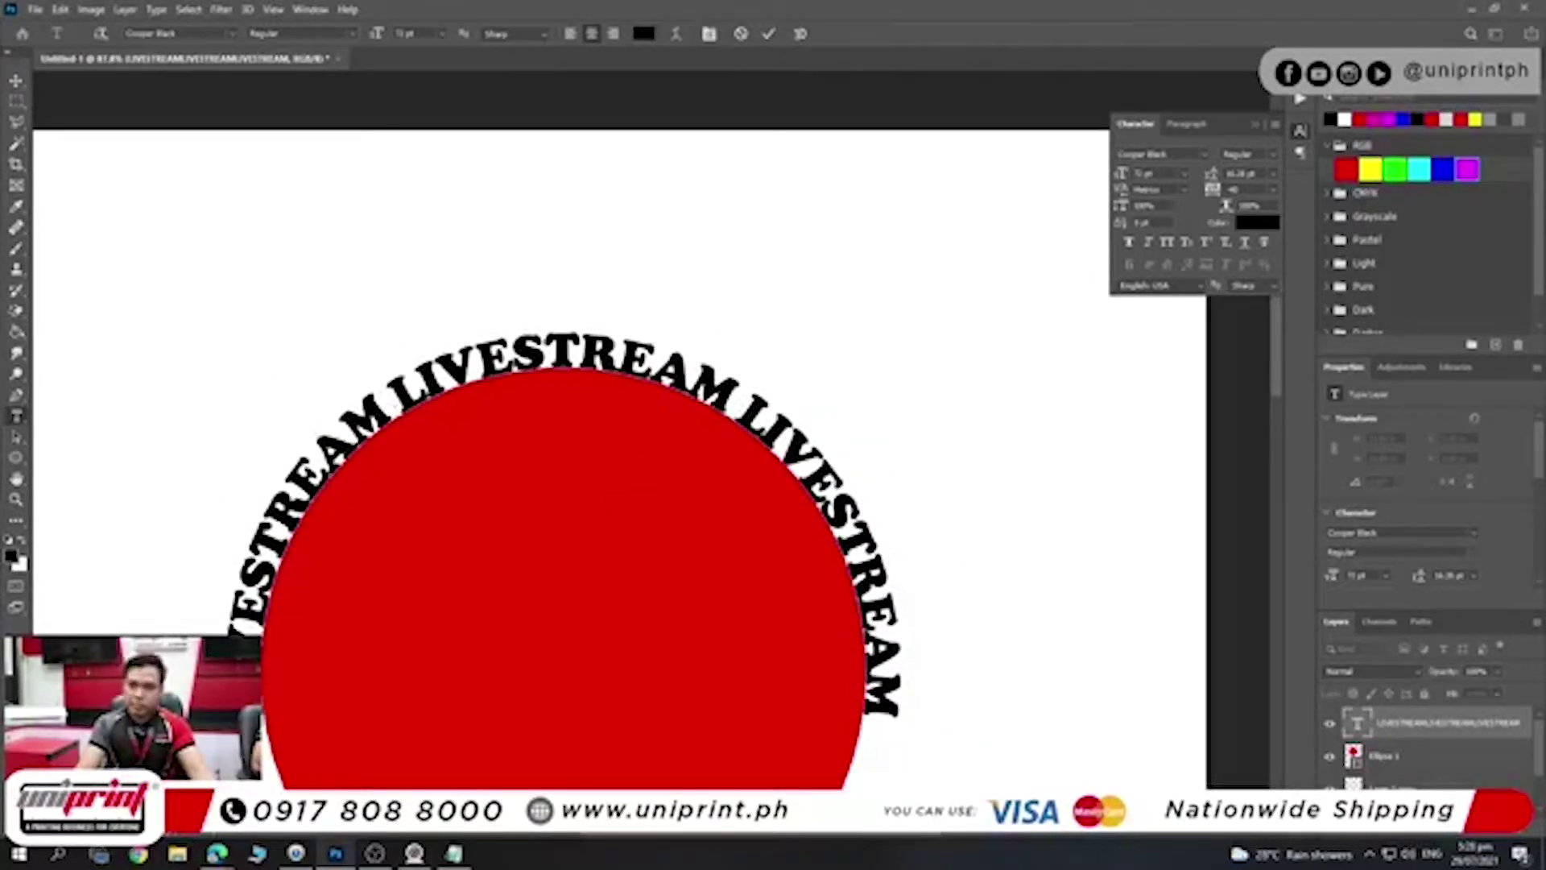
{"action": "key", "text": "ctrl+Return"}
{"action": "key", "text": "ctrl+t"}
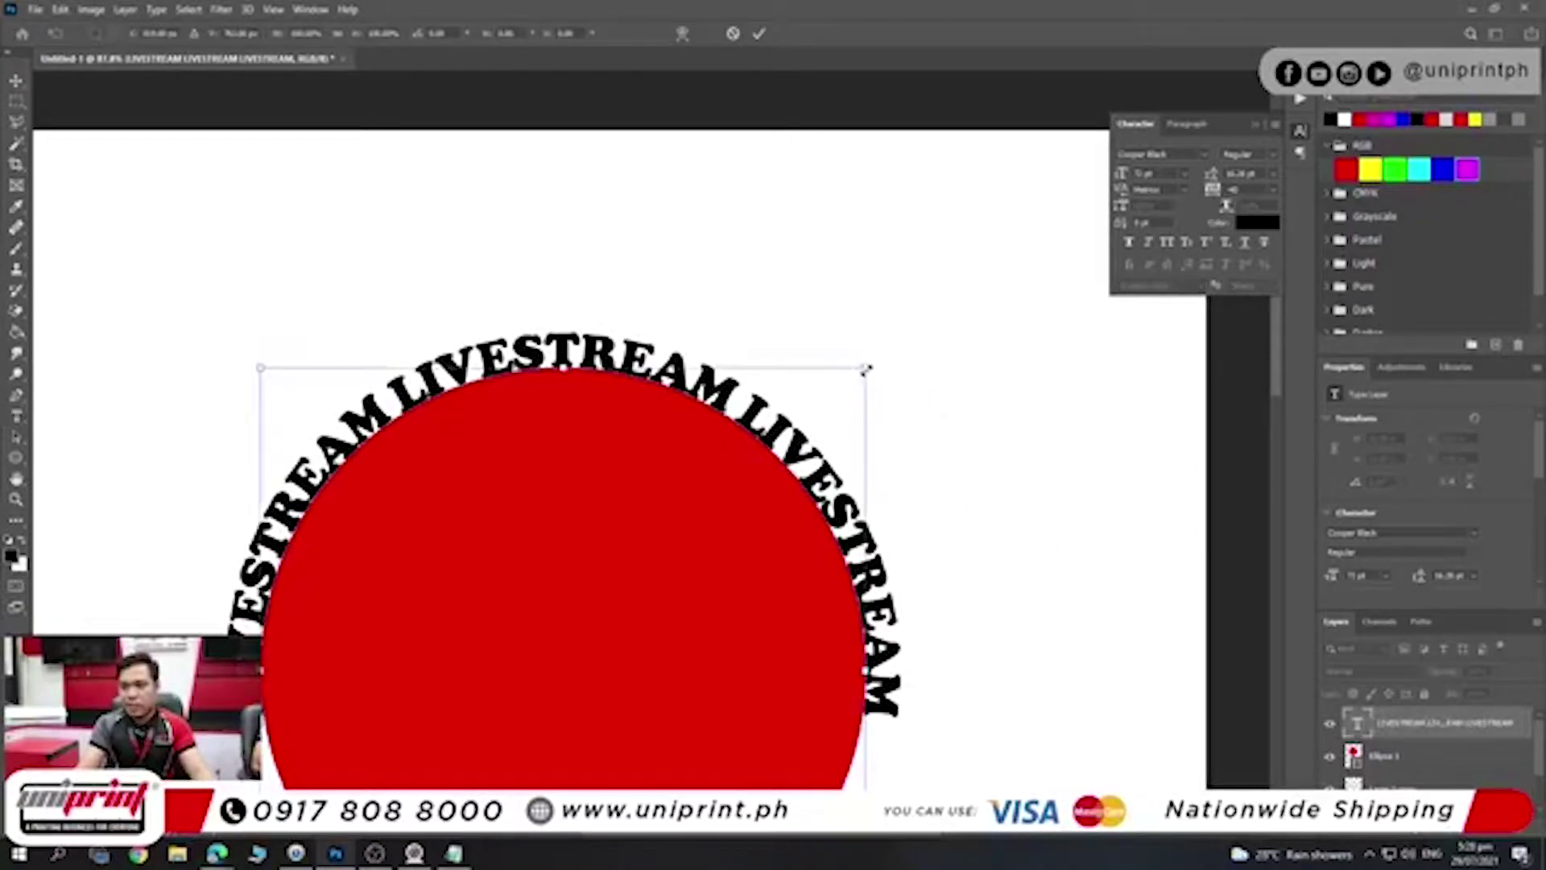
{"action": "left_click_drag", "start_coordinate": [865, 369], "coordinate": [823, 441]}
{"action": "key", "text": "Return"}
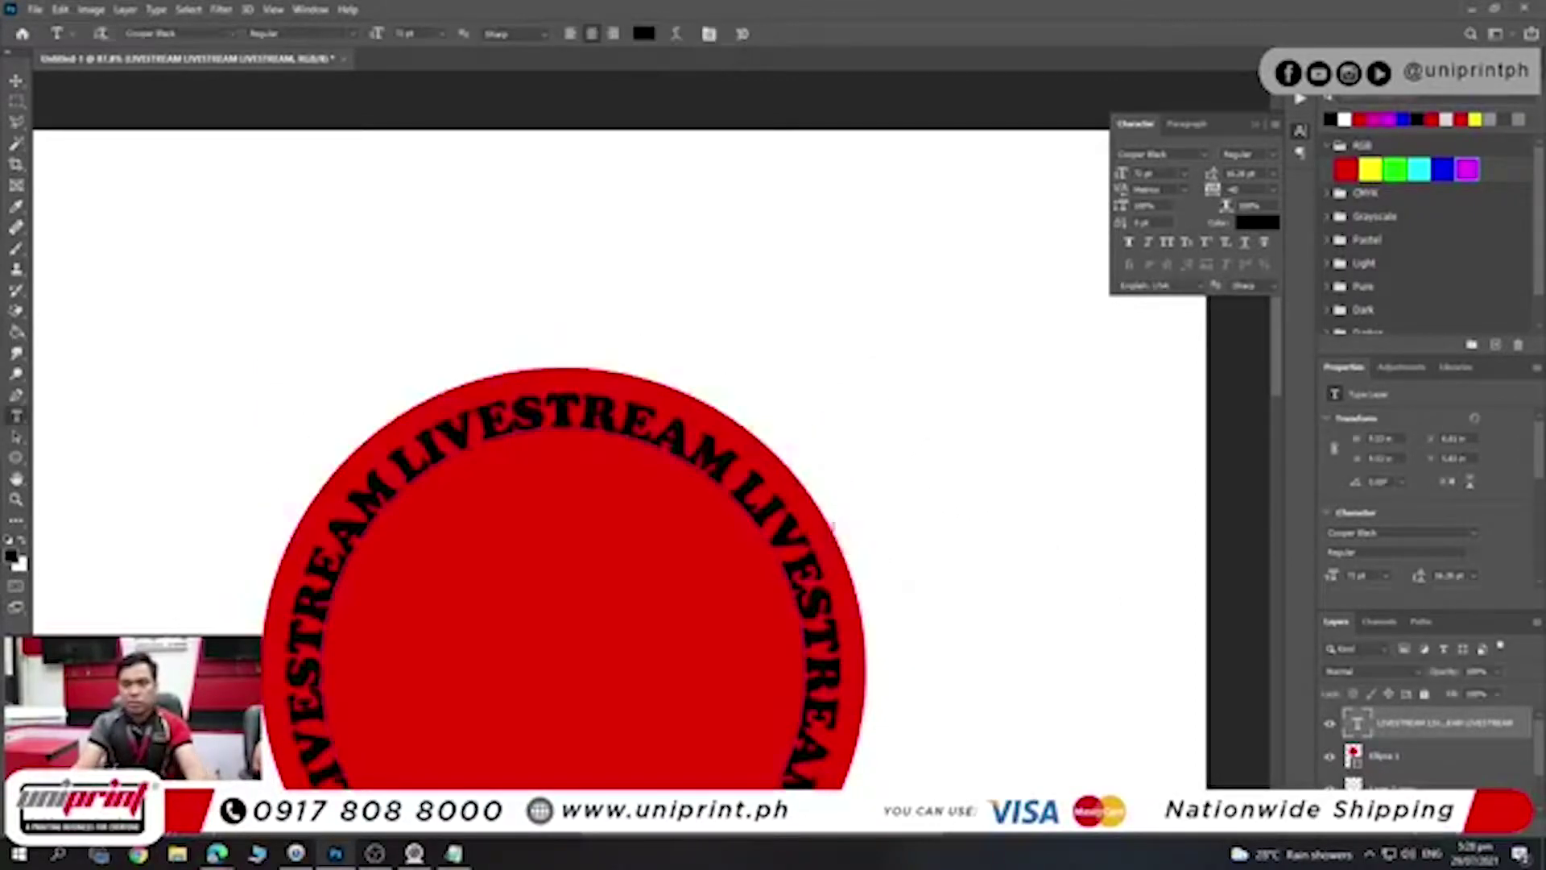
- Recolour the LIVESTREAM ring text white and duplicate its layer
{"action": "scroll", "coordinate": [483, 668], "scroll_direction": "down", "scroll_amount": 2}
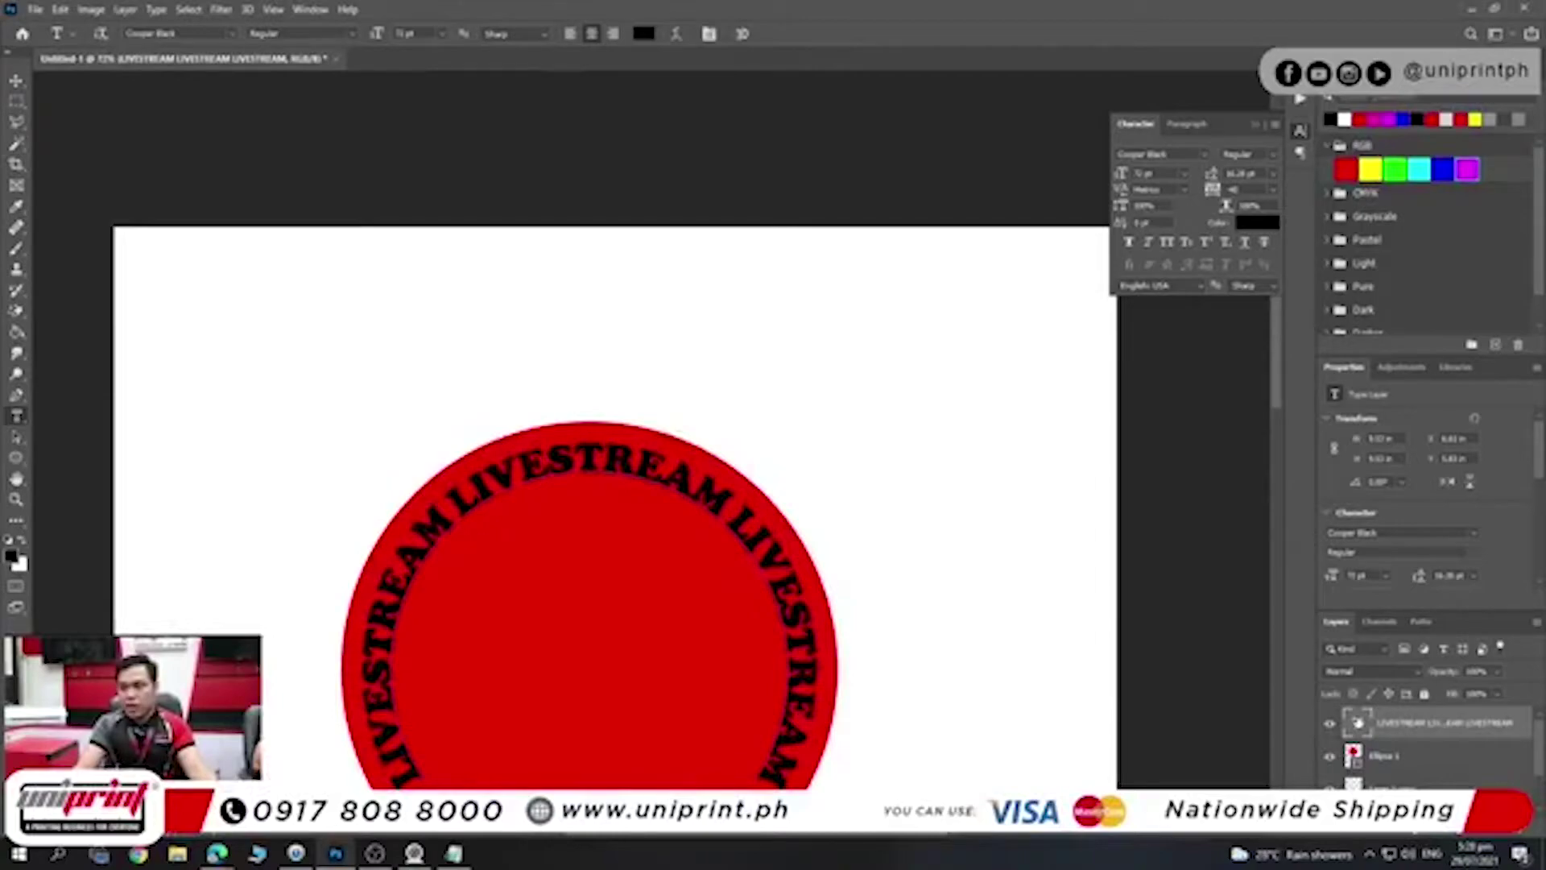
{"action": "double_click", "coordinate": [1358, 723]}
{"action": "left_click", "coordinate": [23, 541]}
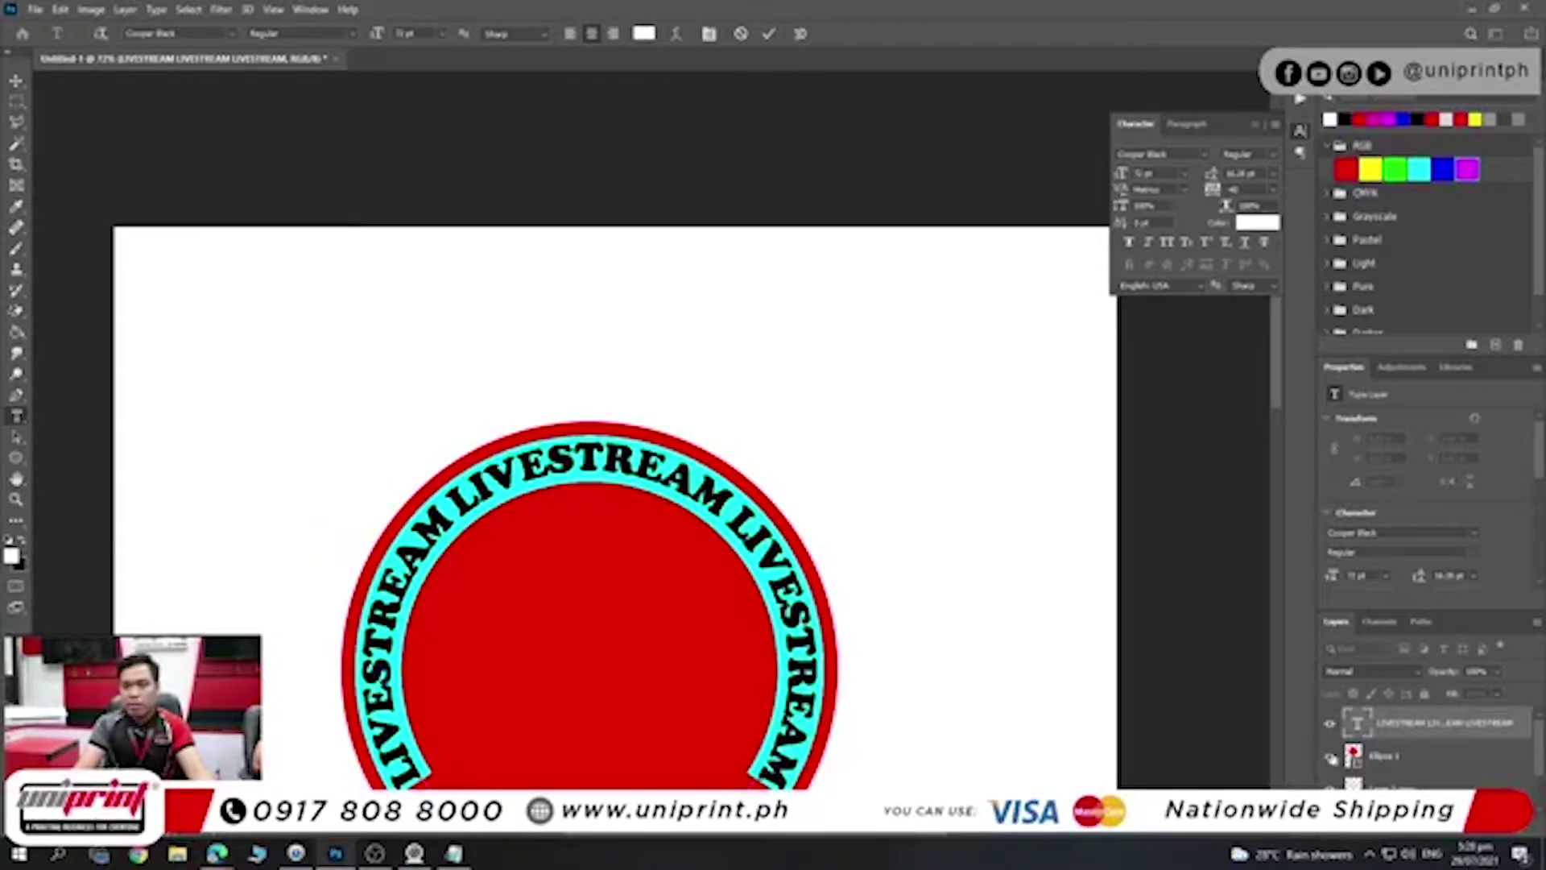
{"action": "key", "text": "ctrl+Return"}
{"action": "scroll", "coordinate": [722, 667], "scroll_direction": "up", "scroll_amount": 2}
{"action": "scroll", "coordinate": [628, 625], "scroll_direction": "up", "scroll_amount": 1}
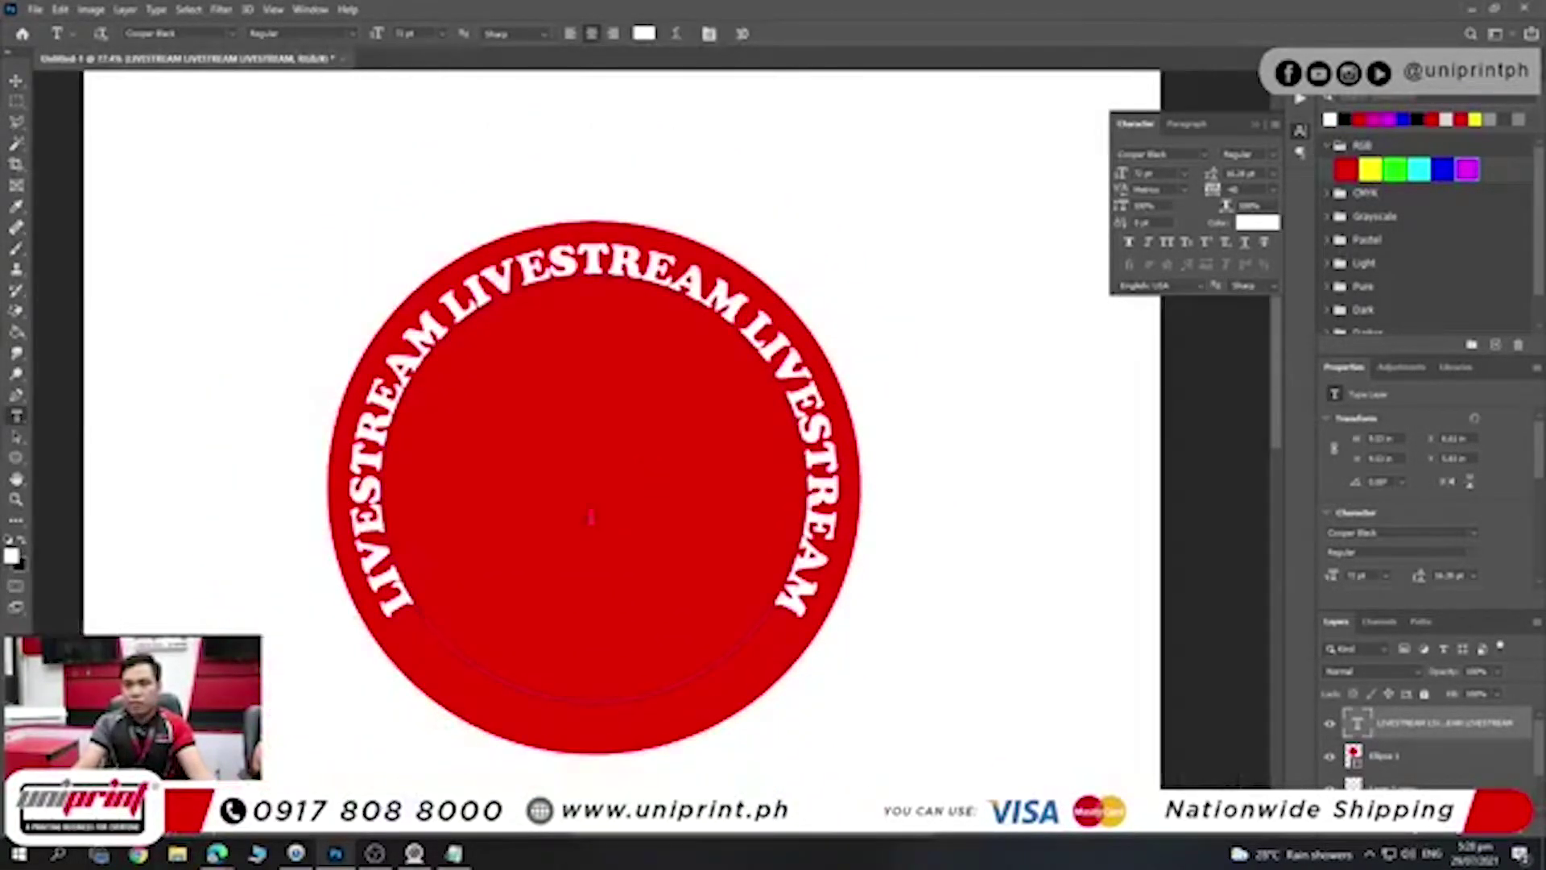
{"action": "key", "text": "v"}
{"action": "scroll", "coordinate": [645, 563], "scroll_direction": "down", "scroll_amount": 1}
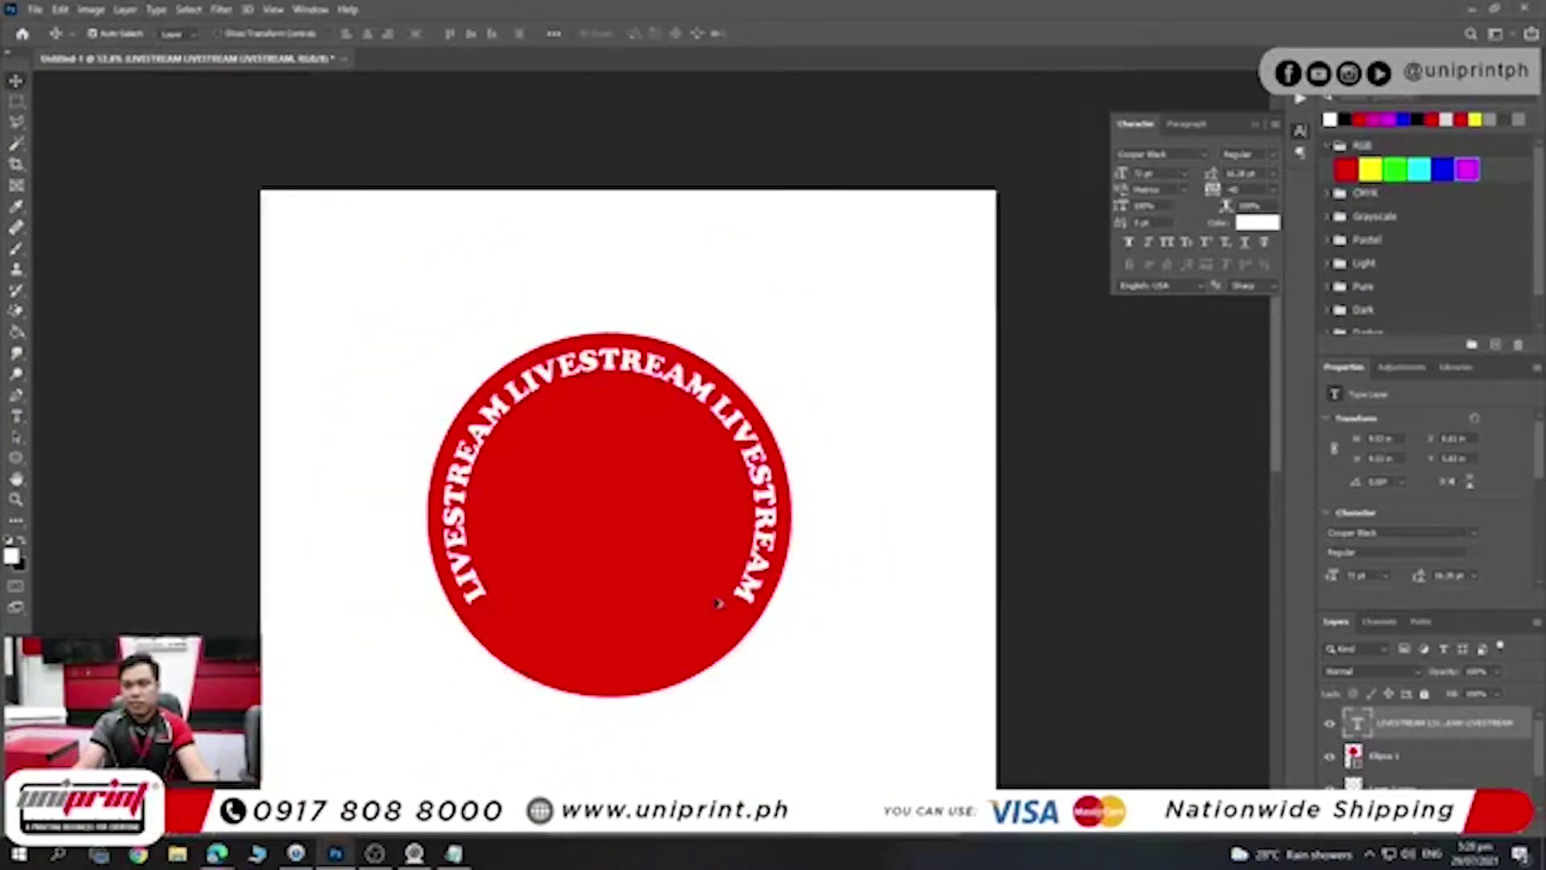
{"action": "scroll", "coordinate": [720, 600], "scroll_direction": "up", "scroll_amount": 1}
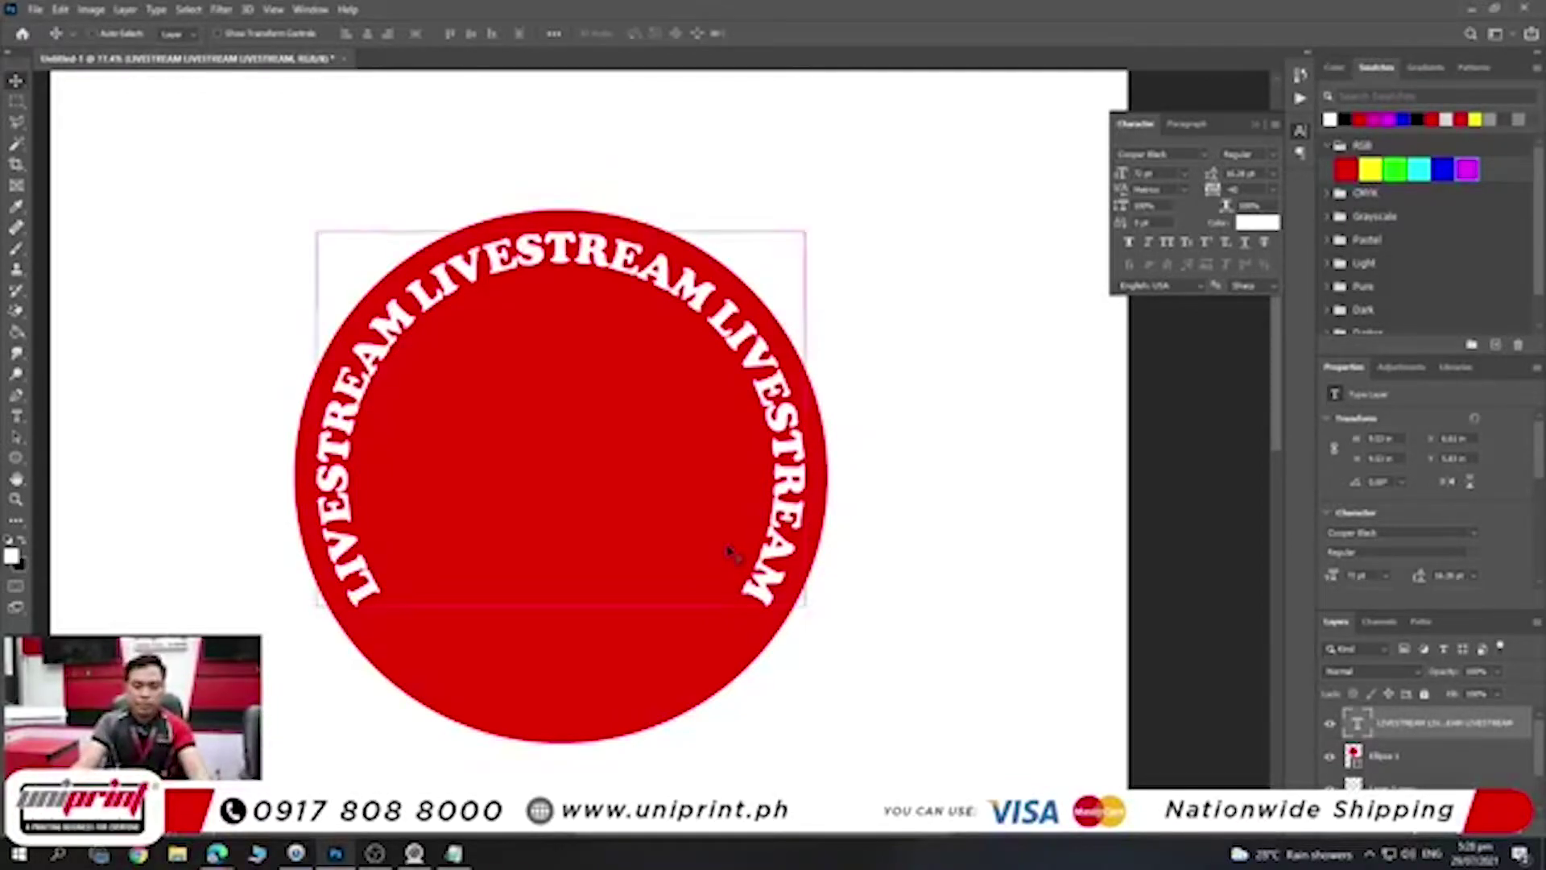
{"action": "key", "text": "ctrl+j"}
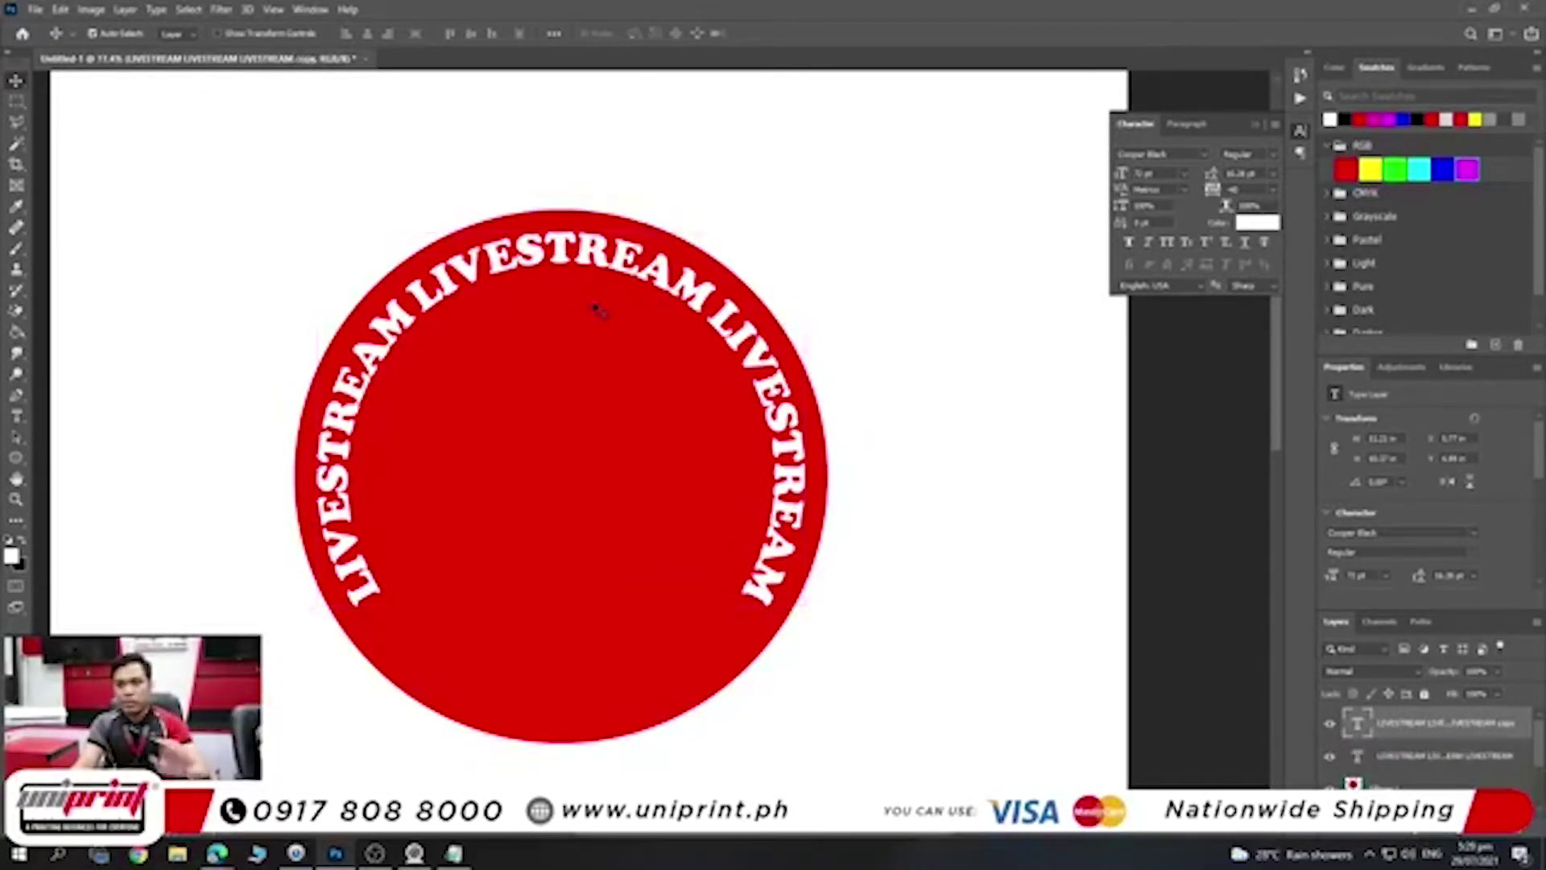
- Flip the LIVESTREAM copy to the circle's inner side, slide it to the lower half, and select its text
{"action": "left_click", "coordinate": [19, 442]}
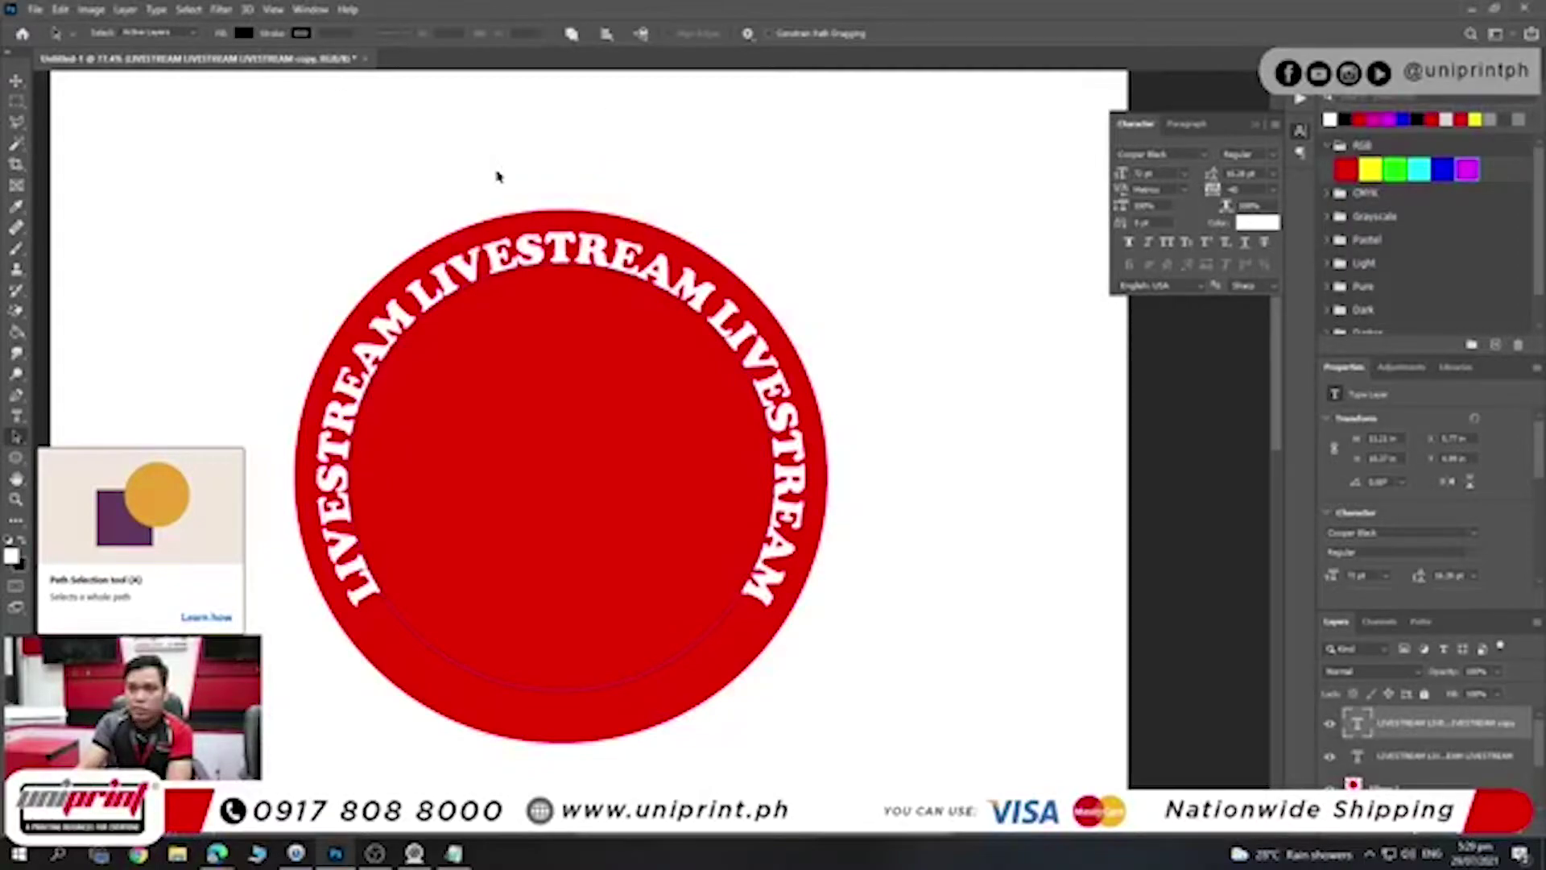
{"action": "left_click_drag", "start_coordinate": [577, 270], "coordinate": [576, 320]}
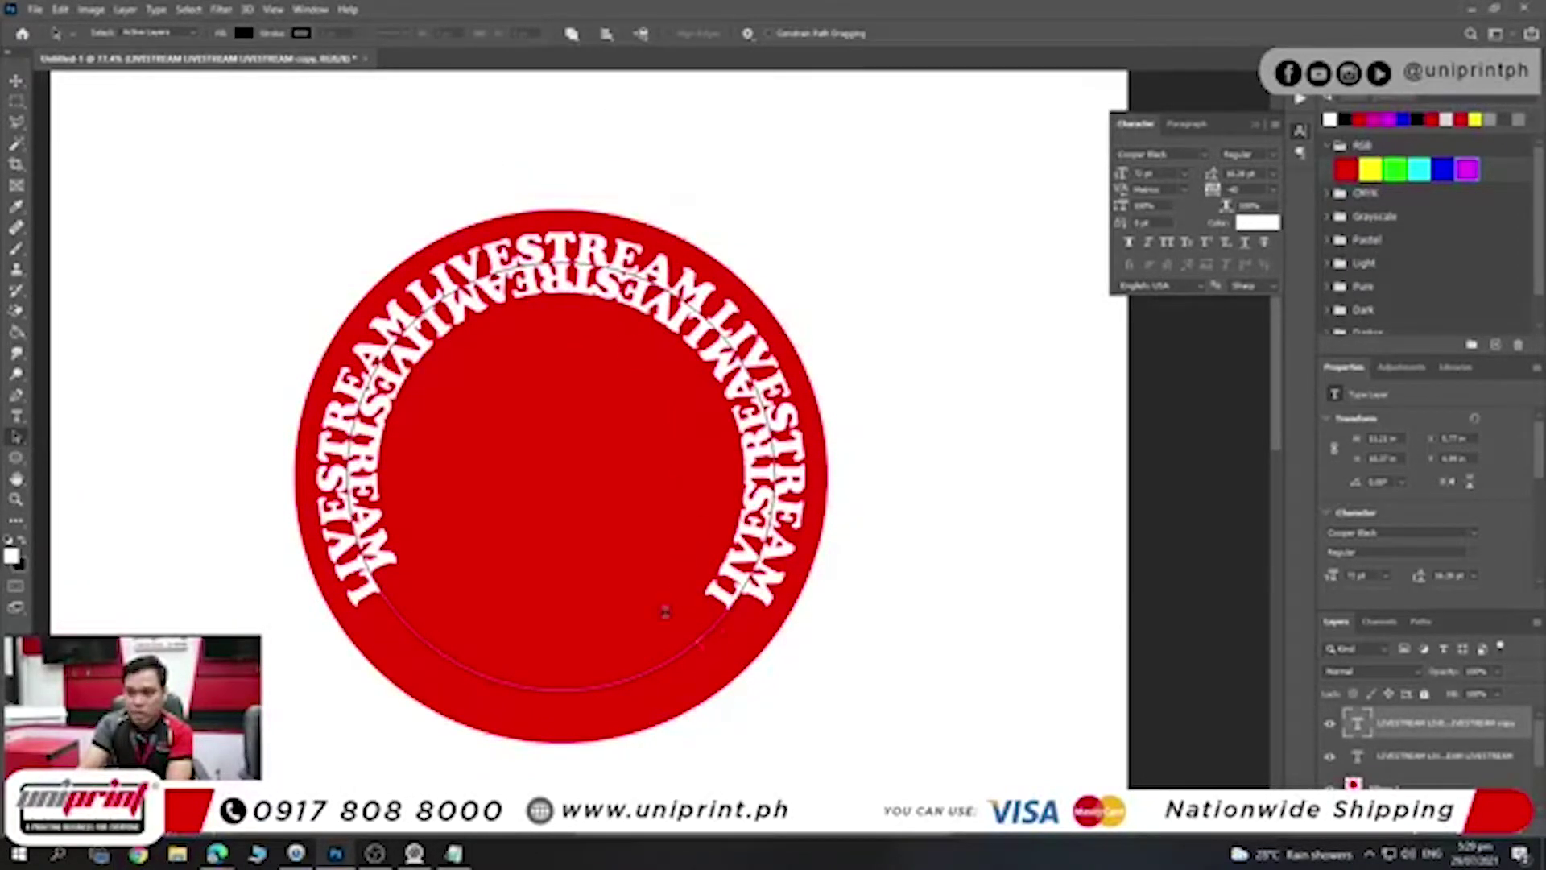
{"action": "left_click_drag", "start_coordinate": [617, 654], "coordinate": [561, 679]}
{"action": "key", "text": "ctrl+a"}
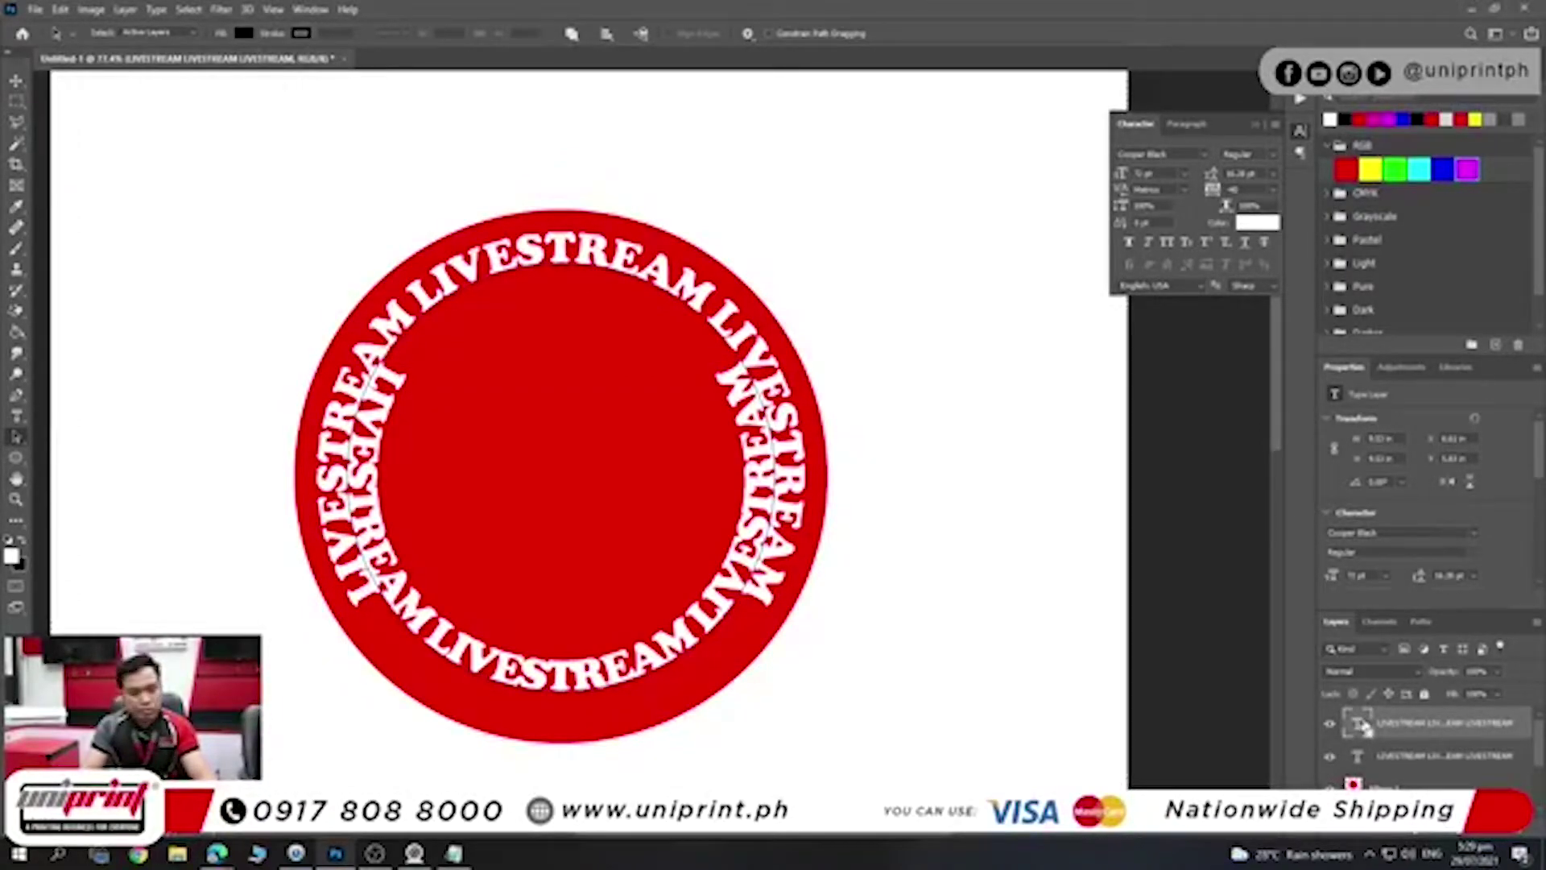
{"action": "double_click", "coordinate": [1359, 723]}
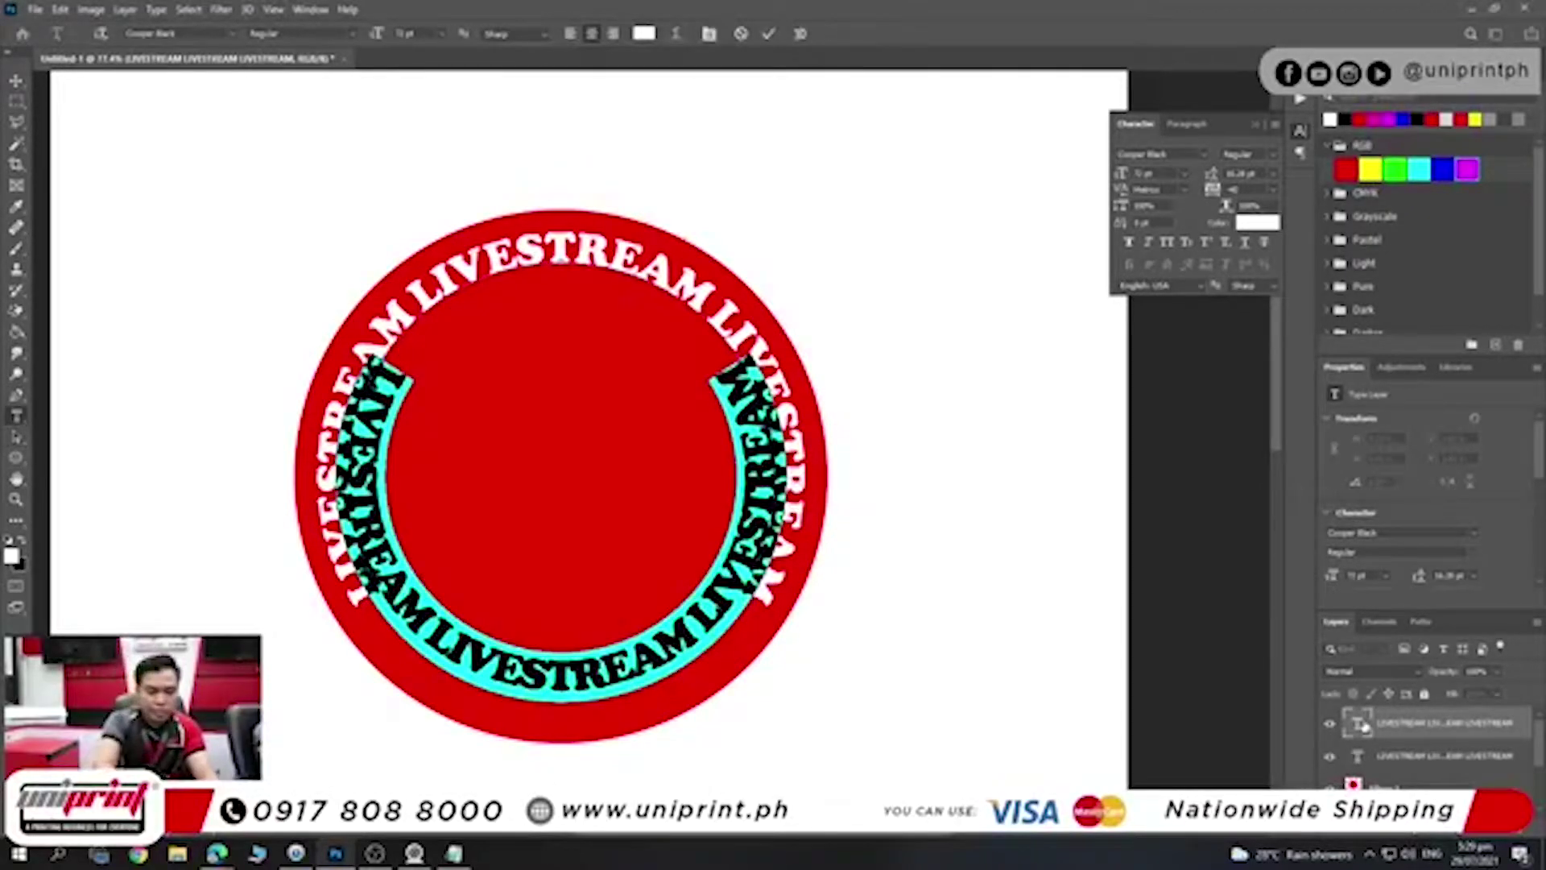
- Change the copied curved text to 'SINCE 2021' and enlarge it along the circle's bottom
{"action": "type", "text": "SINCE 2021"}
{"action": "key", "text": "ctrl+Return"}
{"action": "key", "text": "ctrl+t"}
{"action": "mouse_move", "coordinate": [780, 702]}
{"action": "left_mouse_down"}
{"action": "mouse_move", "coordinate": [789, 689]}
{"action": "mouse_move", "coordinate": [801, 714]}
{"action": "left_mouse_up"}
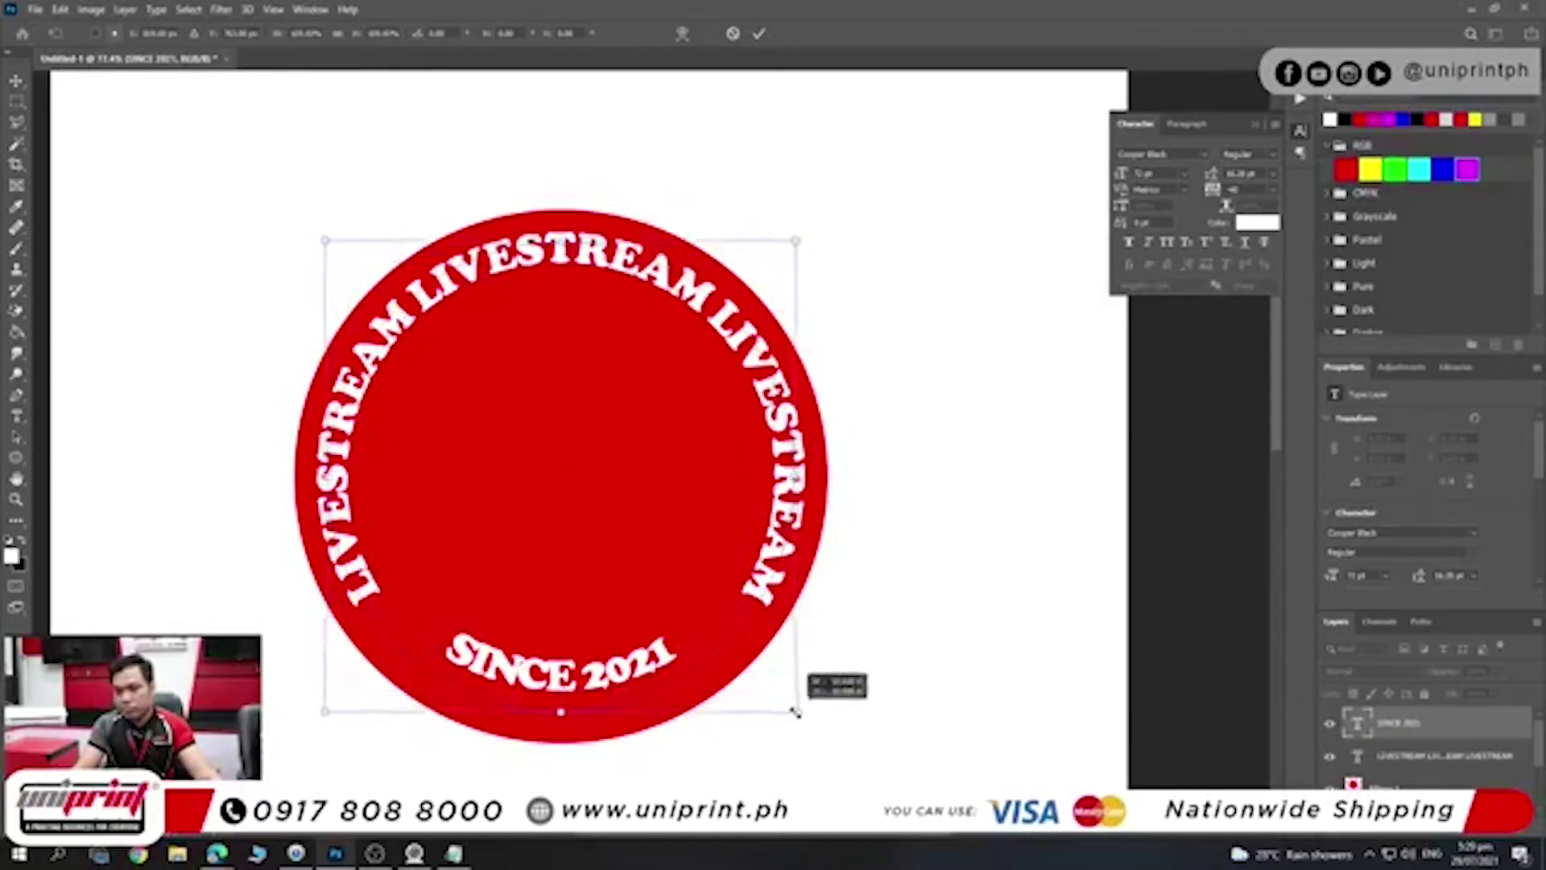
{"action": "key", "text": "Return"}
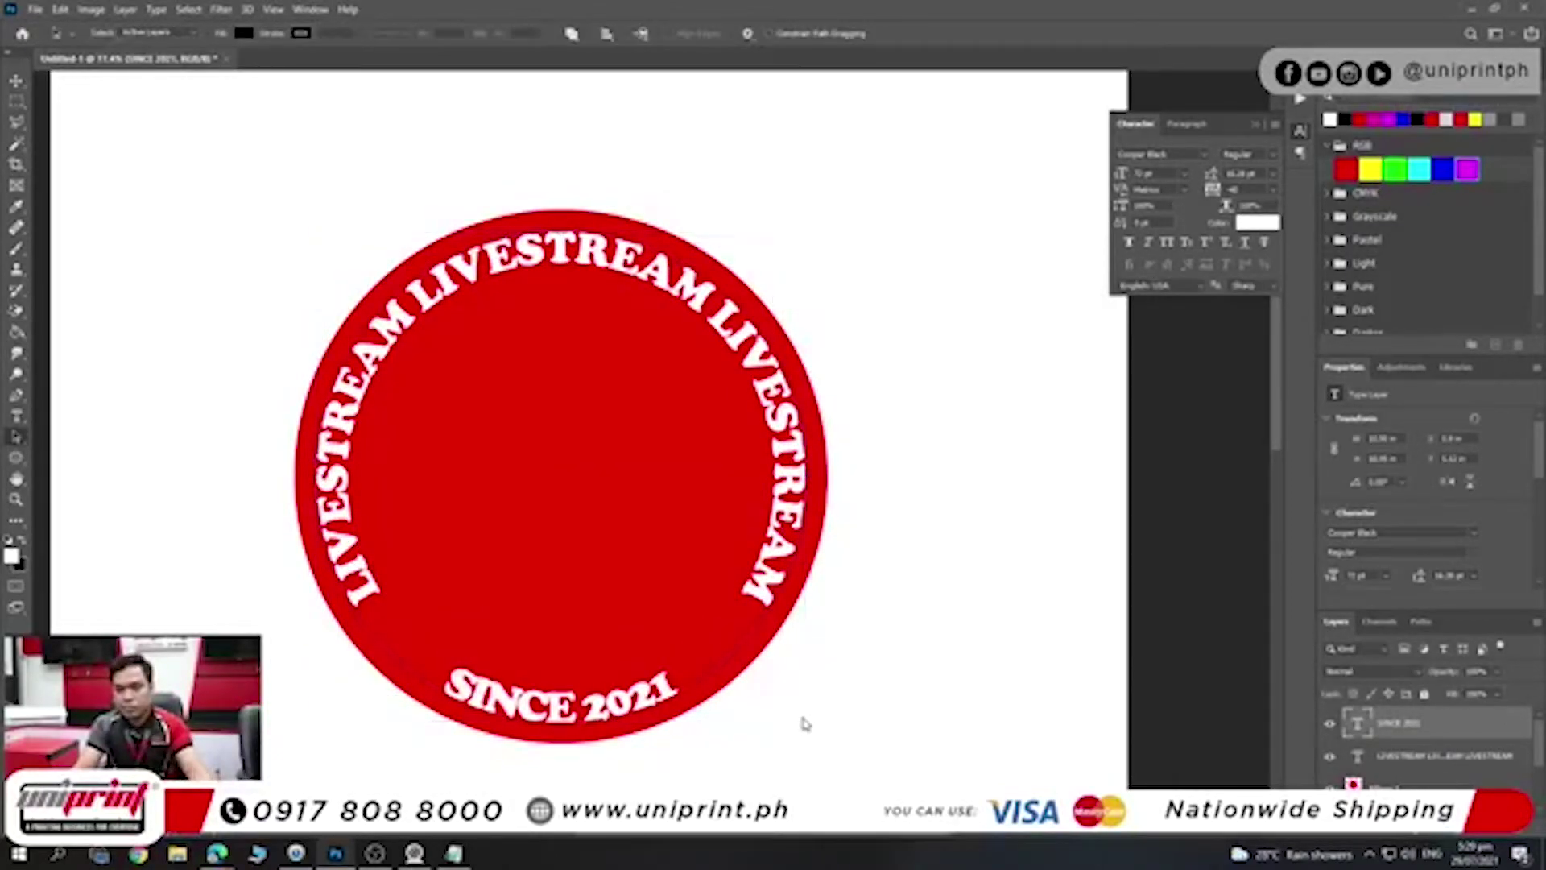
- Increase the tracking of SINCE 2021 to spread its letters wider
{"action": "double_click", "coordinate": [1358, 724]}
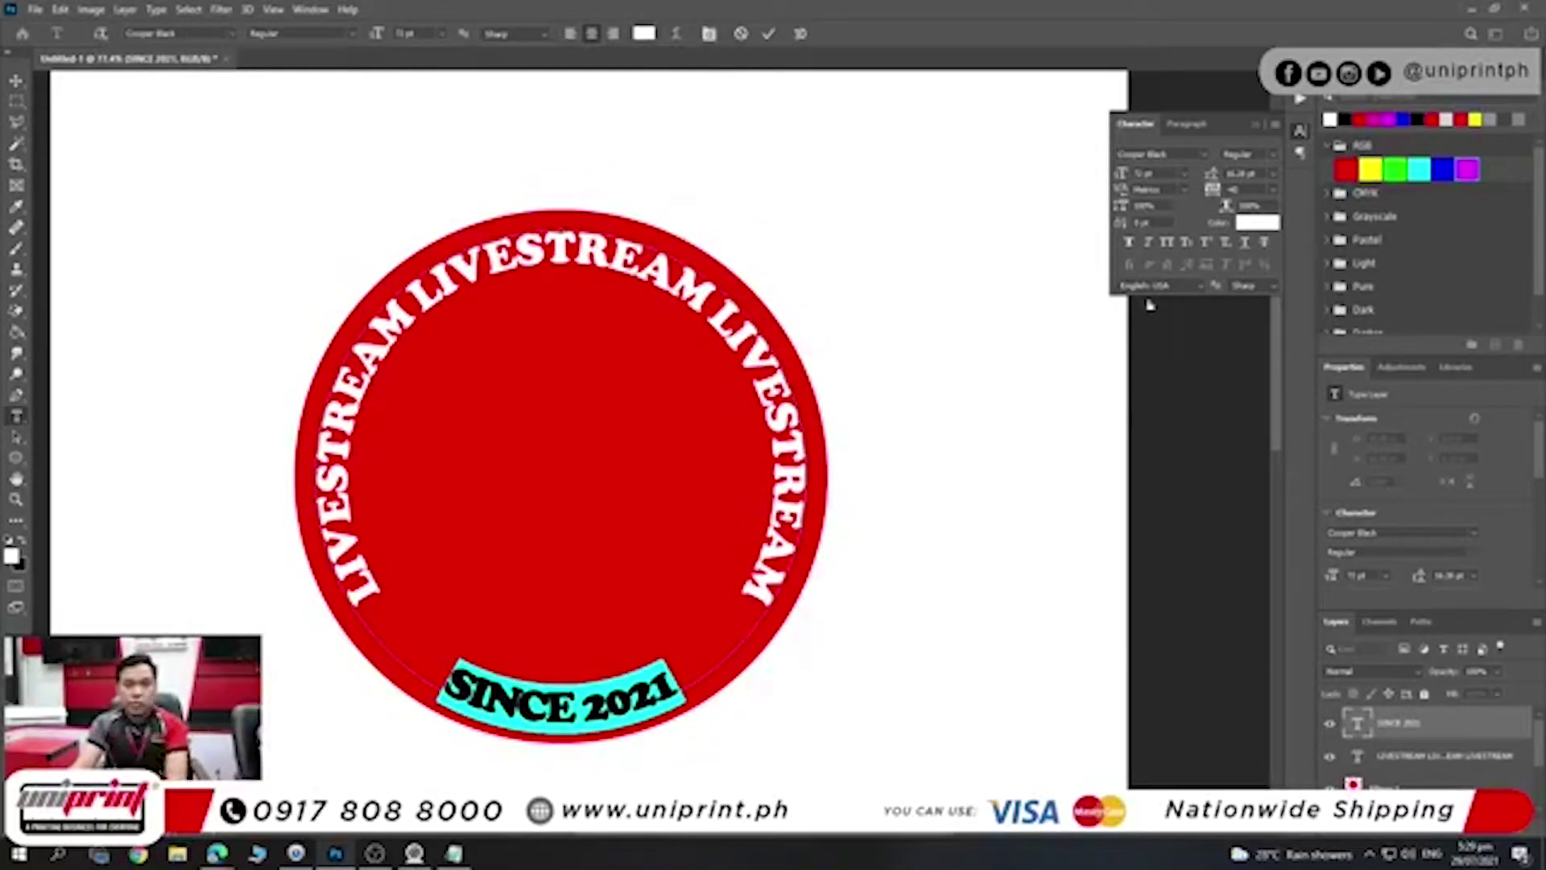
{"action": "key", "text": "Up"}
{"action": "key", "text": "Up"}
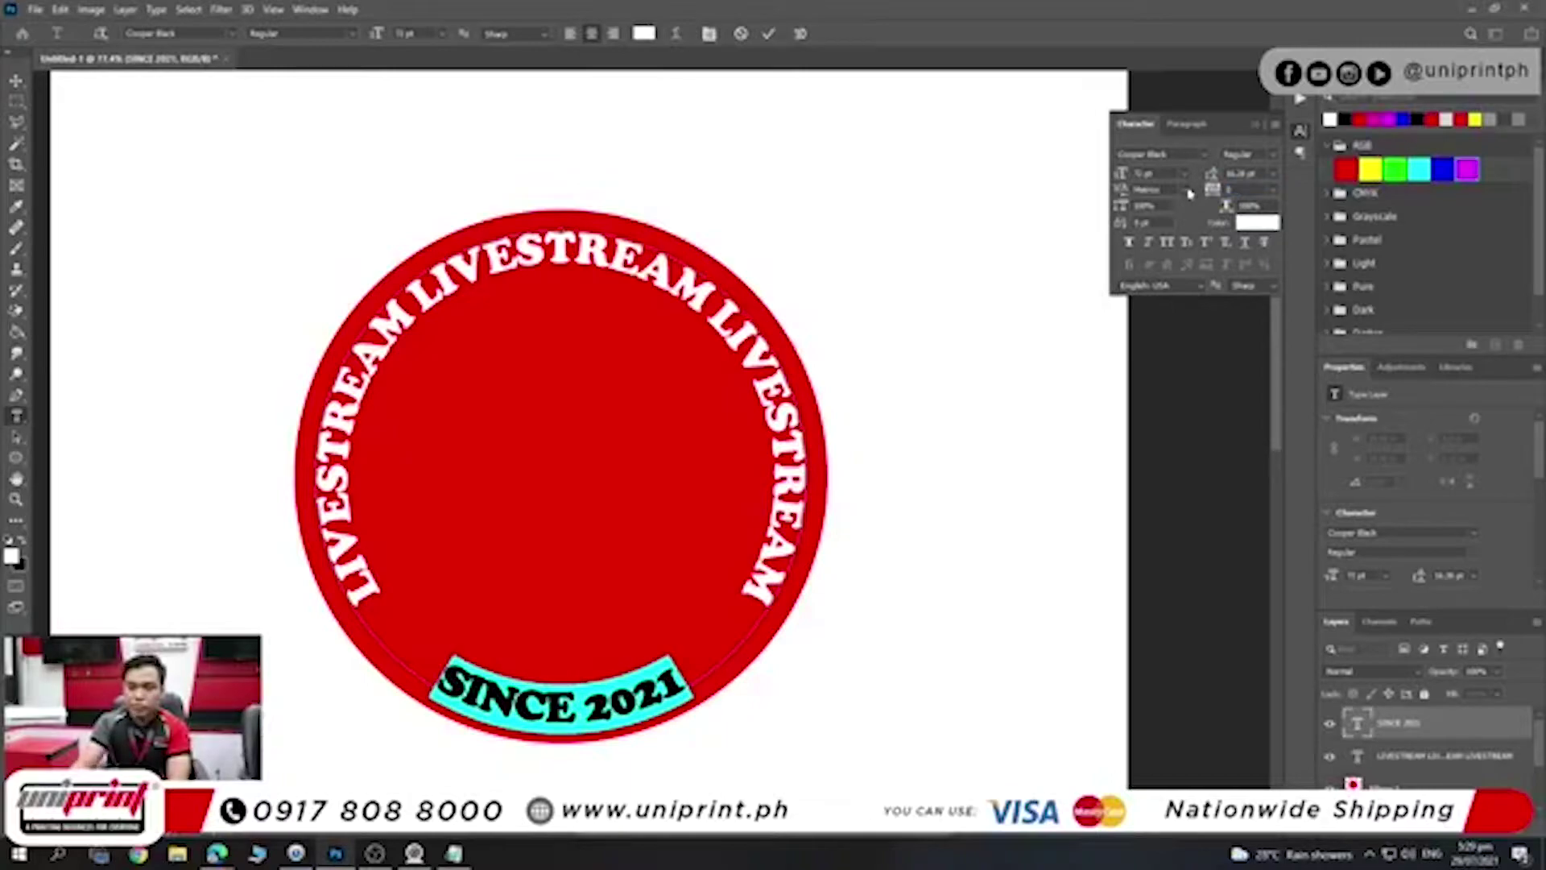
{"action": "key", "text": "Up"}
{"action": "key", "text": "Up"}
{"action": "key", "text": "Up"}
{"action": "key", "text": "Up"}
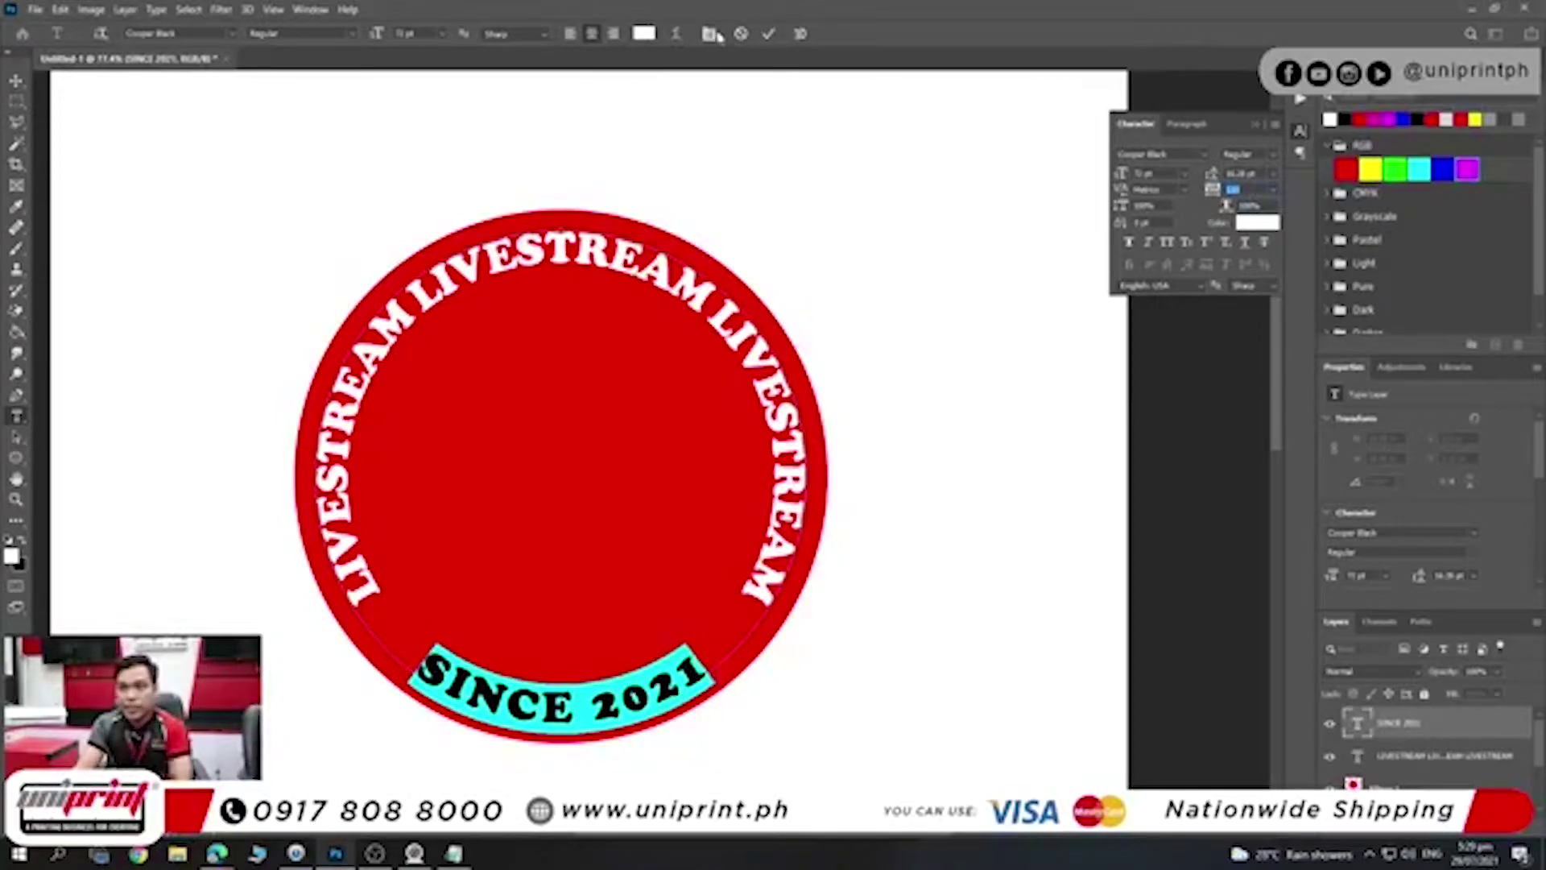
- Fine-tune SINCE 2021's horizontal scale and tracking for tighter letter spacing
{"action": "left_click", "coordinate": [709, 34]}
{"action": "left_click", "coordinate": [709, 34]}
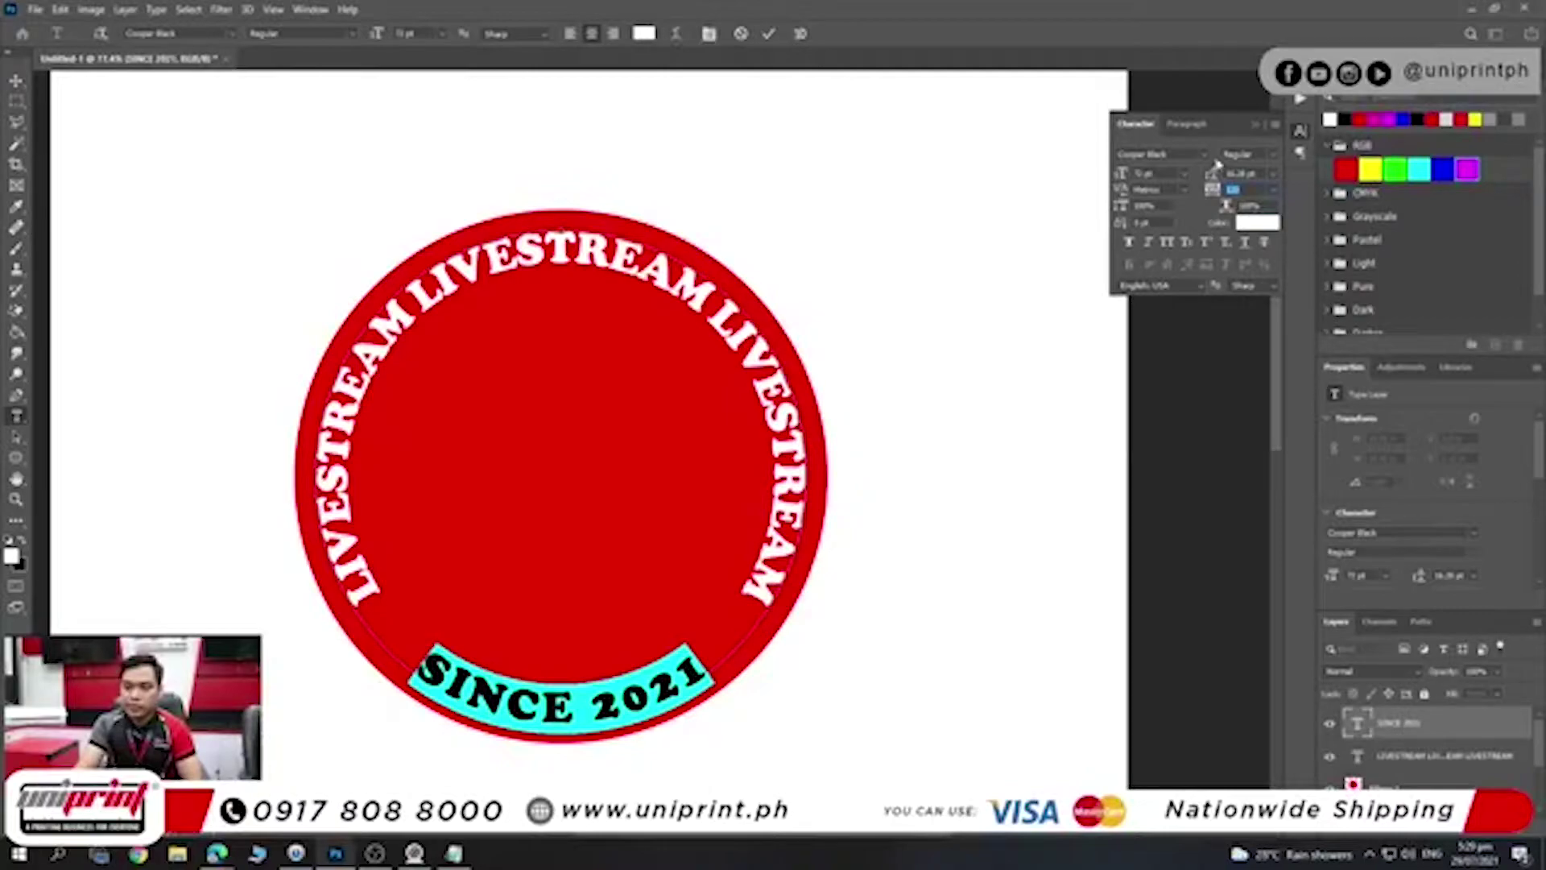
{"action": "key", "text": "Down"}
{"action": "key", "text": "Down"}
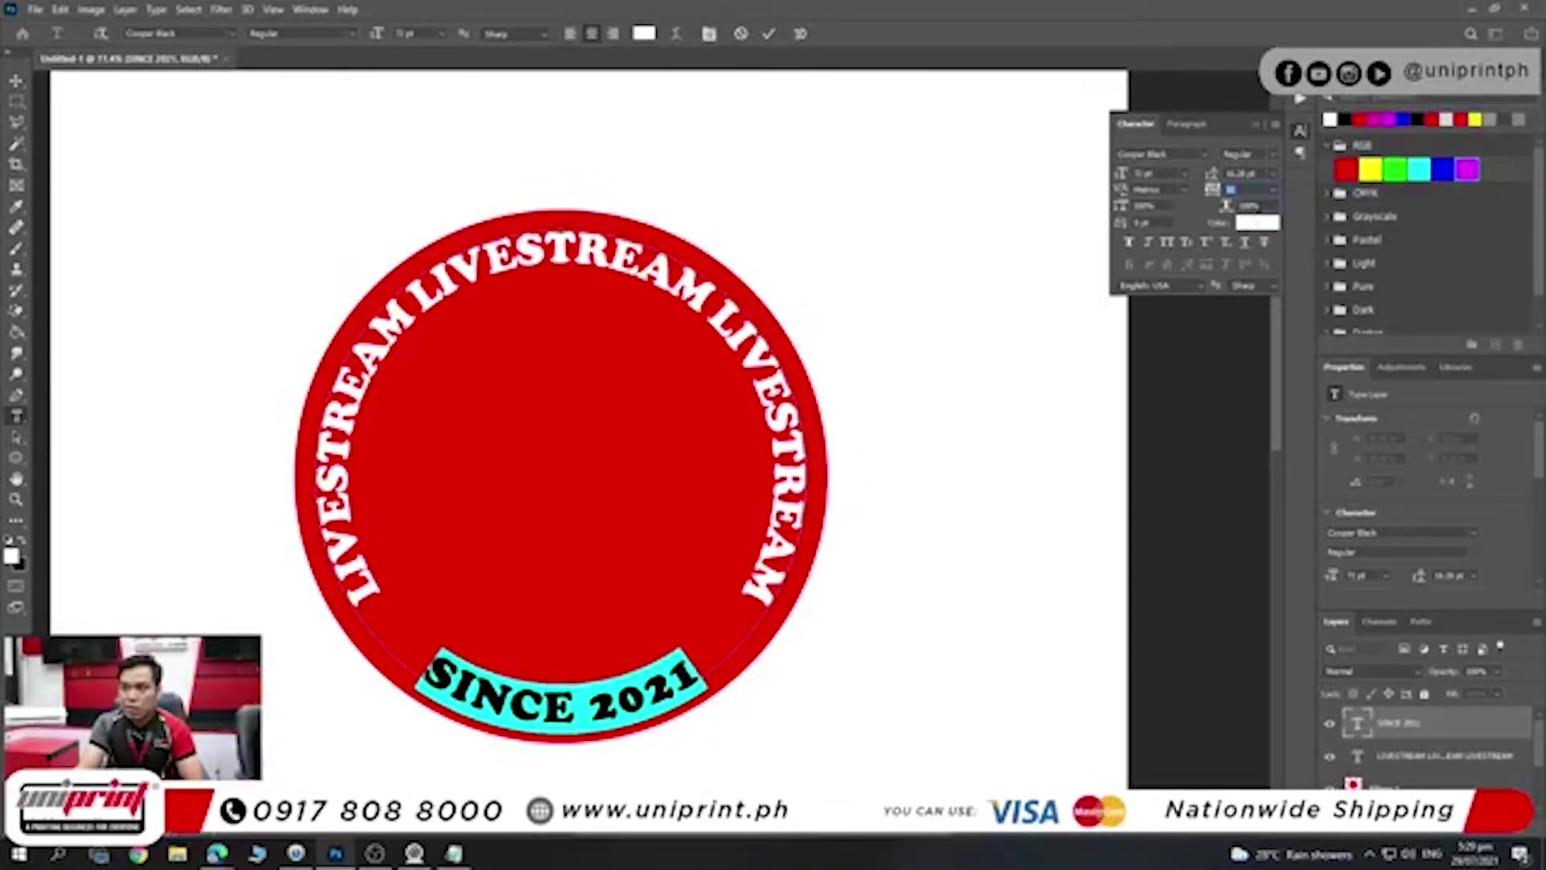
{"action": "key", "text": "Tab"}
{"action": "key", "text": "Up"}
{"action": "key", "text": "Up"}
{"action": "key", "text": "Up"}
{"action": "key", "text": "Up"}
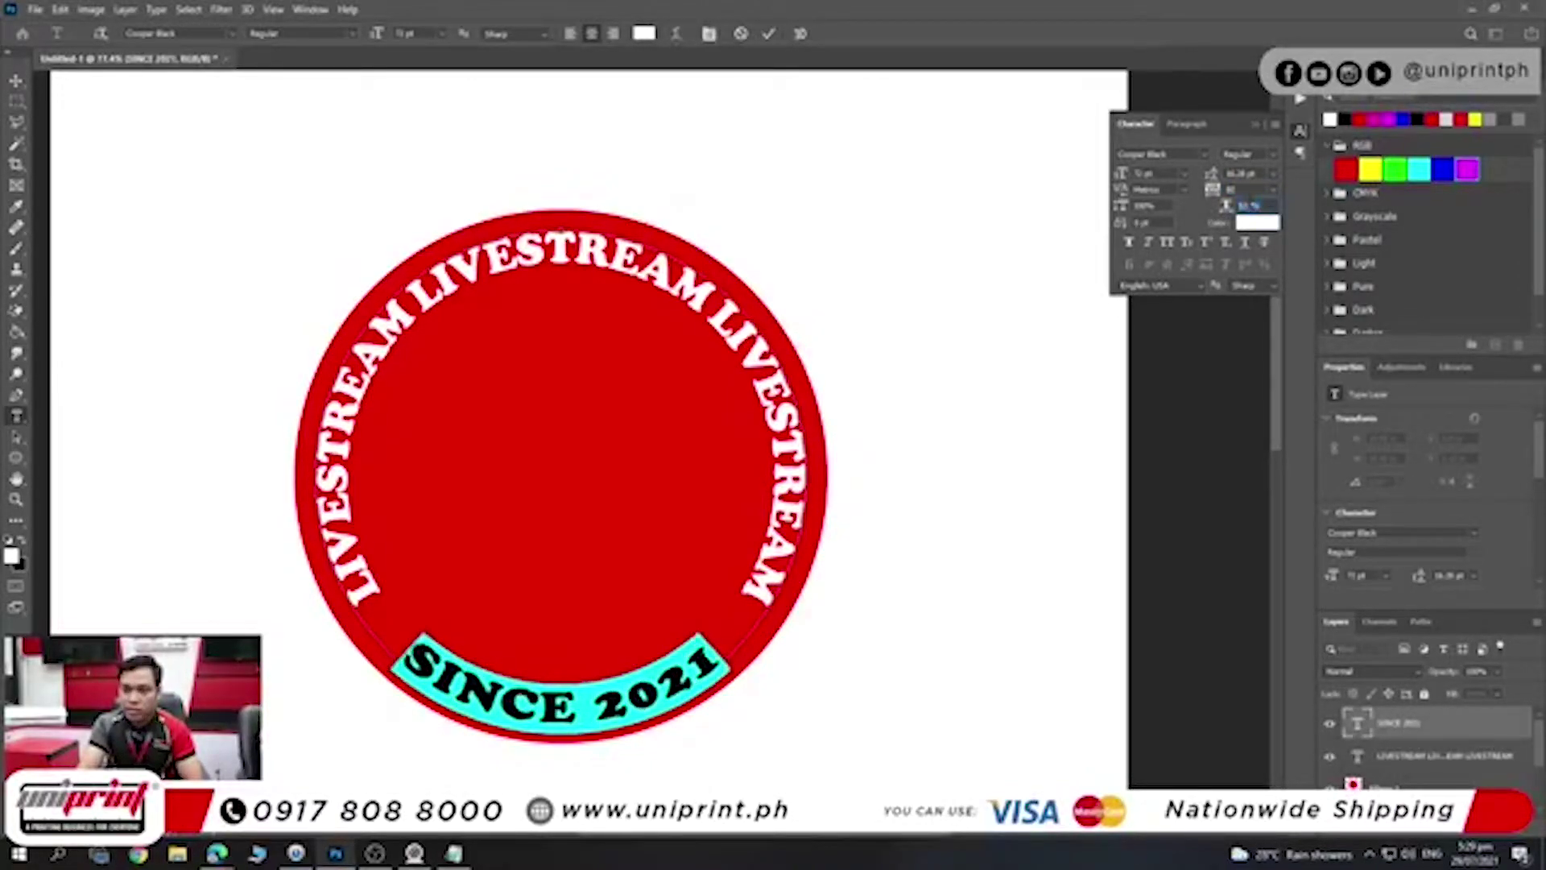
{"action": "key", "text": "Up"}
{"action": "key", "text": "Up"}
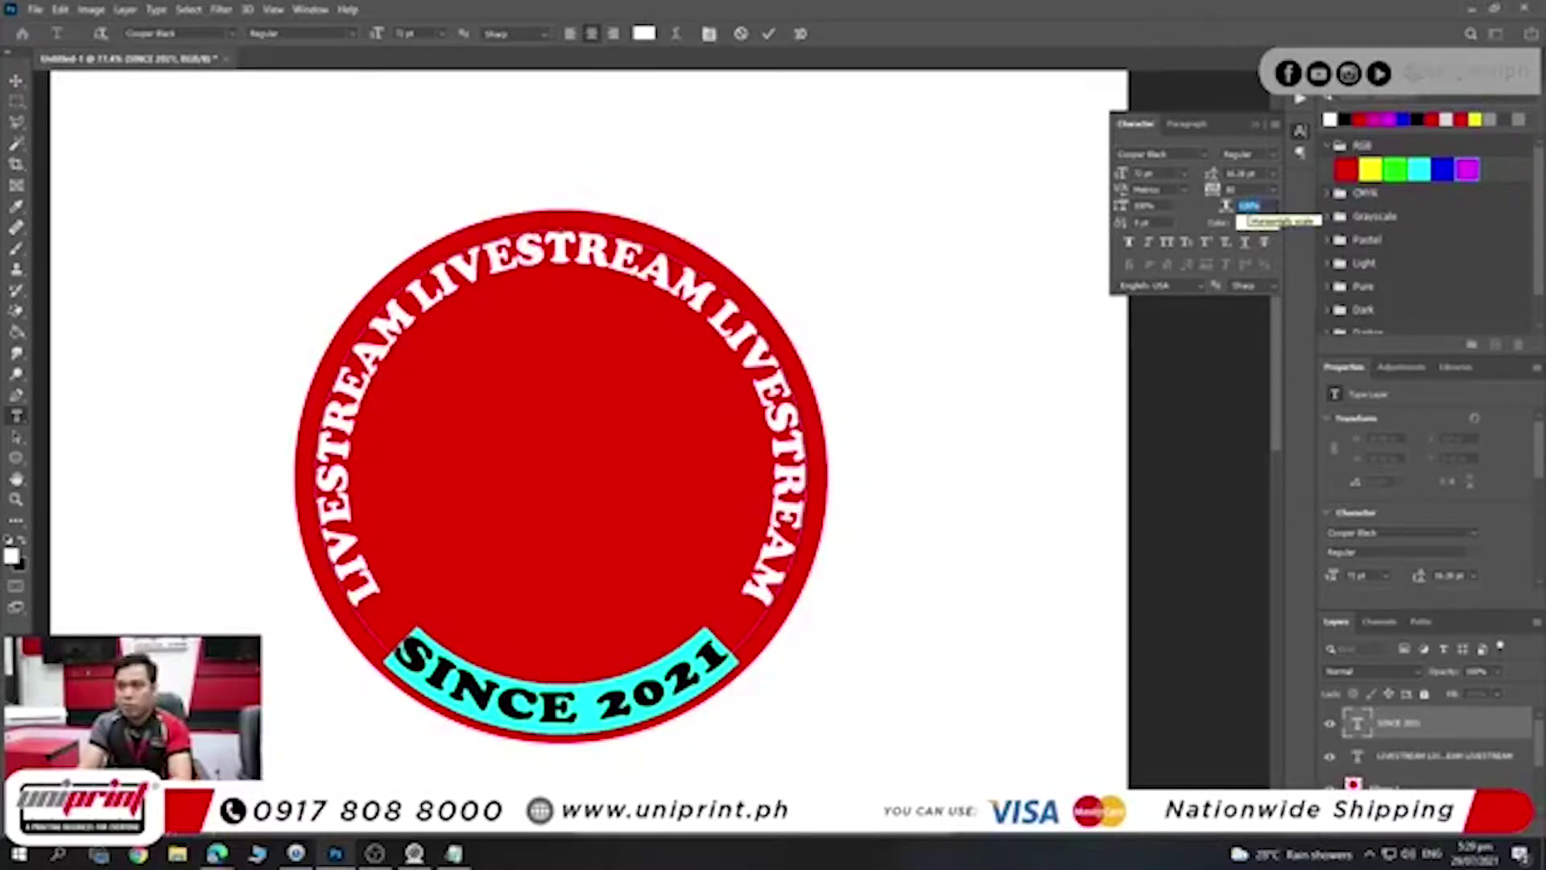
{"action": "key", "text": "Return"}
{"action": "key", "text": "Down"}
{"action": "key", "text": "Down"}
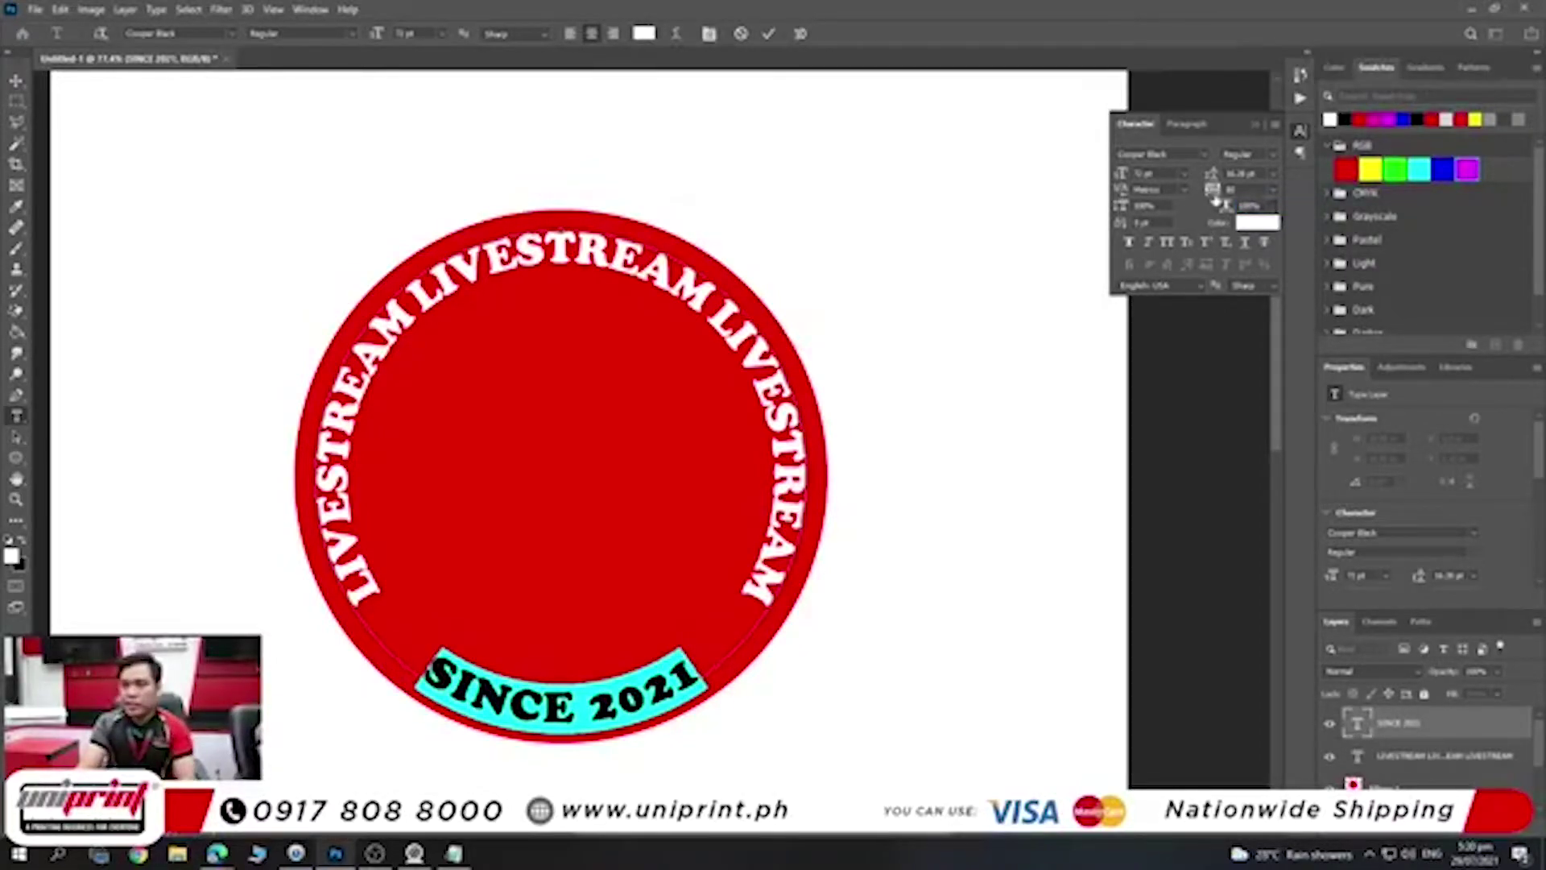
{"action": "key", "text": "Tab"}
{"action": "key", "text": "Up"}
{"action": "key", "text": "Up"}
{"action": "key", "text": "Up"}
{"action": "key", "text": "Up"}
{"action": "key", "text": "Up"}
{"action": "key", "text": "Up"}
{"action": "key", "text": "Down"}
{"action": "key", "text": "Down"}
{"action": "key", "text": "Down"}
{"action": "key", "text": "Down"}
{"action": "key", "text": "Down"}
{"action": "key", "text": "ctrl+Return"}
- Raise the tracking on the LIVESTREAM ring text to spread it around the circle
{"action": "key", "text": "alt+bracketleft"}
{"action": "key", "text": "Return"}
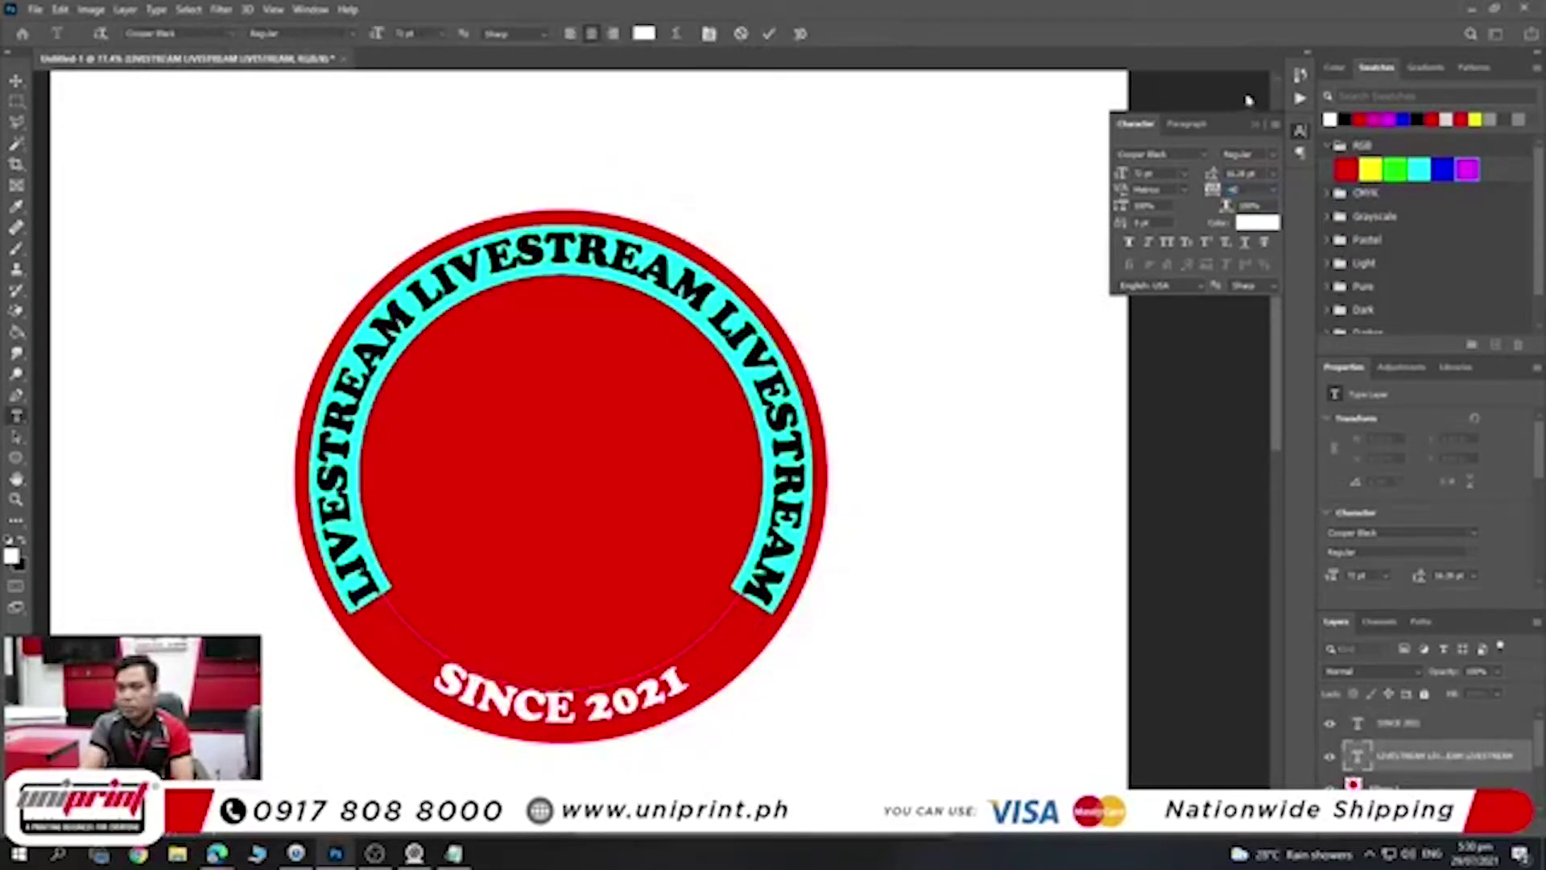
{"action": "key", "text": "Up"}
{"action": "key", "text": "Up"}
{"action": "key", "text": "Up"}
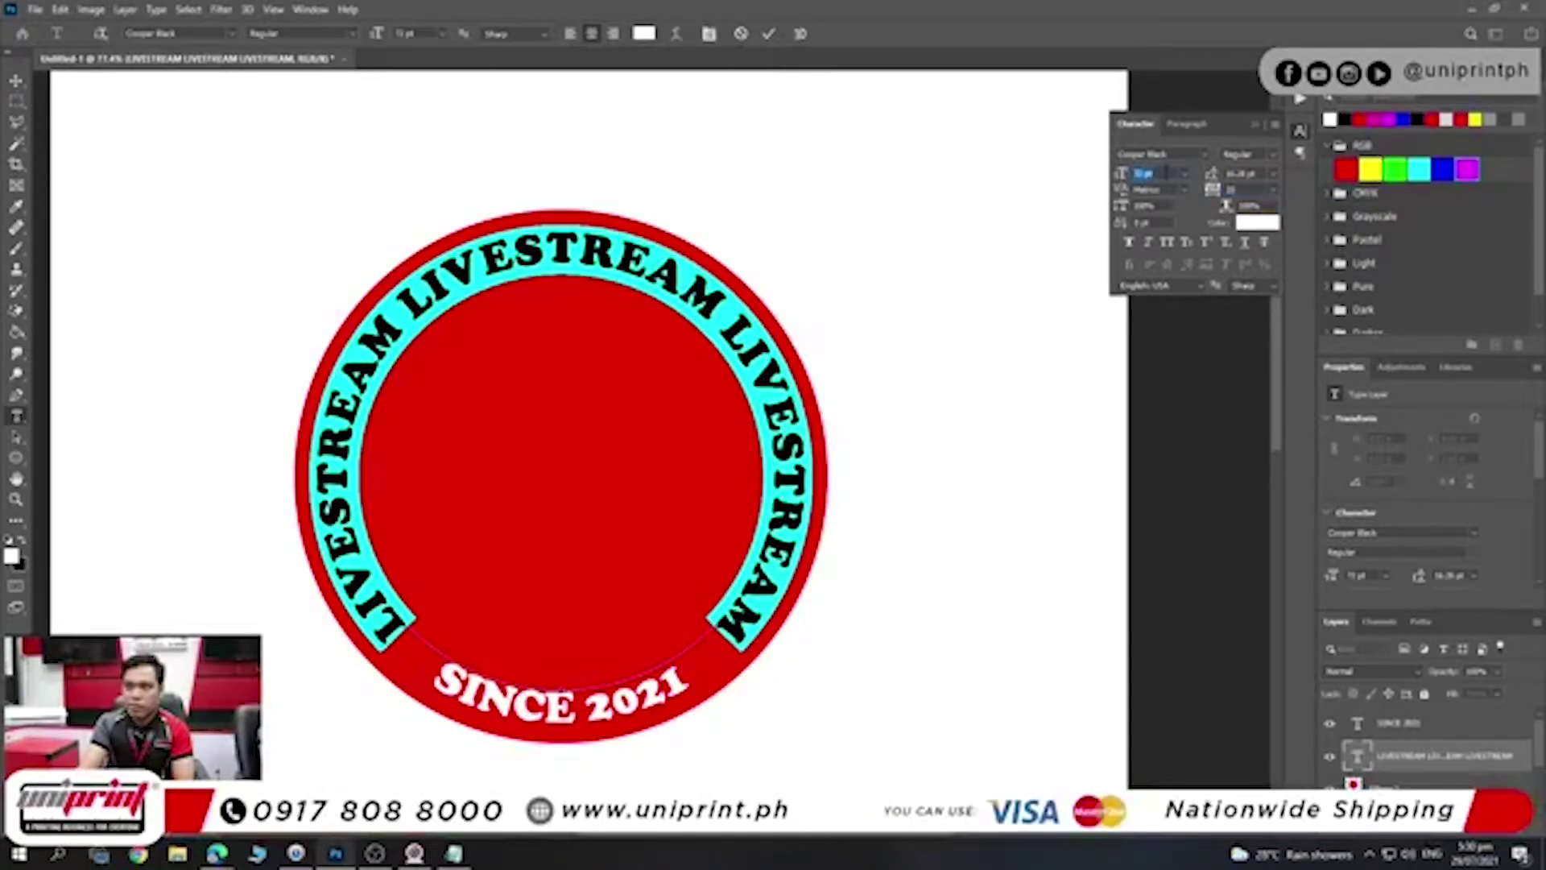
{"action": "key", "text": "Up"}
{"action": "key", "text": "Up"}
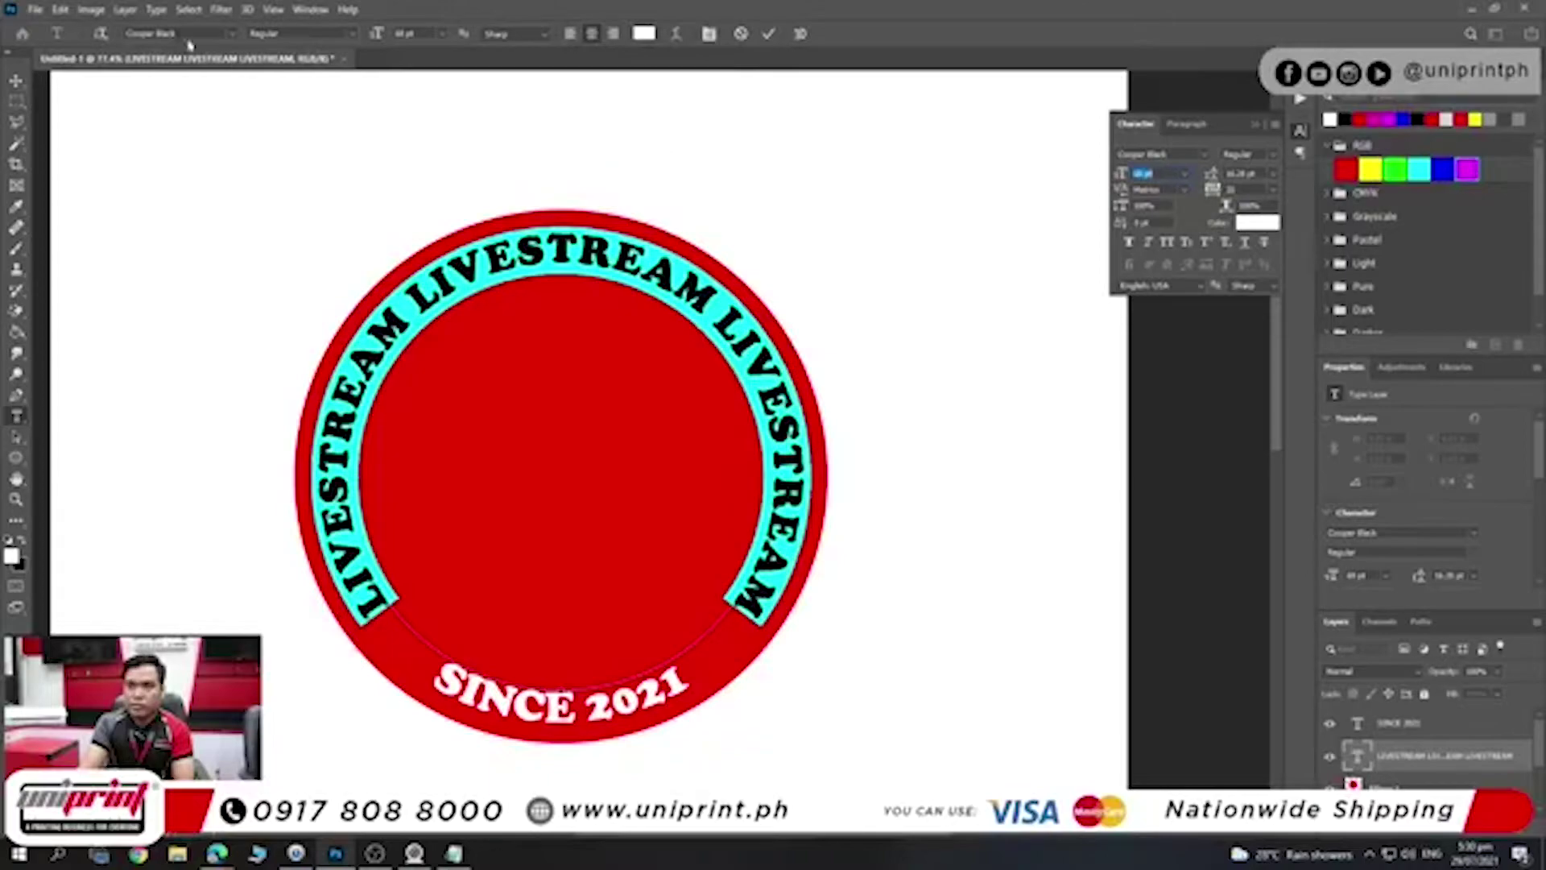
- Set the LIVESTREAM curved text in Arial Regular
{"action": "left_click", "coordinate": [193, 34]}
{"action": "type", "text": "Arial"}
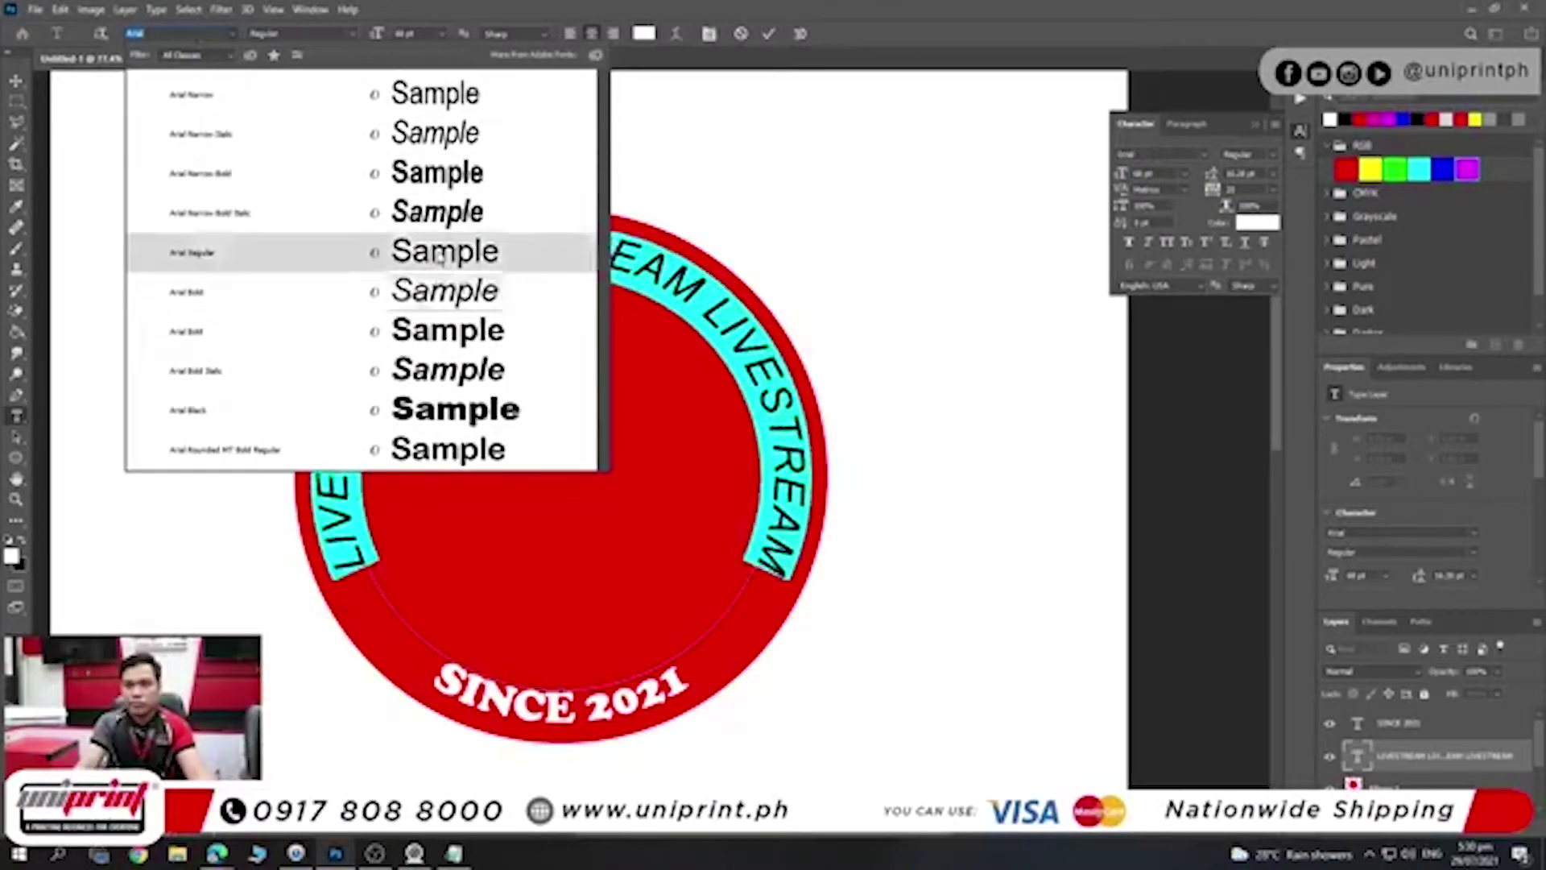
{"action": "left_click", "coordinate": [445, 252]}
{"action": "left_click", "coordinate": [1353, 757]}
{"action": "scroll", "coordinate": [593, 414], "scroll_direction": "up", "scroll_amount": 3}
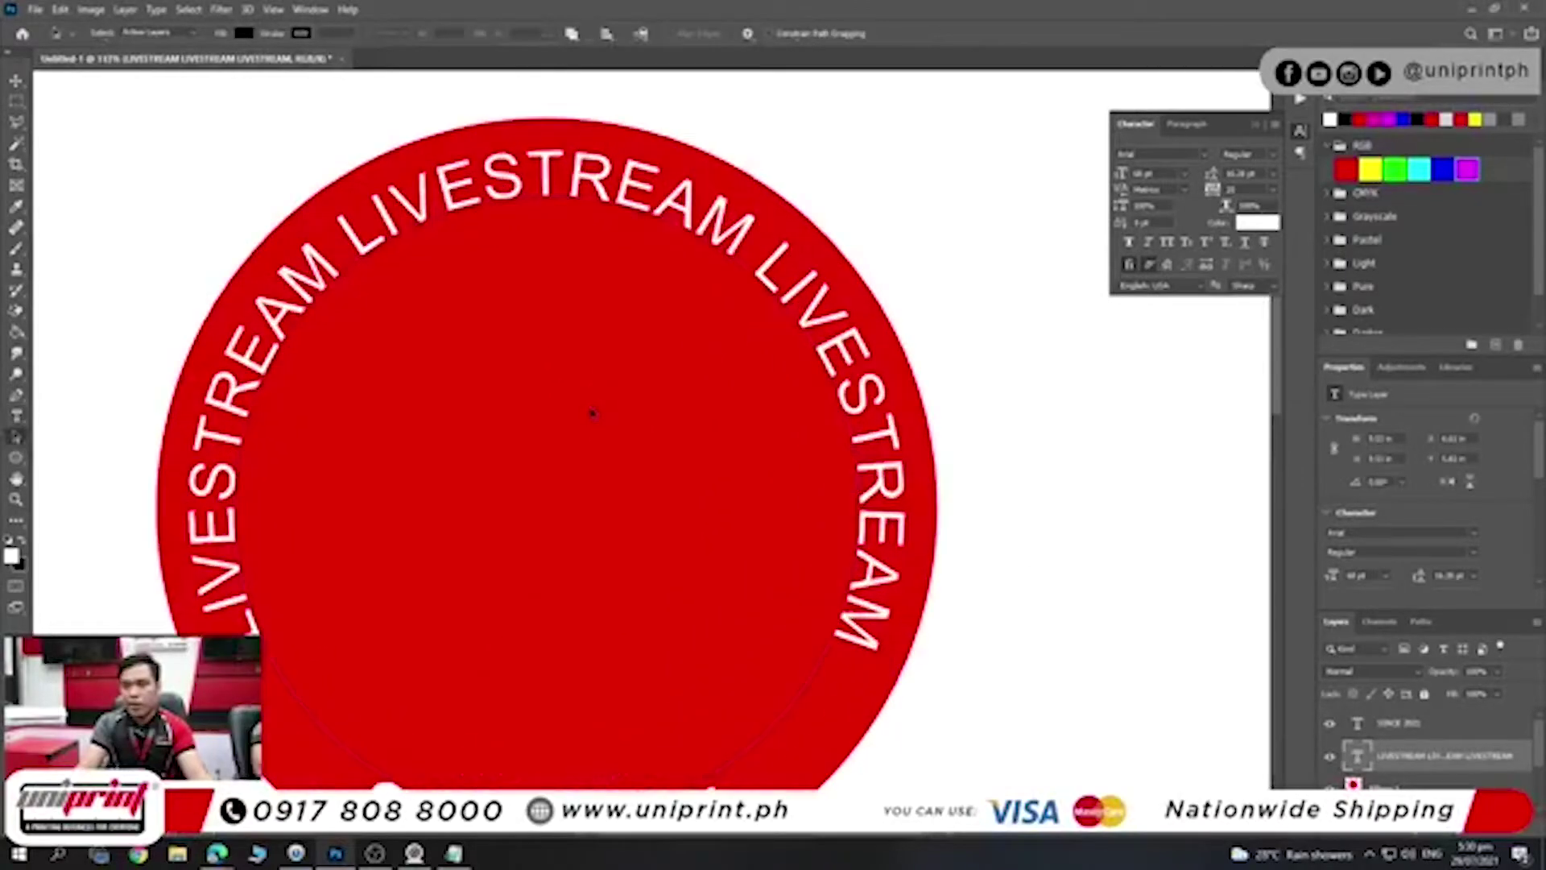
{"action": "left_click", "coordinate": [16, 80]}
- Scroll through the layers and select the SINCE 2021 layer
{"action": "scroll", "coordinate": [846, 334], "scroll_direction": "down", "scroll_amount": 3}
{"action": "scroll", "coordinate": [873, 314], "scroll_direction": "up", "scroll_amount": 2}
{"action": "scroll", "coordinate": [898, 314], "scroll_direction": "down", "scroll_amount": 1}
{"action": "scroll", "coordinate": [900, 317], "scroll_direction": "up", "scroll_amount": 2}
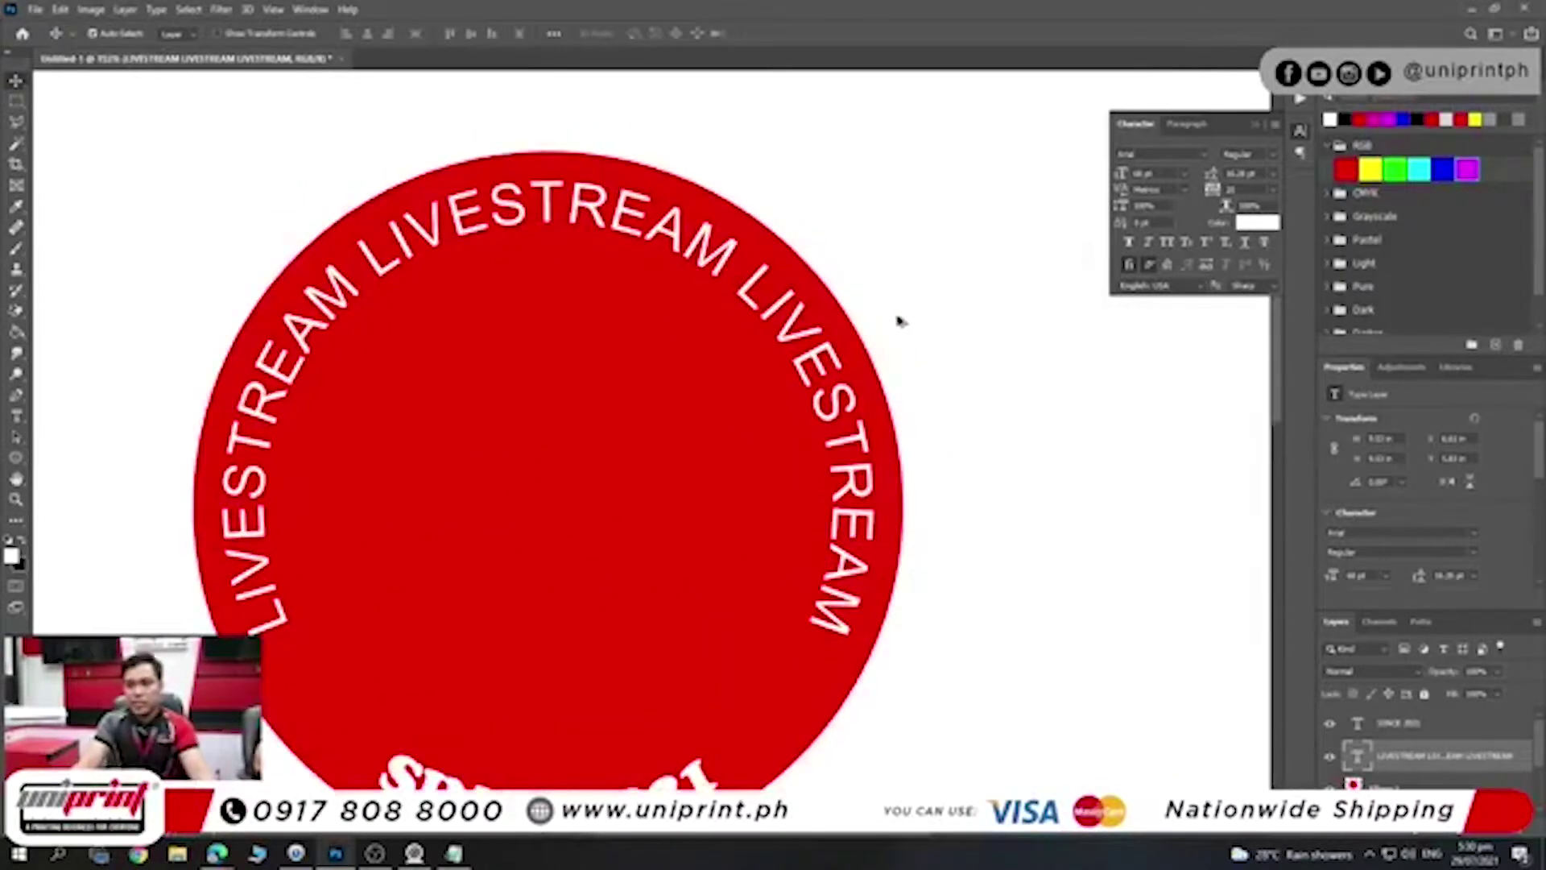
{"action": "scroll", "coordinate": [900, 321], "scroll_direction": "down", "scroll_amount": 1}
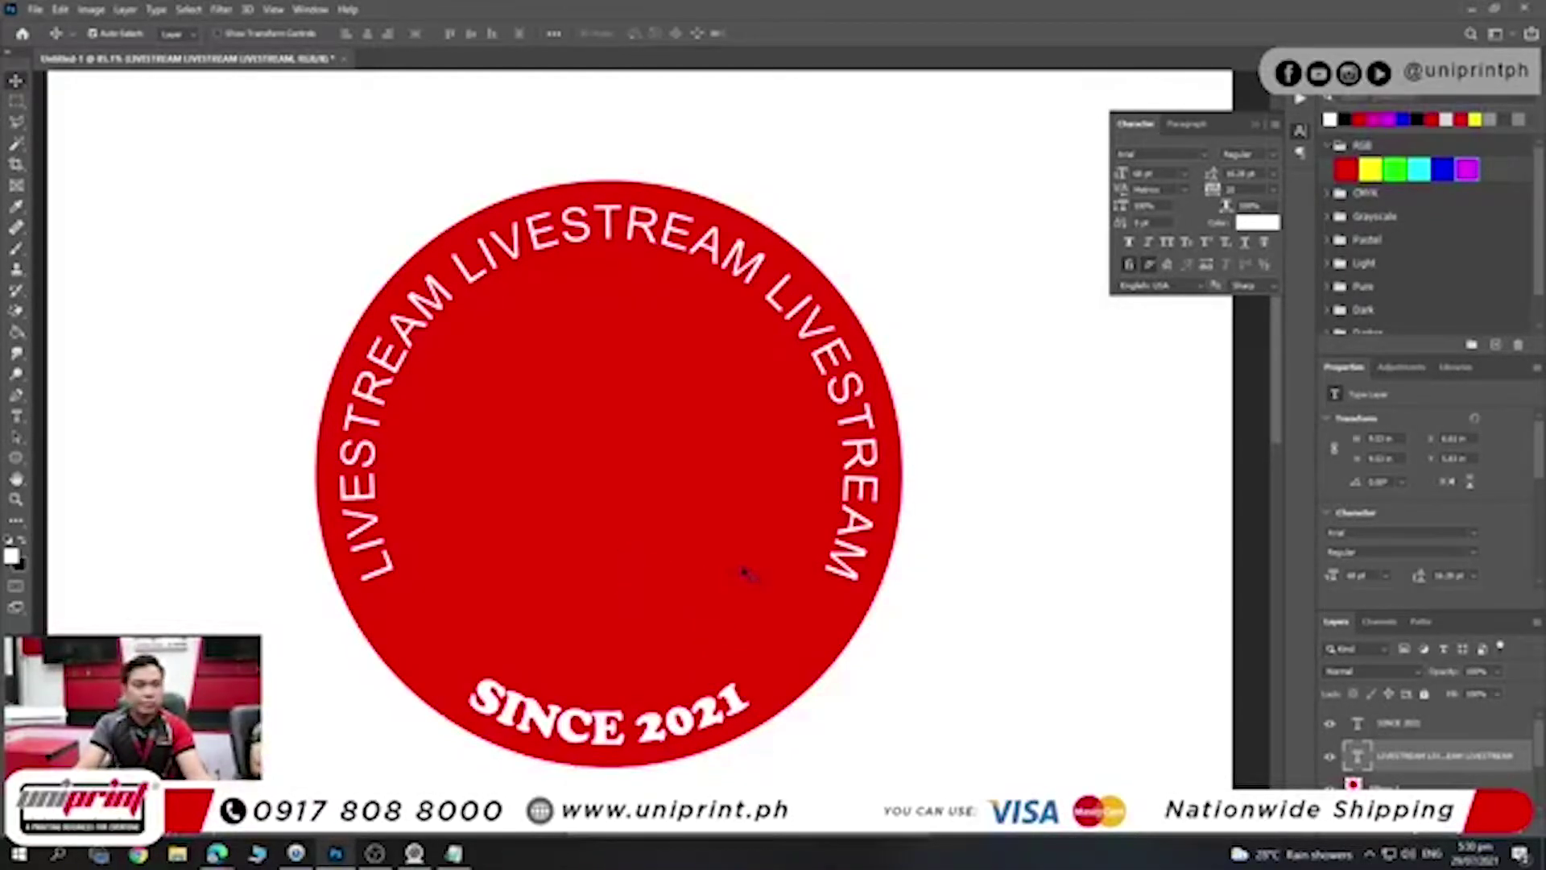
{"action": "scroll", "coordinate": [747, 573], "scroll_direction": "down", "scroll_amount": 2}
{"action": "scroll", "coordinate": [748, 573], "scroll_direction": "up", "scroll_amount": 4}
{"action": "scroll", "coordinate": [747, 573], "scroll_direction": "down", "scroll_amount": 2}
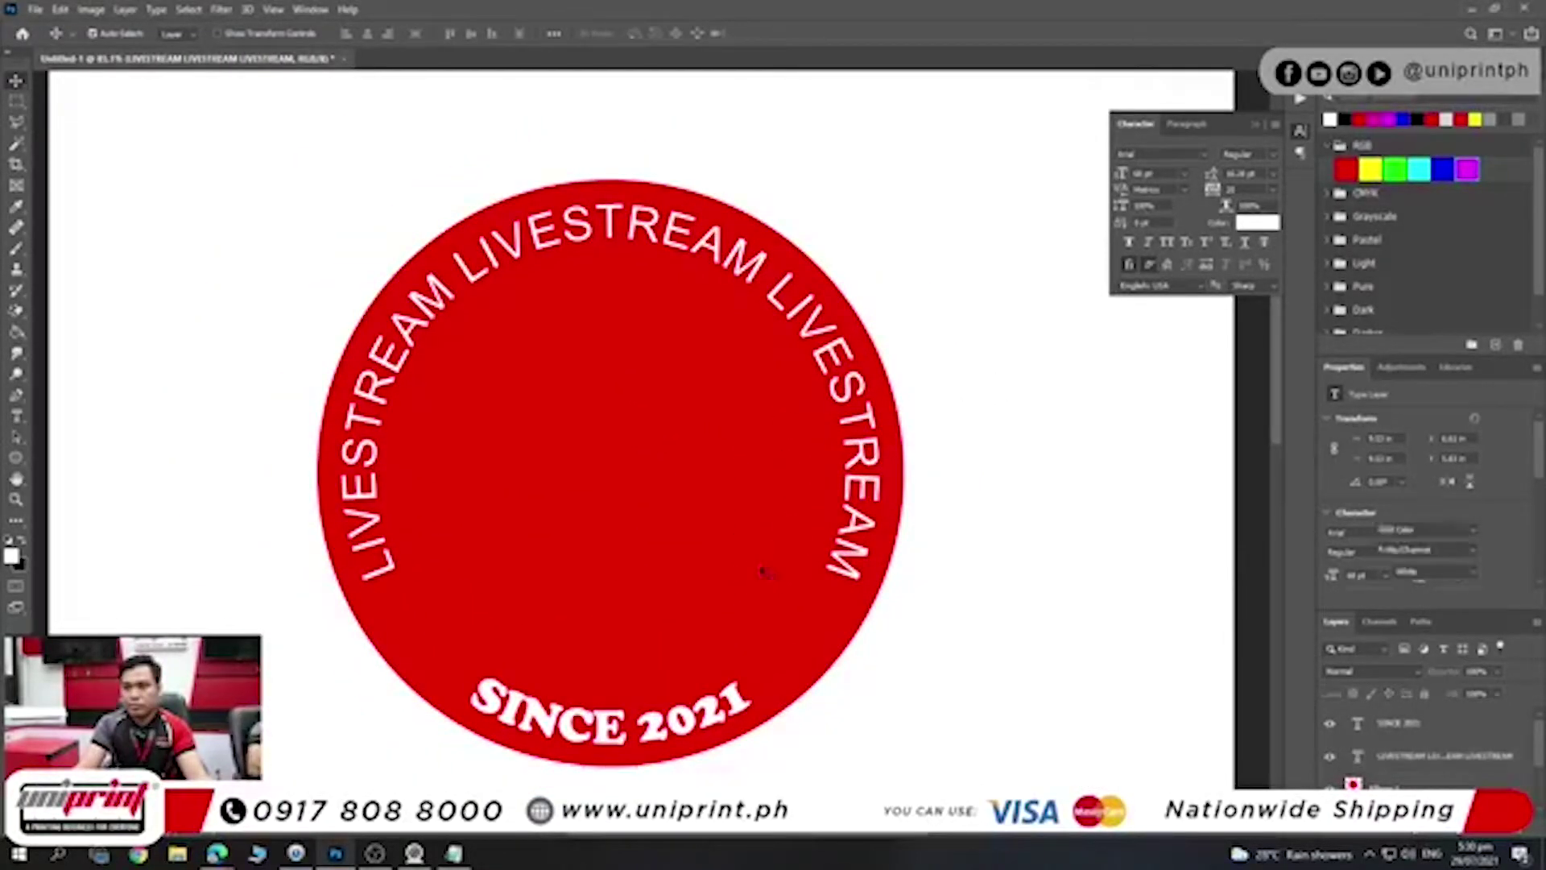
{"action": "scroll", "coordinate": [749, 596], "scroll_direction": "down", "scroll_amount": 1}
{"action": "left_click", "coordinate": [739, 683]}
- Shrink the SINCE 2021 text slightly with Free Transform
{"action": "key", "text": "ctrl+t"}
{"action": "left_click_drag", "start_coordinate": [862, 719], "coordinate": [850, 708]}
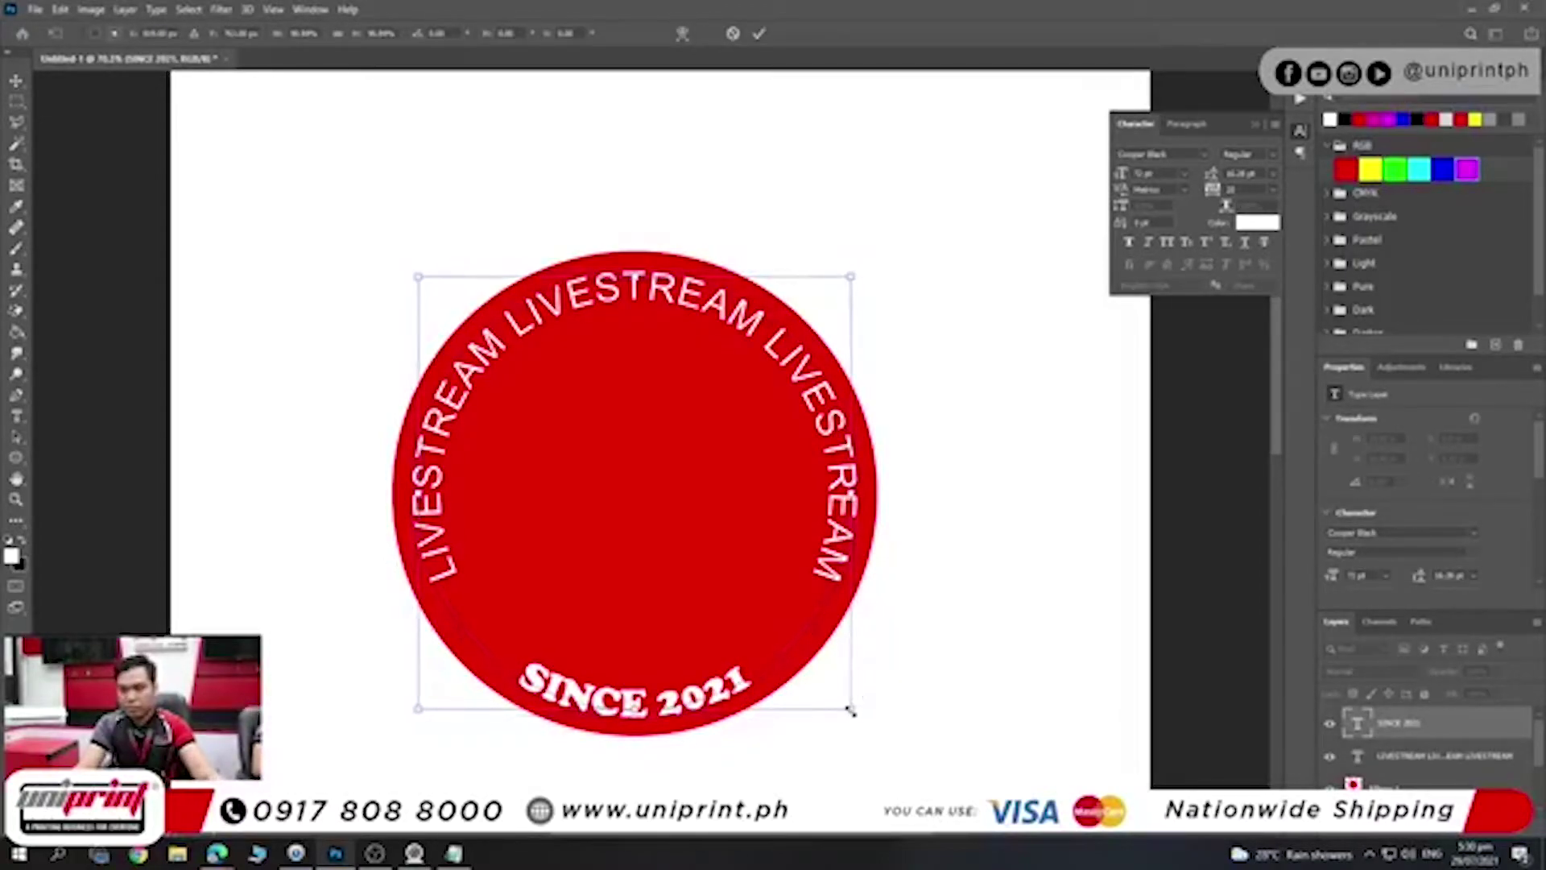
{"action": "key", "text": "Return"}
{"action": "scroll", "coordinate": [801, 690], "scroll_direction": "down", "scroll_amount": 1}
{"action": "scroll", "coordinate": [694, 524], "scroll_direction": "up", "scroll_amount": 1}
{"action": "scroll", "coordinate": [693, 542], "scroll_direction": "up", "scroll_amount": 1}
{"action": "scroll", "coordinate": [697, 552], "scroll_direction": "down", "scroll_amount": 1}
{"action": "scroll", "coordinate": [699, 555], "scroll_direction": "up", "scroll_amount": 1}
{"action": "scroll", "coordinate": [698, 555], "scroll_direction": "down", "scroll_amount": 1}
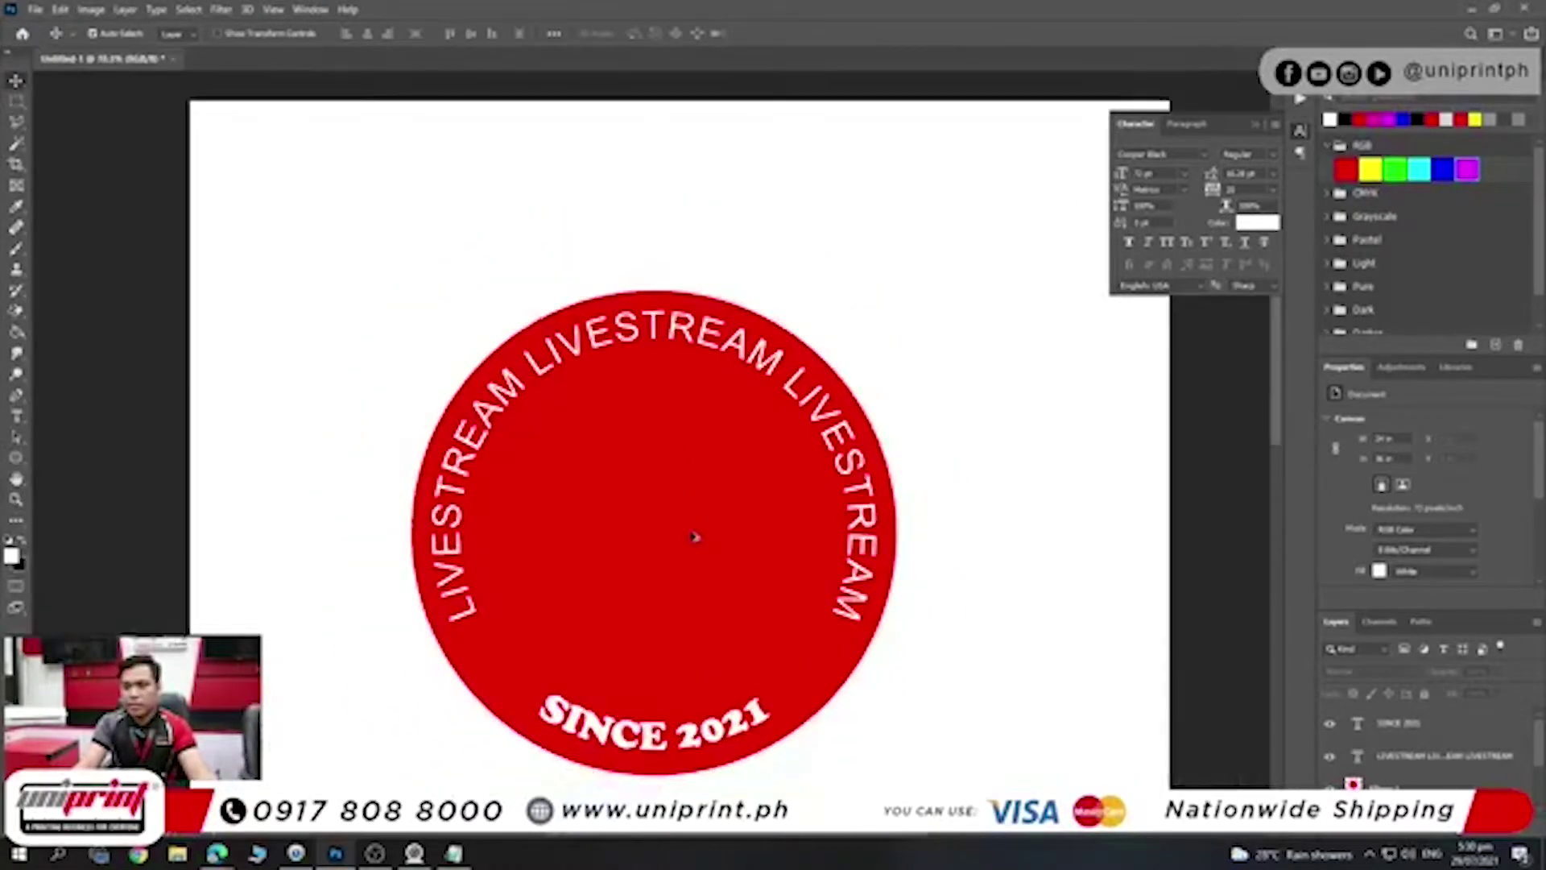
{"action": "scroll", "coordinate": [698, 548], "scroll_direction": "down", "scroll_amount": 1}
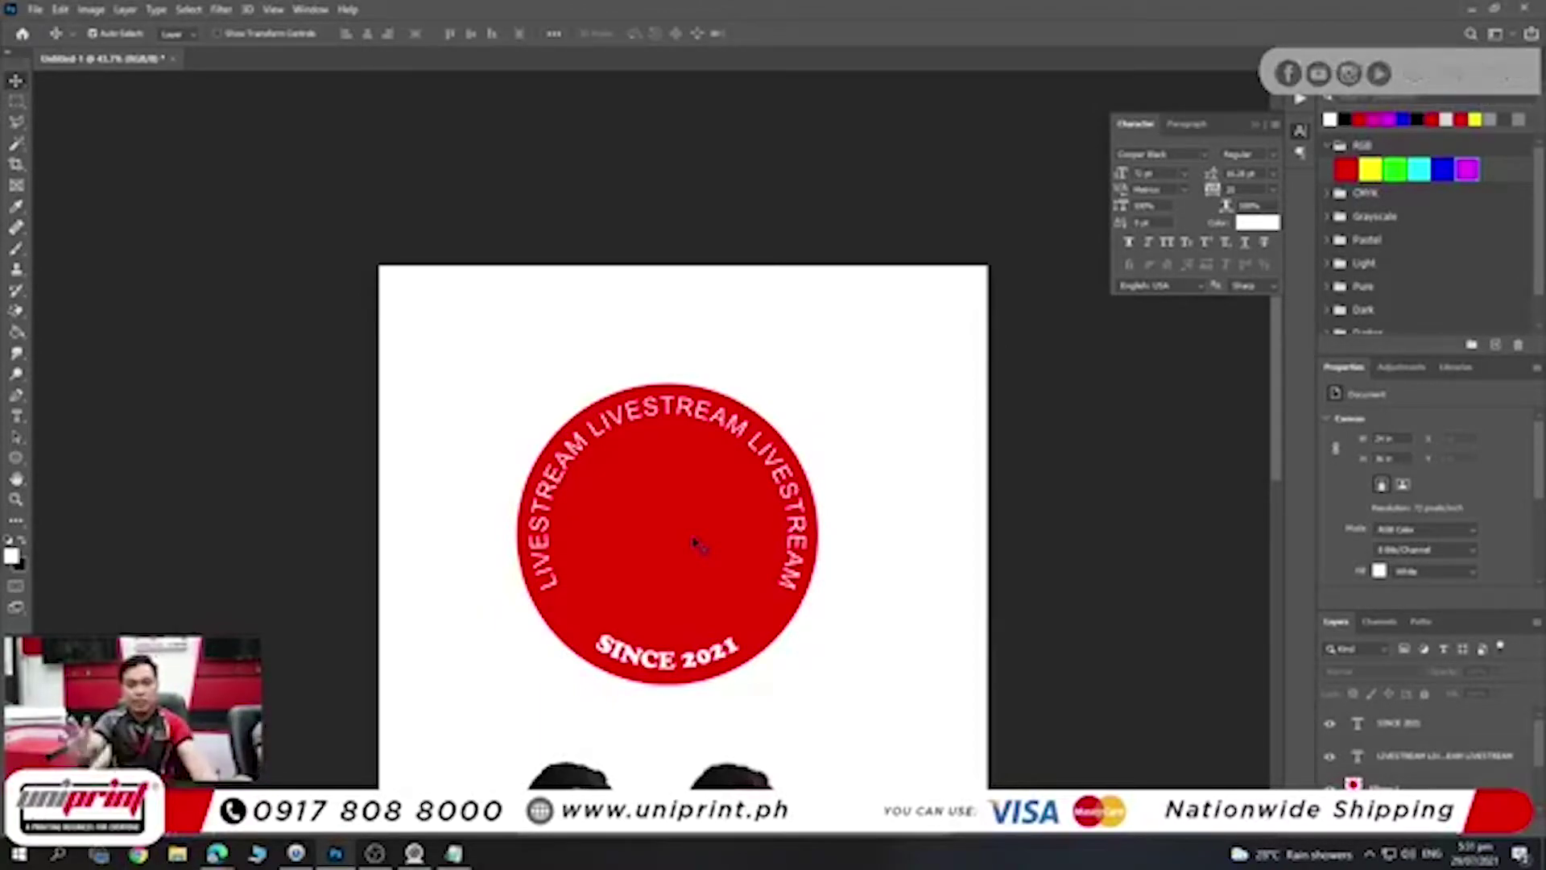
- Marquee-select the red circle badge and delete it
{"action": "left_click_drag", "start_coordinate": [548, 379], "coordinate": [743, 701]}
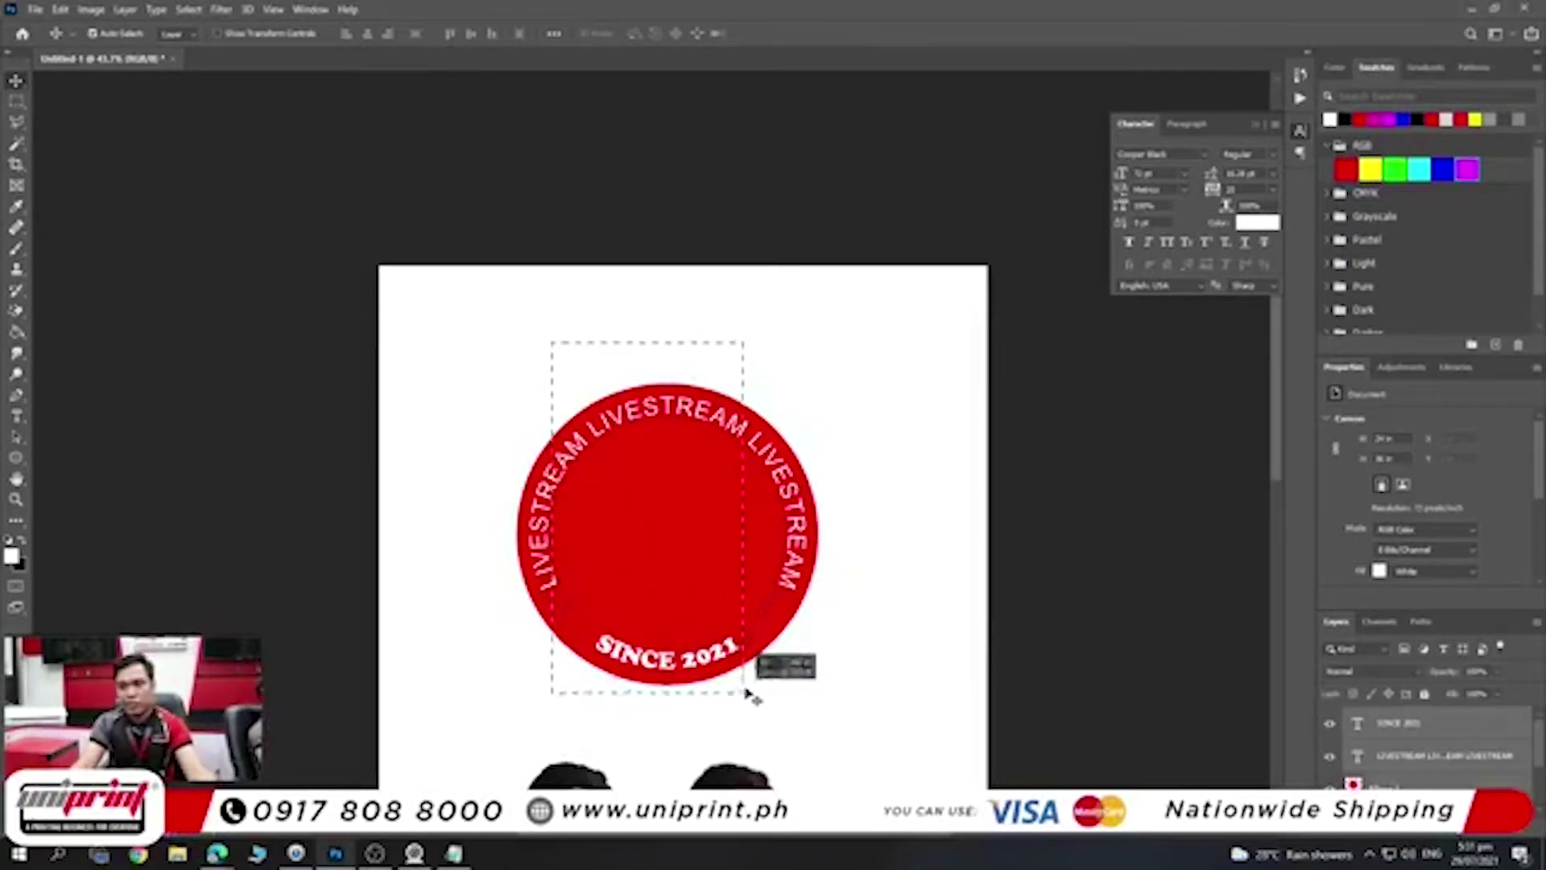
{"action": "left_click_drag", "start_coordinate": [743, 593], "coordinate": [729, 550]}
{"action": "key", "text": "Delete"}
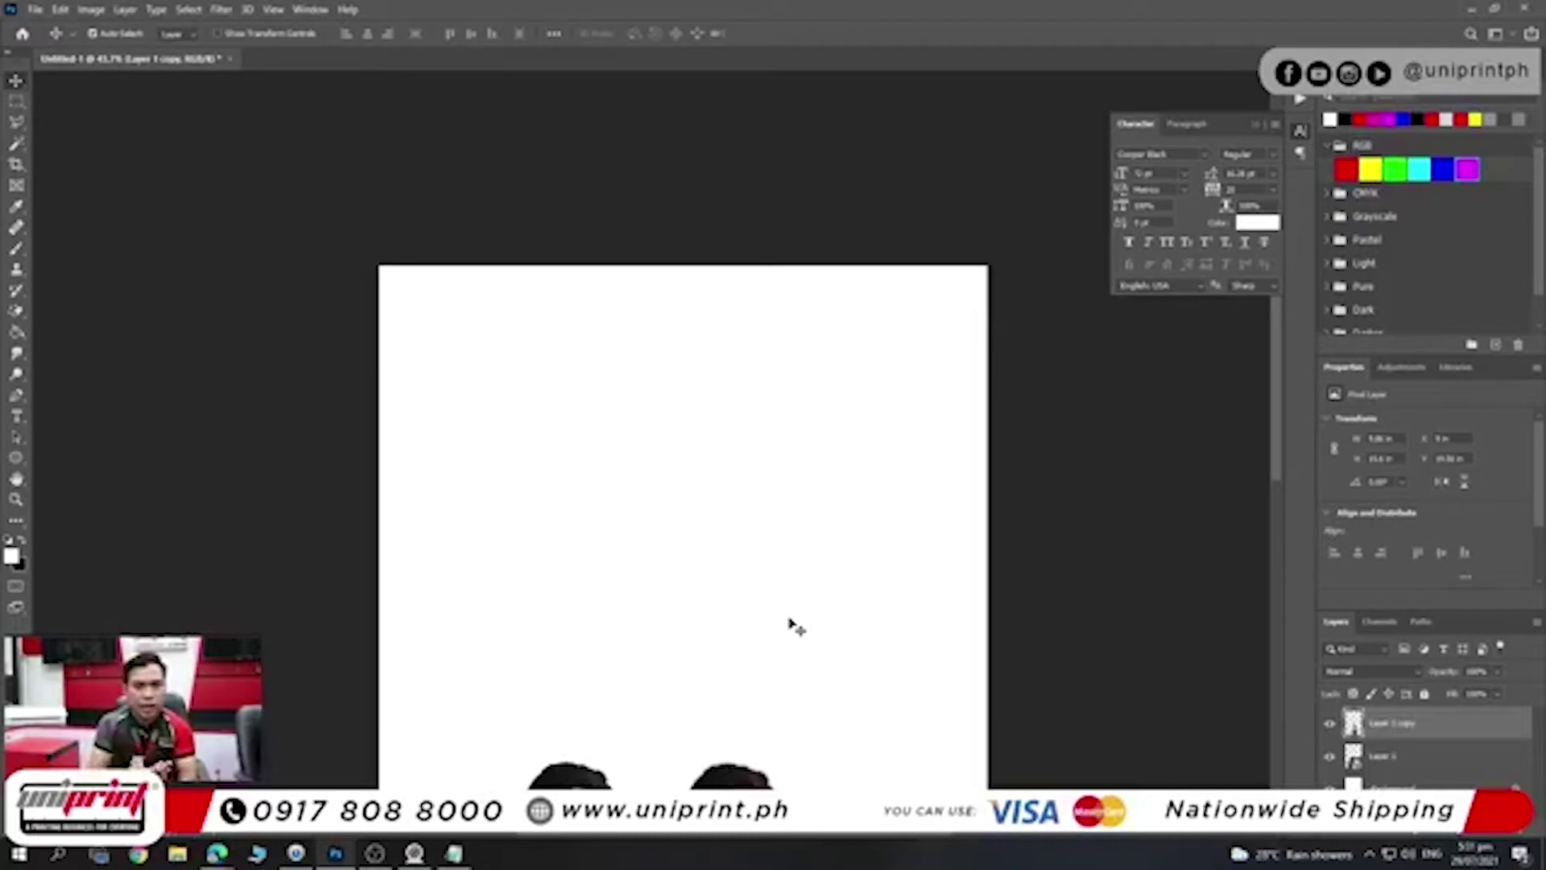
- Delete the duplicate person photo and rotate the canvas 90° clockwise to landscape
{"action": "scroll", "coordinate": [793, 627], "scroll_direction": "down", "scroll_amount": 3}
{"action": "left_click_drag", "start_coordinate": [704, 596], "coordinate": [734, 372]}
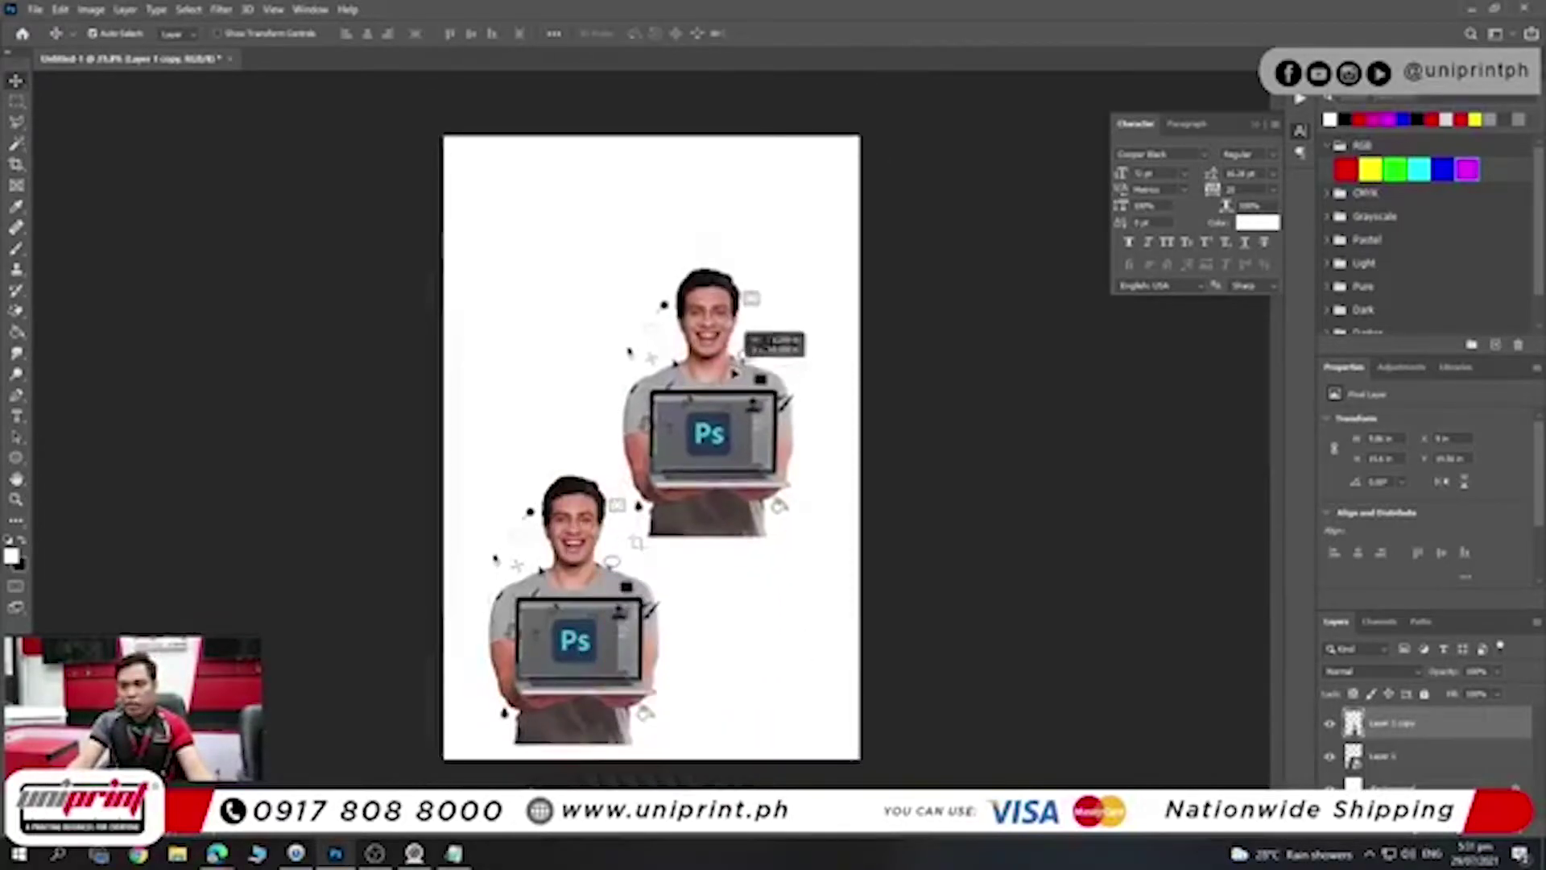
{"action": "key", "text": "Delete"}
{"action": "left_click", "coordinate": [91, 8]}
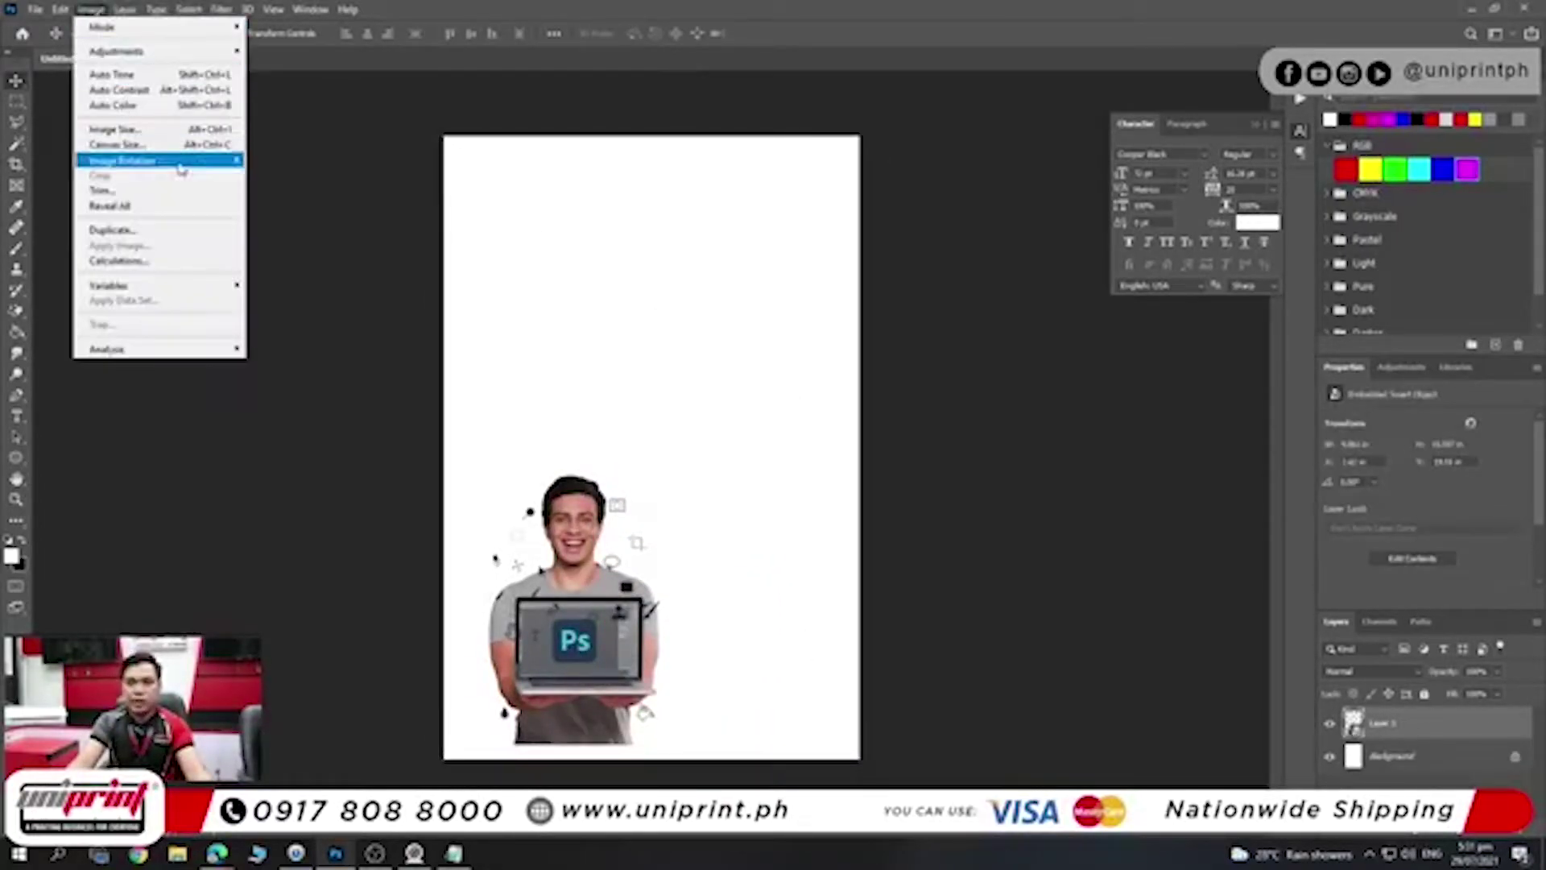
{"action": "left_click", "coordinate": [282, 160]}
- Rotate the person photo upright, enlarge it and place it at the left
{"action": "left_click_drag", "start_coordinate": [519, 427], "coordinate": [589, 539]}
{"action": "key", "text": "ctrl+t"}
{"action": "right_click", "coordinate": [568, 498]}
{"action": "left_click", "coordinate": [653, 636]}
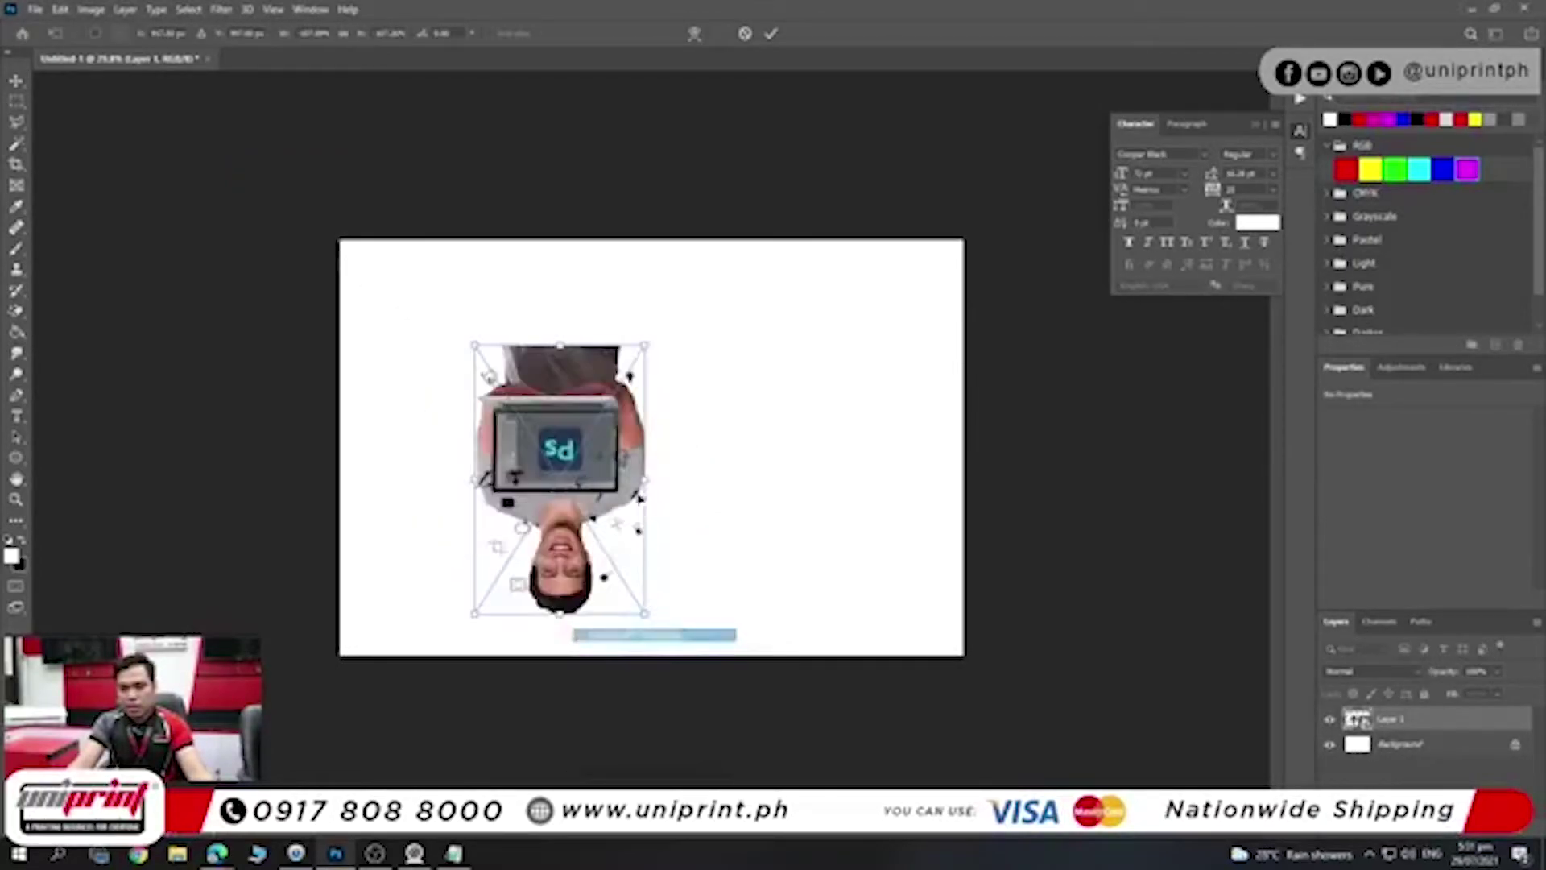
{"action": "right_click", "coordinate": [575, 386]}
{"action": "left_click", "coordinate": [636, 514]}
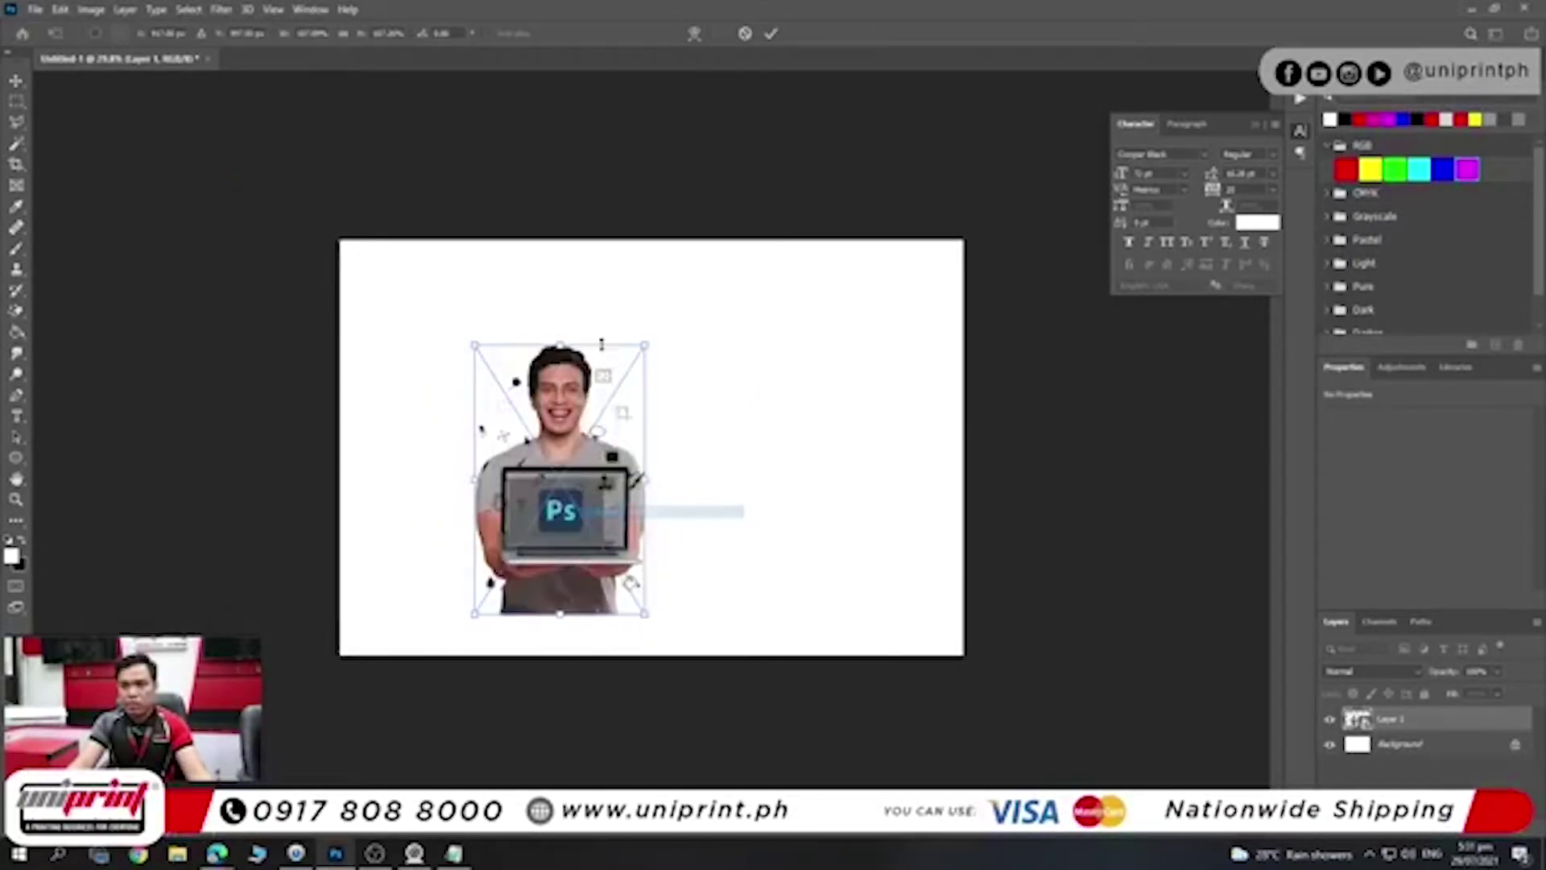
{"action": "mouse_move", "coordinate": [602, 345]}
{"action": "left_mouse_down"}
{"action": "mouse_move", "coordinate": [590, 306]}
{"action": "mouse_move", "coordinate": [544, 367]}
{"action": "left_mouse_up"}
{"action": "left_click_drag", "start_coordinate": [486, 442], "coordinate": [474, 425]}
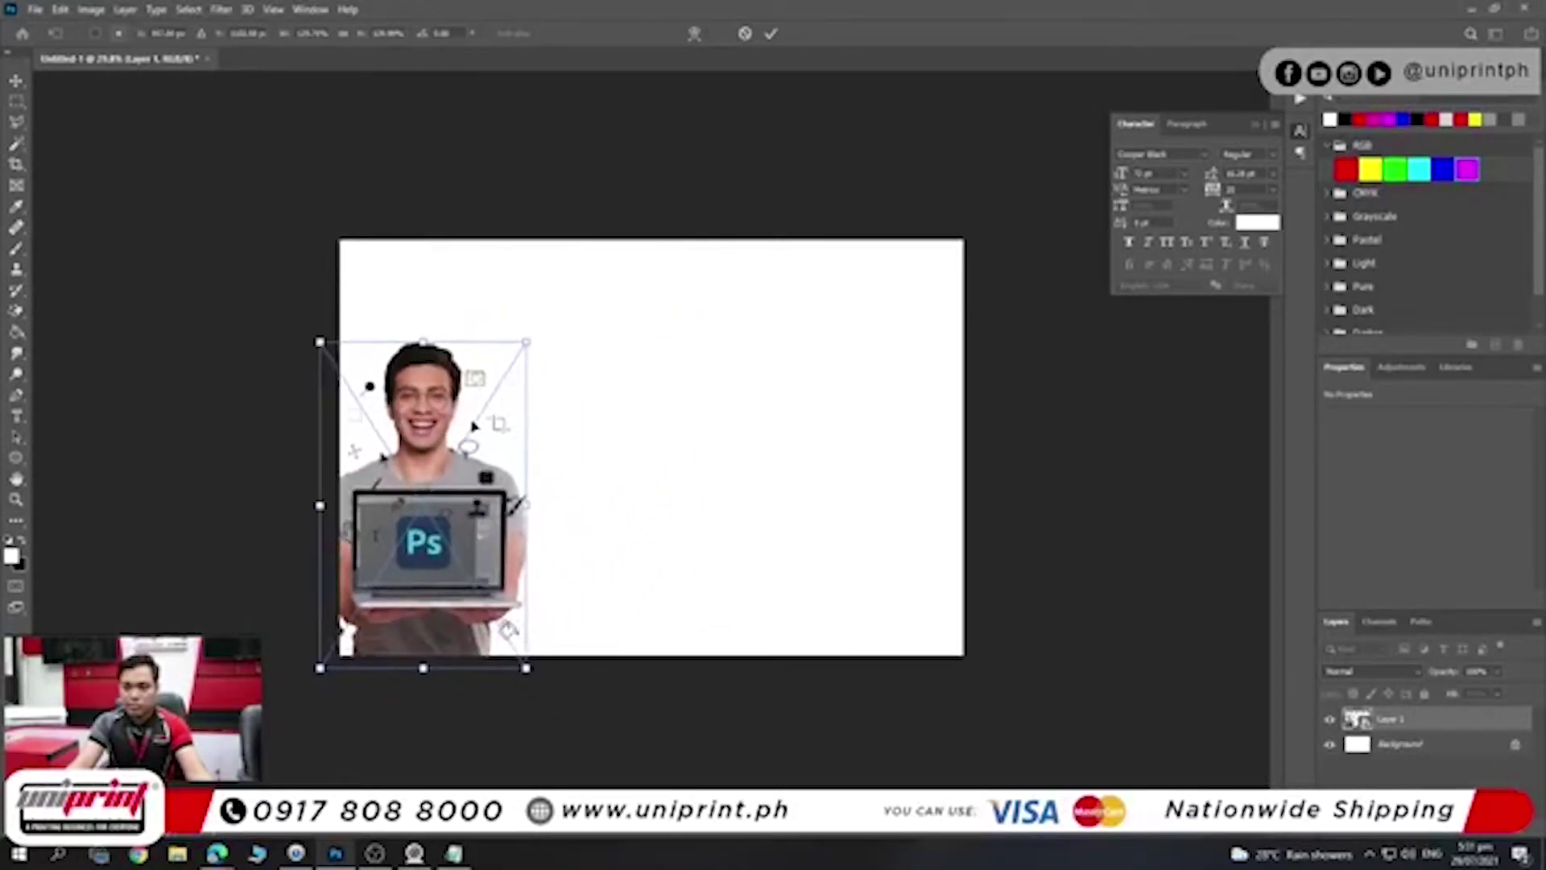
{"action": "key", "text": "Return"}
- Fit the canvas on screen and start a new text layer beside the photo
{"action": "key", "text": "ctrl+0"}
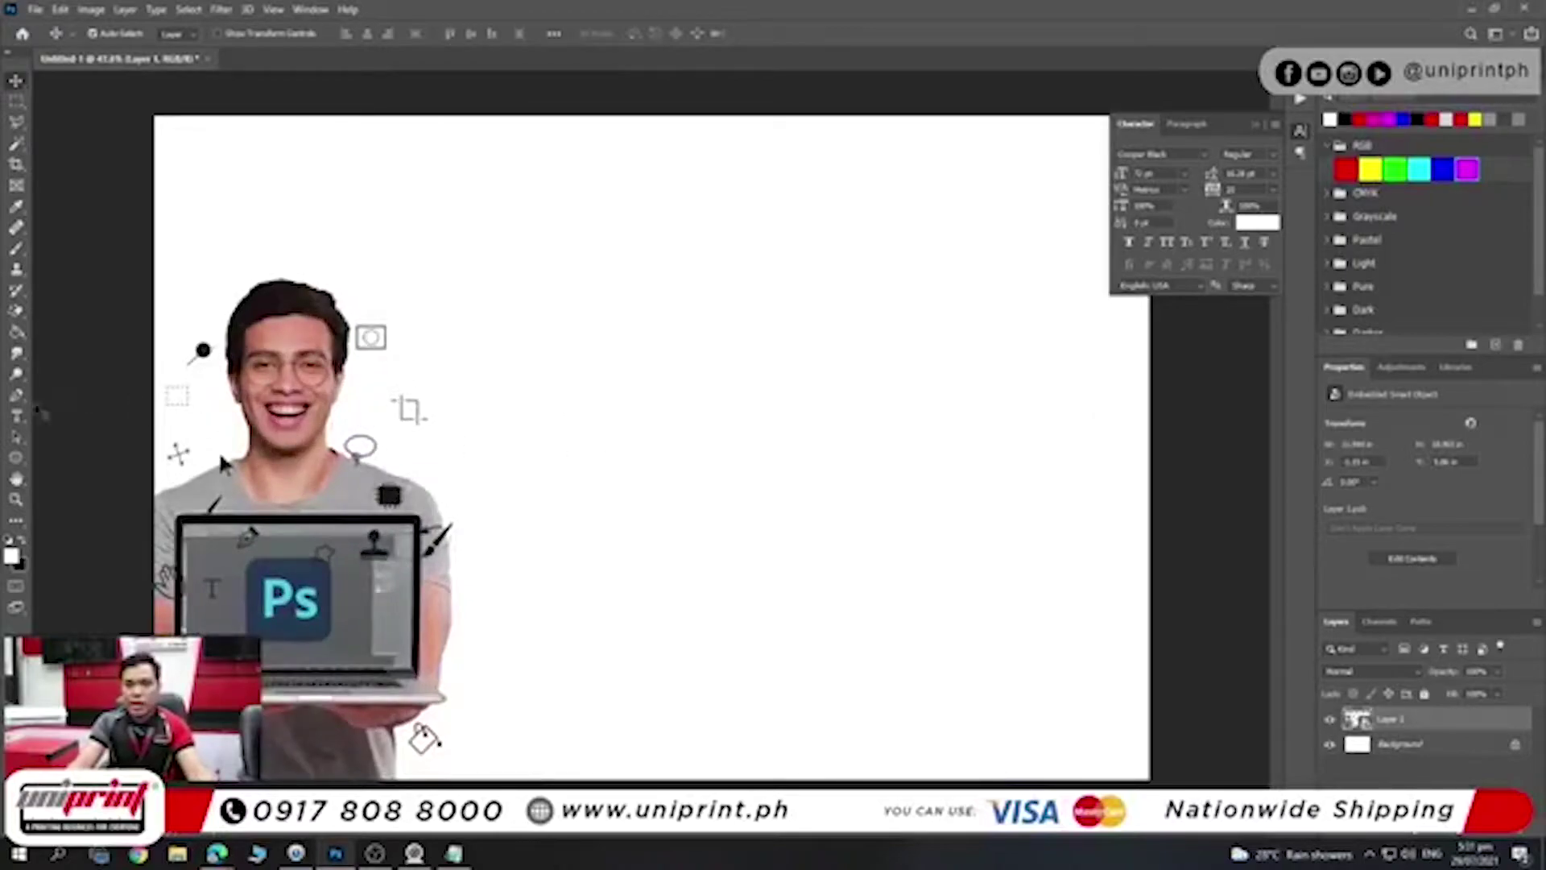
{"action": "left_click", "coordinate": [16, 415]}
{"action": "left_click", "coordinate": [539, 372]}
{"action": "key", "text": "Caps_Lock"}
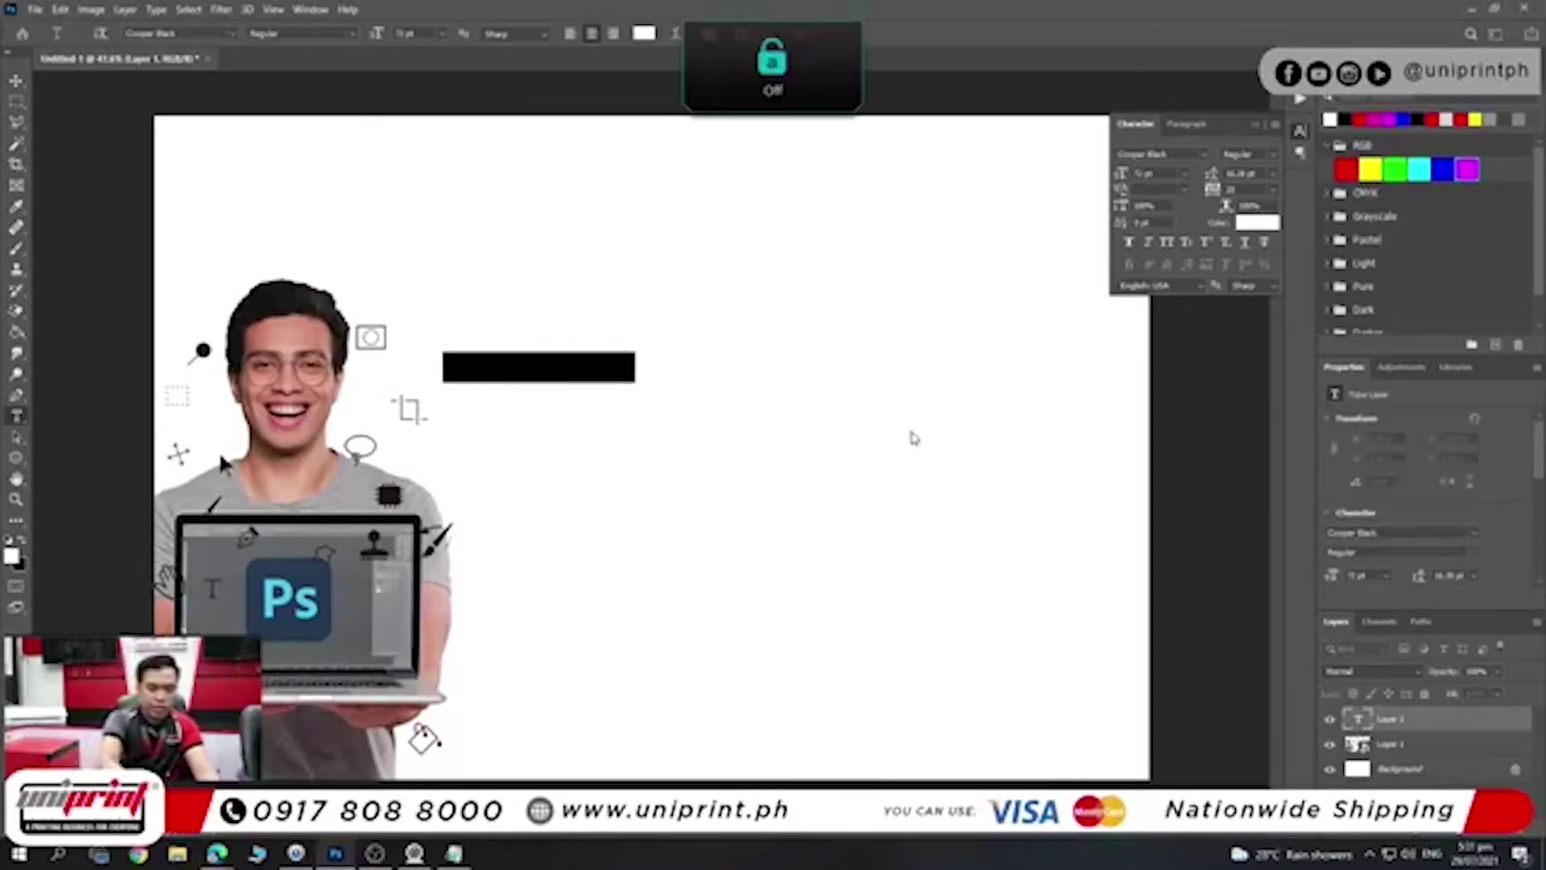
- Type the person's name and set it in black All Caps
{"action": "type", "text": "text"}
{"action": "key", "text": "ctrl+a"}
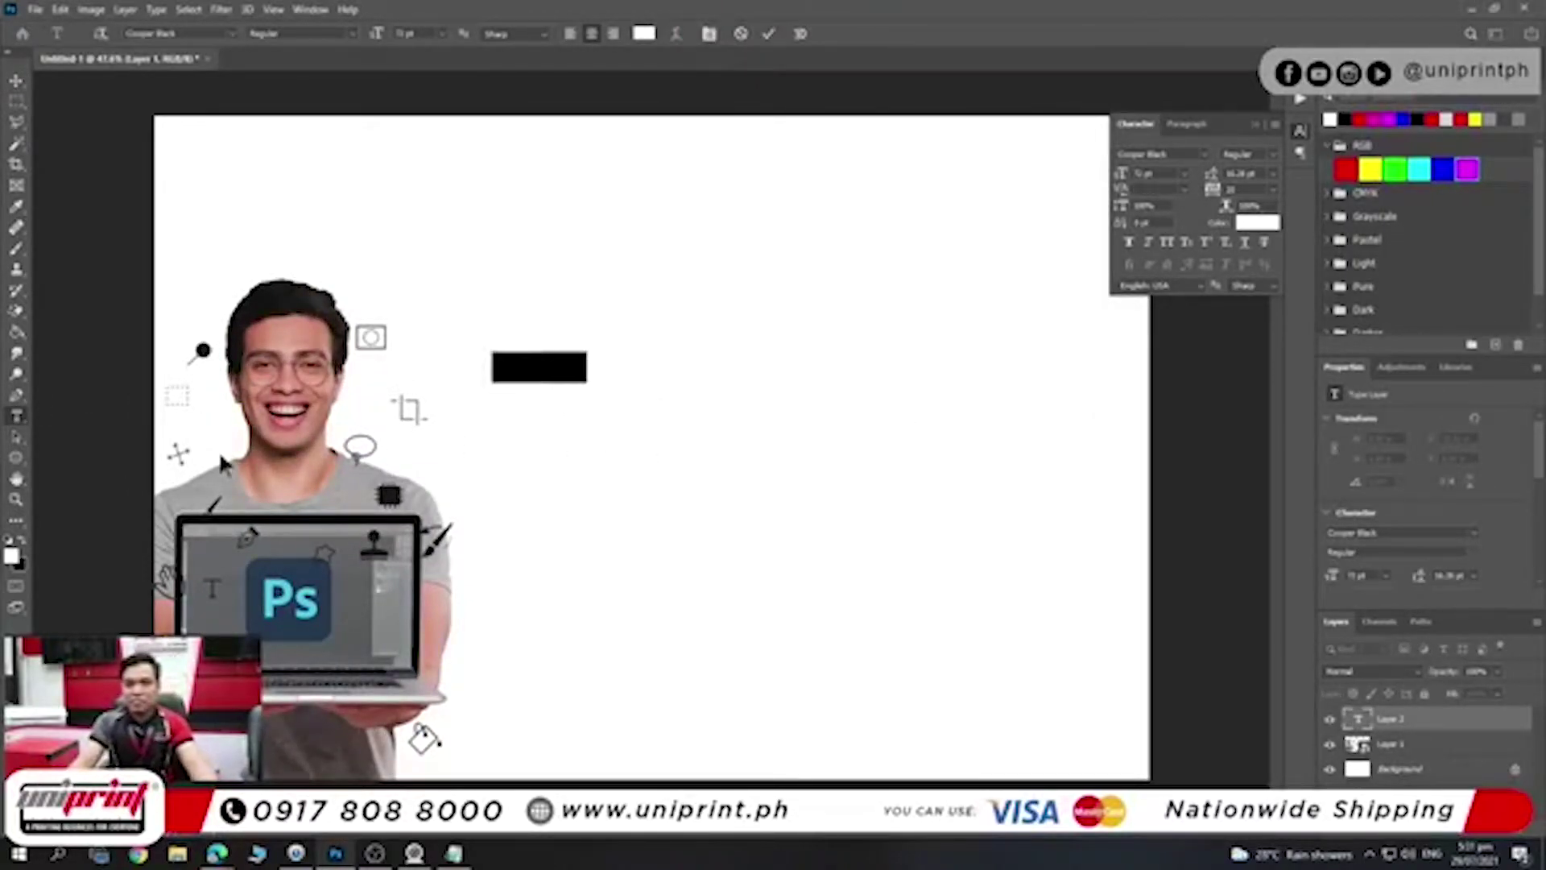
{"action": "left_click", "coordinate": [22, 540]}
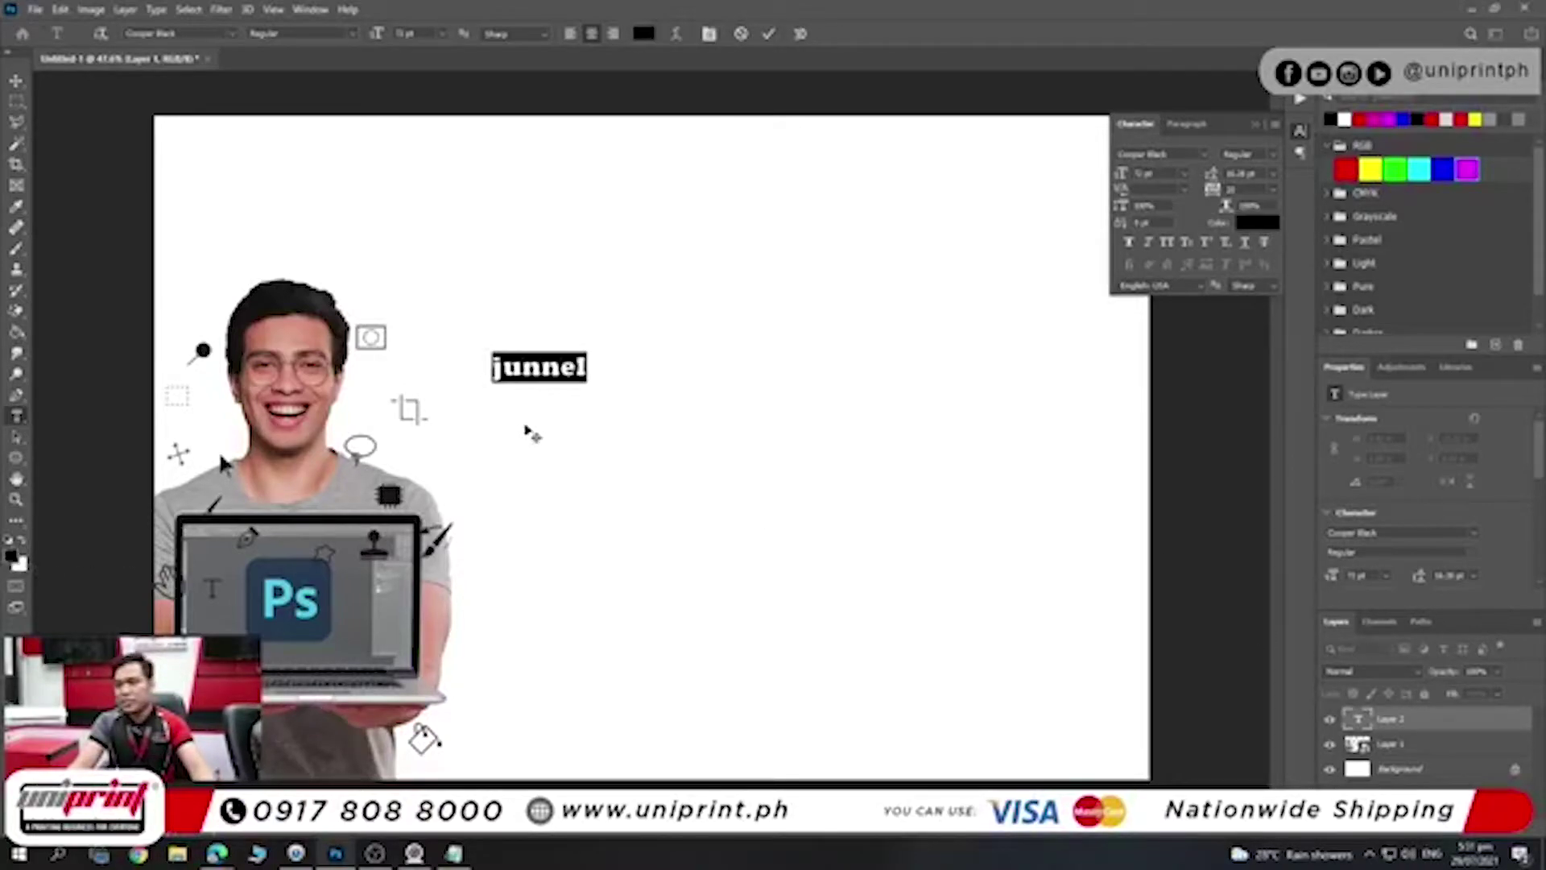
{"action": "left_click", "coordinate": [1167, 241]}
{"action": "key", "text": "ctrl+Return"}
- Scale the name heading much larger and move it right of the photo
{"action": "key", "text": "ctrl+t"}
{"action": "left_click_drag", "start_coordinate": [604, 350], "coordinate": [906, 327]}
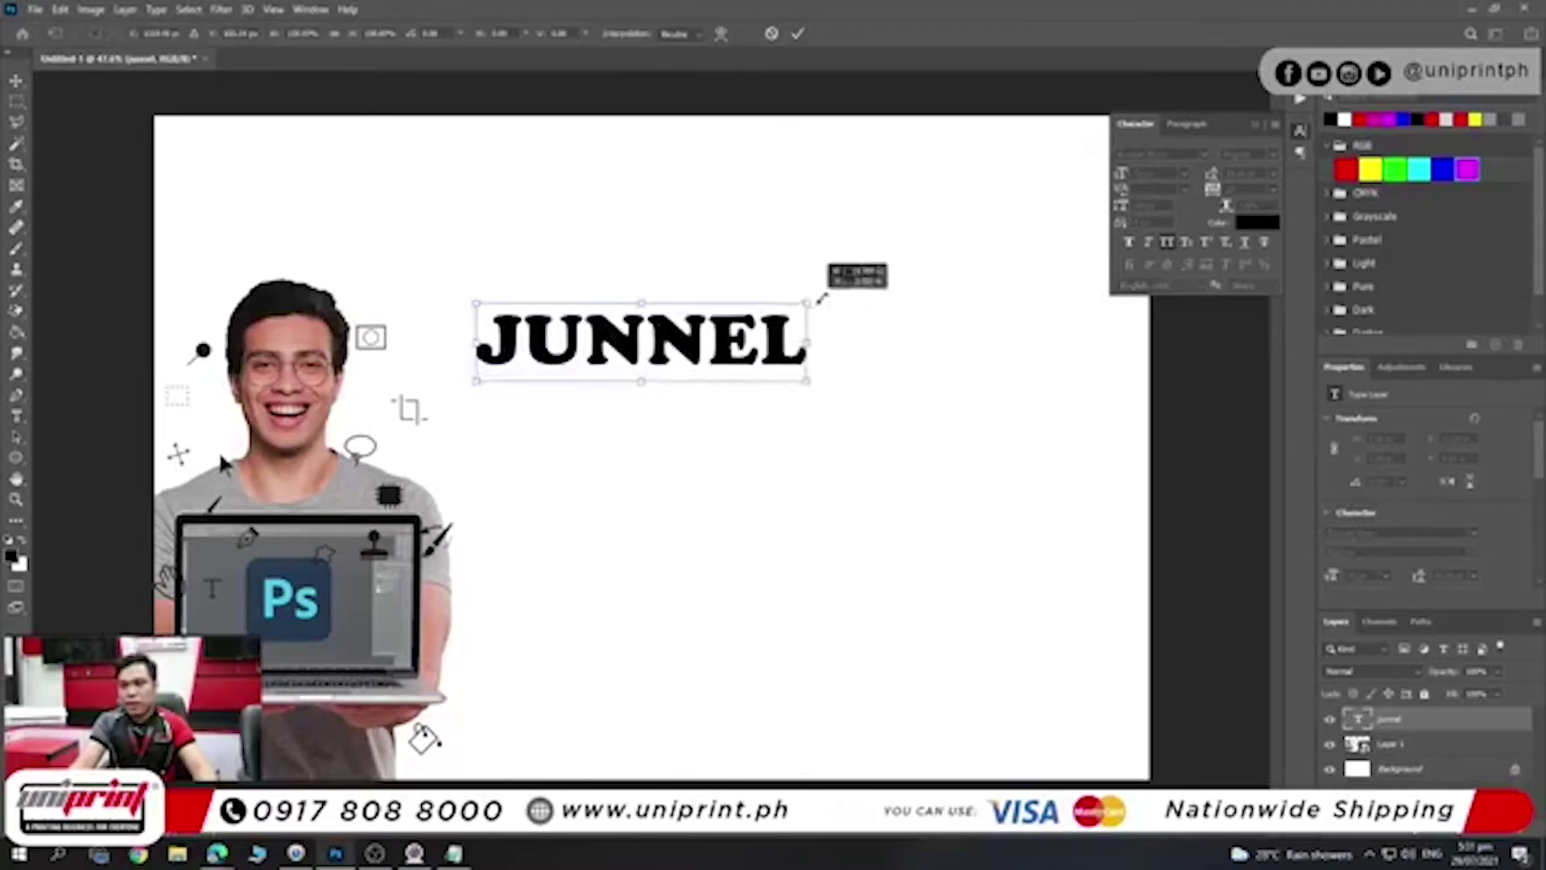
{"action": "key", "text": "Return"}
{"action": "key", "text": "ctrl+t"}
{"action": "left_click_drag", "start_coordinate": [989, 278], "coordinate": [1015, 417]}
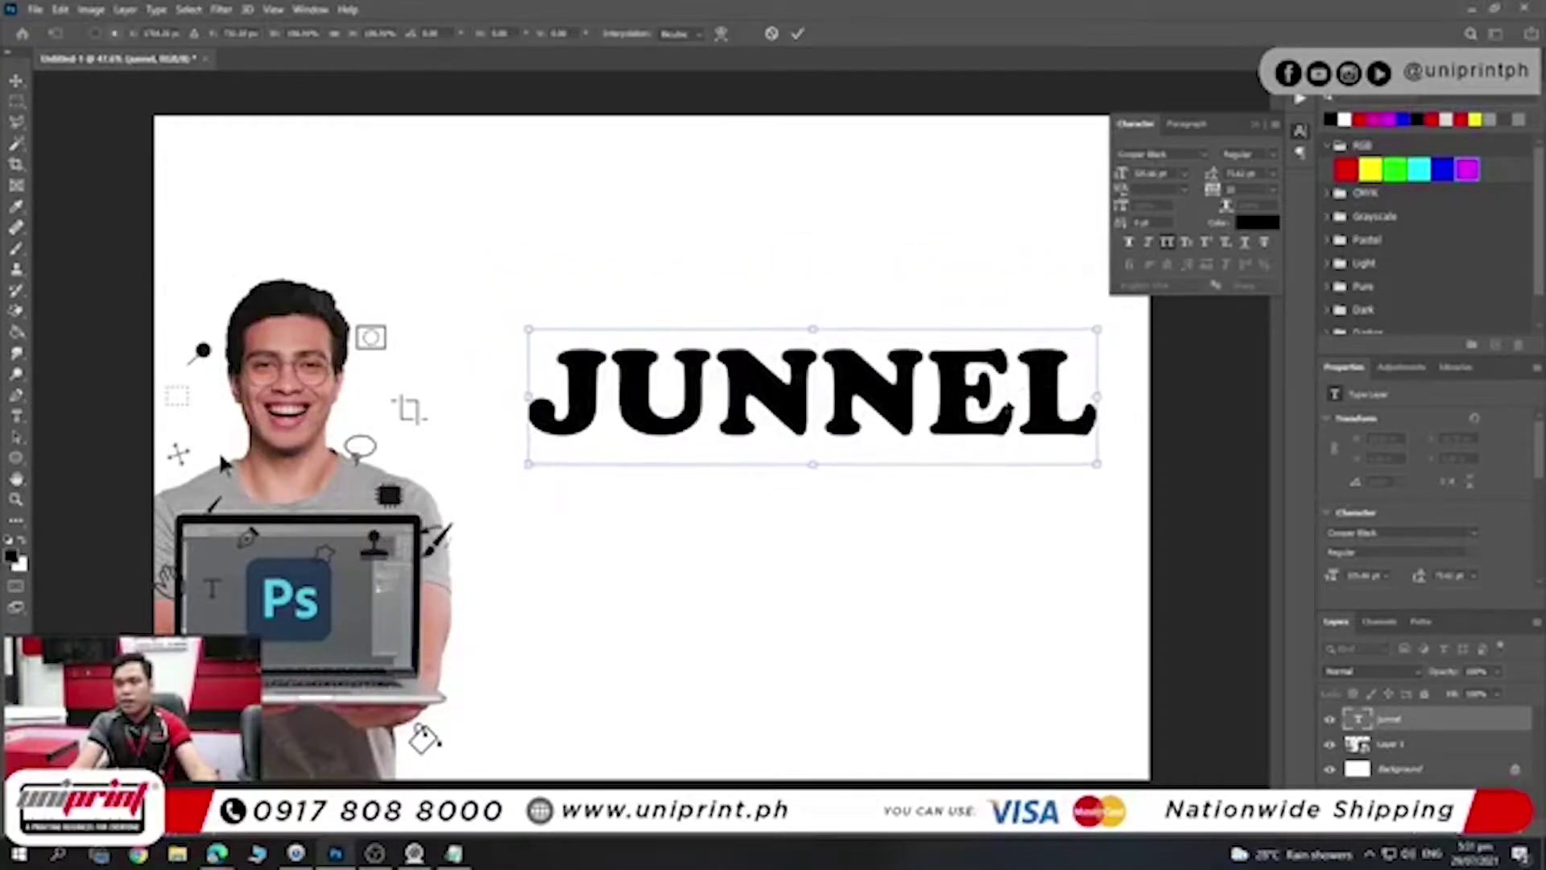
{"action": "key", "text": "Return"}
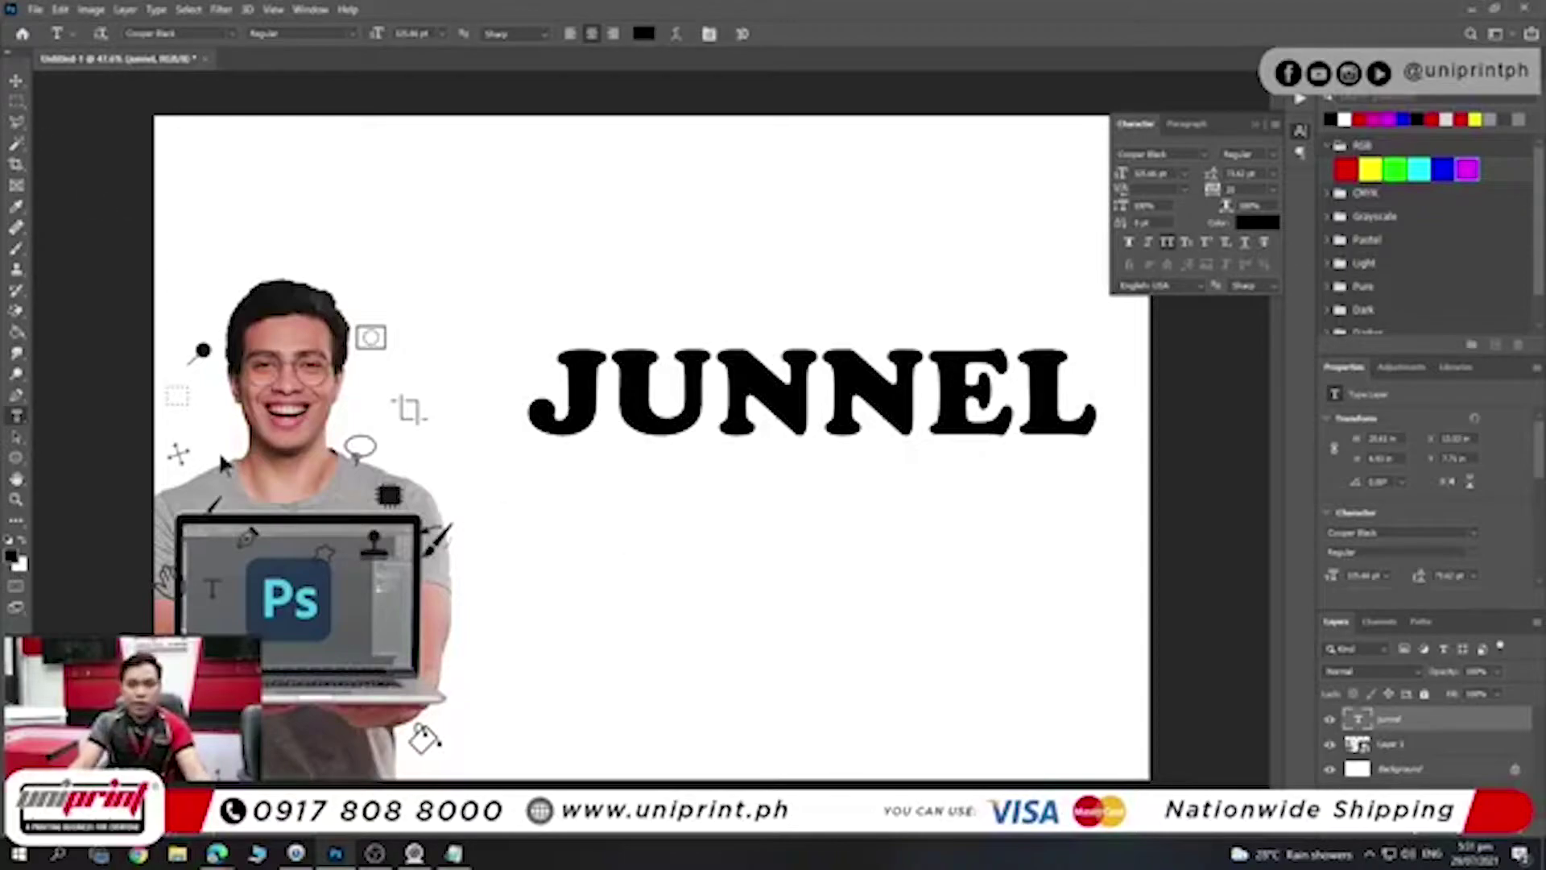
- Move the photo up and right and shrink it slightly
{"action": "key", "text": "v"}
{"action": "left_click_drag", "start_coordinate": [312, 630], "coordinate": [344, 610]}
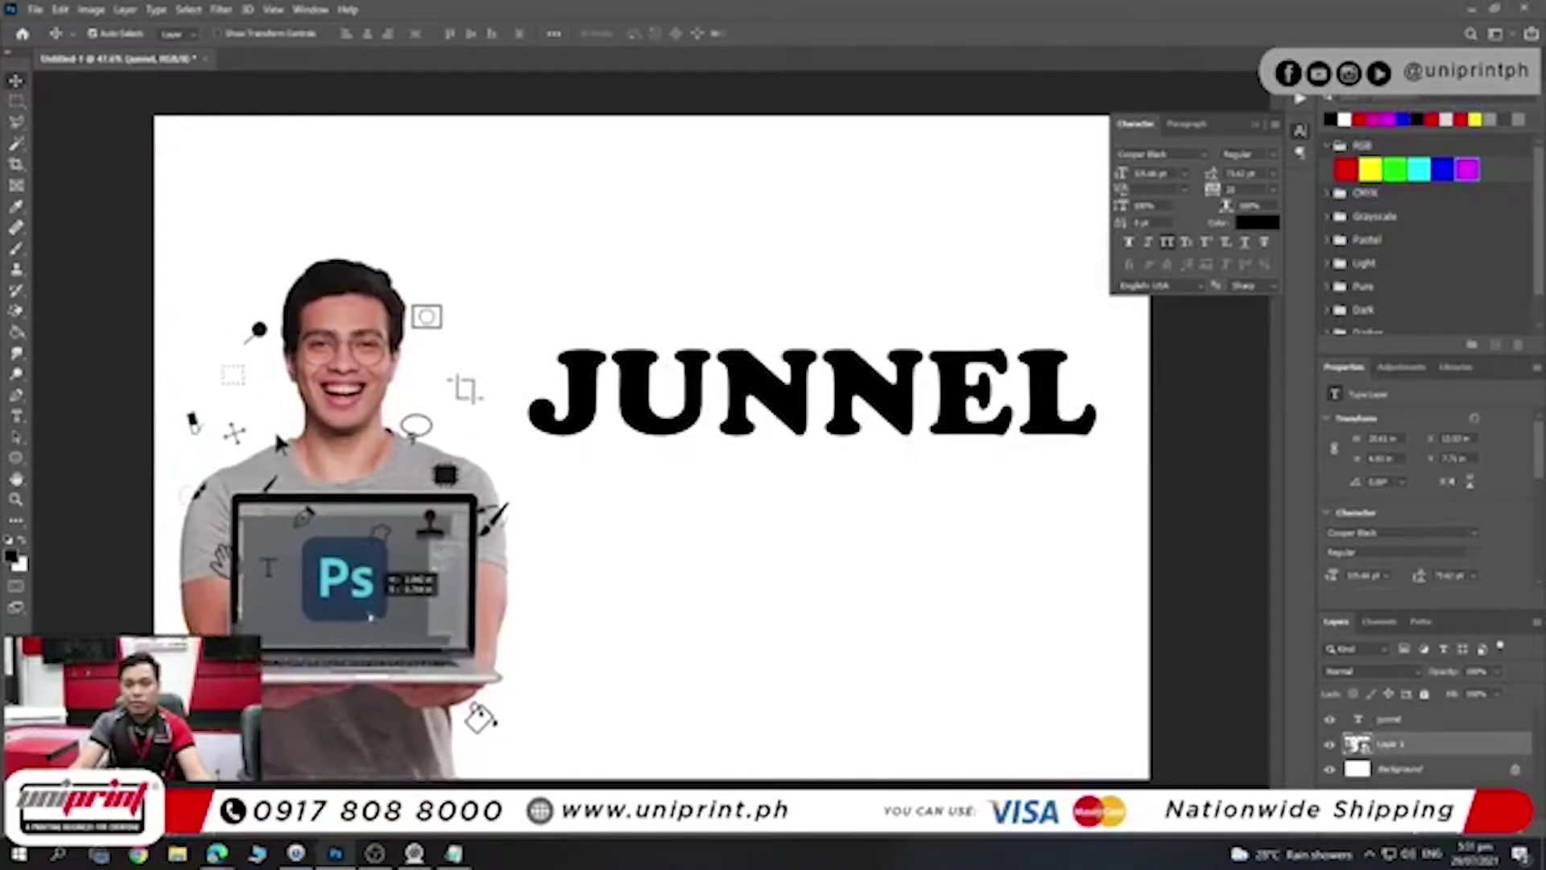
{"action": "key", "text": "ctrl+t"}
{"action": "left_click_drag", "start_coordinate": [483, 254], "coordinate": [418, 374]}
{"action": "key", "text": "Return"}
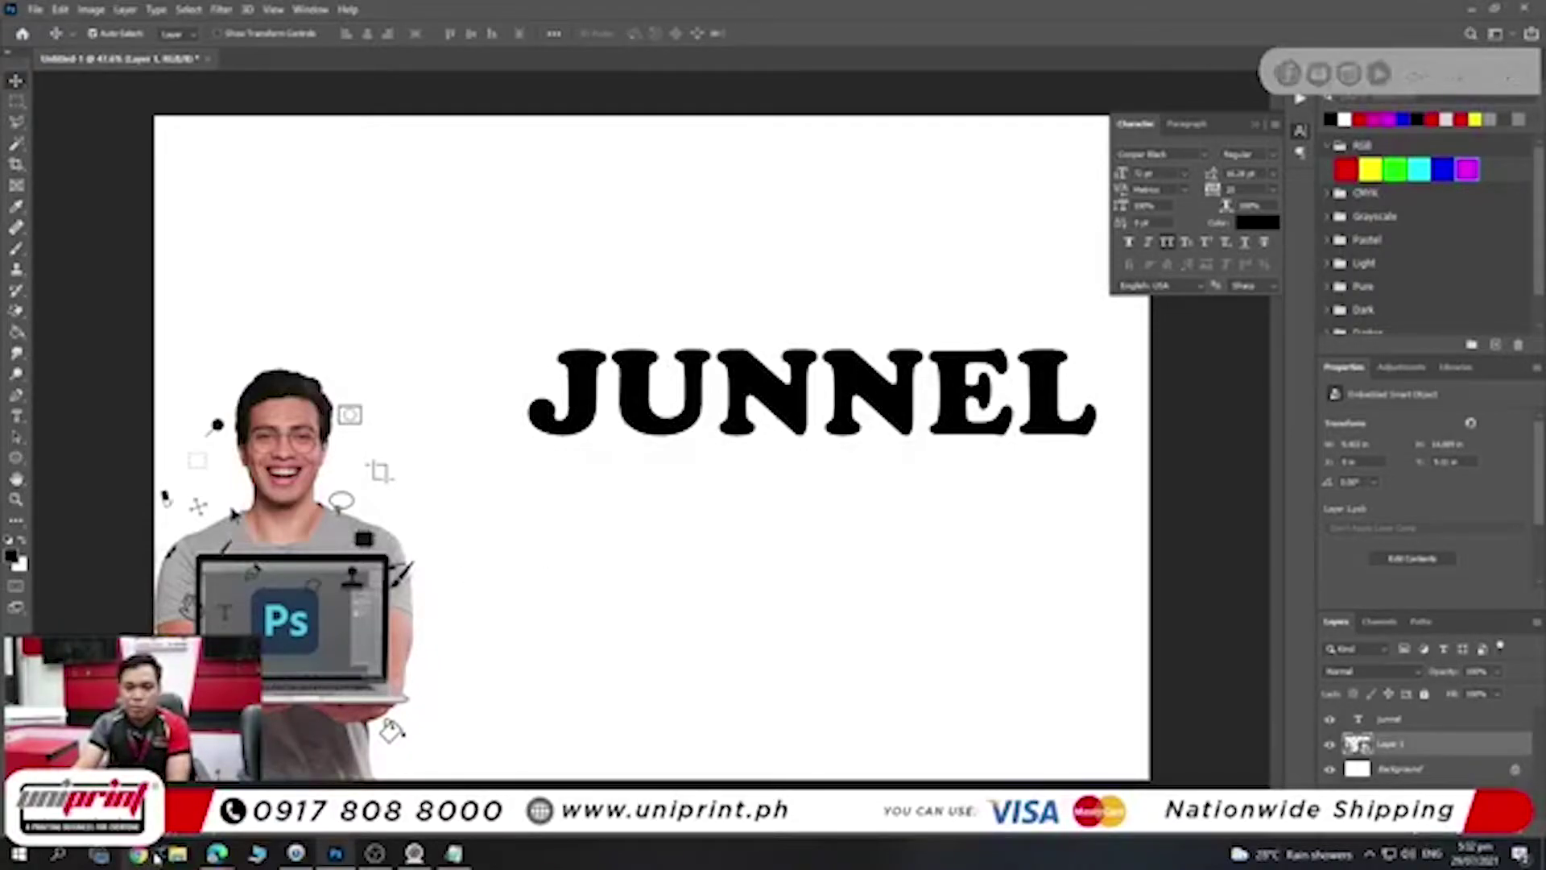
- Search Google for 'visual hierarchy' and browse the image results
{"action": "left_click", "coordinate": [153, 855]}
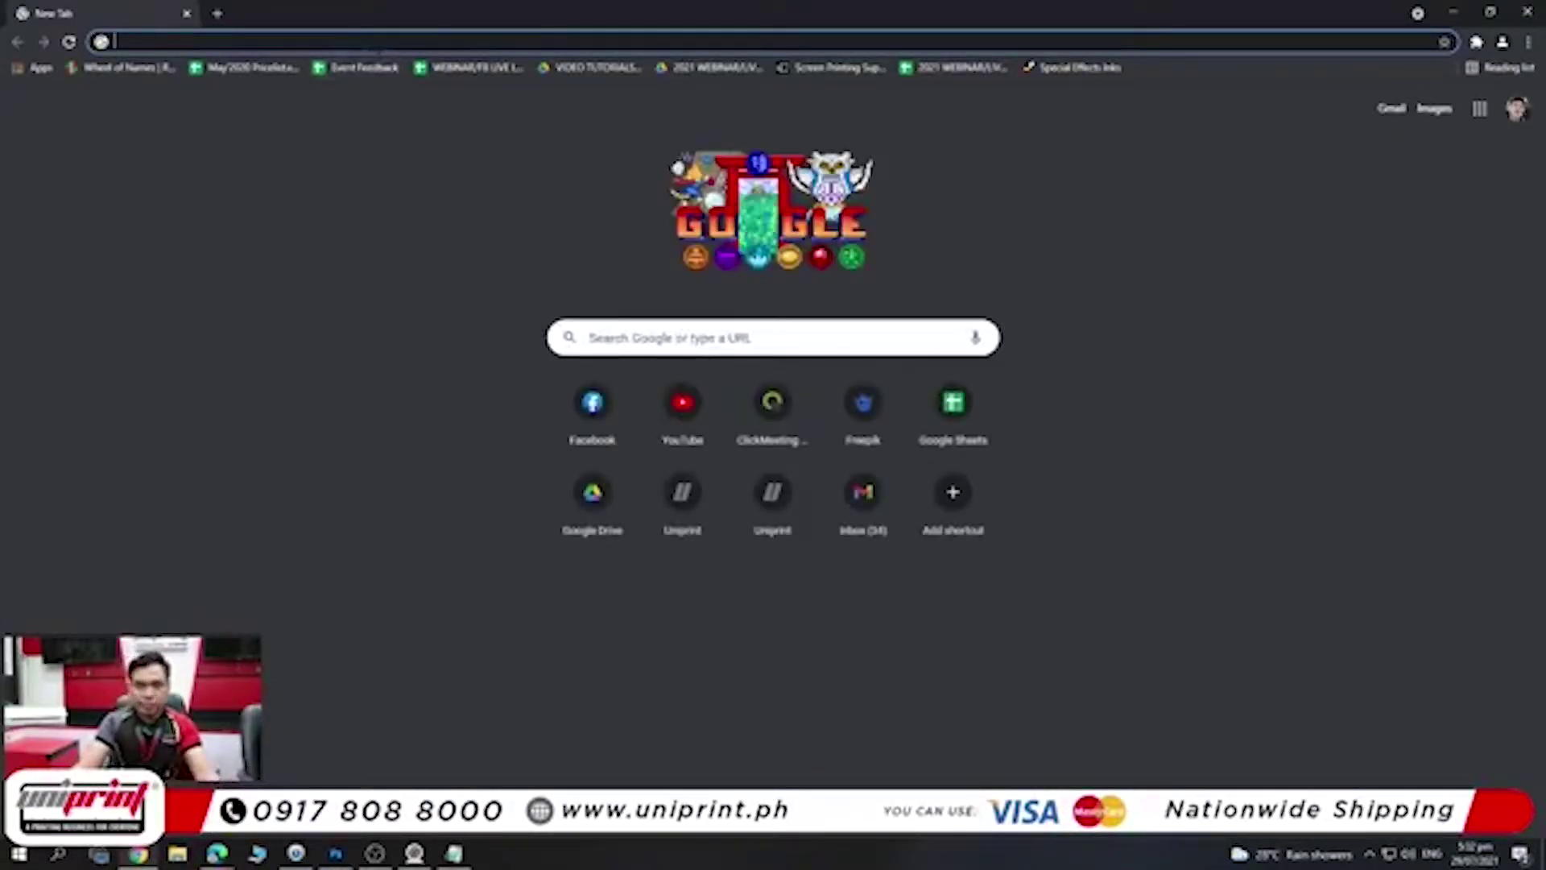
{"action": "type", "text": "vex"}
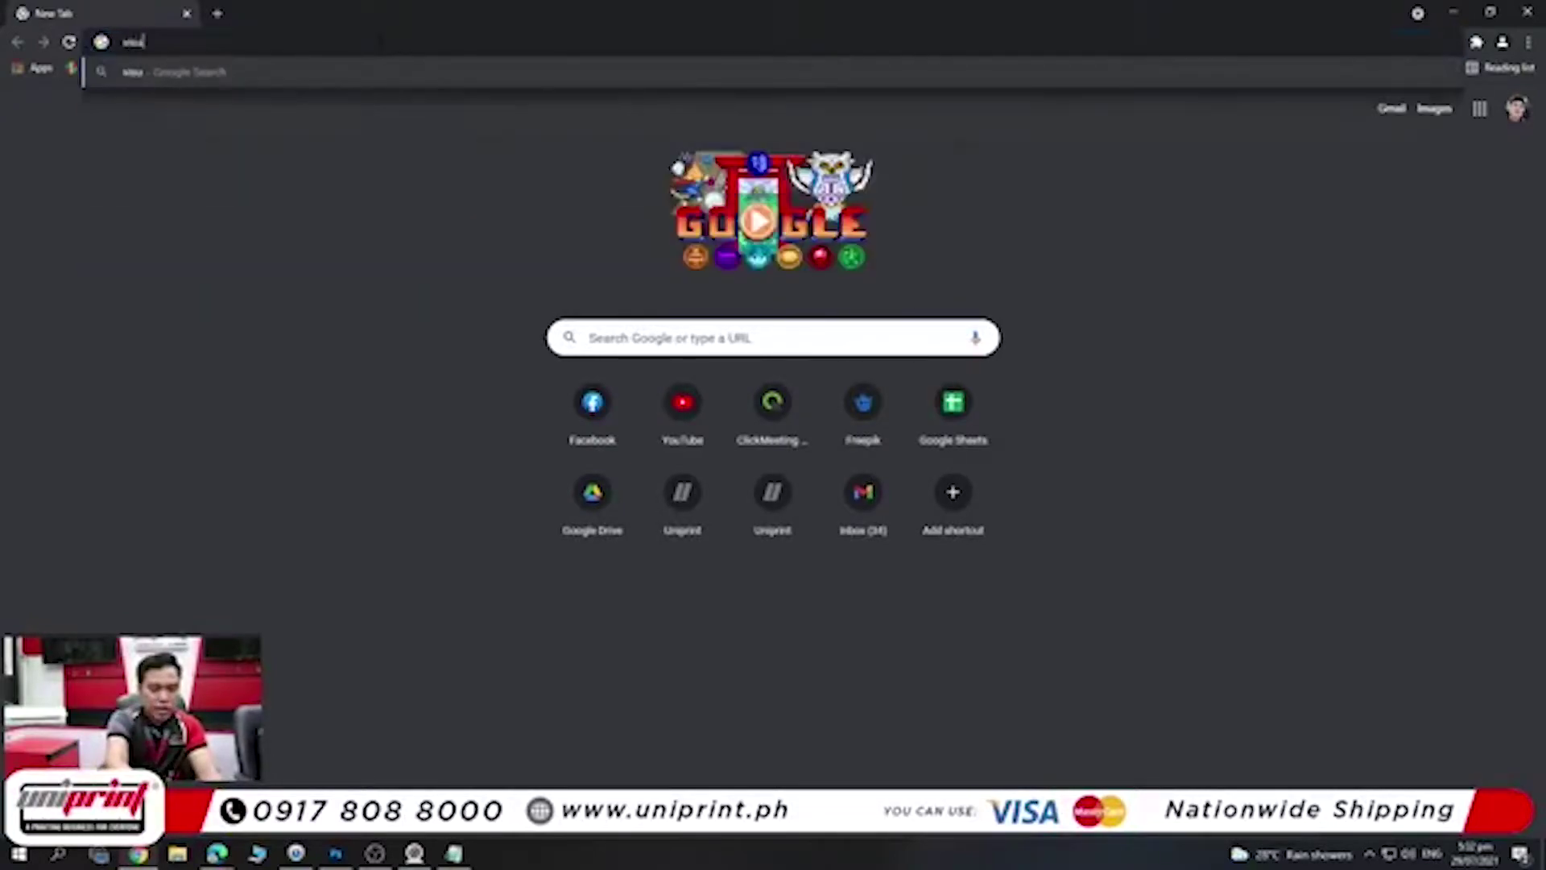
{"action": "type", "text": "al"}
{"action": "type", "text": " fx"}
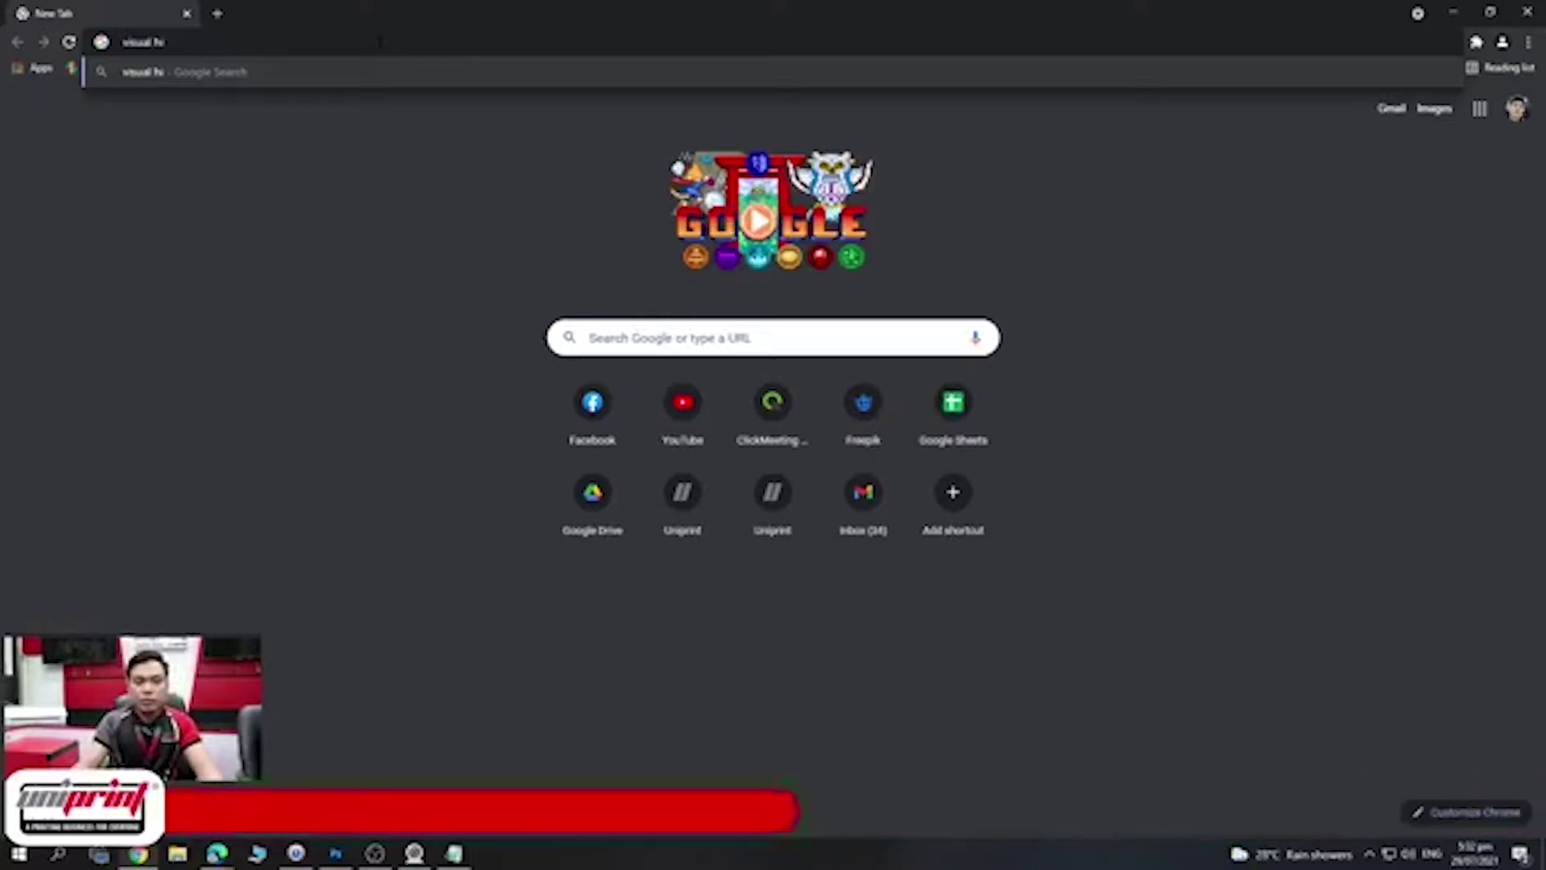
{"action": "type", "text": "ero"}
{"action": "type", "text": "rchy"}
{"action": "key", "text": "Return"}
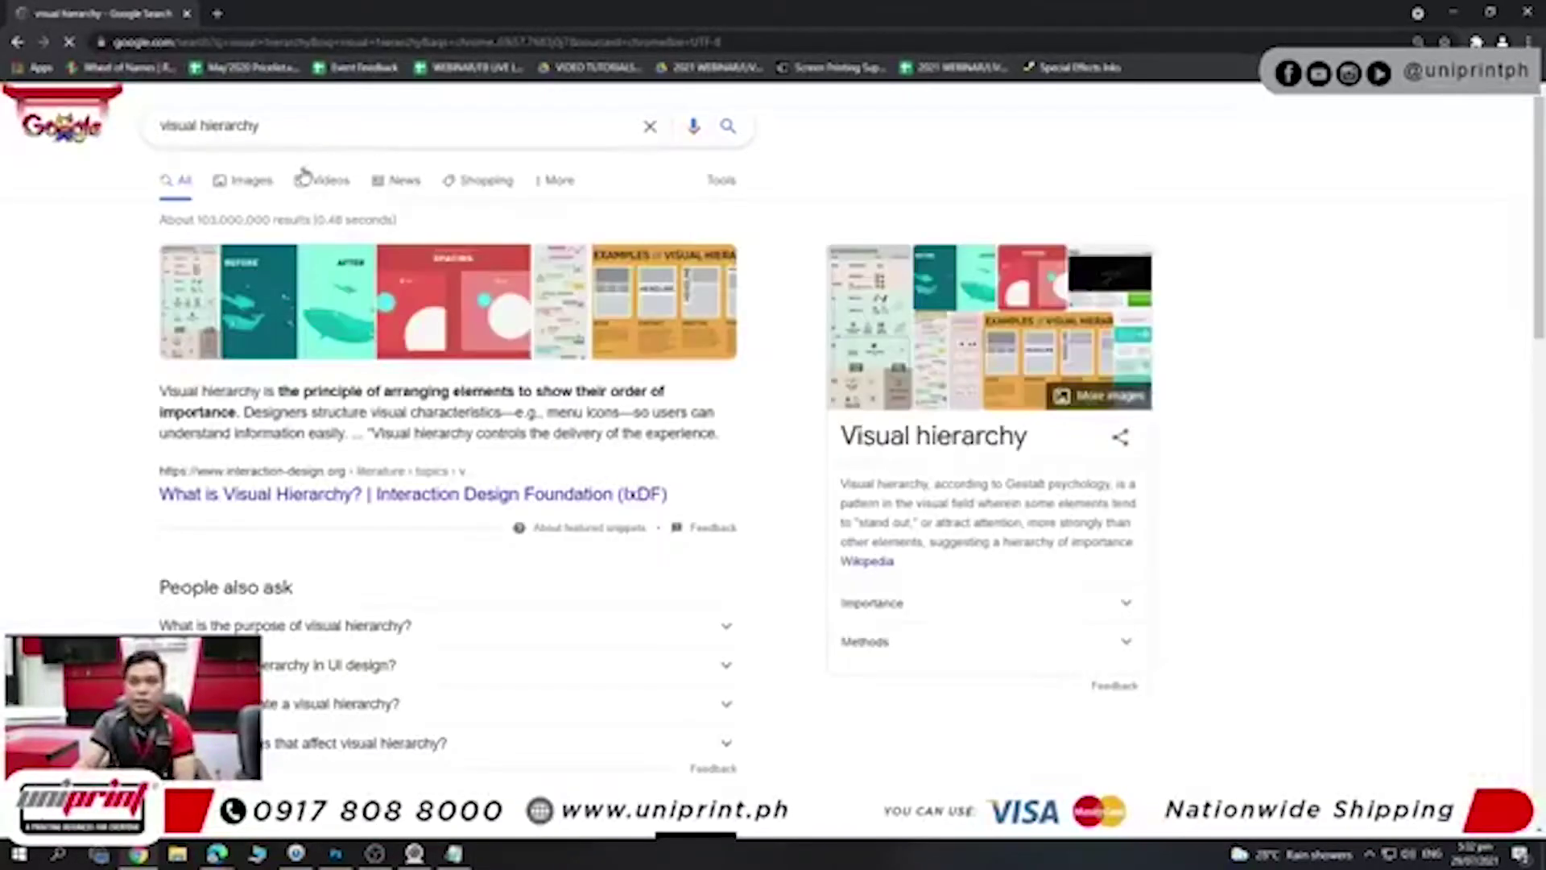
{"action": "left_click", "coordinate": [253, 181]}
{"action": "scroll", "coordinate": [1065, 596], "scroll_direction": "down", "scroll_amount": 1}
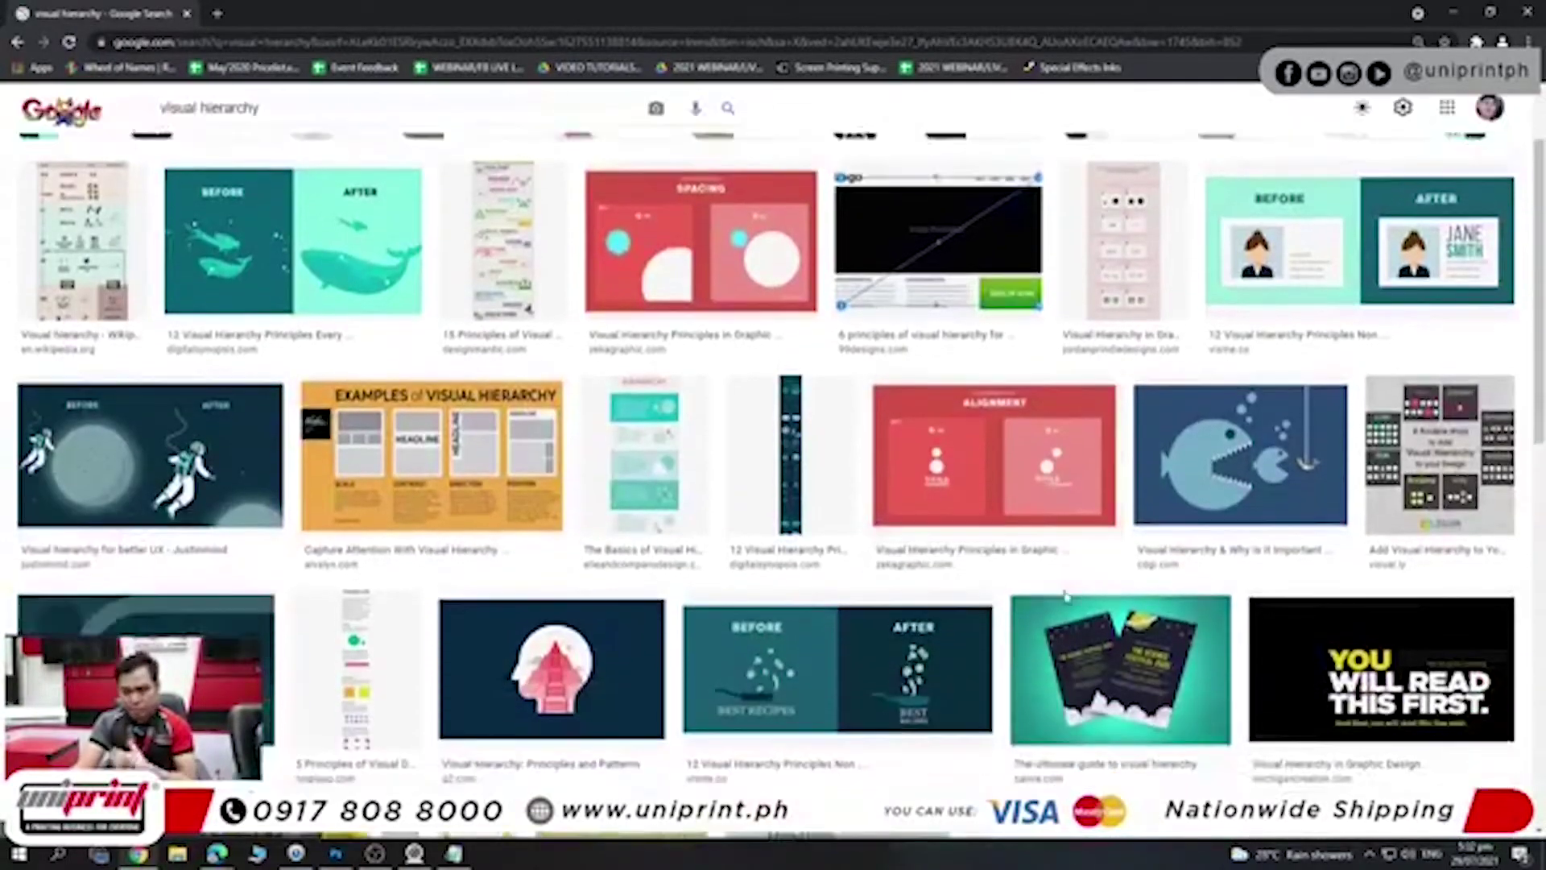
{"action": "scroll", "coordinate": [1065, 596], "scroll_direction": "down", "scroll_amount": 1}
- Open the 'You will read this first' example image full-size in a new tab
{"action": "left_click", "coordinate": [1380, 570]}
{"action": "right_click", "coordinate": [1220, 281]}
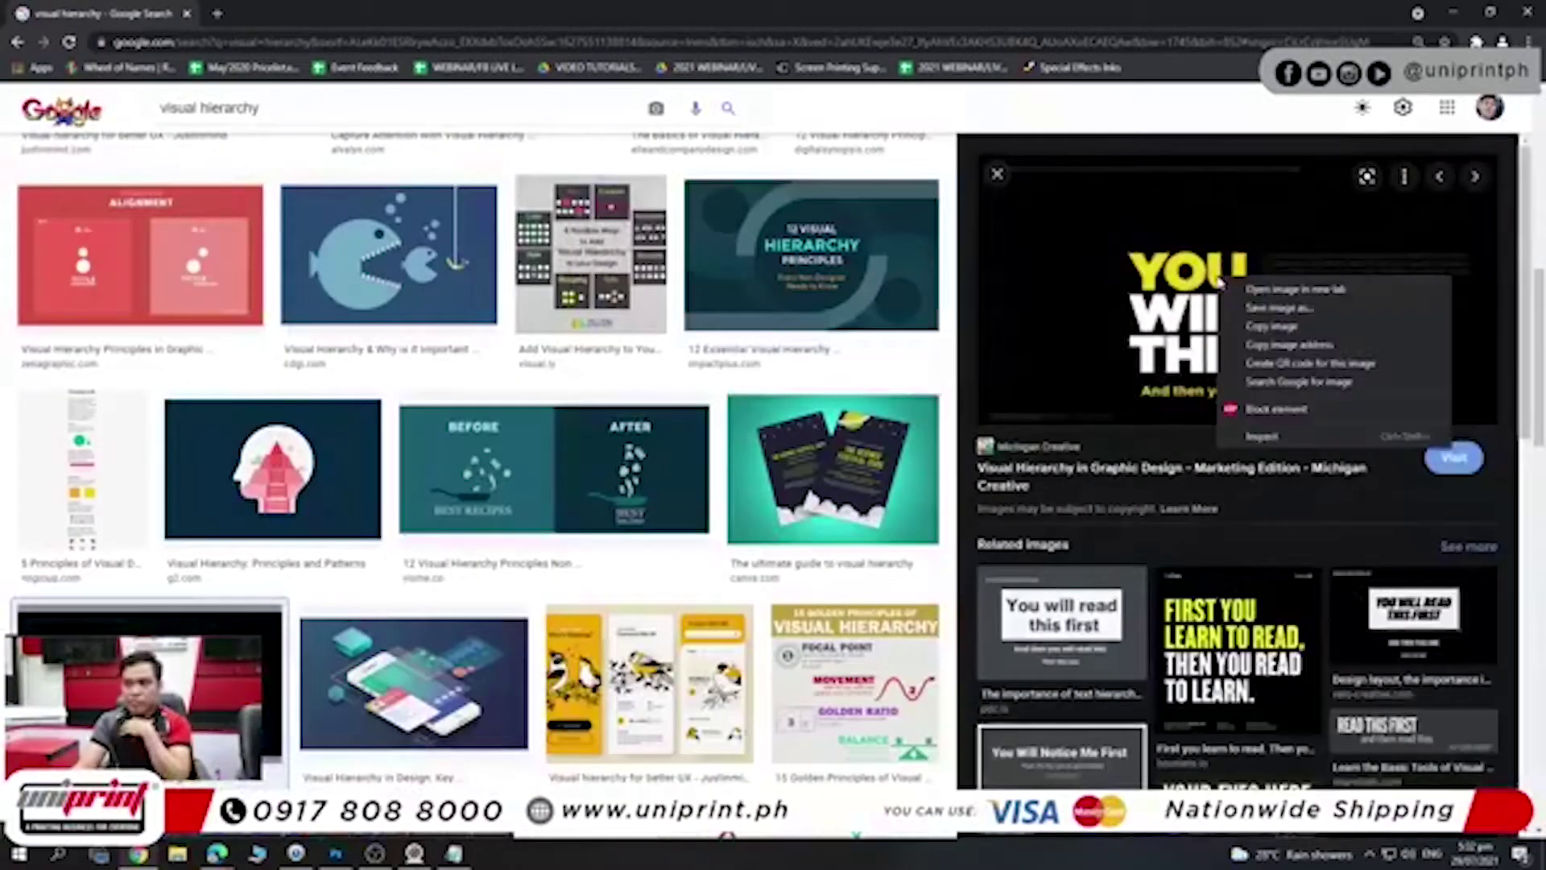
{"action": "left_click", "coordinate": [1187, 215]}
{"action": "right_click", "coordinate": [1248, 259]}
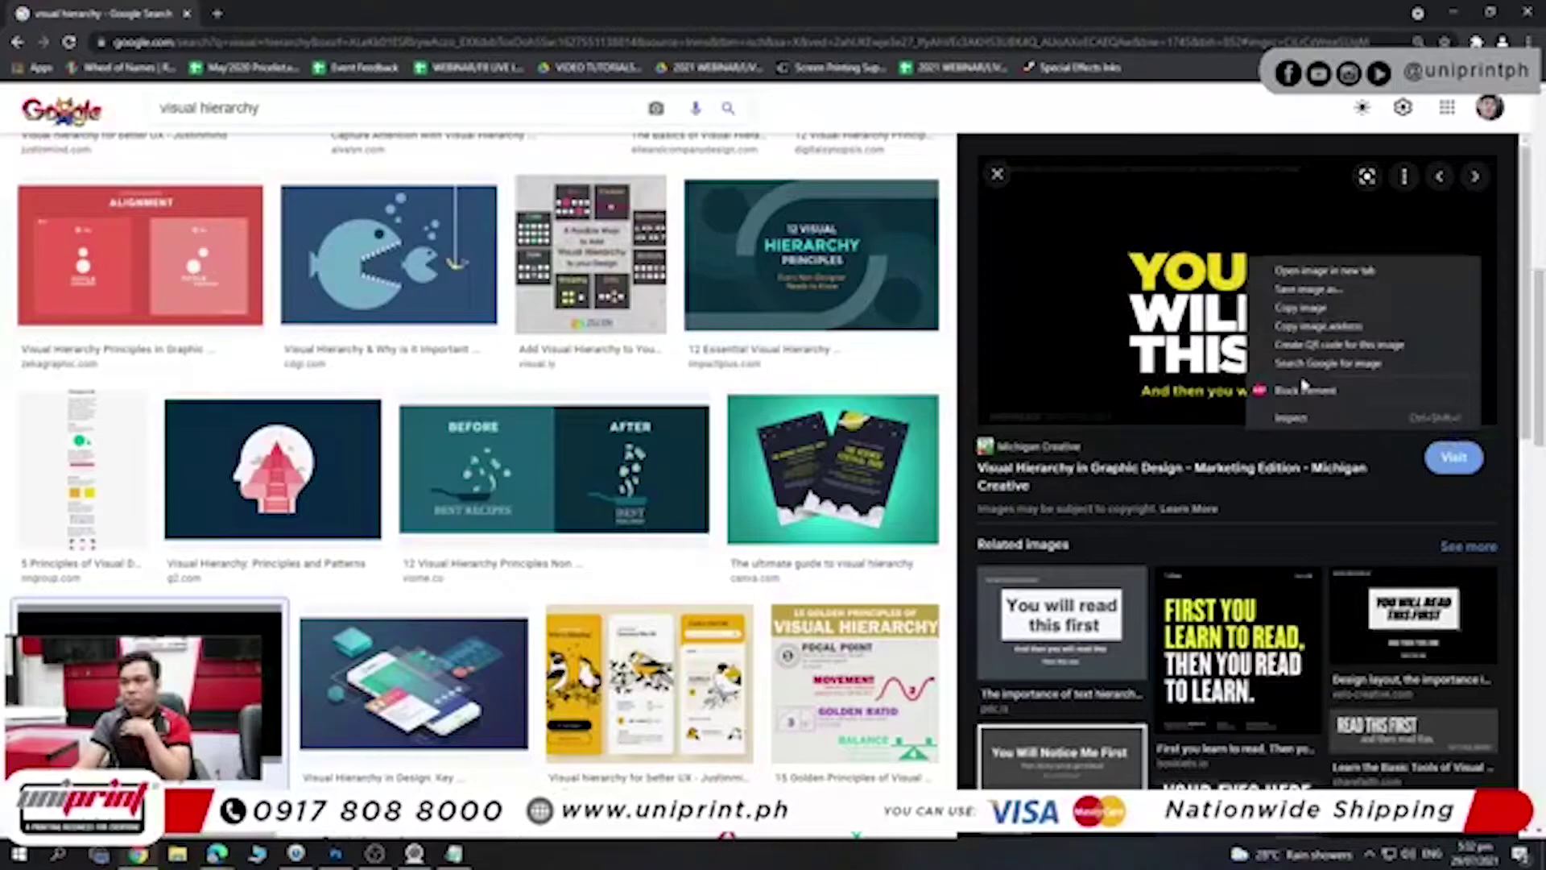
{"action": "left_click", "coordinate": [1320, 271]}
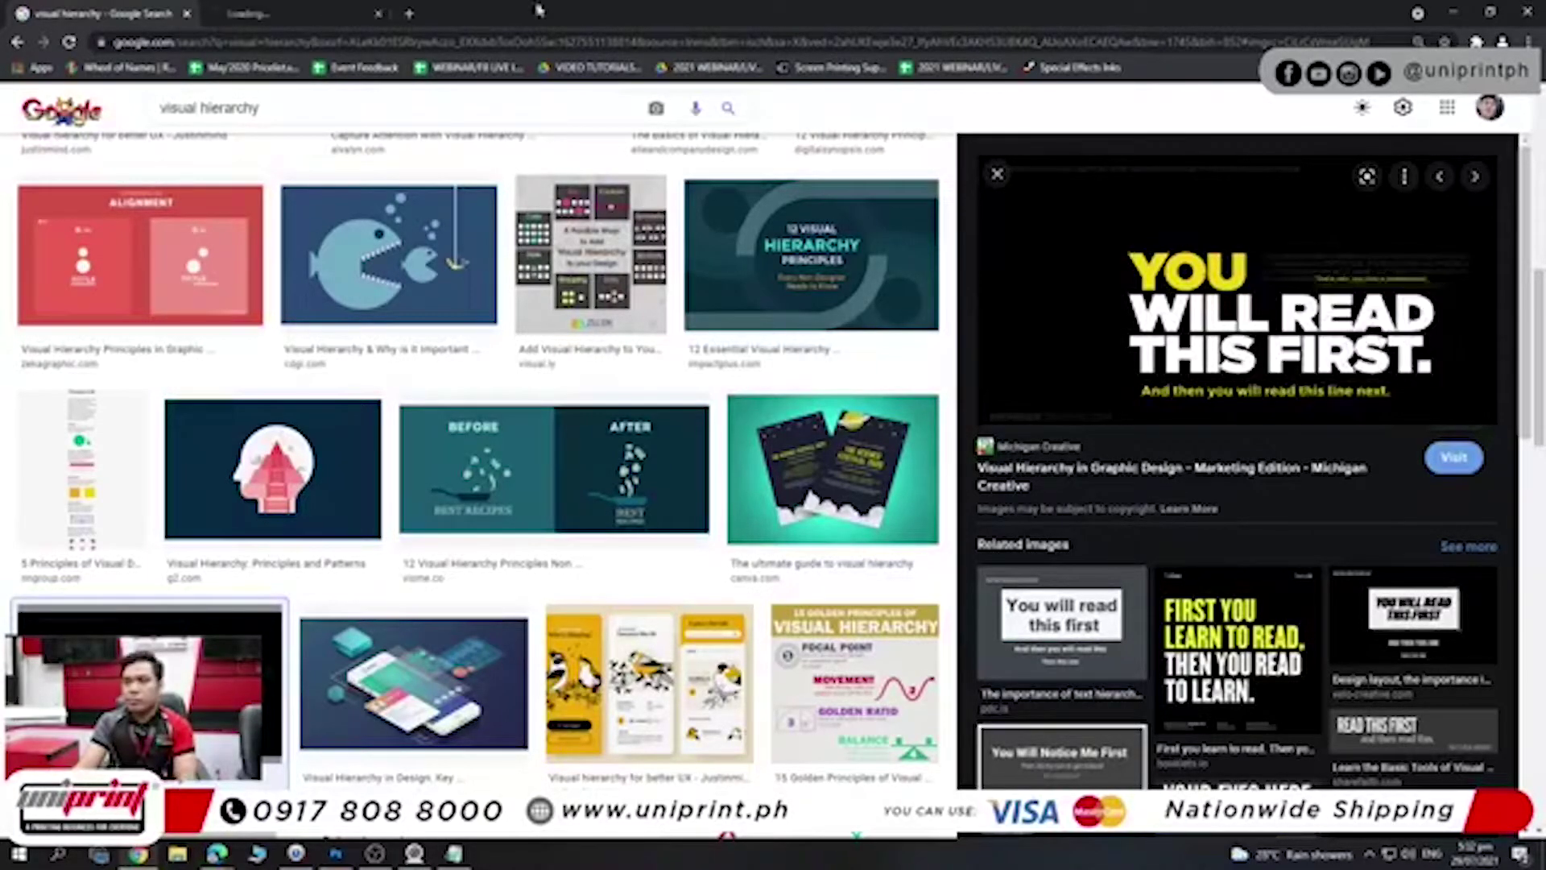
{"action": "left_click", "coordinate": [290, 13]}
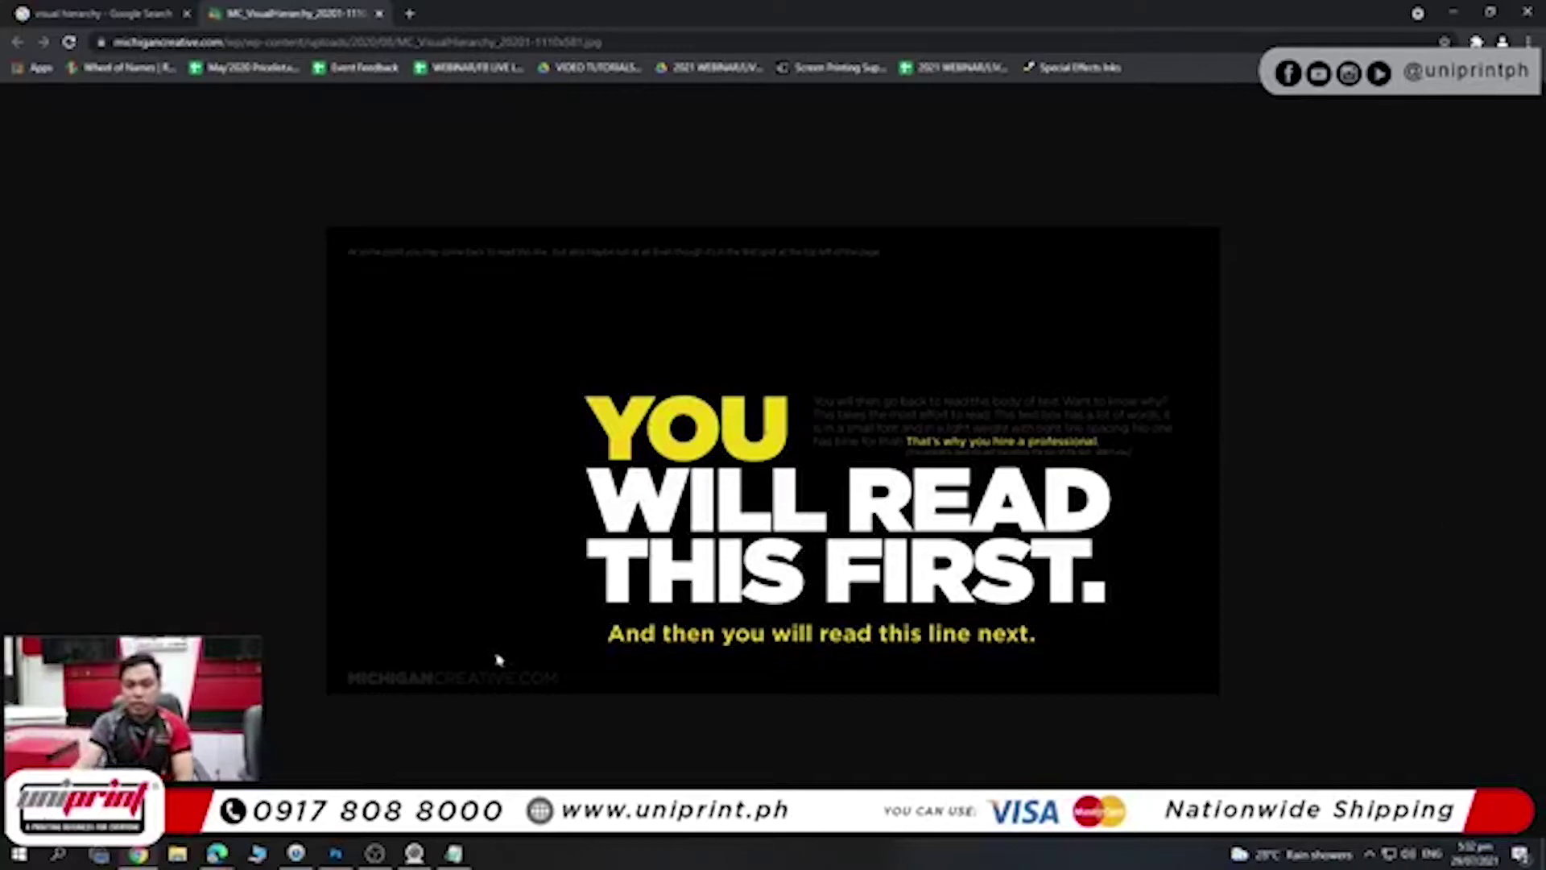
- Return to the Photoshop poster document from the taskbar
{"action": "left_click", "coordinate": [335, 853]}
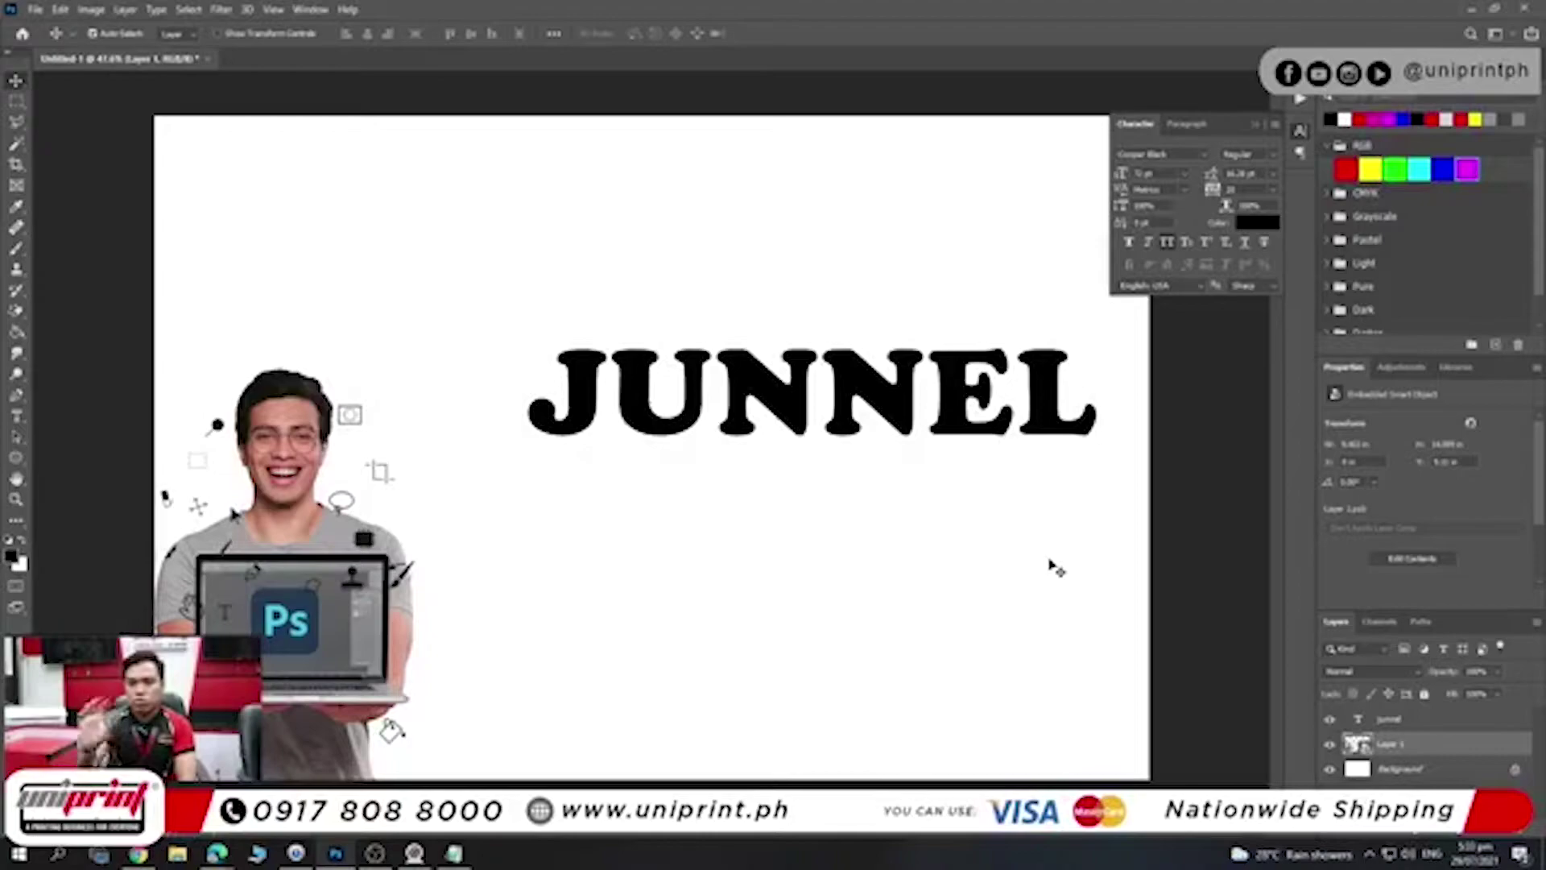
- Shift the name heading down-left and enlarge it
{"action": "left_click_drag", "start_coordinate": [916, 397], "coordinate": [880, 462]}
{"action": "key", "text": "ctrl+t"}
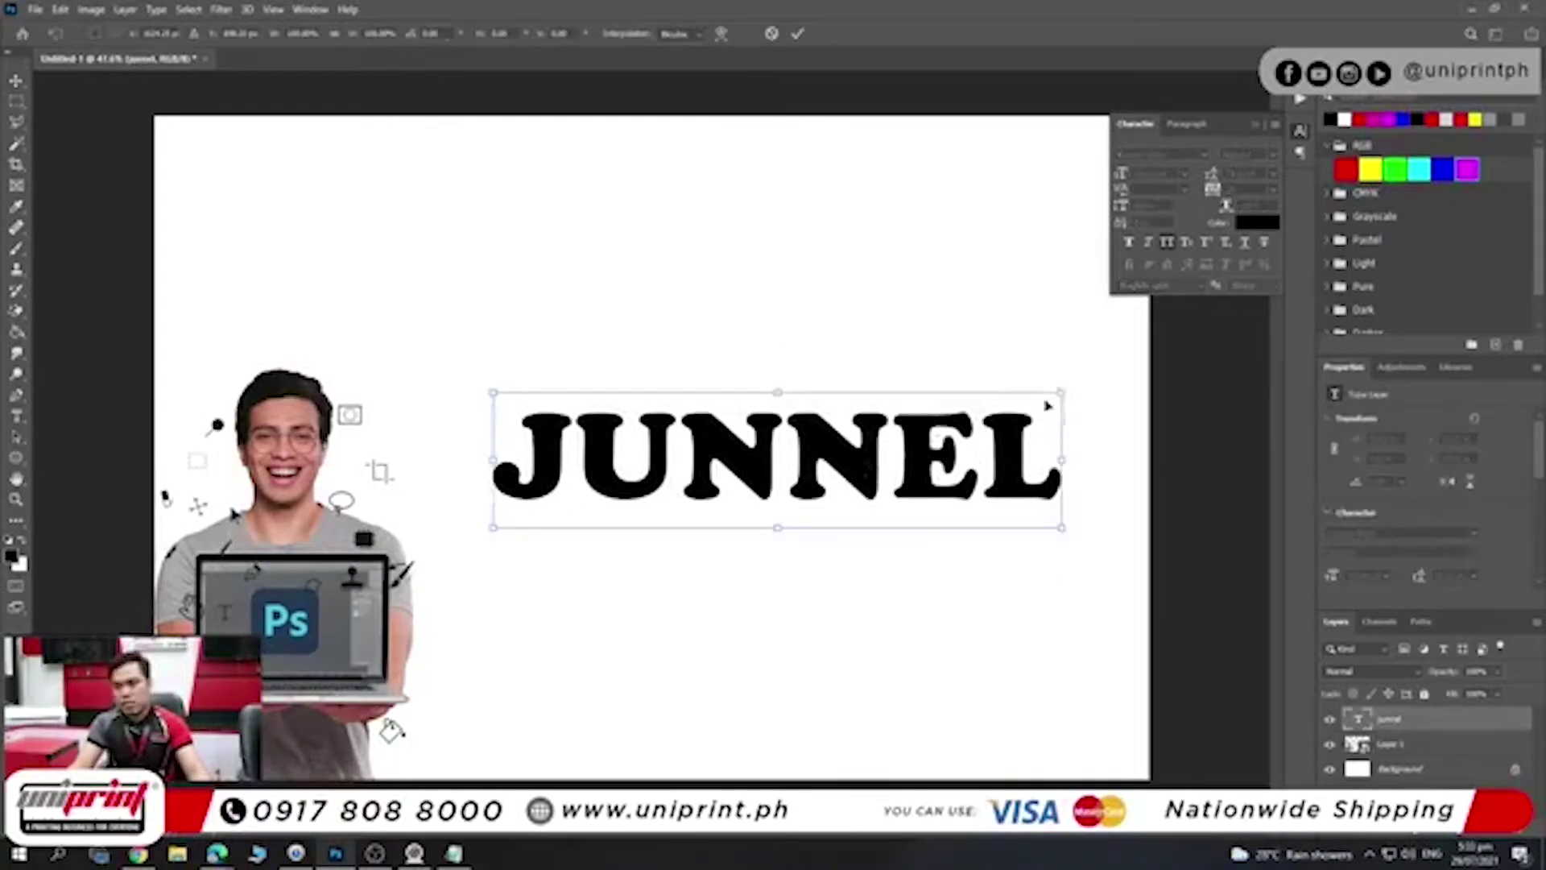
{"action": "left_click_drag", "start_coordinate": [1061, 390], "coordinate": [1094, 363]}
{"action": "key", "text": "Return"}
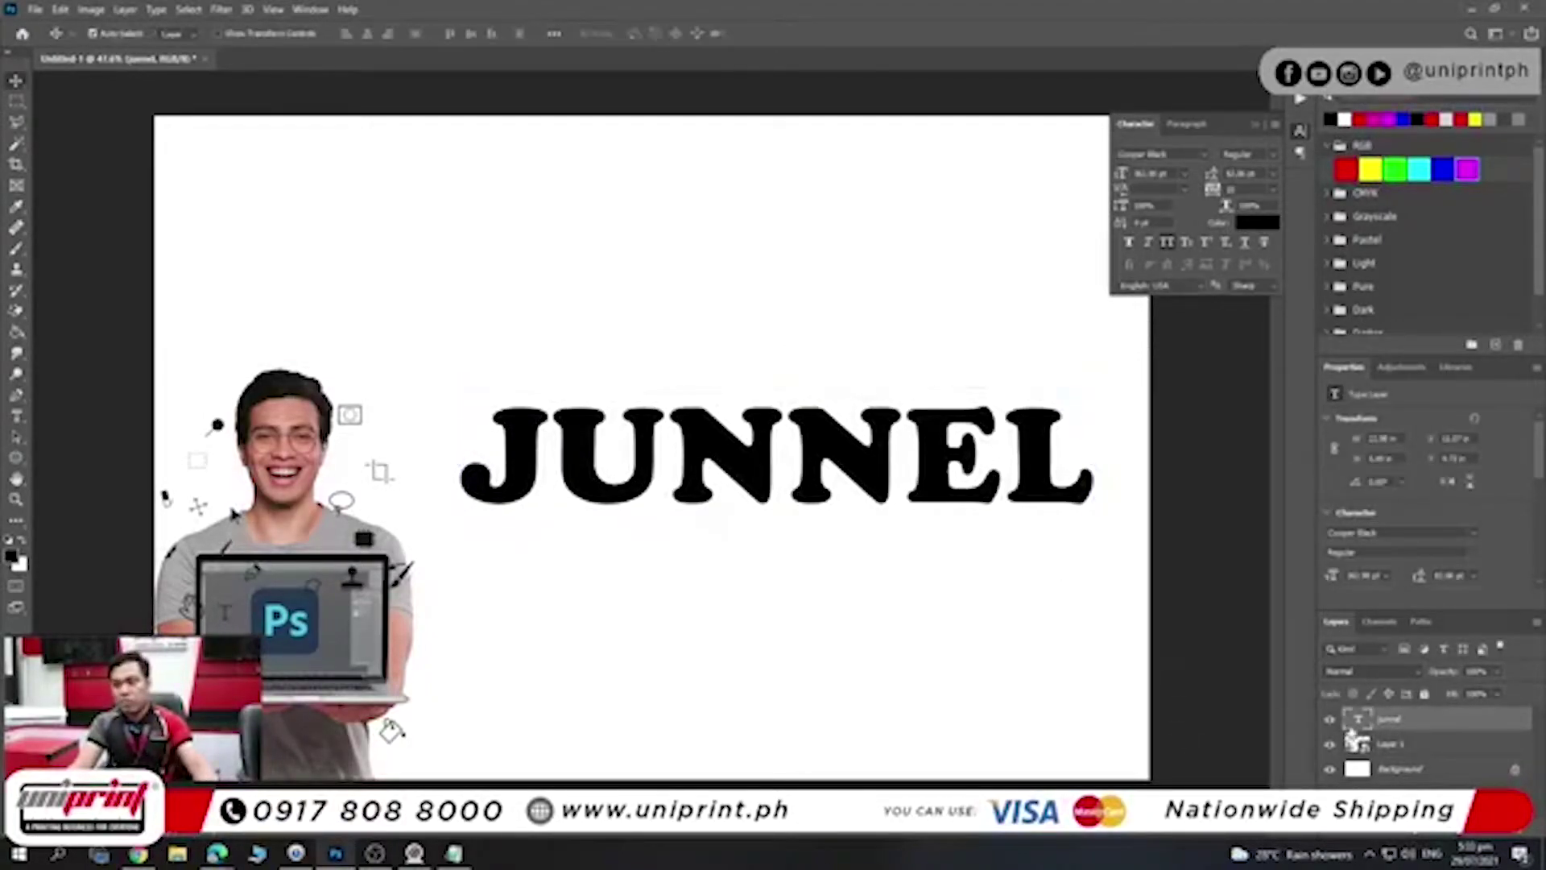
- Set the name heading in Impact and scale it much larger
{"action": "double_click", "coordinate": [1365, 723]}
{"action": "left_click", "coordinate": [194, 33]}
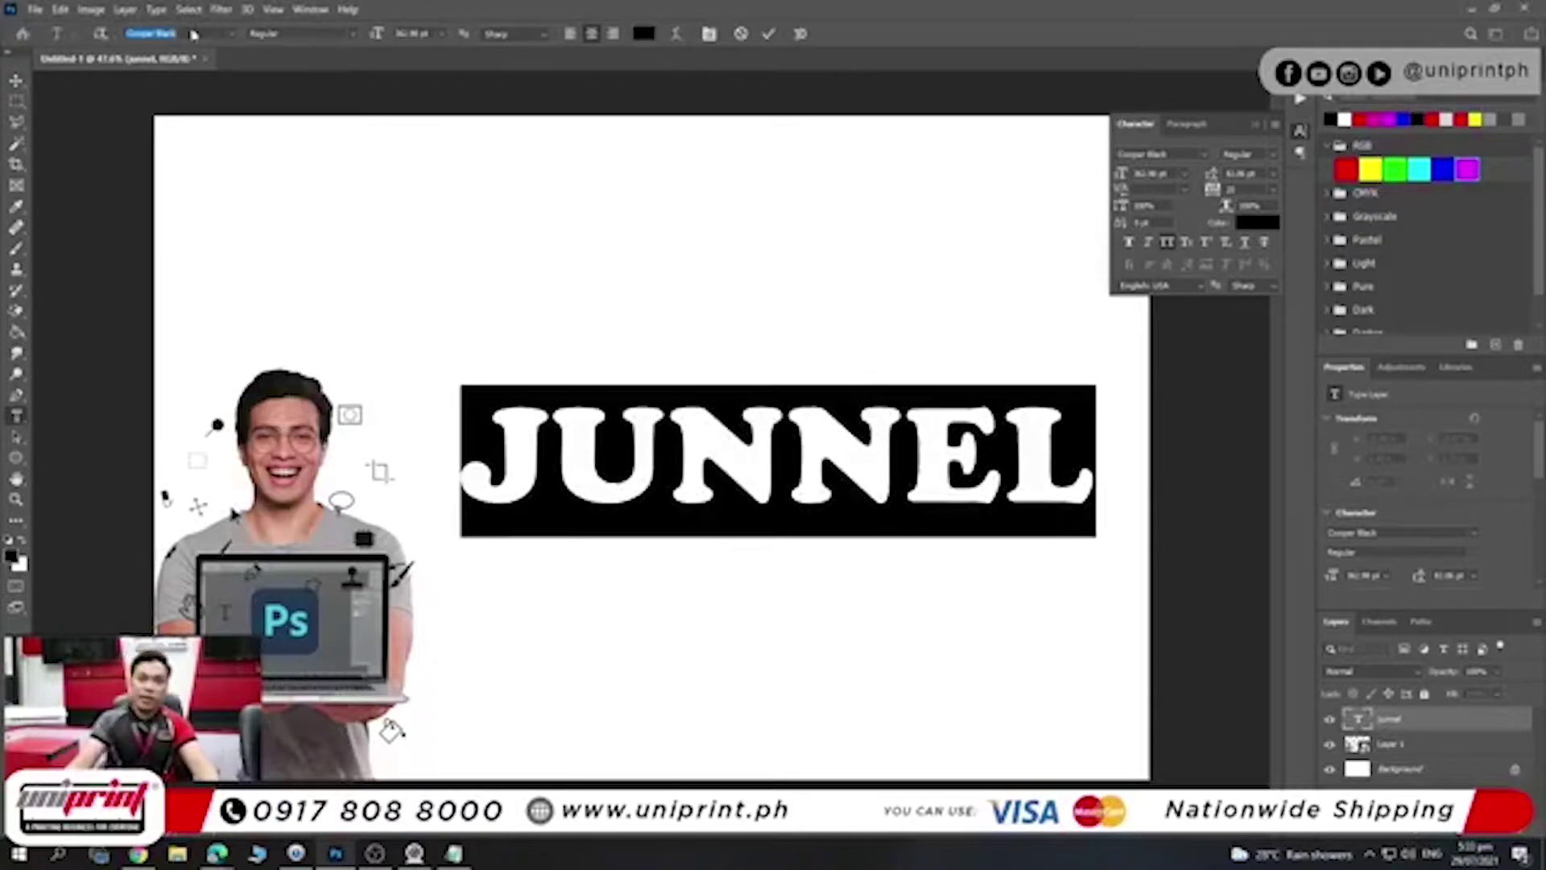
{"action": "type", "text": "imp"}
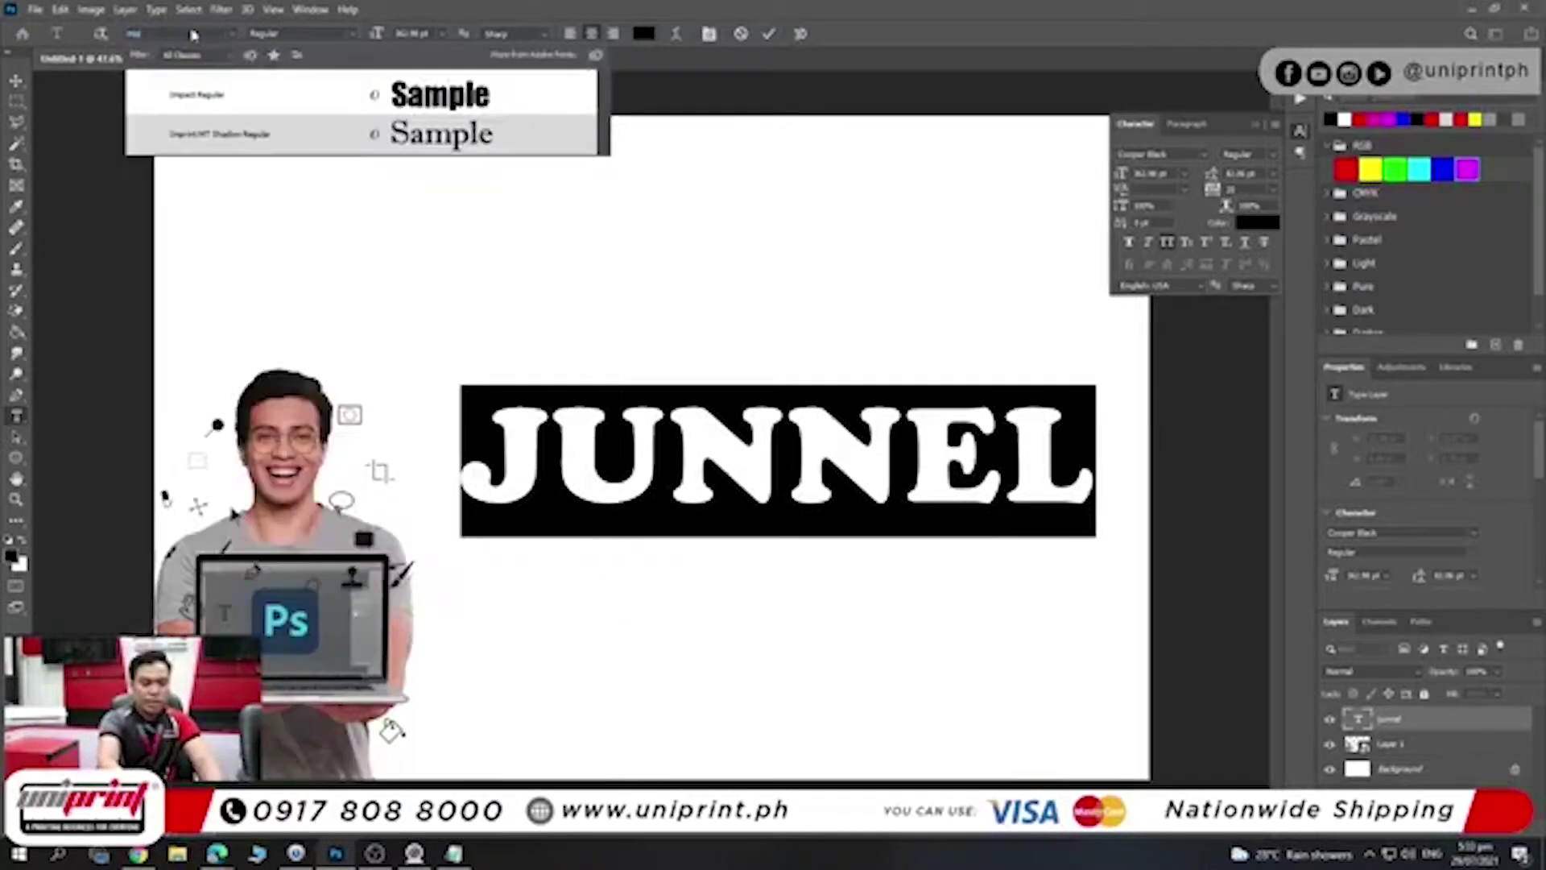
{"action": "key", "text": "Return"}
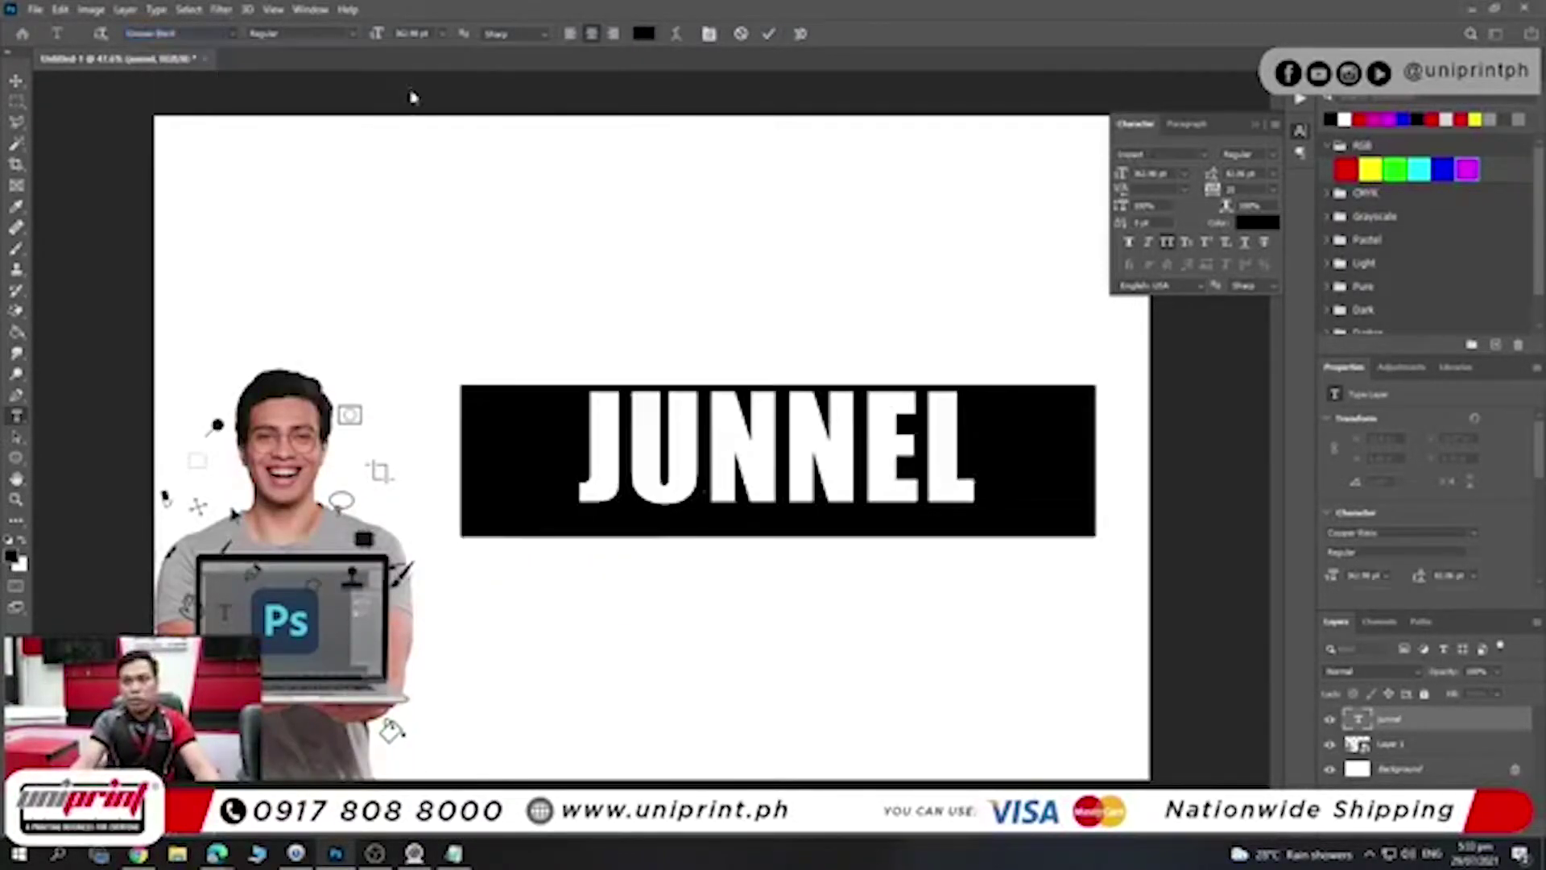
{"action": "left_click", "coordinate": [1423, 712]}
{"action": "key", "text": "ctrl+t"}
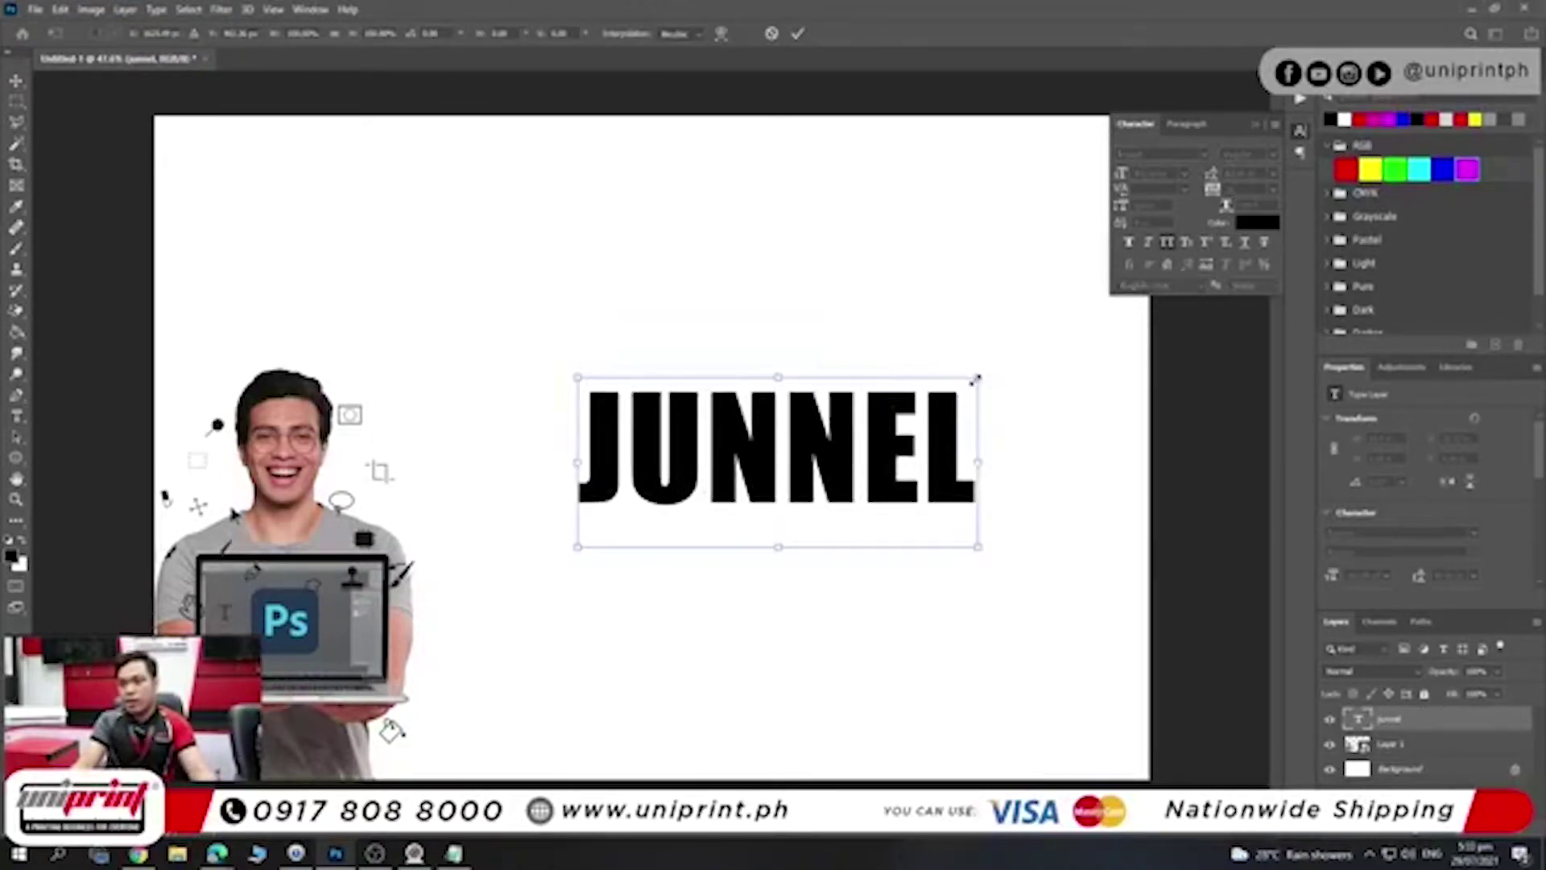
{"action": "left_click_drag", "start_coordinate": [977, 370], "coordinate": [1103, 323]}
{"action": "left_click_drag", "start_coordinate": [1041, 397], "coordinate": [1048, 370]}
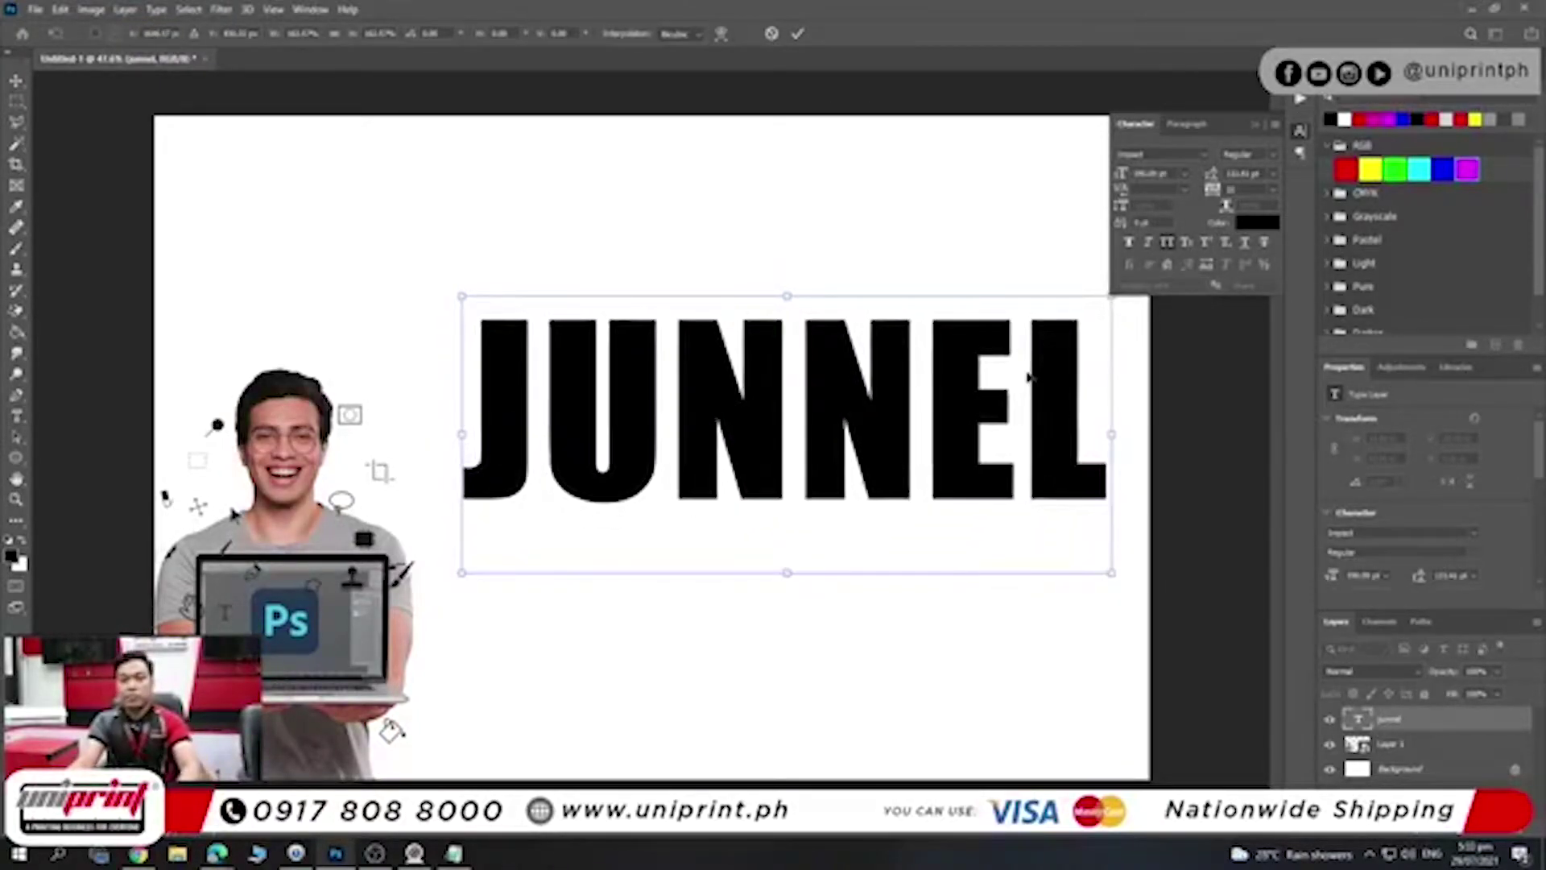
{"action": "key", "text": "Return"}
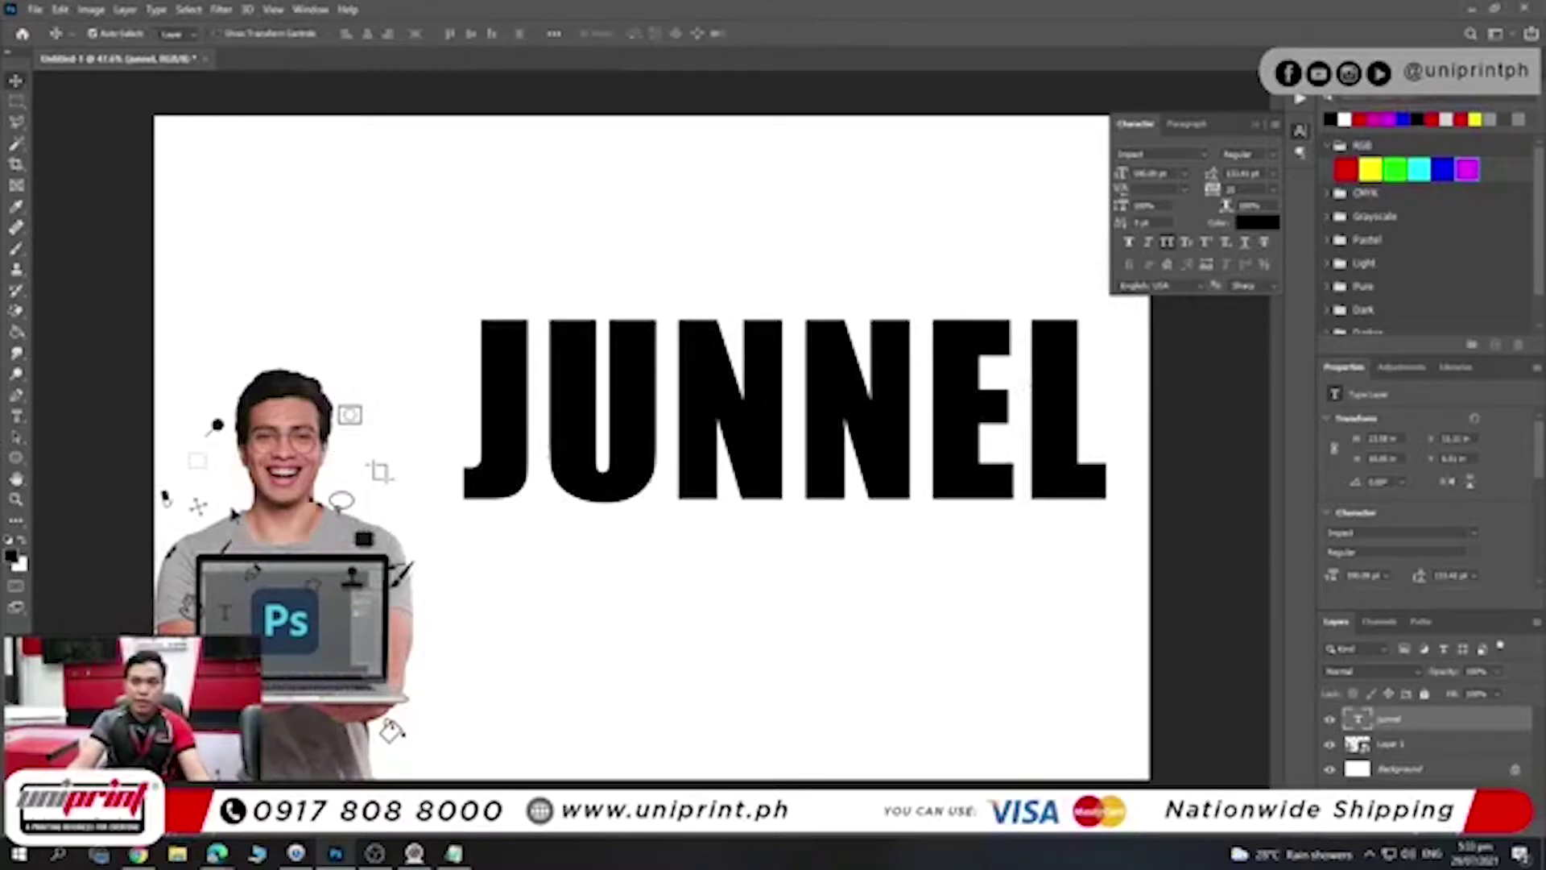
- Scale up the man's photo to fill the left side
{"action": "left_click", "coordinate": [1391, 743]}
{"action": "key", "text": "ctrl+t"}
{"action": "left_click_drag", "start_coordinate": [413, 360], "coordinate": [686, 205]}
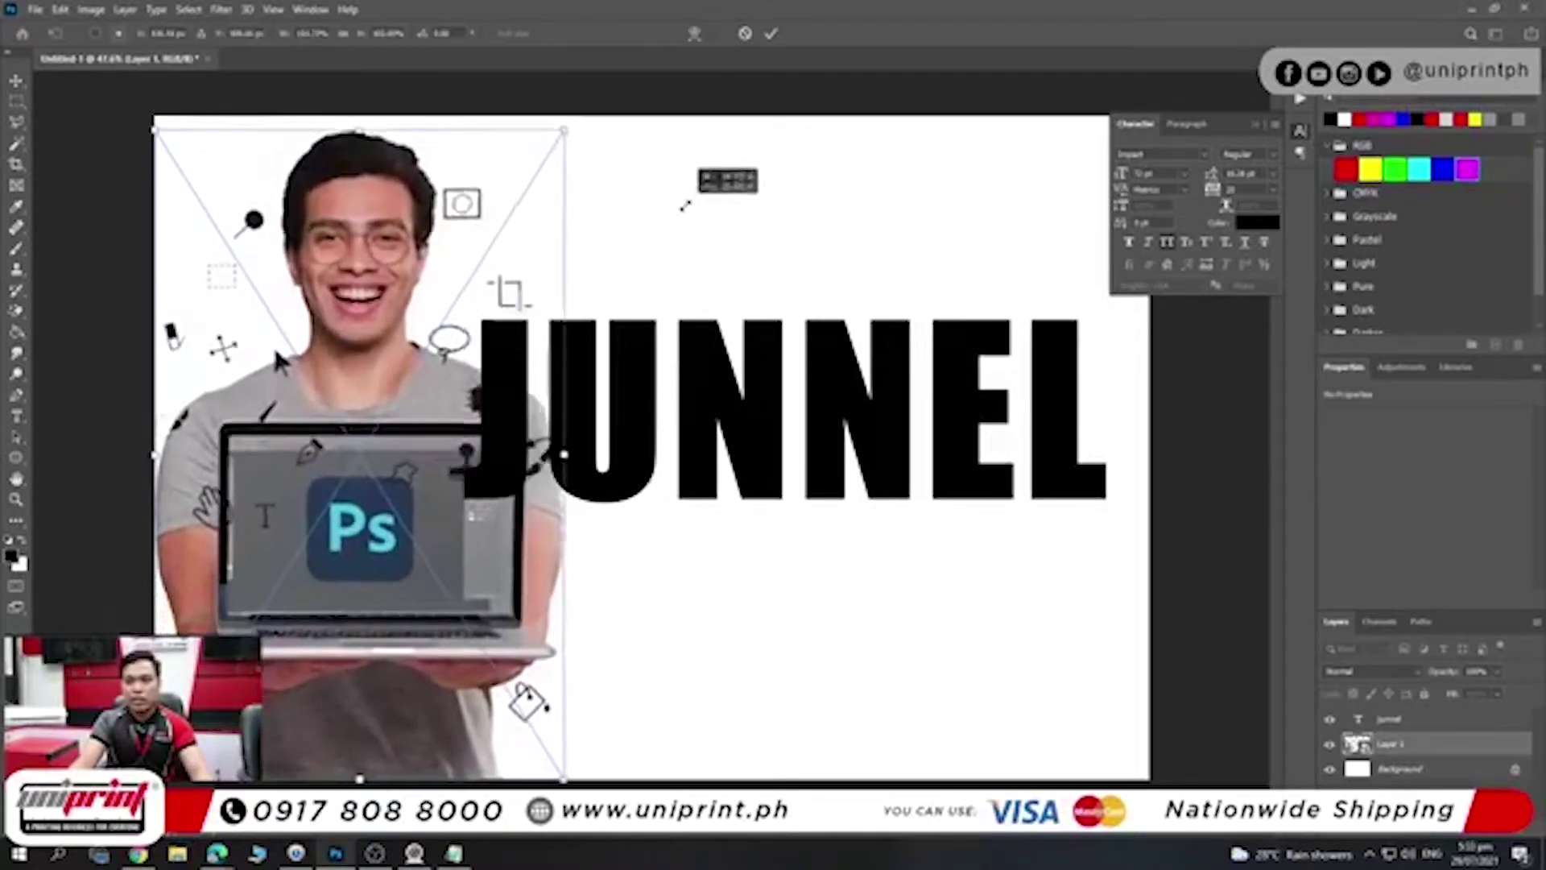
{"action": "key", "text": "Return"}
{"action": "left_click_drag", "start_coordinate": [646, 517], "coordinate": [612, 531]}
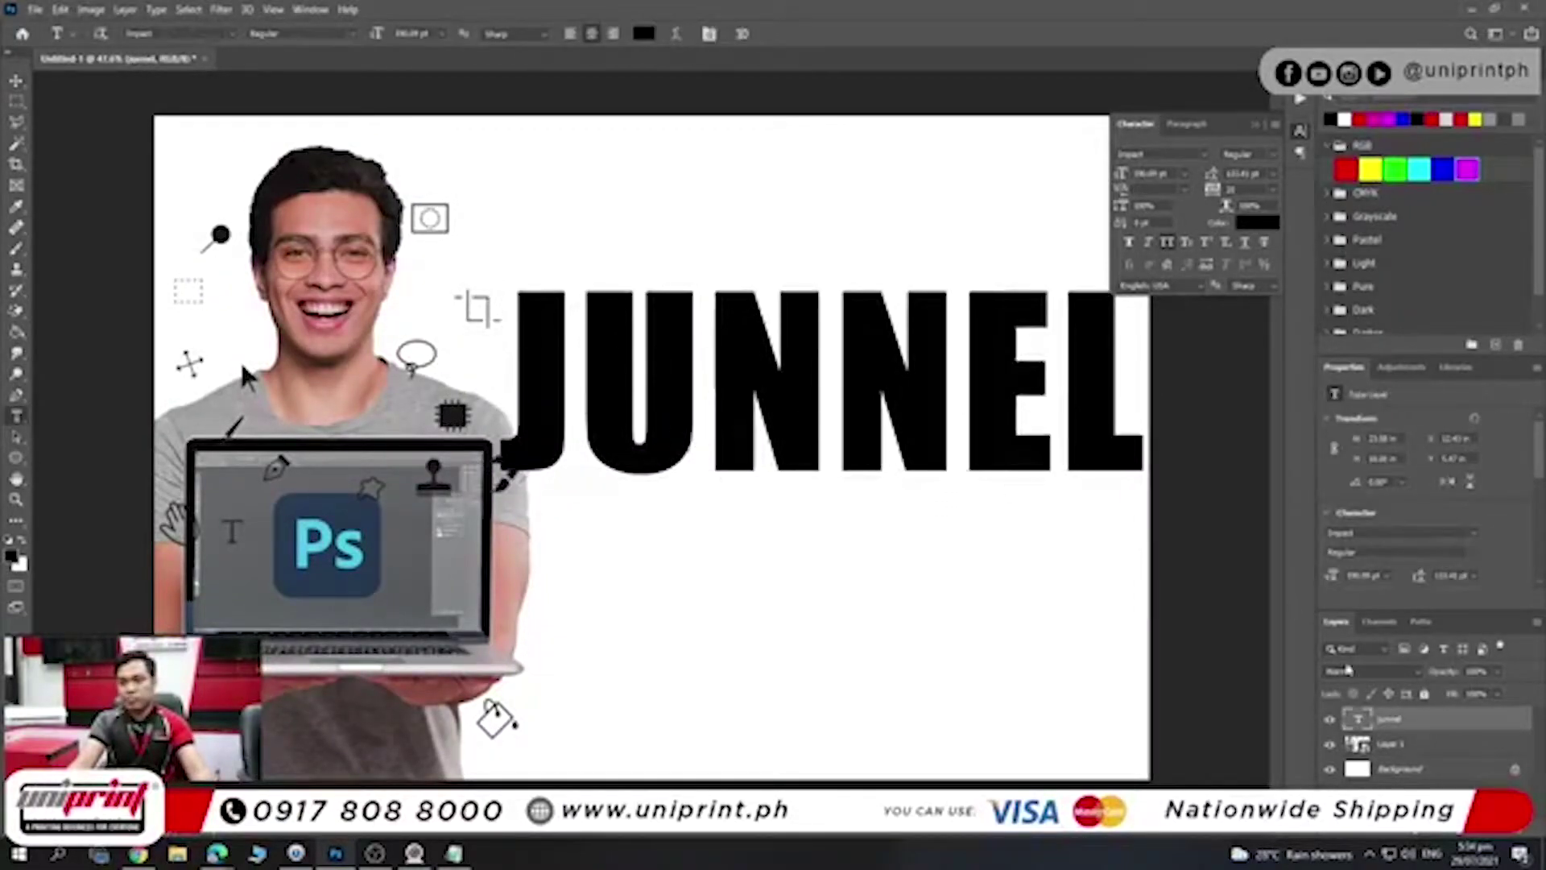
- Shrink the name heading to fit beside the photo and duplicate it above
{"action": "key", "text": "ctrl+t"}
{"action": "left_click_drag", "start_coordinate": [1147, 545], "coordinate": [1028, 434]}
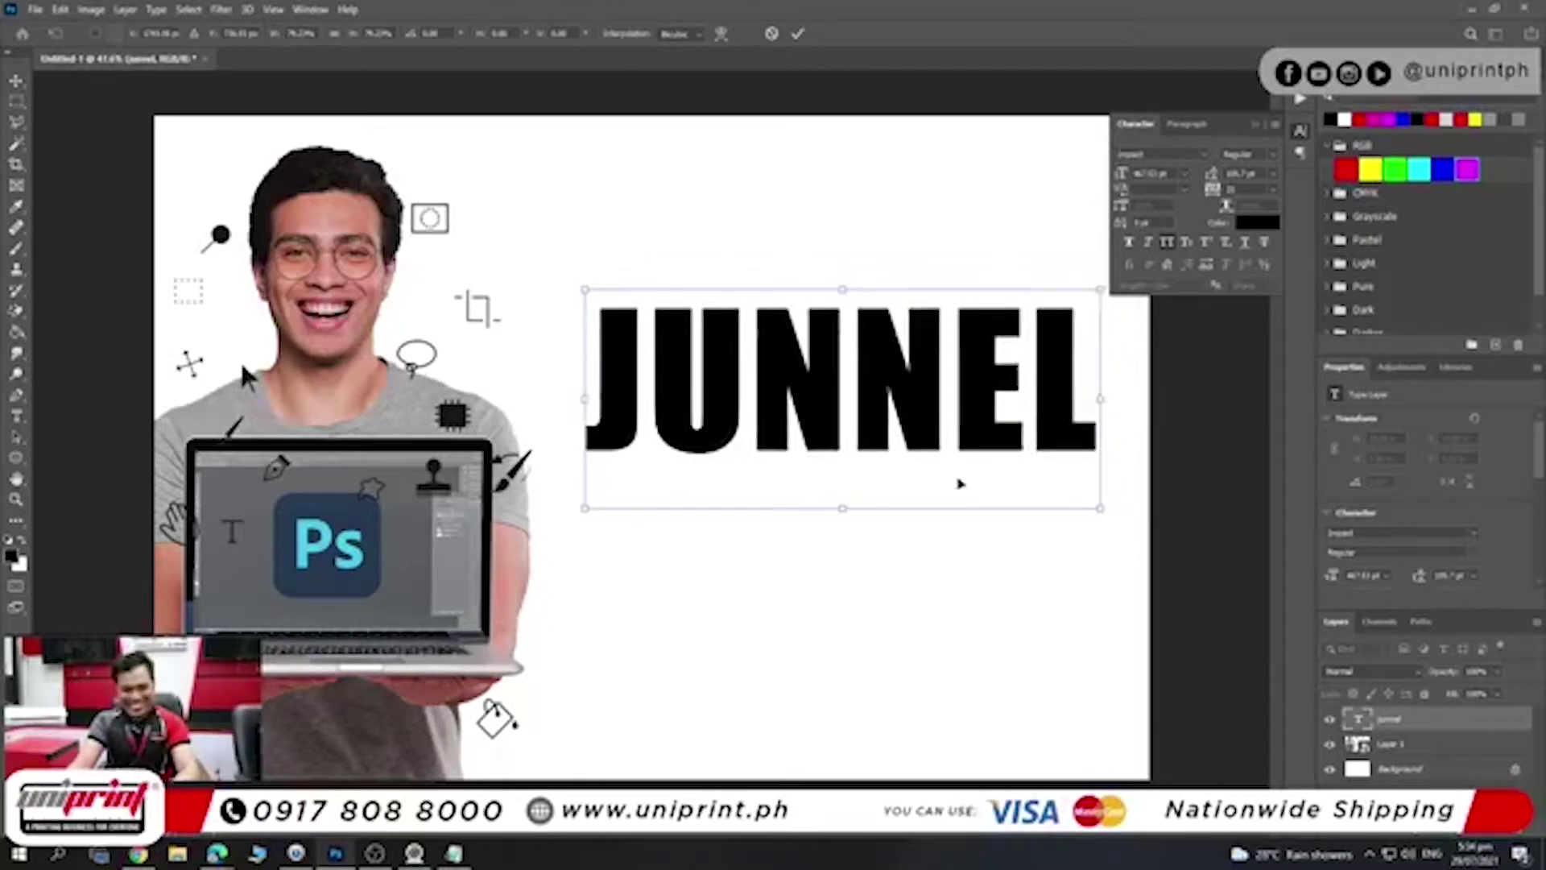
{"action": "key", "text": "Return"}
{"action": "left_click", "coordinate": [16, 81]}
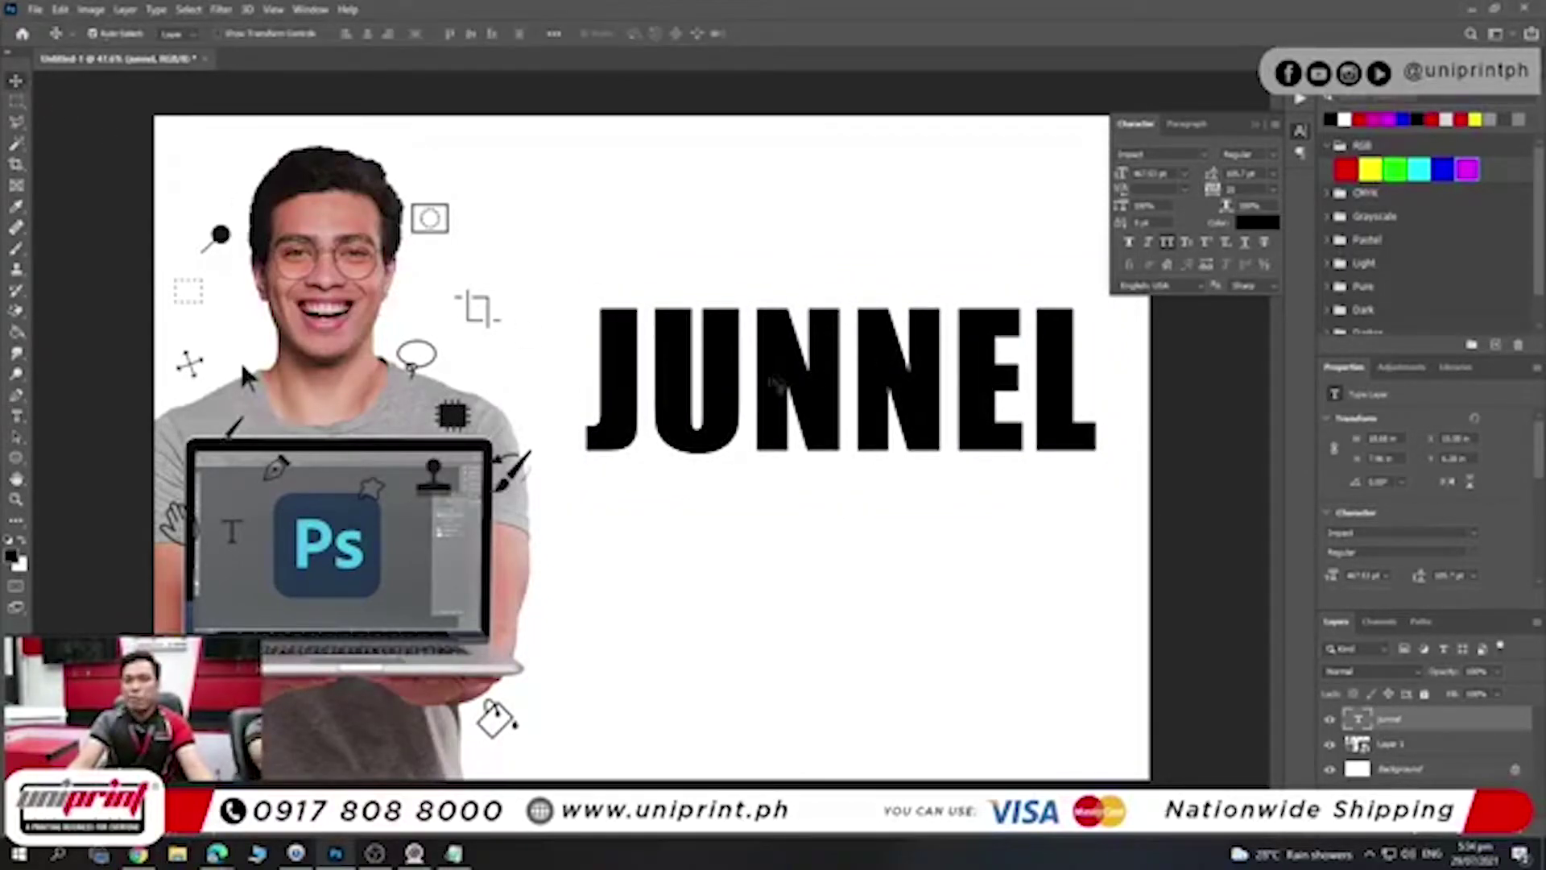
{"action": "left_click_drag", "start_coordinate": [769, 355], "coordinate": [794, 243]}
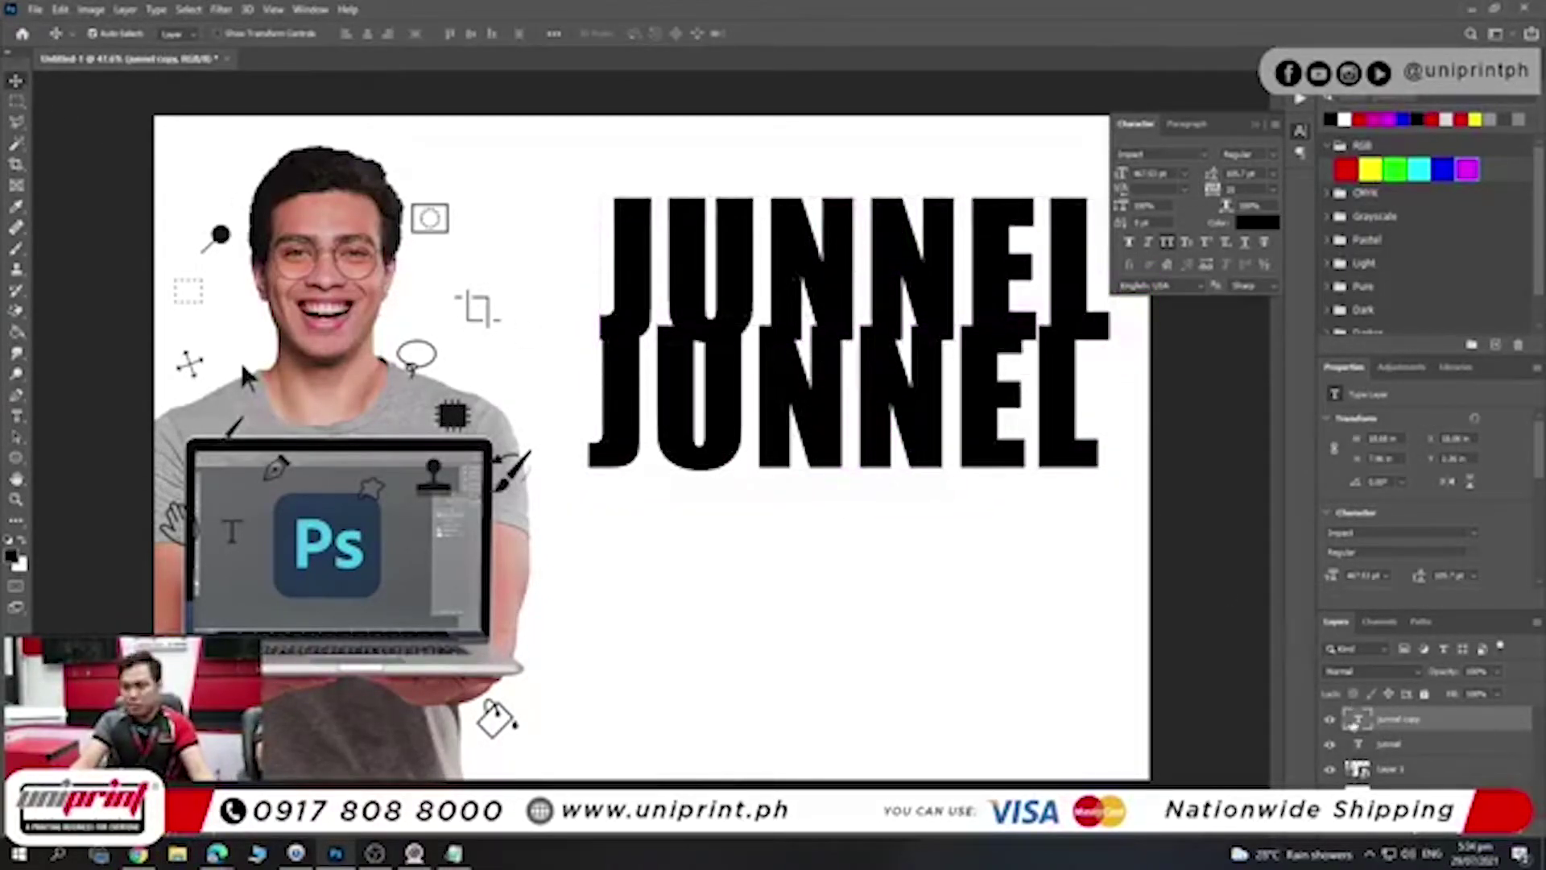
- Retype the duplicate heading as the surname, shrink it and tilt it counter-clockwise above the name
{"action": "double_click", "coordinate": [1358, 719]}
{"action": "type", "text": "IBOTO"}
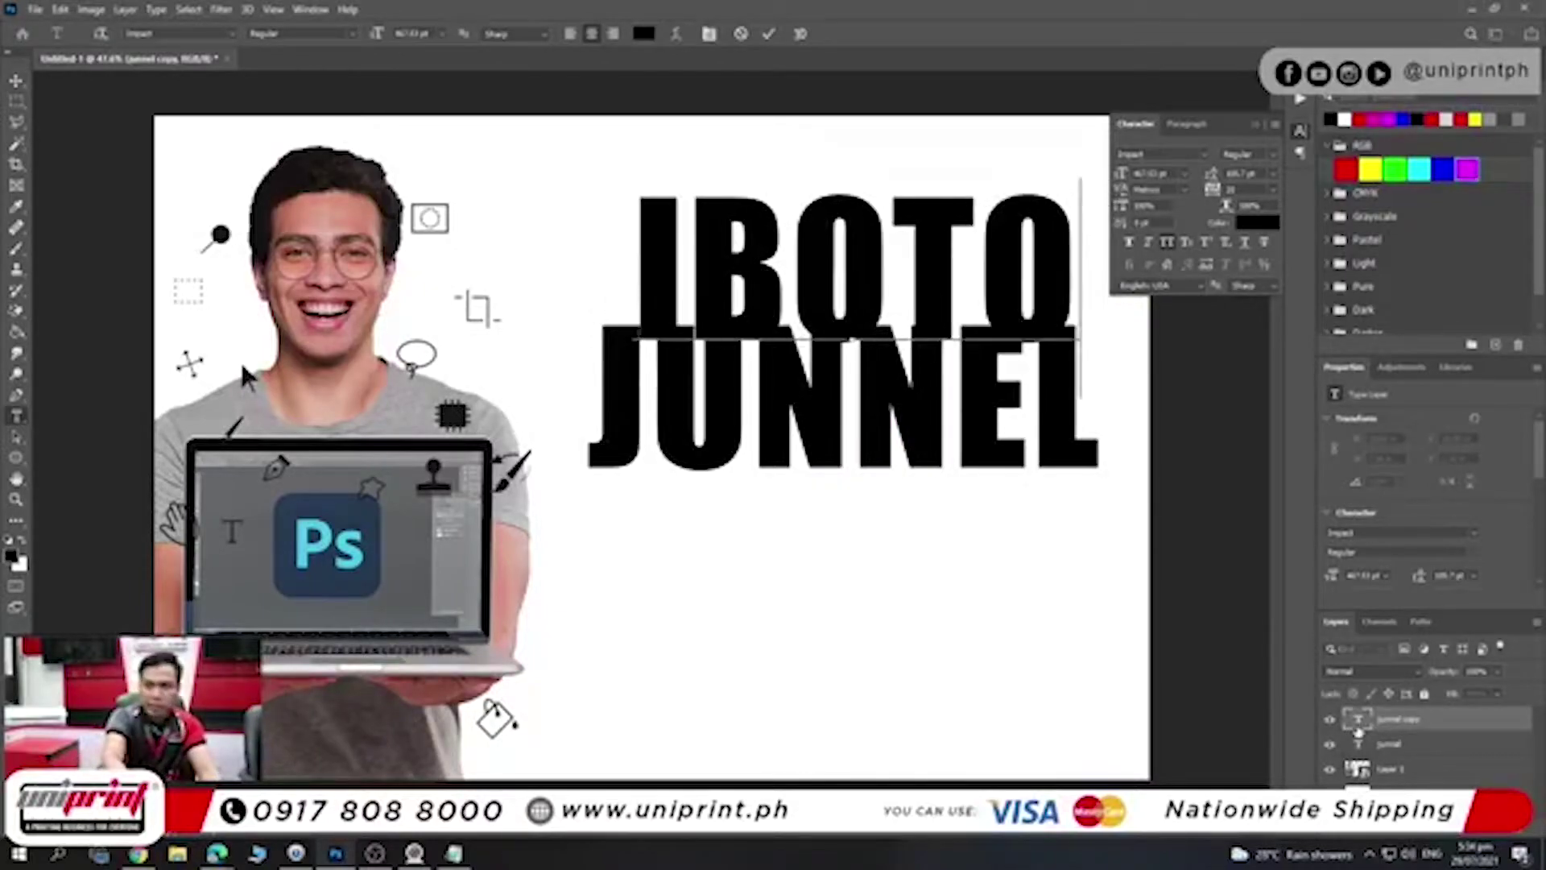
{"action": "key", "text": "ctrl+t"}
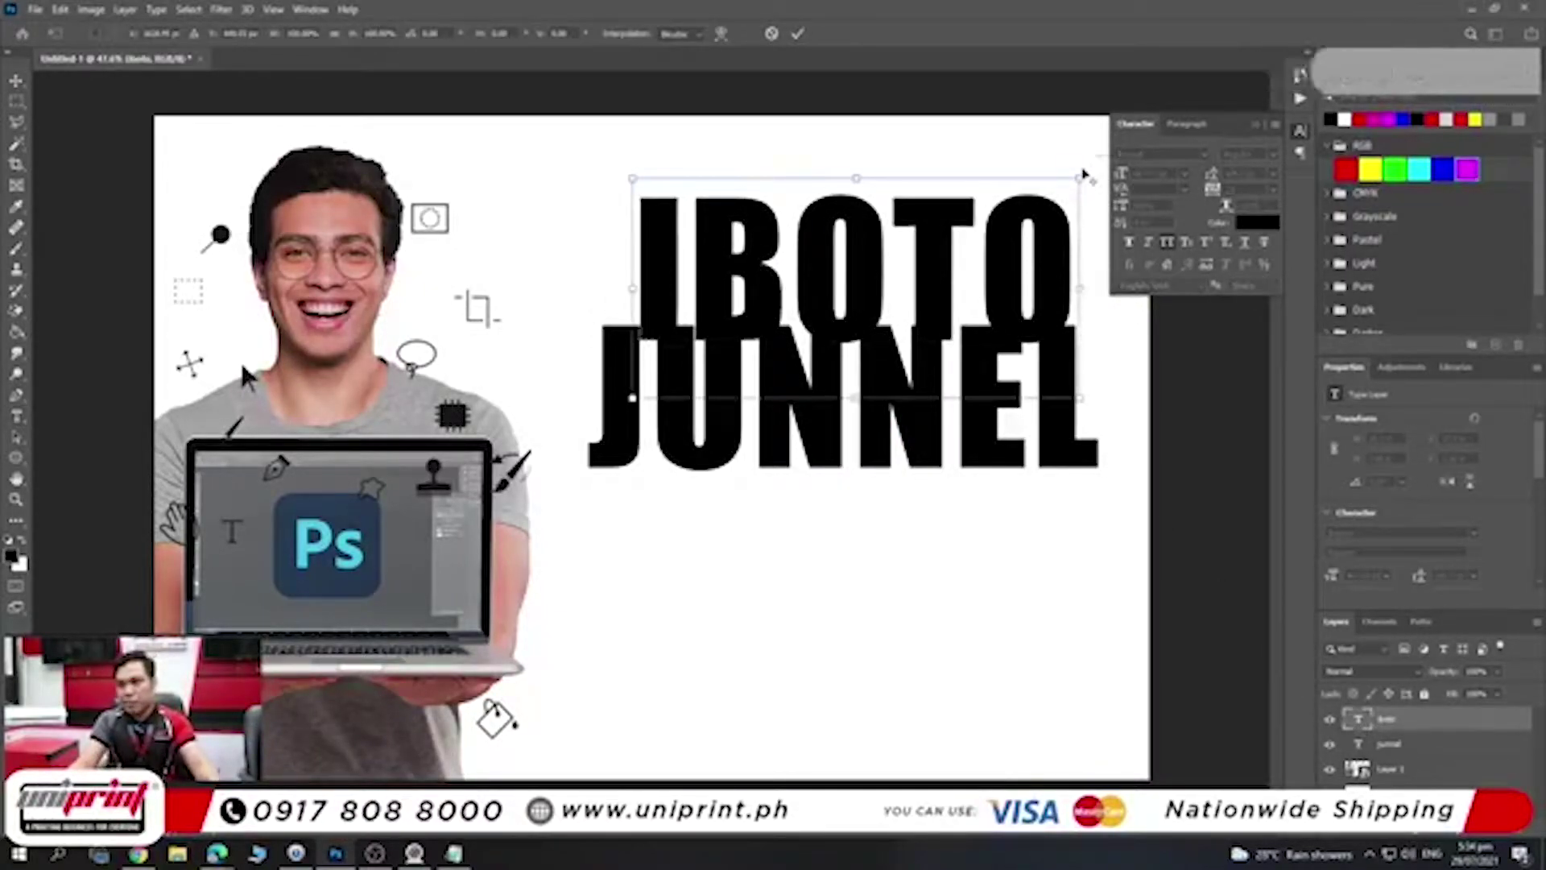
{"action": "mouse_move", "coordinate": [1079, 179]}
{"action": "left_mouse_down"}
{"action": "mouse_move", "coordinate": [1025, 204]}
{"action": "mouse_move", "coordinate": [1079, 483]}
{"action": "left_mouse_up"}
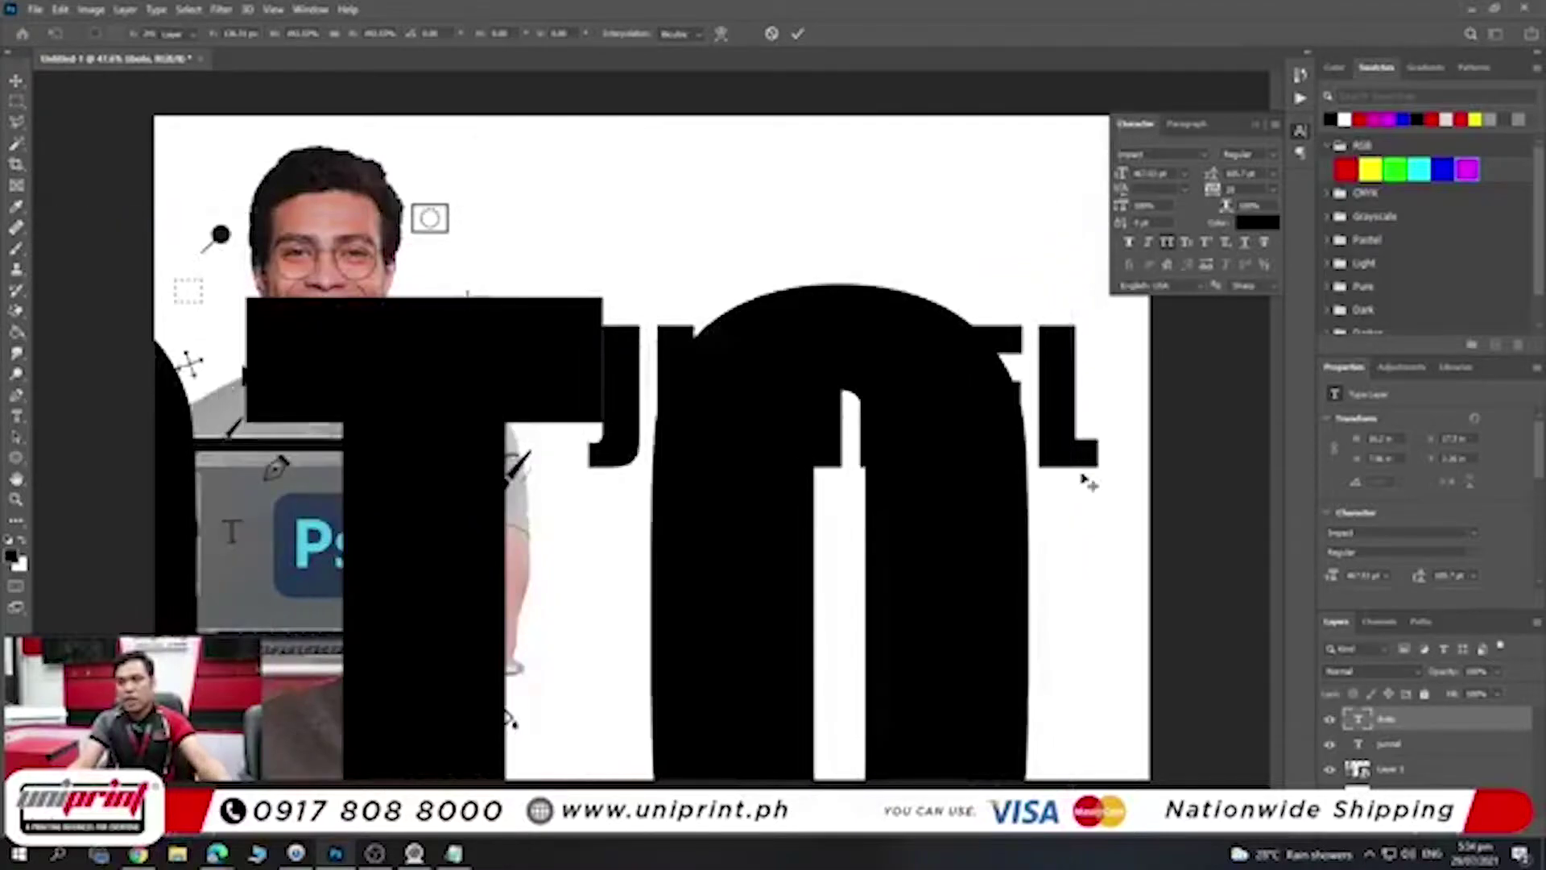
{"action": "key", "text": "Escape"}
{"action": "key", "text": "ctrl+t"}
{"action": "left_click_drag", "start_coordinate": [1068, 188], "coordinate": [691, 274]}
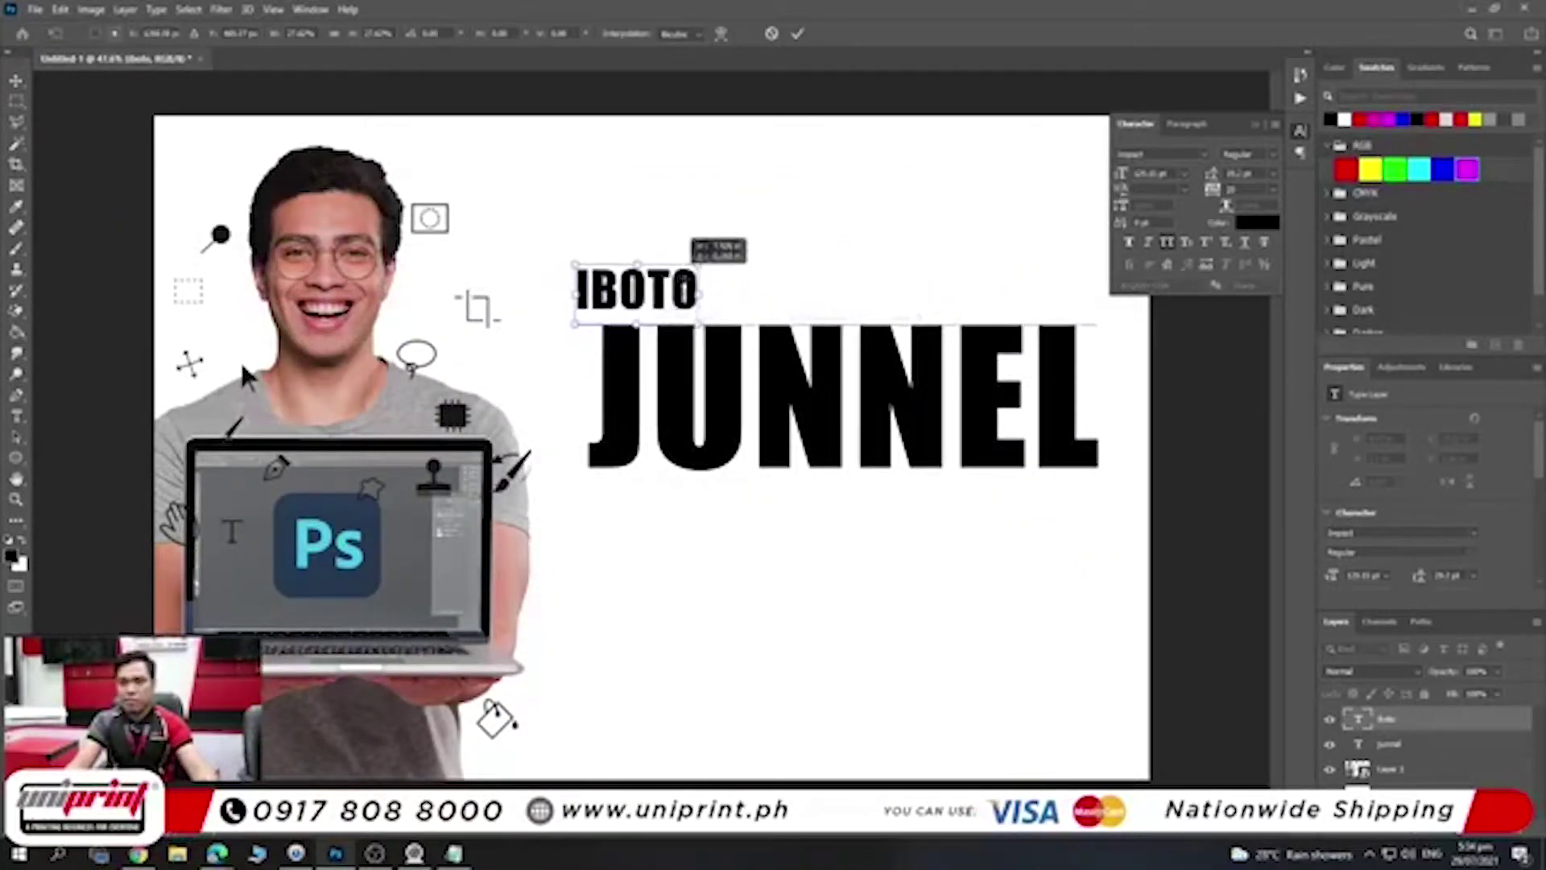
{"action": "left_click_drag", "start_coordinate": [775, 257], "coordinate": [741, 191]}
{"action": "left_click_drag", "start_coordinate": [709, 254], "coordinate": [690, 270]}
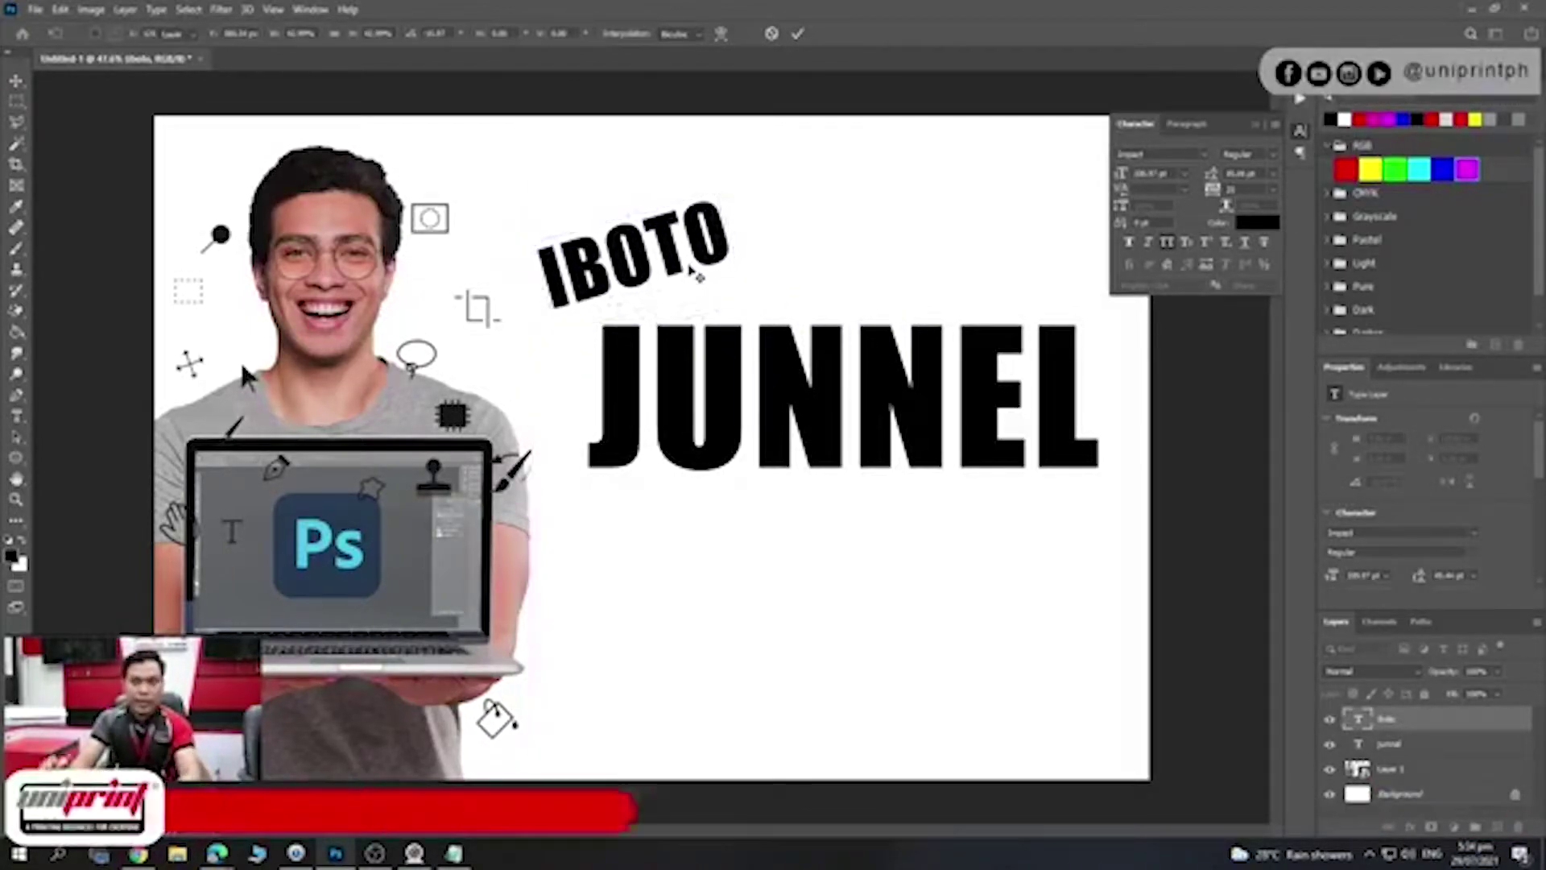
{"action": "key", "text": "Return"}
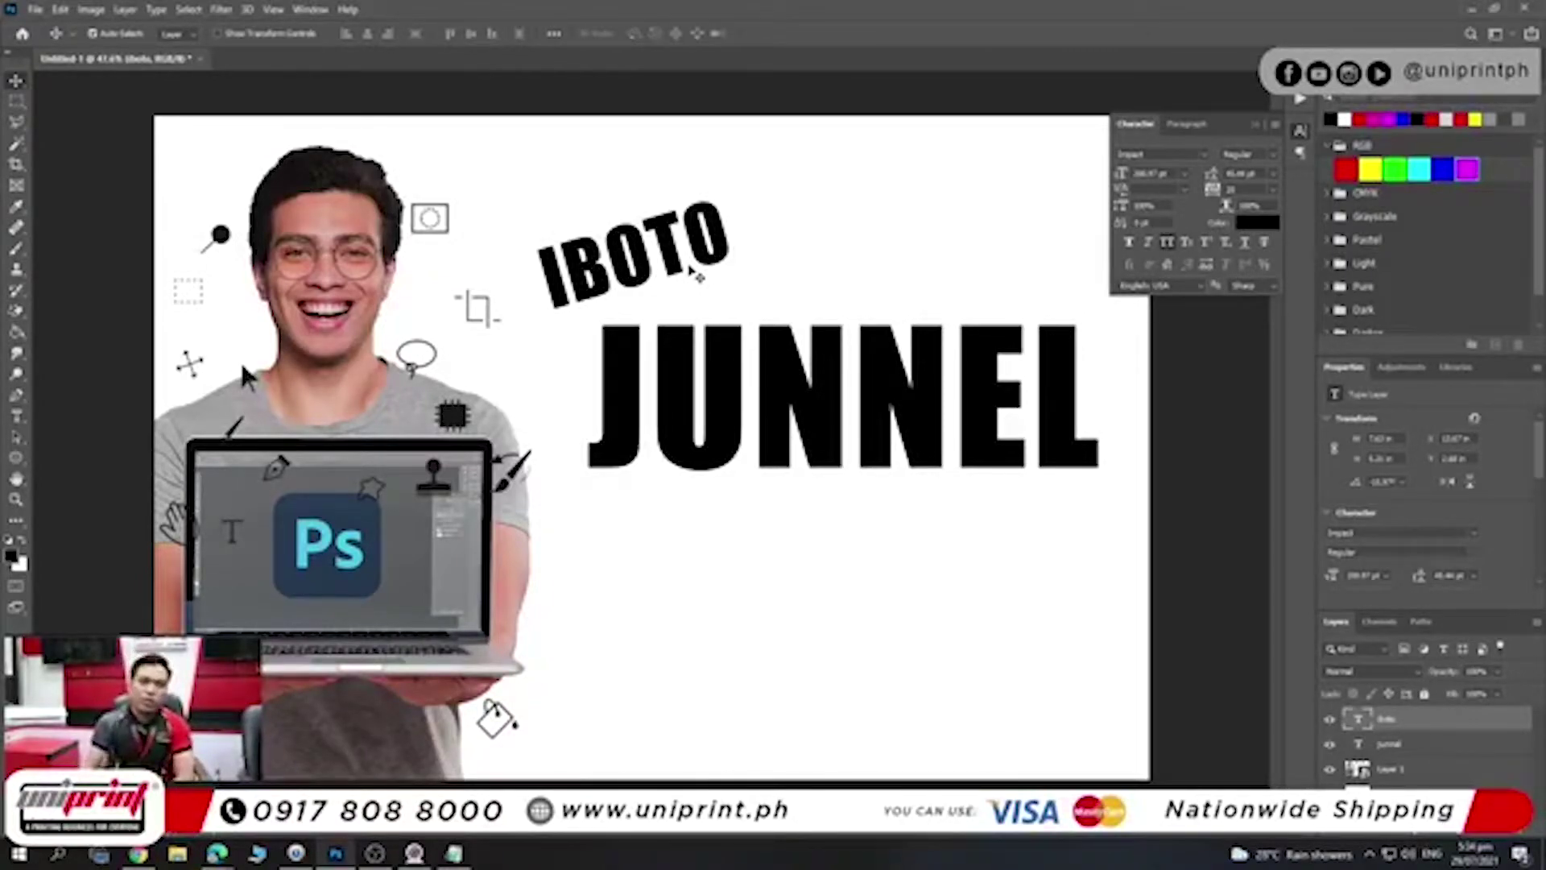
- Switch to the Custom Shape Tool and open the Shape picker library
{"action": "left_click", "coordinate": [25, 464]}
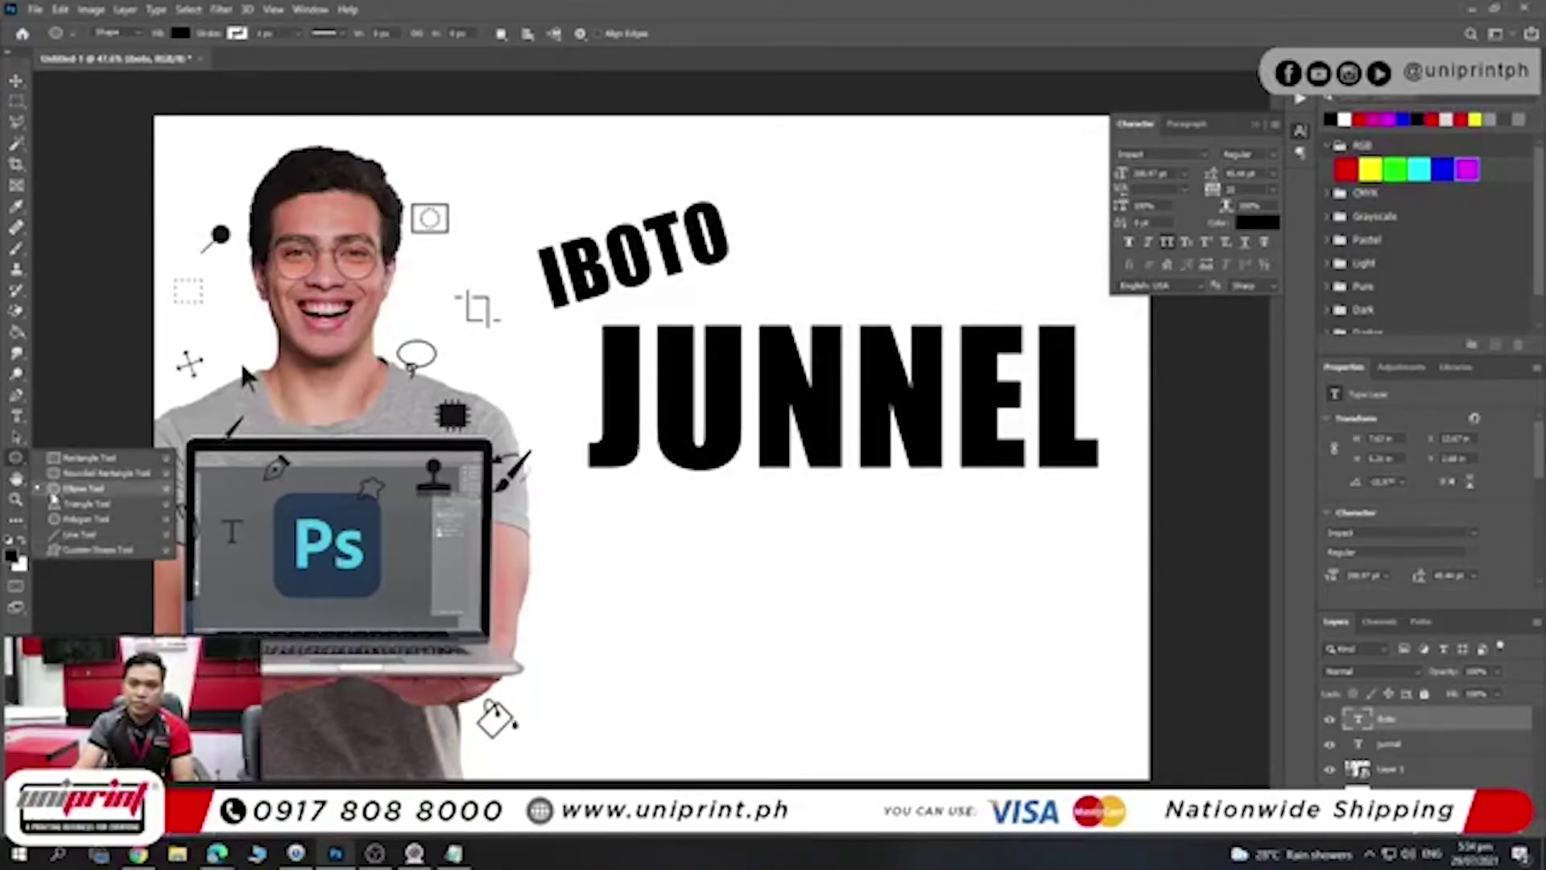
{"action": "left_click", "coordinate": [92, 550]}
{"action": "left_click", "coordinate": [649, 36]}
{"action": "scroll", "coordinate": [656, 113], "scroll_direction": "down", "scroll_amount": 3}
{"action": "scroll", "coordinate": [659, 125], "scroll_direction": "down", "scroll_amount": 3}
{"action": "scroll", "coordinate": [662, 135], "scroll_direction": "down", "scroll_amount": 2}
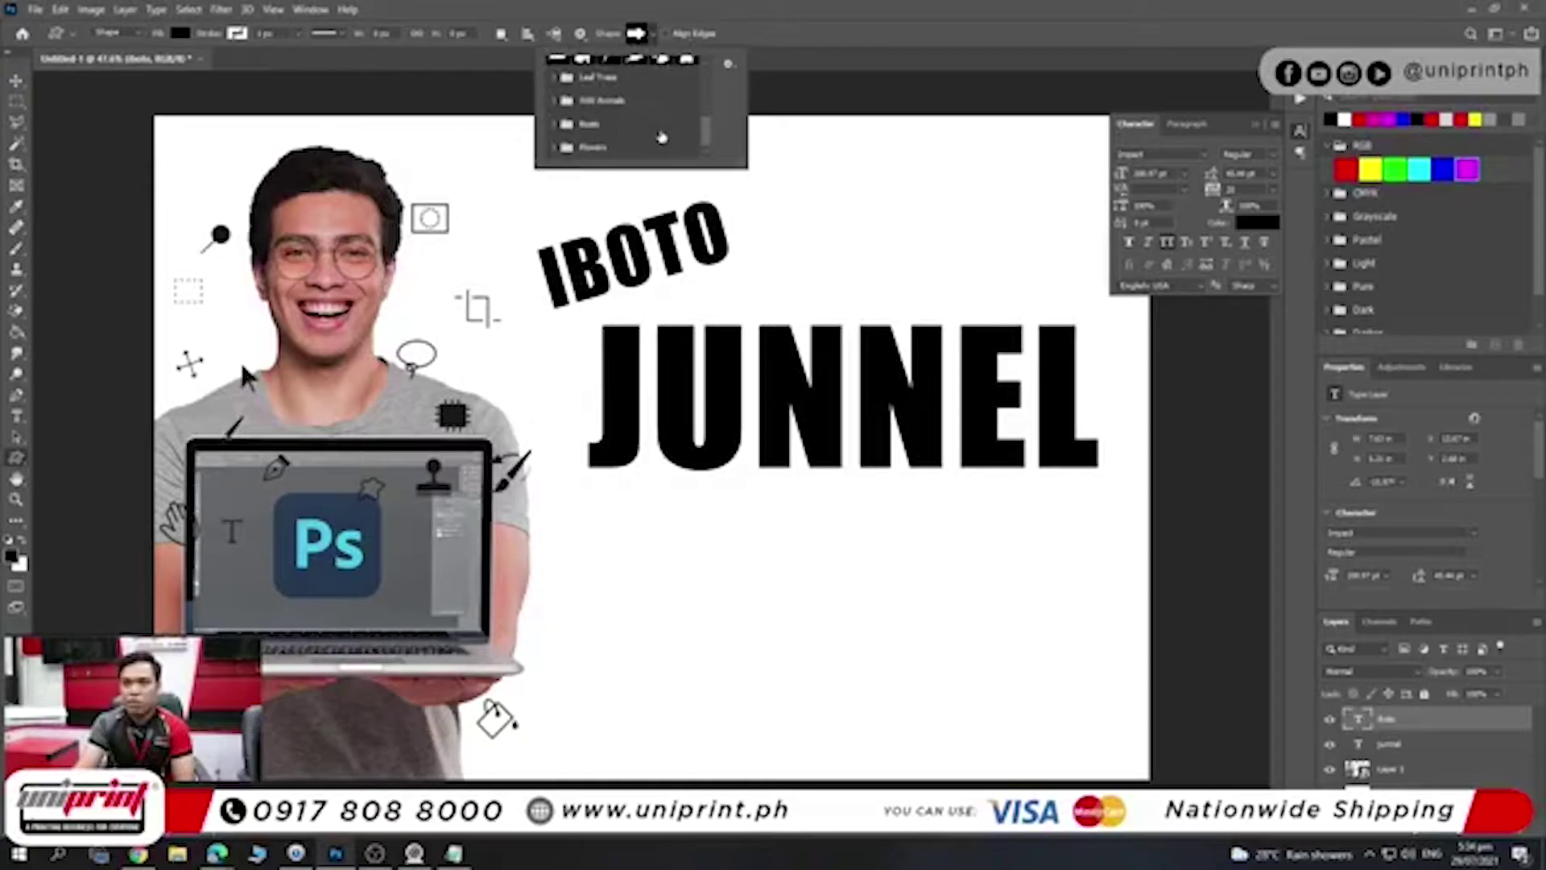
- Browse the Boats and other shape folders, then close the picker without drawing
{"action": "left_click", "coordinate": [557, 127]}
{"action": "scroll", "coordinate": [564, 131], "scroll_direction": "down", "scroll_amount": 2}
{"action": "scroll", "coordinate": [568, 131], "scroll_direction": "up", "scroll_amount": 2}
{"action": "scroll", "coordinate": [573, 130], "scroll_direction": "up", "scroll_amount": 2}
{"action": "scroll", "coordinate": [556, 129], "scroll_direction": "down", "scroll_amount": 2}
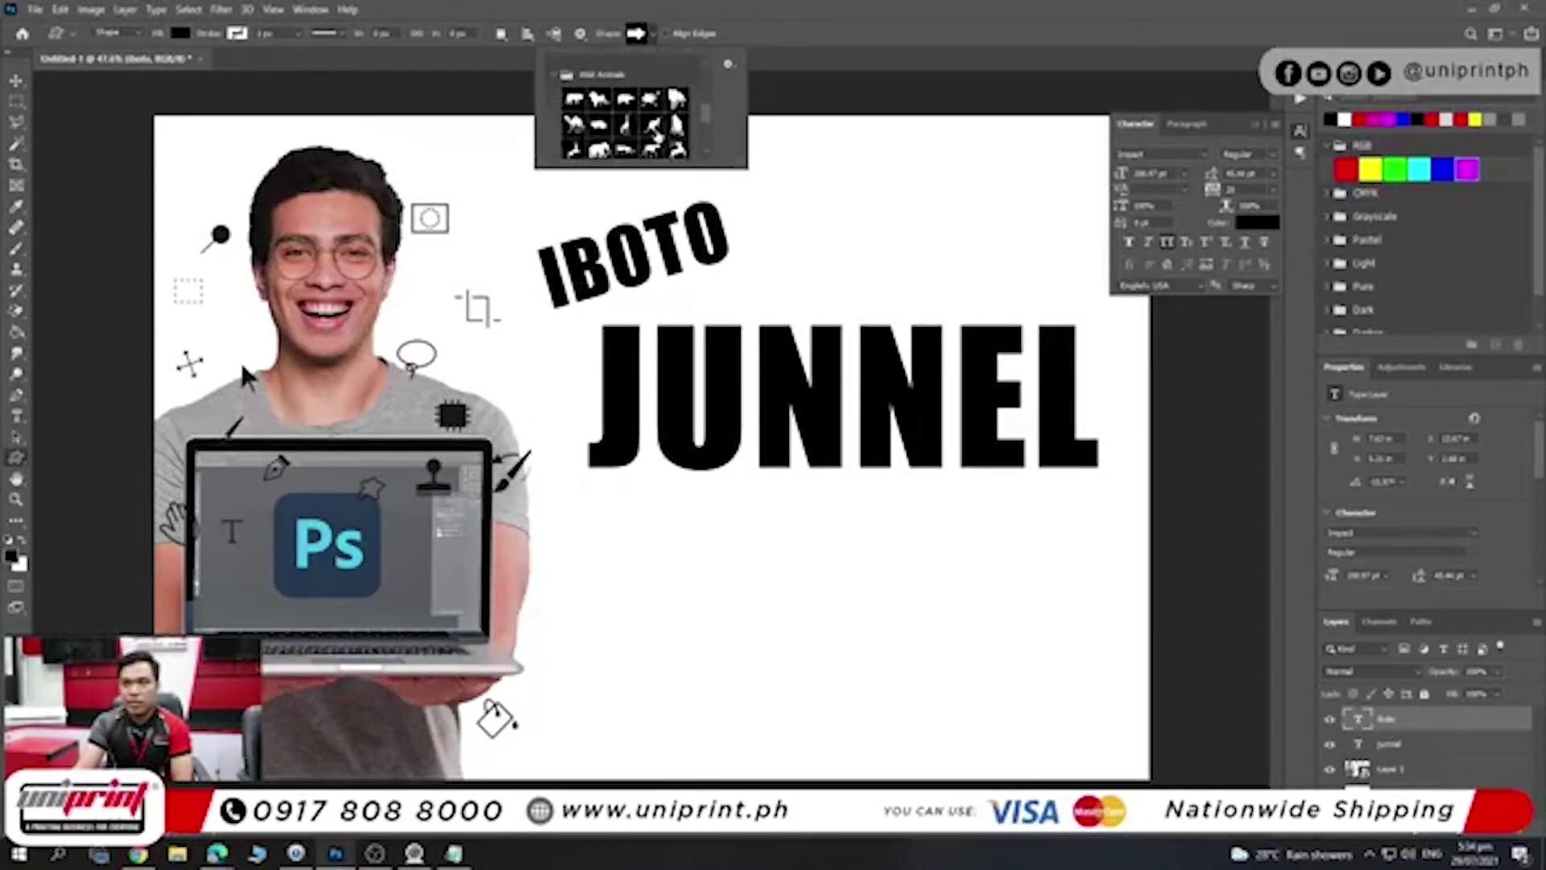
{"action": "scroll", "coordinate": [572, 137], "scroll_direction": "down", "scroll_amount": 2}
{"action": "scroll", "coordinate": [584, 145], "scroll_direction": "down", "scroll_amount": 2}
{"action": "scroll", "coordinate": [557, 148], "scroll_direction": "up", "scroll_amount": 2}
{"action": "scroll", "coordinate": [557, 148], "scroll_direction": "up", "scroll_amount": 1}
{"action": "scroll", "coordinate": [558, 147], "scroll_direction": "up", "scroll_amount": 2}
{"action": "scroll", "coordinate": [557, 147], "scroll_direction": "up", "scroll_amount": 2}
{"action": "scroll", "coordinate": [596, 141], "scroll_direction": "up", "scroll_amount": 3}
{"action": "scroll", "coordinate": [636, 138], "scroll_direction": "up", "scroll_amount": 3}
{"action": "scroll", "coordinate": [610, 100], "scroll_direction": "down", "scroll_amount": 3}
{"action": "scroll", "coordinate": [563, 89], "scroll_direction": "down", "scroll_amount": 2}
{"action": "scroll", "coordinate": [592, 129], "scroll_direction": "down", "scroll_amount": 1}
{"action": "scroll", "coordinate": [592, 129], "scroll_direction": "down", "scroll_amount": 1}
{"action": "scroll", "coordinate": [592, 129], "scroll_direction": "down", "scroll_amount": 1}
{"action": "scroll", "coordinate": [592, 129], "scroll_direction": "down", "scroll_amount": 1}
{"action": "scroll", "coordinate": [592, 129], "scroll_direction": "down", "scroll_amount": 1}
{"action": "scroll", "coordinate": [612, 127], "scroll_direction": "down", "scroll_amount": 1}
{"action": "scroll", "coordinate": [636, 125], "scroll_direction": "down", "scroll_amount": 1}
{"action": "scroll", "coordinate": [624, 135], "scroll_direction": "up", "scroll_amount": 3}
{"action": "scroll", "coordinate": [623, 136], "scroll_direction": "up", "scroll_amount": 3}
{"action": "scroll", "coordinate": [623, 135], "scroll_direction": "up", "scroll_amount": 3}
{"action": "scroll", "coordinate": [623, 136], "scroll_direction": "up", "scroll_amount": 3}
{"action": "scroll", "coordinate": [637, 121], "scroll_direction": "up", "scroll_amount": 2}
{"action": "scroll", "coordinate": [637, 121], "scroll_direction": "up", "scroll_amount": 2}
{"action": "scroll", "coordinate": [636, 121], "scroll_direction": "up", "scroll_amount": 2}
{"action": "scroll", "coordinate": [651, 119], "scroll_direction": "up", "scroll_amount": 2}
{"action": "scroll", "coordinate": [652, 119], "scroll_direction": "down", "scroll_amount": 1}
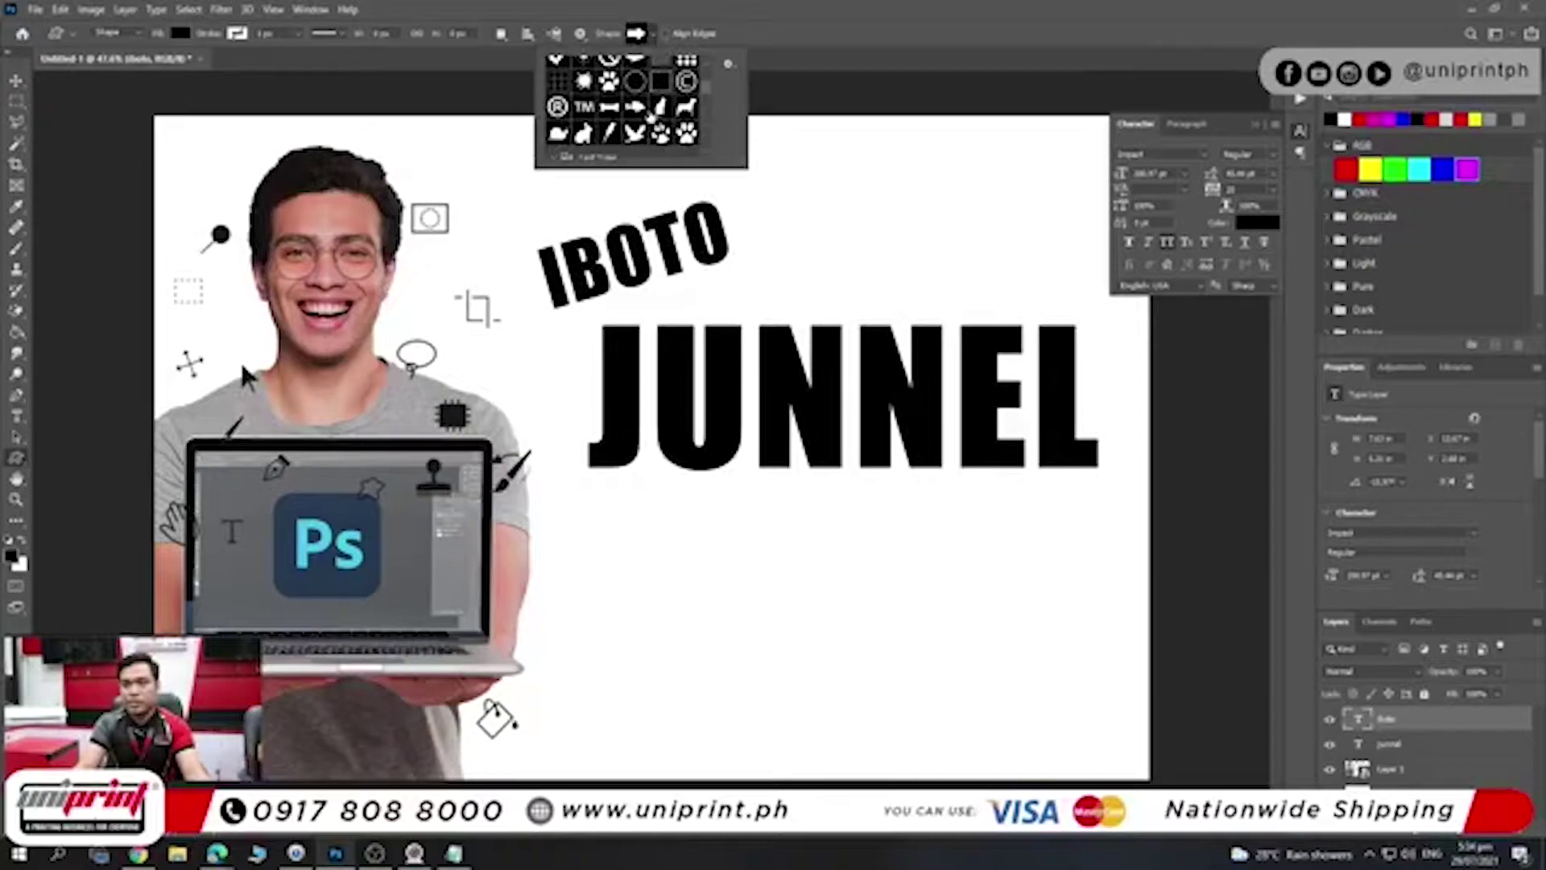
{"action": "scroll", "coordinate": [651, 121], "scroll_direction": "up", "scroll_amount": 2}
{"action": "scroll", "coordinate": [654, 121], "scroll_direction": "up", "scroll_amount": 2}
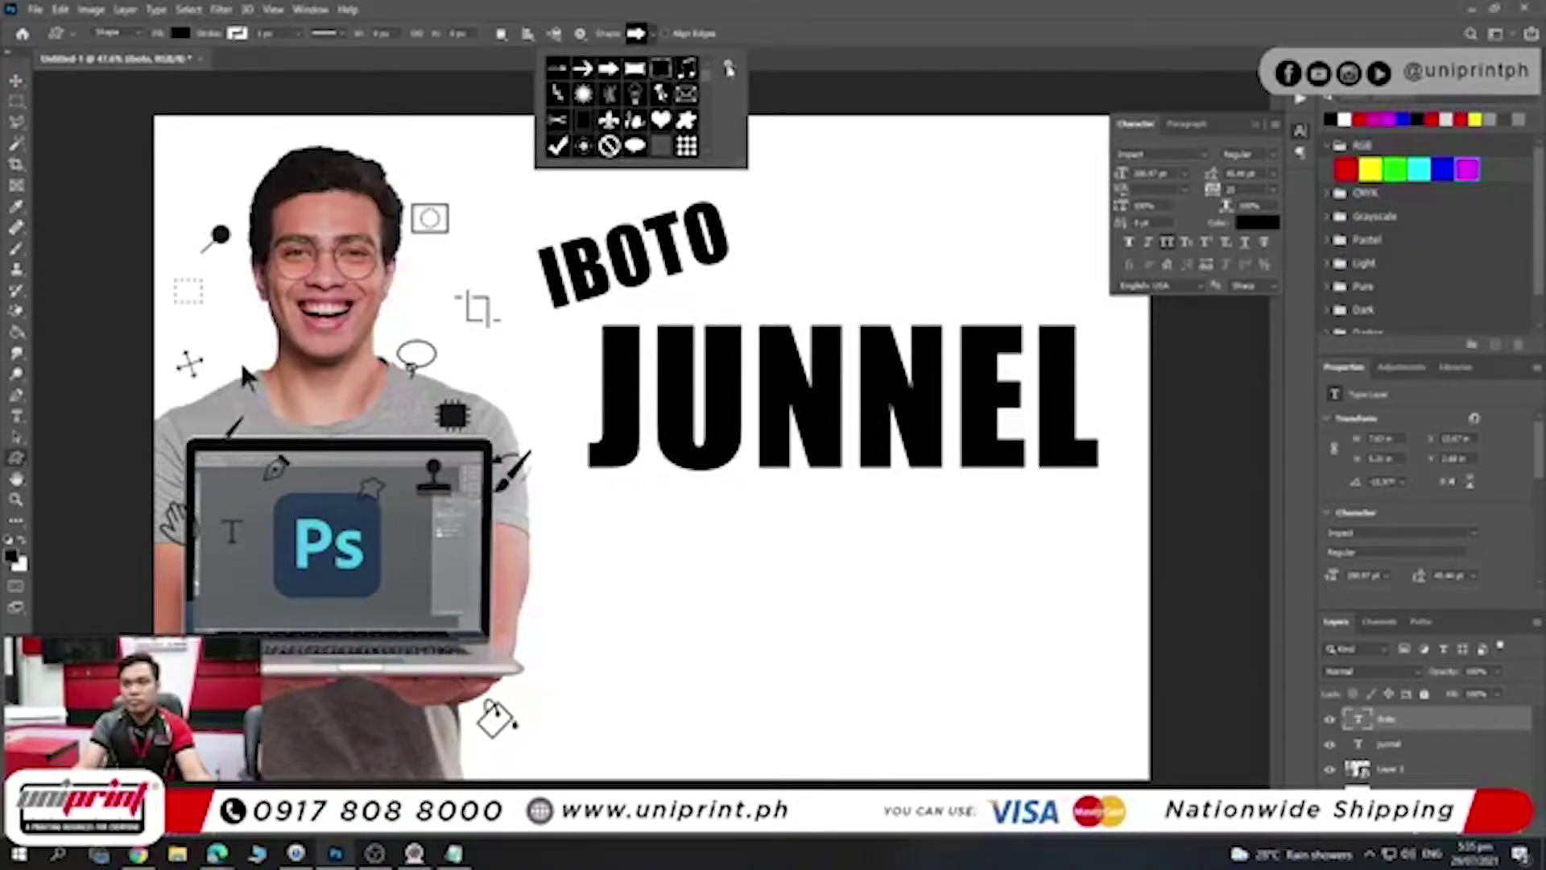
{"action": "left_click_drag", "start_coordinate": [705, 88], "coordinate": [711, 118]}
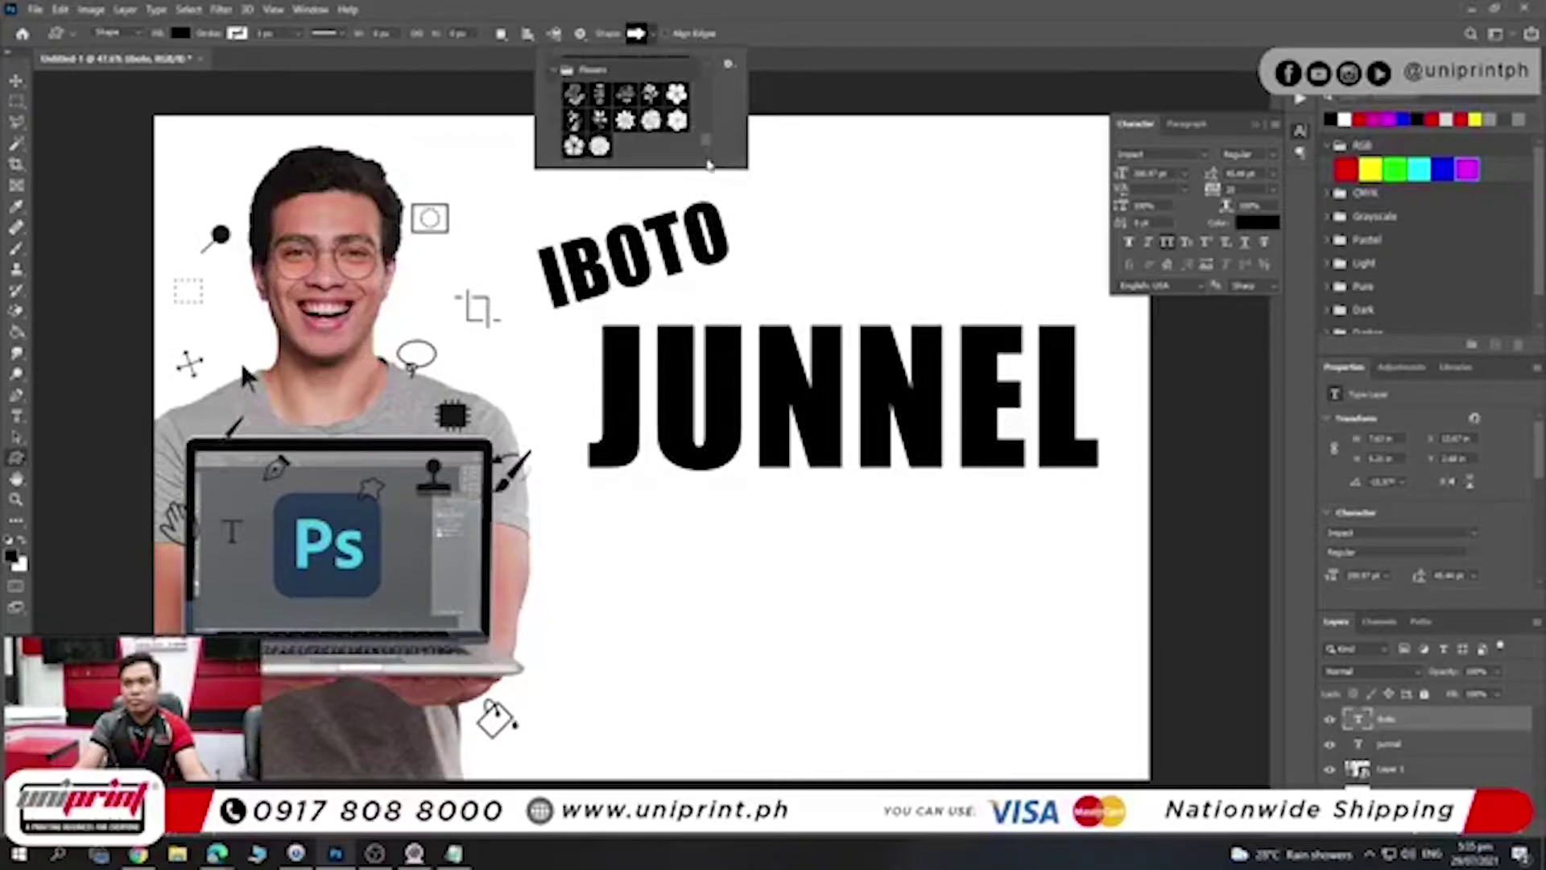
{"action": "left_click", "coordinate": [709, 311]}
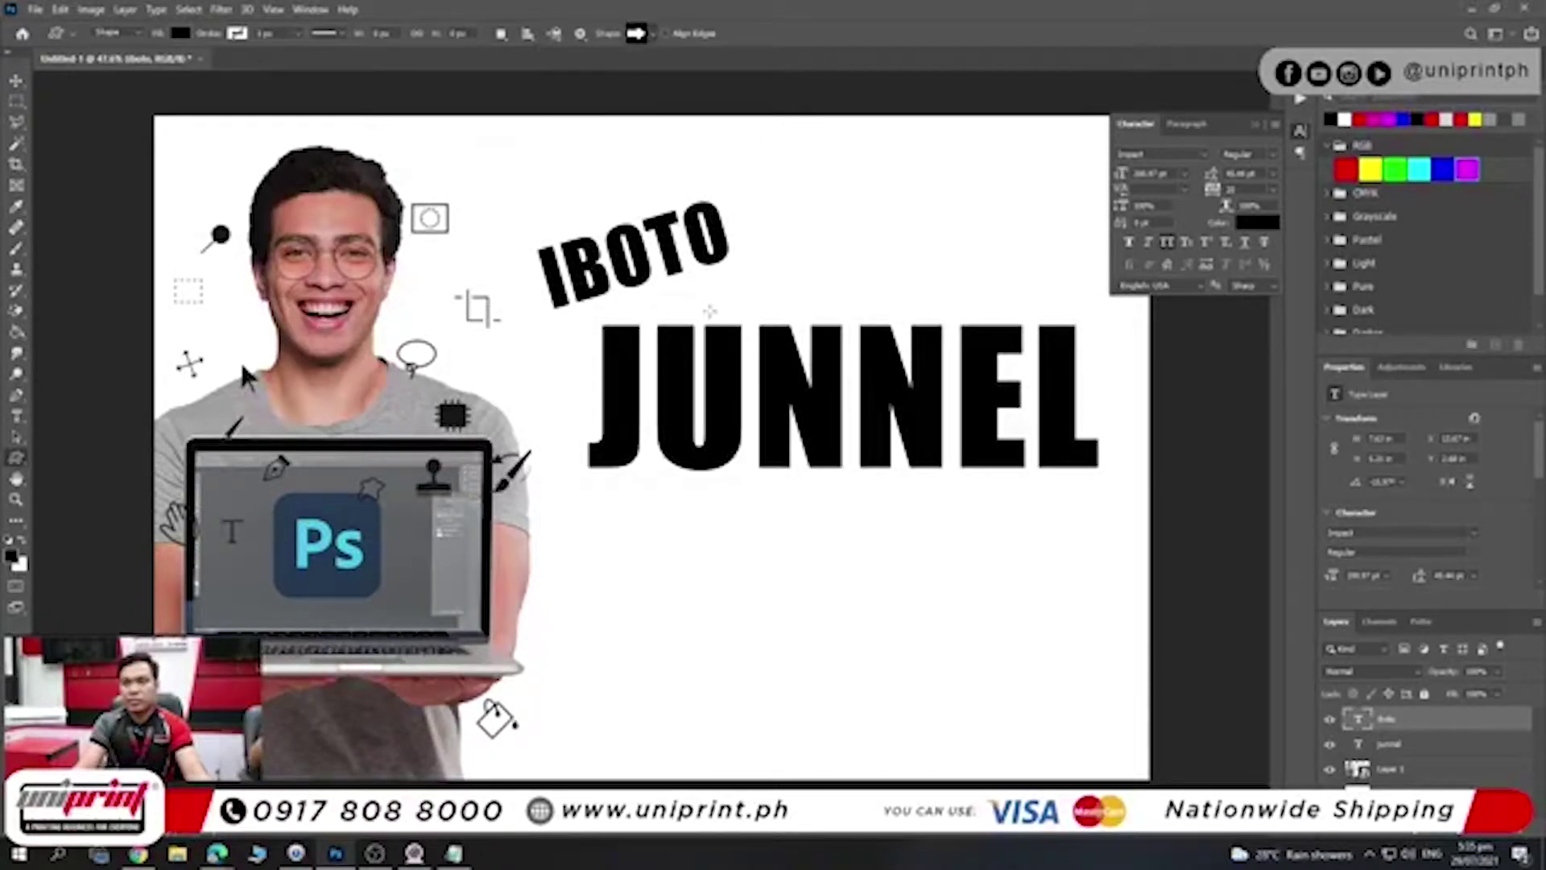
- Zoom out, nudge JUNNEL up, and Alt-drag a duplicate of it upward
{"action": "key", "text": "ctrl+minus"}
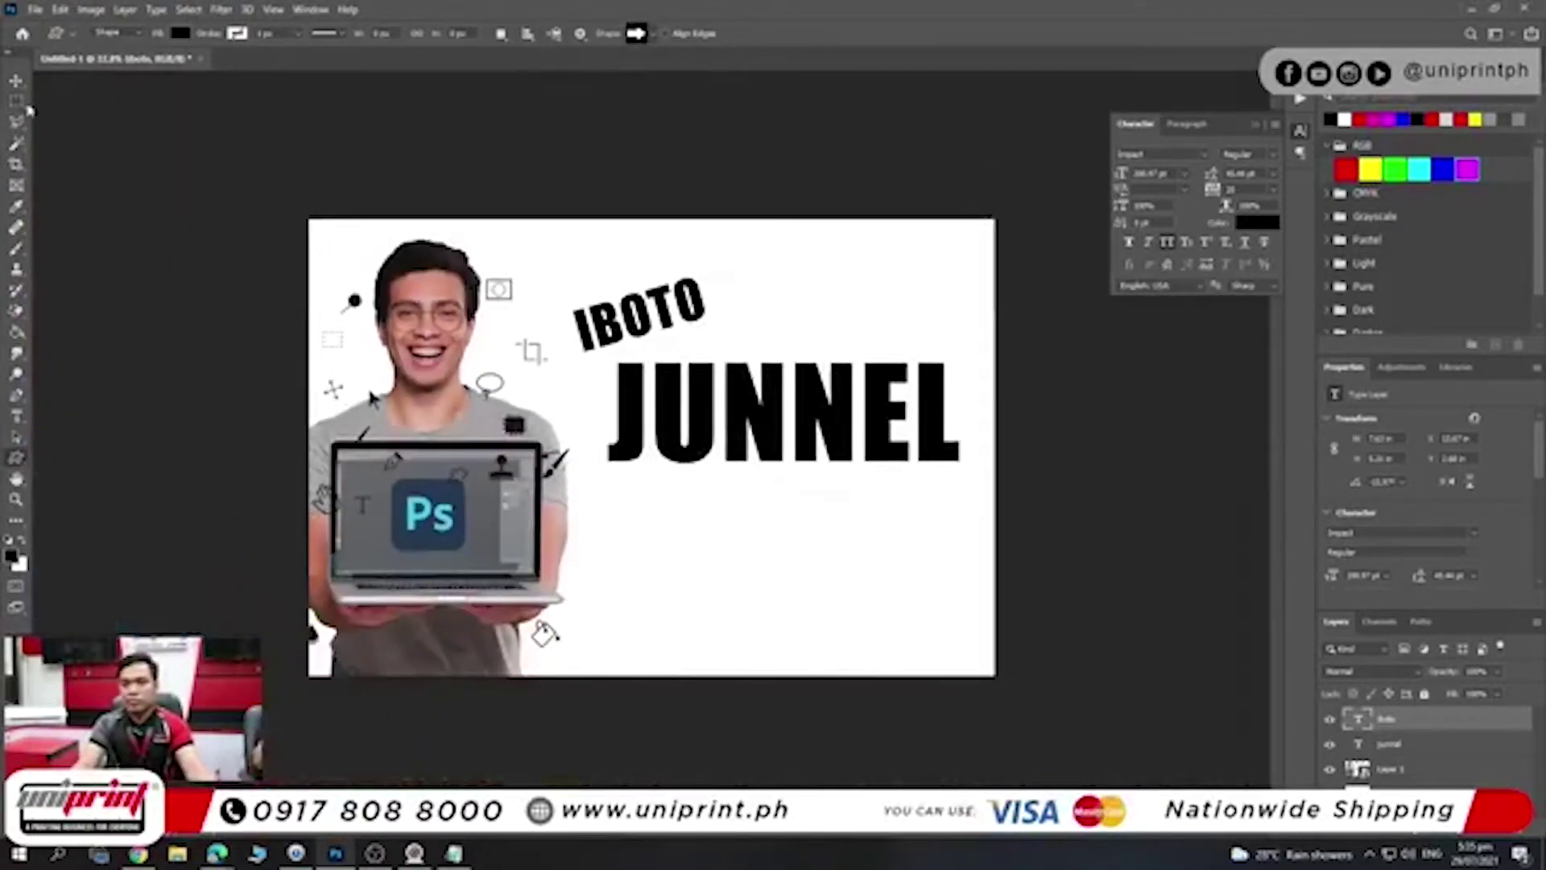
{"action": "key", "text": "v"}
{"action": "left_click_drag", "start_coordinate": [763, 439], "coordinate": [766, 430]}
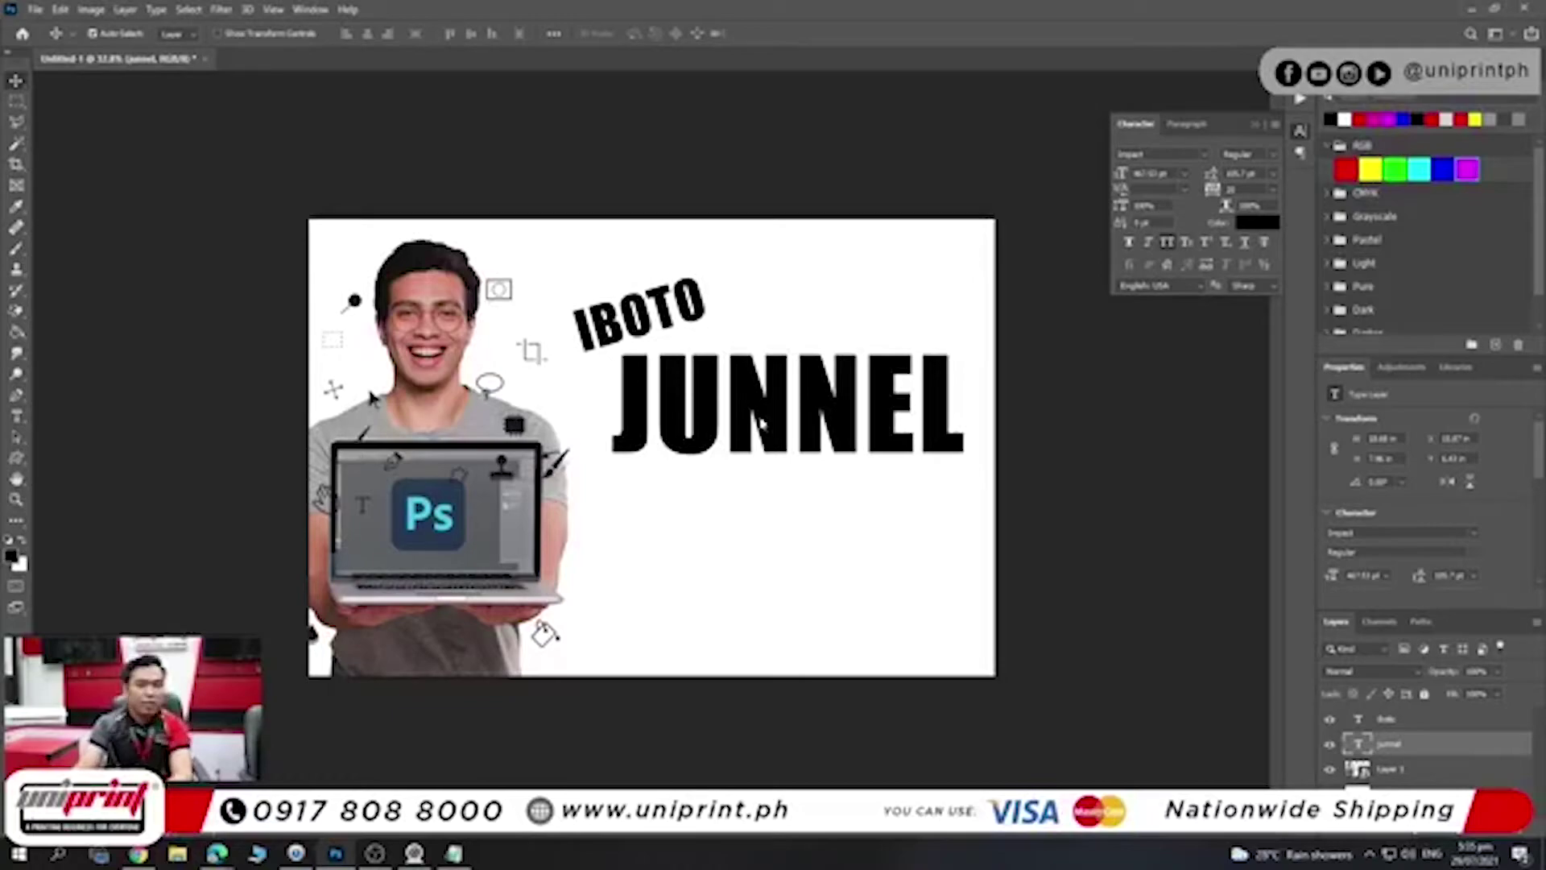
{"action": "mouse_move", "coordinate": [762, 425]}
{"action": "left_mouse_down"}
{"action": "mouse_move", "coordinate": [761, 468]}
{"action": "mouse_move", "coordinate": [793, 344]}
{"action": "left_mouse_up"}
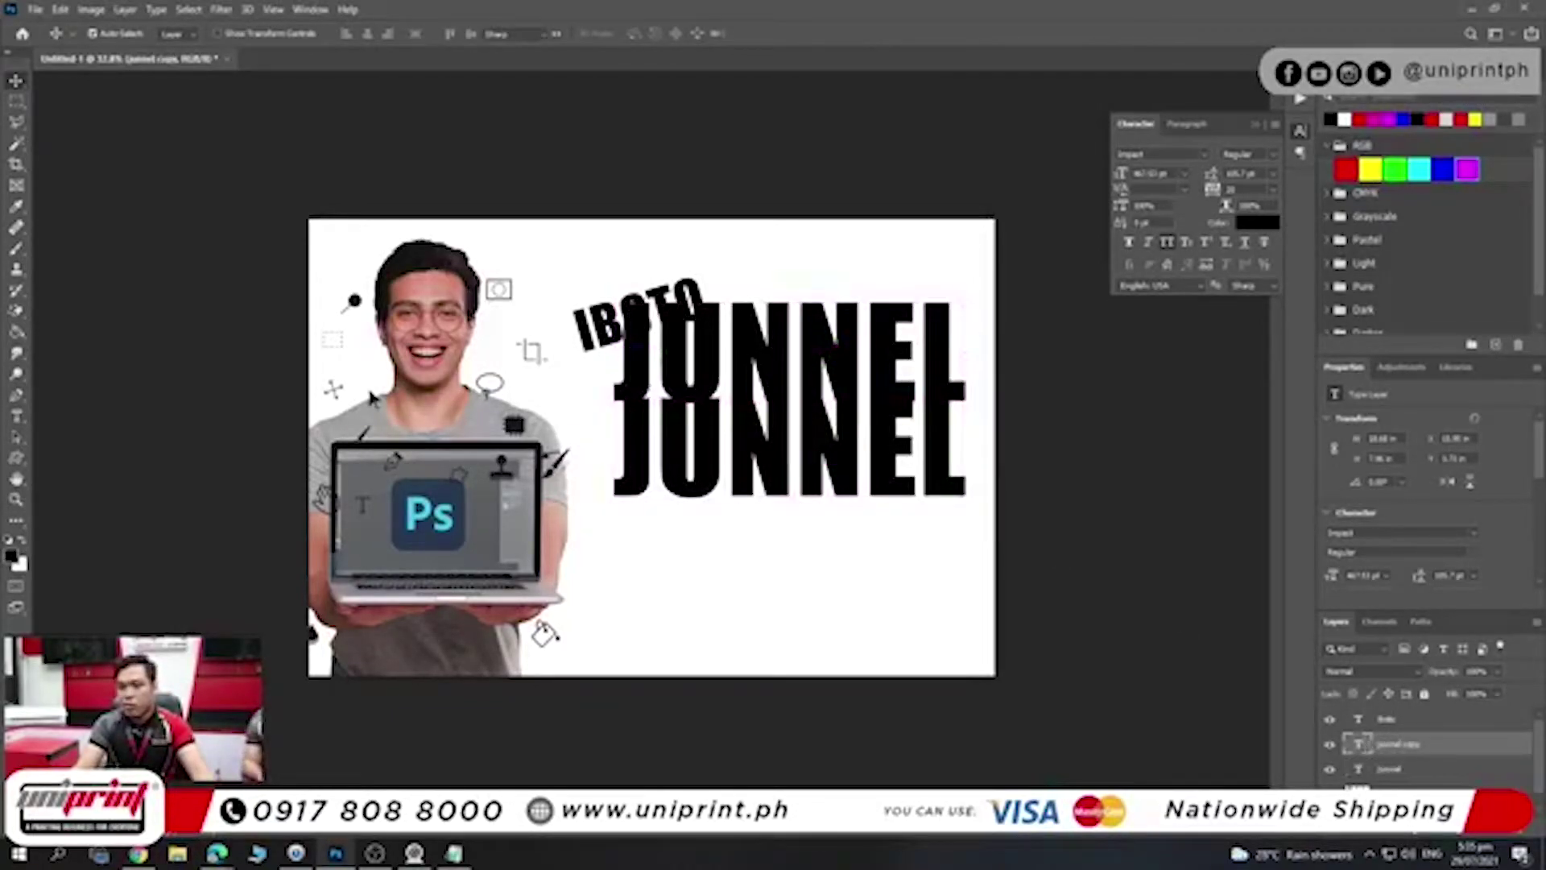
- Retype the upper JUNNEL copy as KUYA
{"action": "double_click", "coordinate": [1361, 745]}
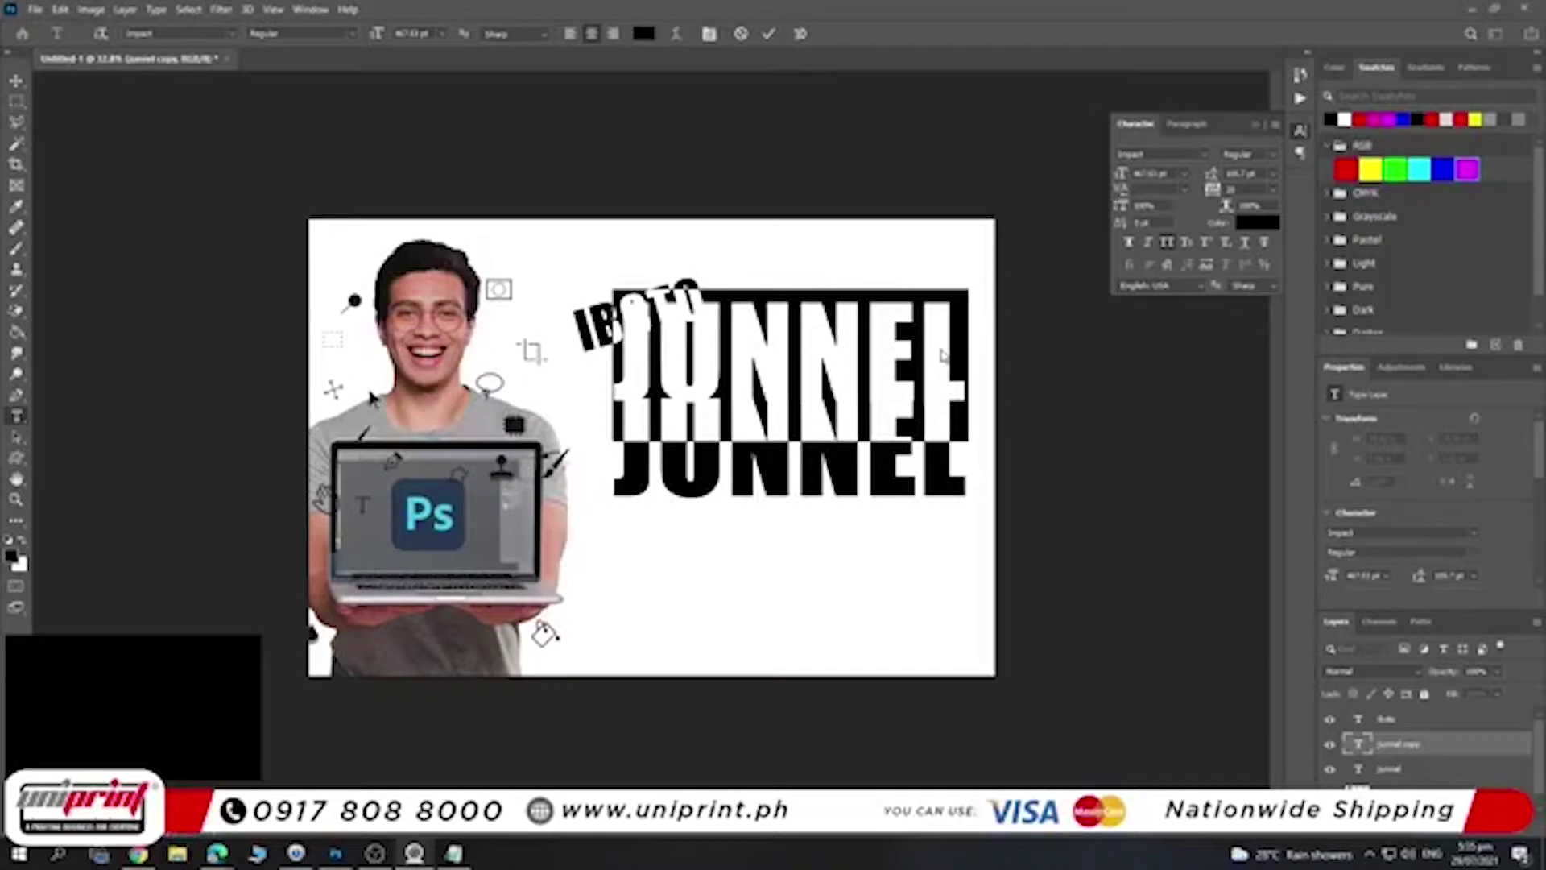
{"action": "key", "text": "Left"}
{"action": "key", "text": "shift+Right"}
{"action": "key", "text": "shift+Right"}
{"action": "key", "text": "shift+Right"}
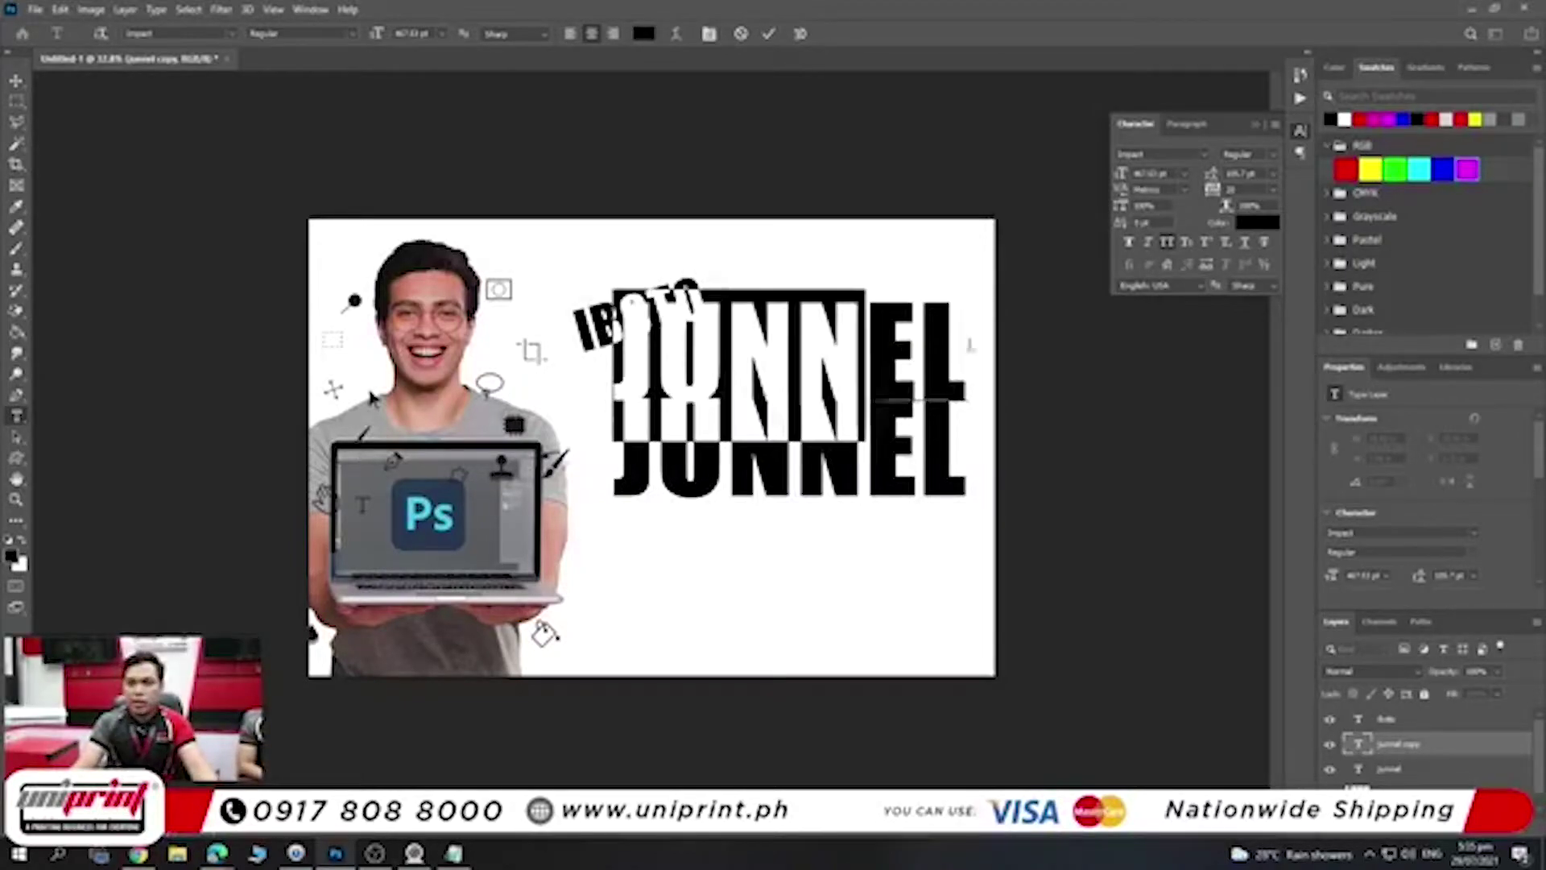
{"action": "key", "text": "shift+Right"}
{"action": "key", "text": "shift+Right"}
{"action": "type", "text": "KUYA"}
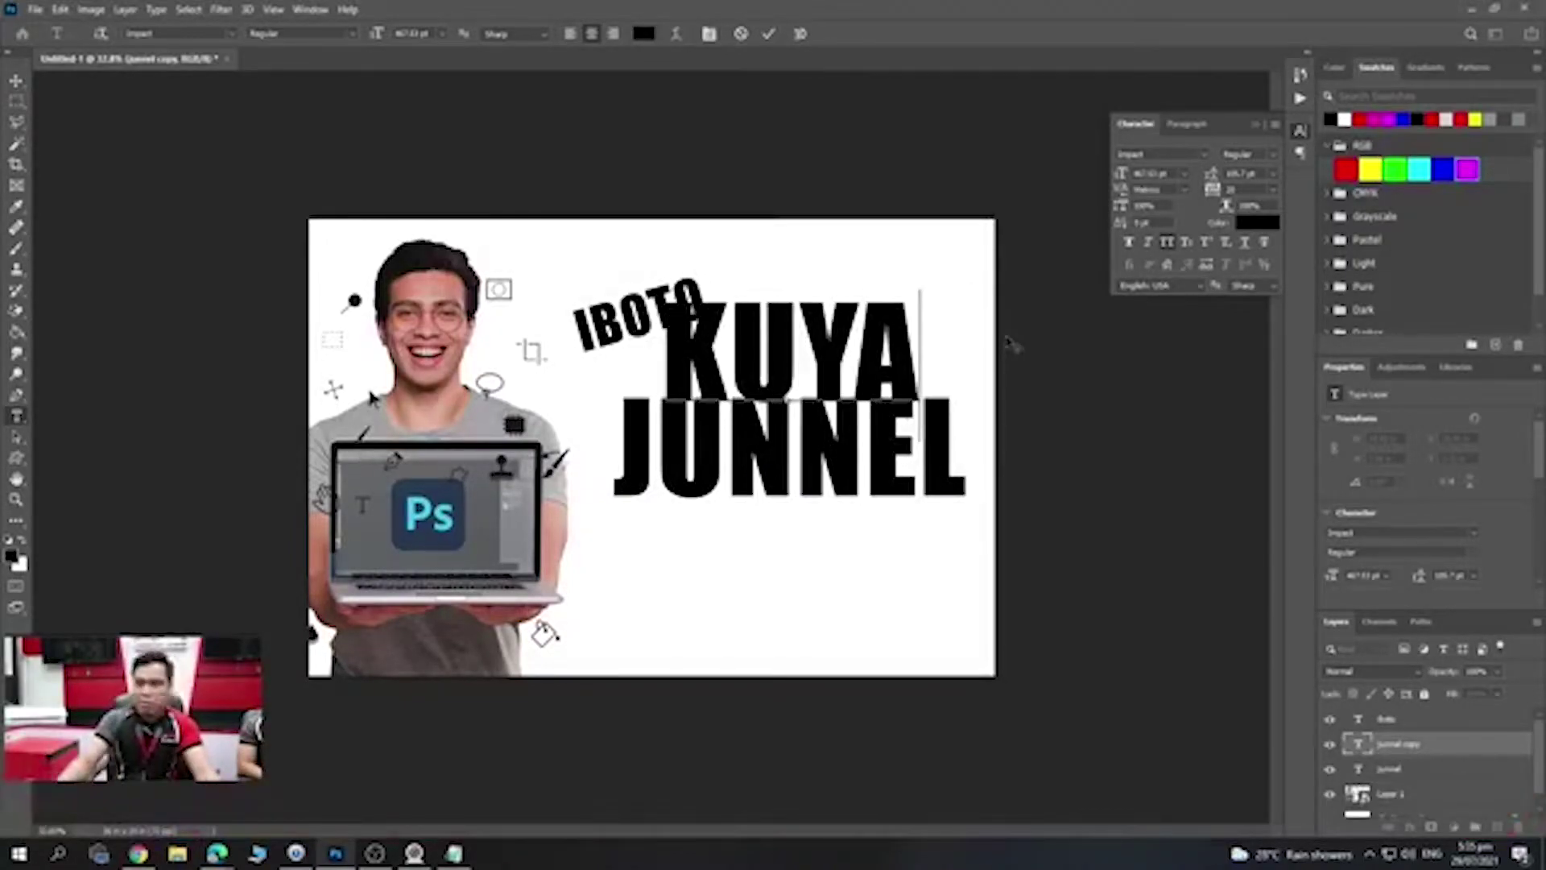
{"action": "key", "text": "ctrl+Return"}
- Scale KUYA down to a smaller heading with Free Transform
{"action": "key", "text": "alt+bracketright"}
{"action": "key", "text": "ctrl+t"}
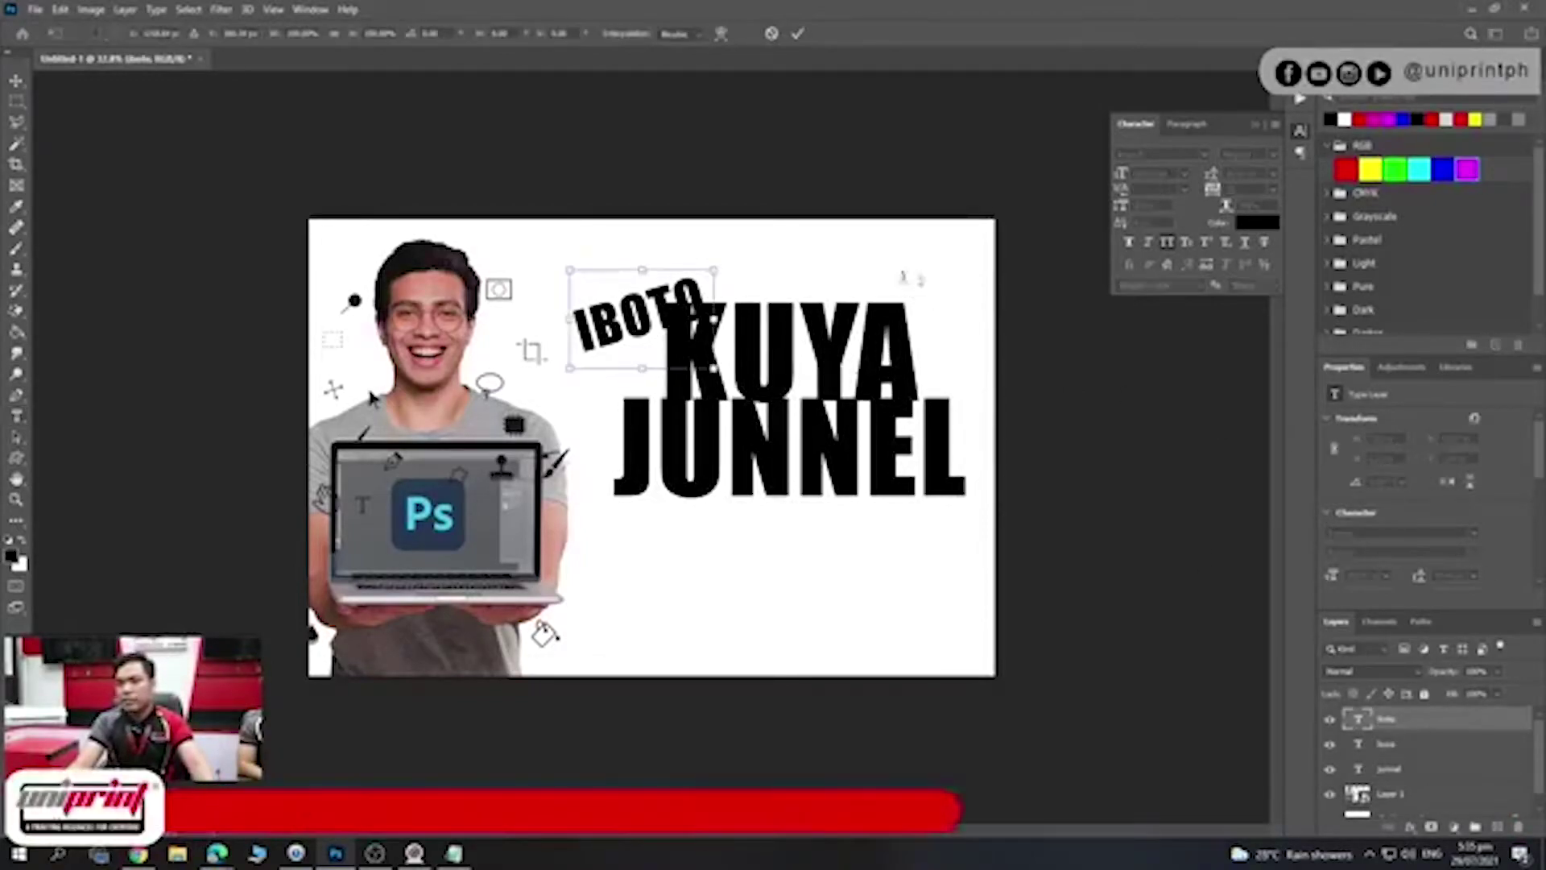
{"action": "key", "text": "Return"}
{"action": "key", "text": "alt+bracketleft"}
{"action": "key", "text": "ctrl+t"}
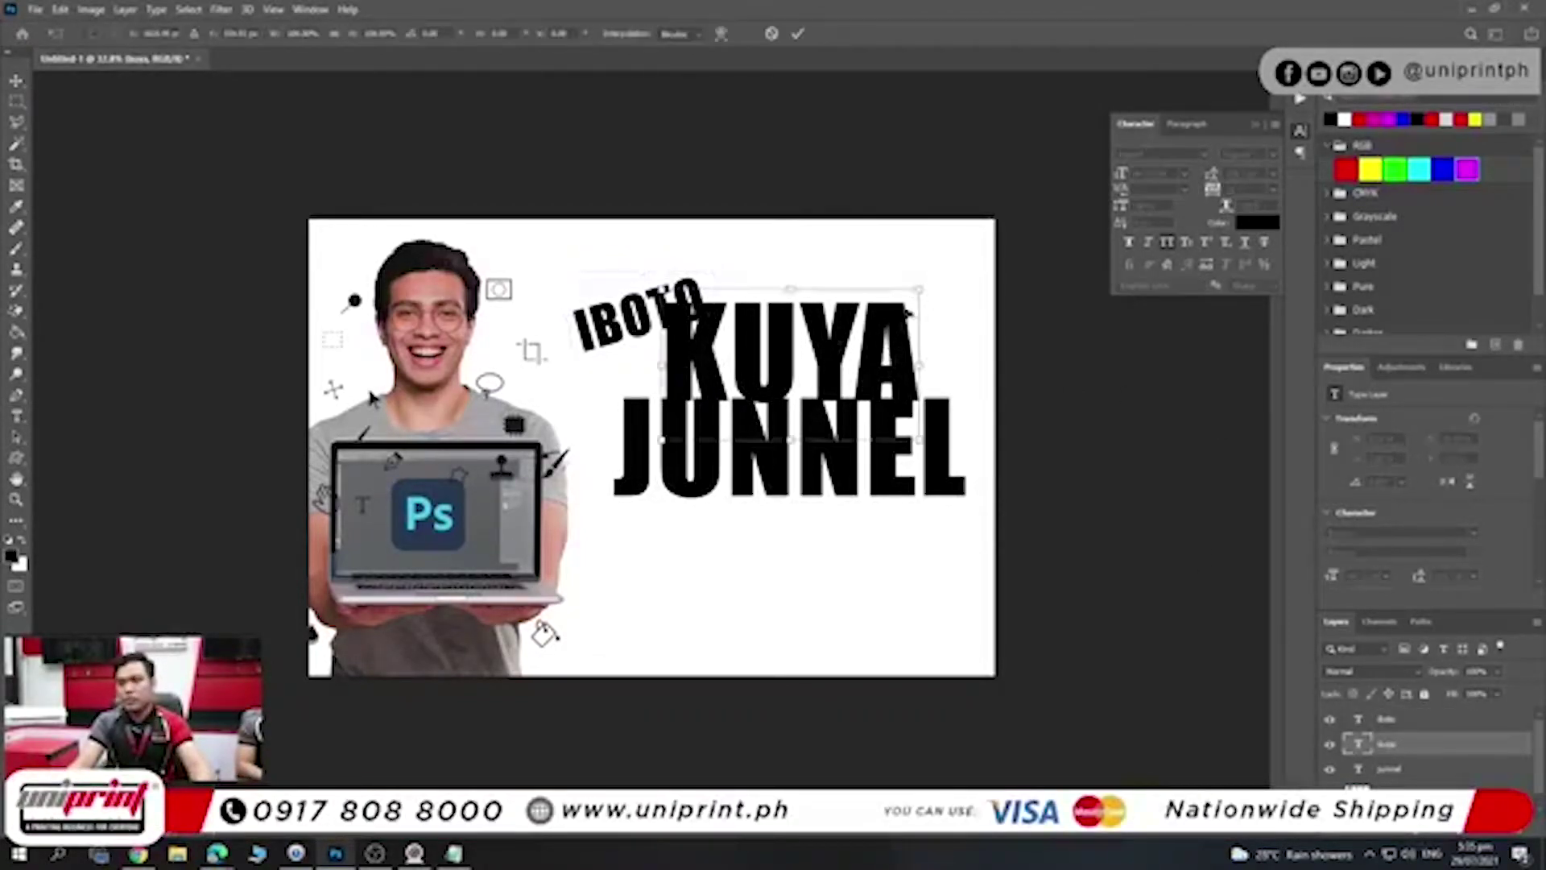
{"action": "left_click_drag", "start_coordinate": [925, 287], "coordinate": [865, 326]}
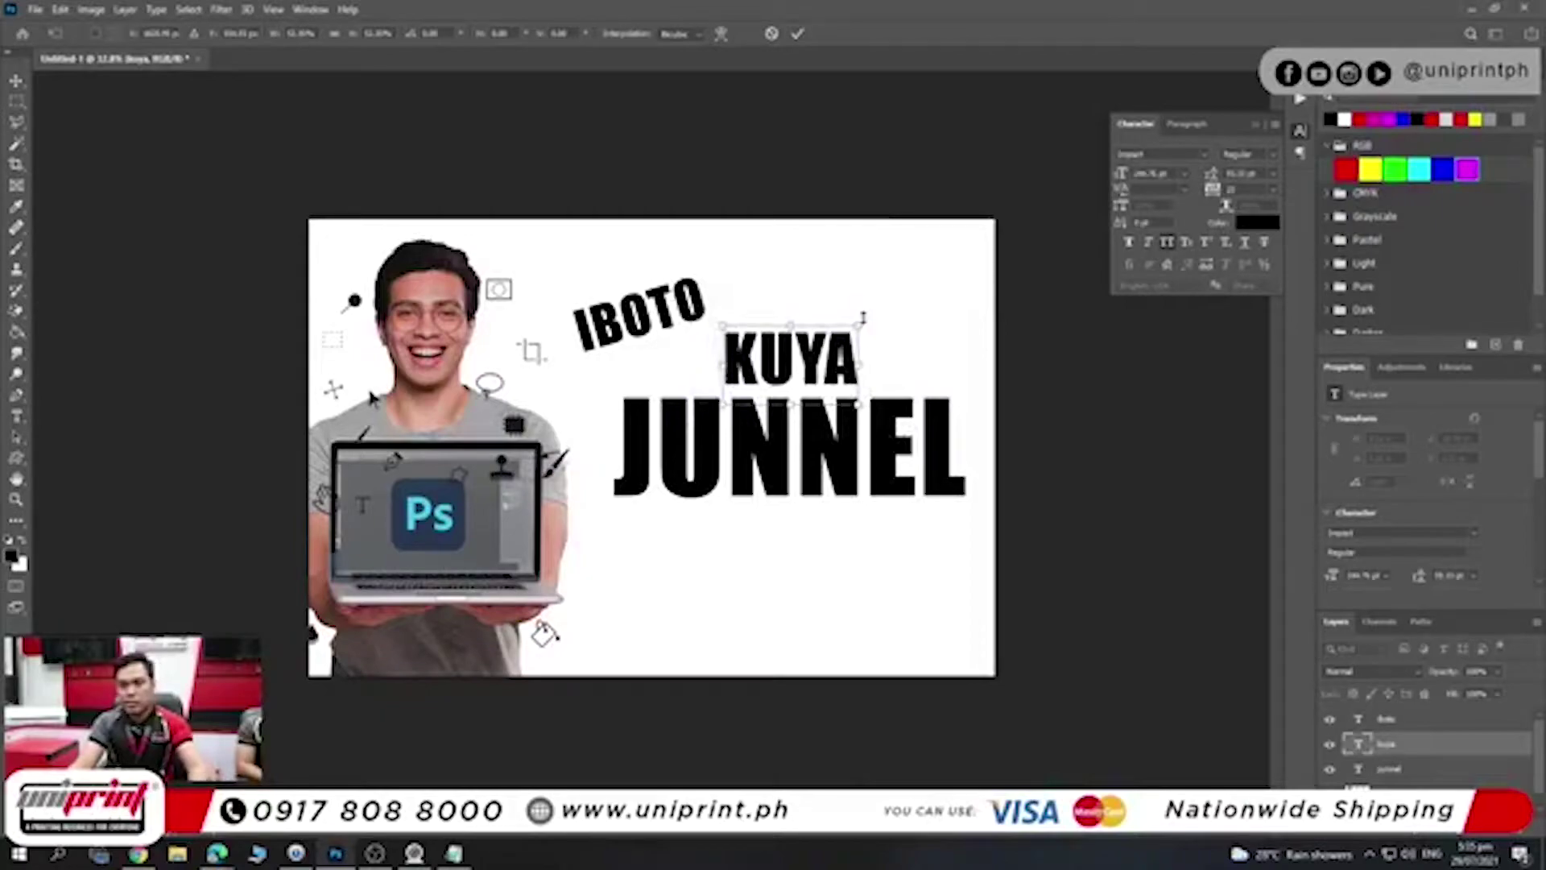
{"action": "key", "text": "Return"}
{"action": "key", "text": "alt+bracketleft"}
{"action": "left_click_drag", "start_coordinate": [866, 326], "coordinate": [819, 366]}
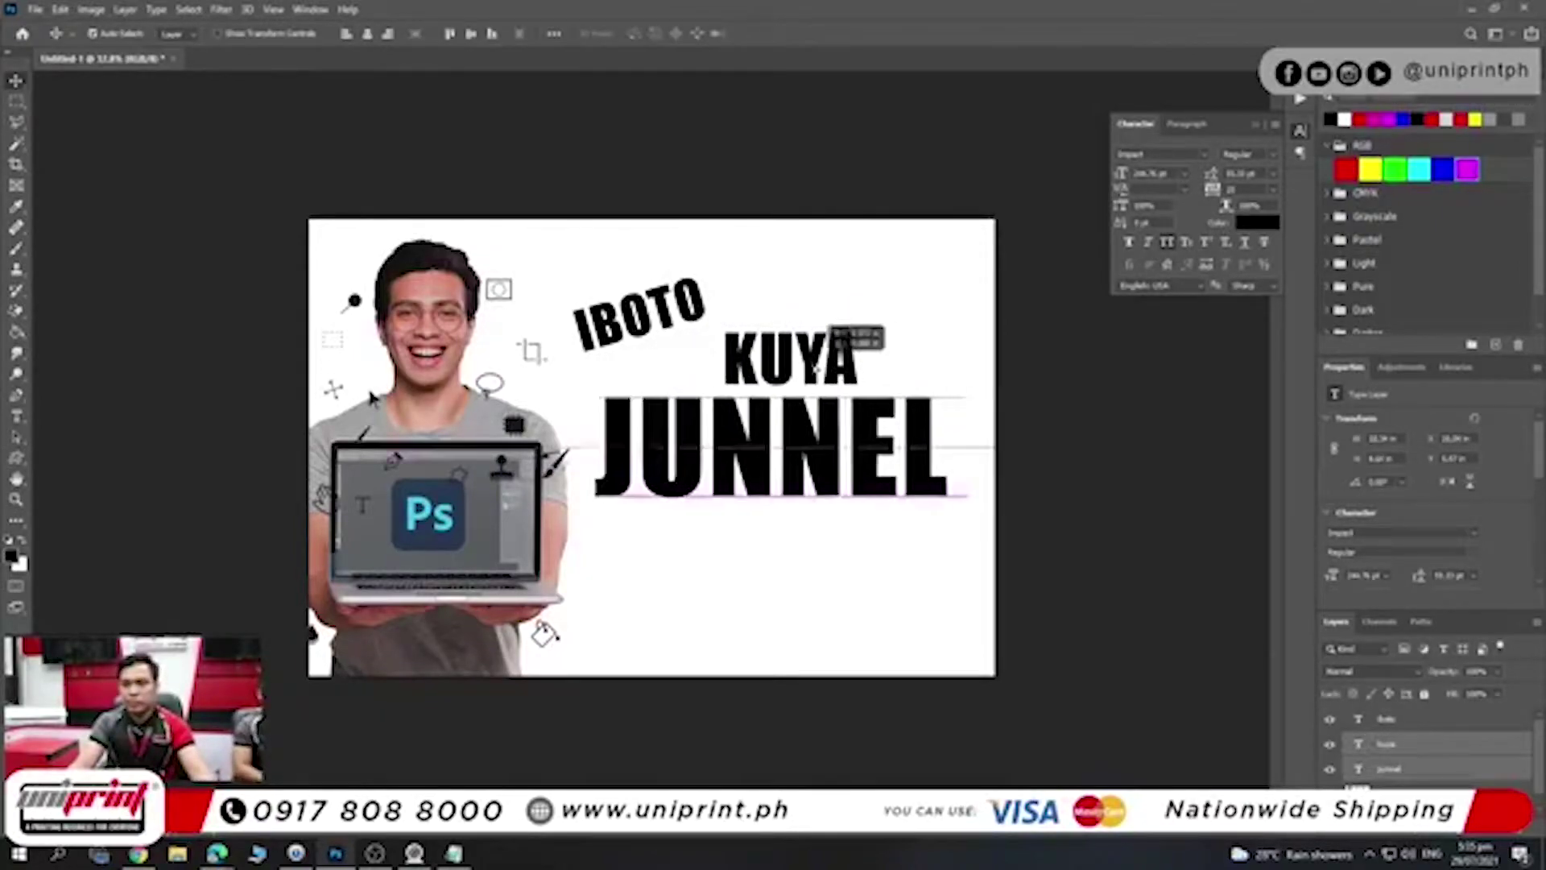
{"action": "key", "text": "ctrl+z"}
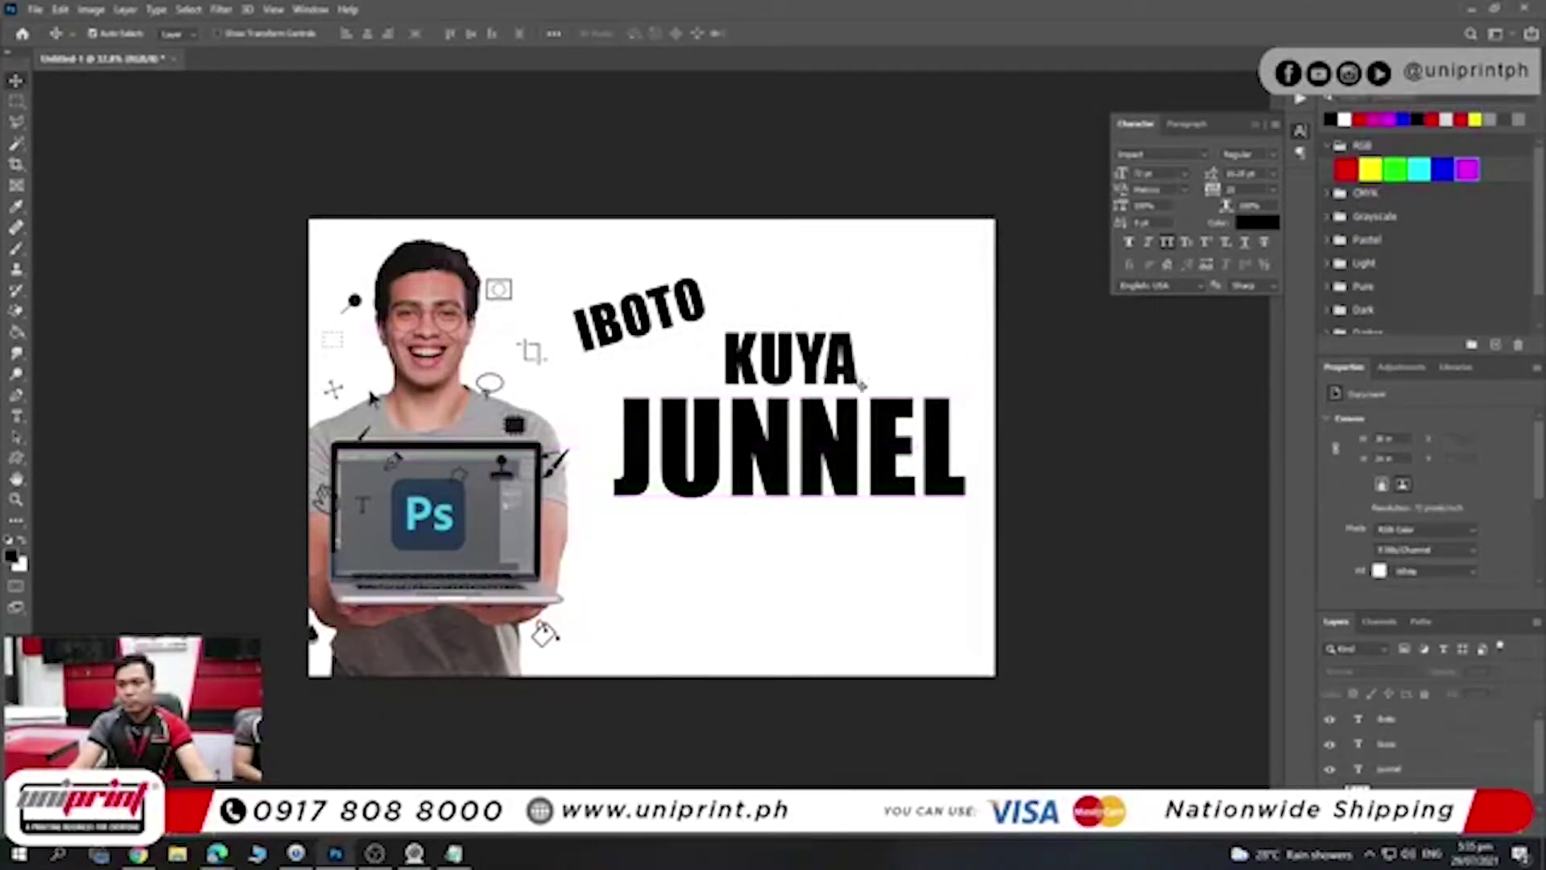
- Move KUYA and JUNNEL up-left, reposition IBOTO to match, then select the KUYA layer
{"action": "left_click_drag", "start_coordinate": [867, 416], "coordinate": [856, 403]}
{"action": "left_click_drag", "start_coordinate": [697, 321], "coordinate": [683, 300]}
{"action": "key", "text": "ctrl+t"}
{"action": "key", "text": "Return"}
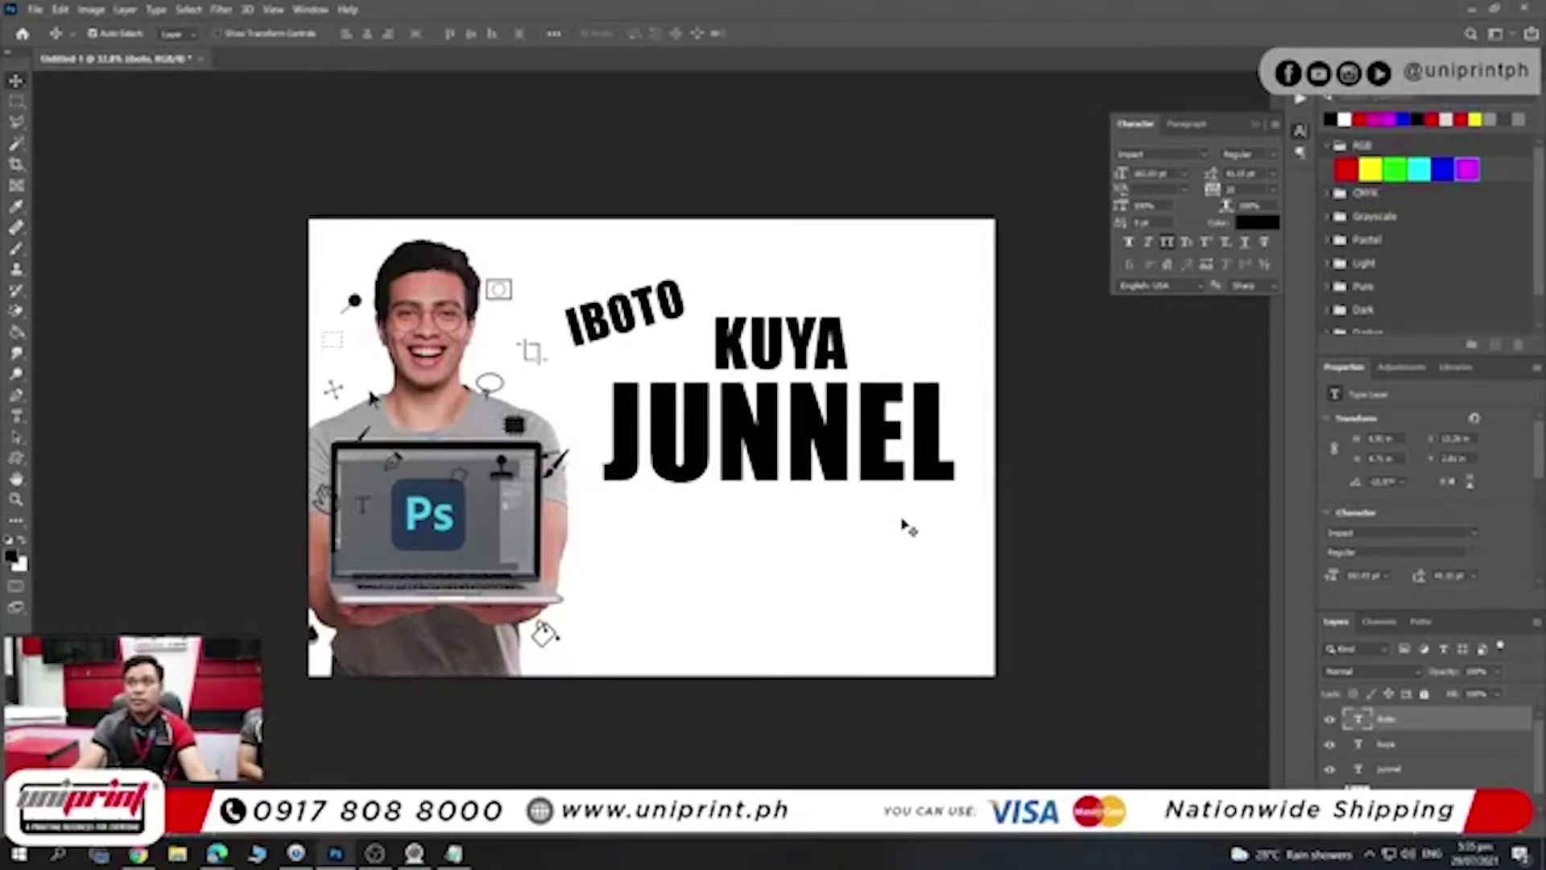
{"action": "scroll", "coordinate": [878, 495], "scroll_direction": "down", "scroll_amount": 1}
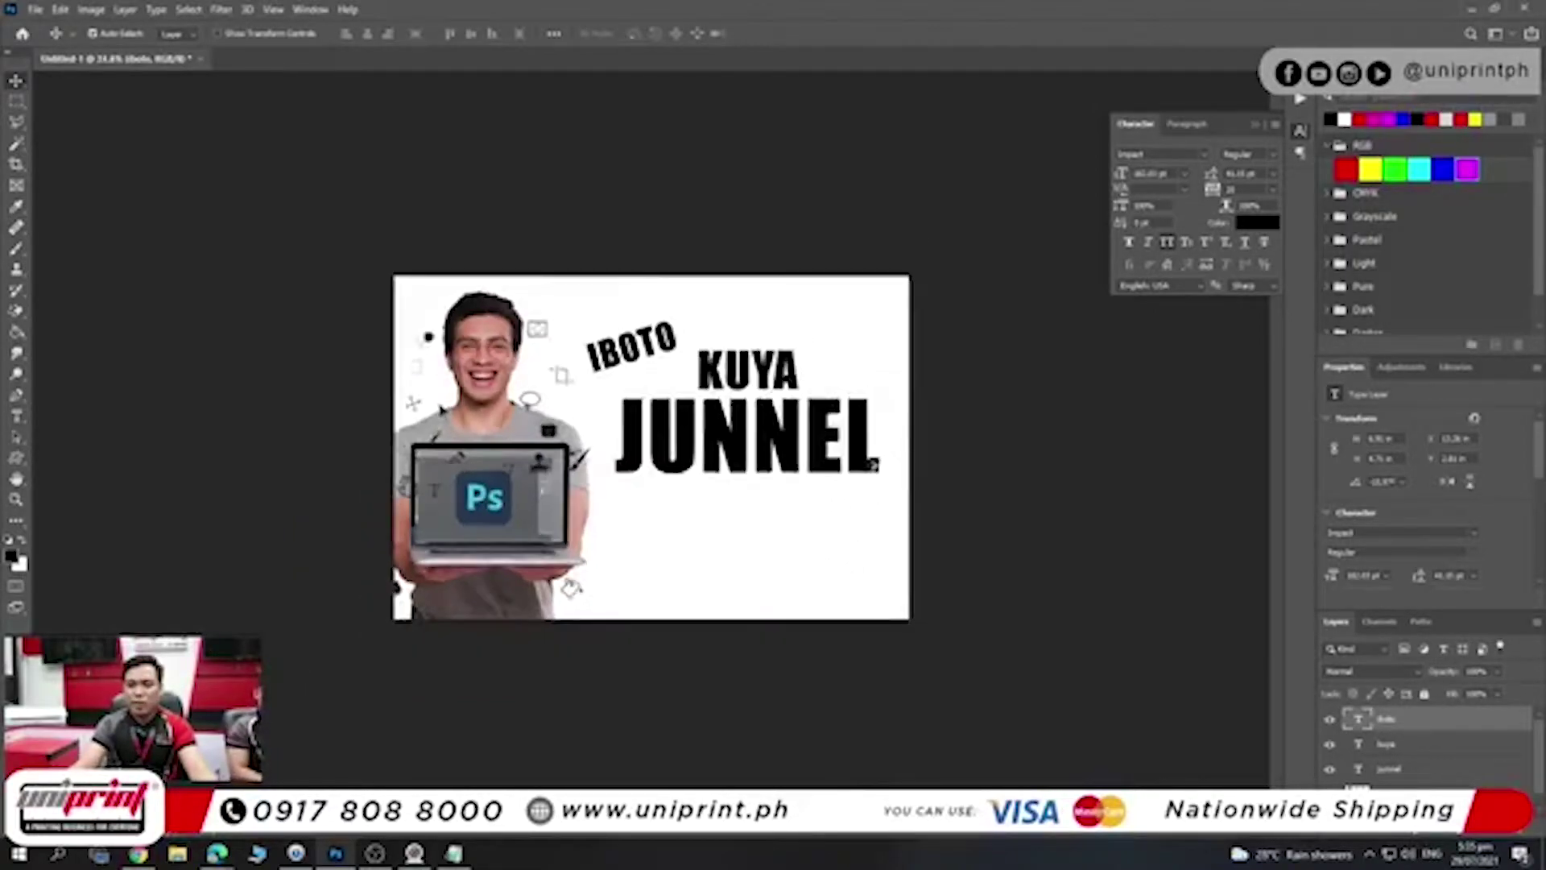
{"action": "scroll", "coordinate": [870, 492], "scroll_direction": "up", "scroll_amount": 2}
{"action": "scroll", "coordinate": [866, 489], "scroll_direction": "down", "scroll_amount": 1}
{"action": "left_click", "coordinate": [844, 385]}
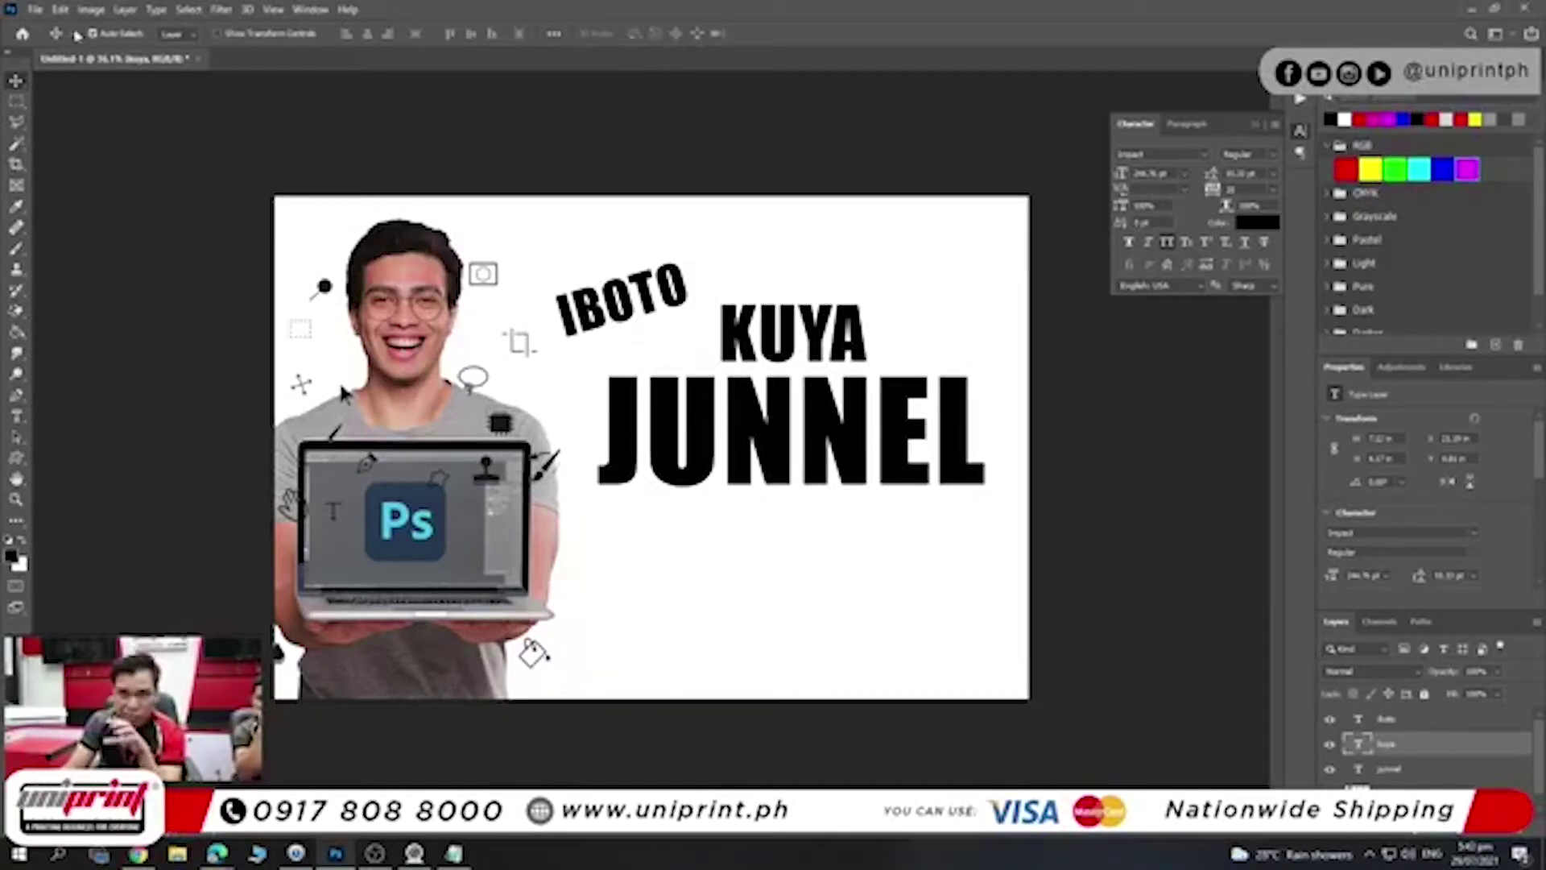
- Open the Edit menu
{"action": "left_click", "coordinate": [61, 9]}
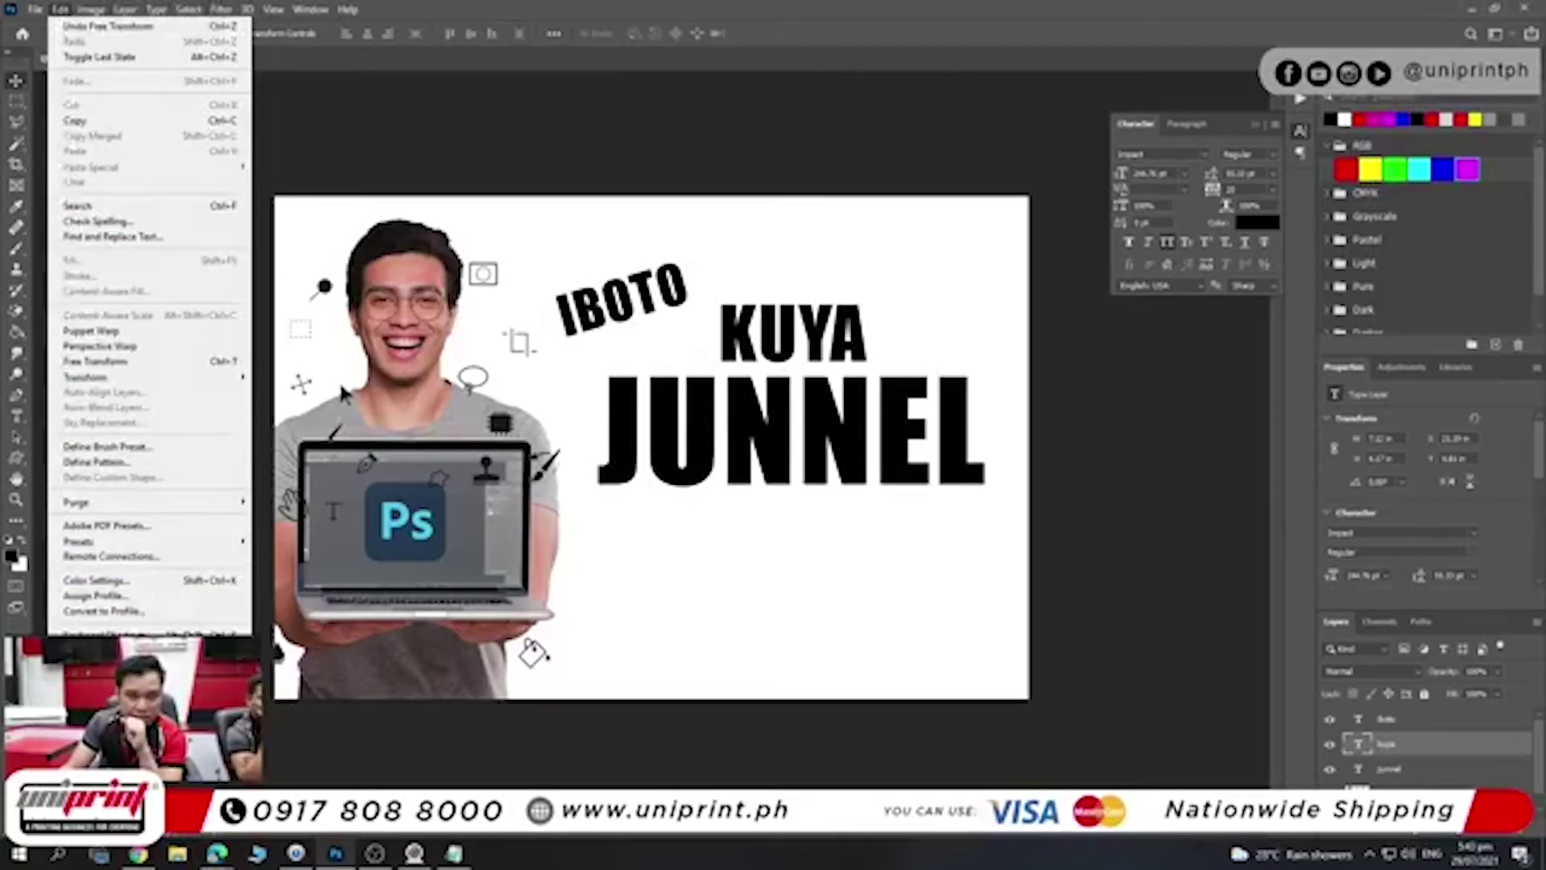
{"action": "mouse_move", "coordinate": [108, 646]}
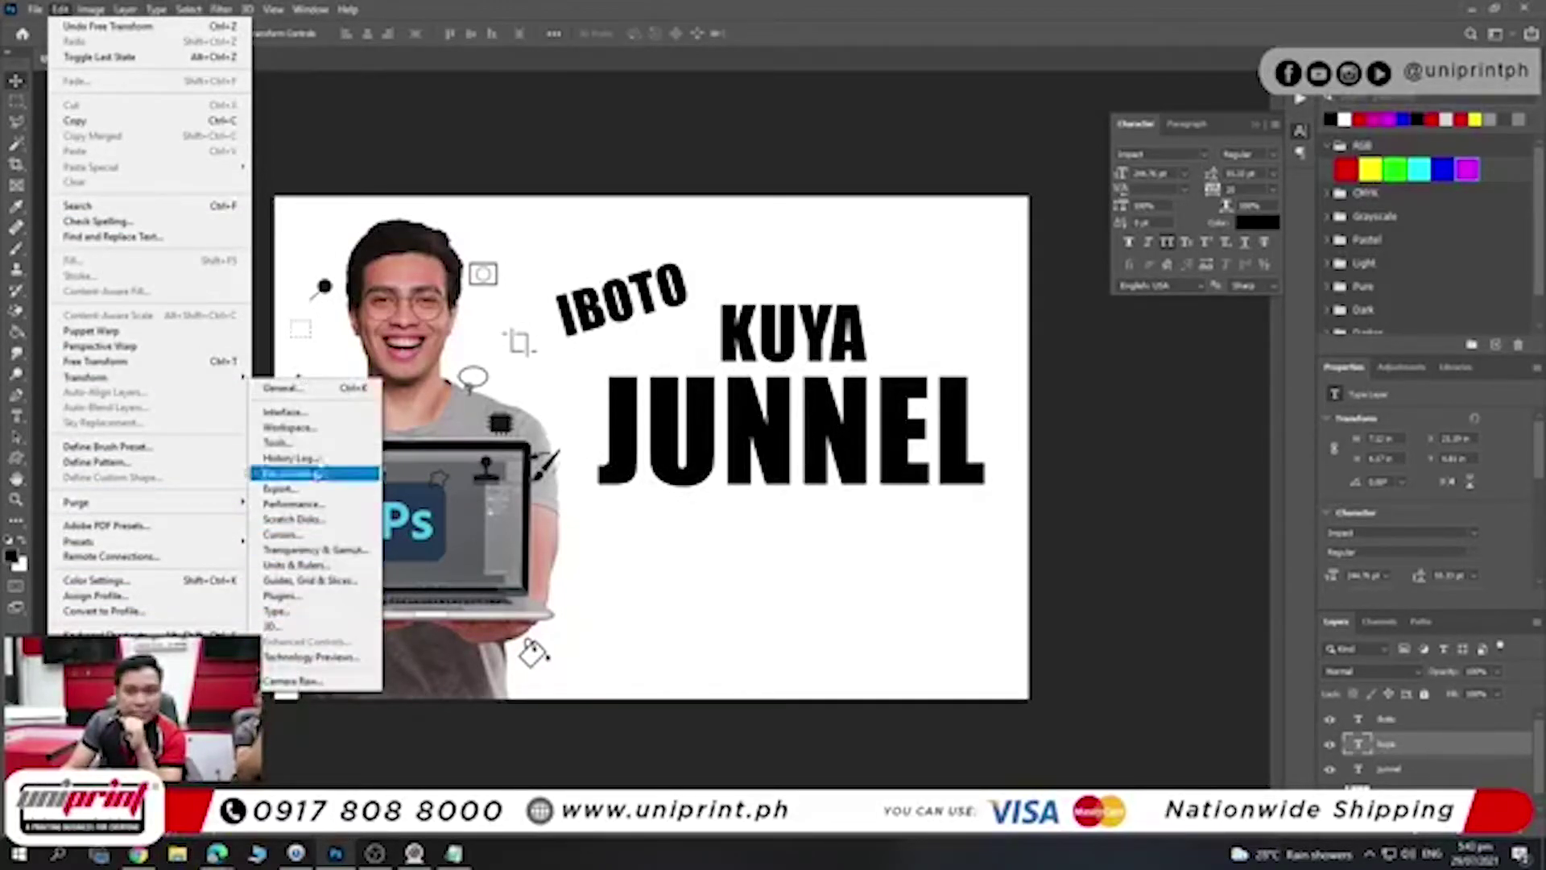
- In General preferences, reset all warning dialogs, flag preferences to reset on quit, and close
{"action": "left_click", "coordinate": [329, 392]}
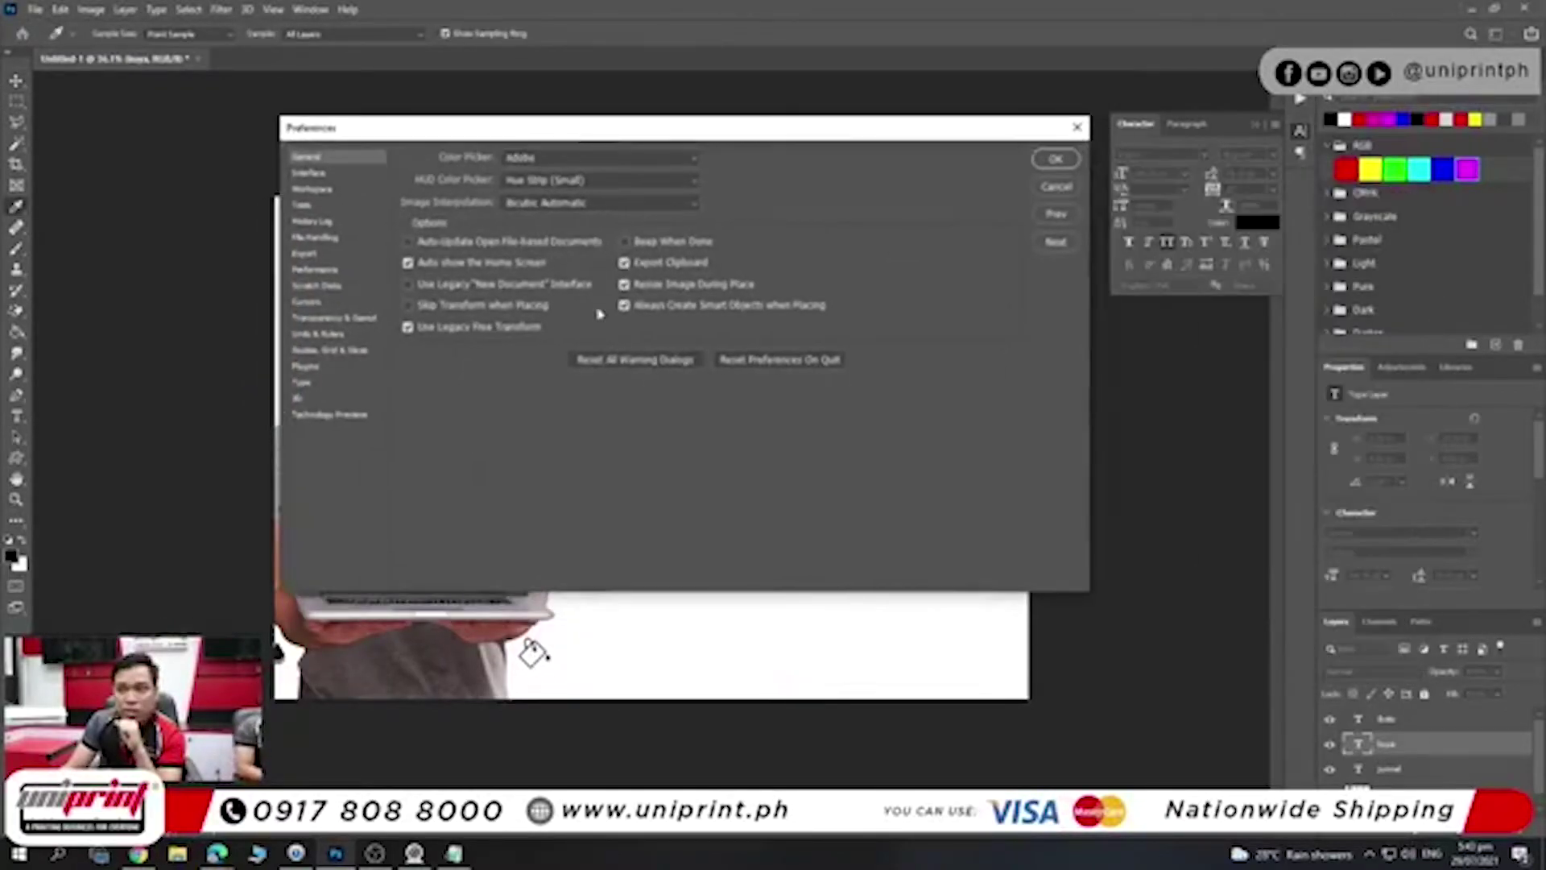
{"action": "left_click", "coordinate": [627, 363]}
{"action": "left_click", "coordinate": [749, 330]}
{"action": "left_click", "coordinate": [755, 360]}
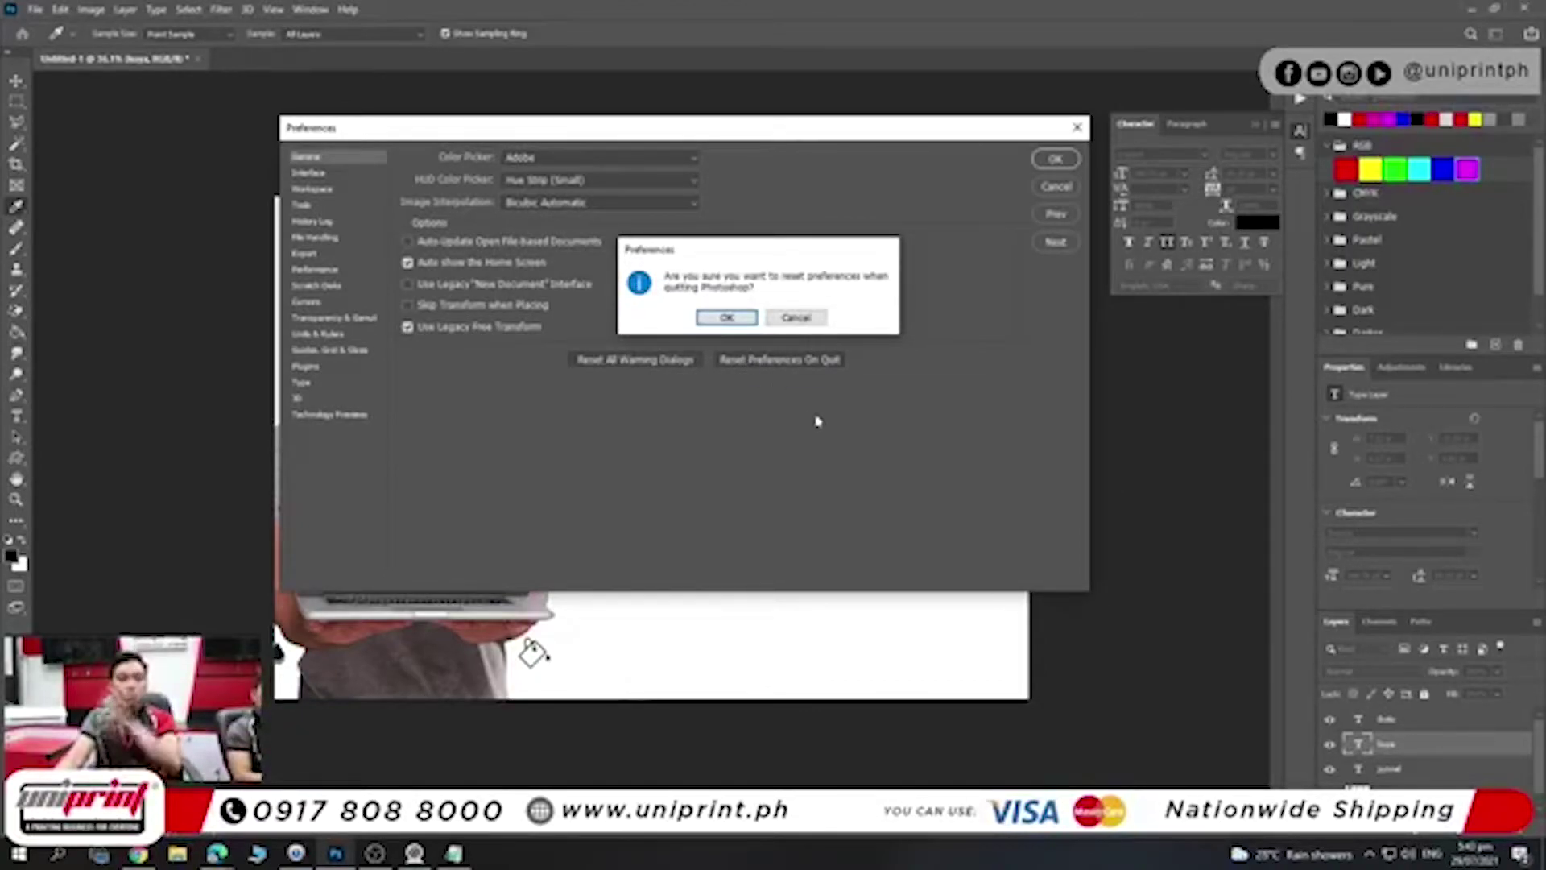
{"action": "left_click", "coordinate": [728, 319]}
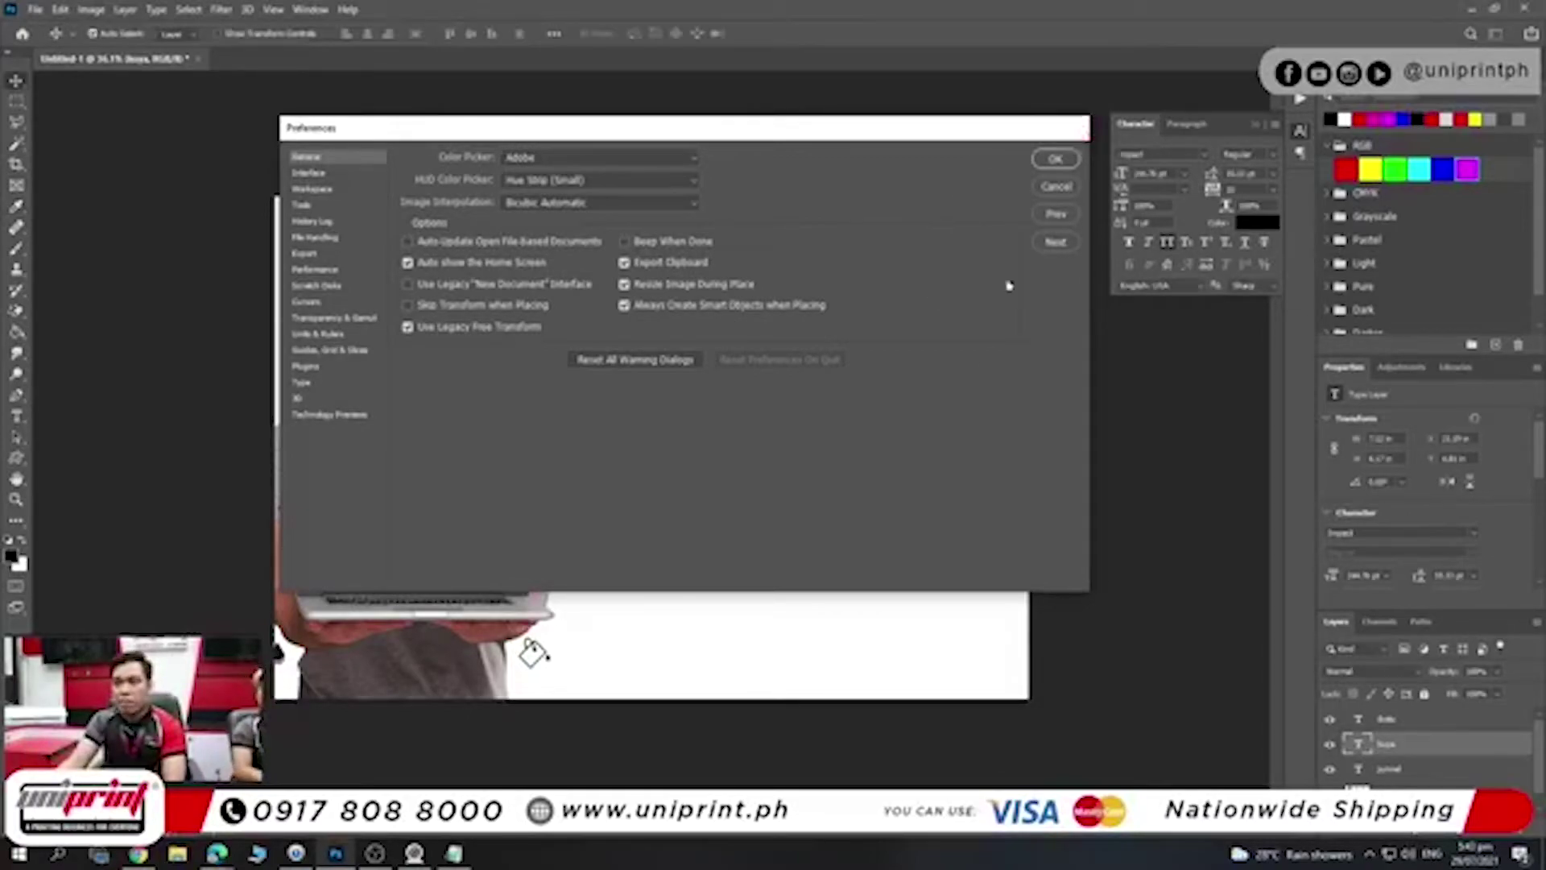
{"action": "left_click", "coordinate": [1077, 127]}
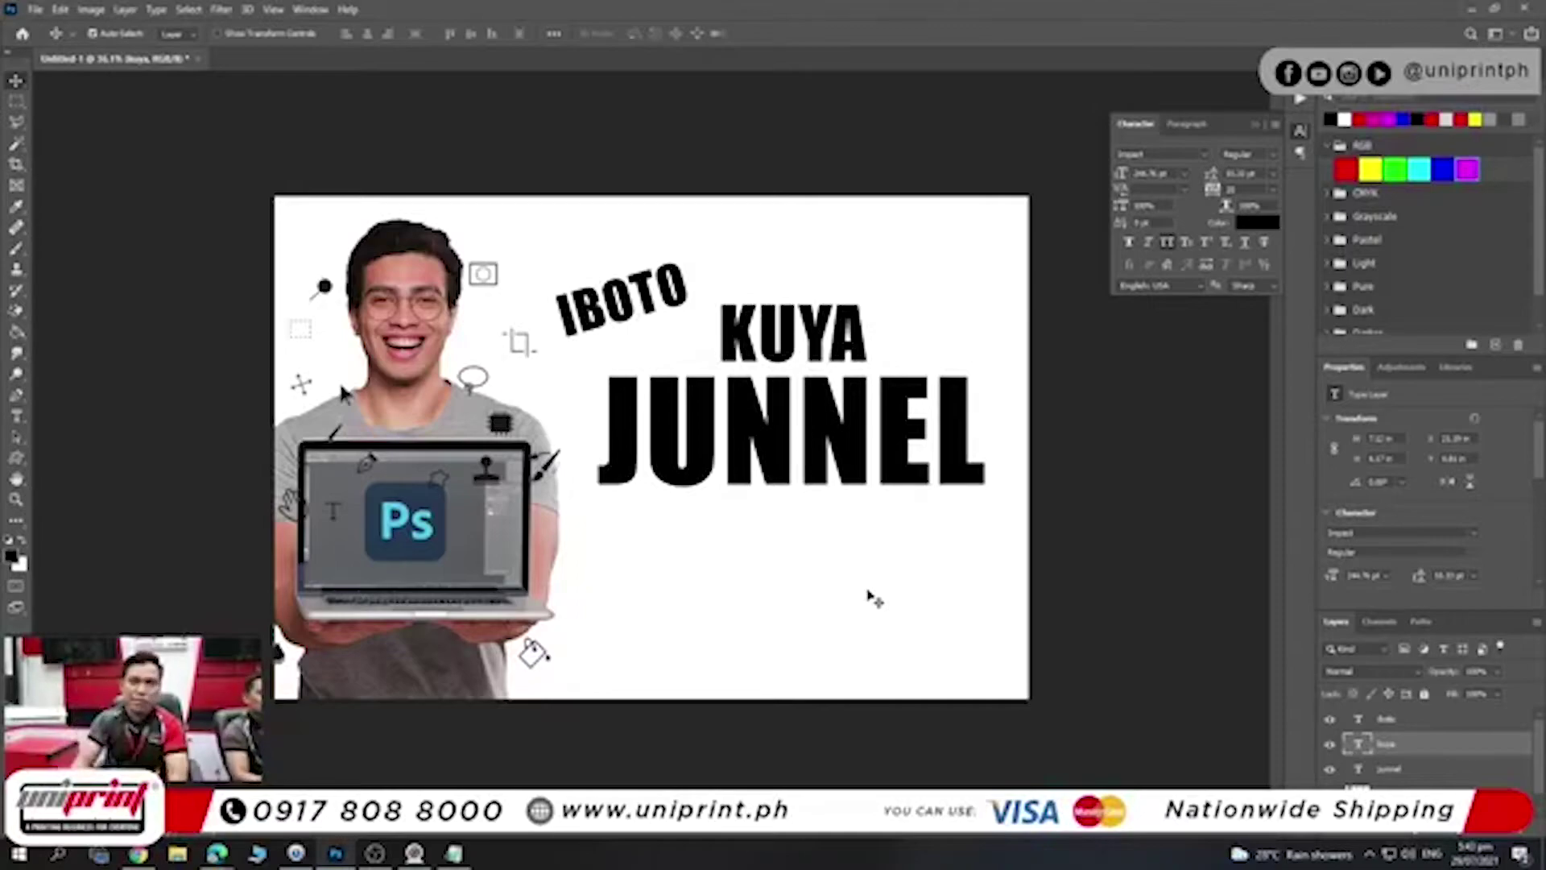
- Reopen General preferences, redo both resets with confirmations, and close the Preferences window
{"action": "left_click", "coordinate": [60, 9]}
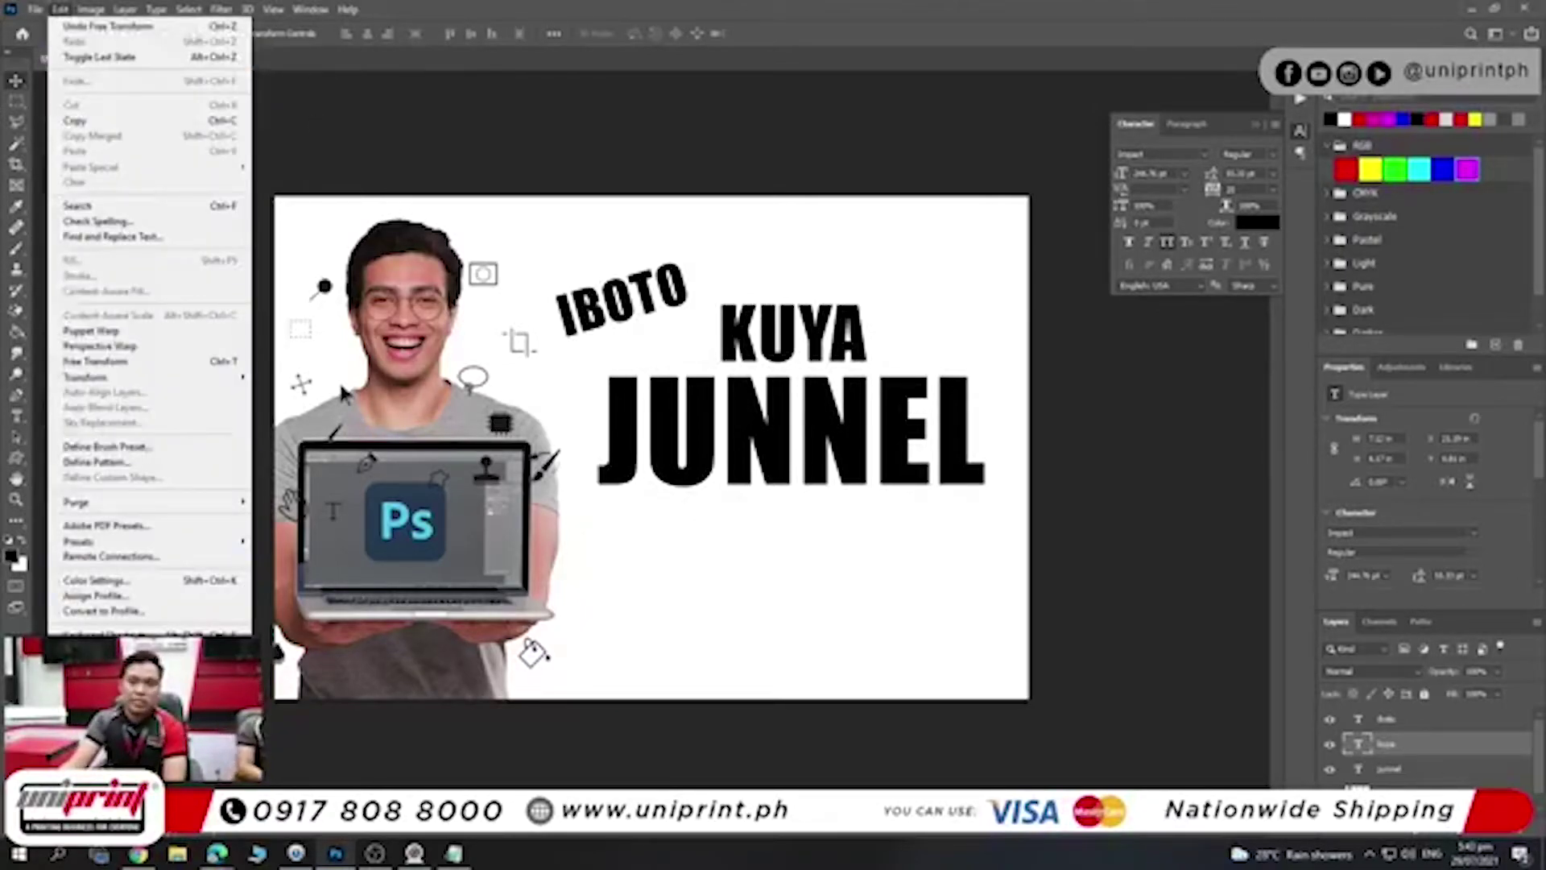
{"action": "left_click", "coordinate": [318, 407]}
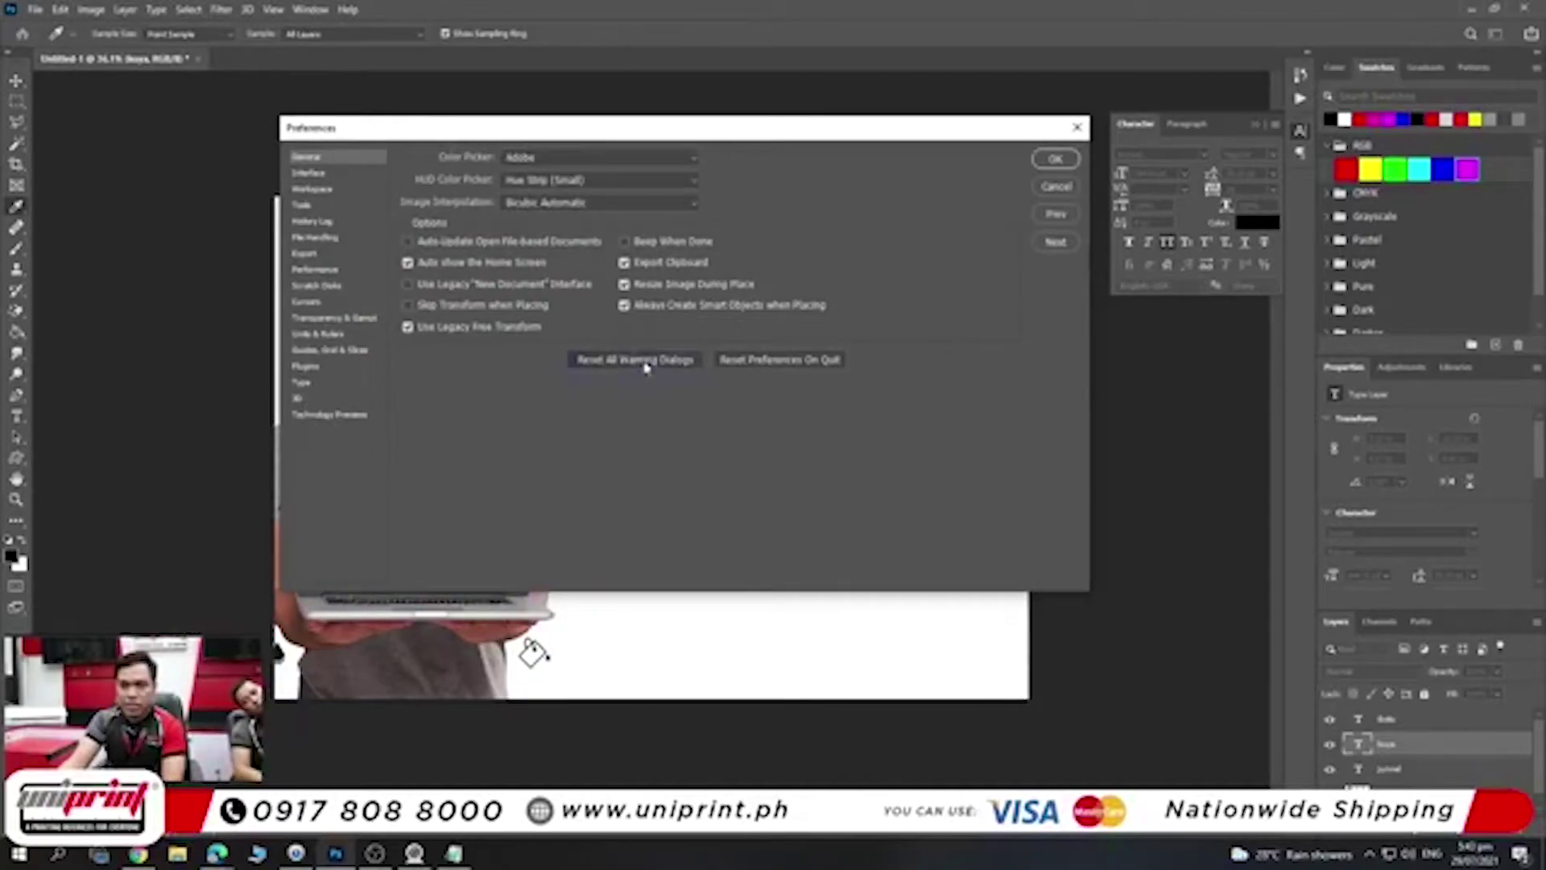
{"action": "left_click", "coordinate": [645, 359]}
{"action": "left_click", "coordinate": [727, 318]}
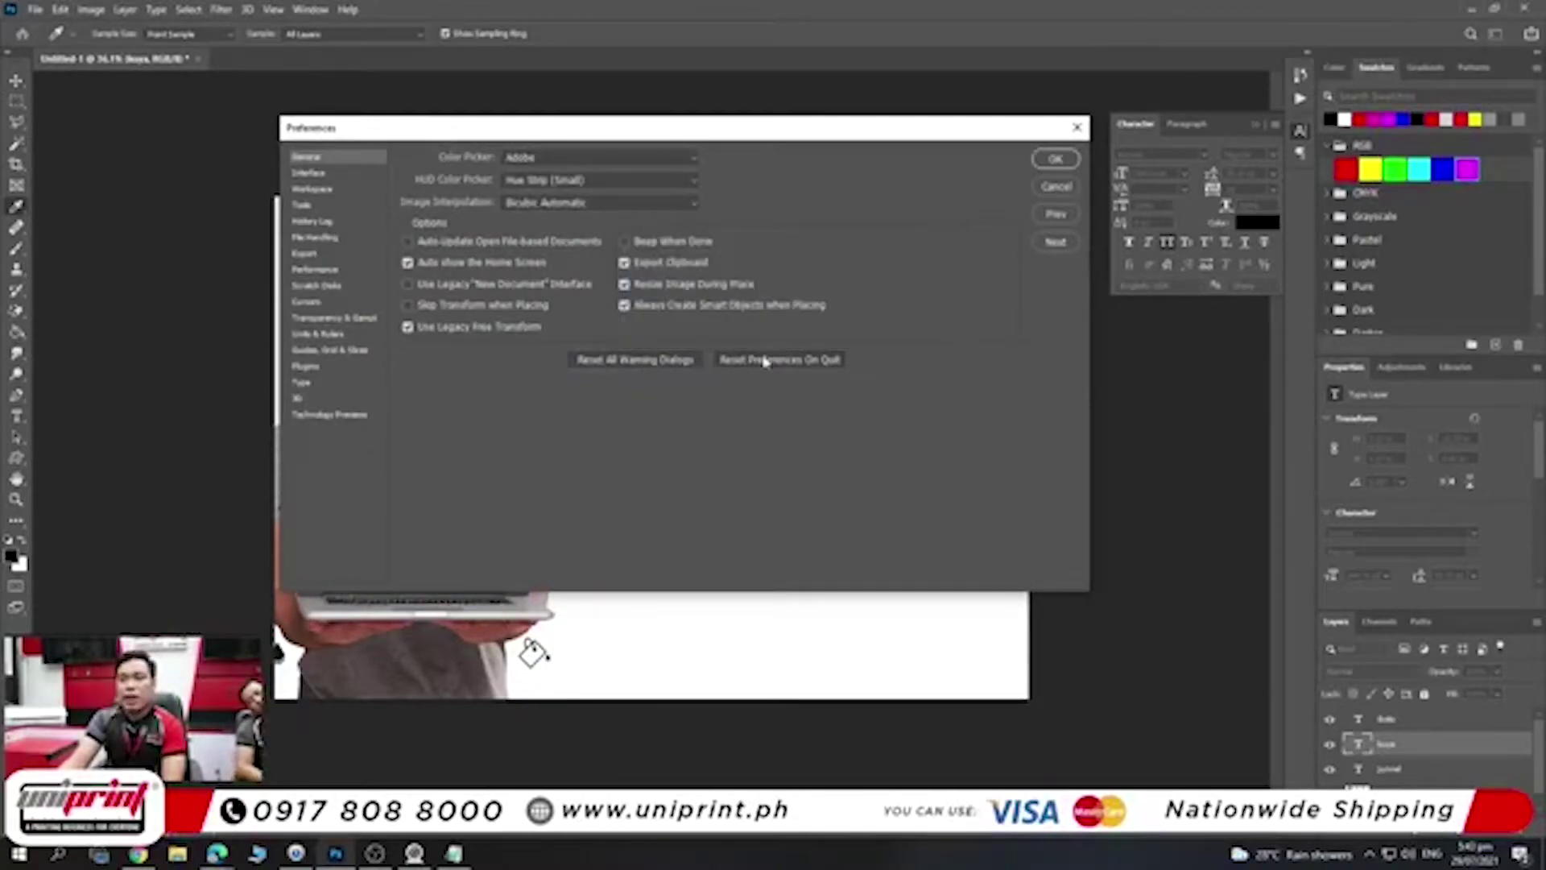
{"action": "left_click", "coordinate": [737, 362]}
{"action": "left_click", "coordinate": [727, 318]}
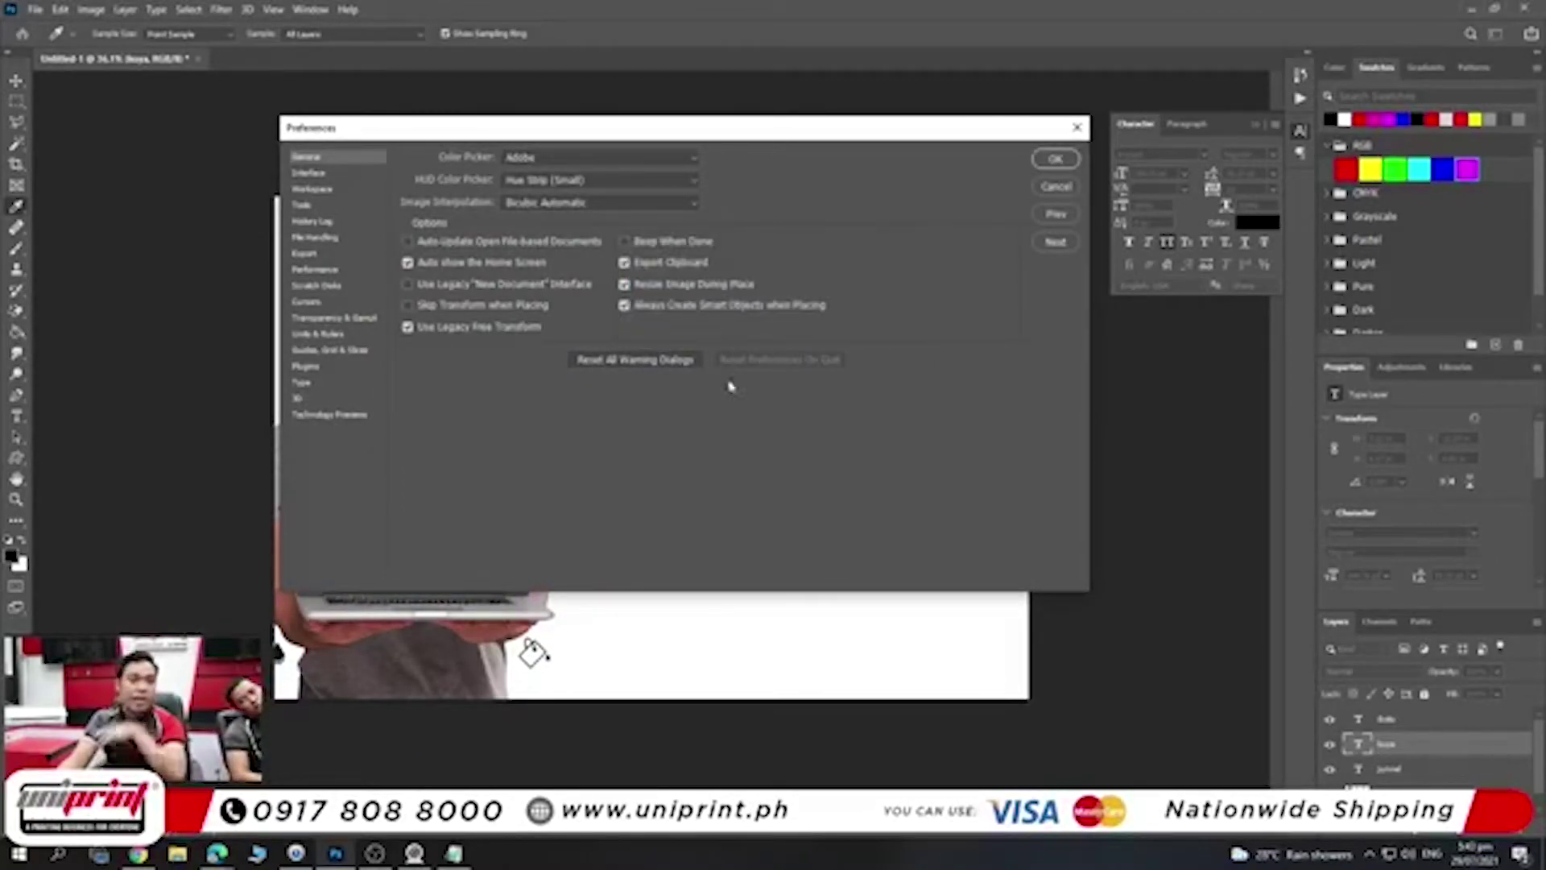
{"action": "left_click", "coordinate": [1076, 128]}
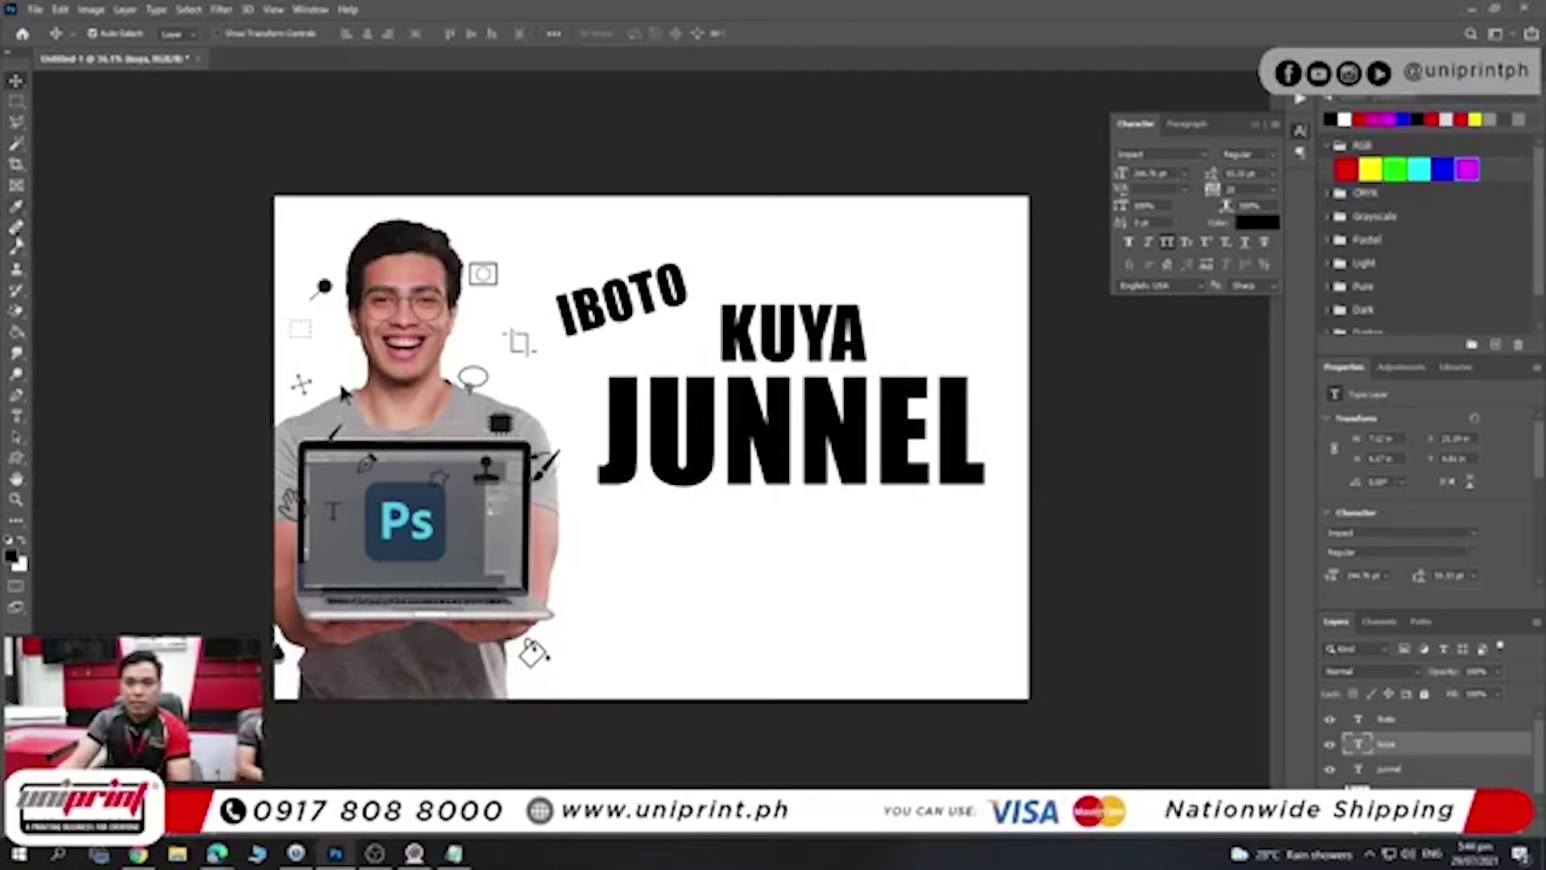
{"action": "left_click", "coordinate": [16, 248]}
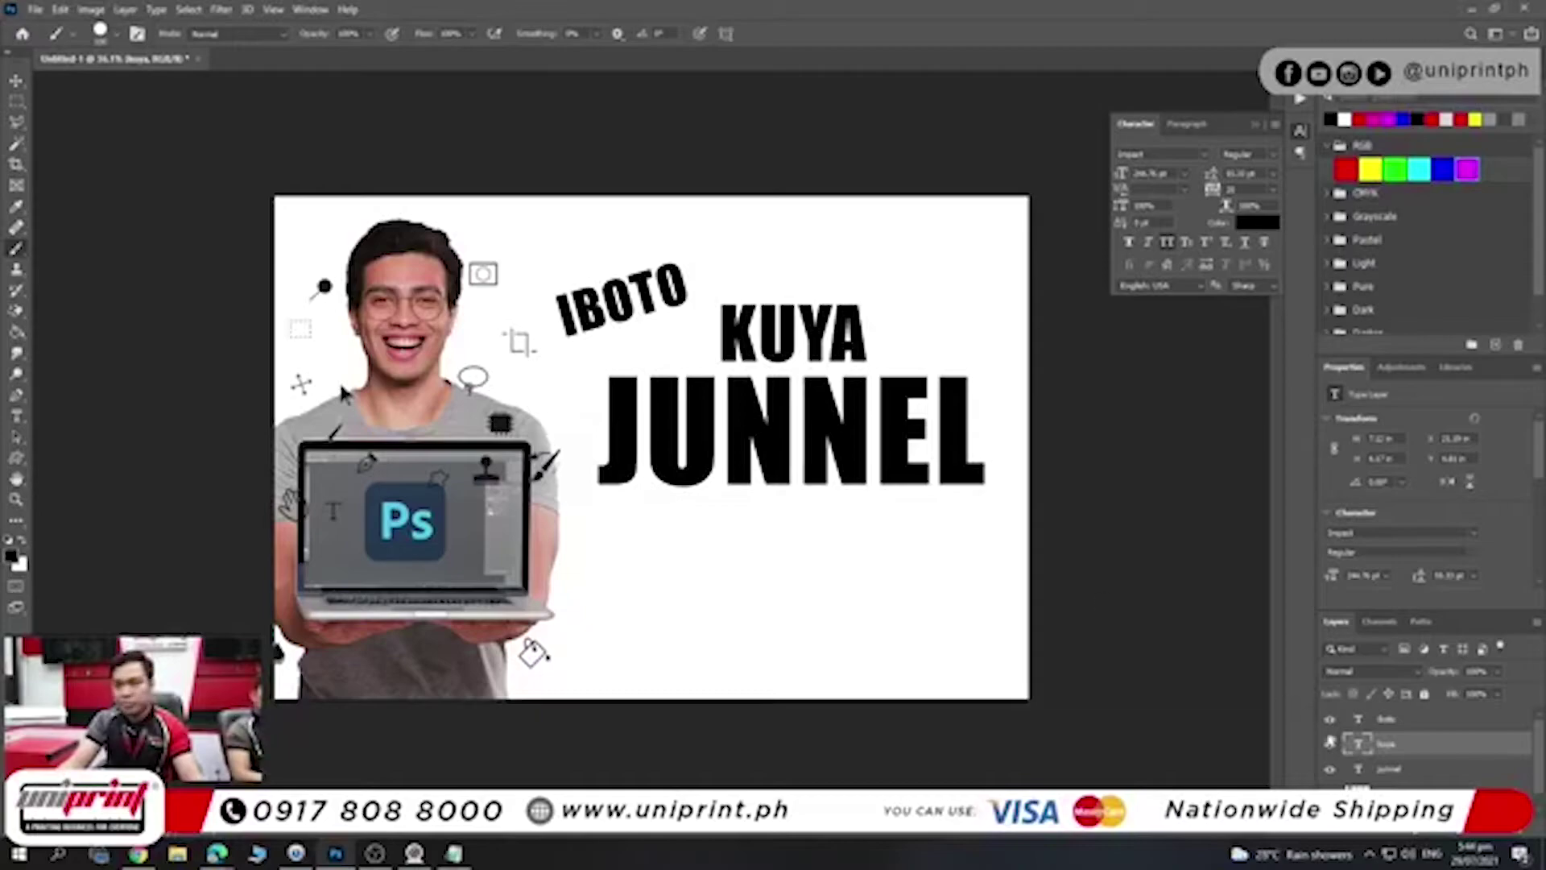
{"action": "scroll", "coordinate": [1434, 773], "scroll_direction": "down", "scroll_amount": 1}
{"action": "key", "text": "alt+comma"}
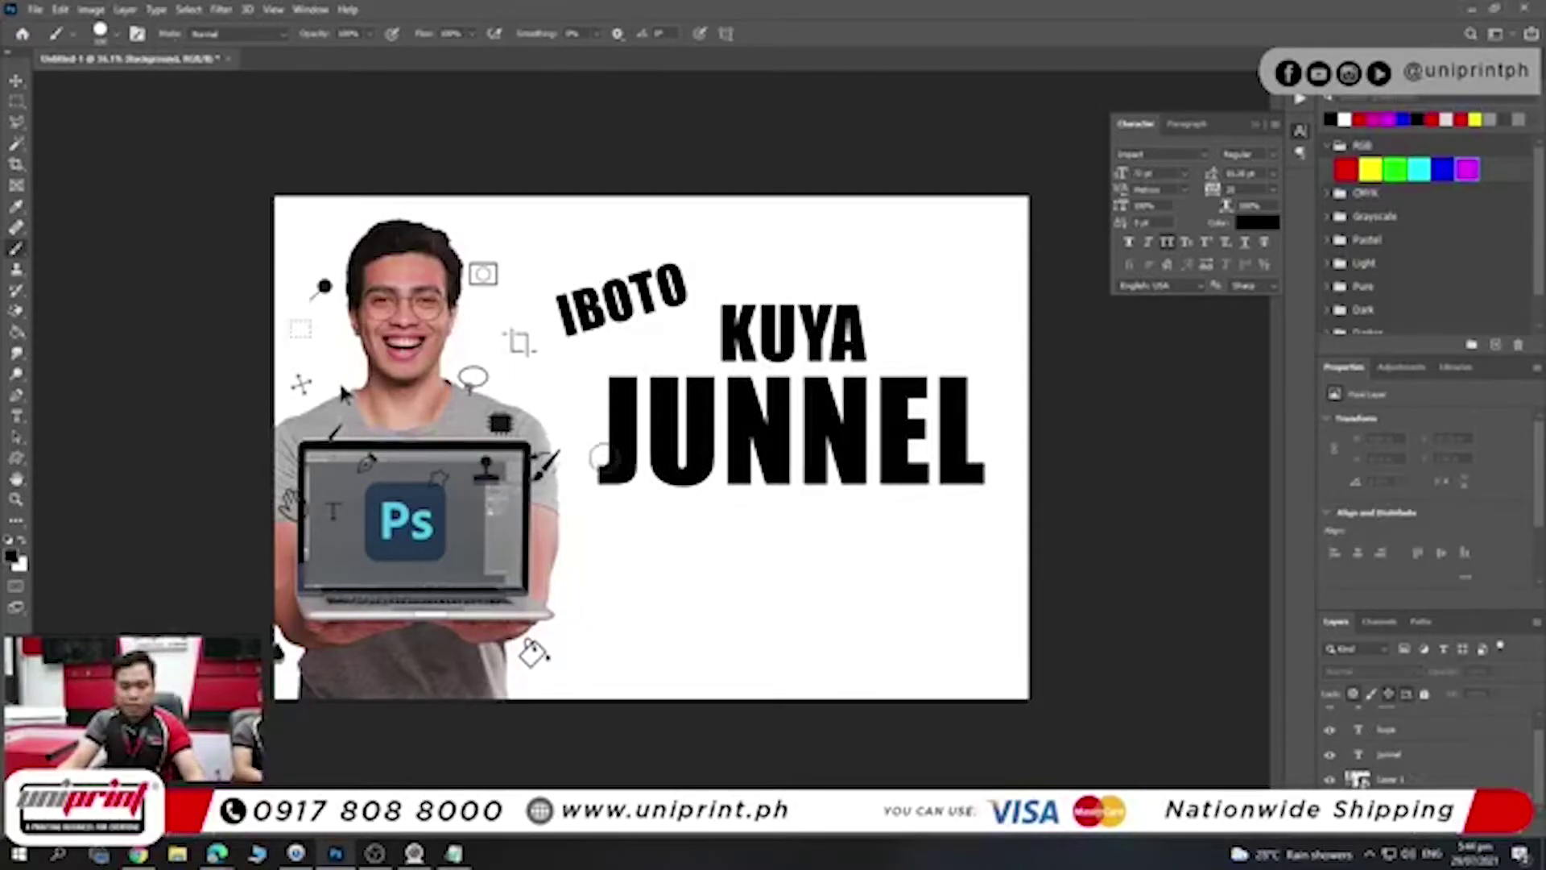
{"action": "key", "text": "bracketright"}
{"action": "key", "text": "bracketright"}
{"action": "key", "text": "bracketright"}
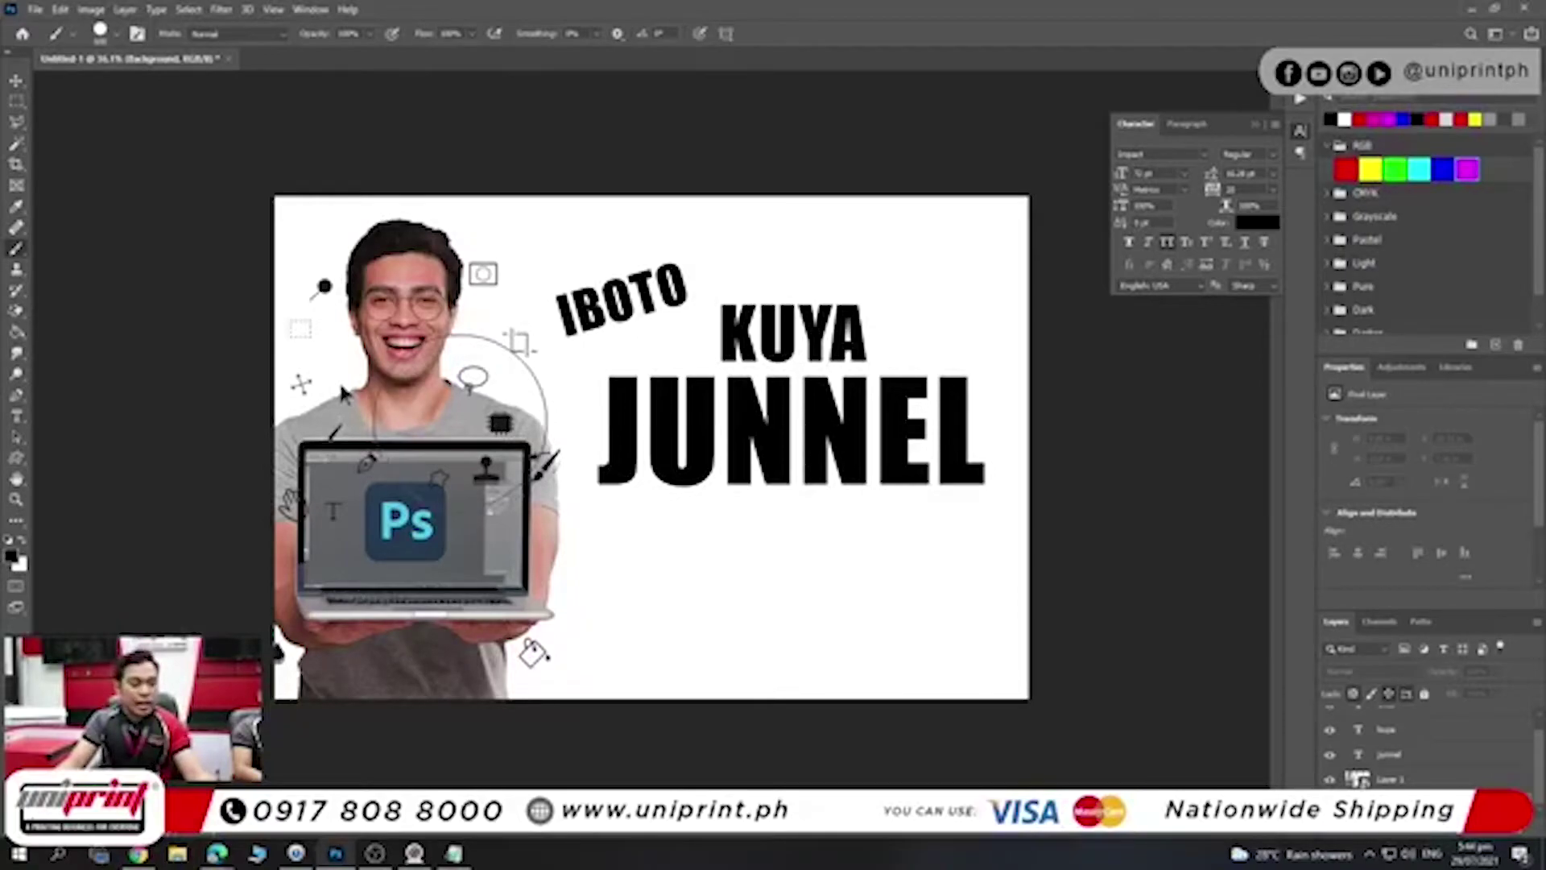
{"action": "left_click", "coordinate": [488, 403]}
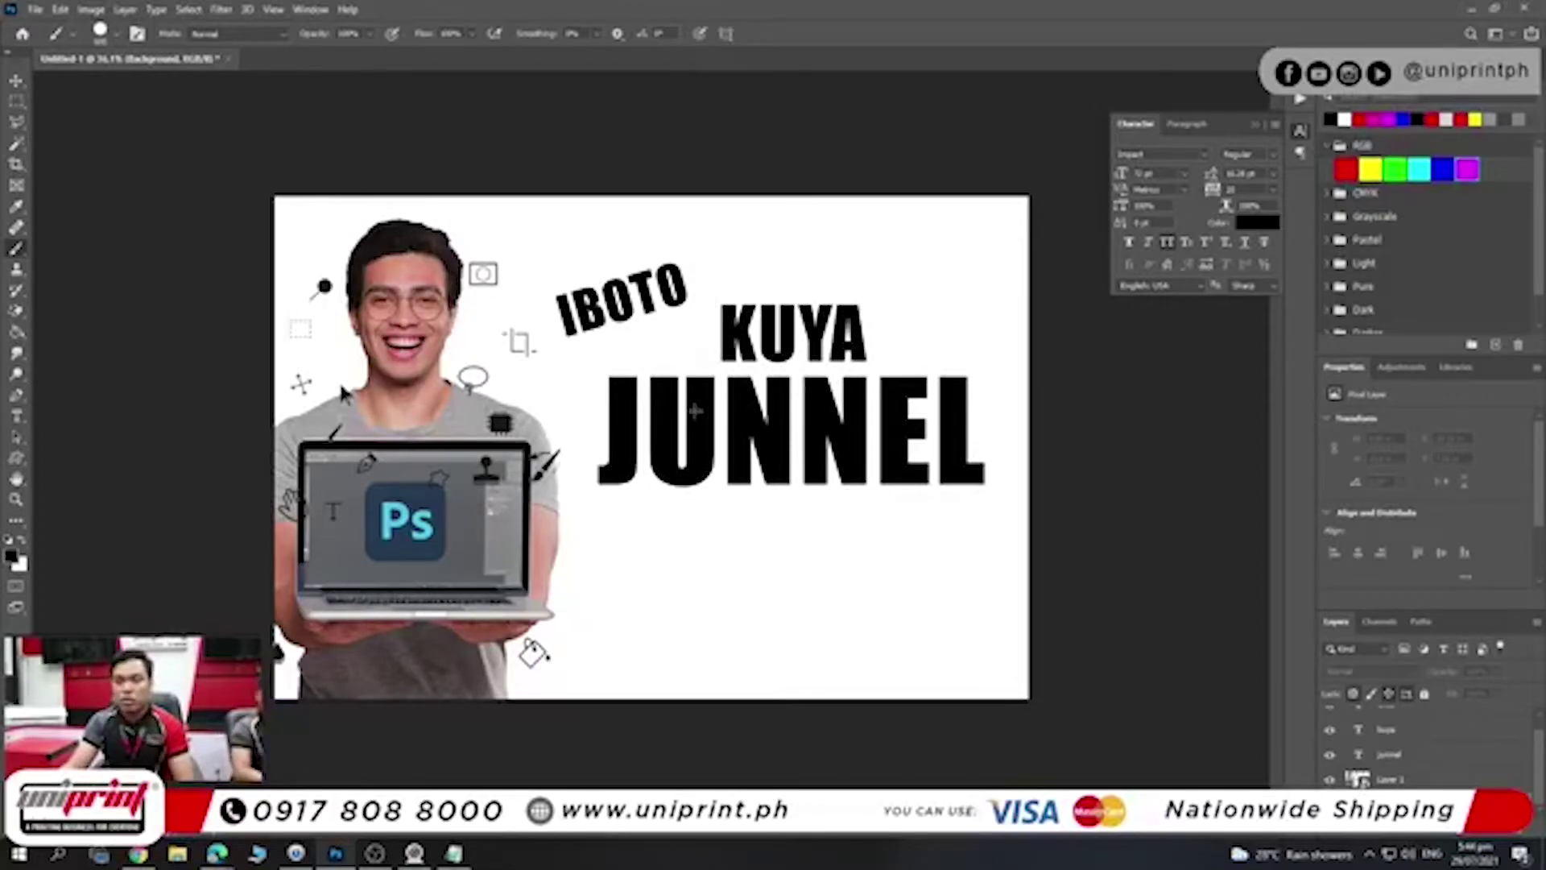
{"action": "key", "text": "Caps_Lock"}
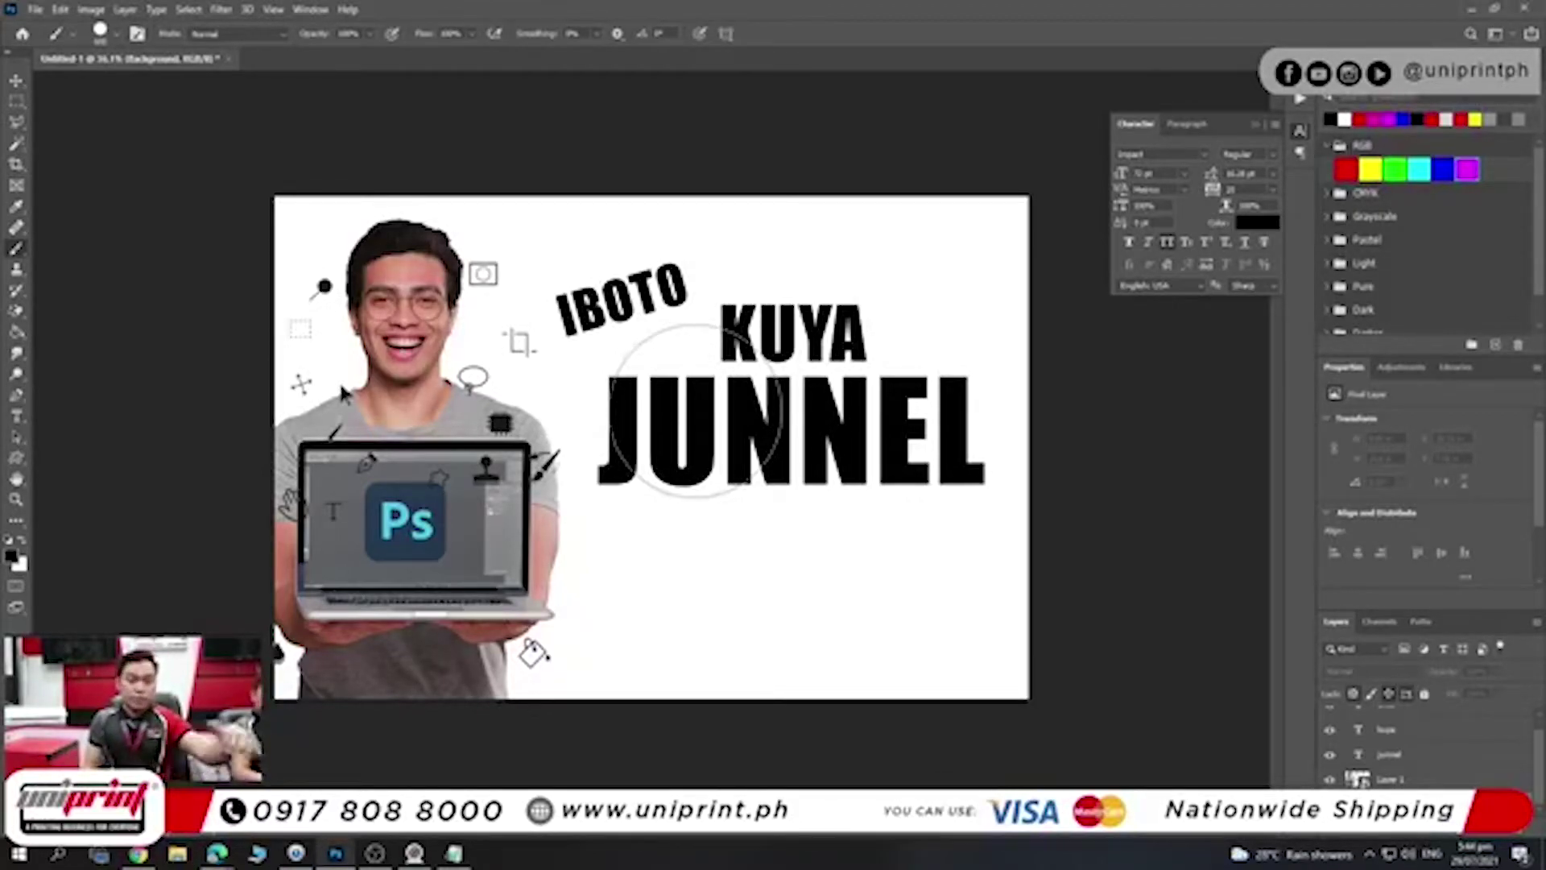
{"action": "key", "text": "Caps_Lock"}
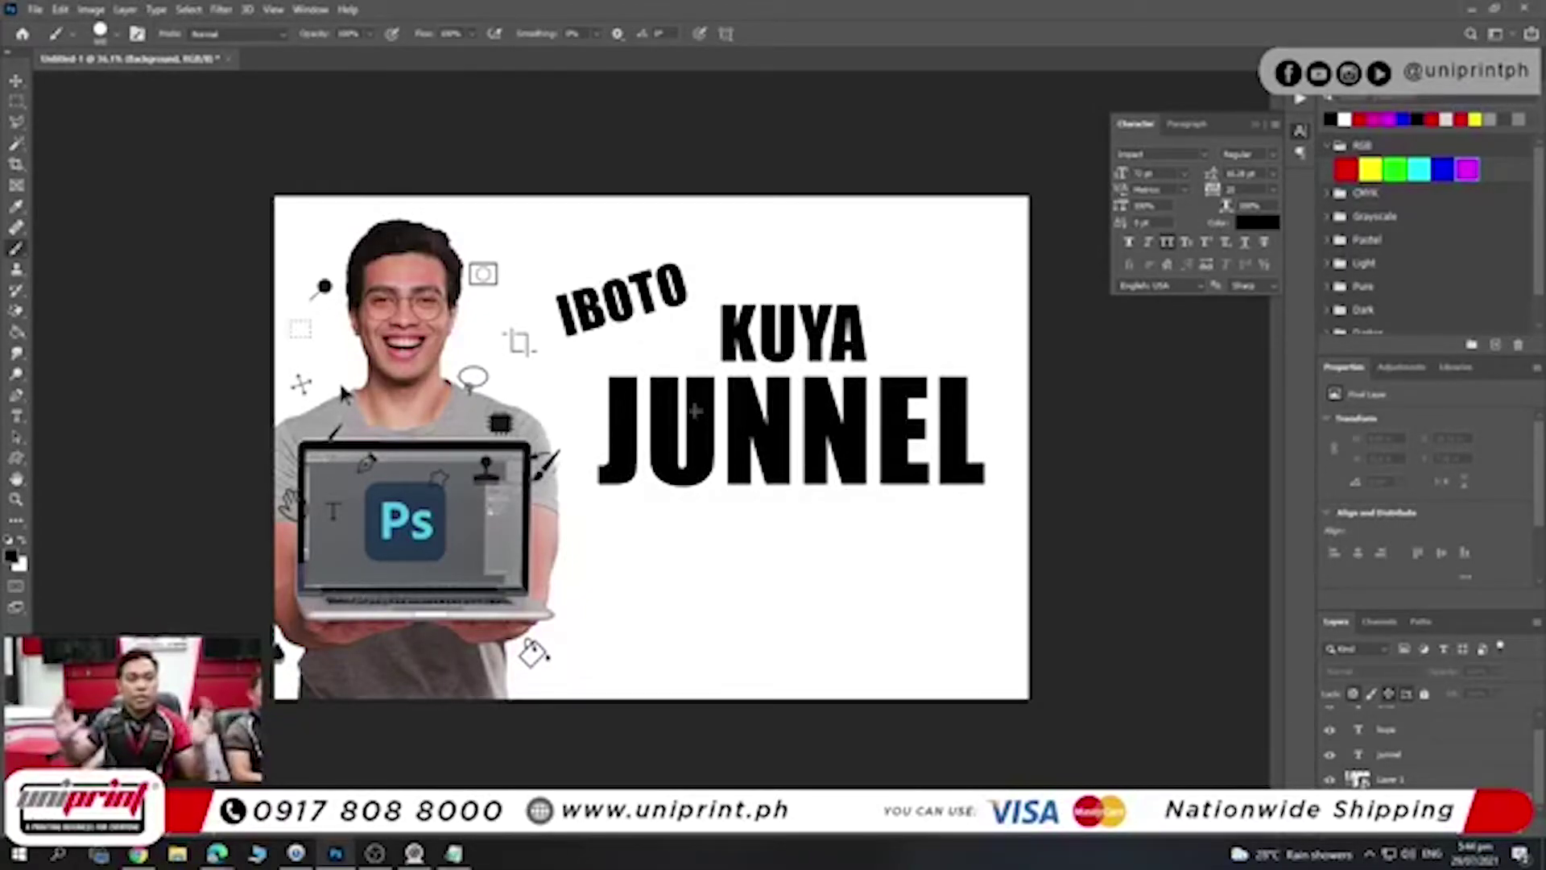
{"action": "key", "text": "Caps_Lock"}
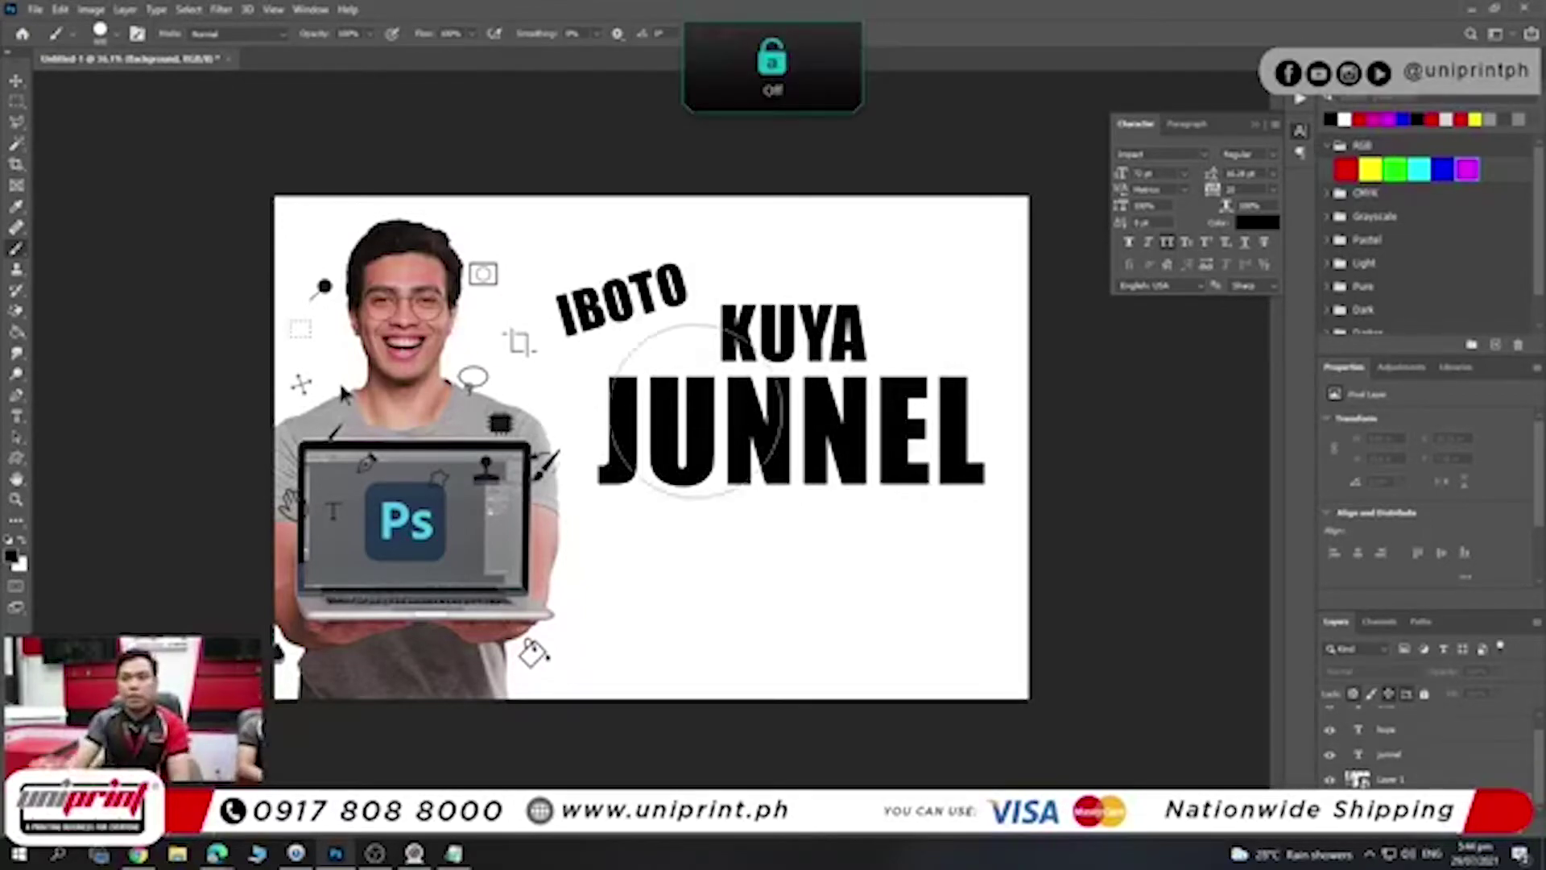
{"action": "left_click", "coordinate": [16, 81]}
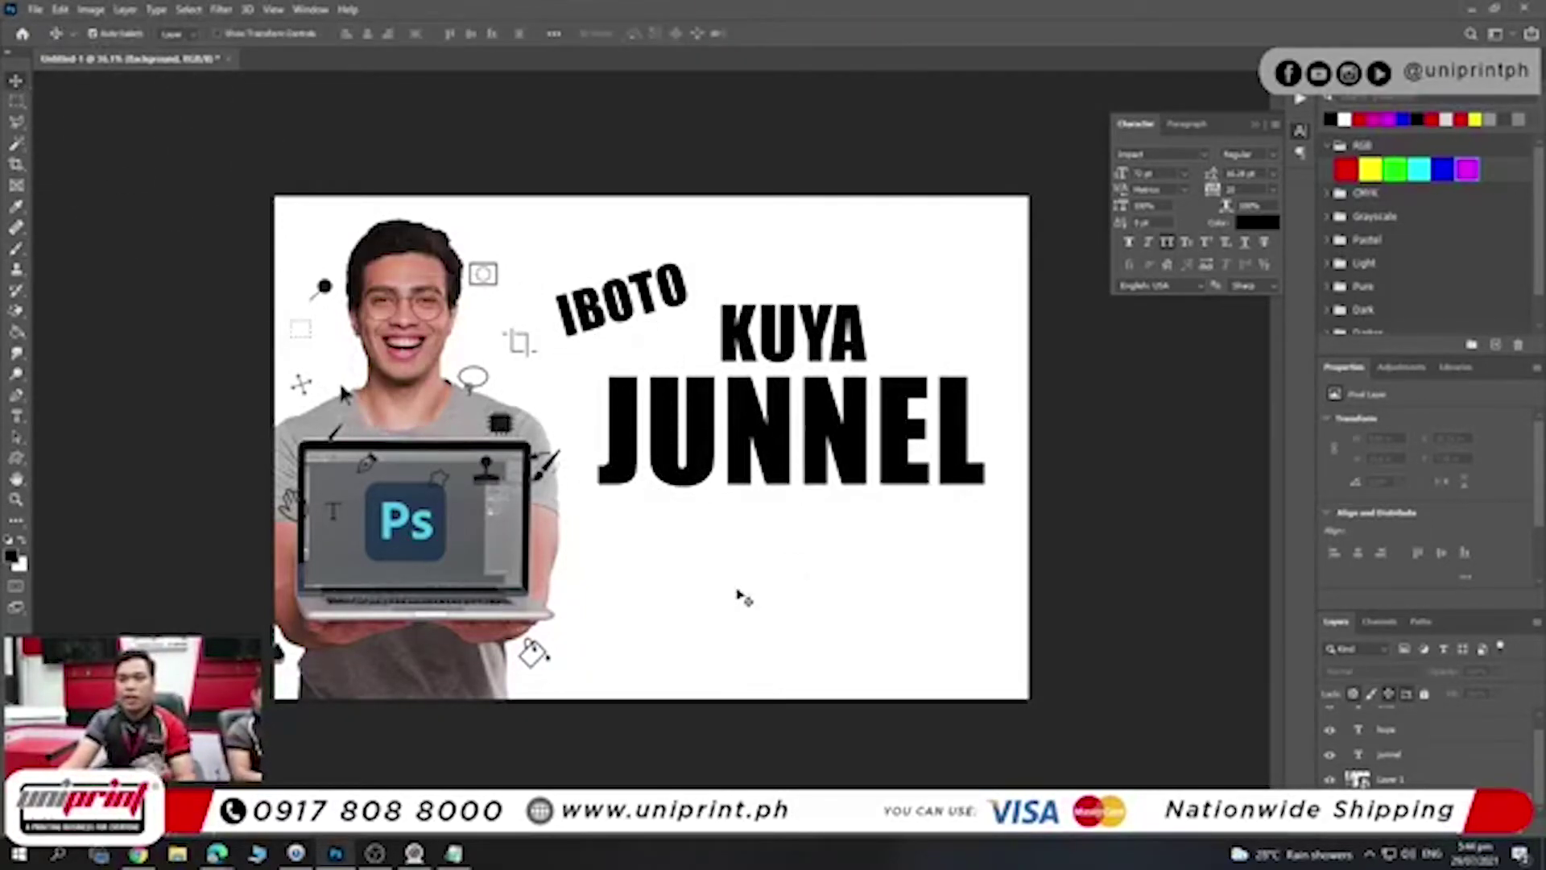
{"action": "scroll", "coordinate": [674, 555], "scroll_direction": "down", "scroll_amount": 1}
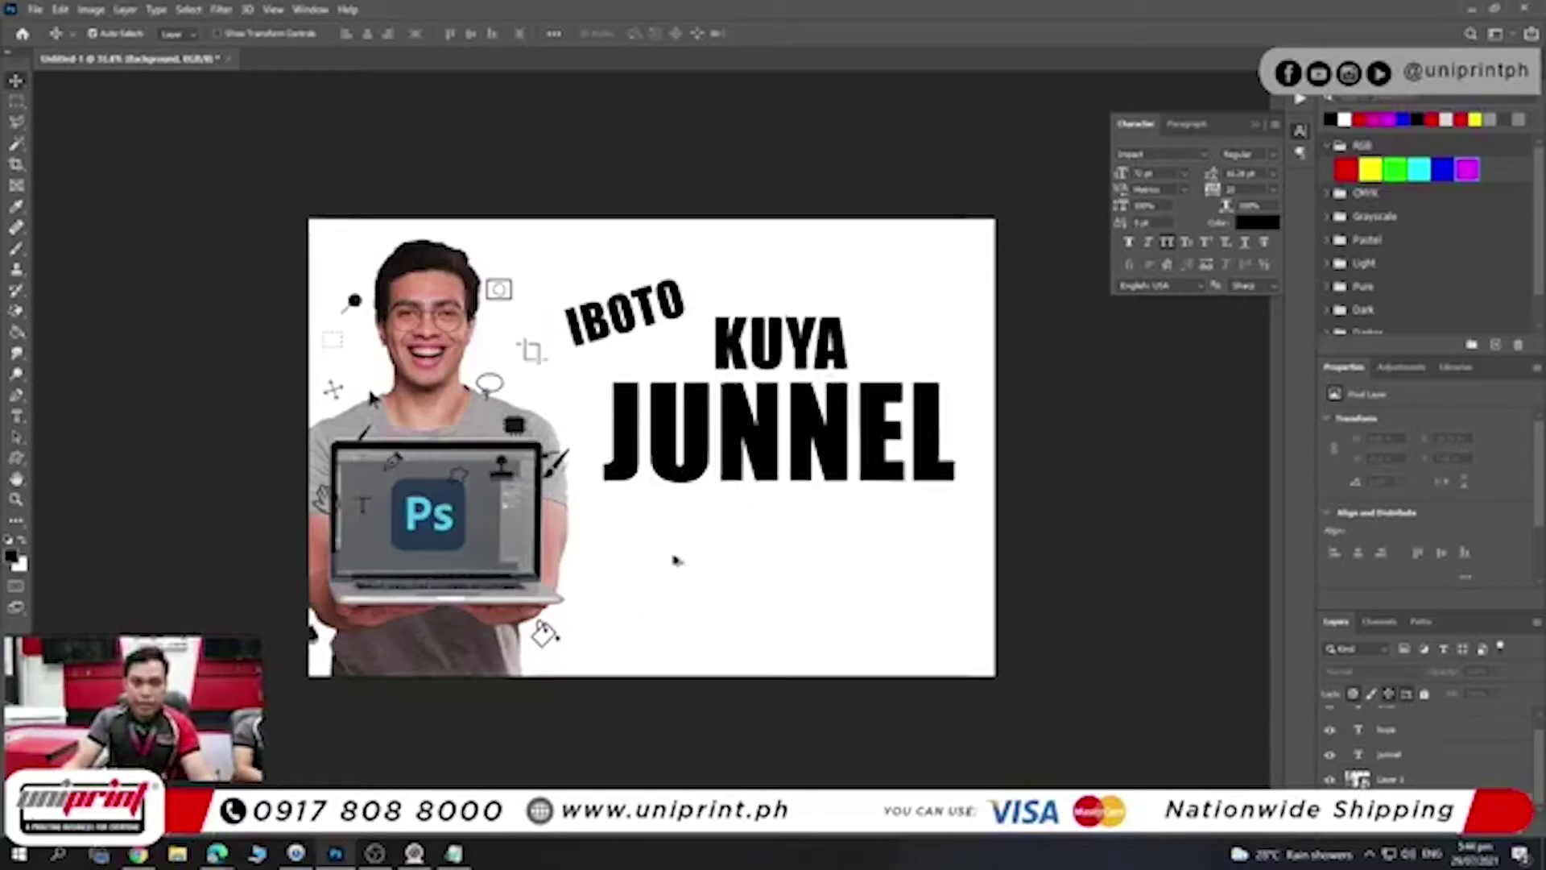
{"action": "scroll", "coordinate": [676, 564], "scroll_direction": "down", "scroll_amount": 1}
{"action": "scroll", "coordinate": [685, 580], "scroll_direction": "up", "scroll_amount": 3}
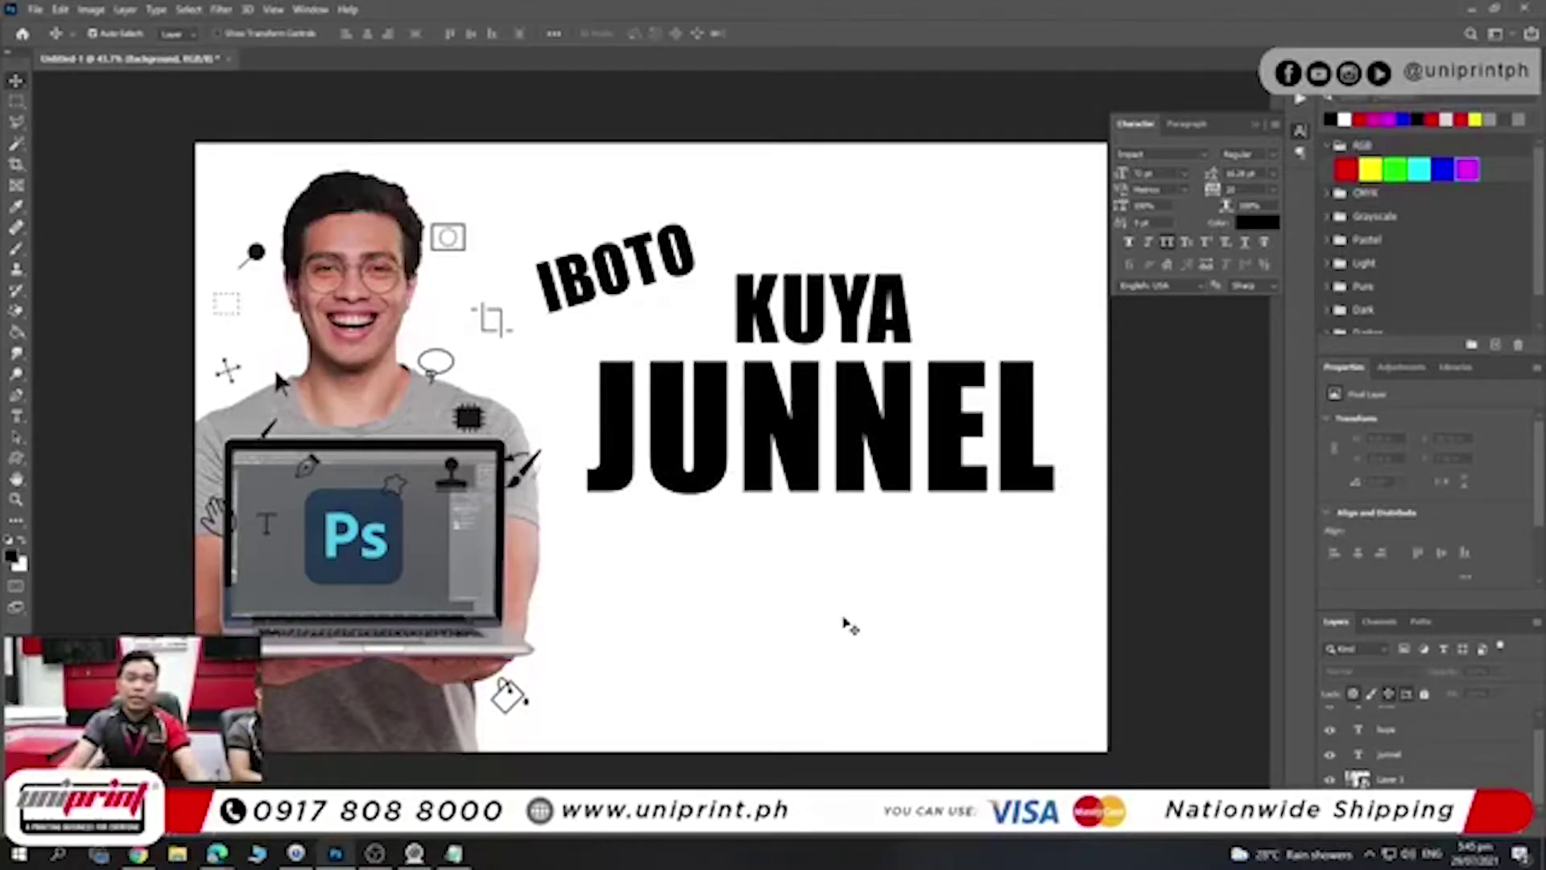
- Bring up Chrome's visual hierarchy image tab and select the address bar
{"action": "left_click", "coordinate": [138, 853]}
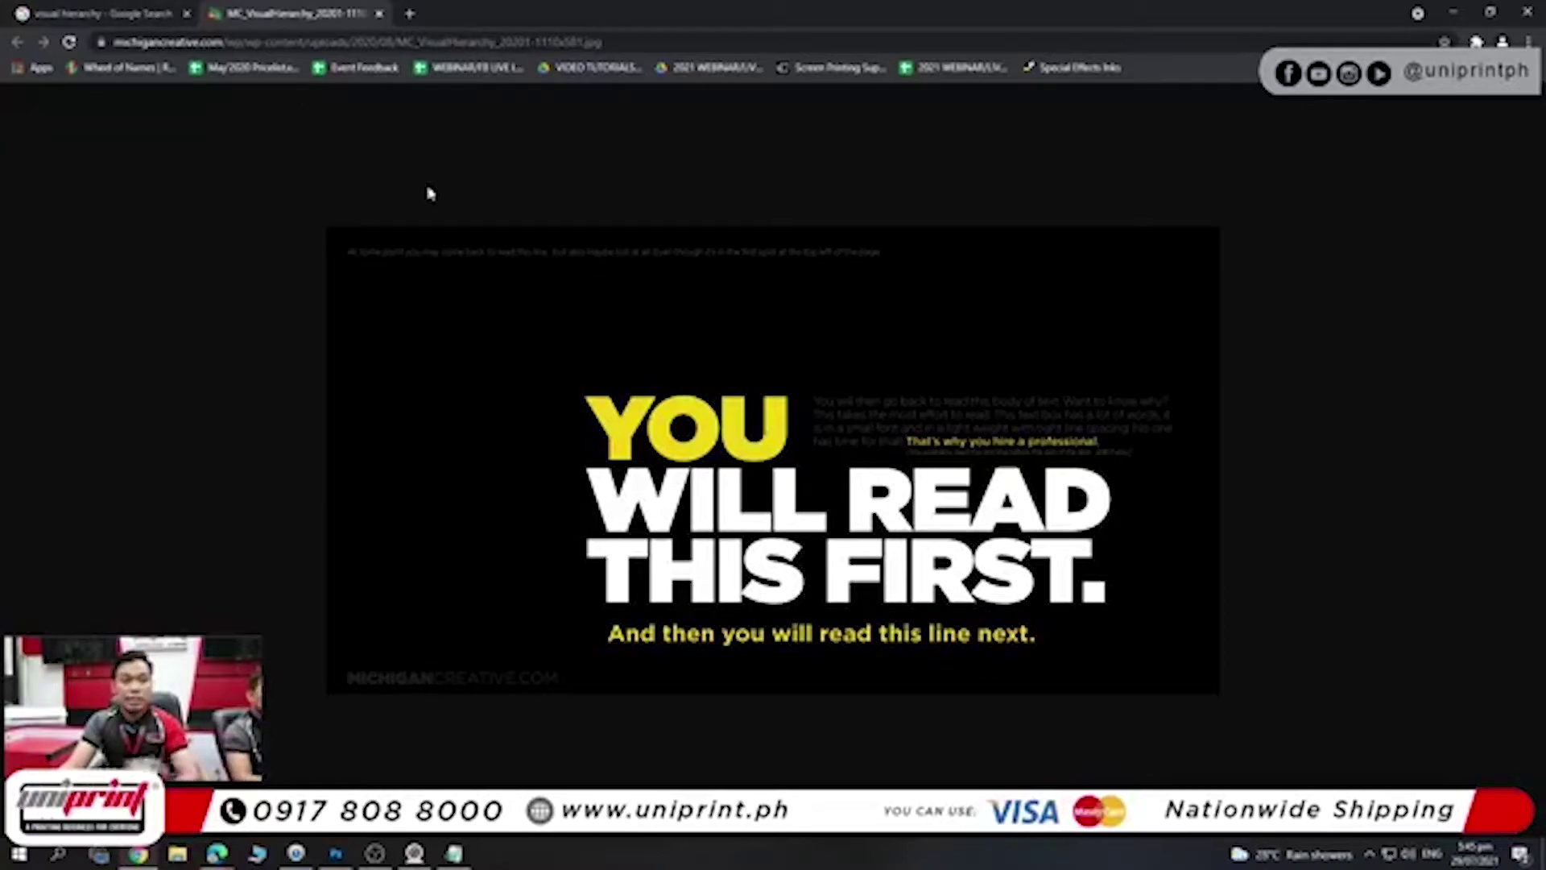
{"action": "left_click", "coordinate": [173, 14]}
{"action": "left_click", "coordinate": [270, 12]}
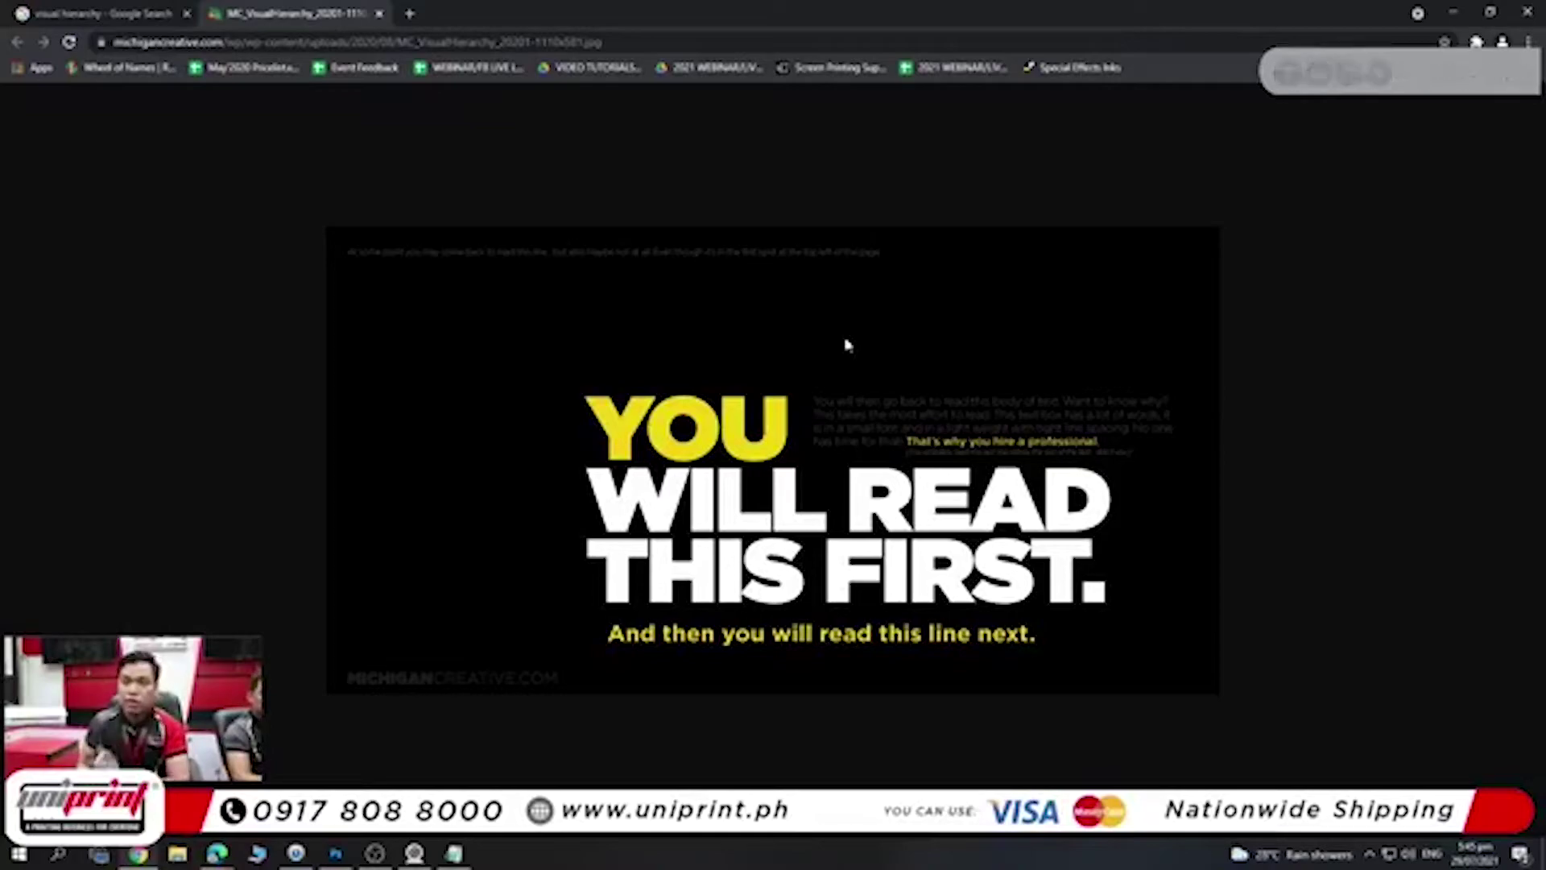
{"action": "left_click", "coordinate": [193, 44]}
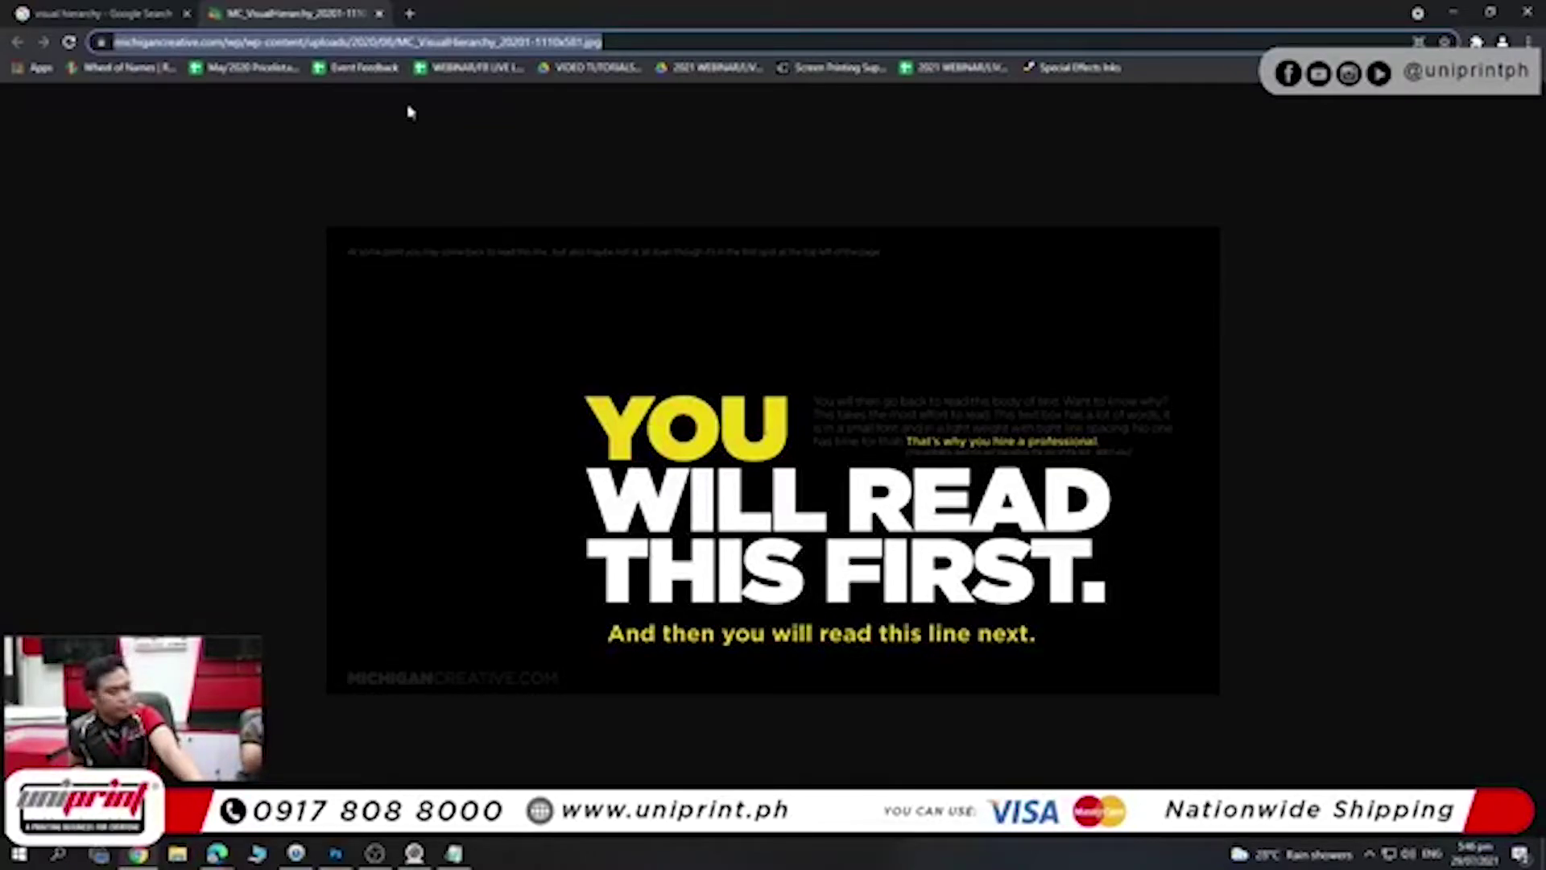
- Search Google Images for 'spiderman' and check the Size filter under Tools
{"action": "type", "text": "spiderman"}
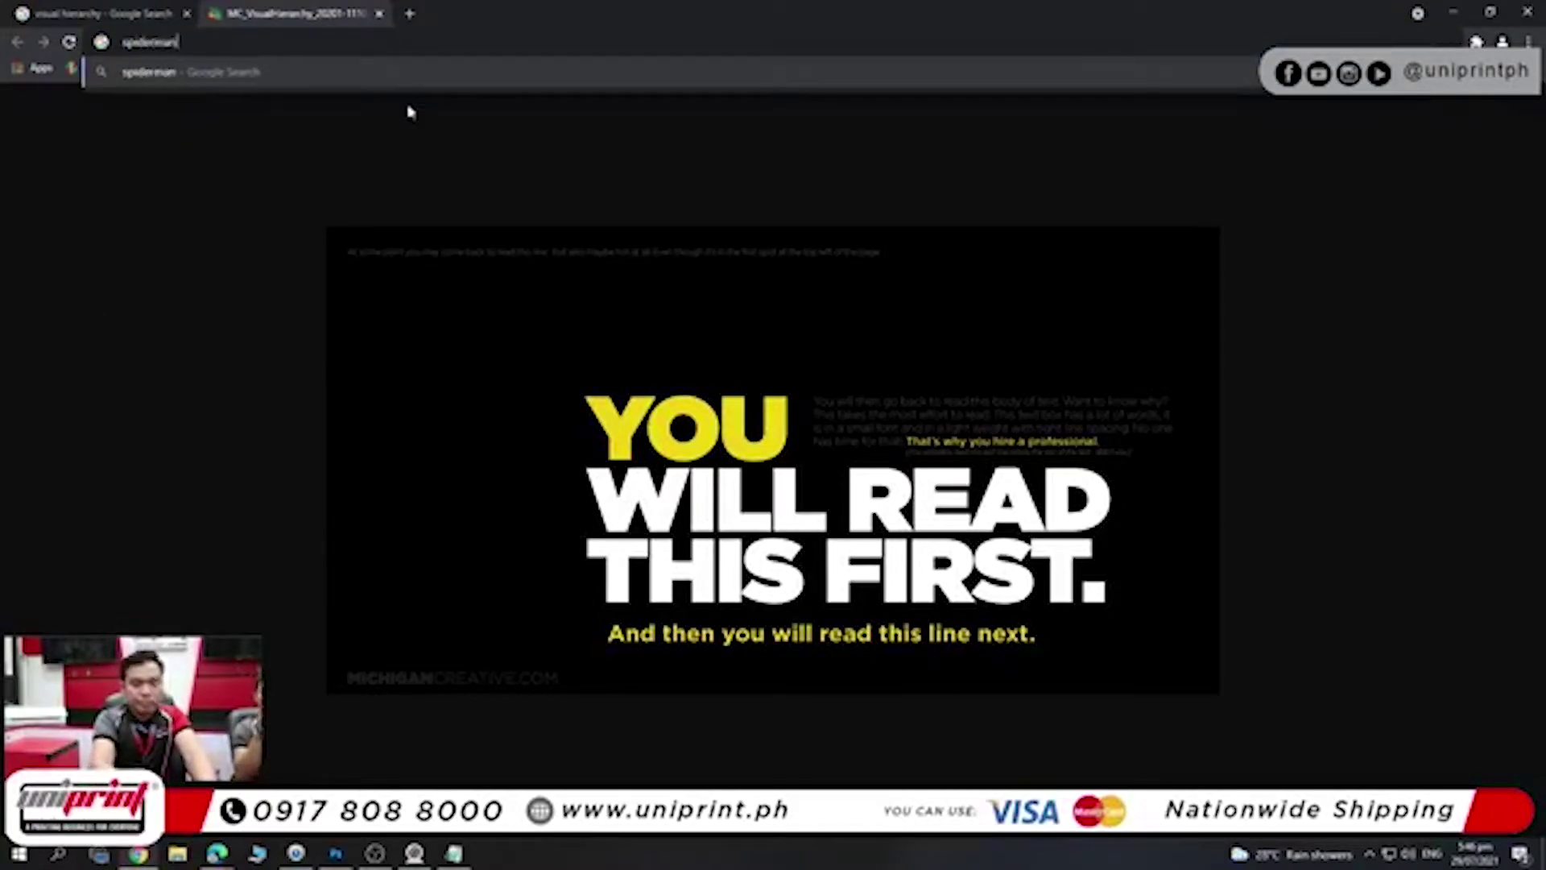
{"action": "key", "text": "Return"}
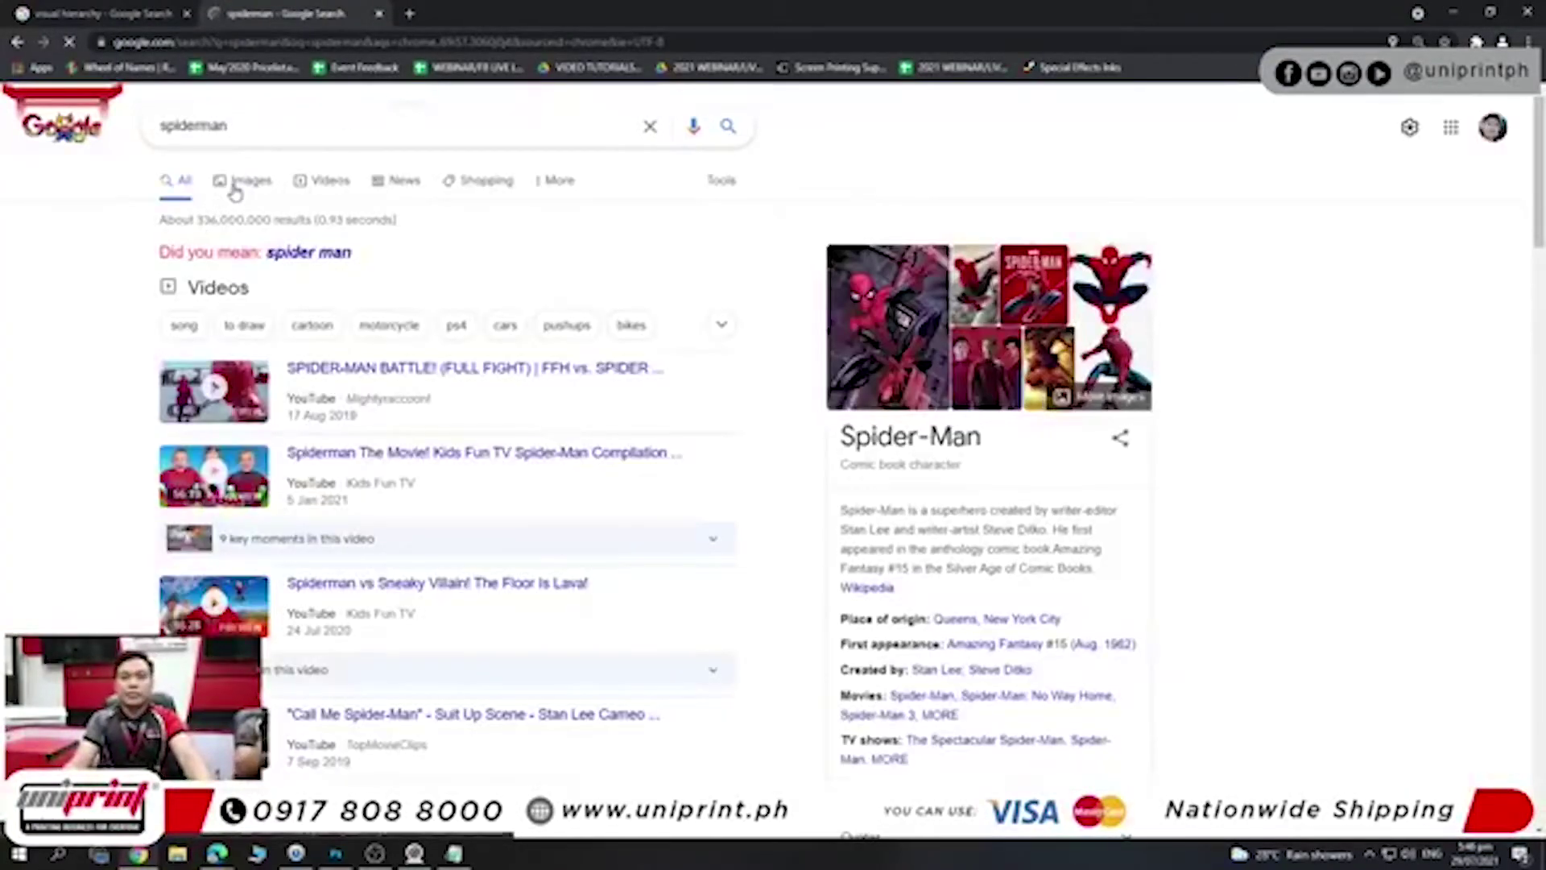
{"action": "left_click", "coordinate": [234, 184]}
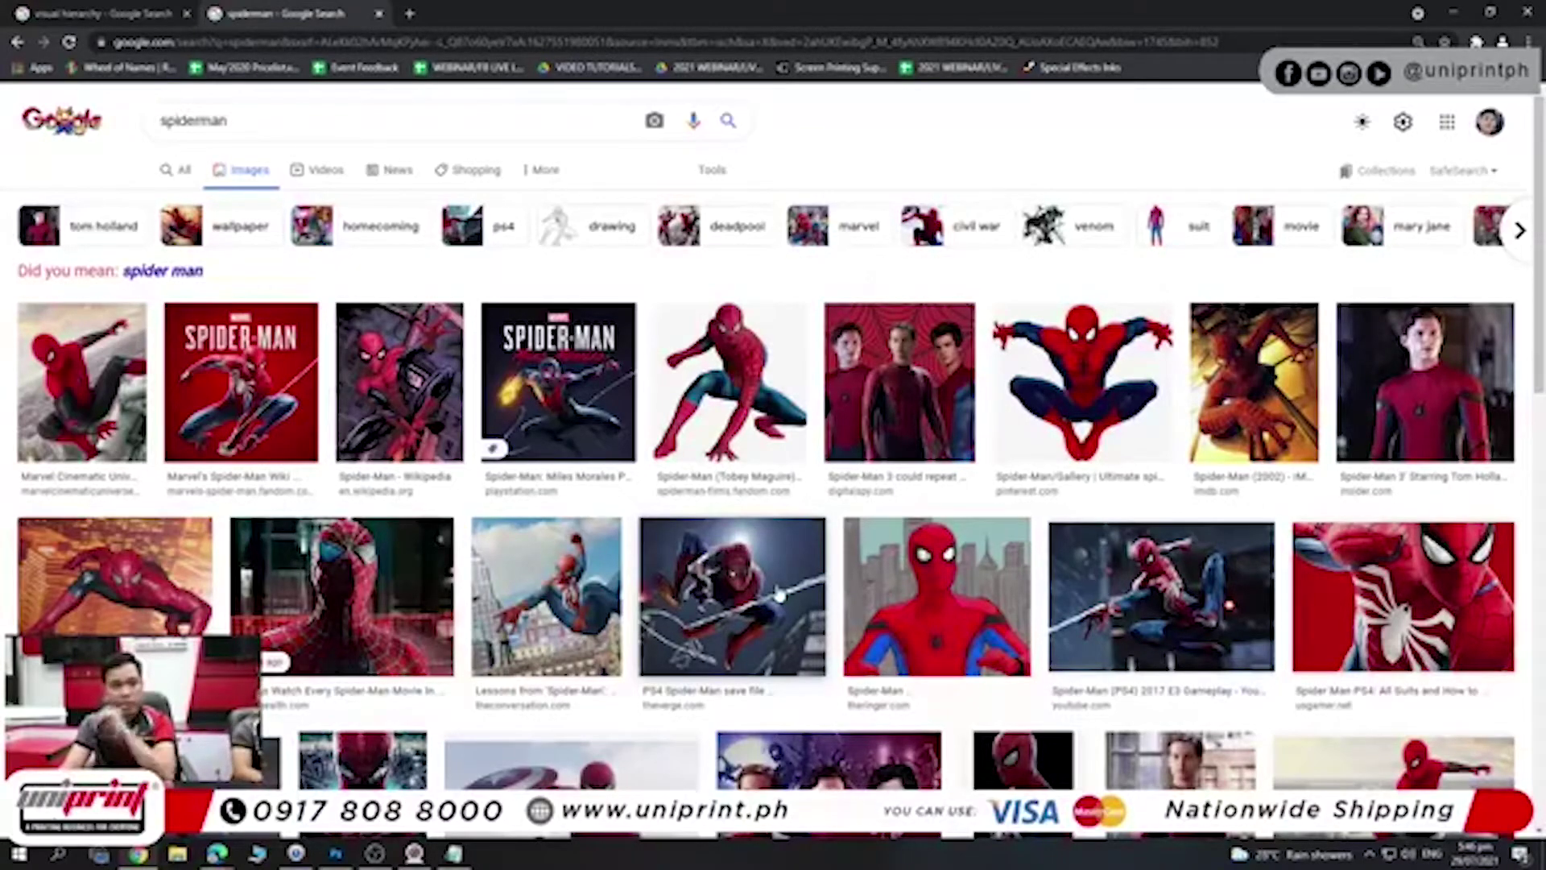
{"action": "left_click", "coordinate": [708, 171]}
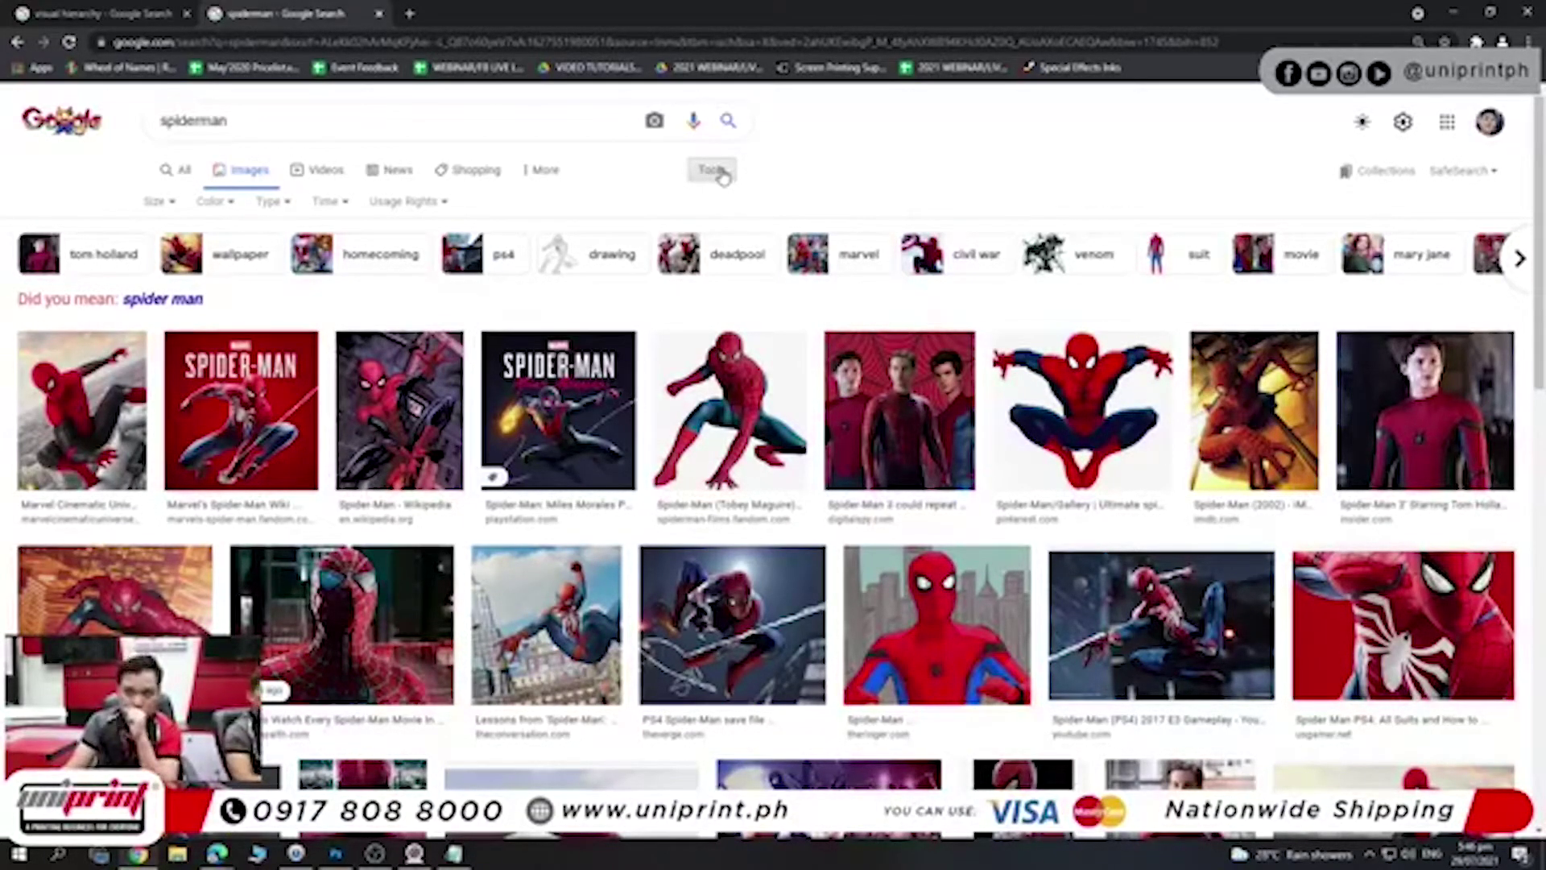
{"action": "left_click", "coordinate": [165, 201]}
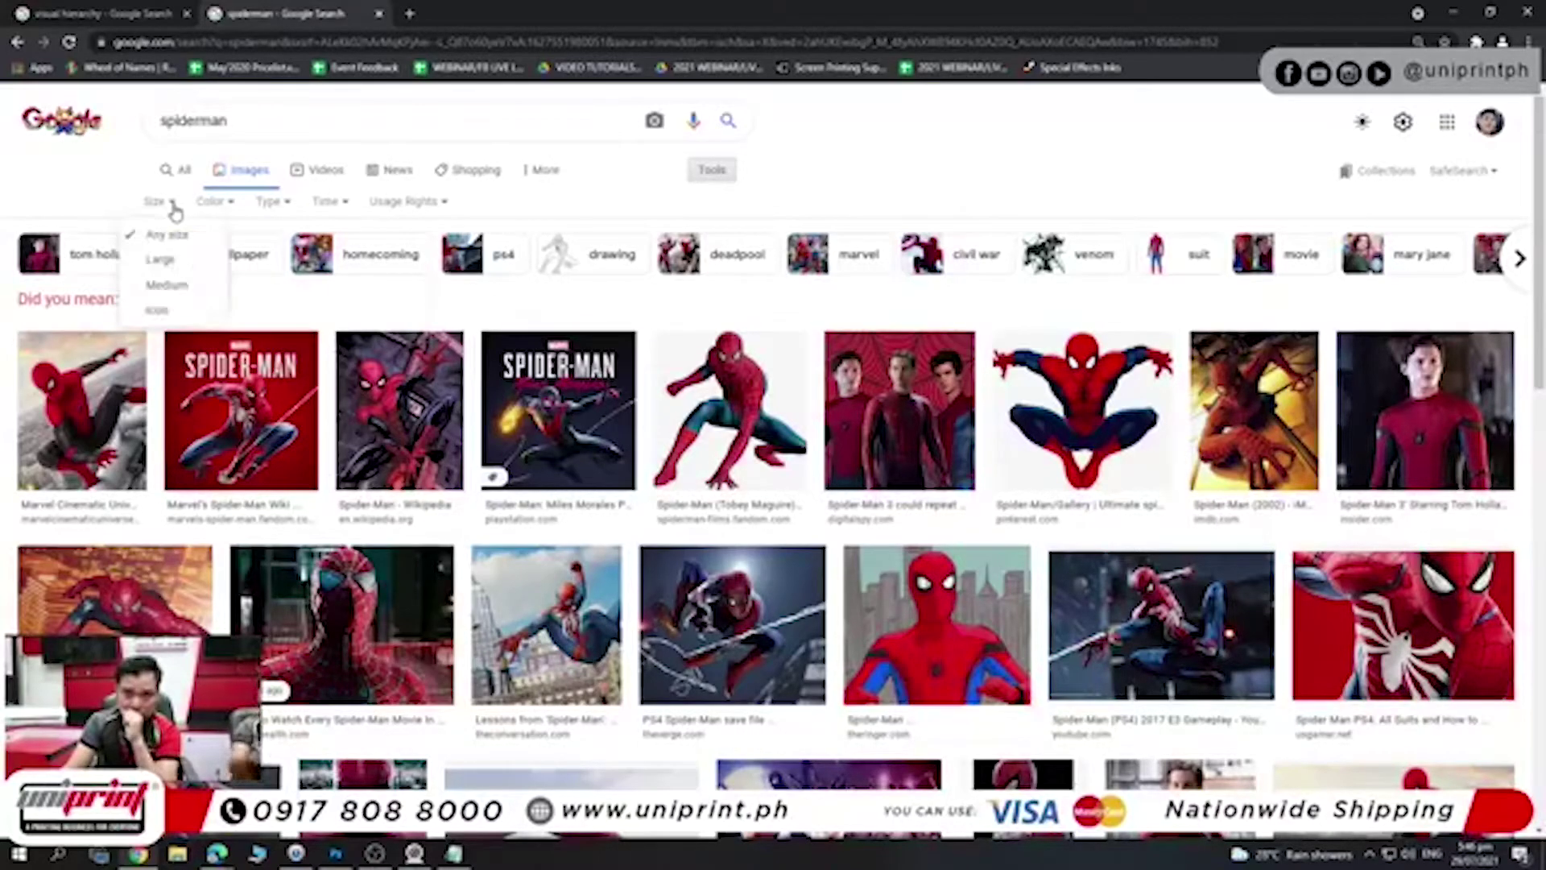
{"action": "left_click", "coordinate": [175, 211]}
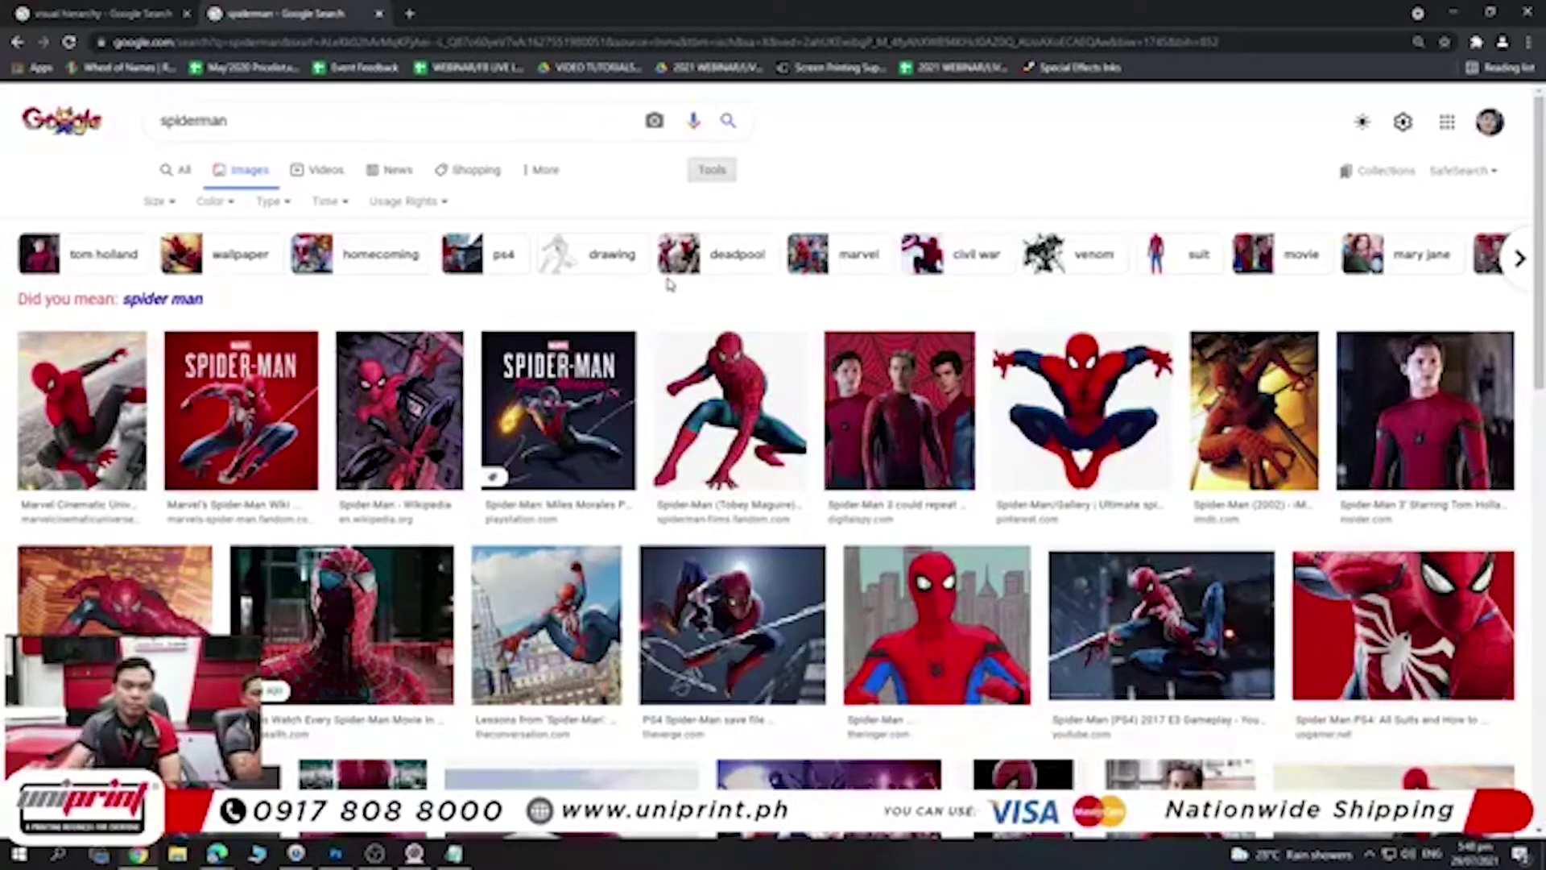
- Open a new tab and flip between the spiderman and visual hierarchy result tabs
{"action": "left_click", "coordinate": [409, 14]}
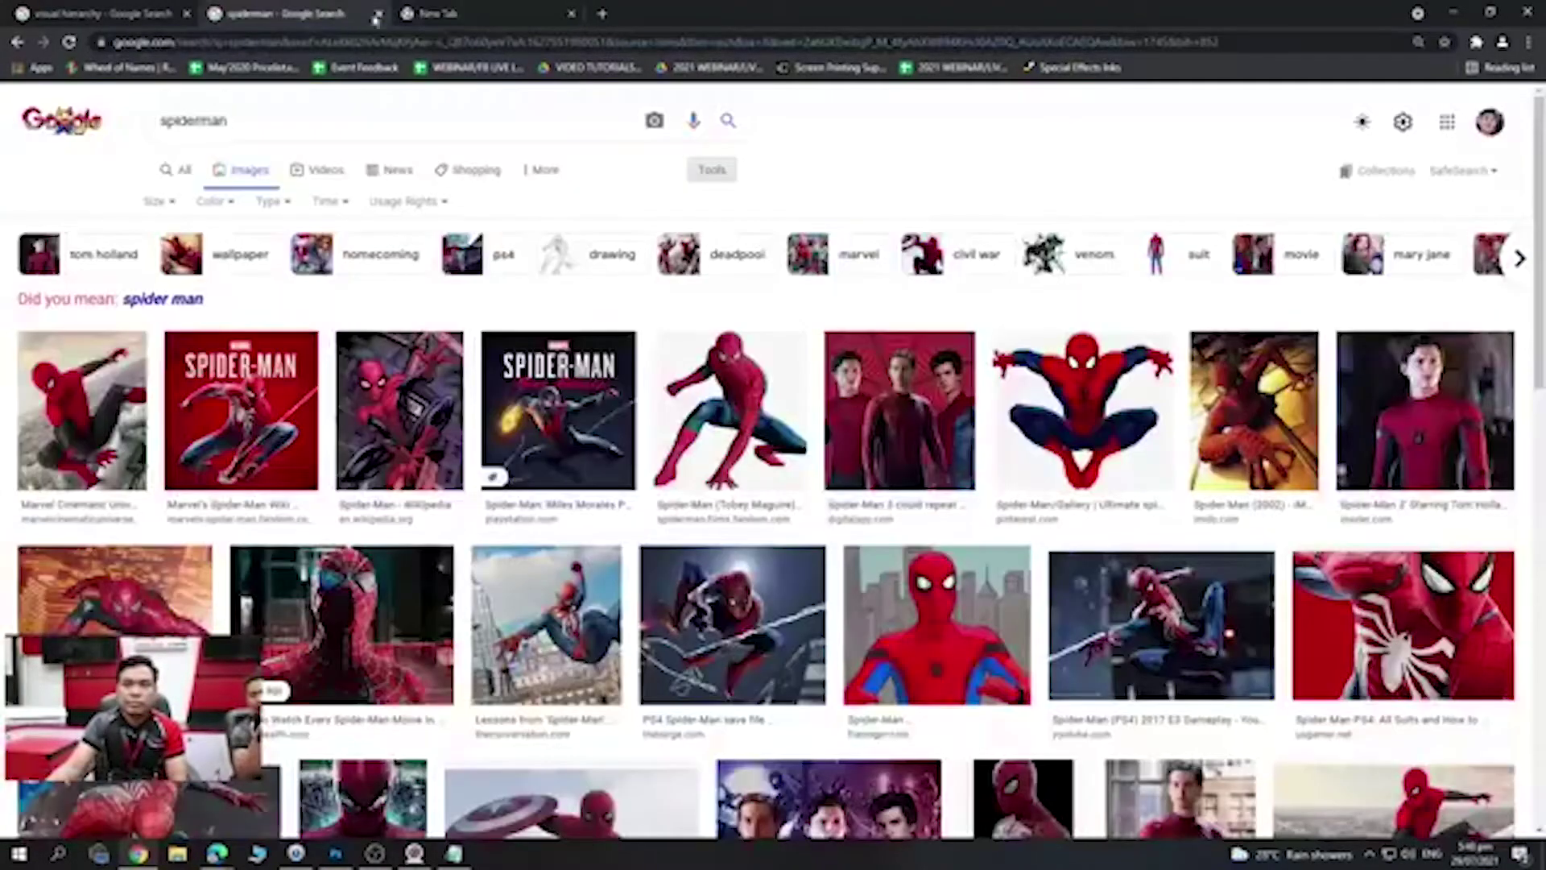
{"action": "left_click", "coordinate": [451, 14]}
{"action": "left_click", "coordinate": [355, 14]}
{"action": "left_click", "coordinate": [479, 9]}
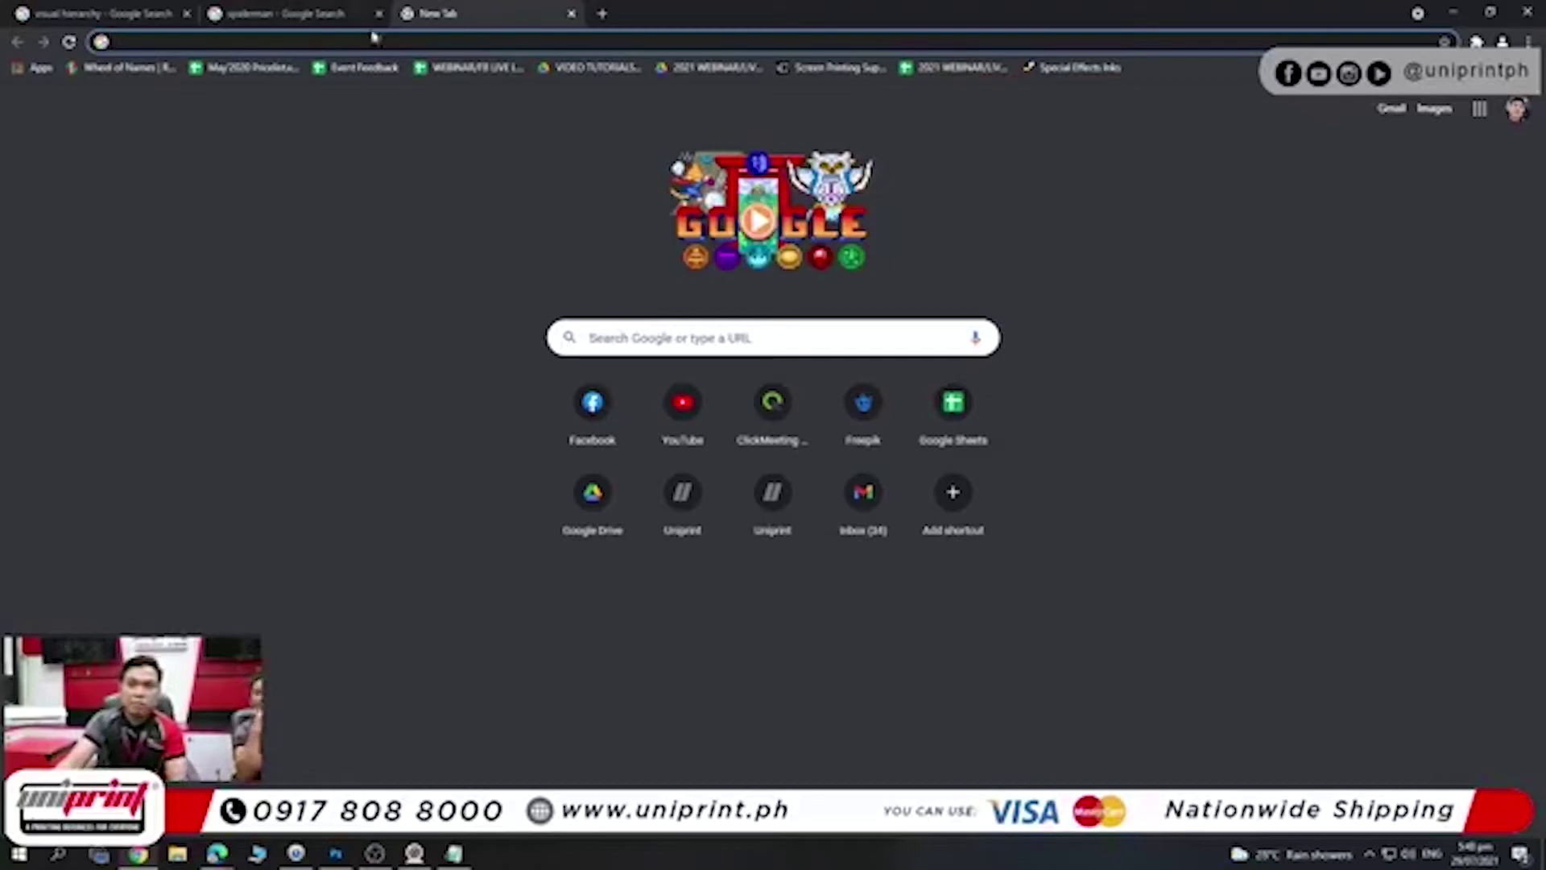
{"action": "left_click", "coordinate": [274, 13]}
{"action": "left_click", "coordinate": [129, 9]}
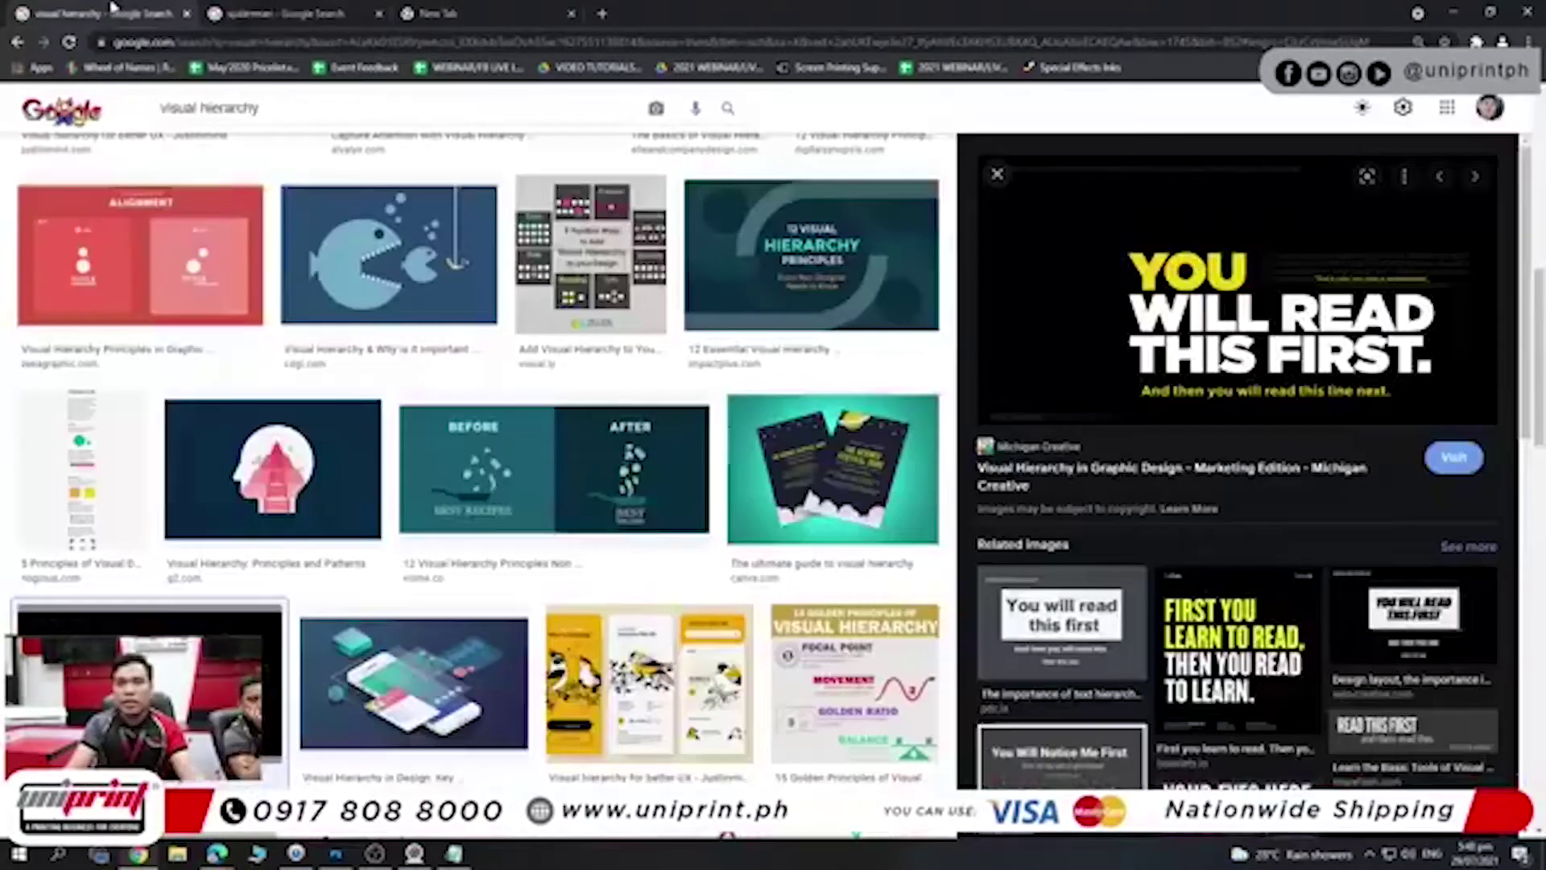
{"action": "left_click", "coordinate": [274, 13]}
{"action": "left_click", "coordinate": [117, 13]}
{"action": "left_click", "coordinate": [274, 13]}
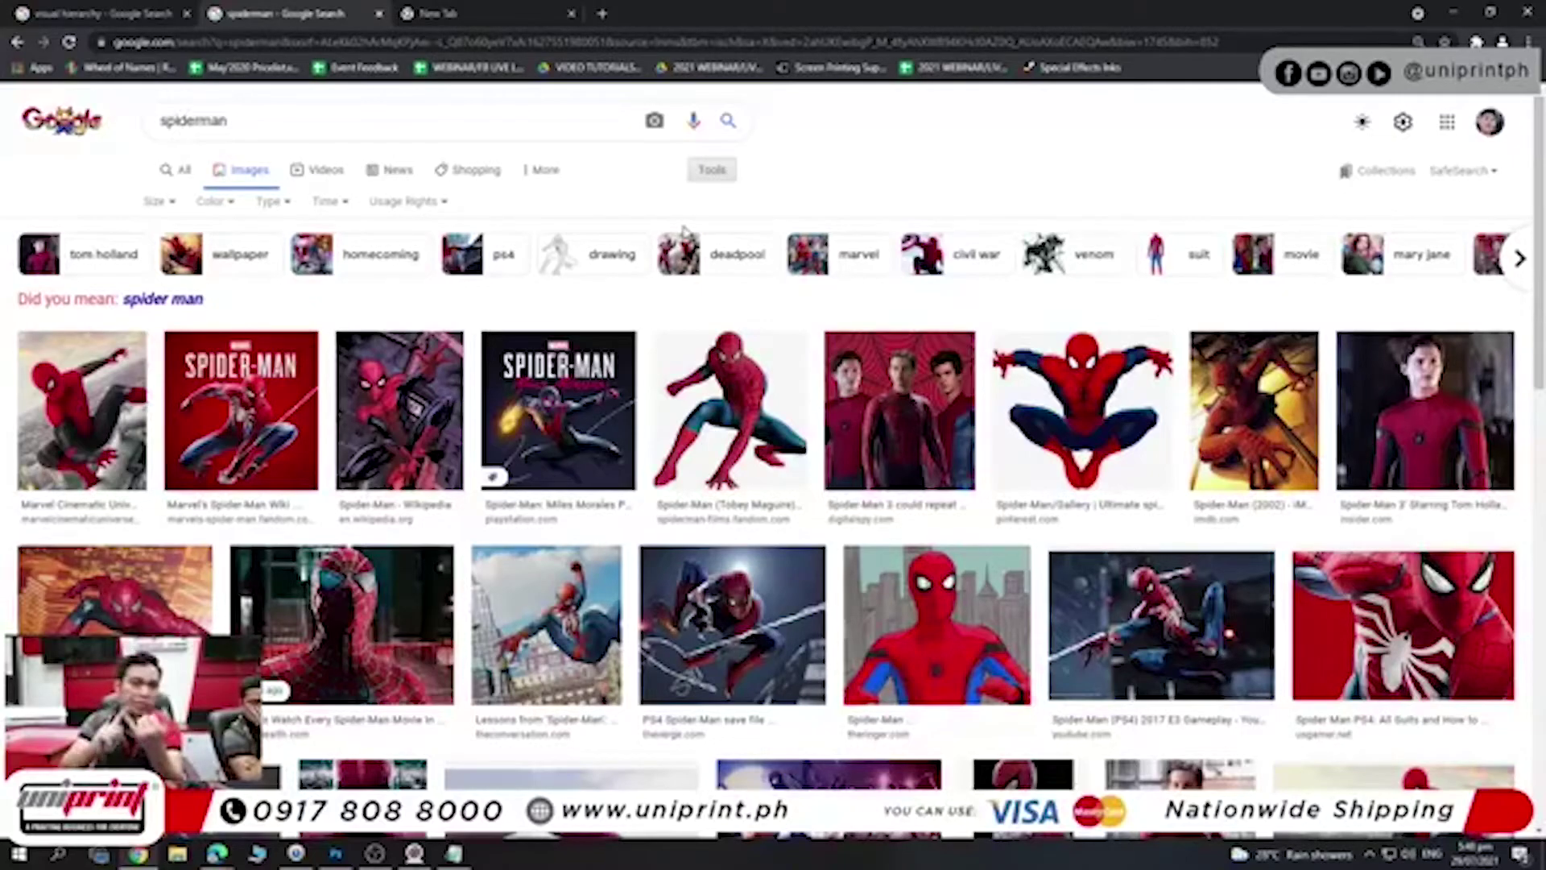
- Load the Pixabay site in the new tab and open another blank tab
{"action": "left_click", "coordinate": [490, 12]}
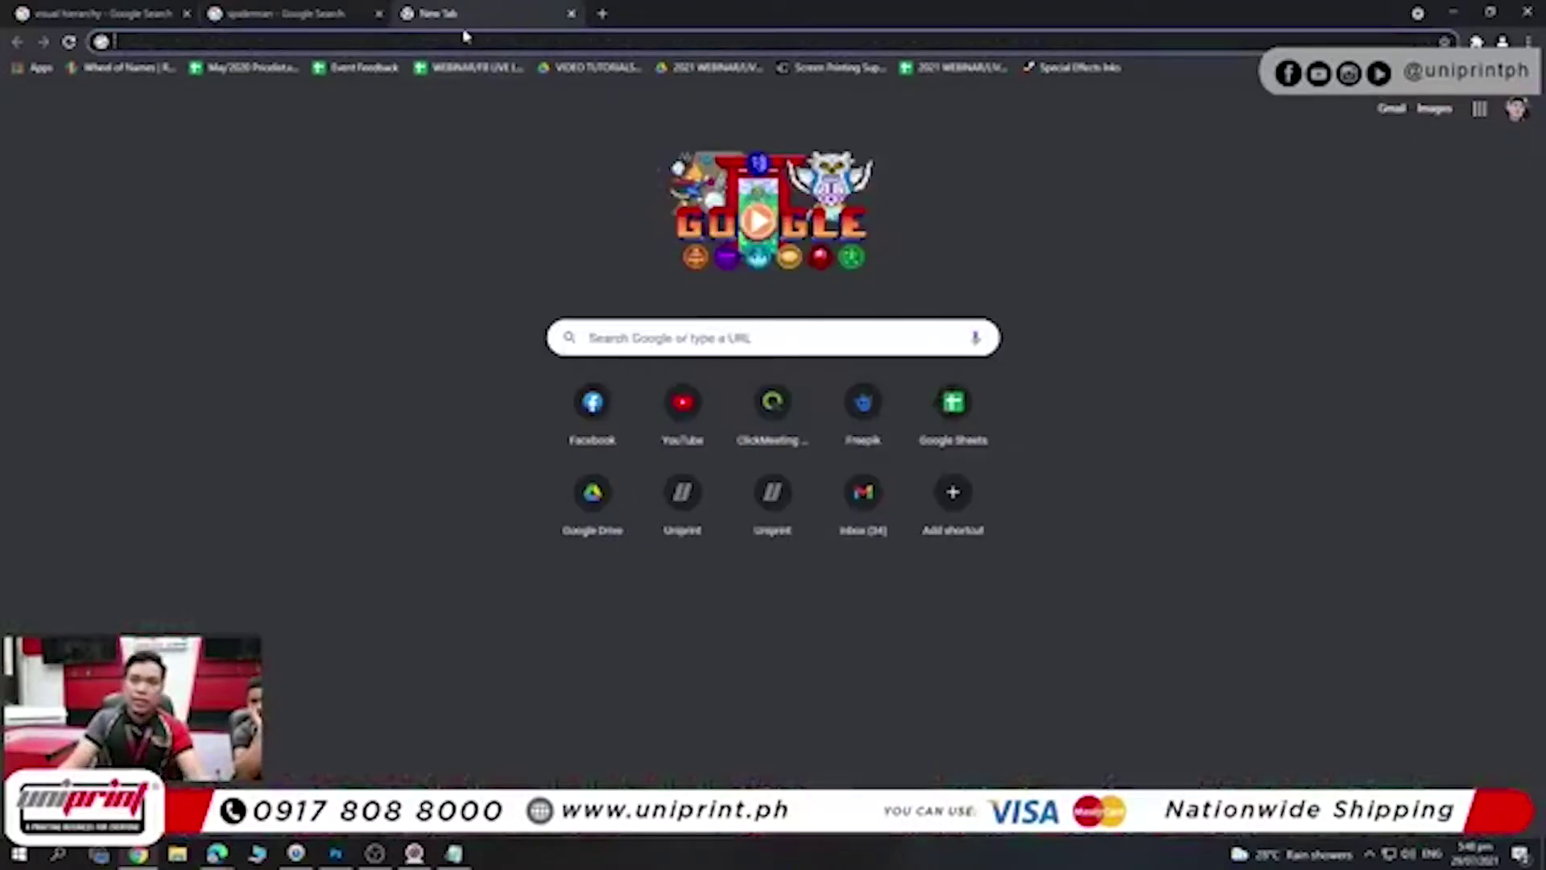
{"action": "type", "text": "pixabay"}
{"action": "key", "text": "Return"}
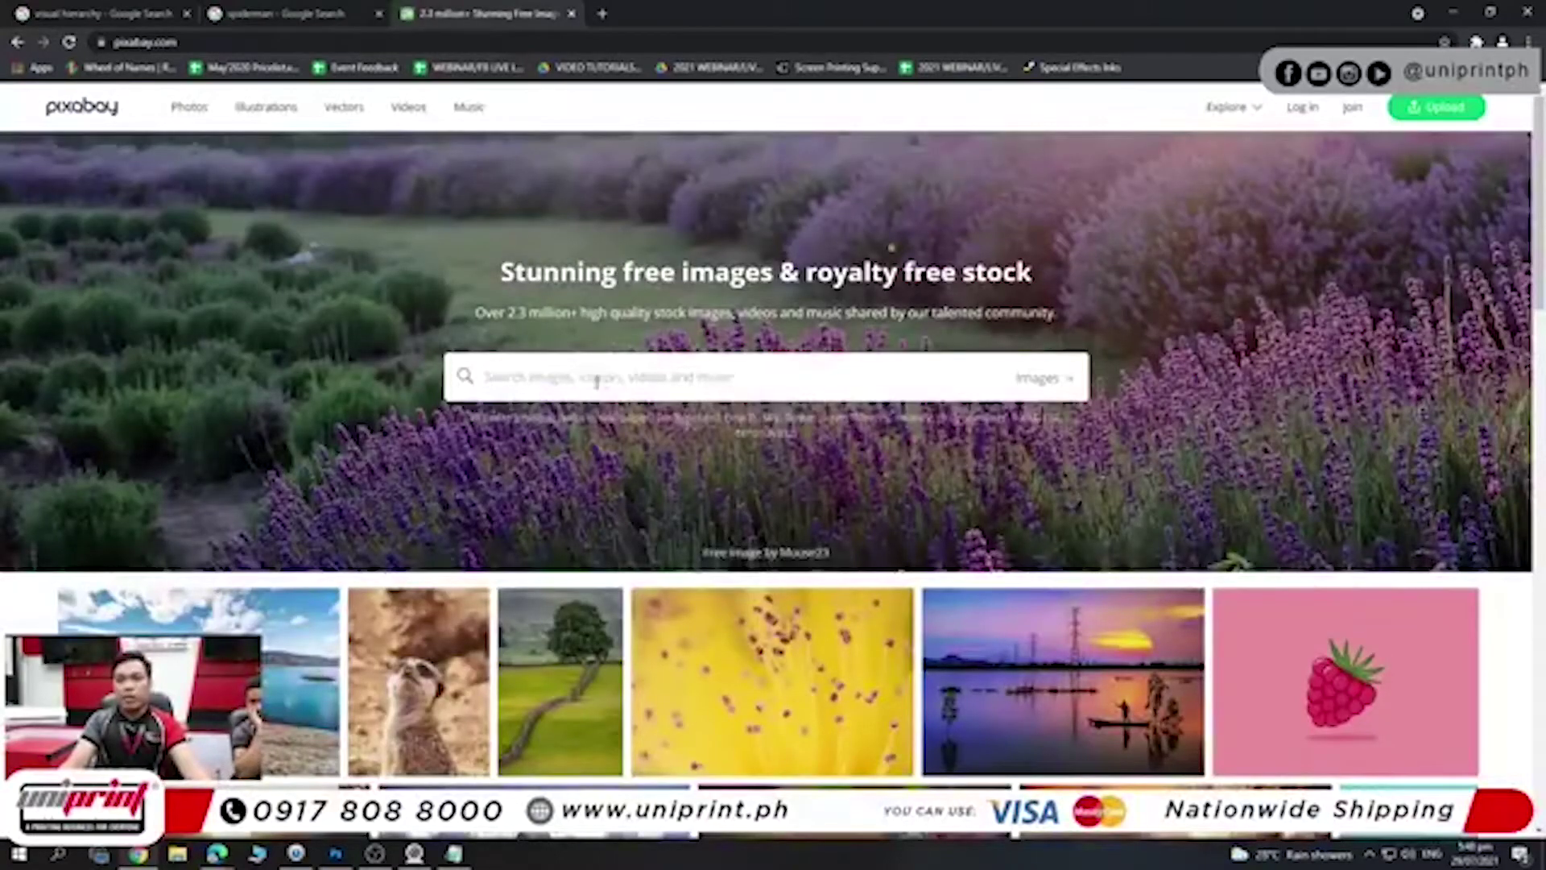
{"action": "left_click", "coordinate": [602, 14]}
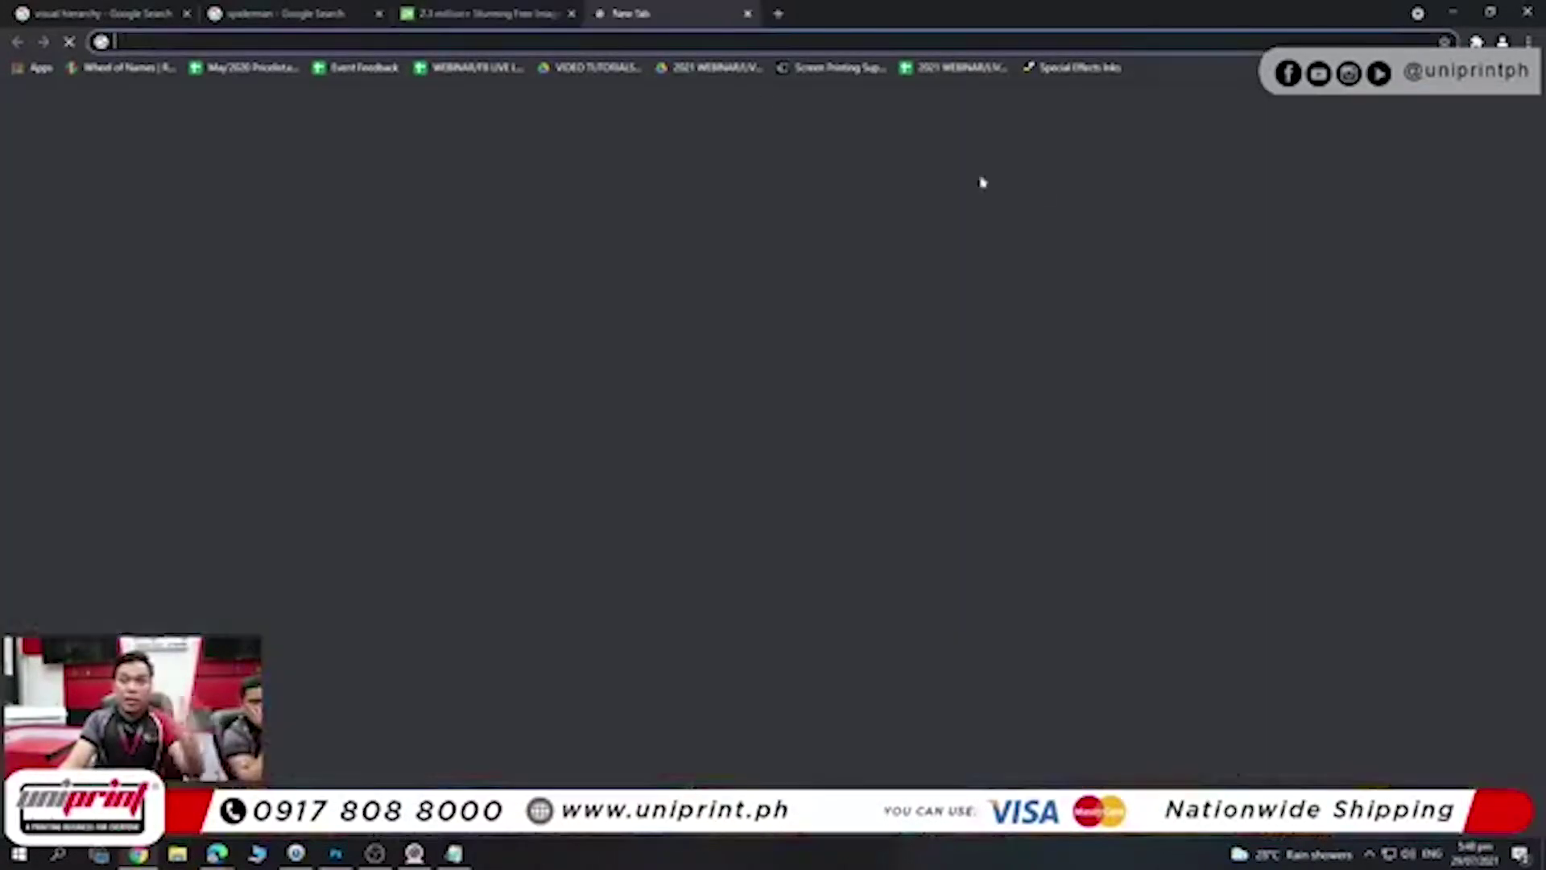
- Load Freepik and preview, then close, the Islamic arch greeting card
{"action": "type", "text": "freepik"}
{"action": "key", "text": "Return"}
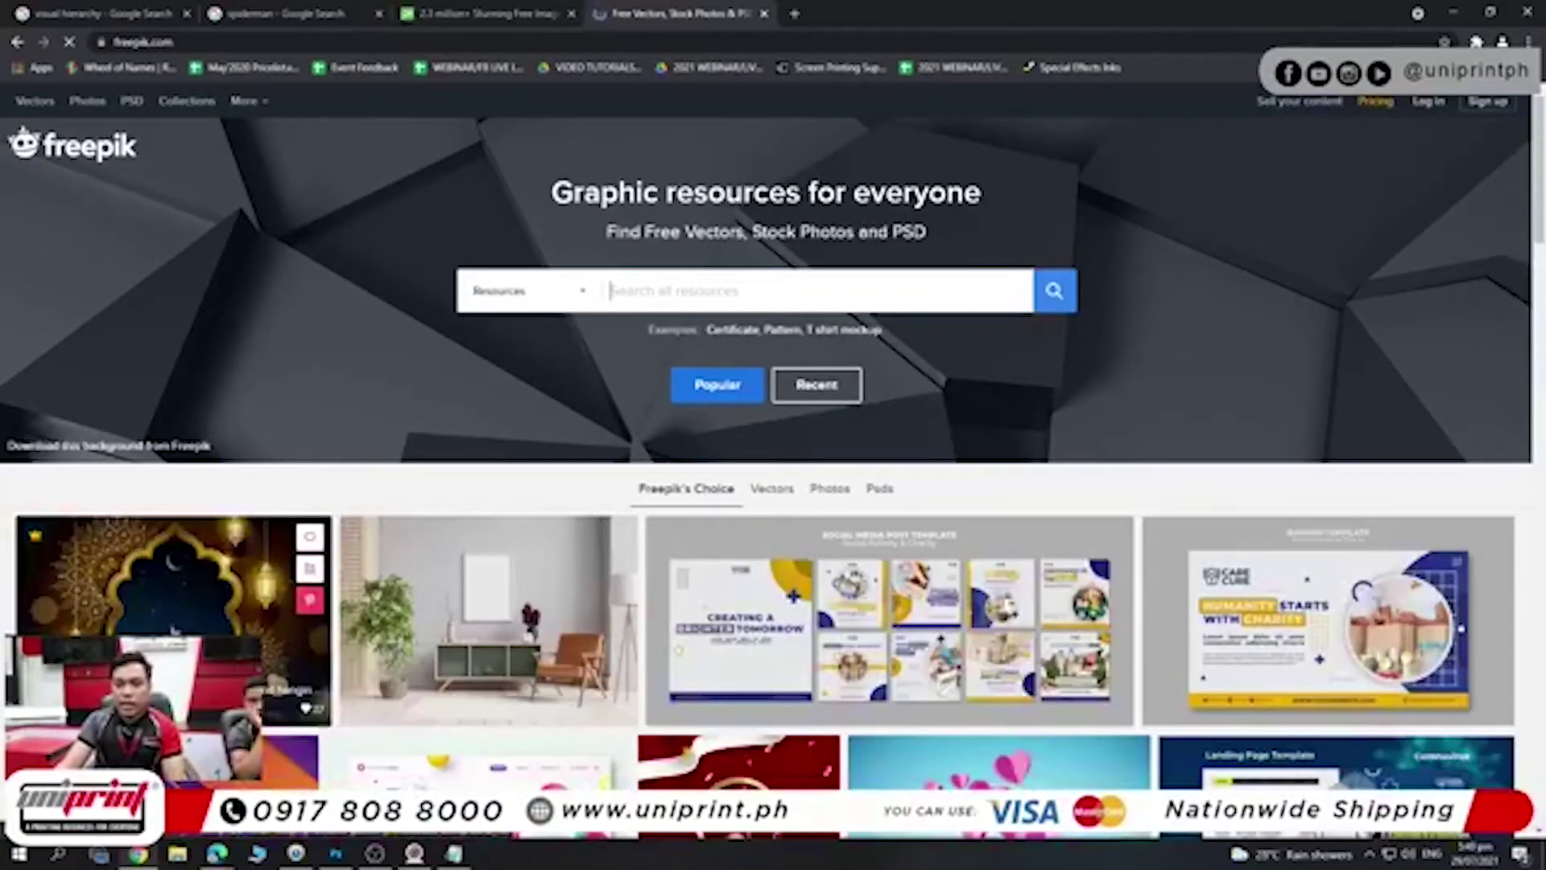
{"action": "left_click", "coordinate": [171, 624]}
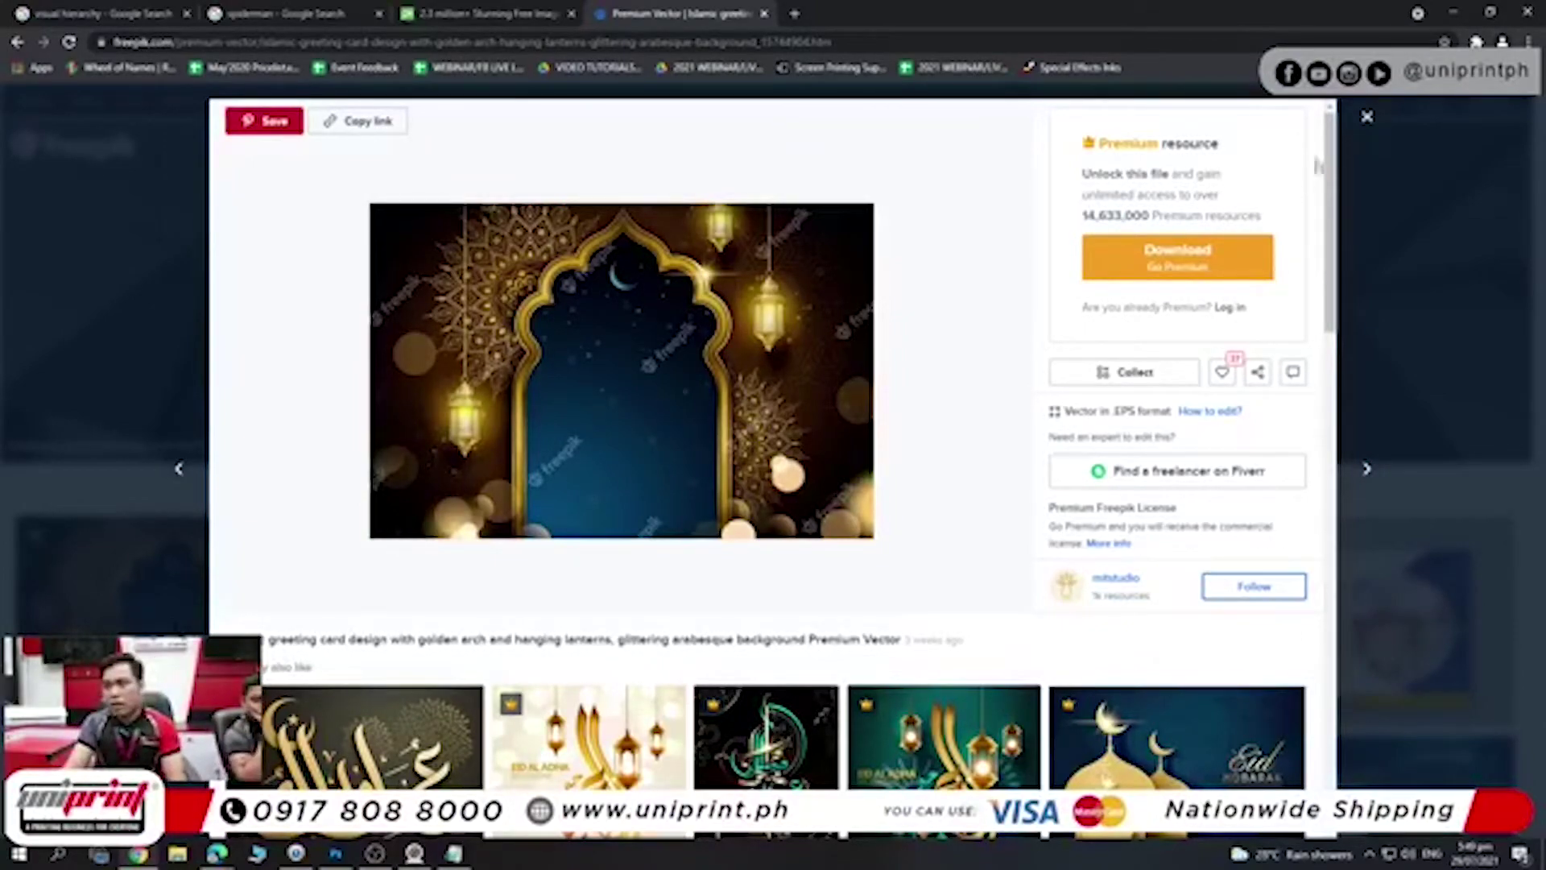
{"action": "left_click", "coordinate": [1366, 117]}
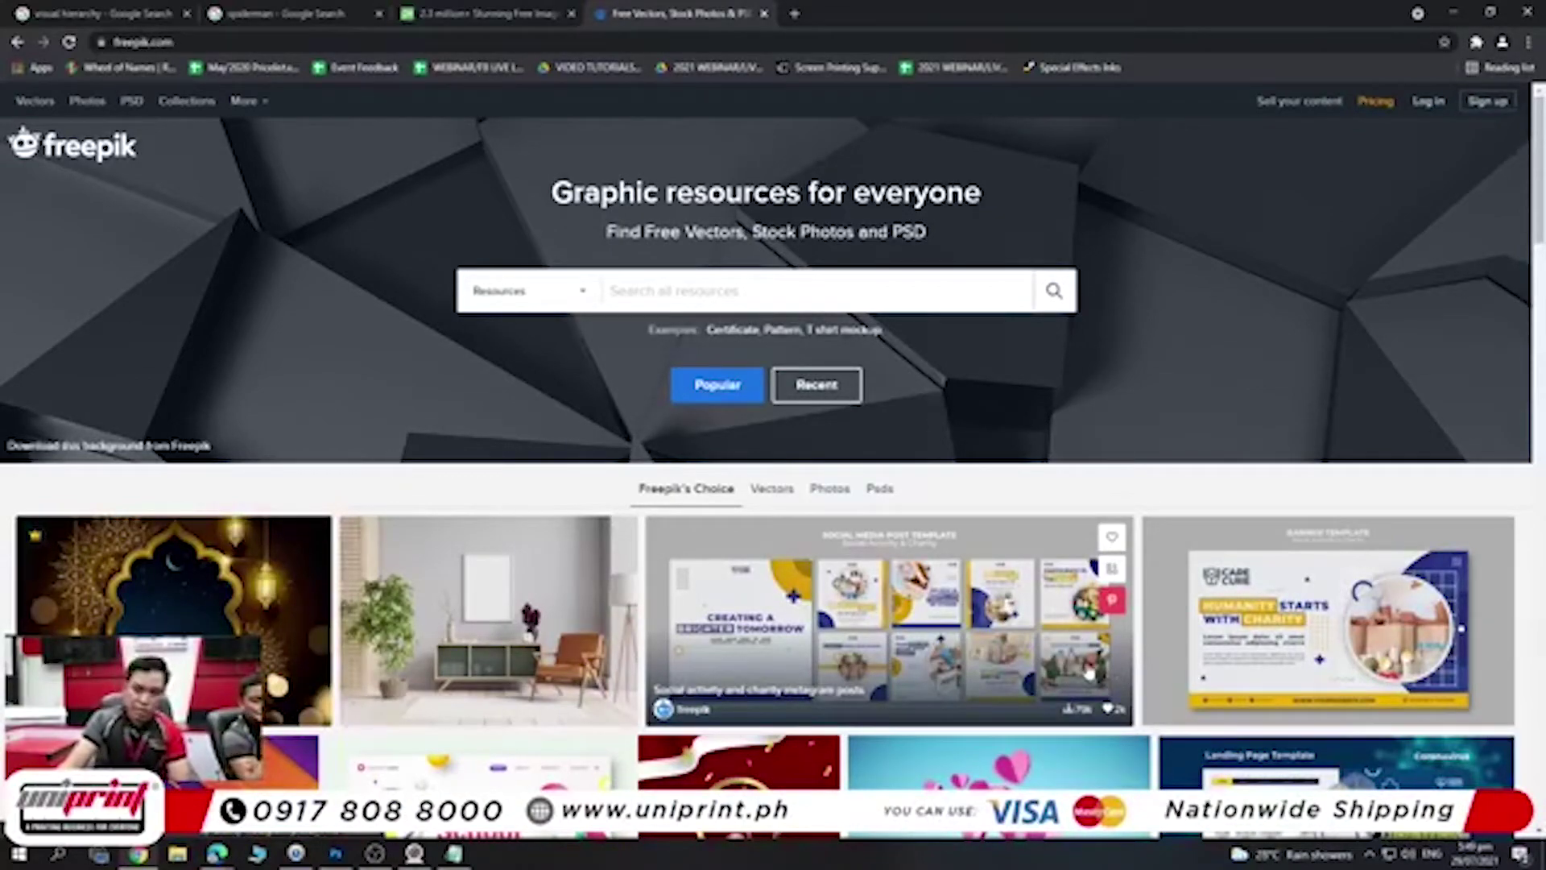
- Switch between the Pixabay and Freepik tabs and open a new empty tab
{"action": "left_click", "coordinate": [486, 8]}
{"action": "left_click", "coordinate": [683, 11]}
{"action": "left_click", "coordinate": [538, 11]}
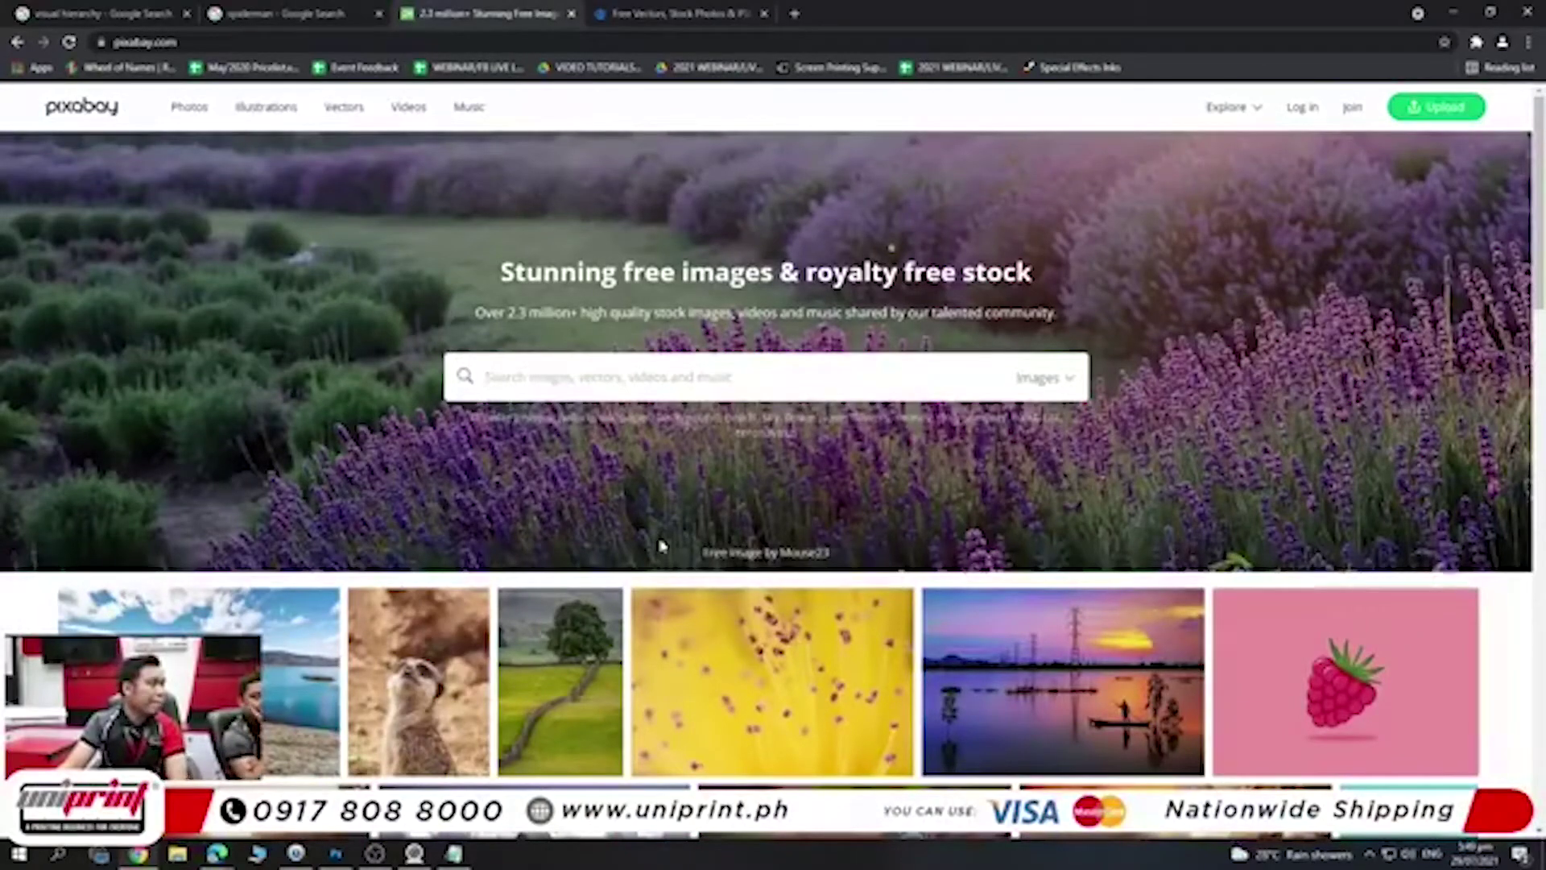
{"action": "left_click", "coordinate": [794, 13]}
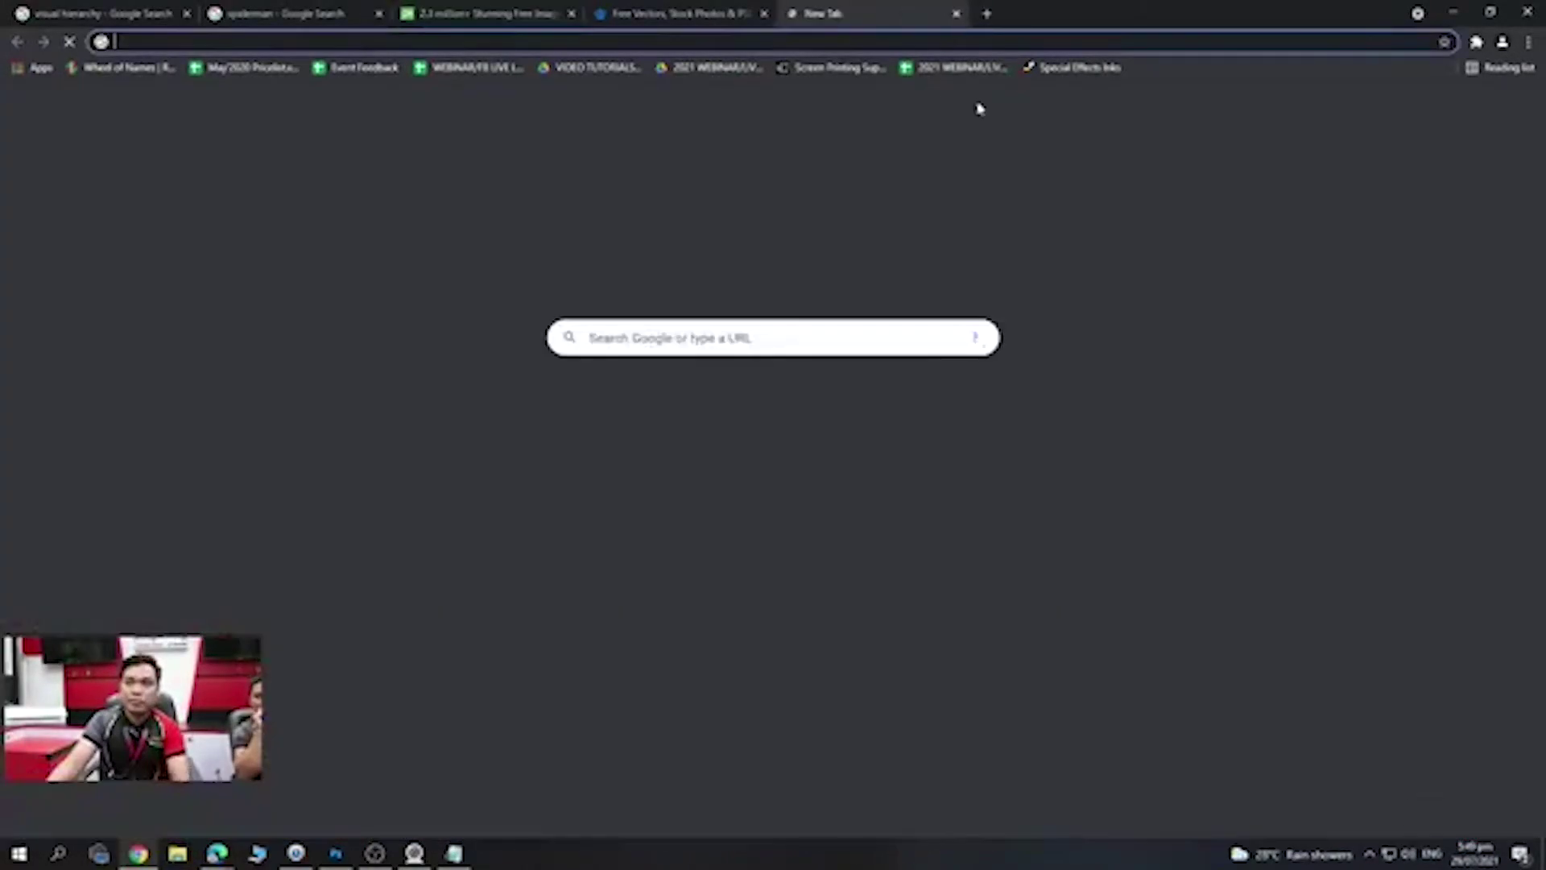
- Search 'png egg' and browse the PNGEgg sticker site
{"action": "type", "text": "pn"}
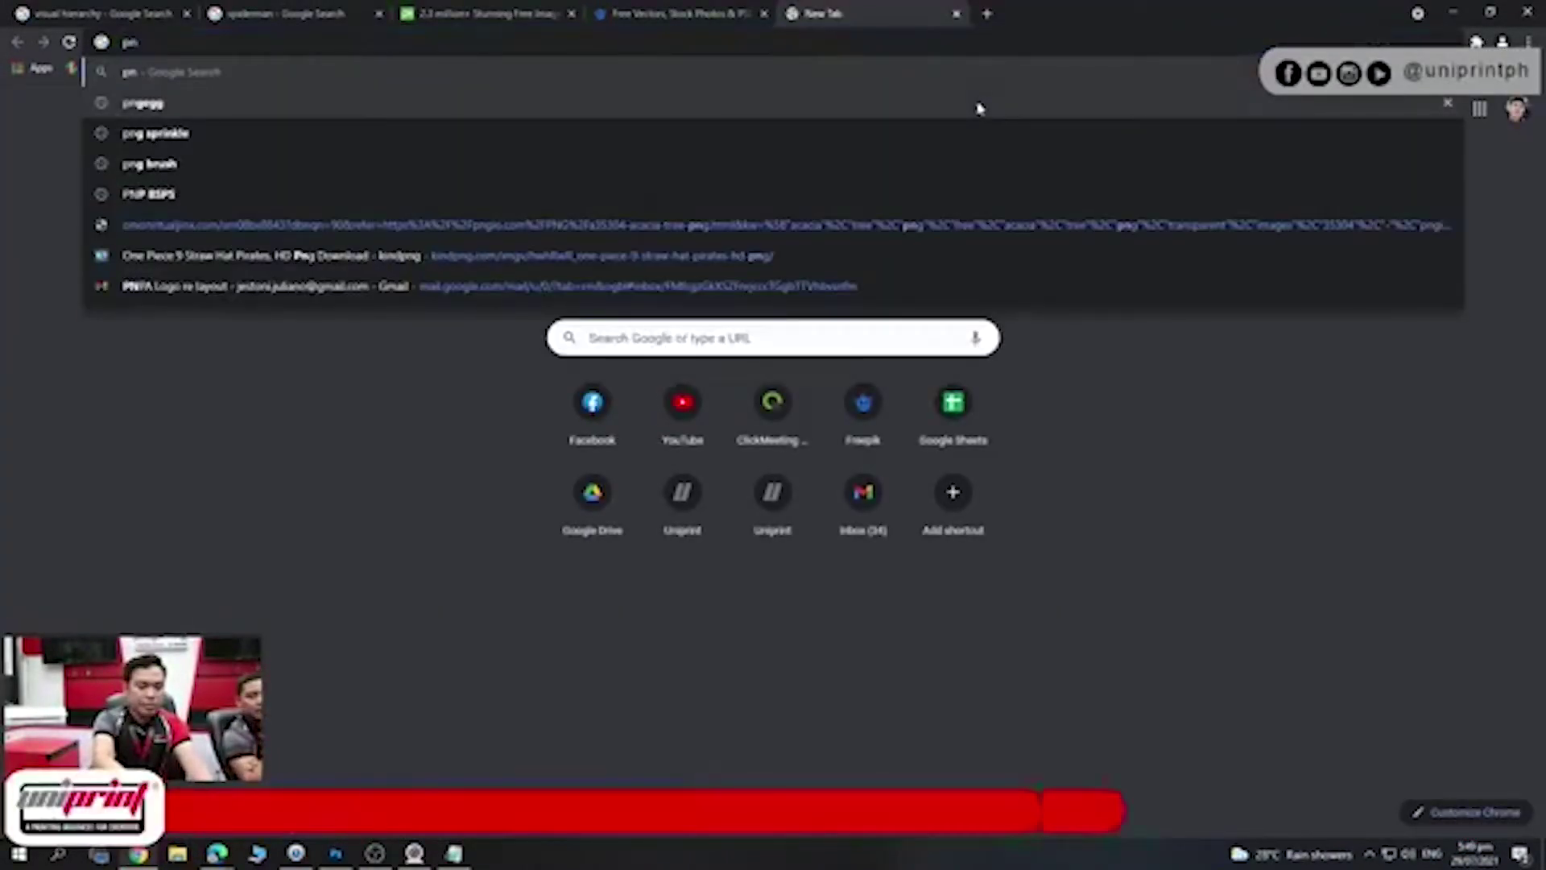
{"action": "type", "text": "g egg"}
{"action": "key", "text": "Return"}
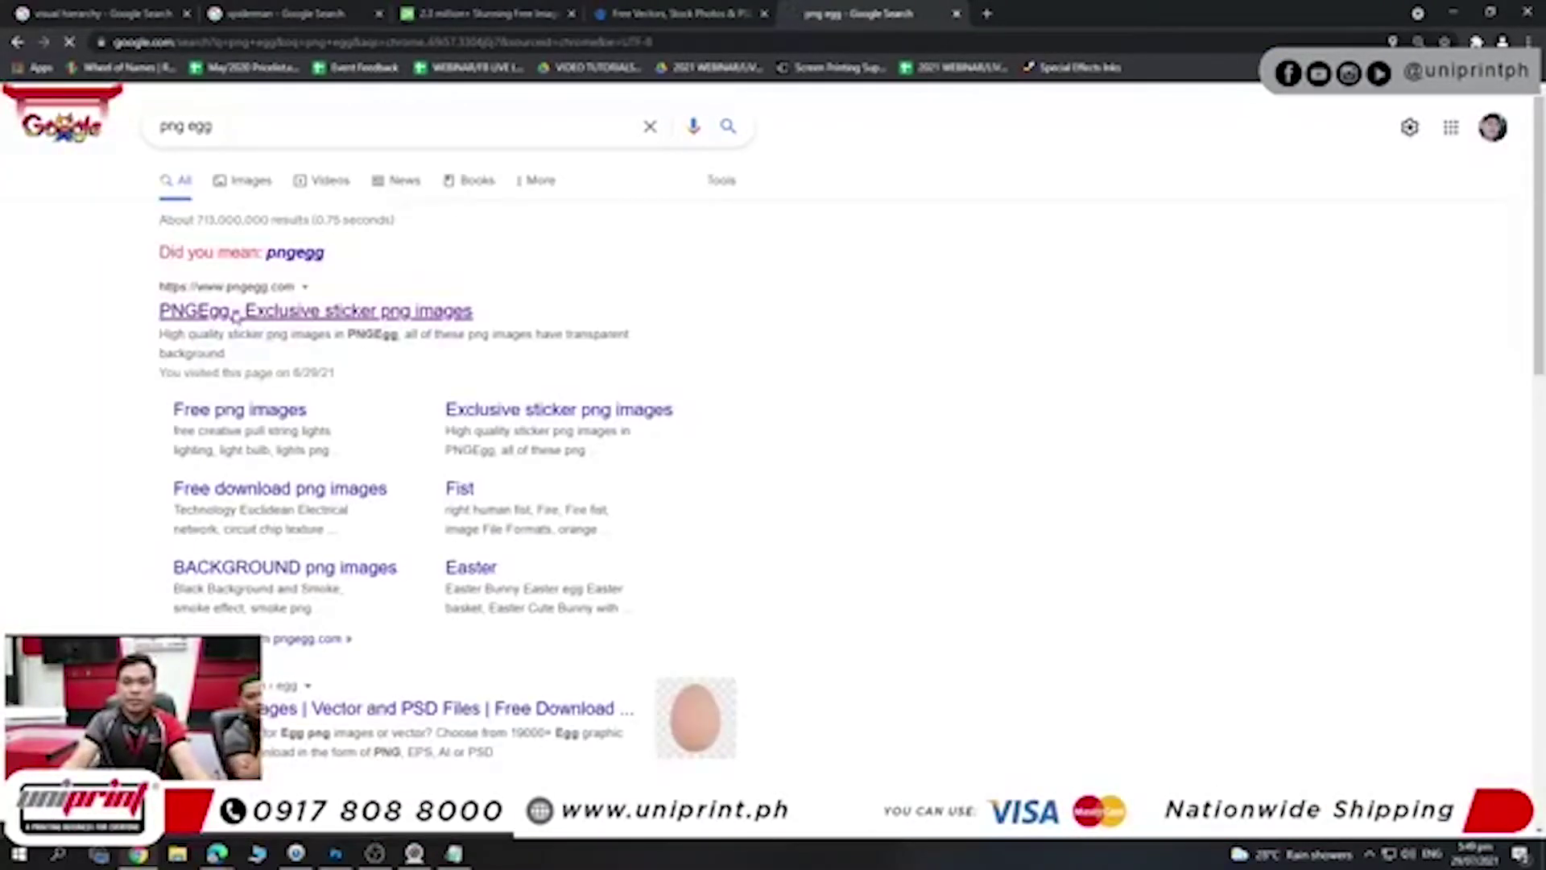
{"action": "left_click", "coordinate": [234, 314]}
{"action": "scroll", "coordinate": [952, 693], "scroll_direction": "down", "scroll_amount": 3}
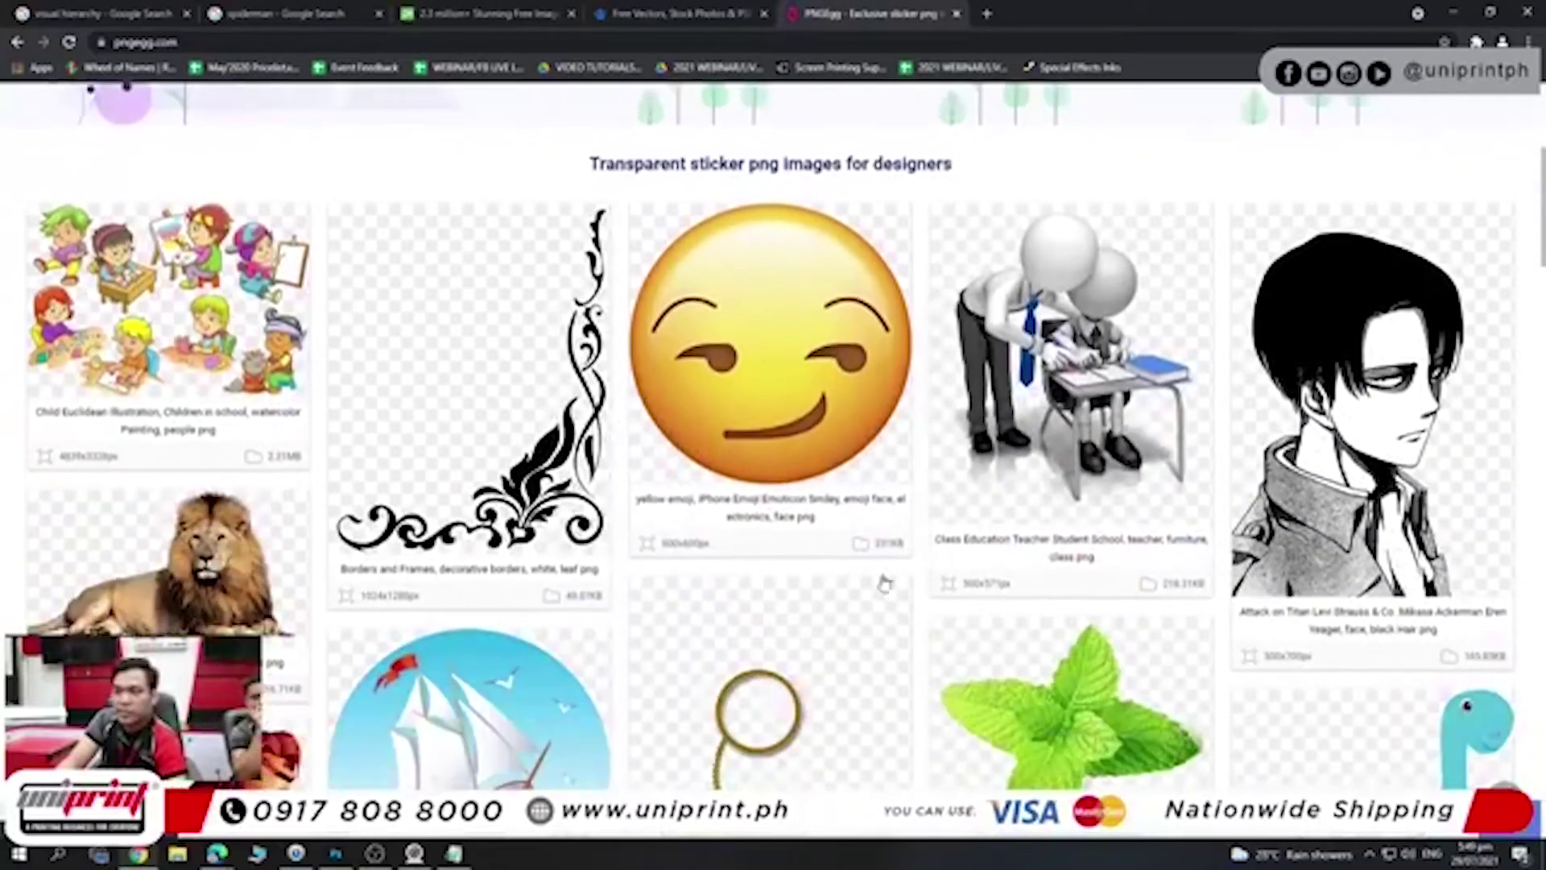
{"action": "scroll", "coordinate": [876, 587], "scroll_direction": "down", "scroll_amount": 3}
{"action": "scroll", "coordinate": [863, 573], "scroll_direction": "down", "scroll_amount": 3}
{"action": "scroll", "coordinate": [886, 556], "scroll_direction": "down", "scroll_amount": 2}
{"action": "scroll", "coordinate": [909, 527], "scroll_direction": "down", "scroll_amount": 2}
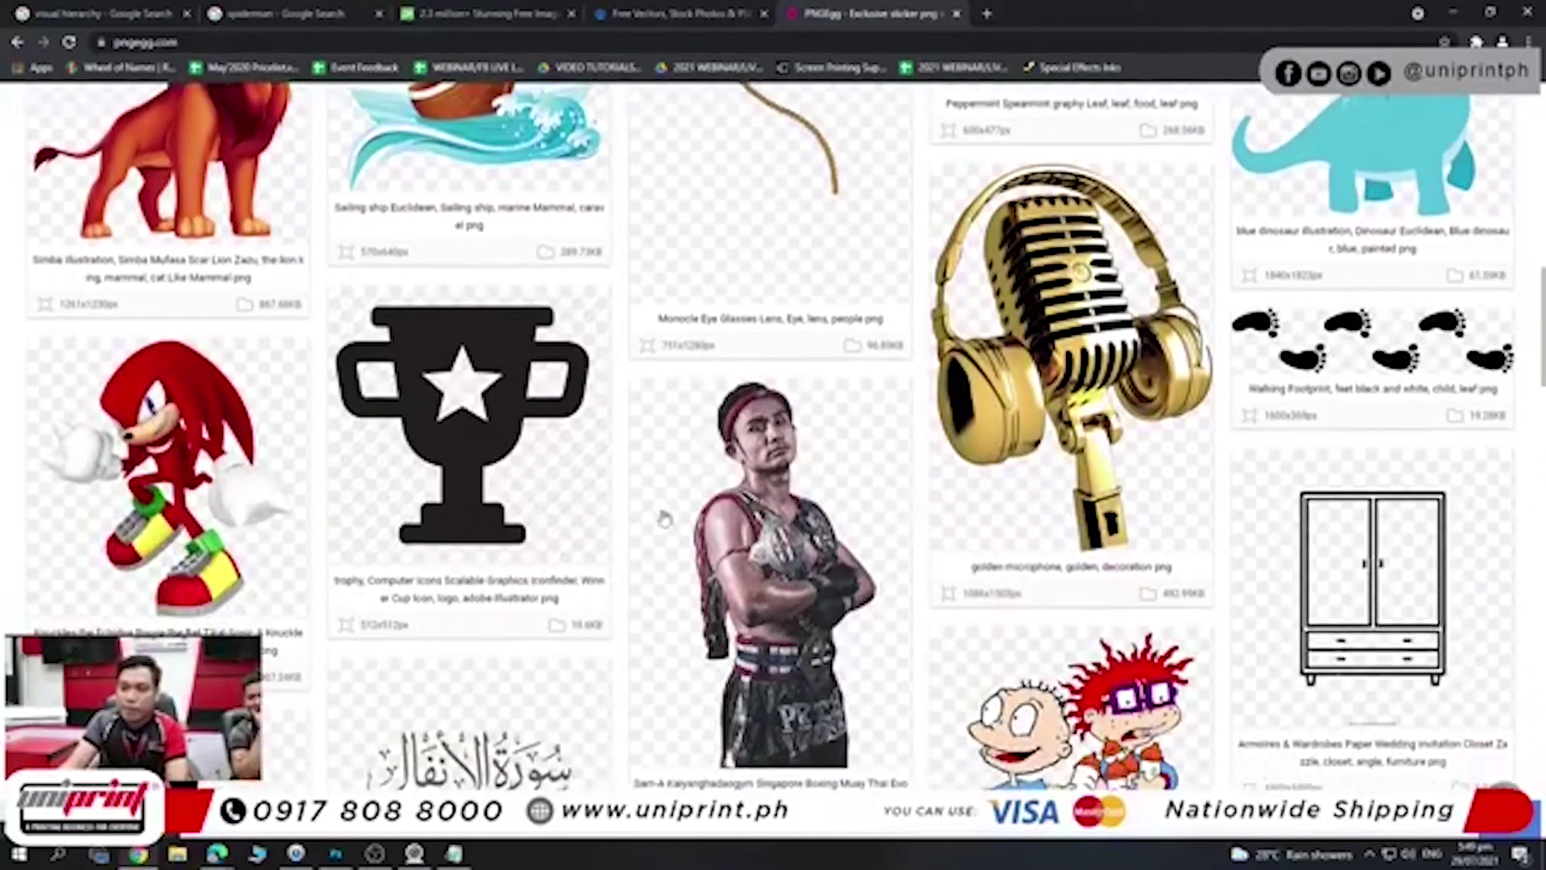
{"action": "scroll", "coordinate": [535, 541], "scroll_direction": "up", "scroll_amount": 2}
{"action": "scroll", "coordinate": [535, 541], "scroll_direction": "up", "scroll_amount": 3}
{"action": "scroll", "coordinate": [564, 532], "scroll_direction": "up", "scroll_amount": 2}
{"action": "scroll", "coordinate": [612, 520], "scroll_direction": "up", "scroll_amount": 4}
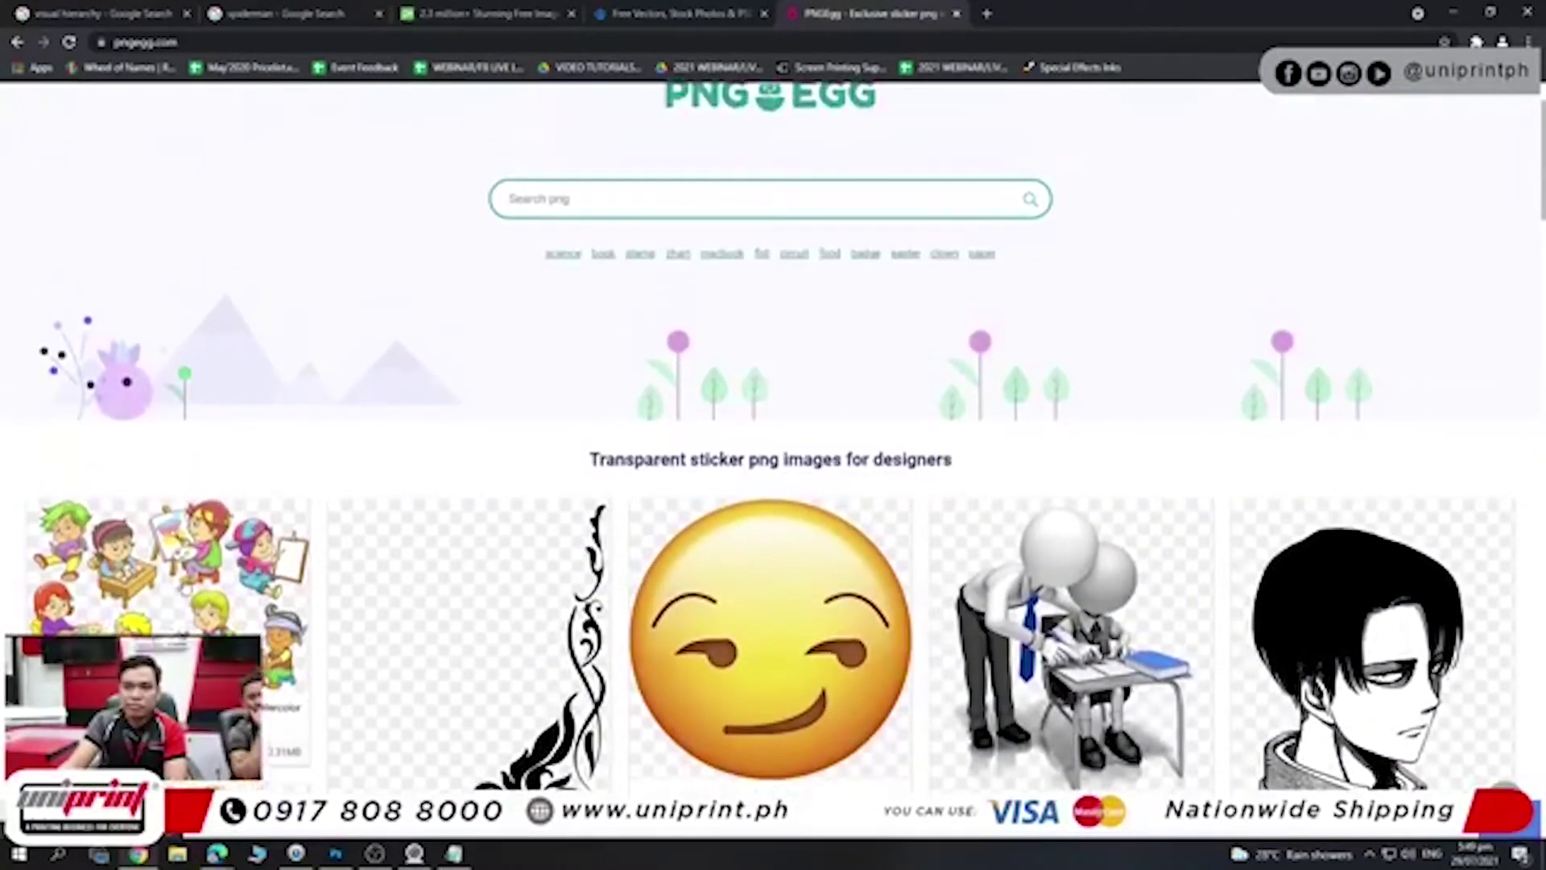
- Open the yellow smirking emoji's details in a new tab, then return to Pixabay
{"action": "left_click", "coordinate": [798, 601]}
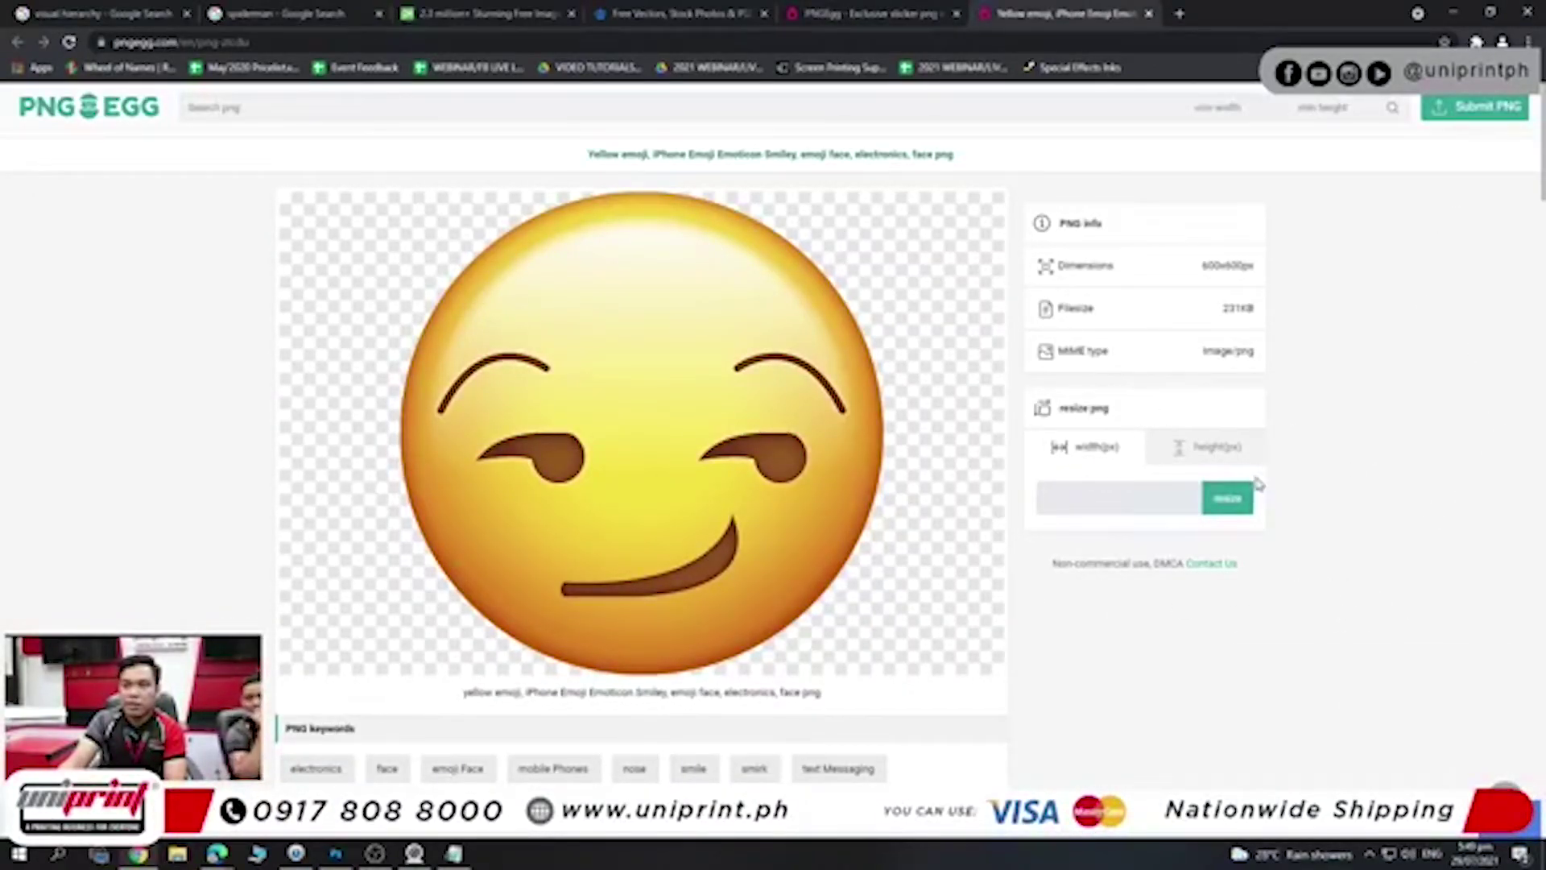
{"action": "left_click", "coordinate": [884, 8]}
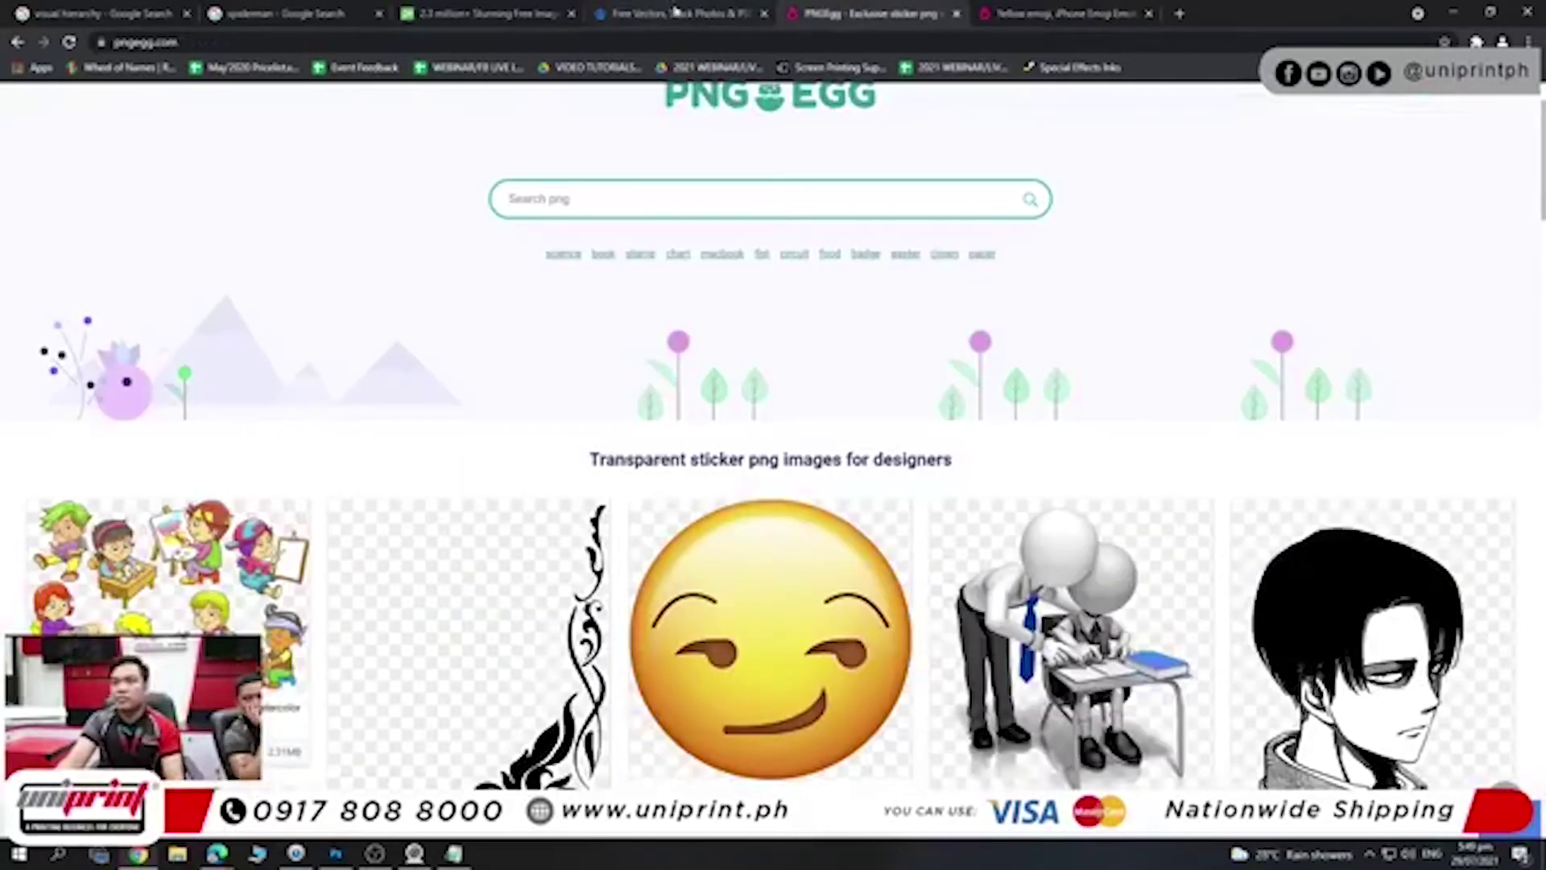
{"action": "left_click", "coordinate": [1047, 13]}
{"action": "left_click", "coordinate": [904, 7]}
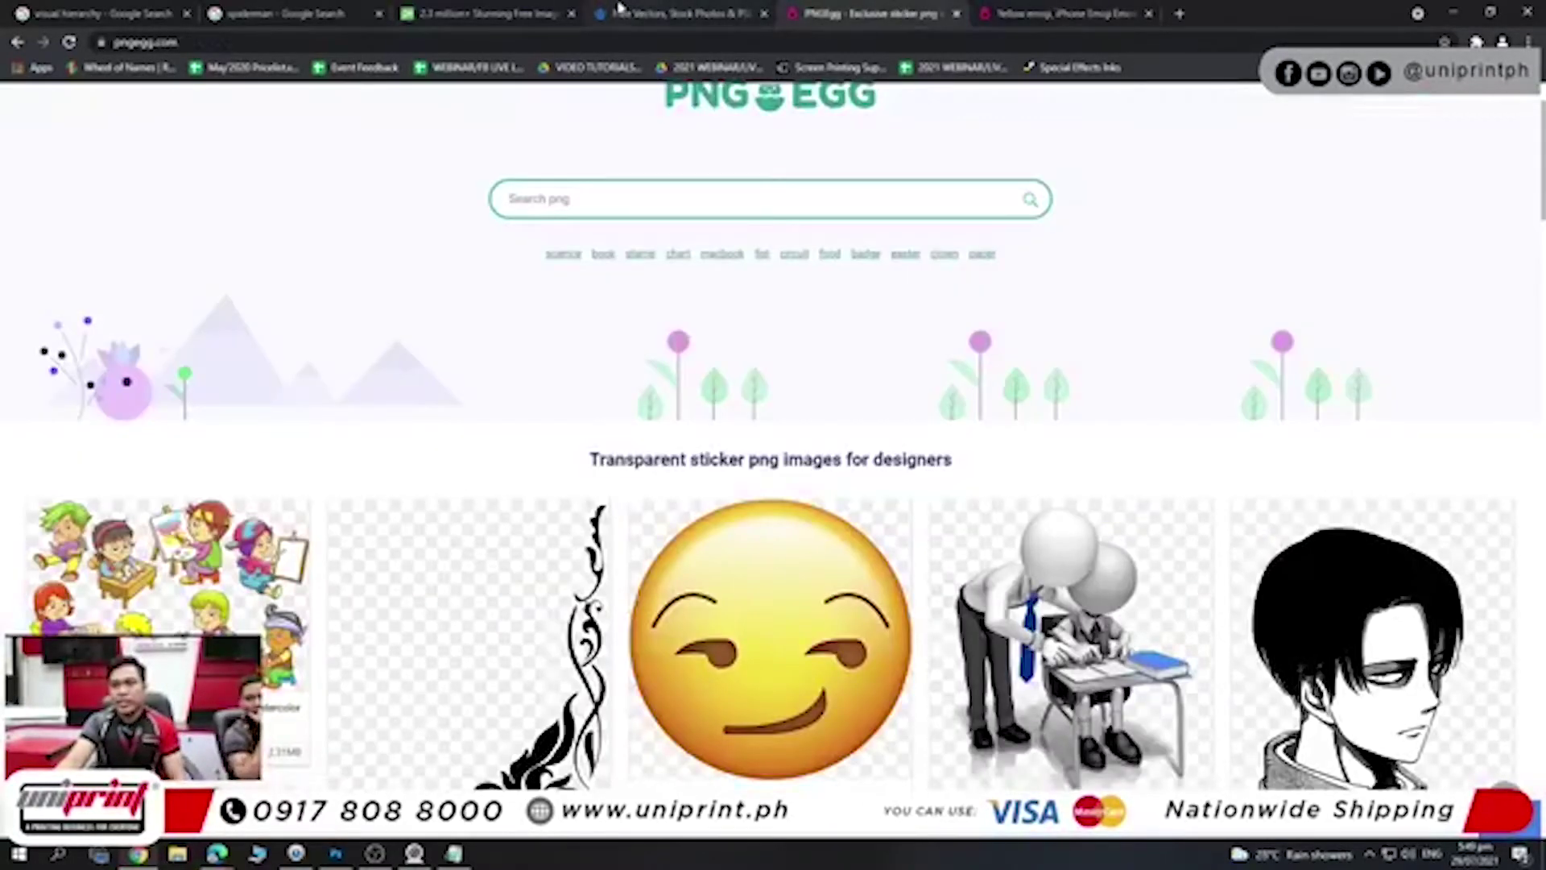
{"action": "left_click", "coordinate": [680, 13]}
{"action": "left_click", "coordinate": [483, 13]}
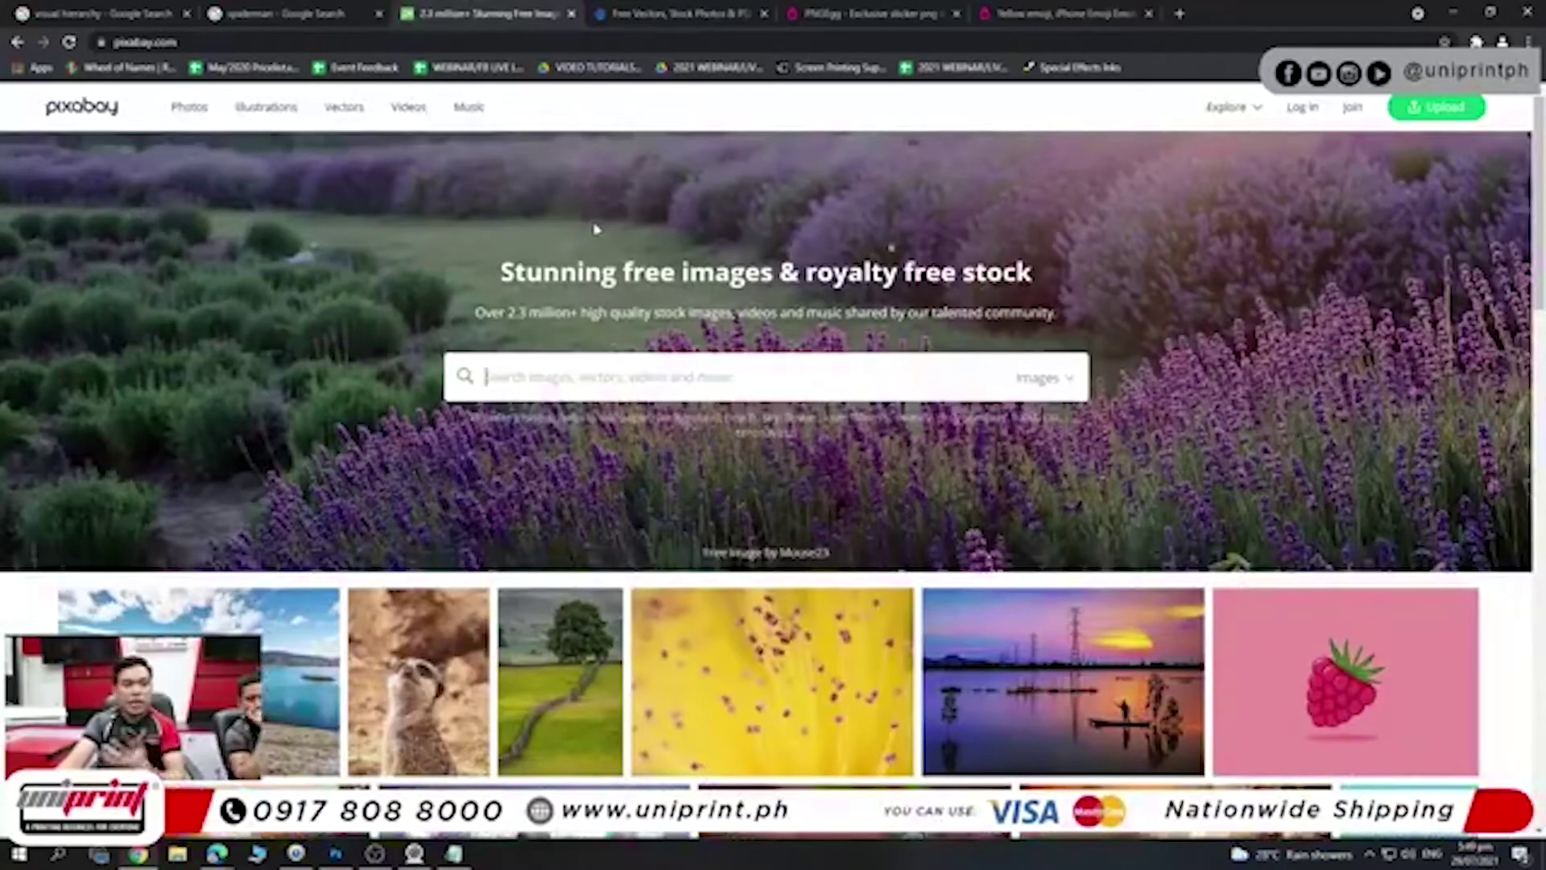
- Bring the Google Images 'spiderman' results back to the front in Chrome
{"action": "left_click", "coordinate": [294, 9]}
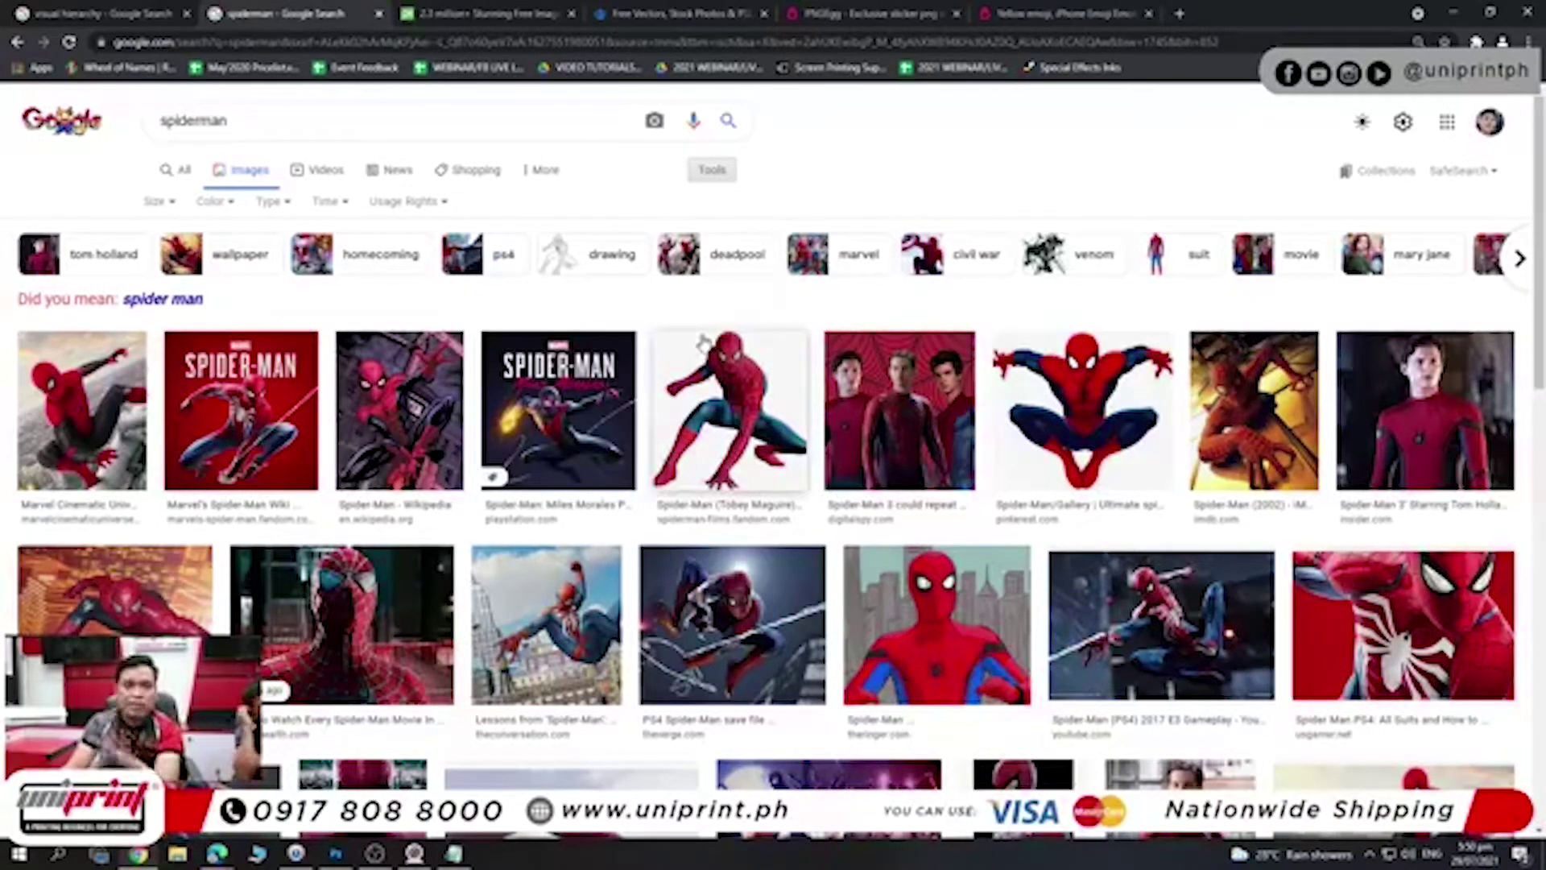
- Limit the spiderman results to Large images and preview the Marvel's Spider-Man cover
{"action": "left_click", "coordinate": [160, 201]}
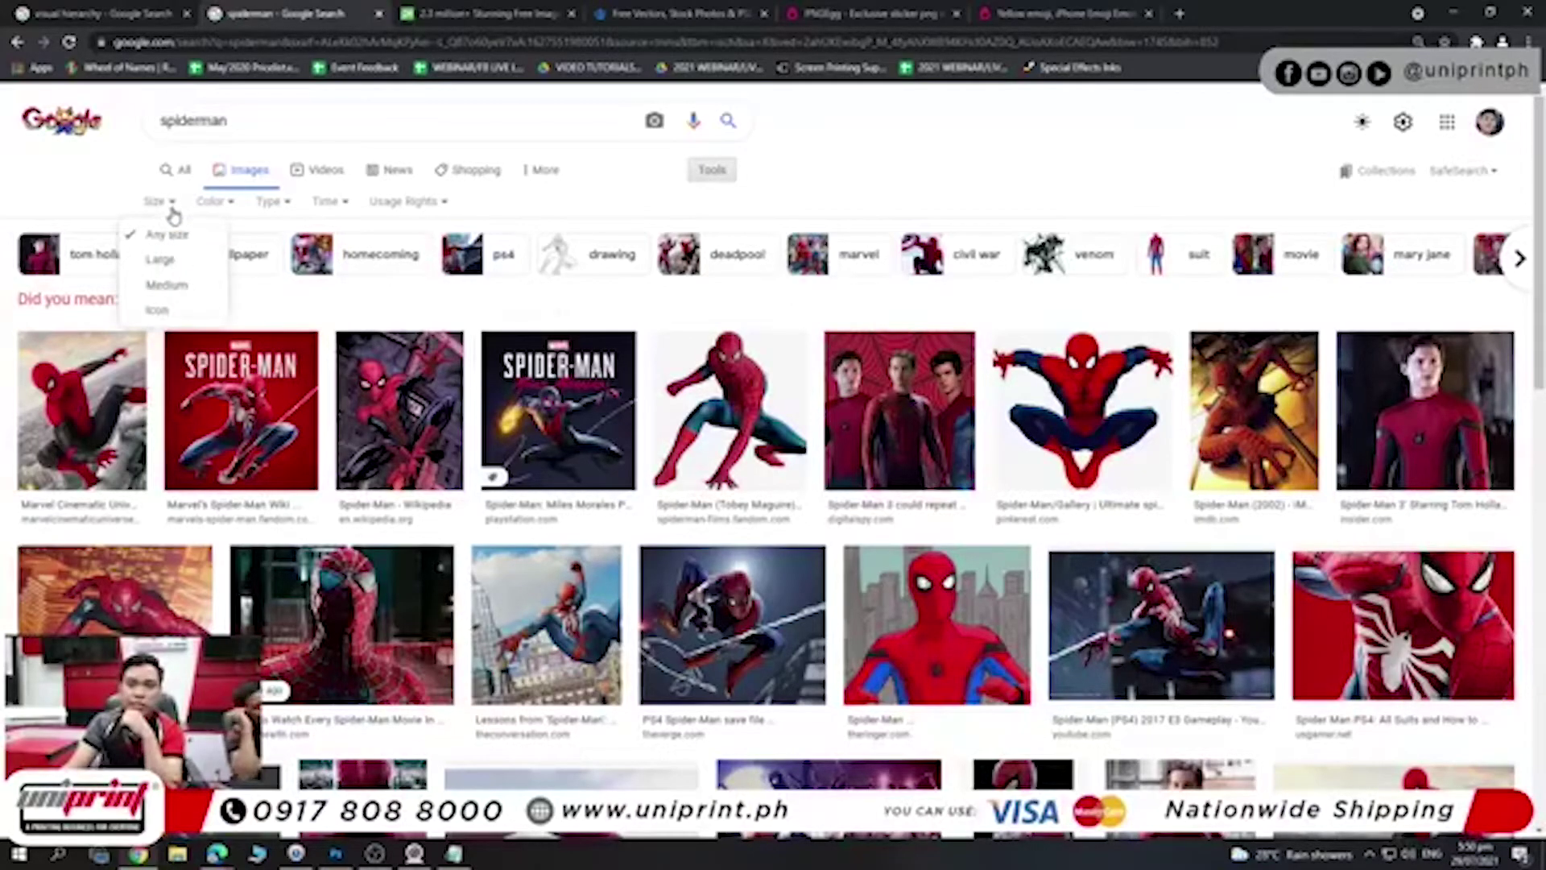
{"action": "left_click", "coordinate": [165, 260]}
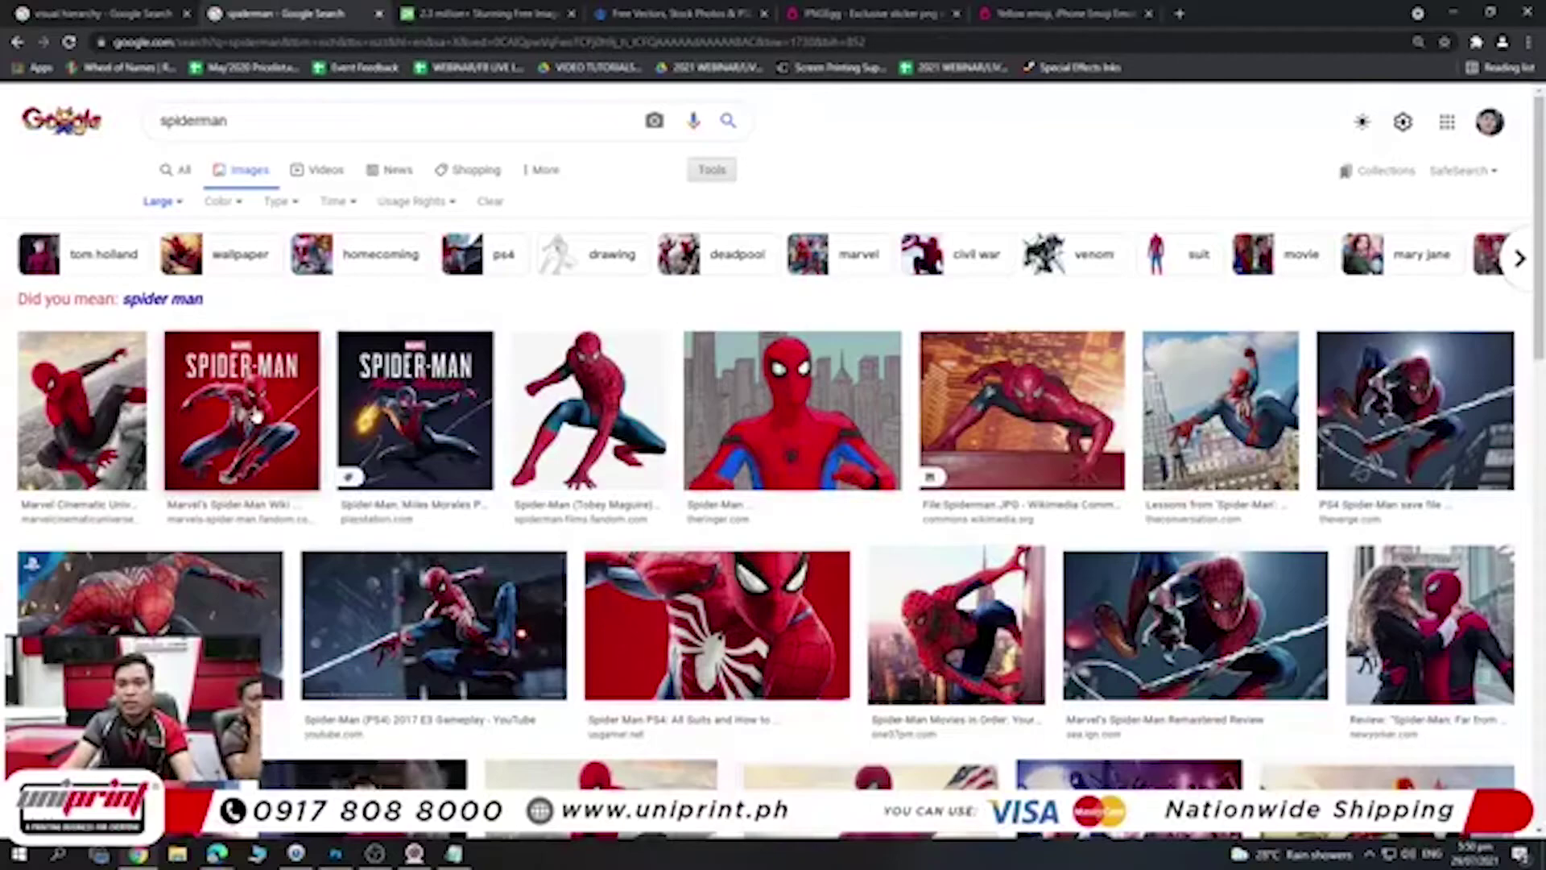
{"action": "left_click", "coordinate": [257, 412]}
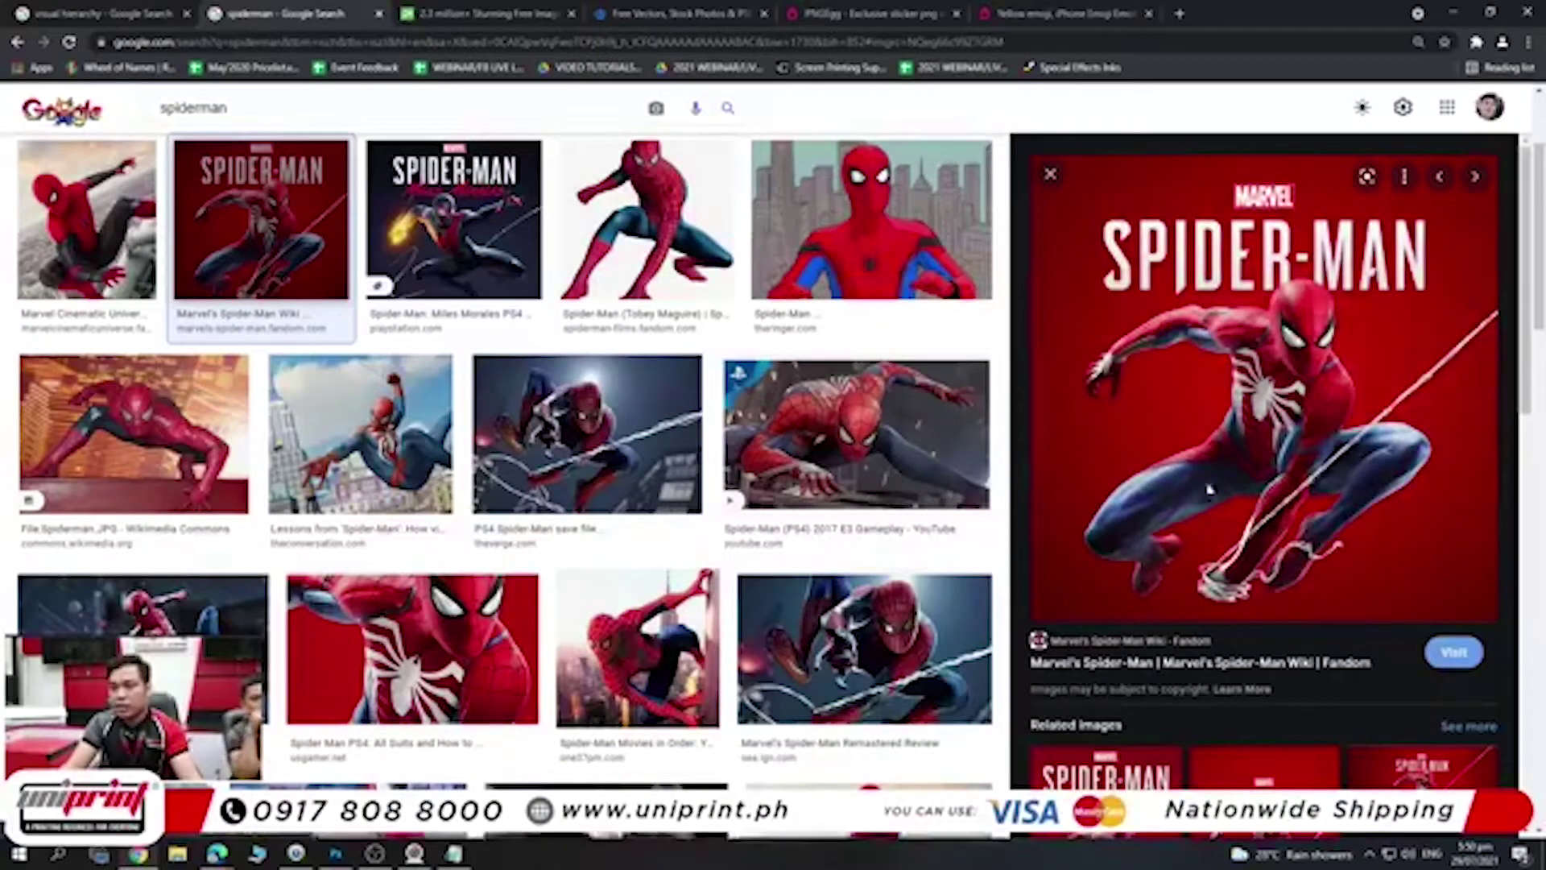
- Open the Marvel's Spider-Man cover full-size in a new tab
{"action": "right_click", "coordinate": [1266, 331]}
{"action": "left_click", "coordinate": [1339, 340]}
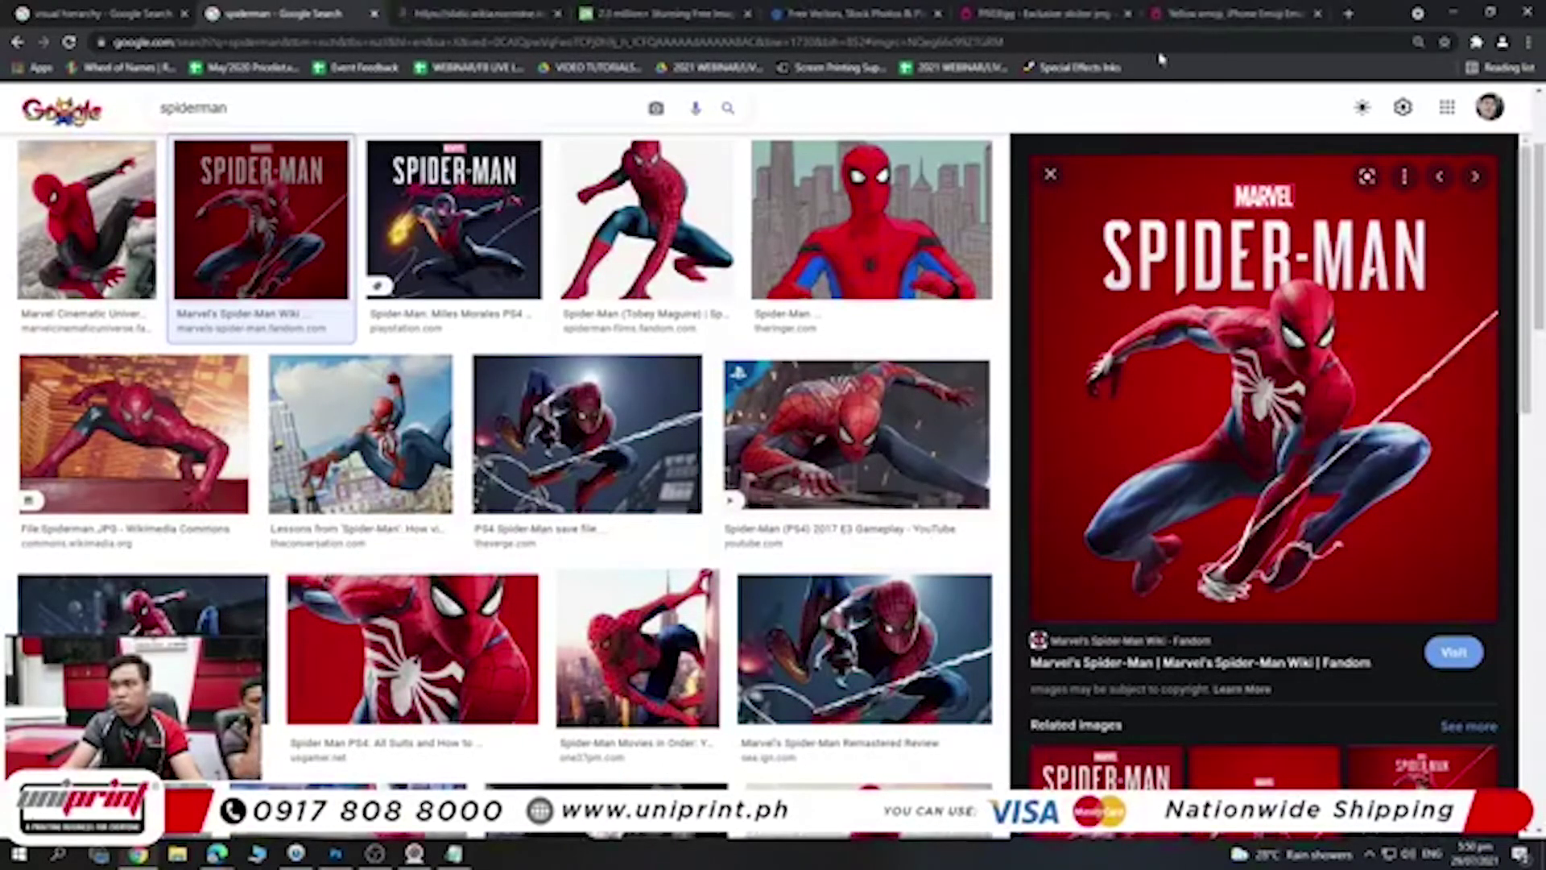
{"action": "left_click", "coordinate": [516, 14]}
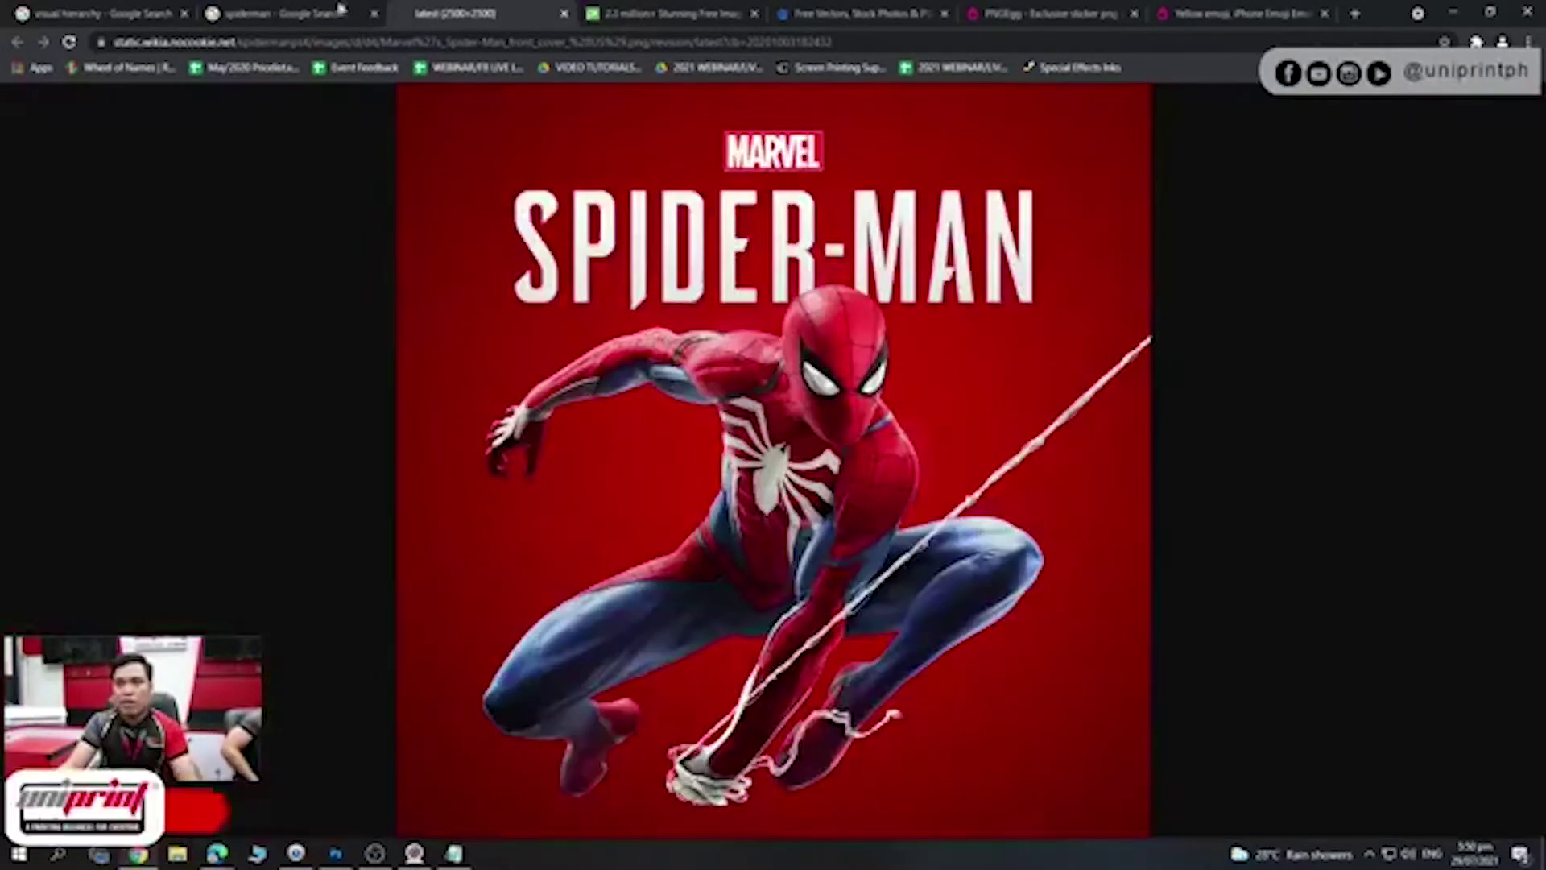
{"action": "left_click", "coordinate": [340, 11]}
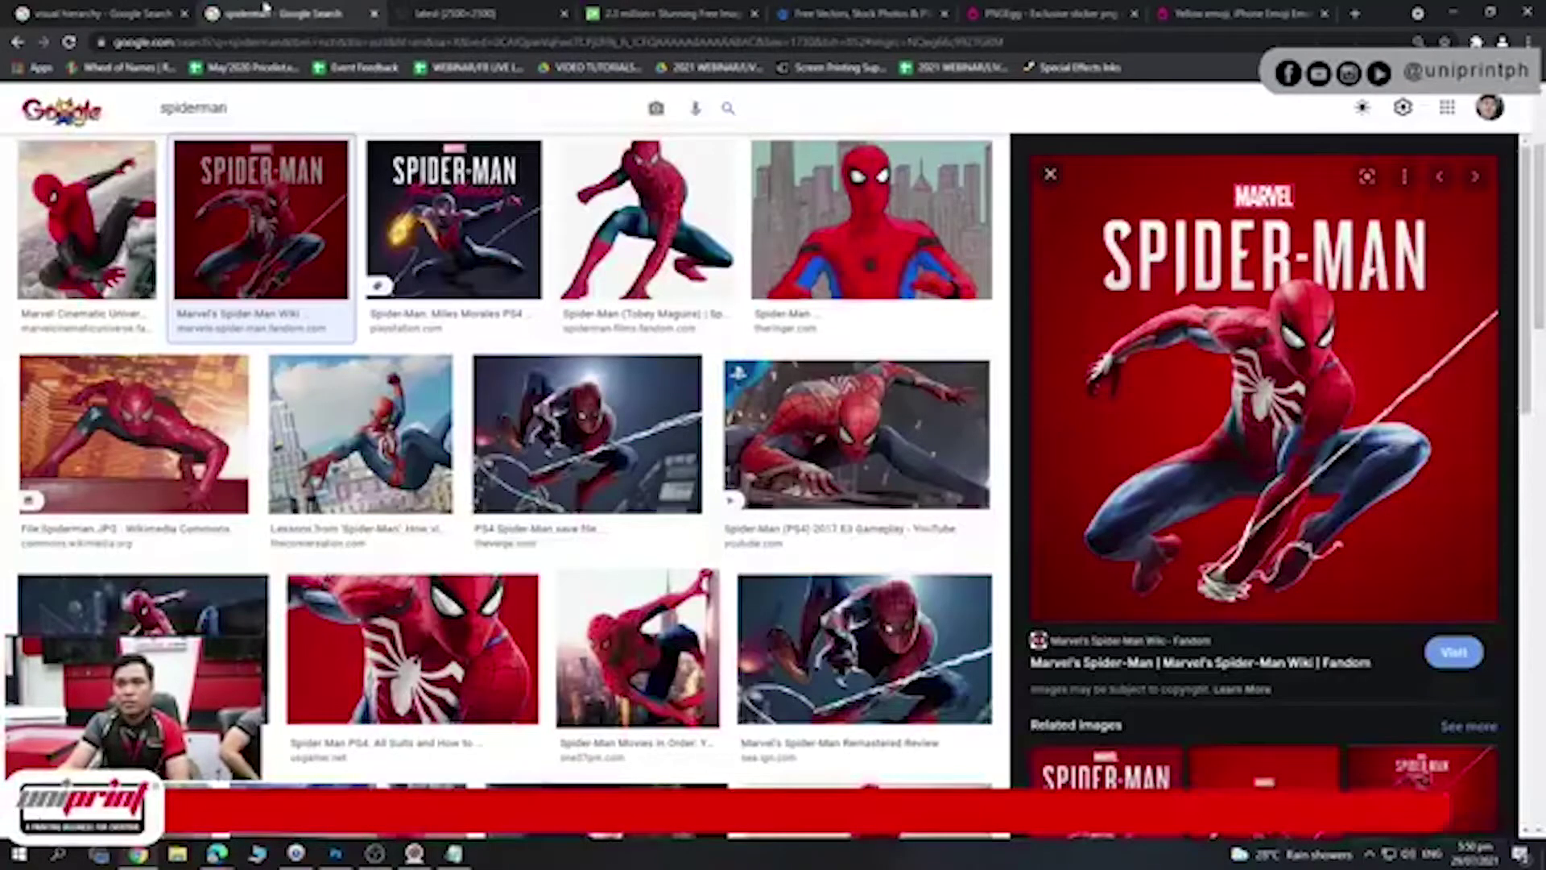
{"action": "right_click", "coordinate": [1261, 331]}
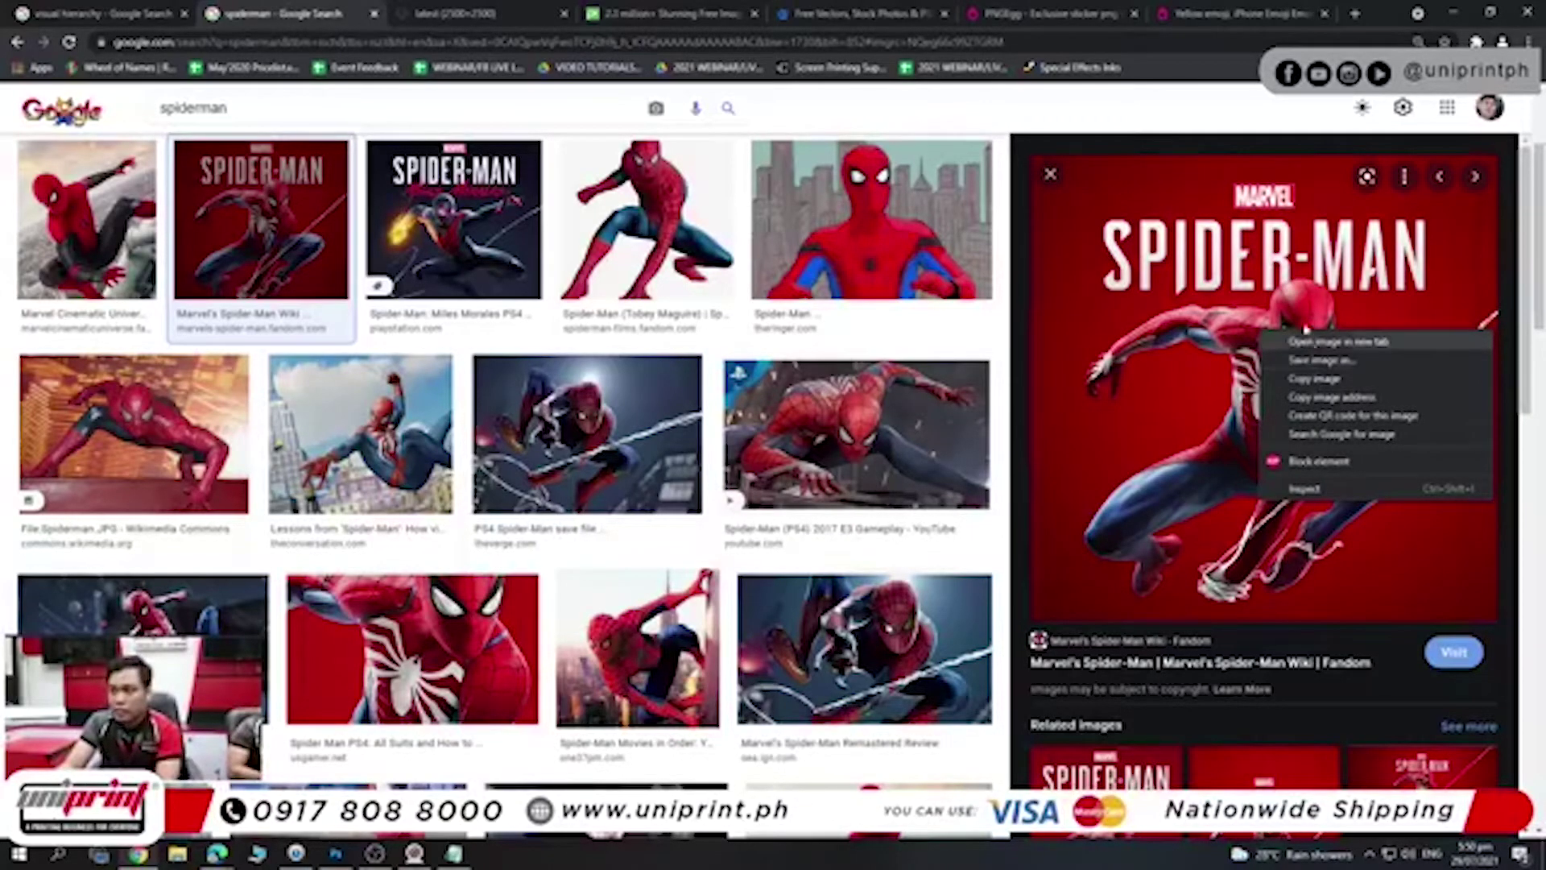
{"action": "right_click", "coordinate": [1285, 291]}
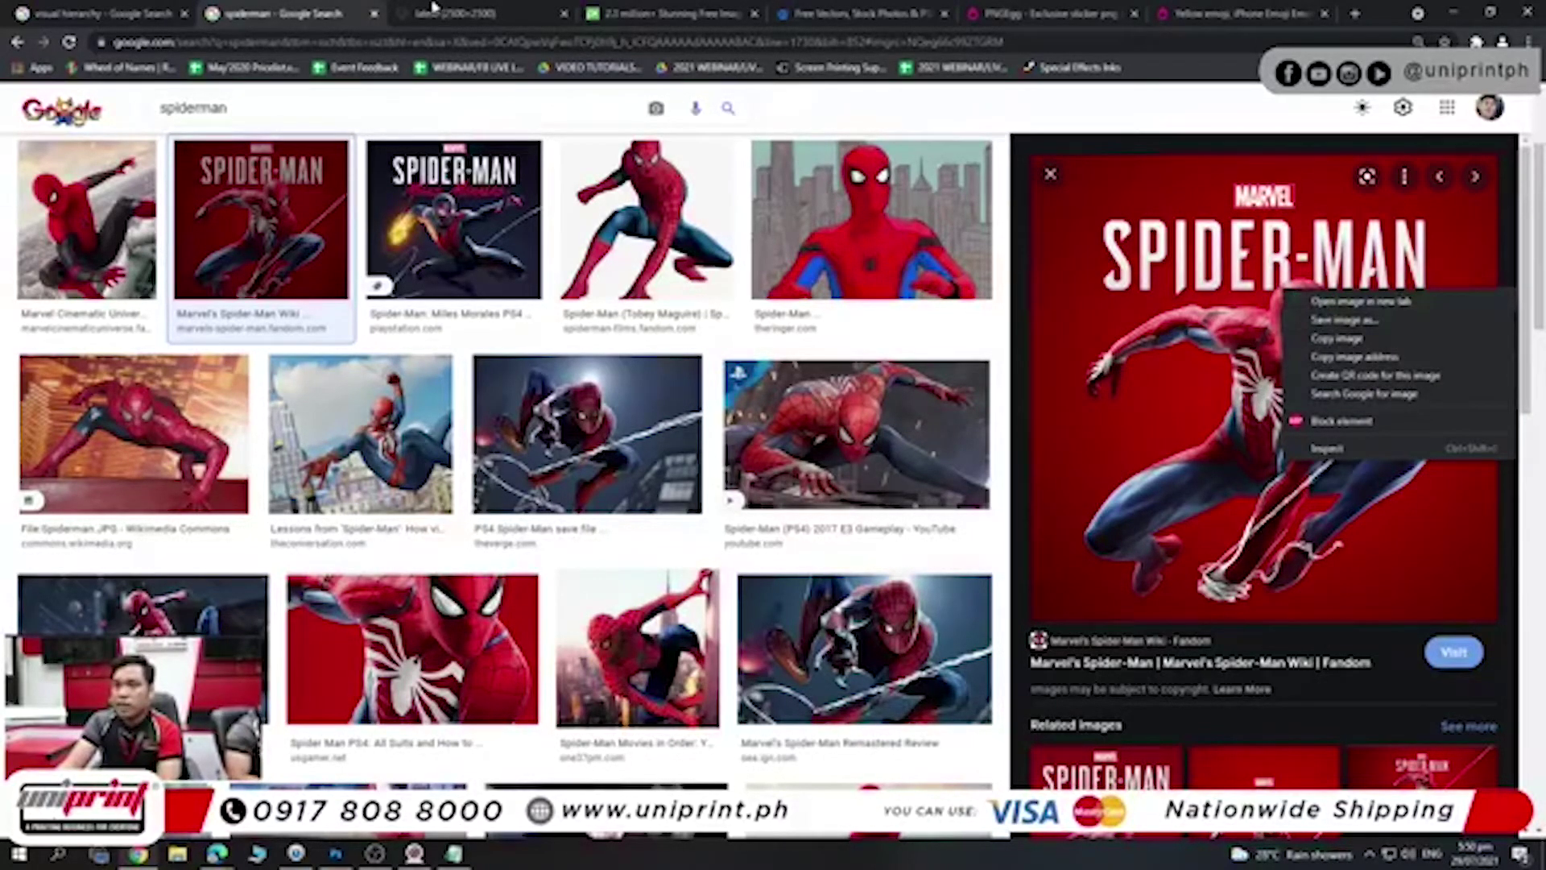
{"action": "left_click", "coordinate": [434, 6]}
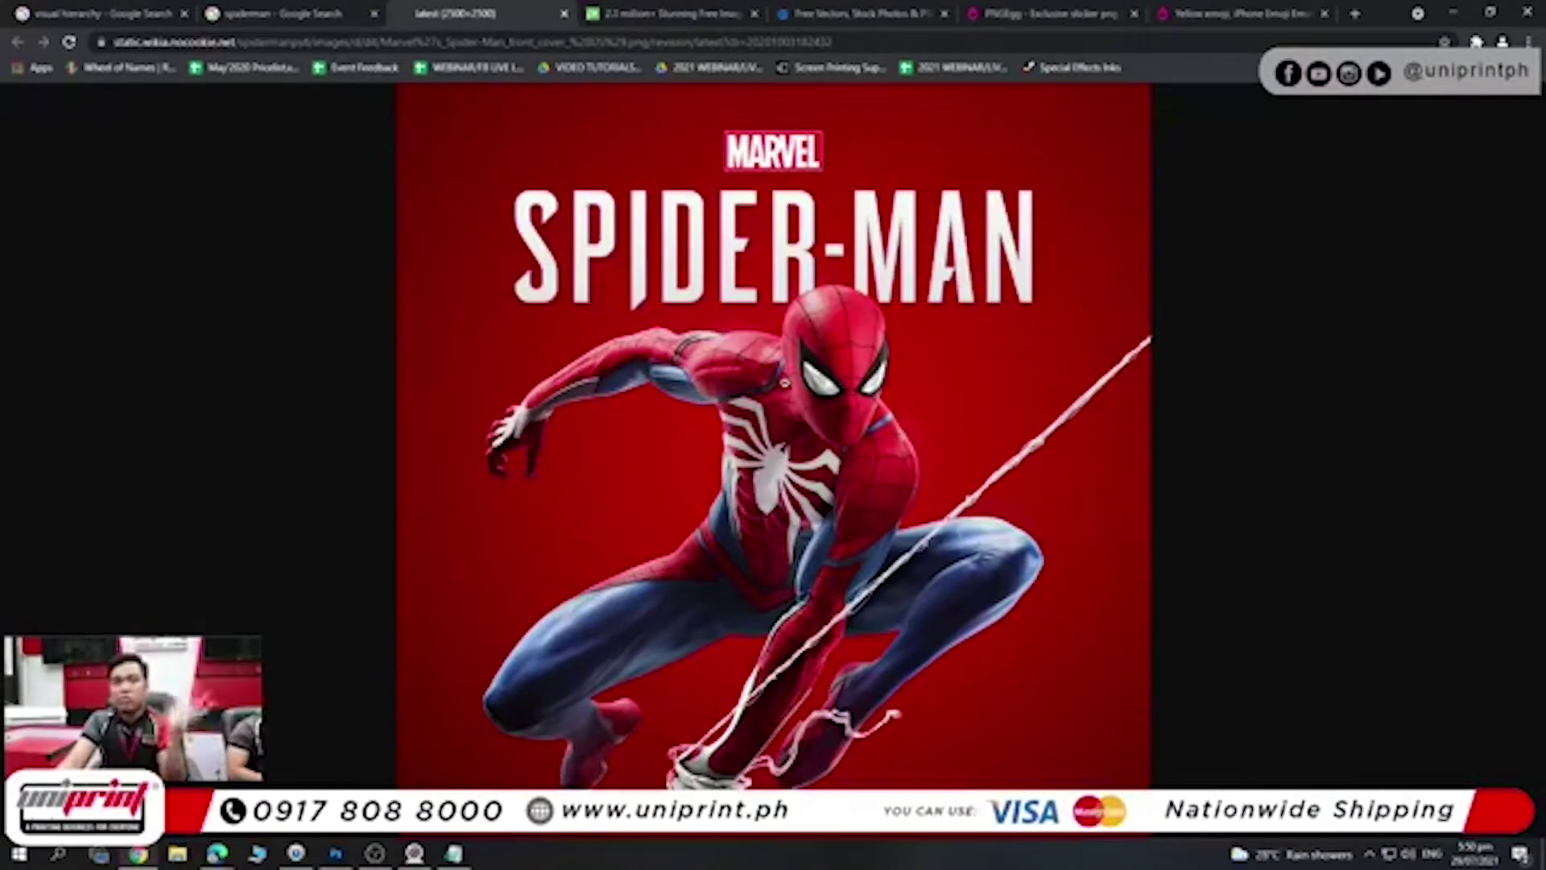
- View the Spider-Man cover at actual size and copy the image
{"action": "left_click", "coordinate": [749, 371]}
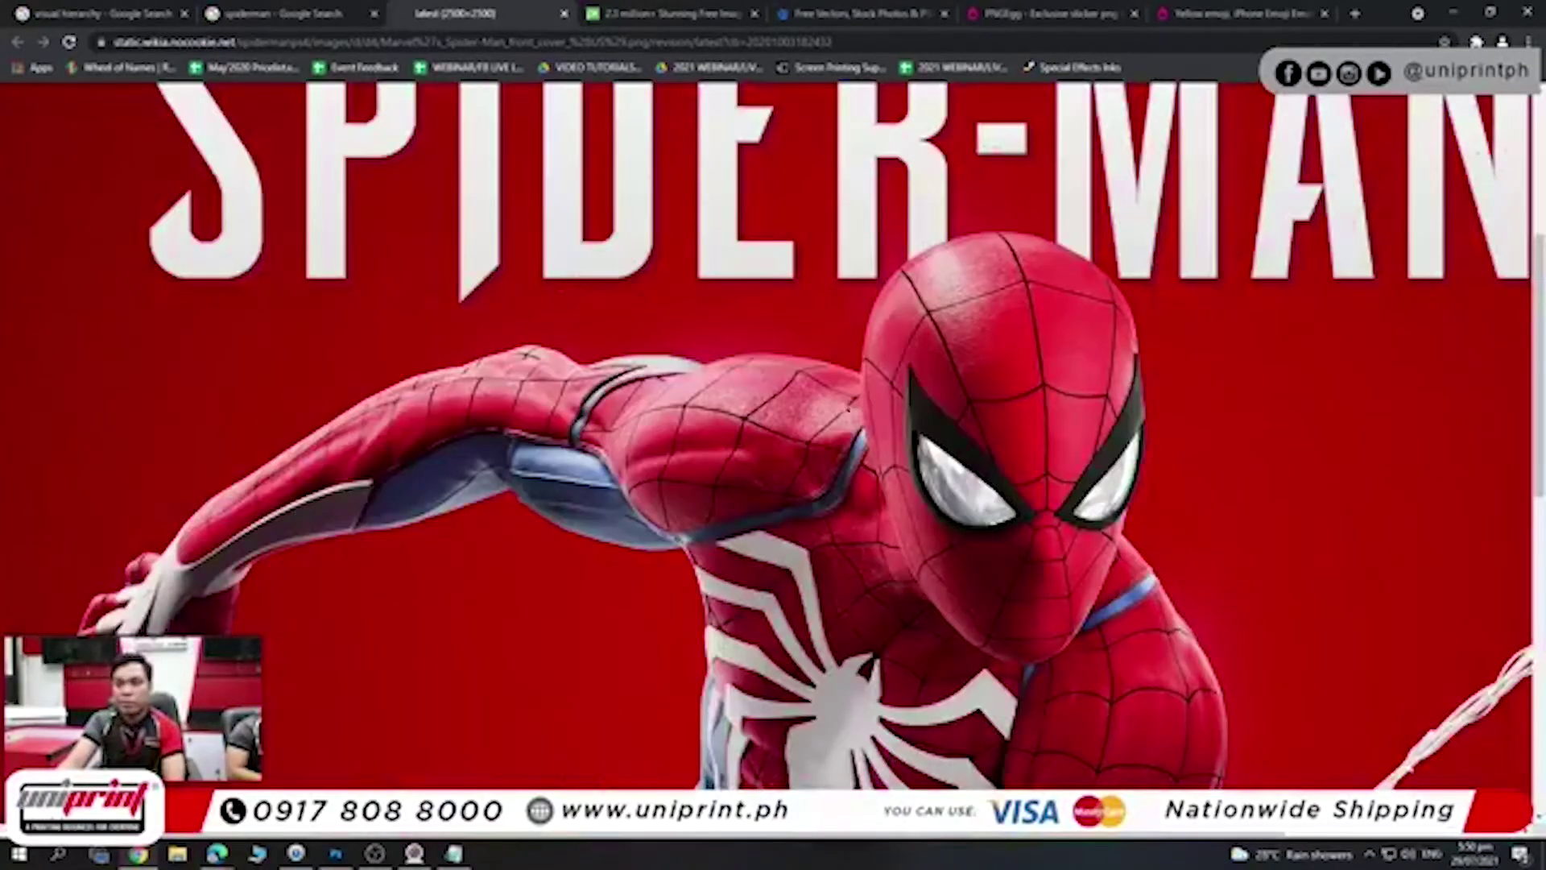
{"action": "scroll", "coordinate": [1126, 505], "scroll_direction": "up", "scroll_amount": 3}
{"action": "scroll", "coordinate": [1119, 509], "scroll_direction": "down", "scroll_amount": 3}
{"action": "scroll", "coordinate": [1114, 515], "scroll_direction": "down", "scroll_amount": 4}
{"action": "scroll", "coordinate": [1114, 515], "scroll_direction": "down", "scroll_amount": 2}
{"action": "scroll", "coordinate": [1112, 522], "scroll_direction": "down", "scroll_amount": 2}
{"action": "scroll", "coordinate": [1109, 526], "scroll_direction": "down", "scroll_amount": 2}
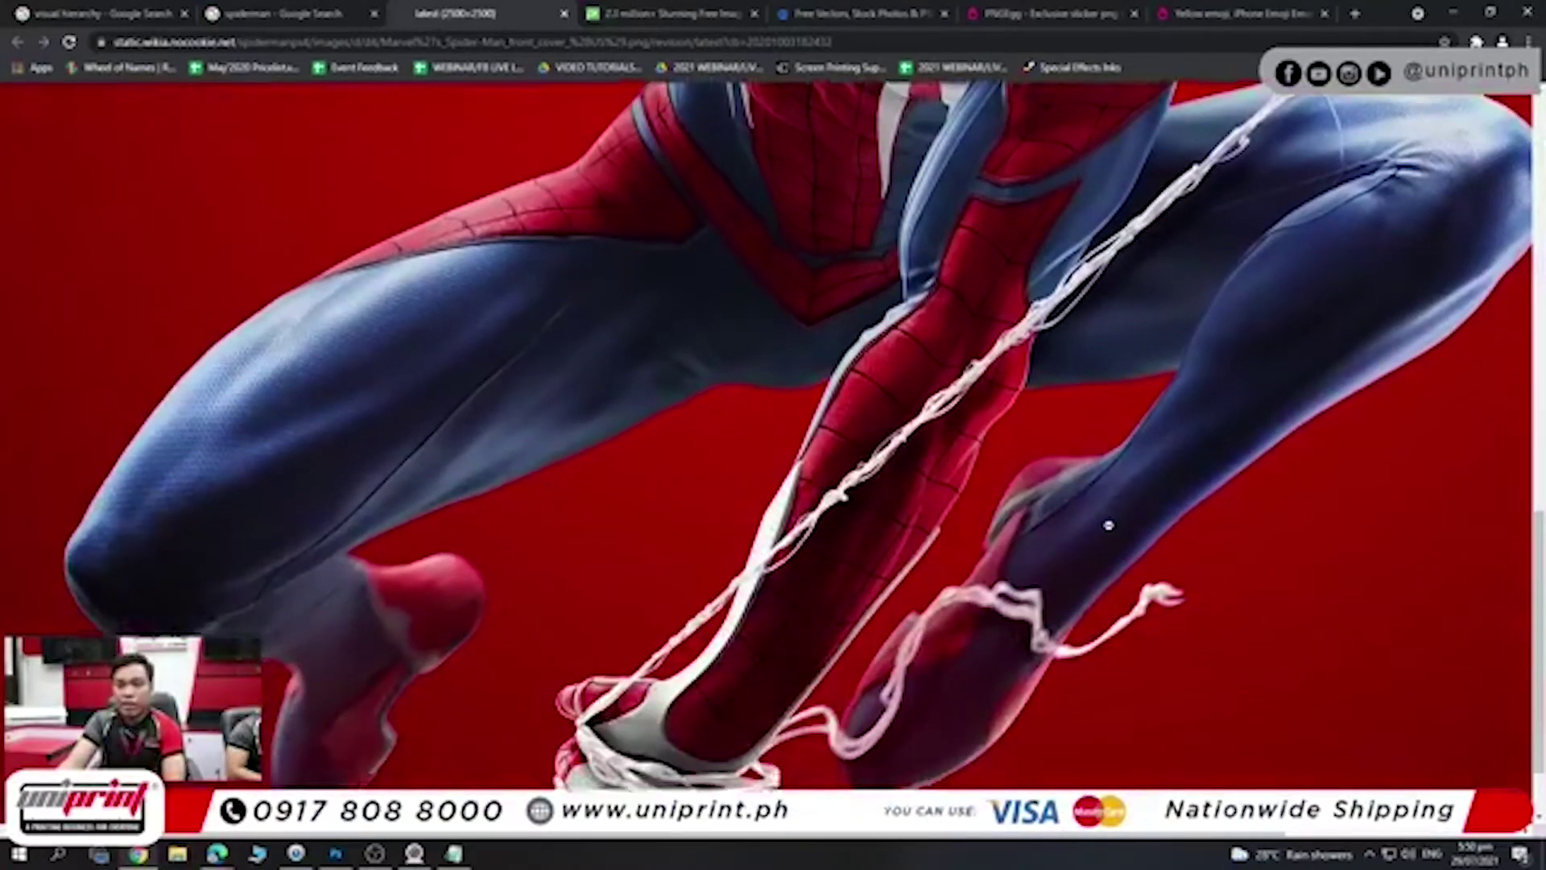
{"action": "scroll", "coordinate": [1111, 525], "scroll_direction": "down", "scroll_amount": 1}
{"action": "scroll", "coordinate": [1110, 525], "scroll_direction": "up", "scroll_amount": 2}
{"action": "scroll", "coordinate": [1110, 524], "scroll_direction": "up", "scroll_amount": 2}
{"action": "scroll", "coordinate": [1109, 521], "scroll_direction": "up", "scroll_amount": 2}
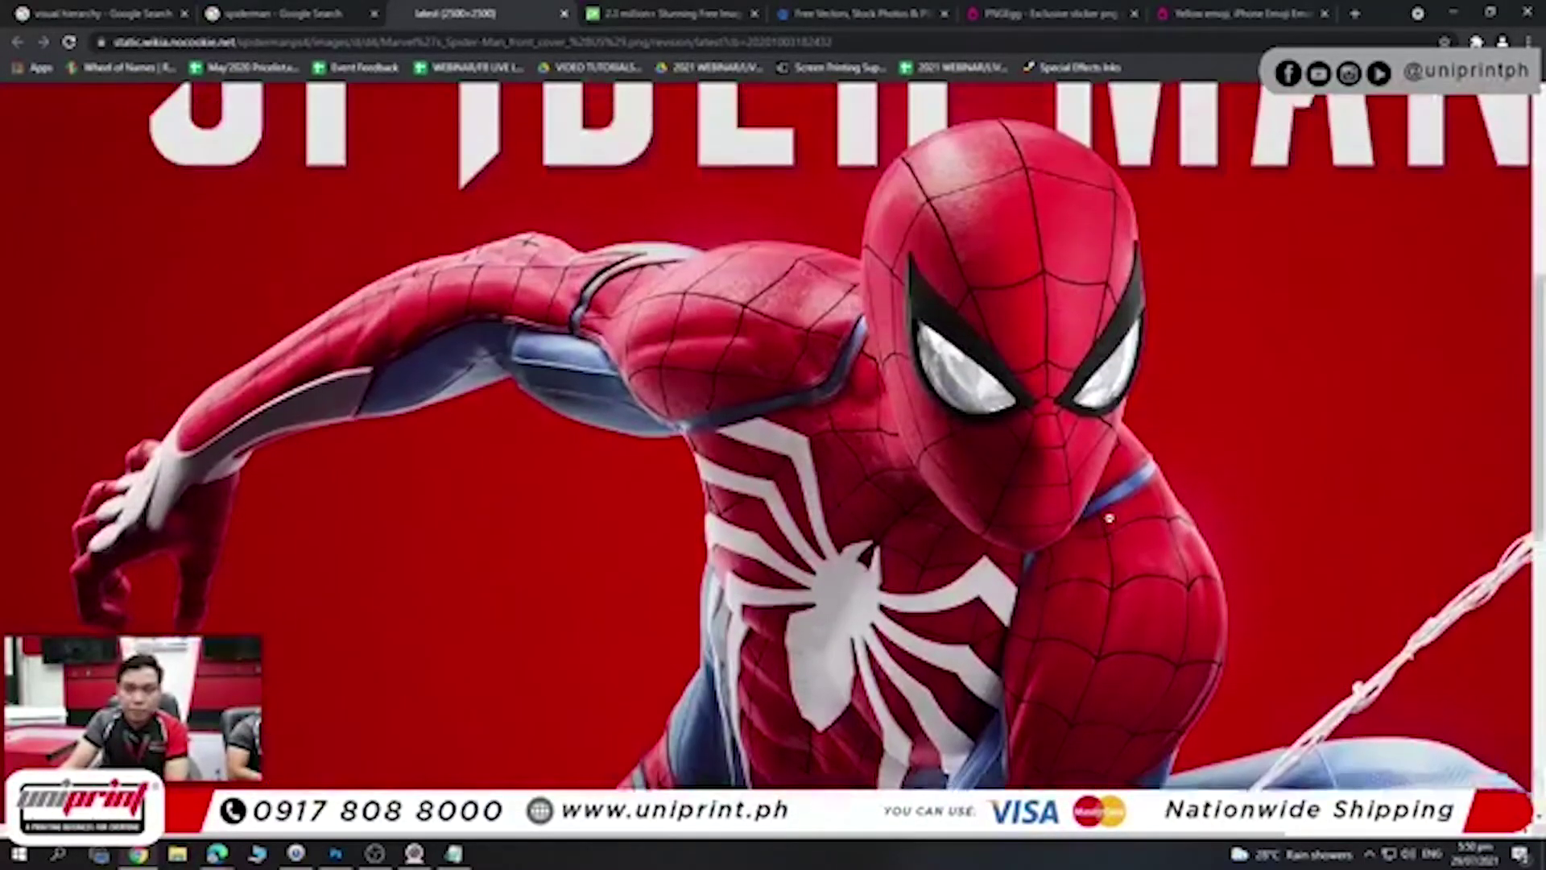
{"action": "scroll", "coordinate": [1109, 517], "scroll_direction": "up", "scroll_amount": 1}
{"action": "scroll", "coordinate": [1108, 516], "scroll_direction": "down", "scroll_amount": 1}
{"action": "right_click", "coordinate": [958, 440]}
{"action": "left_click", "coordinate": [999, 485]}
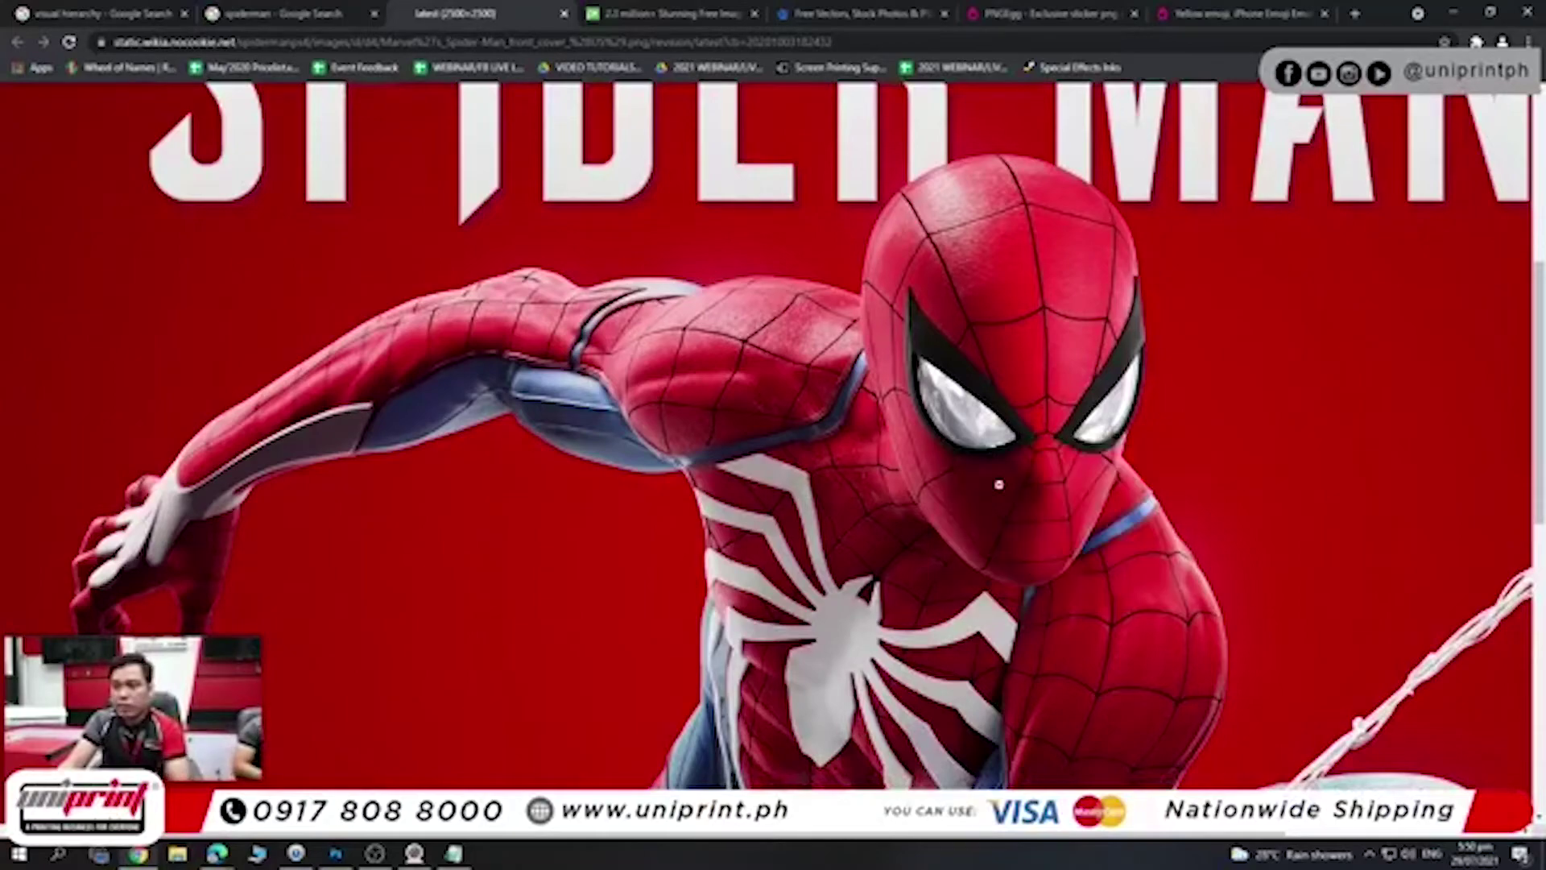
- Copy the Spider-Man image again after a cancelled save, and return to the JUNNEL poster
{"action": "left_click", "coordinate": [336, 854]}
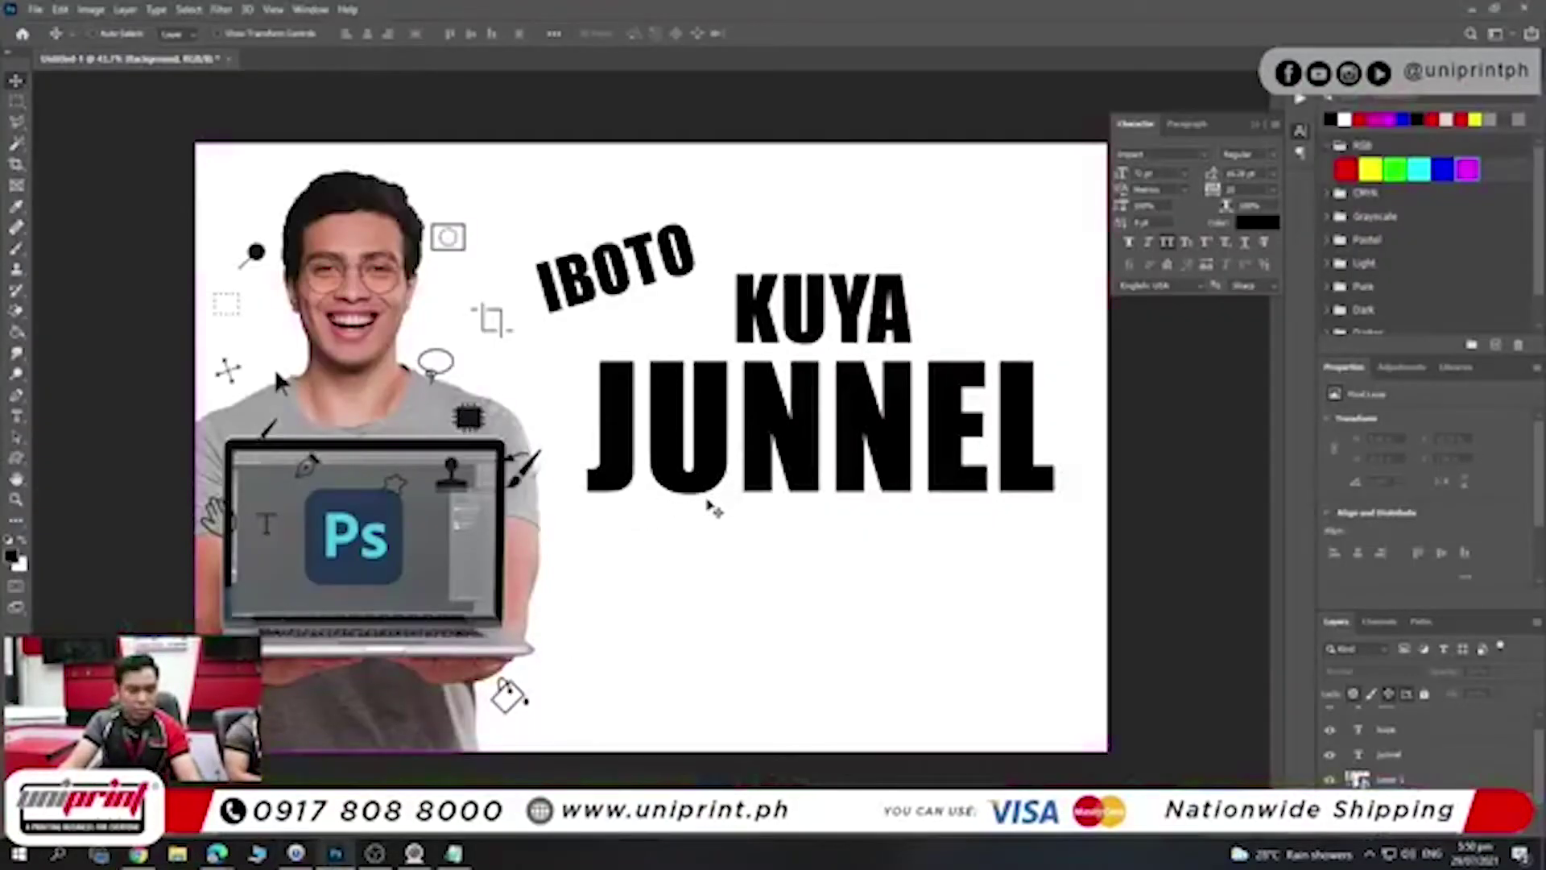
{"action": "left_click", "coordinate": [726, 536], "text": "ctrl"}
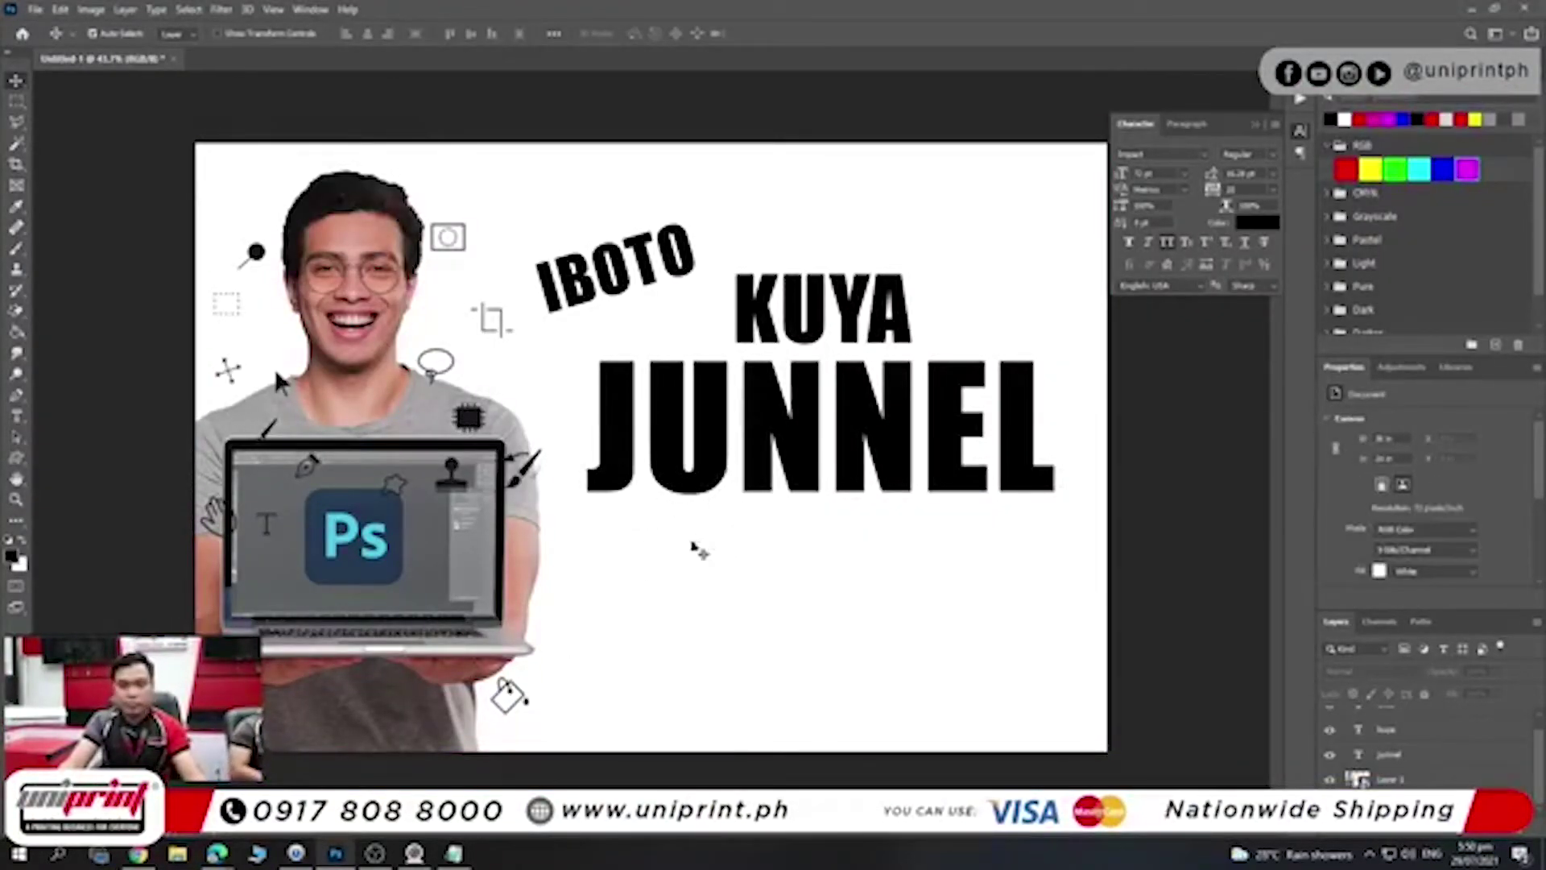
{"action": "left_click", "coordinate": [138, 853]}
{"action": "right_click", "coordinate": [716, 427]}
{"action": "left_click", "coordinate": [765, 443]}
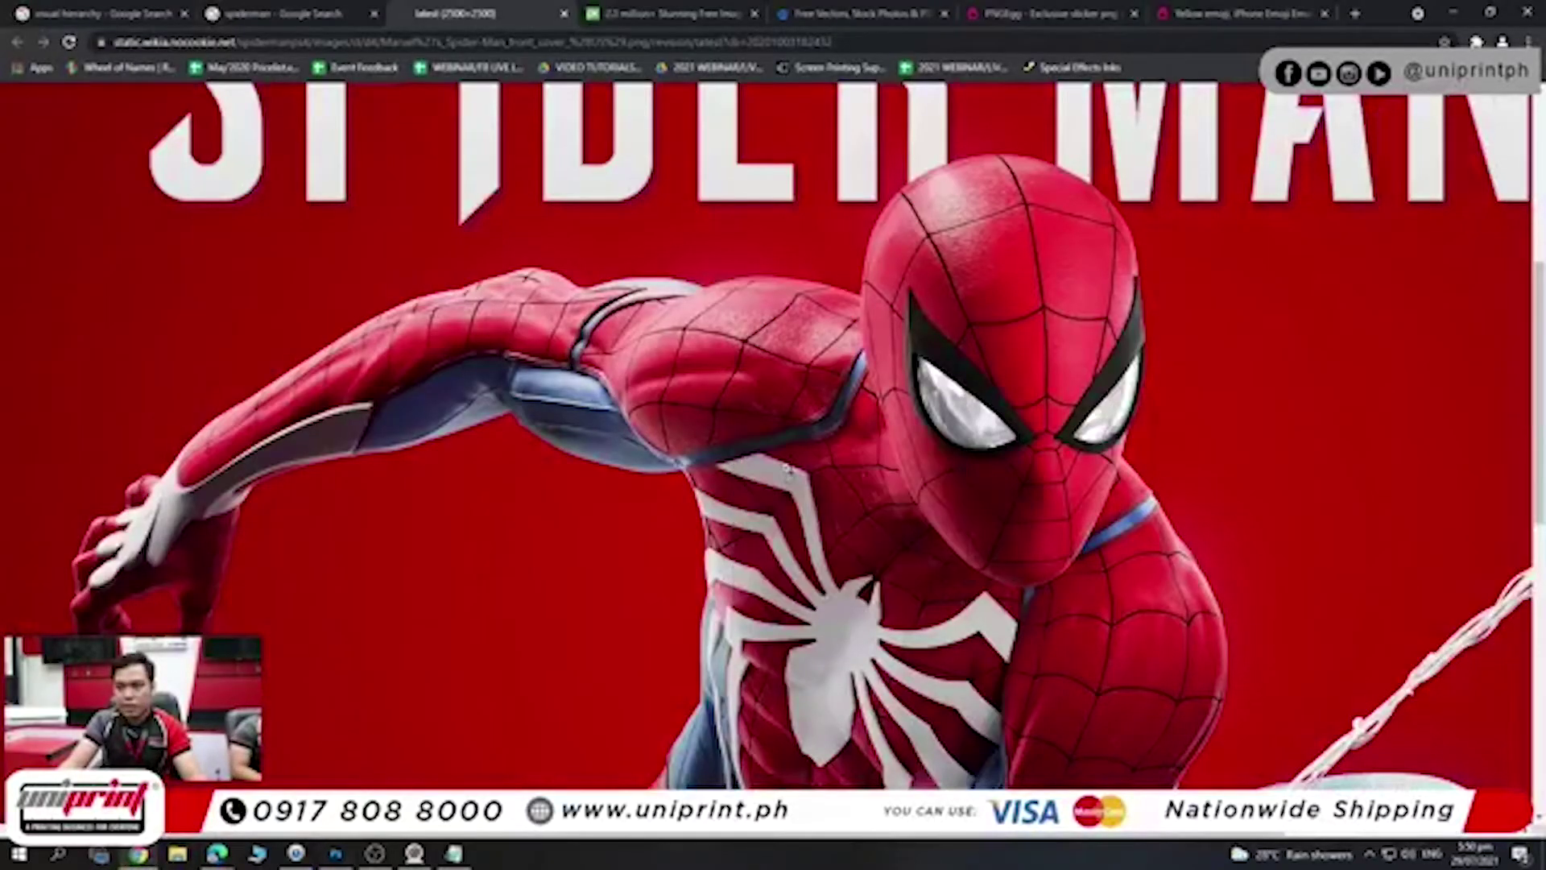
{"action": "right_click", "coordinate": [754, 396]}
{"action": "key", "text": "Escape"}
{"action": "key", "text": "Escape"}
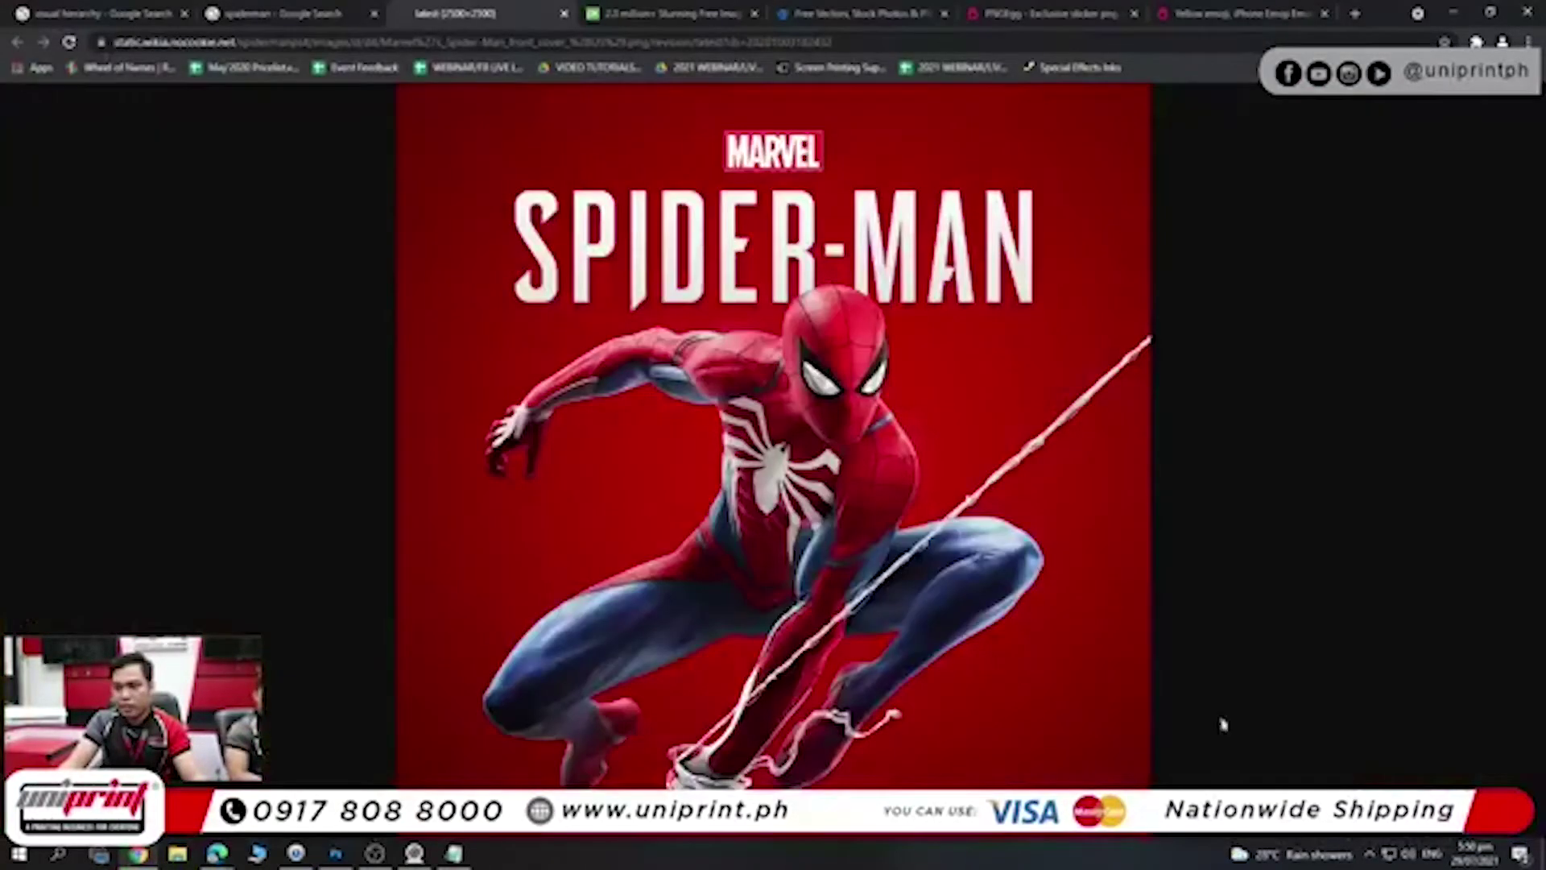
{"action": "left_click", "coordinate": [729, 366]}
{"action": "right_click", "coordinate": [729, 367]}
{"action": "left_click", "coordinate": [782, 419]}
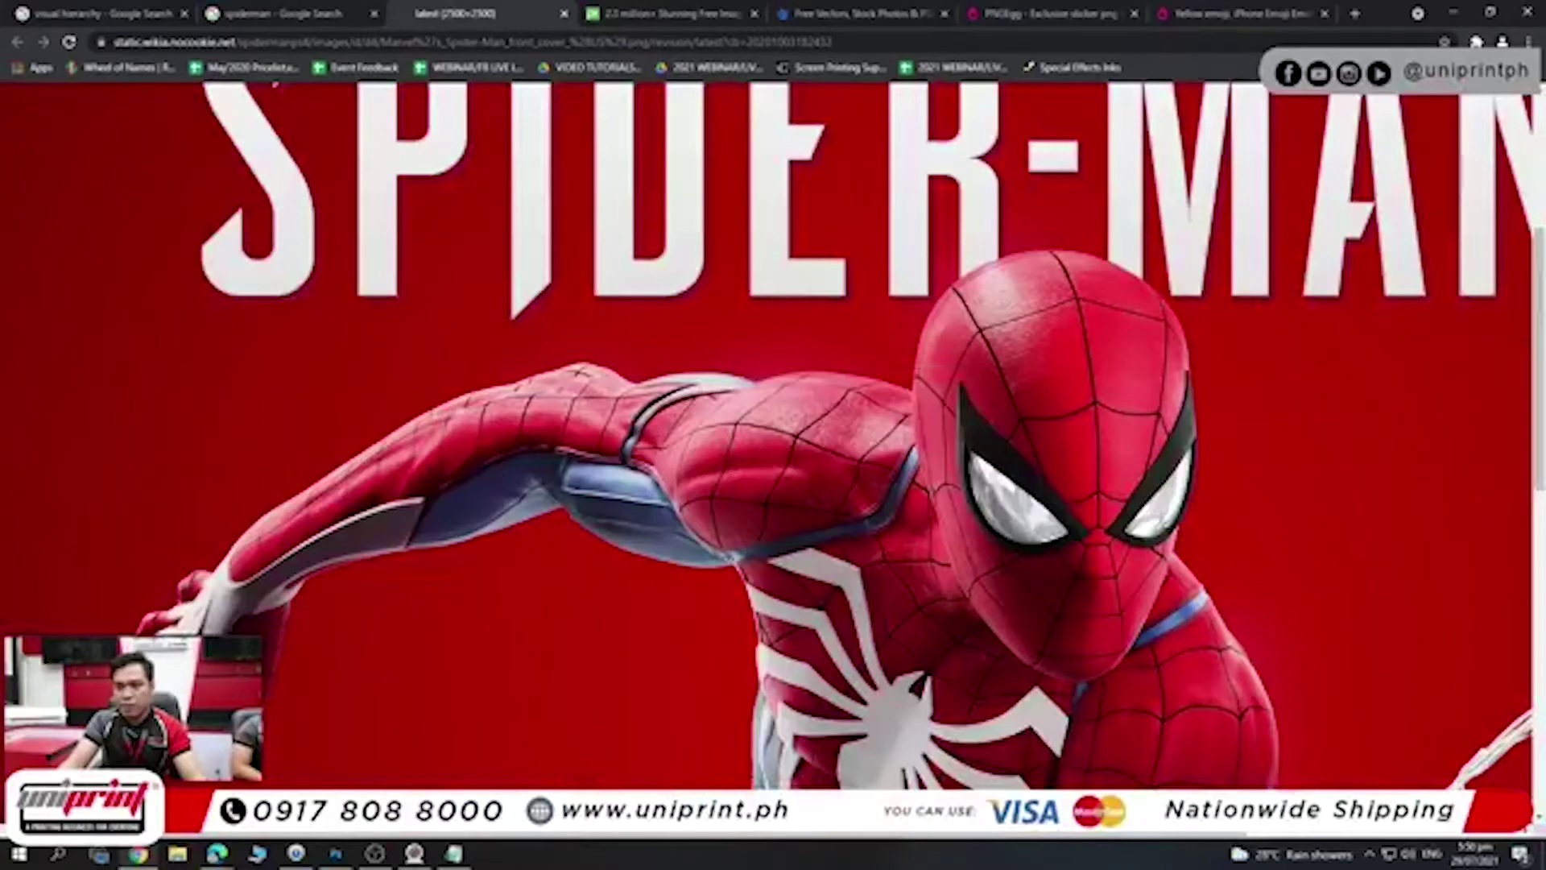
{"action": "left_click", "coordinate": [336, 854]}
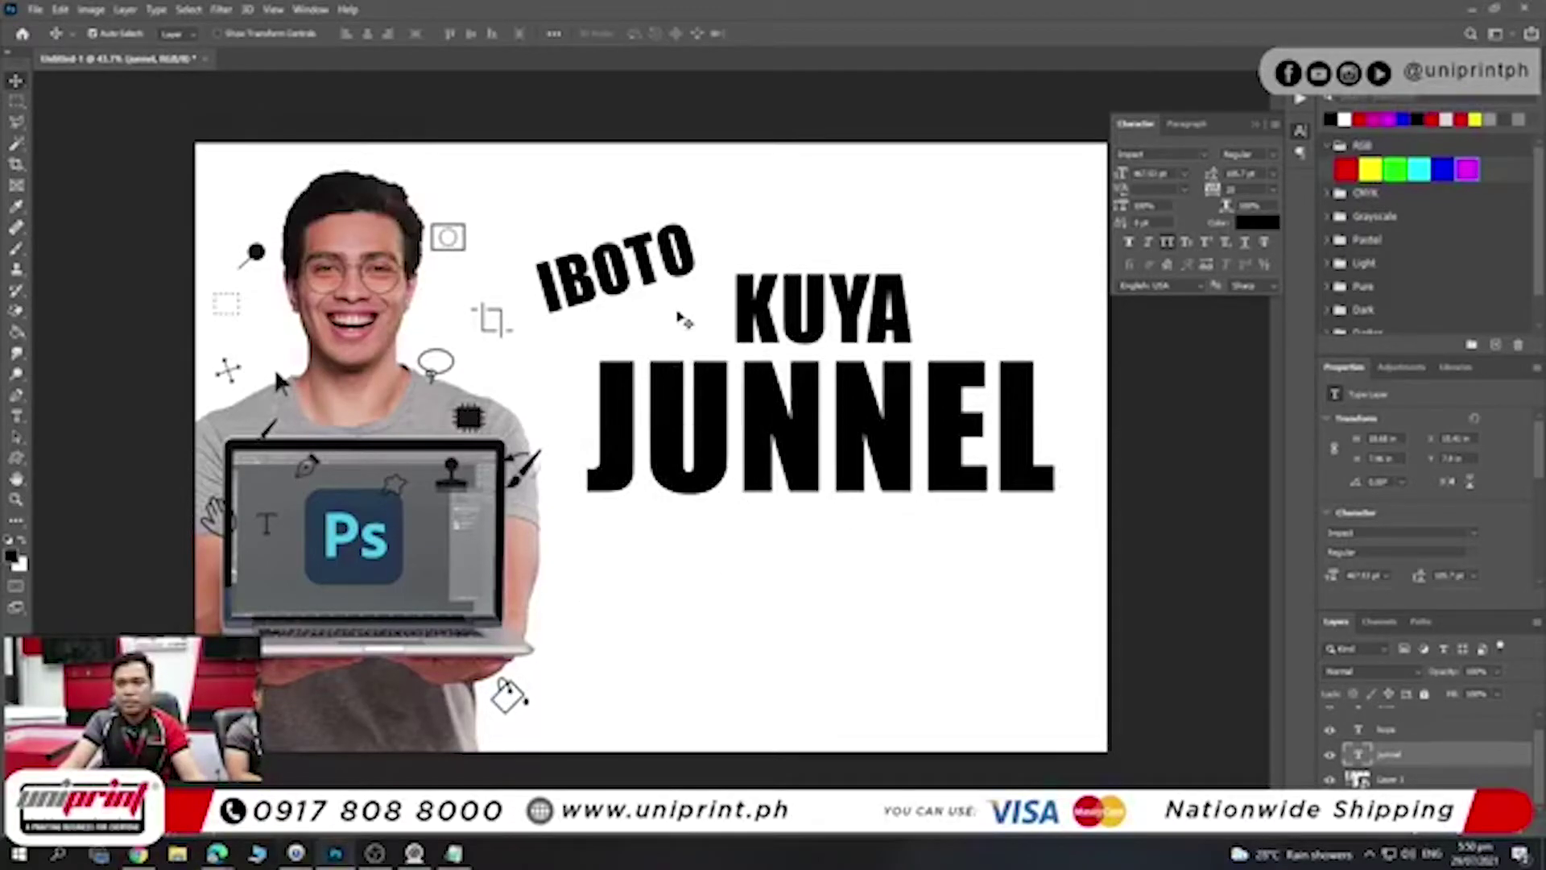
- Paste the Spider-Man cover as a new layer and move it up on the canvas
{"action": "key", "text": "ctrl+v"}
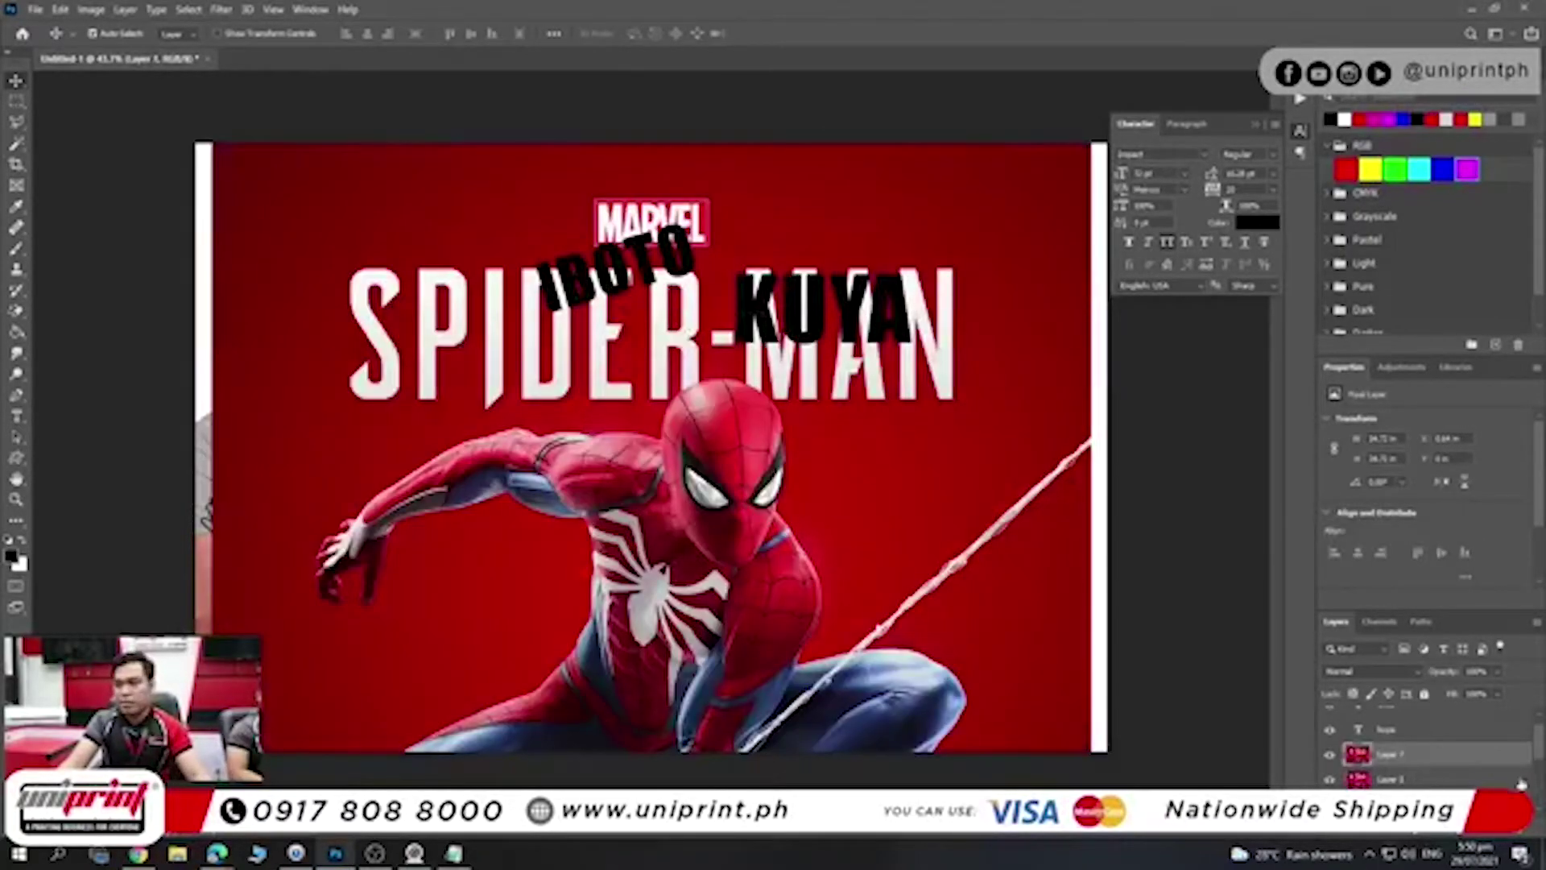
{"action": "key", "text": "Delete"}
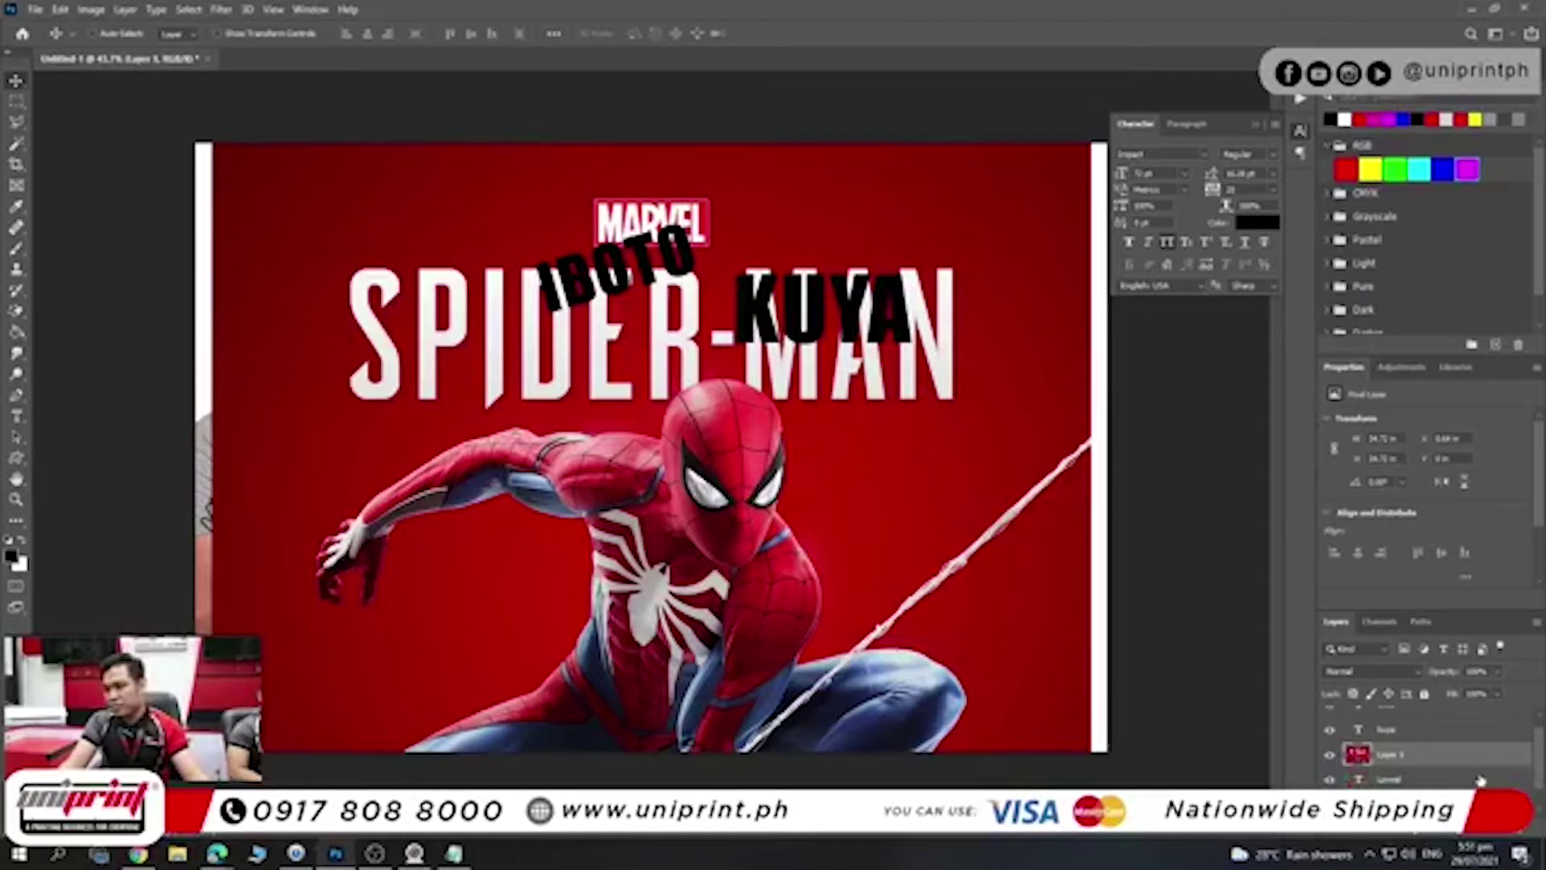
{"action": "left_click_drag", "start_coordinate": [958, 527], "coordinate": [890, 410]}
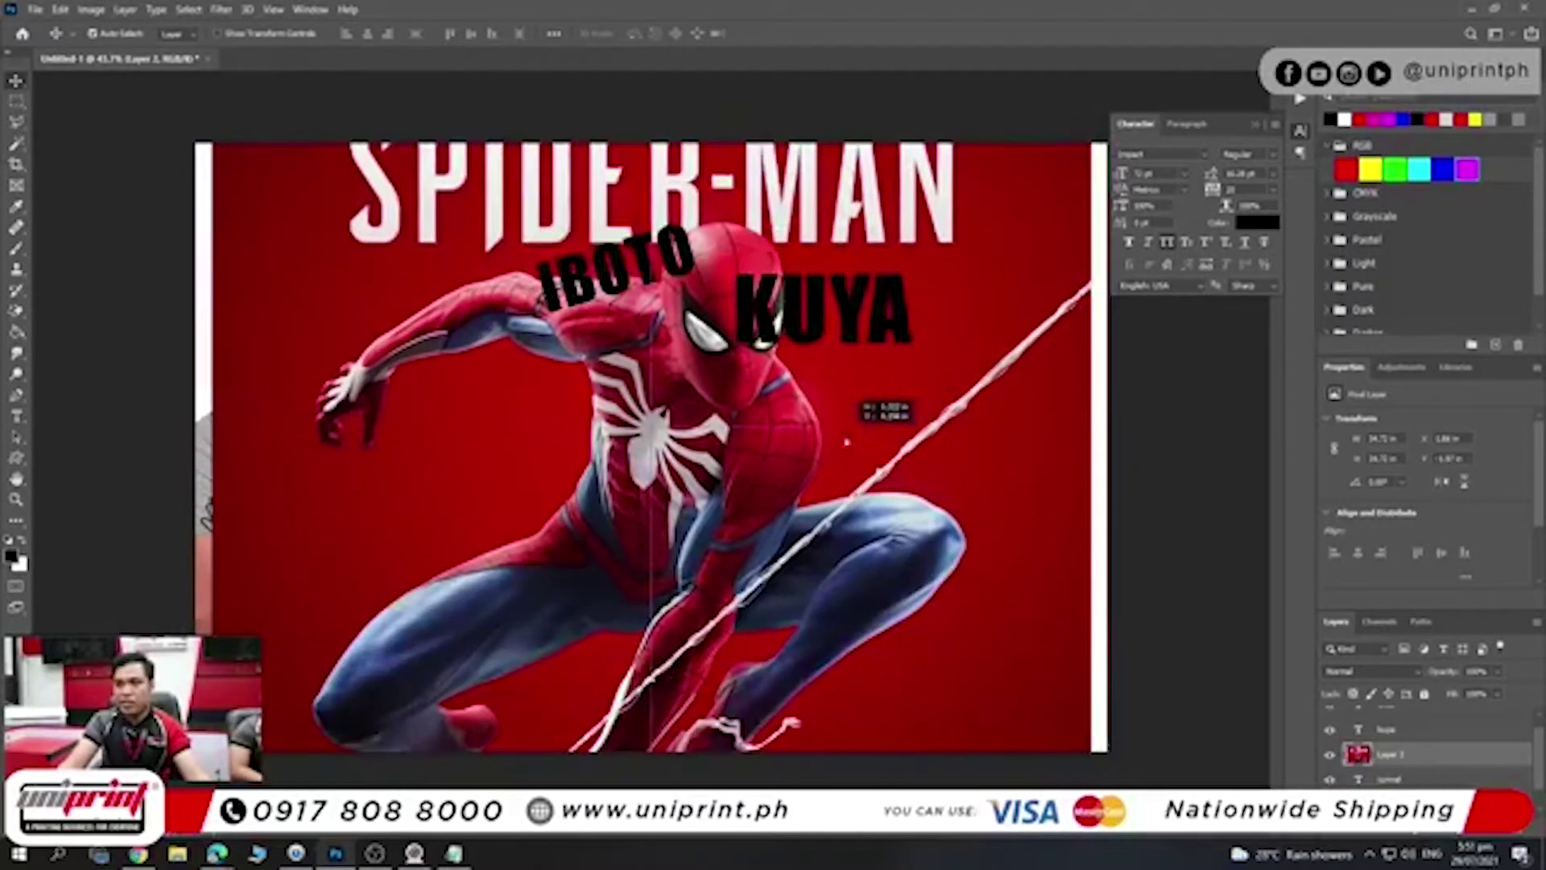
{"action": "key", "text": "ctrl+minus"}
{"action": "key", "text": "ctrl+minus"}
- Check Image Size without changes, then nudge the Spider-Man layer slightly upward
{"action": "left_click", "coordinate": [91, 8]}
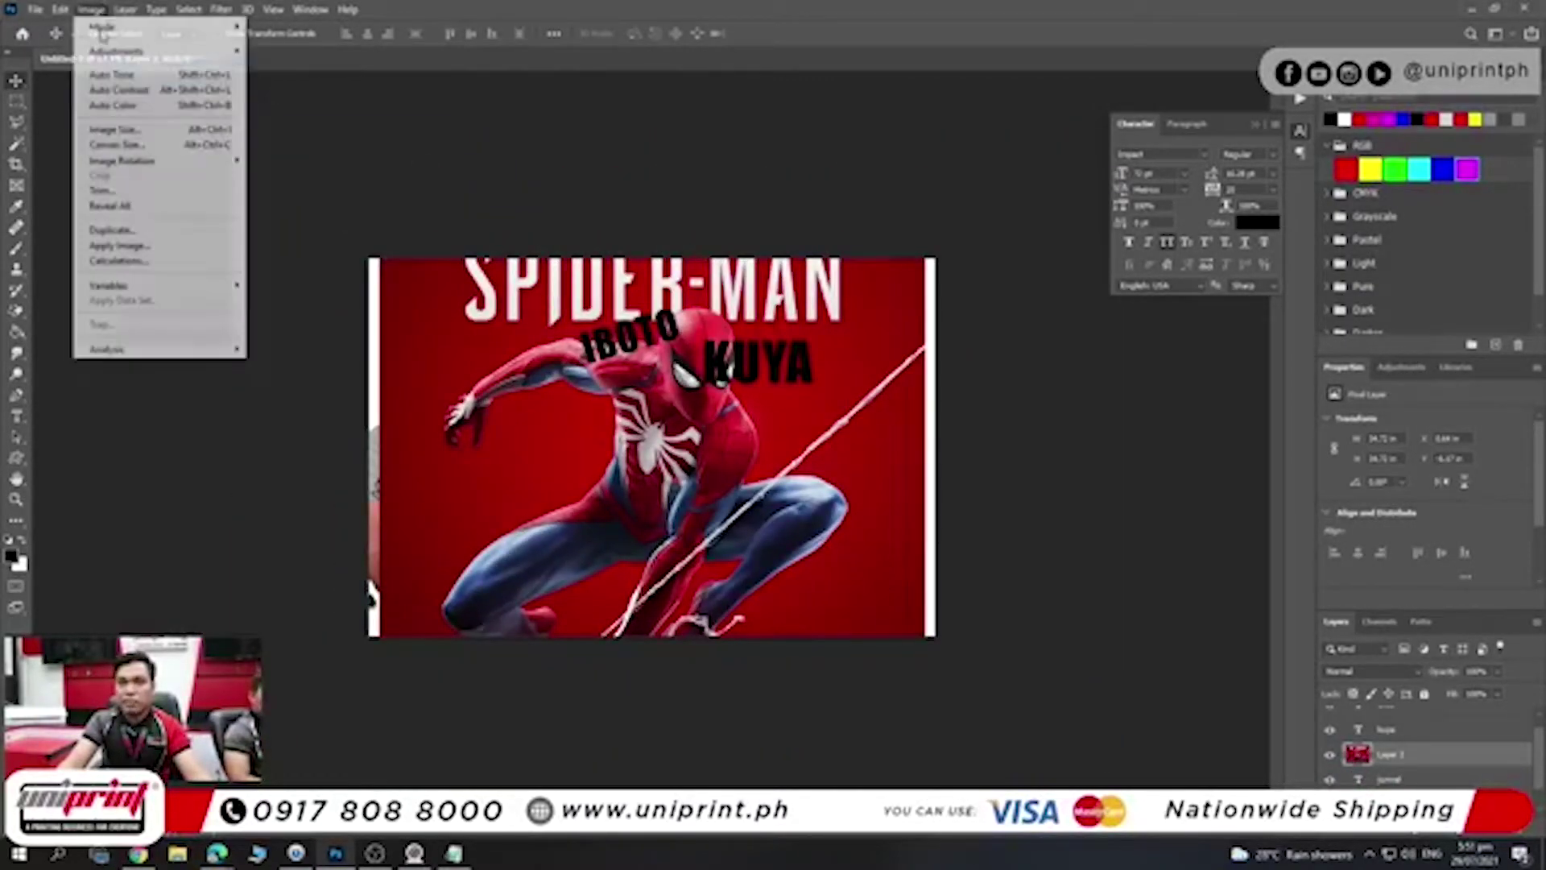
{"action": "left_click", "coordinate": [120, 135]}
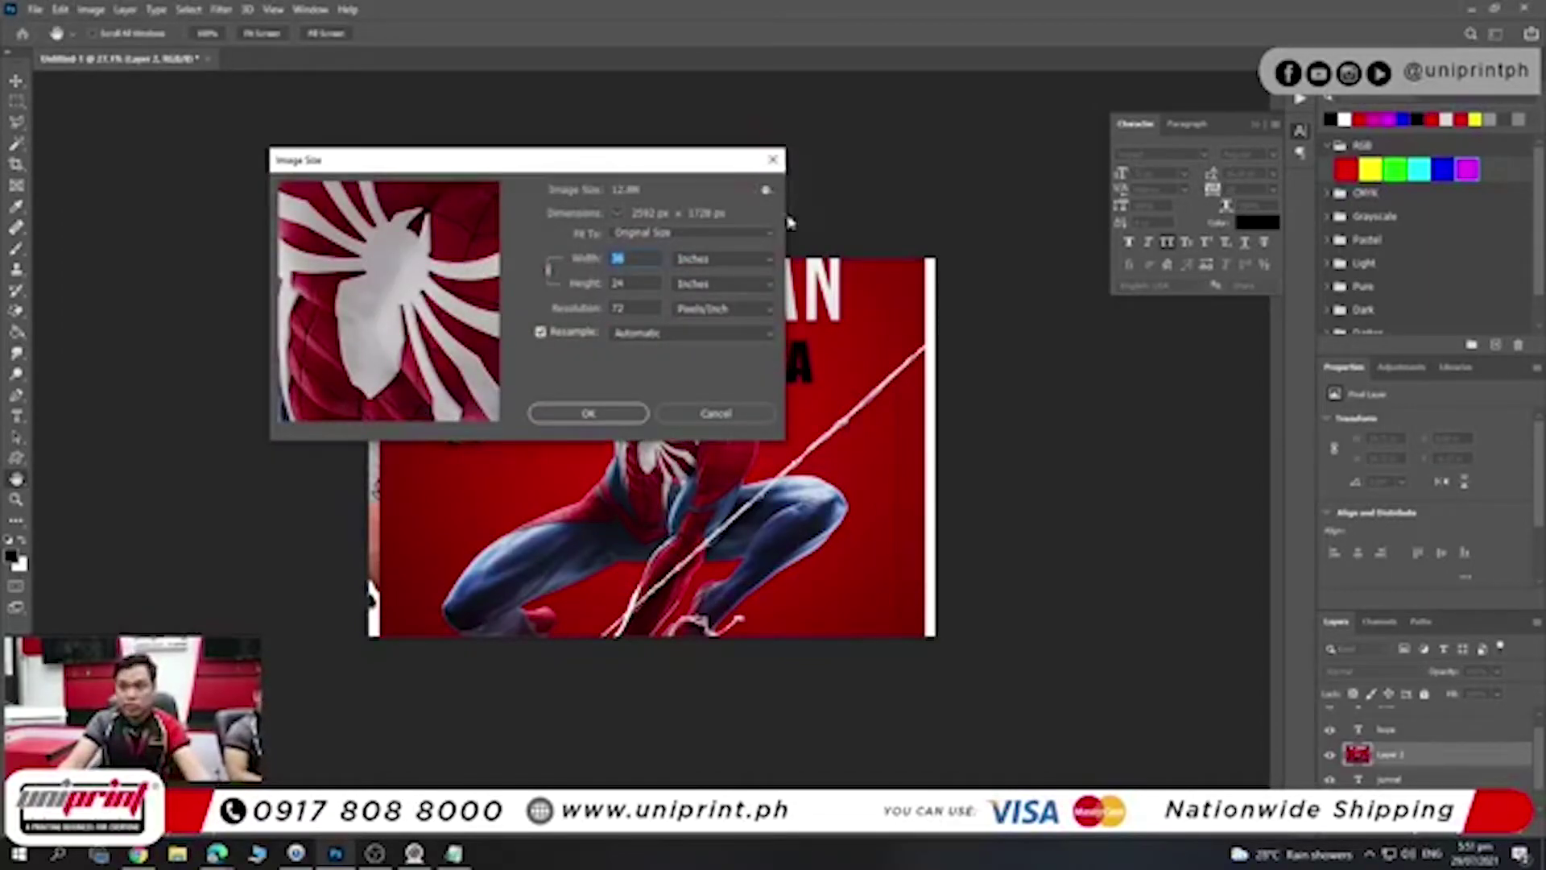
{"action": "left_click", "coordinate": [772, 159]}
{"action": "key", "text": "v"}
{"action": "mouse_move", "coordinate": [838, 535]}
{"action": "left_mouse_down"}
{"action": "mouse_move", "coordinate": [838, 508]}
{"action": "mouse_move", "coordinate": [836, 527]}
{"action": "left_mouse_up"}
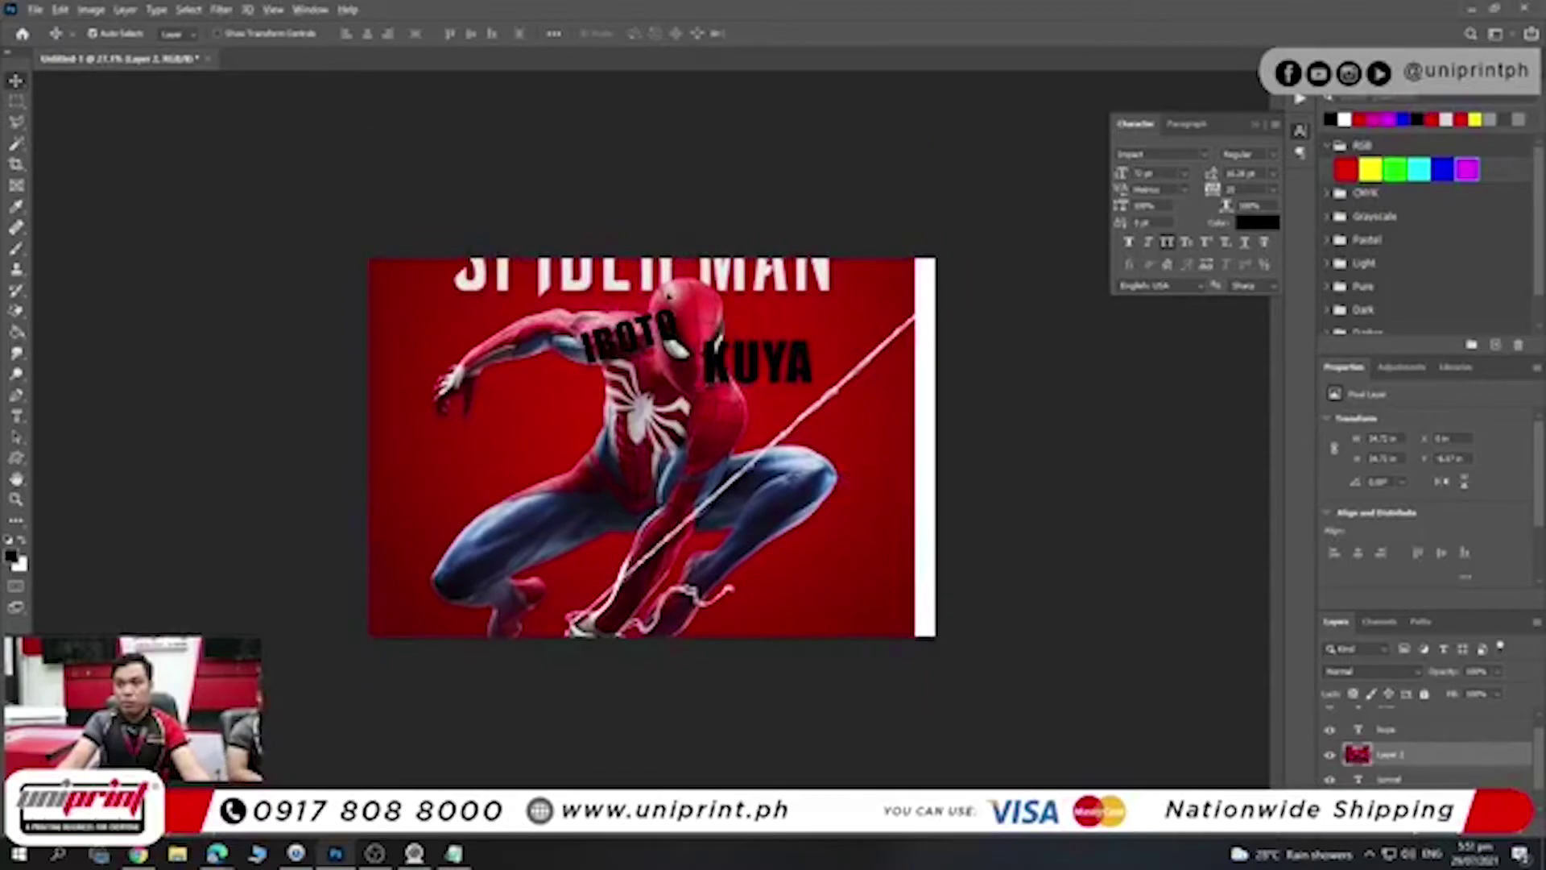
- Reposition the Spider-Man layer around the poster to place its SPIDER-MAN title
{"action": "scroll", "coordinate": [705, 282], "scroll_direction": "up", "scroll_amount": 2}
{"action": "scroll", "coordinate": [704, 282], "scroll_direction": "up", "scroll_amount": 2}
{"action": "scroll", "coordinate": [705, 282], "scroll_direction": "up", "scroll_amount": 1}
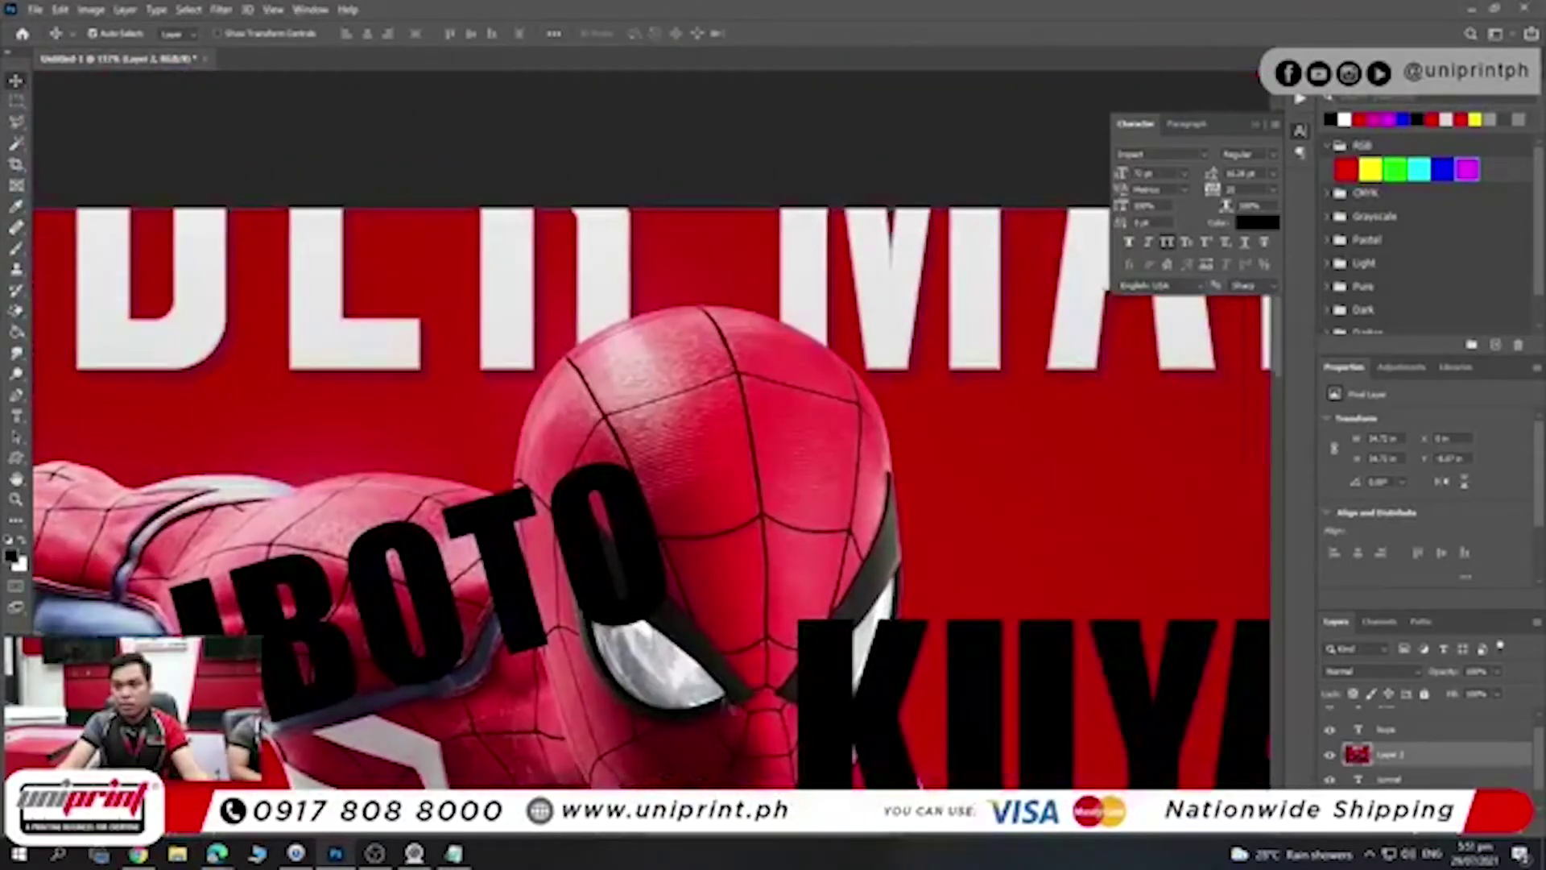
{"action": "scroll", "coordinate": [702, 757], "scroll_direction": "down", "scroll_amount": 3}
{"action": "scroll", "coordinate": [701, 757], "scroll_direction": "down", "scroll_amount": 2}
{"action": "mouse_move", "coordinate": [812, 469]}
{"action": "left_mouse_down"}
{"action": "mouse_move", "coordinate": [824, 433]}
{"action": "mouse_move", "coordinate": [773, 417]}
{"action": "mouse_move", "coordinate": [787, 666]}
{"action": "mouse_move", "coordinate": [776, 642]}
{"action": "mouse_move", "coordinate": [837, 469]}
{"action": "mouse_move", "coordinate": [876, 566]}
{"action": "left_mouse_up"}
{"action": "mouse_move", "coordinate": [914, 511]}
{"action": "left_mouse_down"}
{"action": "mouse_move", "coordinate": [720, 530]}
{"action": "mouse_move", "coordinate": [761, 518]}
{"action": "mouse_move", "coordinate": [709, 456]}
{"action": "mouse_move", "coordinate": [691, 505]}
{"action": "left_mouse_up"}
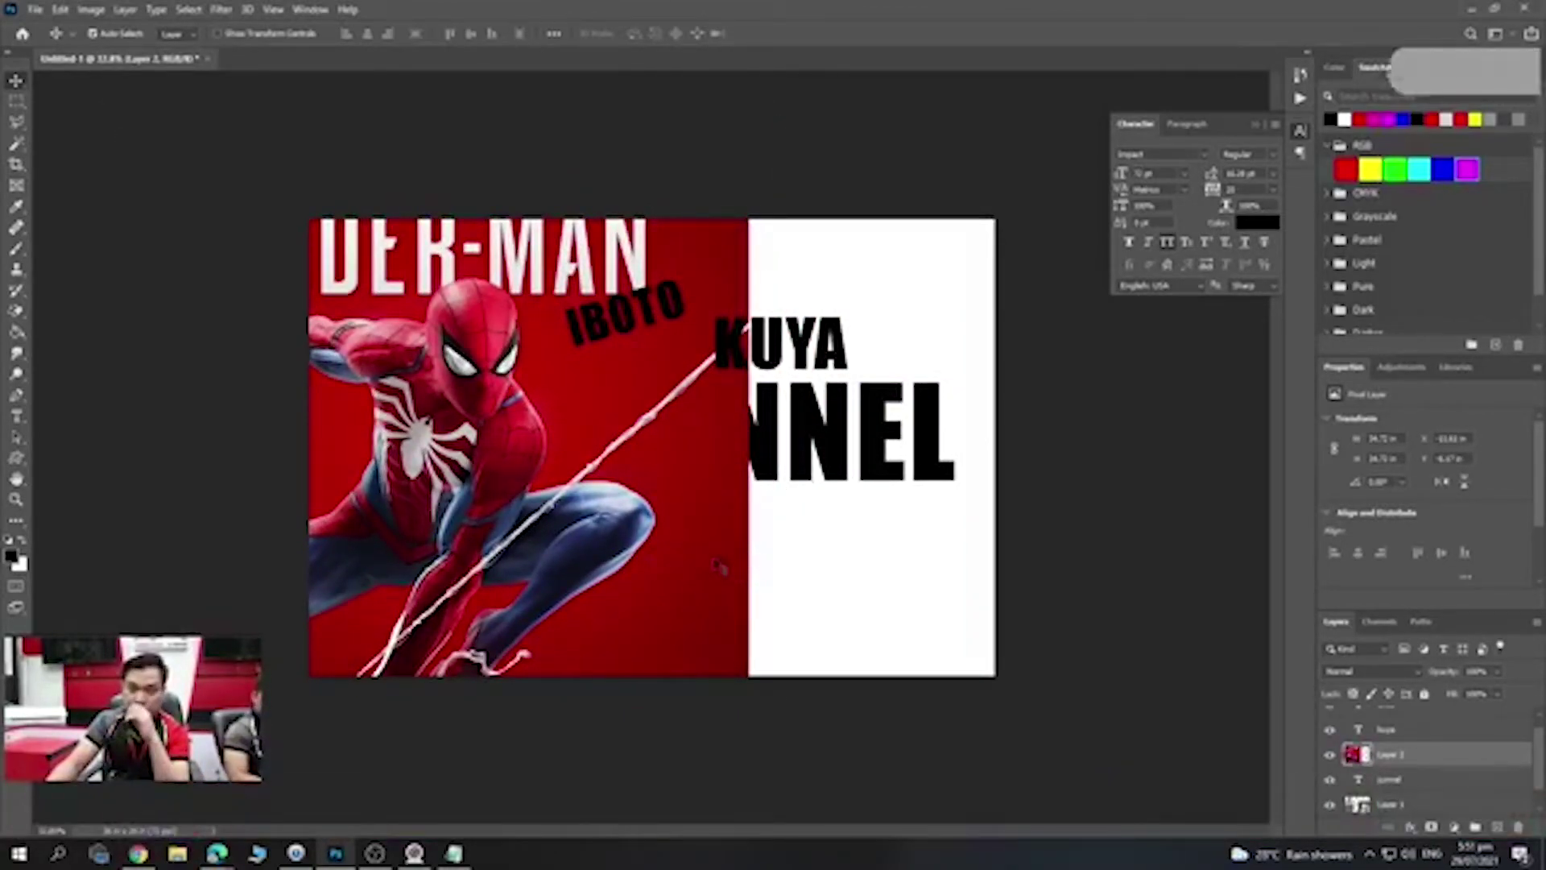
{"action": "left_click_drag", "start_coordinate": [729, 562], "coordinate": [723, 448]}
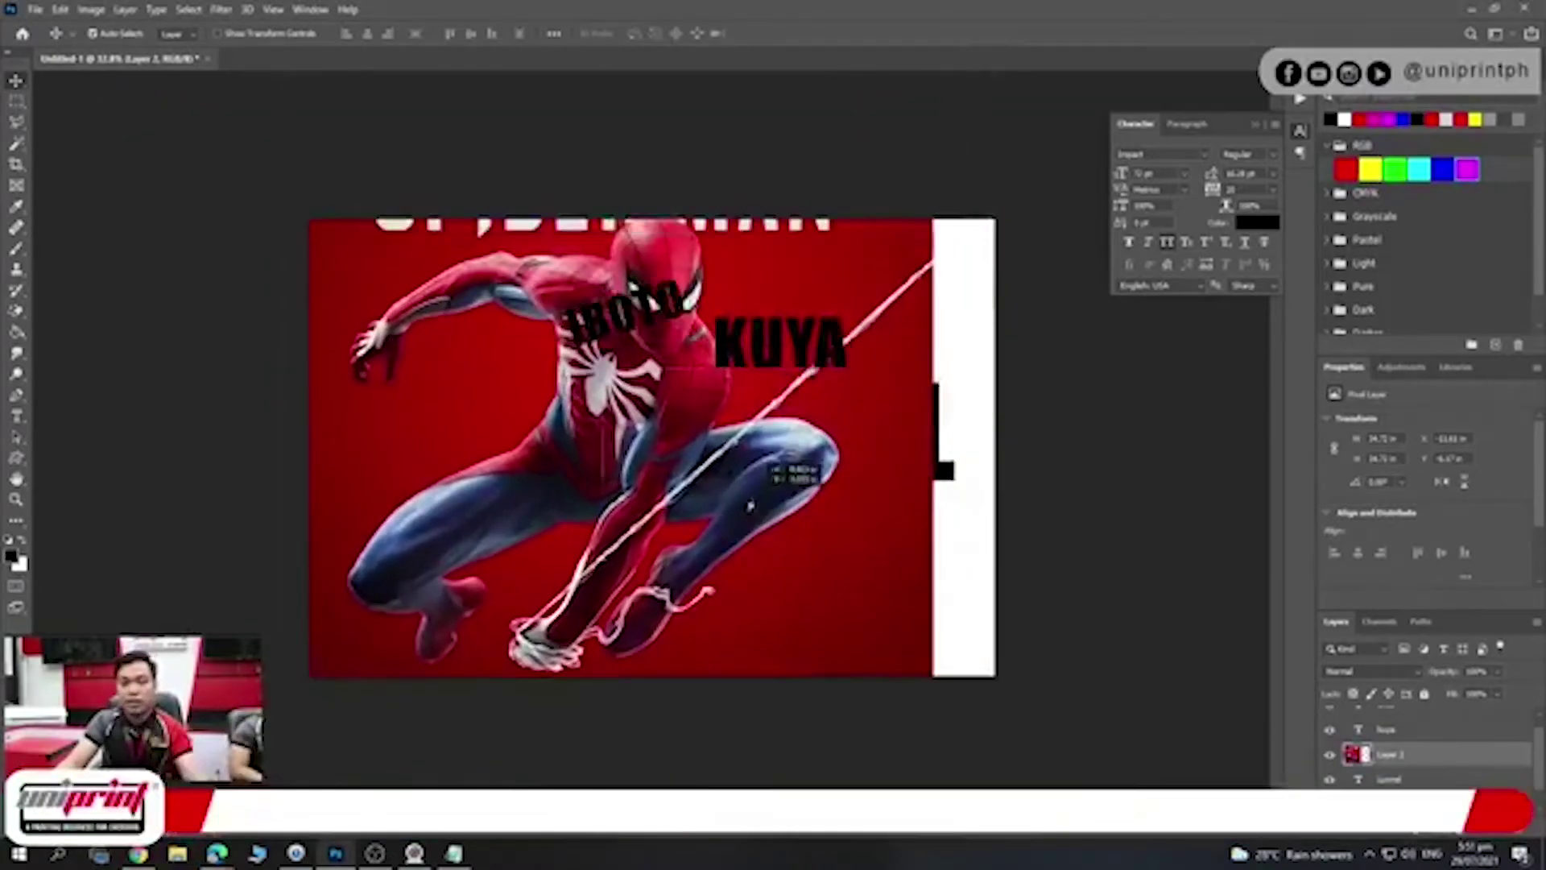
{"action": "mouse_move", "coordinate": [724, 447]}
{"action": "left_mouse_down"}
{"action": "mouse_move", "coordinate": [835, 579]}
{"action": "mouse_move", "coordinate": [819, 594]}
{"action": "left_mouse_up"}
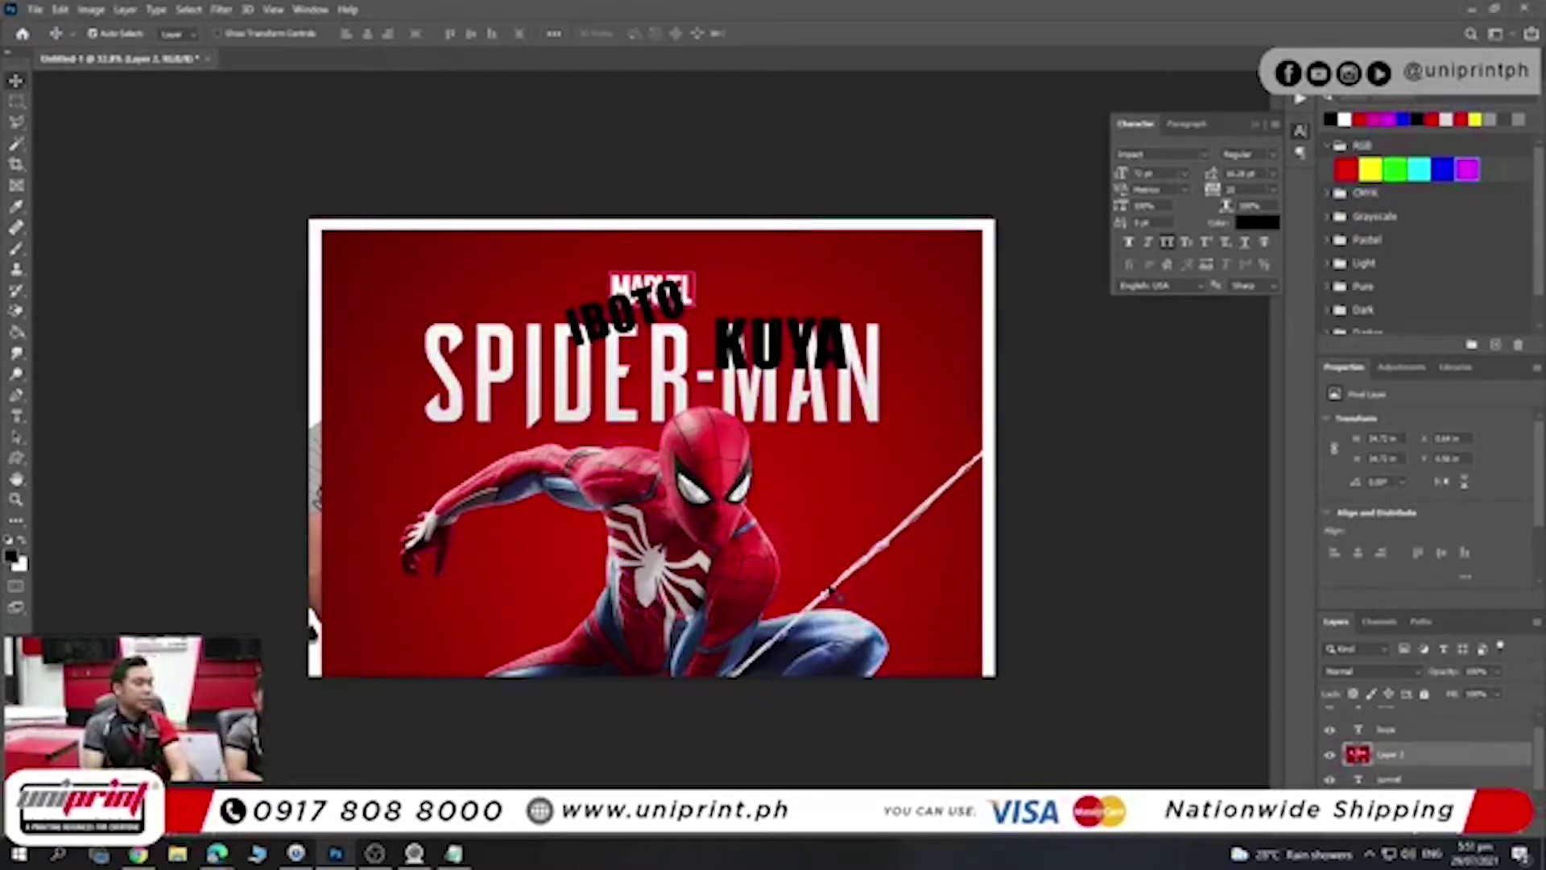
{"action": "mouse_move", "coordinate": [826, 576]}
{"action": "left_mouse_down"}
{"action": "mouse_move", "coordinate": [801, 427]}
{"action": "mouse_move", "coordinate": [914, 355]}
{"action": "left_mouse_up"}
- Free-transform the Spider-Man layer proportionally smaller so it fits inside the canvas
{"action": "key", "text": "ctrl+t"}
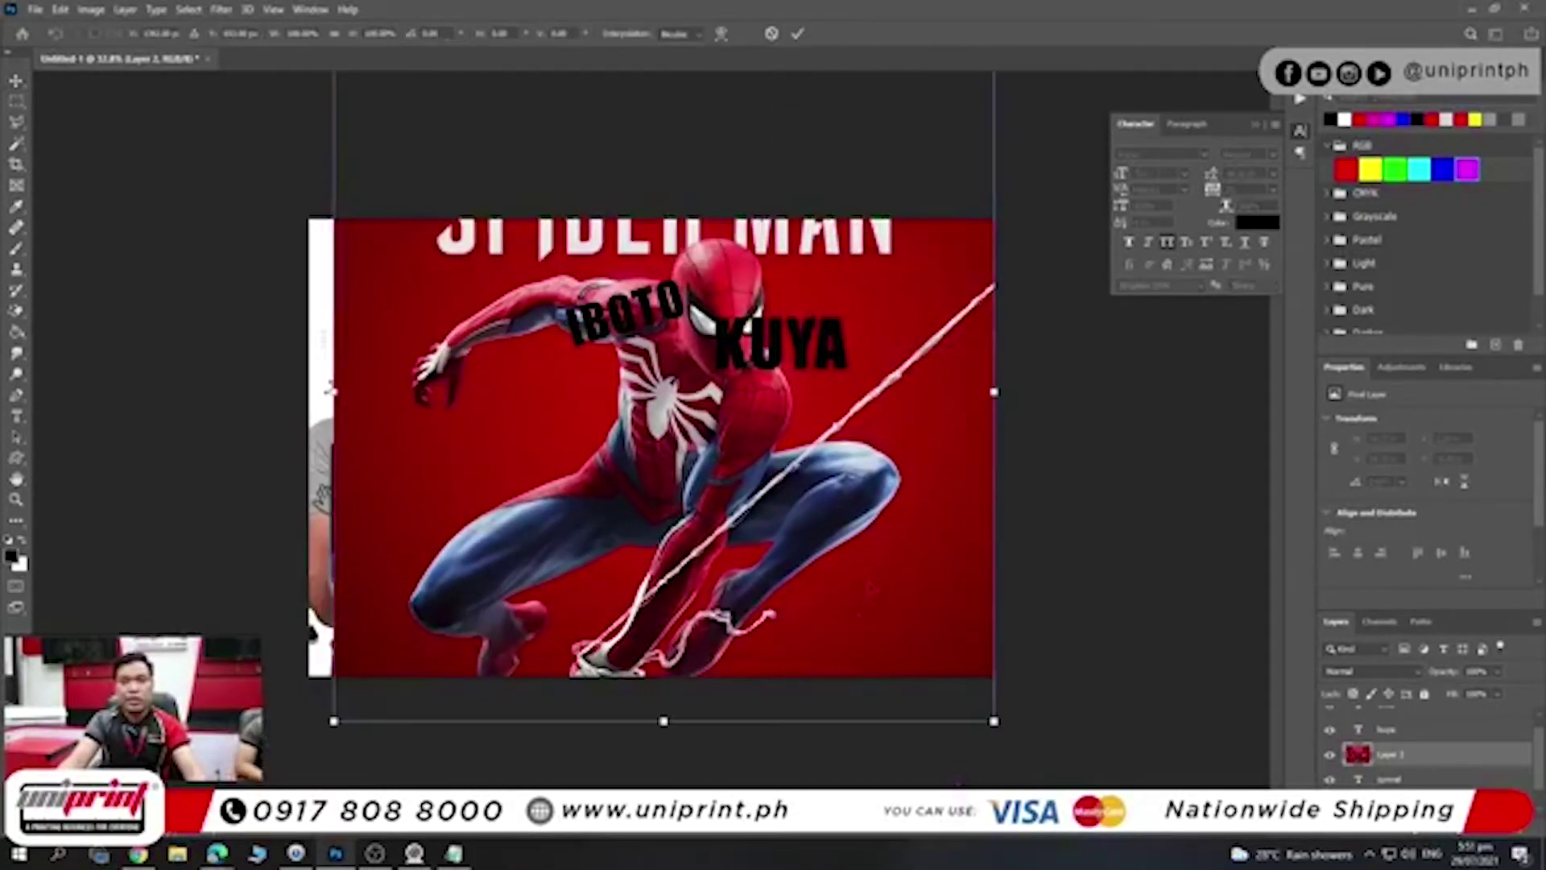
{"action": "left_click_drag", "start_coordinate": [995, 393], "coordinate": [574, 461]}
{"action": "key", "text": "Return"}
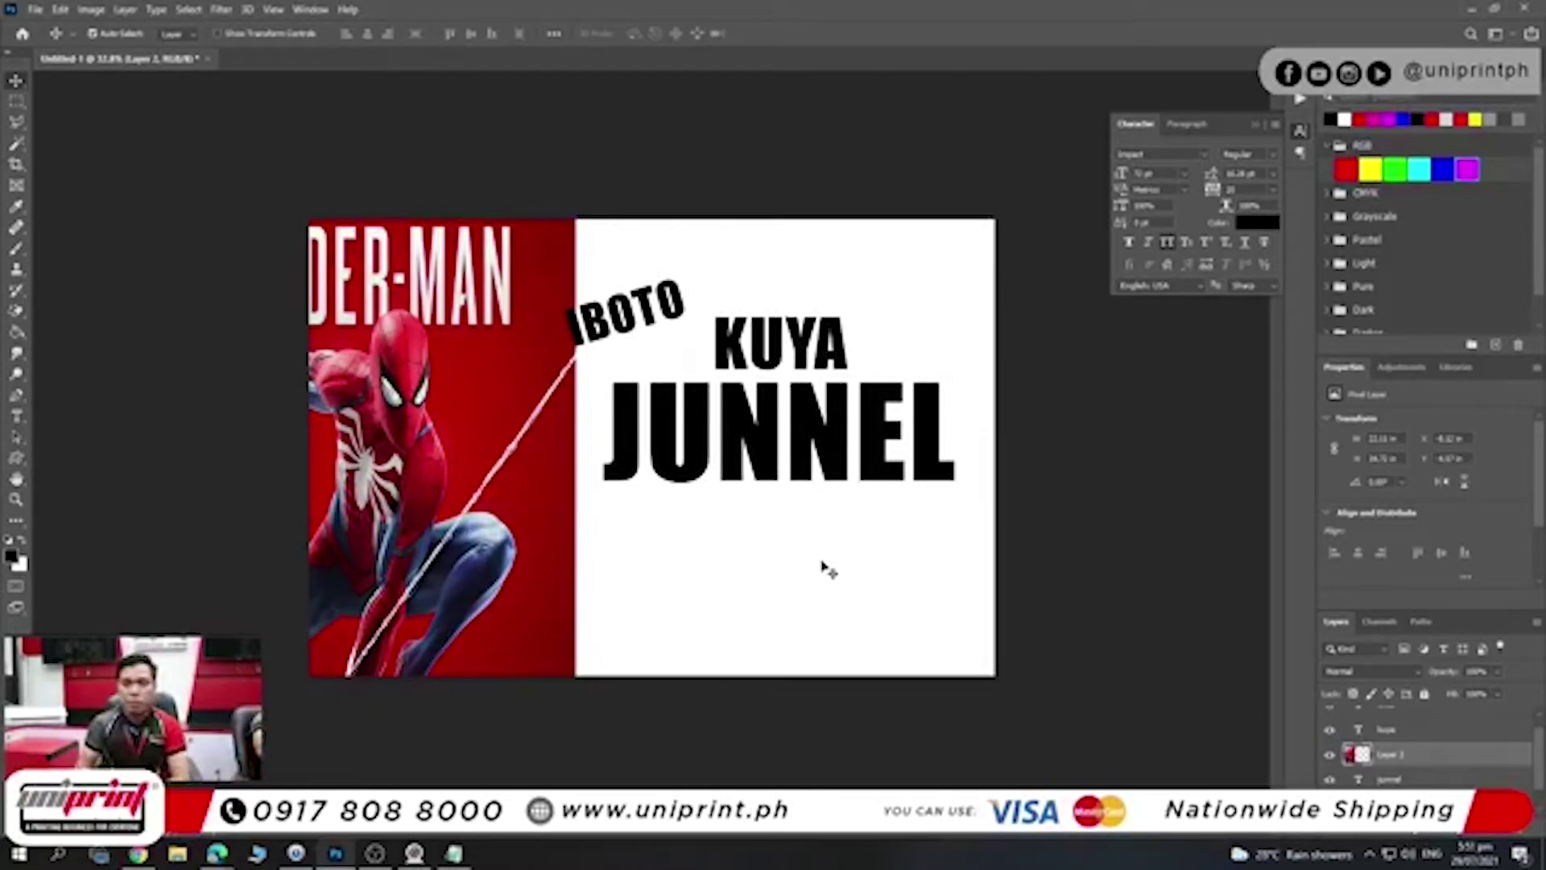
{"action": "key", "text": "ctrl+z"}
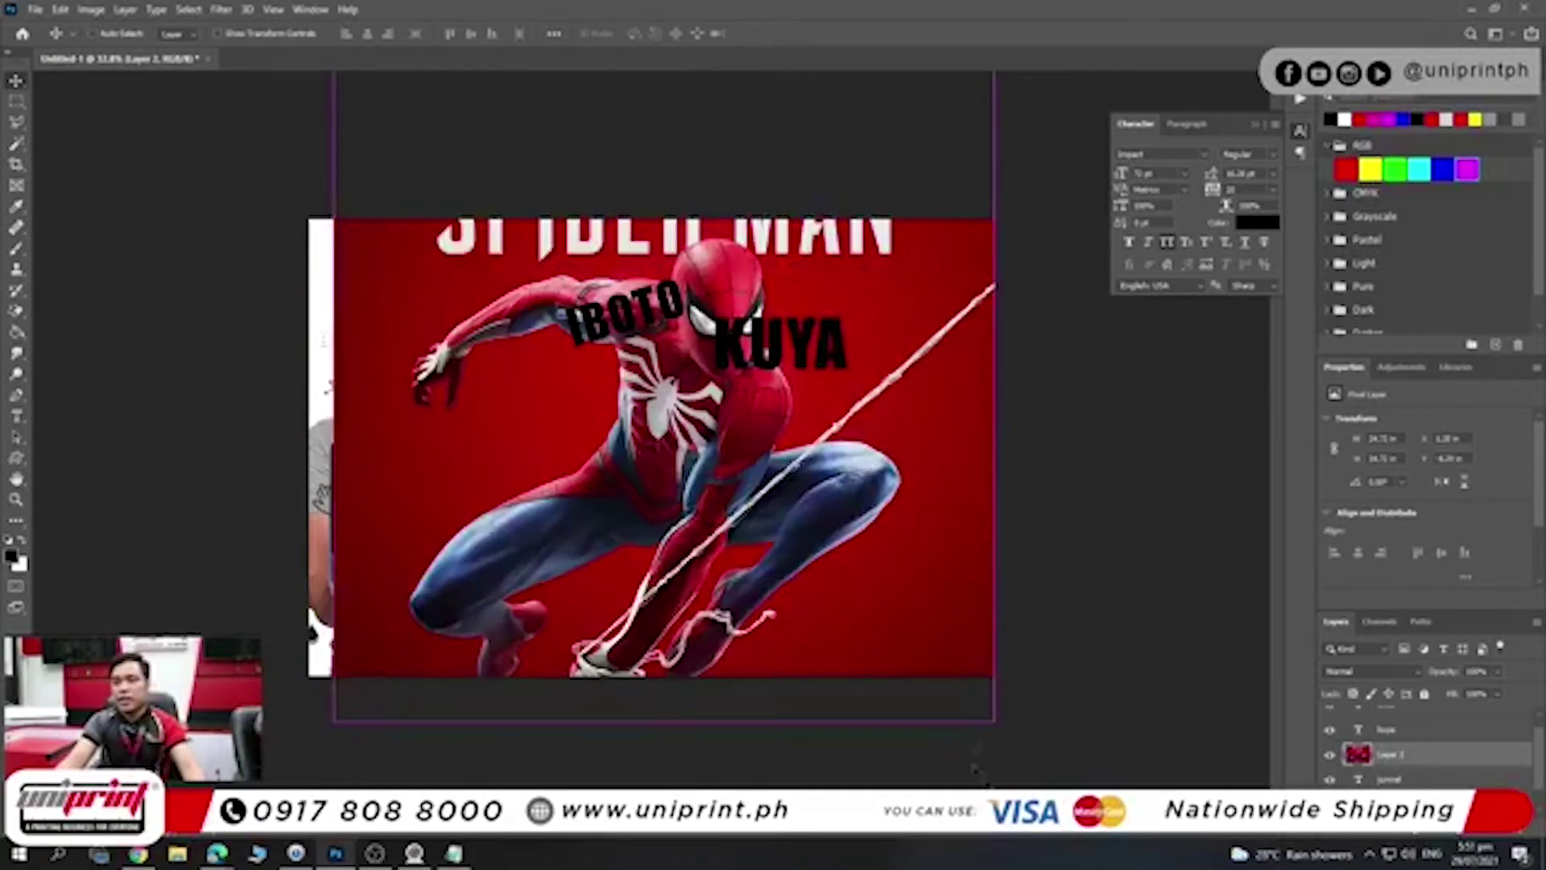
{"action": "key", "text": "ctrl+t"}
{"action": "left_click_drag", "start_coordinate": [994, 721], "coordinate": [843, 632]}
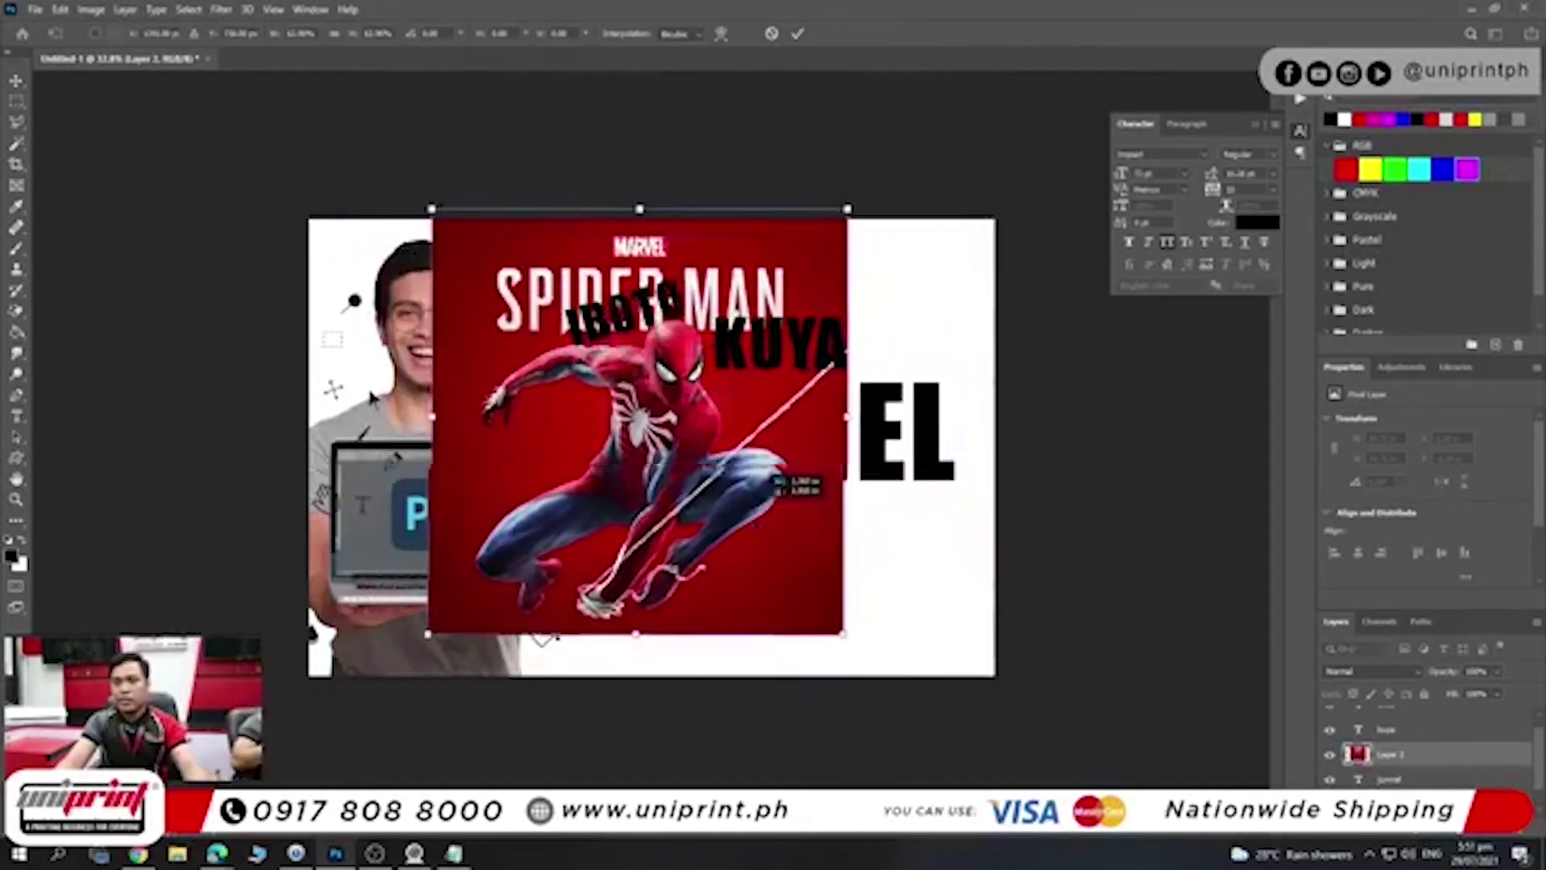
{"action": "key", "text": "Return"}
{"action": "scroll", "coordinate": [643, 378], "scroll_direction": "up", "scroll_amount": 2}
{"action": "scroll", "coordinate": [643, 377], "scroll_direction": "up", "scroll_amount": 3}
{"action": "scroll", "coordinate": [37, 523], "scroll_direction": "up", "scroll_amount": 1}
{"action": "scroll", "coordinate": [48, 547], "scroll_direction": "down", "scroll_amount": 1}
{"action": "scroll", "coordinate": [86, 586], "scroll_direction": "down", "scroll_amount": 1}
{"action": "scroll", "coordinate": [273, 608], "scroll_direction": "down", "scroll_amount": 1}
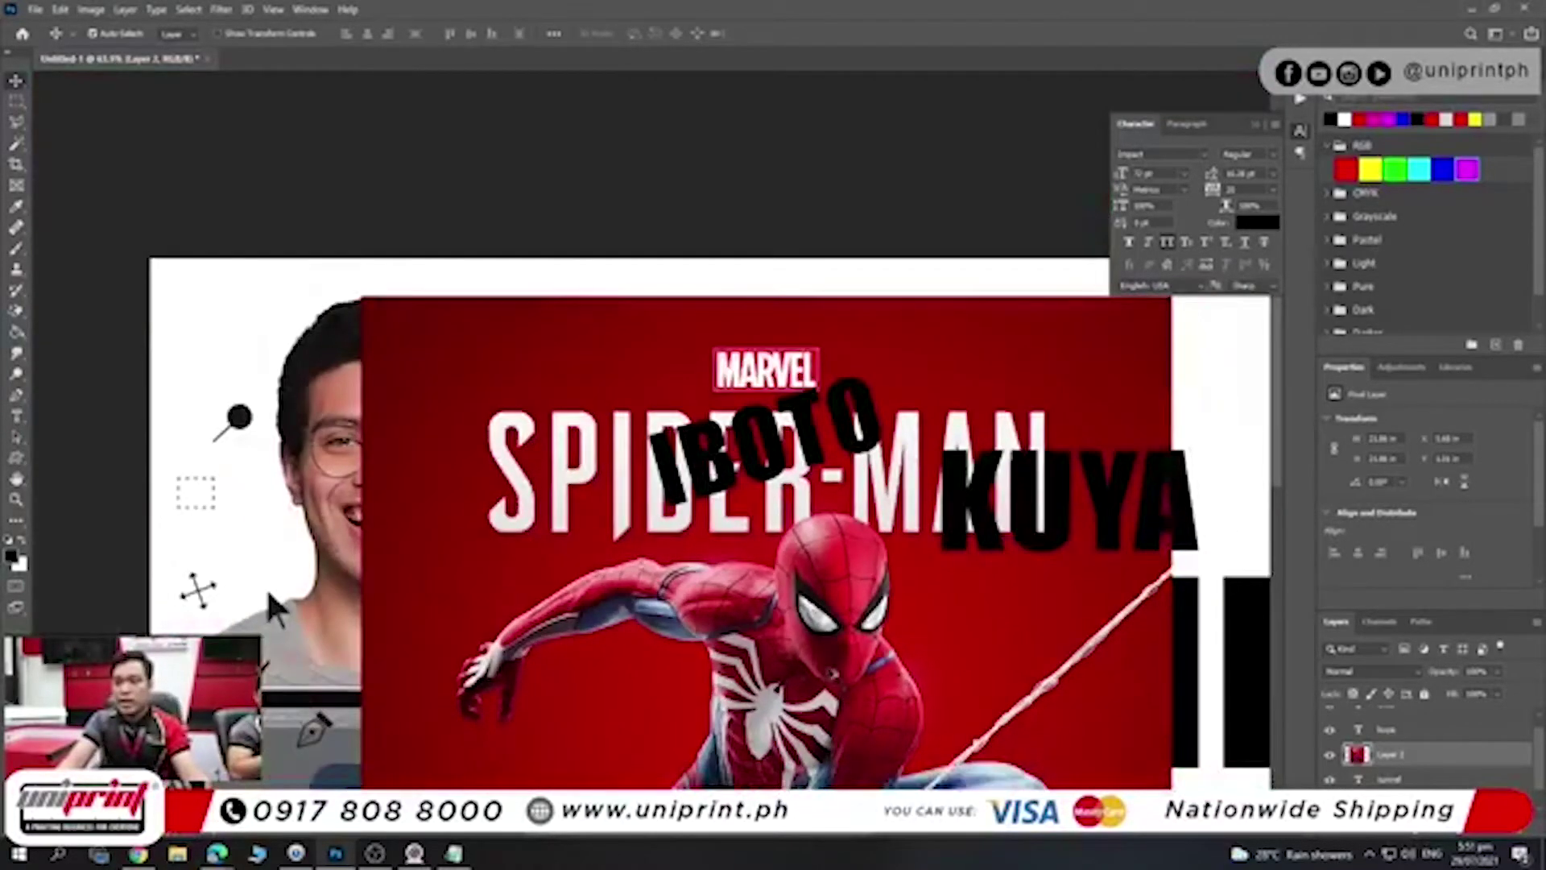
{"action": "left_click_drag", "start_coordinate": [270, 601], "coordinate": [187, 461]}
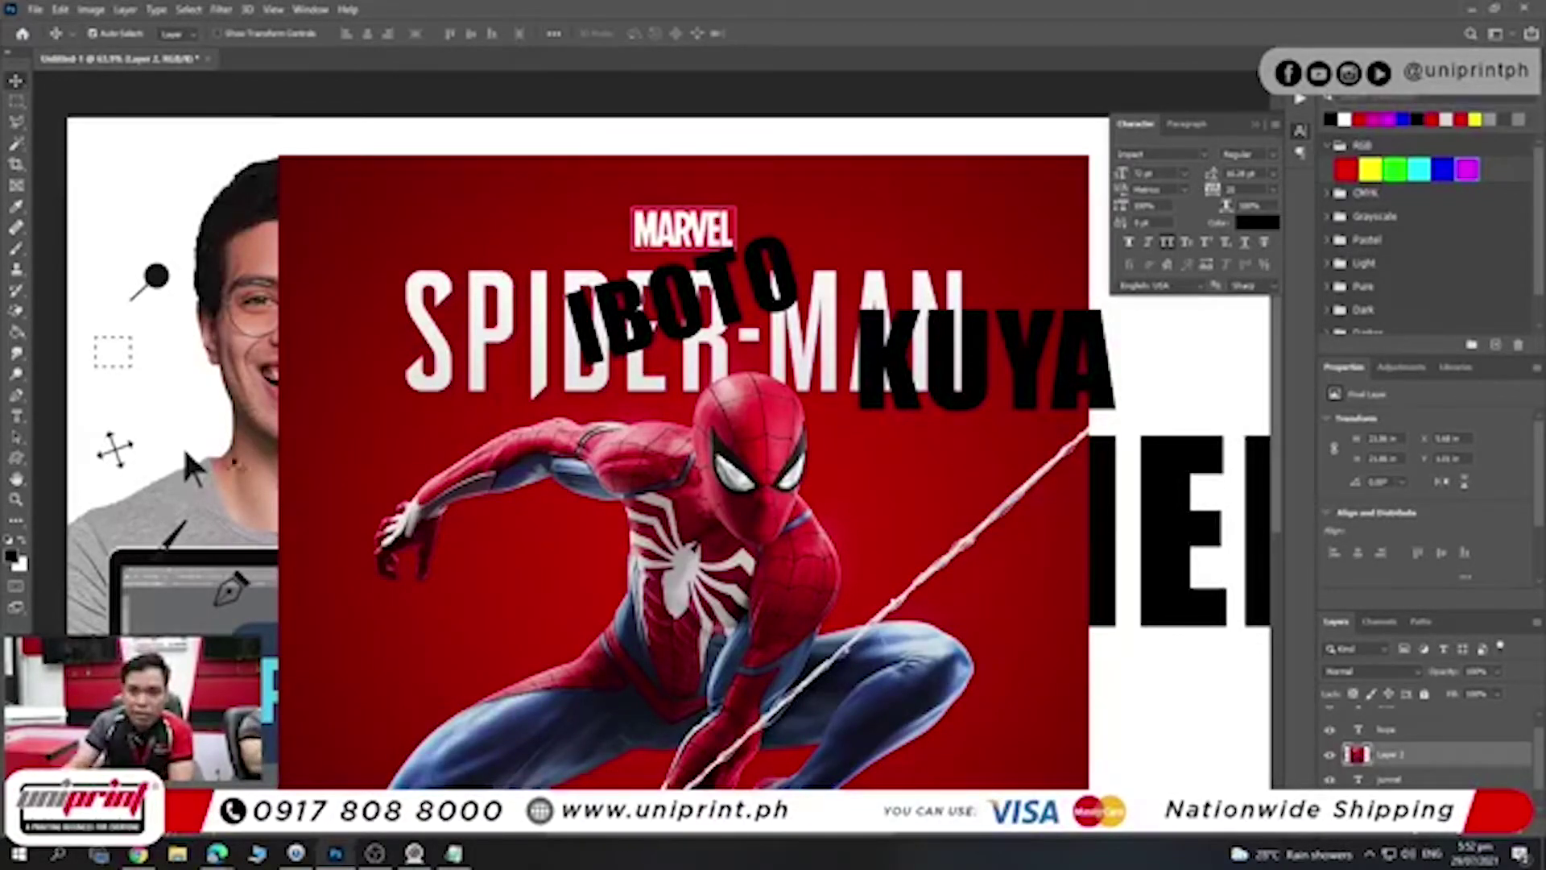
{"action": "left_click", "coordinate": [17, 311]}
{"action": "left_click", "coordinate": [534, 554]}
{"action": "key", "text": "Delete"}
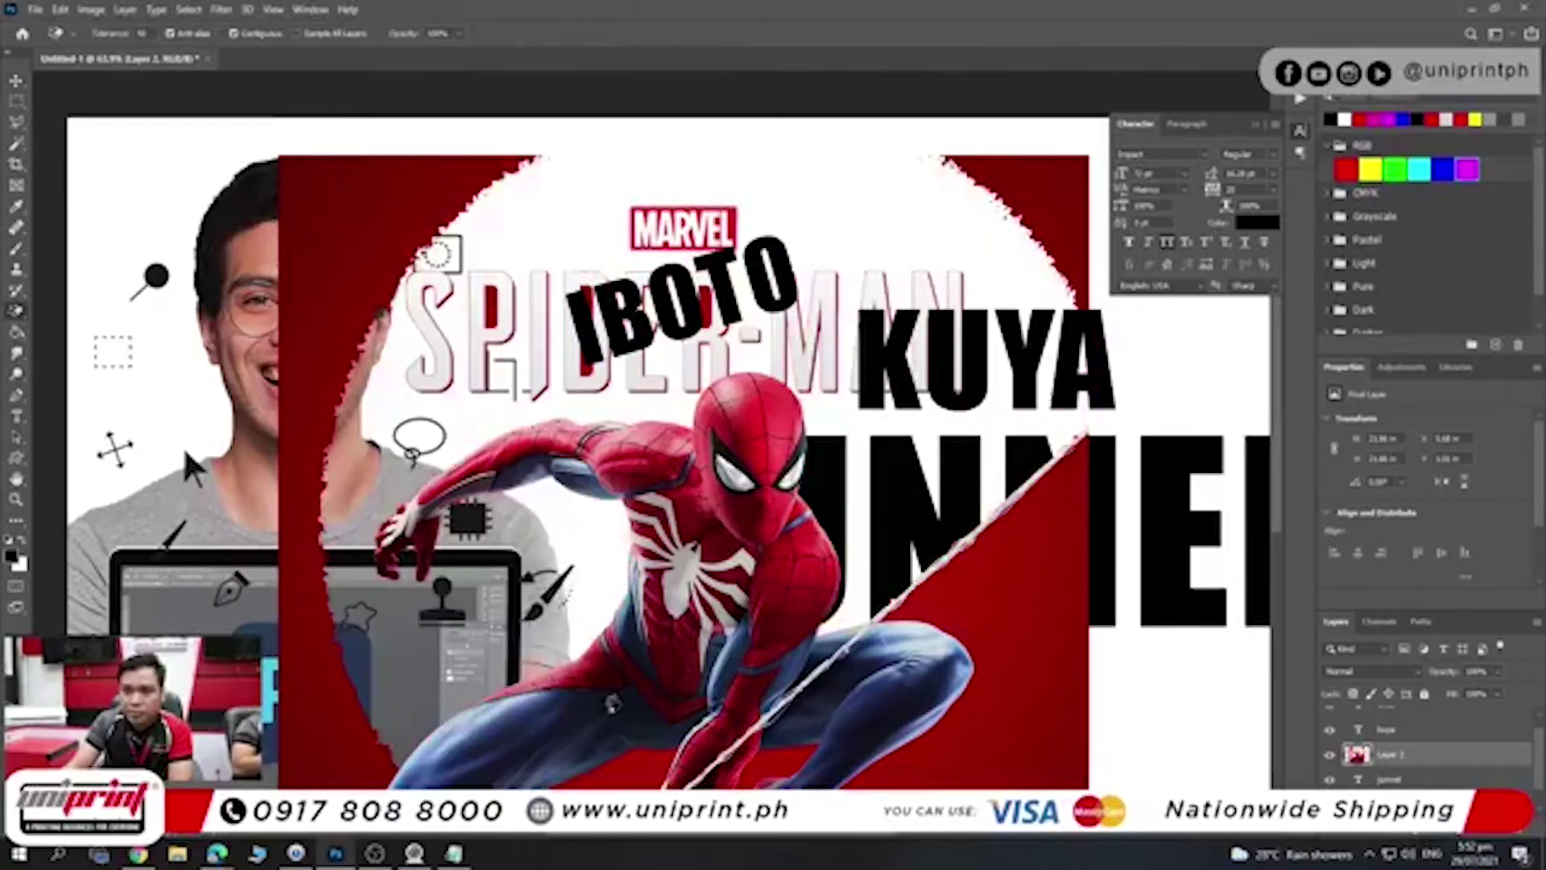
{"action": "scroll", "coordinate": [626, 711], "scroll_direction": "down", "scroll_amount": 3}
{"action": "scroll", "coordinate": [626, 711], "scroll_direction": "down", "scroll_amount": 2}
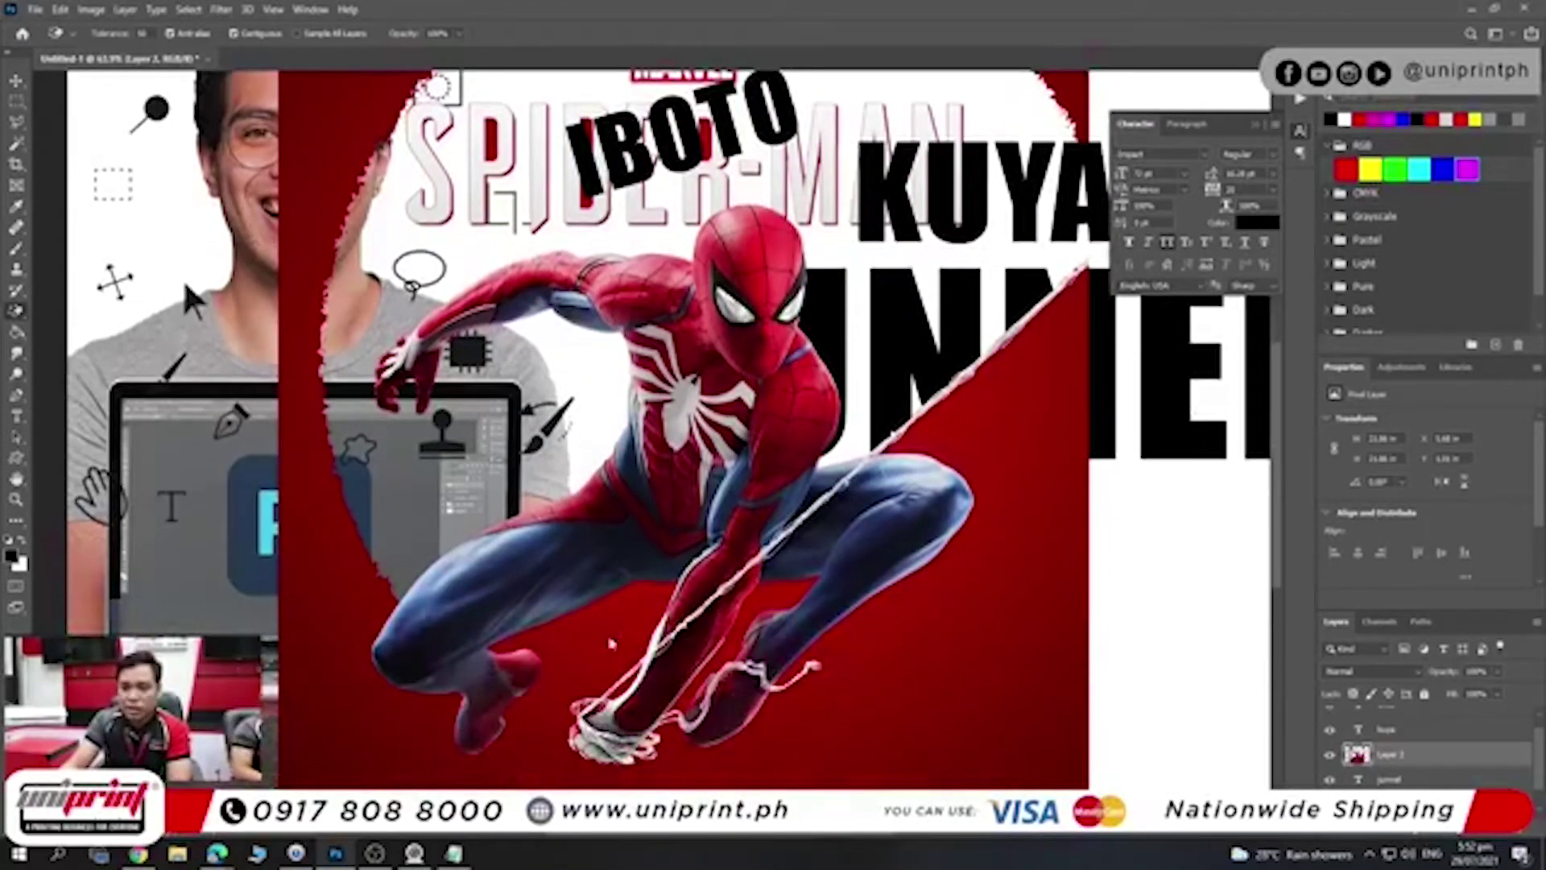
{"action": "left_click", "coordinate": [611, 642]}
{"action": "key", "text": "Delete"}
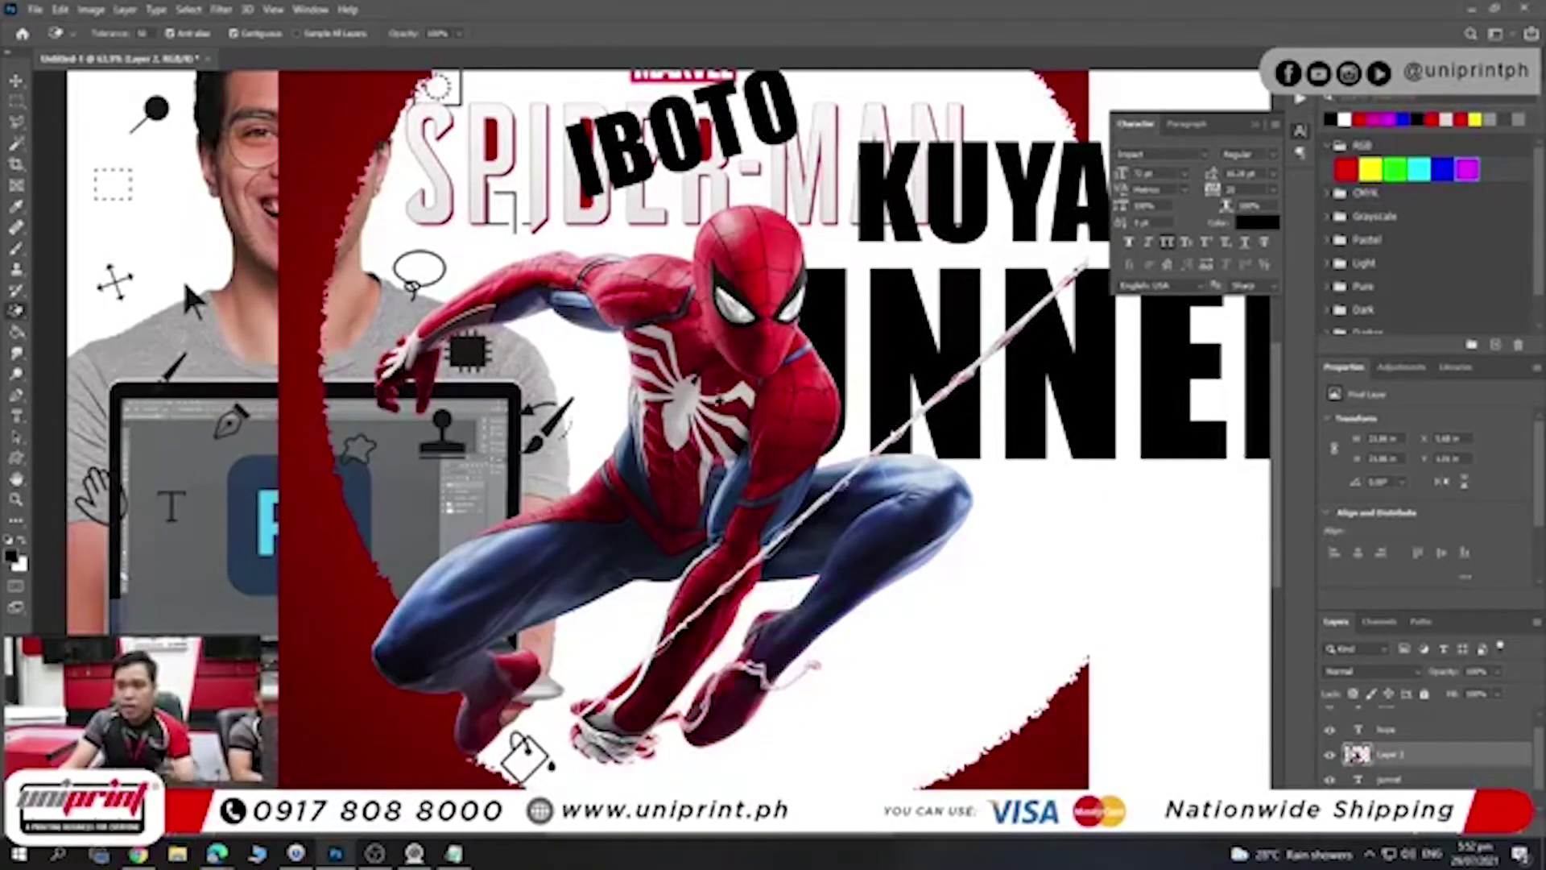
{"action": "scroll", "coordinate": [628, 286], "scroll_direction": "up", "scroll_amount": 5}
{"action": "scroll", "coordinate": [624, 288], "scroll_direction": "down", "scroll_amount": 1}
{"action": "scroll", "coordinate": [624, 287], "scroll_direction": "down", "scroll_amount": 1}
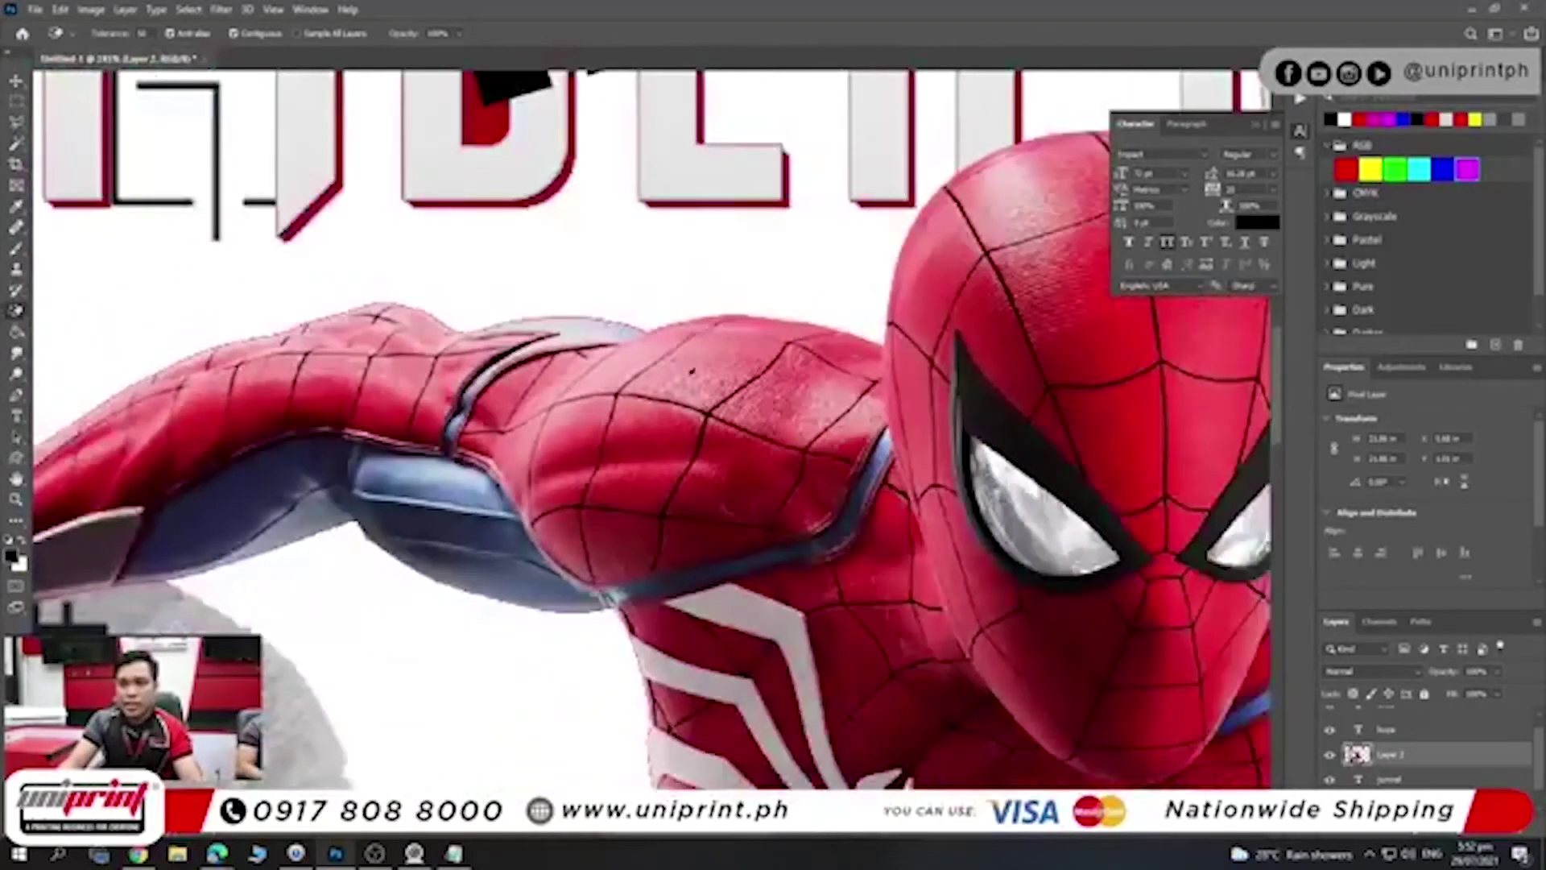
{"action": "scroll", "coordinate": [625, 288], "scroll_direction": "down", "scroll_amount": 2}
{"action": "scroll", "coordinate": [624, 287], "scroll_direction": "down", "scroll_amount": 1}
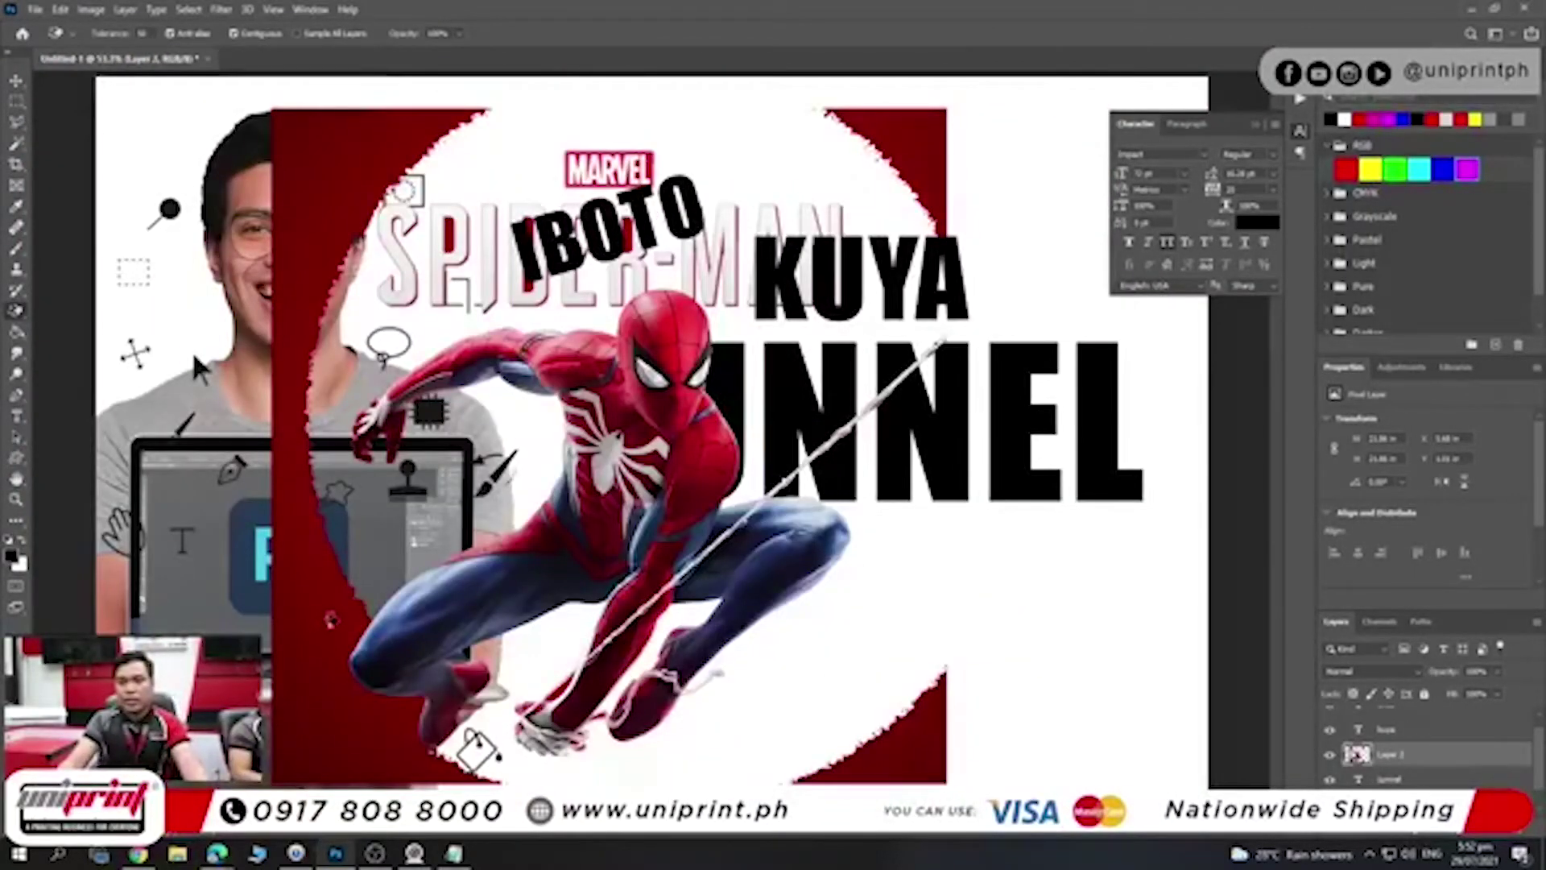
{"action": "left_click", "coordinate": [334, 622]}
{"action": "key", "text": "Delete"}
{"action": "key", "text": "ctrl+z"}
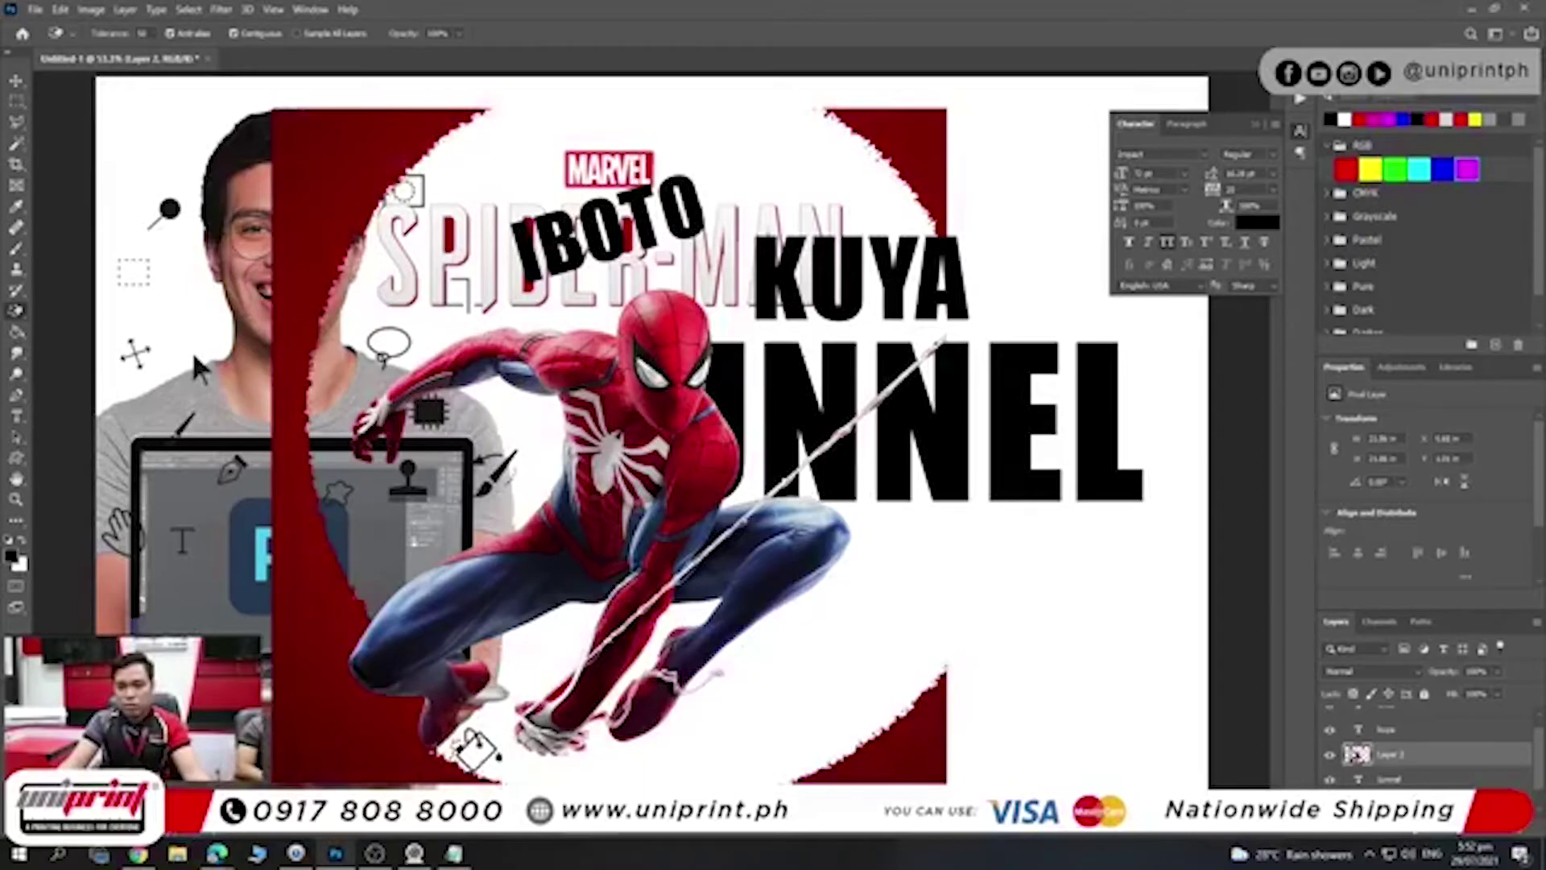
{"action": "scroll", "coordinate": [451, 685], "scroll_direction": "up", "scroll_amount": 3}
{"action": "scroll", "coordinate": [444, 600], "scroll_direction": "up", "scroll_amount": 2}
{"action": "left_click", "coordinate": [445, 597]}
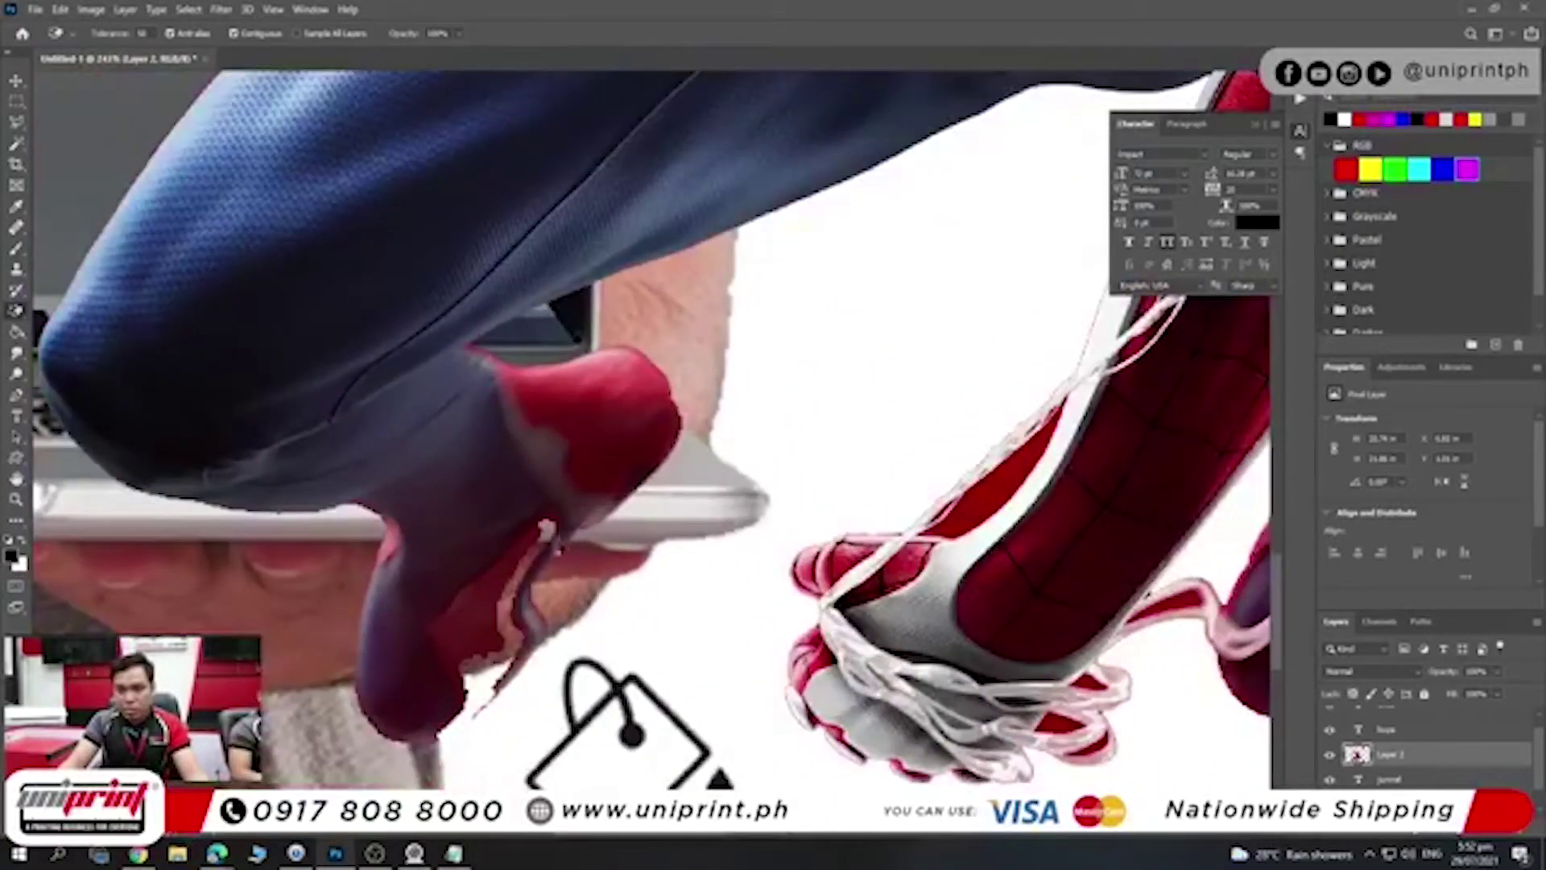
{"action": "key", "text": "ctrl+z"}
{"action": "scroll", "coordinate": [690, 386], "scroll_direction": "up", "scroll_amount": 3}
{"action": "scroll", "coordinate": [691, 373], "scroll_direction": "up", "scroll_amount": 1}
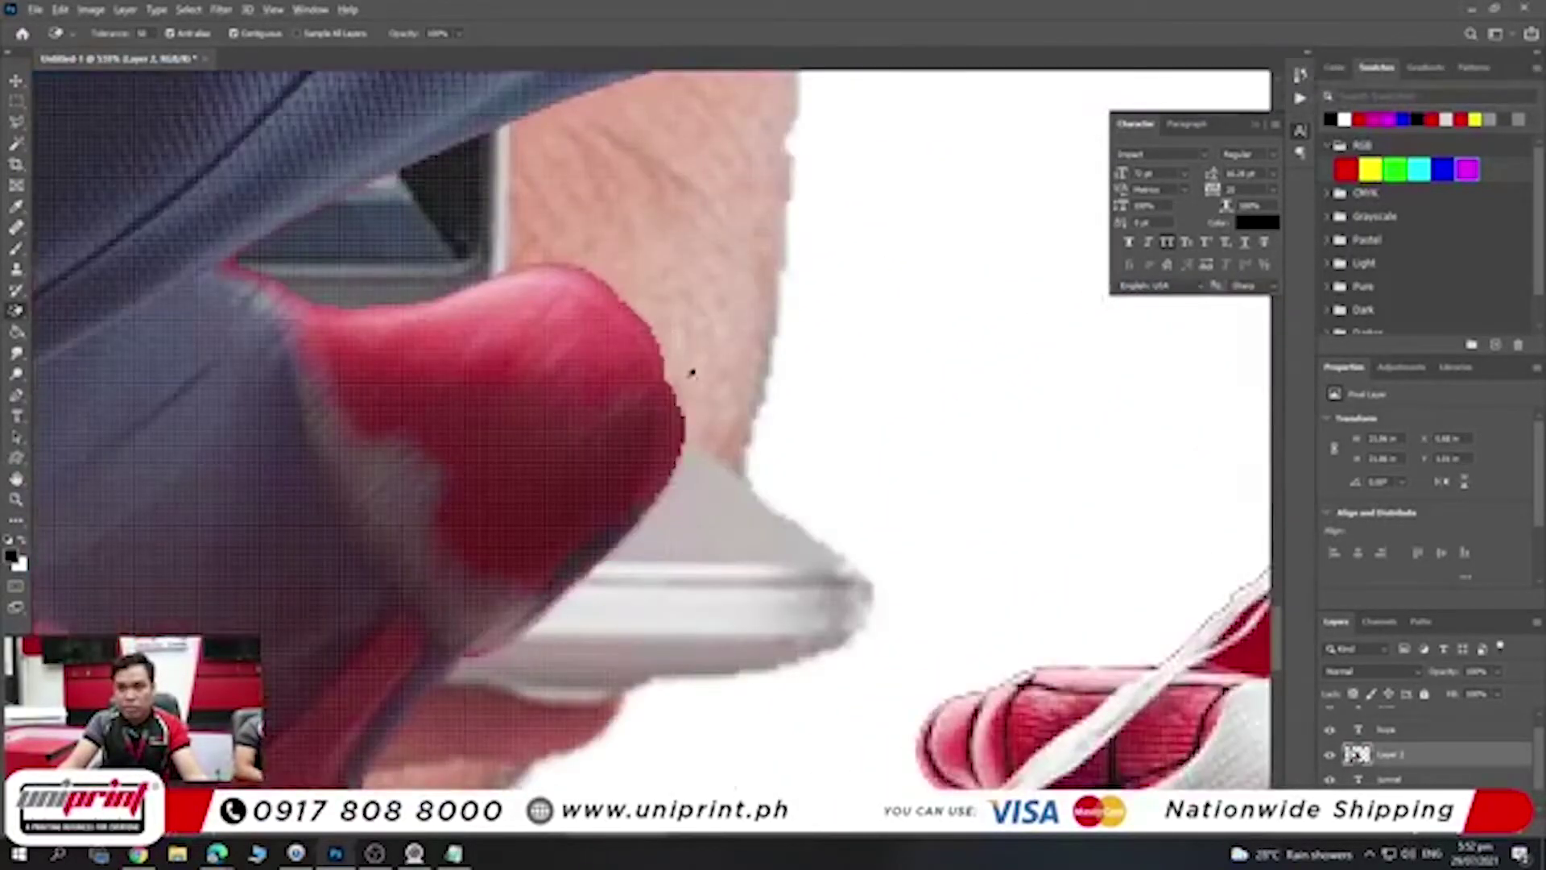
{"action": "scroll", "coordinate": [685, 371], "scroll_direction": "down", "scroll_amount": 1}
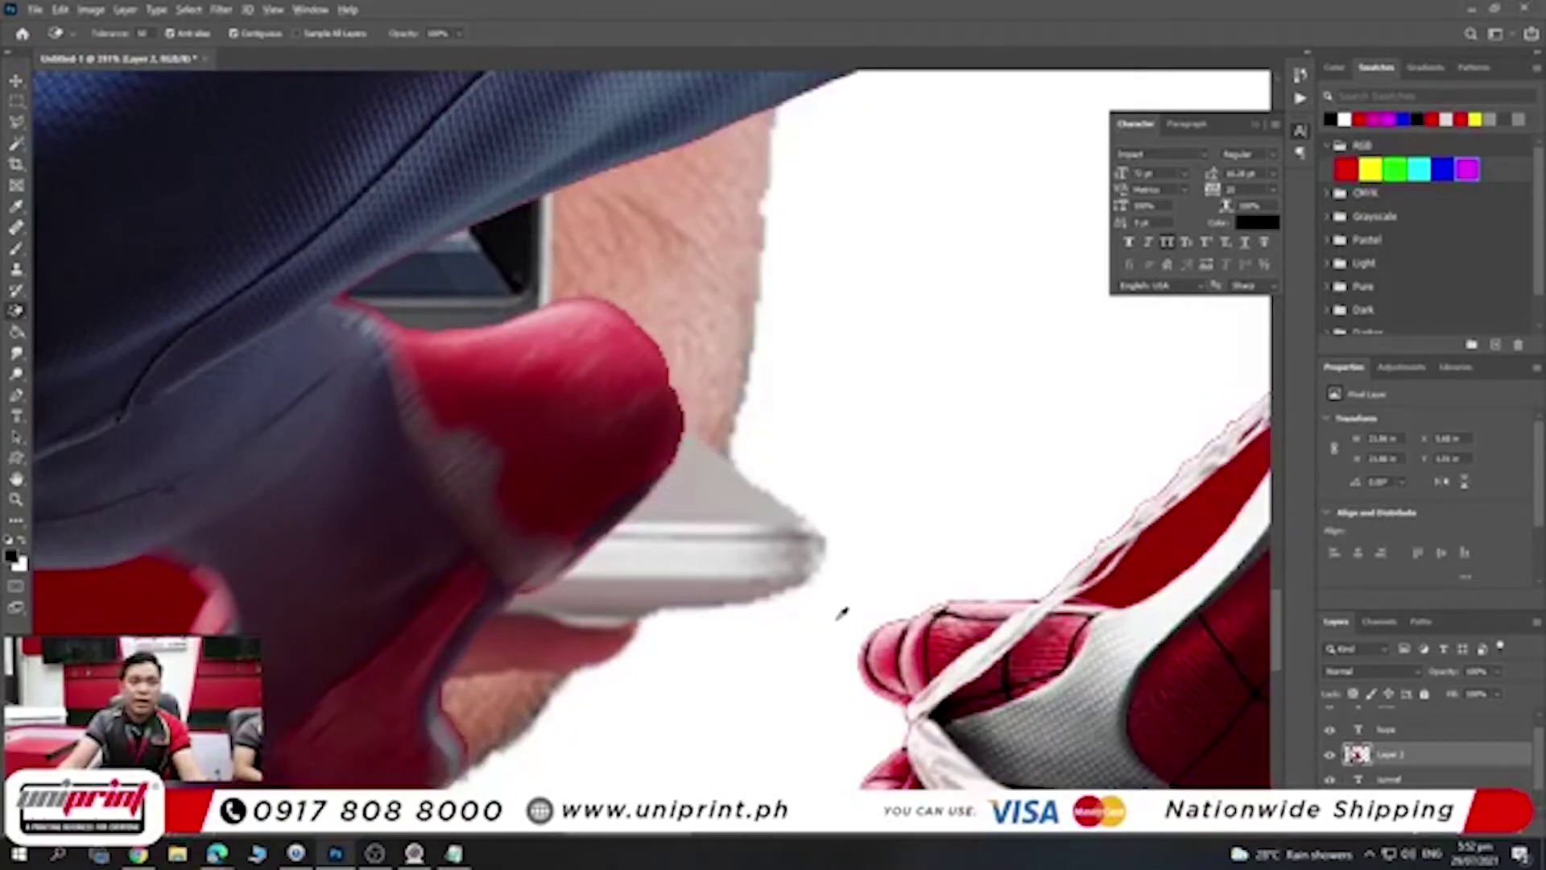
{"action": "scroll", "coordinate": [841, 613], "scroll_direction": "down", "scroll_amount": 3}
{"action": "scroll", "coordinate": [878, 596], "scroll_direction": "down", "scroll_amount": 3}
{"action": "scroll", "coordinate": [916, 578], "scroll_direction": "down", "scroll_amount": 2}
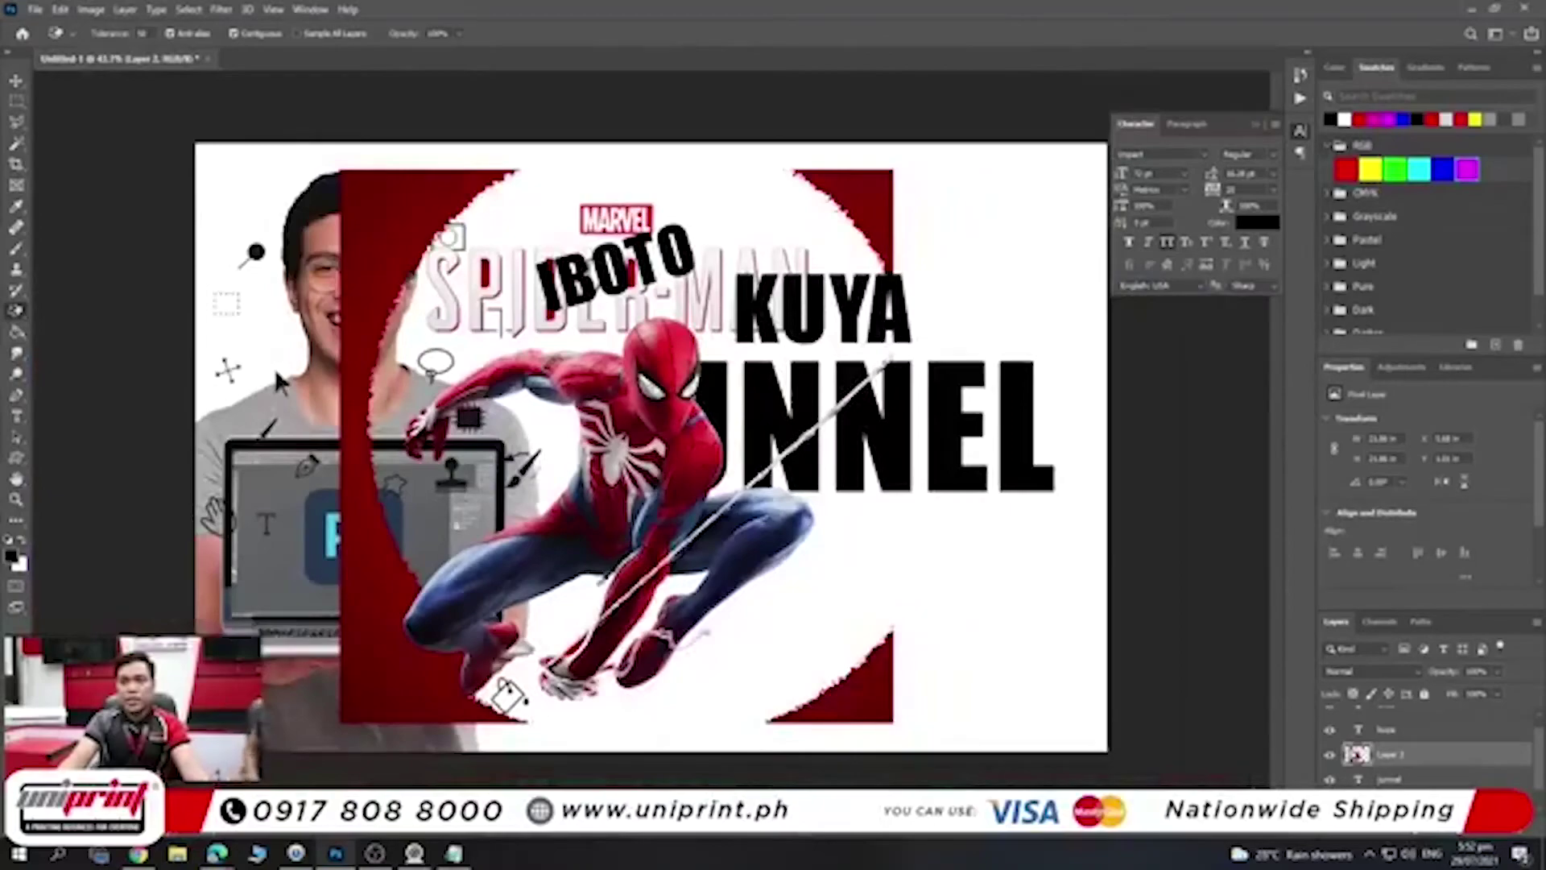
{"action": "scroll", "coordinate": [619, 575], "scroll_direction": "up", "scroll_amount": 3}
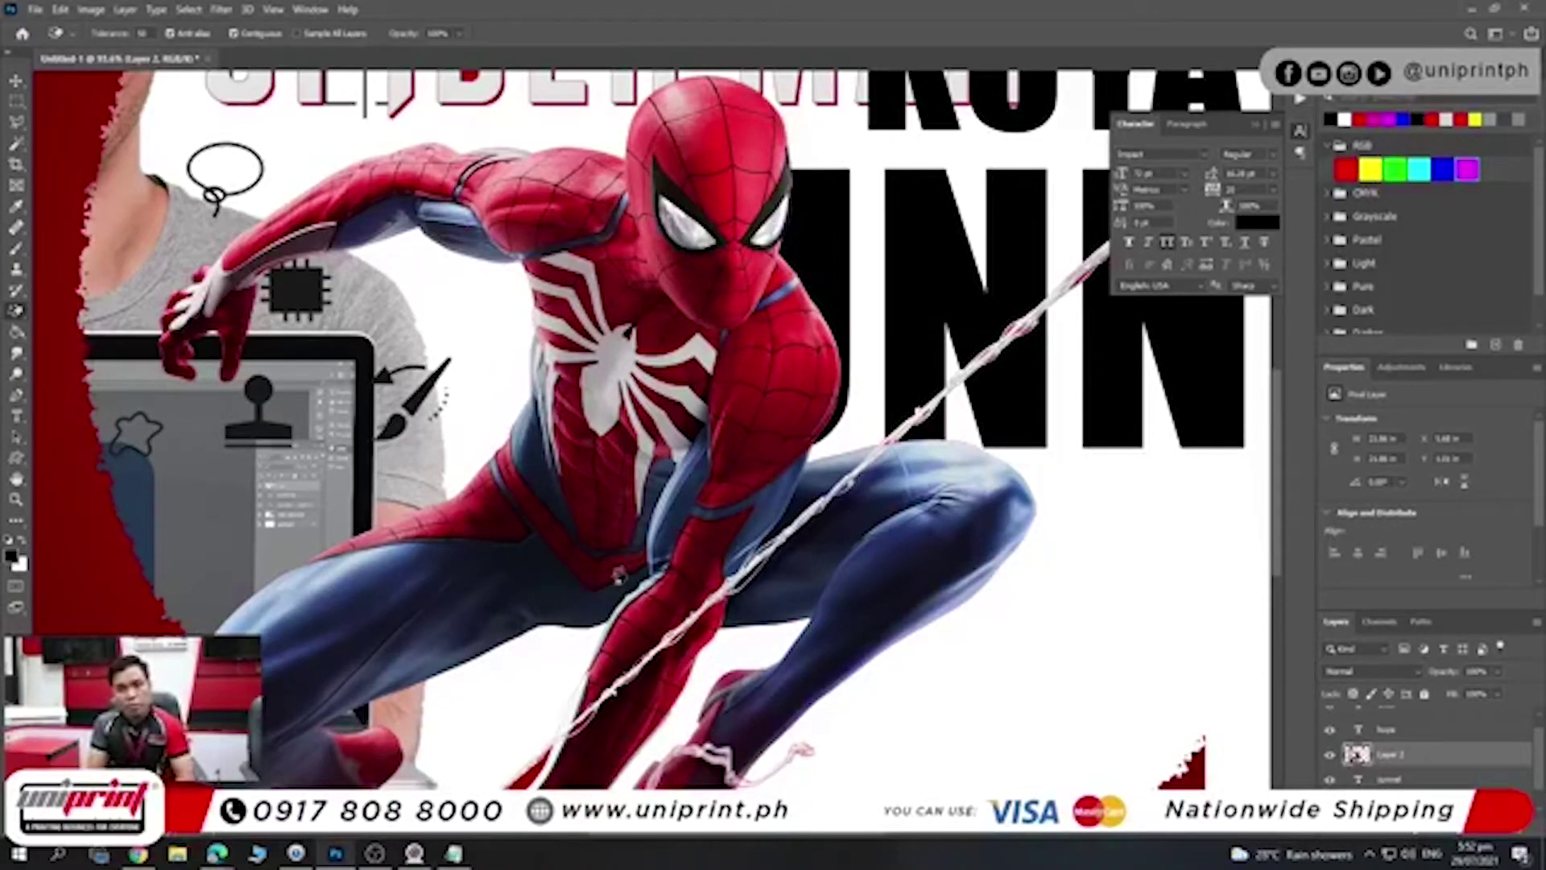
{"action": "scroll", "coordinate": [618, 575], "scroll_direction": "down", "scroll_amount": 1}
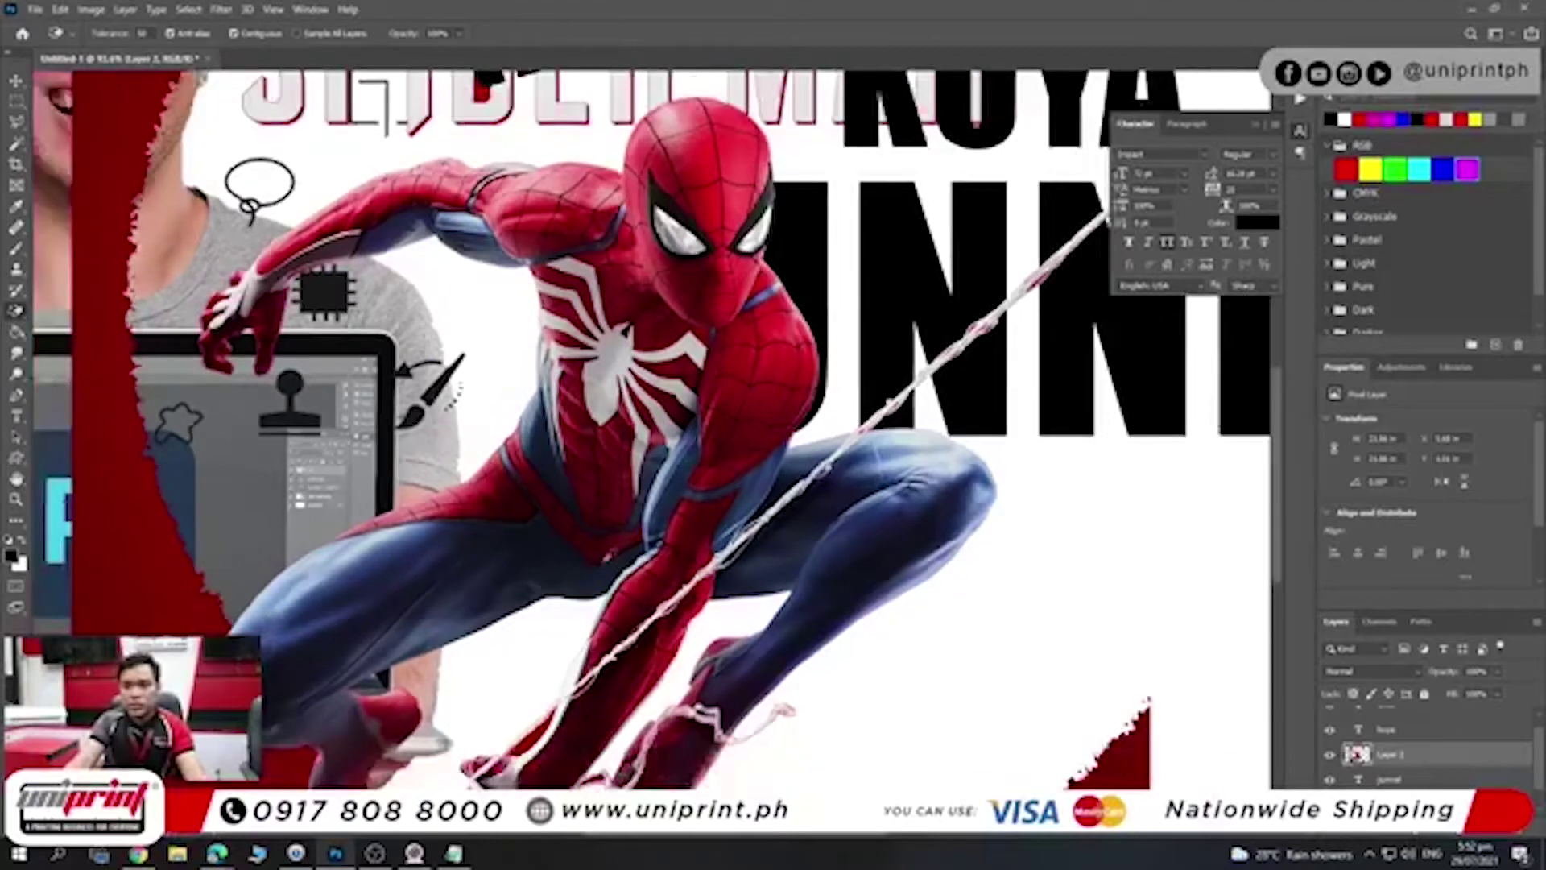
{"action": "scroll", "coordinate": [612, 564], "scroll_direction": "down", "scroll_amount": 1}
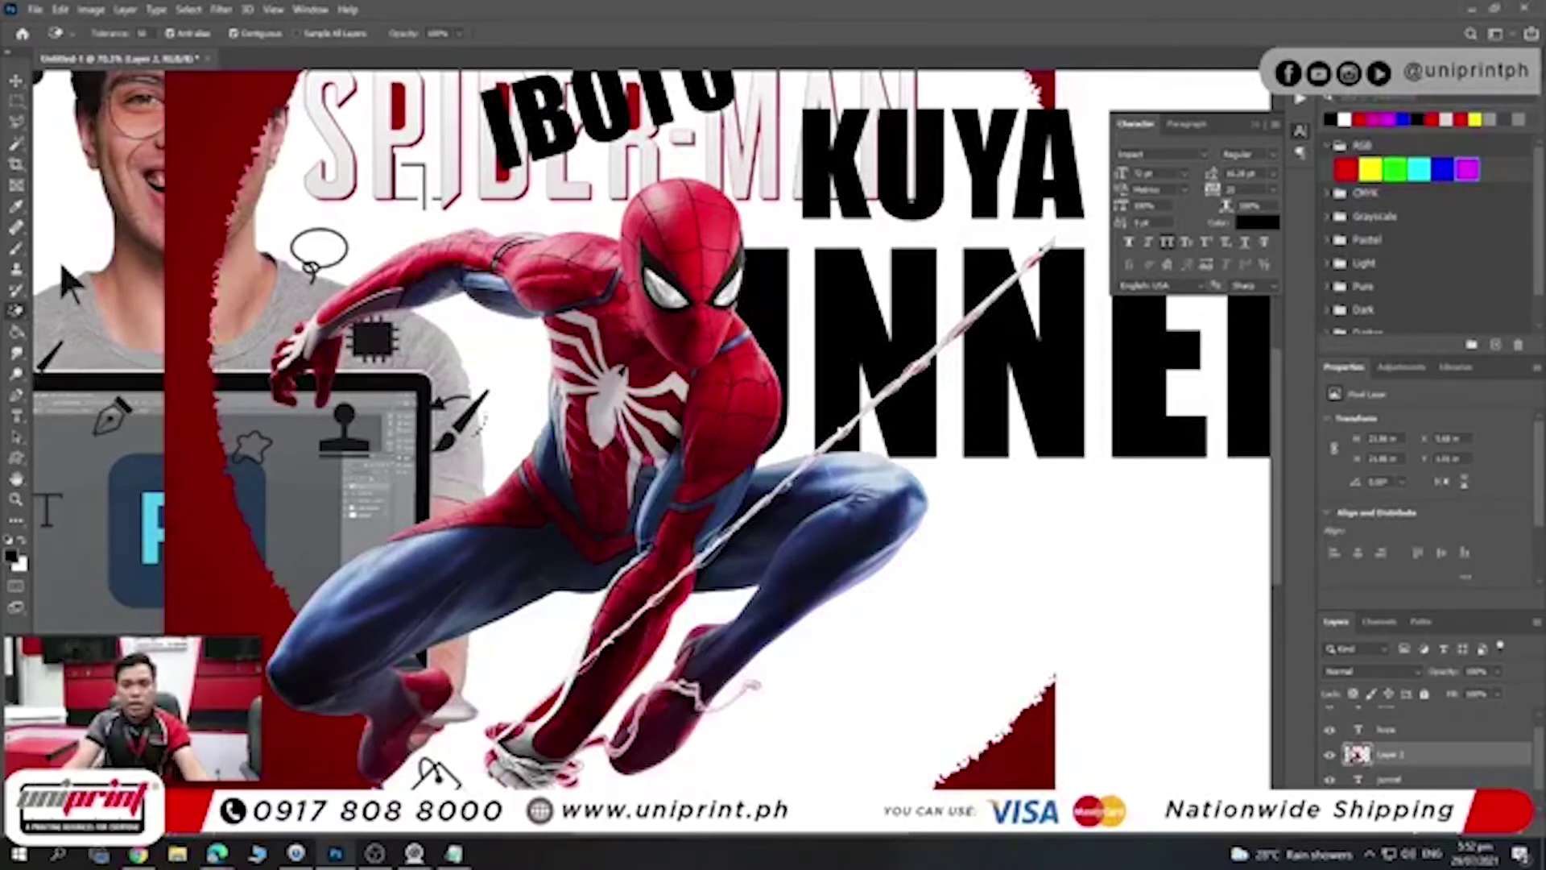
{"action": "key", "text": "v"}
- Undo the circular cutout, restoring the Spider-Man cover's red square background
{"action": "key", "text": "ctrl+0"}
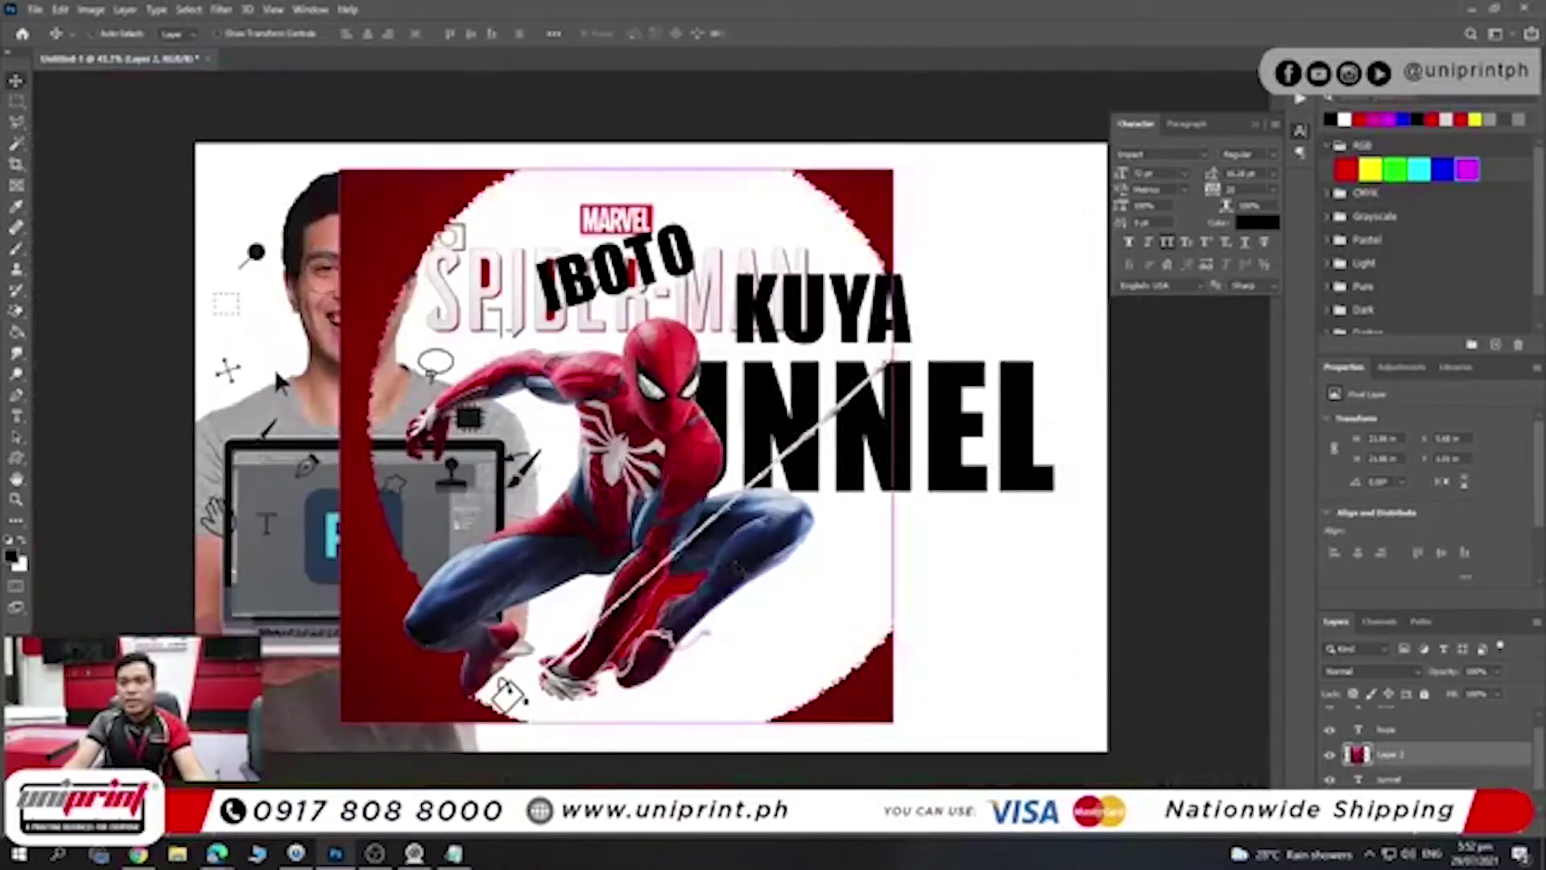
{"action": "key", "text": "ctrl+z"}
{"action": "key", "text": "ctrl+z"}
{"action": "key", "text": "ctrl+minus"}
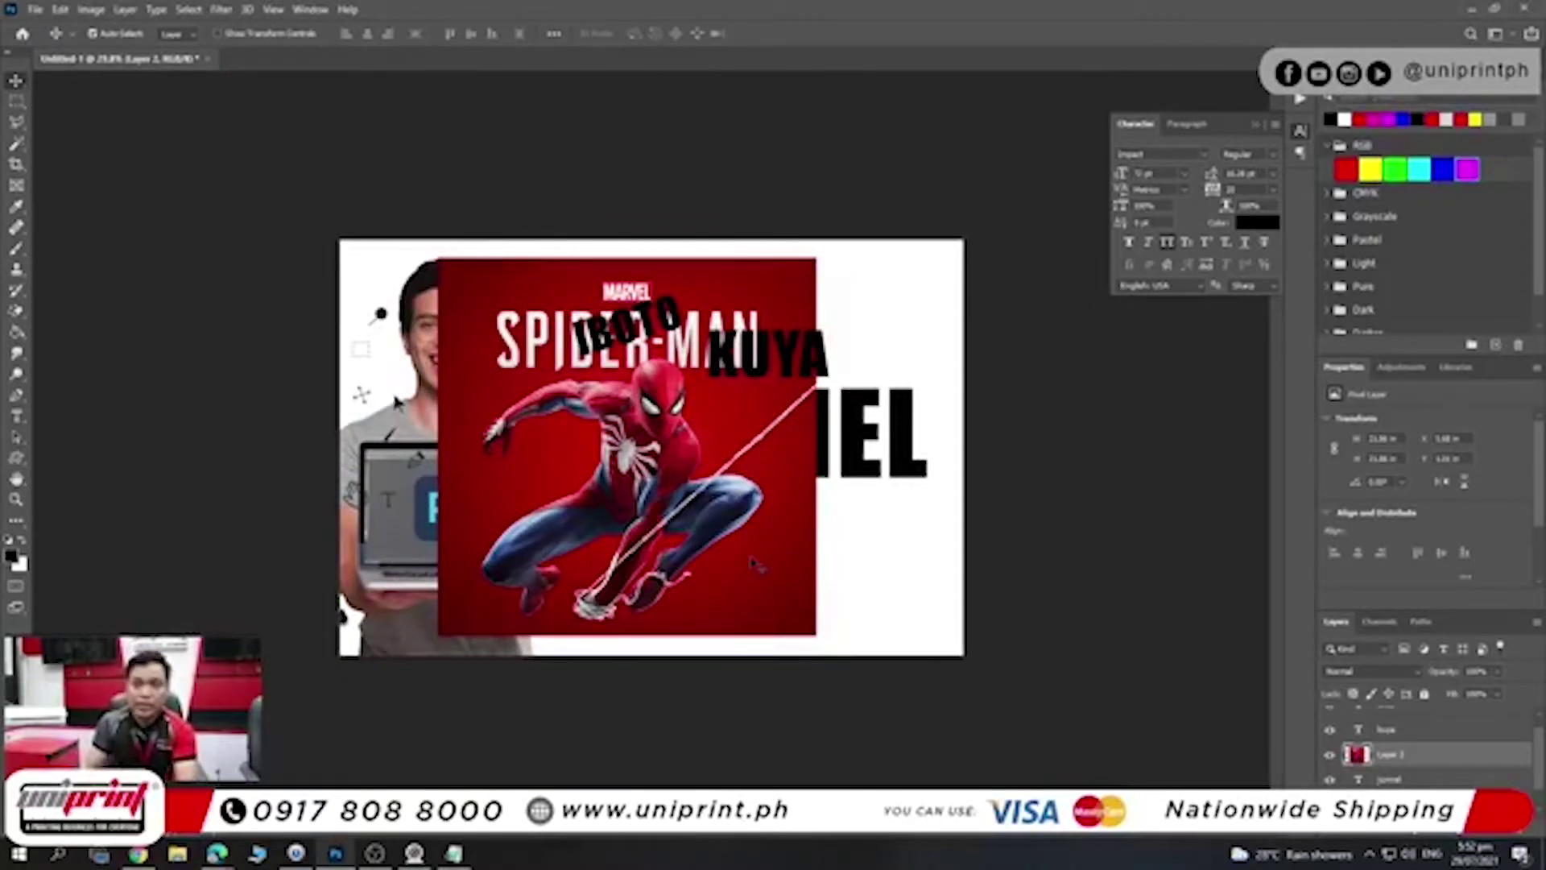
- Zoom in and scroll around to inspect the restored red-backed Spider-Man cover
{"action": "key", "text": "ctrl+plus"}
{"action": "key", "text": "ctrl+plus"}
{"action": "key", "text": "ctrl+plus"}
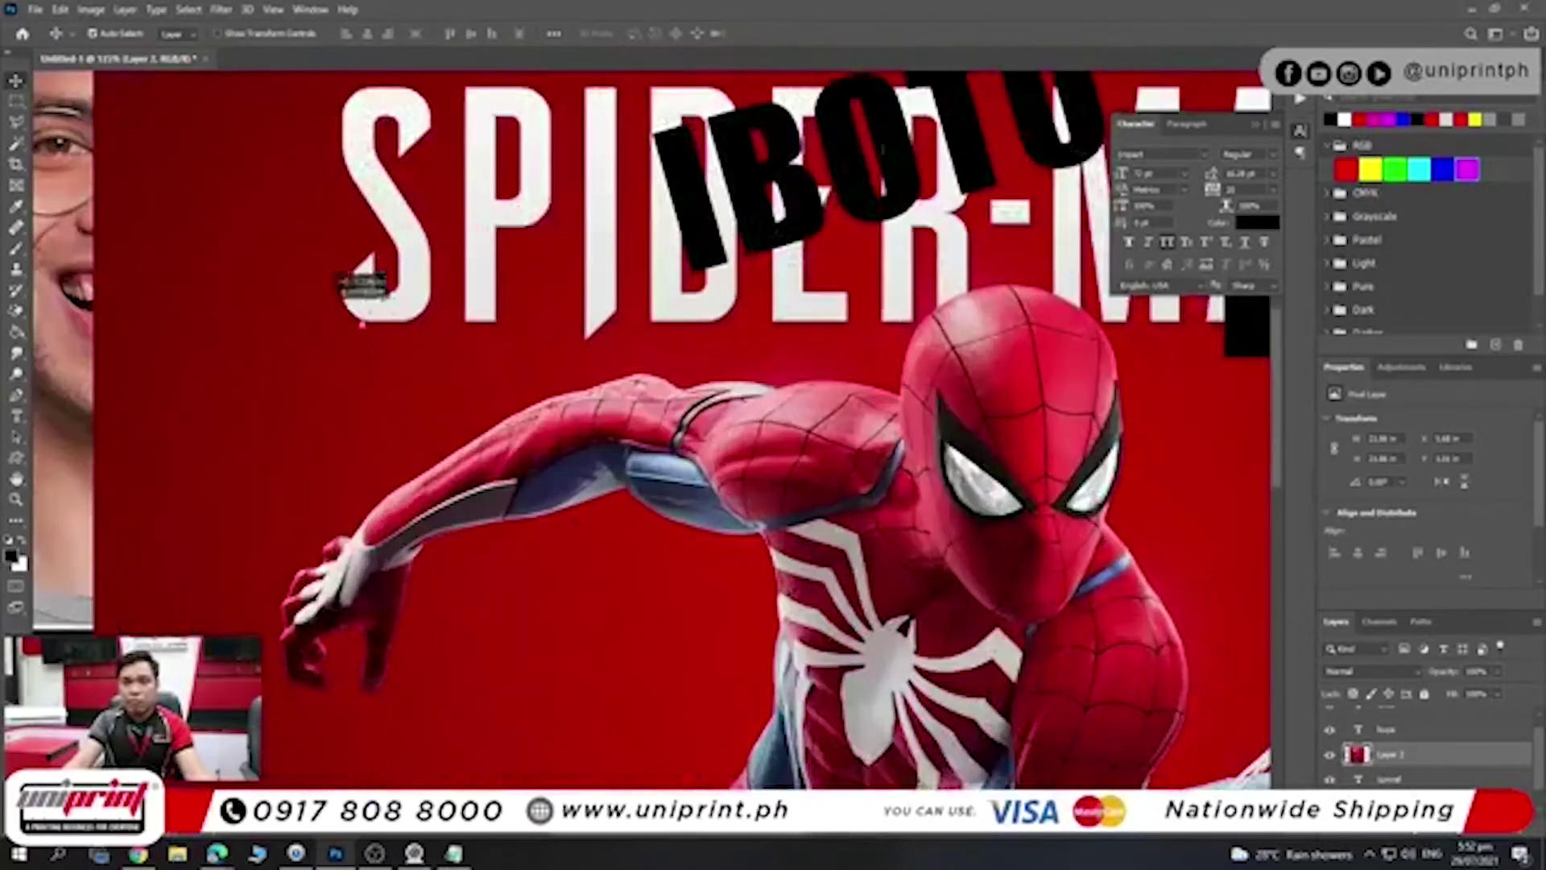
{"action": "scroll", "coordinate": [317, 315], "scroll_direction": "left", "scroll_amount": 5}
{"action": "scroll", "coordinate": [476, 430], "scroll_direction": "up", "scroll_amount": 3}
{"action": "scroll", "coordinate": [476, 430], "scroll_direction": "up", "scroll_amount": 3}
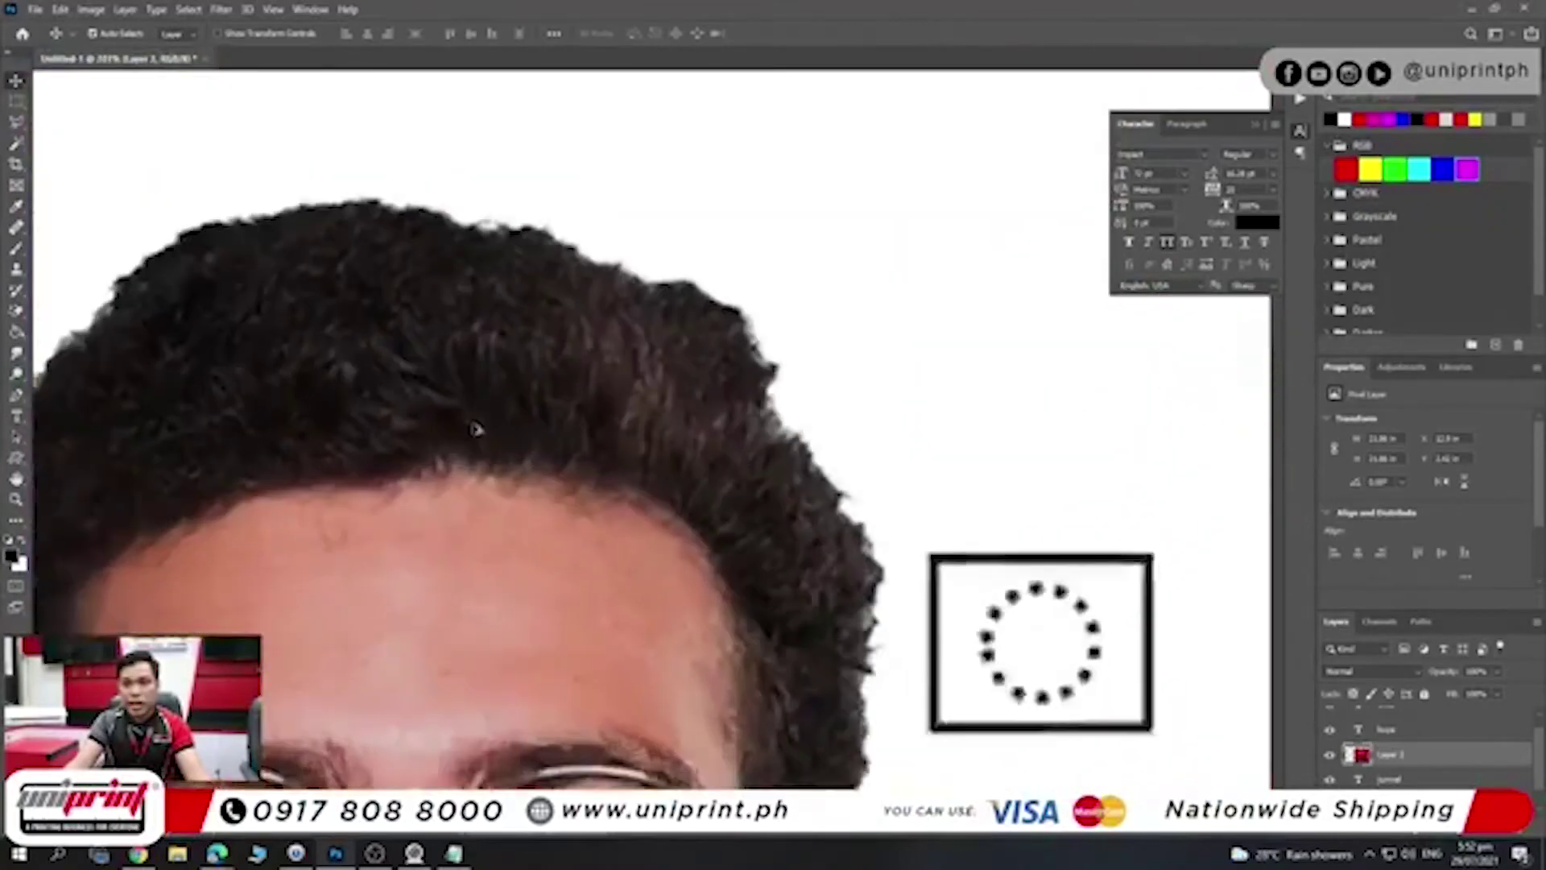
{"action": "scroll", "coordinate": [499, 431], "scroll_direction": "up", "scroll_amount": 2}
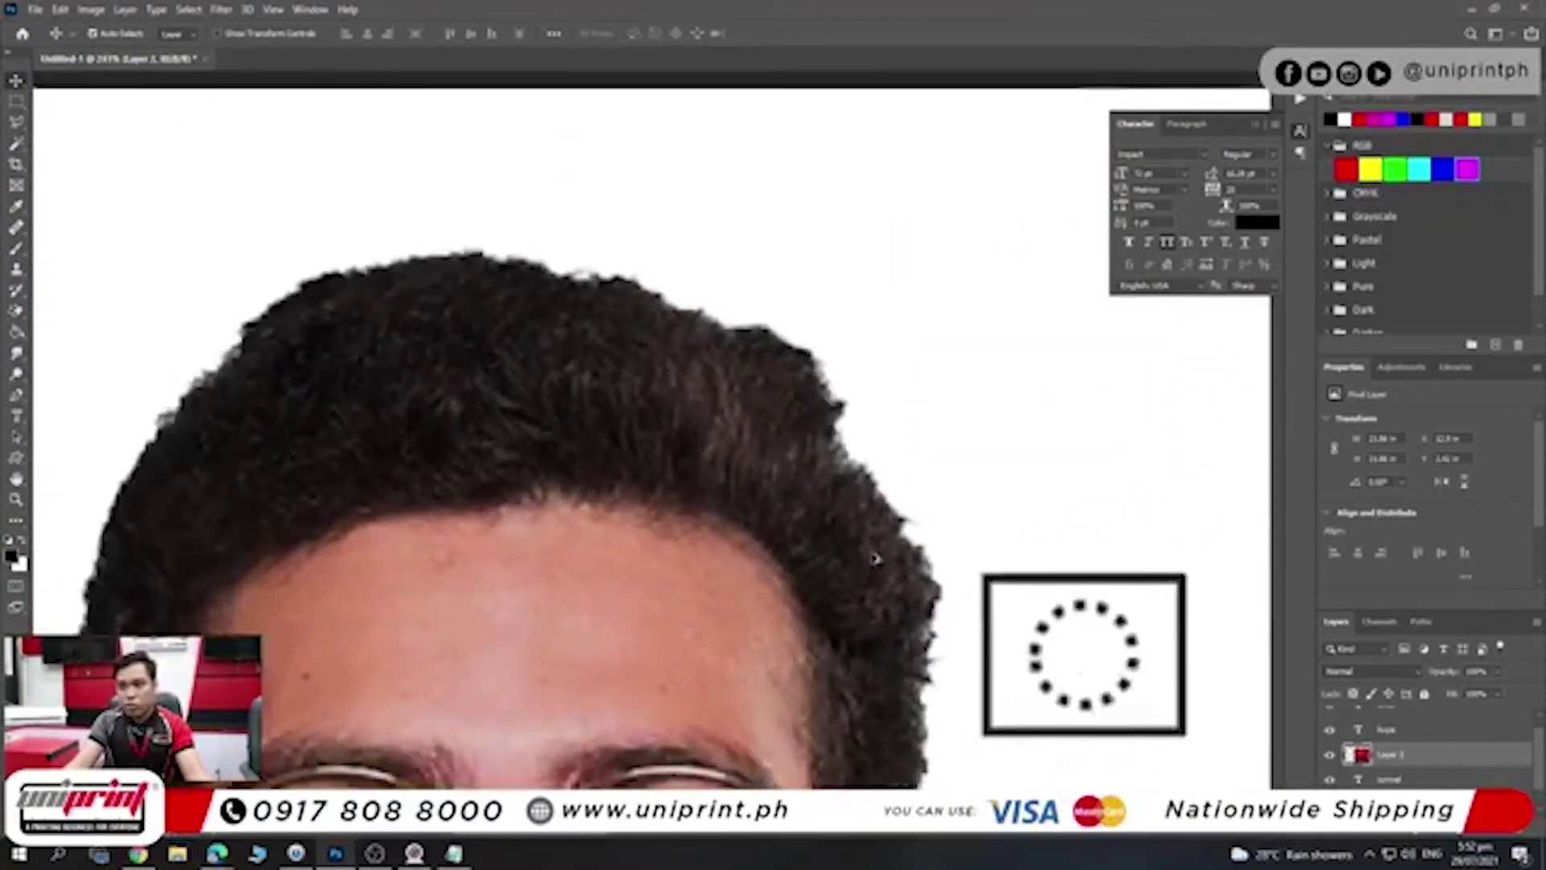
{"action": "scroll", "coordinate": [844, 430], "scroll_direction": "down", "scroll_amount": 3}
{"action": "scroll", "coordinate": [483, 431], "scroll_direction": "down", "scroll_amount": 5}
{"action": "scroll", "coordinate": [363, 431], "scroll_direction": "down", "scroll_amount": 3}
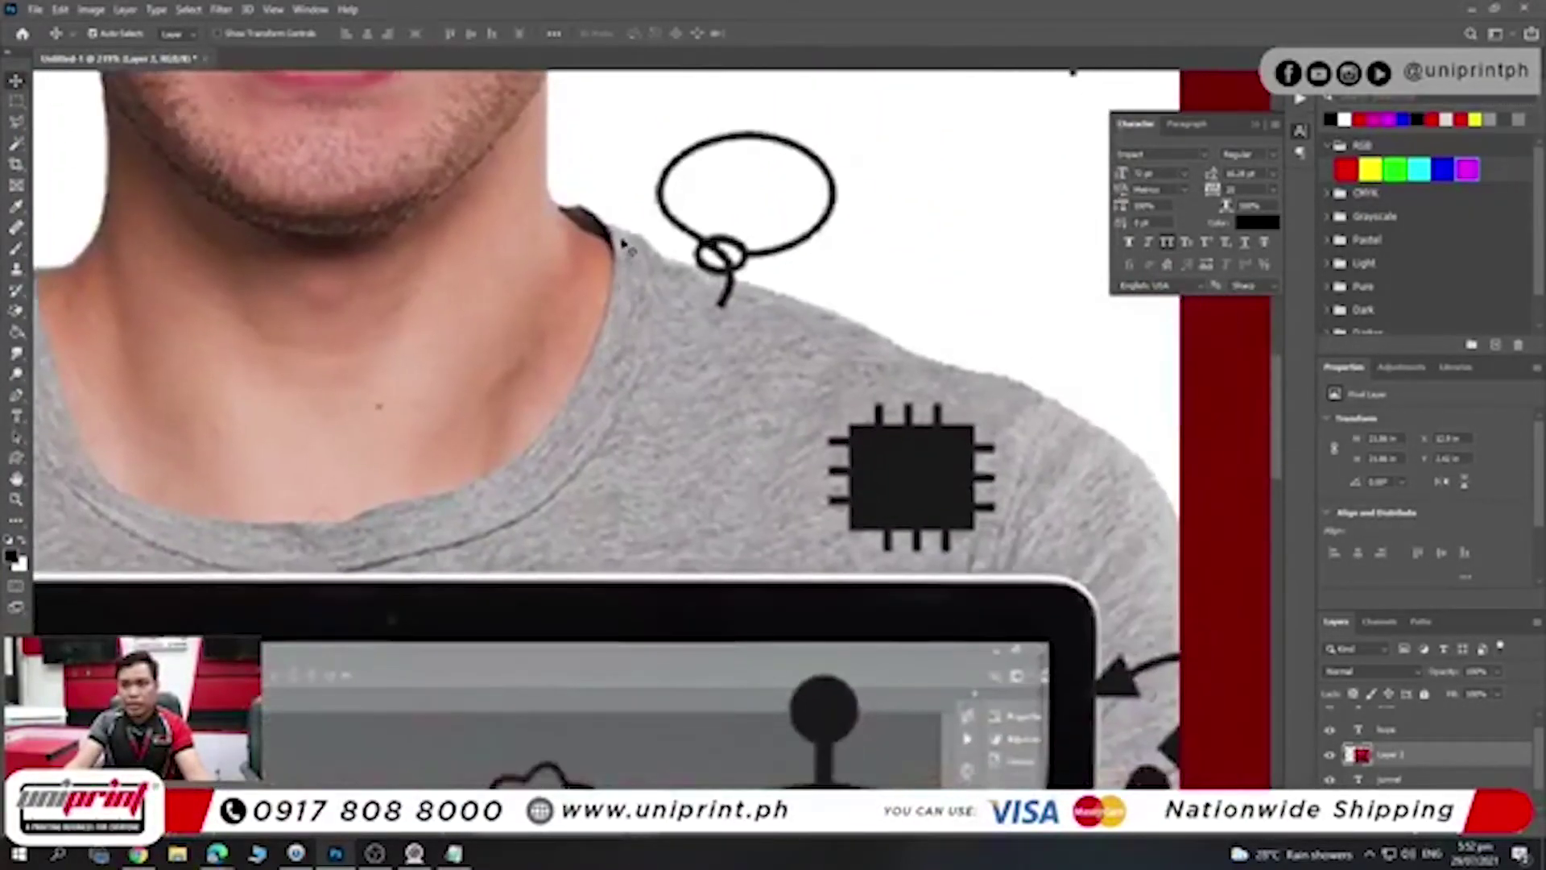
{"action": "scroll", "coordinate": [624, 244], "scroll_direction": "up", "scroll_amount": 2}
{"action": "scroll", "coordinate": [866, 345], "scroll_direction": "right", "scroll_amount": 5}
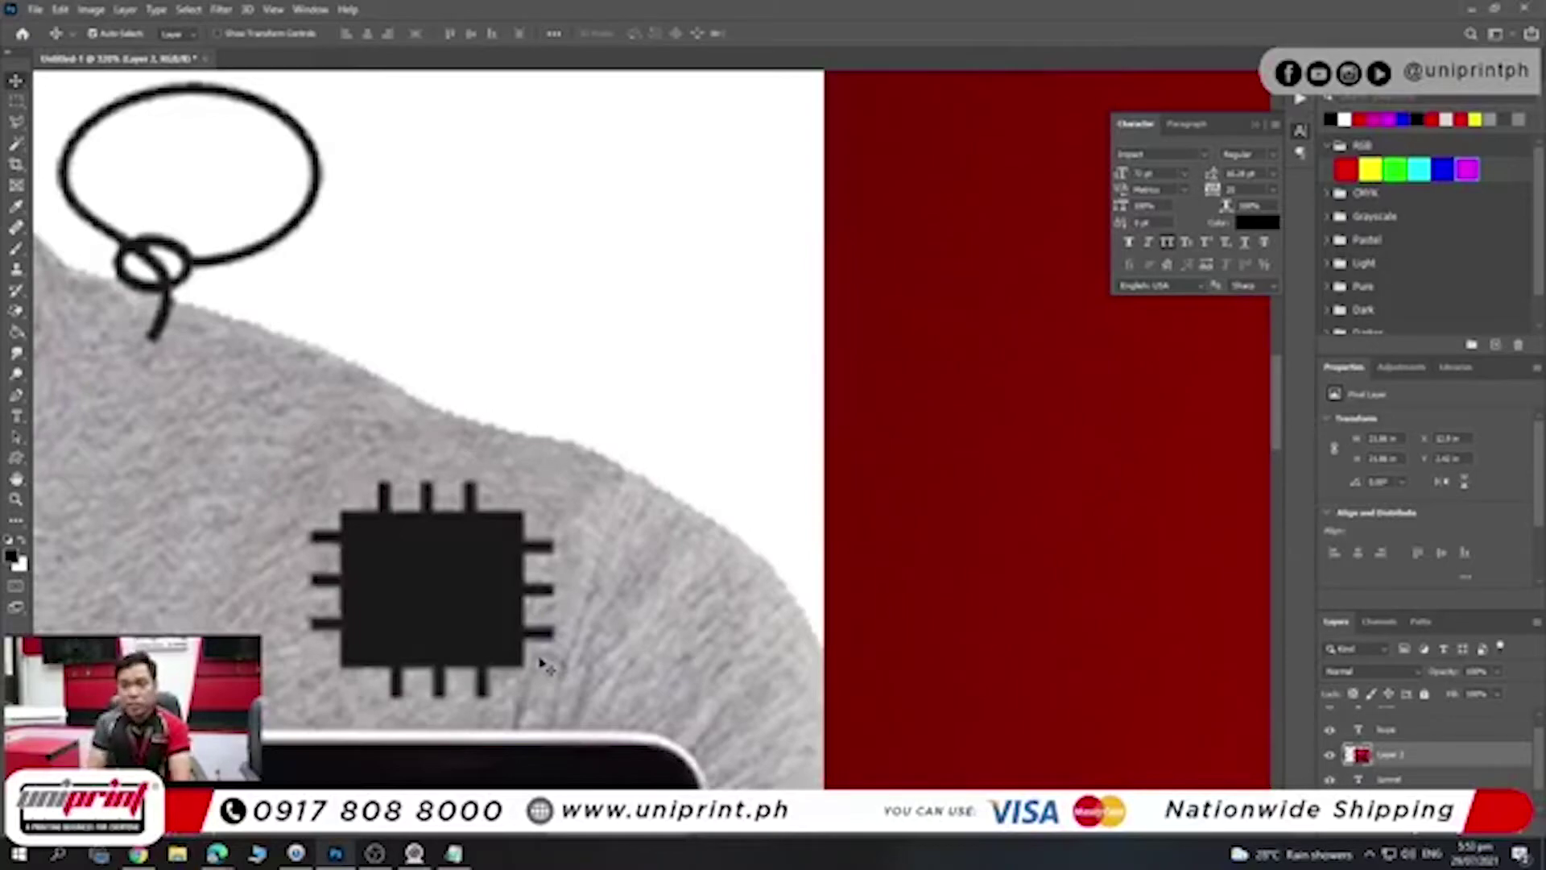
{"action": "scroll", "coordinate": [542, 664], "scroll_direction": "down", "scroll_amount": 3}
{"action": "scroll", "coordinate": [753, 564], "scroll_direction": "down", "scroll_amount": 3}
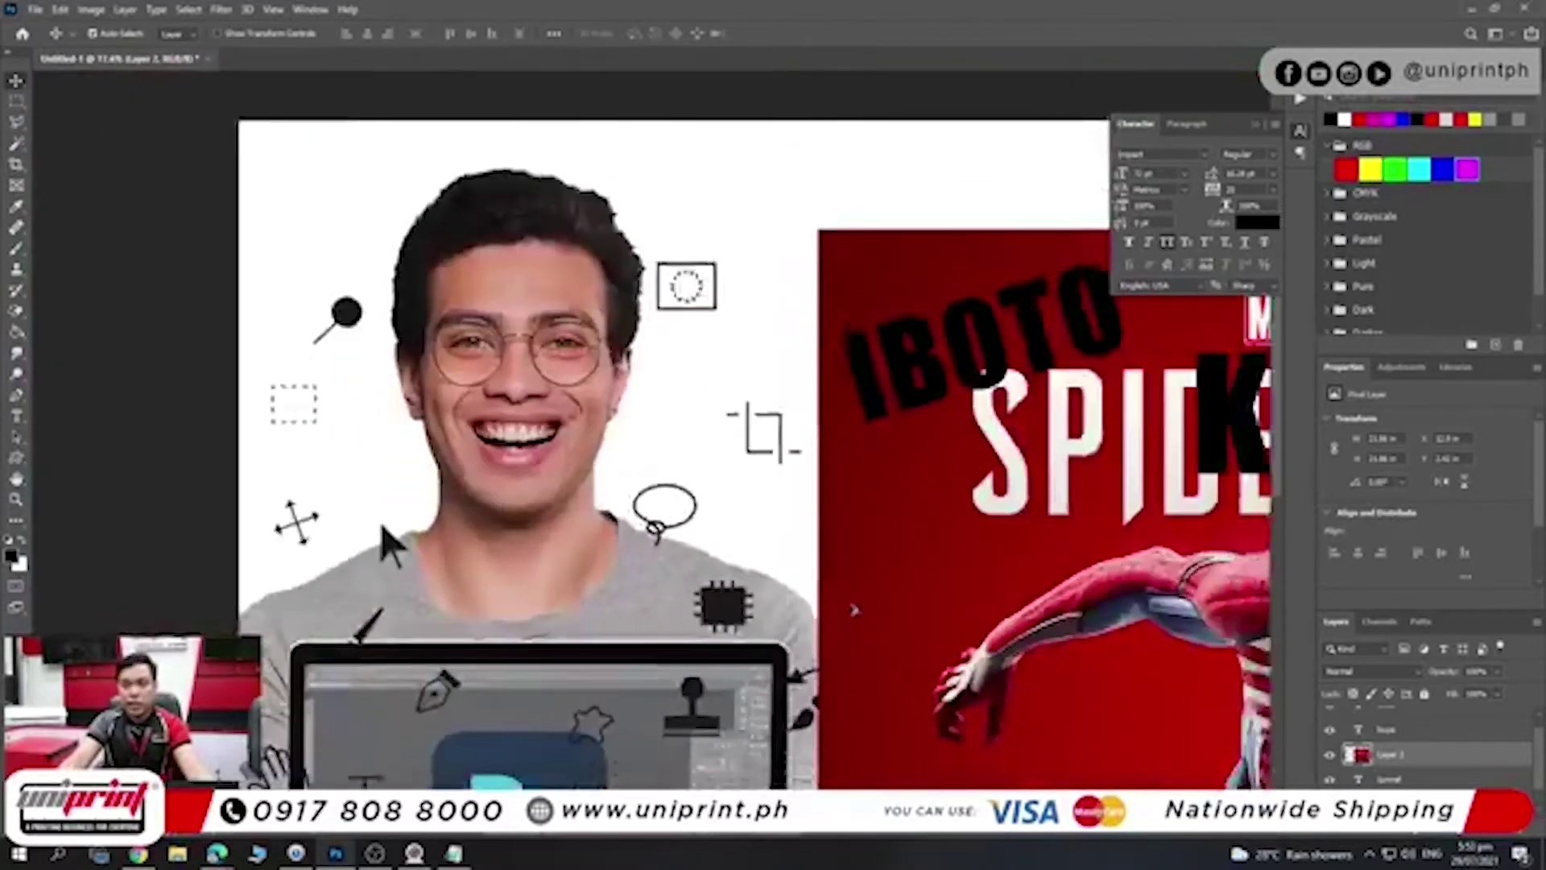
{"action": "scroll", "coordinate": [387, 540], "scroll_direction": "down", "scroll_amount": 2}
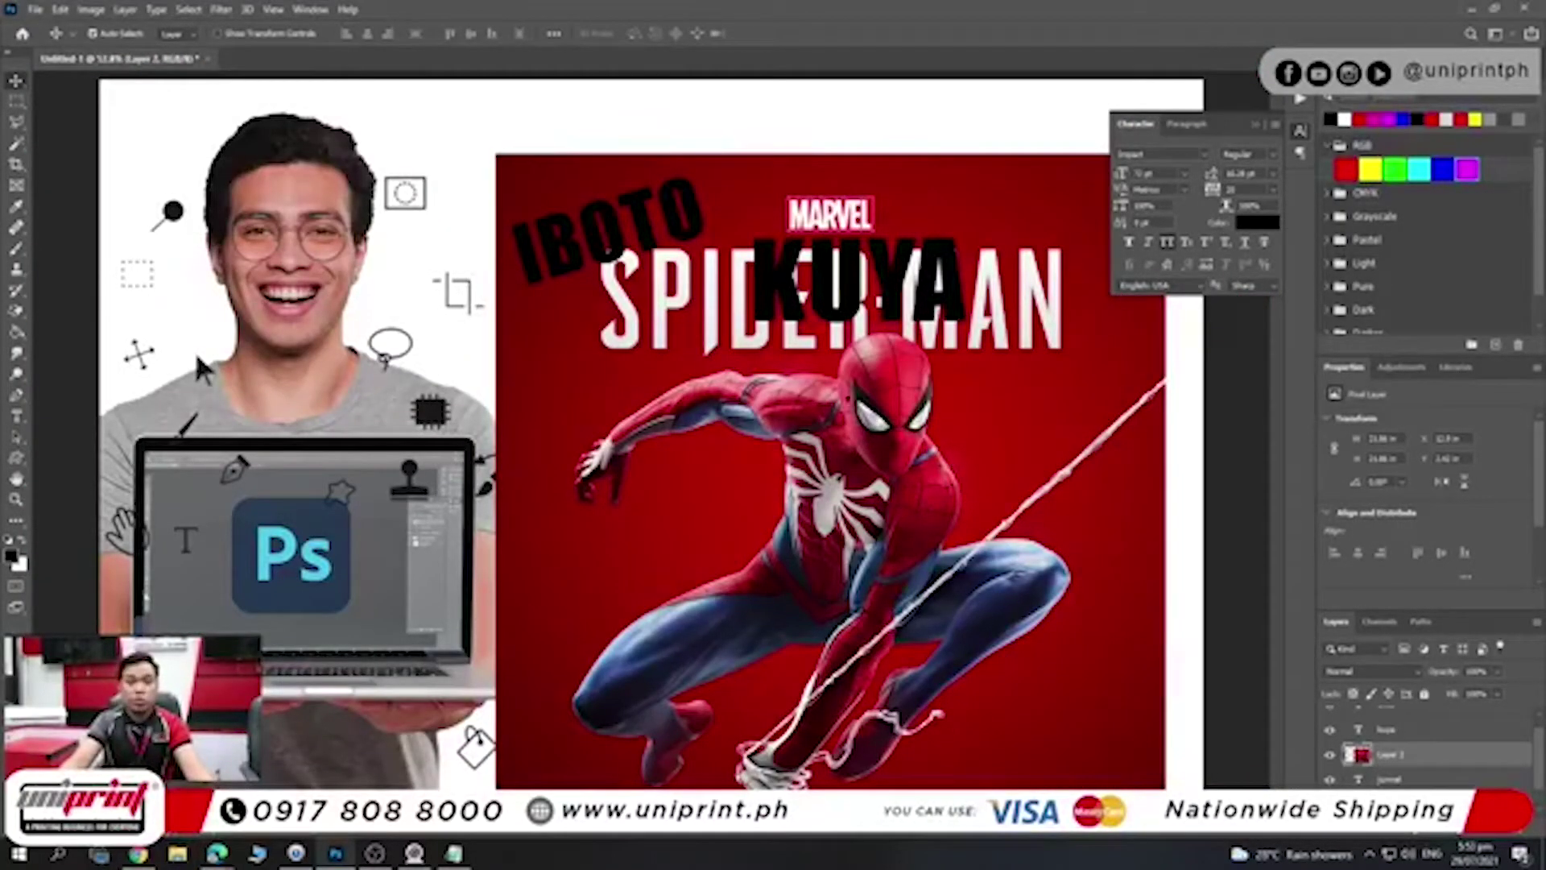
{"action": "scroll", "coordinate": [719, 405], "scroll_direction": "up", "scroll_amount": 3}
{"action": "scroll", "coordinate": [719, 405], "scroll_direction": "up", "scroll_amount": 2}
{"action": "scroll", "coordinate": [719, 405], "scroll_direction": "up", "scroll_amount": 2}
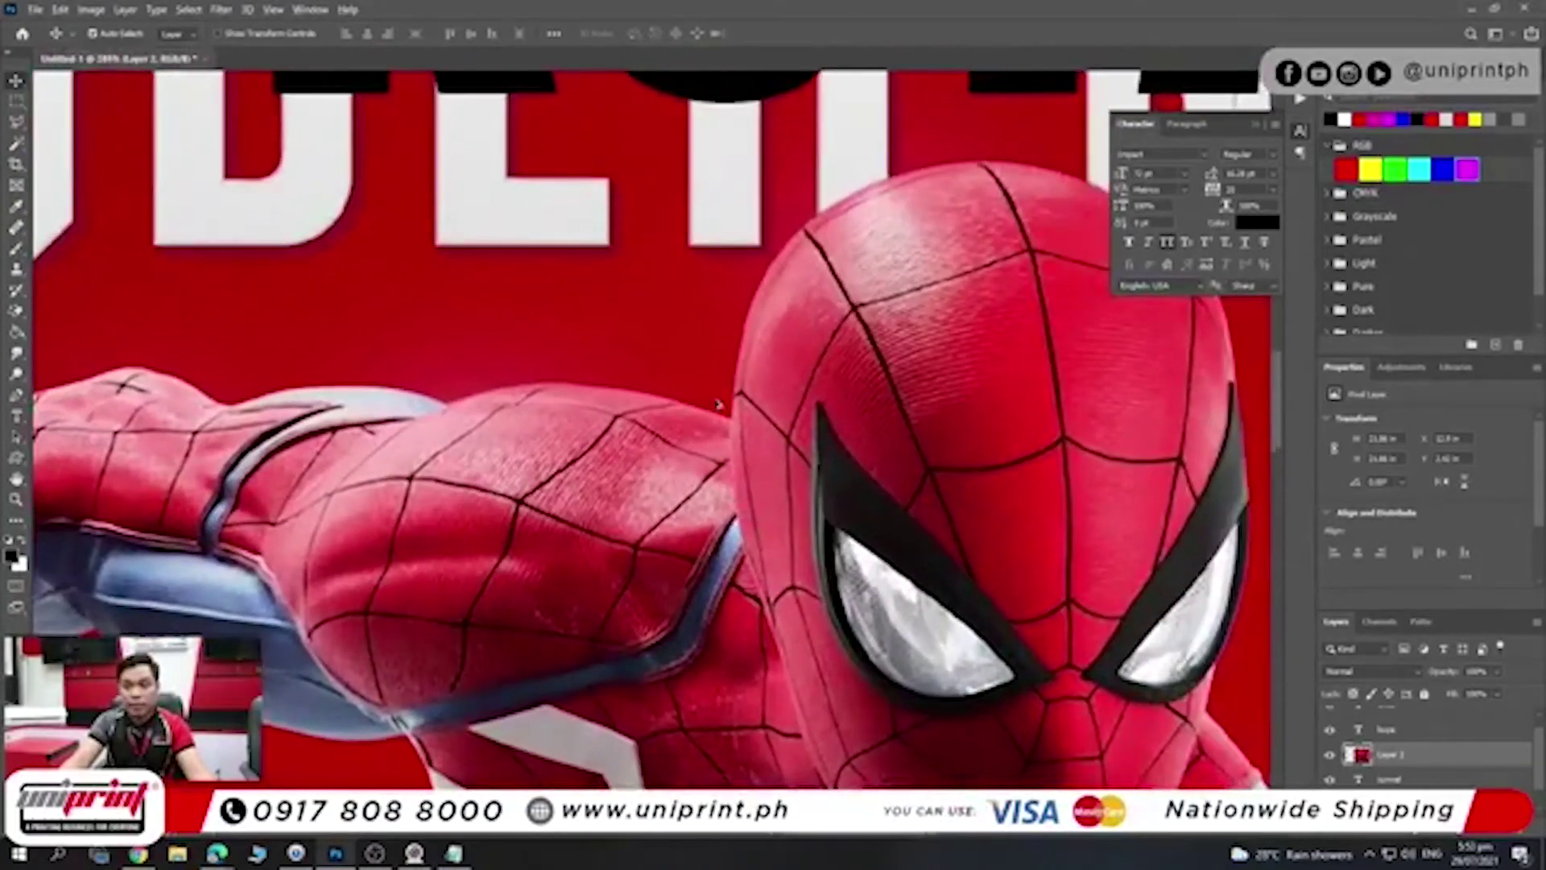
{"action": "scroll", "coordinate": [719, 405], "scroll_direction": "up", "scroll_amount": 1}
{"action": "scroll", "coordinate": [720, 405], "scroll_direction": "up", "scroll_amount": 1}
{"action": "scroll", "coordinate": [1039, 631], "scroll_direction": "up", "scroll_amount": 1}
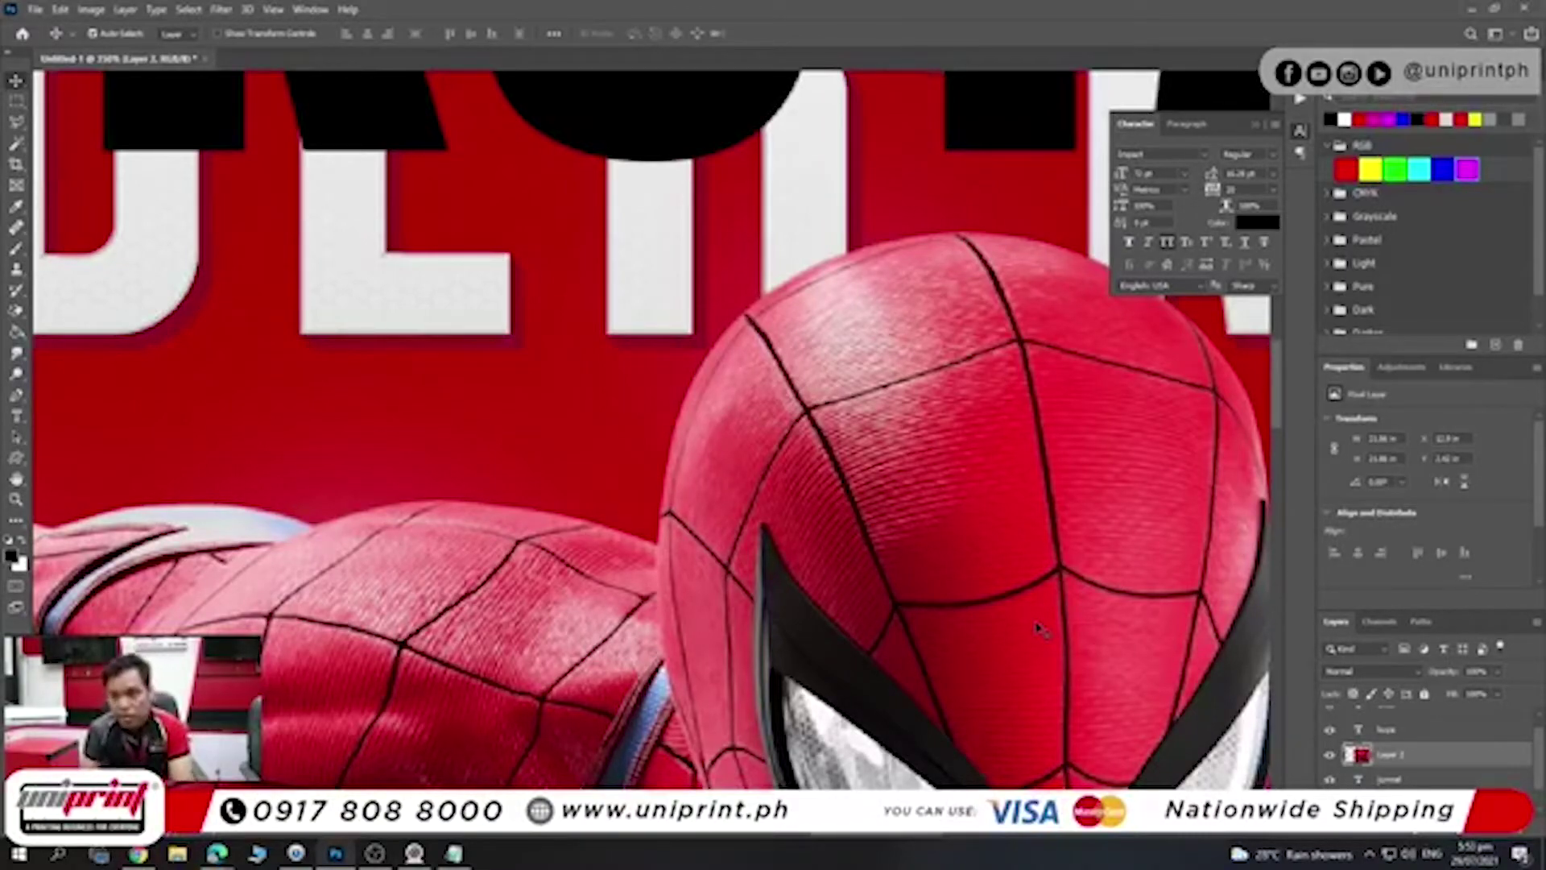
{"action": "scroll", "coordinate": [1039, 631], "scroll_direction": "down", "scroll_amount": 2}
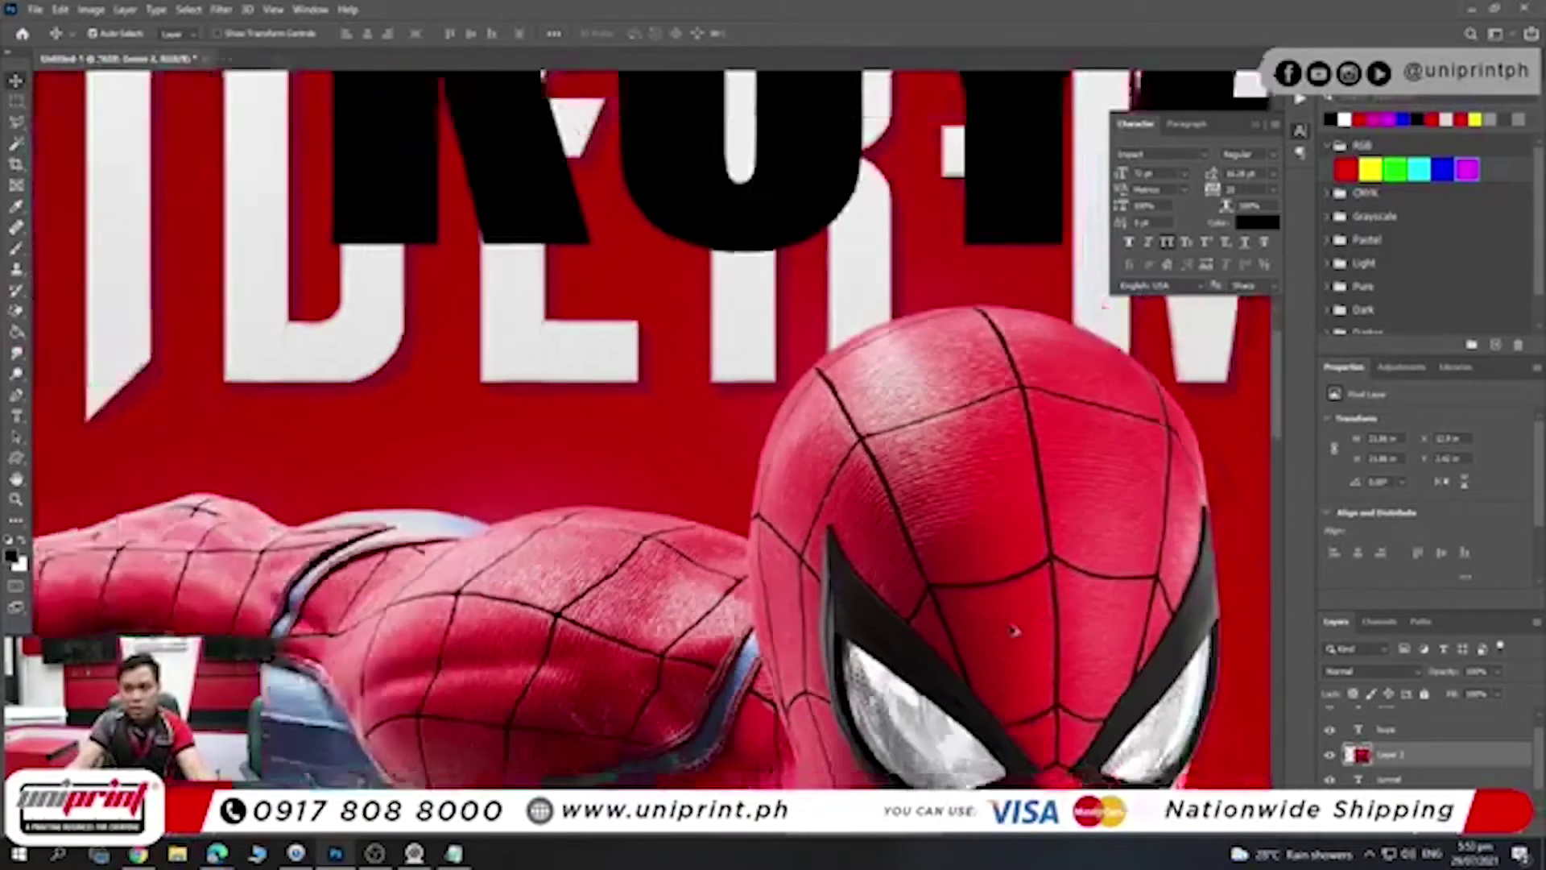
{"action": "scroll", "coordinate": [563, 499], "scroll_direction": "down", "scroll_amount": 3}
{"action": "scroll", "coordinate": [141, 366], "scroll_direction": "down", "scroll_amount": 2}
{"action": "scroll", "coordinate": [850, 419], "scroll_direction": "up", "scroll_amount": 2}
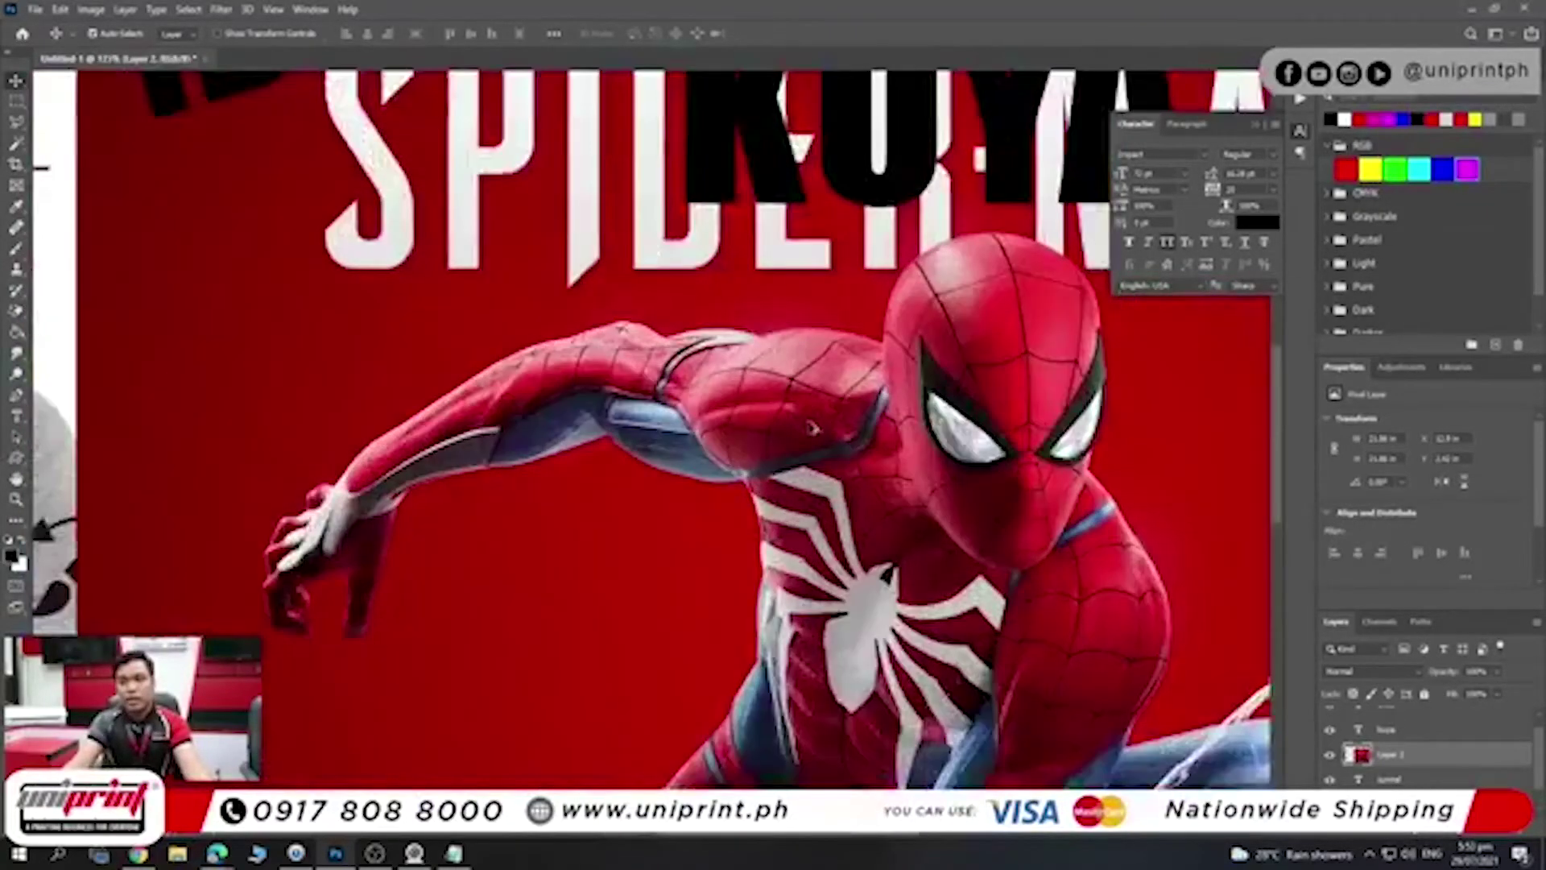
{"action": "scroll", "coordinate": [850, 418], "scroll_direction": "up", "scroll_amount": 2}
{"action": "scroll", "coordinate": [849, 418], "scroll_direction": "down", "scroll_amount": 1}
{"action": "scroll", "coordinate": [850, 419], "scroll_direction": "down", "scroll_amount": 2}
{"action": "scroll", "coordinate": [823, 234], "scroll_direction": "down", "scroll_amount": 1}
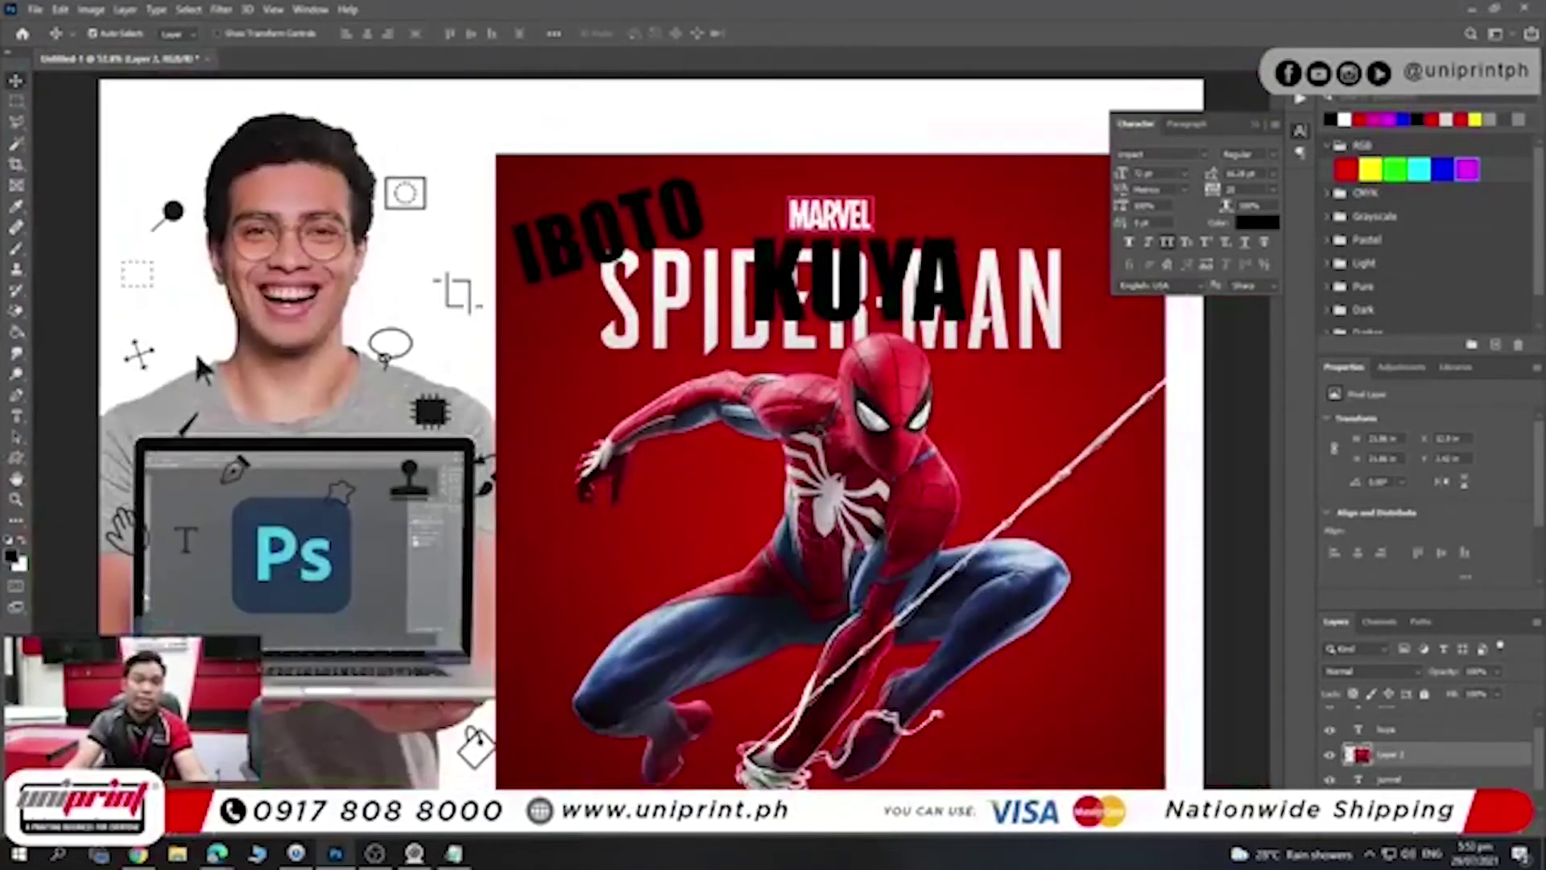
{"action": "scroll", "coordinate": [862, 322], "scroll_direction": "up", "scroll_amount": 1}
{"action": "scroll", "coordinate": [862, 322], "scroll_direction": "up", "scroll_amount": 2}
{"action": "scroll", "coordinate": [862, 323], "scroll_direction": "up", "scroll_amount": 1}
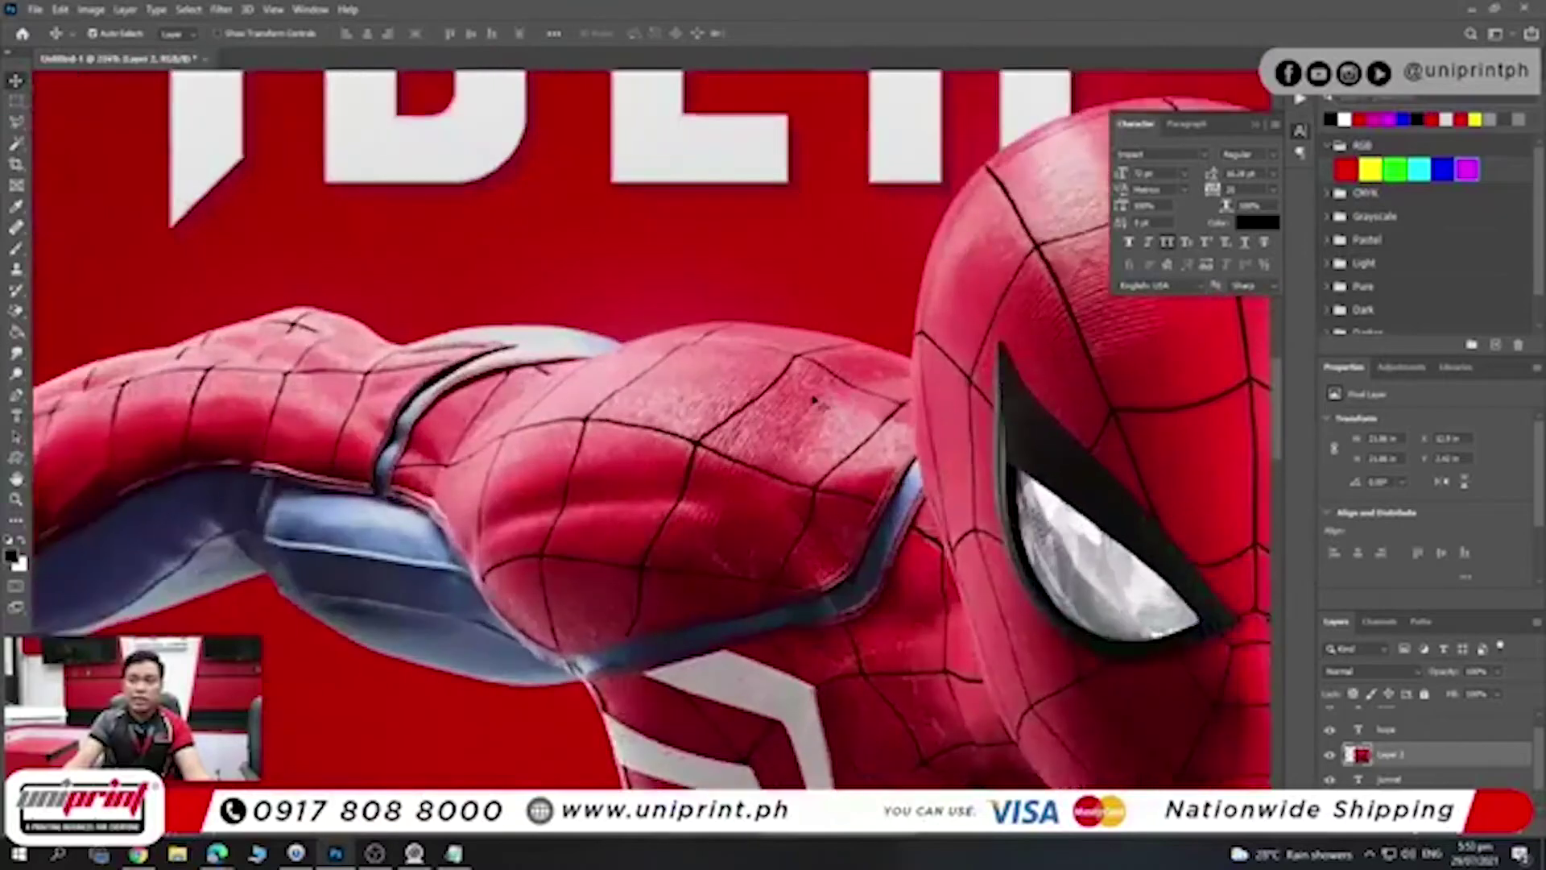
{"action": "scroll", "coordinate": [861, 322], "scroll_direction": "up", "scroll_amount": 1}
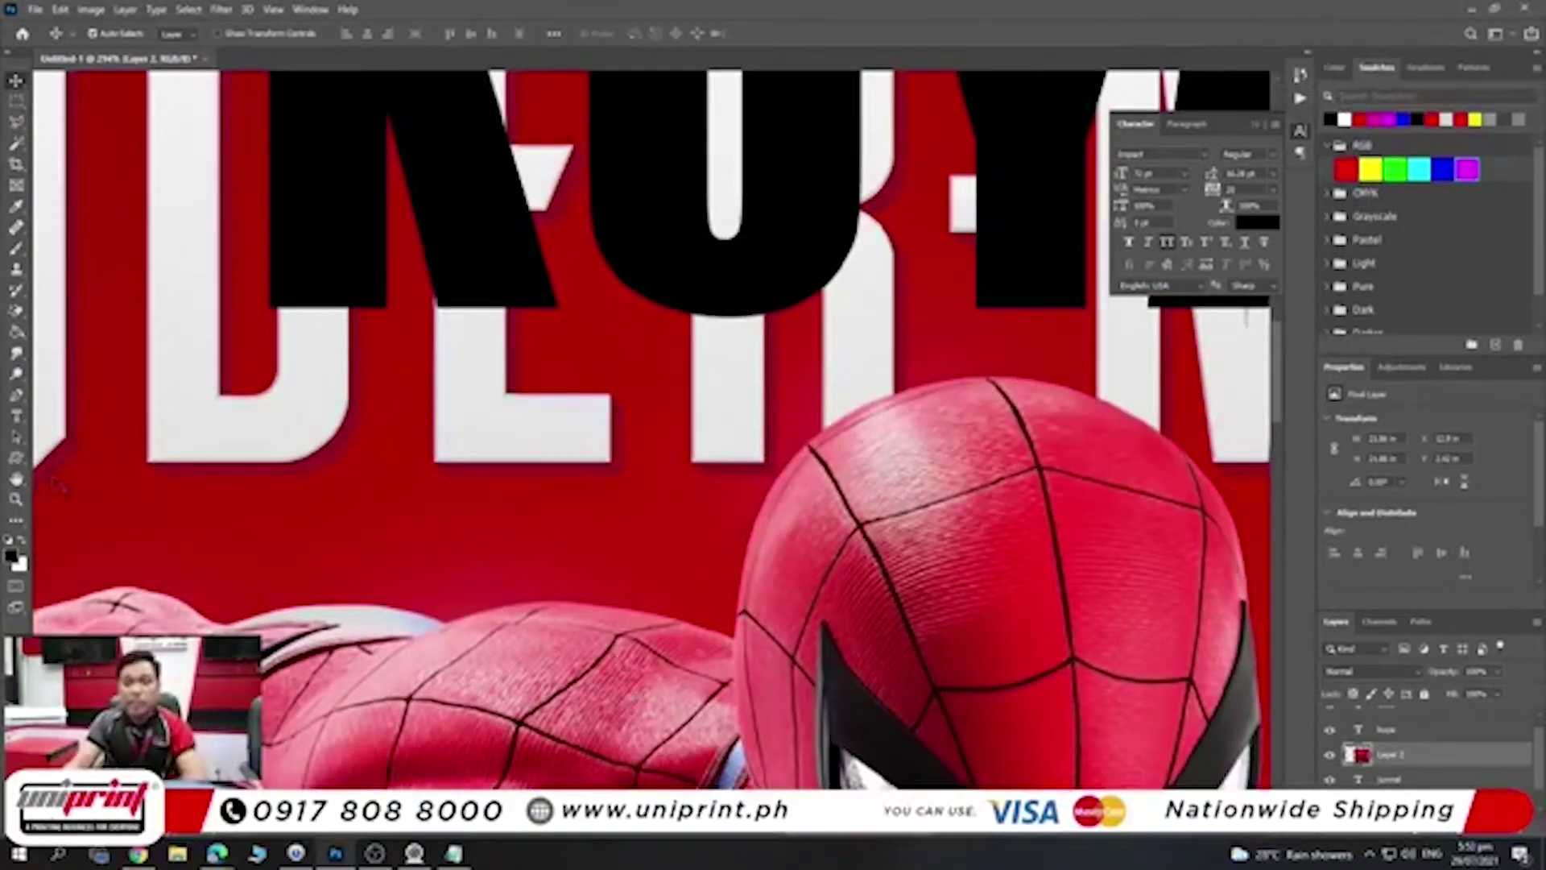
- Polygonal-lasso the red area between the SPIDER-MAN title and Spider-Man's head, and delete it
{"action": "left_click", "coordinate": [15, 123]}
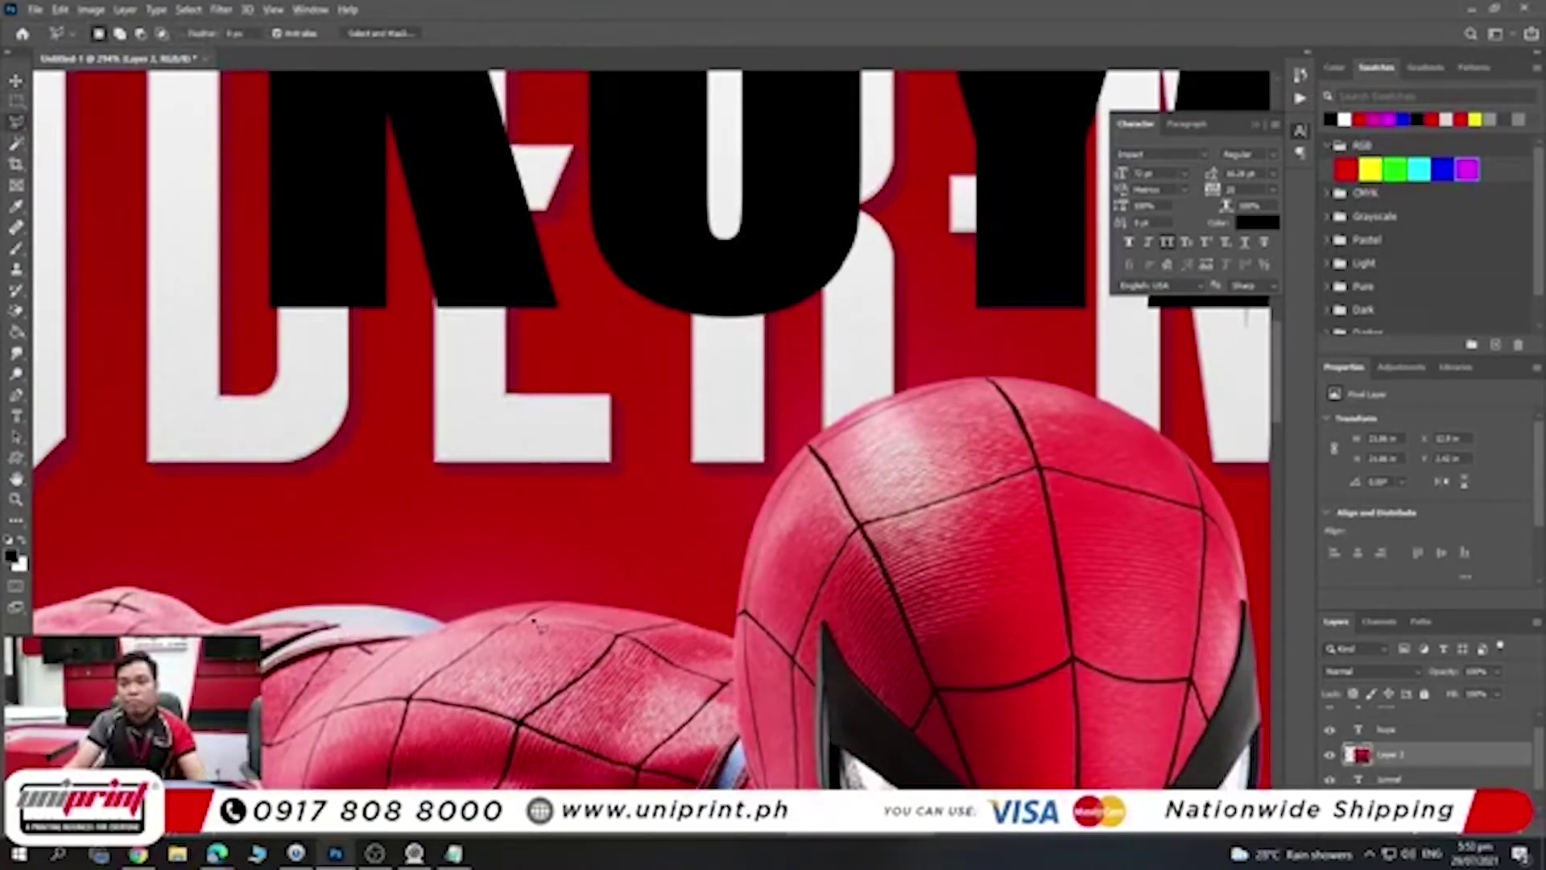
{"action": "scroll", "coordinate": [536, 624], "scroll_direction": "up", "scroll_amount": 2}
{"action": "left_click", "coordinate": [259, 121]}
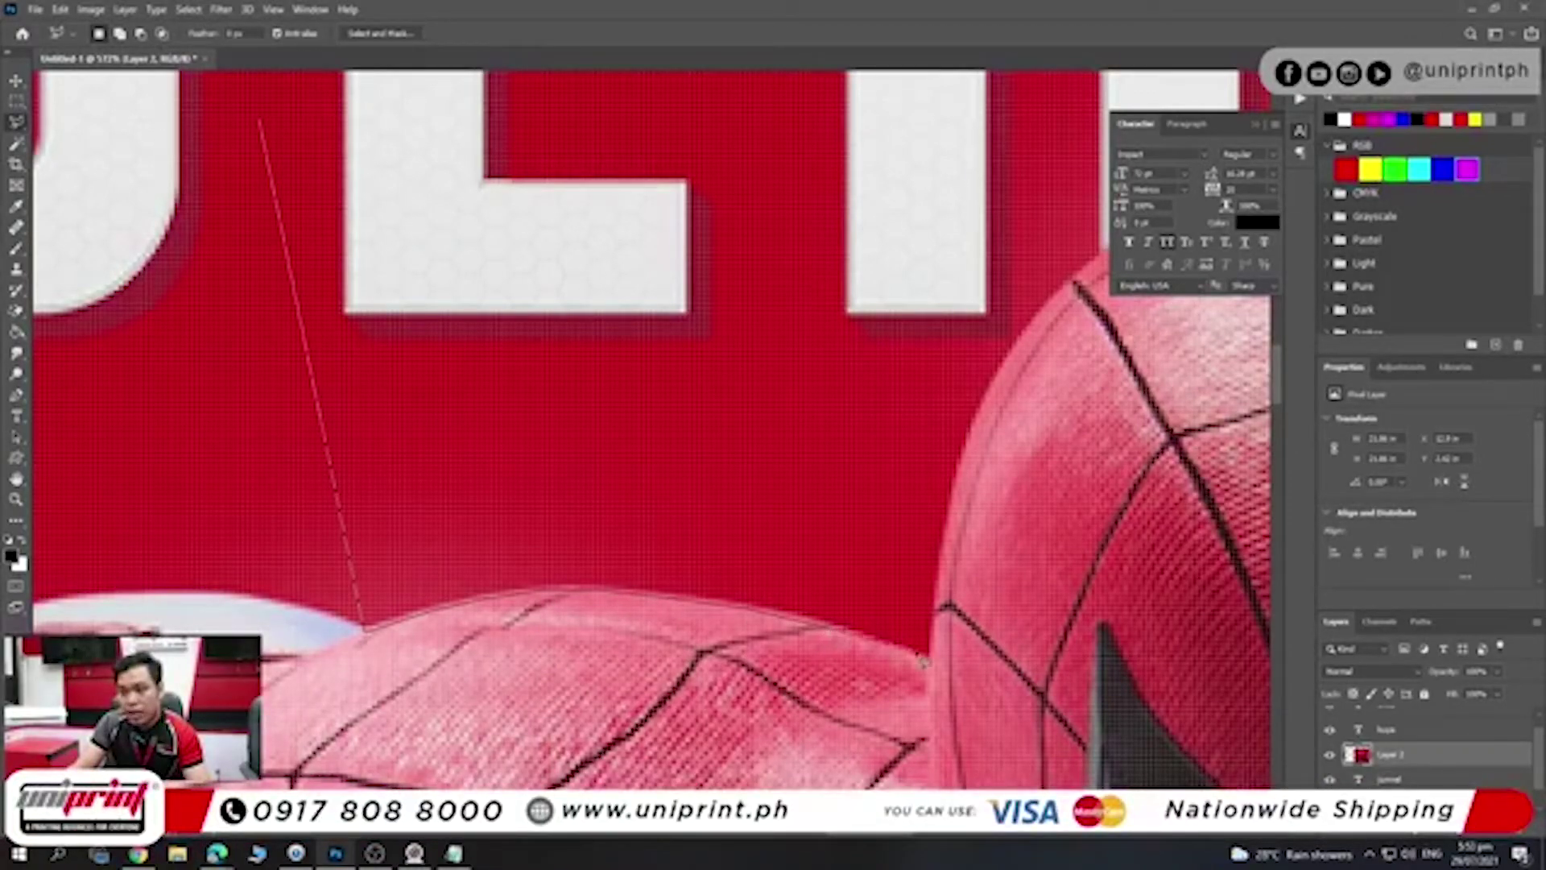
{"action": "left_click", "coordinate": [935, 667]}
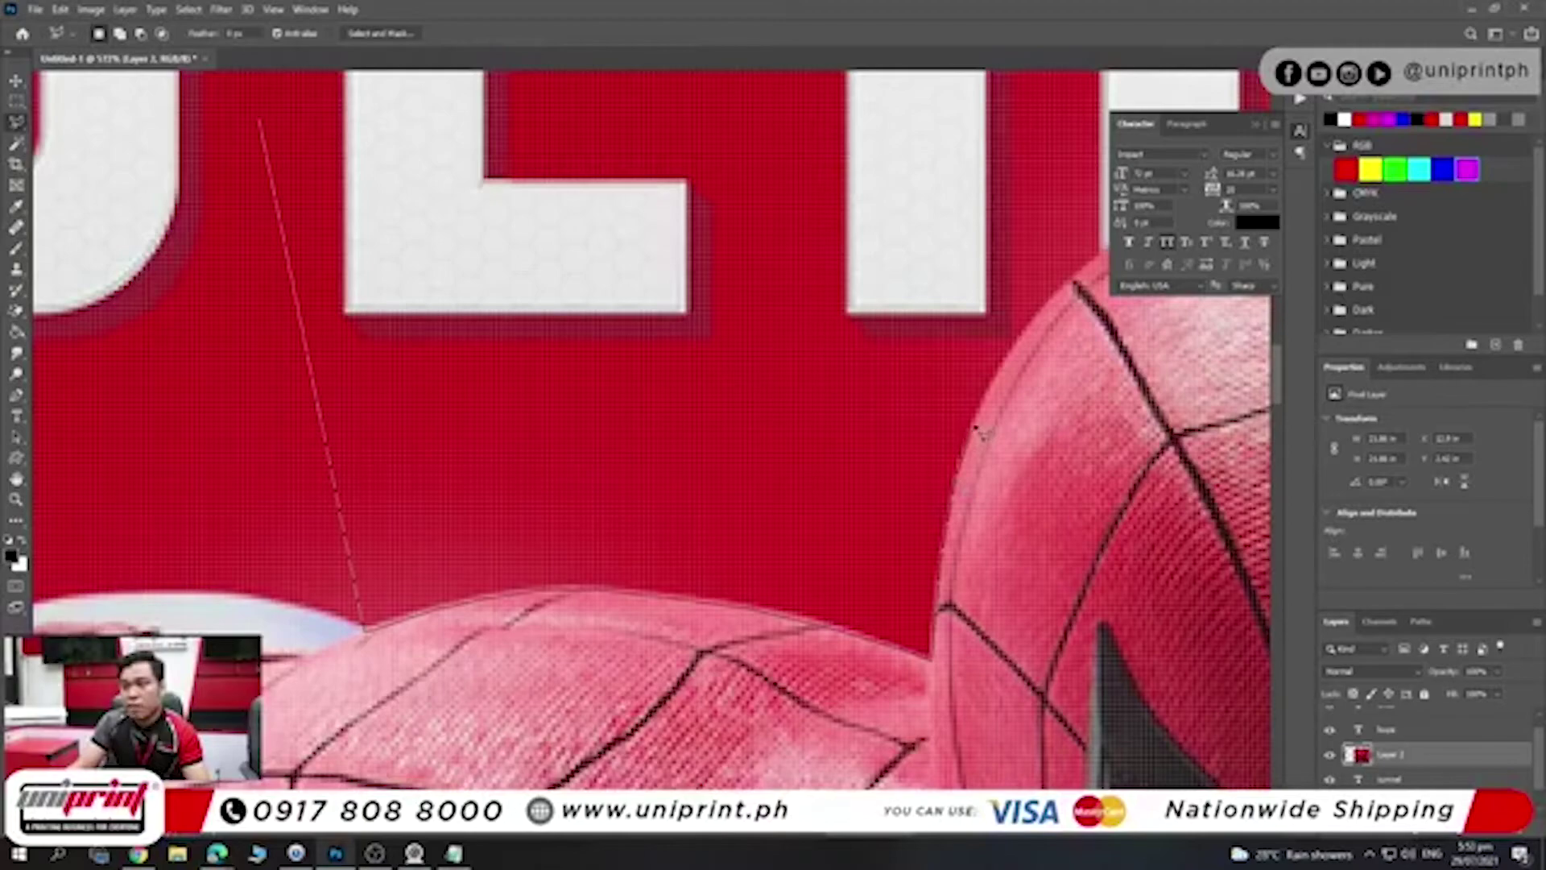
{"action": "key", "text": "ctrl+minus"}
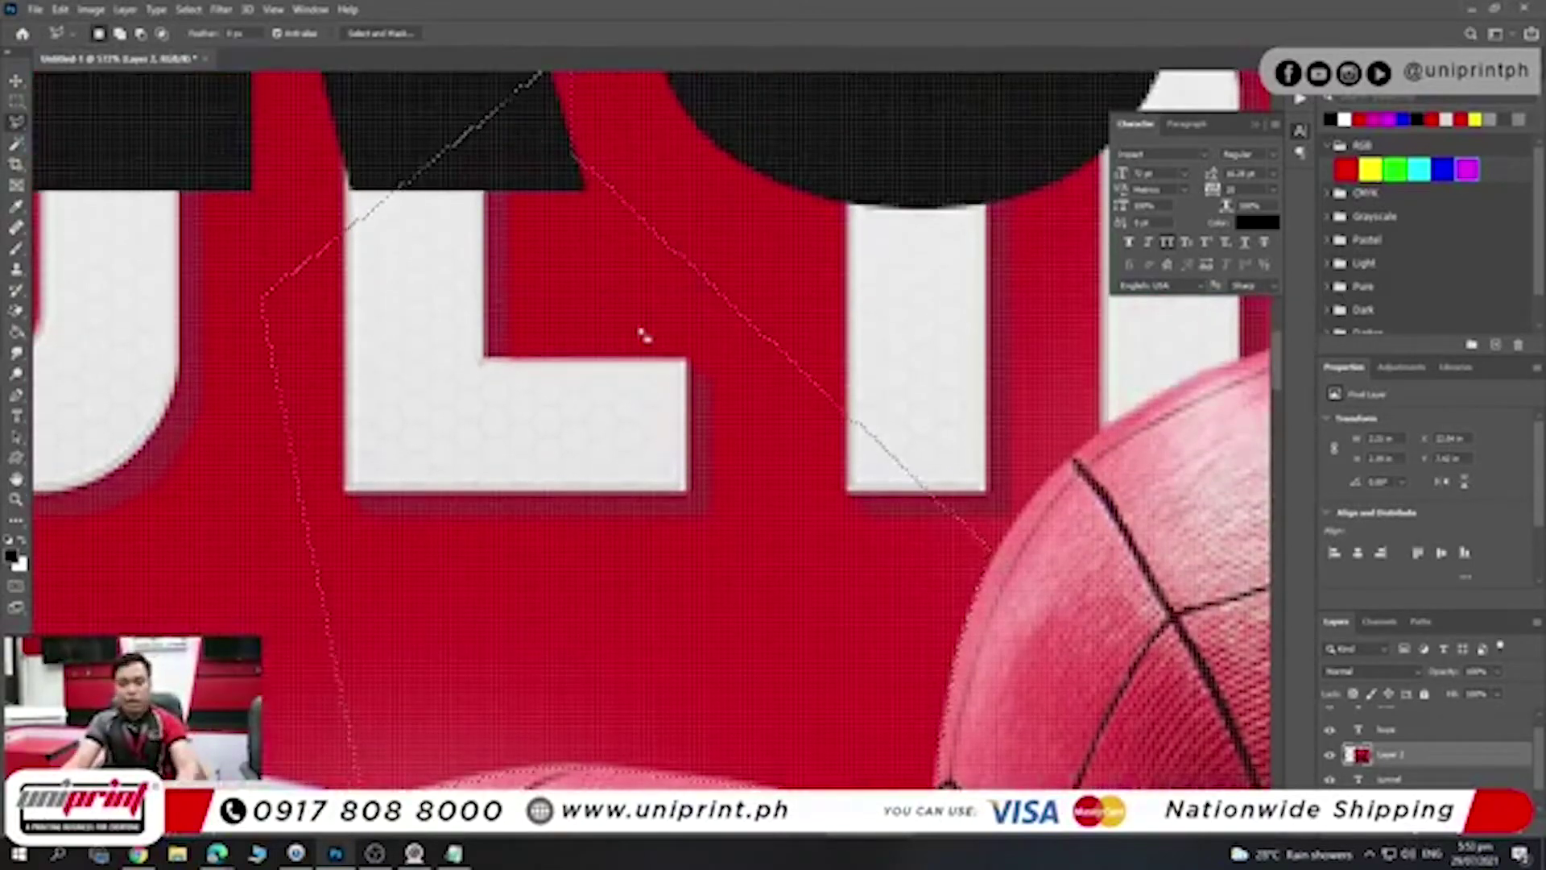
{"action": "double_click", "coordinate": [644, 366]}
{"action": "key", "text": "Delete"}
{"action": "scroll", "coordinate": [839, 563], "scroll_direction": "down", "scroll_amount": 3}
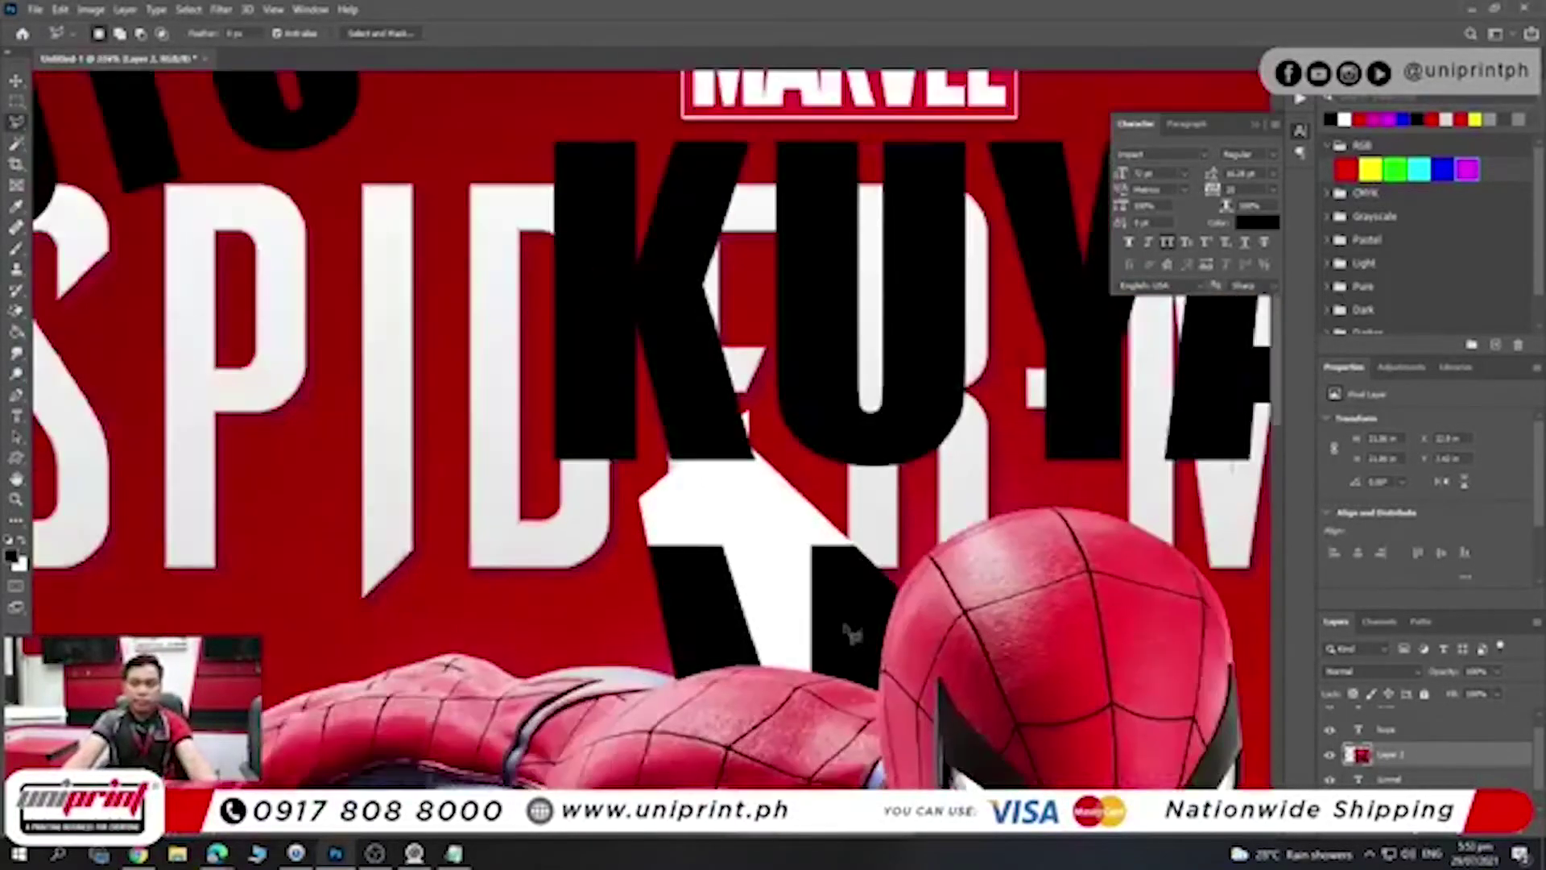
{"action": "scroll", "coordinate": [849, 631], "scroll_direction": "up", "scroll_amount": 2}
{"action": "scroll", "coordinate": [644, 427], "scroll_direction": "down", "scroll_amount": 1}
{"action": "scroll", "coordinate": [645, 427], "scroll_direction": "down", "scroll_amount": 2}
{"action": "scroll", "coordinate": [645, 427], "scroll_direction": "down", "scroll_amount": 1}
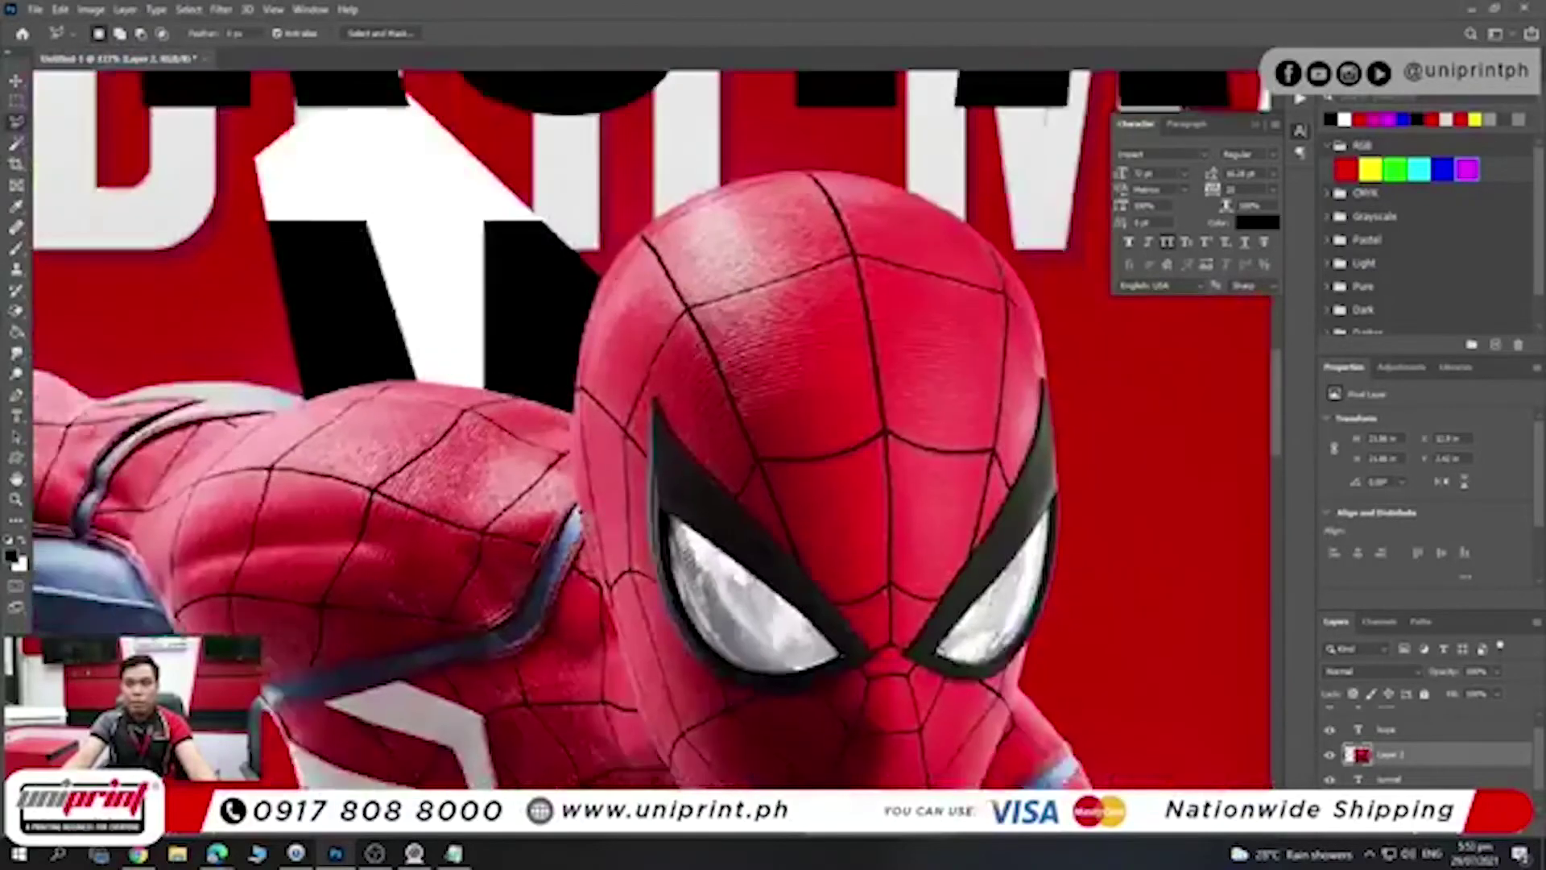
{"action": "scroll", "coordinate": [644, 427], "scroll_direction": "down", "scroll_amount": 2}
{"action": "scroll", "coordinate": [592, 528], "scroll_direction": "down", "scroll_amount": 1}
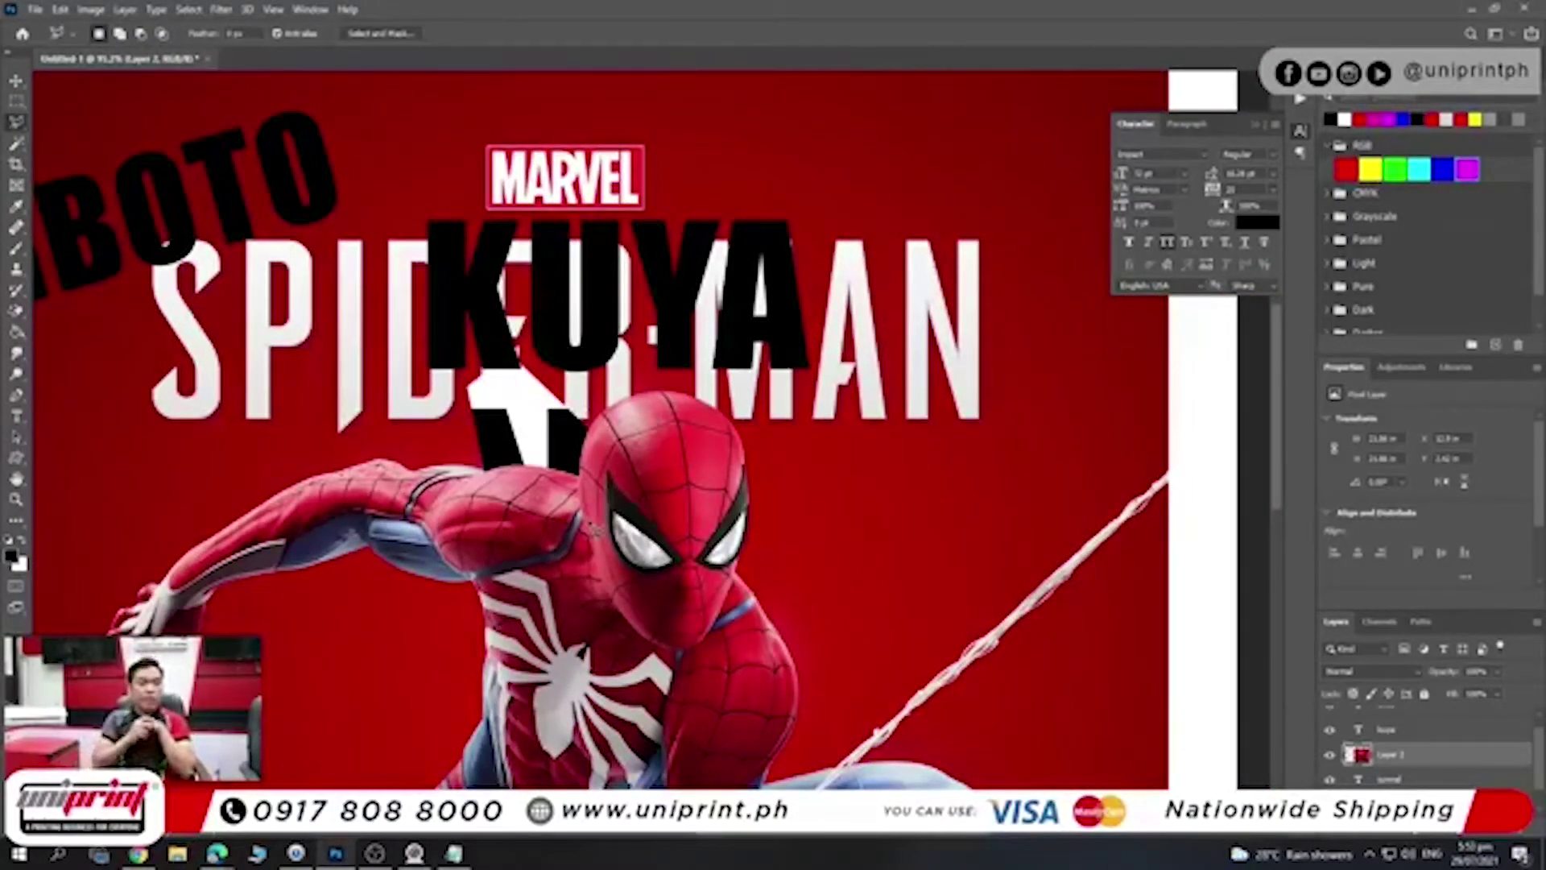
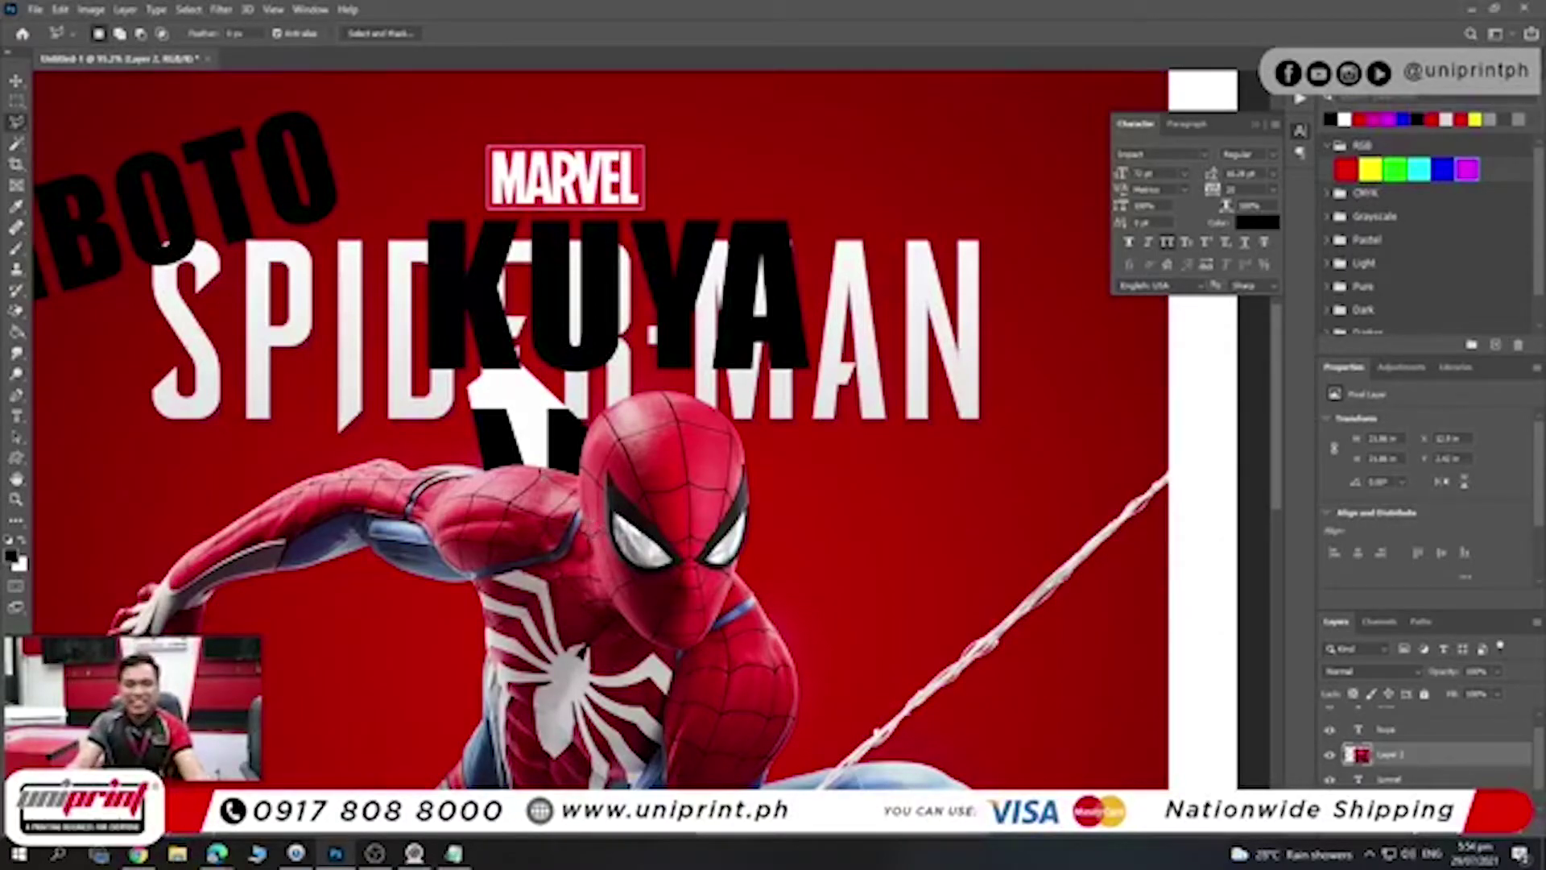
- Test moving the Spider-Man artwork below the KUYA text, then return it to place
{"action": "scroll", "coordinate": [570, 435], "scroll_direction": "down", "scroll_amount": 3}
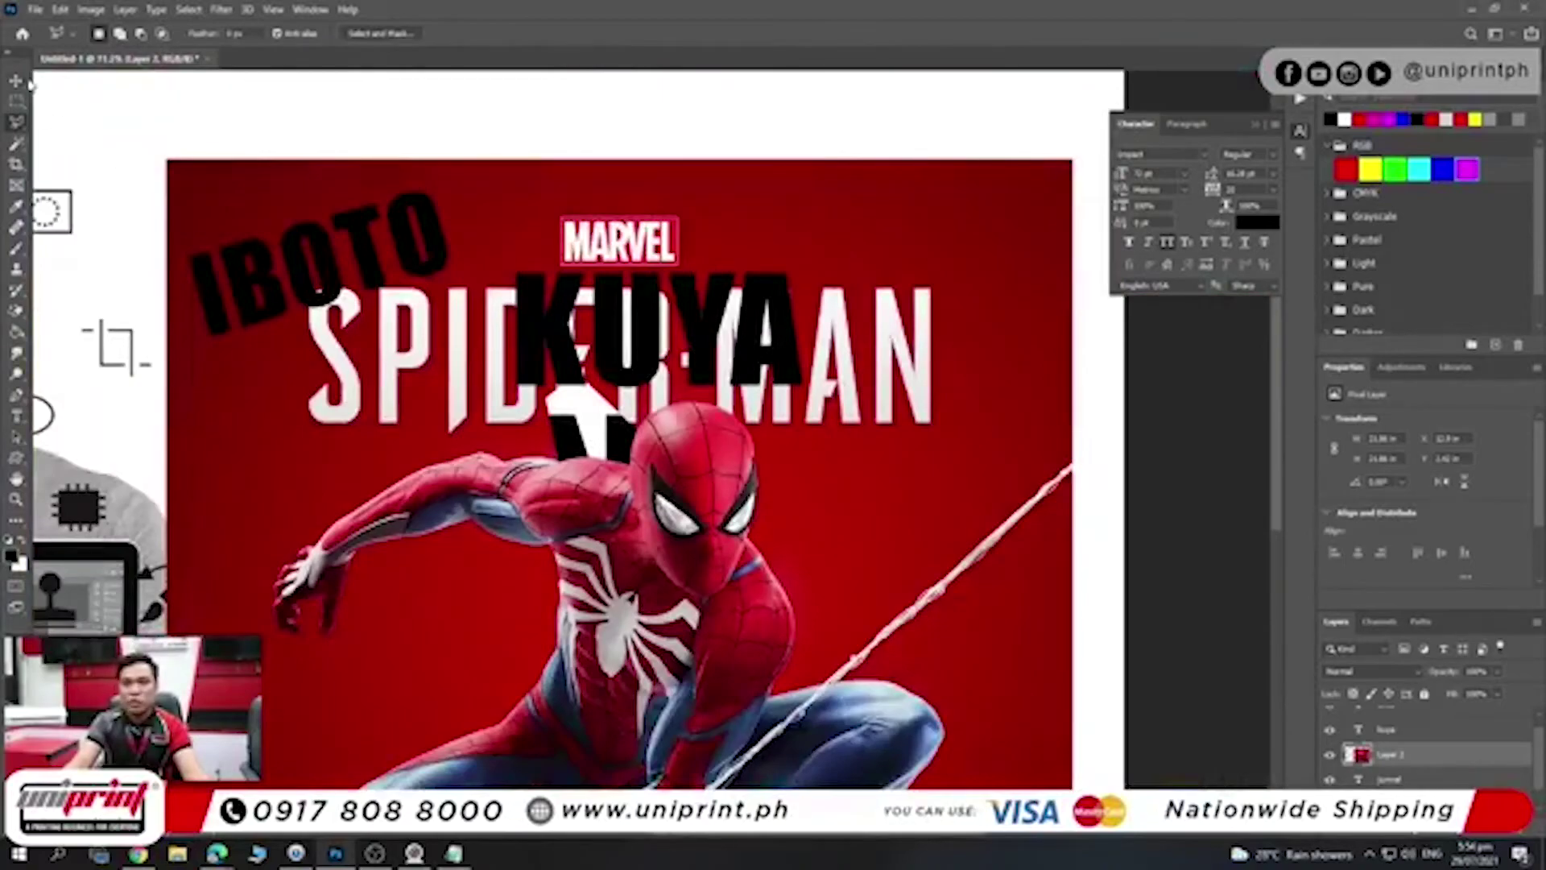
{"action": "key", "text": "v"}
{"action": "left_click_drag", "start_coordinate": [958, 369], "coordinate": [983, 556]}
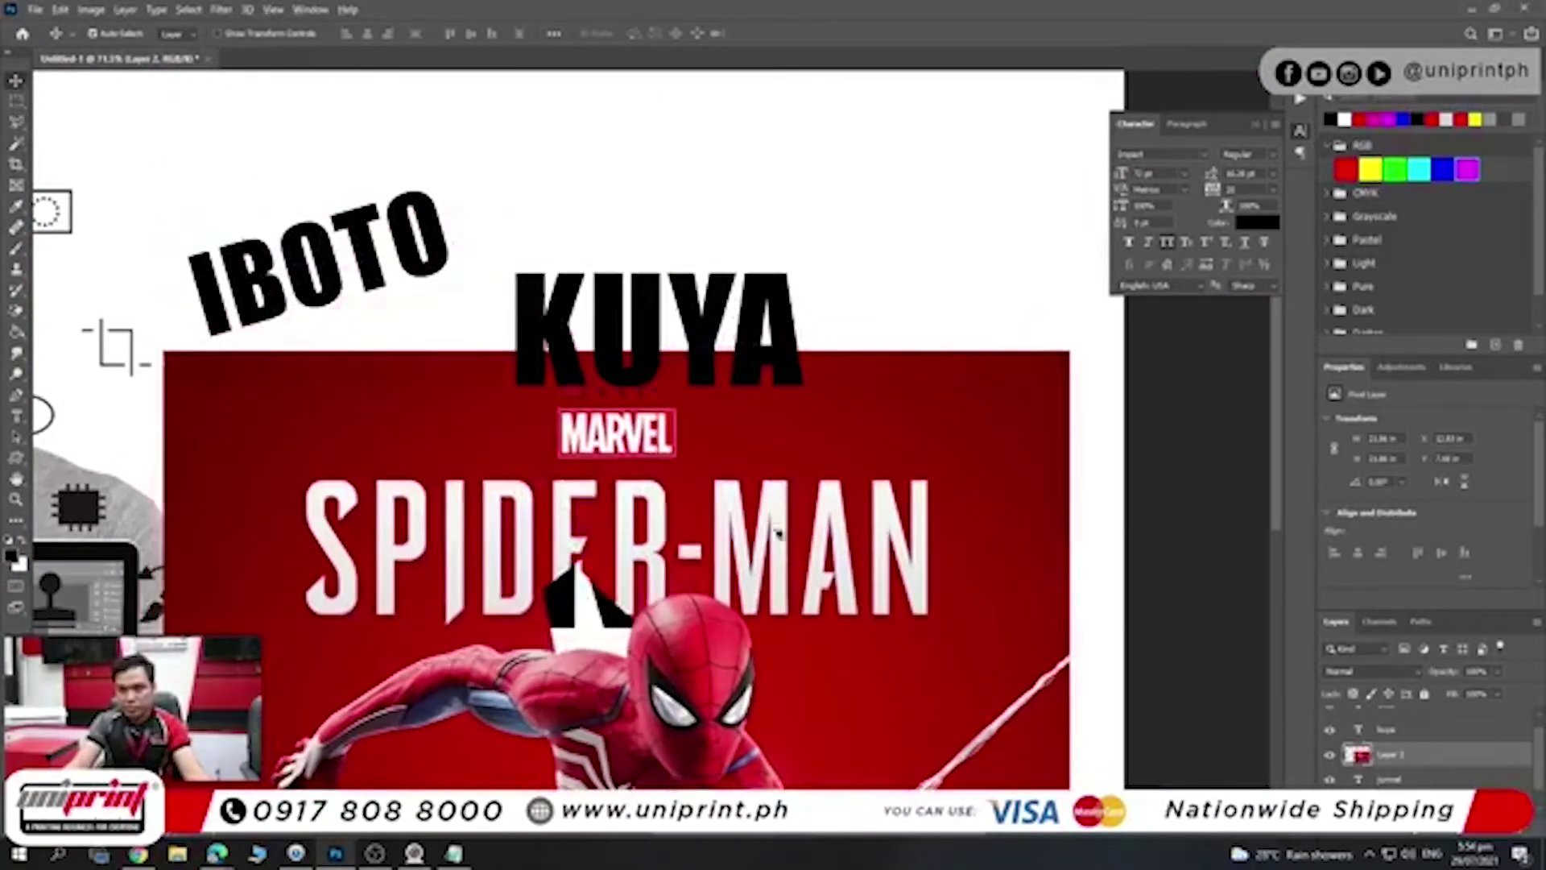
{"action": "scroll", "coordinate": [760, 527], "scroll_direction": "up", "scroll_amount": 2}
{"action": "scroll", "coordinate": [760, 528], "scroll_direction": "down", "scroll_amount": 2}
{"action": "left_click_drag", "start_coordinate": [804, 528], "coordinate": [781, 208]}
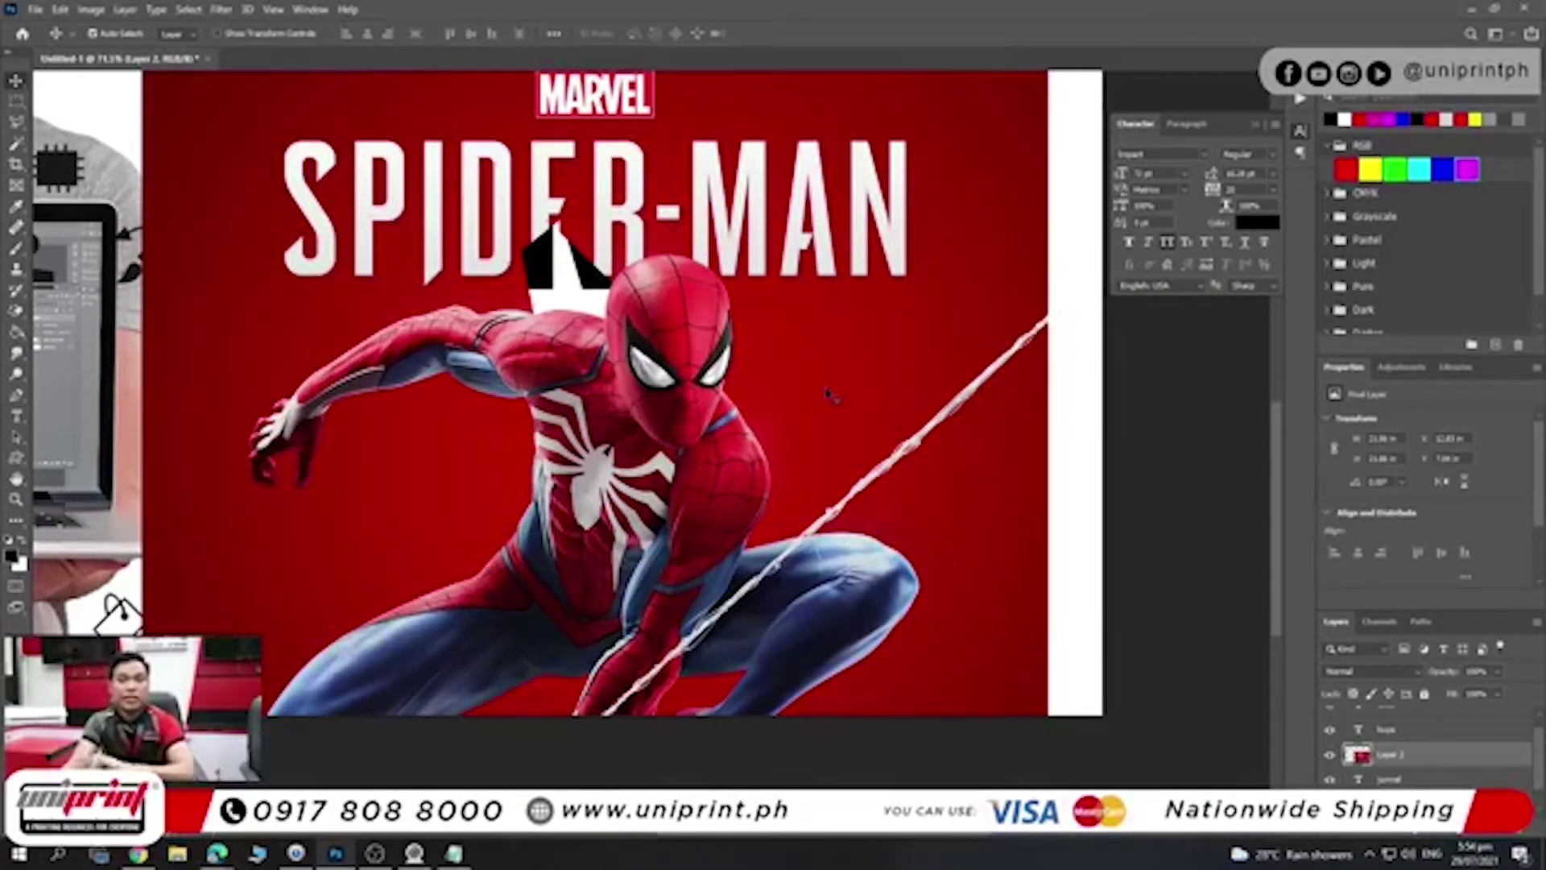
{"action": "scroll", "coordinate": [367, 396], "scroll_direction": "down", "scroll_amount": 5}
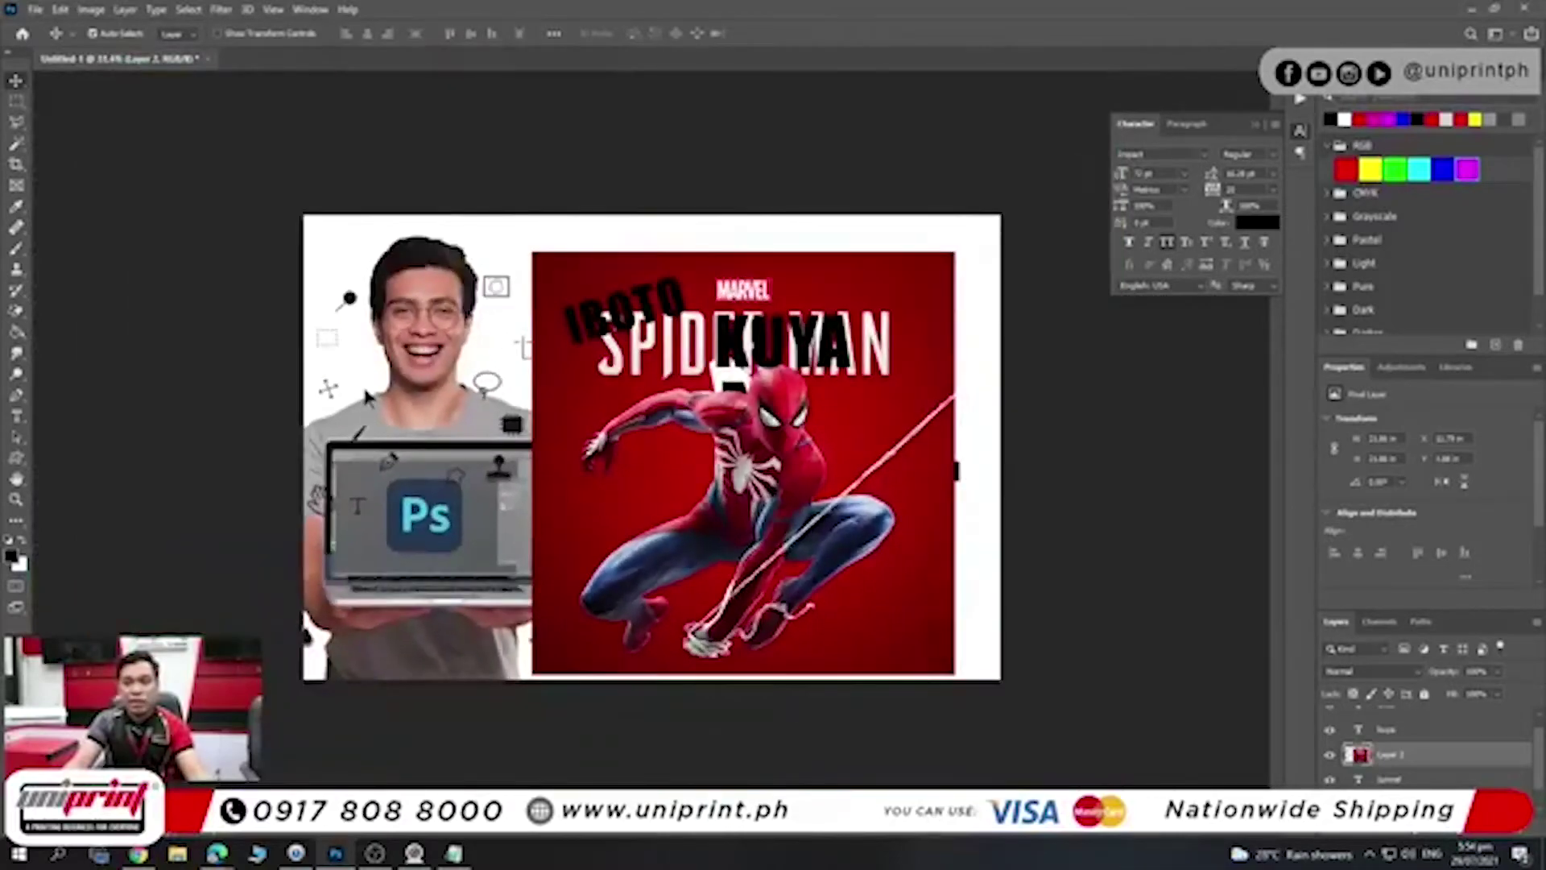
- Add a capitalised SPIDERMAN text layer, enlarge it, and move it lower over the artwork
{"action": "left_click", "coordinate": [16, 417]}
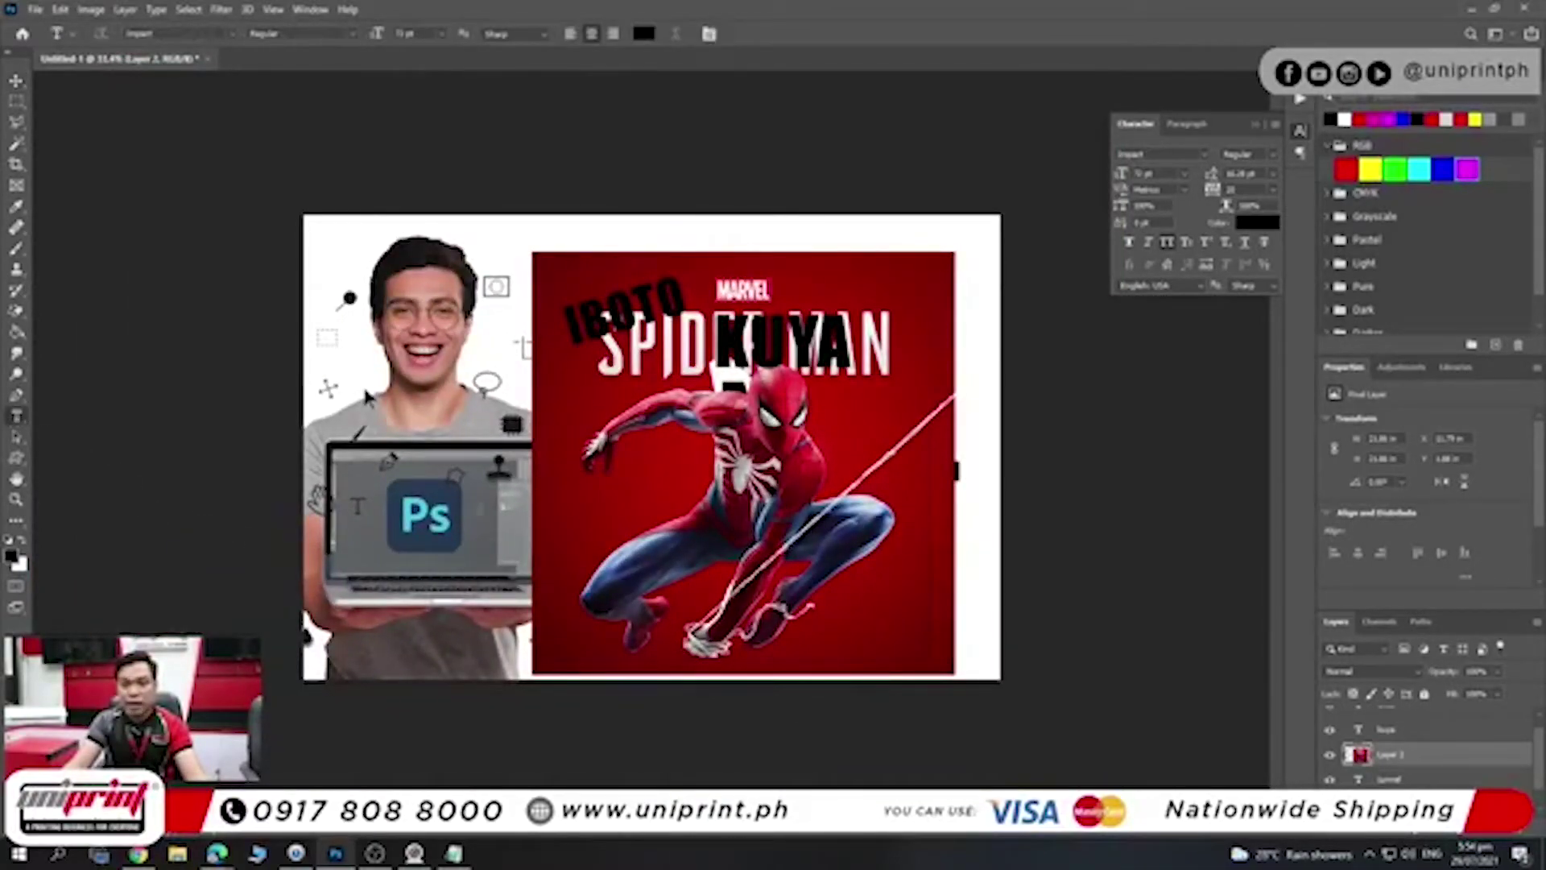
{"action": "left_click", "coordinate": [605, 534]}
{"action": "key", "text": "Caps_Lock"}
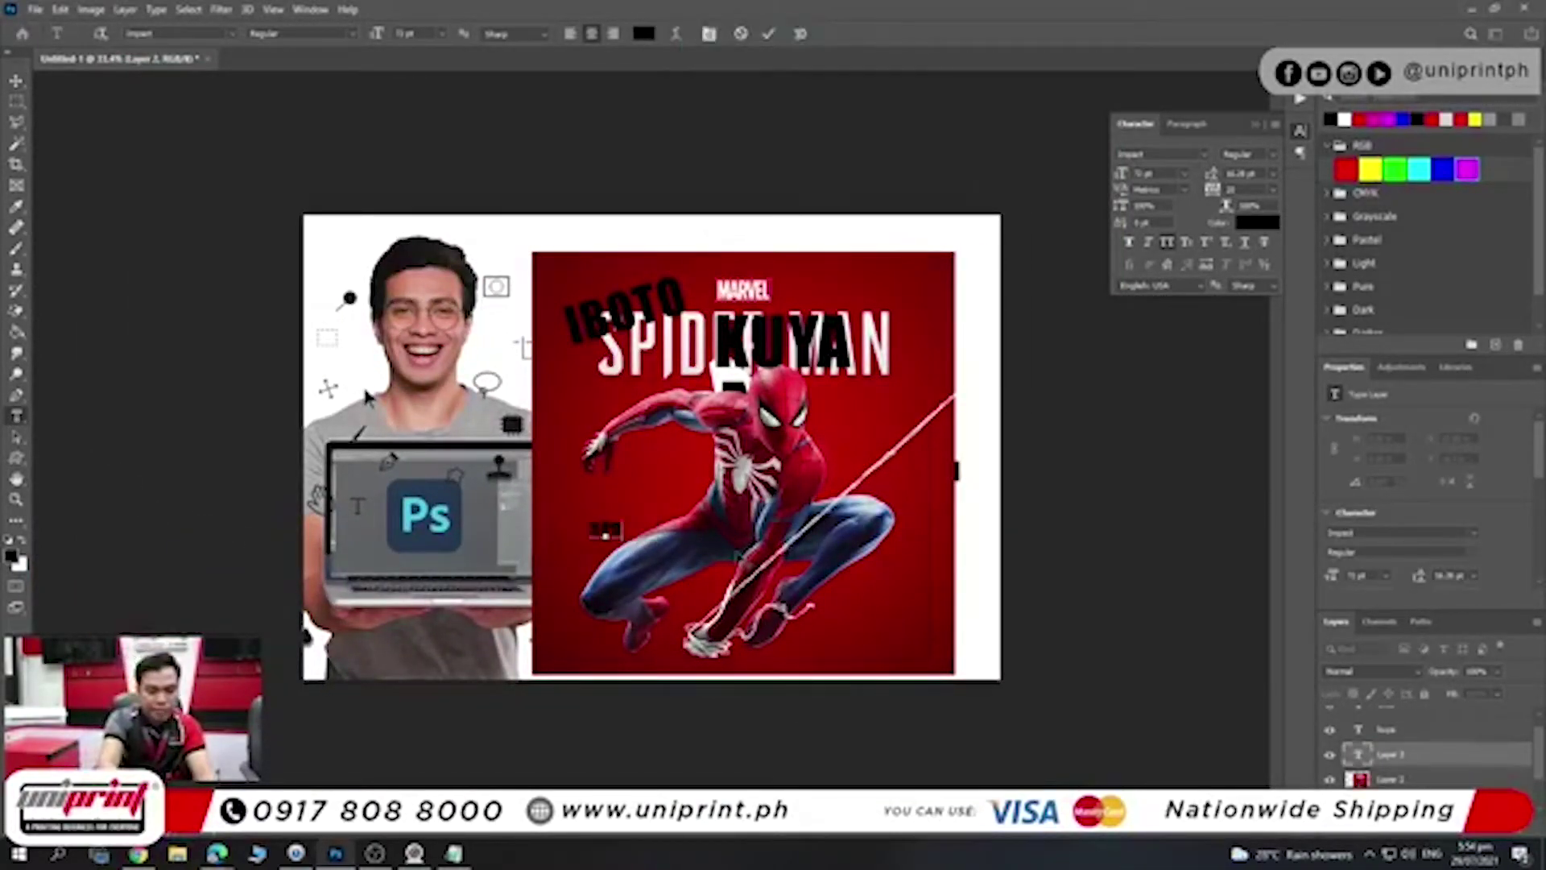
{"action": "type", "text": "KUYA SPID"}
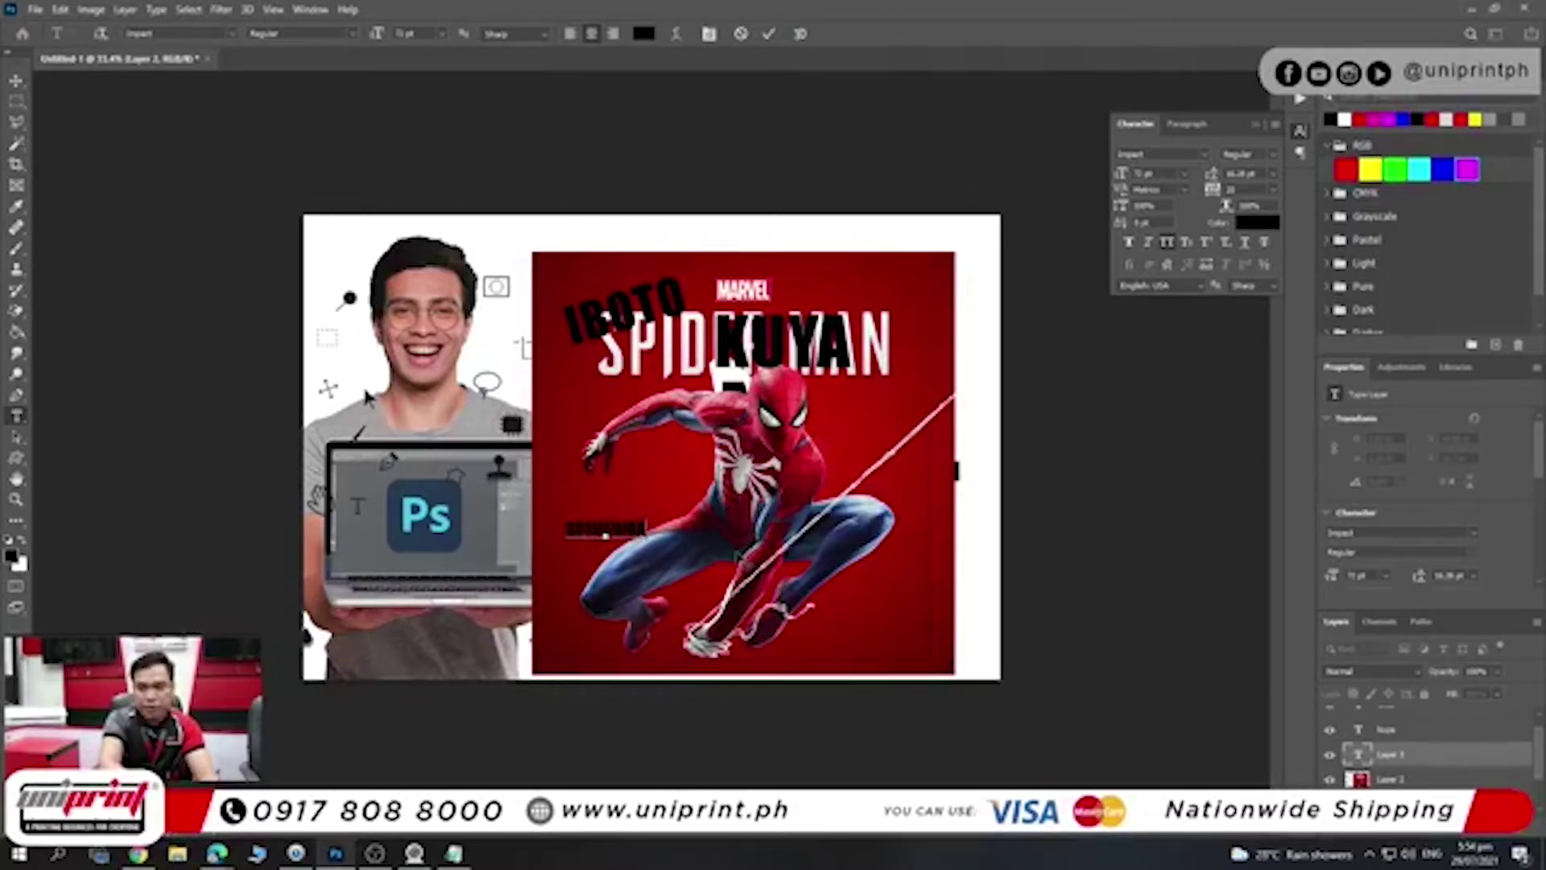
{"action": "key", "text": "ctrl+Return"}
{"action": "key", "text": "ctrl+t"}
{"action": "left_click_drag", "start_coordinate": [652, 524], "coordinate": [914, 452]}
{"action": "left_click_drag", "start_coordinate": [737, 497], "coordinate": [745, 550]}
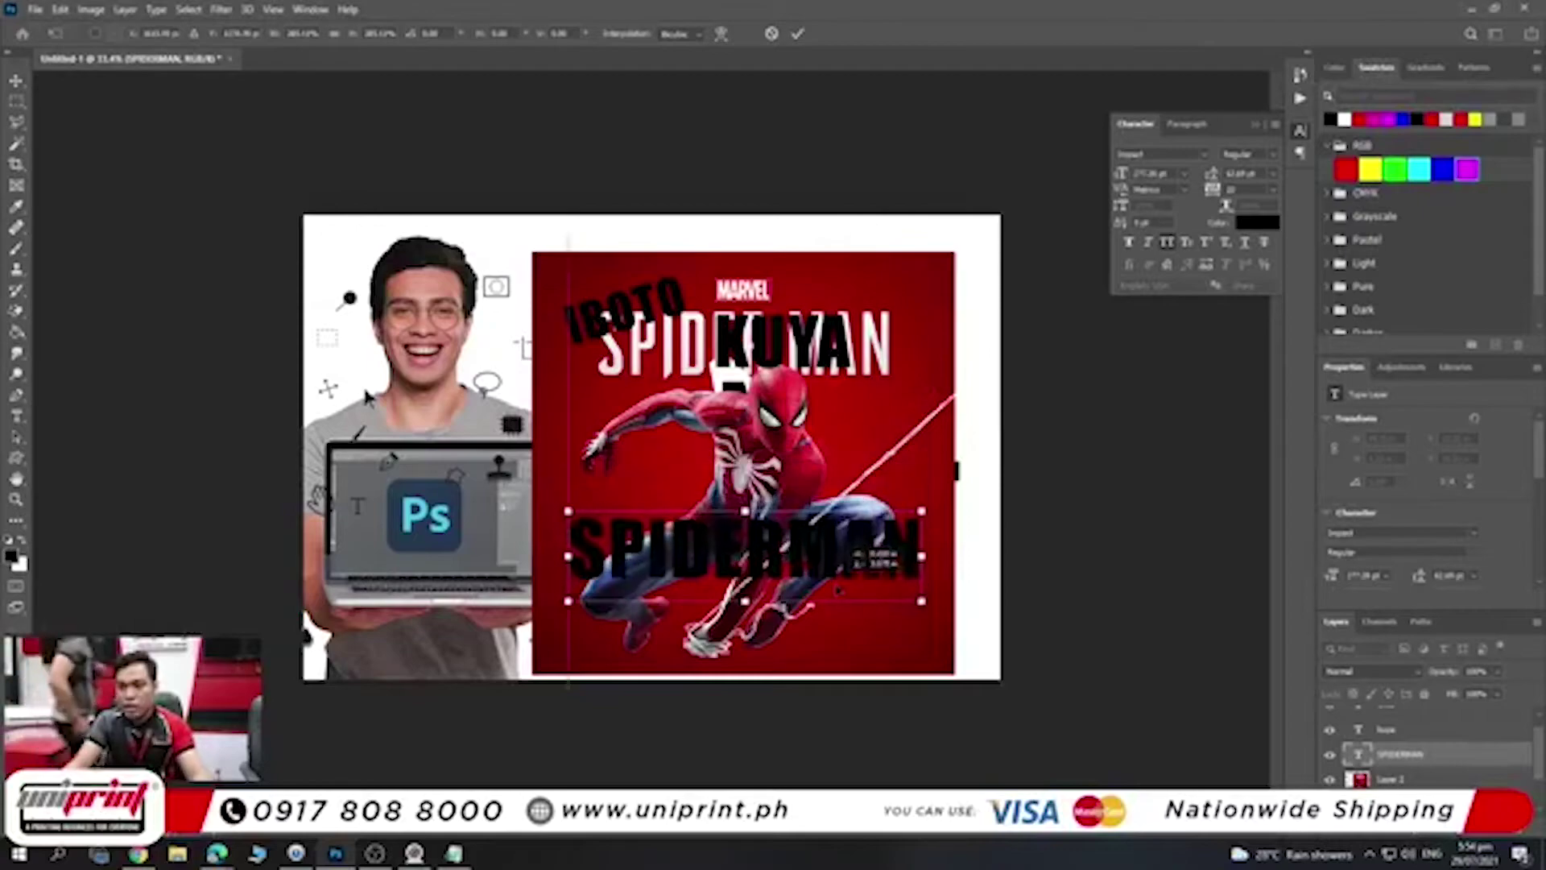
{"action": "key", "text": "Return"}
{"action": "right_click", "coordinate": [1407, 754]}
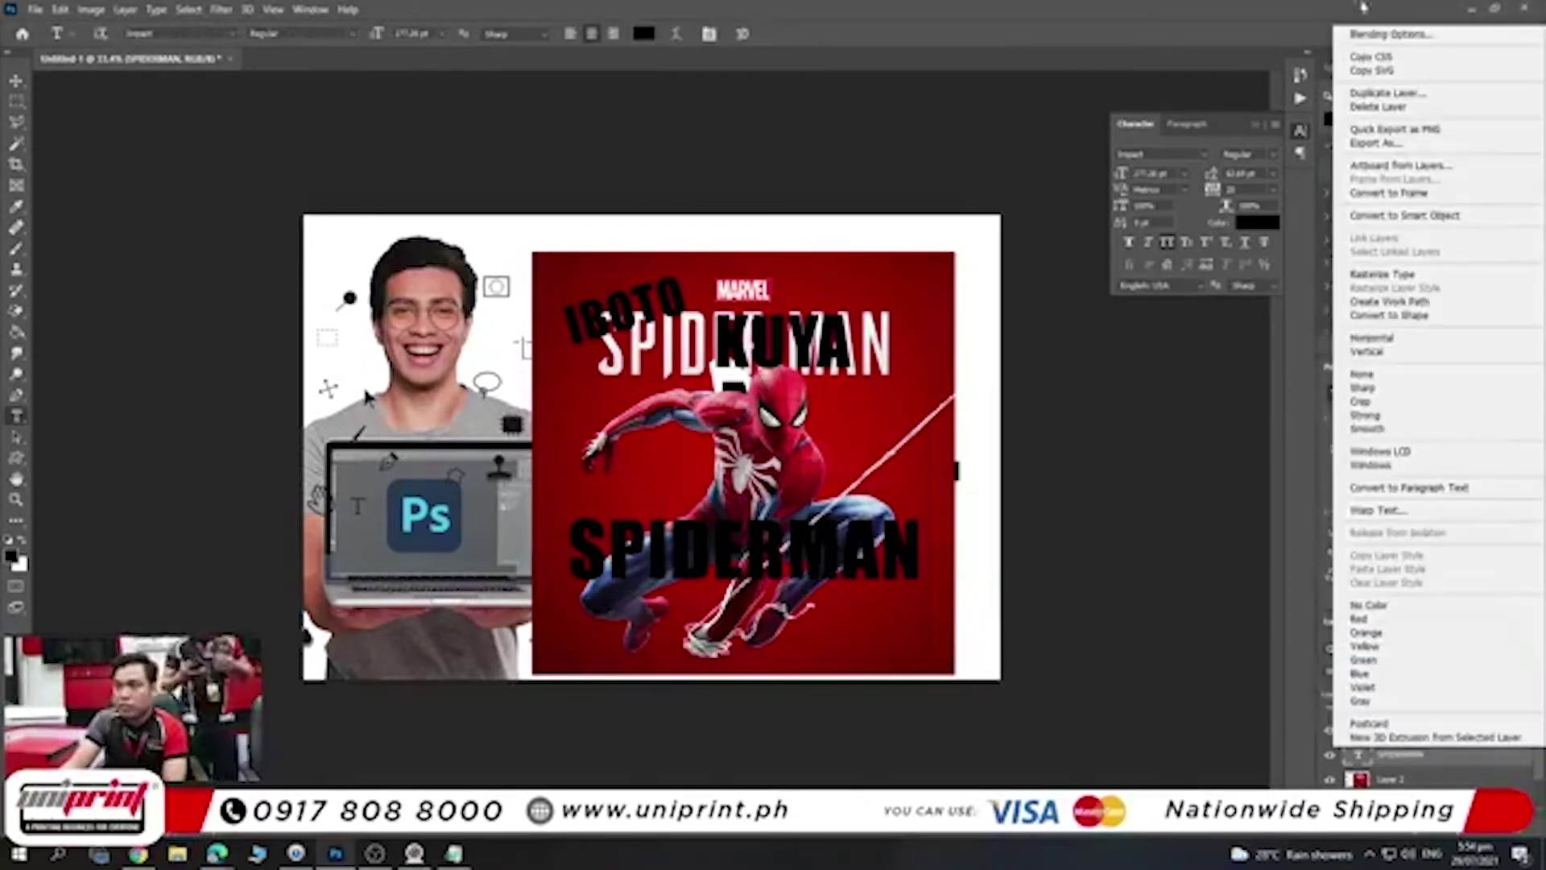
- Give the headline a white (ffffff) Color Overlay in its Blending Options
{"action": "left_click", "coordinate": [1381, 32]}
{"action": "mouse_move", "coordinate": [1127, 442]}
{"action": "left_mouse_down"}
{"action": "mouse_move", "coordinate": [1324, 15]}
{"action": "mouse_move", "coordinate": [1080, 47]}
{"action": "left_mouse_up"}
{"action": "left_click", "coordinate": [1040, 258]}
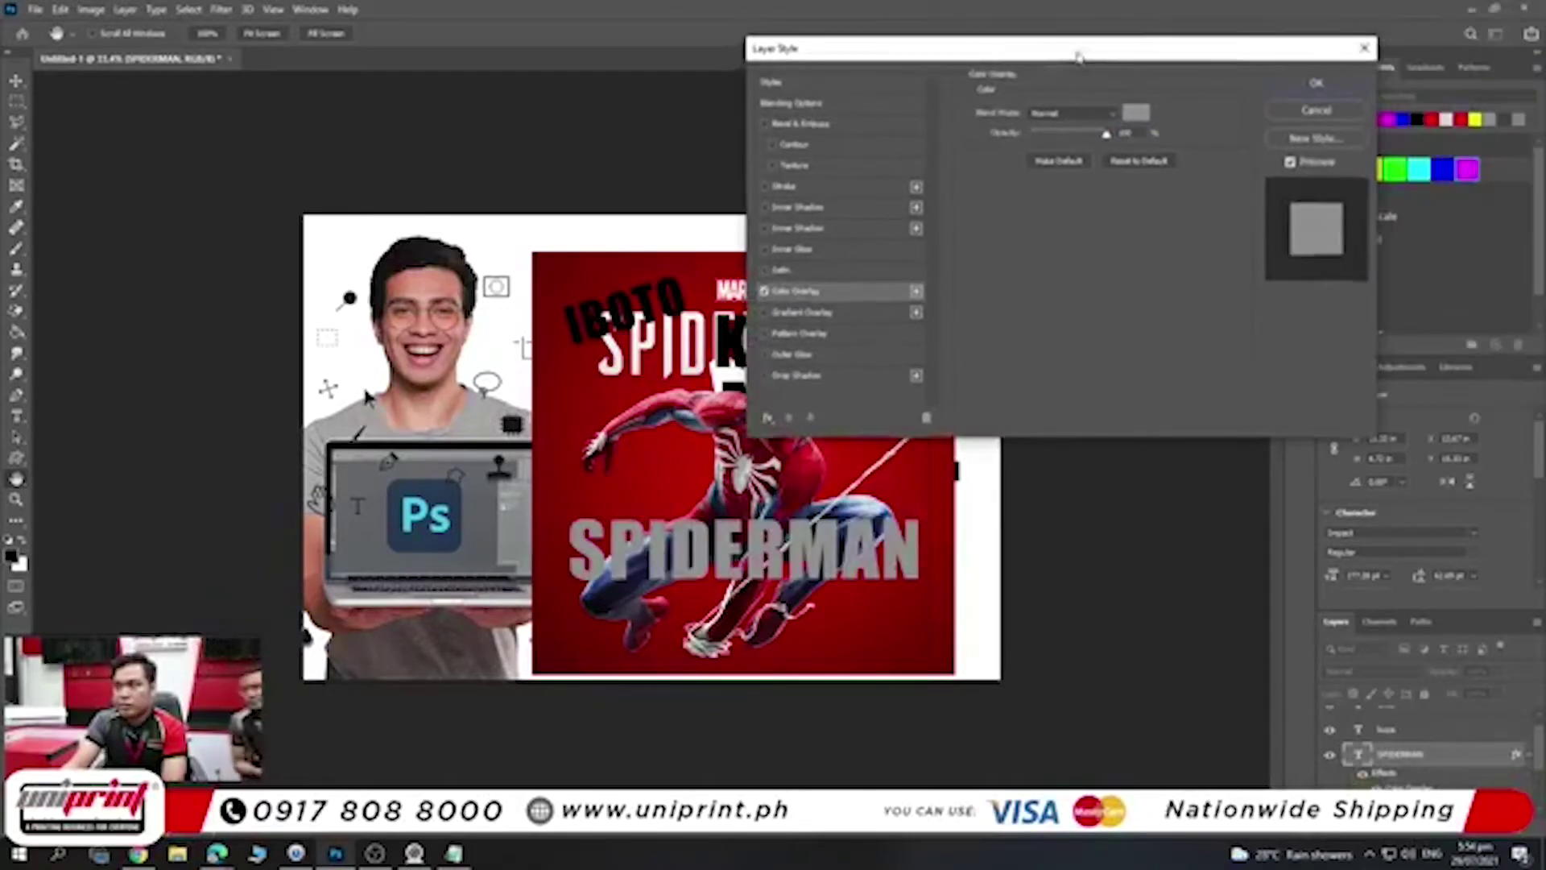
{"action": "left_click", "coordinate": [1136, 112]}
{"action": "type", "text": "ffffff"}
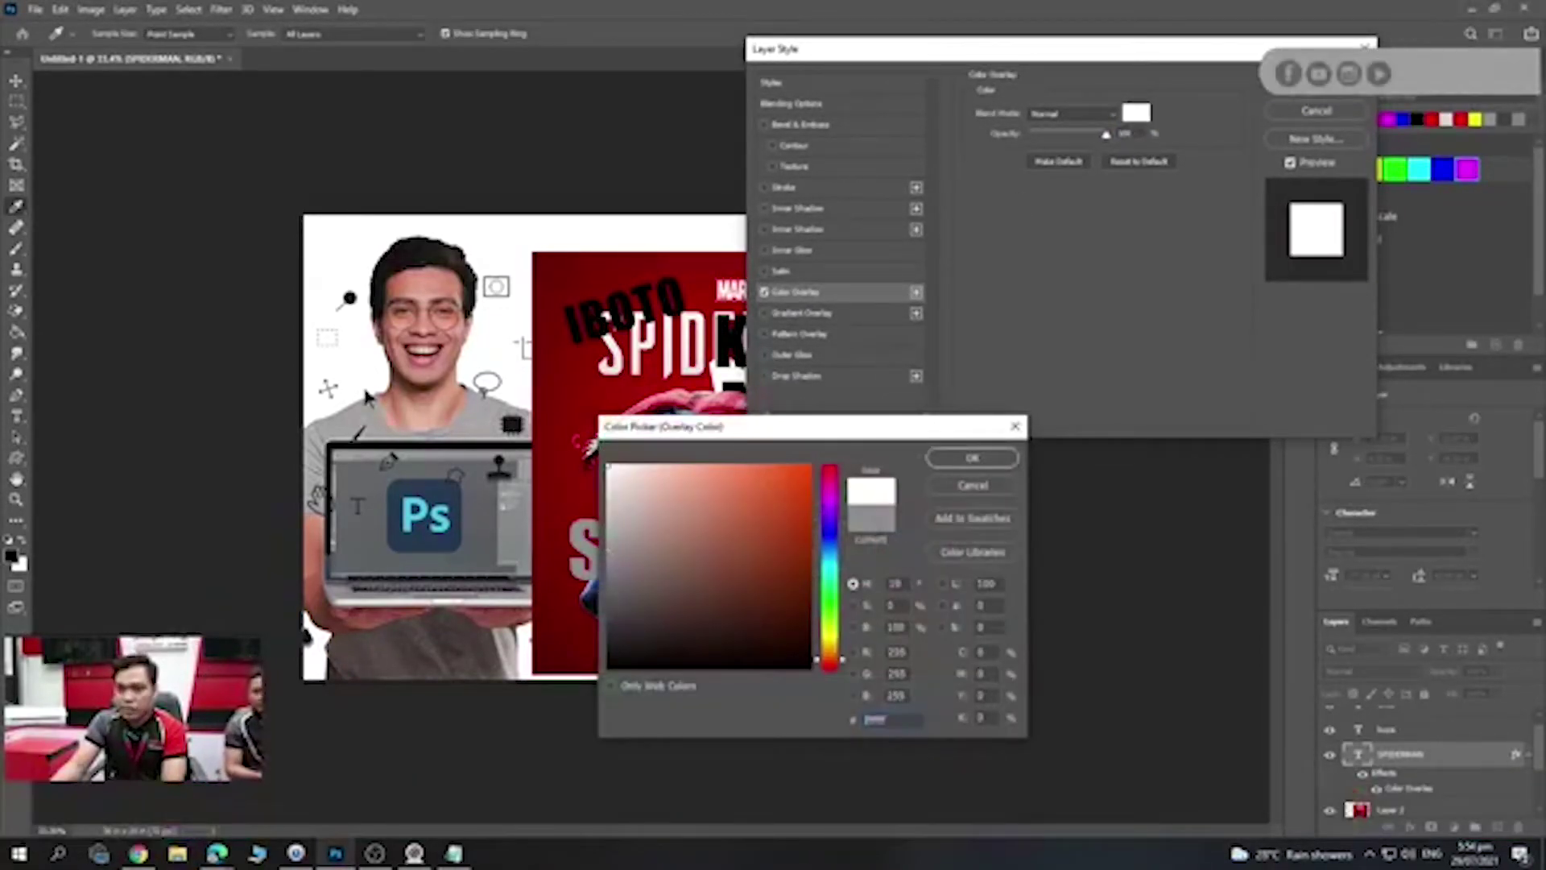
{"action": "left_click_drag", "start_coordinate": [721, 426], "coordinate": [1016, 383]}
{"action": "left_click", "coordinate": [1267, 415]}
- Add a drop shadow, a thicker outside stroke and bevel & emboss, then apply
{"action": "left_click", "coordinate": [805, 375]}
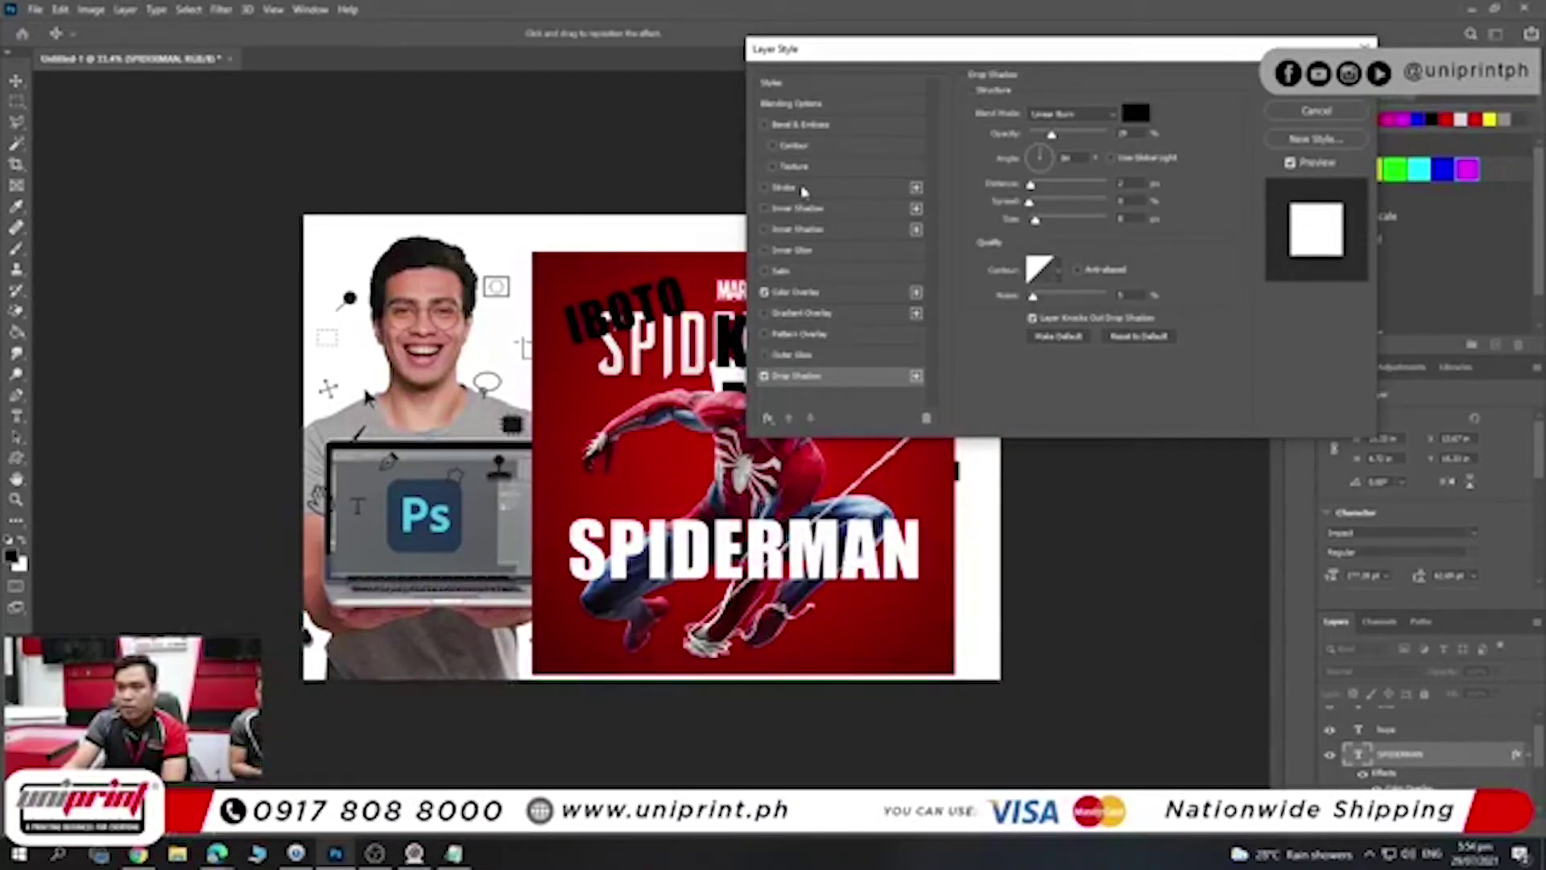
{"action": "left_click", "coordinate": [798, 187]}
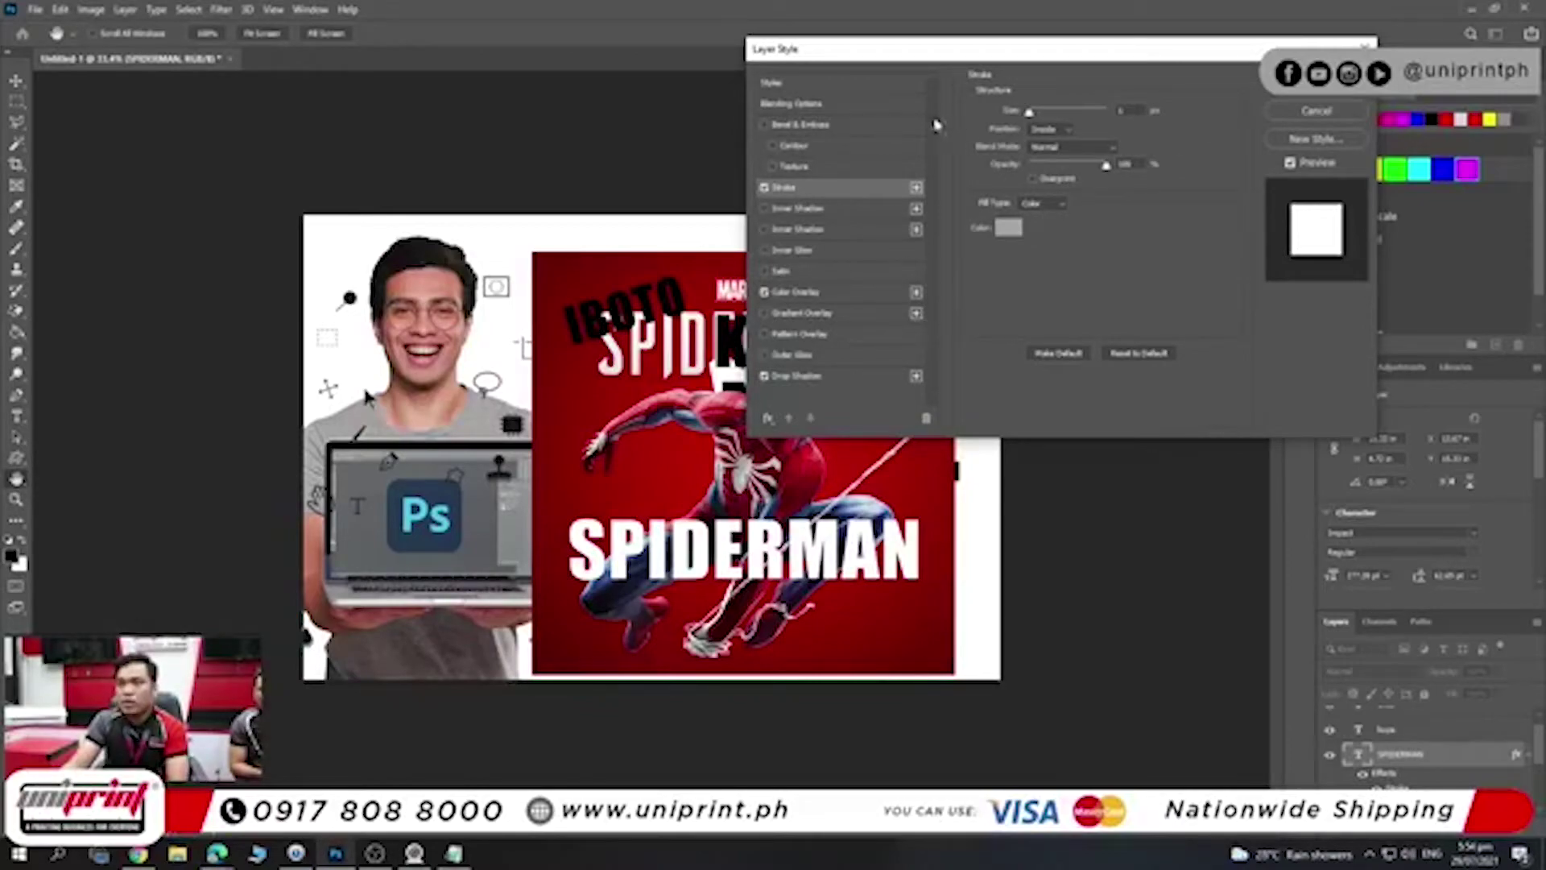
{"action": "left_click", "coordinate": [835, 125]}
{"action": "left_click", "coordinate": [805, 188]}
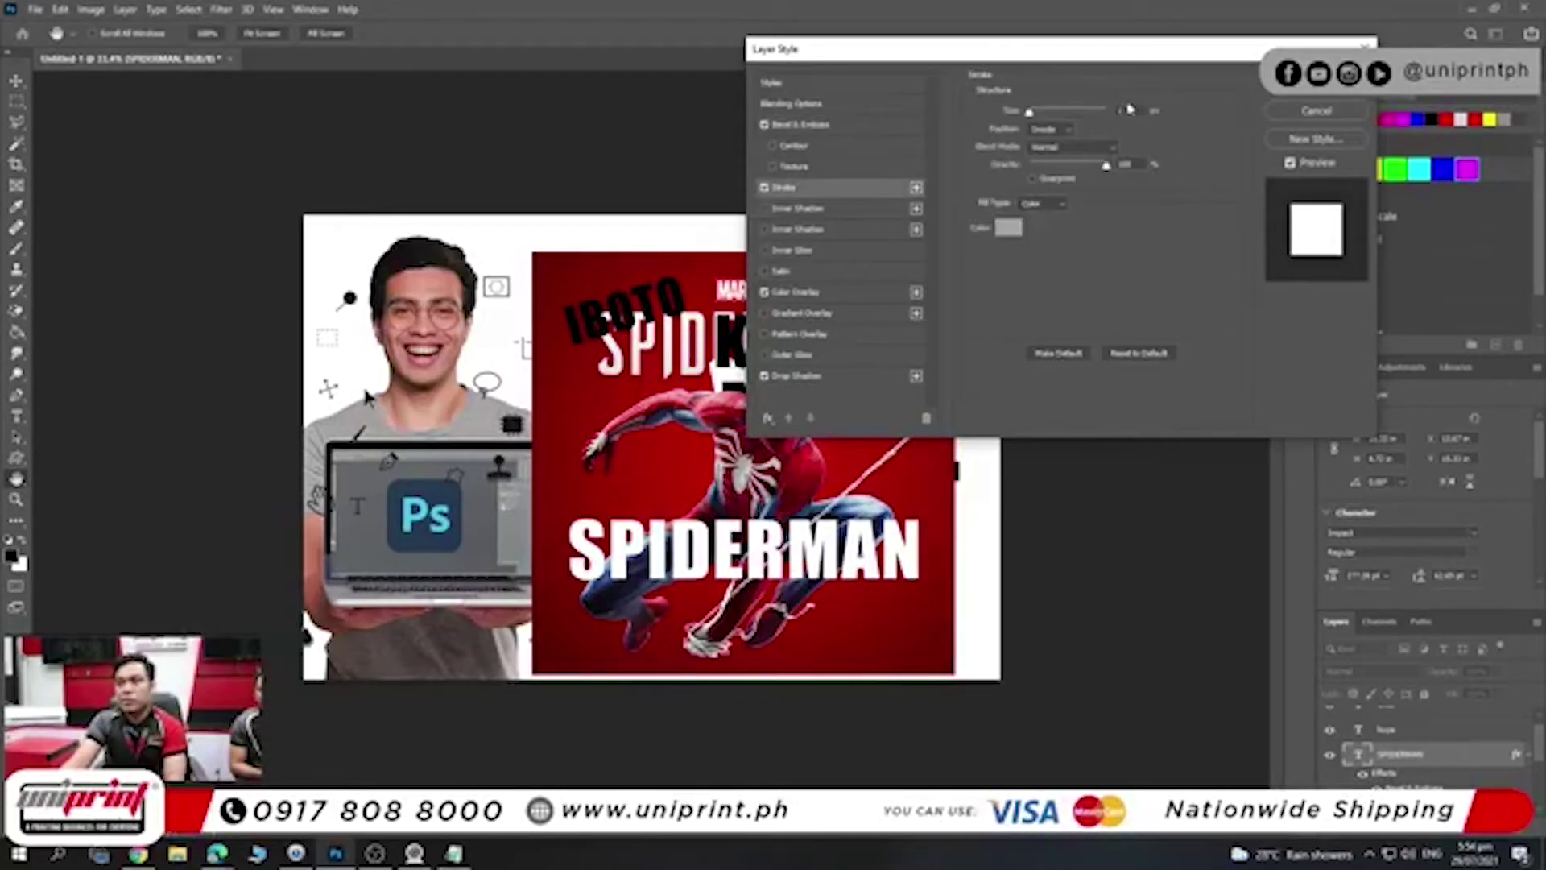
{"action": "left_click", "coordinate": [1051, 129]}
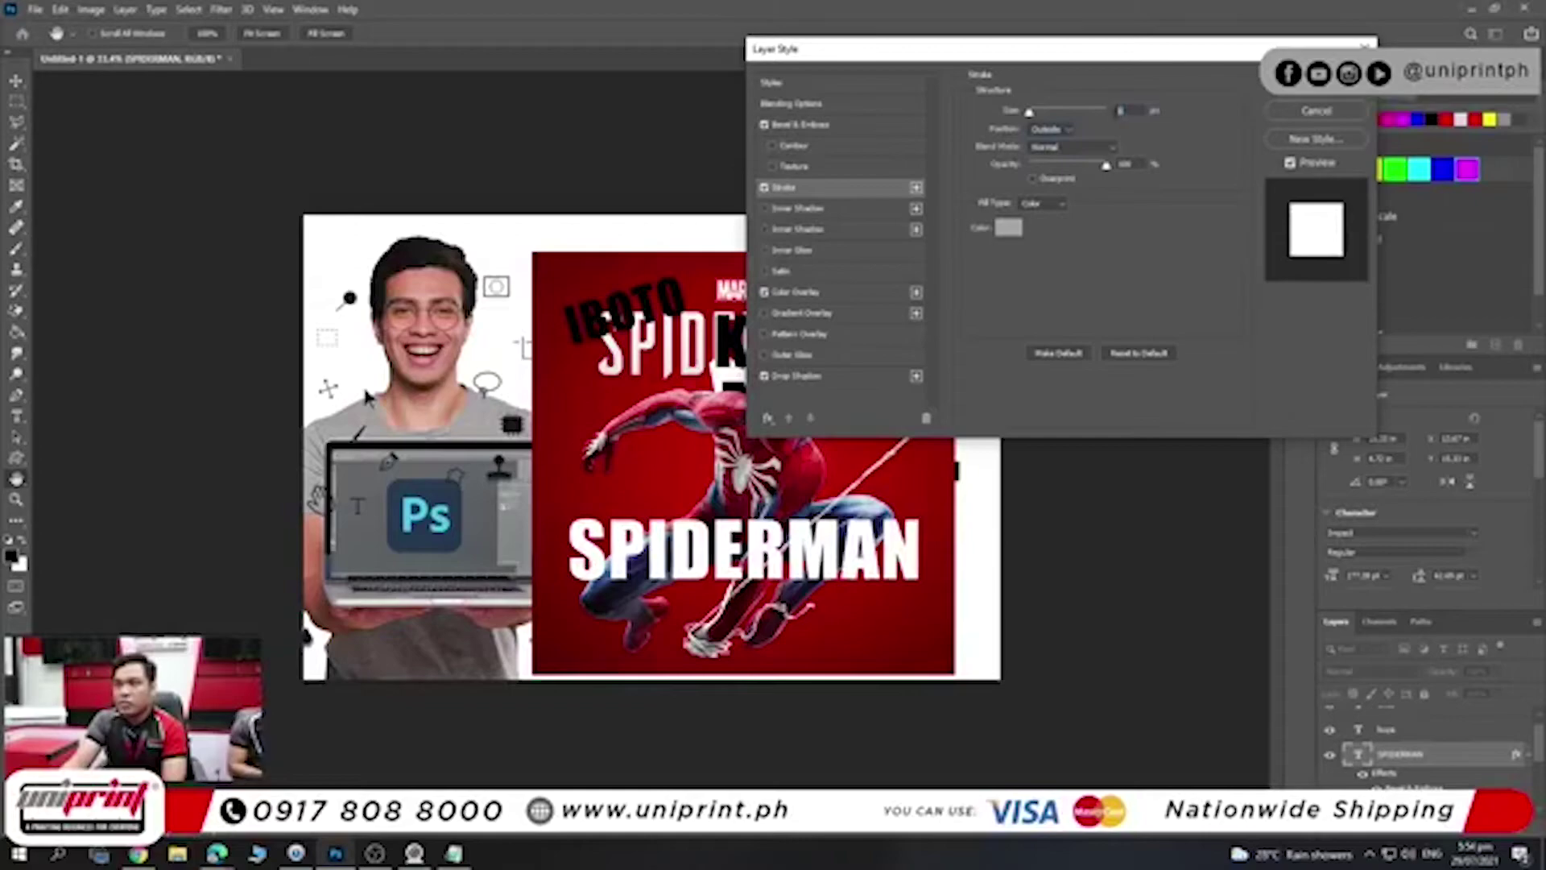
{"action": "key", "text": "Up"}
{"action": "key", "text": "Up"}
{"action": "key", "text": "Up"}
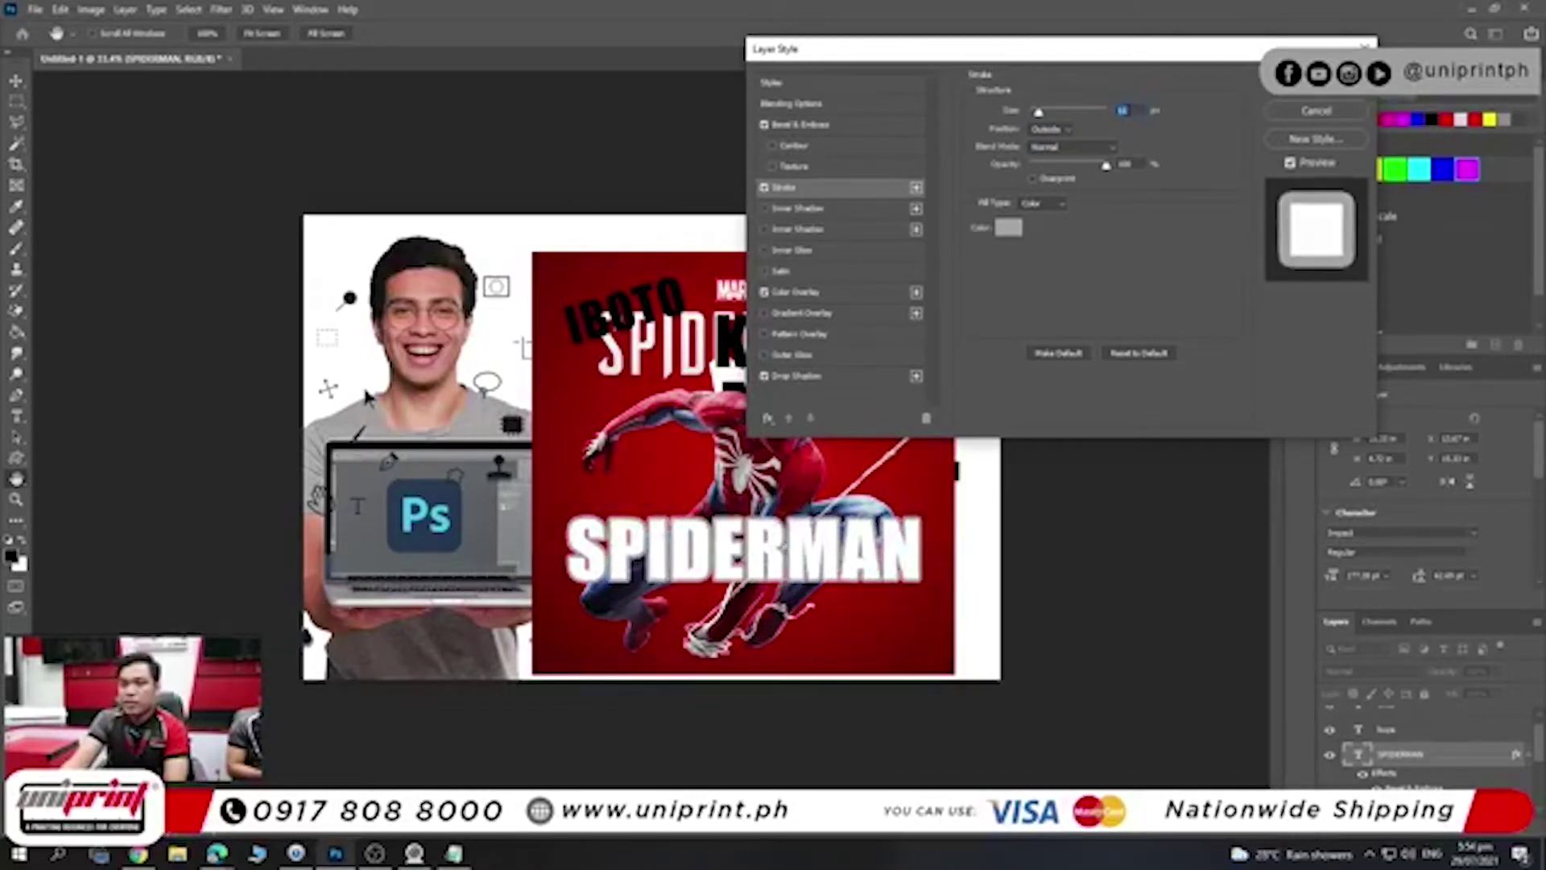
{"action": "left_click", "coordinate": [862, 129]}
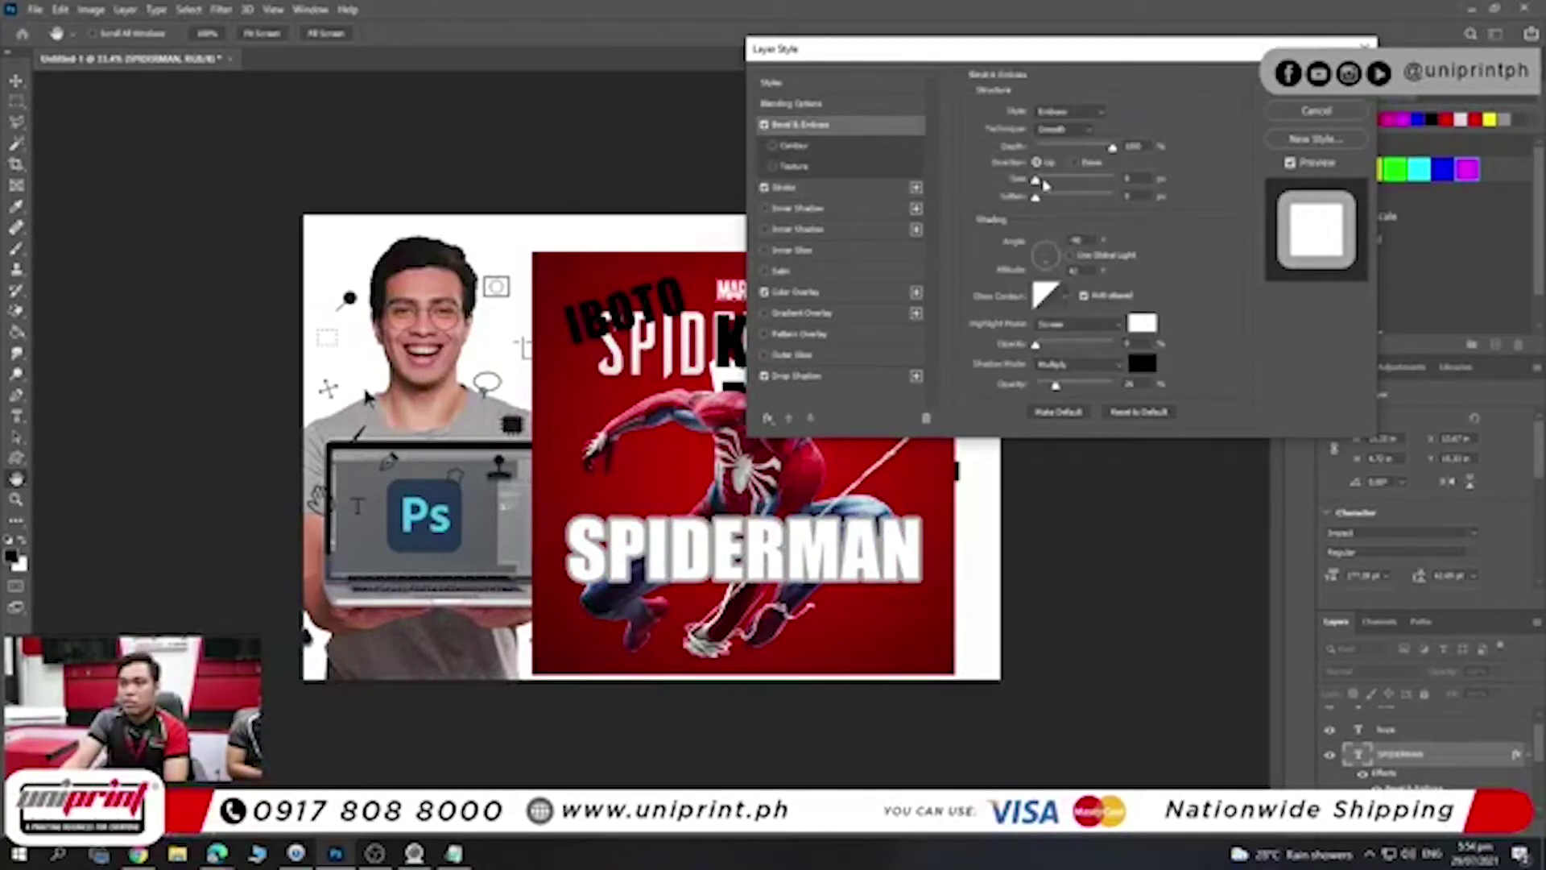
{"action": "key", "text": "Return"}
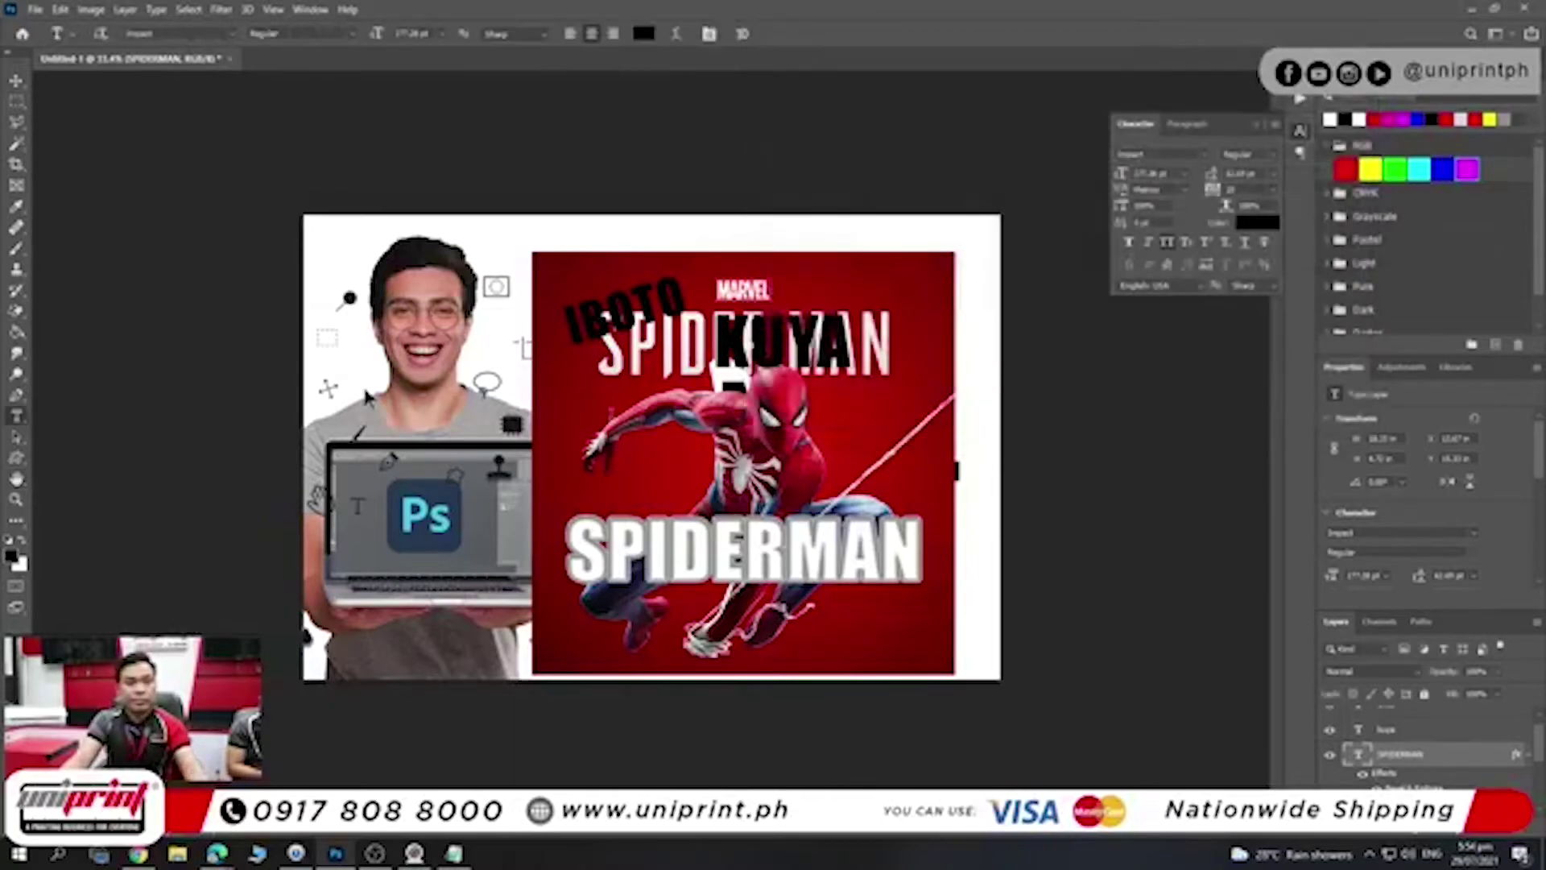
- Look over the styled headline, then switch to Chrome showing the Spider-Man image
{"action": "scroll", "coordinate": [717, 588], "scroll_direction": "up", "scroll_amount": 2}
{"action": "scroll", "coordinate": [717, 589], "scroll_direction": "up", "scroll_amount": 3}
{"action": "scroll", "coordinate": [713, 368], "scroll_direction": "down", "scroll_amount": 2}
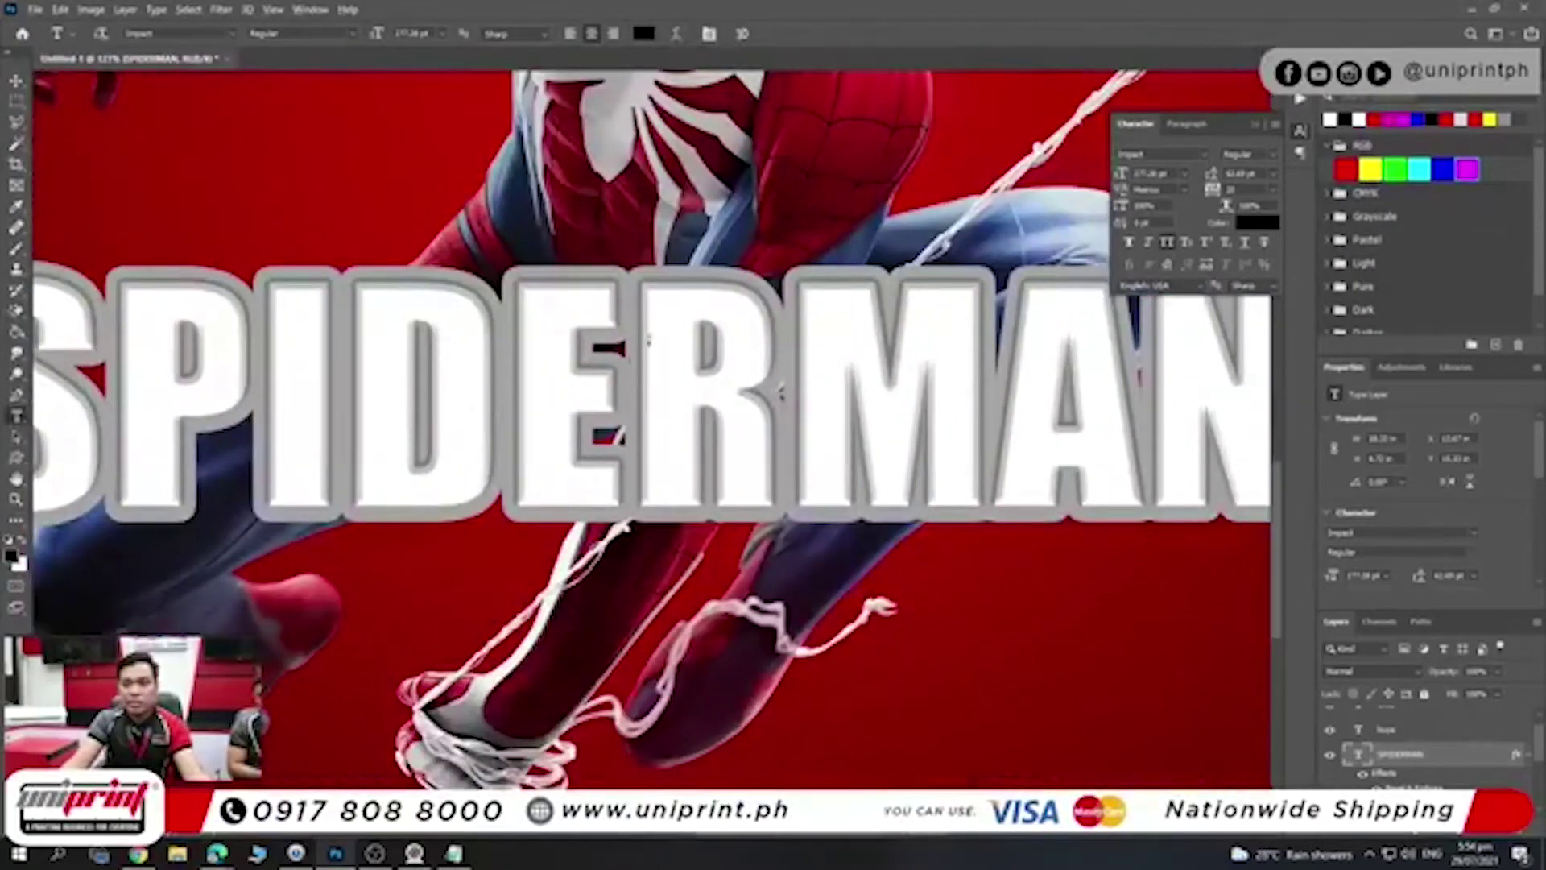
{"action": "scroll", "coordinate": [713, 368], "scroll_direction": "down", "scroll_amount": 2}
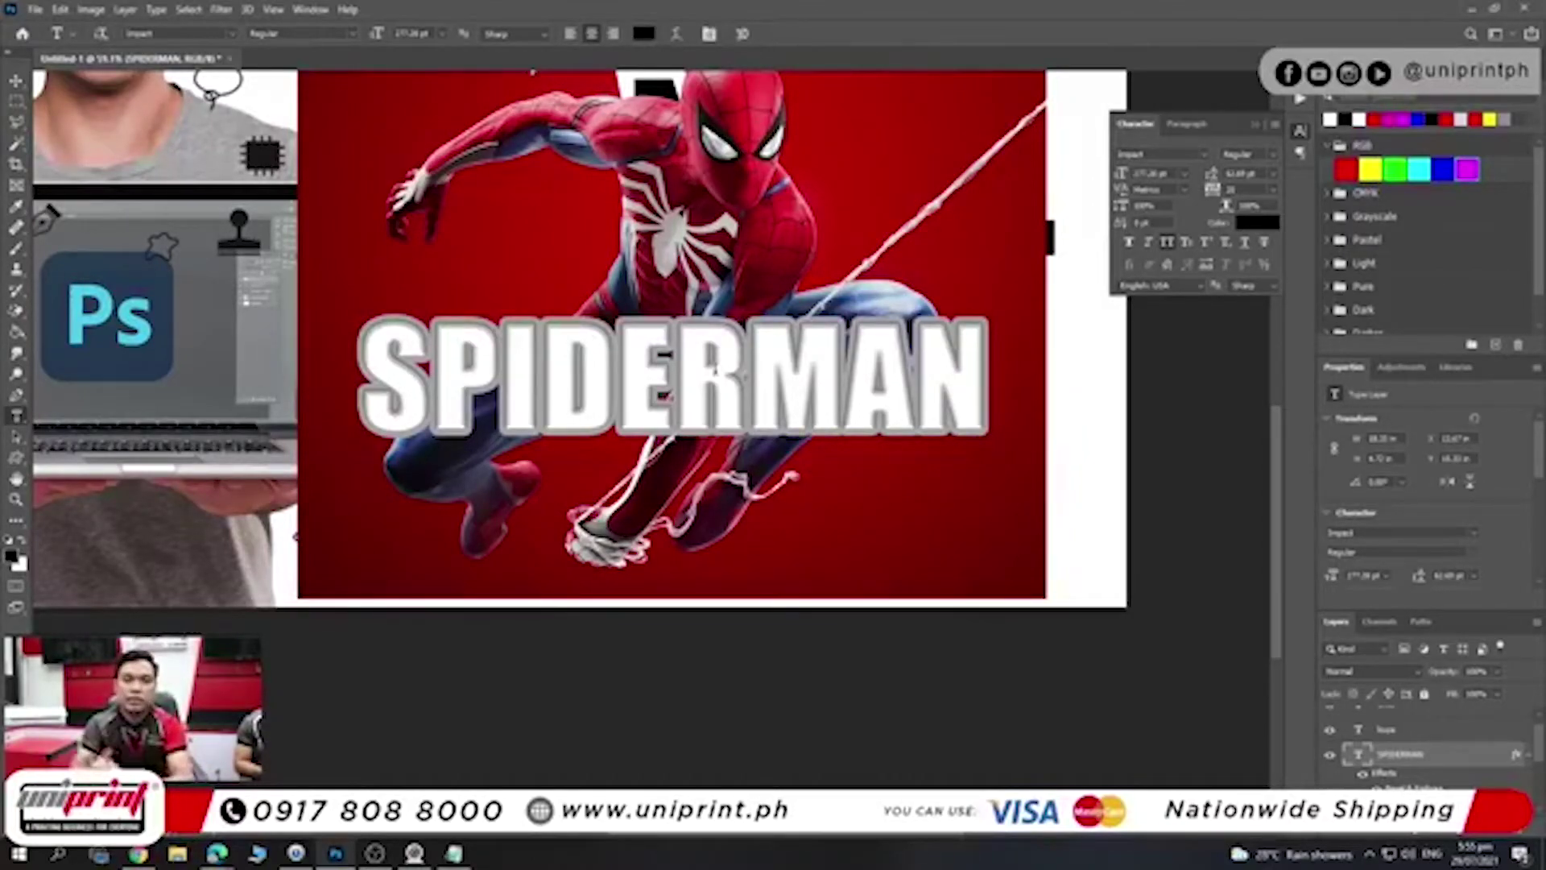
{"action": "left_click", "coordinate": [139, 854]}
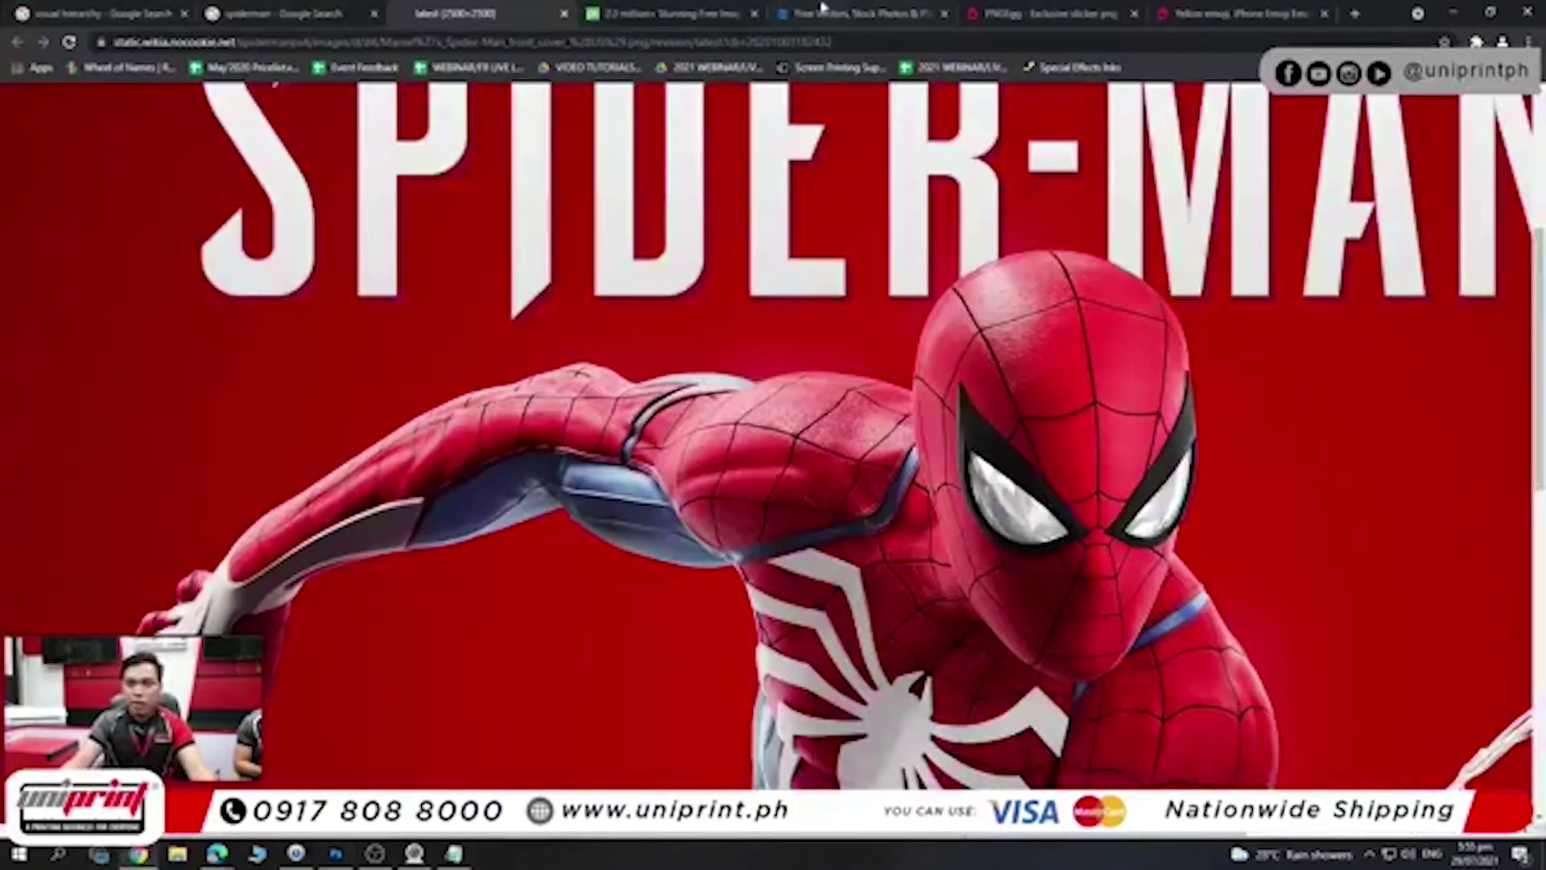
- Search Google Images for 'sm PROMO'
{"action": "left_click", "coordinate": [793, 8]}
{"action": "type", "text": "sm PROMO"}
{"action": "key", "text": "Return"}
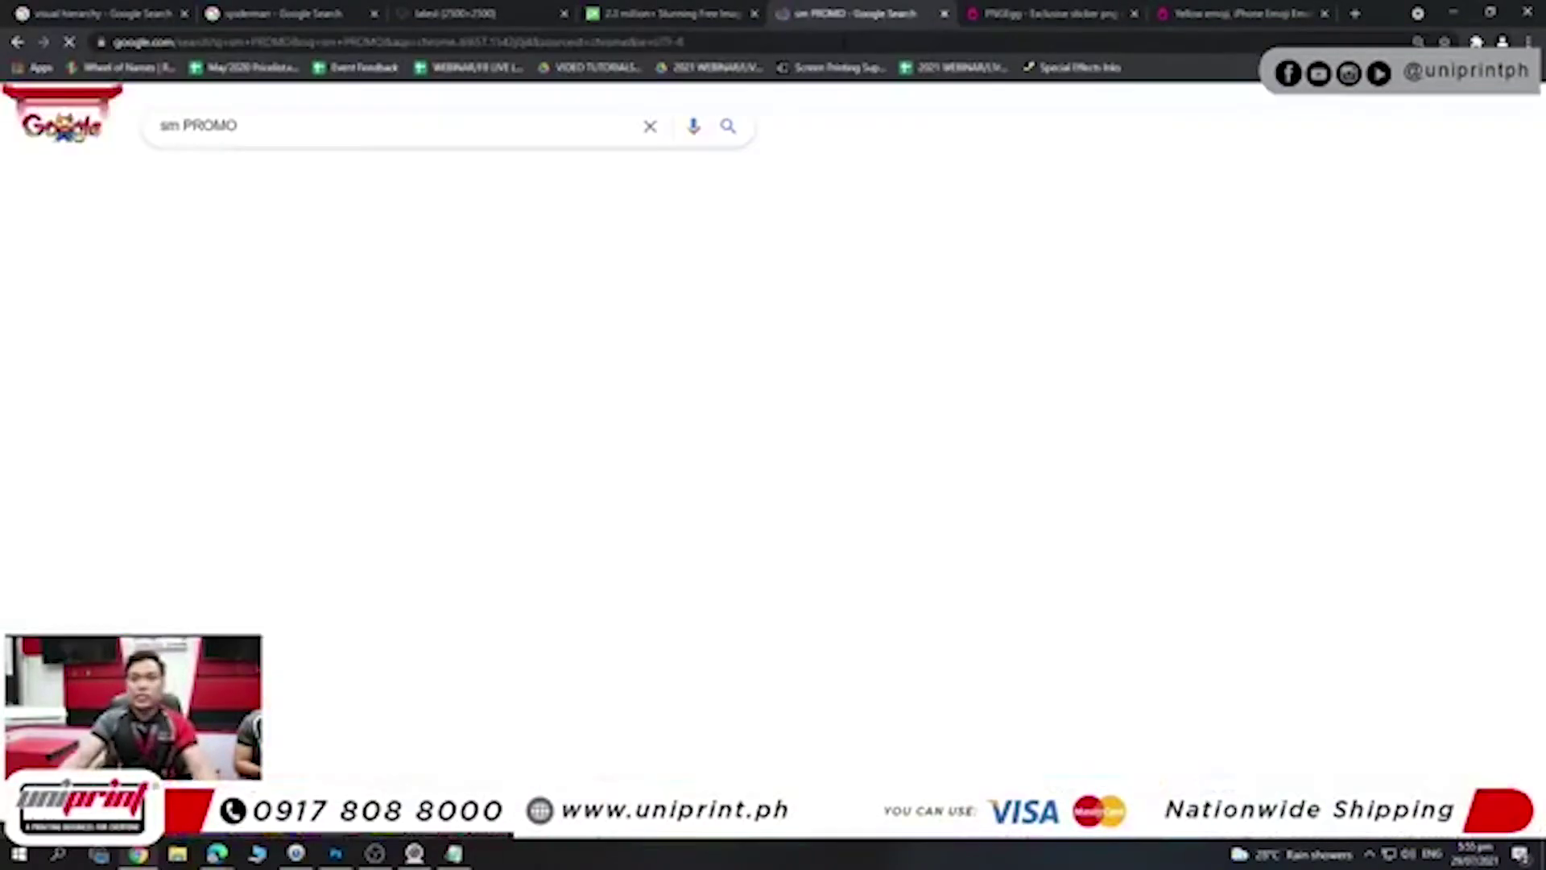
{"action": "left_click", "coordinate": [246, 182]}
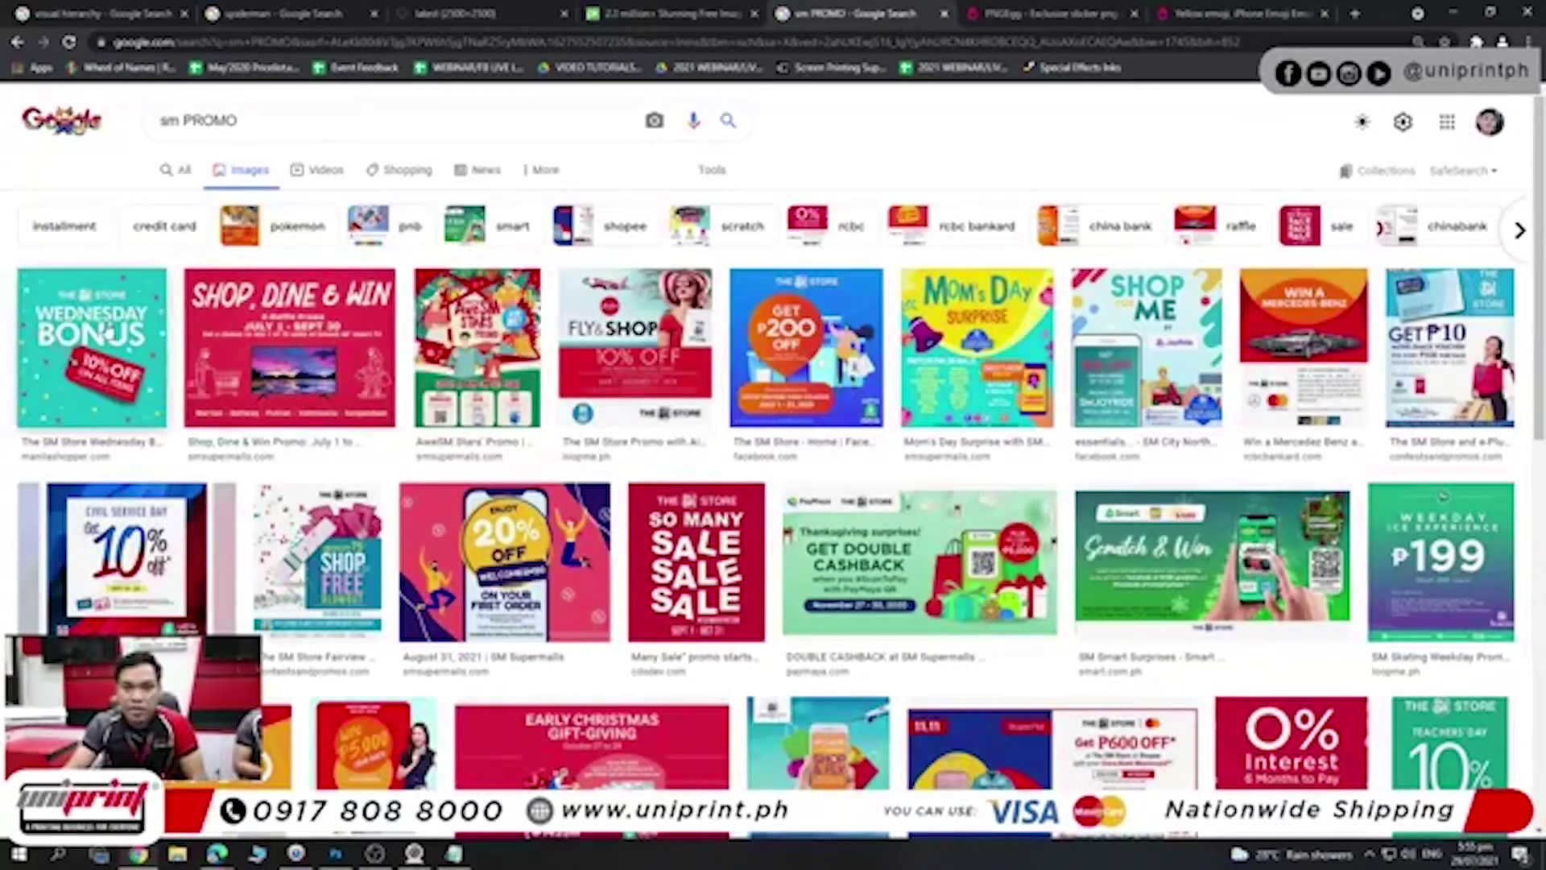
- Preview several promo results, ending on The SM Store's So Many Sale poster
{"action": "left_click", "coordinate": [107, 331]}
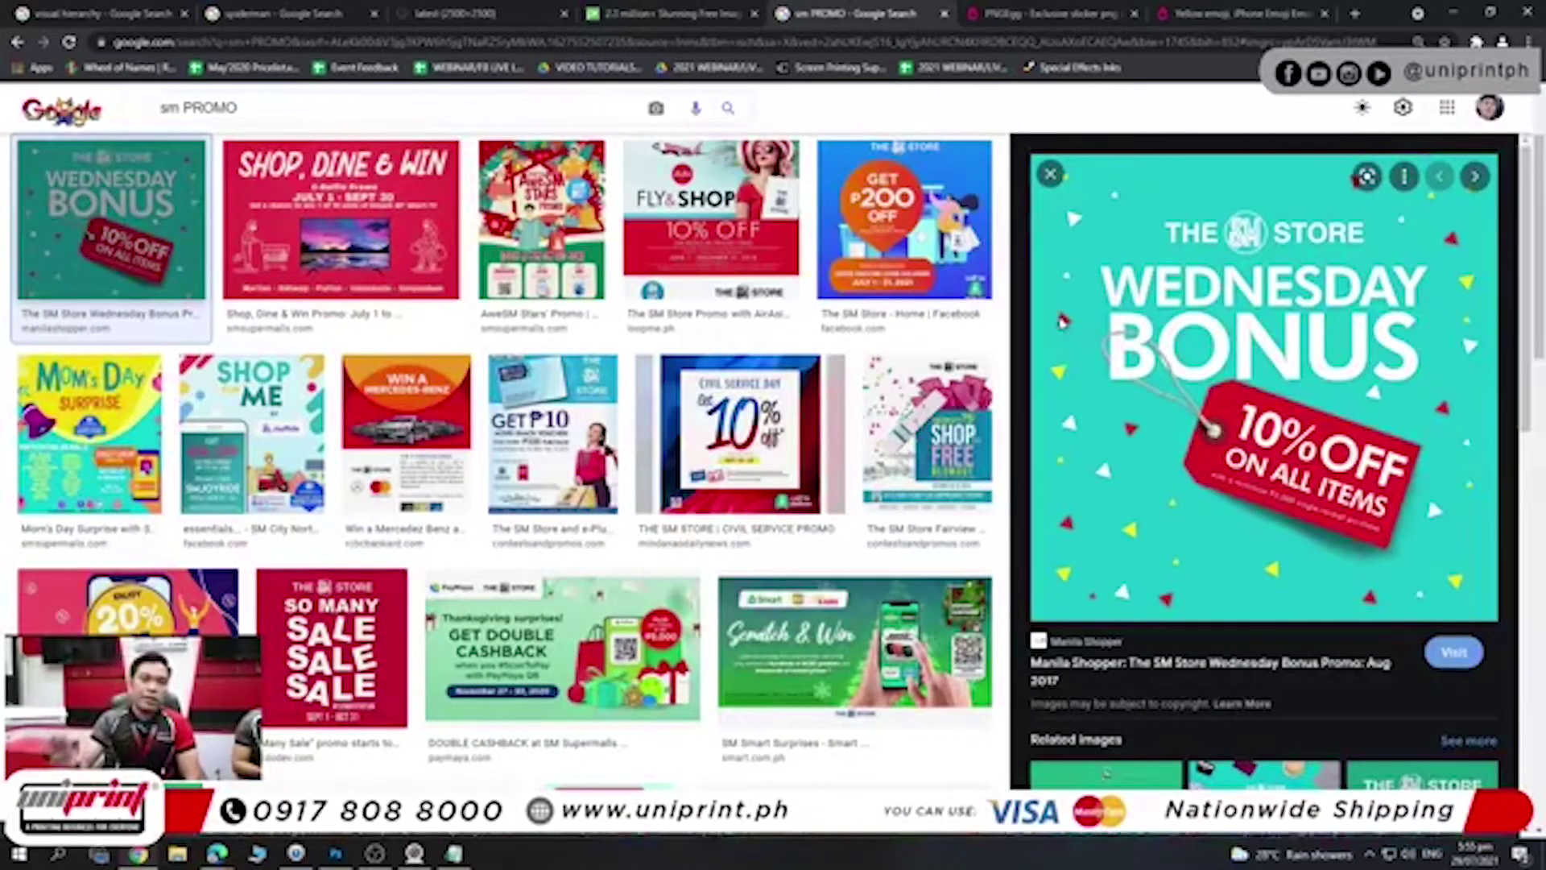
{"action": "left_click", "coordinate": [441, 412]}
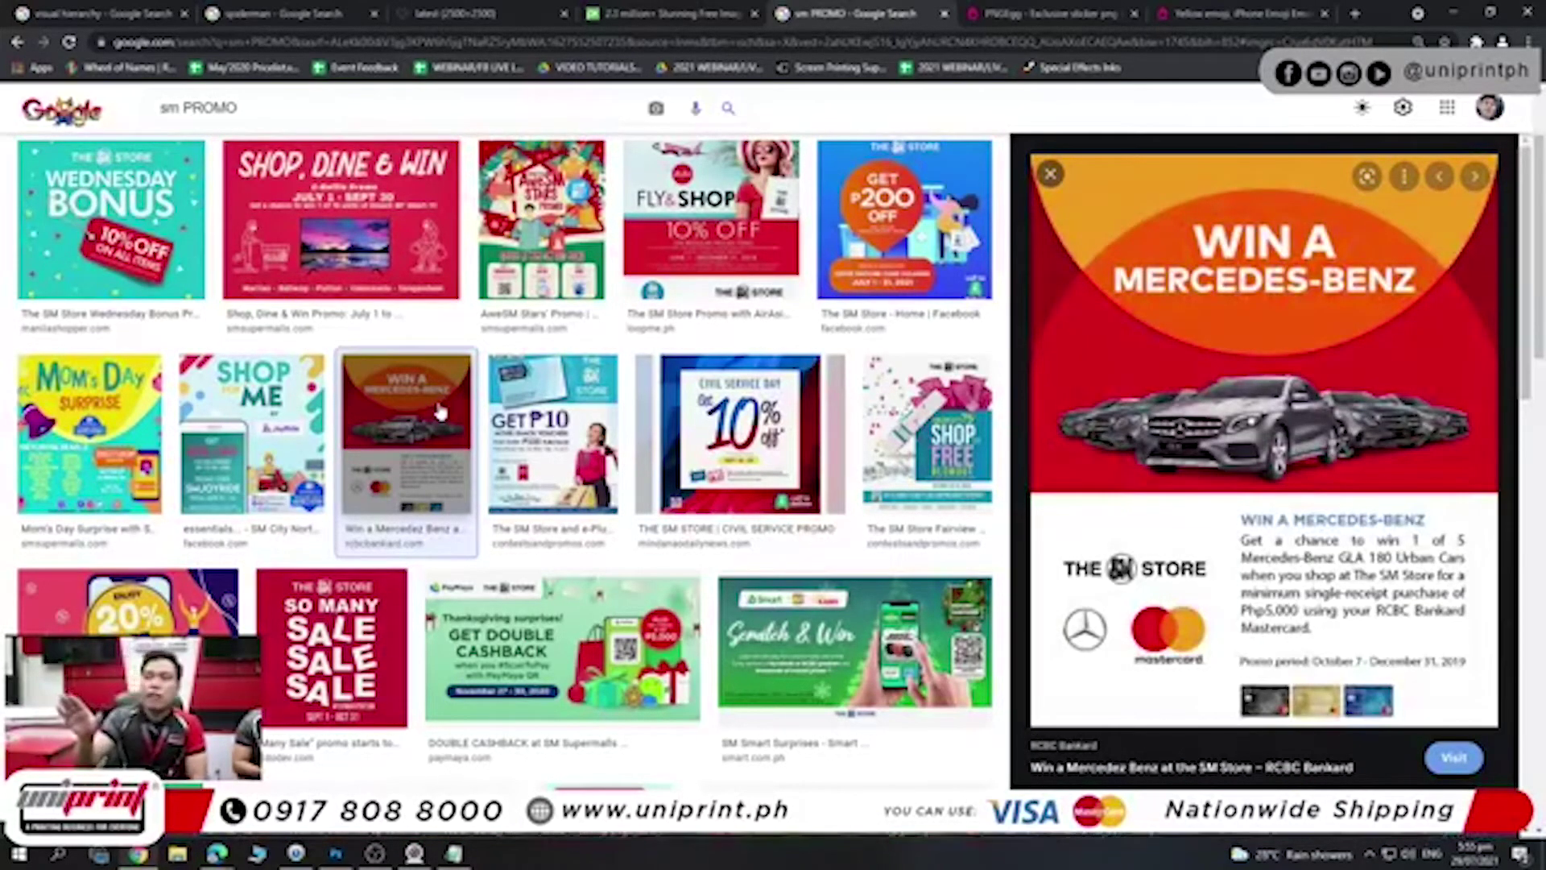
{"action": "left_click", "coordinate": [606, 409]}
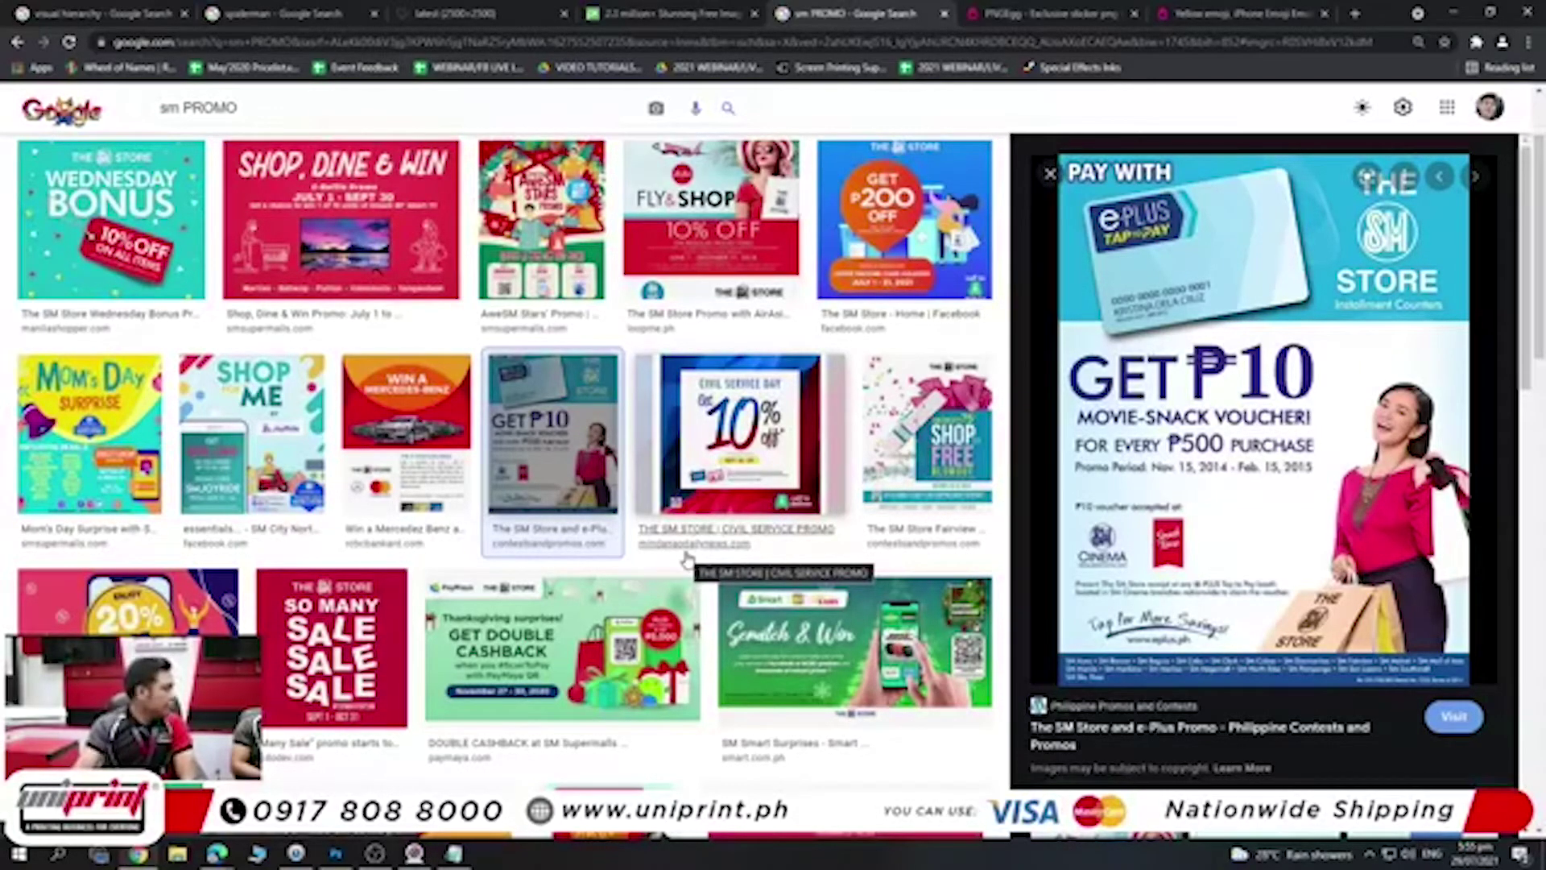
{"action": "key", "text": "Escape"}
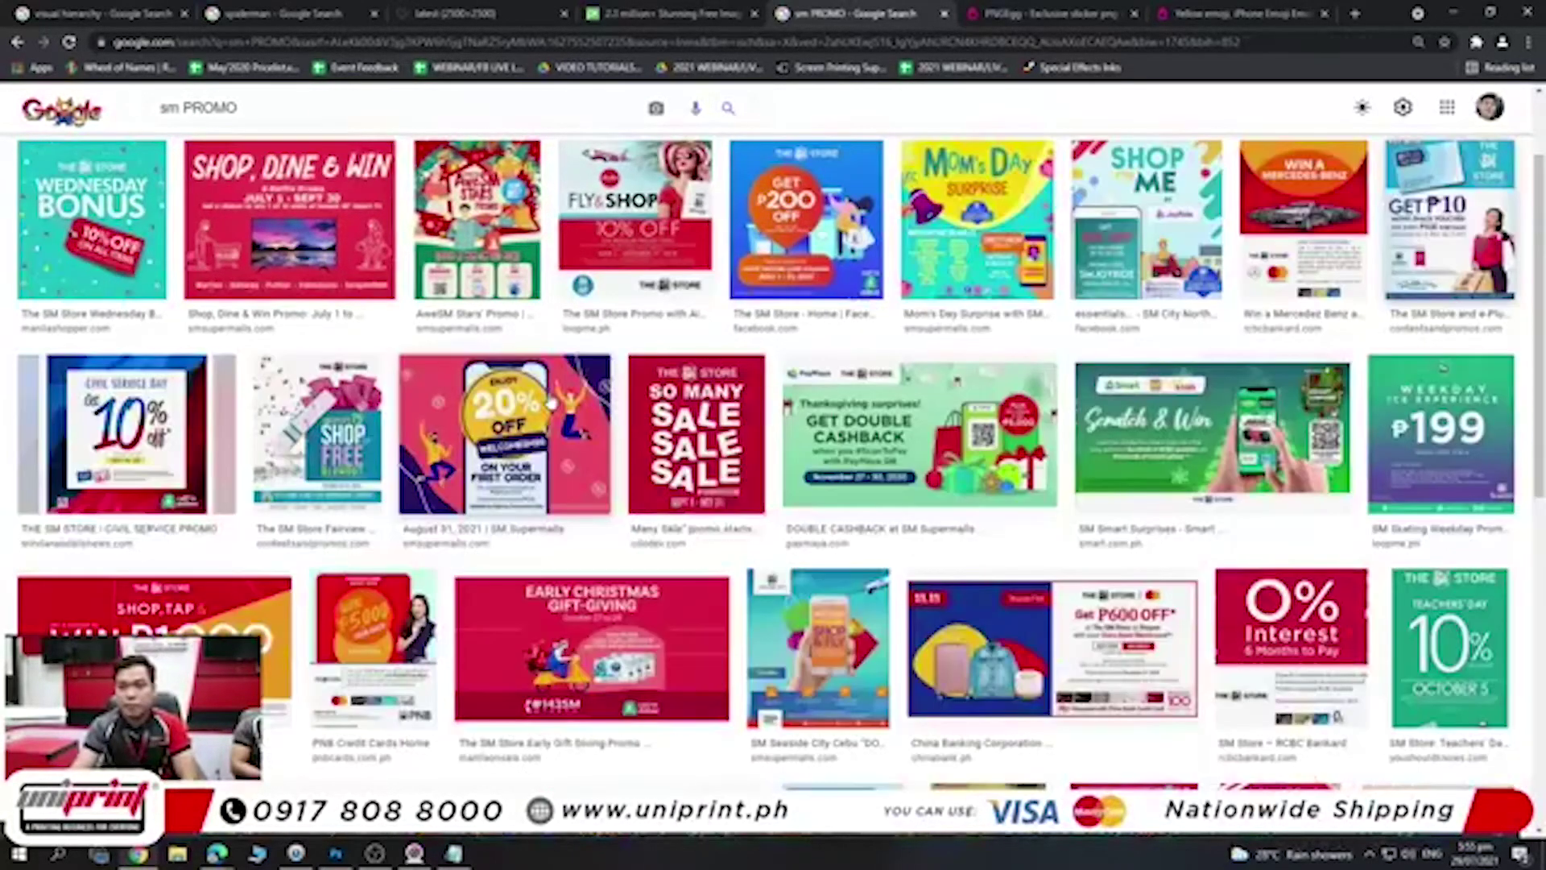
{"action": "left_click", "coordinate": [709, 483]}
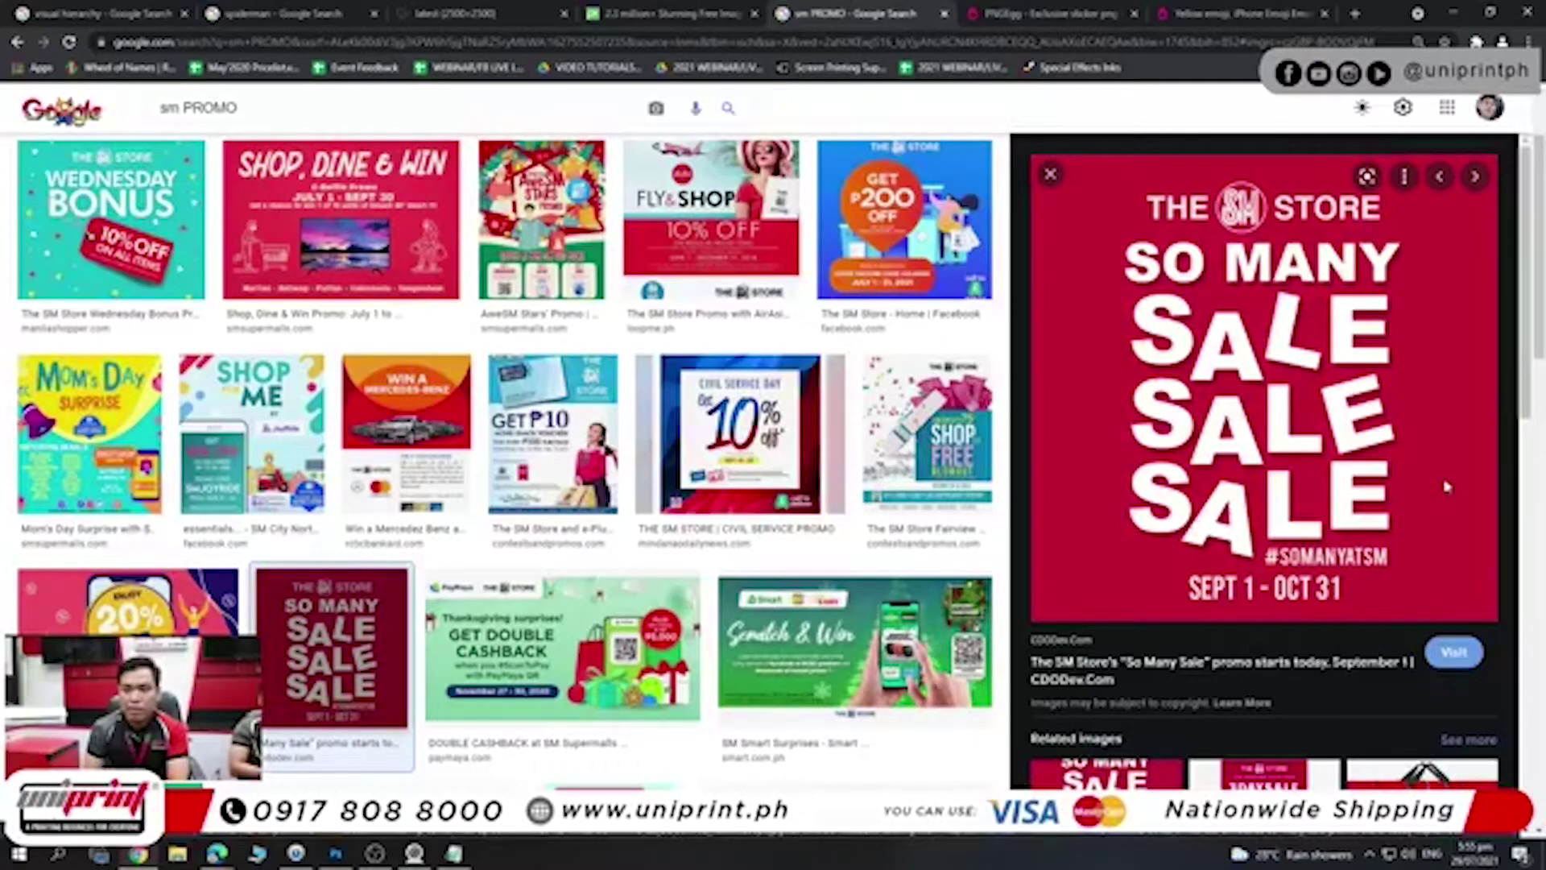
{"action": "scroll", "coordinate": [1300, 442], "scroll_direction": "down", "scroll_amount": 2}
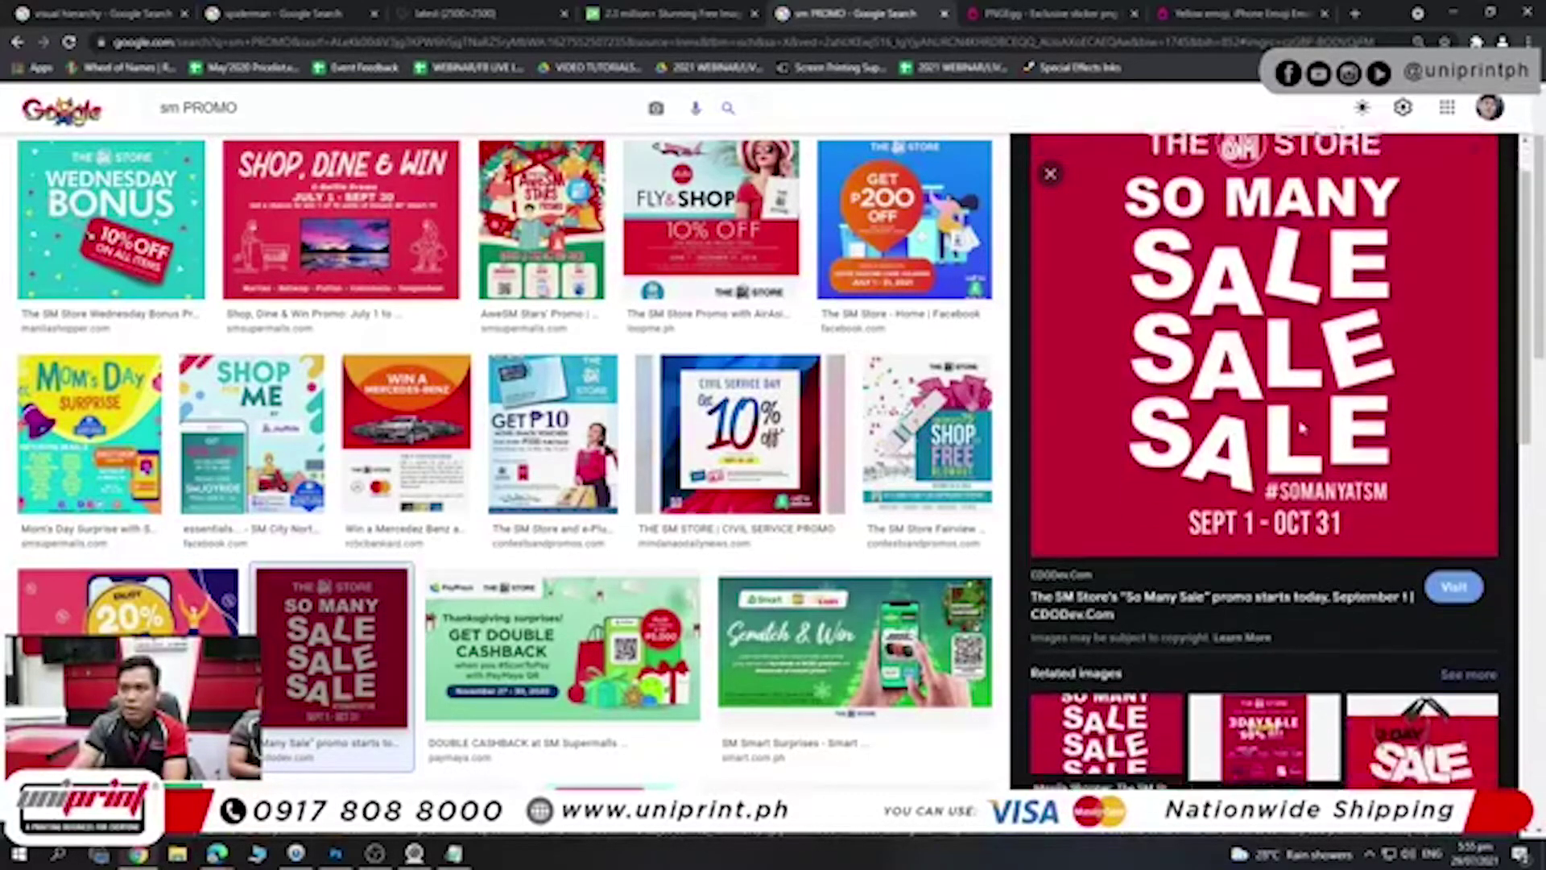
{"action": "scroll", "coordinate": [1300, 426], "scroll_direction": "down", "scroll_amount": 3}
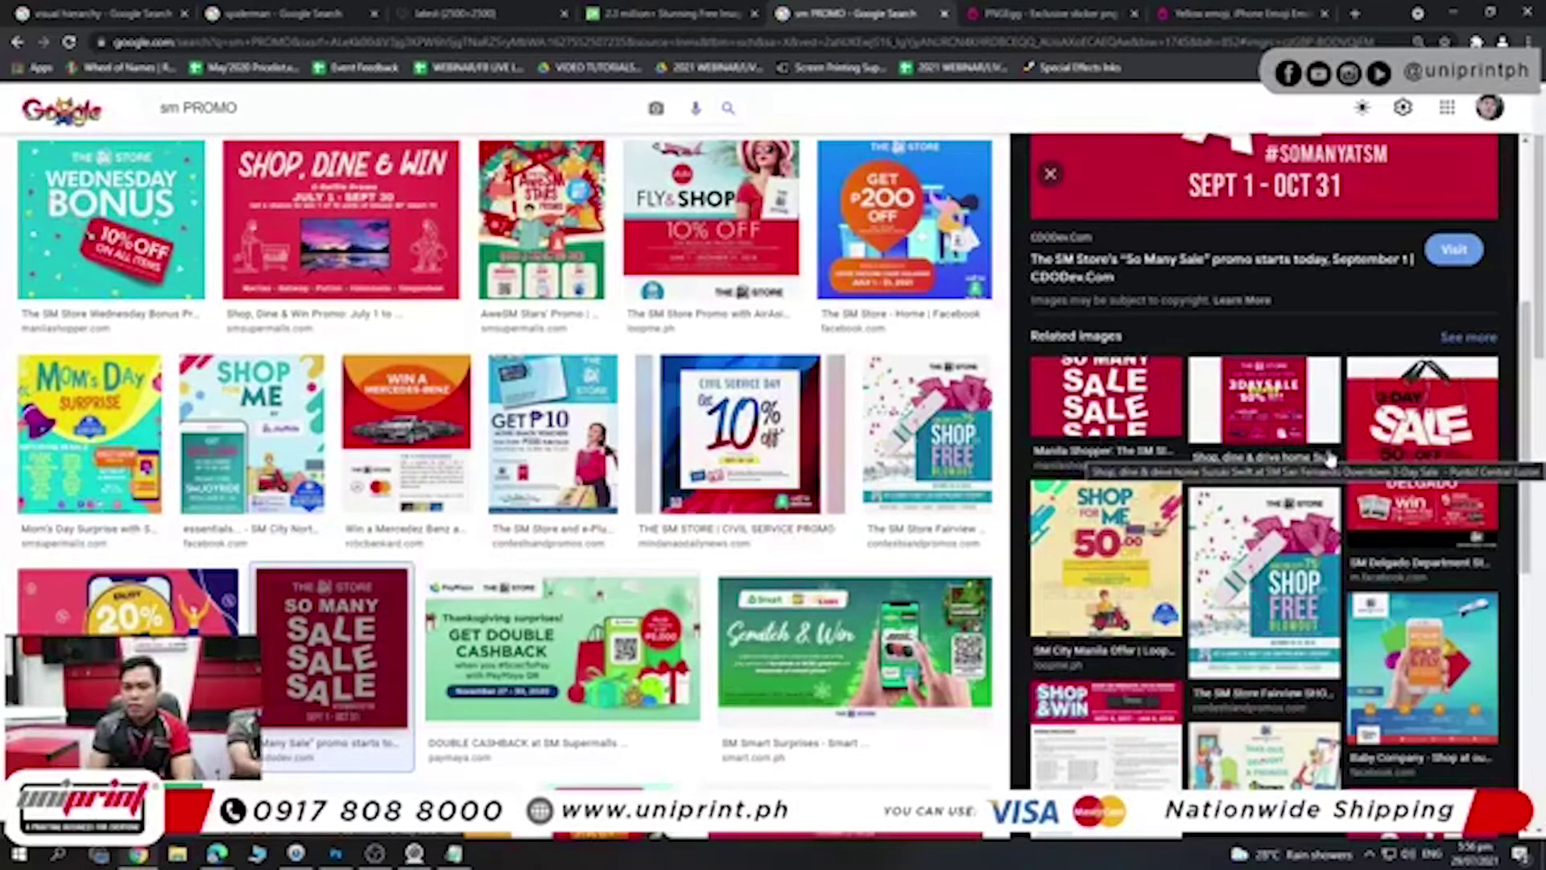
{"action": "scroll", "coordinate": [499, 556], "scroll_direction": "down", "scroll_amount": 2}
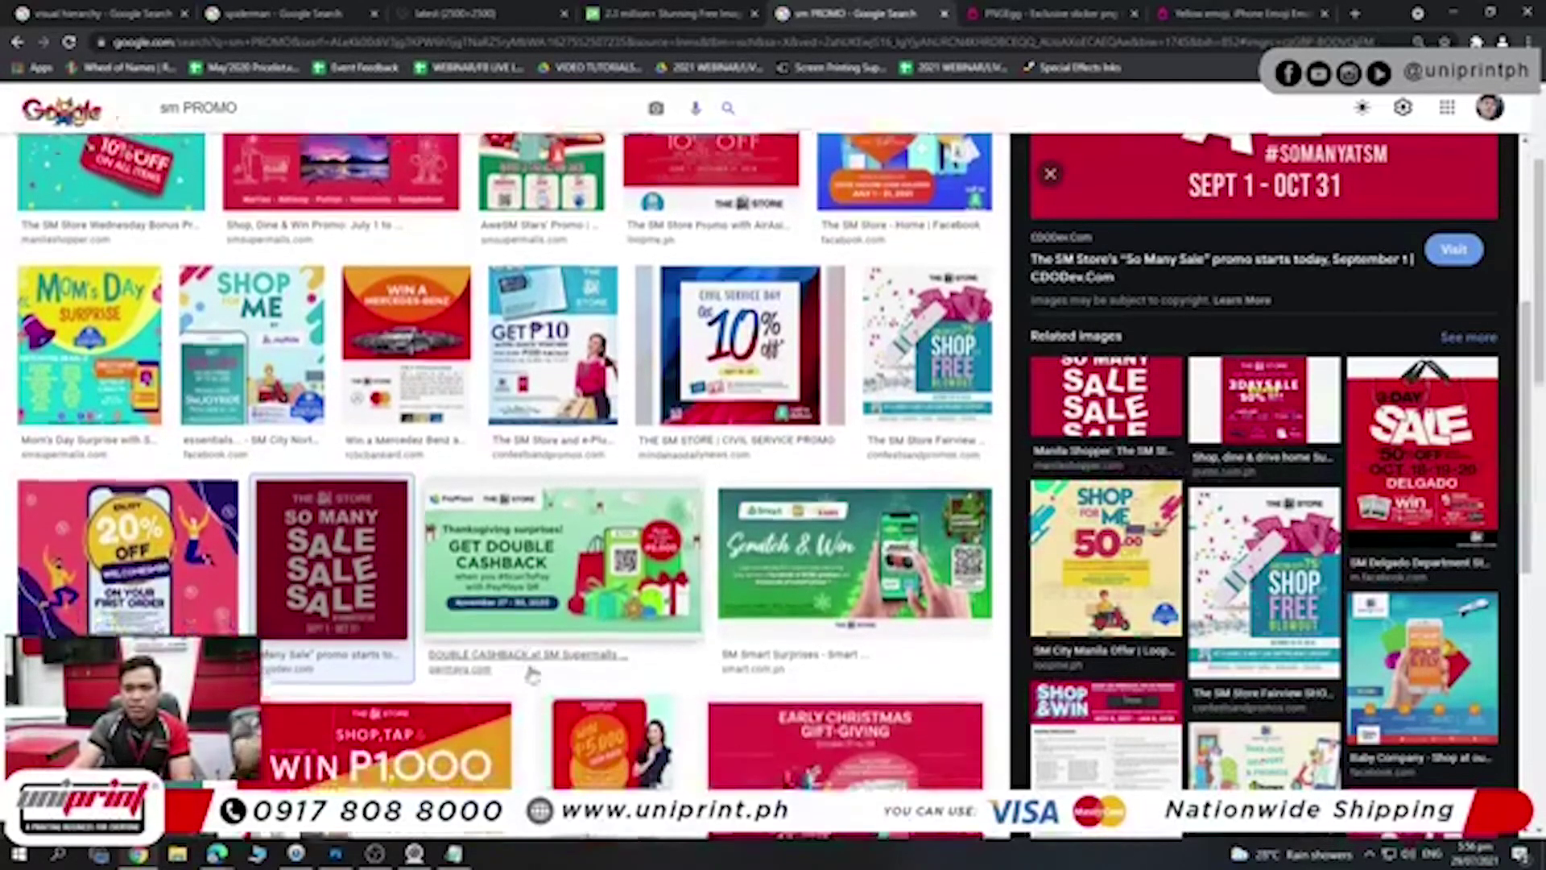
- Scroll the sm PROMO results and preview the WIN P1,000 promo image
{"action": "scroll", "coordinate": [499, 556], "scroll_direction": "down", "scroll_amount": 2}
{"action": "left_click", "coordinate": [516, 547]}
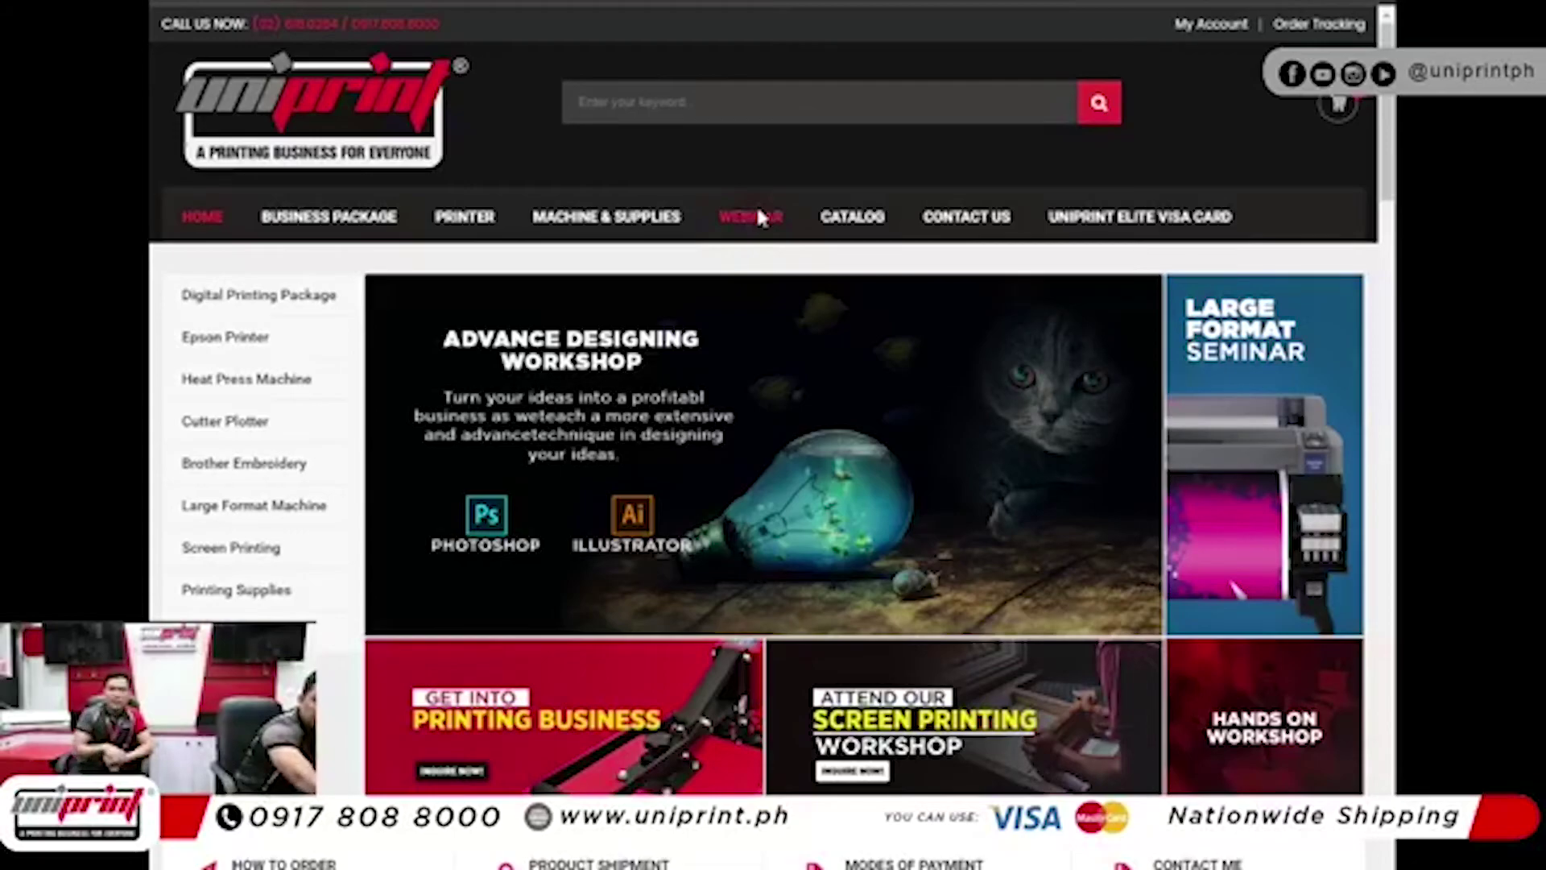
- On Uniprint's Webinar page, expand the Jul 30 Button Pin Designing Tutorial and follow its registration link
{"action": "left_click", "coordinate": [757, 216]}
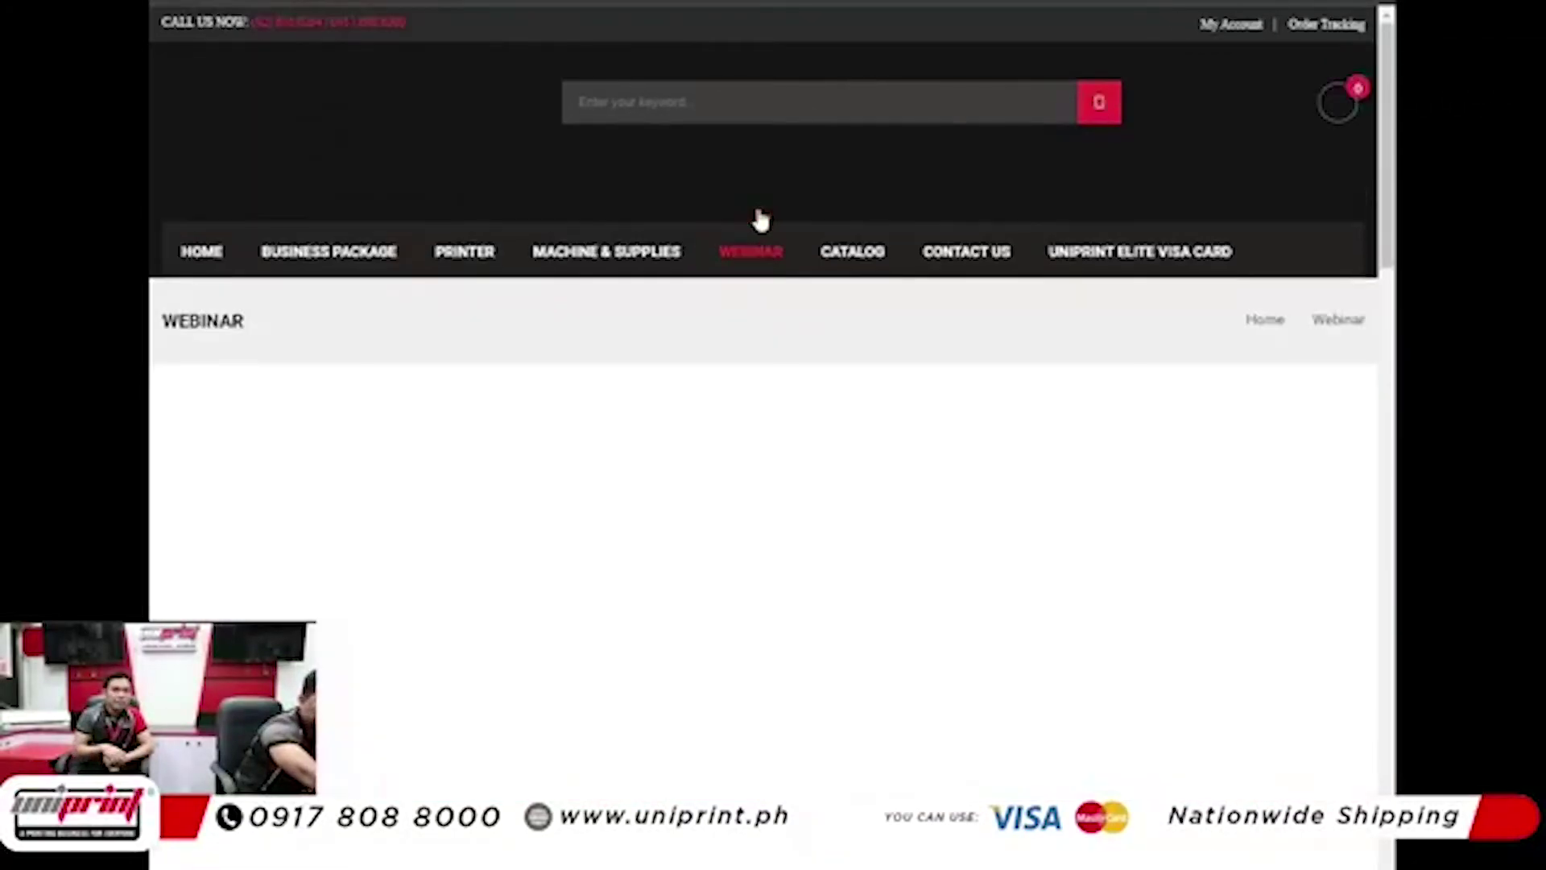
{"action": "scroll", "coordinate": [462, 400], "scroll_direction": "down", "scroll_amount": 2}
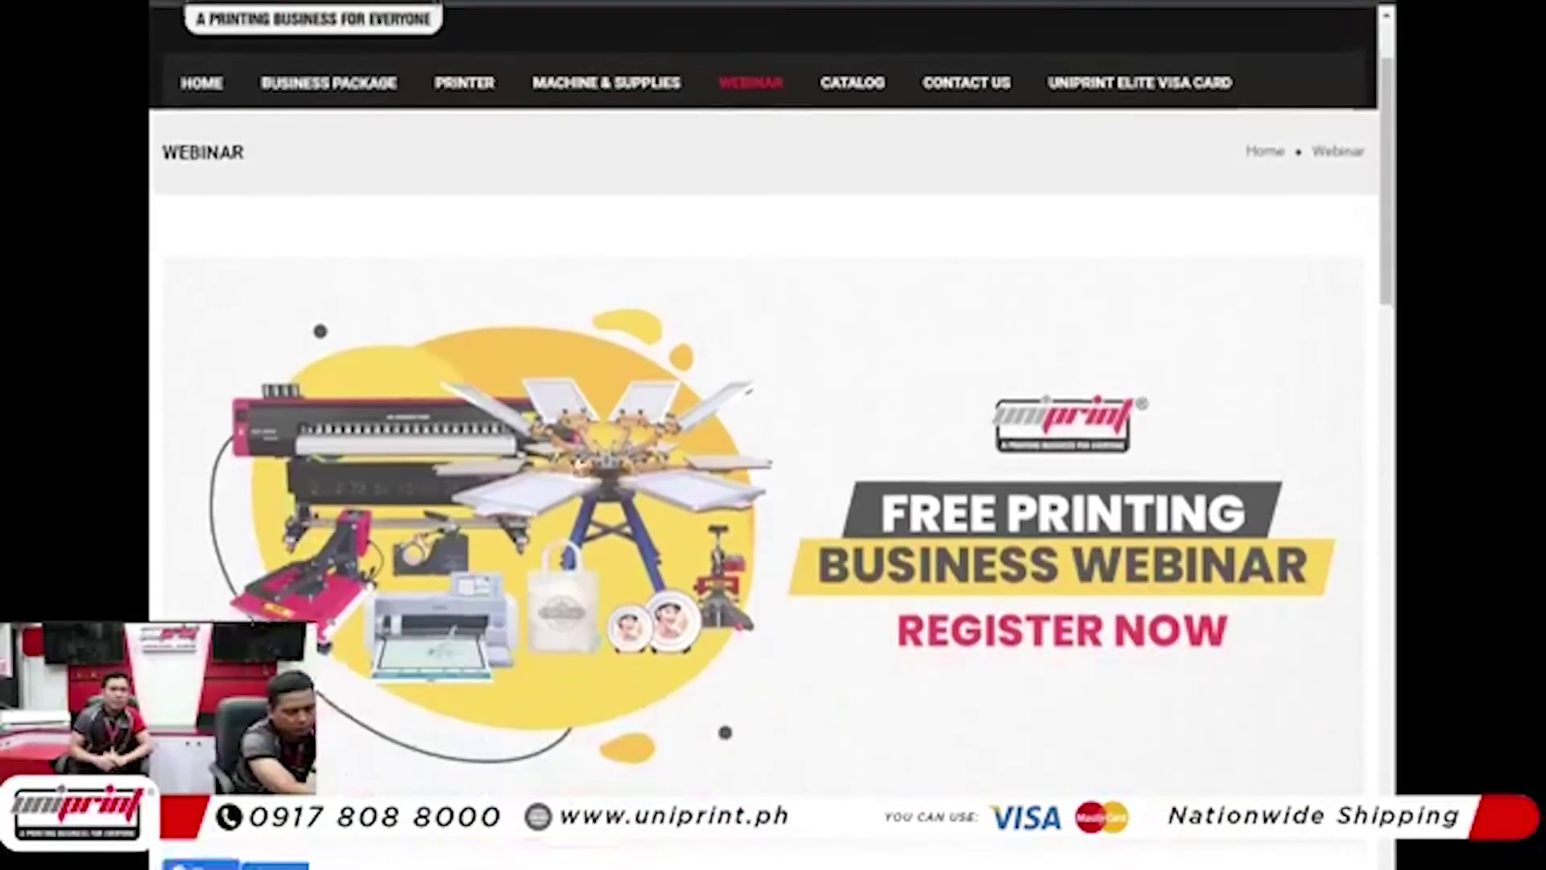
{"action": "scroll", "coordinate": [594, 459], "scroll_direction": "down", "scroll_amount": 3}
{"action": "scroll", "coordinate": [600, 458], "scroll_direction": "down", "scroll_amount": 1}
{"action": "scroll", "coordinate": [600, 457], "scroll_direction": "down", "scroll_amount": 2}
{"action": "scroll", "coordinate": [597, 459], "scroll_direction": "down", "scroll_amount": 1}
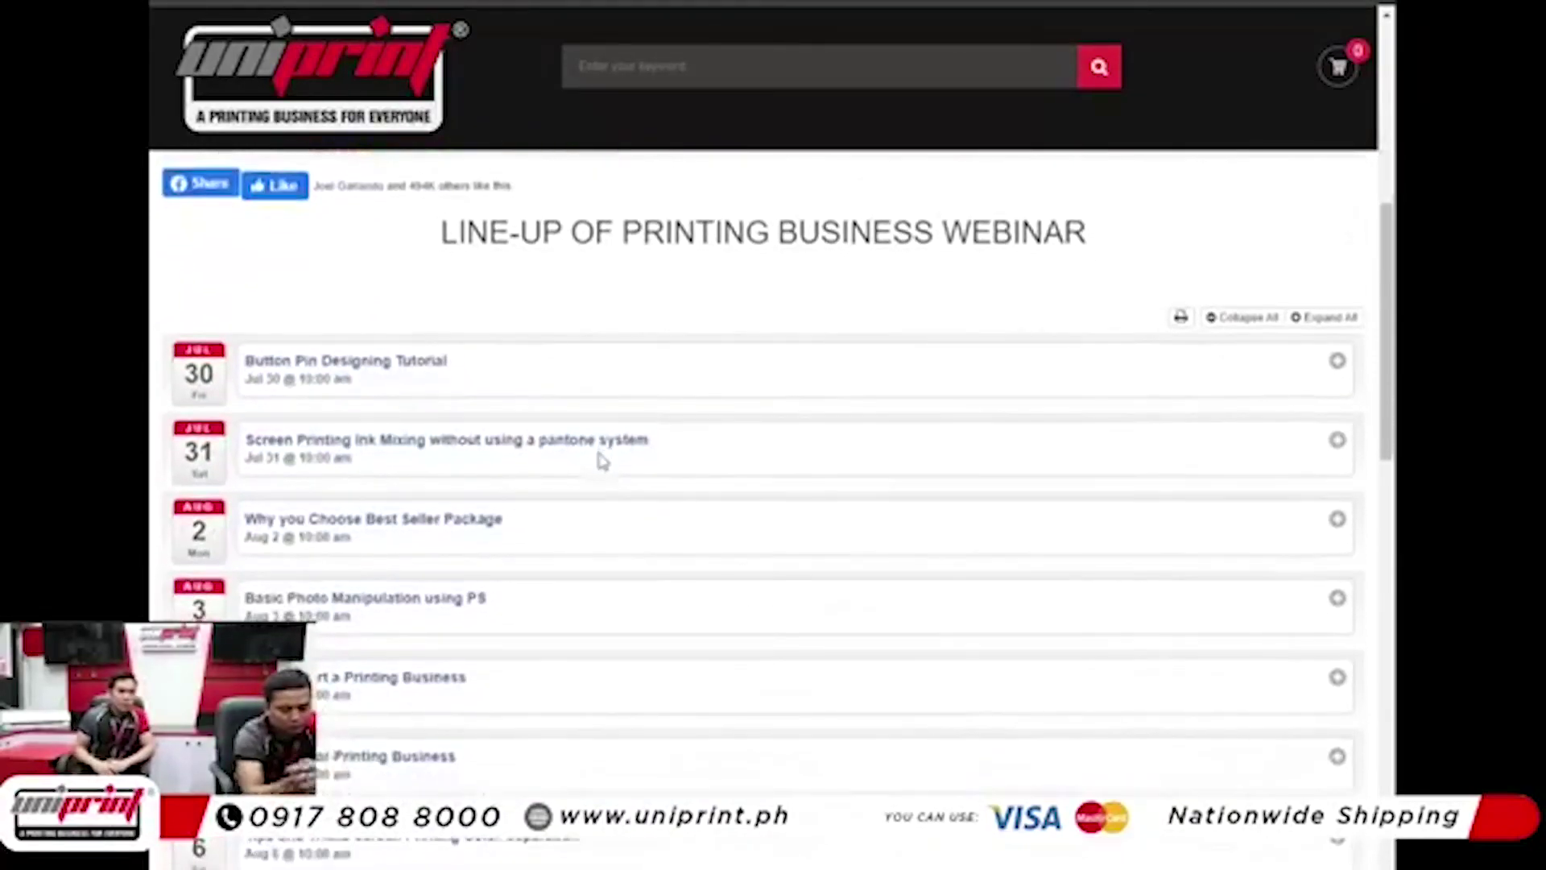
{"action": "scroll", "coordinate": [607, 466], "scroll_direction": "down", "scroll_amount": 1}
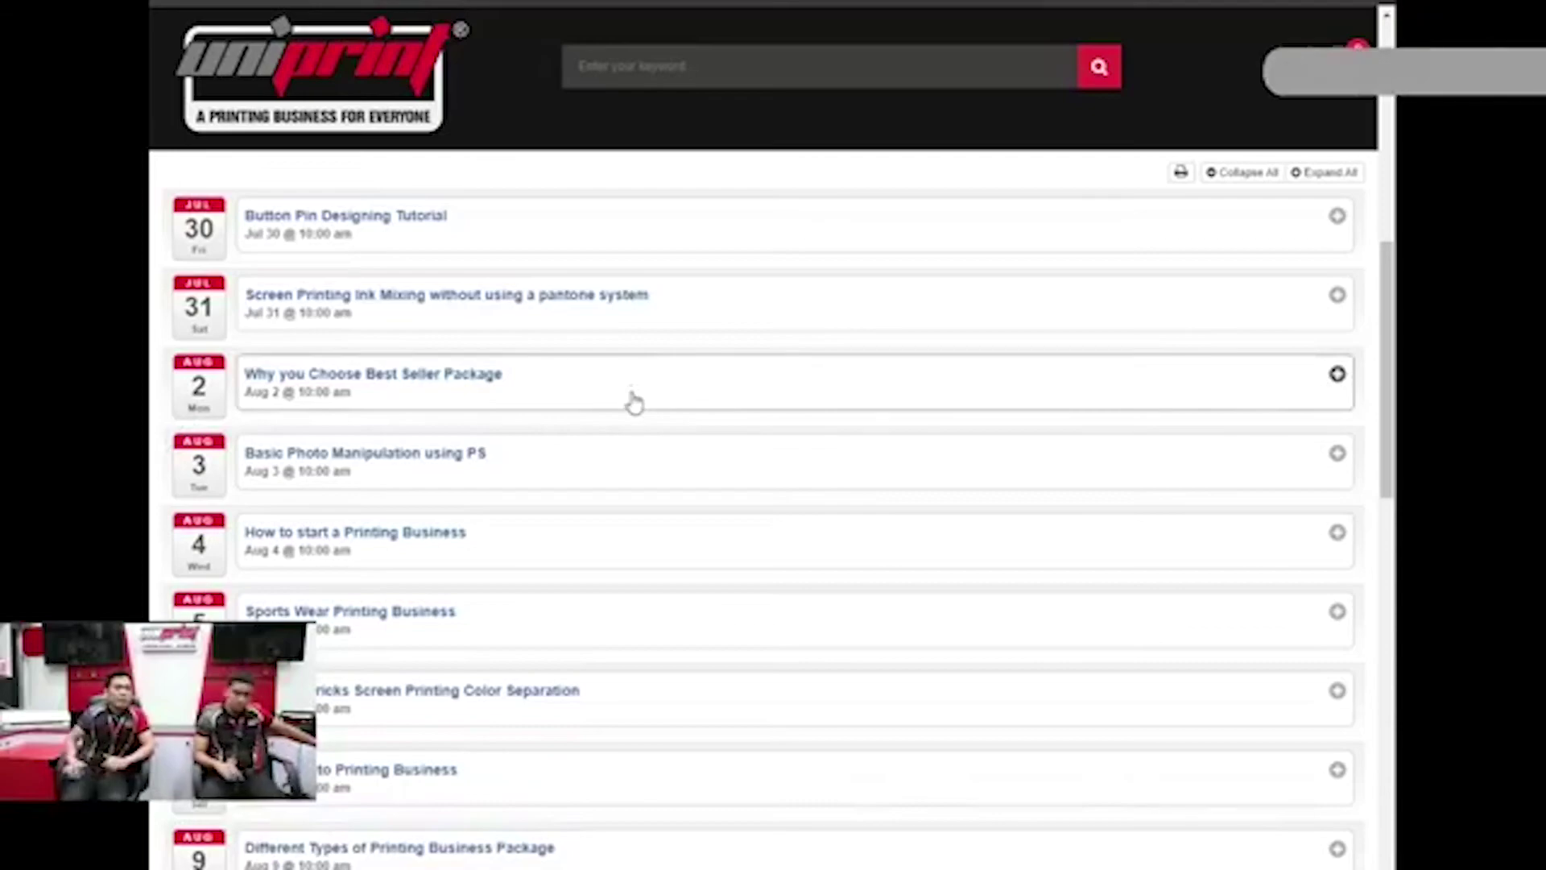
{"action": "left_click", "coordinate": [517, 230]}
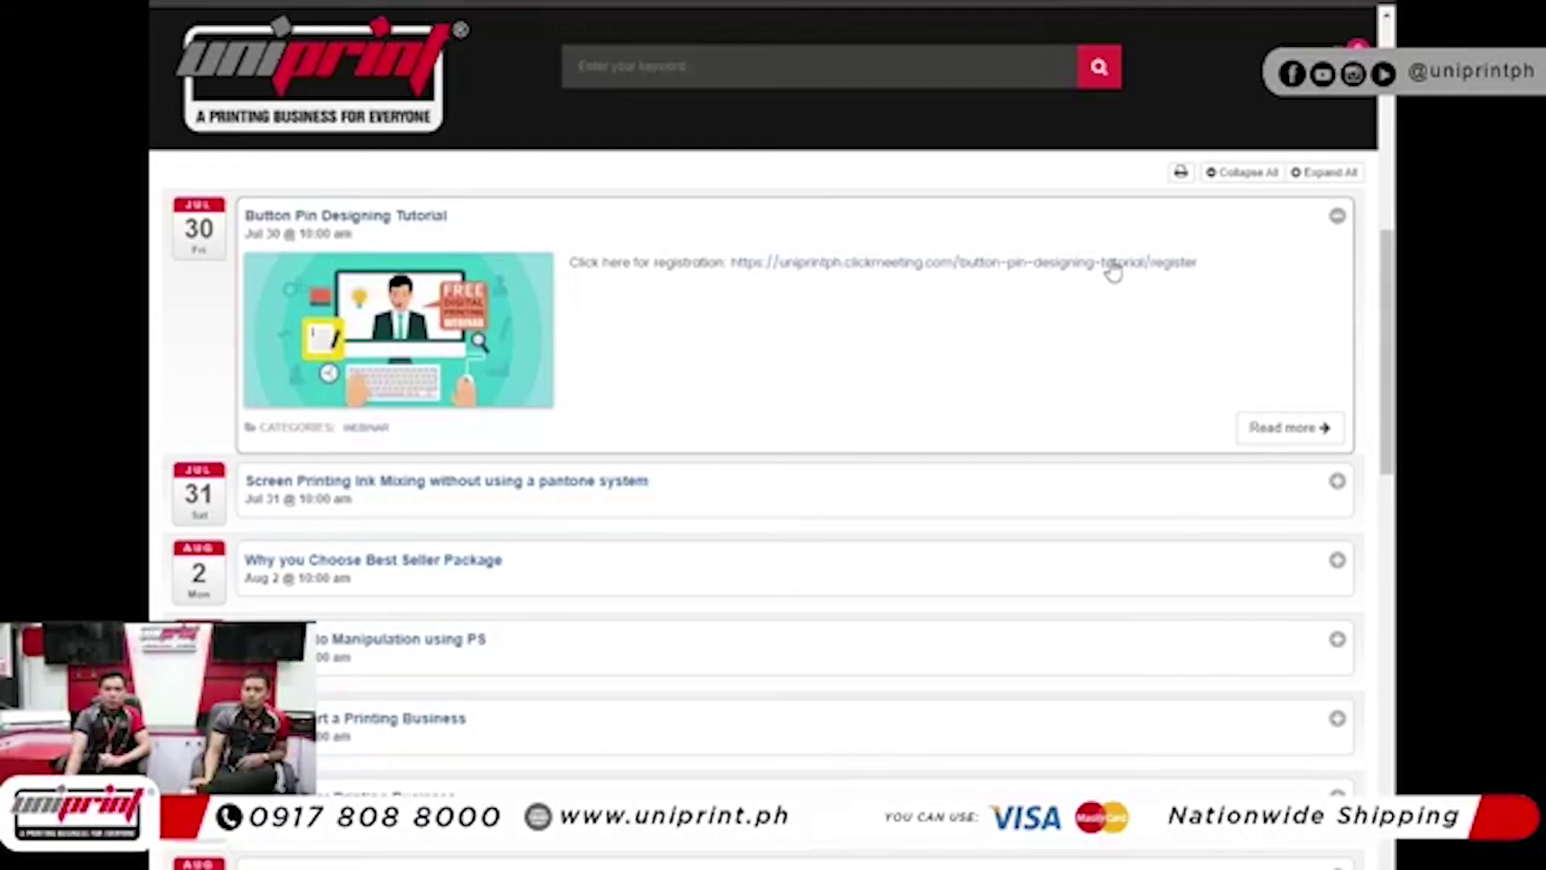
{"action": "left_click", "coordinate": [1114, 264]}
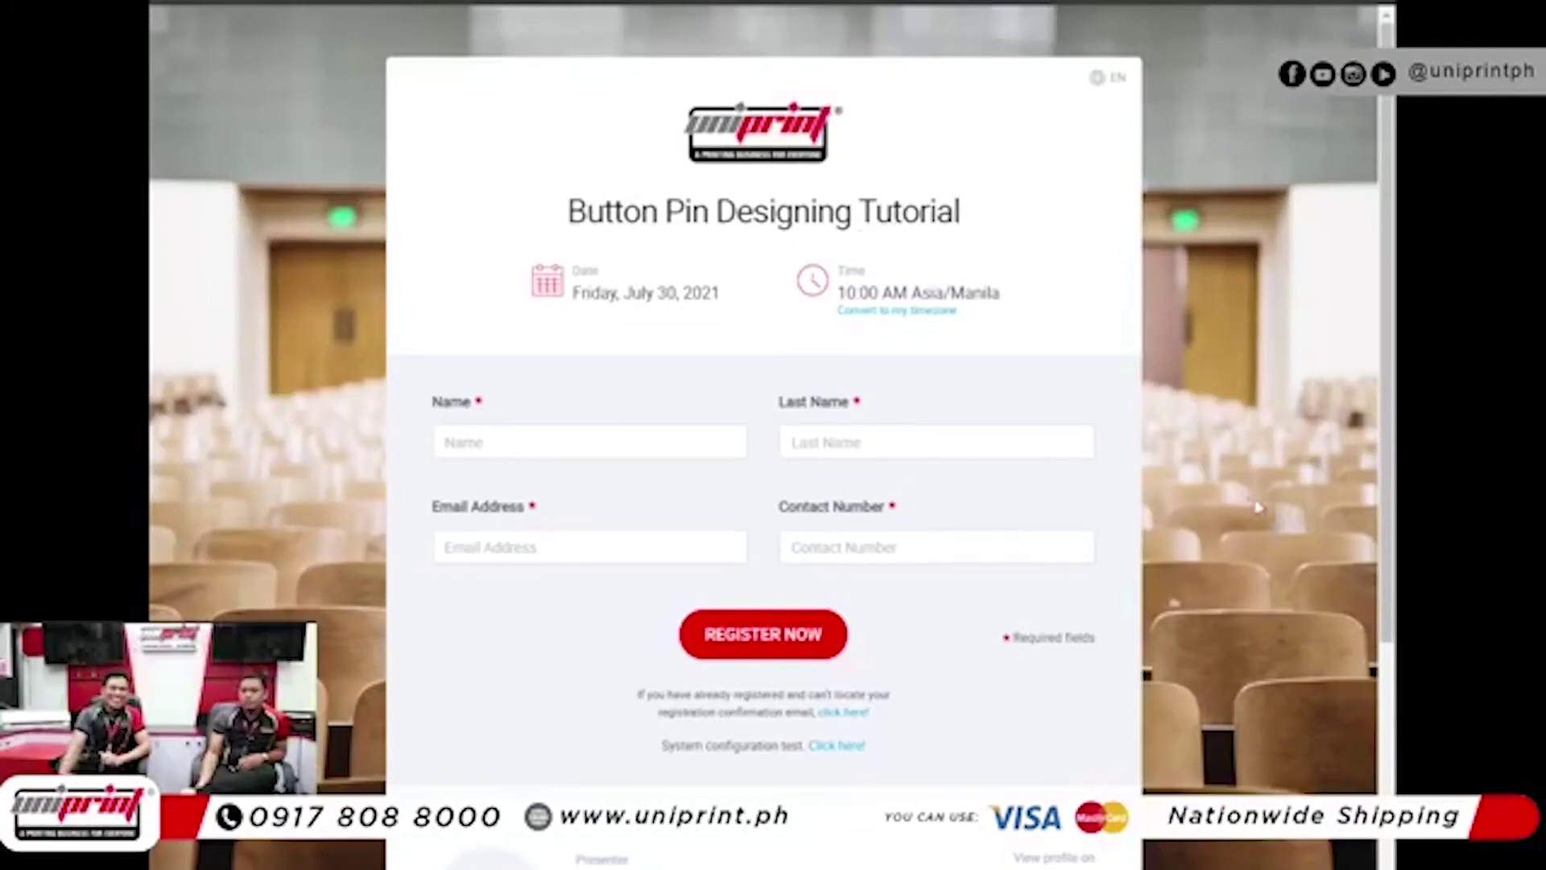
- Scroll through the July 30, 2021 Button Pin Designing Tutorial registration form
{"action": "scroll", "coordinate": [1250, 505], "scroll_direction": "down", "scroll_amount": 1}
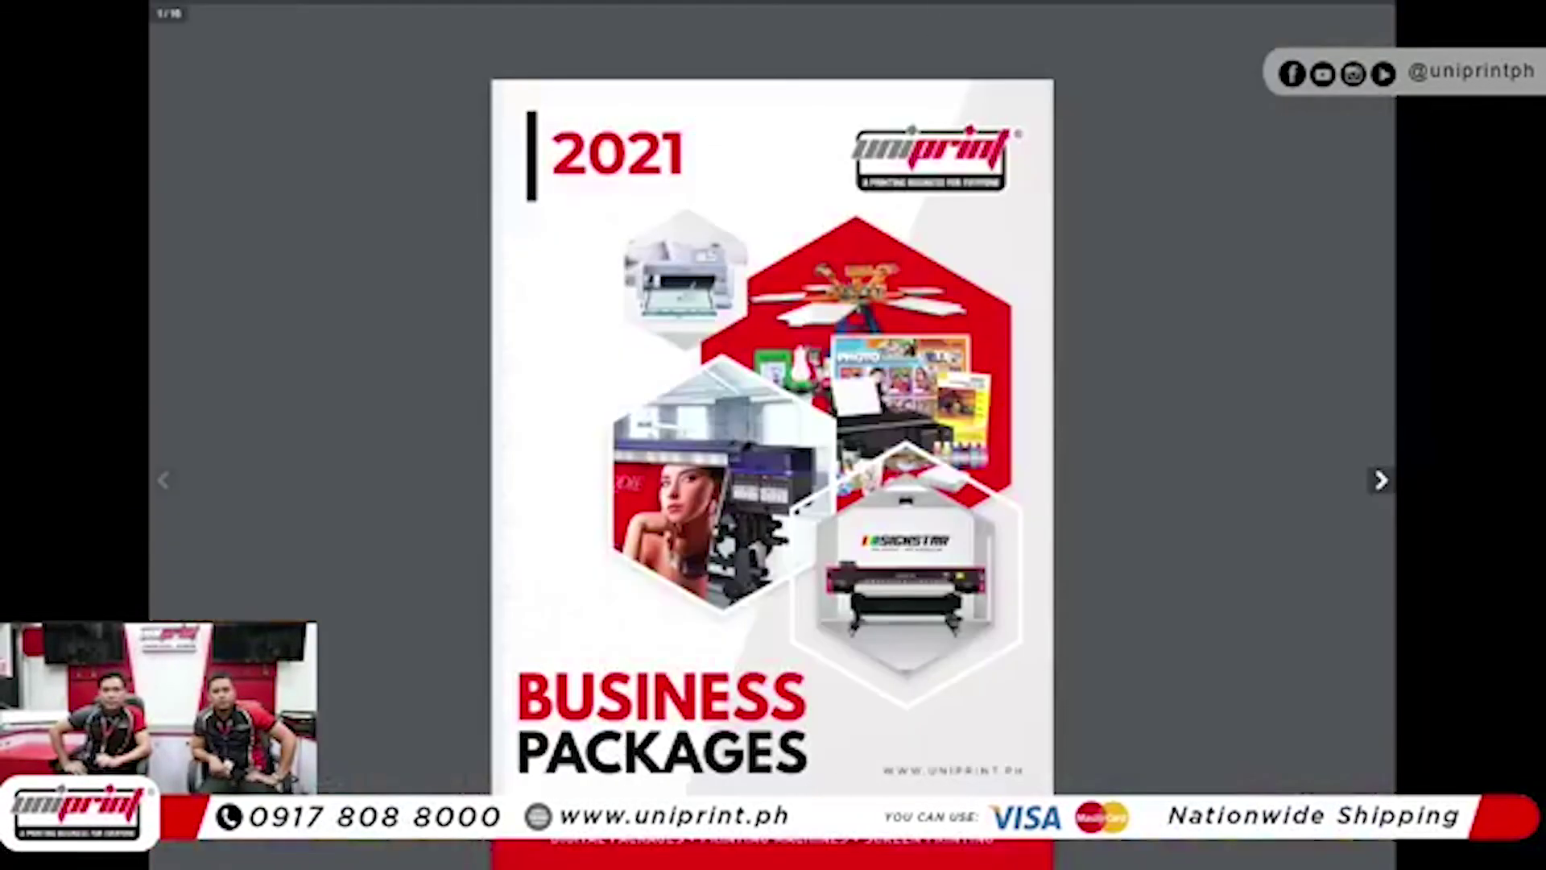
{"action": "left_click", "coordinate": [1379, 488]}
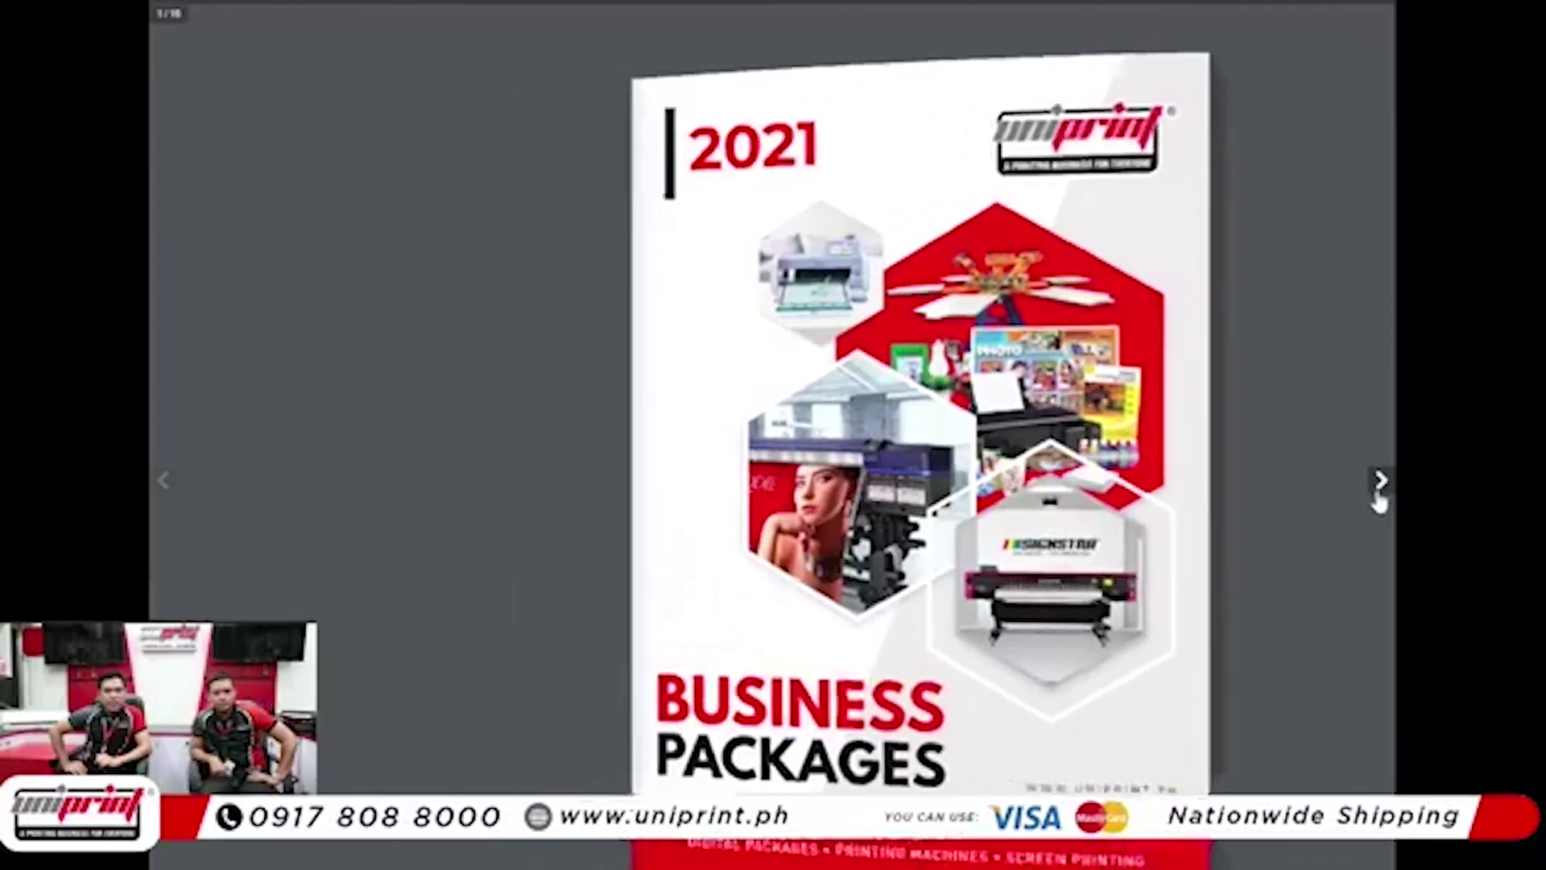
{"action": "left_click", "coordinate": [1378, 487]}
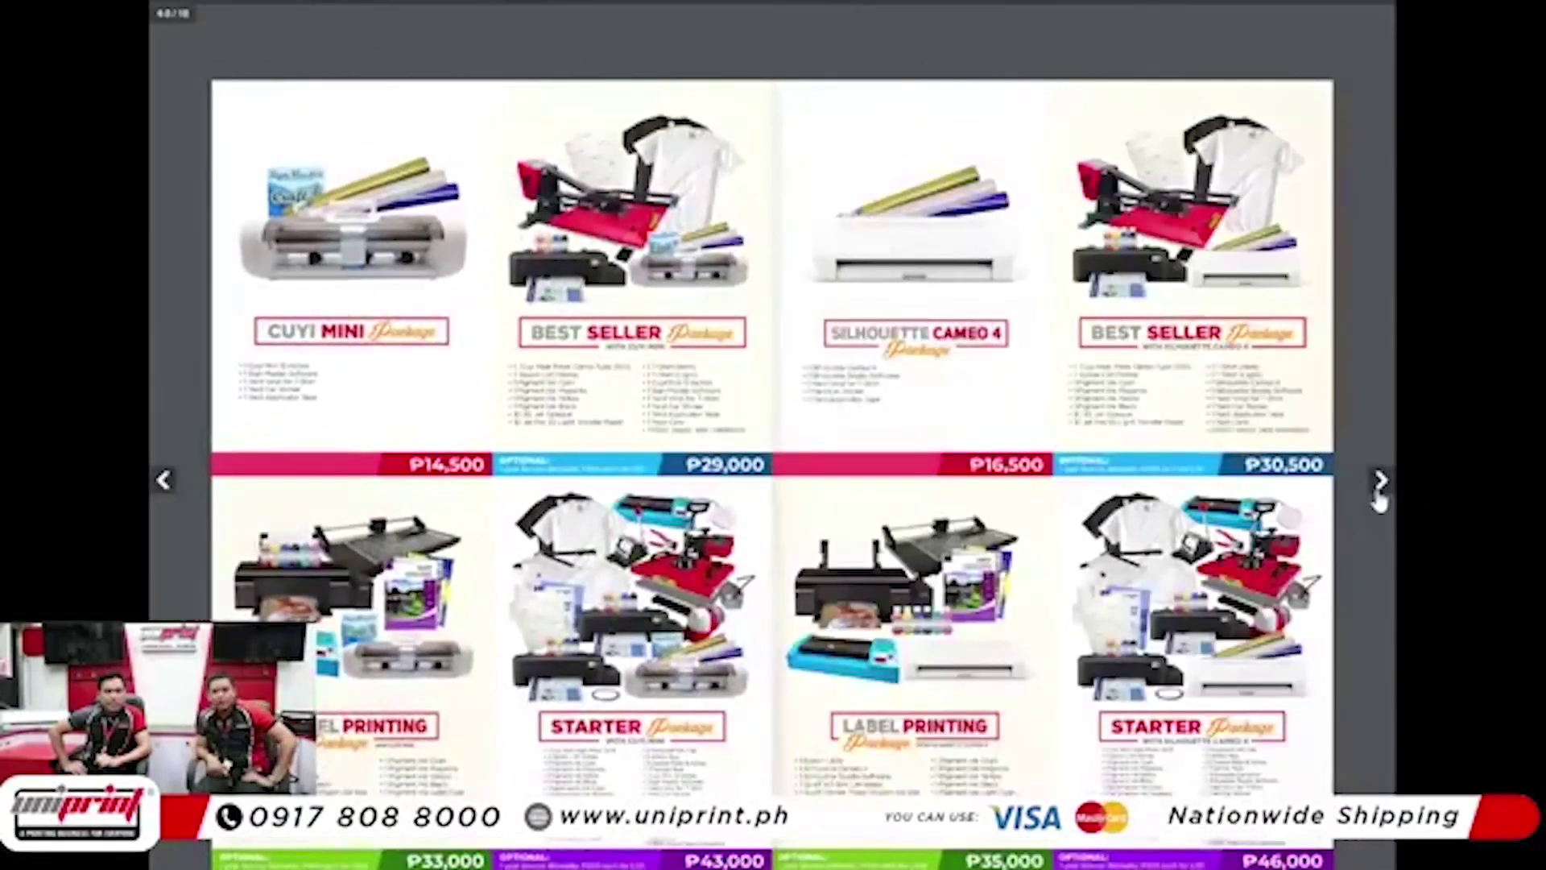
{"action": "left_click", "coordinate": [1378, 488]}
{"action": "left_click", "coordinate": [1379, 488]}
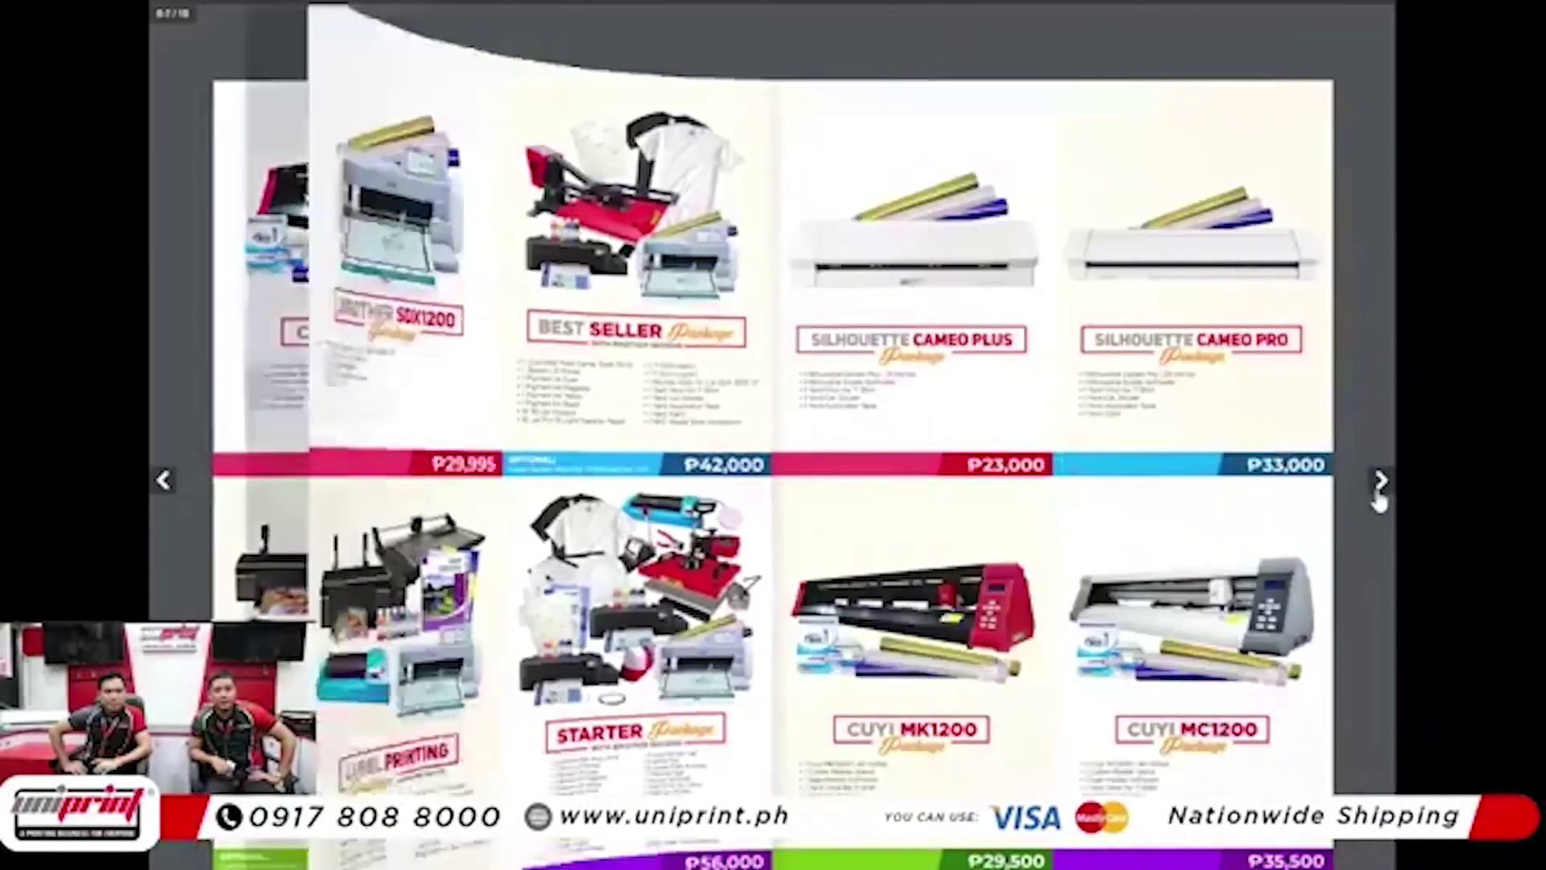
{"action": "left_click", "coordinate": [1379, 495]}
{"action": "left_click", "coordinate": [1379, 495]}
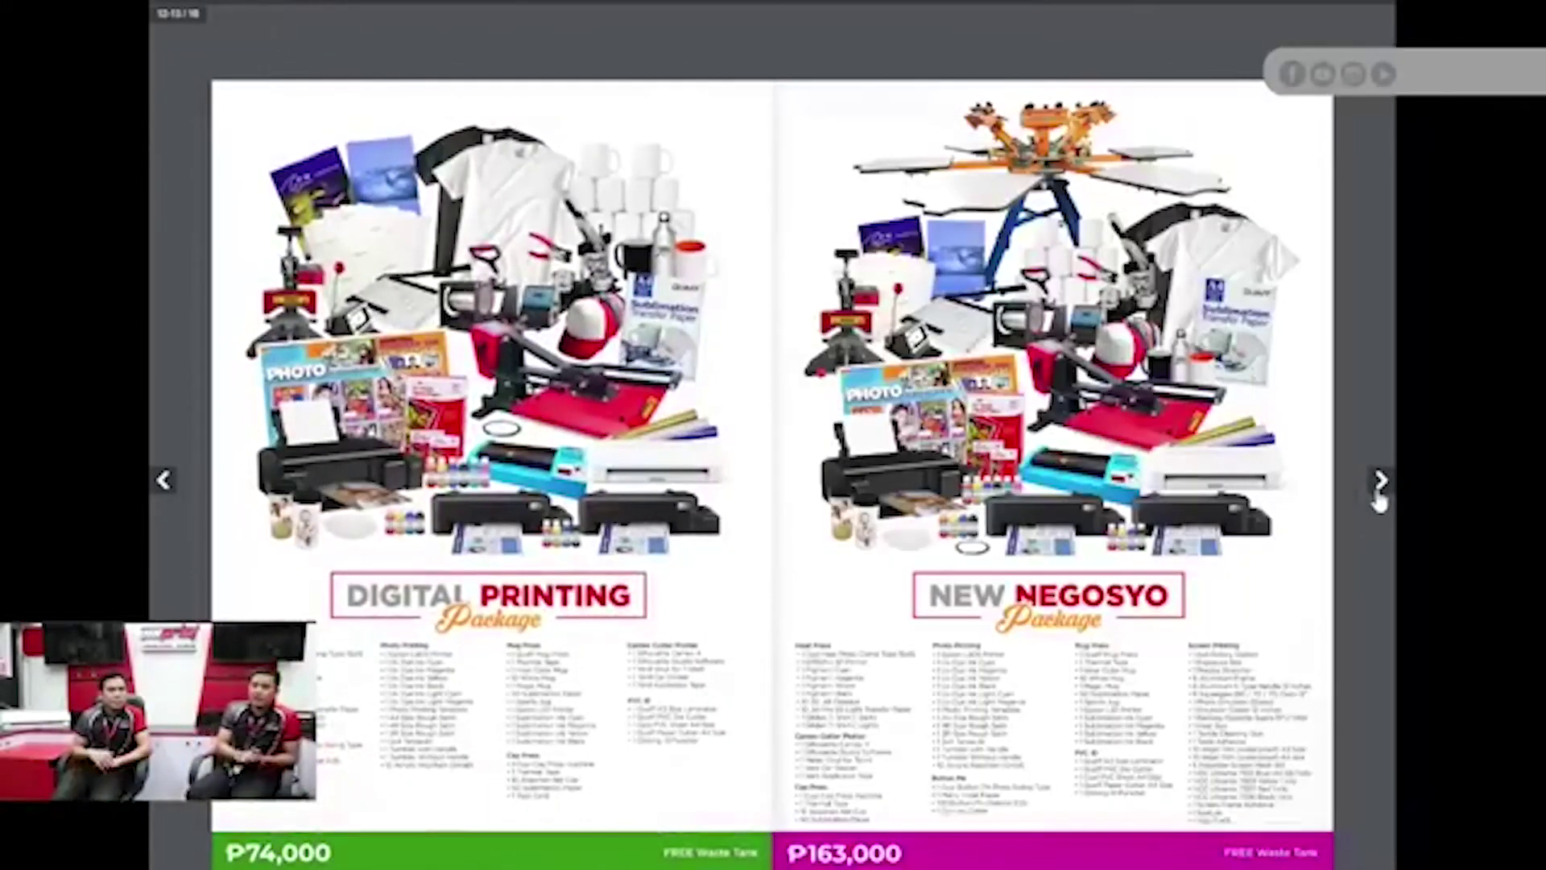
{"action": "left_click", "coordinate": [1379, 495]}
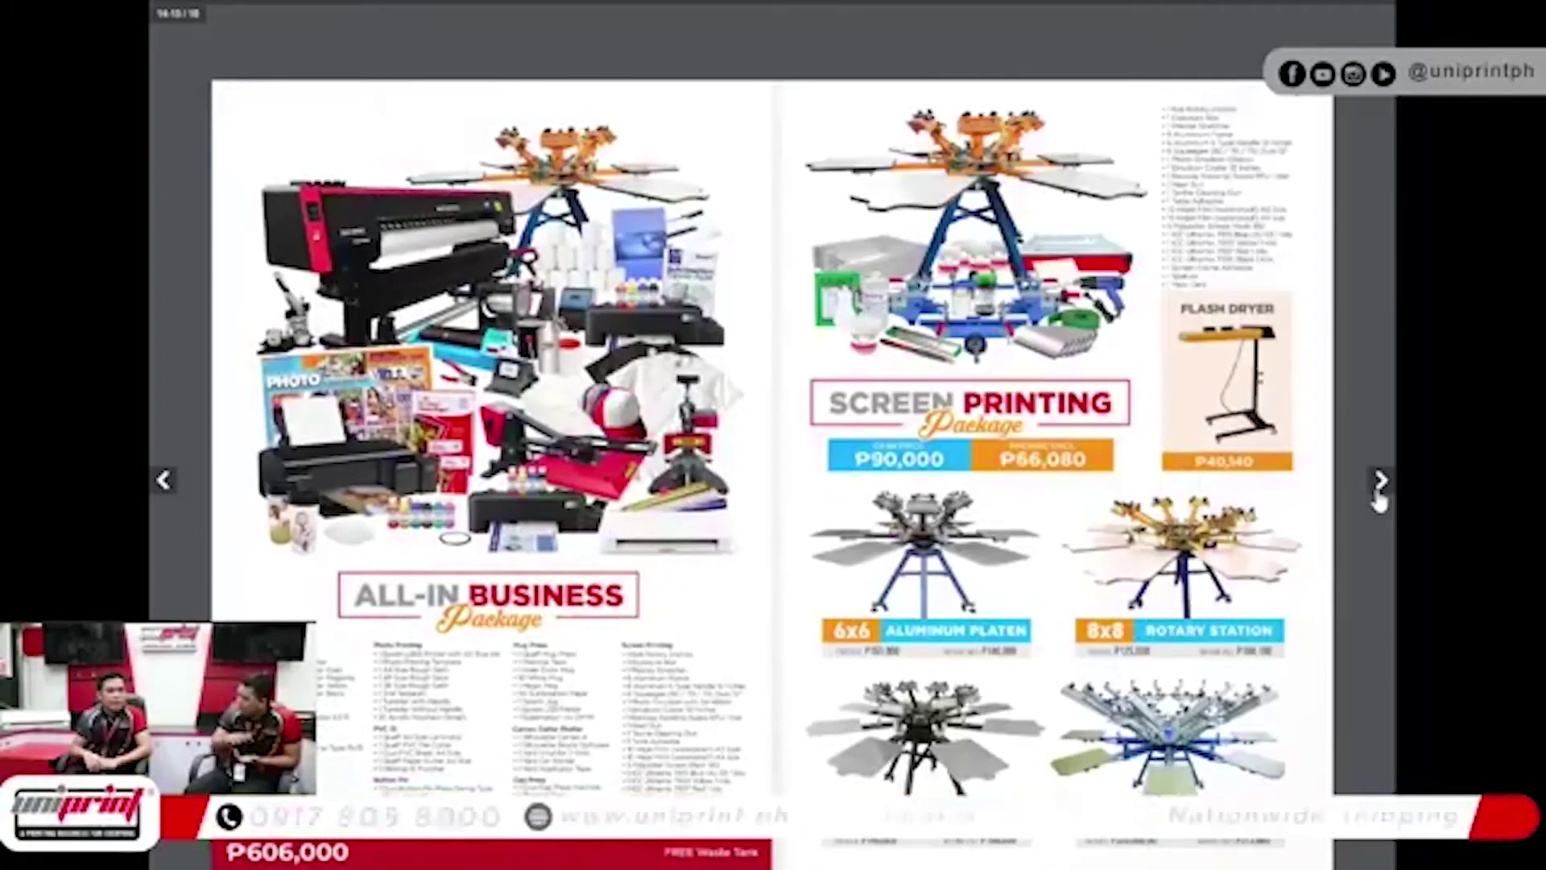
{"action": "left_click", "coordinate": [1377, 495]}
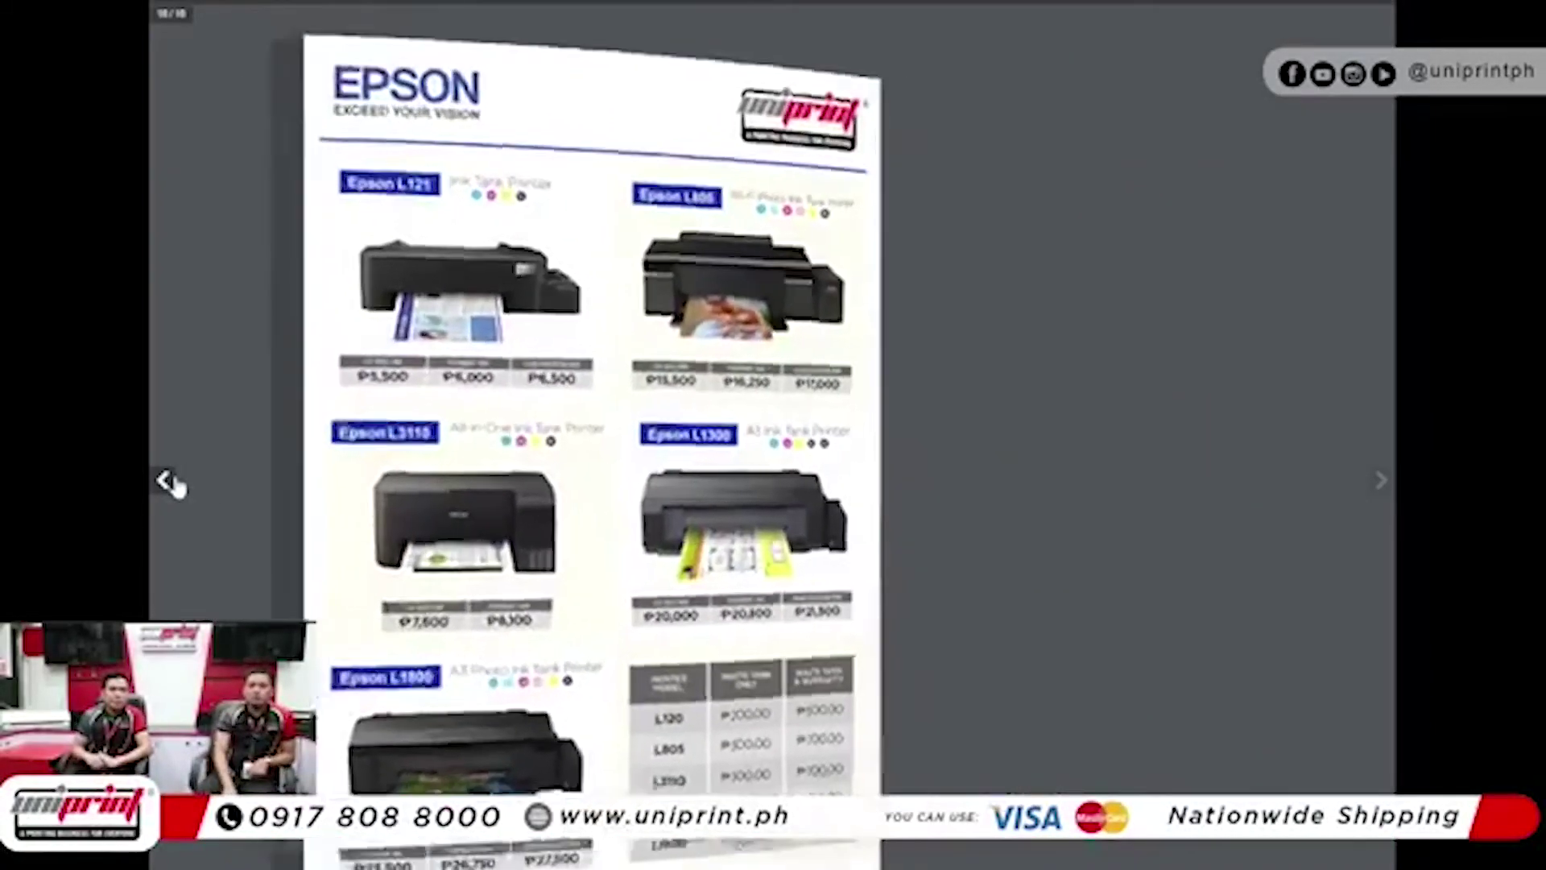
{"action": "left_click", "coordinate": [168, 479]}
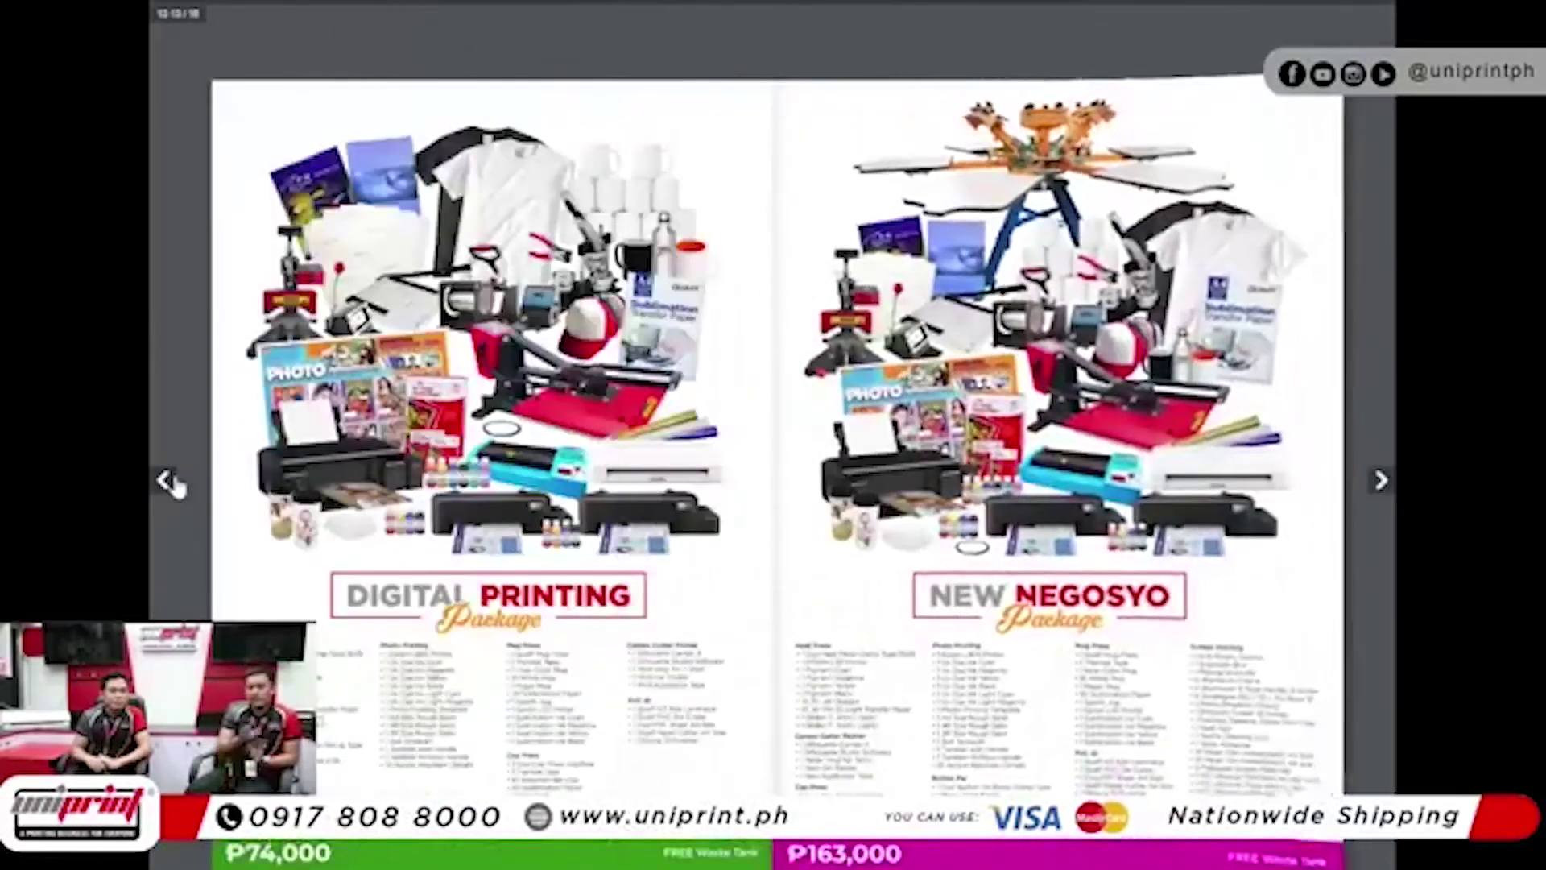
{"action": "left_click", "coordinate": [168, 481]}
{"action": "left_click", "coordinate": [168, 480]}
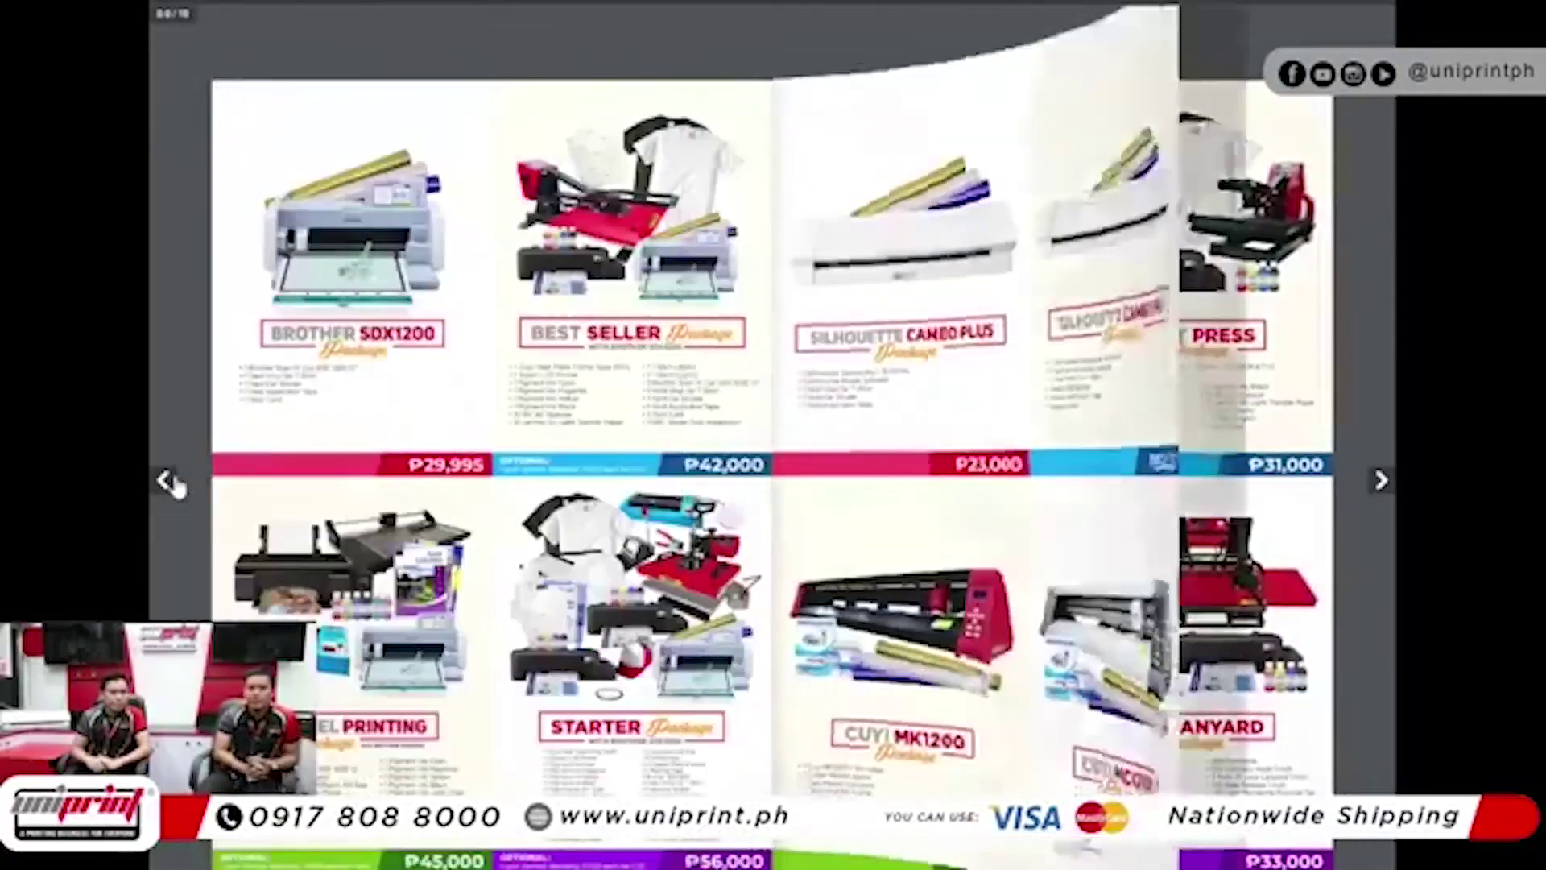
{"action": "left_click", "coordinate": [168, 481]}
{"action": "left_click", "coordinate": [168, 481]}
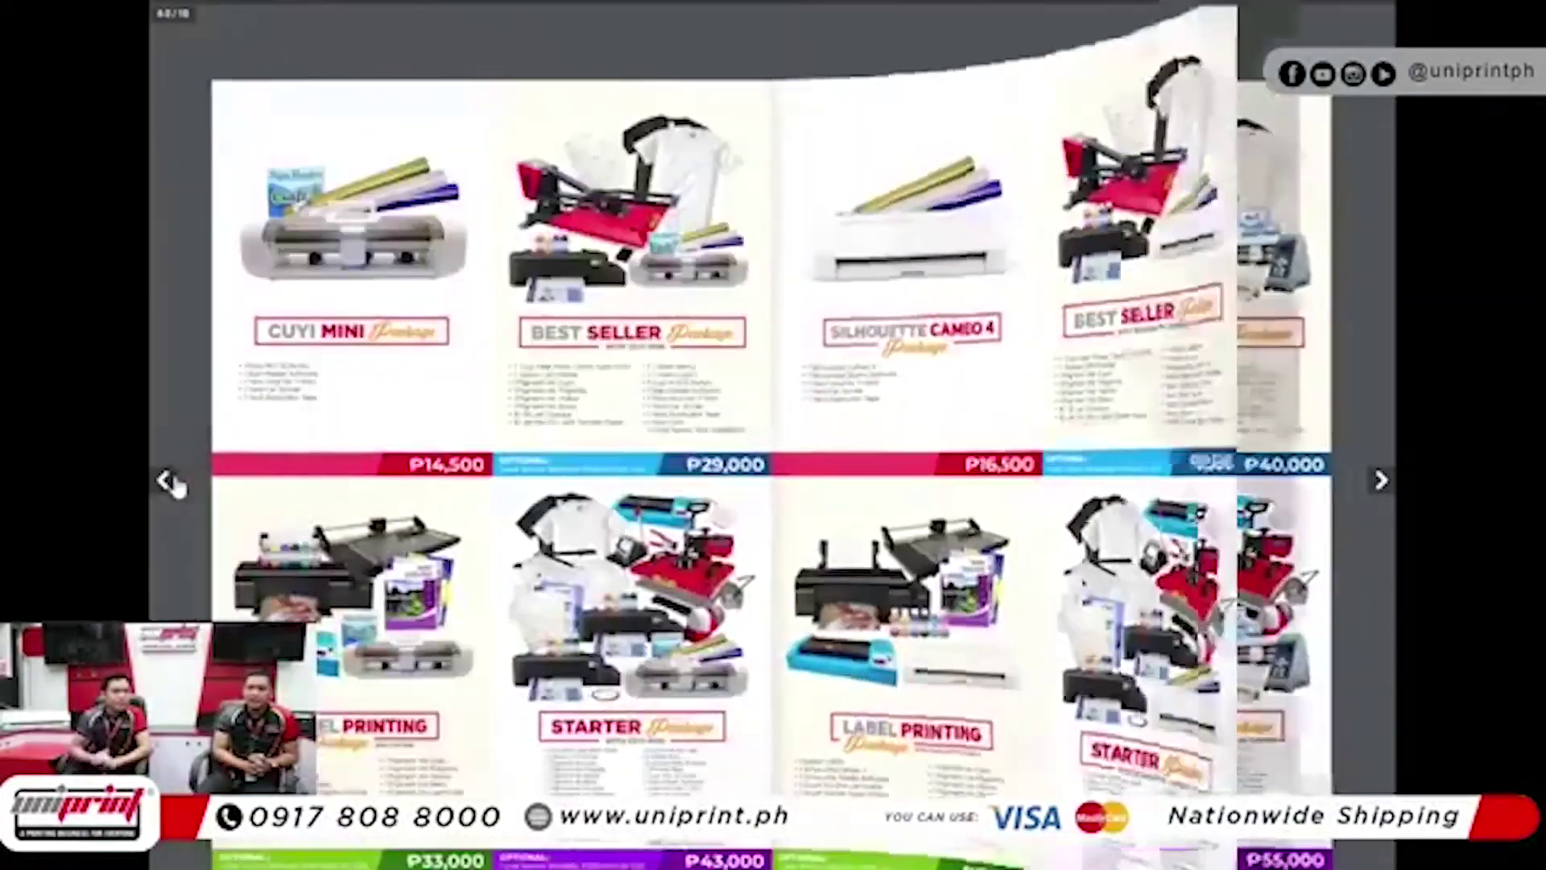
{"action": "left_click", "coordinate": [168, 480]}
{"action": "left_click", "coordinate": [168, 481]}
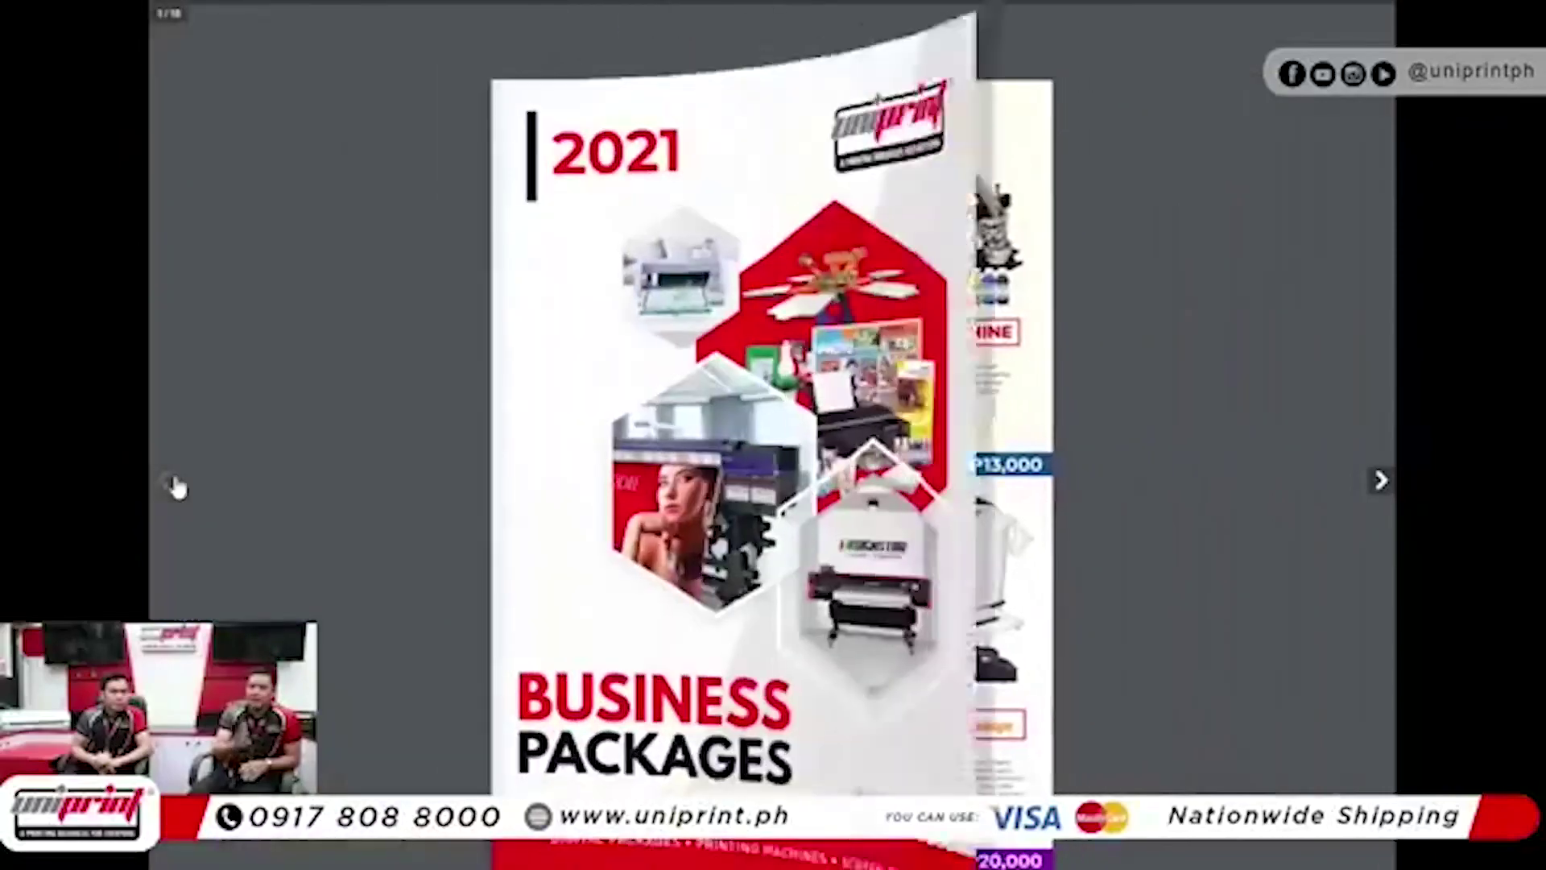